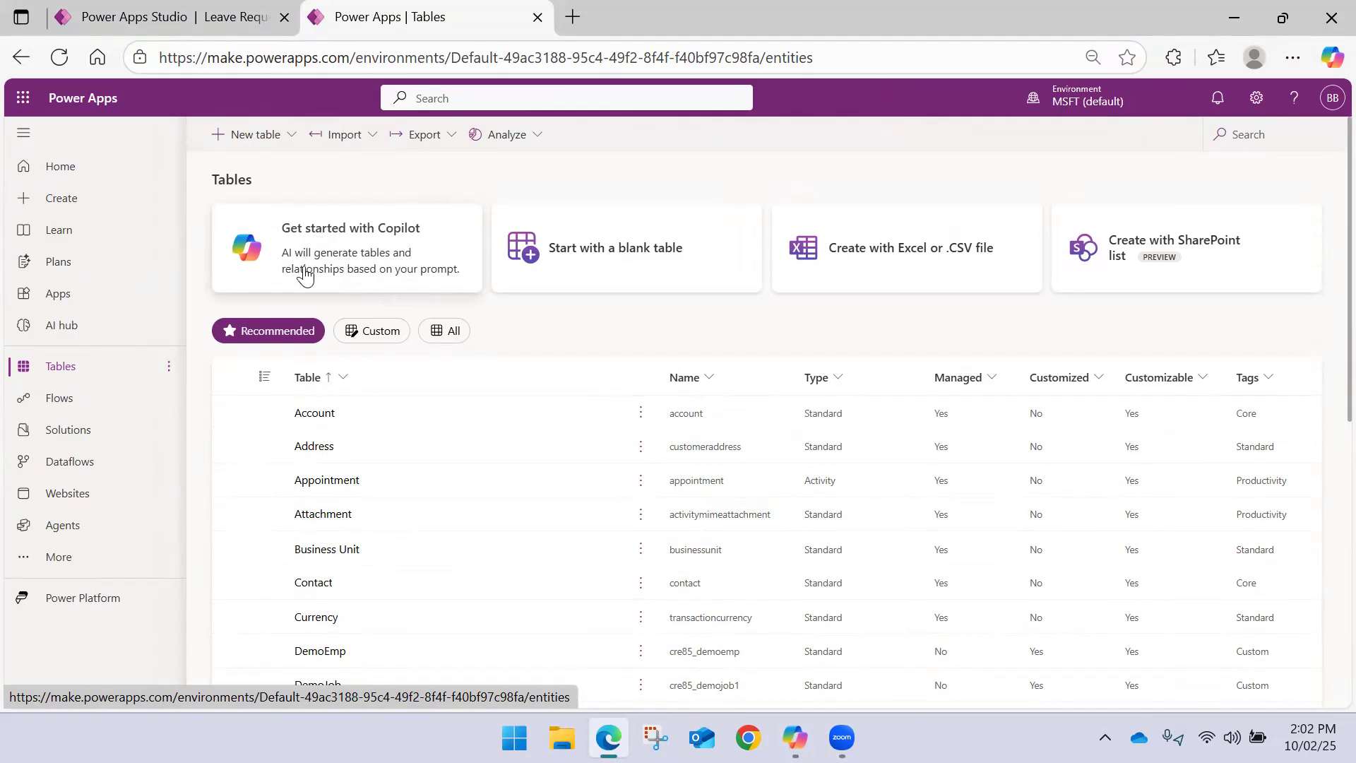
# Open the Employee table from the tables list and look over its properties and data
pyautogui.scroll(-8, 340, 435)
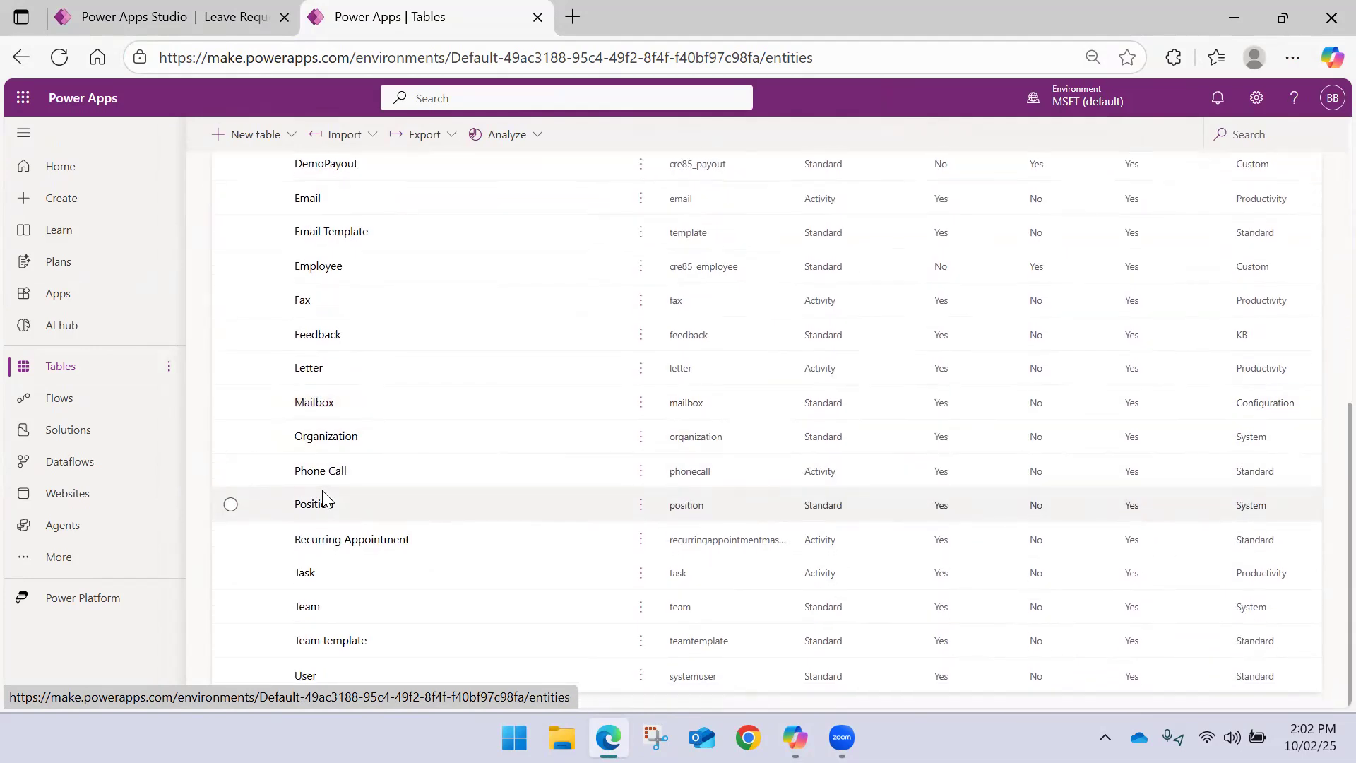
pyautogui.scroll(3, 323, 494)
pyautogui.click(314, 444)
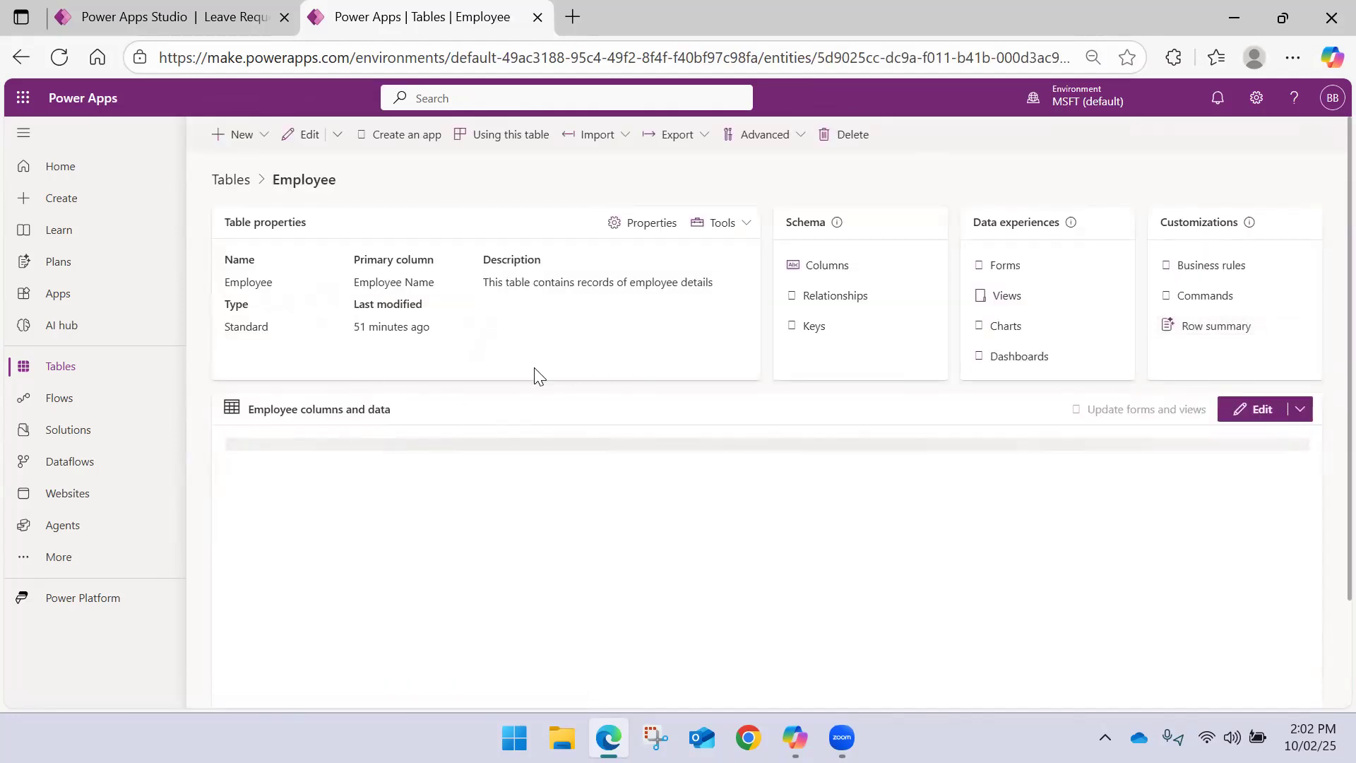
pyautogui.moveTo(353, 255); pyautogui.dragTo(469, 333)
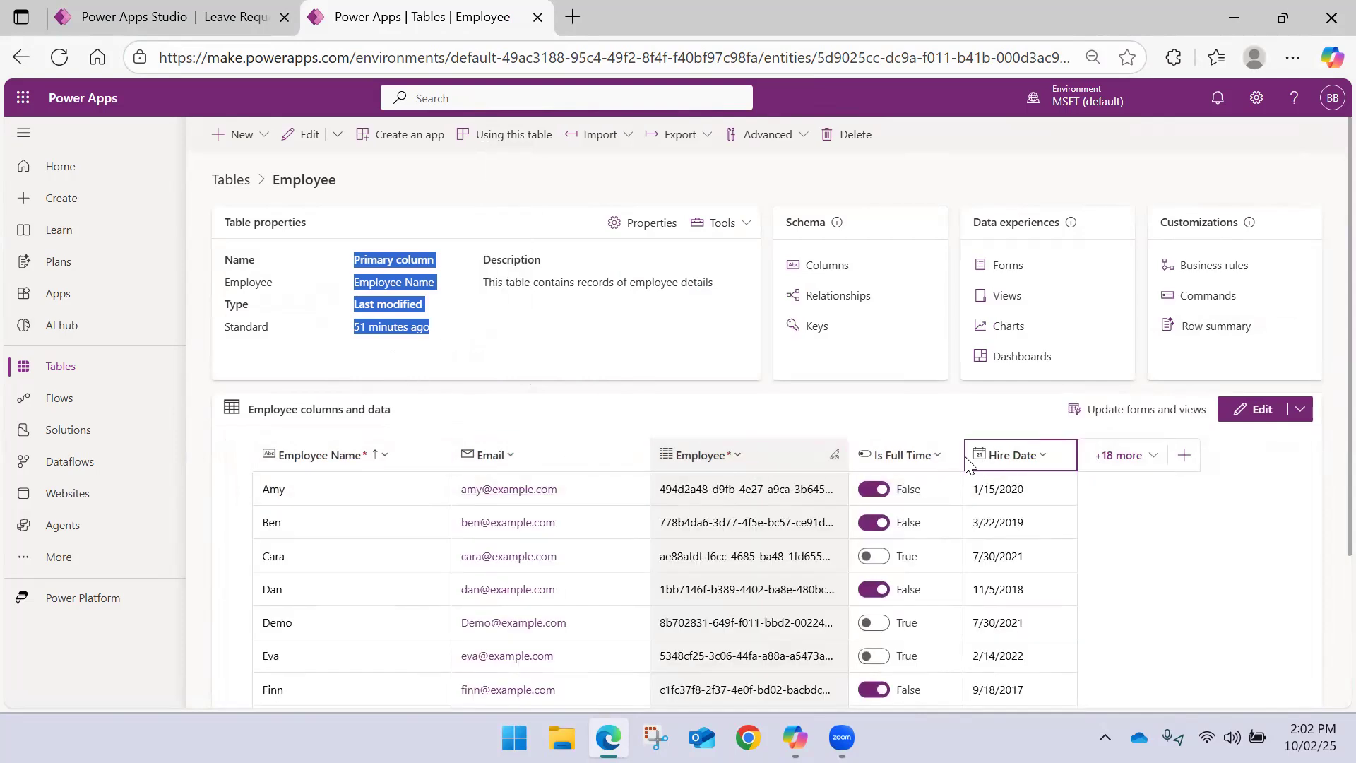
pyautogui.scroll(-3, 853, 496)
pyautogui.scroll(2, 834, 479)
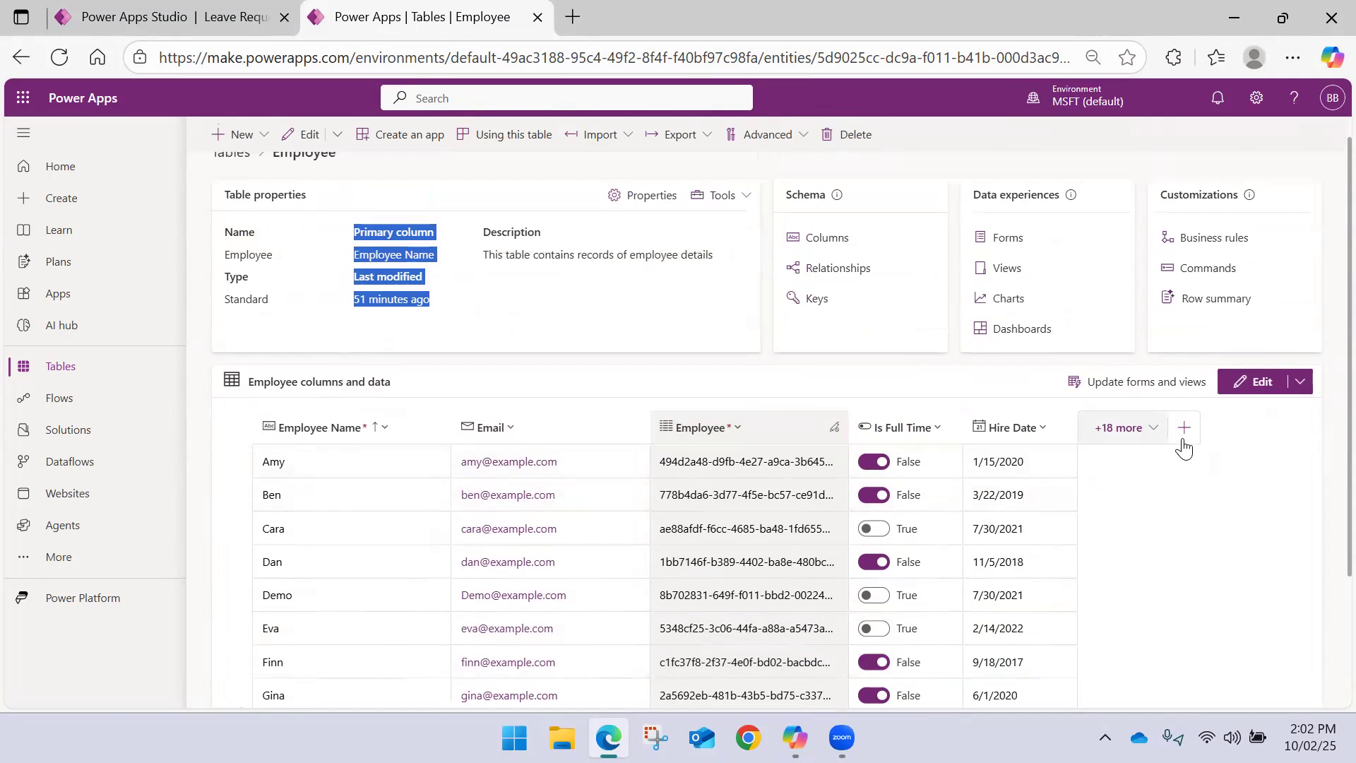
# Show the existing Status column in the Employee table's data grid and save the column selection
pyautogui.click(1120, 427)
pyautogui.scroll(-3, 929, 502)
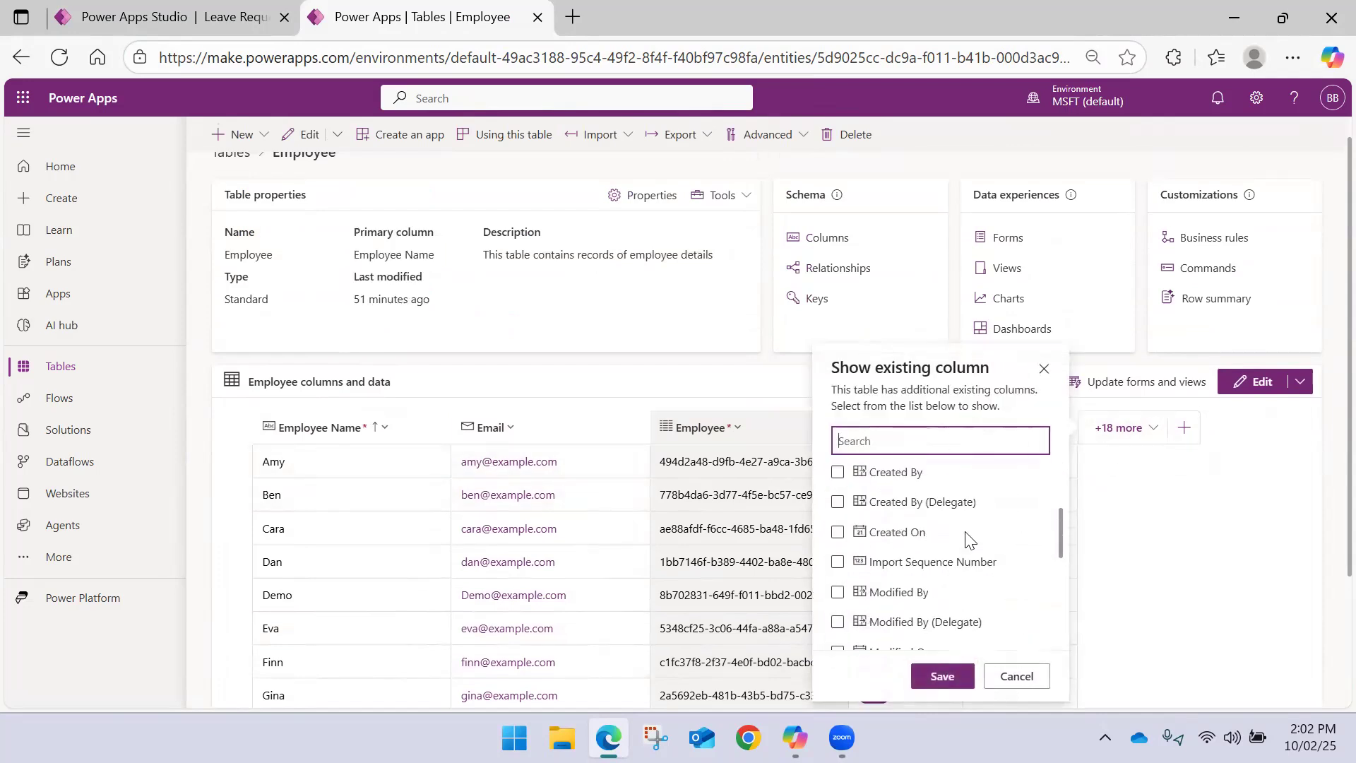
pyautogui.moveTo(1063, 541); pyautogui.dragTo(1061, 624)
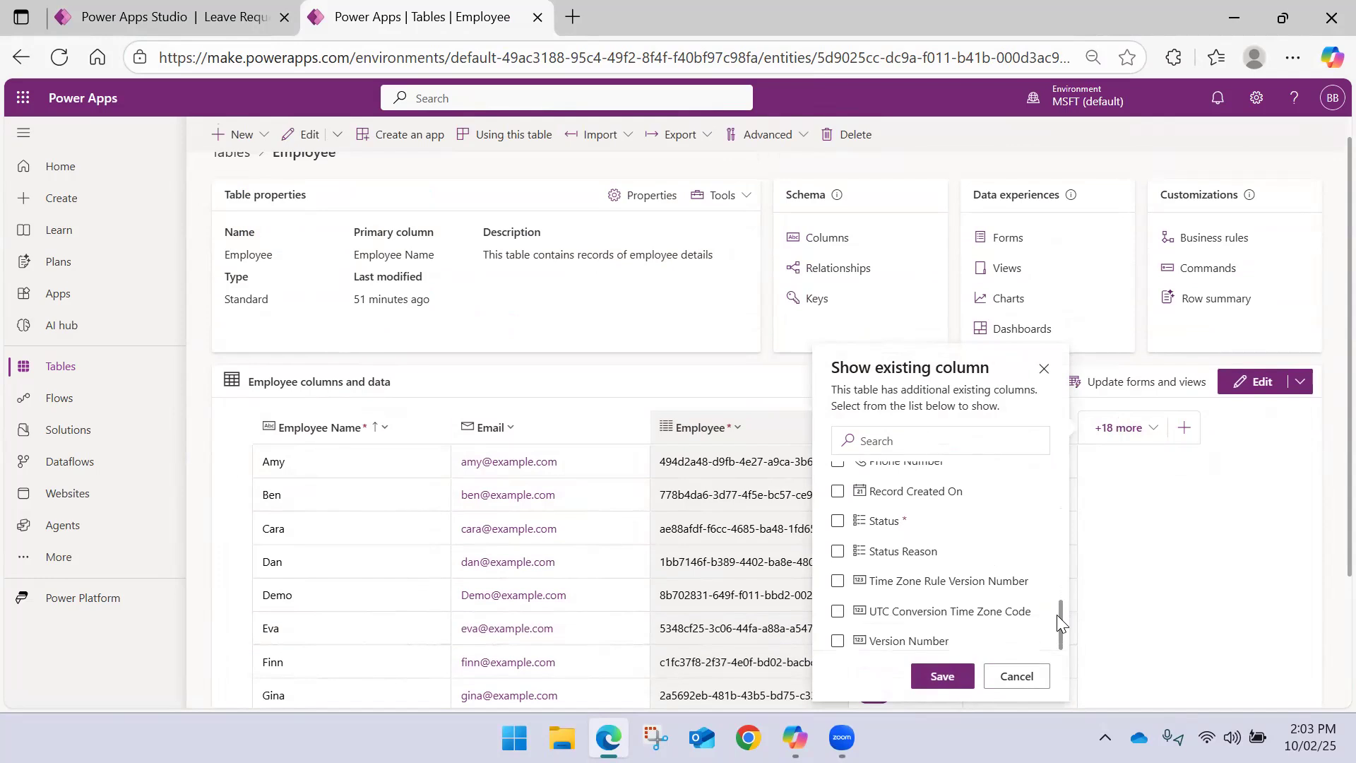
pyautogui.click(838, 521)
pyautogui.moveTo(1062, 618); pyautogui.dragTo(1062, 600)
pyautogui.click(838, 590)
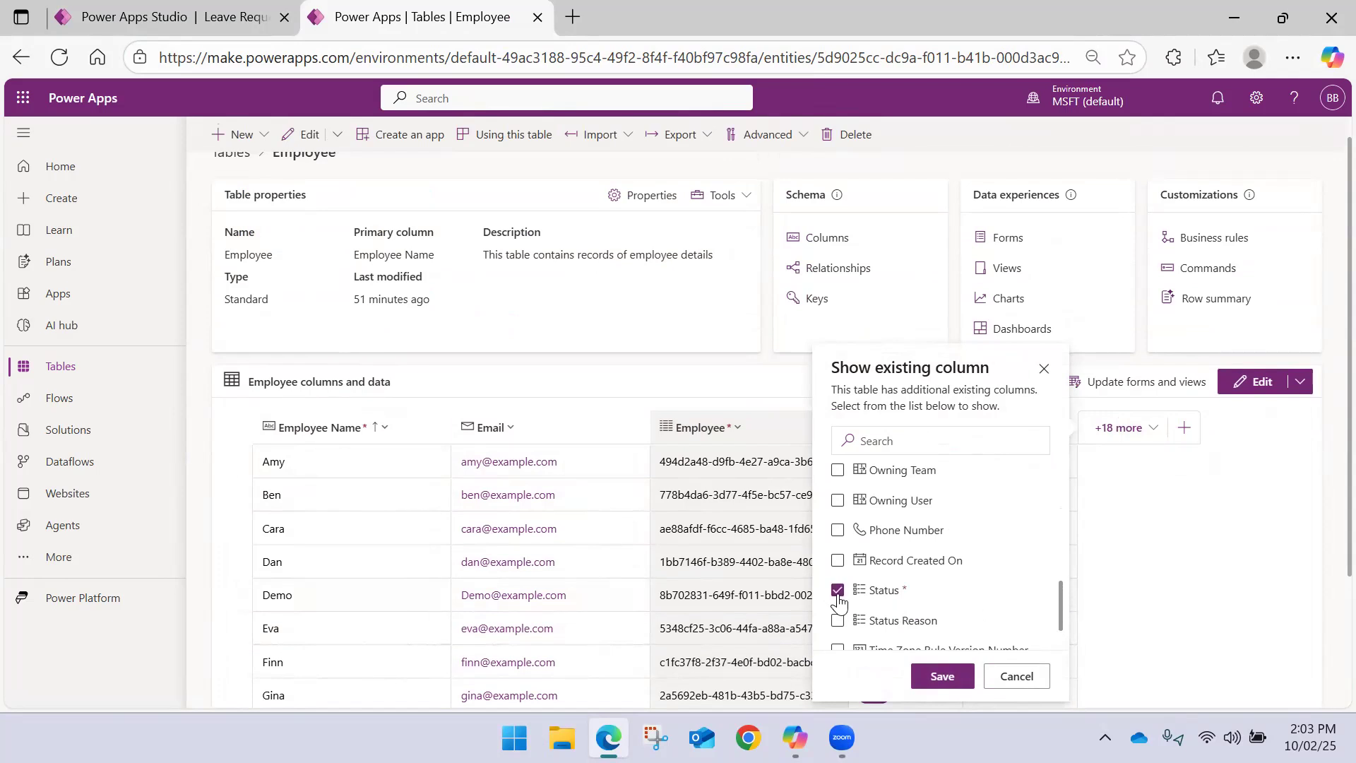
pyautogui.click(942, 676)
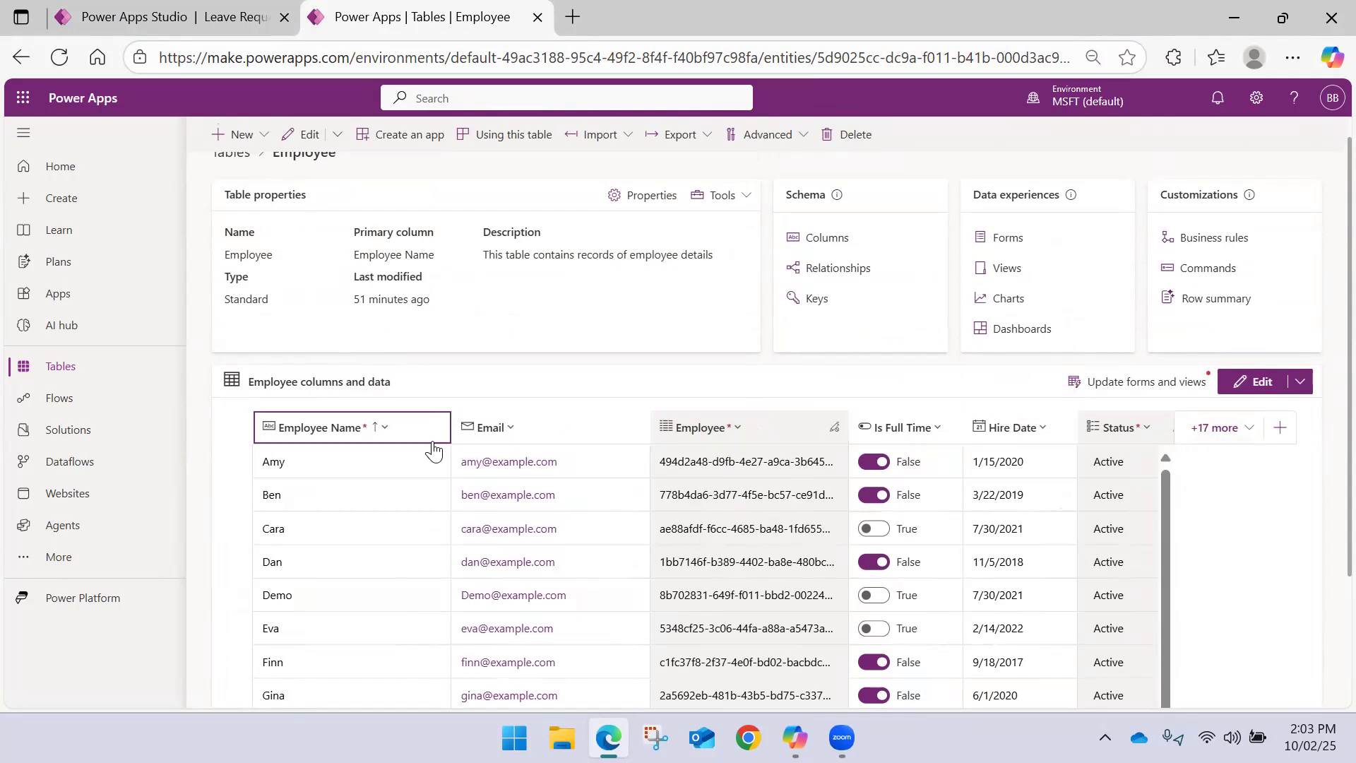
# Narrow the Employee Name column and hide the Employee column in the data grid
pyautogui.moveTo(449, 428); pyautogui.dragTo(399, 428)
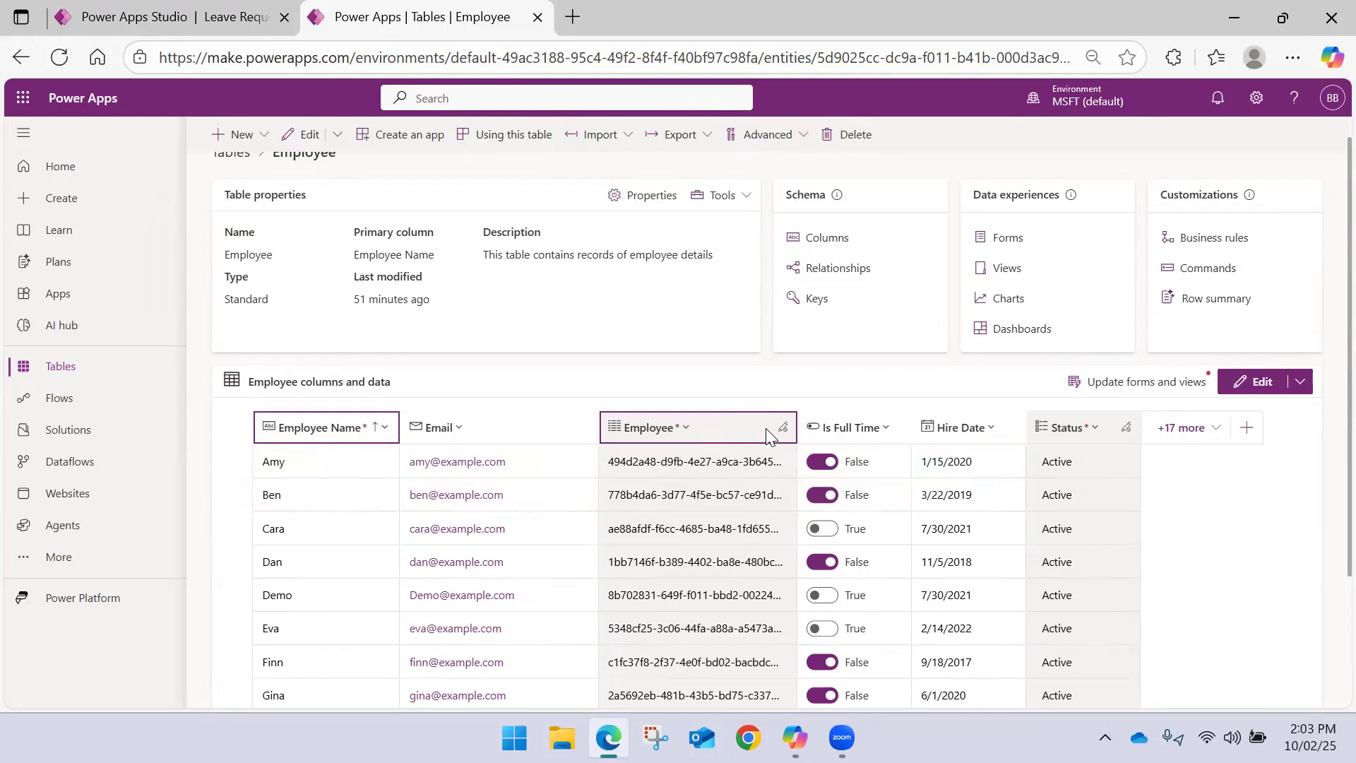
pyautogui.click(1197, 439)
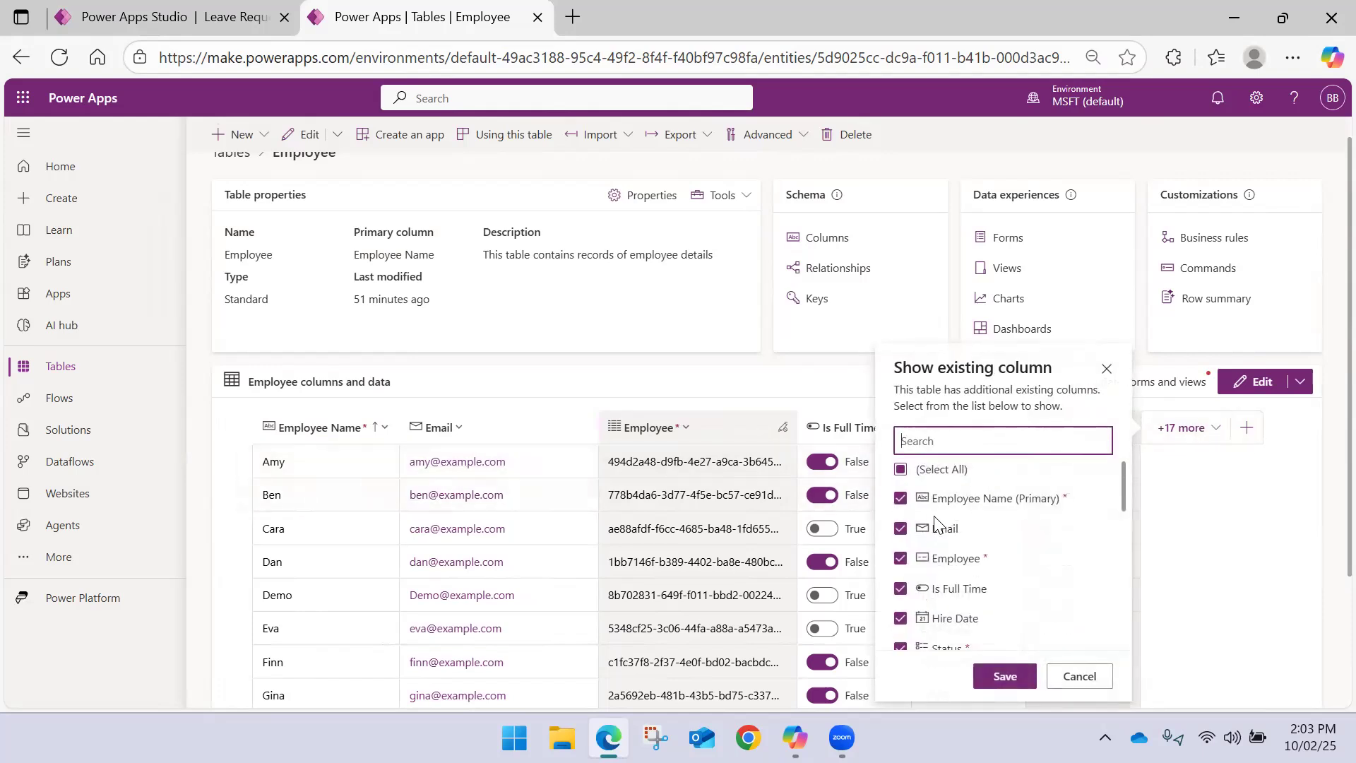
pyautogui.click(899, 561)
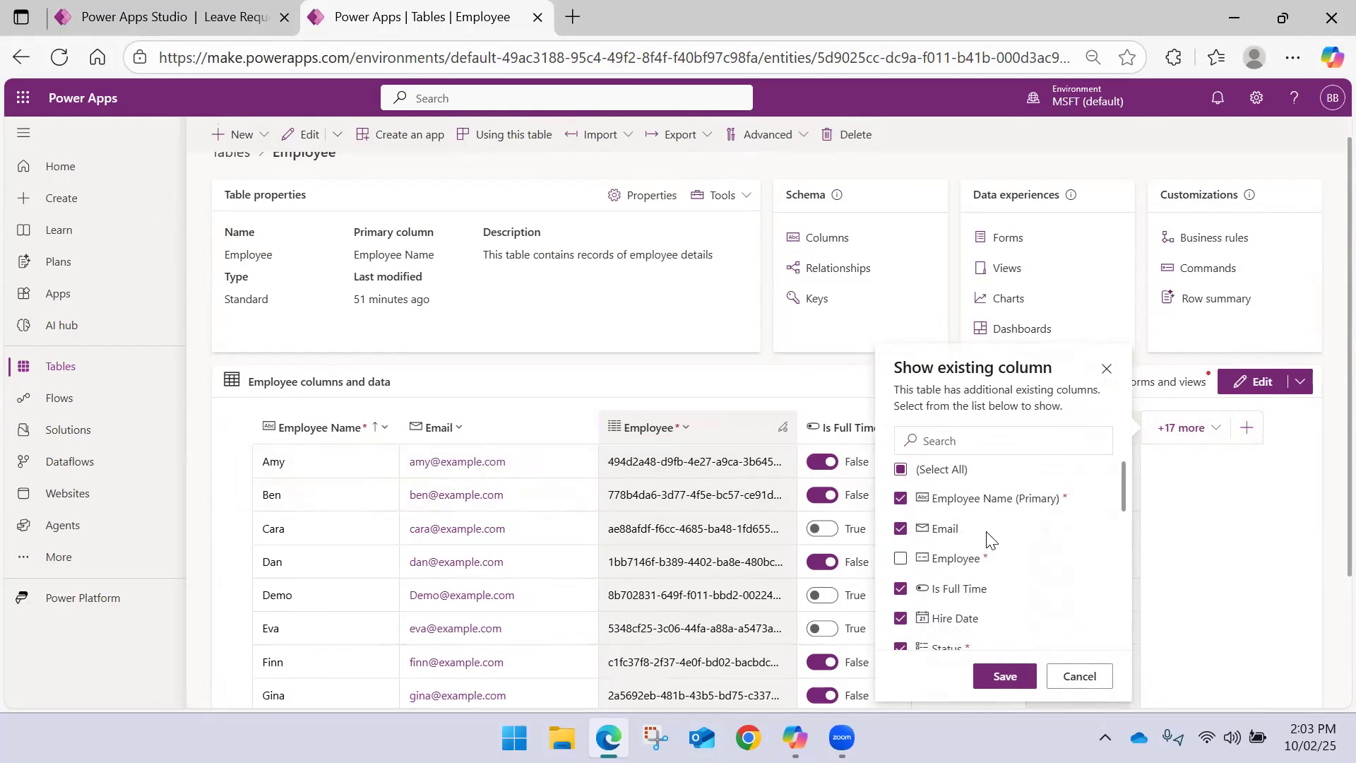
pyautogui.scroll(-3, 988, 544)
pyautogui.scroll(3, 999, 545)
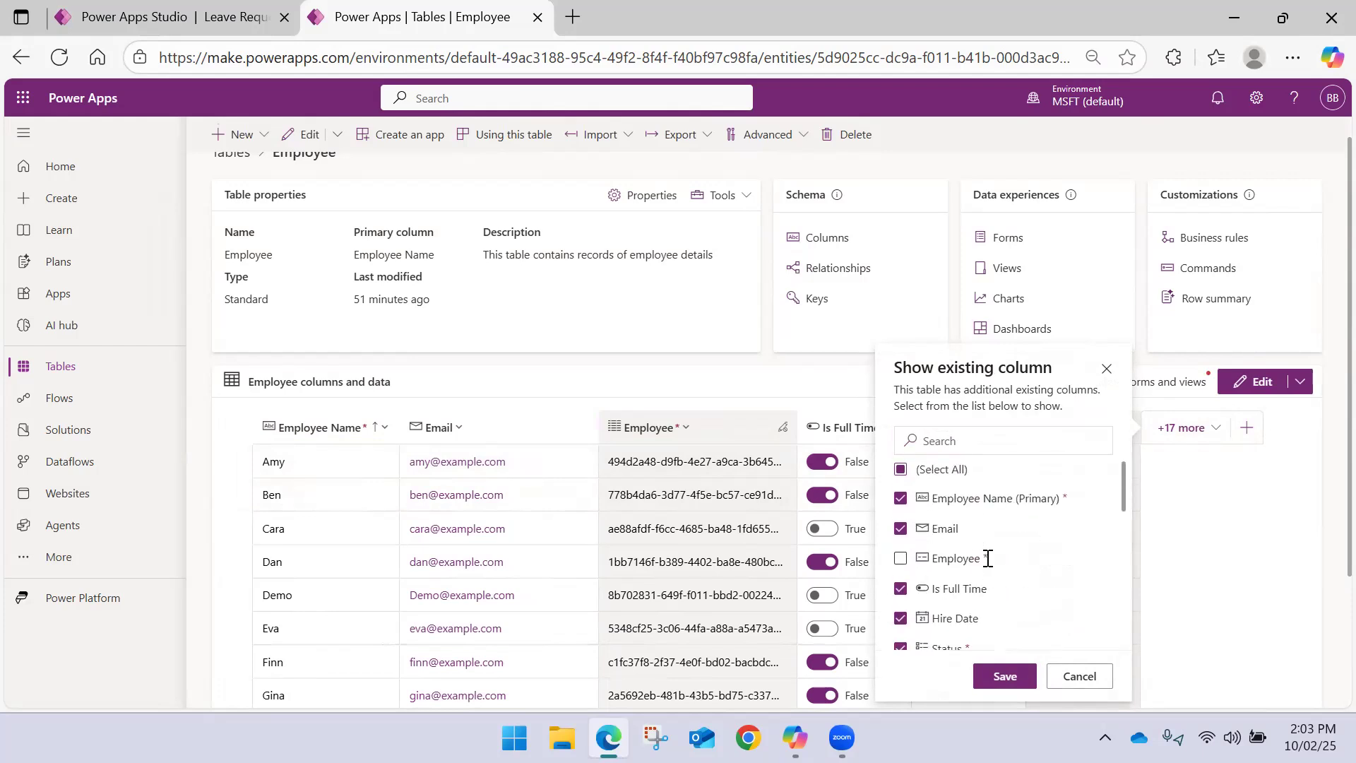
pyautogui.click(1005, 677)
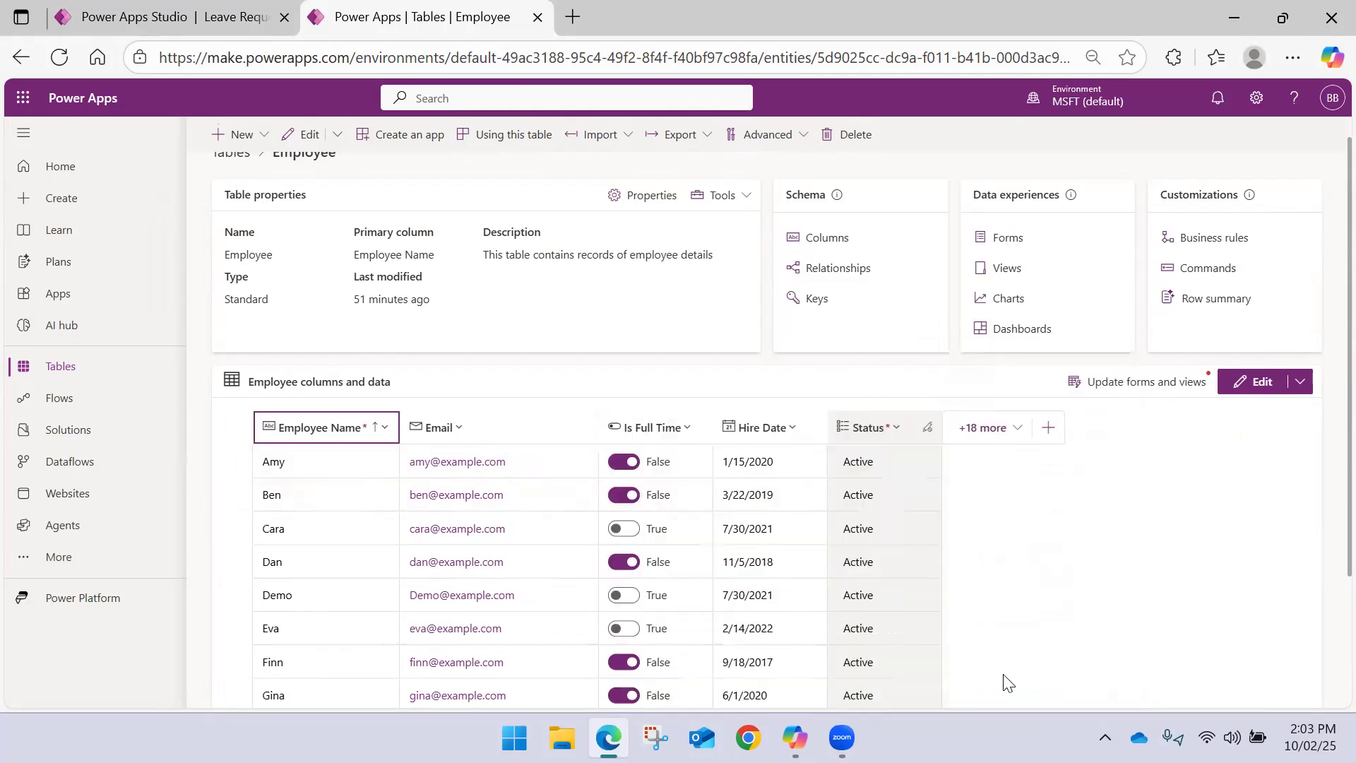
# Review the Employee table's list of existing columns and its data rows
pyautogui.click(1015, 432)
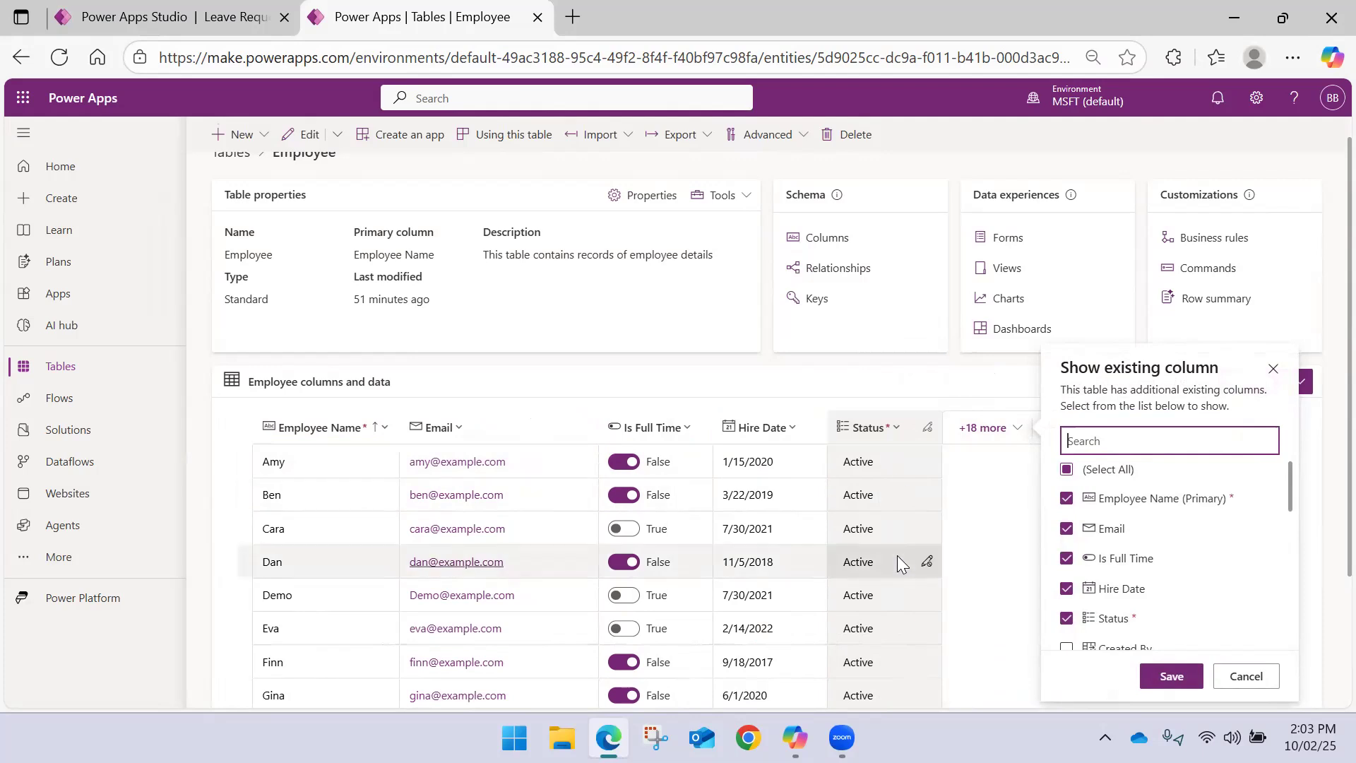
pyautogui.scroll(-3, 895, 552)
pyautogui.scroll(1, 891, 540)
pyautogui.scroll(2, 885, 524)
pyautogui.scroll(-3, 873, 497)
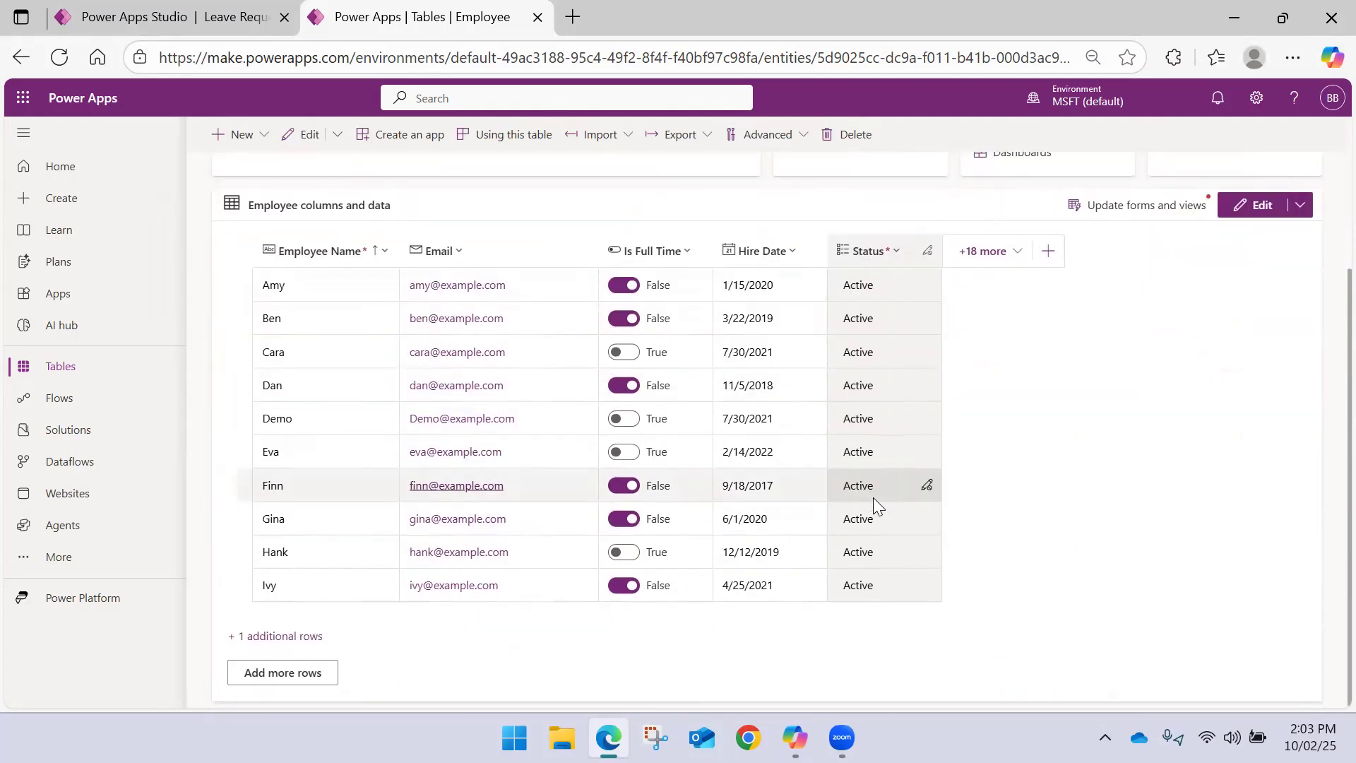
pyautogui.scroll(3, 872, 493)
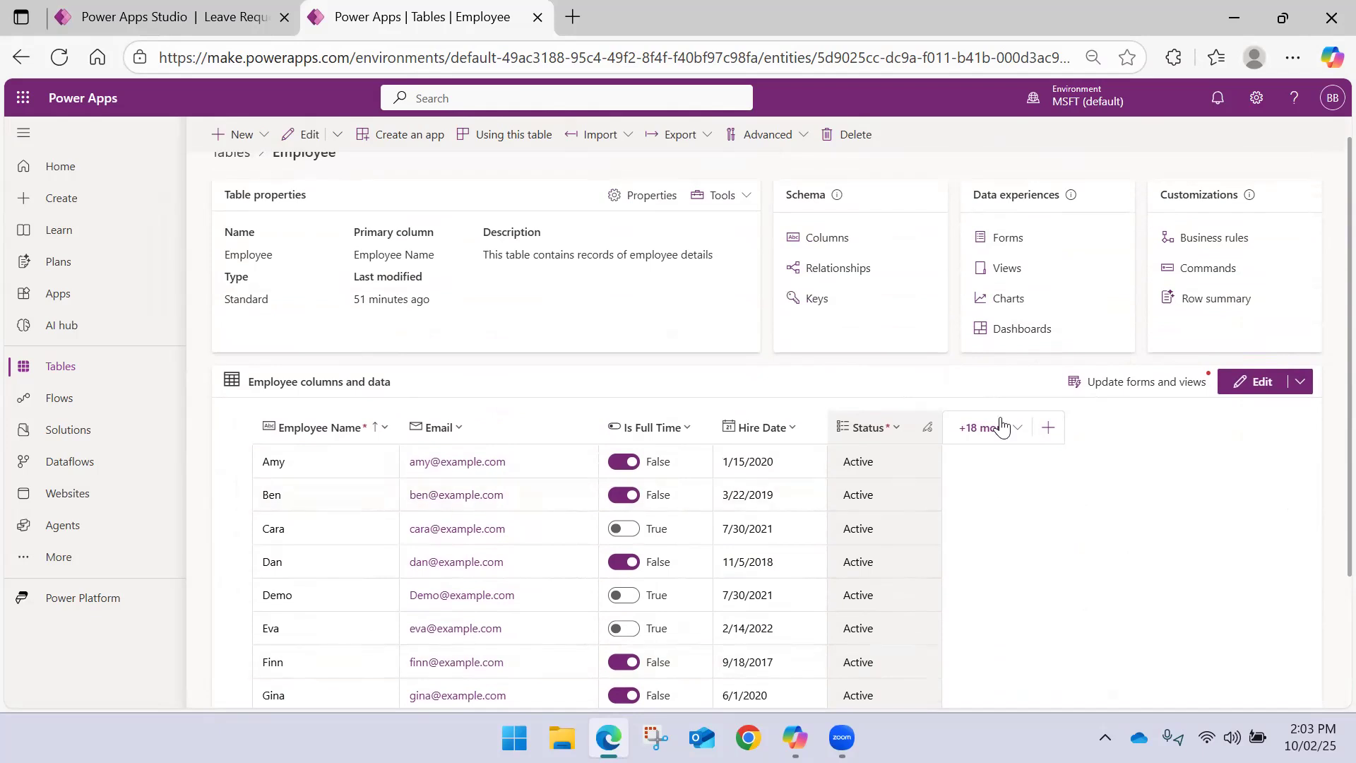
# Switch to the Leave Request App_Demo editor, look through its screens and select the SubmitForm screen
pyautogui.click(210, 20)
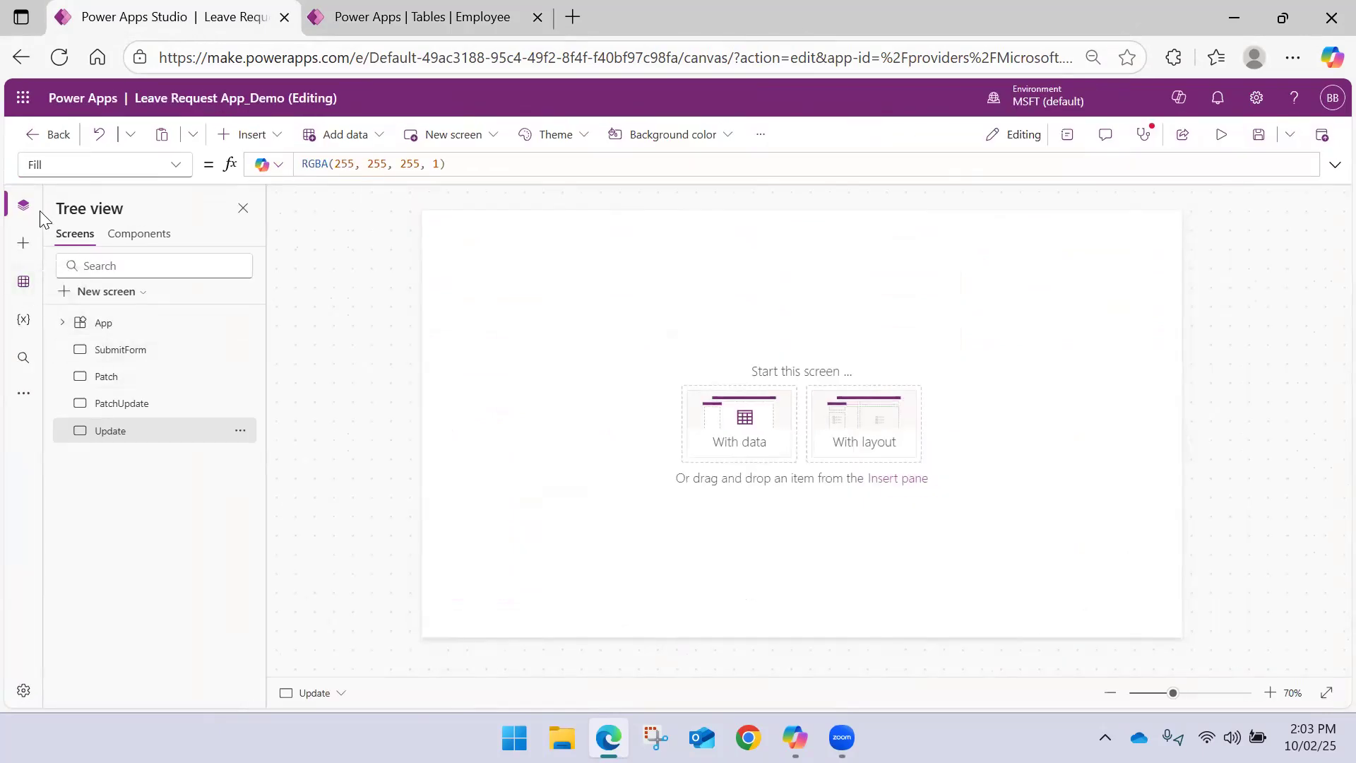
pyautogui.click(166, 402)
pyautogui.click(145, 378)
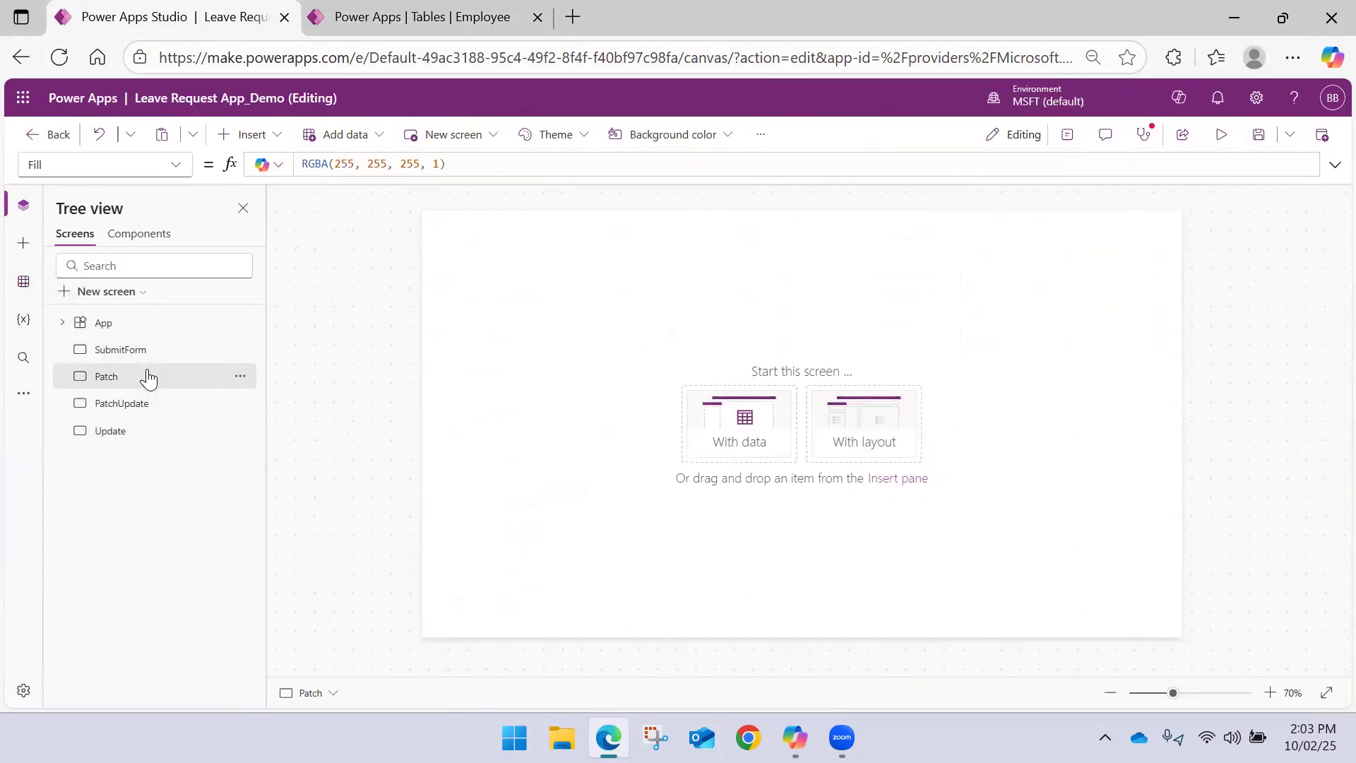
pyautogui.click(145, 358)
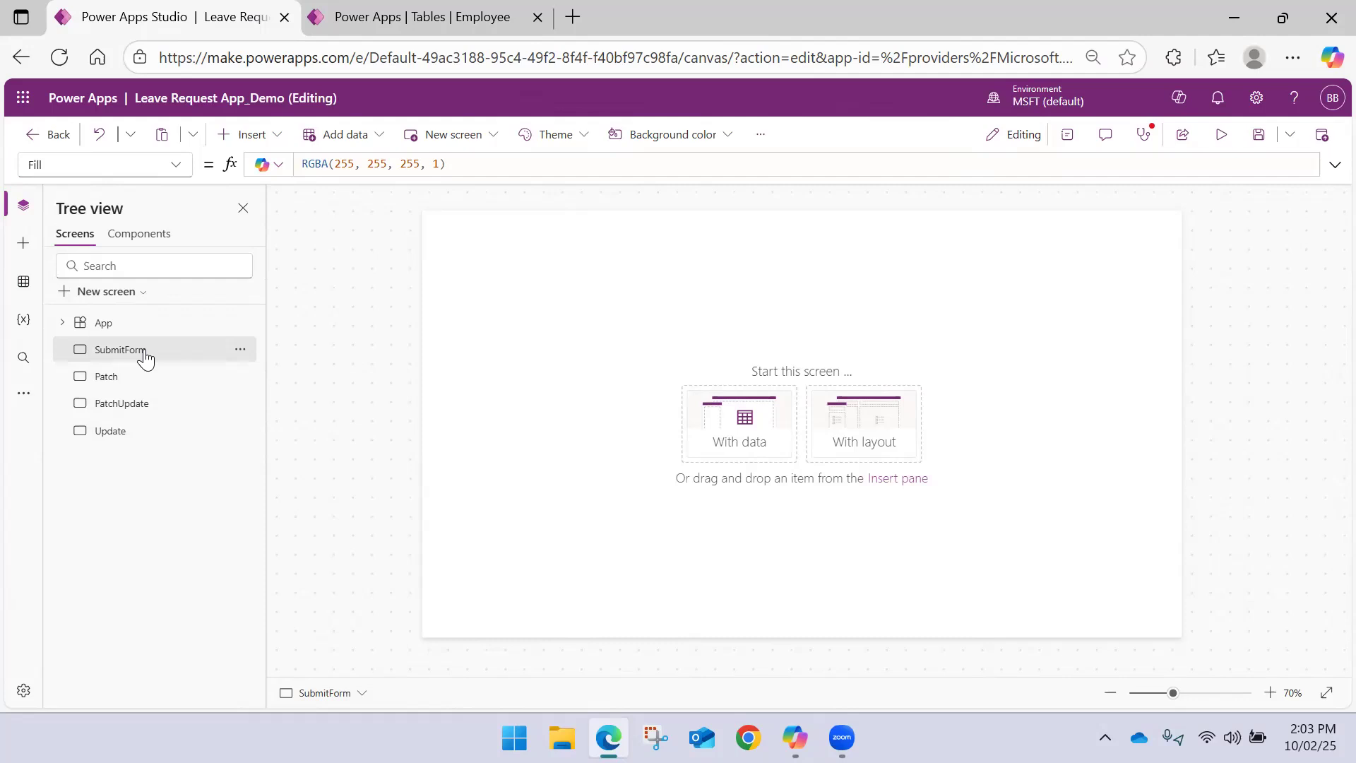
pyautogui.click(112, 296)
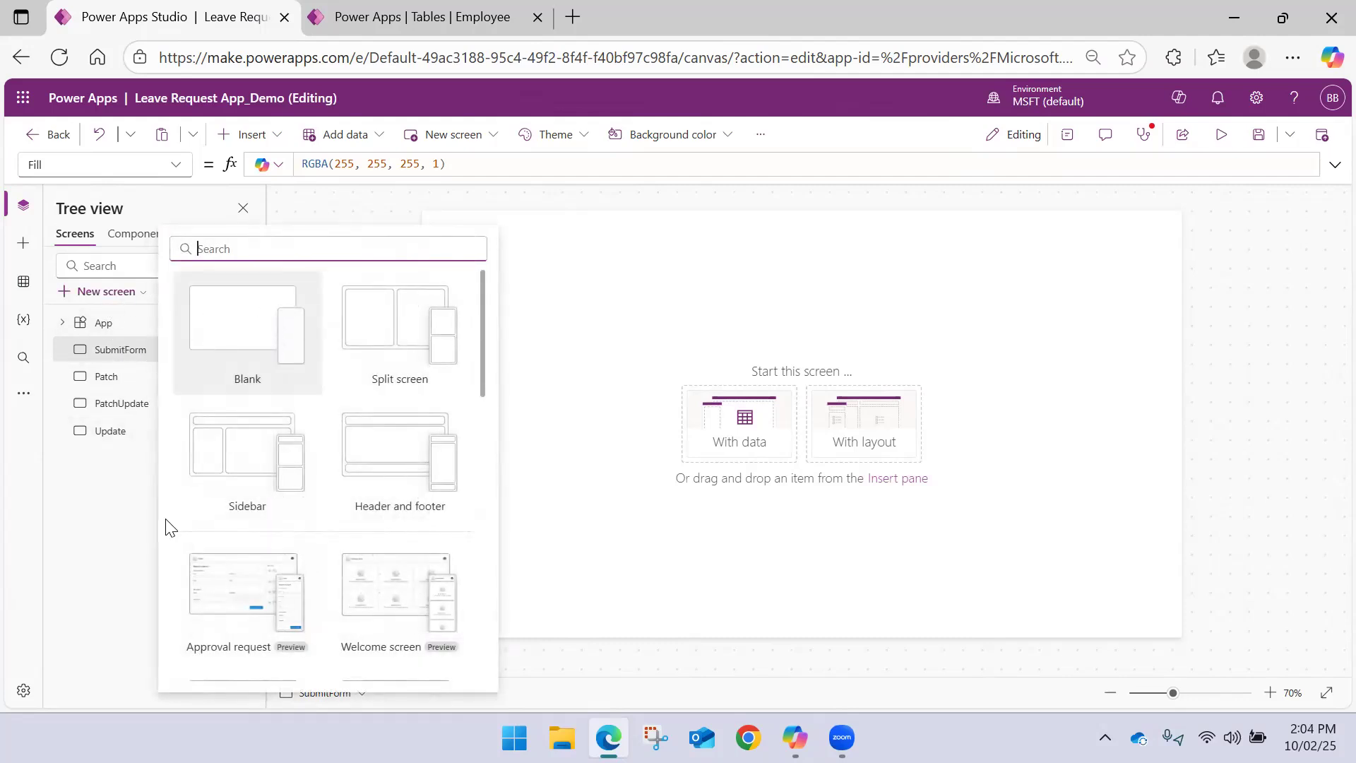
pyautogui.click(113, 486)
pyautogui.click(109, 434)
pyautogui.click(119, 404)
pyautogui.click(120, 378)
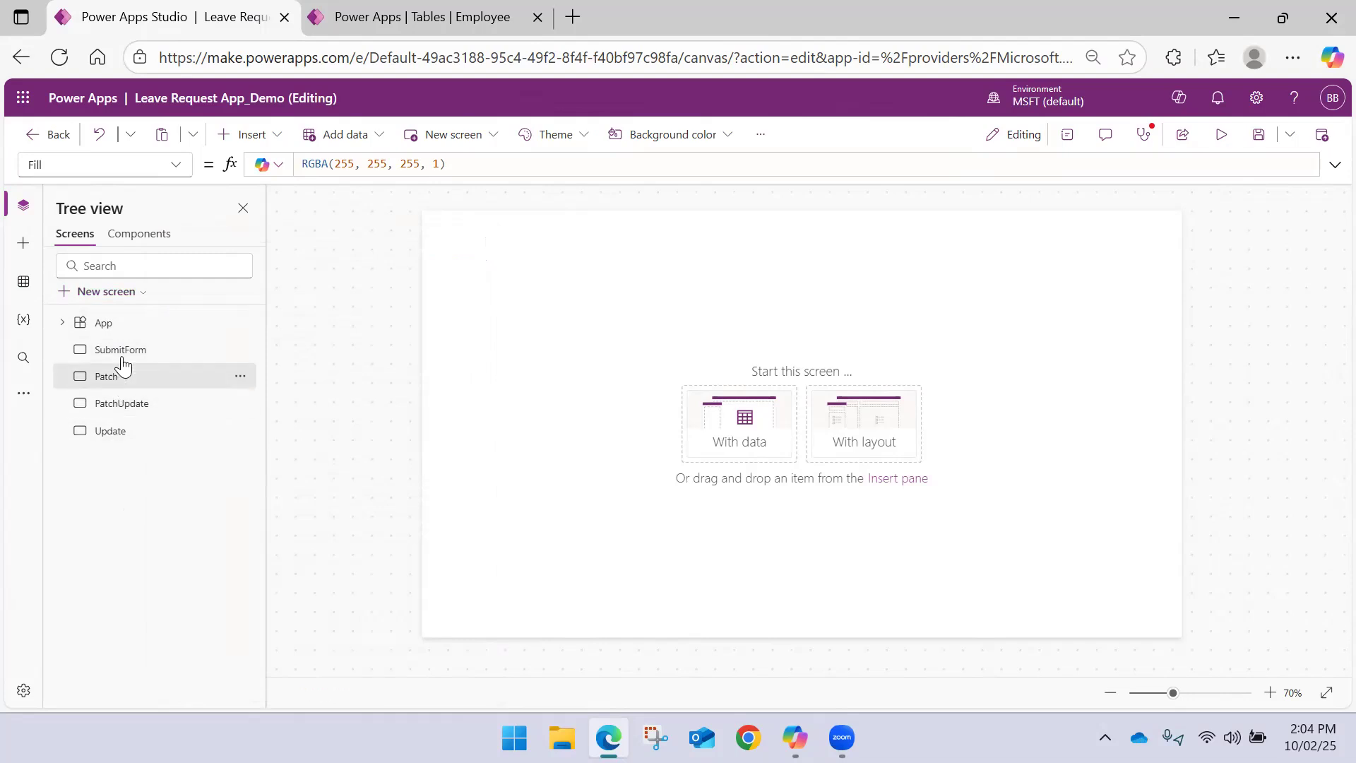
pyautogui.click(121, 355)
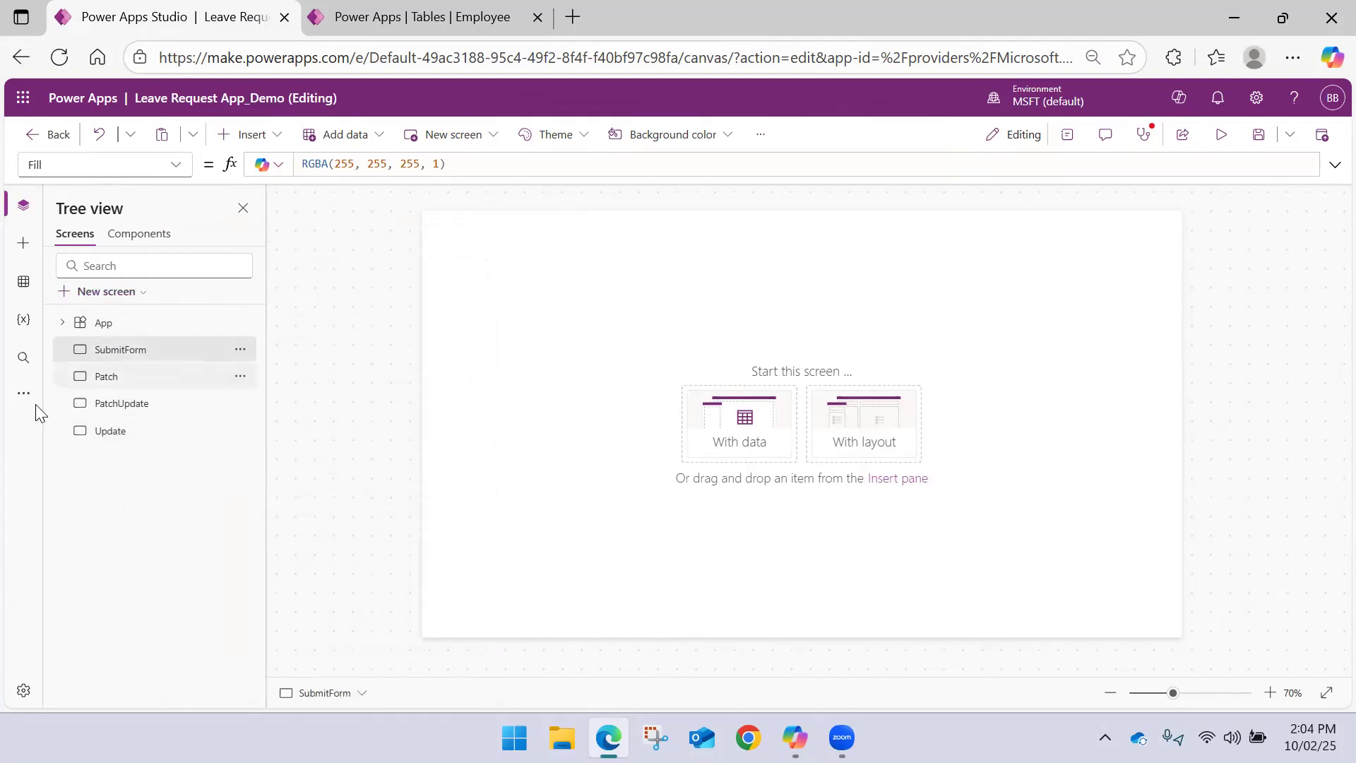
# Add the Employees Dataverse table to the app as a data source
pyautogui.click(26, 281)
pyautogui.click(145, 388)
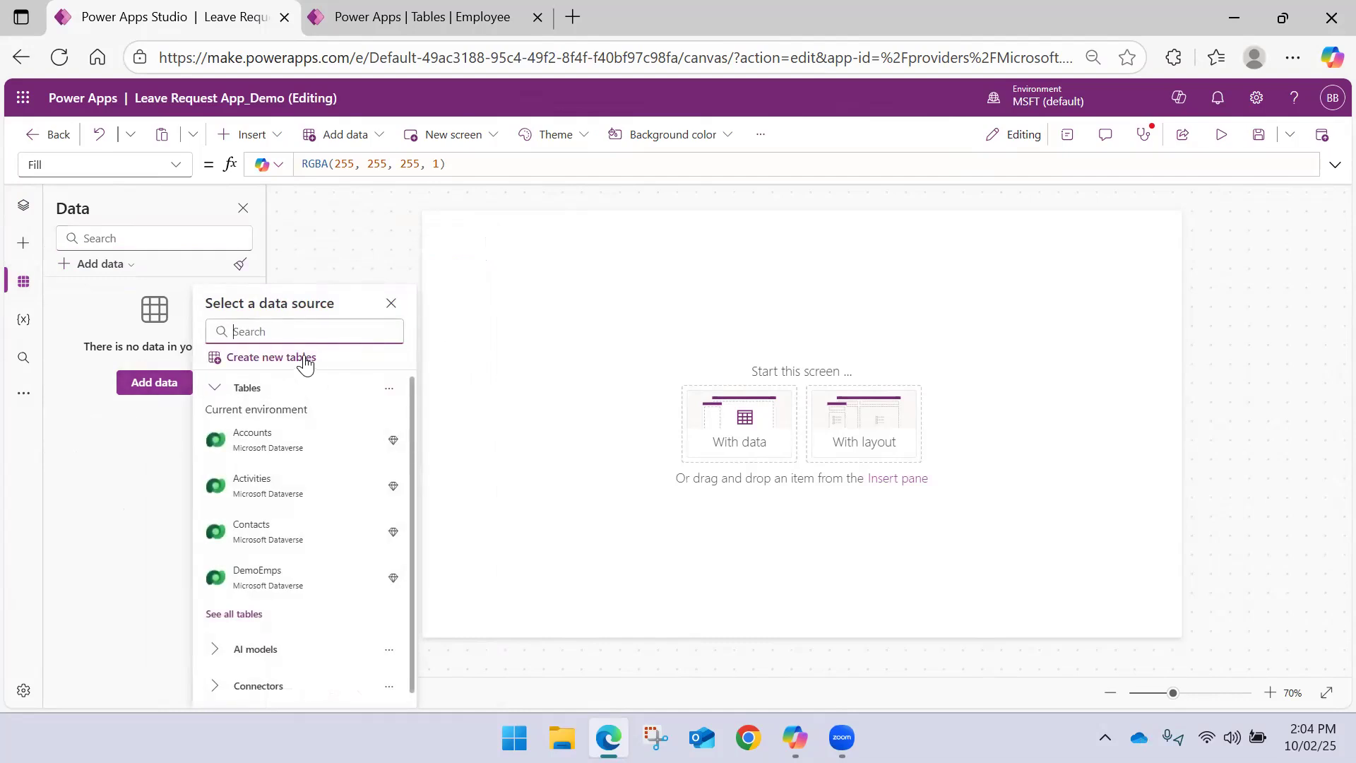
pyautogui.write('Emplo')
pyautogui.click(289, 399)
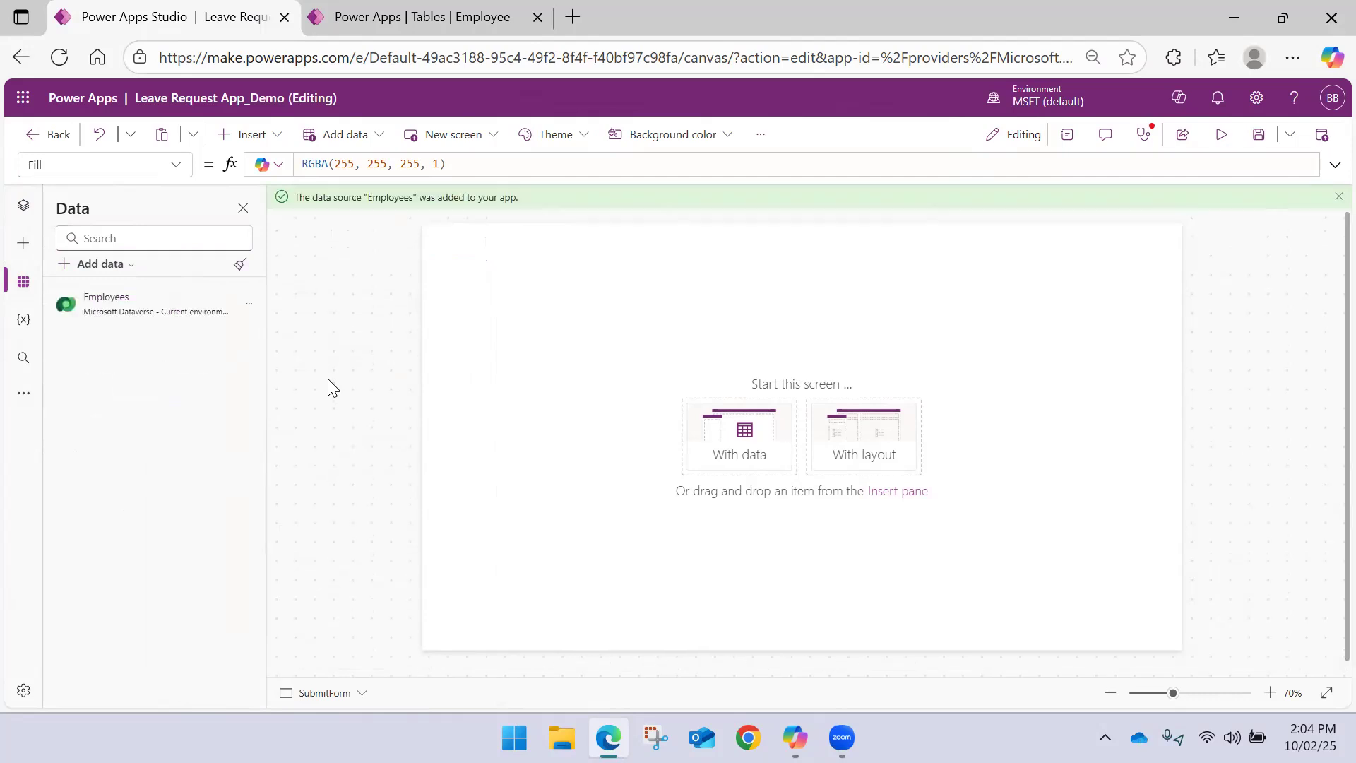
pyautogui.click(1337, 197)
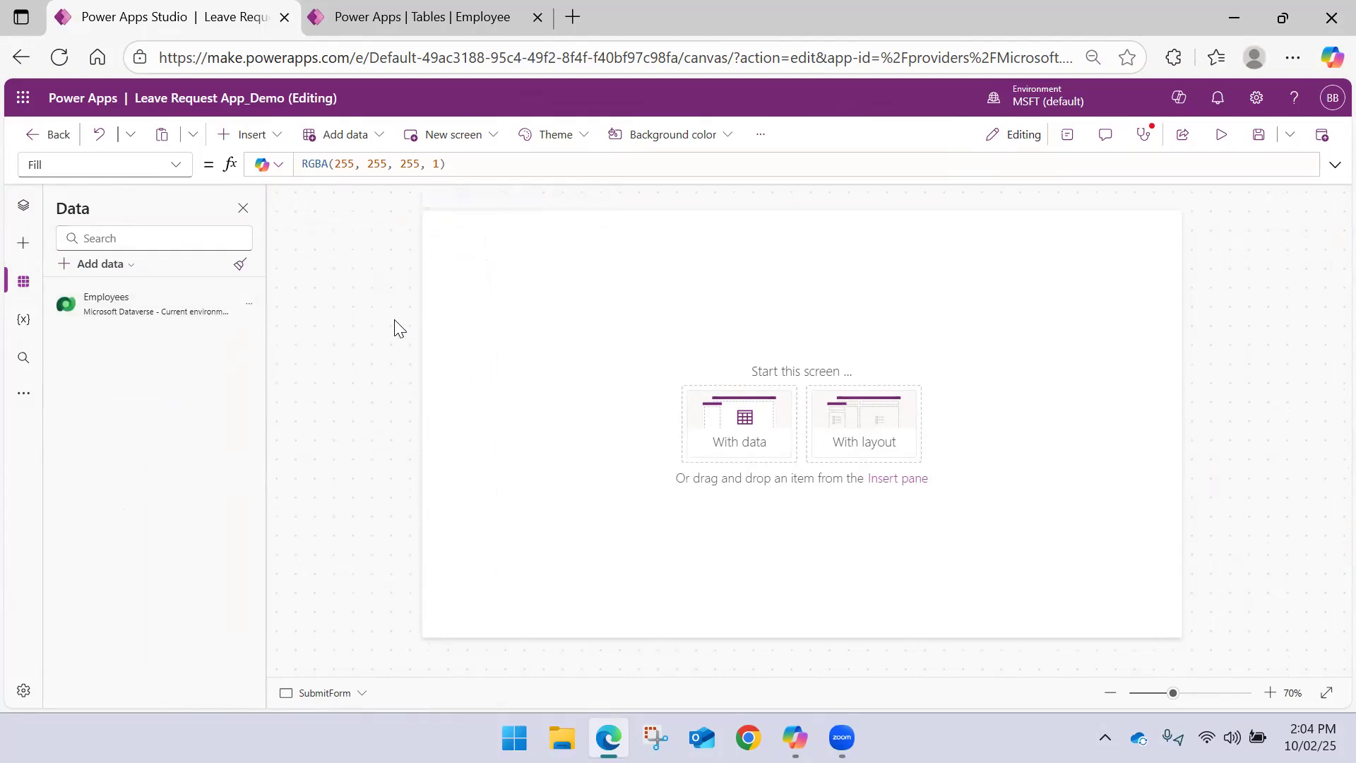
# Insert a vertical gallery on the SubmitForm screen with Employees as its data source
pyautogui.click(272, 138)
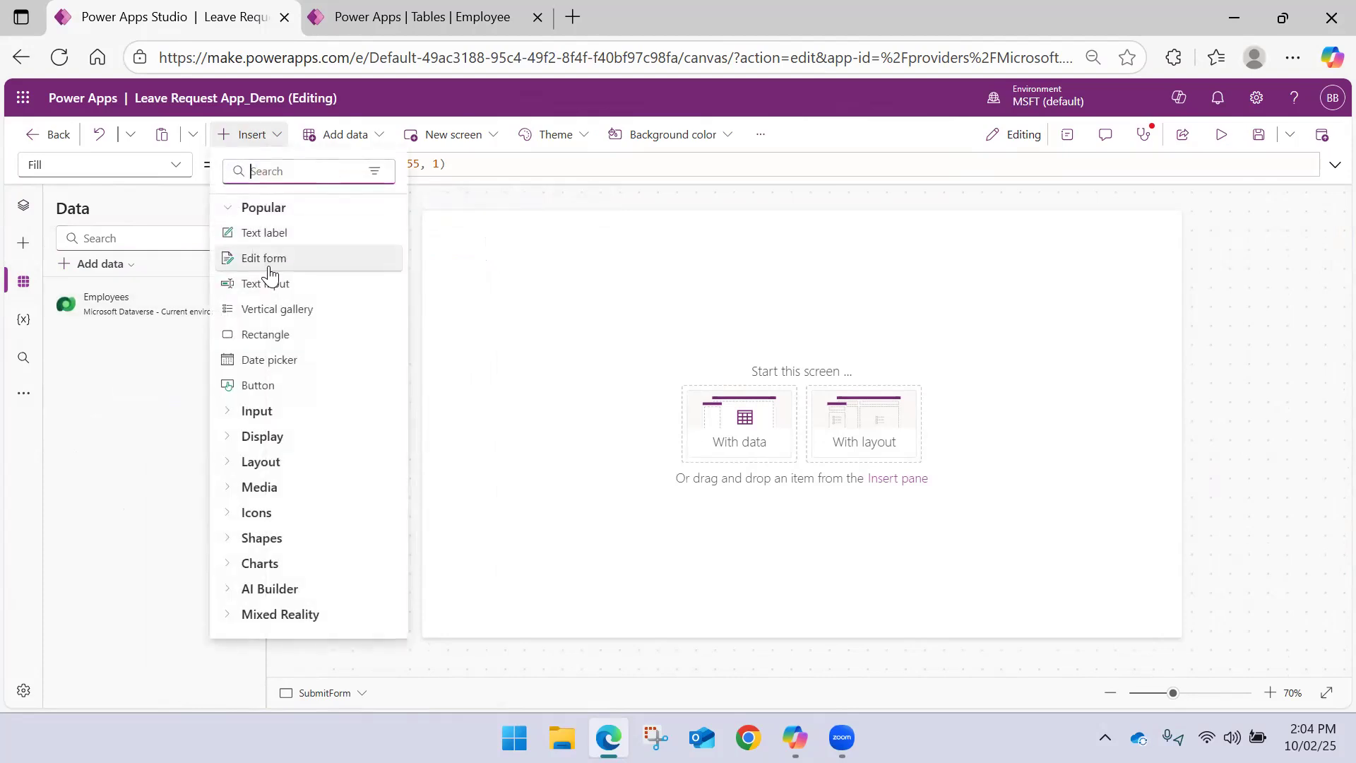
pyautogui.click(475, 419)
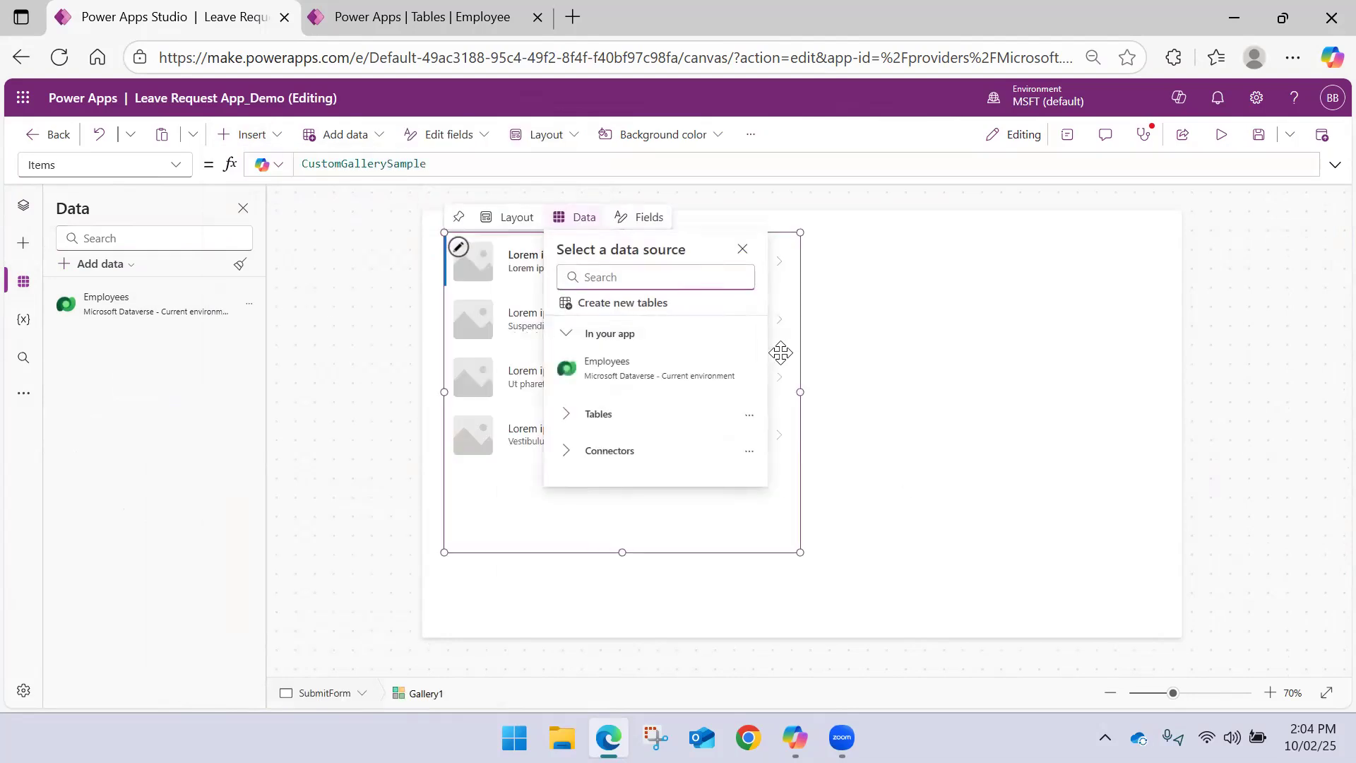
pyautogui.click(638, 369)
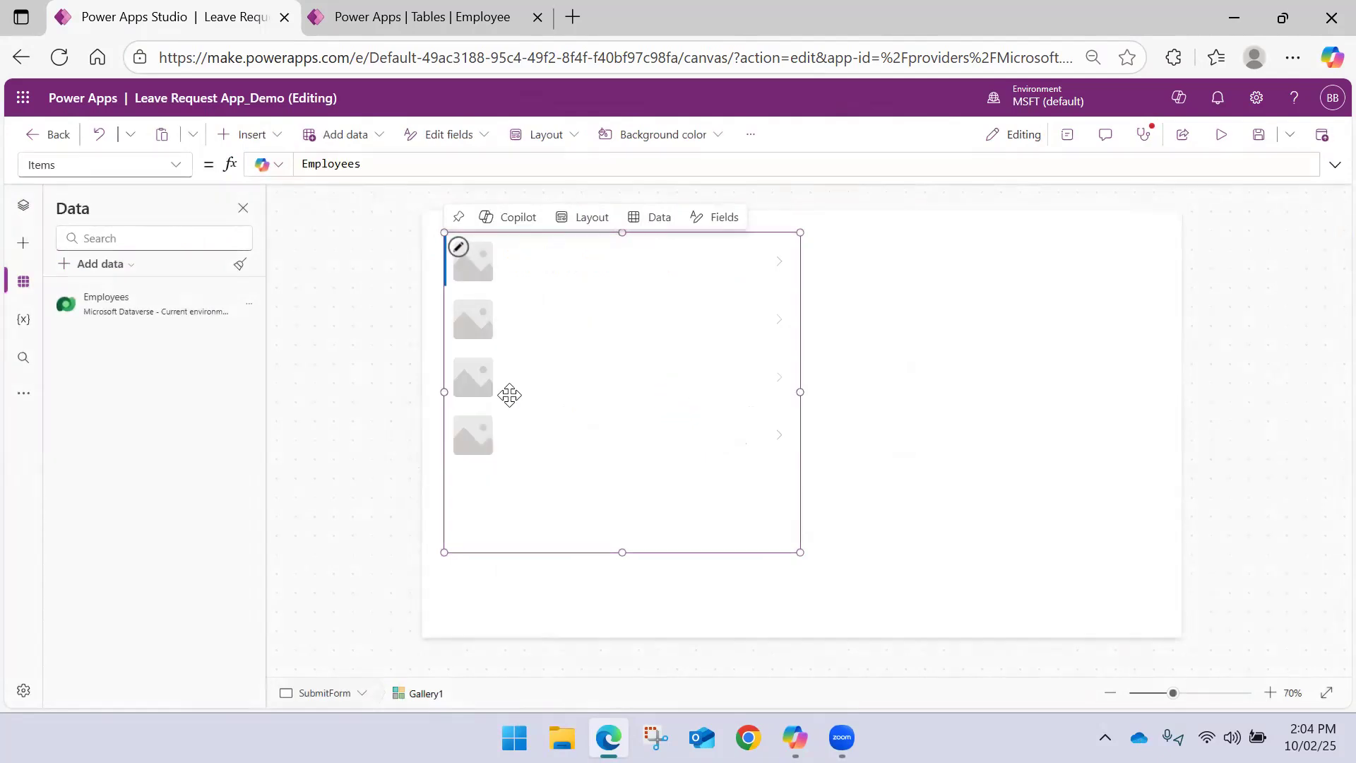
# Narrow the gallery to about two thirds of its width and set its layout to Title and subtitle
pyautogui.moveTo(796, 391); pyautogui.dragTo(678, 392)
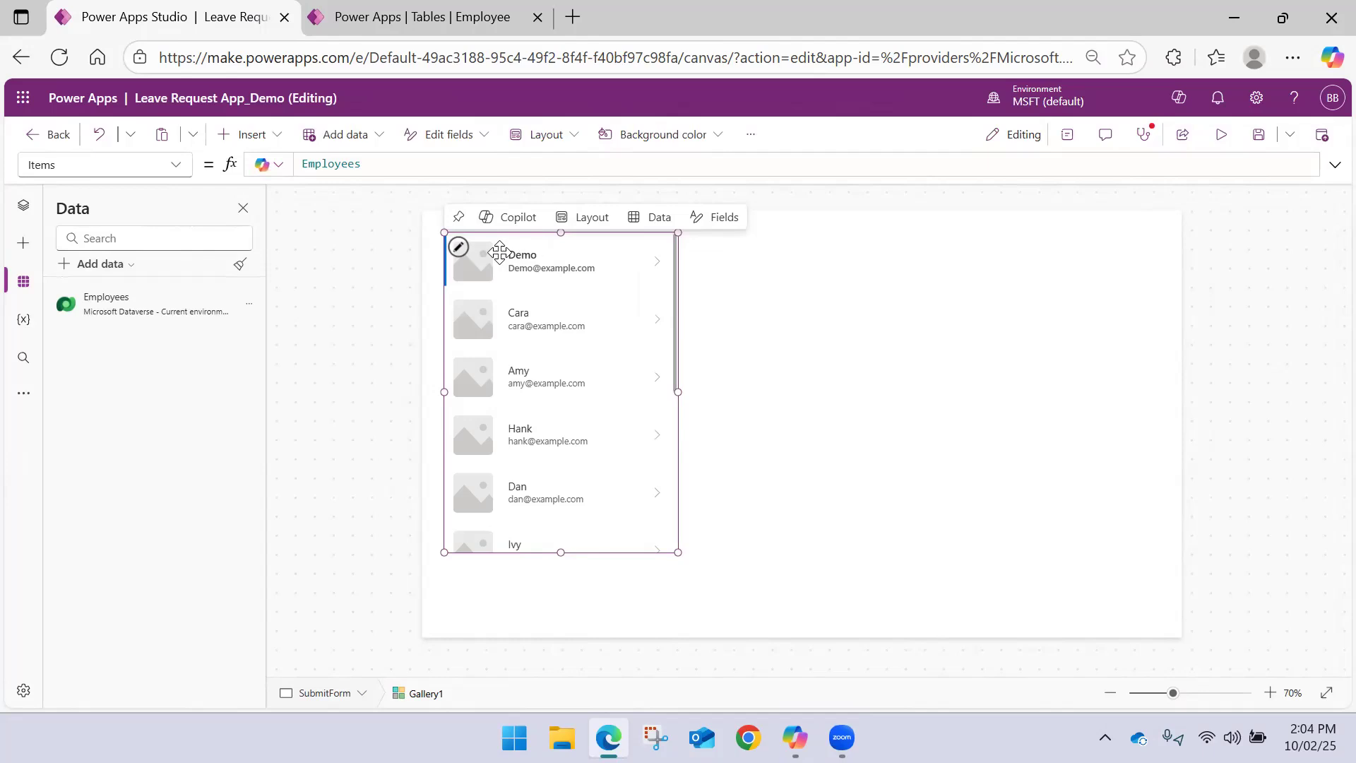
pyautogui.click(565, 218)
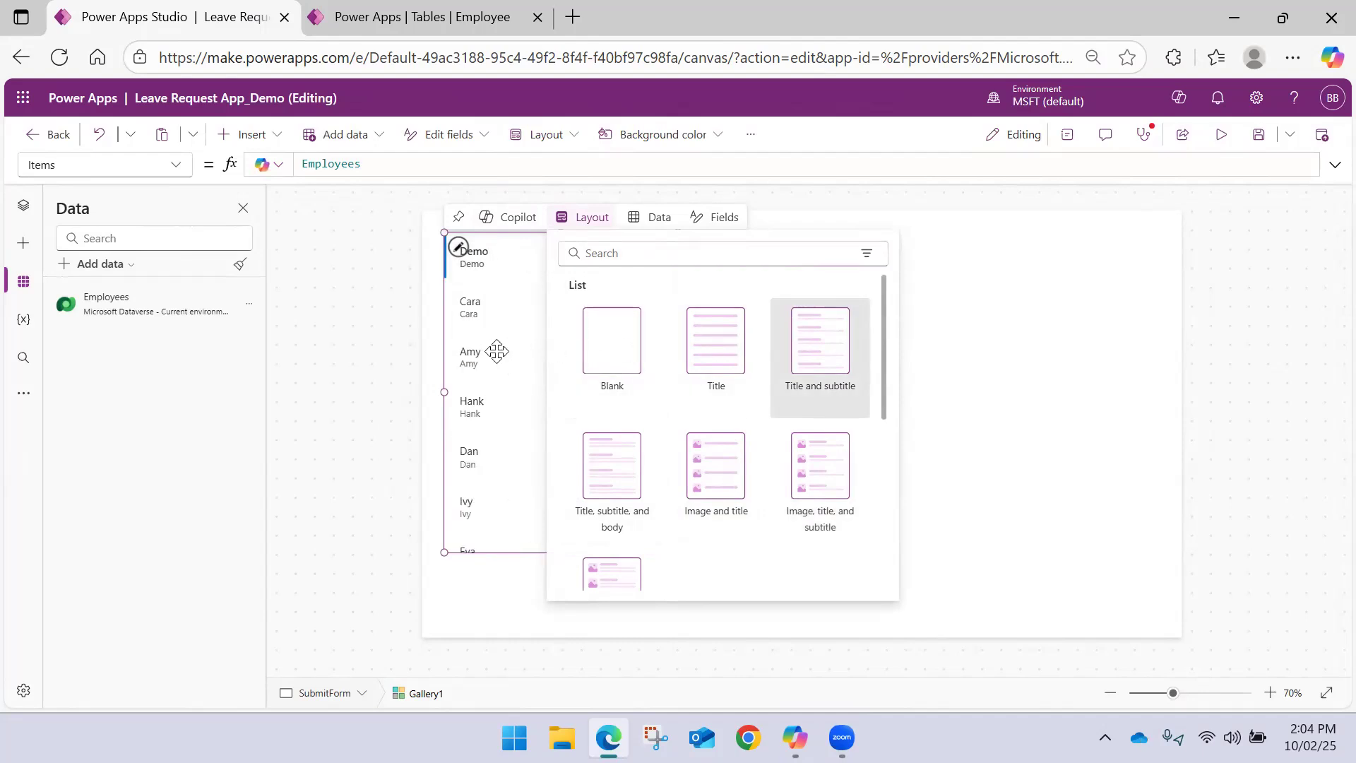
pyautogui.click(384, 248)
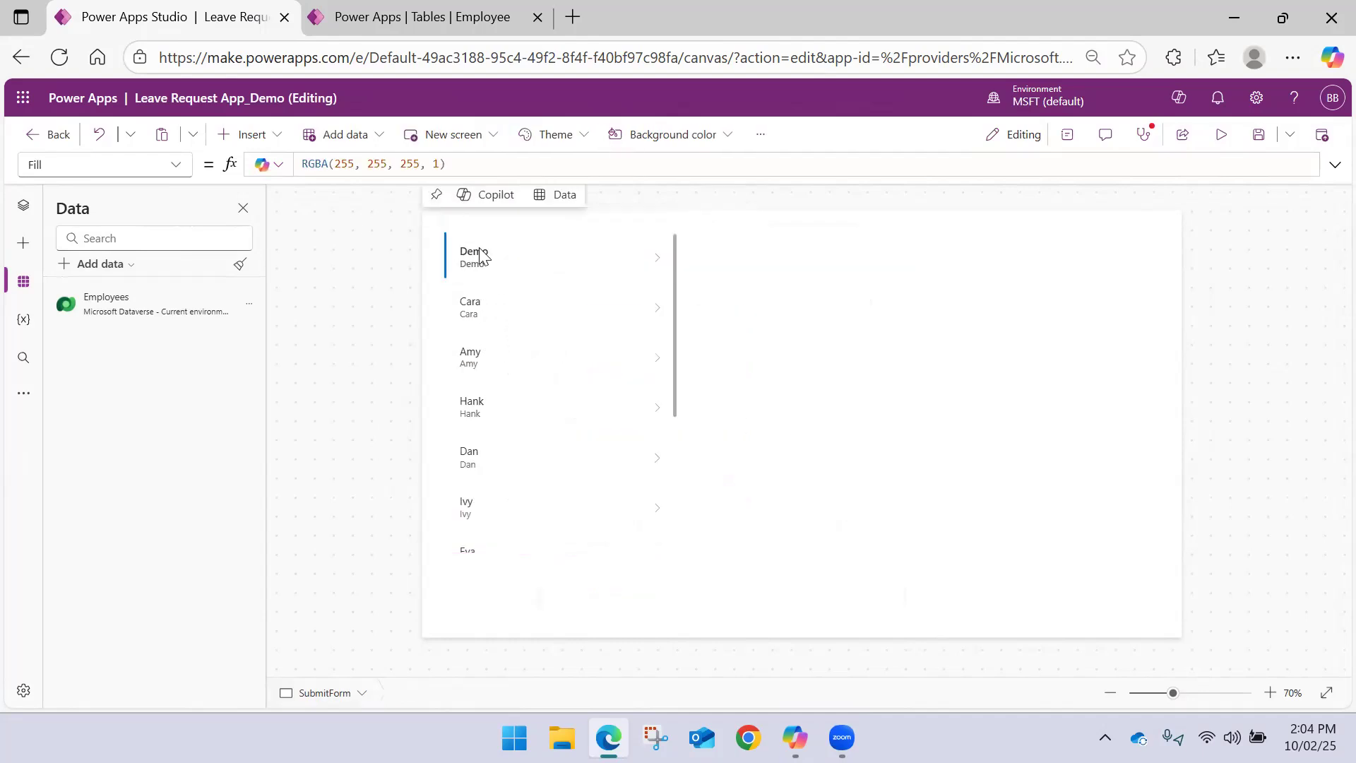
# Set the text of the gallery's subtitle label to ThisItem.Email
pyautogui.click(505, 255)
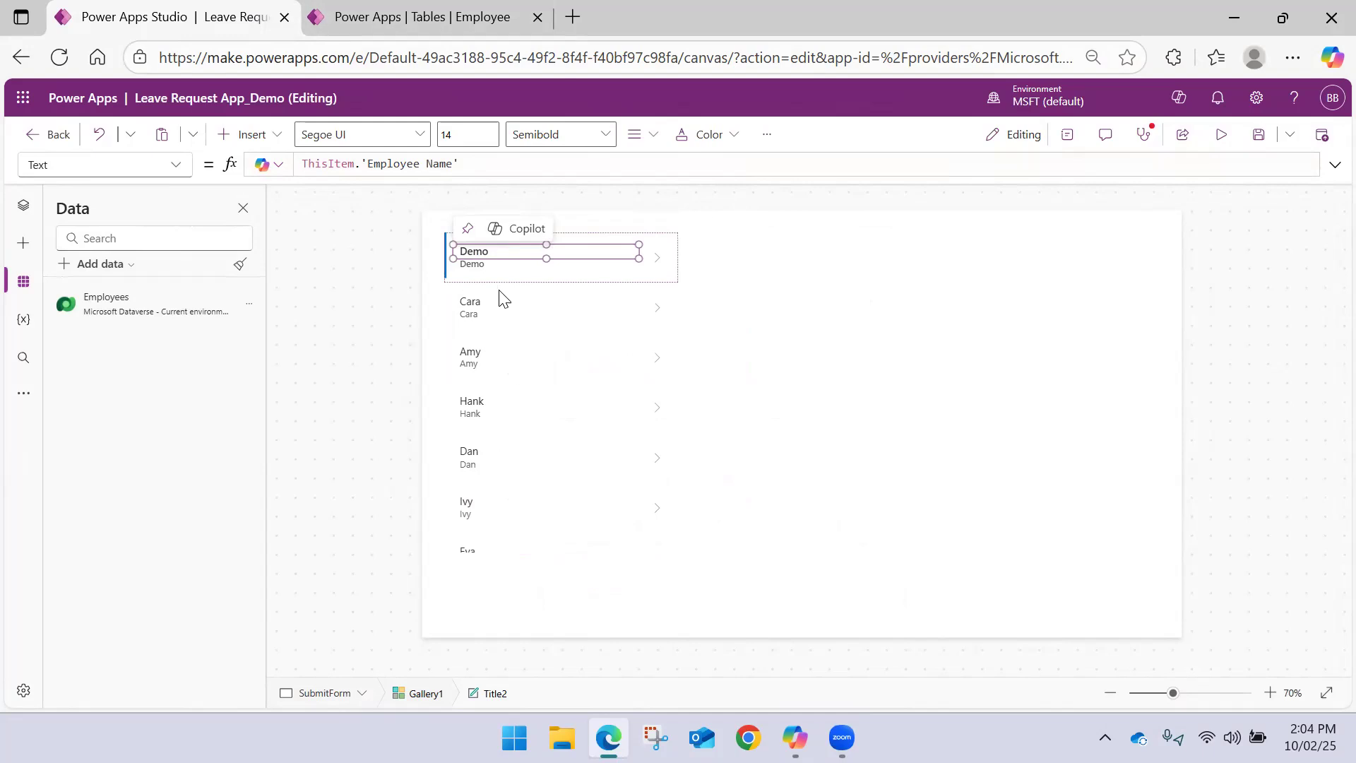
pyautogui.click(483, 264)
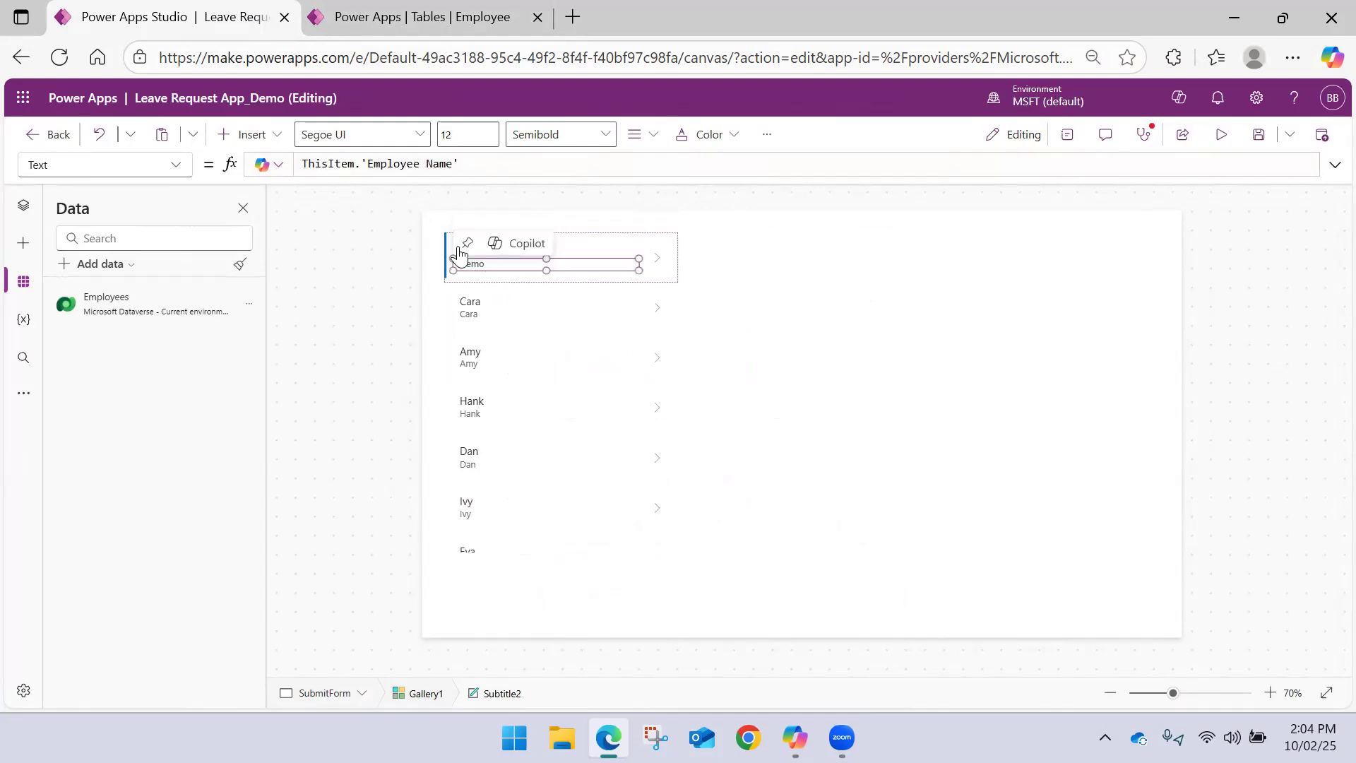
pyautogui.moveTo(470, 164); pyautogui.dragTo(368, 163)
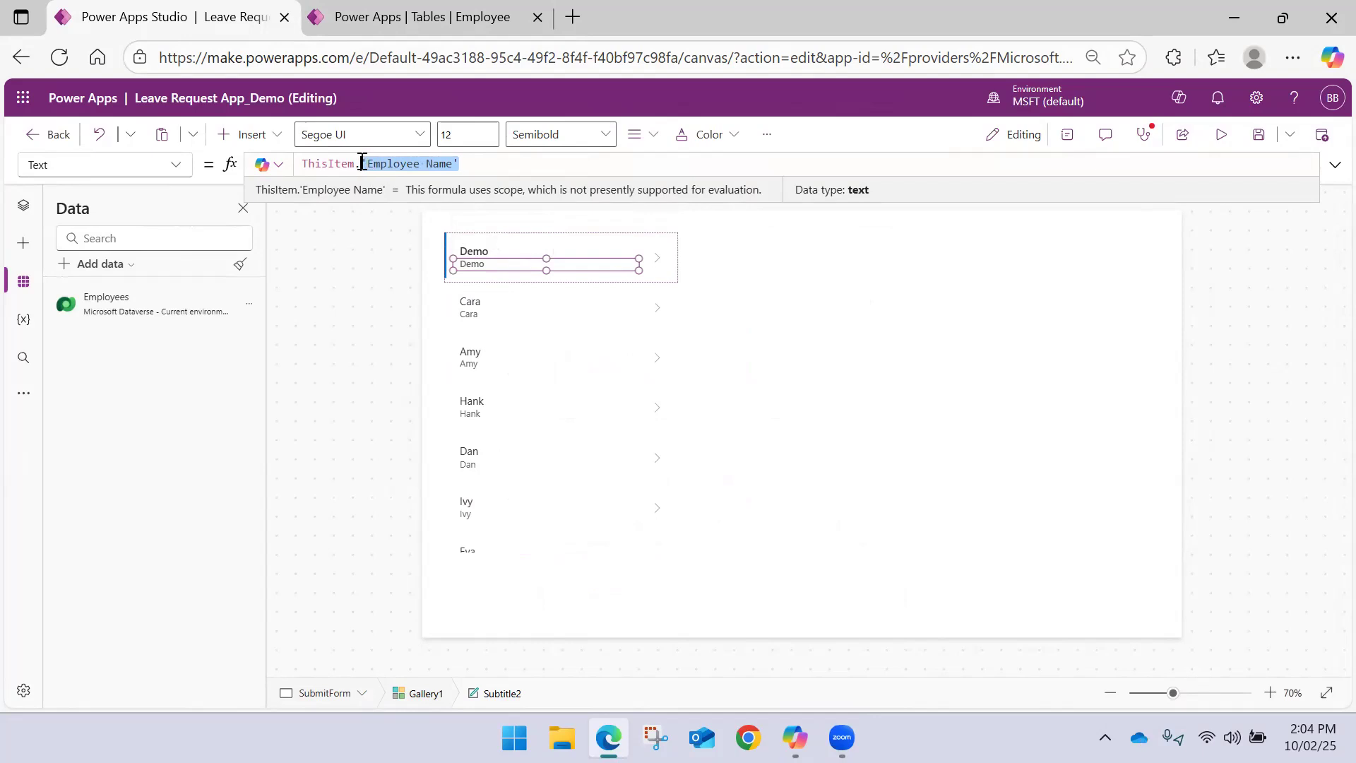
pyautogui.write('Email')
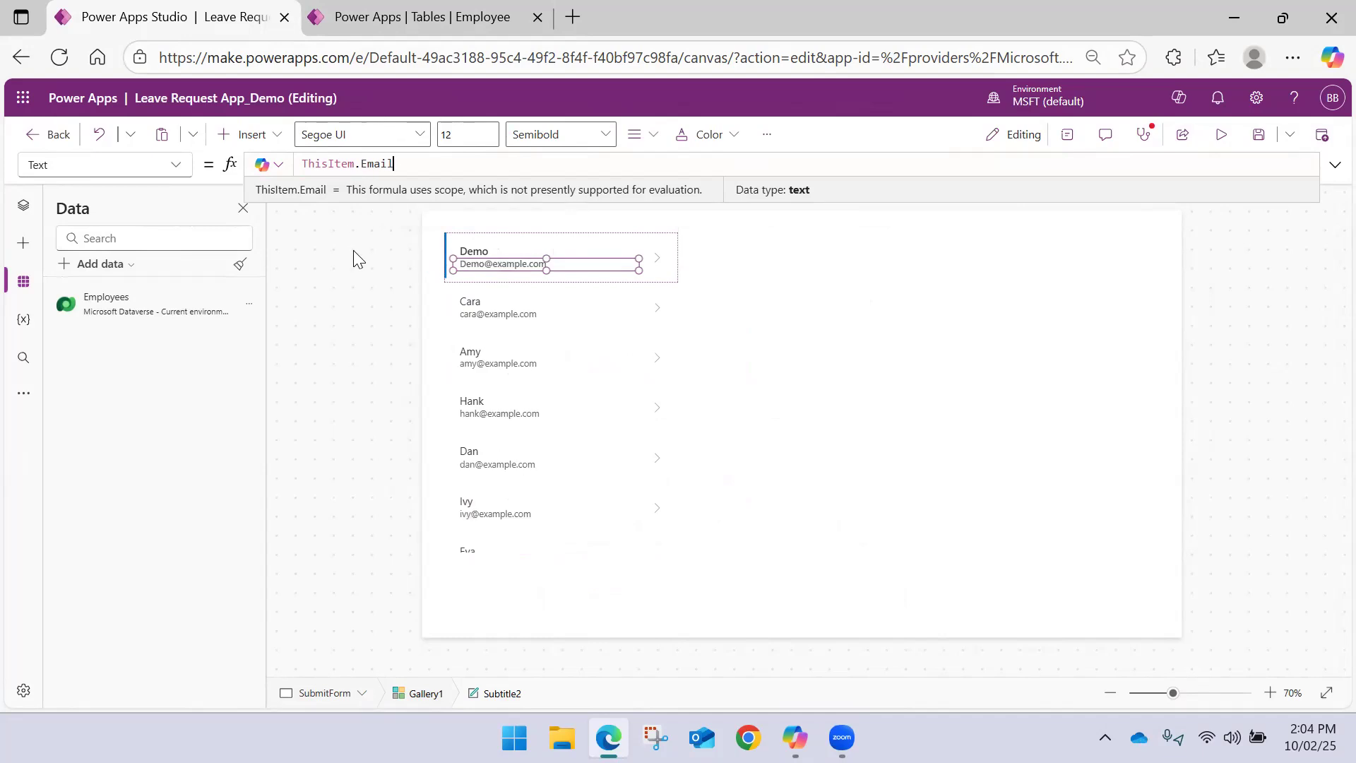
pyautogui.click(680, 316)
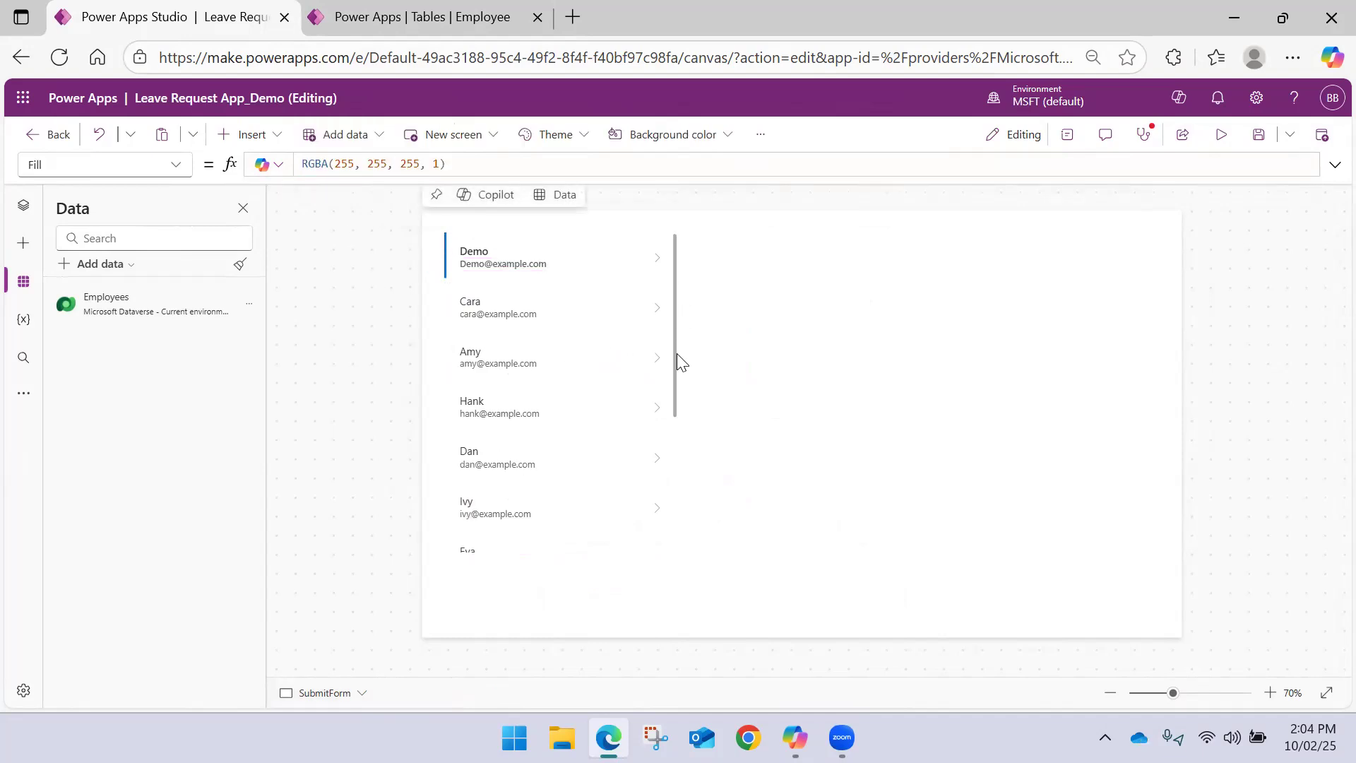
# Narrow the employee gallery to about three quarters of its width, lengthen it, and place it slightly lower along the screen's left edge
pyautogui.click(498, 240)
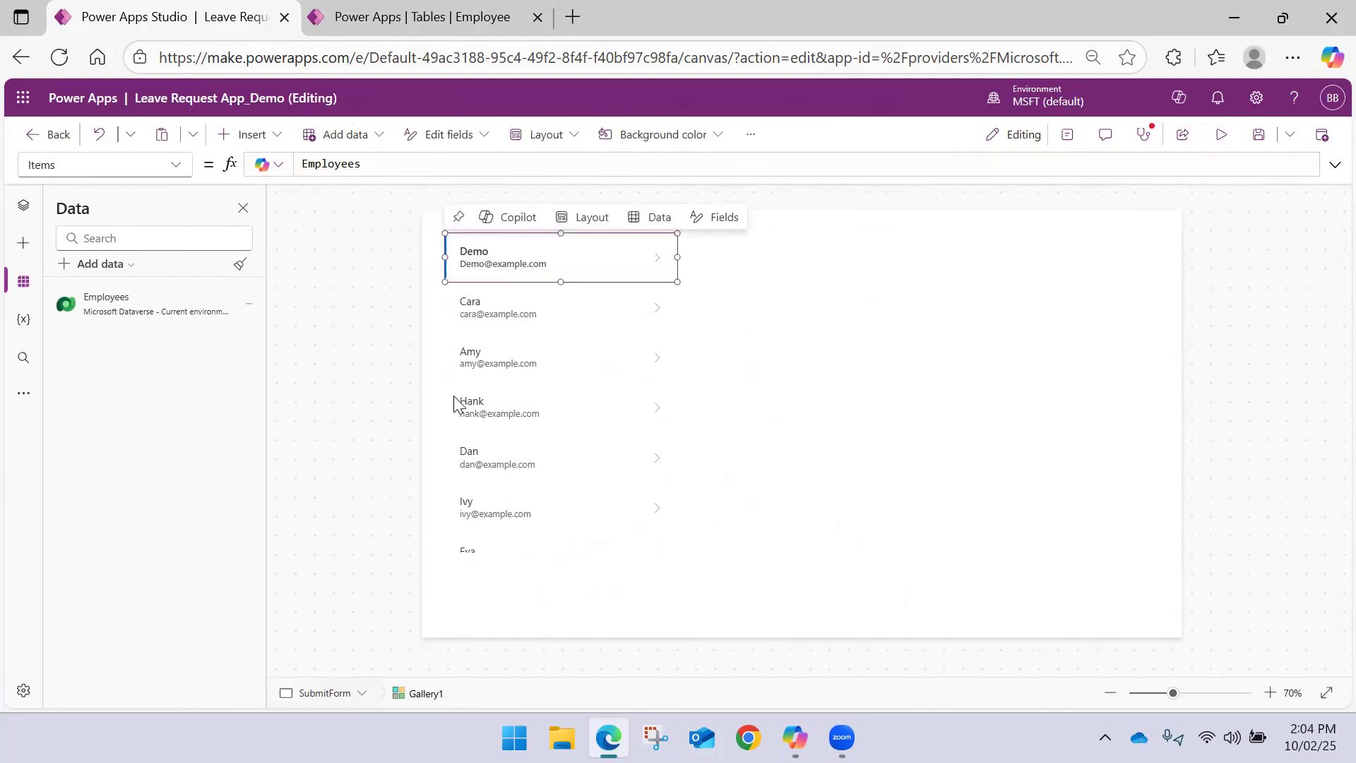
pyautogui.click(23, 204)
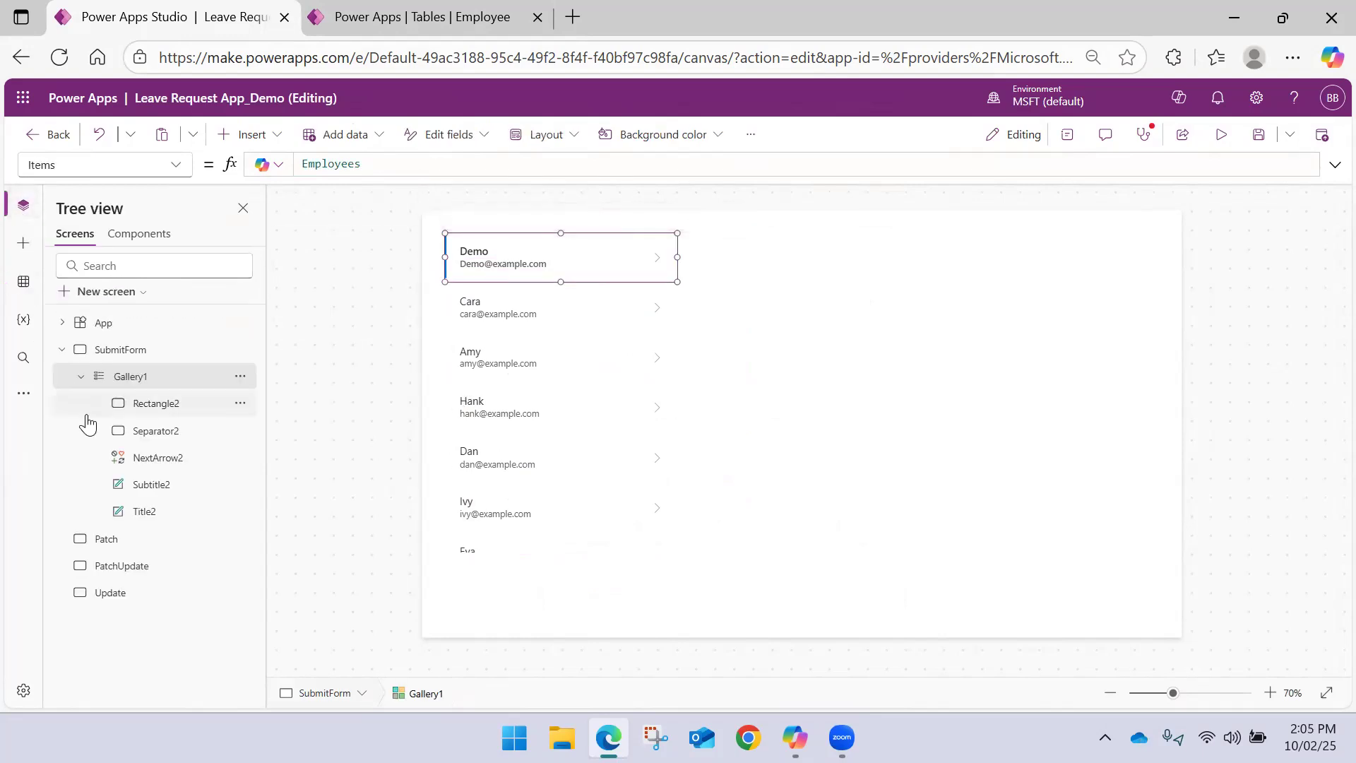
pyautogui.click(120, 378)
pyautogui.click(80, 376)
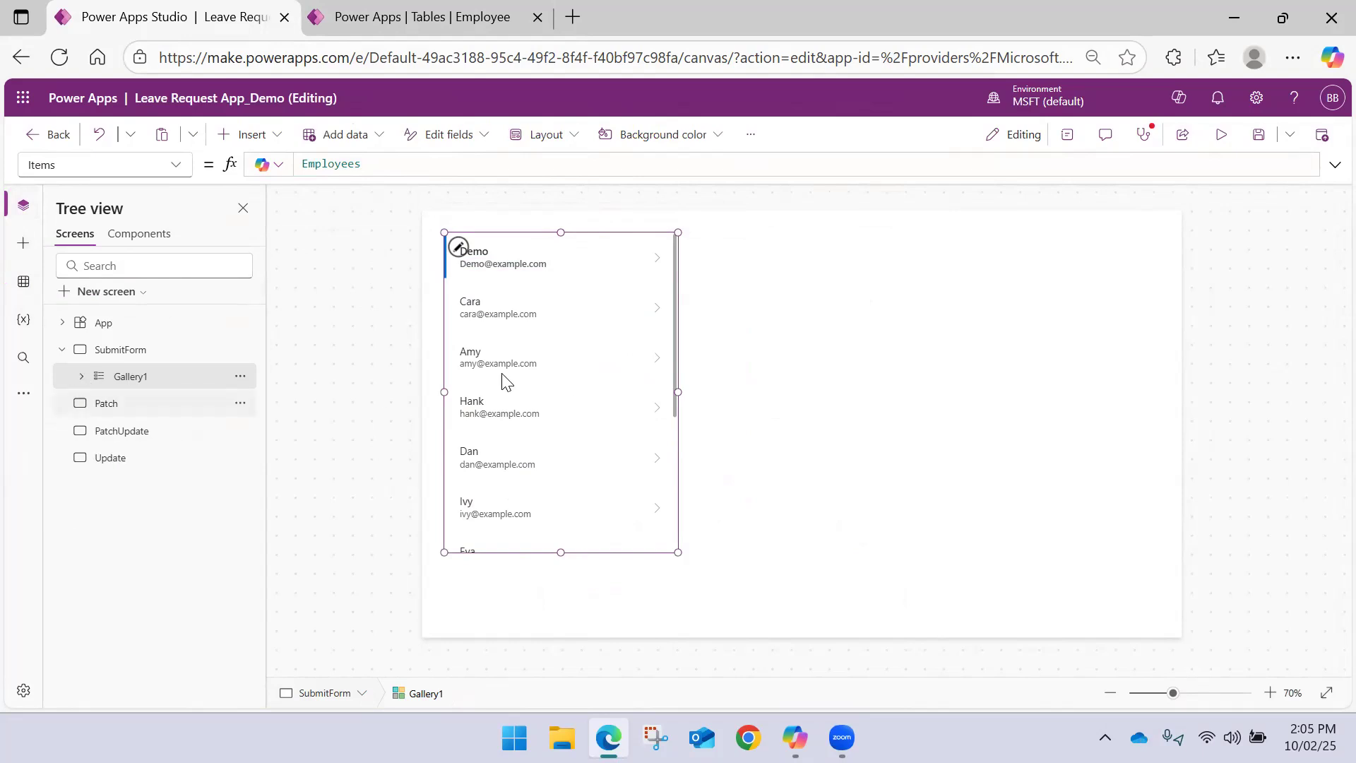
pyautogui.moveTo(676, 392); pyautogui.dragTo(620, 391)
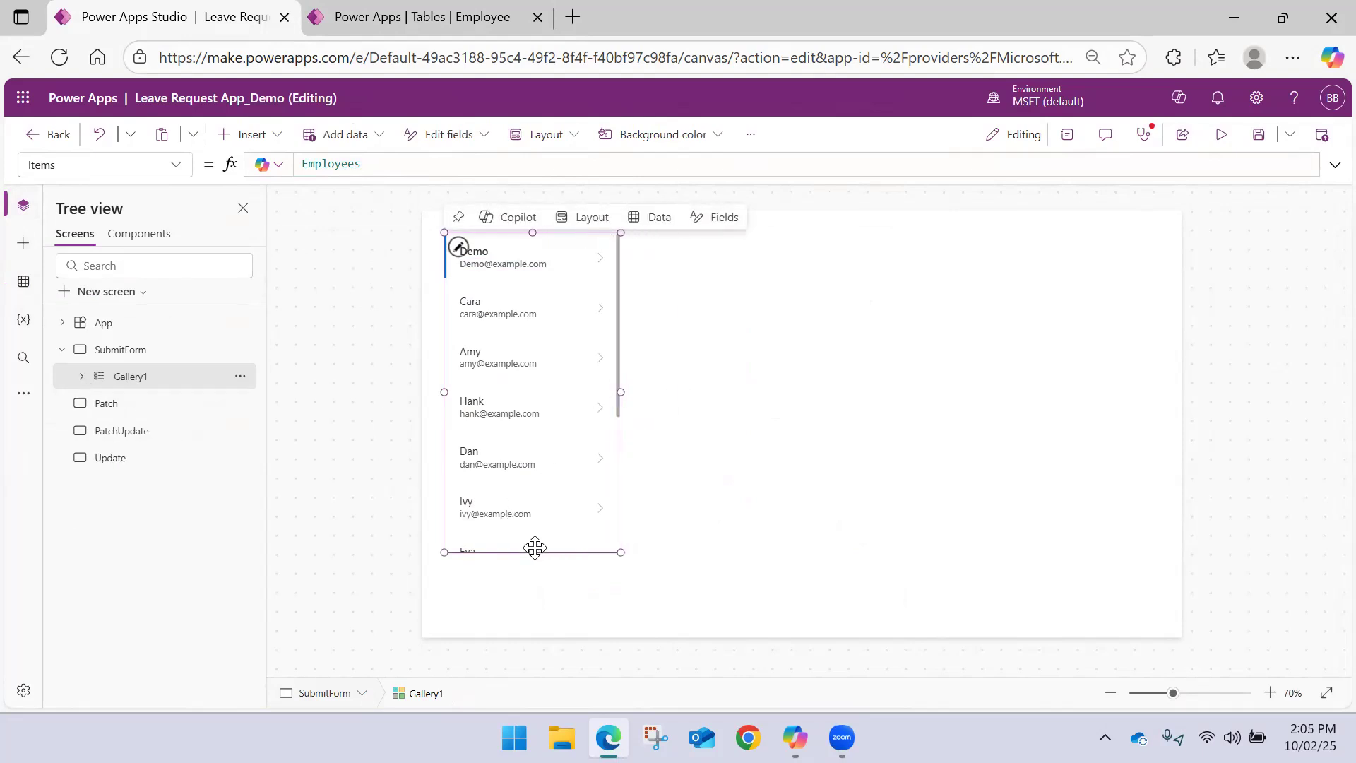
pyautogui.moveTo(530, 597)
pyautogui.mouseDown()
pyautogui.moveTo(529, 636)
pyautogui.moveTo(534, 586)
pyautogui.moveTo(534, 617)
pyautogui.mouseUp()
pyautogui.click(735, 550)
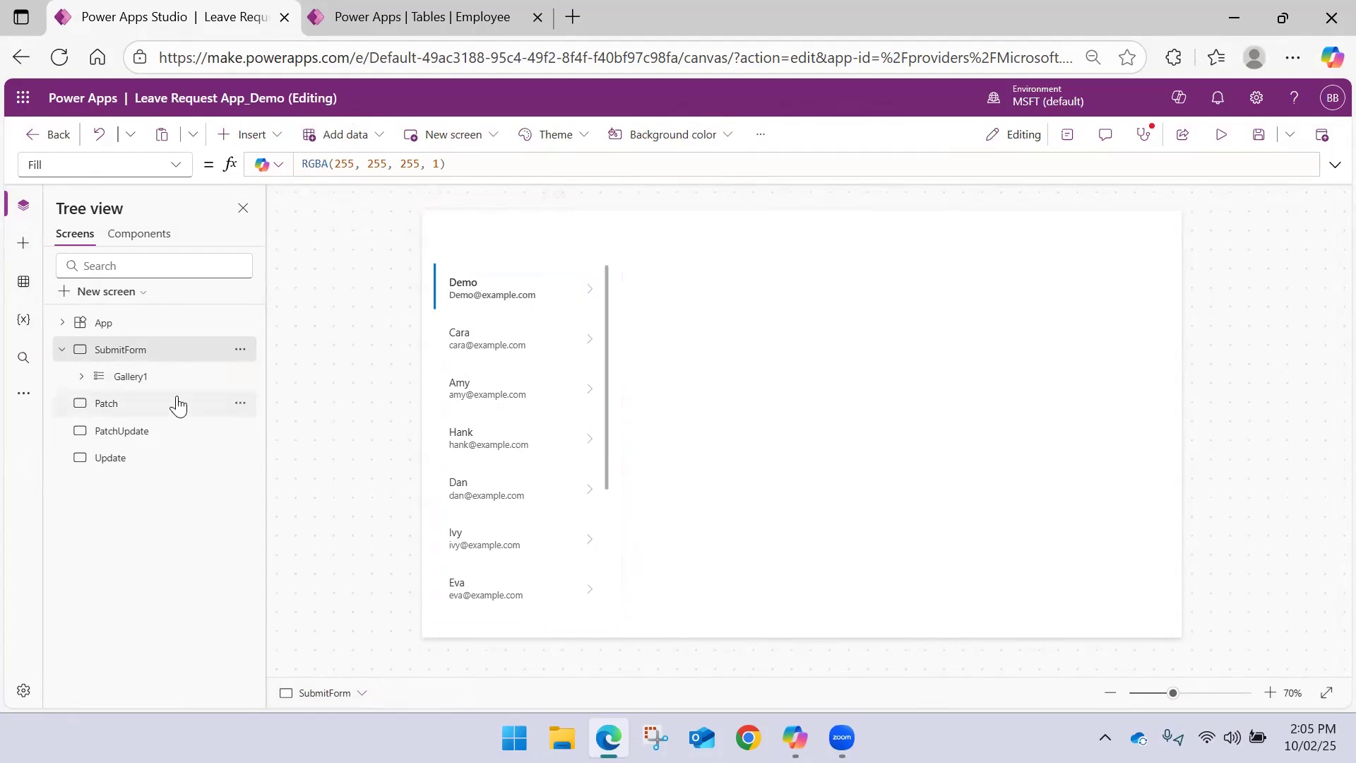
# Insert an edit form on the SubmitForm screen with Employees as its data source
pyautogui.click(62, 349)
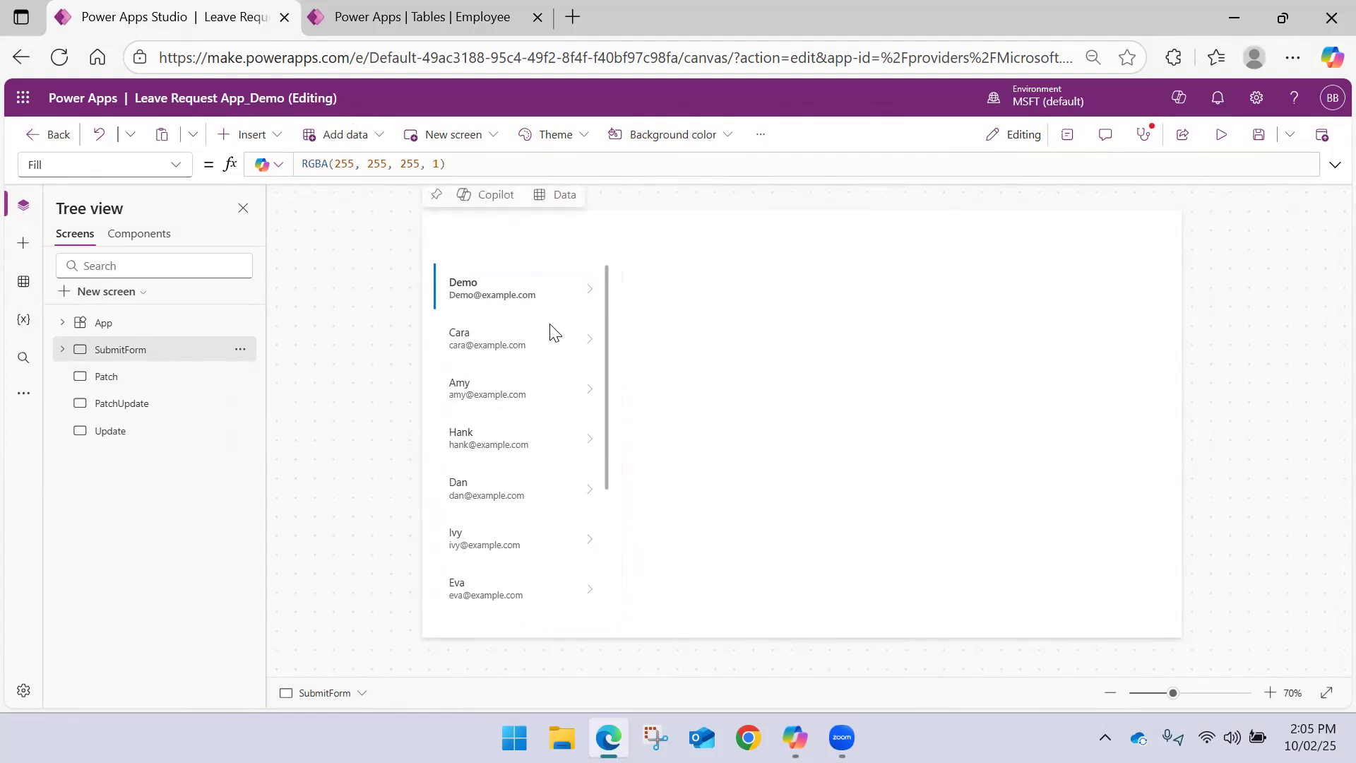
pyautogui.click(267, 135)
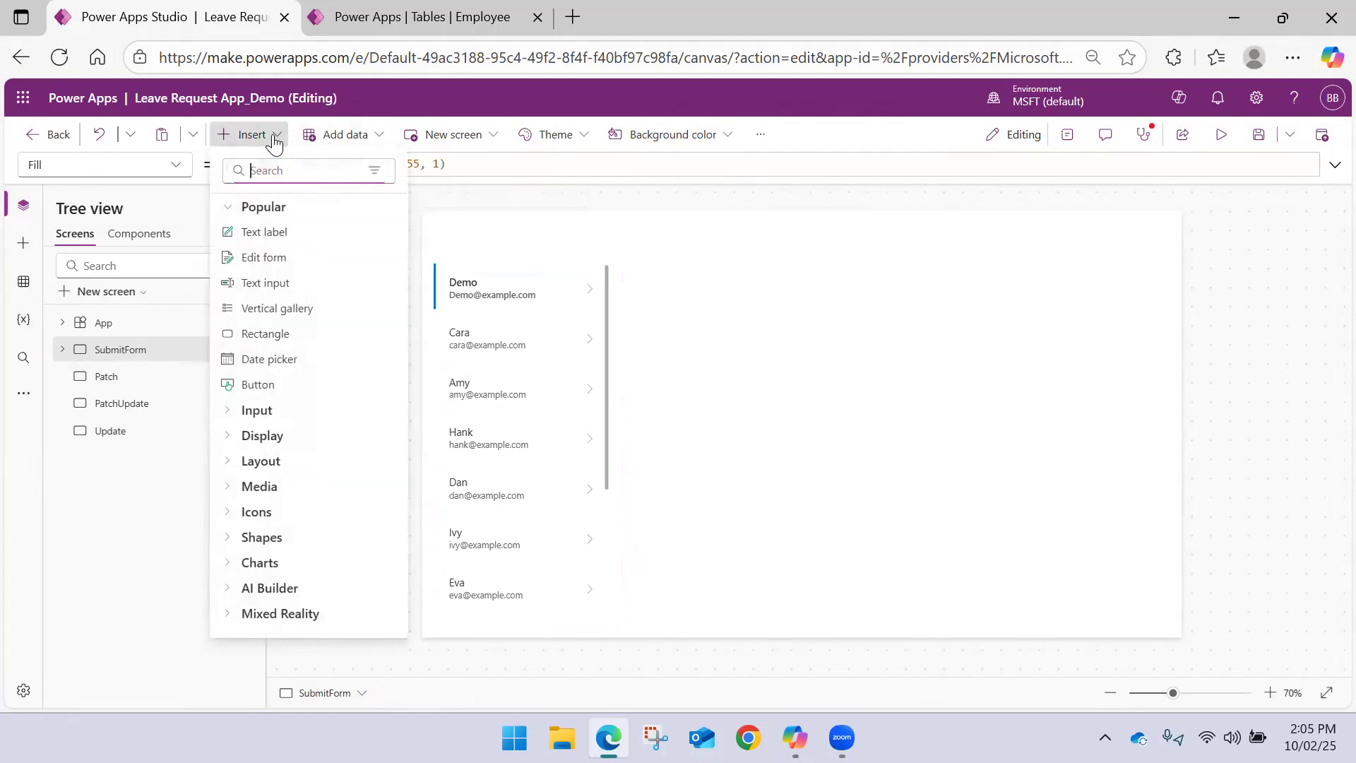
pyautogui.click(275, 258)
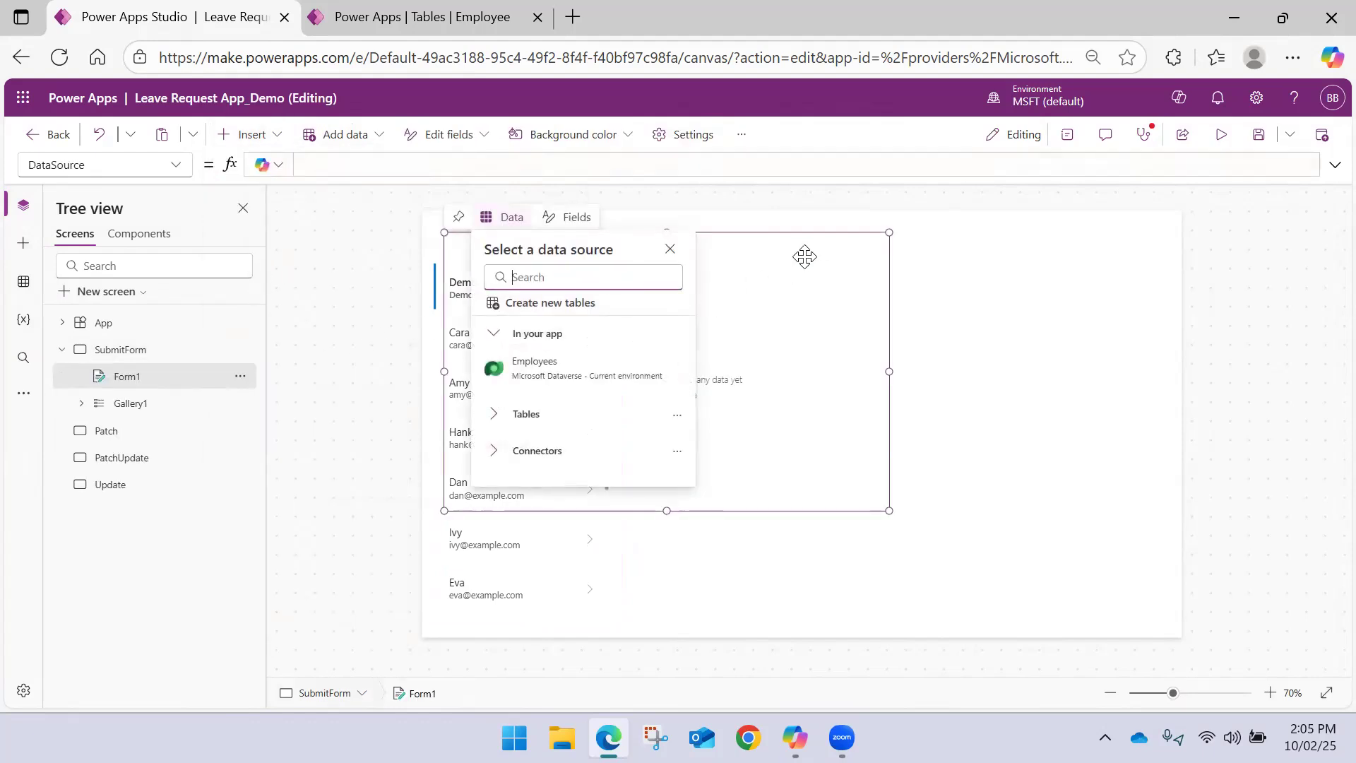
pyautogui.click(559, 366)
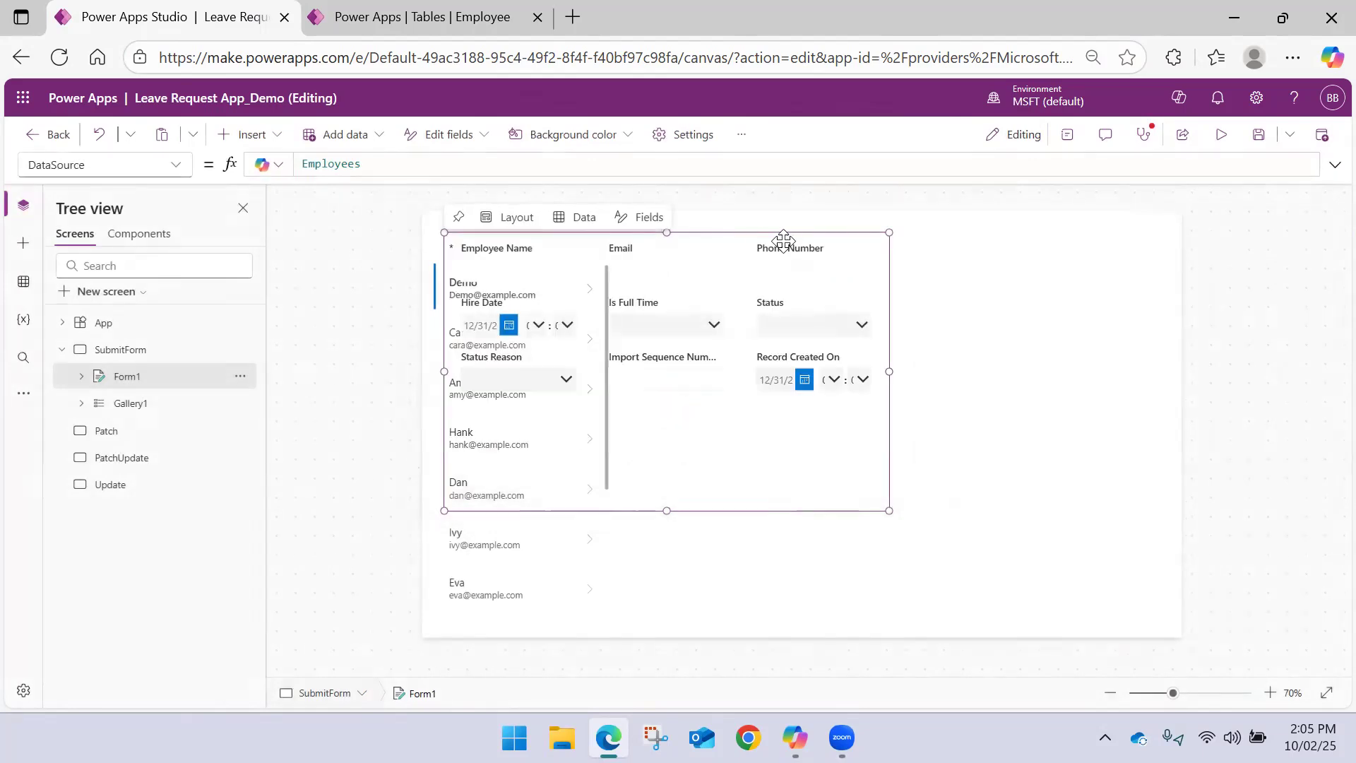
# Move the edit form to the empty area beside the gallery so the two controls do not overlap
pyautogui.click(812, 251)
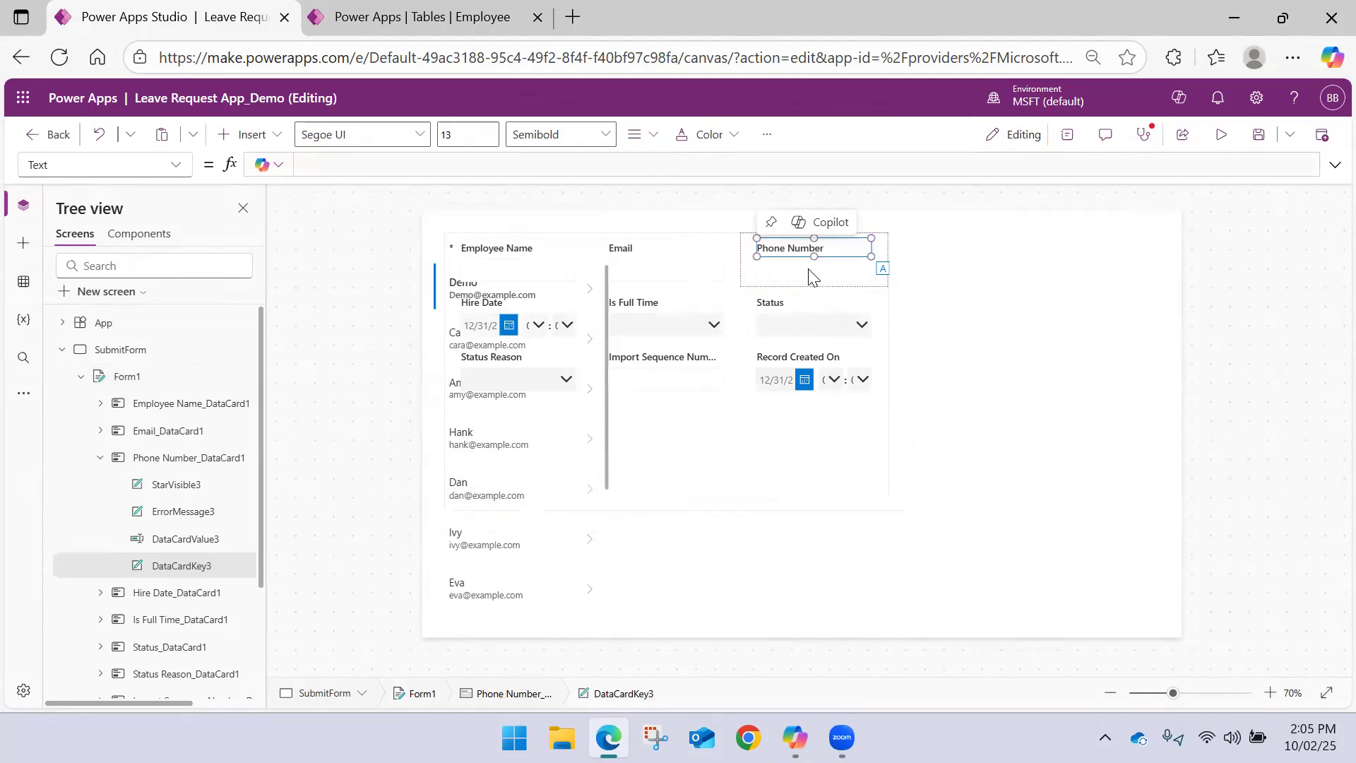
pyautogui.click(911, 357)
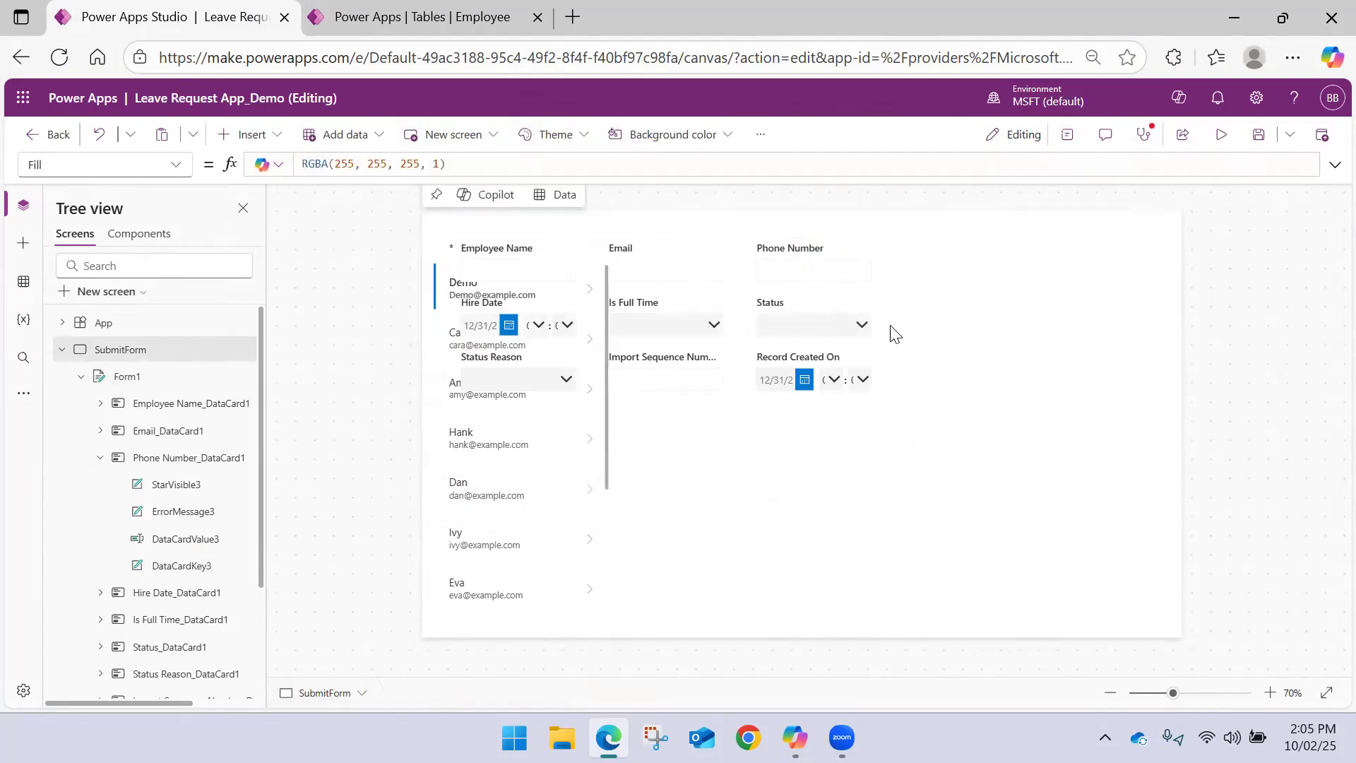
pyautogui.click(884, 329)
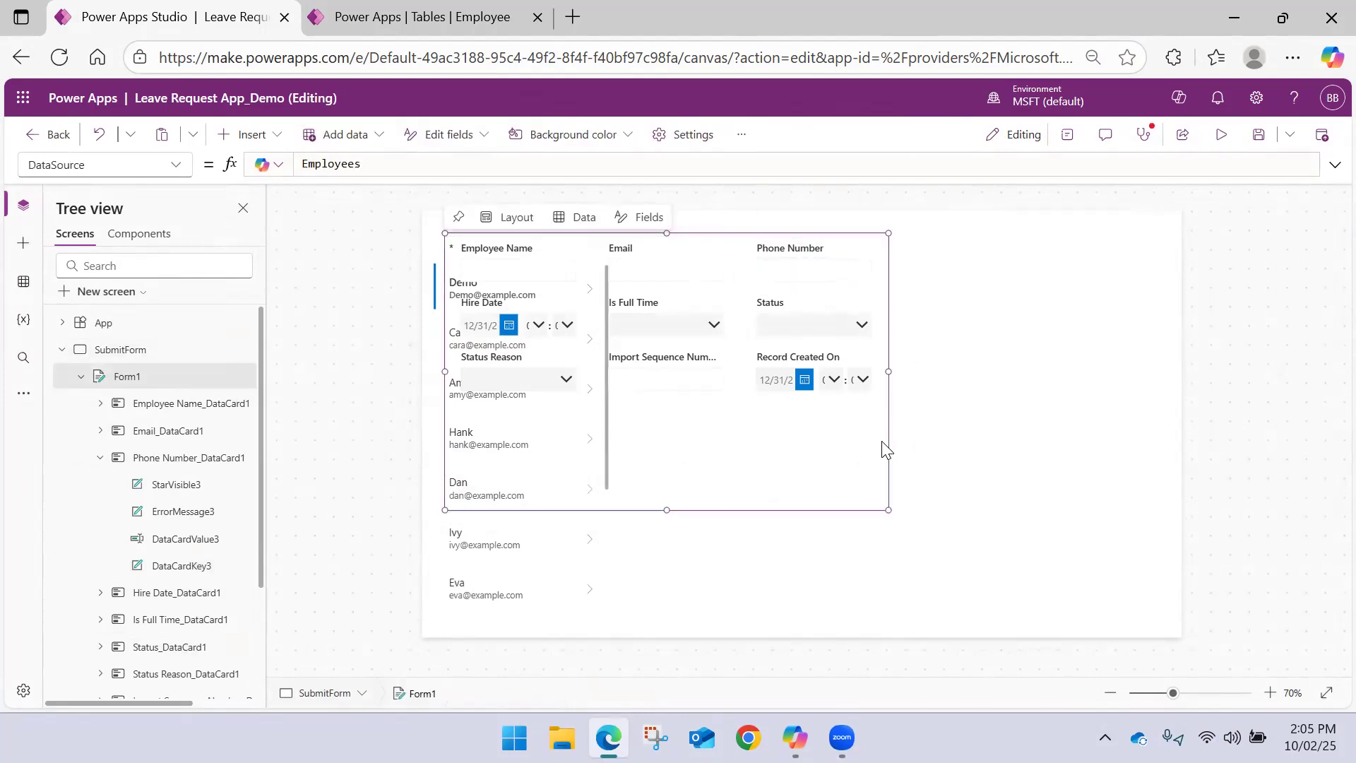
pyautogui.moveTo(889, 442); pyautogui.dragTo(1117, 449)
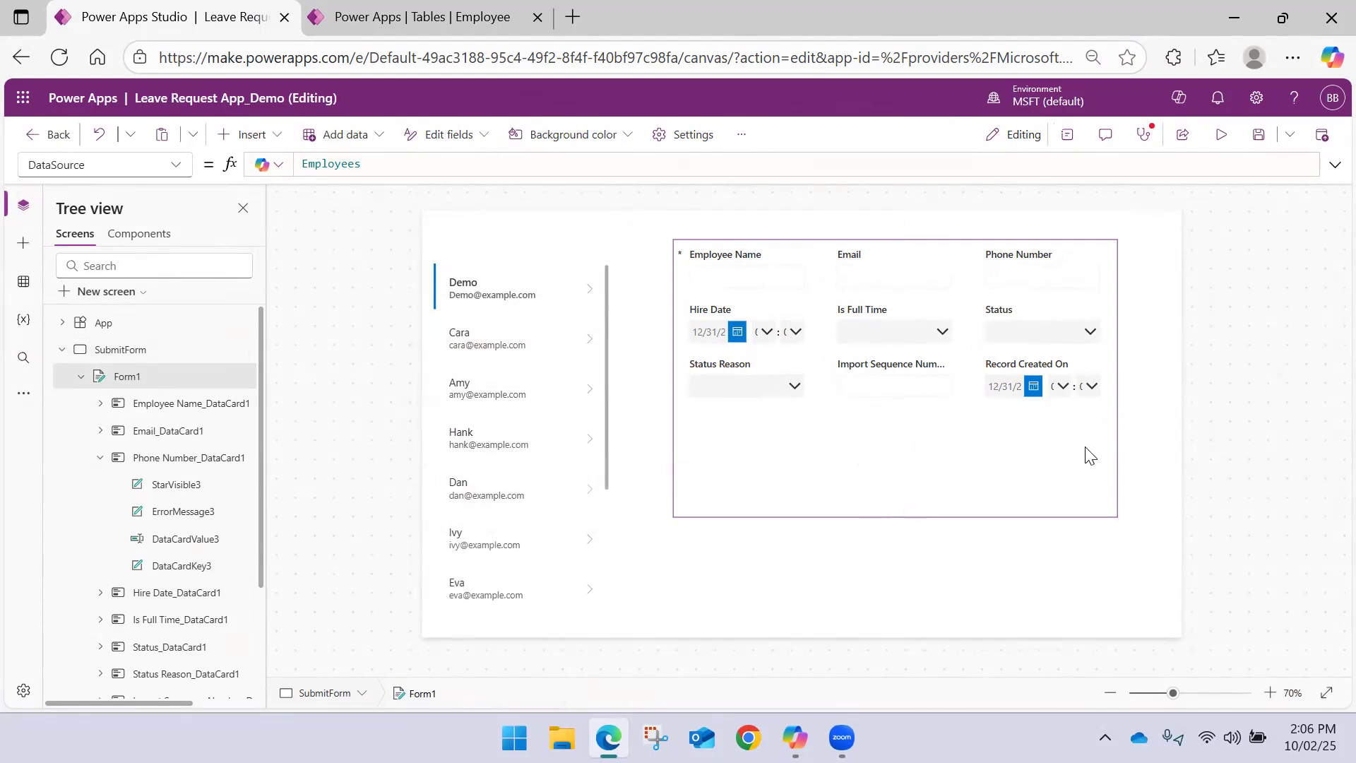
# Set the edit form's column count to 2
pyautogui.click(1067, 135)
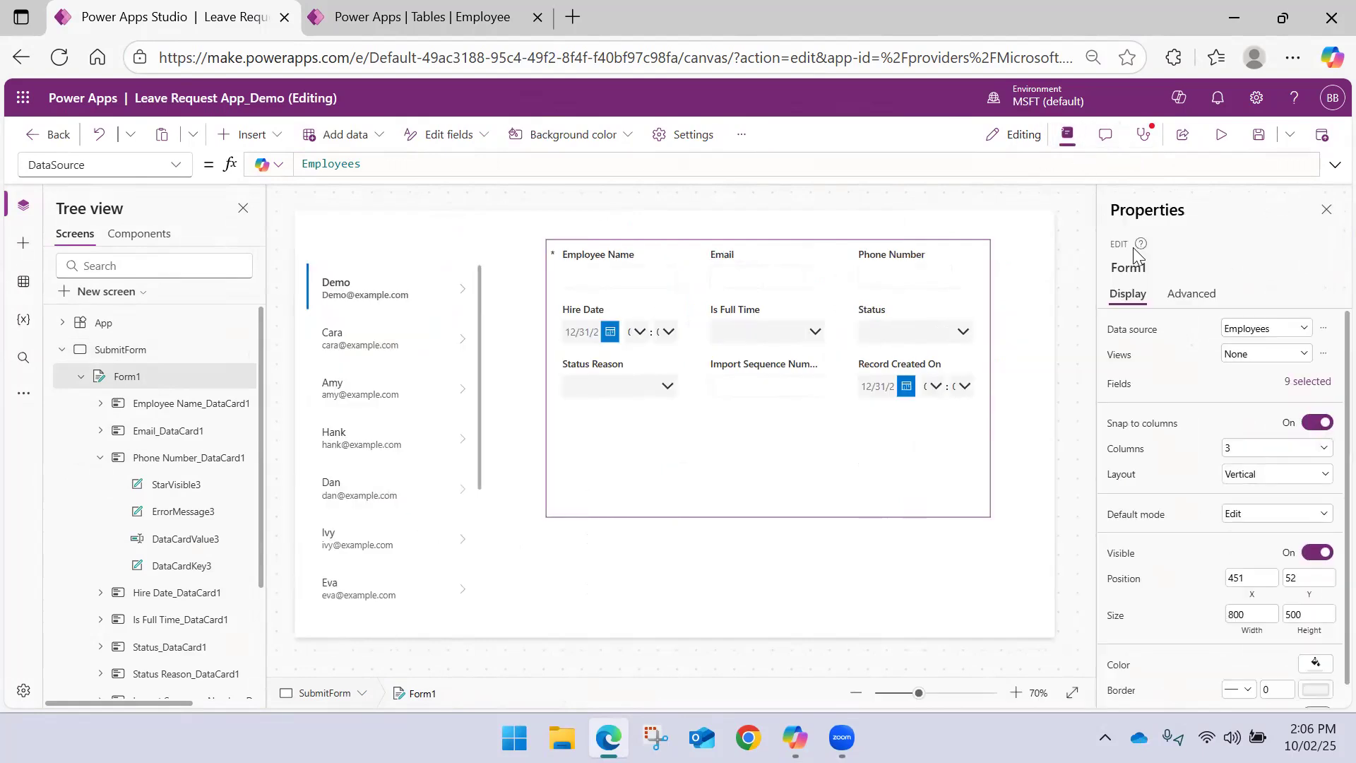
pyautogui.click(1260, 448)
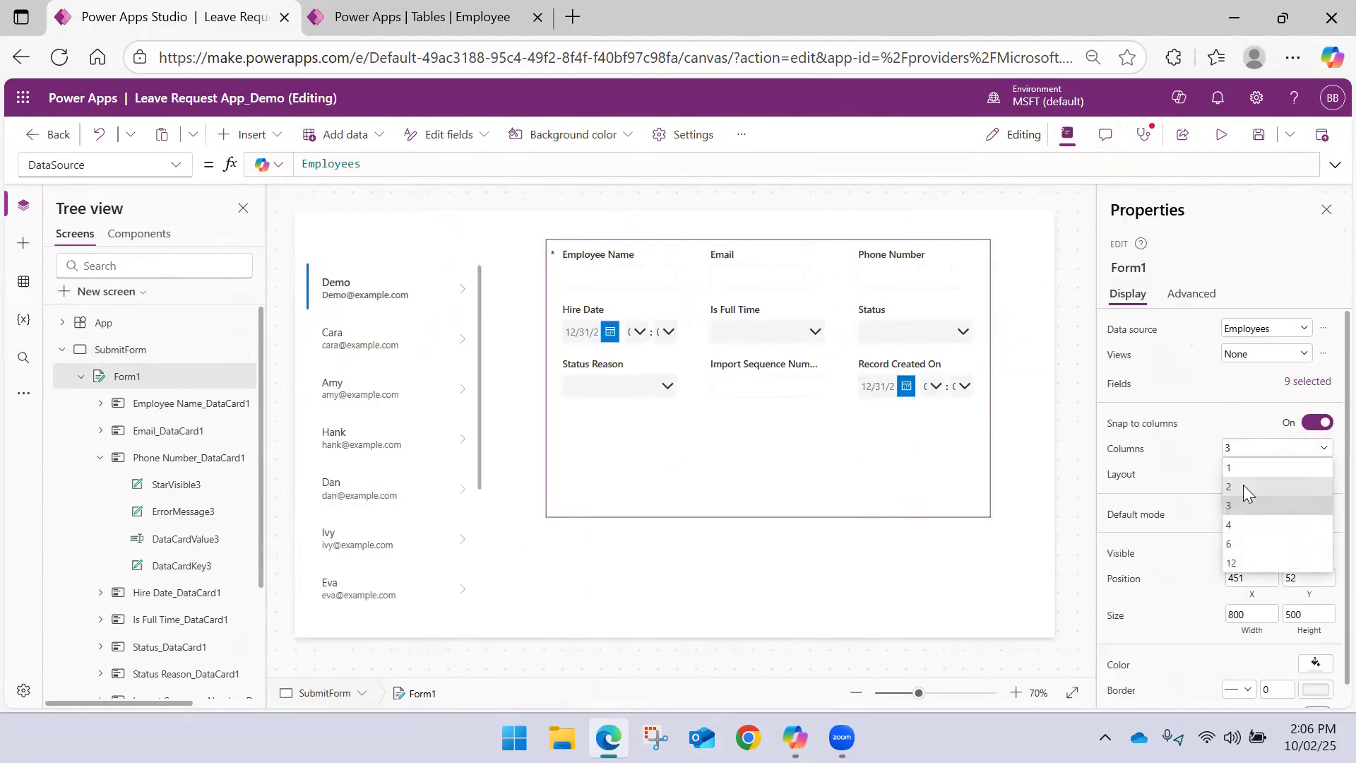
pyautogui.click(1243, 485)
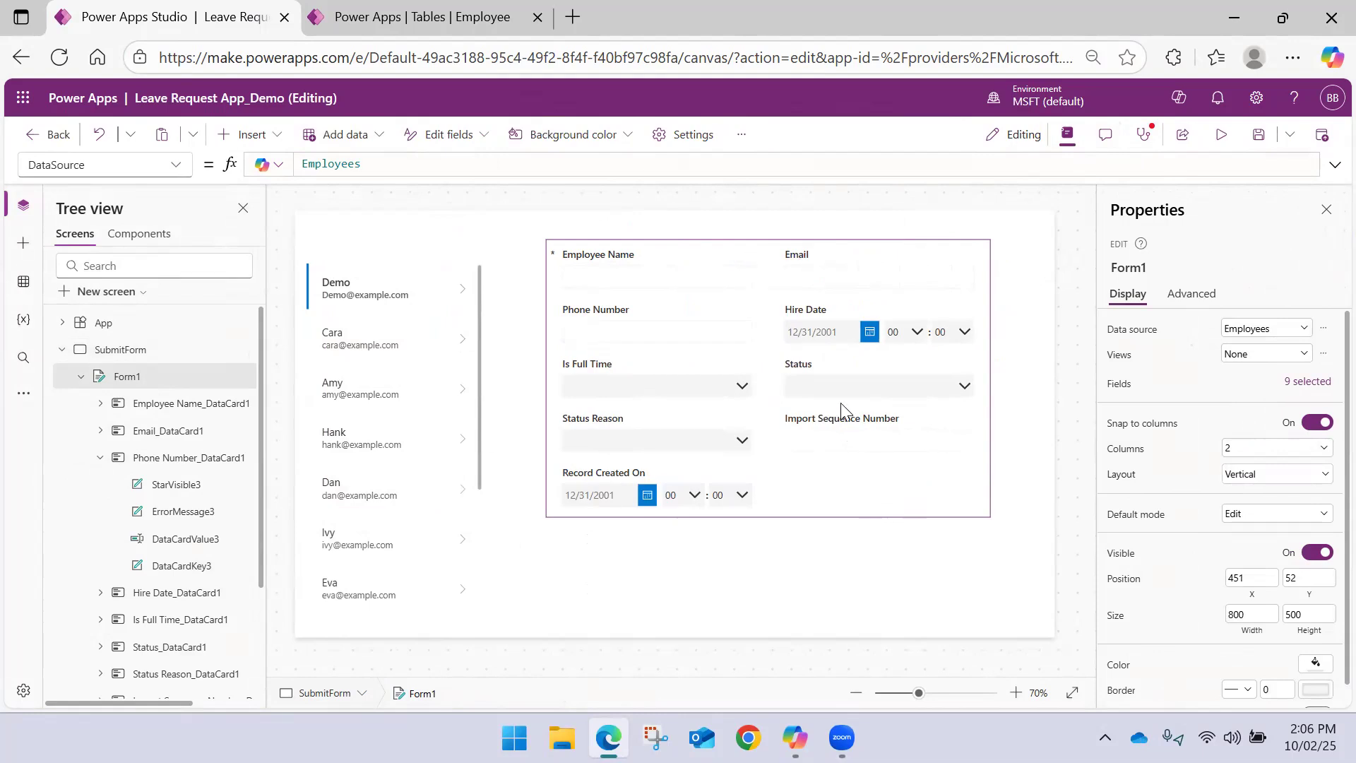
# Remove the Record Created On, Import Sequence Number and Status Reason fields from the edit form
pyautogui.click(860, 249)
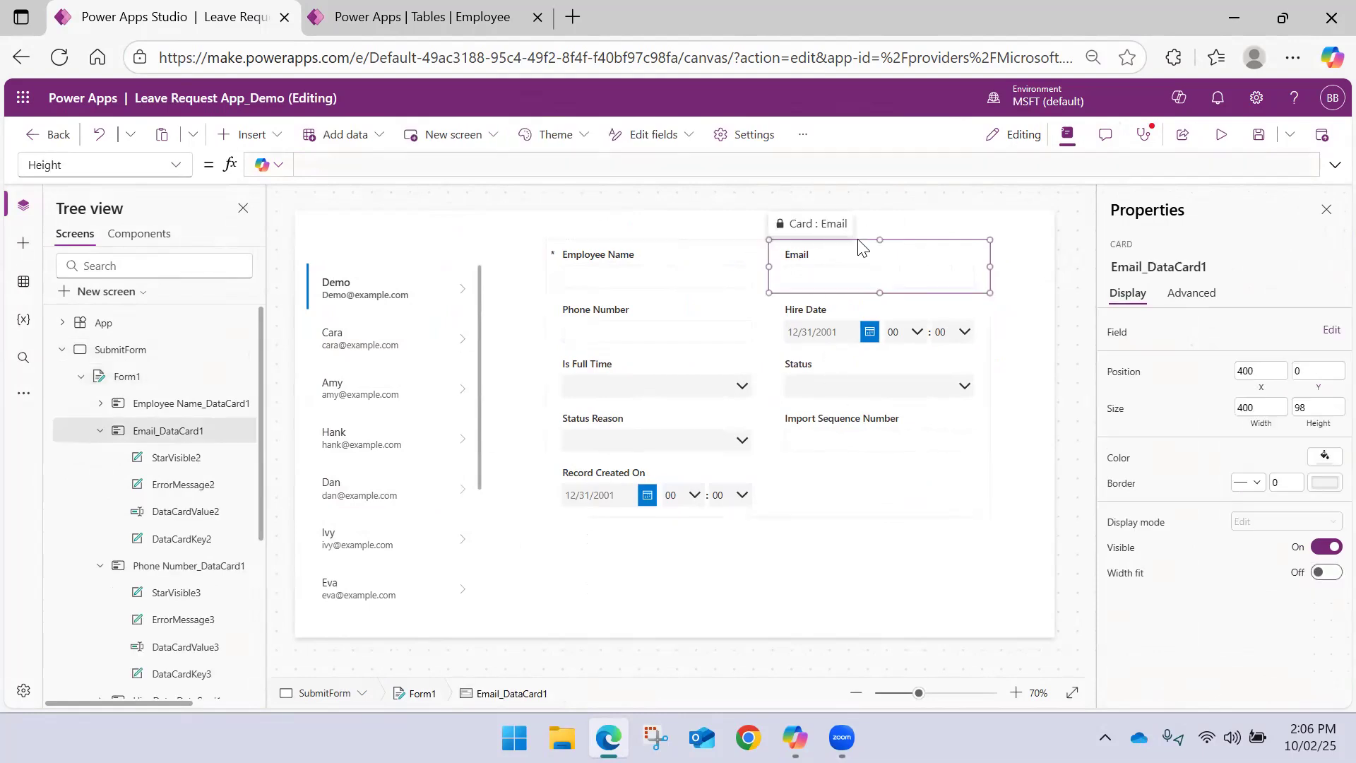
pyautogui.click(881, 498)
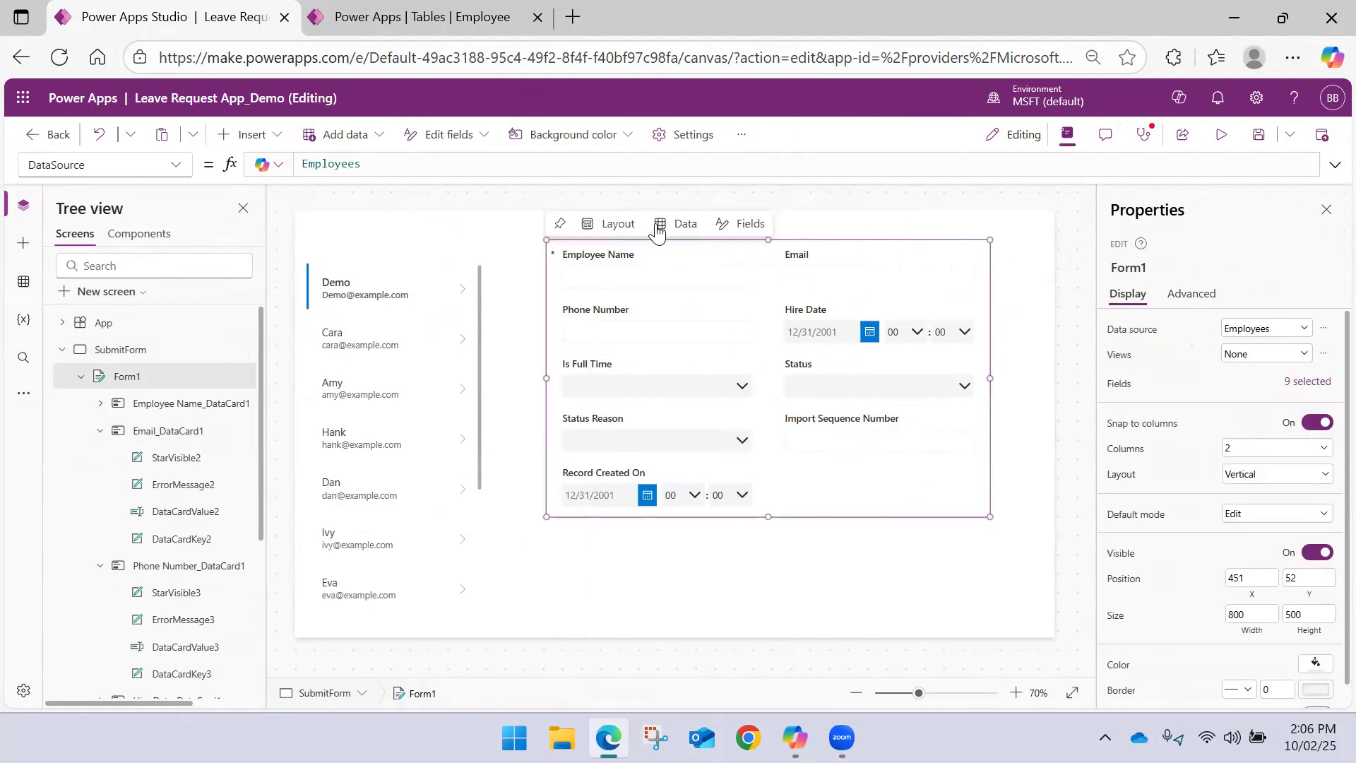
pyautogui.click(745, 225)
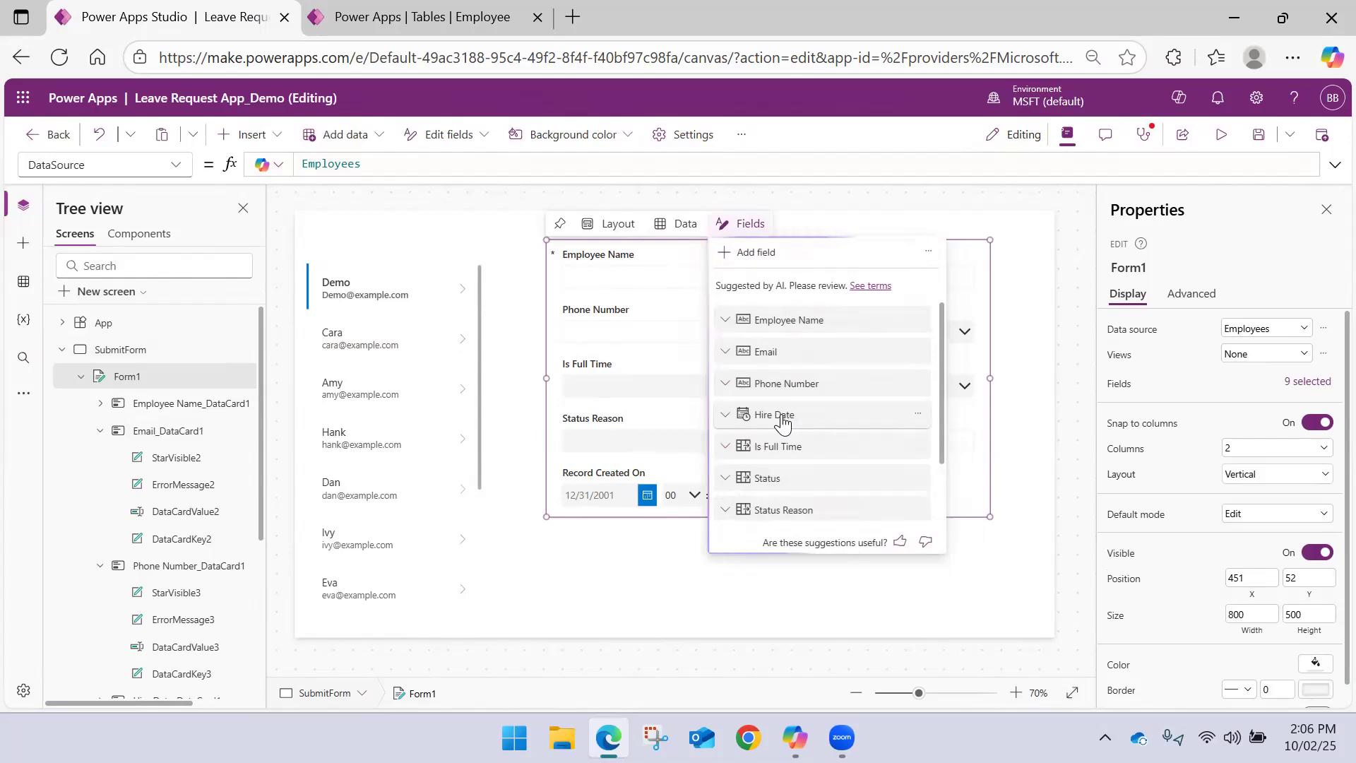
pyautogui.scroll(-2, 777, 388)
pyautogui.click(917, 499)
pyautogui.click(946, 584)
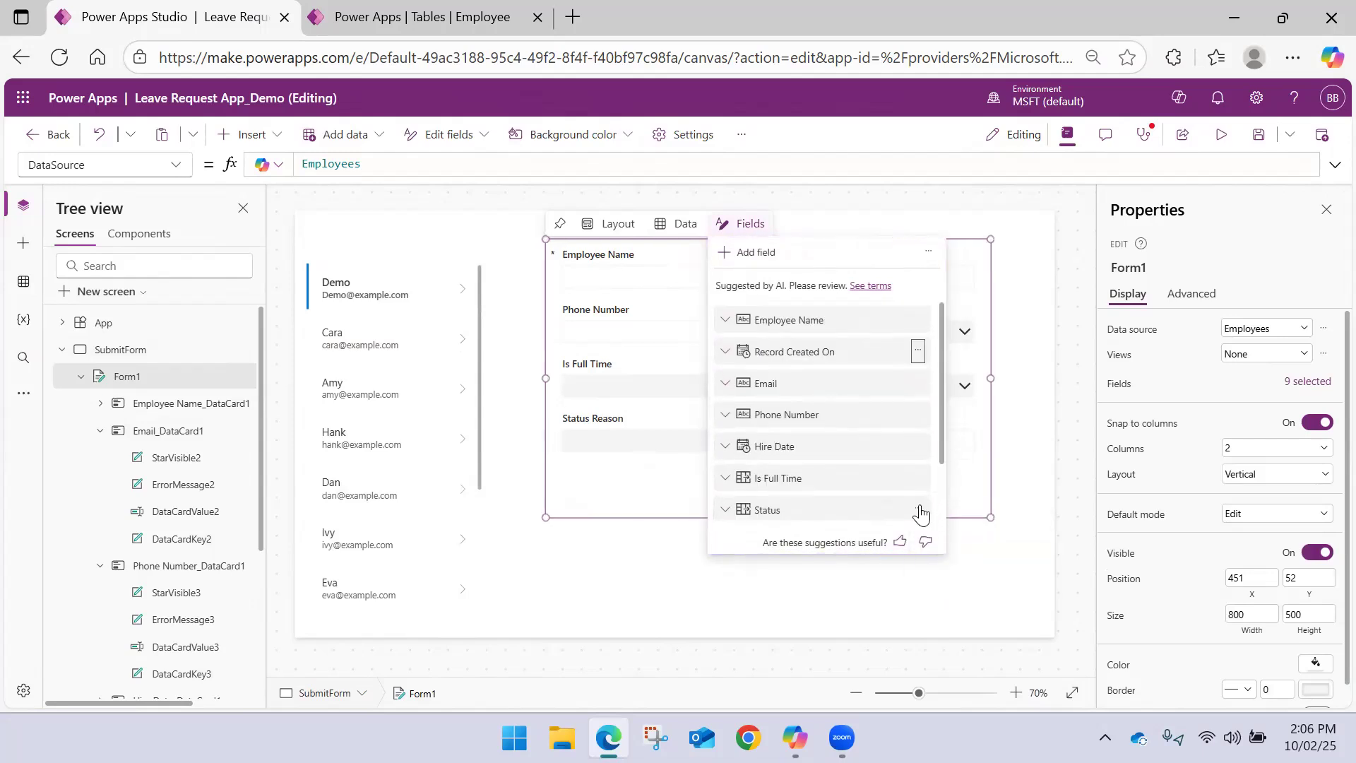
pyautogui.click(915, 500)
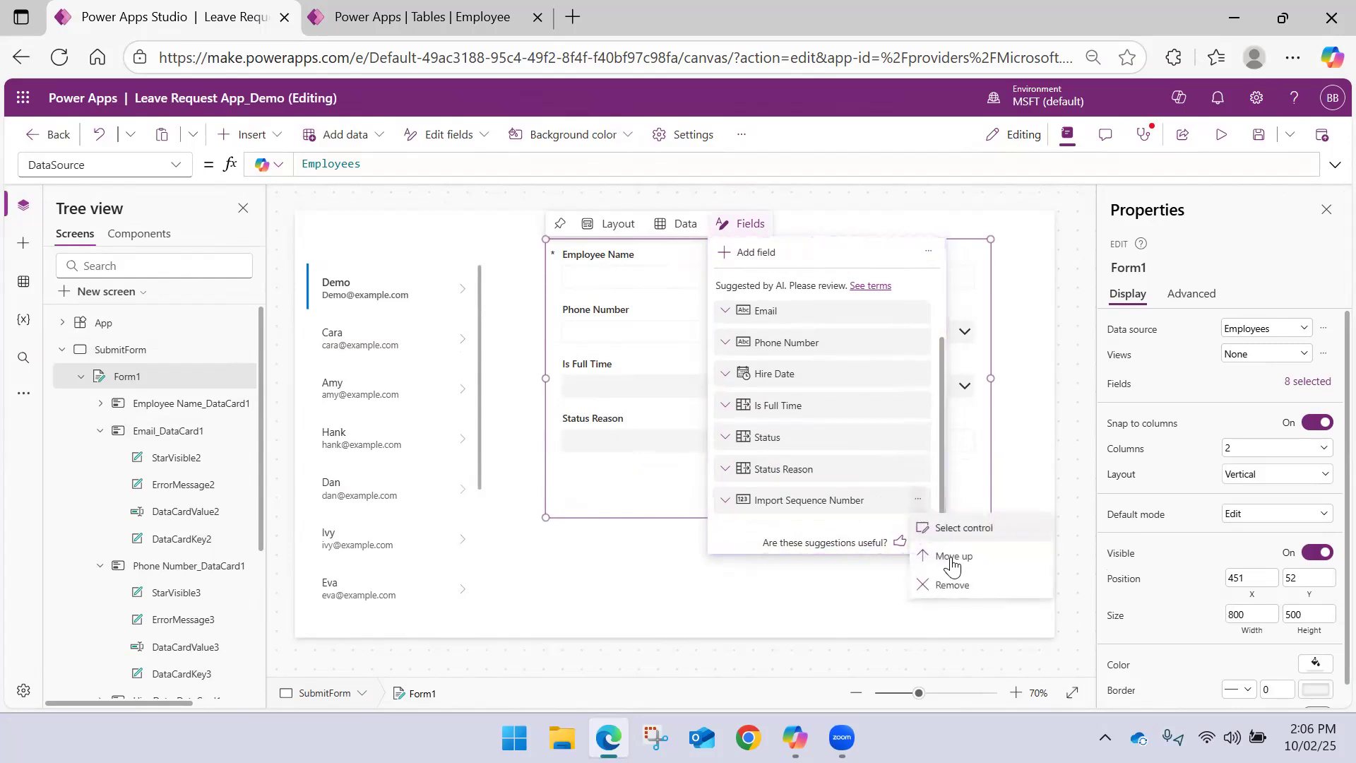
pyautogui.click(953, 583)
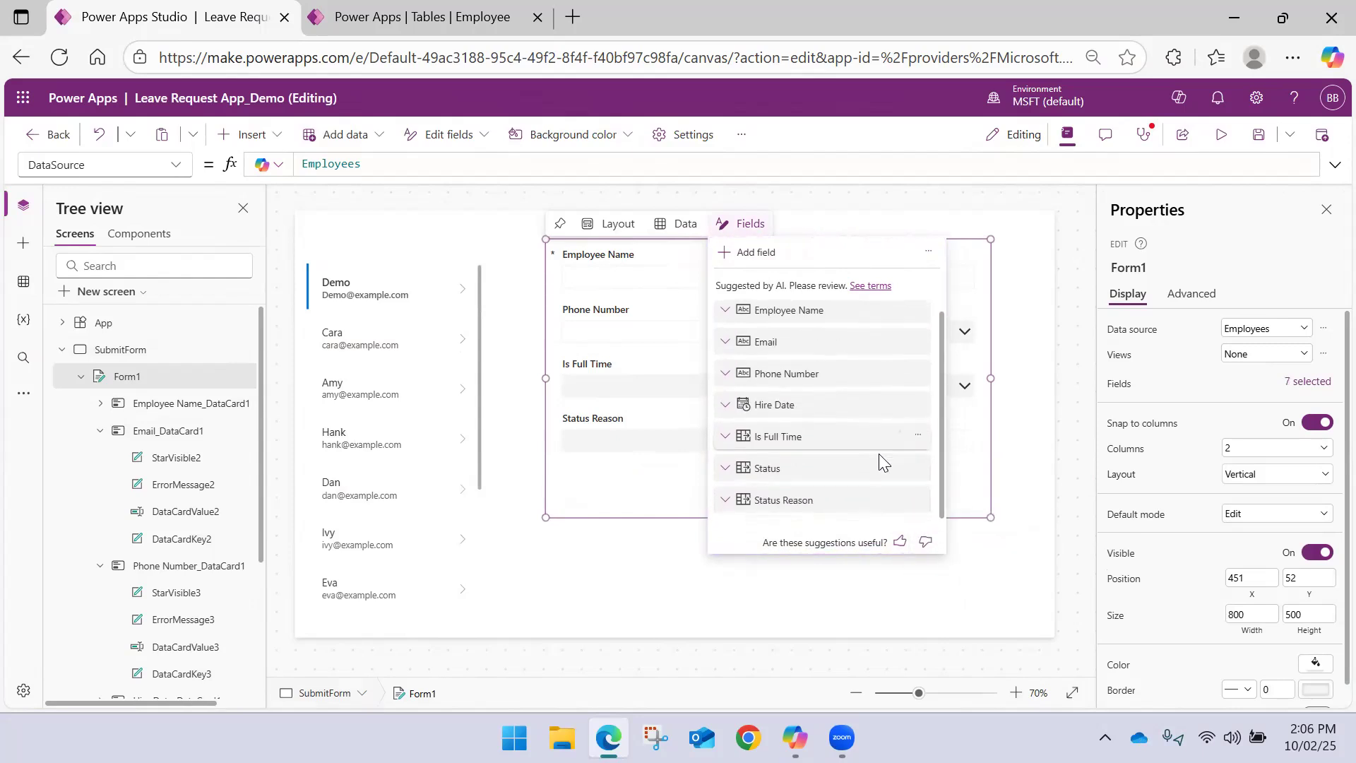
pyautogui.click(920, 503)
pyautogui.click(964, 580)
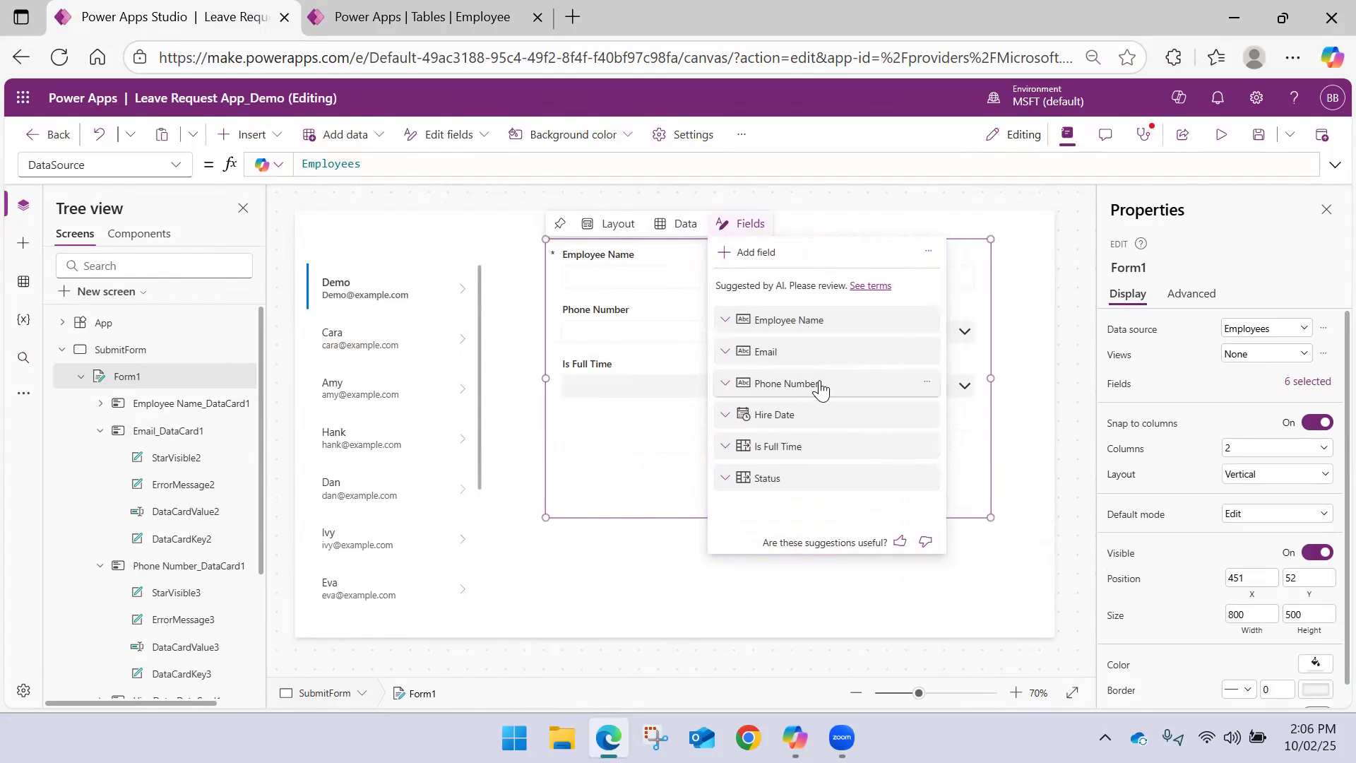
# Resize the edit form to about 847 wide and 359 high to fit its remaining fields
pyautogui.click(671, 498)
pyautogui.moveTo(764, 518); pyautogui.dragTo(782, 435)
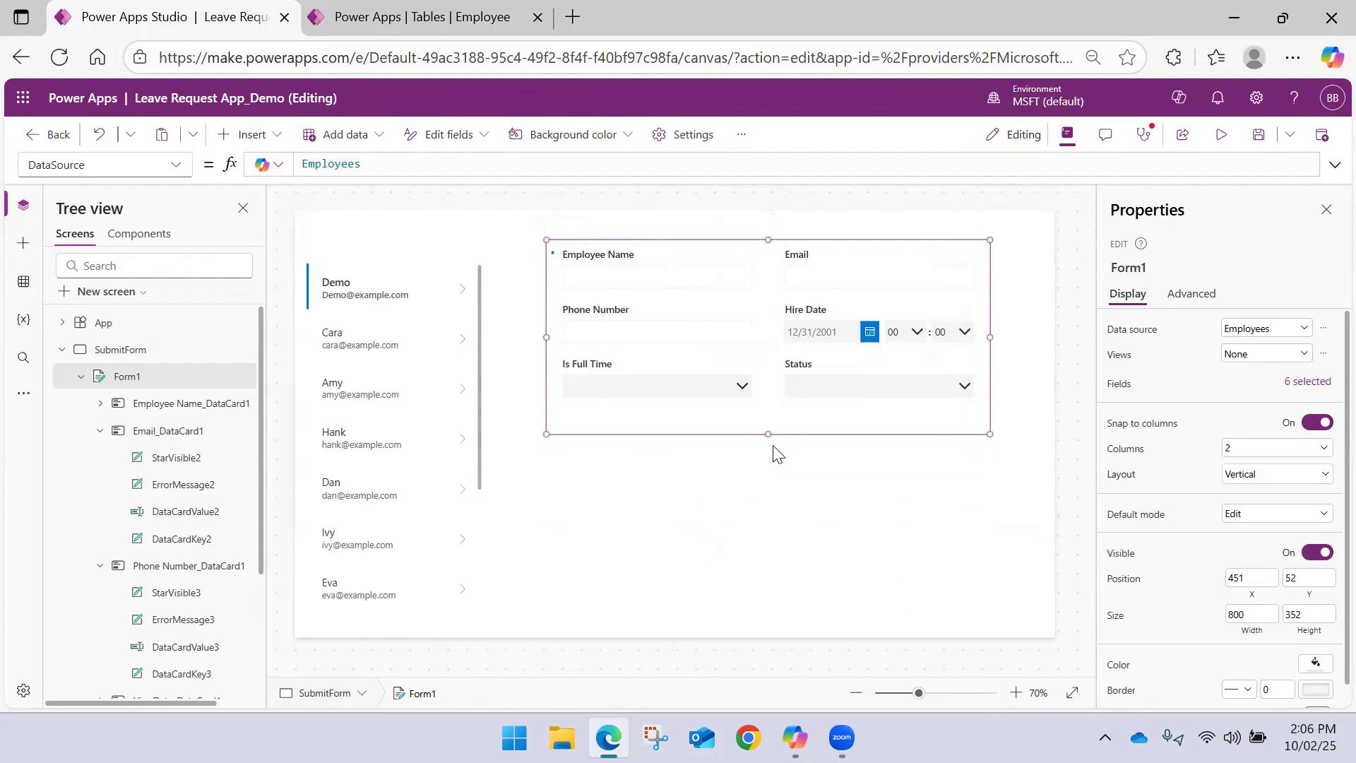
pyautogui.moveTo(991, 434); pyautogui.dragTo(1013, 438)
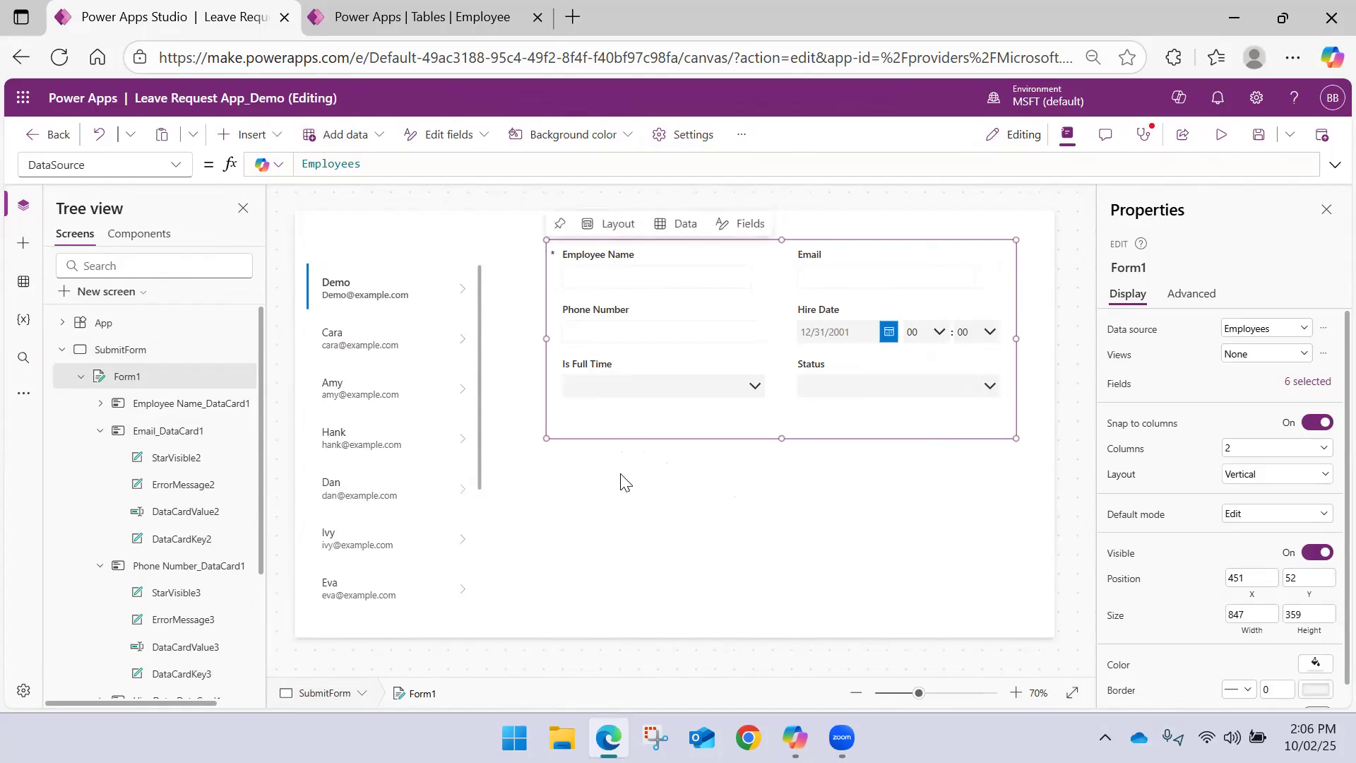
pyautogui.click(636, 488)
pyautogui.click(618, 433)
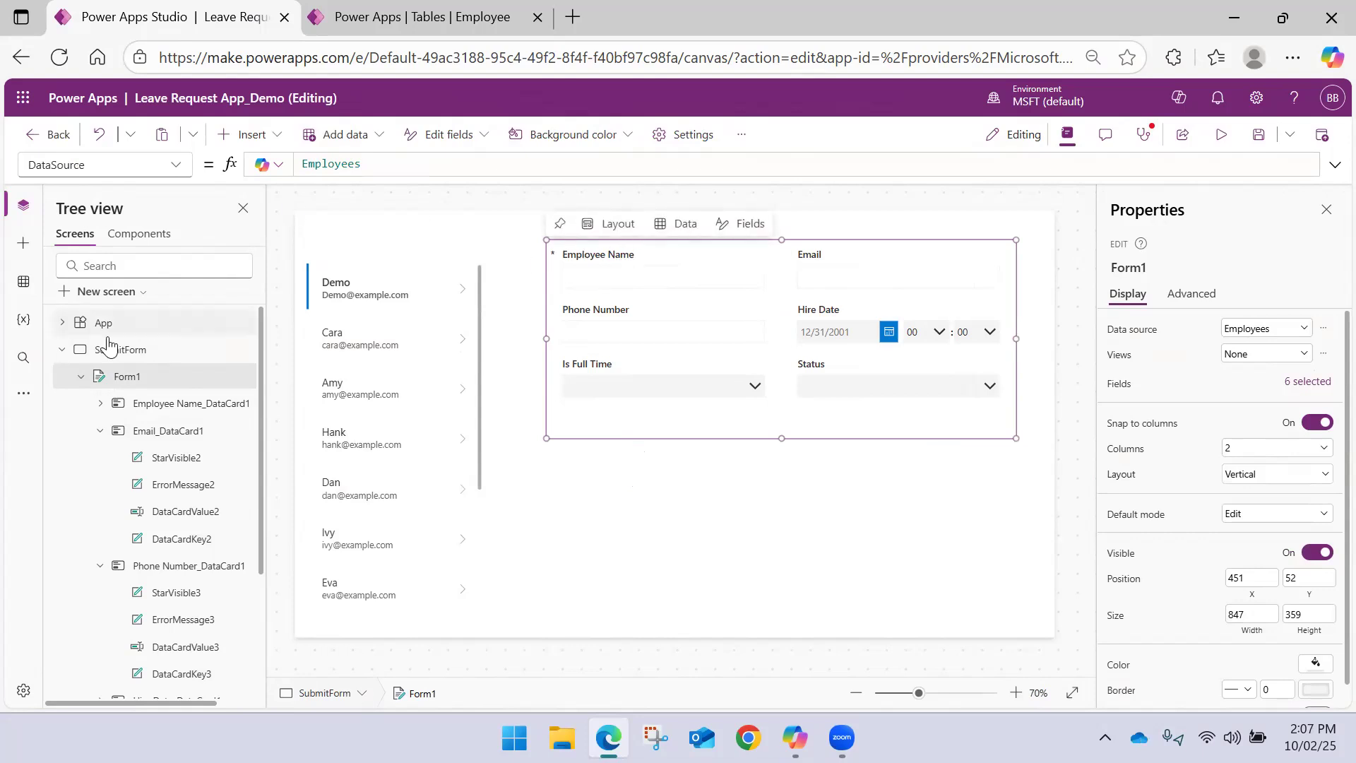
# Collapse the data cards under Form1 in the SubmitForm control hierarchy
pyautogui.click(81, 382)
pyautogui.click(81, 382)
pyautogui.scroll(-1, 145, 466)
pyautogui.scroll(1, 145, 470)
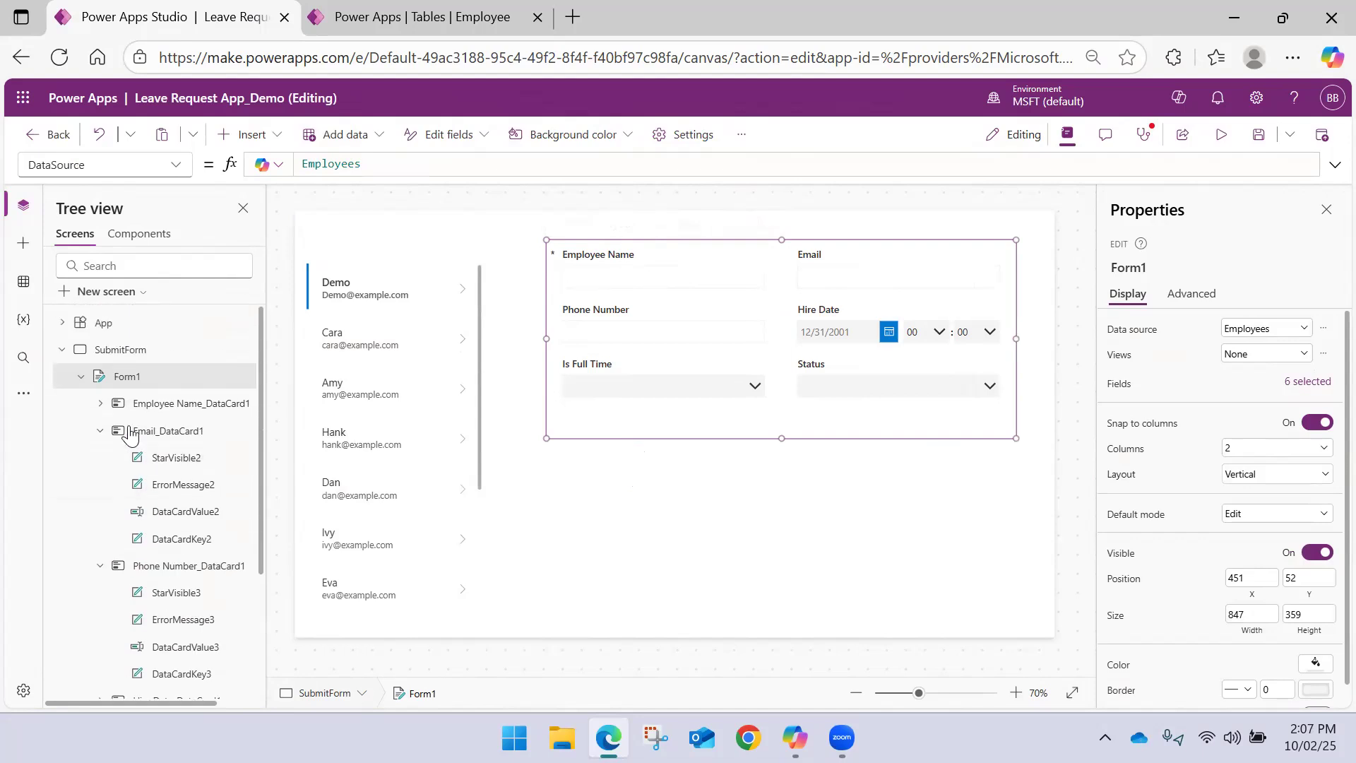
pyautogui.click(81, 382)
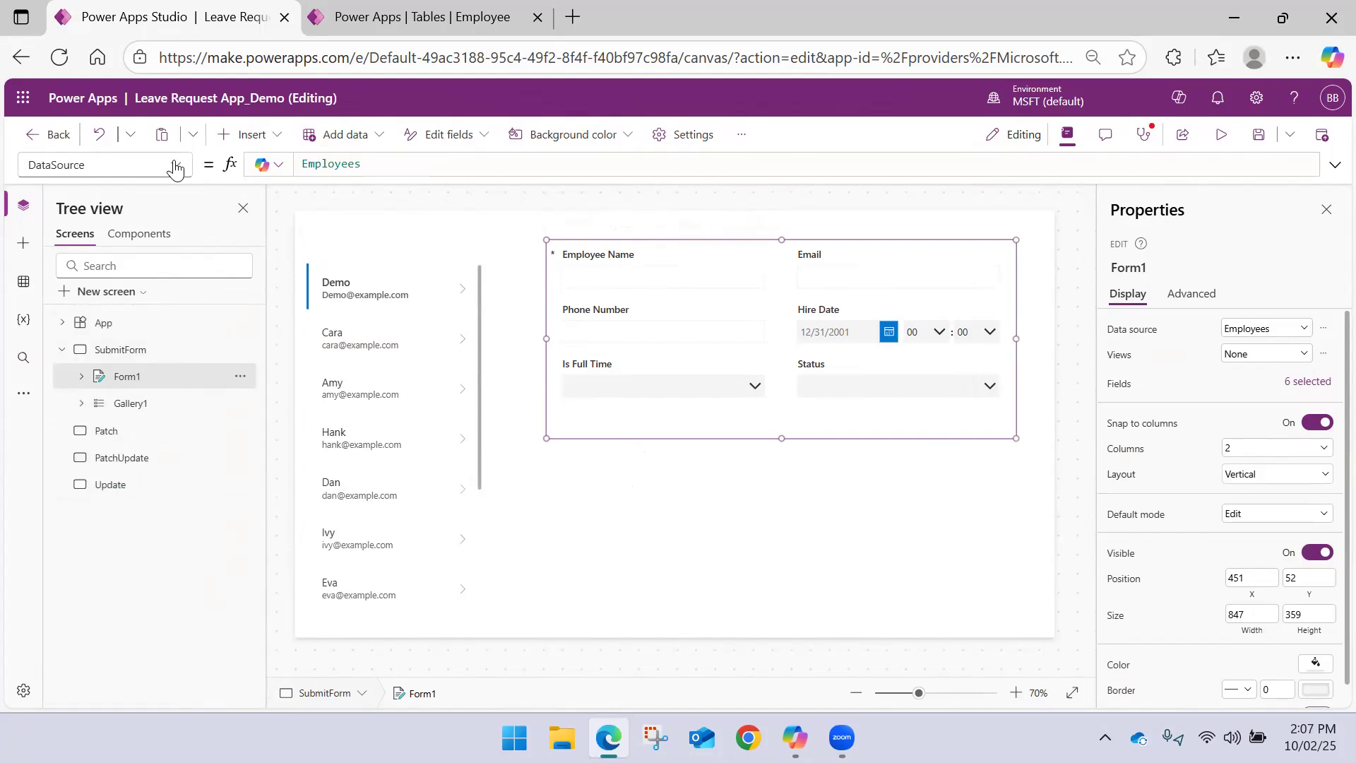
# Examine the form's advanced properties, especially its data source and default mode
pyautogui.click(1193, 300)
pyautogui.scroll(-5, 1166, 437)
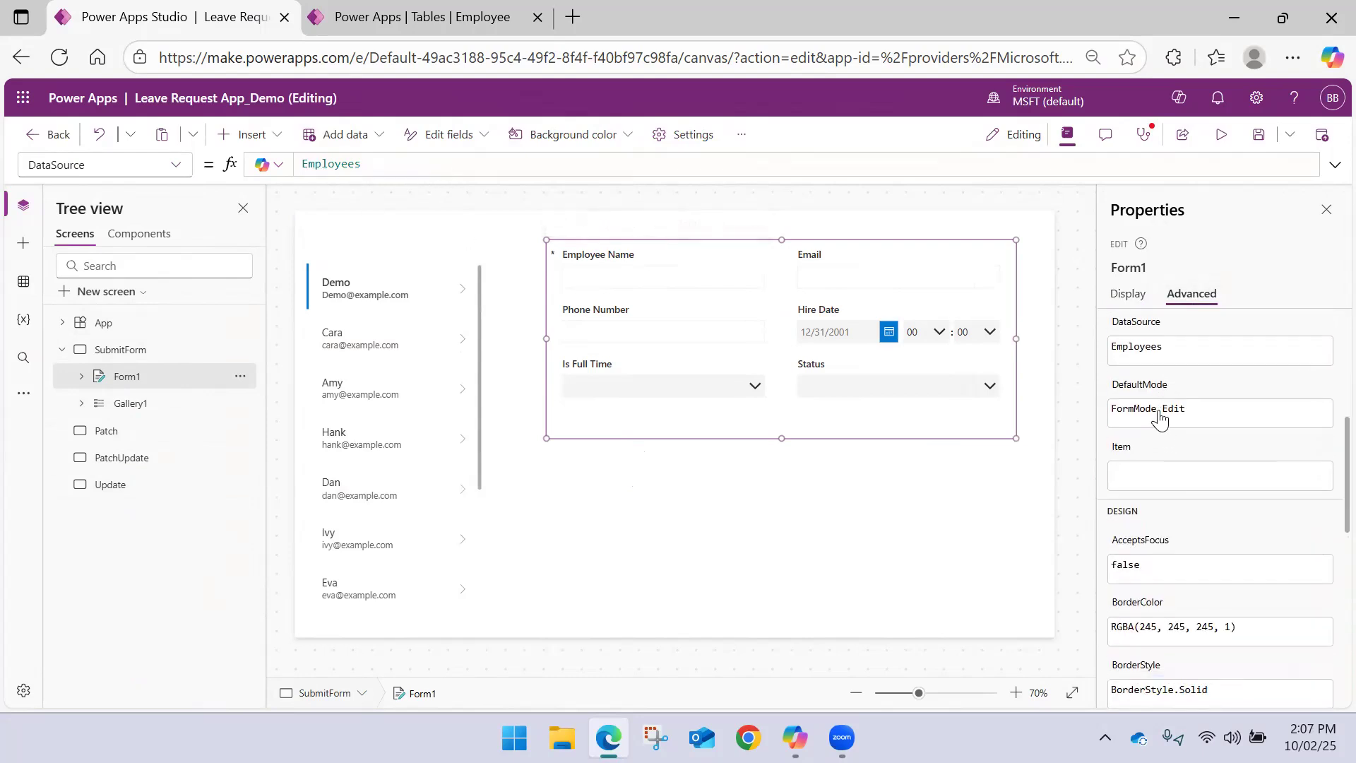
pyautogui.scroll(-3, 1159, 419)
pyautogui.scroll(10, 1159, 419)
pyautogui.scroll(-8, 1159, 419)
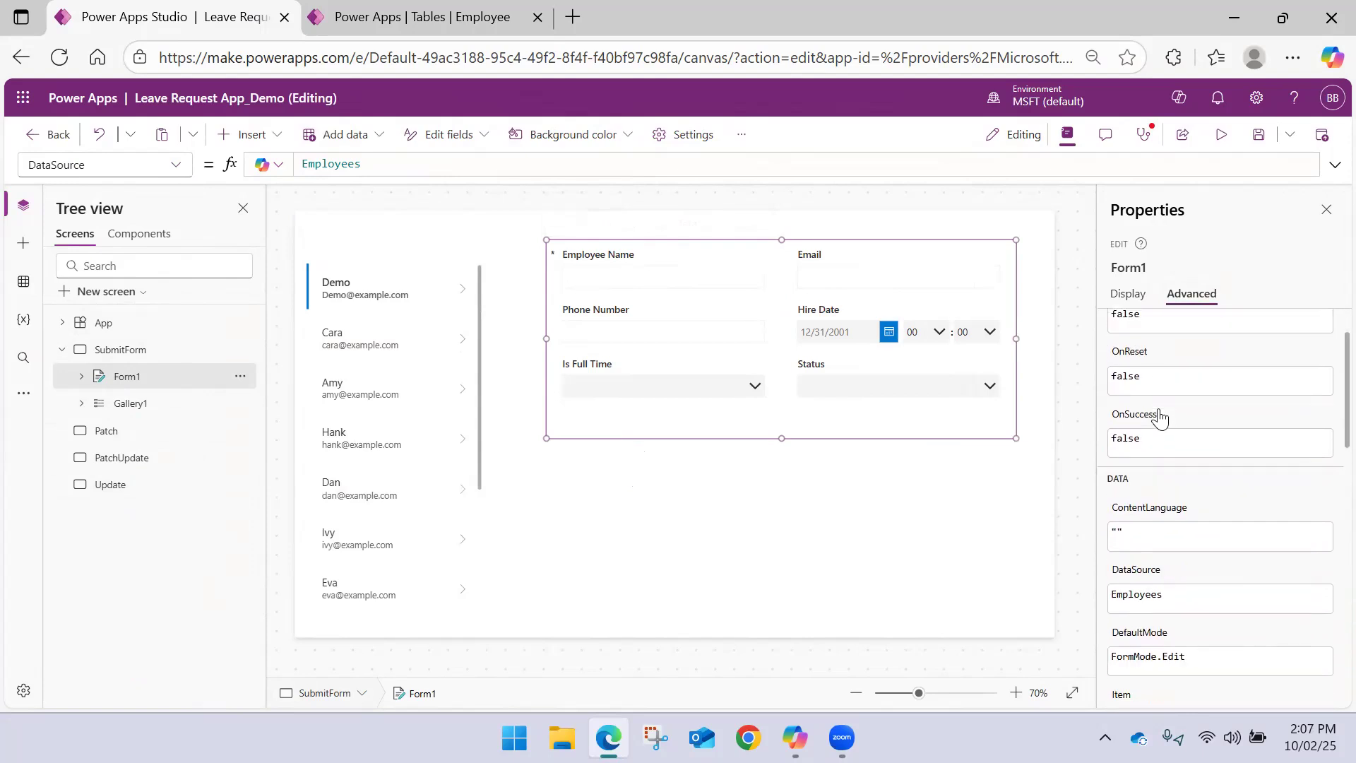
pyautogui.scroll(-3, 1159, 418)
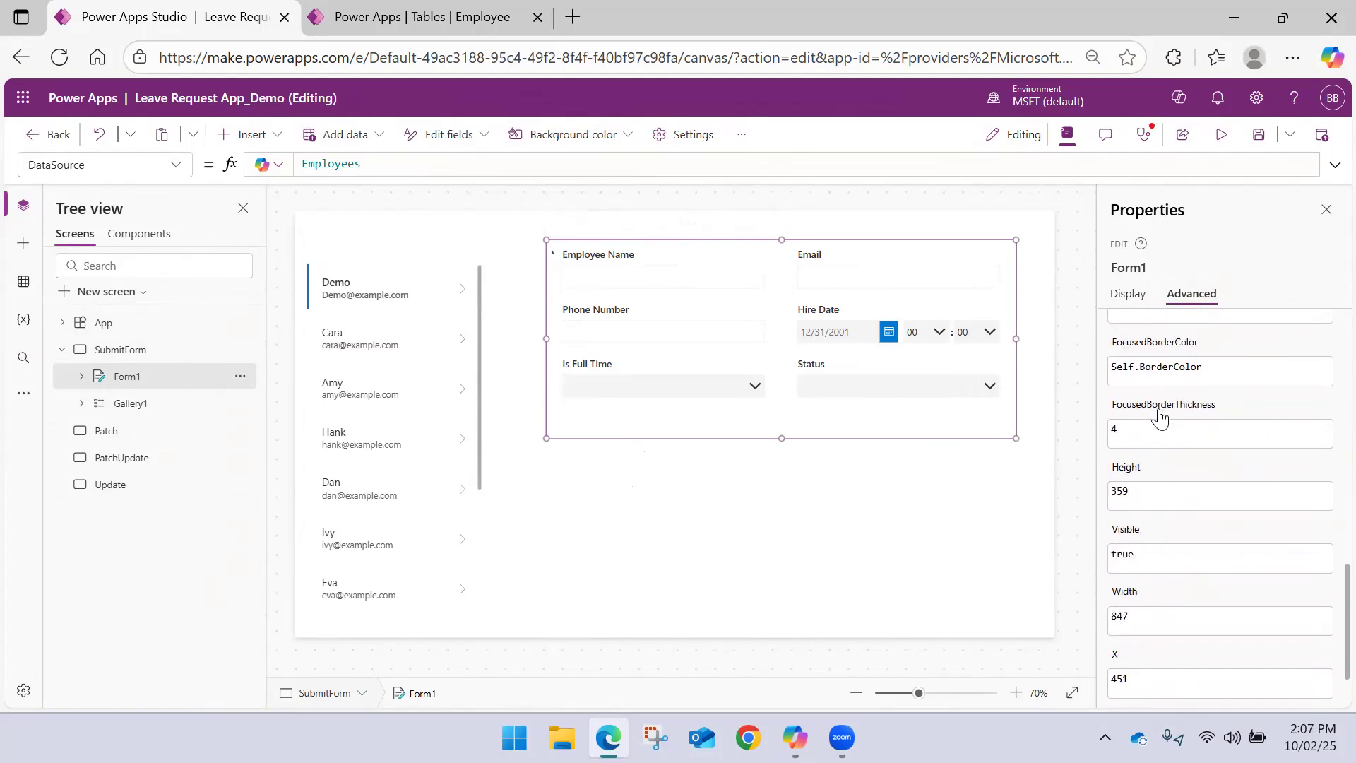
pyautogui.scroll(4, 1160, 418)
pyautogui.scroll(5, 1160, 418)
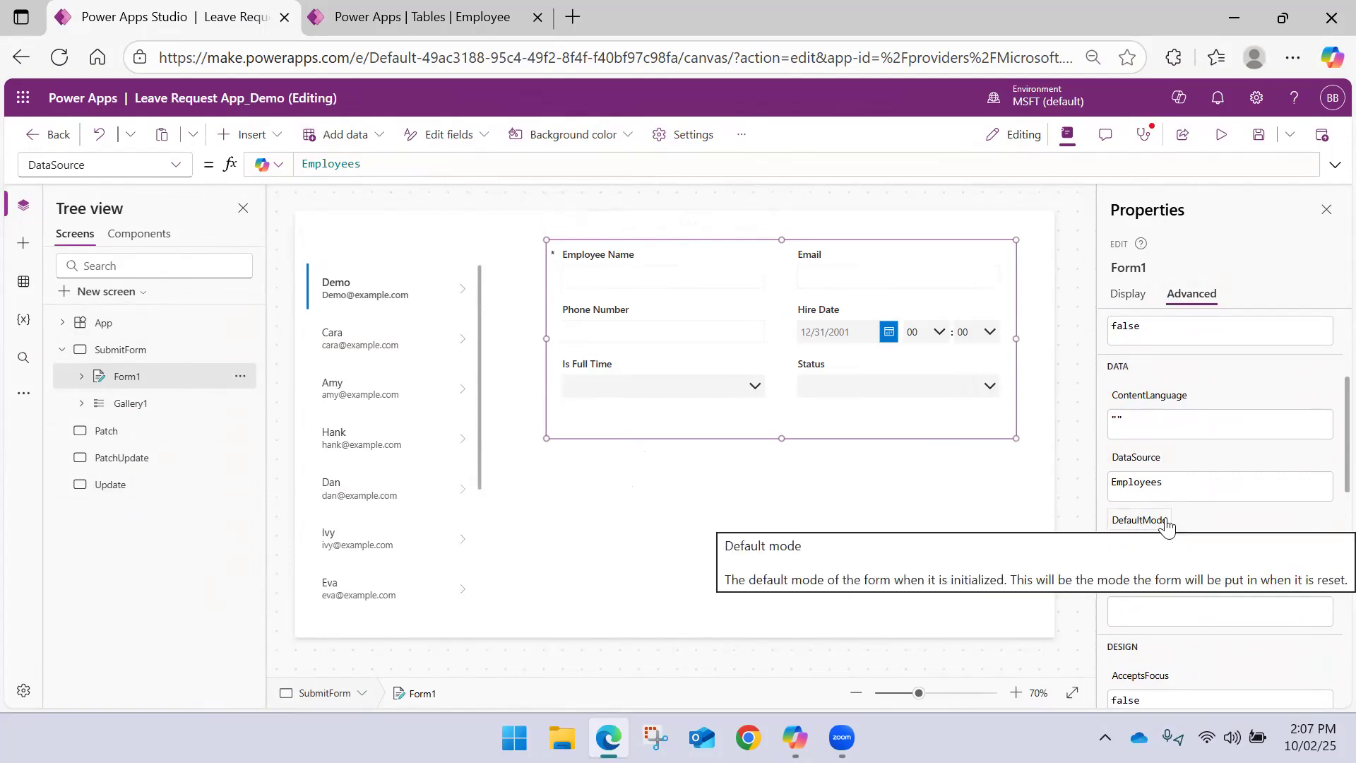
pyautogui.moveTo(1162, 529)
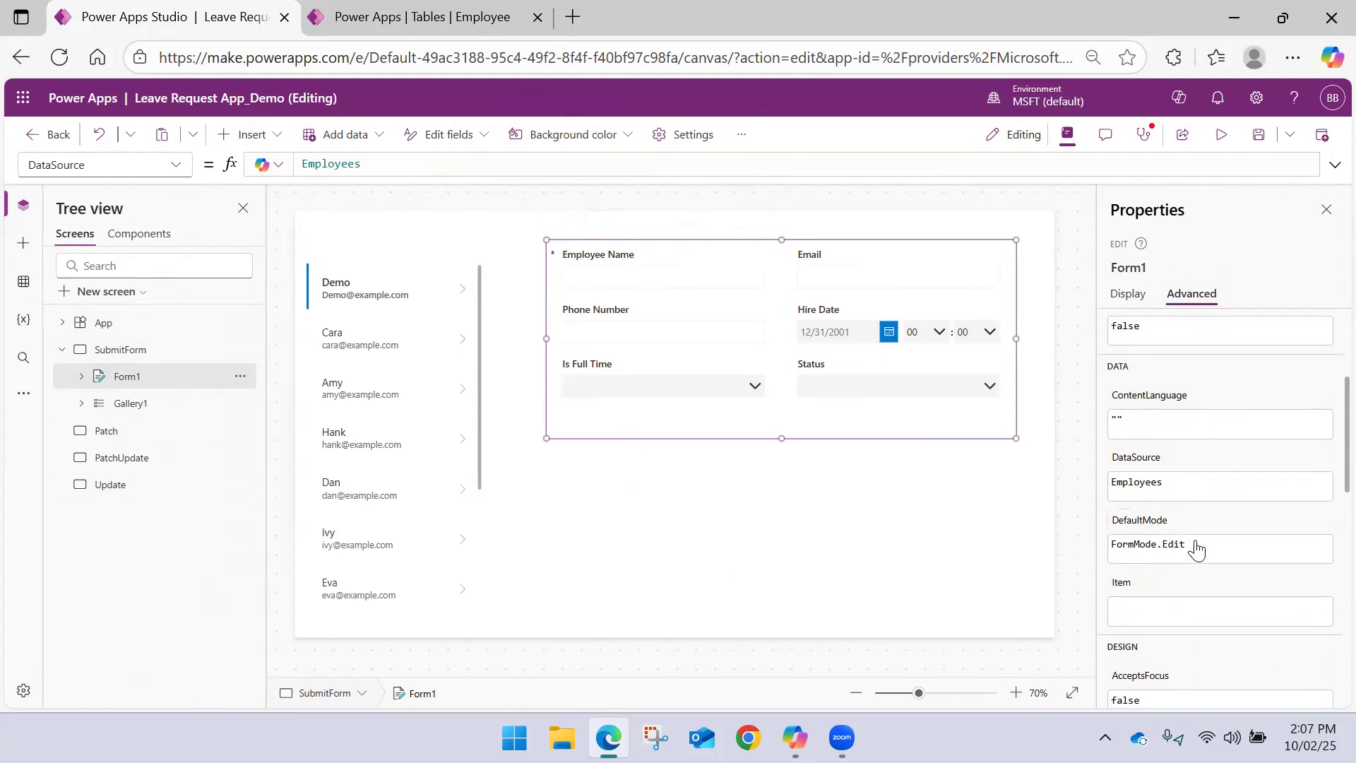
# Set the edit form's Item property to Gallery1.Selected so that it shows the record chosen in the gallery
pyautogui.click(177, 167)
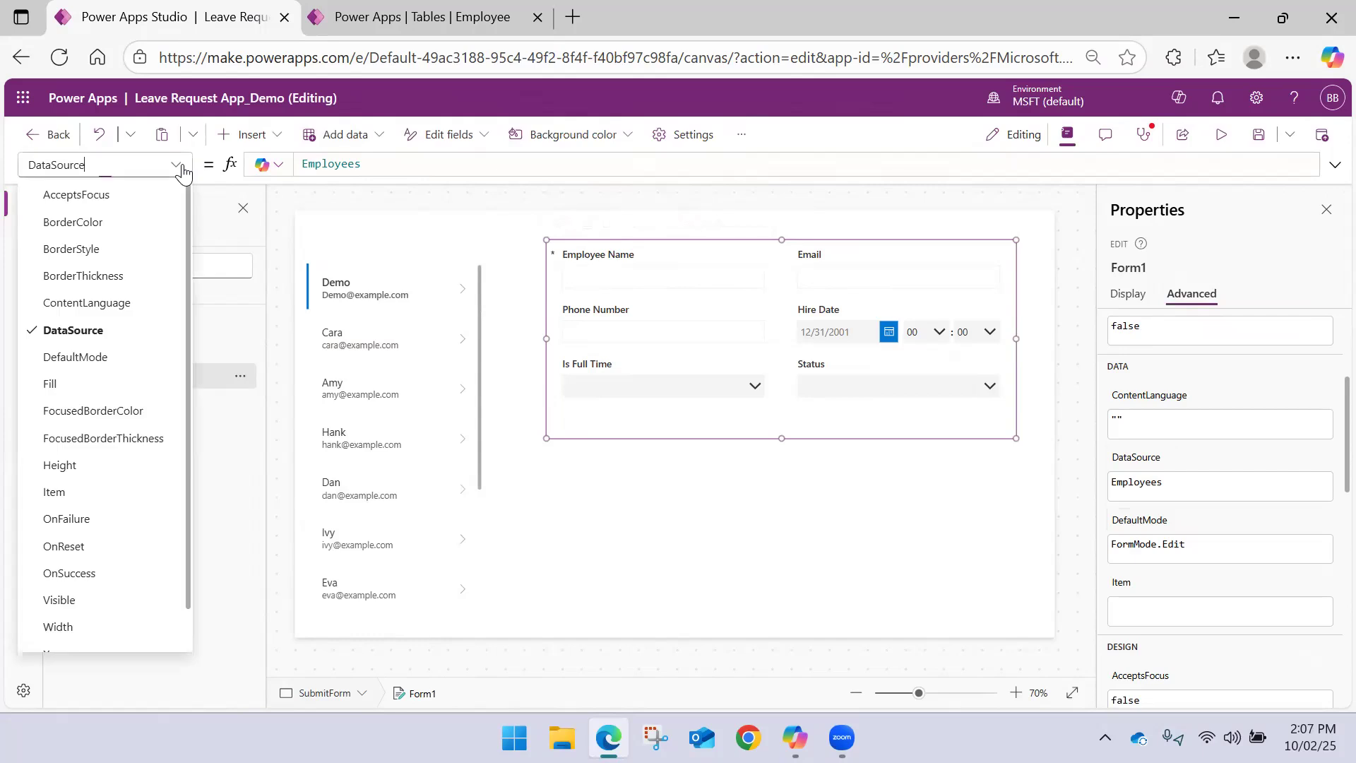
pyautogui.click(100, 355)
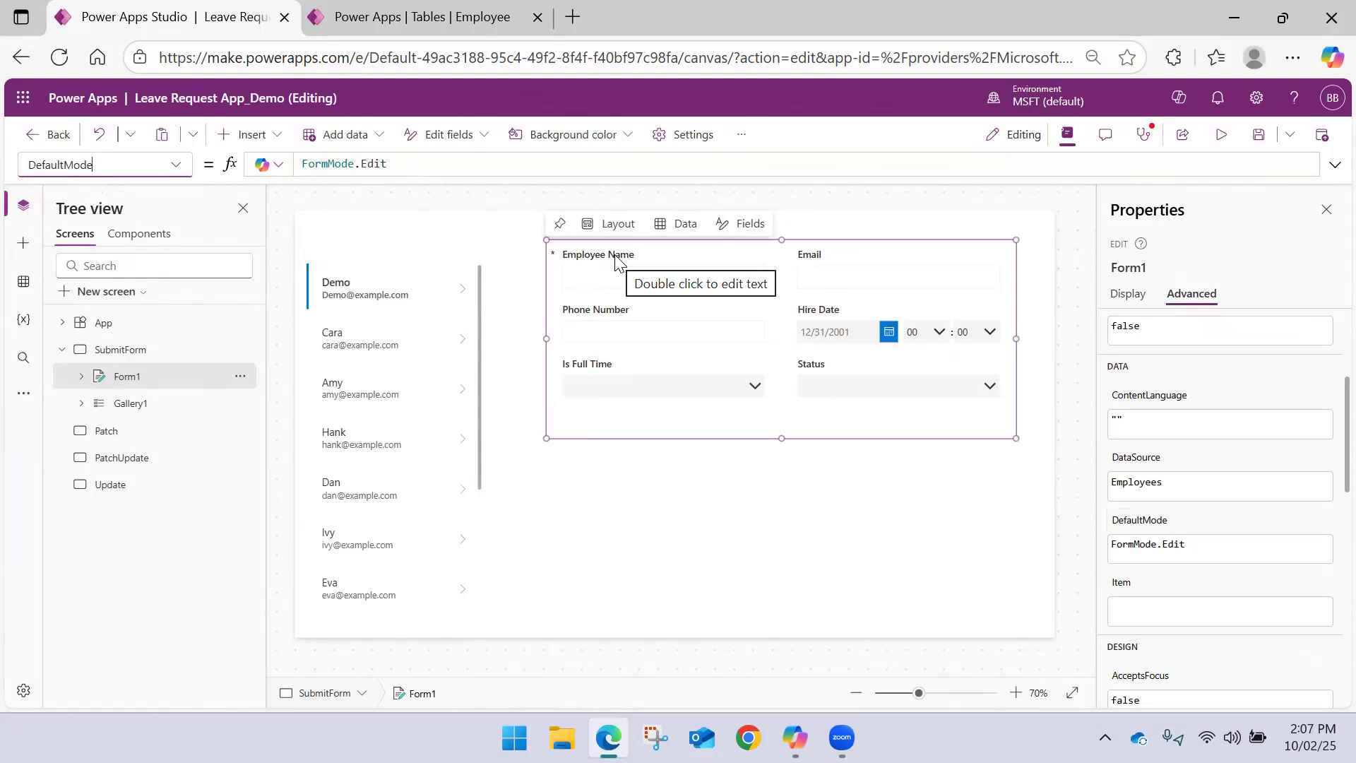
pyautogui.click(175, 167)
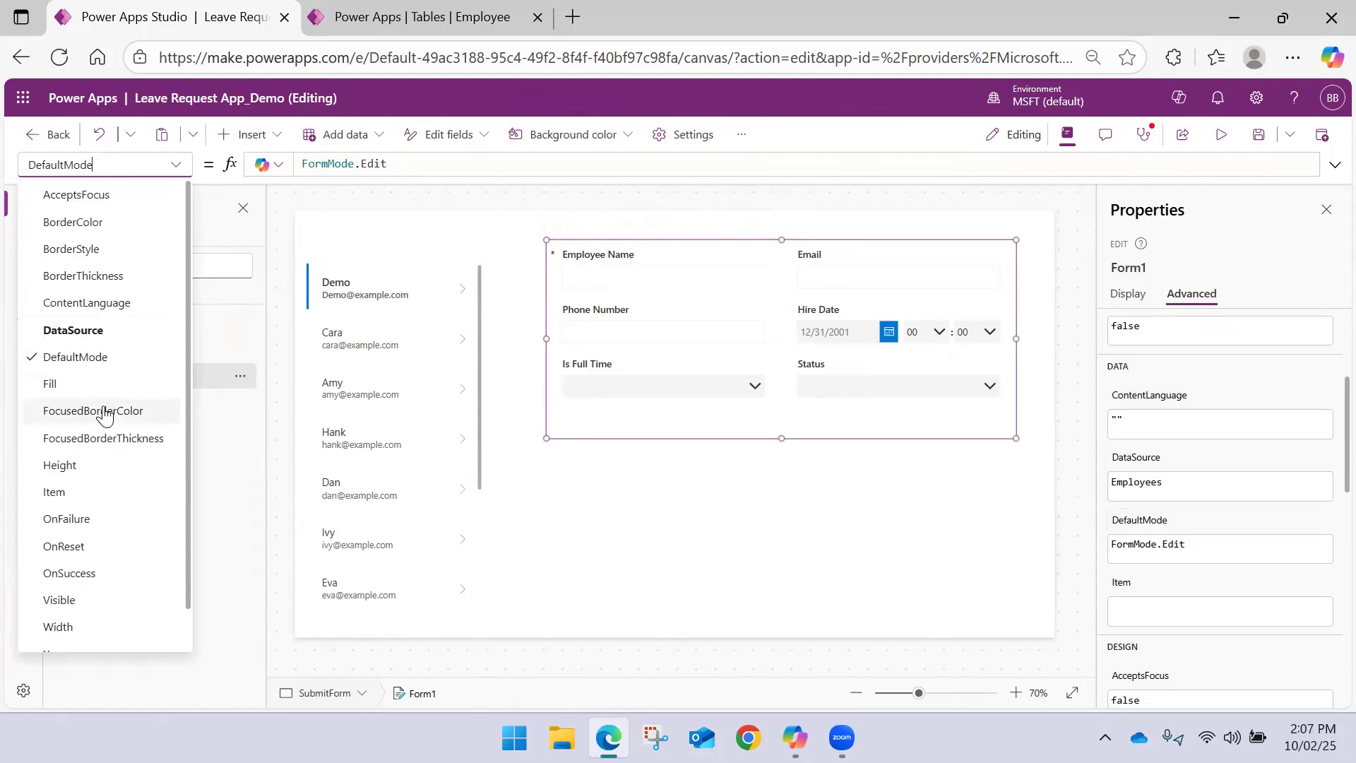
pyautogui.click(82, 495)
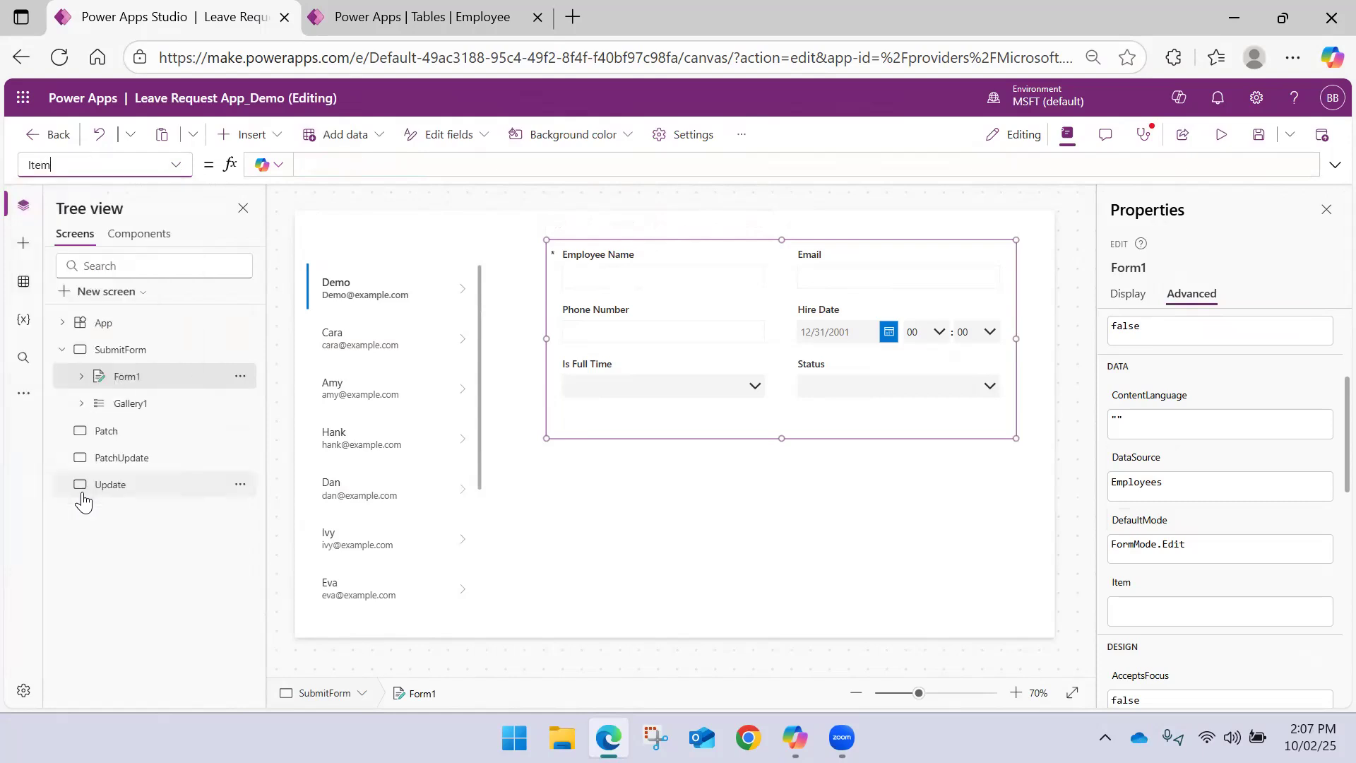
pyautogui.moveTo(105, 164); pyautogui.dragTo(5, 169)
pyautogui.click(362, 164)
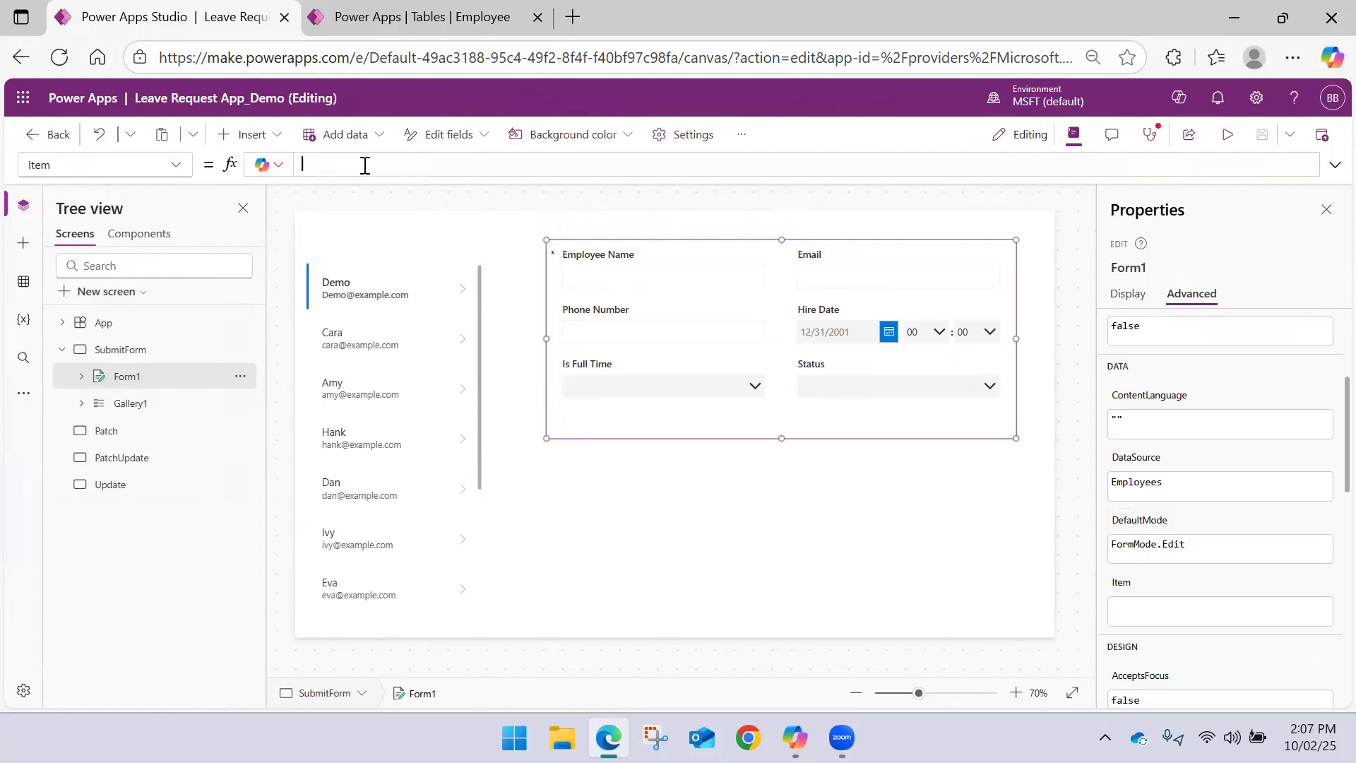
pyautogui.write('Gall')
pyautogui.press('Tab')
pyautogui.write('.')
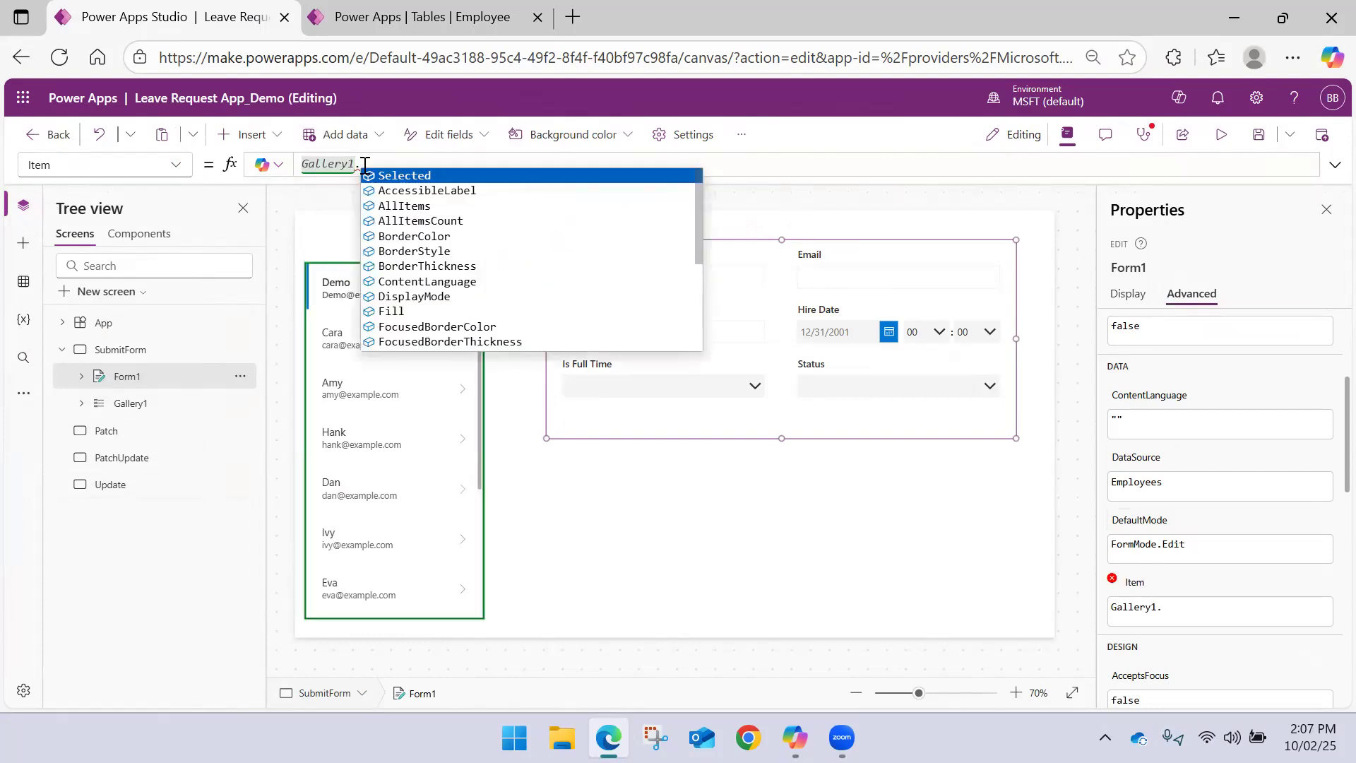
pyautogui.press('Tab')
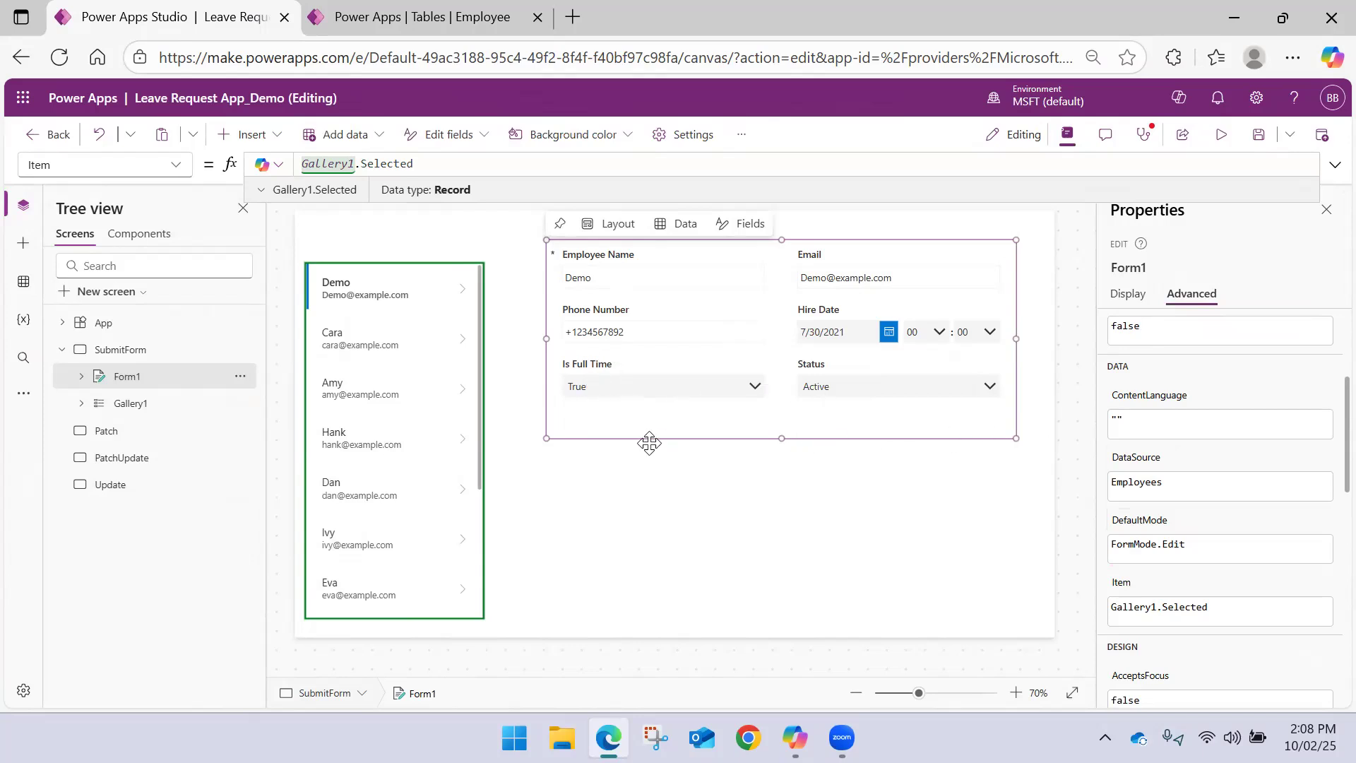
# Resize the edit form slightly wider and shorter so it ends just below the Is Full Time and Status fields
pyautogui.moveTo(546, 439)
pyautogui.mouseDown()
pyautogui.moveTo(517, 515)
pyautogui.moveTo(540, 487)
pyautogui.moveTo(539, 455)
pyautogui.mouseUp()
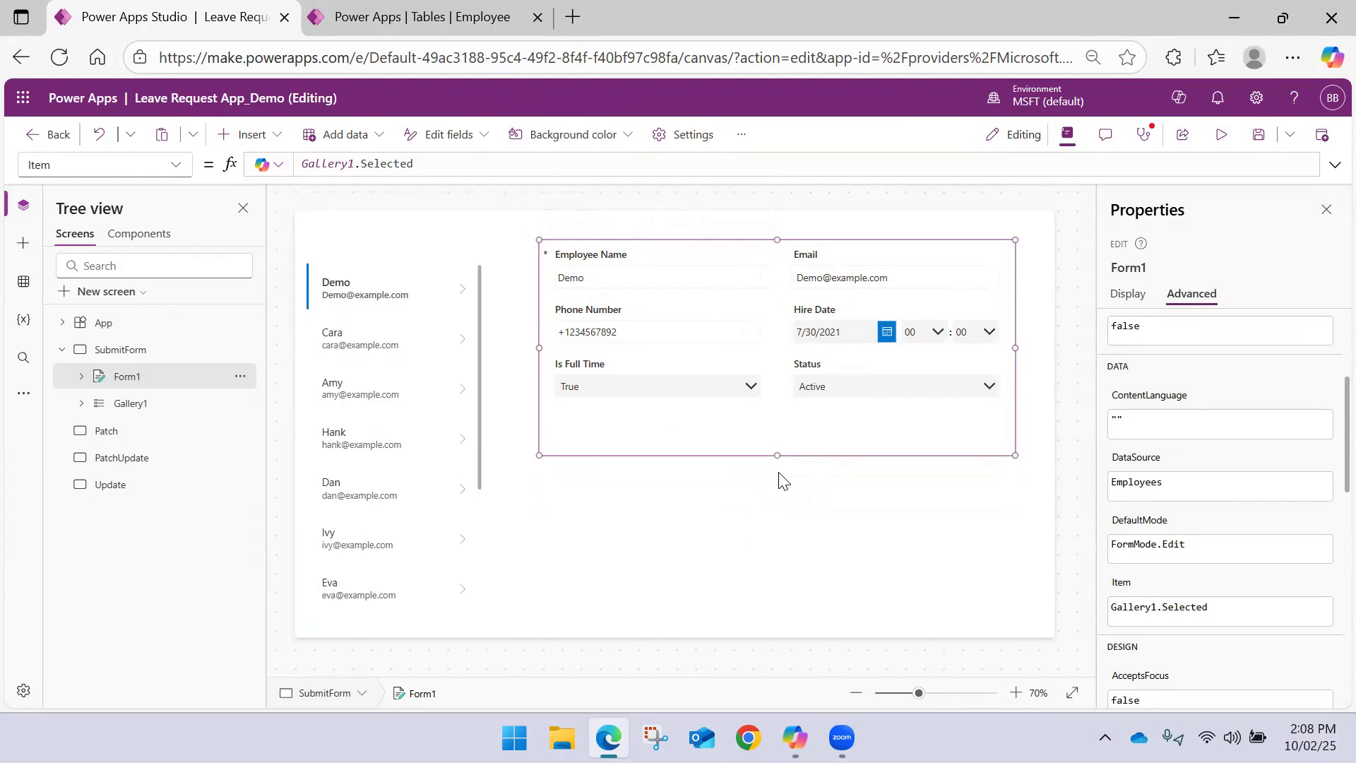
pyautogui.moveTo(779, 457); pyautogui.dragTo(777, 422)
pyautogui.click(769, 456)
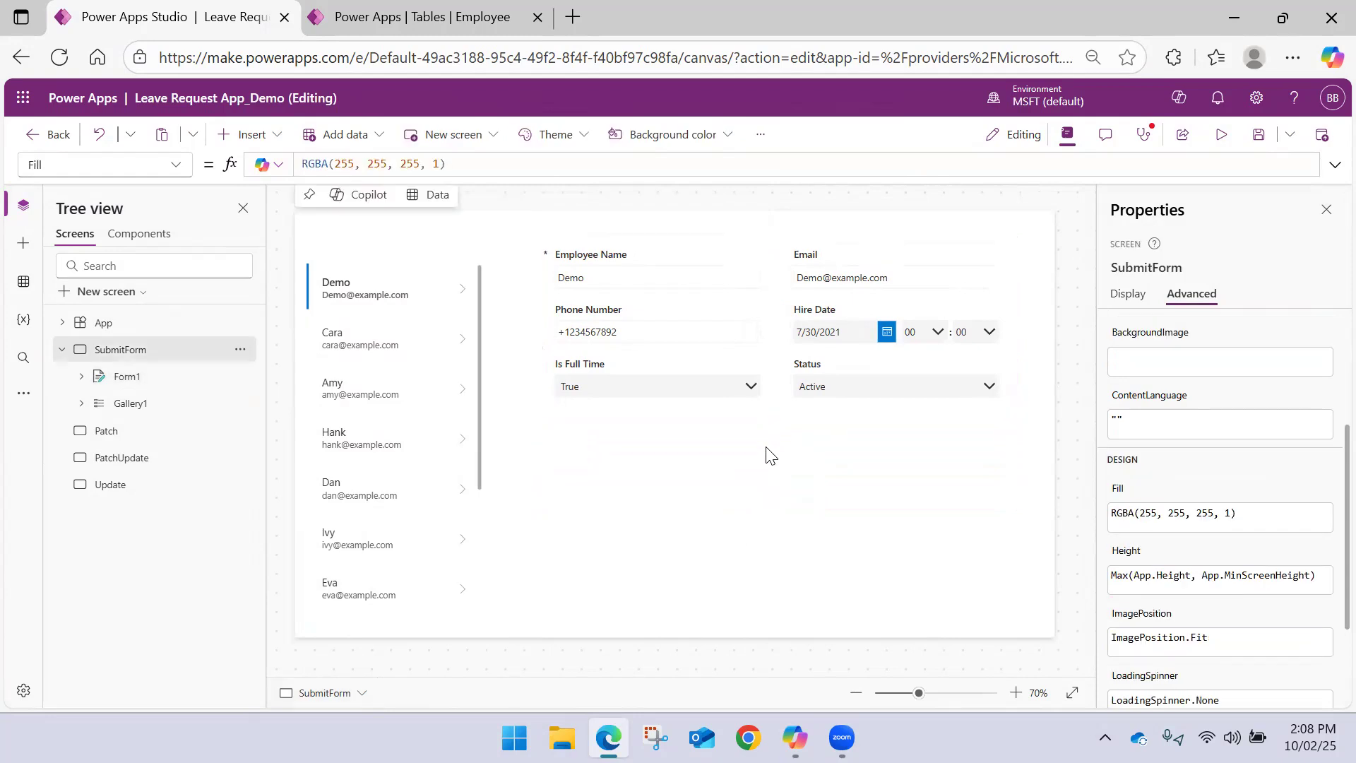
# Insert a button centred below the edit form at about X 787, Y 394 and set its text to Submit
pyautogui.click(248, 134)
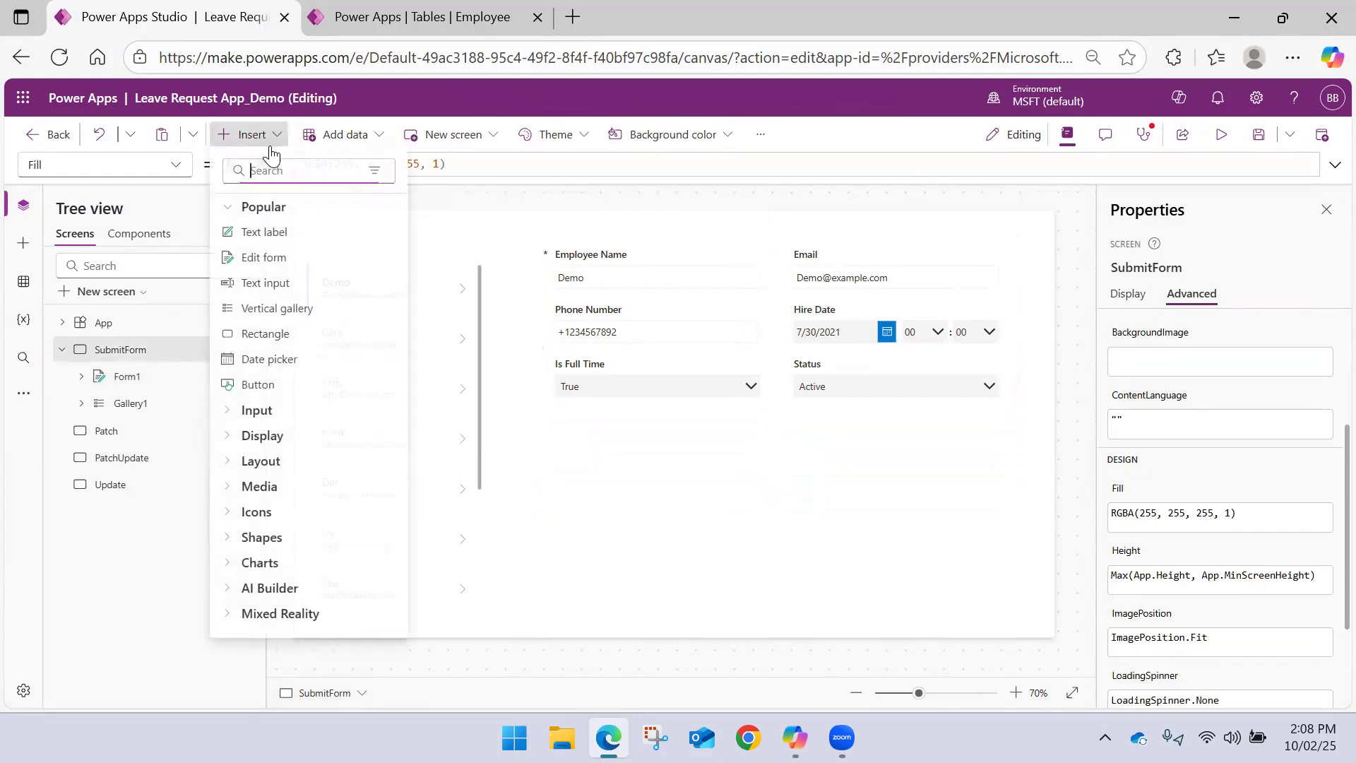
pyautogui.click(264, 386)
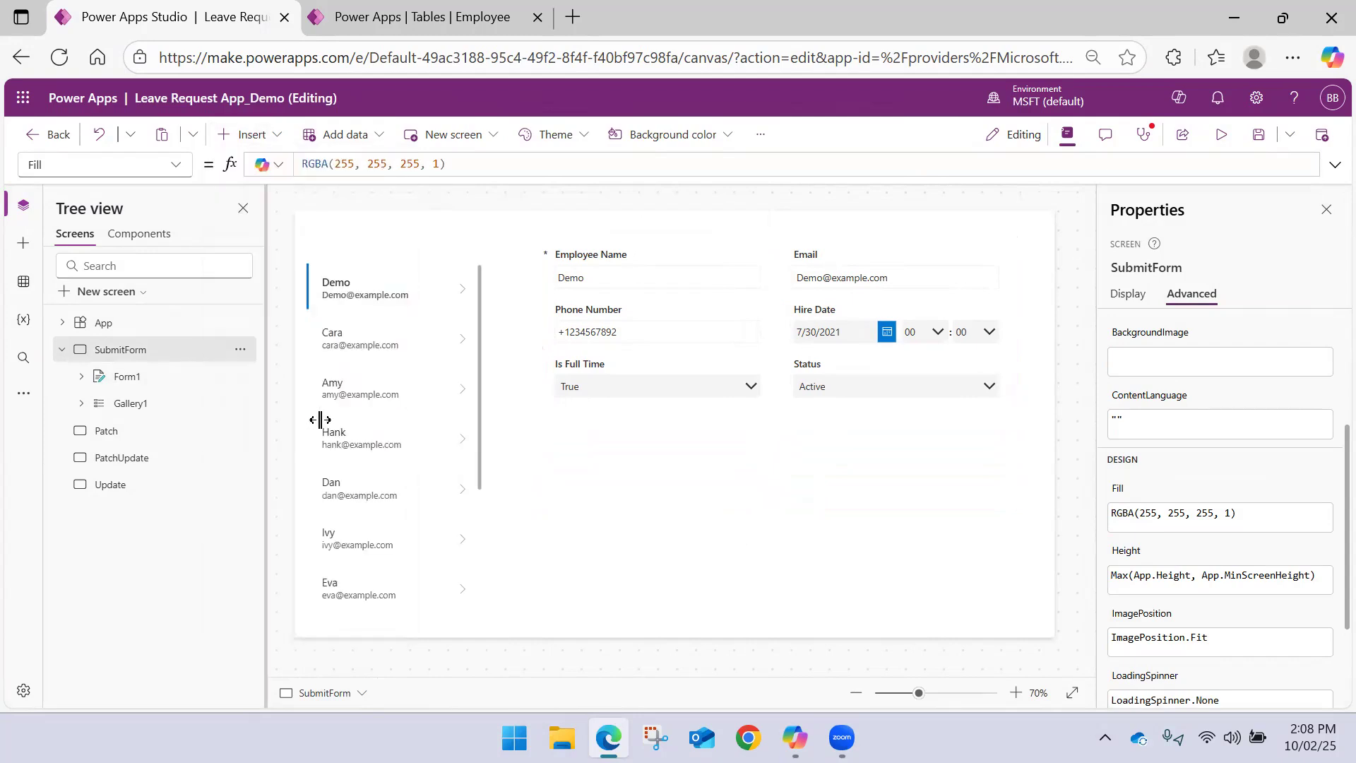
pyautogui.moveTo(361, 243); pyautogui.dragTo(777, 442)
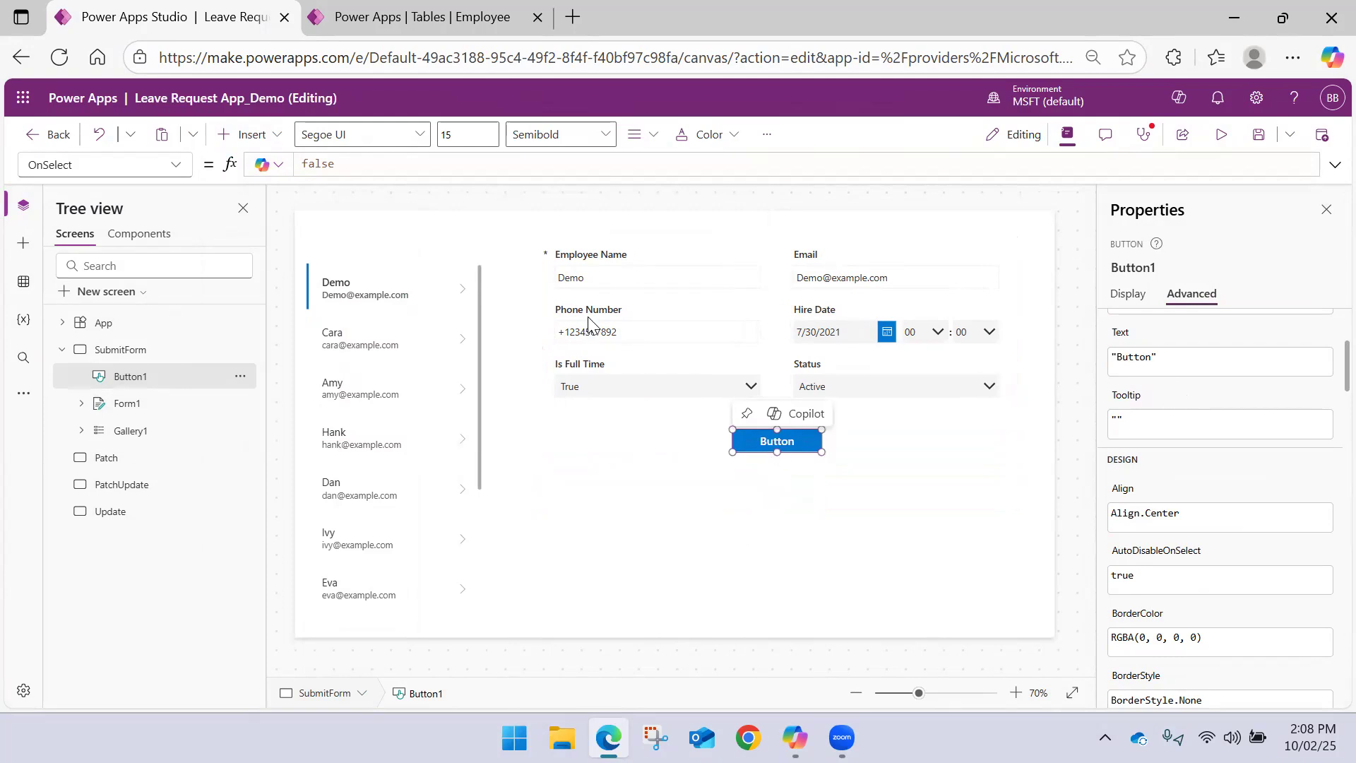
pyautogui.click(1127, 293)
pyautogui.doubleClick(1253, 330)
pyautogui.write('Submit')
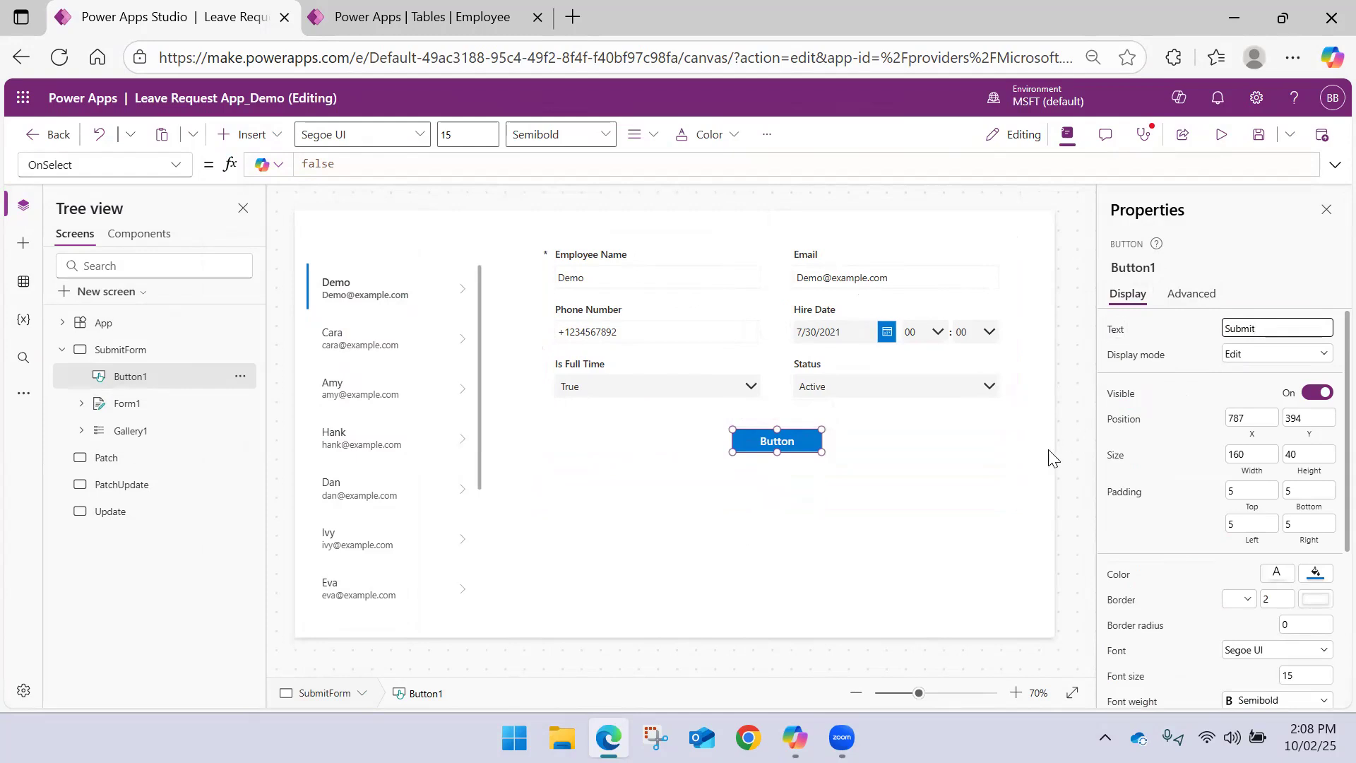
pyautogui.click(1002, 456)
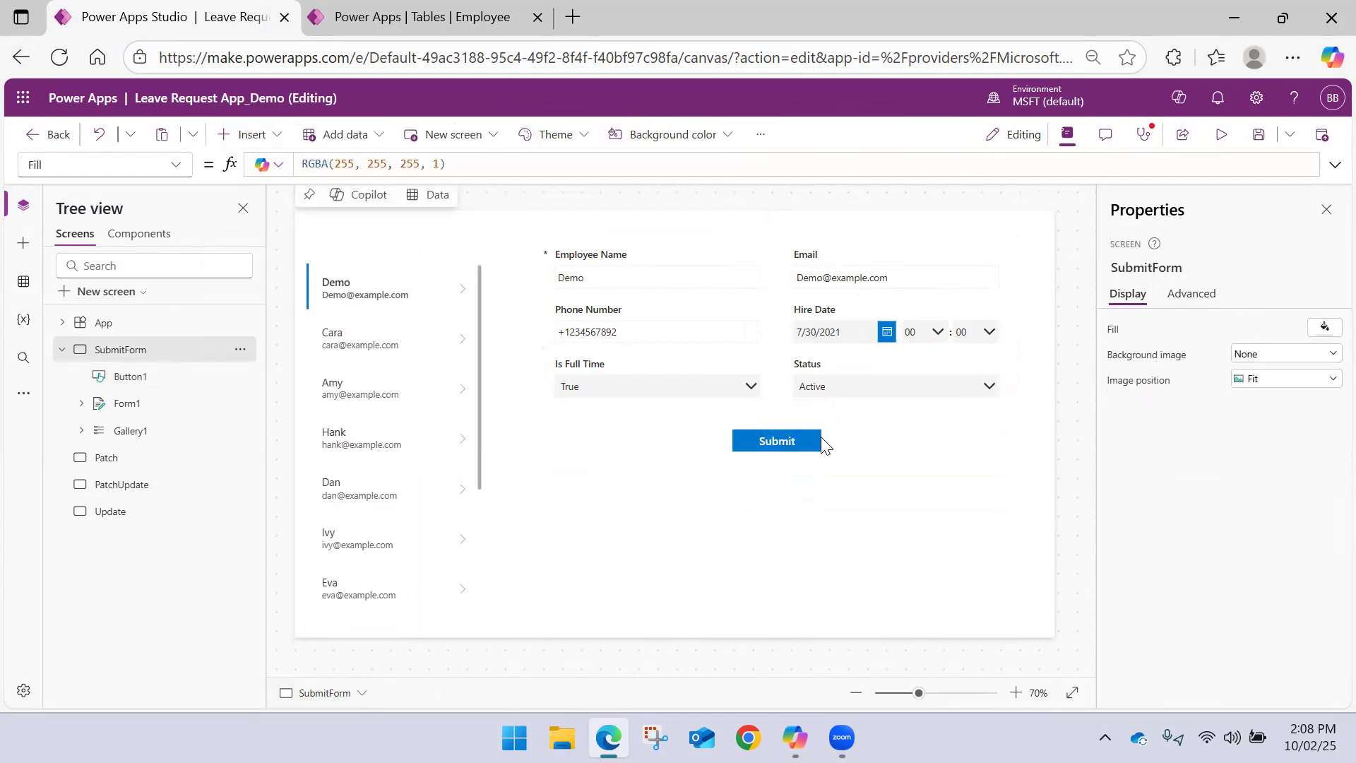
# Set the Submit button's OnSelect formula to SubmitForm(Form1) and save the app
pyautogui.click(792, 433)
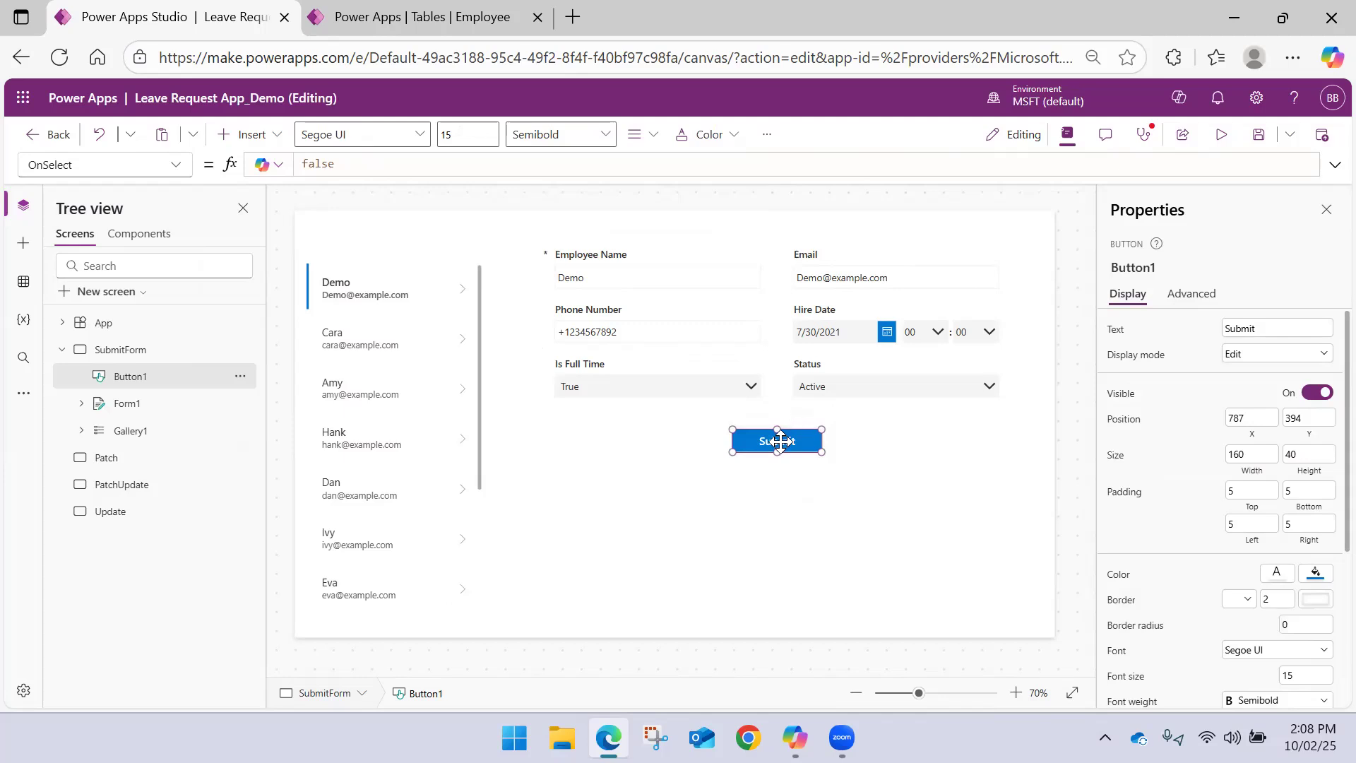
pyautogui.doubleClick(362, 164)
pyautogui.write('SubmitForm(')
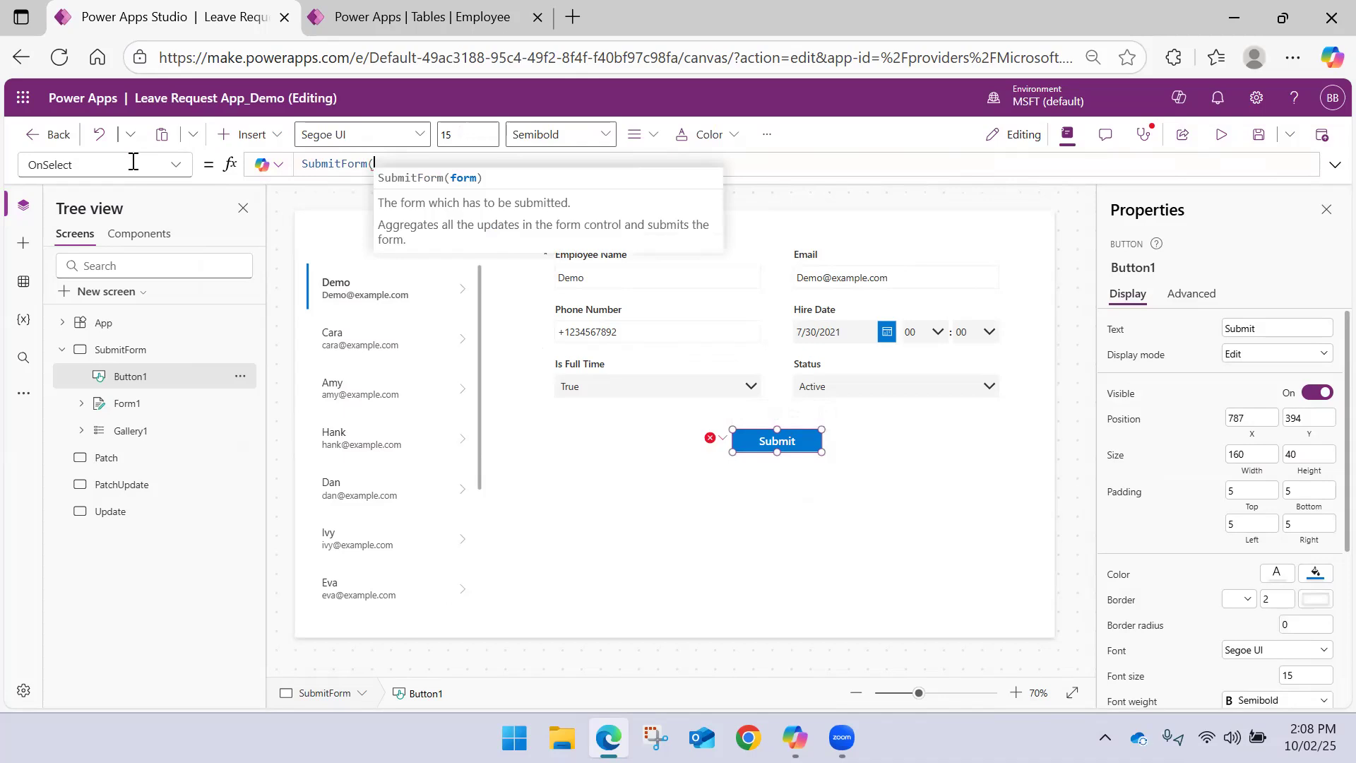
pyautogui.write('For')
pyautogui.press('Down')
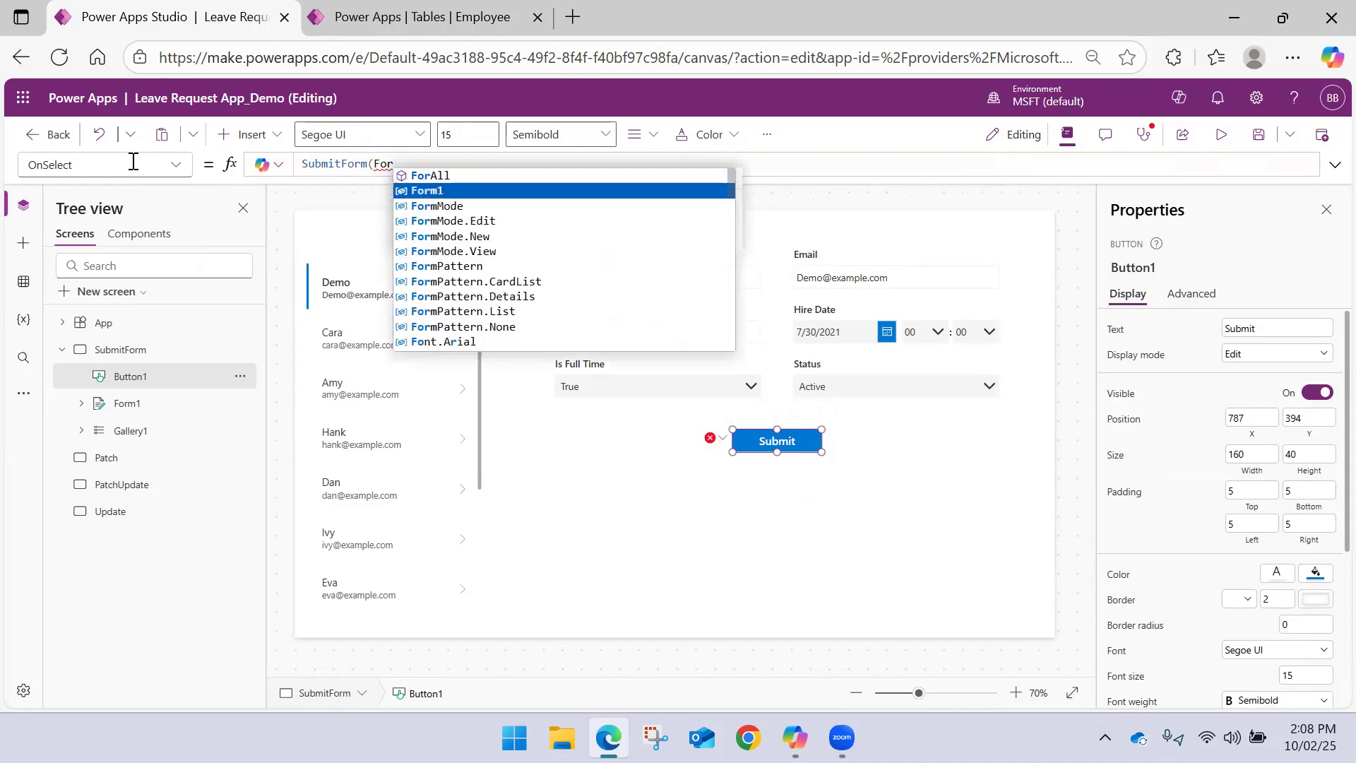
pyautogui.press('Tab')
pyautogui.write(')')
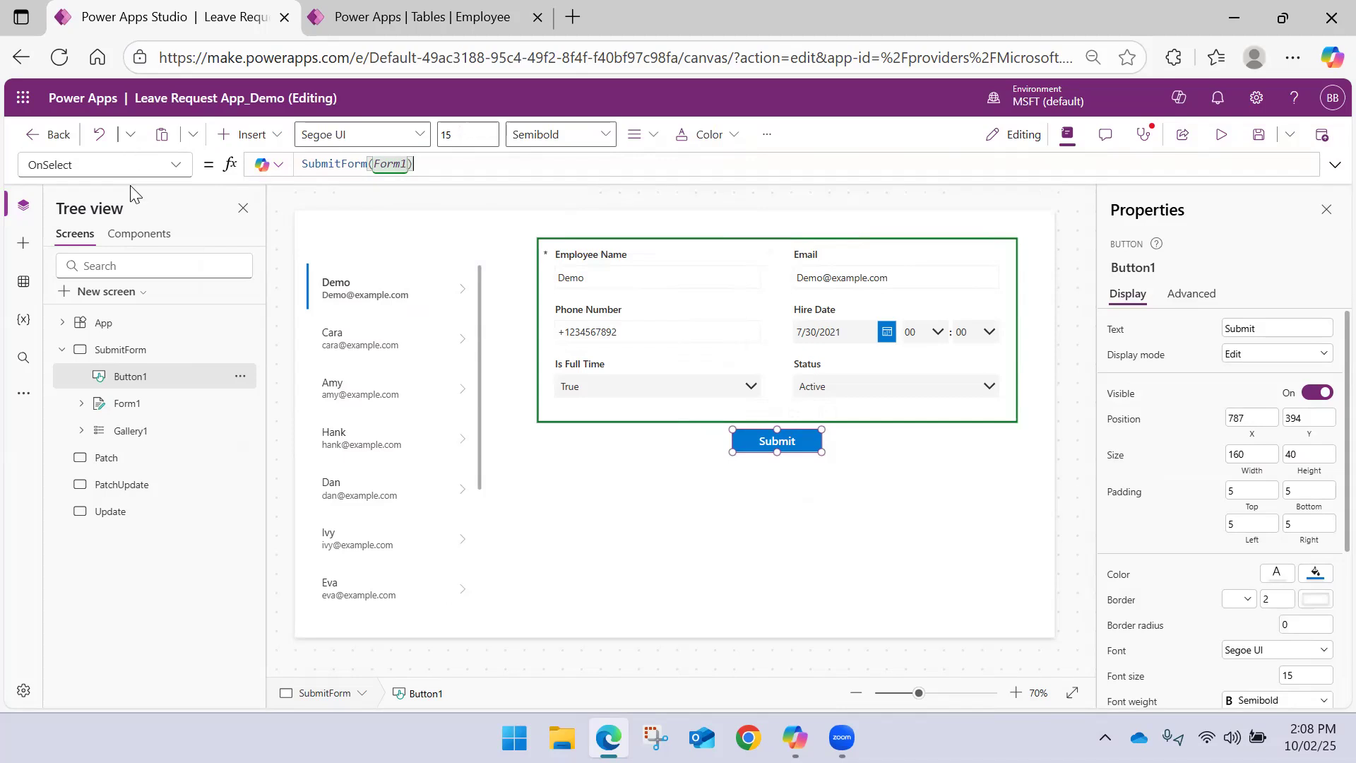
pyautogui.click(641, 479)
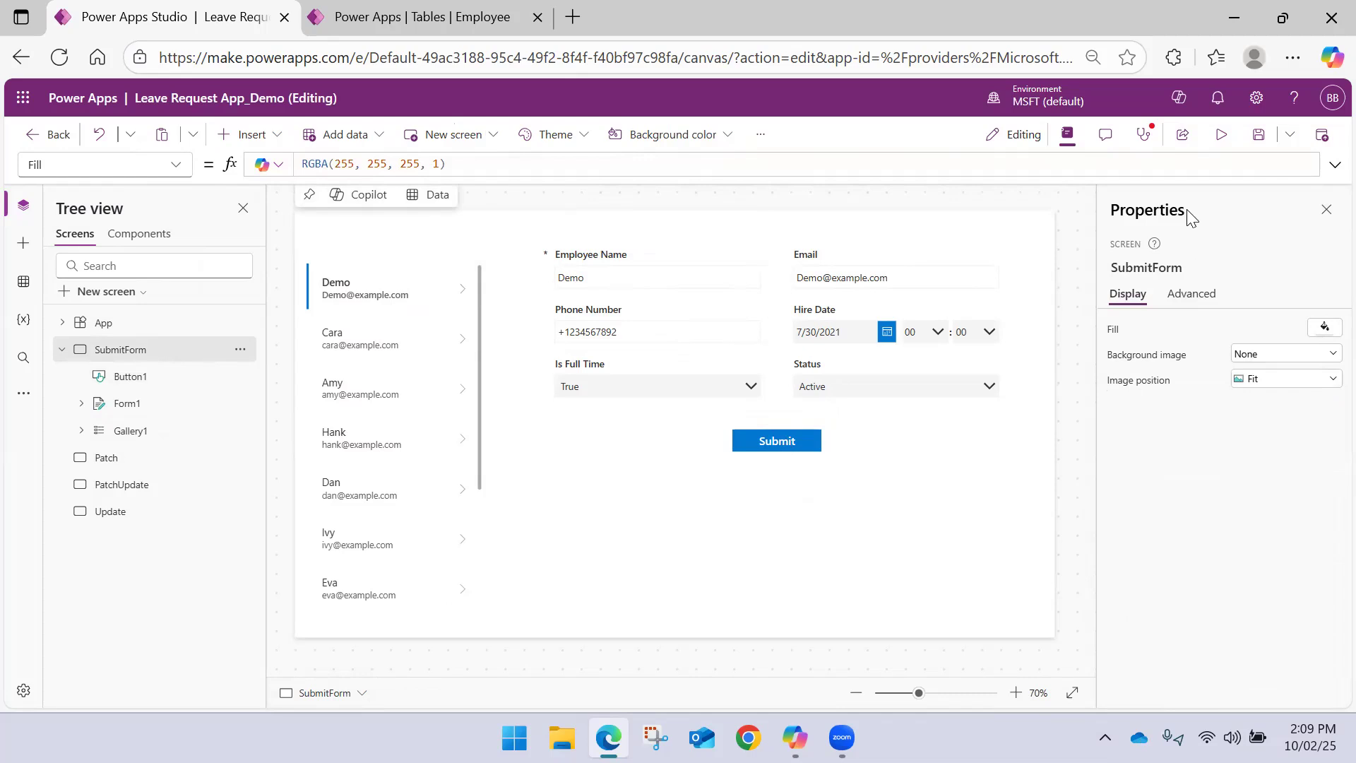
pyautogui.click(1257, 134)
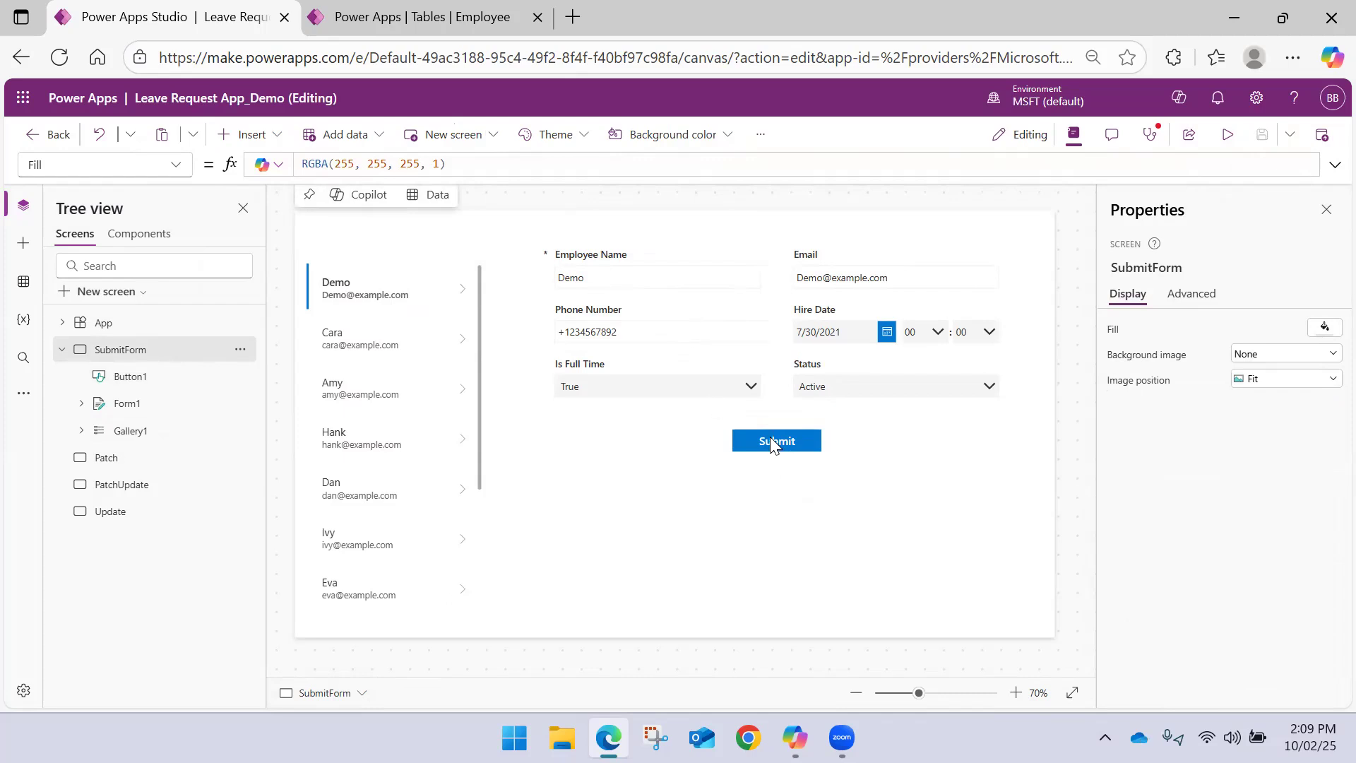
# In the app preview, replace the Demo record's employee name and the matching part of its email address and submit the form
pyautogui.click(1228, 134)
pyautogui.click(481, 262)
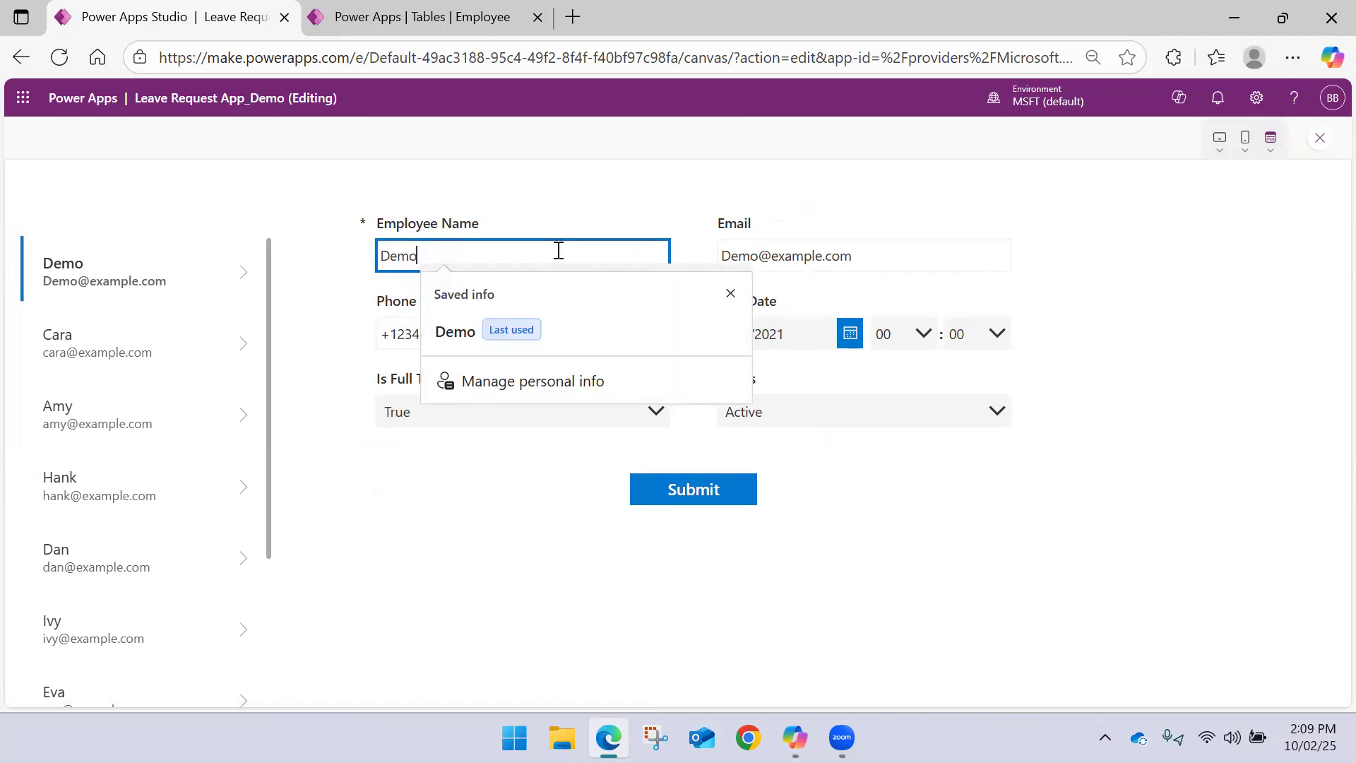
pyautogui.moveTo(518, 257); pyautogui.dragTo(287, 251)
pyautogui.write('D')
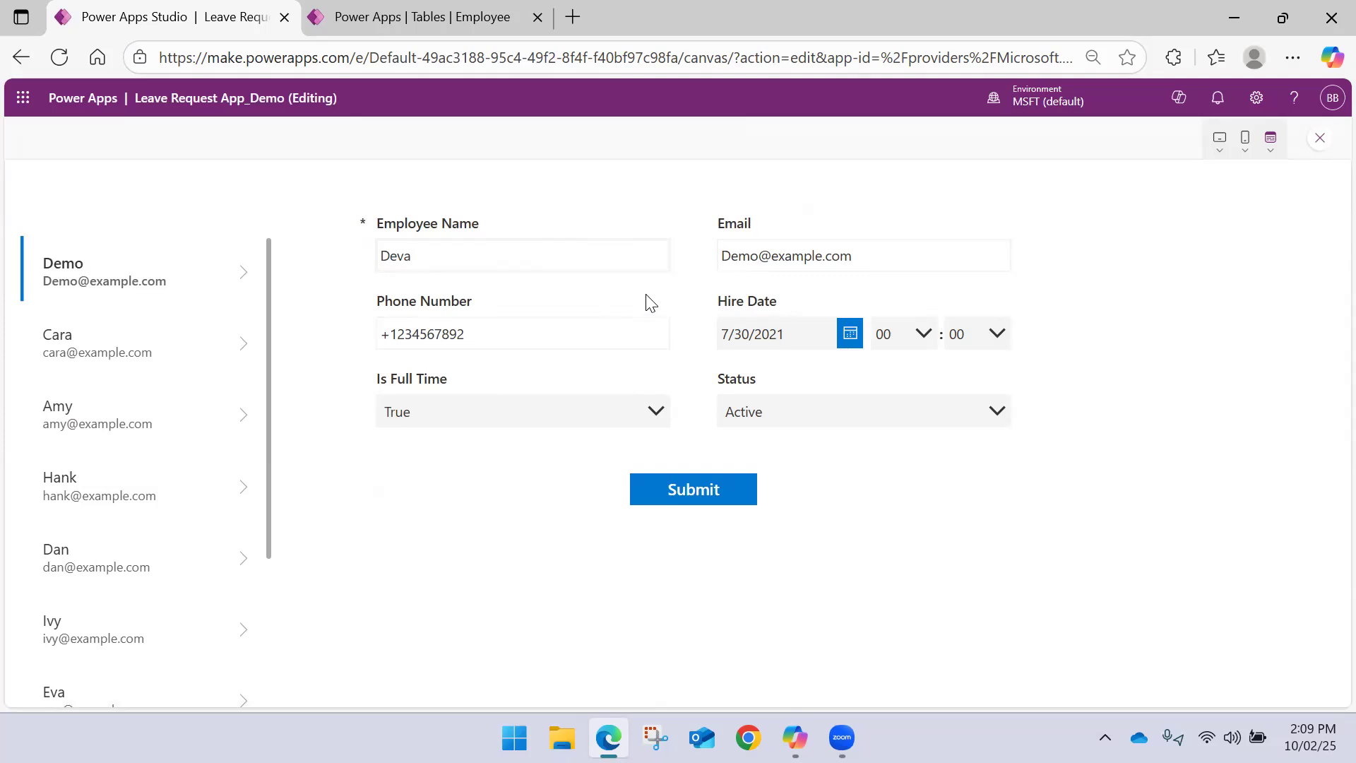
pyautogui.moveTo(758, 256); pyautogui.dragTo(682, 258)
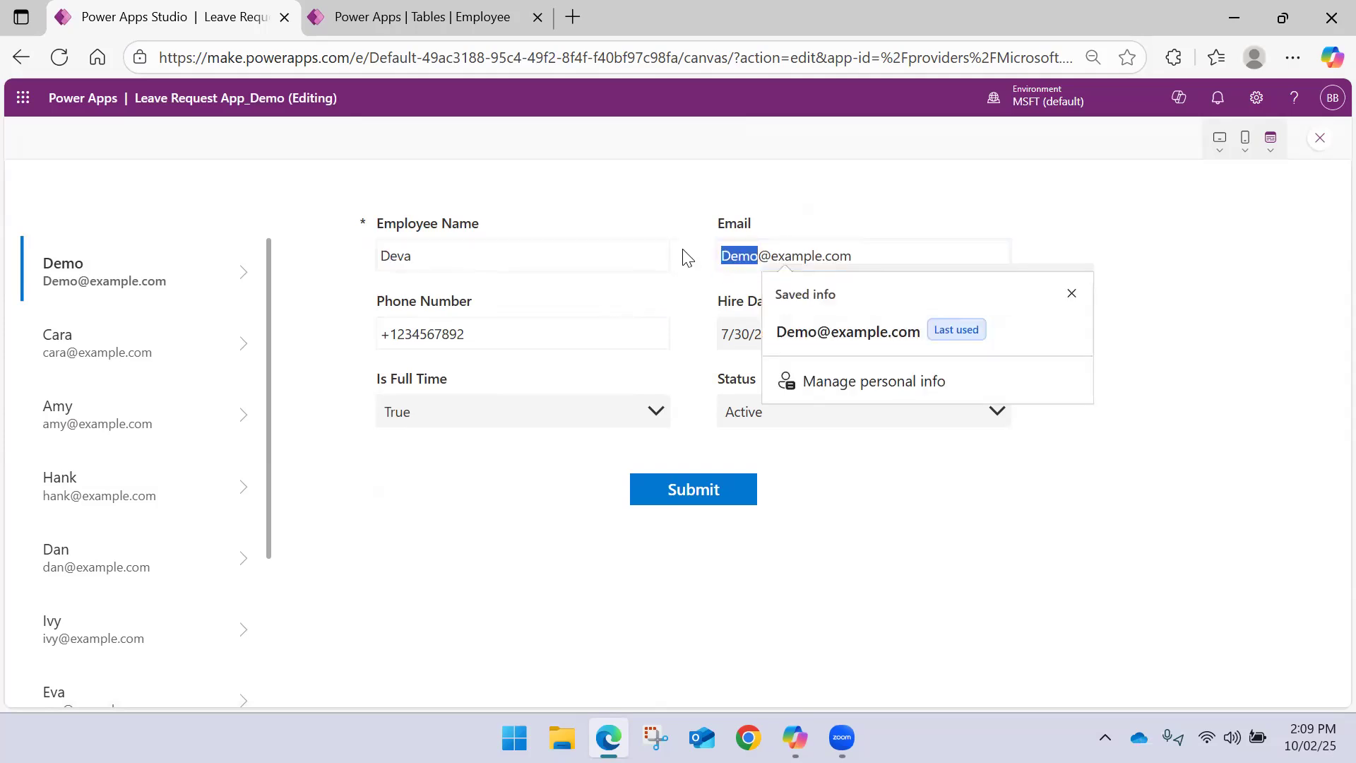
pyautogui.write('Deva')
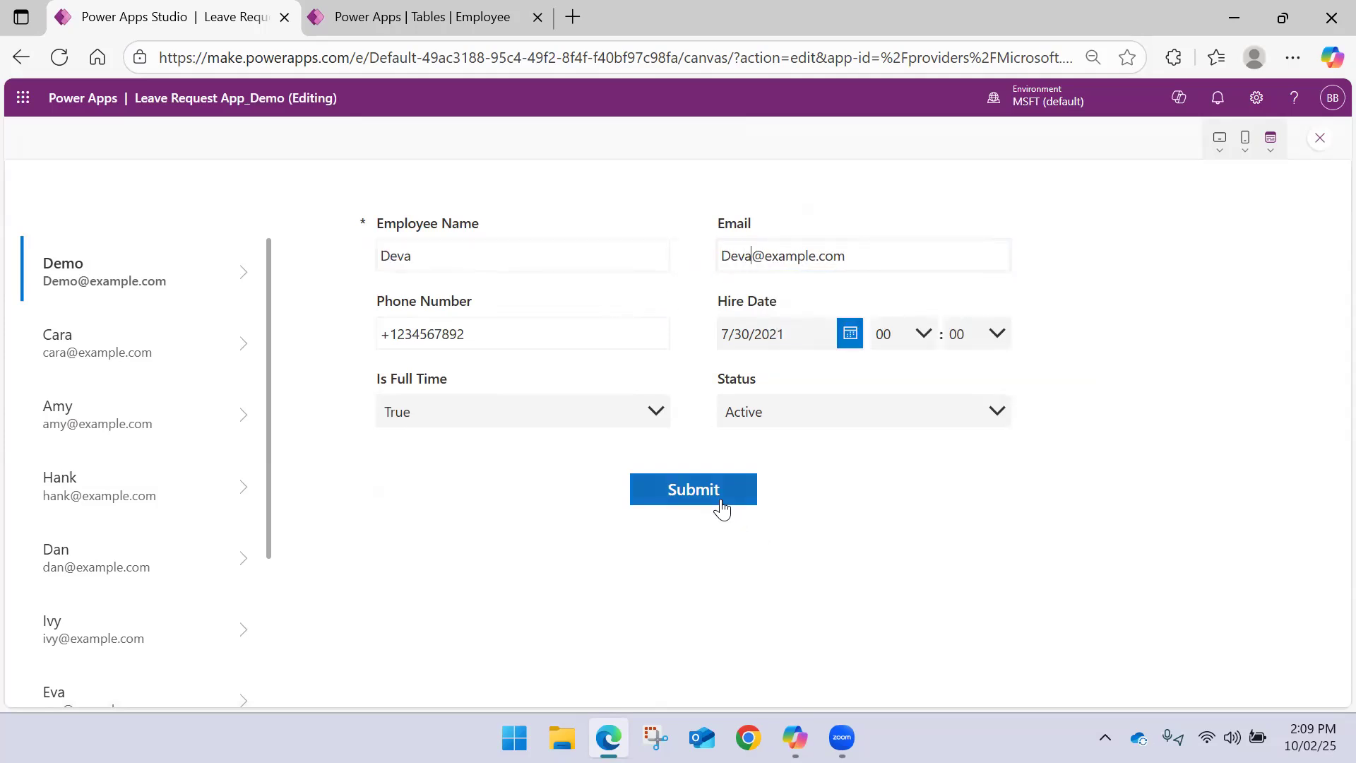
pyautogui.click(715, 500)
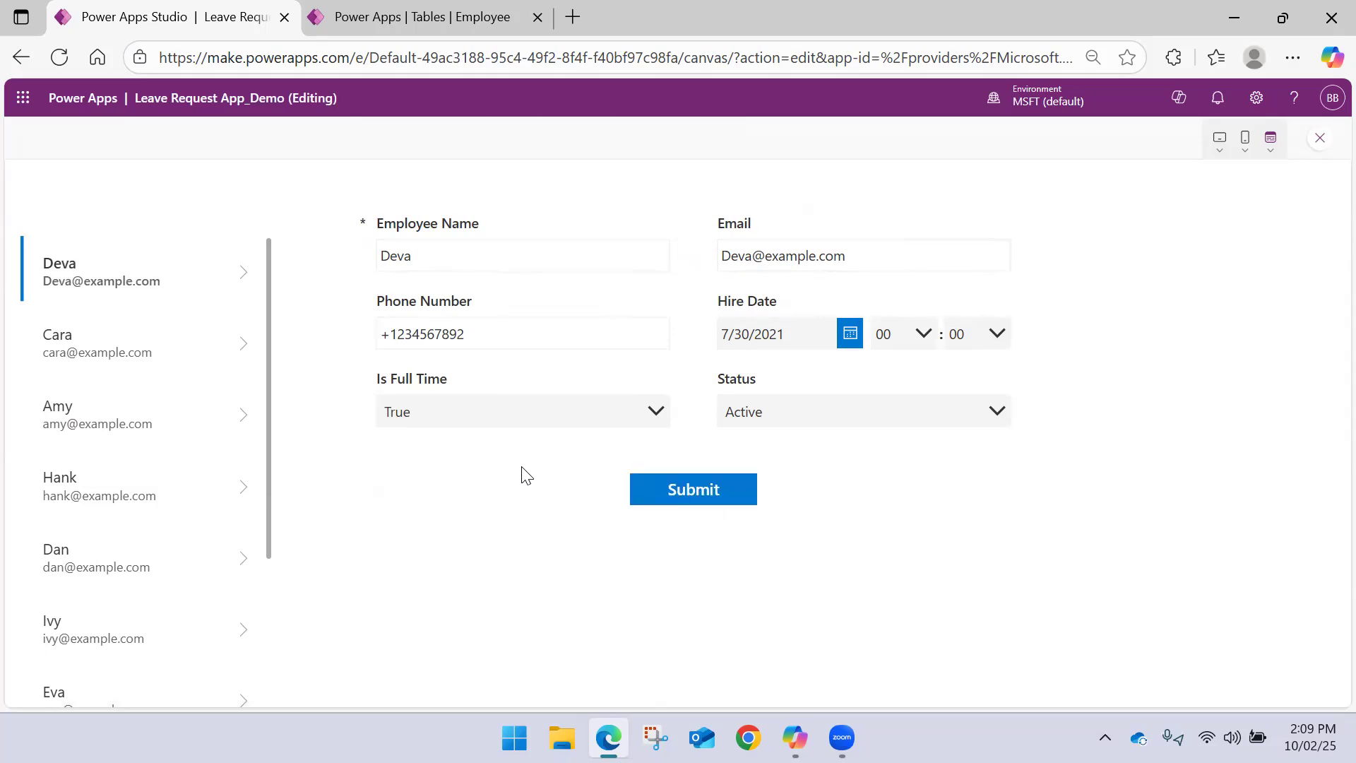
pyautogui.click(1319, 139)
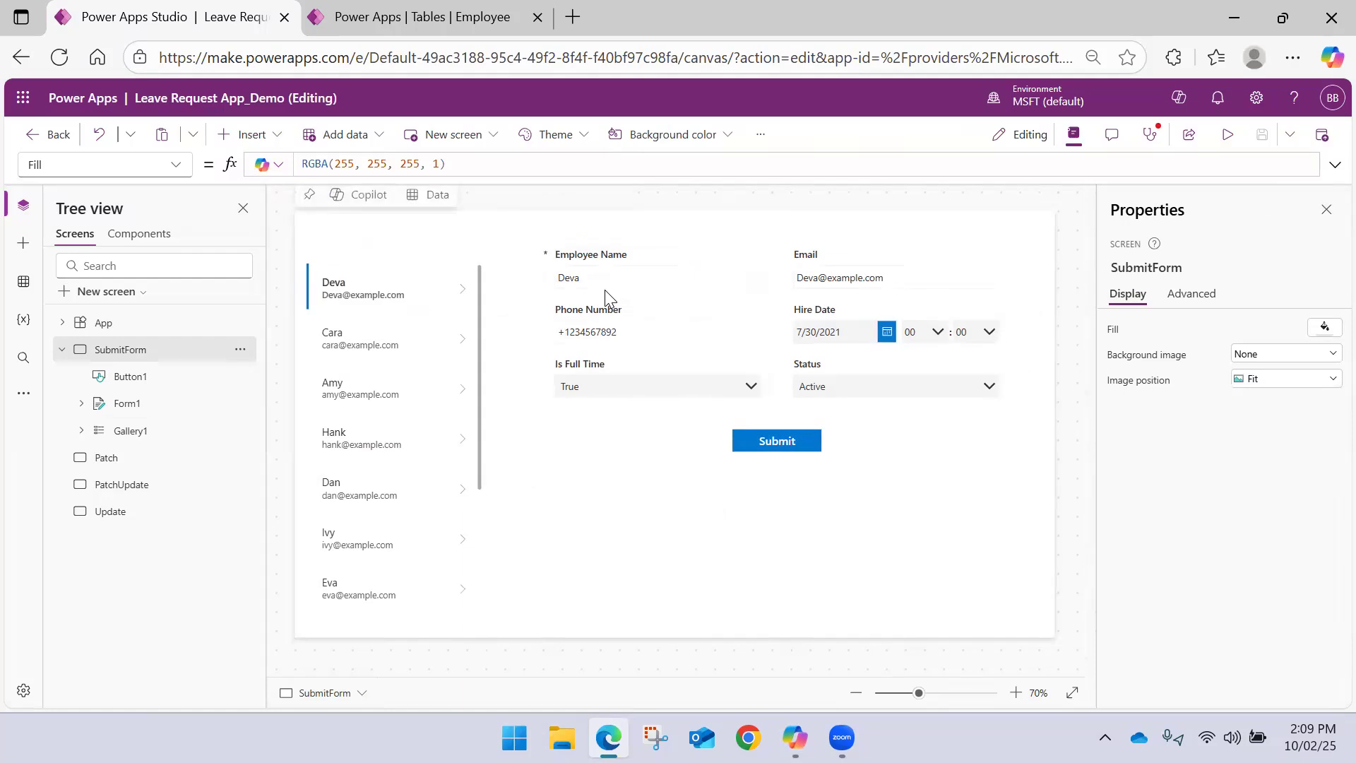
# Refresh the Employee table page in the other browser tab and check the submitted record's name and email
pyautogui.click(387, 17)
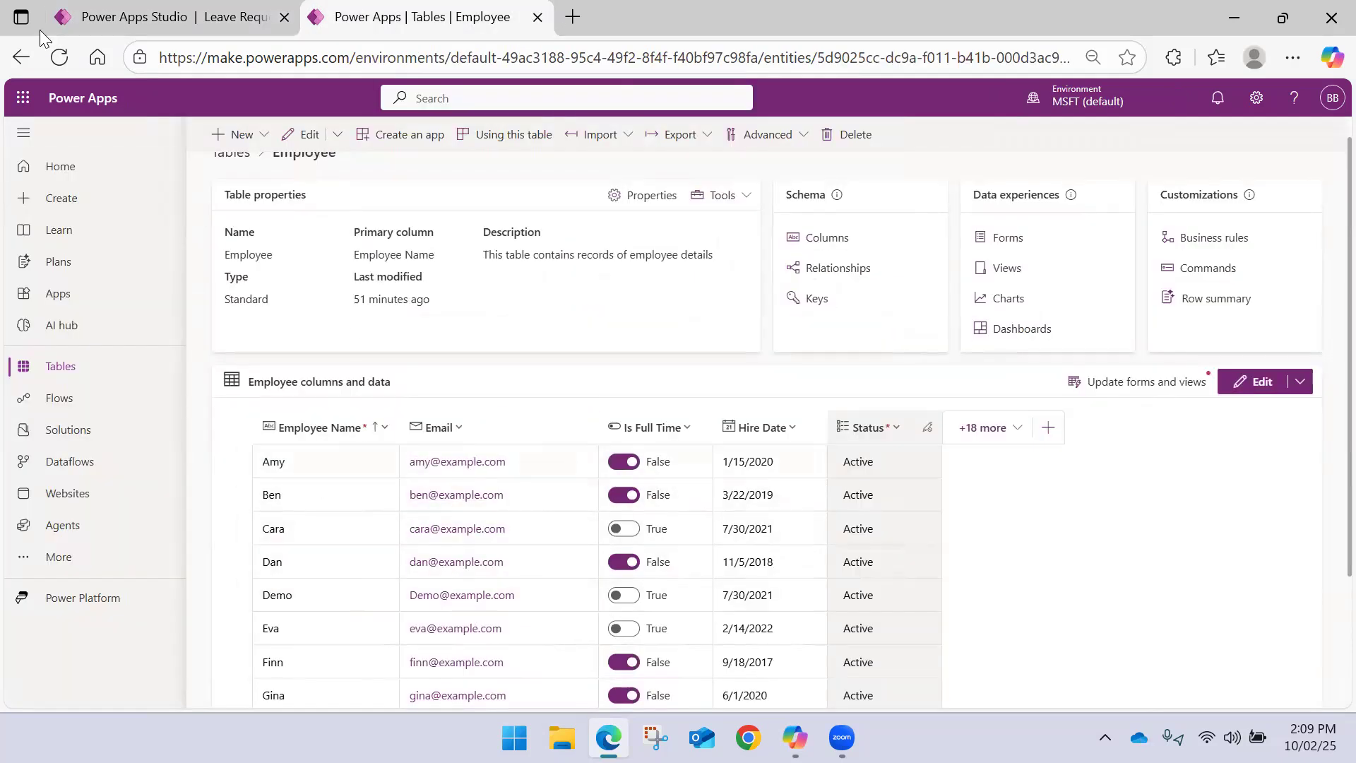
pyautogui.click(67, 53)
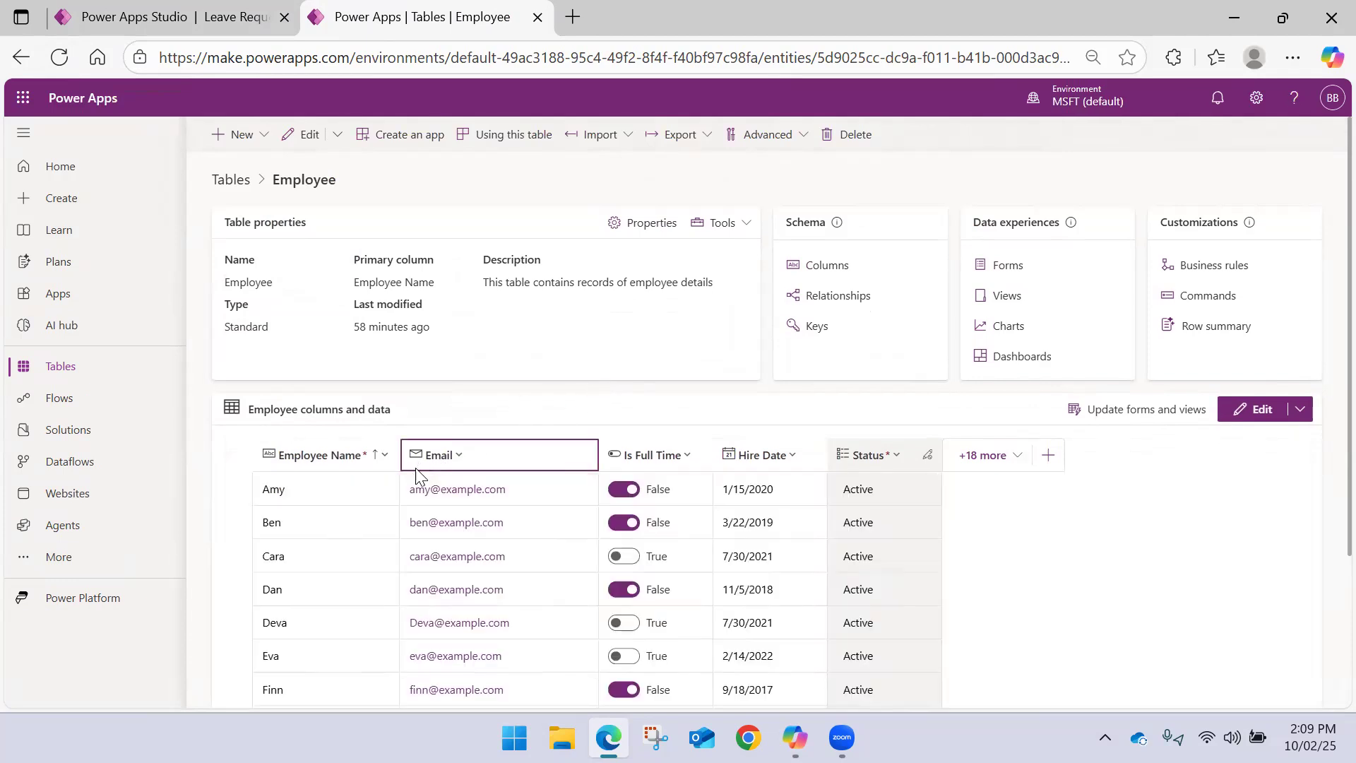
pyautogui.scroll(-3, 416, 477)
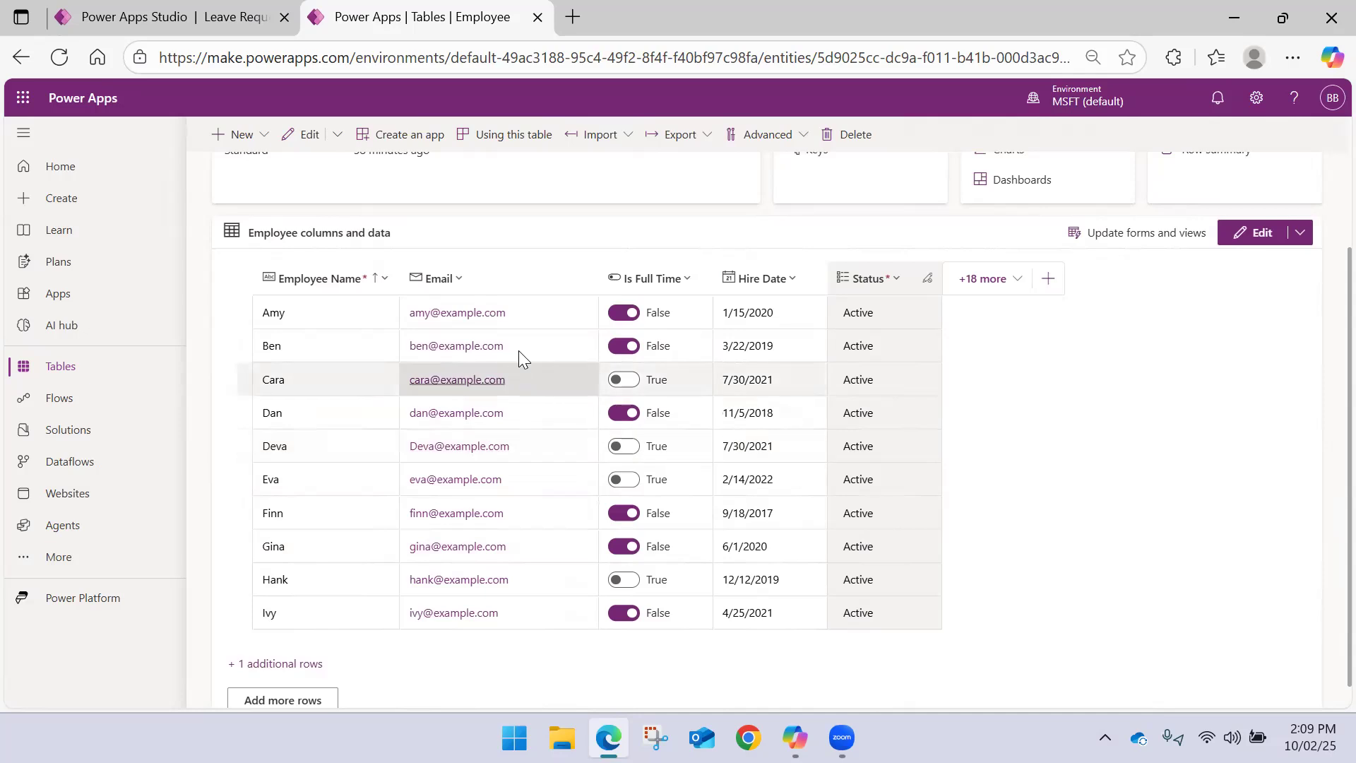
pyautogui.click(162, 17)
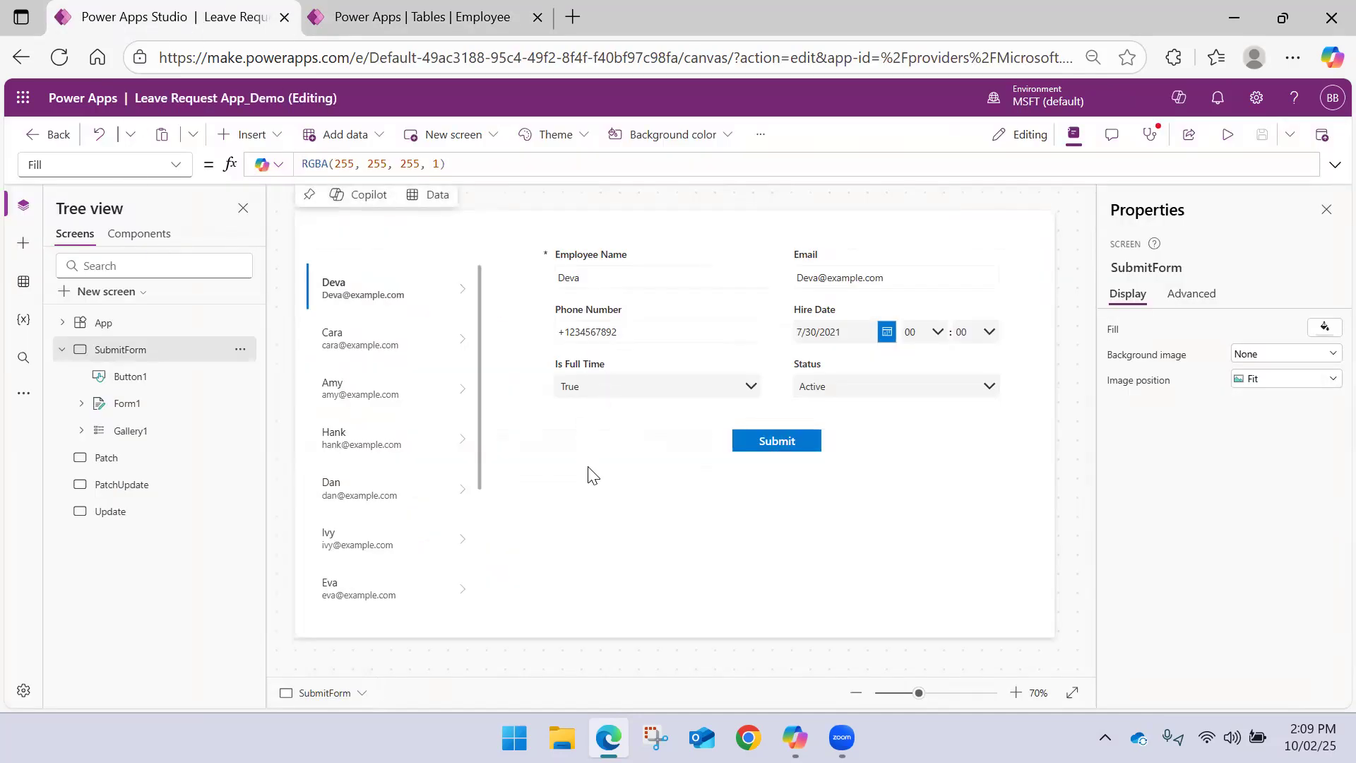
# Review the Submit button's OnSelect formula and open the full Employees table with its additional rows to check the records
pyautogui.click(60, 350)
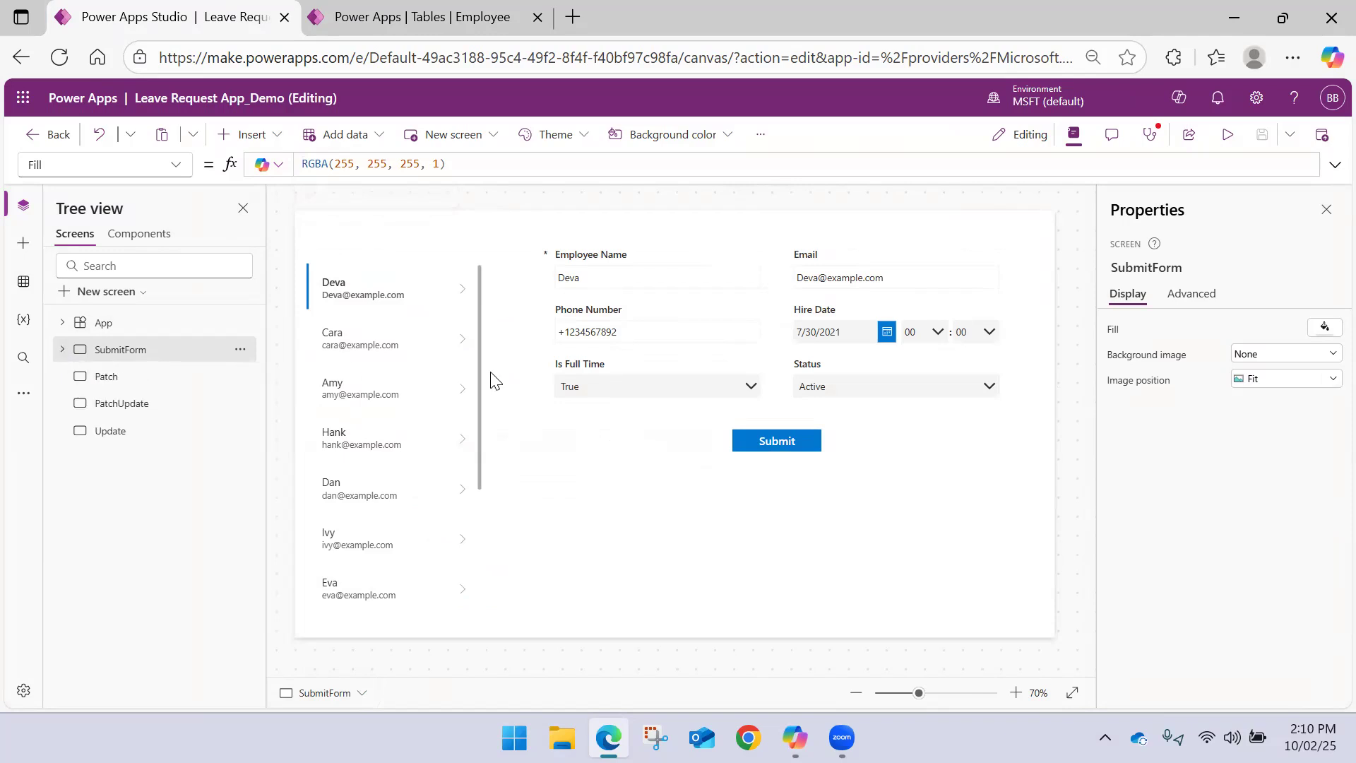
pyautogui.click(751, 435)
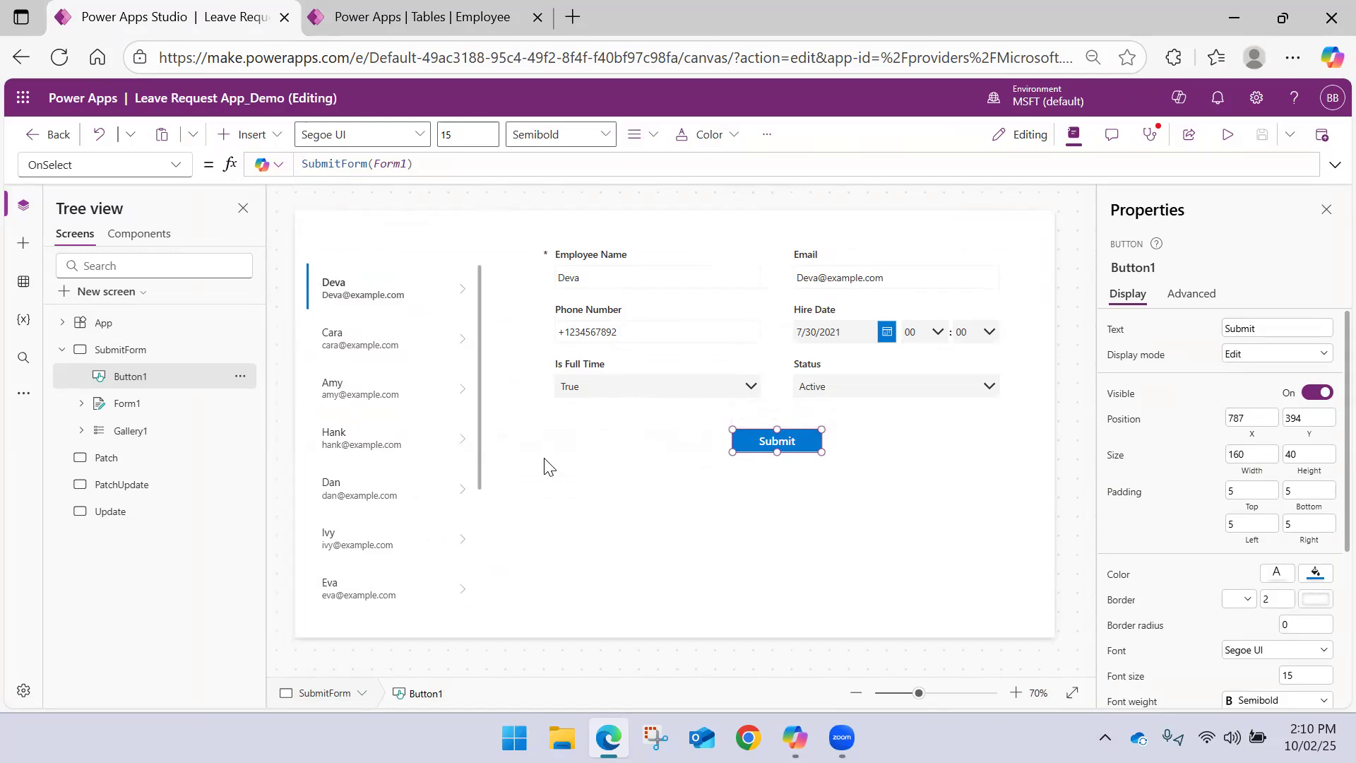
pyautogui.click(486, 8)
pyautogui.scroll(-1, 311, 456)
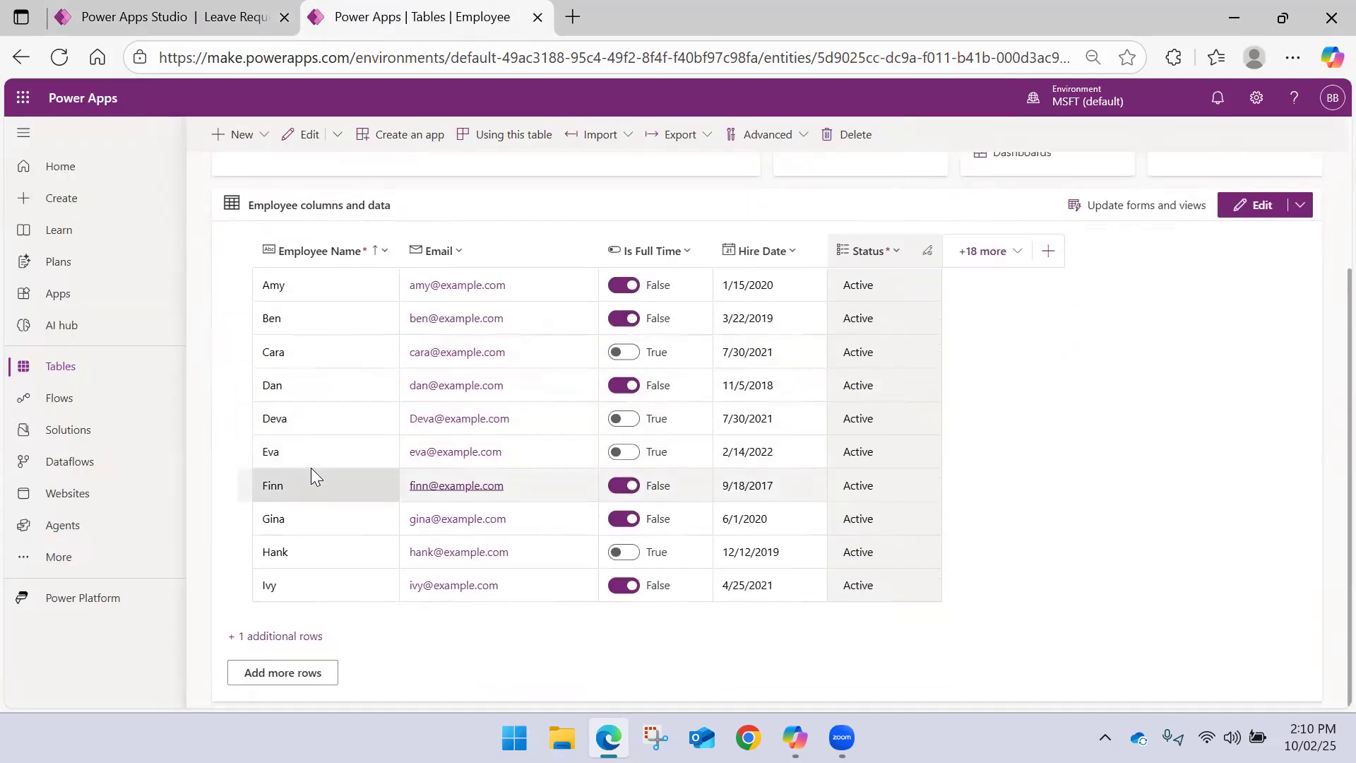
pyautogui.click(301, 636)
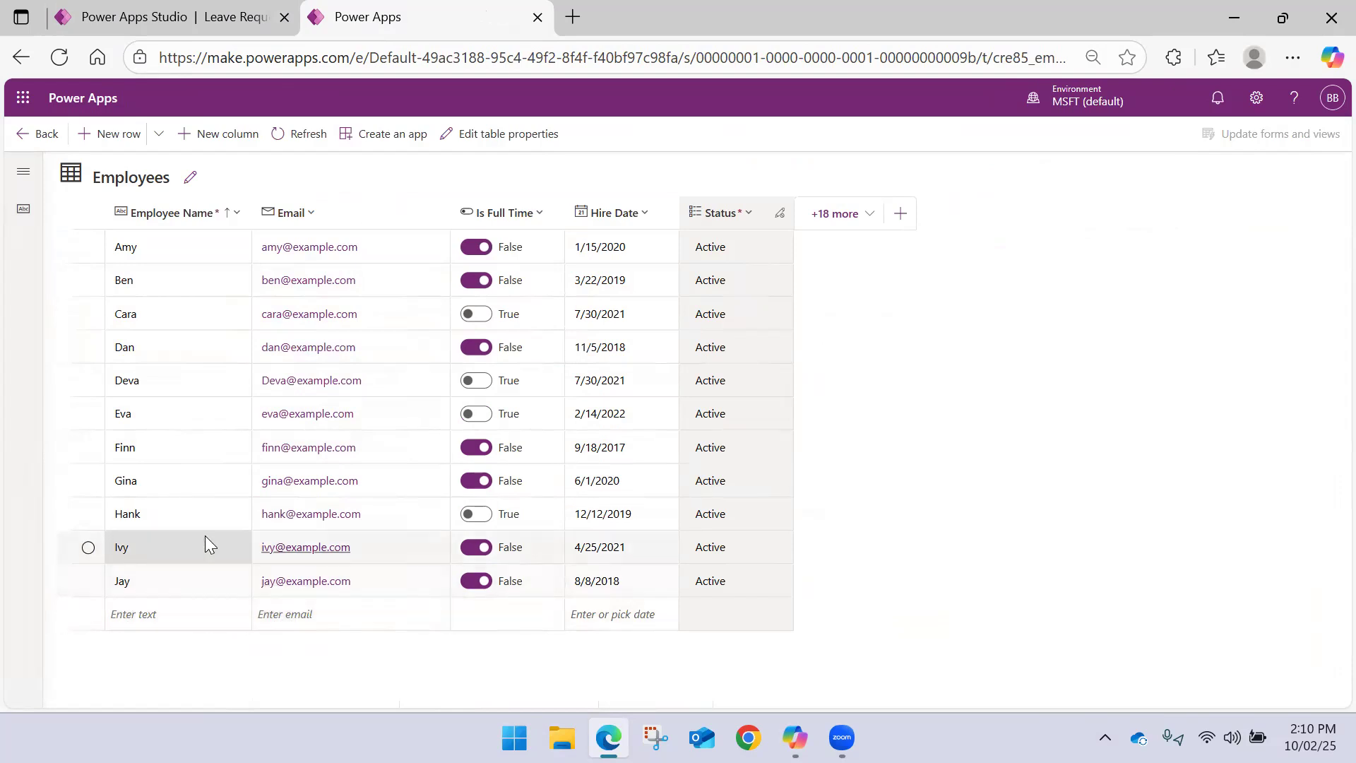
pyautogui.click(173, 17)
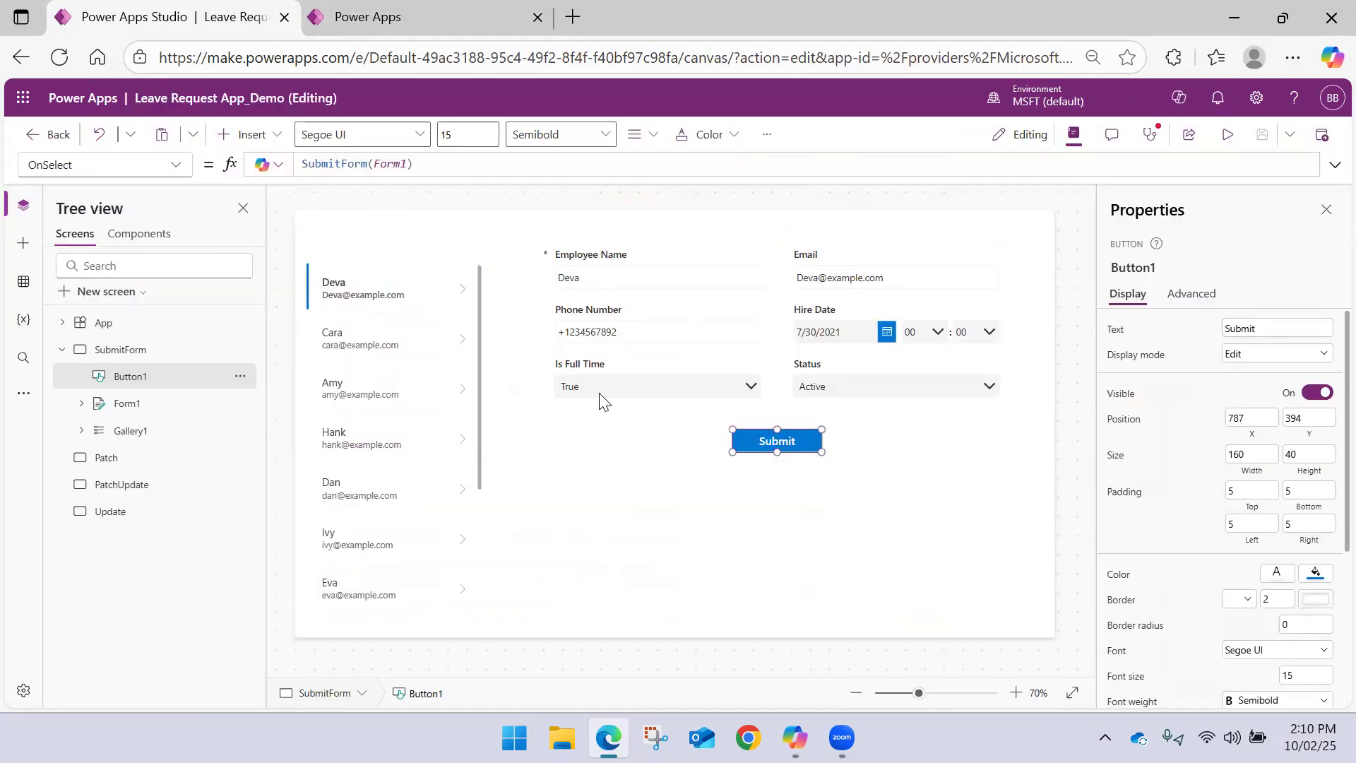
# Set Form1's DefaultMode property to FormMode.New
pyautogui.click(708, 521)
pyautogui.click(754, 442)
pyautogui.click(671, 413)
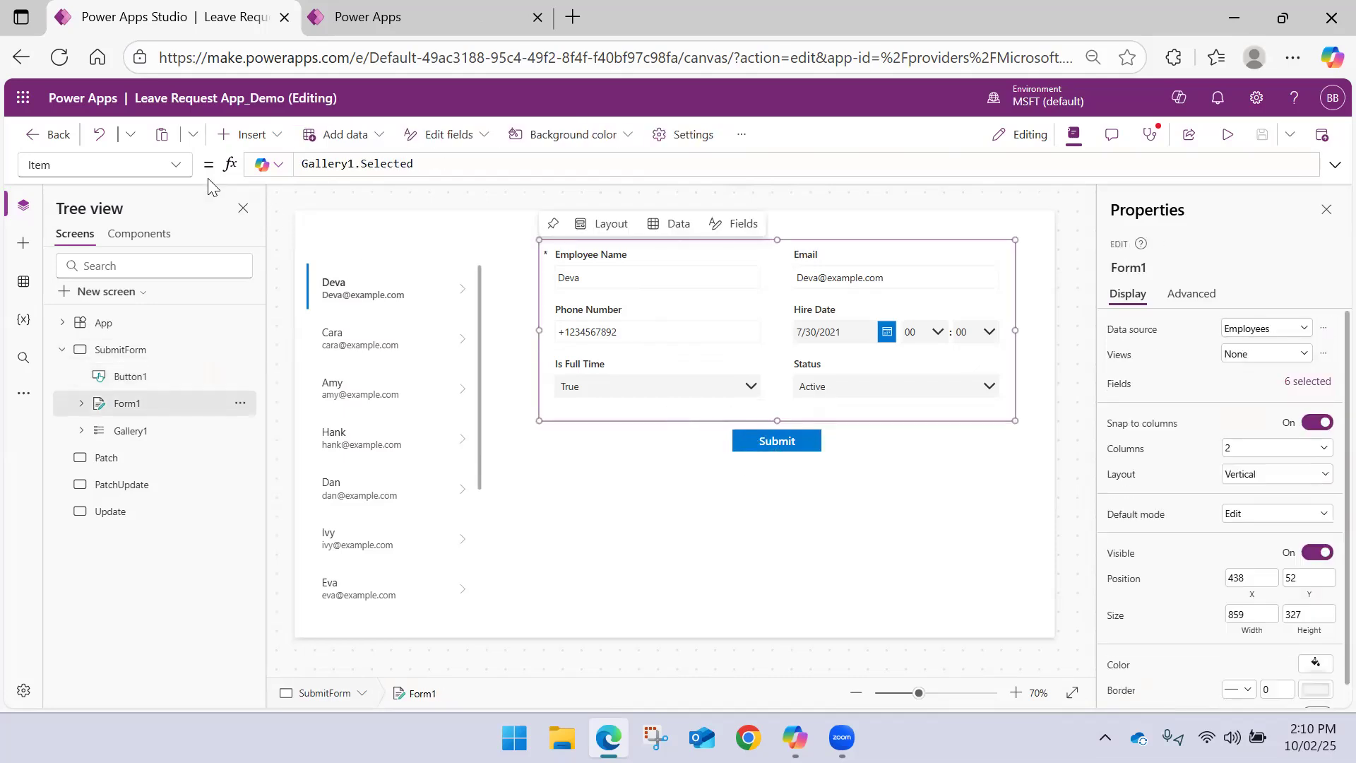
pyautogui.click(392, 166)
pyautogui.click(176, 168)
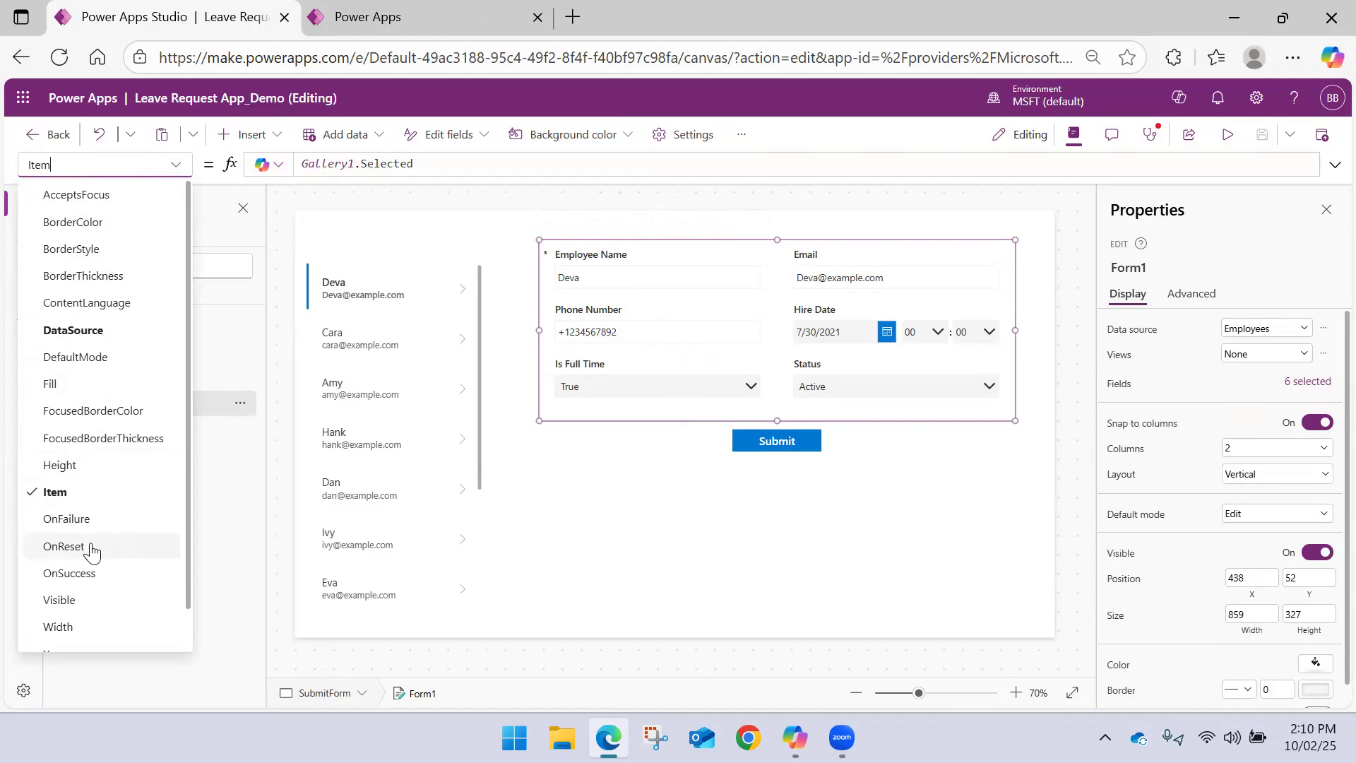
pyautogui.click(94, 357)
pyautogui.doubleClick(372, 164)
pyautogui.press('BackSpace')
pyautogui.write('New')
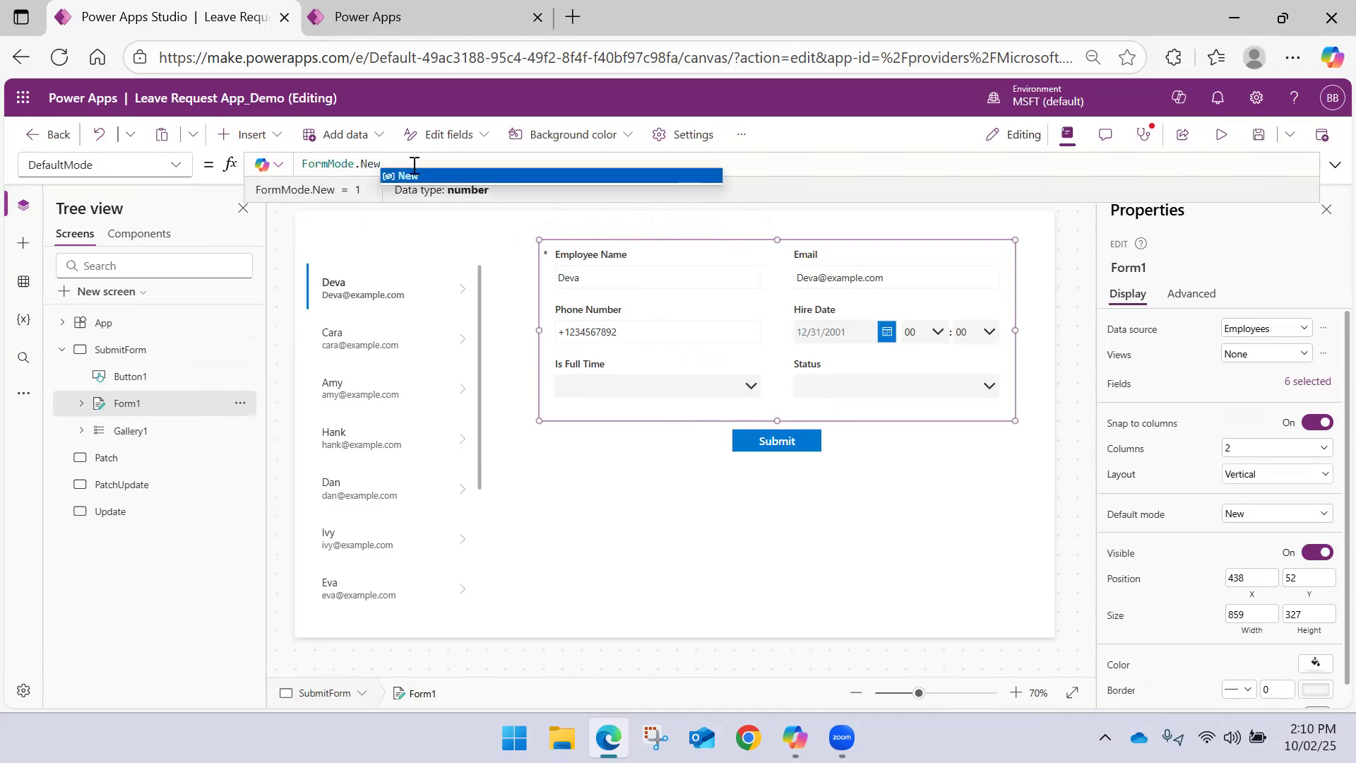
pyautogui.click(582, 509)
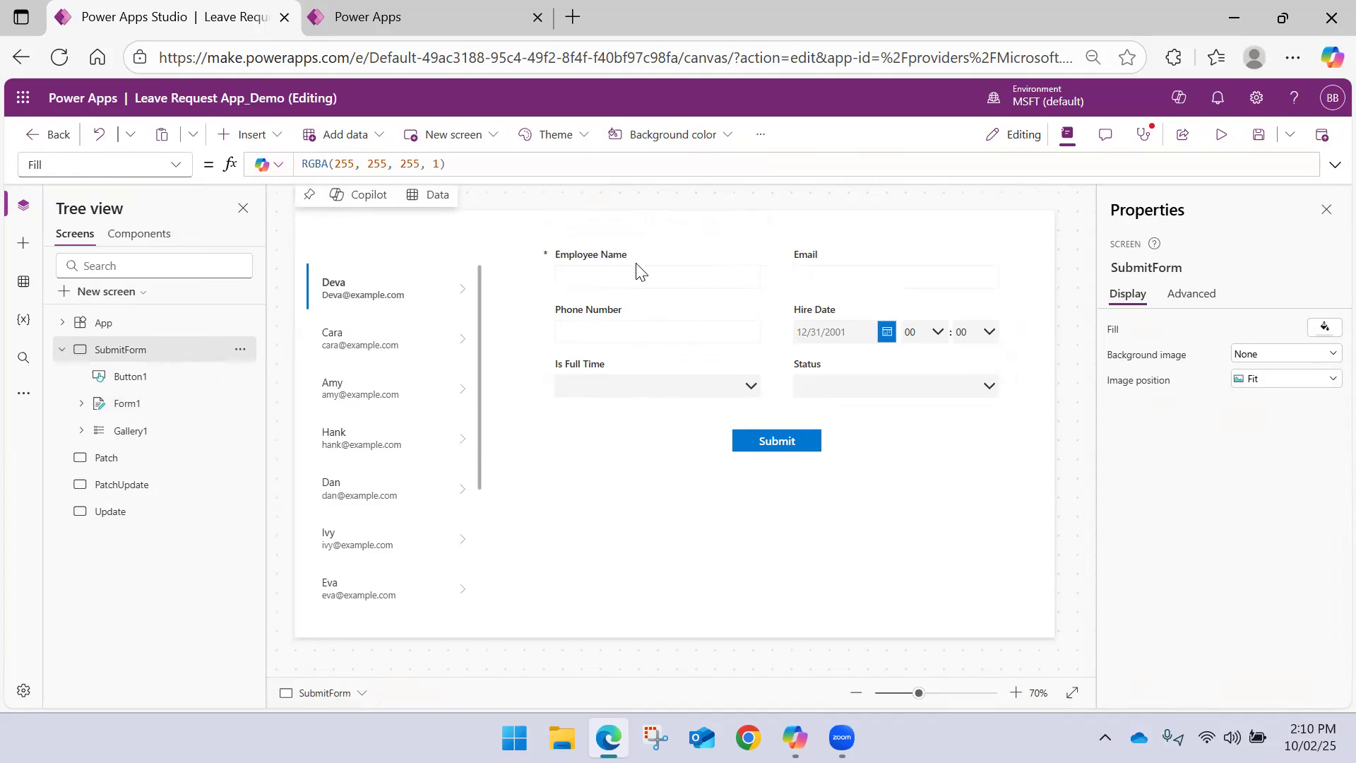
# Preview the app to check how the form looks in New mode, and close the preview
pyautogui.click(1221, 135)
pyautogui.click(781, 244)
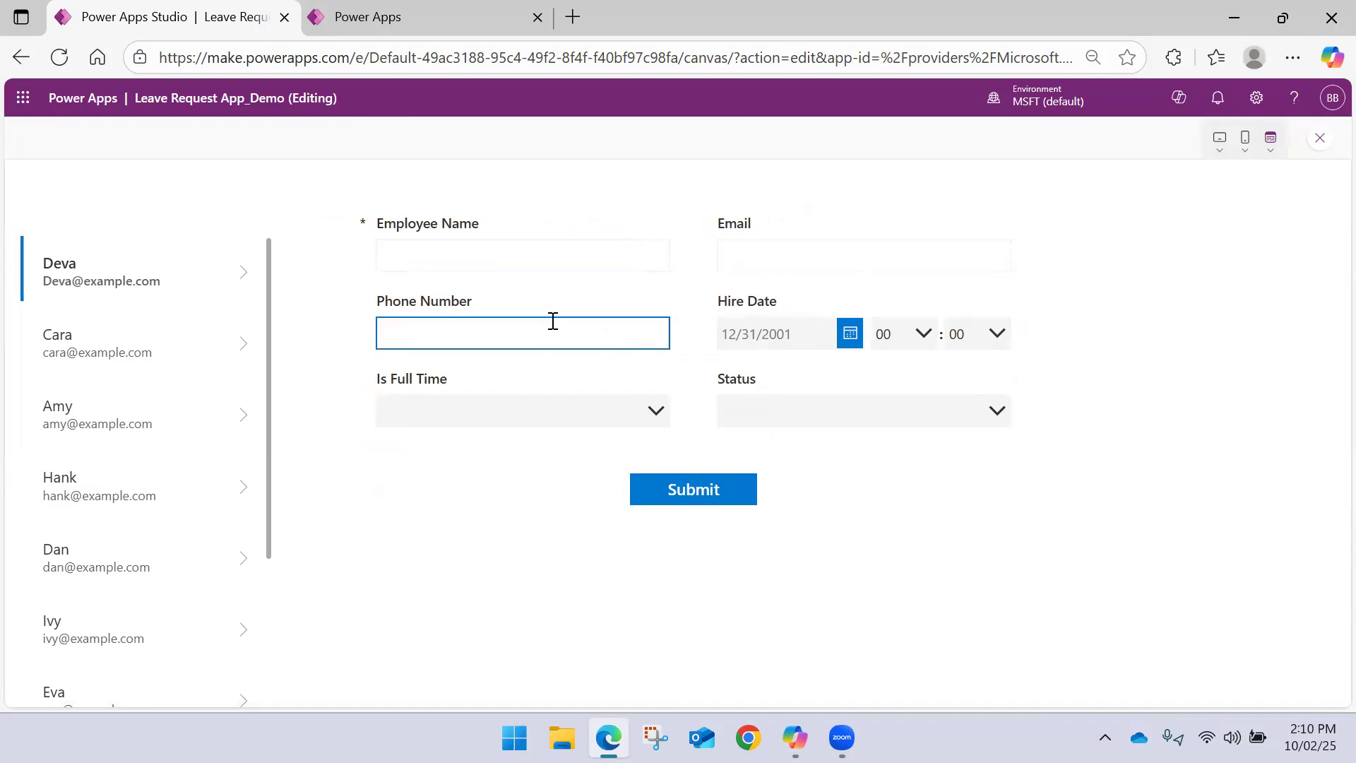
pyautogui.click(1319, 139)
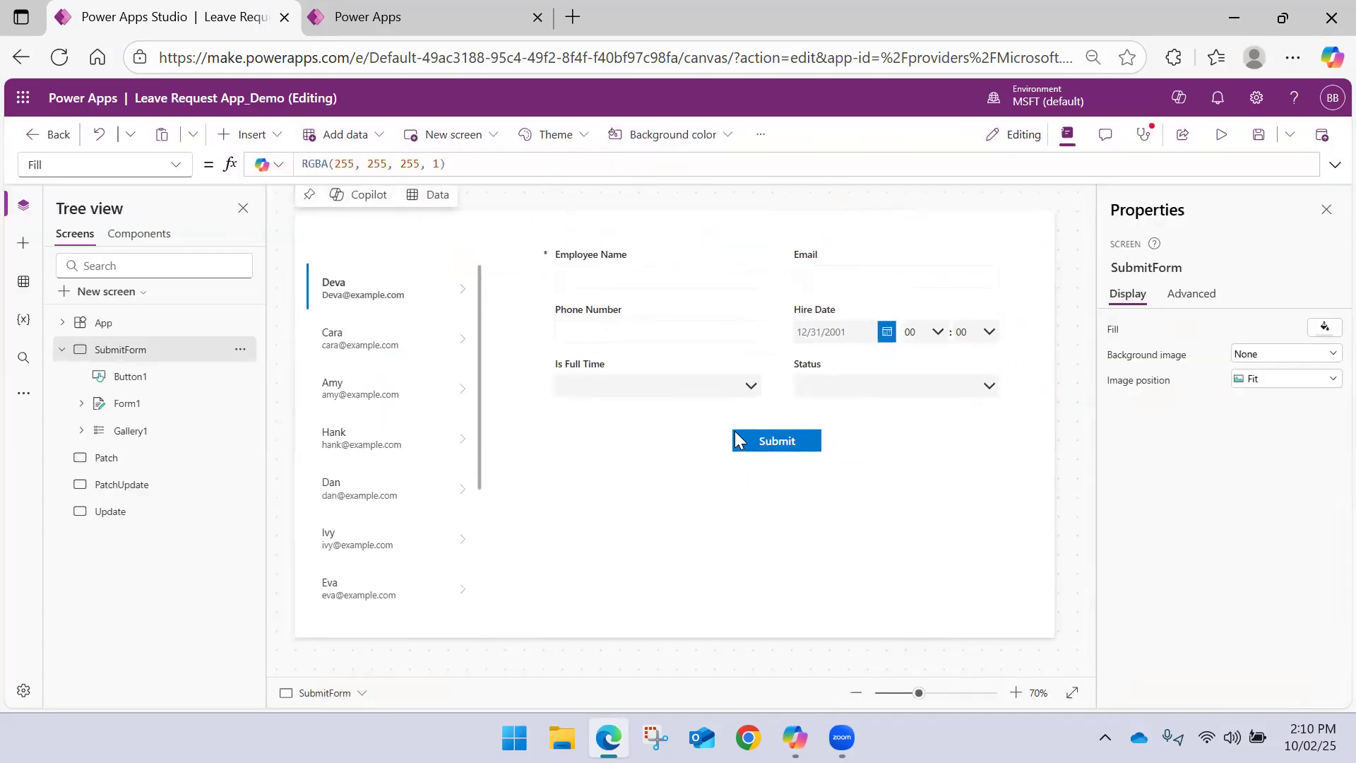
# Set Form1's DefaultMode property back to FormMode.Edit
pyautogui.click(644, 418)
pyautogui.doubleClick(378, 164)
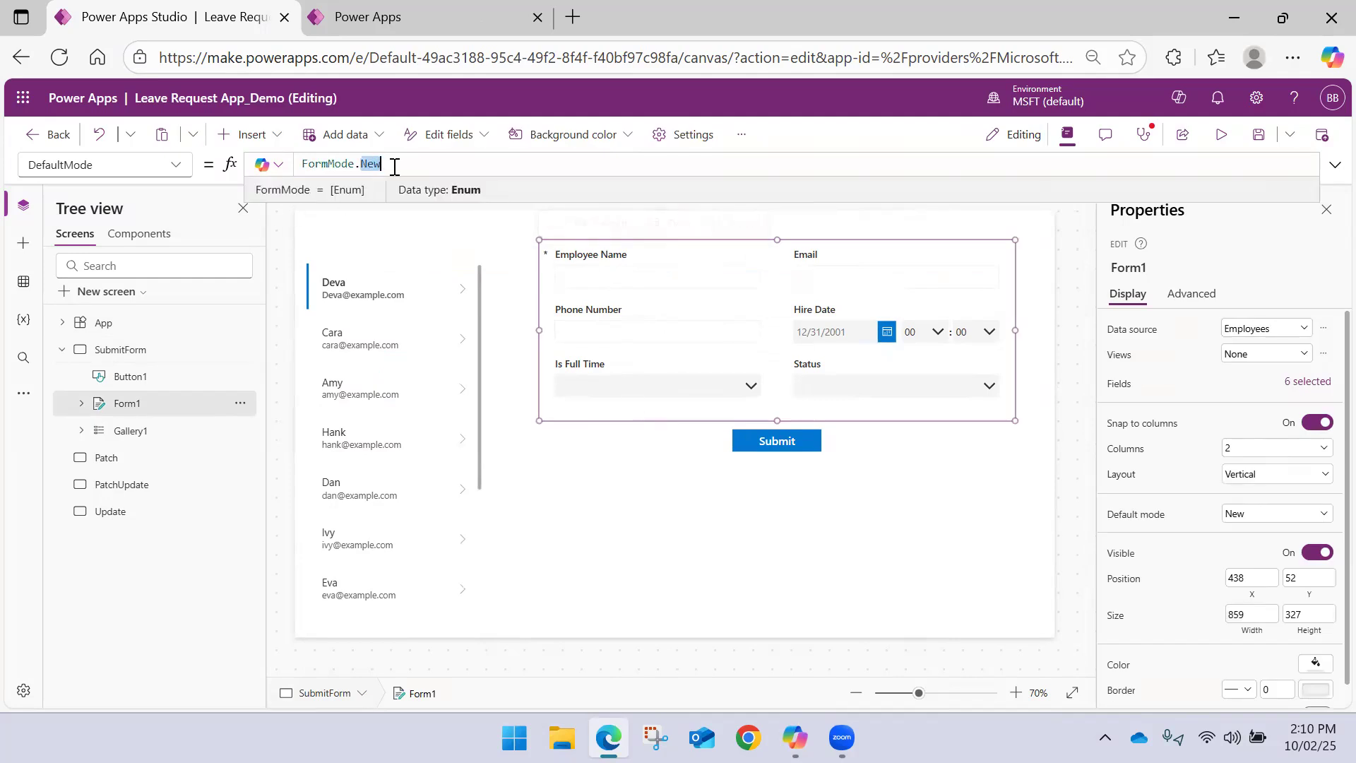
pyautogui.write('Edit')
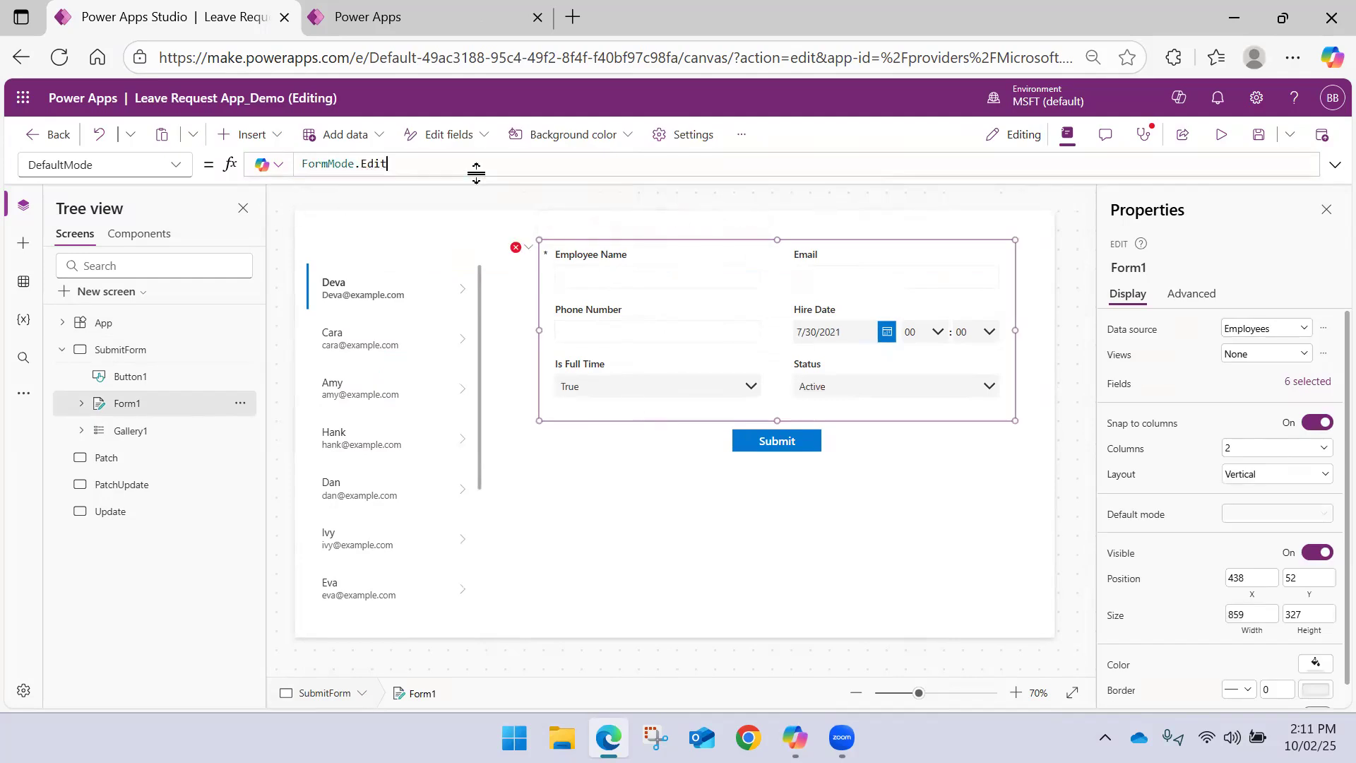
# Select several employee records in the gallery to check that the form loads each one's details
pyautogui.click(457, 348)
pyautogui.click(454, 394)
pyautogui.click(449, 445)
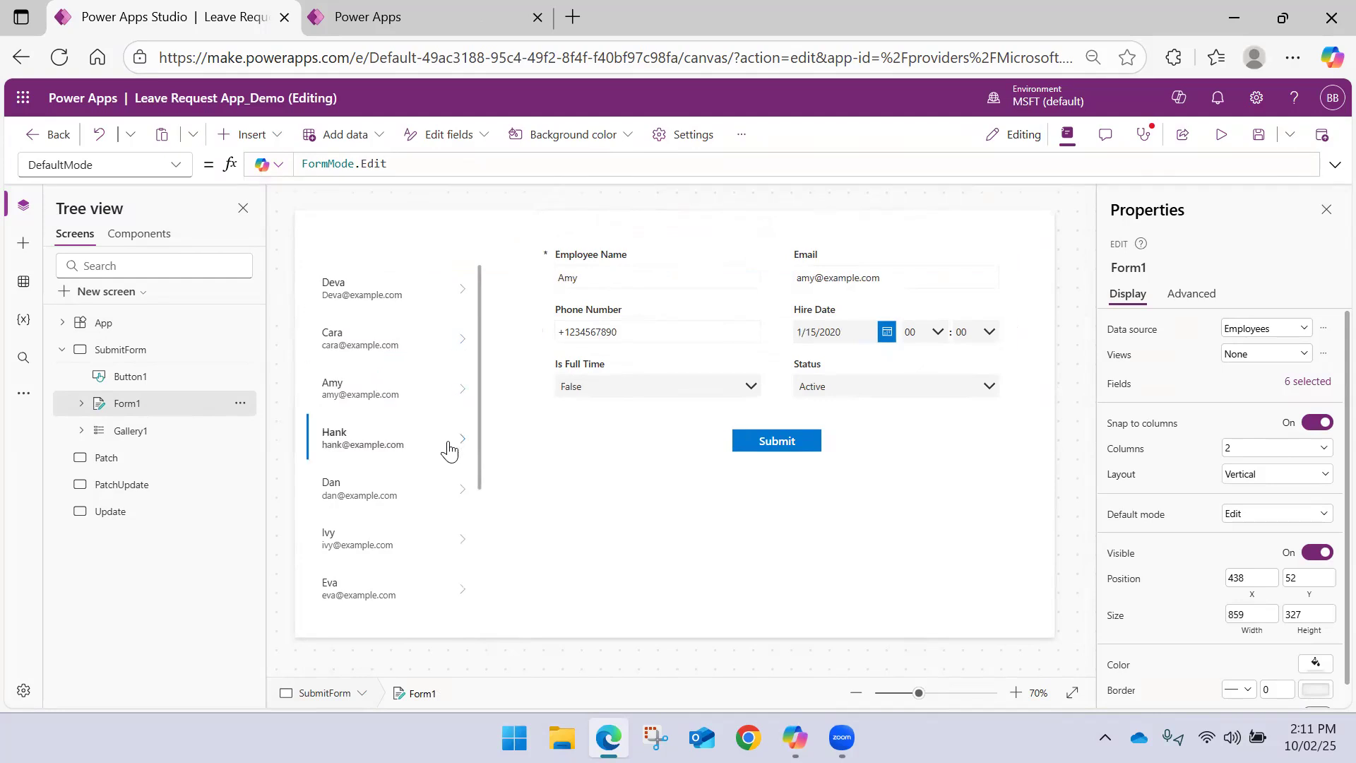
pyautogui.click(567, 457)
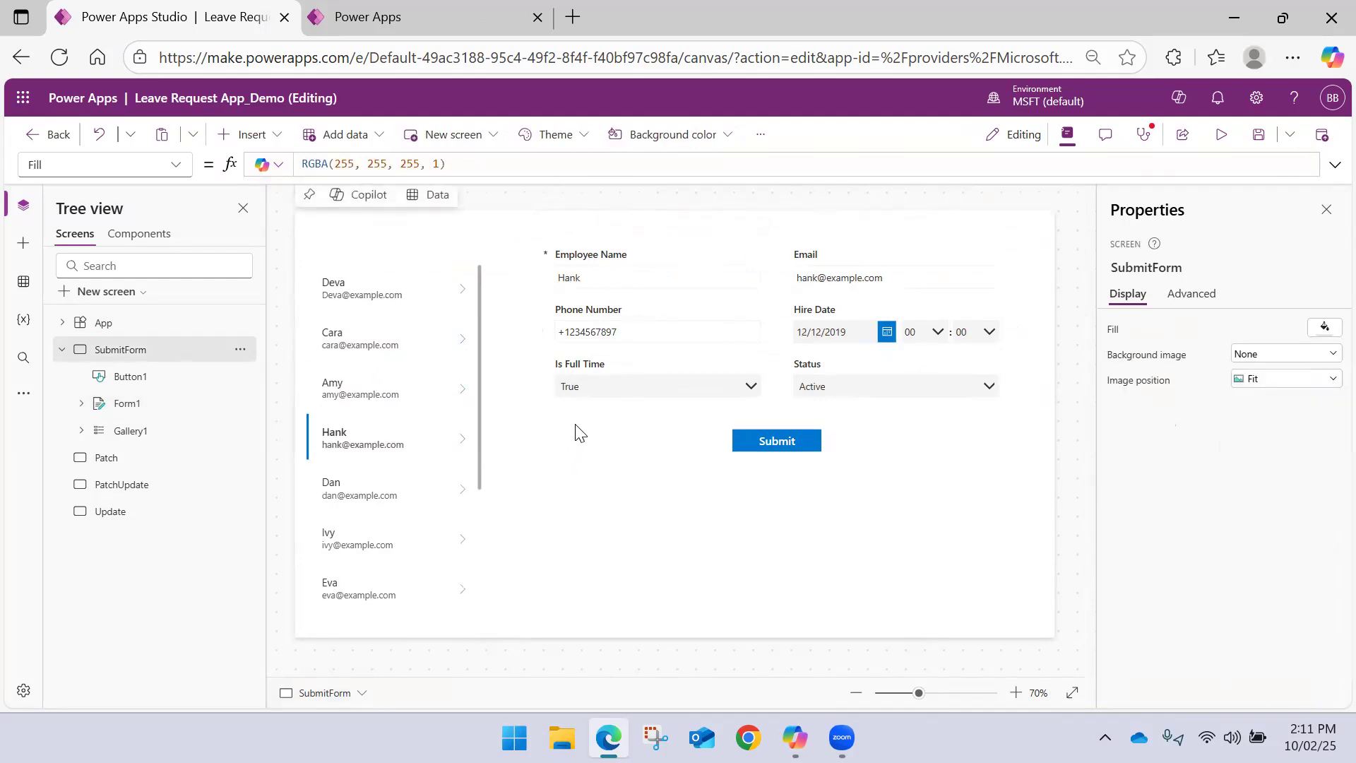
# Comment out the Gallery1.Selected formula in Form1's Item property with //
pyautogui.click(625, 416)
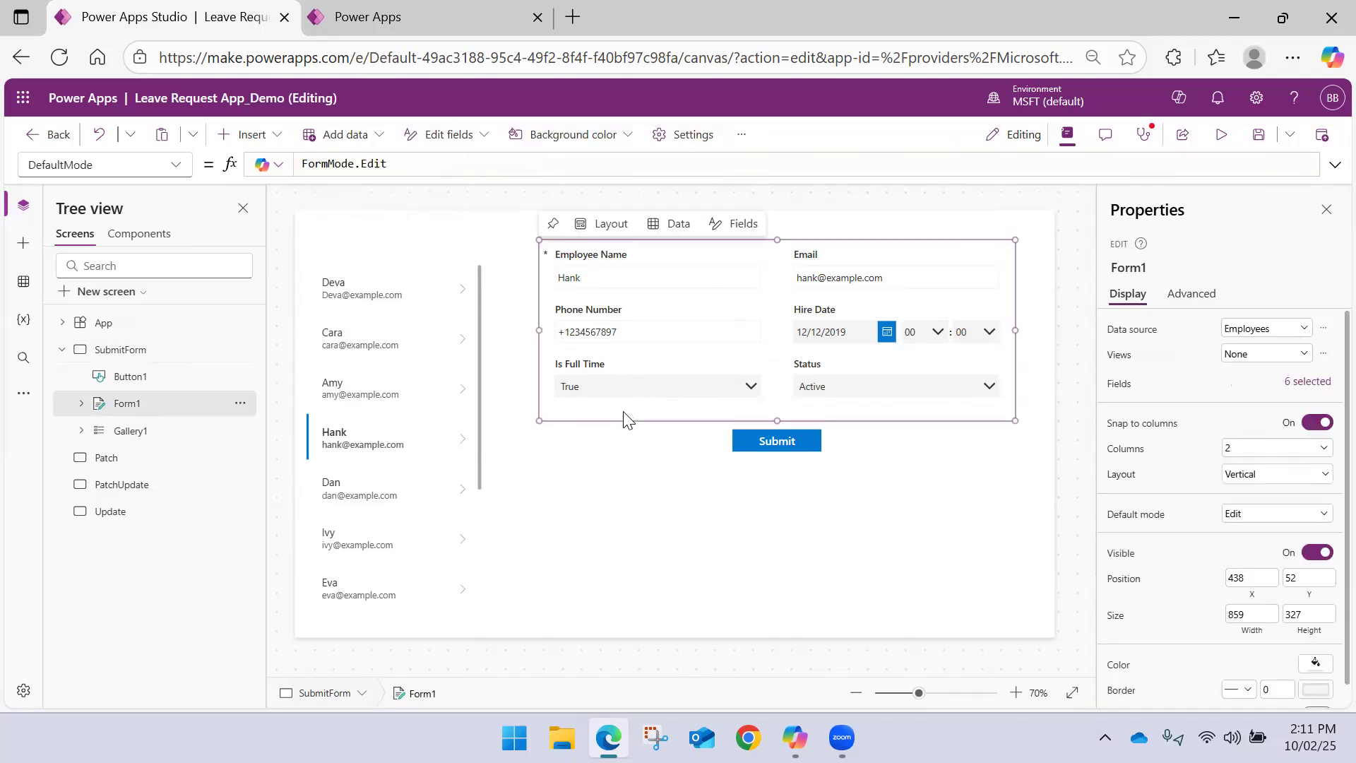
pyautogui.click(176, 166)
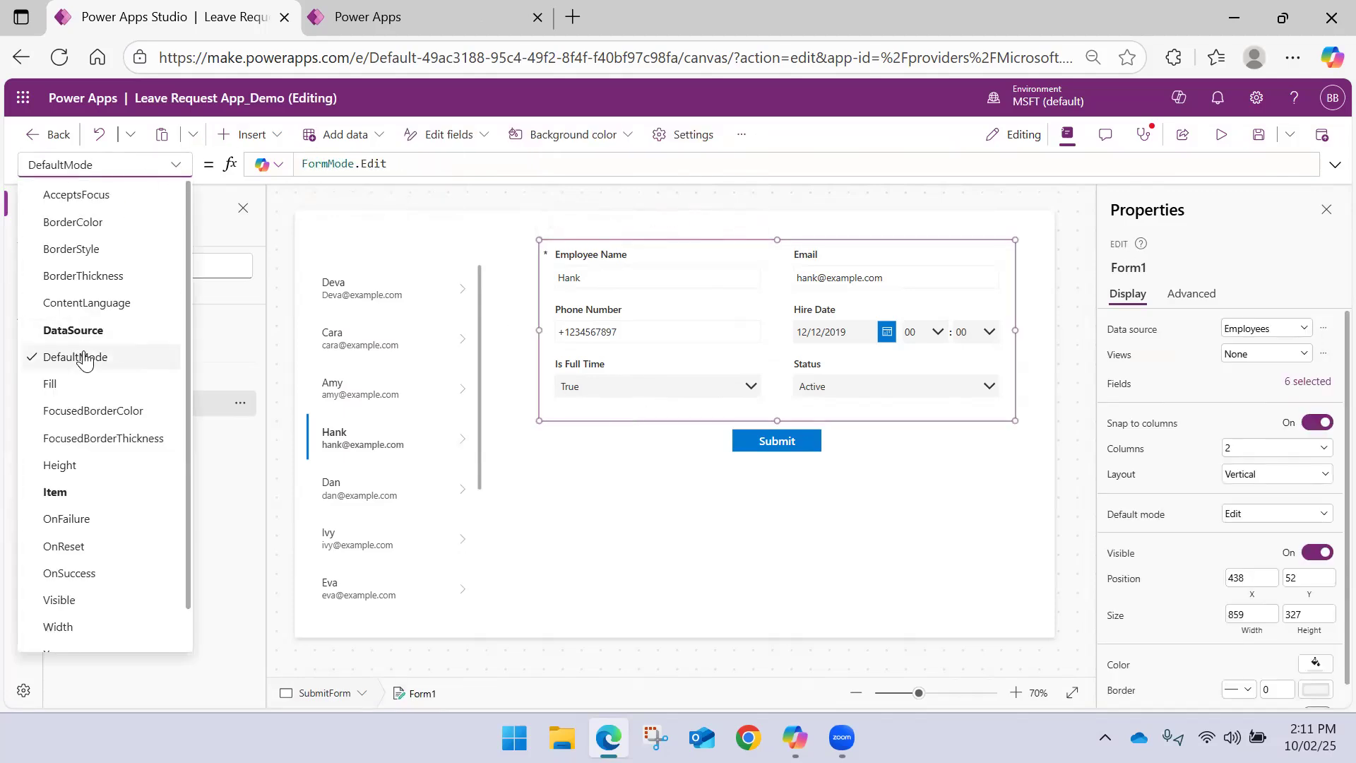
pyautogui.click(64, 491)
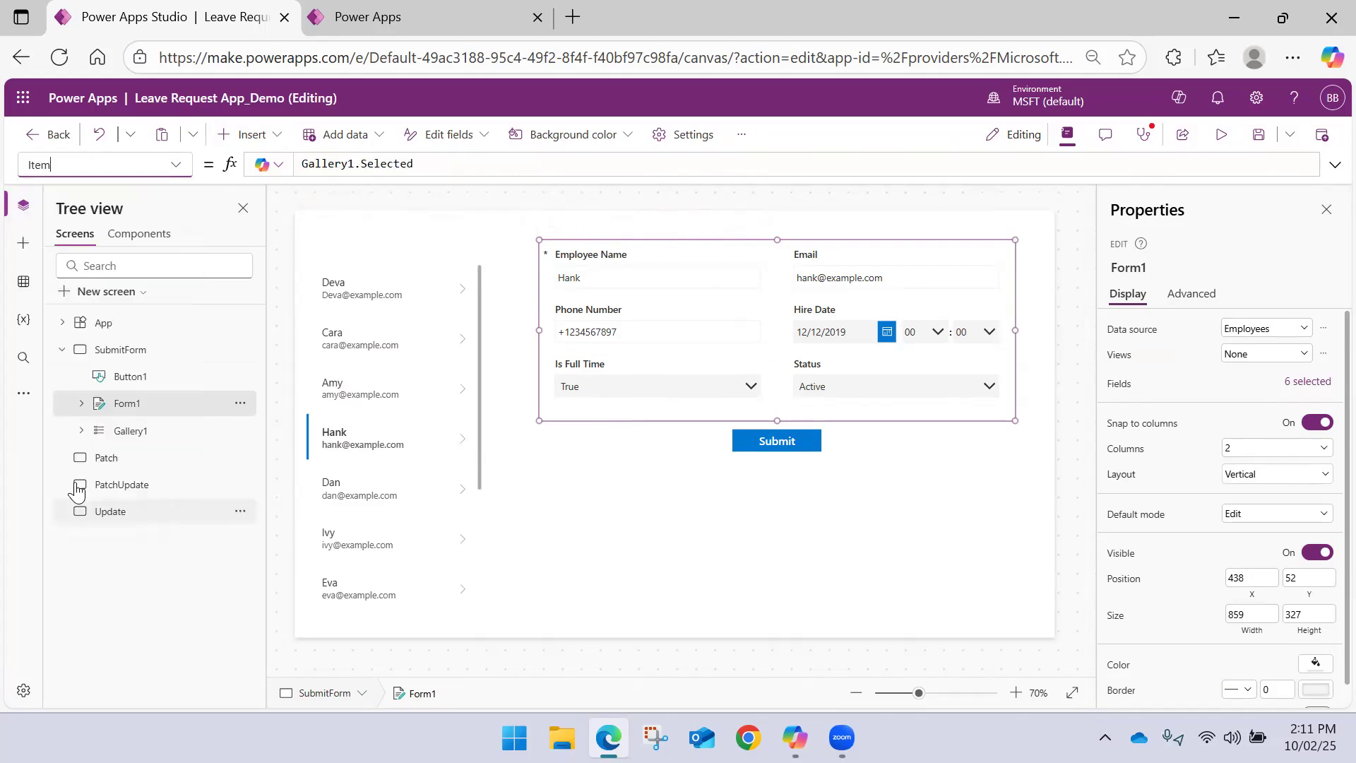
pyautogui.doubleClick(307, 164)
pyautogui.click(307, 164)
pyautogui.write('//')
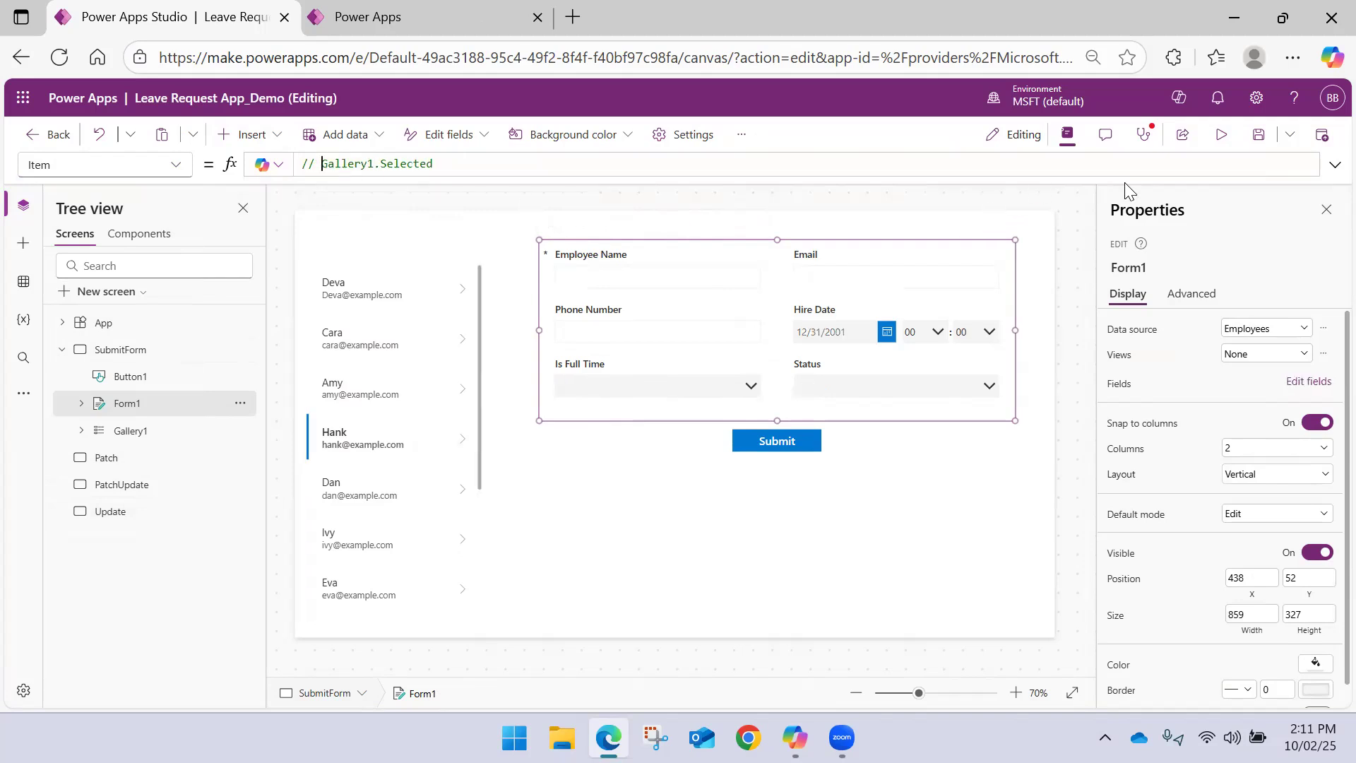
# Save the app and preview the SubmitForm screen to check the form without an Item formula
pyautogui.click(1258, 136)
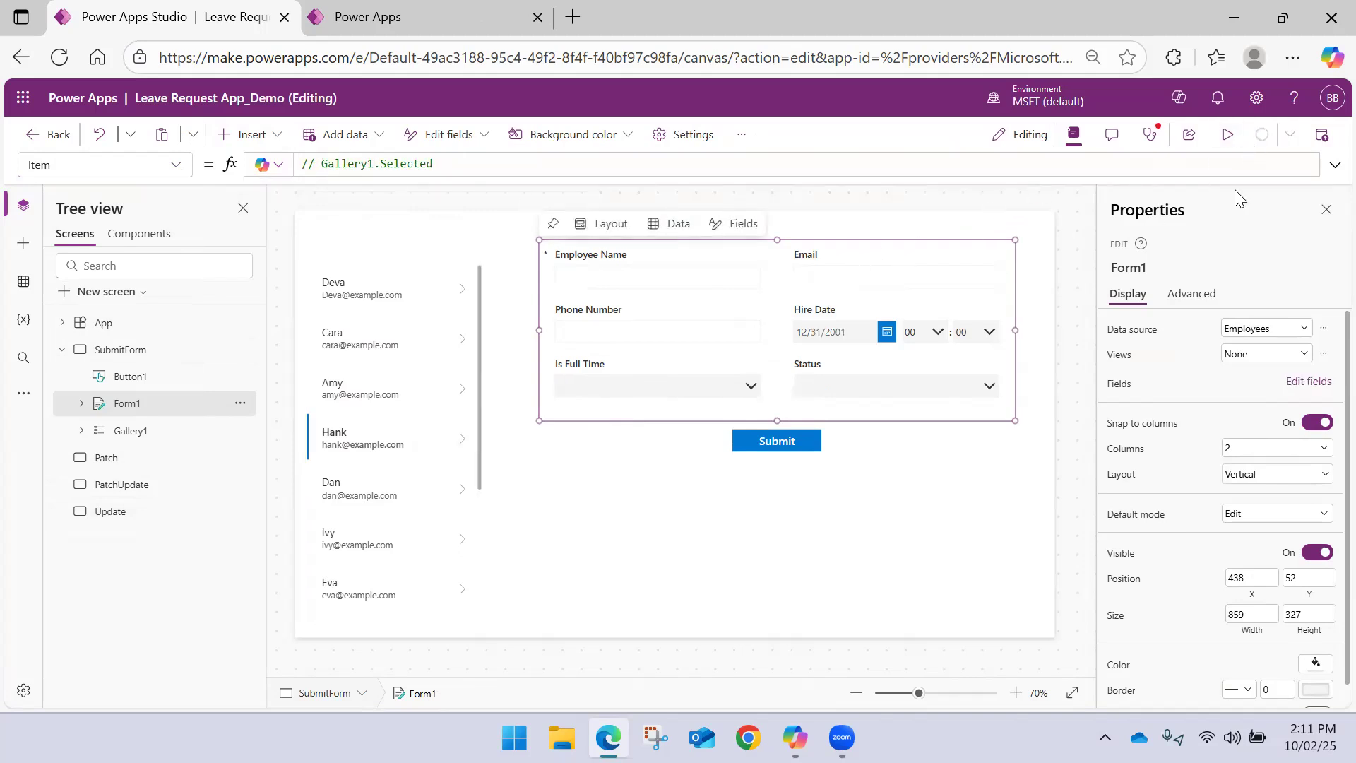
pyautogui.click(1227, 135)
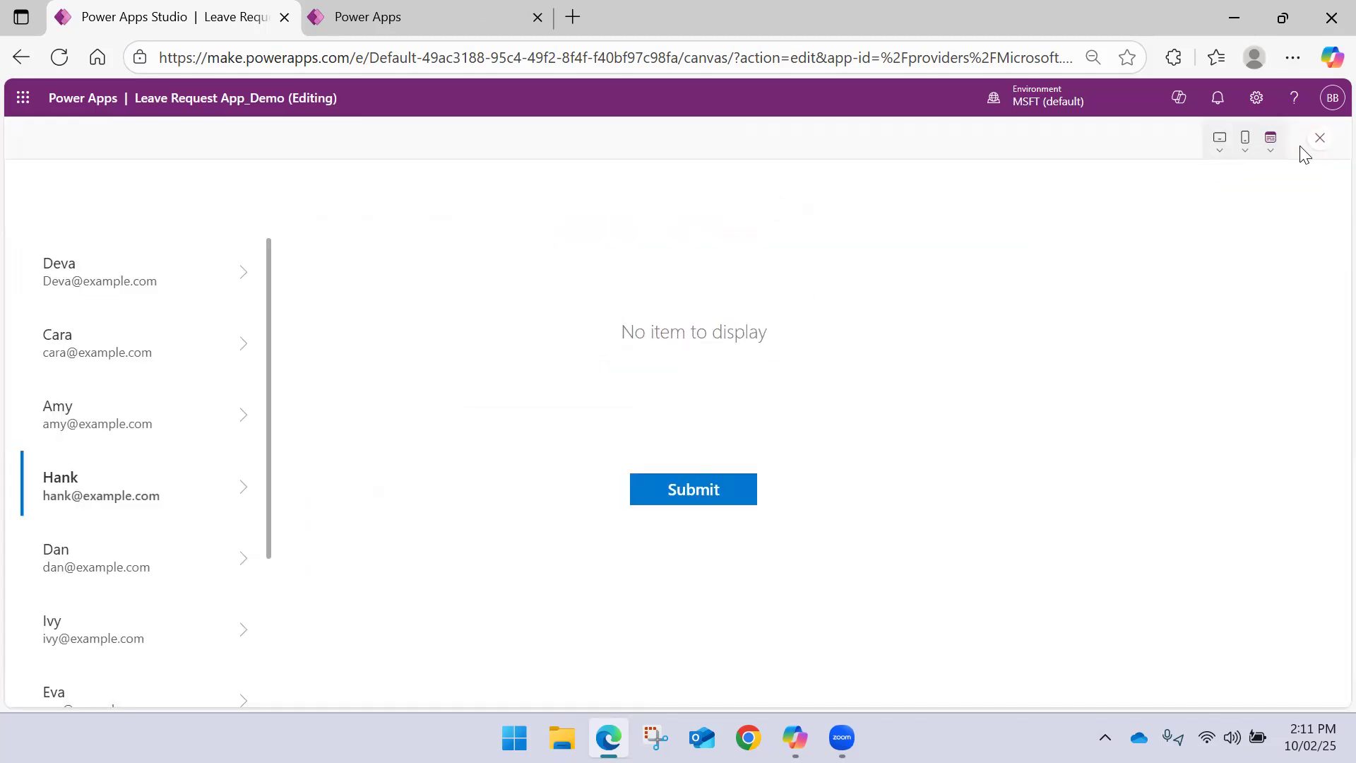
pyautogui.click(1319, 139)
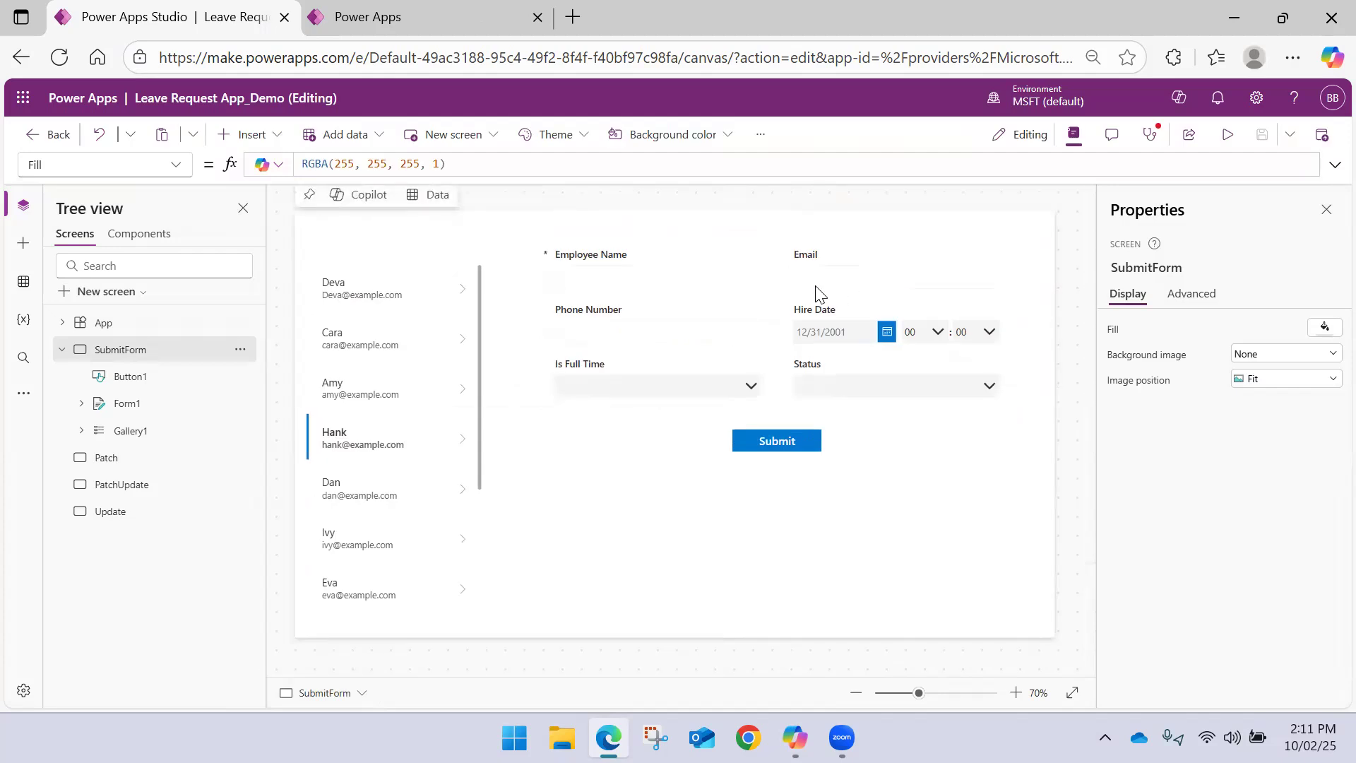
# Remove the comment marker from Form1's Item formula, restoring Gallery1.Selected
pyautogui.click(591, 420)
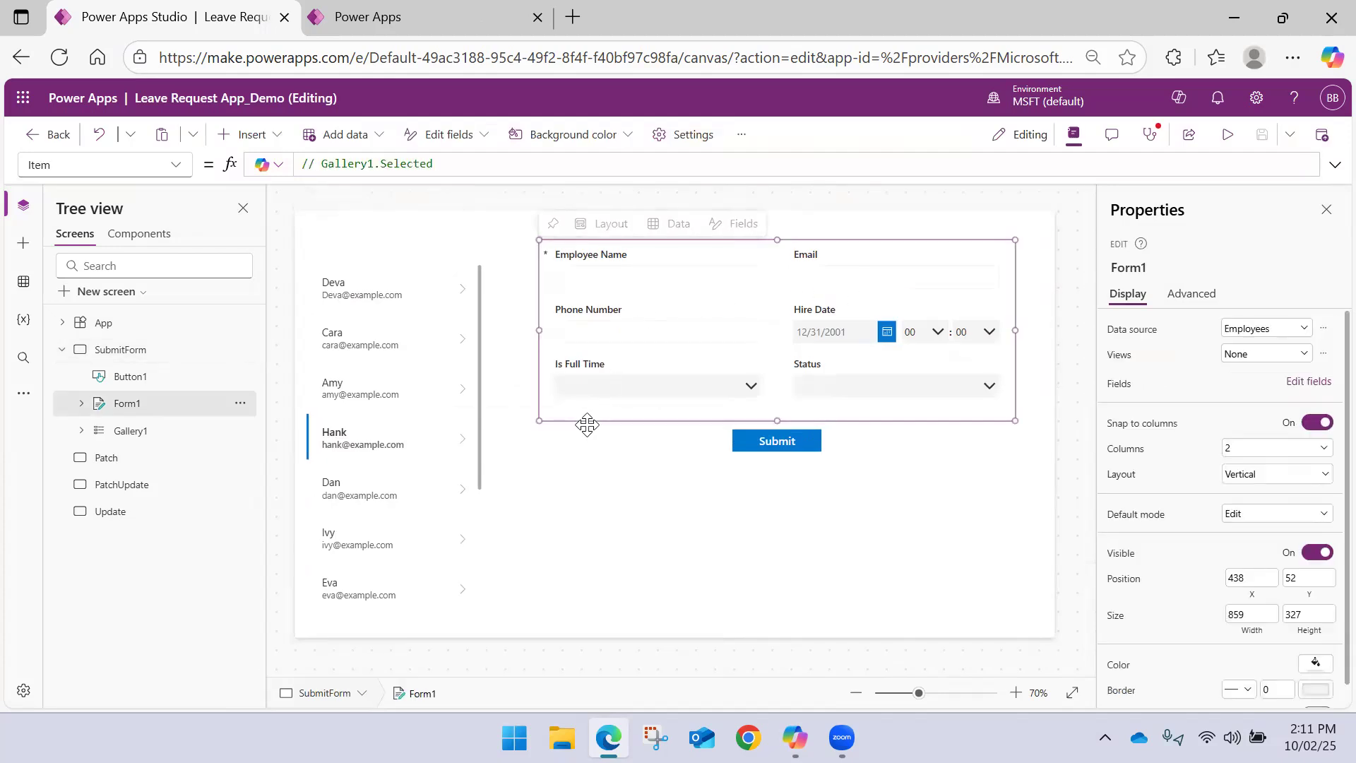
pyautogui.moveTo(322, 163); pyautogui.dragTo(269, 160)
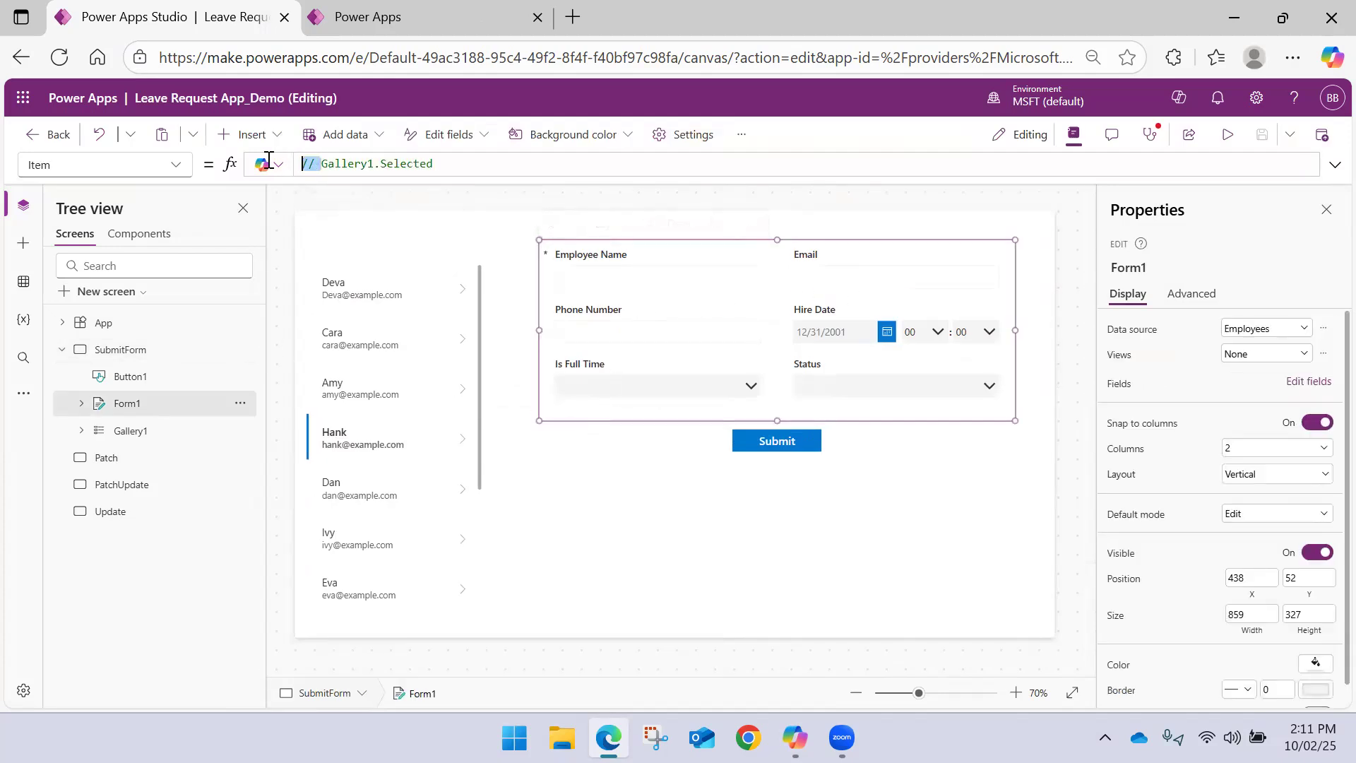
pyautogui.press('BackSpace')
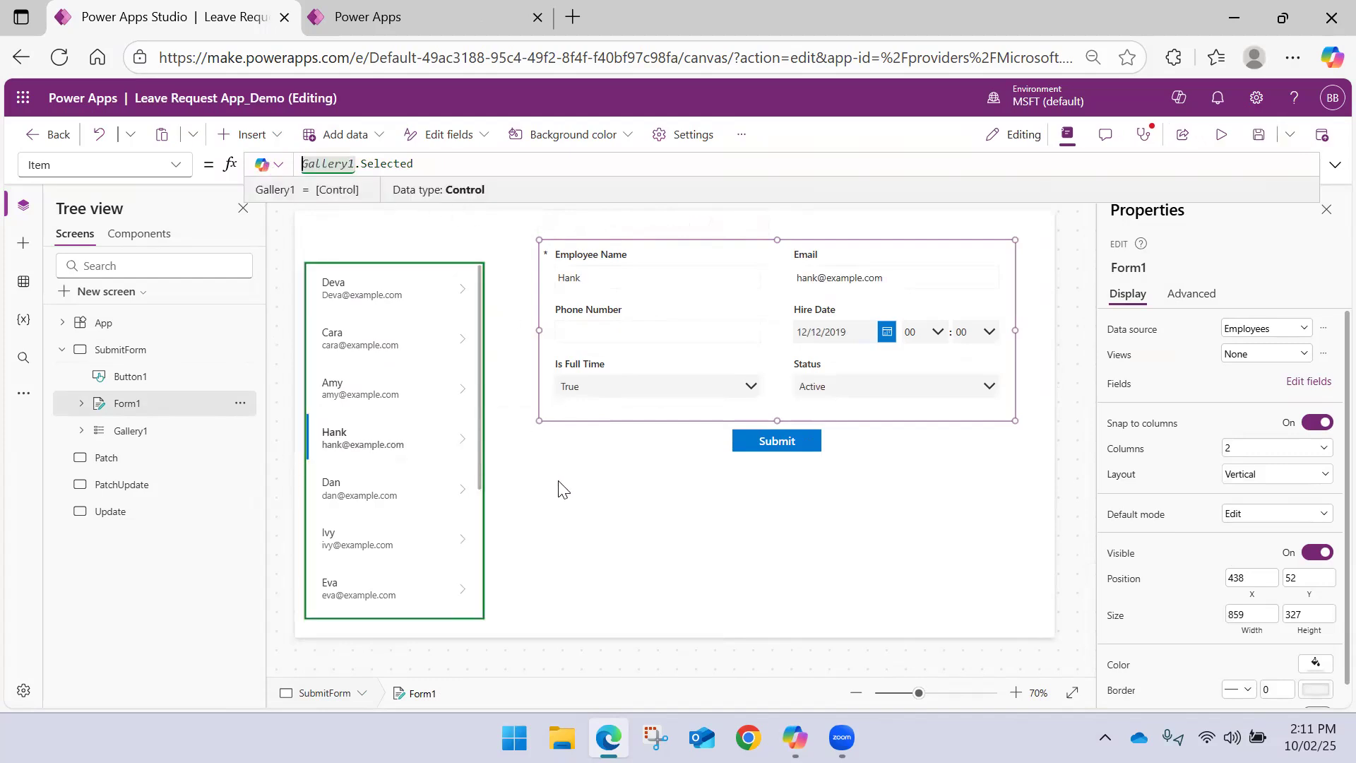
pyautogui.click(563, 488)
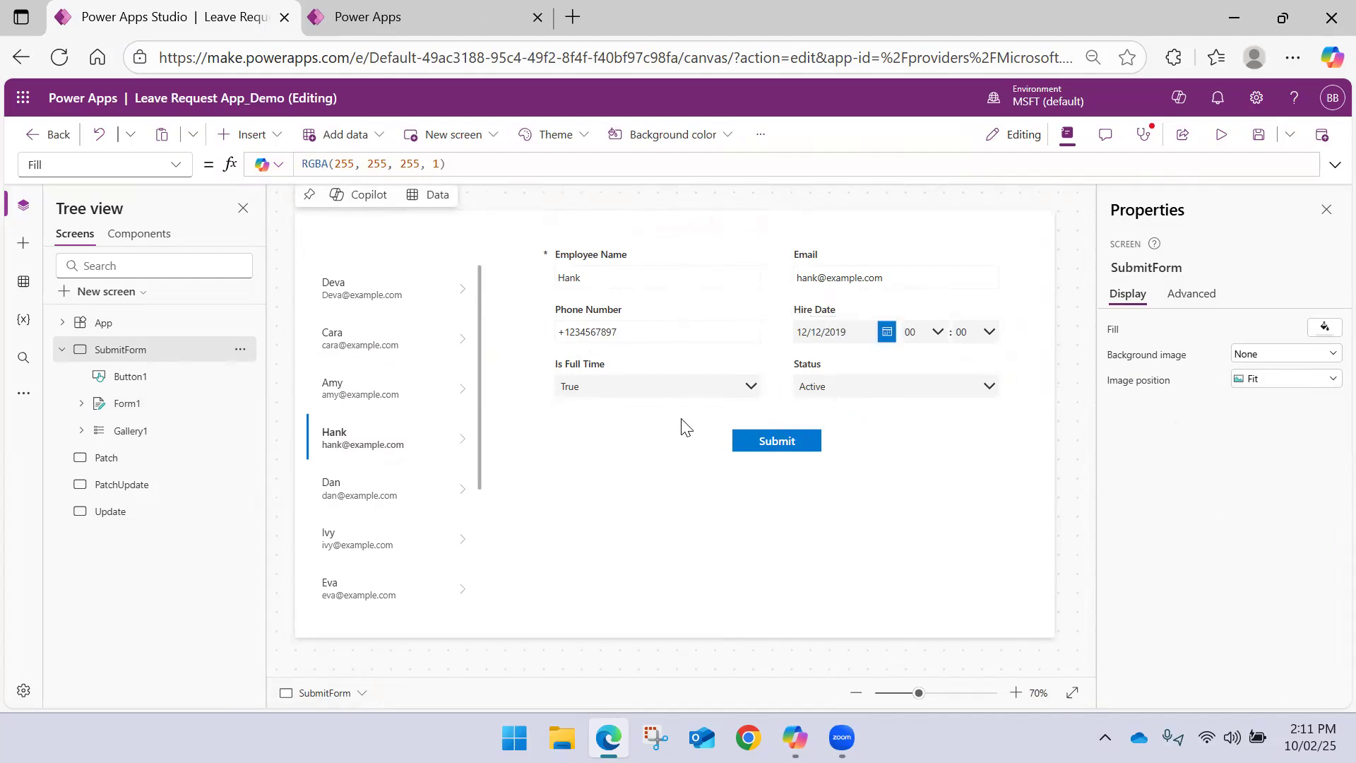
# Review Form1's Item and DefaultMode formulas and collapse the SubmitForm screen in the tree view
pyautogui.click(789, 405)
pyautogui.click(776, 416)
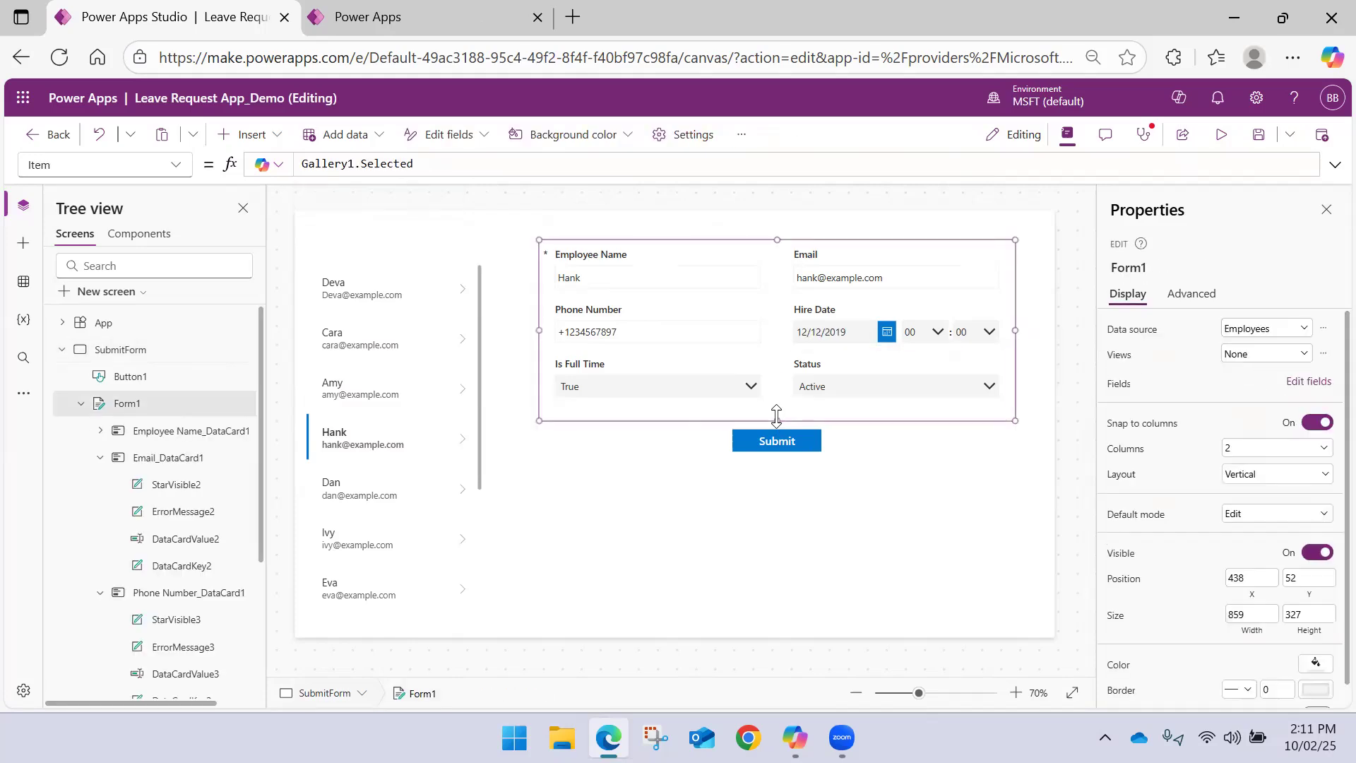
pyautogui.click(176, 165)
pyautogui.click(95, 353)
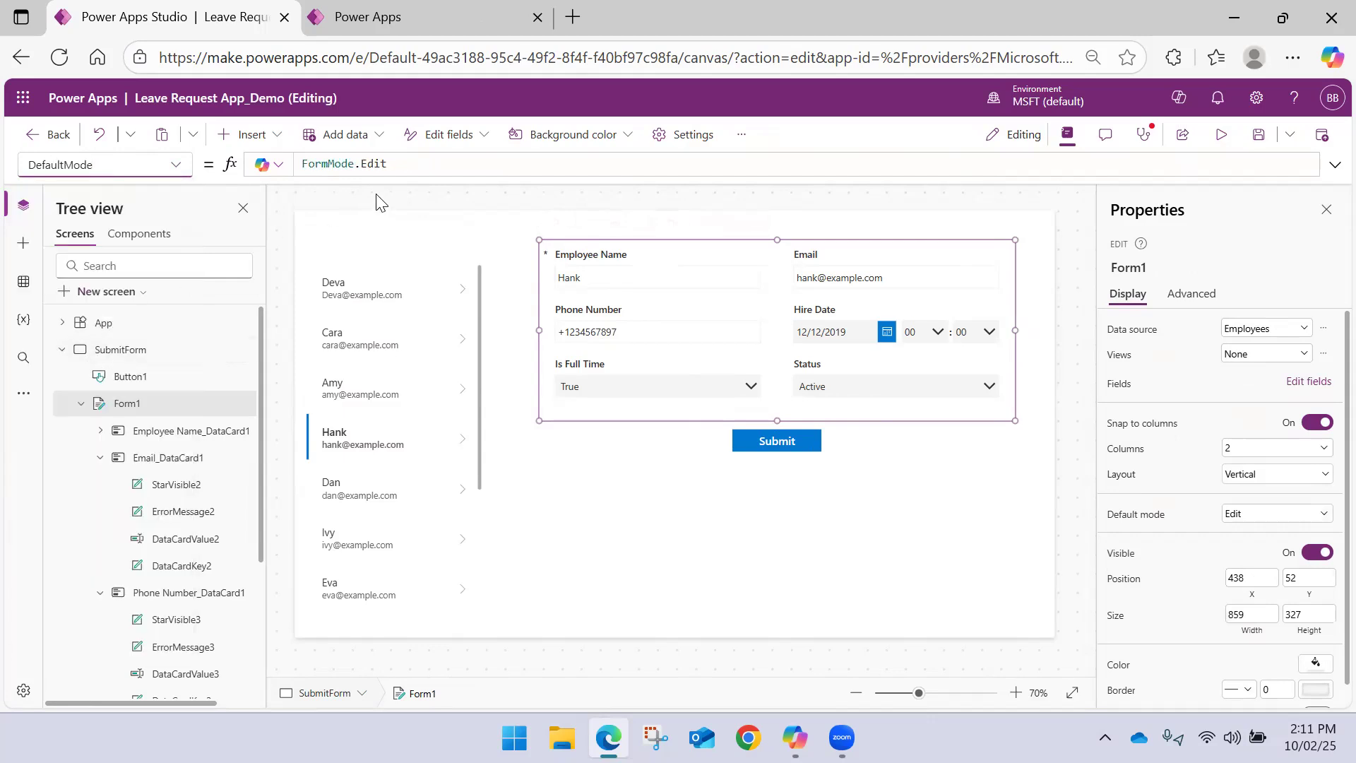
pyautogui.click(63, 350)
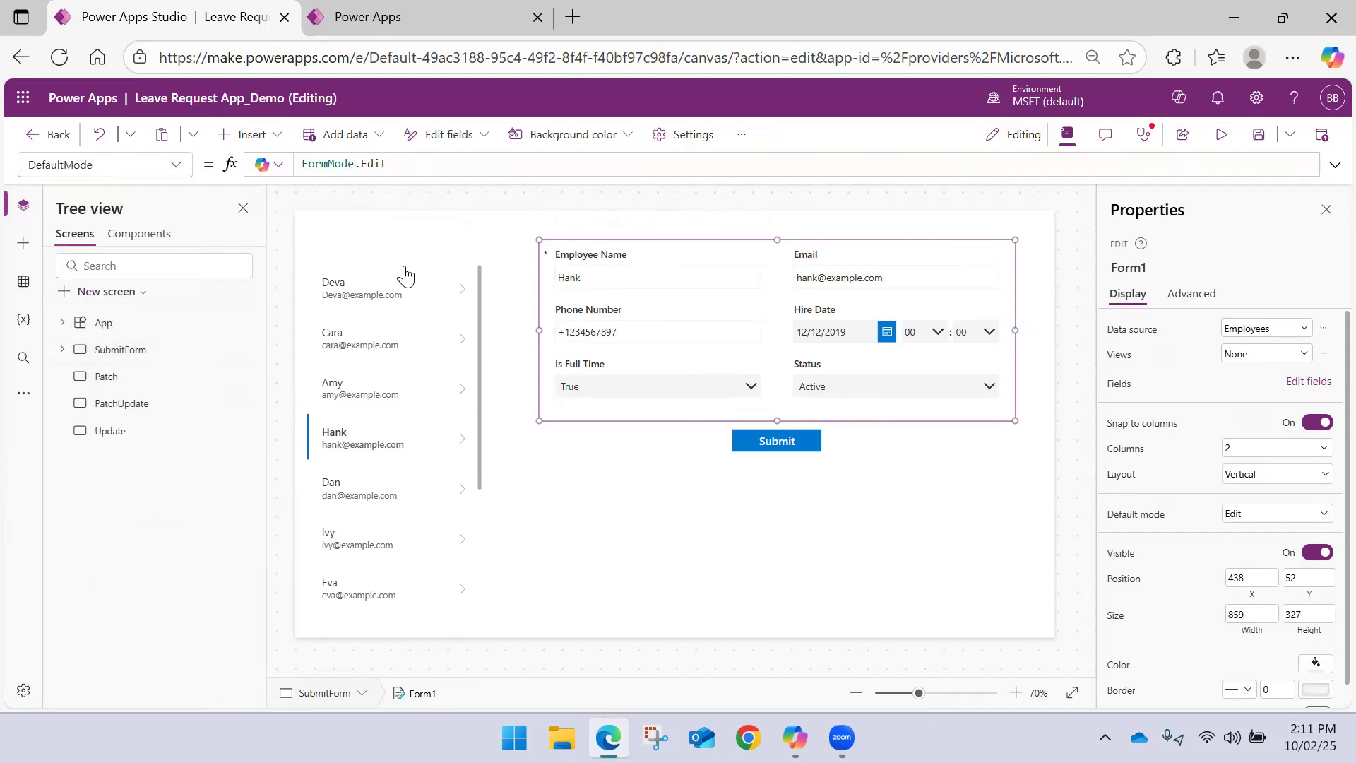
# Insert an Add icon on the SubmitForm screen above the gallery, at X 8, Y 8
pyautogui.click(428, 225)
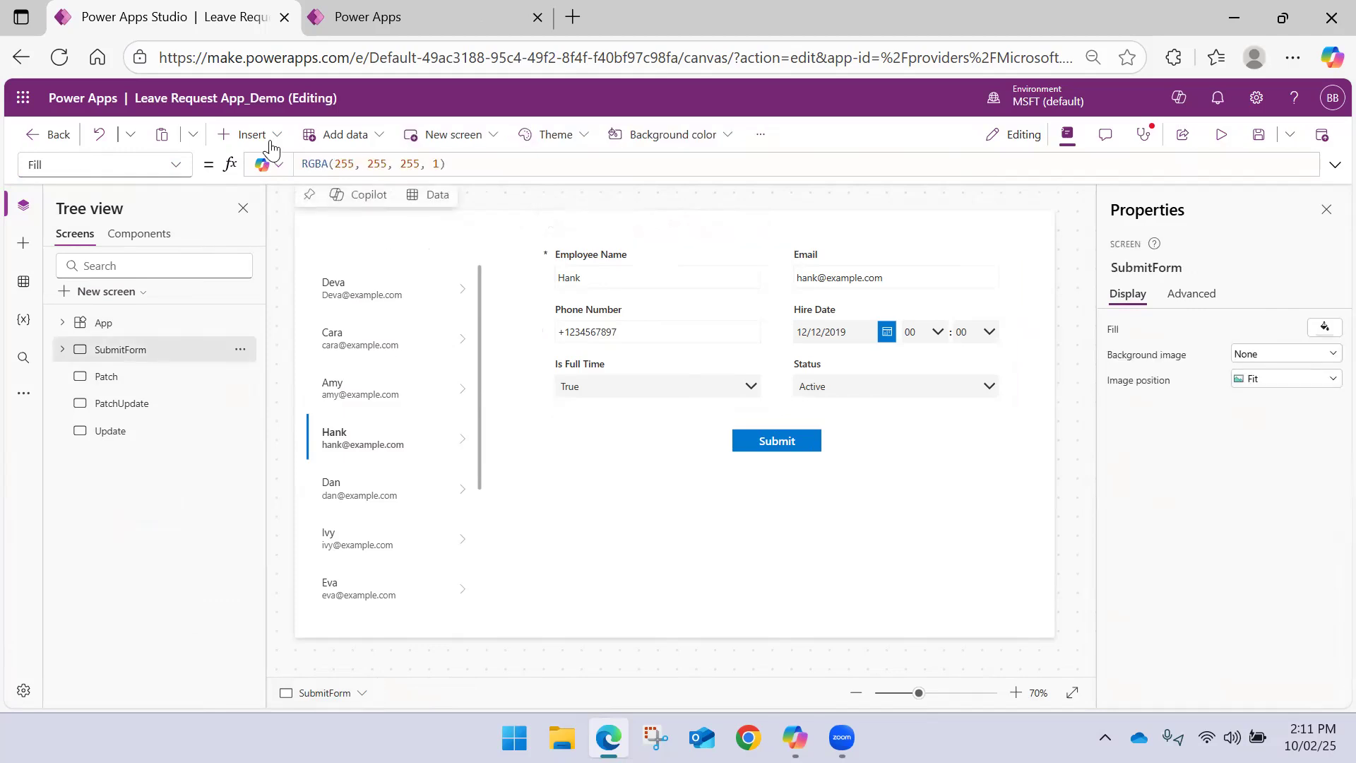
pyautogui.click(255, 135)
pyautogui.write('add')
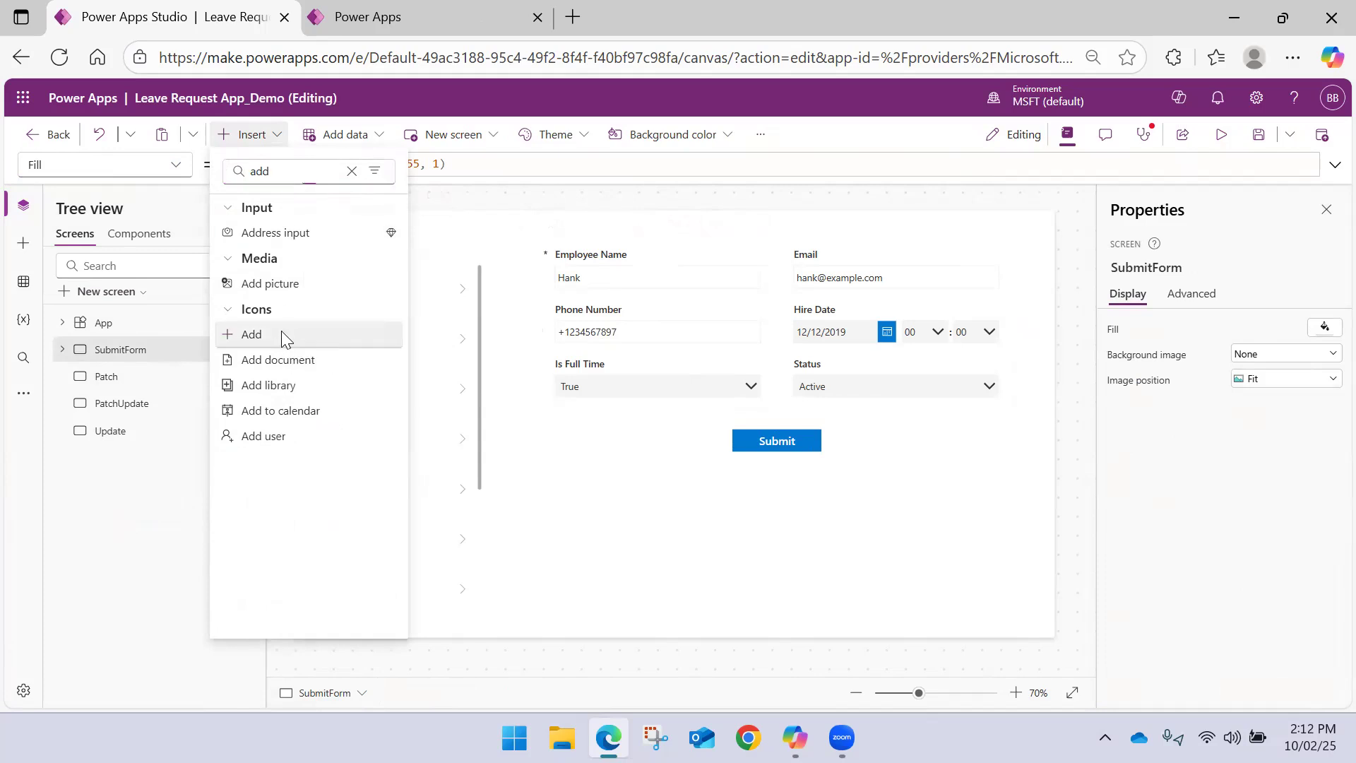
pyautogui.click(281, 334)
pyautogui.moveTo(313, 234); pyautogui.dragTo(318, 238)
pyautogui.click(277, 140)
pyautogui.click(341, 136)
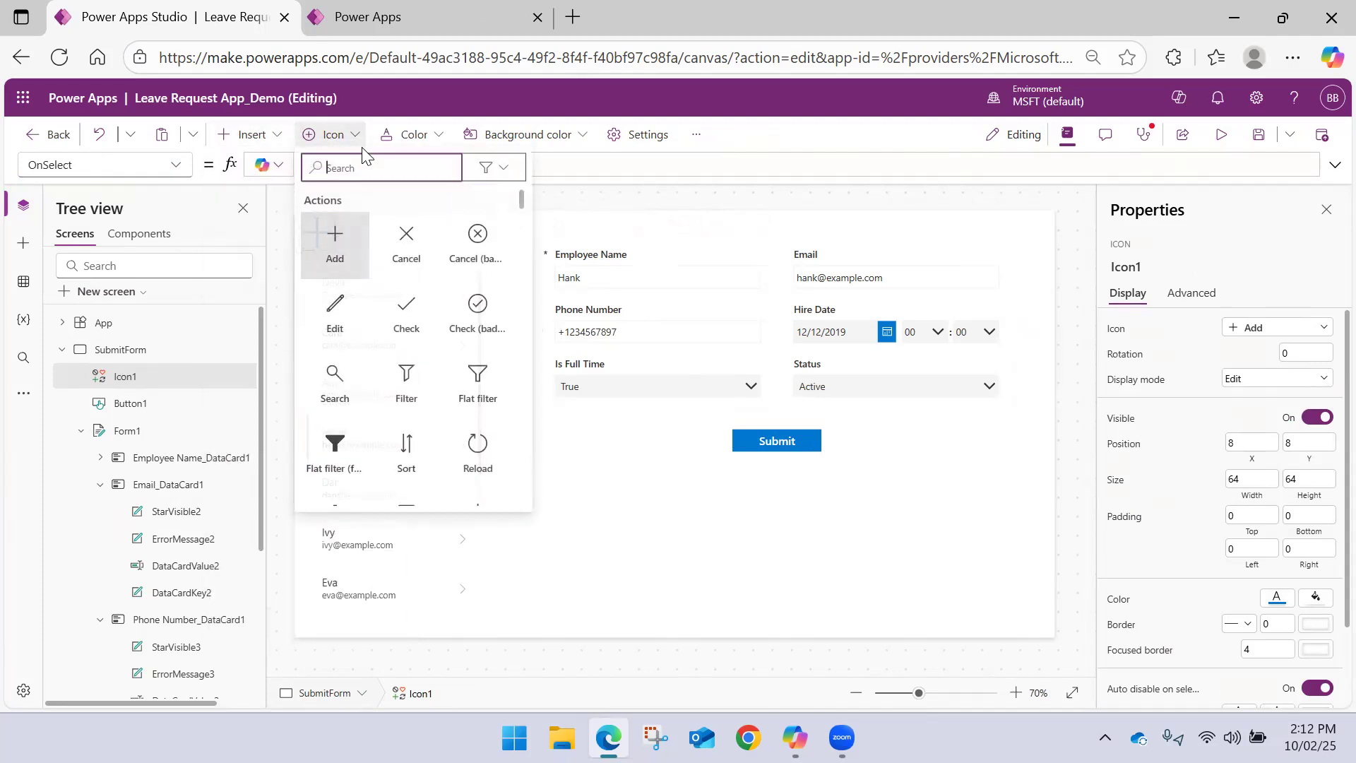
pyautogui.click(341, 311)
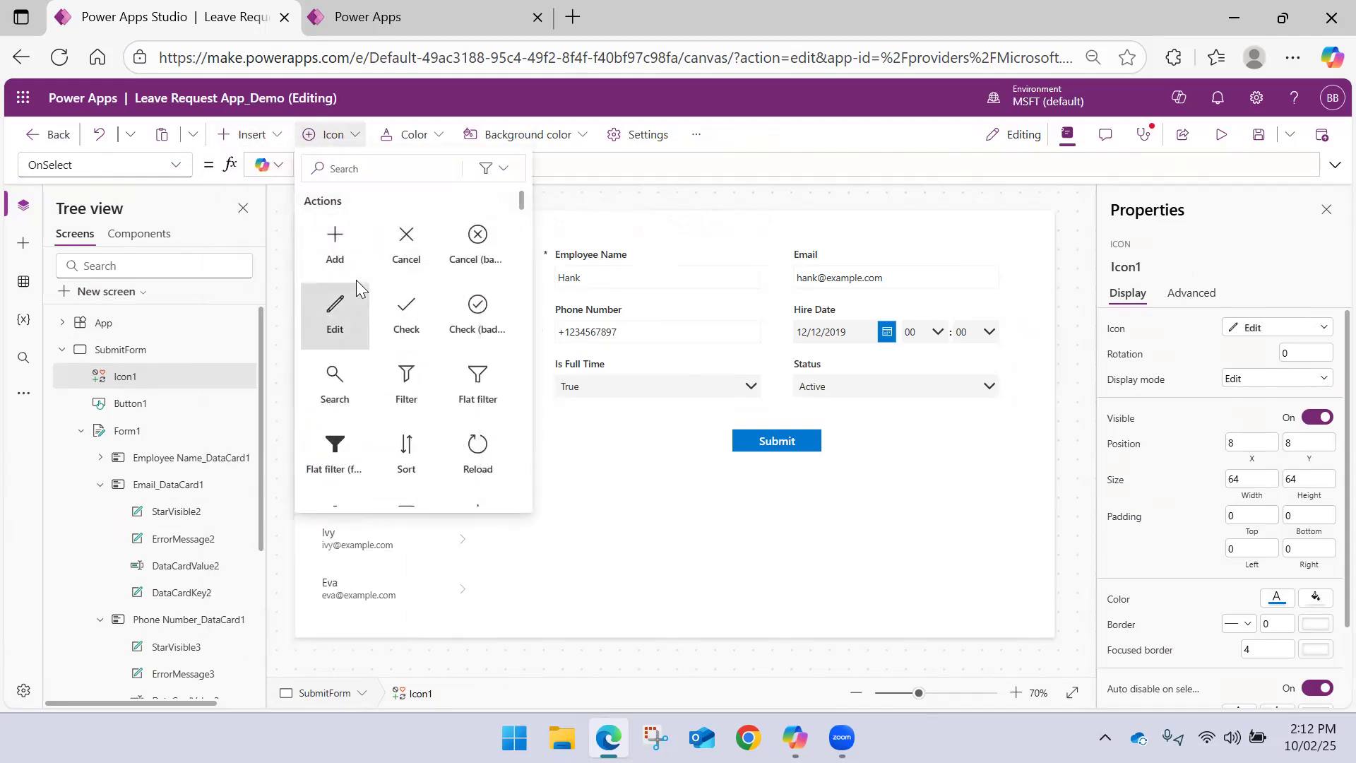
pyautogui.click(596, 212)
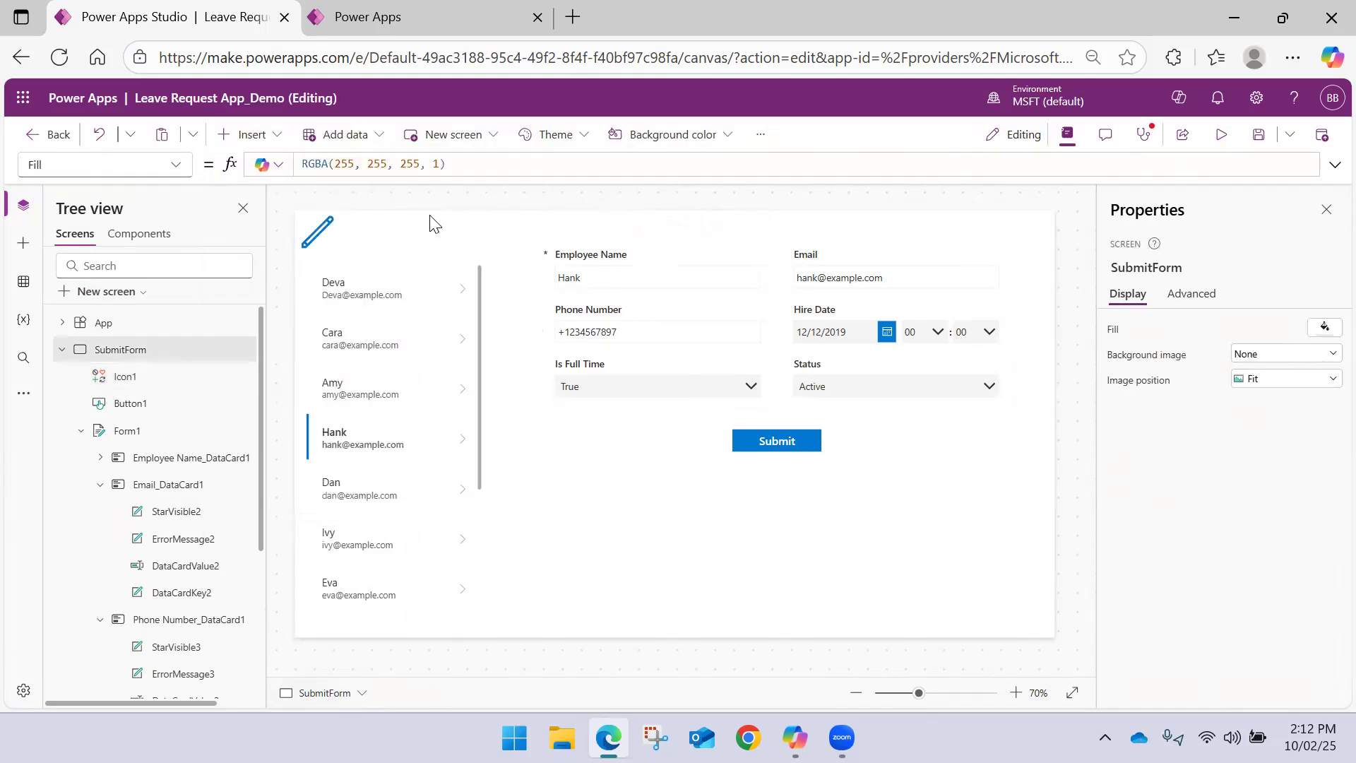
pyautogui.click(318, 233)
pyautogui.click(342, 137)
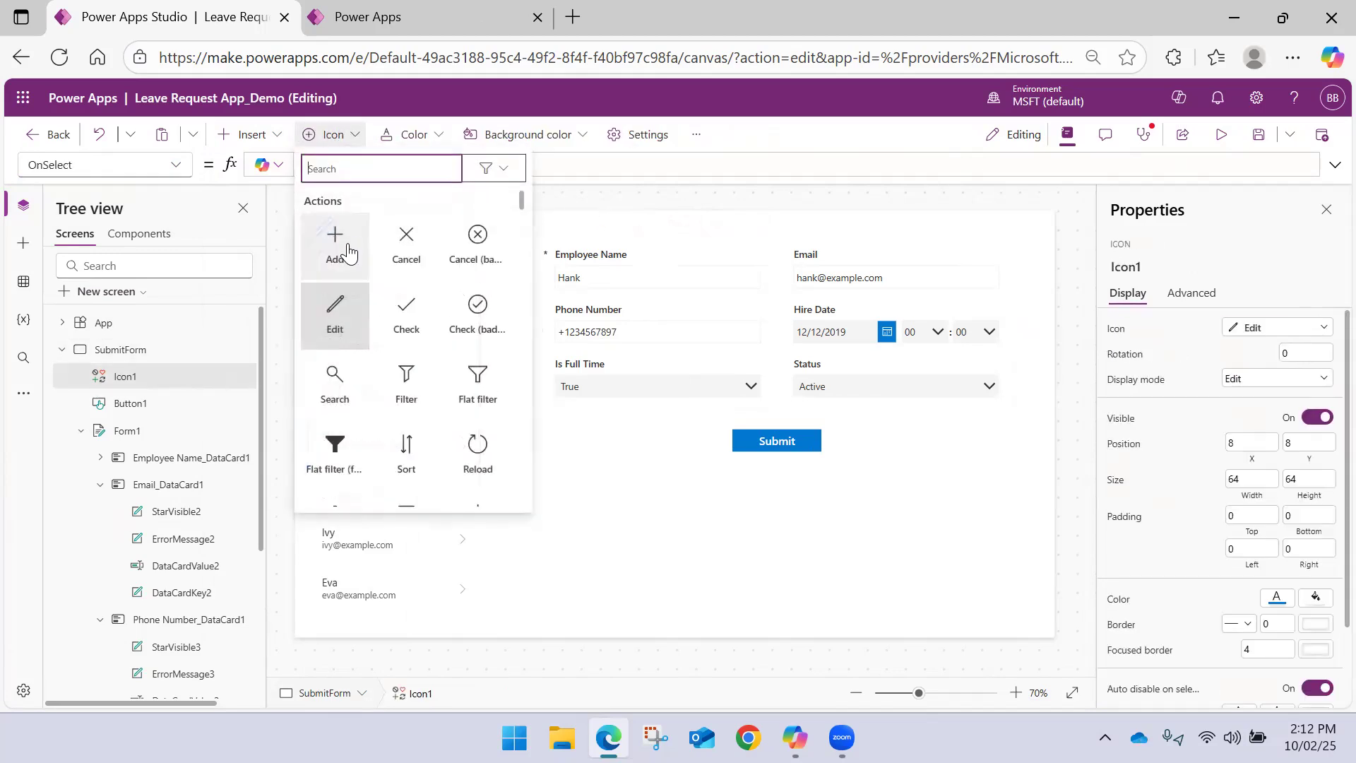
pyautogui.click(339, 247)
# Insert an Edit icon and place it to the right of the Add icon at about X 132, Y 8
pyautogui.click(251, 134)
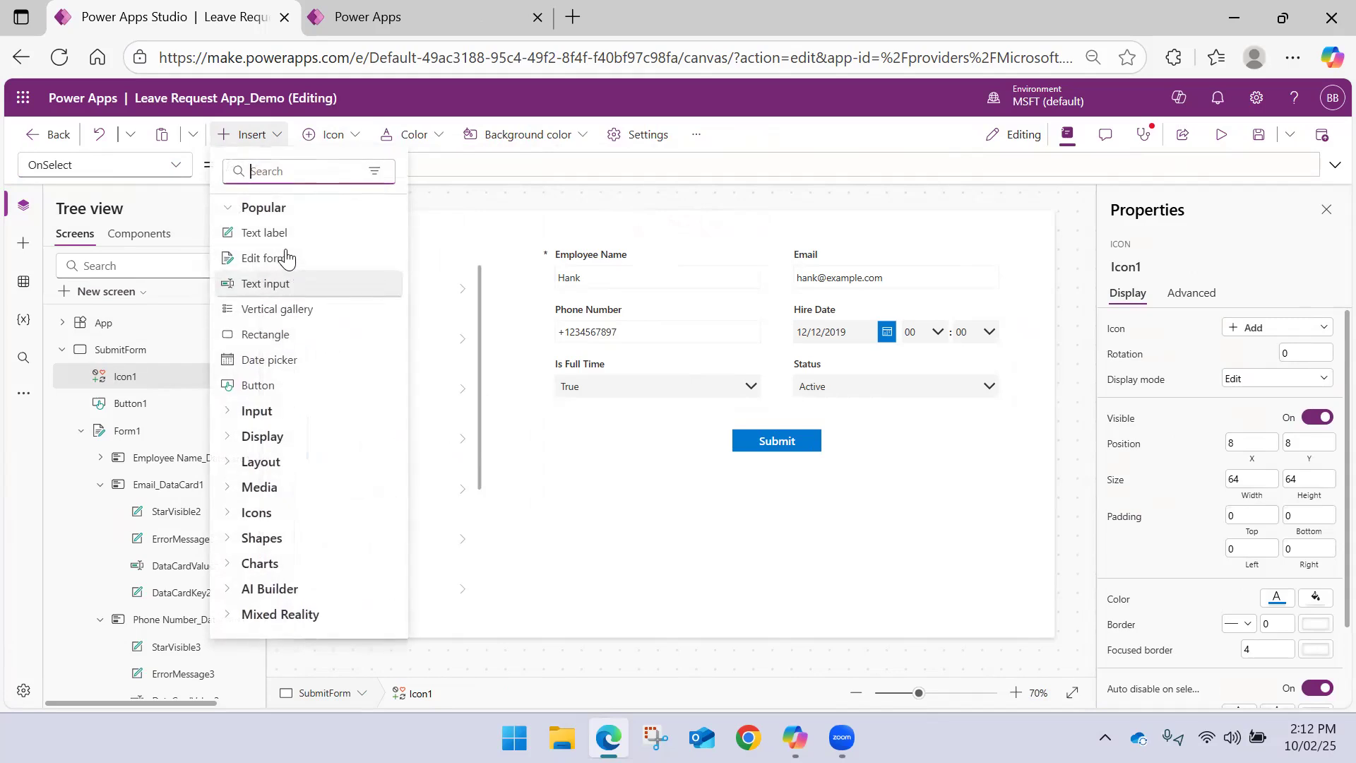
pyautogui.write('edit')
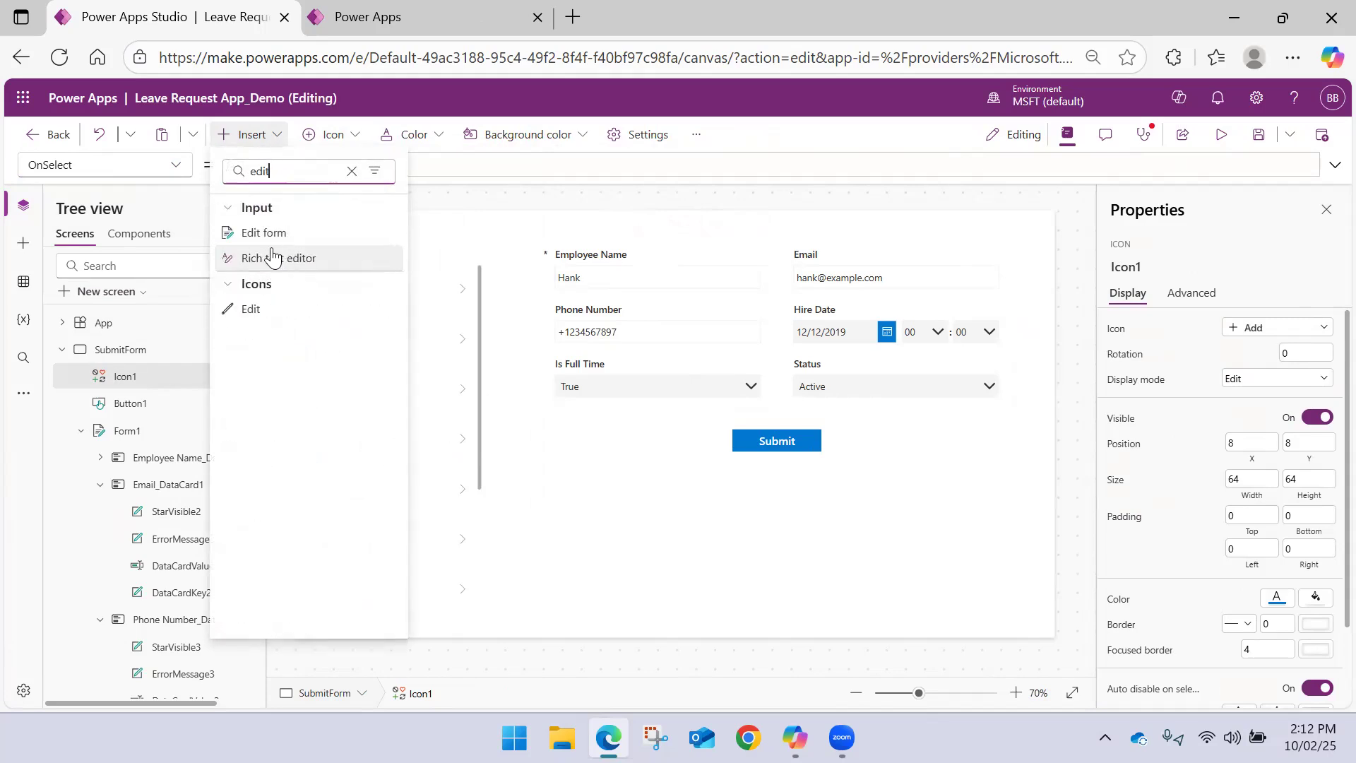
pyautogui.click(277, 309)
pyautogui.moveTo(327, 259); pyautogui.dragTo(382, 235)
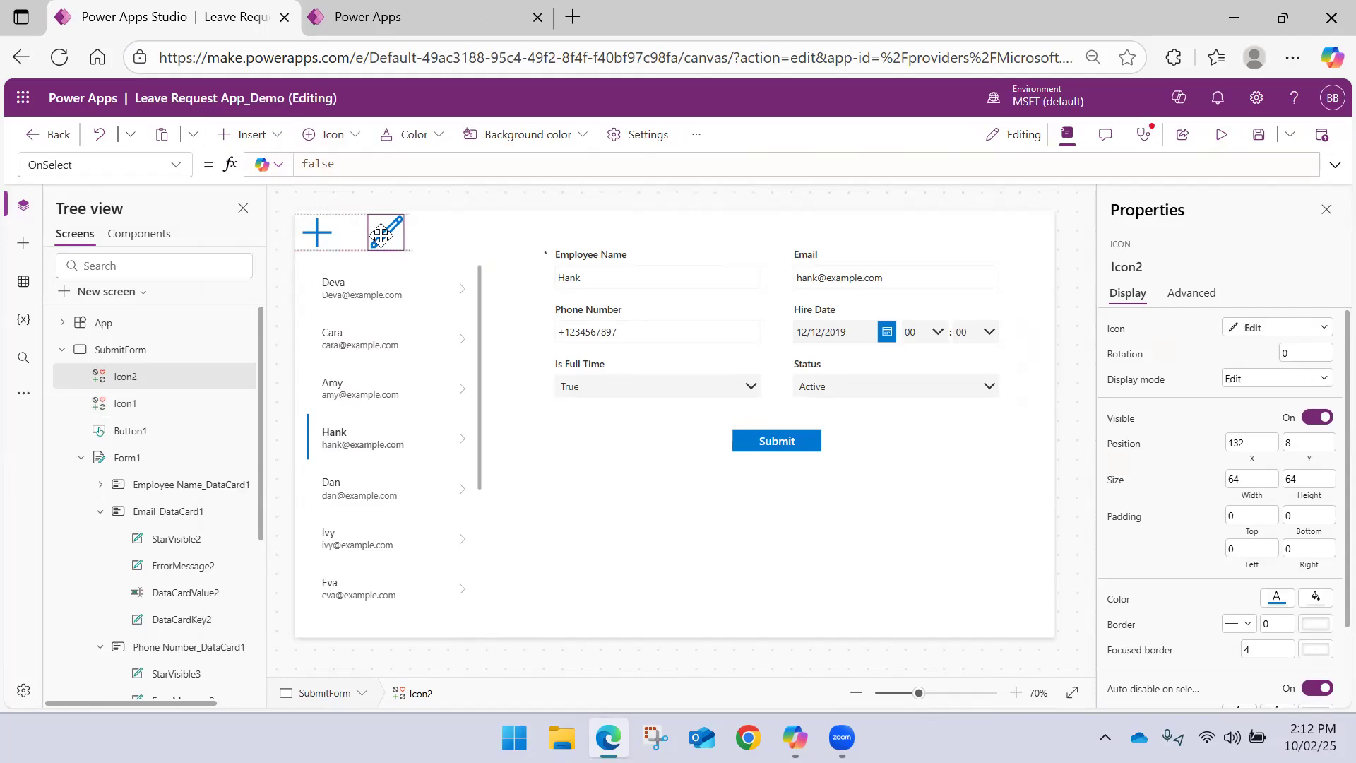
pyautogui.click(407, 240)
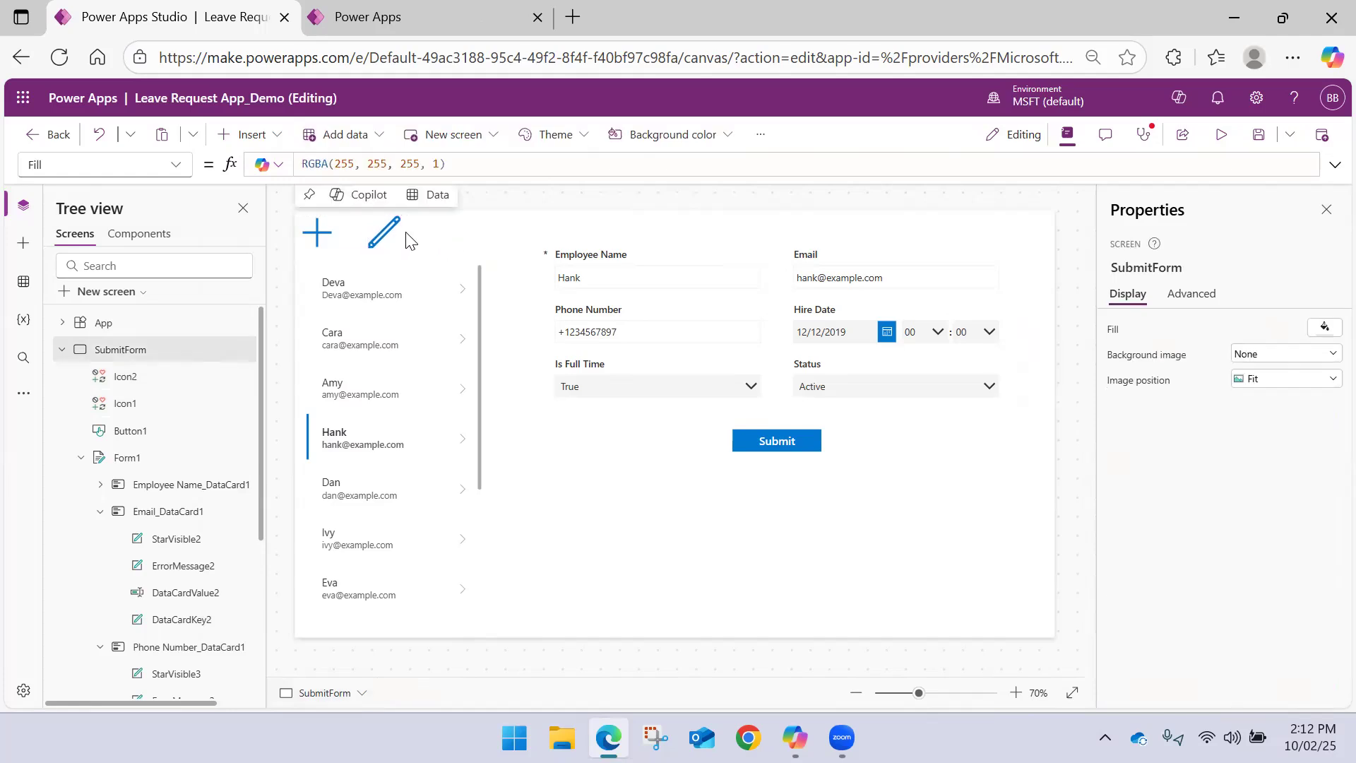
# Set the Add icon's OnSelect formula to Set(Mode, 1)
pyautogui.click(315, 242)
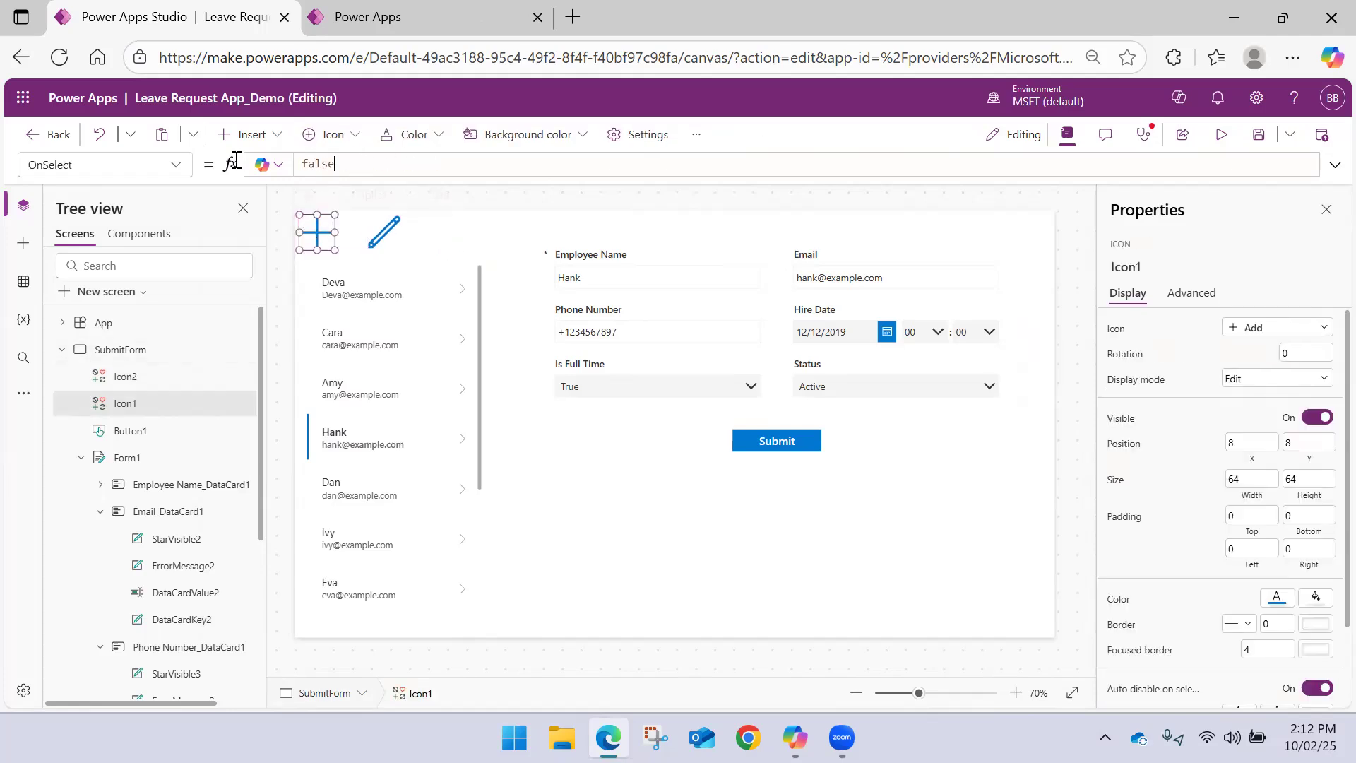
pyautogui.moveTo(236, 160); pyautogui.dragTo(174, 172)
pyautogui.write('Set(Mode, 1)')
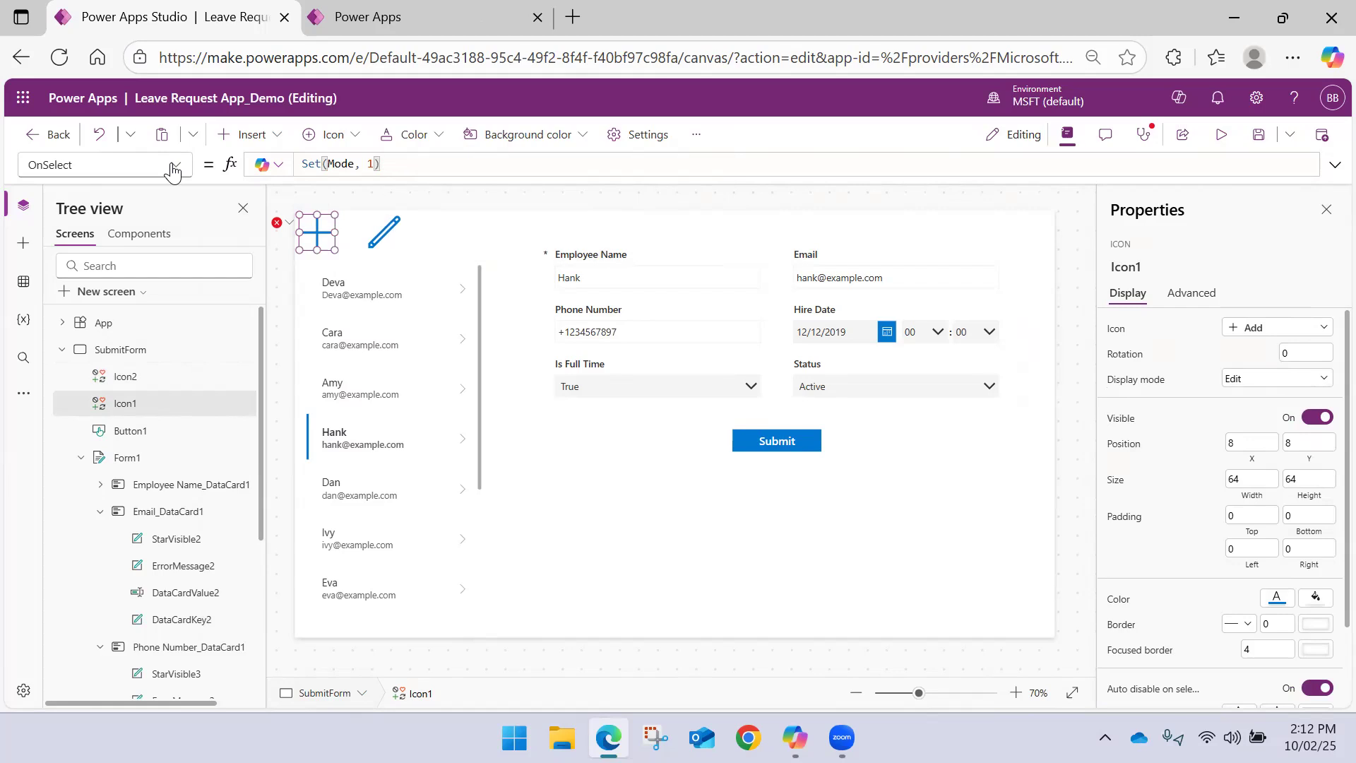
# Copy the Add icon's OnSelect formula to the Edit icon's OnSelect and change it to Set(Mode, 0)
pyautogui.moveTo(388, 166); pyautogui.dragTo(161, 159)
pyautogui.hotkey('ctrl', 'c')
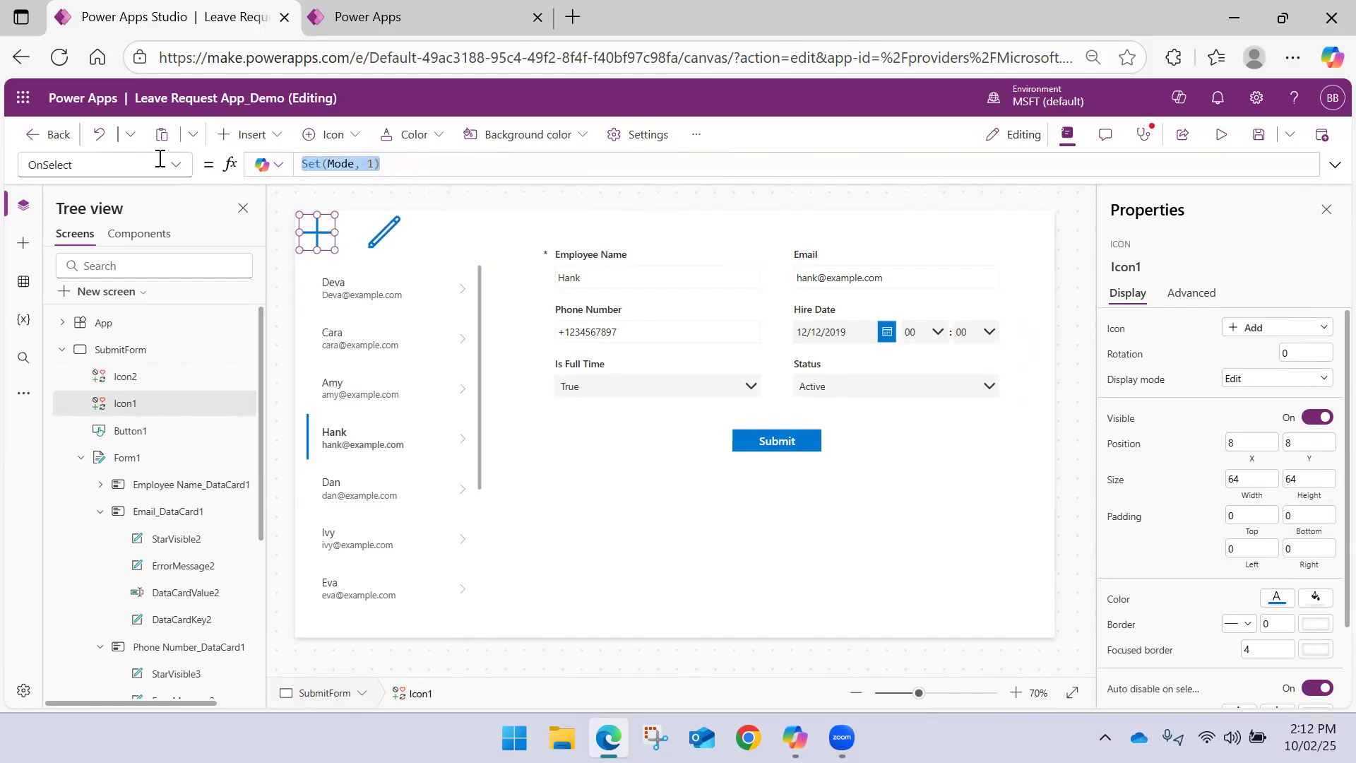
pyautogui.click(348, 240)
pyautogui.click(388, 231)
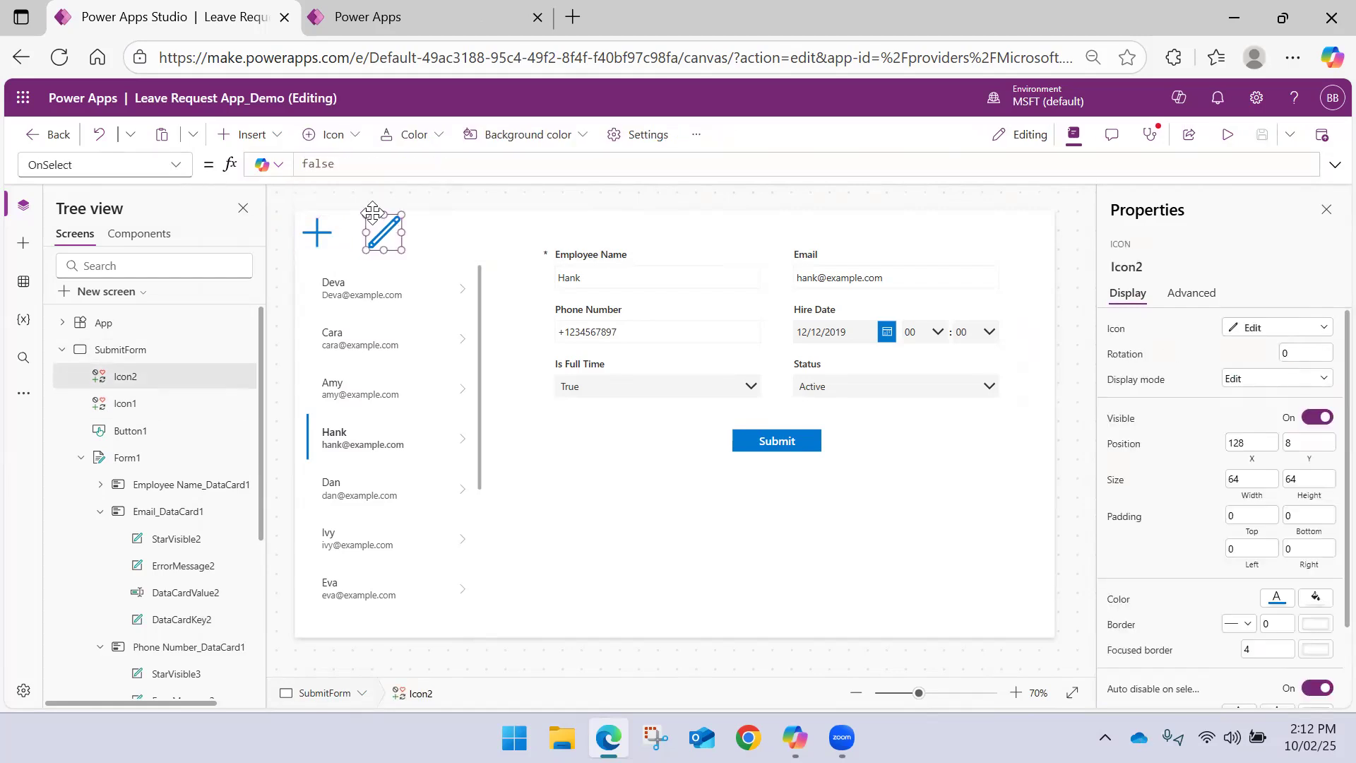
pyautogui.moveTo(353, 164); pyautogui.dragTo(206, 168)
pyautogui.hotkey('ctrl', 'v')
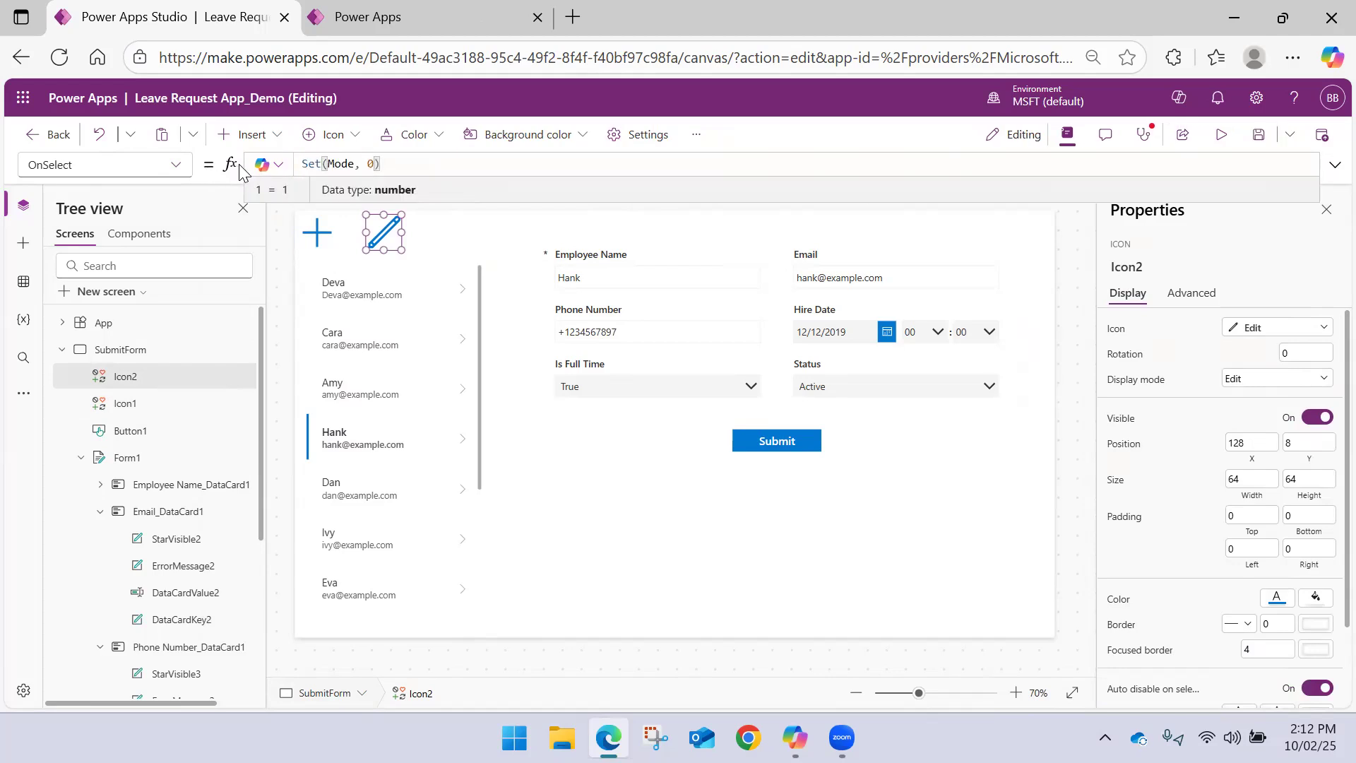
pyautogui.click(456, 241)
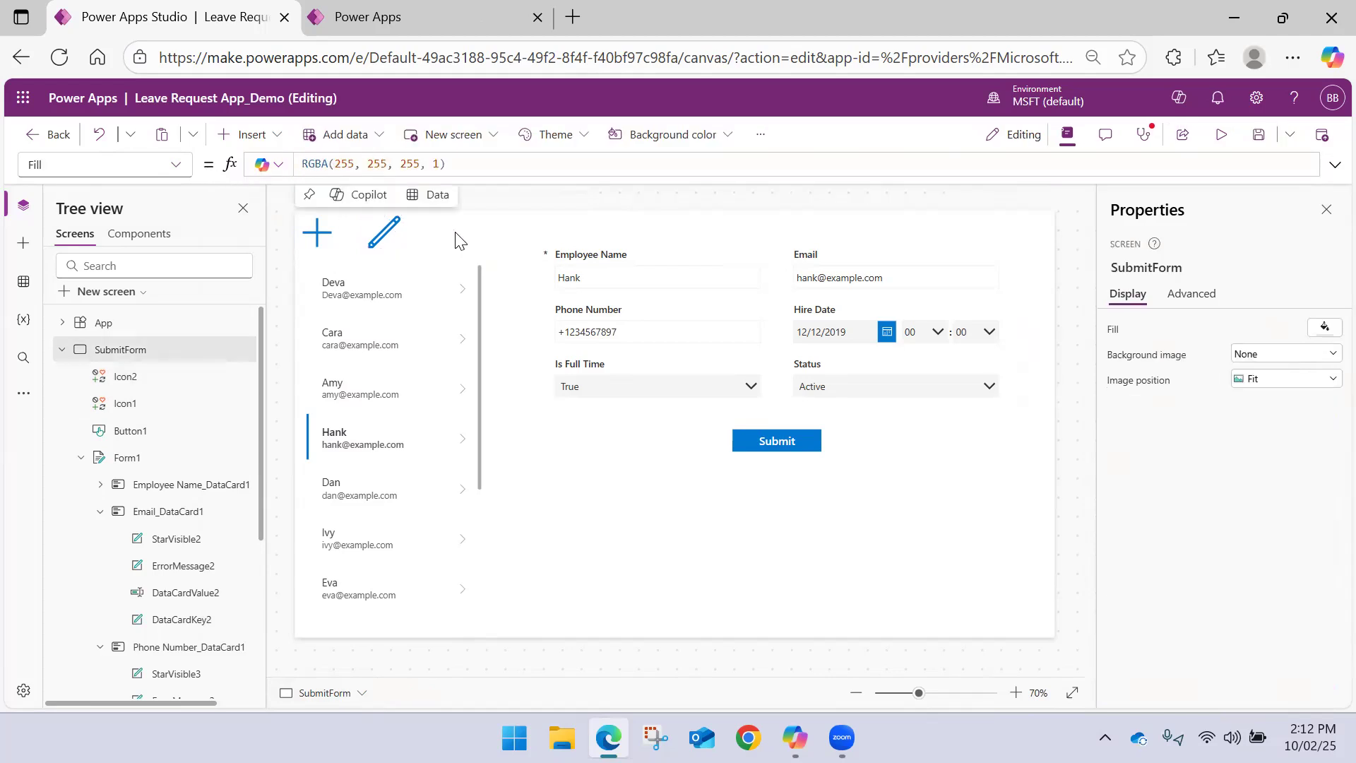
# Begin an If function with the condition Mode = 1 in front of Form1's existing DefaultMode formula
pyautogui.click(564, 418)
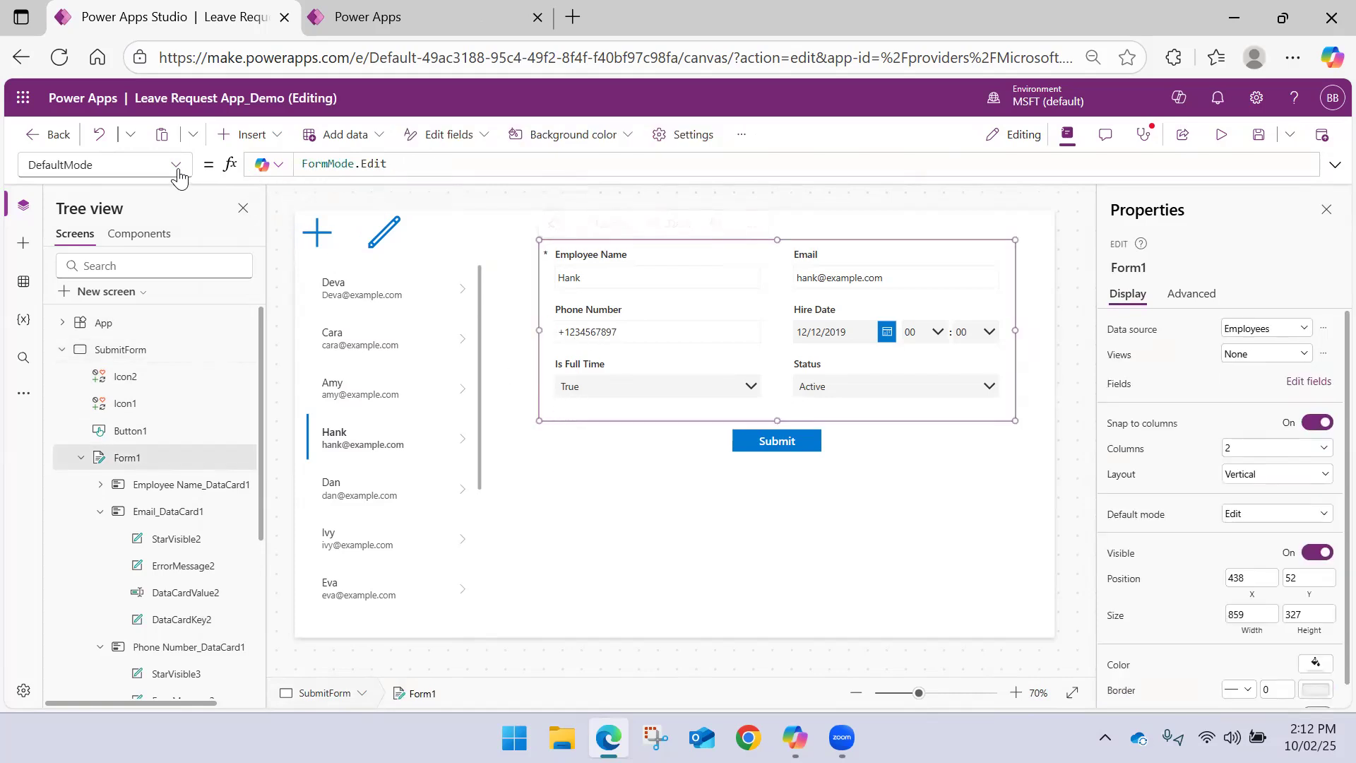
pyautogui.doubleClick(304, 163)
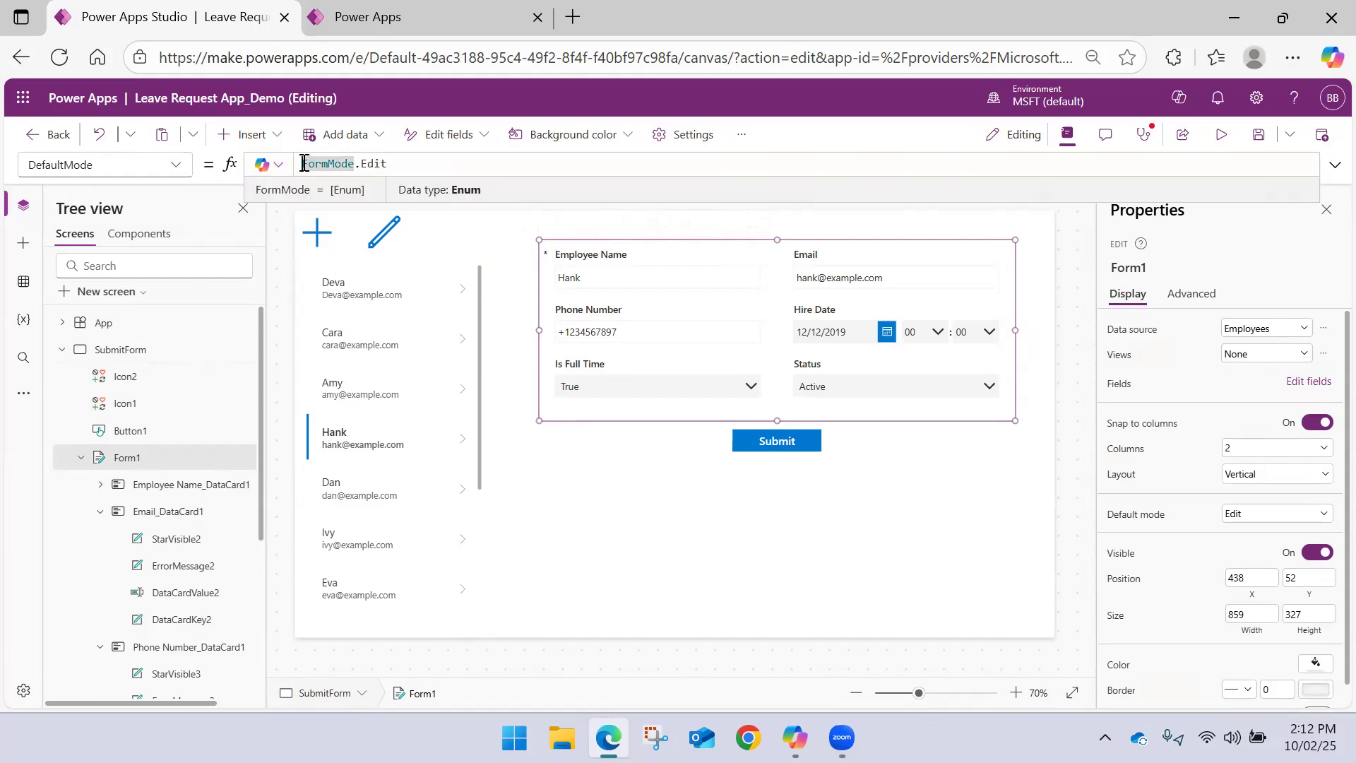
pyautogui.write('If(')
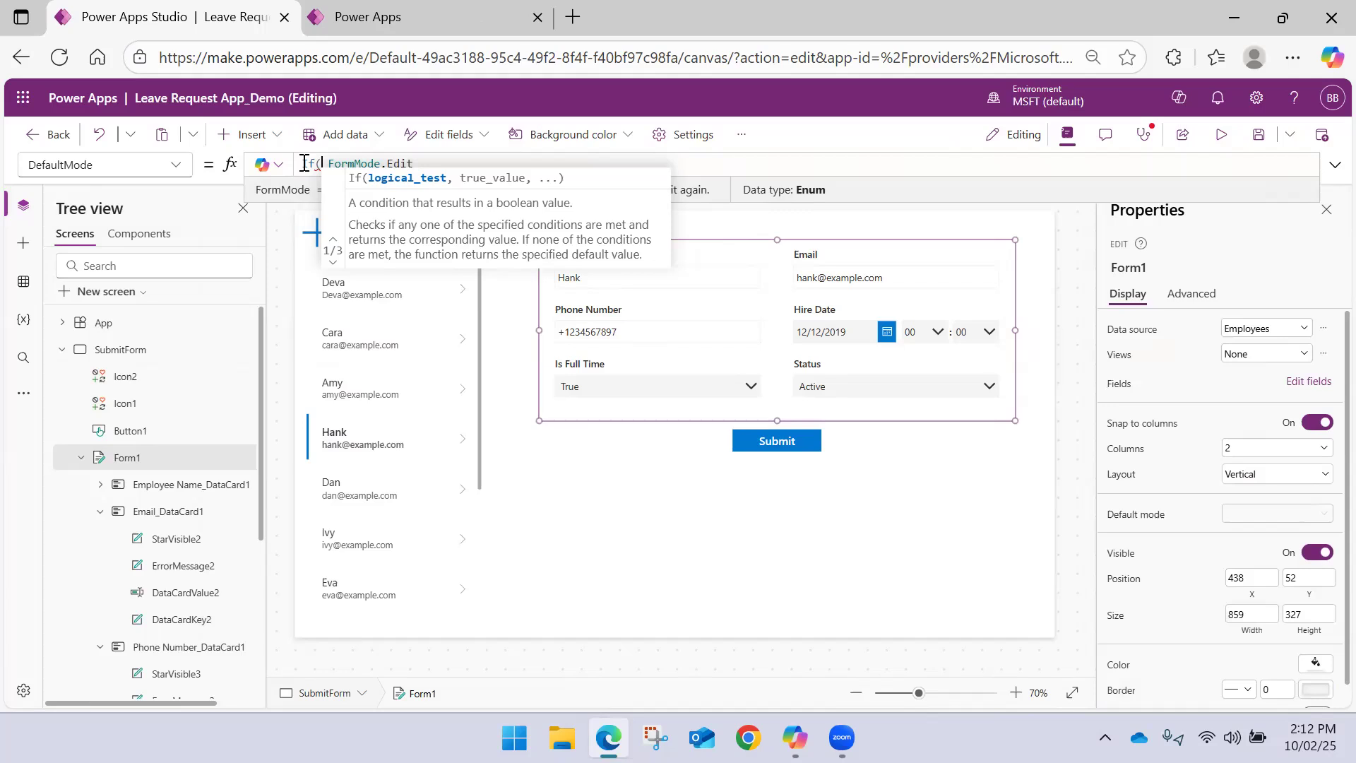
pyautogui.write('Mode')
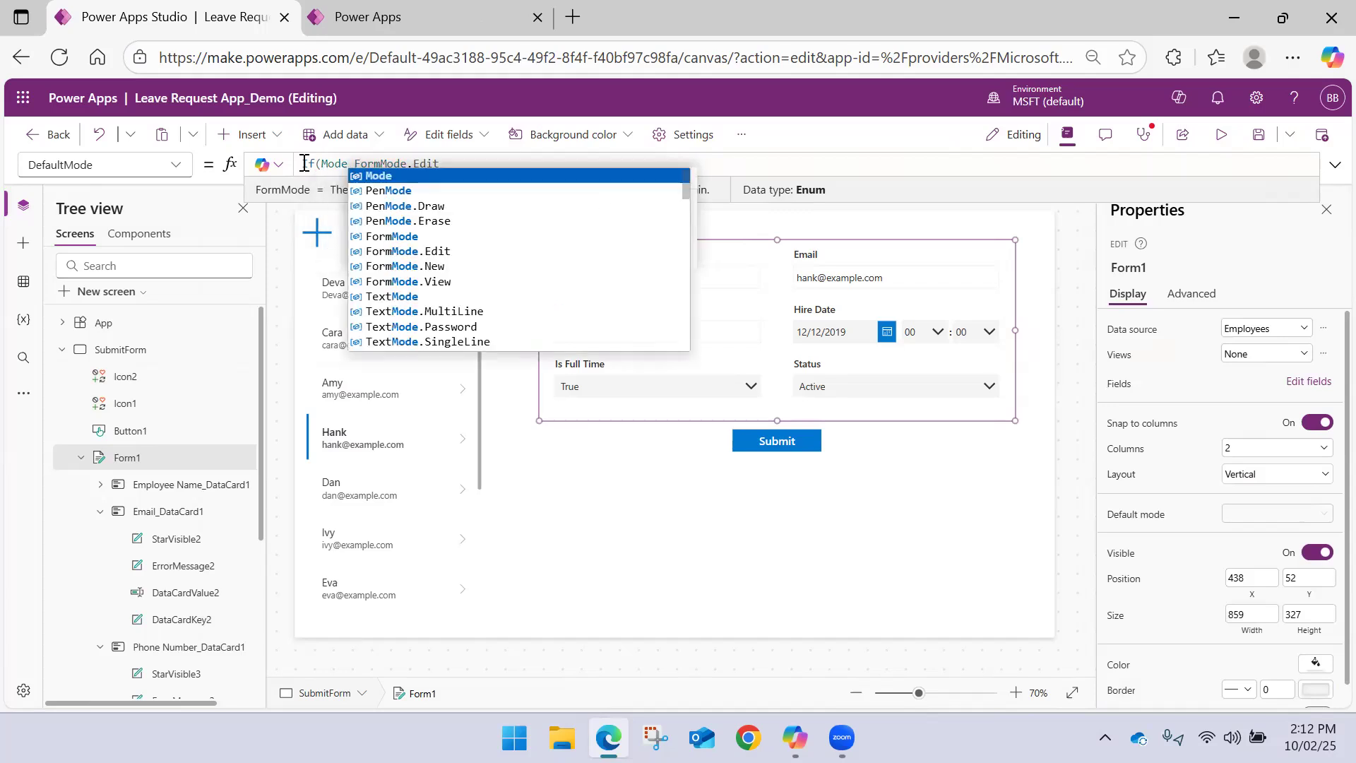
pyautogui.write(' = 1')
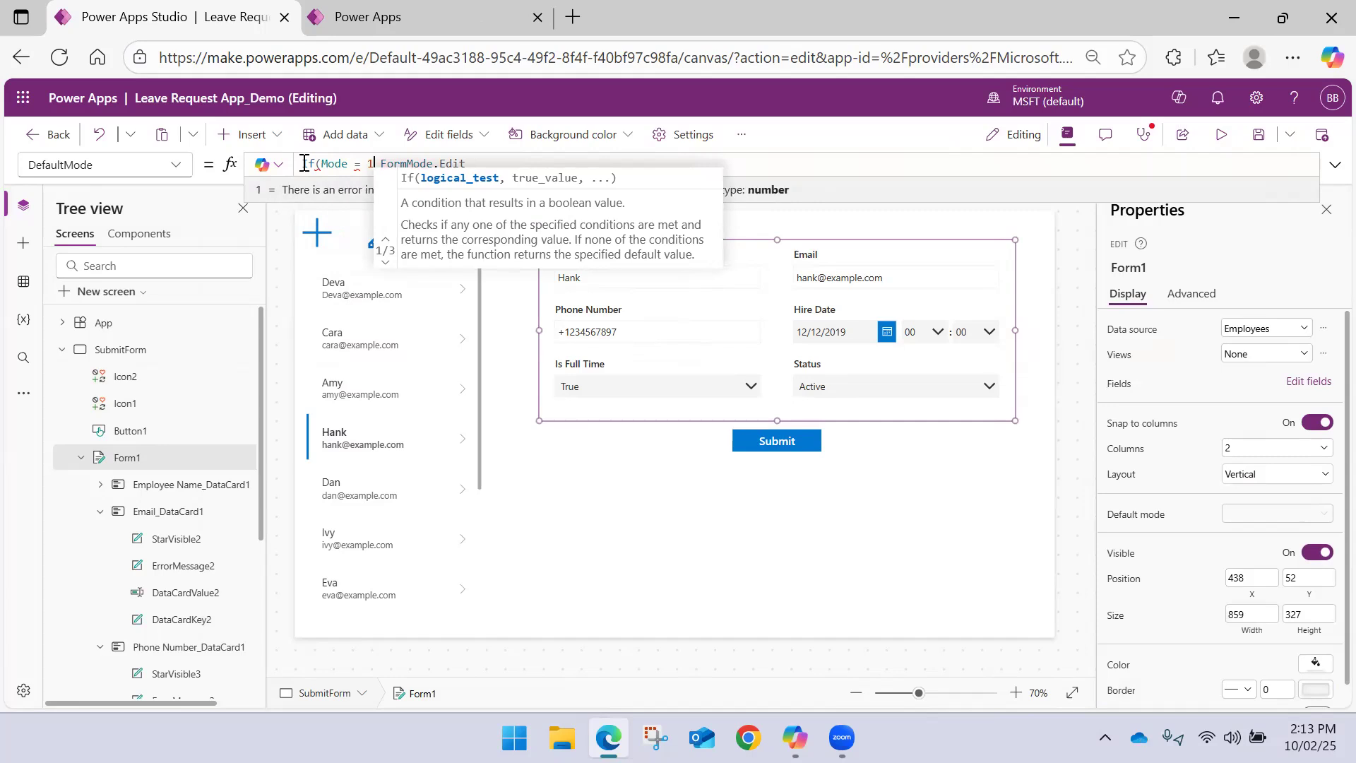
pyautogui.write(', ')
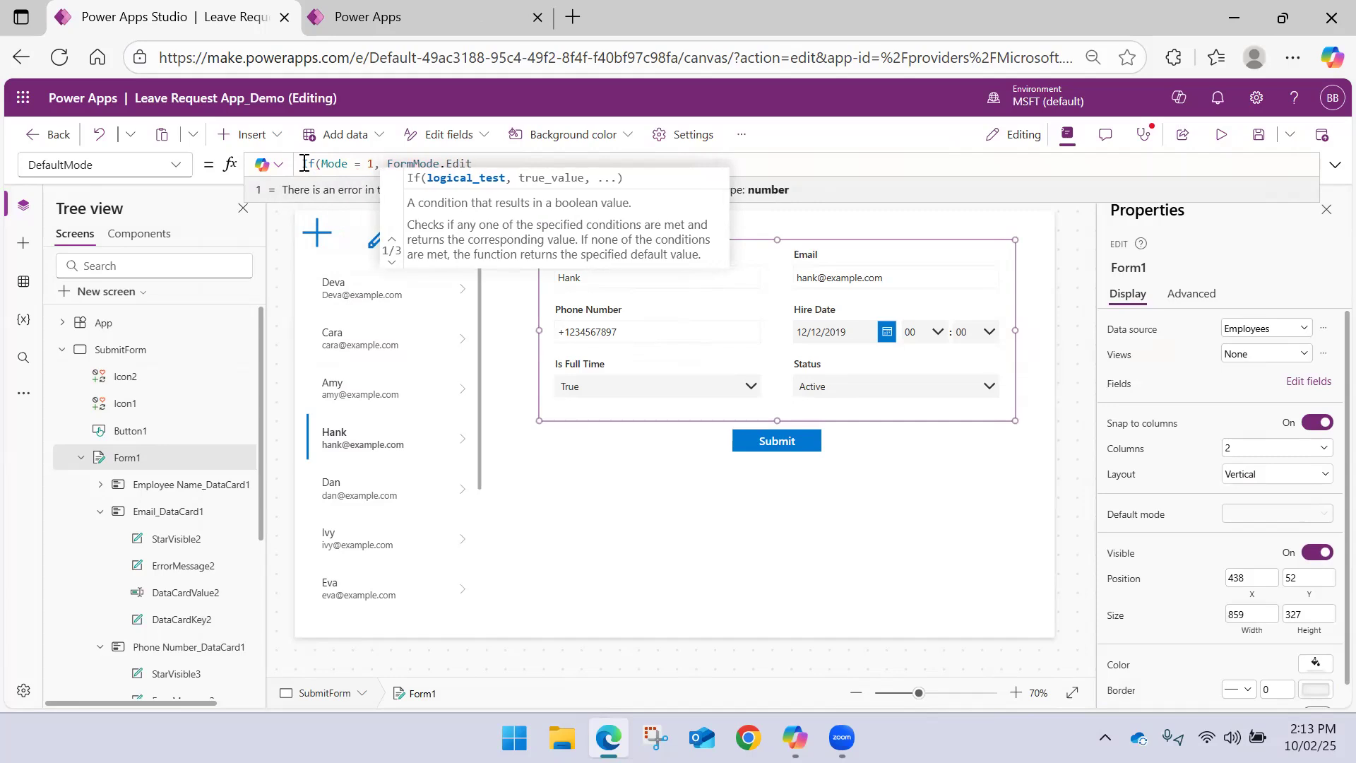
pyautogui.write('Ei')
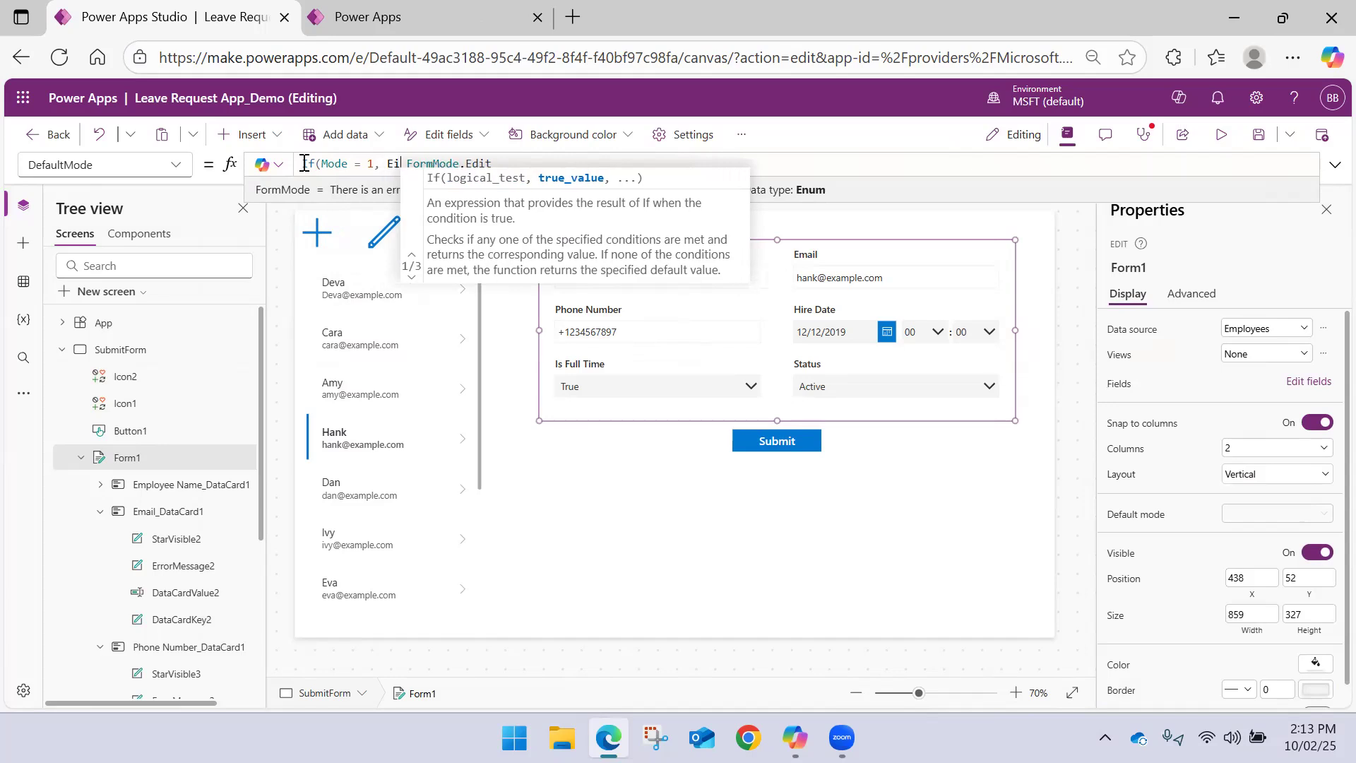
# Complete Form1's DefaultMode If formula with FormMode.New as the true result and FormMode.Edit as the alternative
pyautogui.press('BackSpace')
pyautogui.write('d')
pyautogui.press('Down')
pyautogui.press('Down')
pyautogui.press('BackSpace')
pyautogui.press('BackSpace')
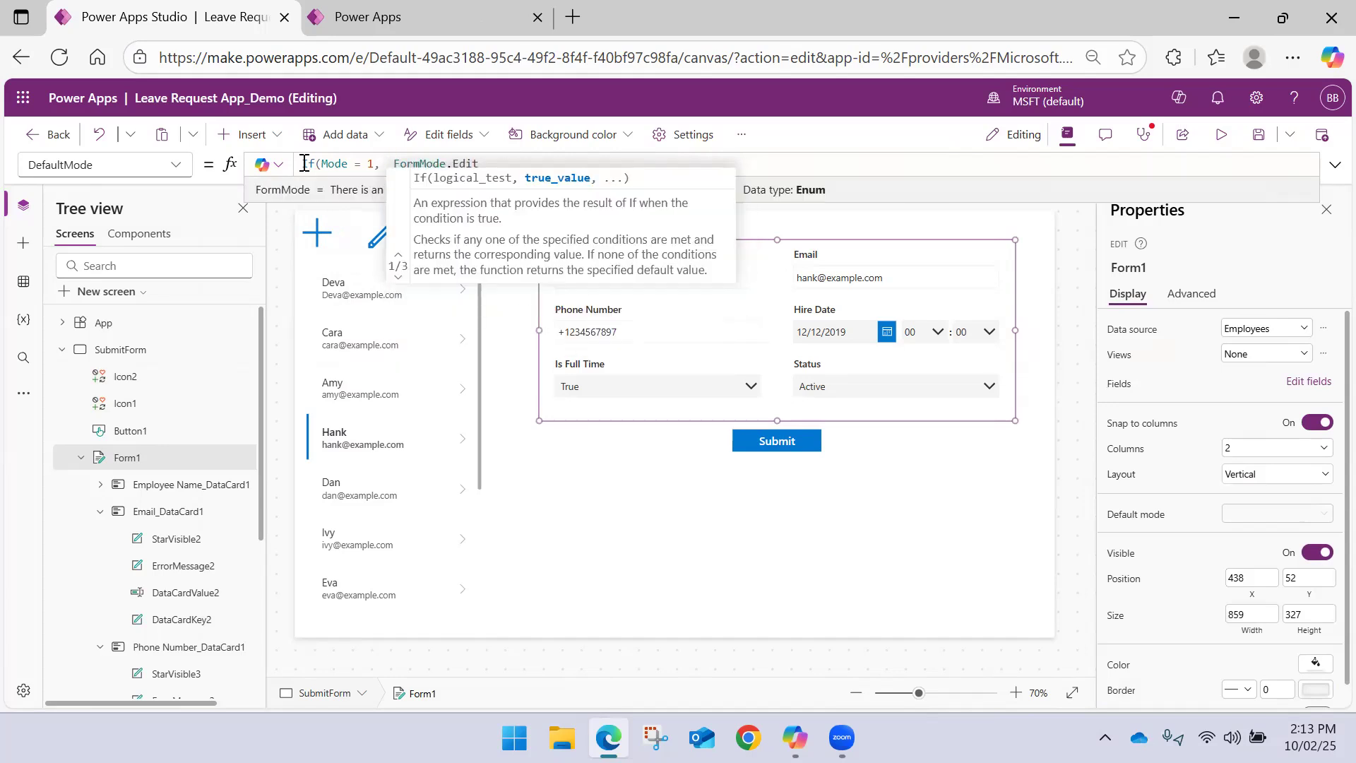
pyautogui.write('Form')
pyautogui.press('Down')
pyautogui.press('Down')
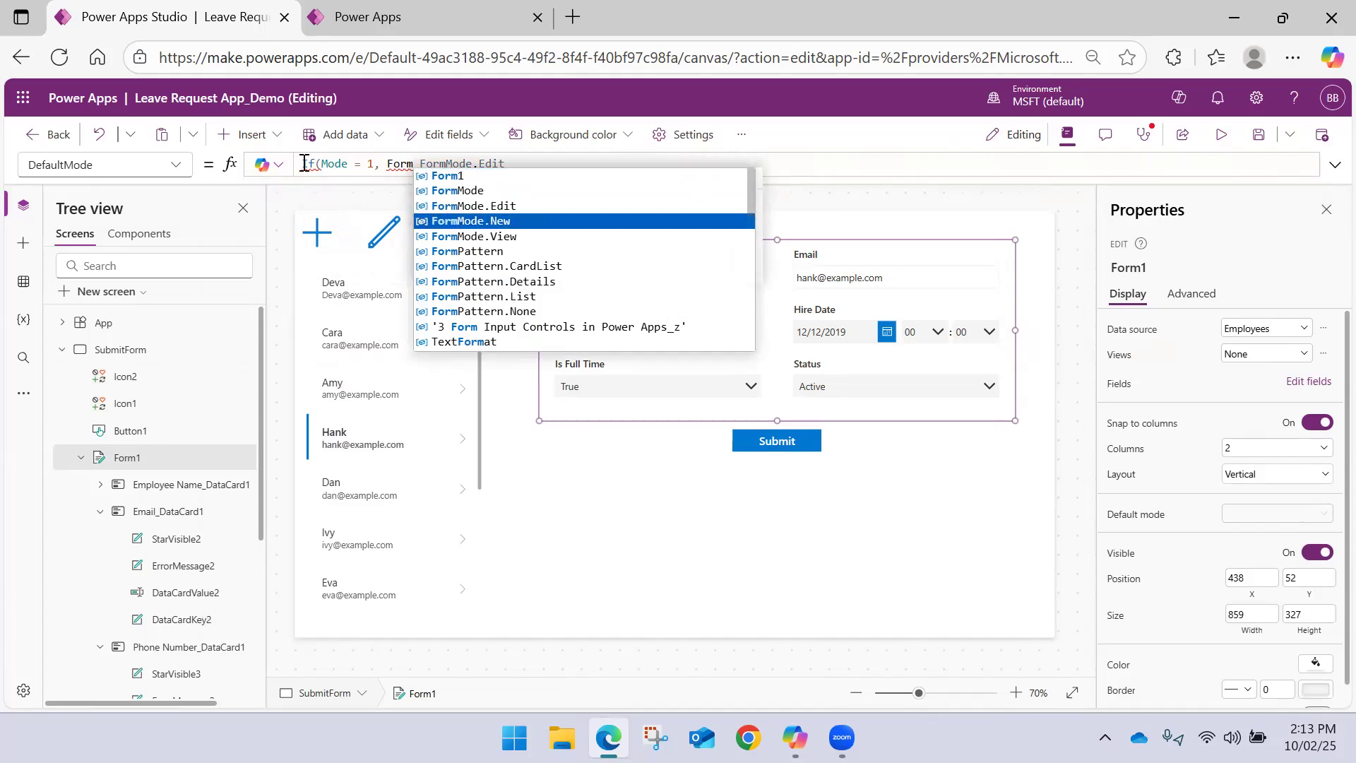
pyautogui.press('Tab')
pyautogui.write(',')
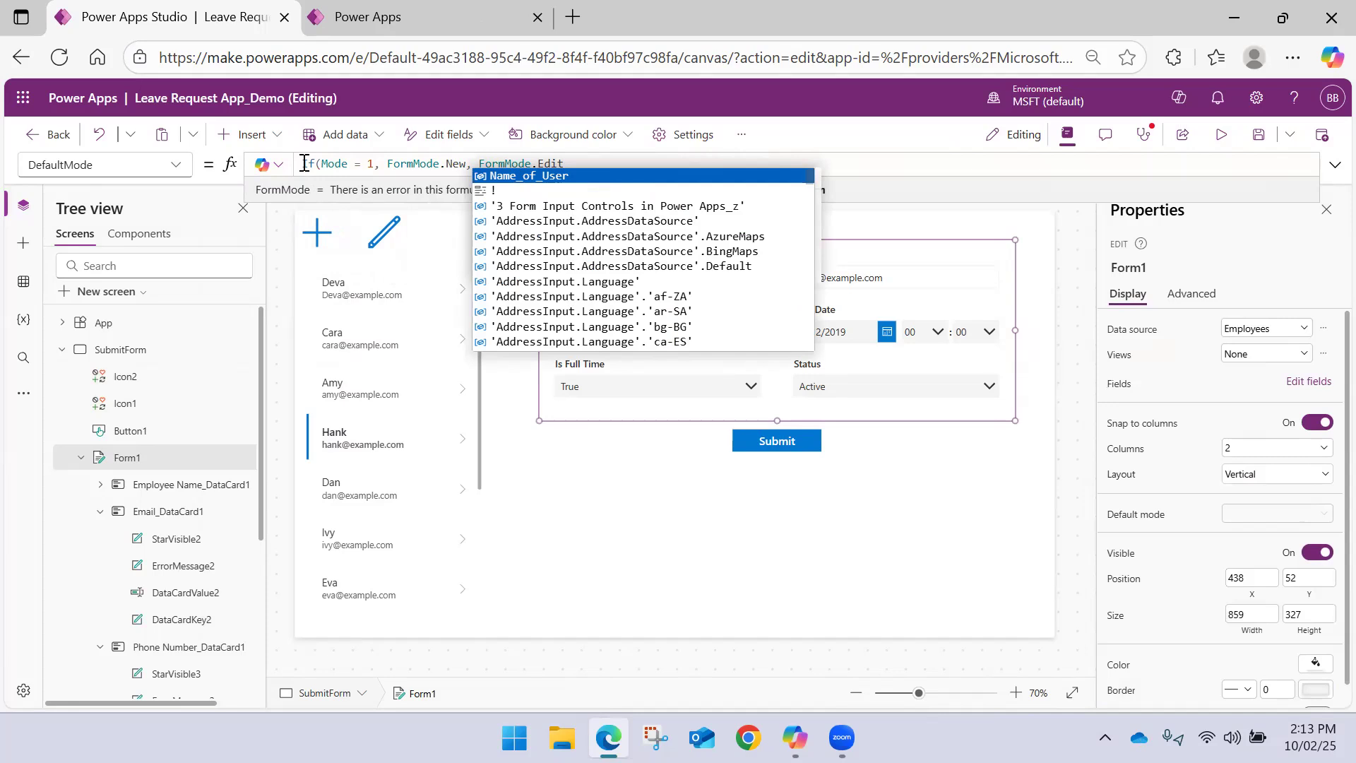
pyautogui.click(577, 163)
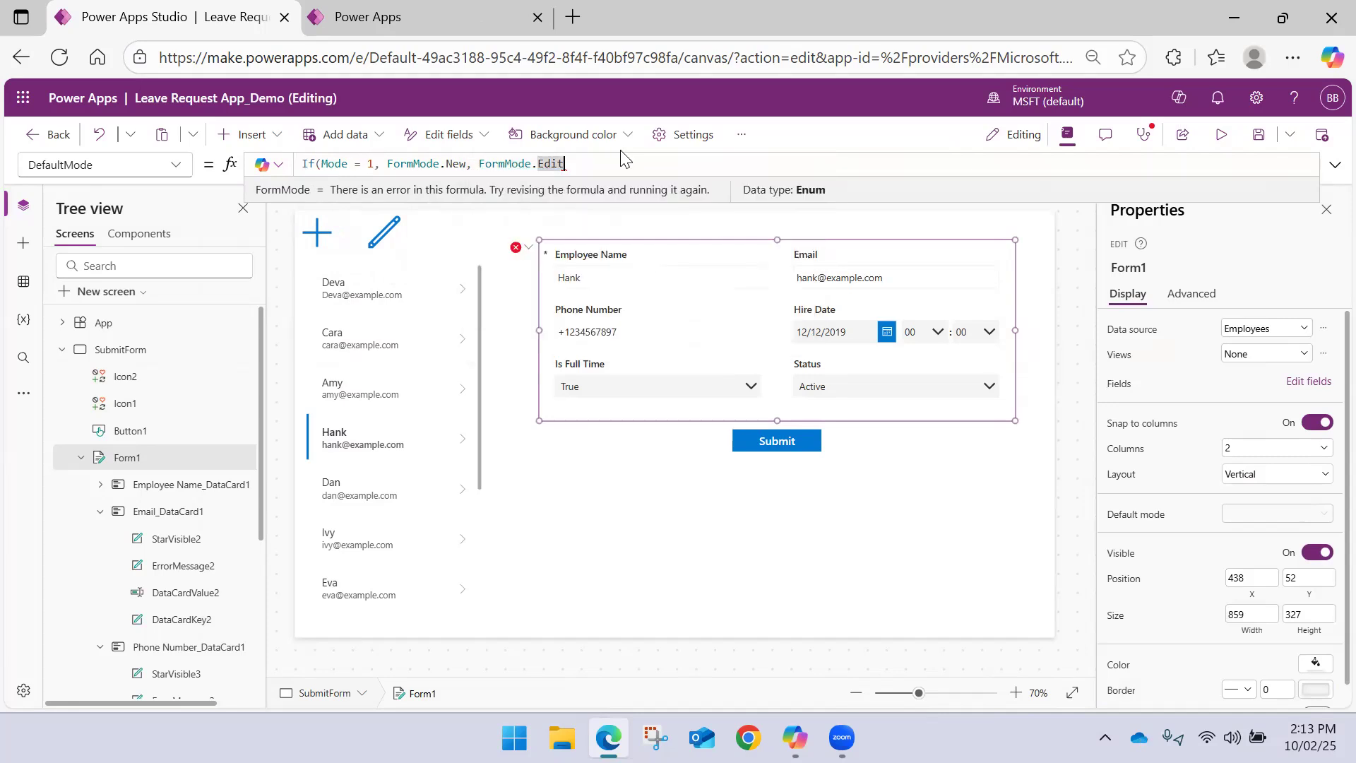
pyautogui.write(')')
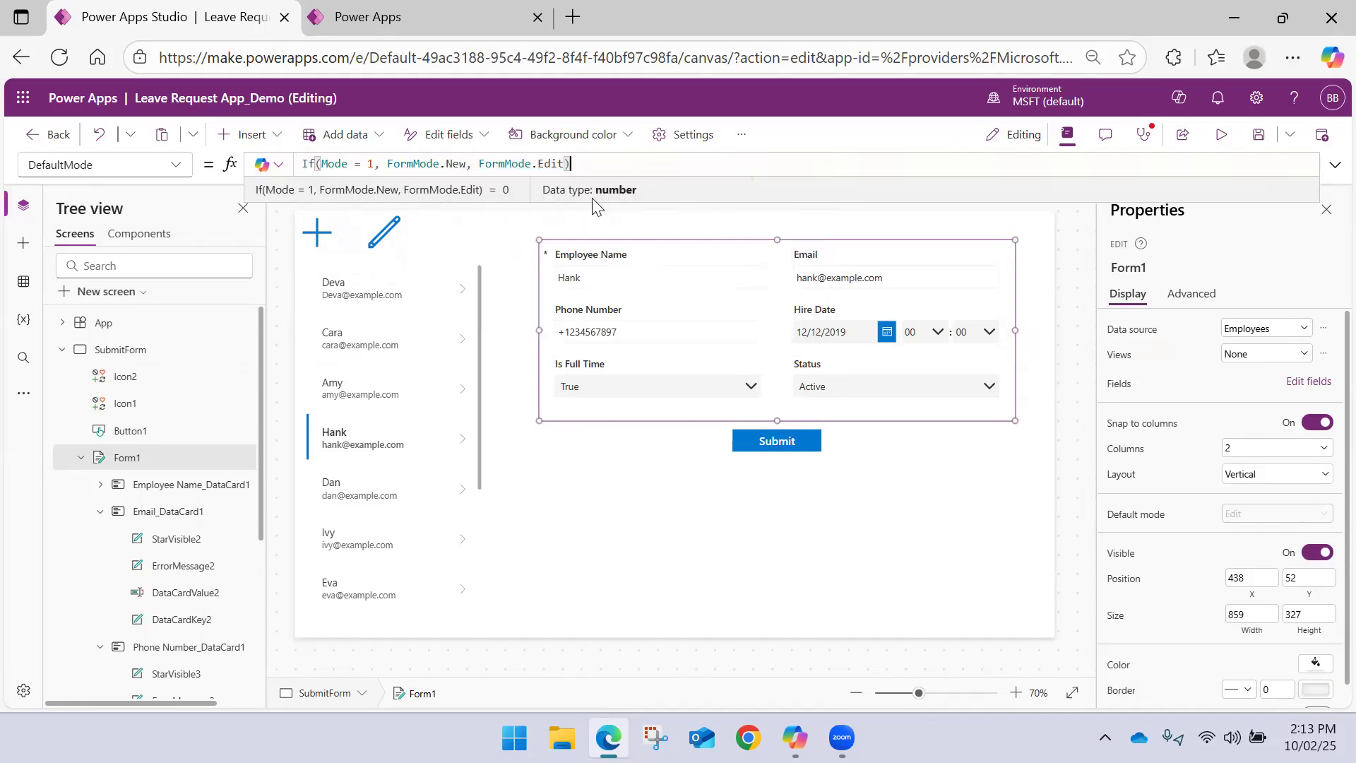
pyautogui.click(628, 500)
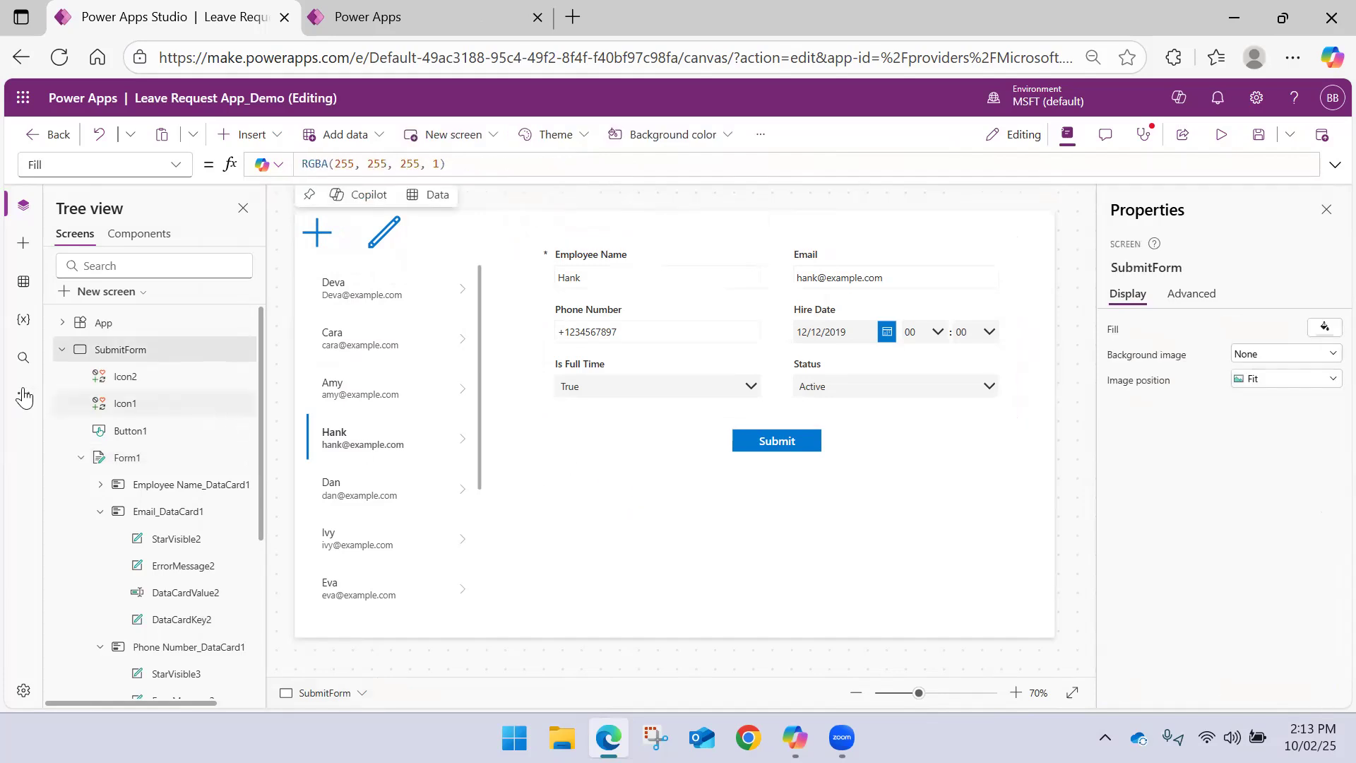
# Save the app with the SubmitForm screen collapsed in the tree view, and start the preview
pyautogui.click(62, 350)
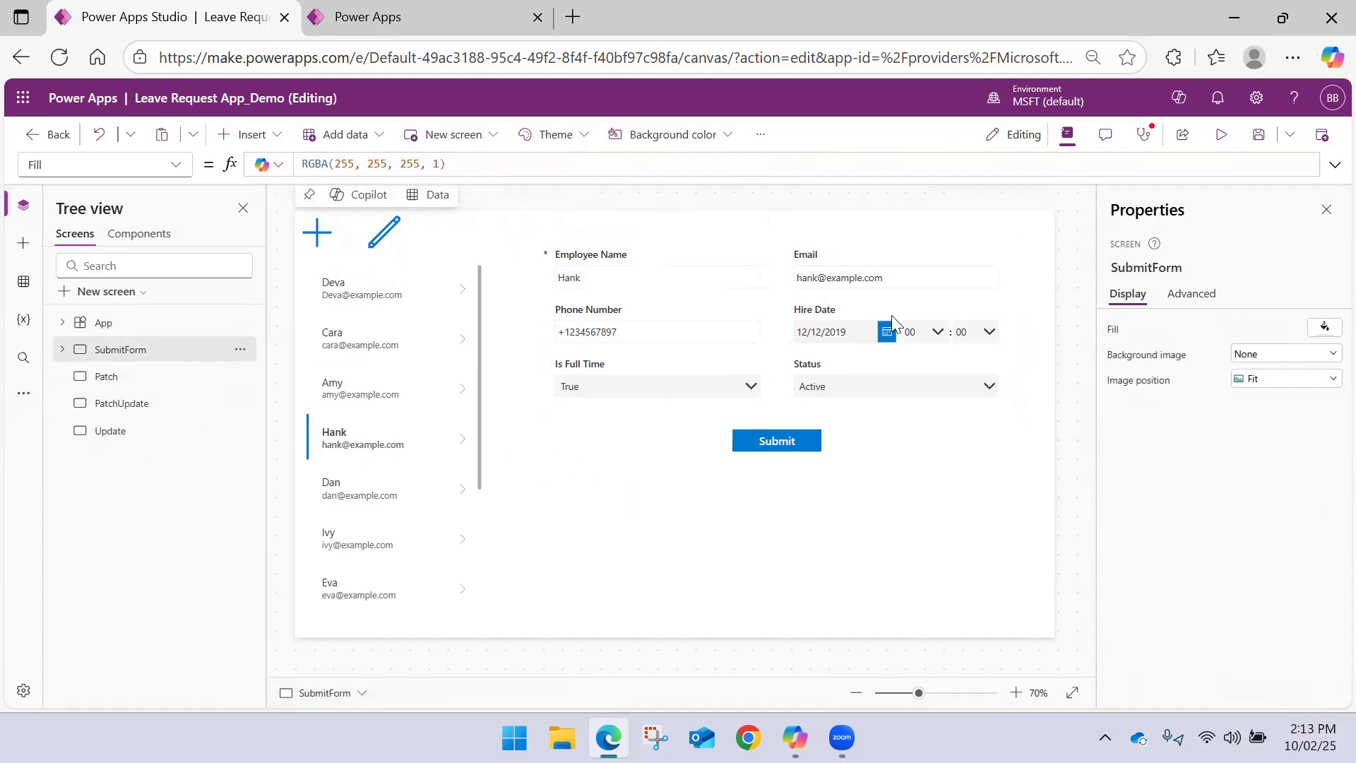
pyautogui.click(1259, 134)
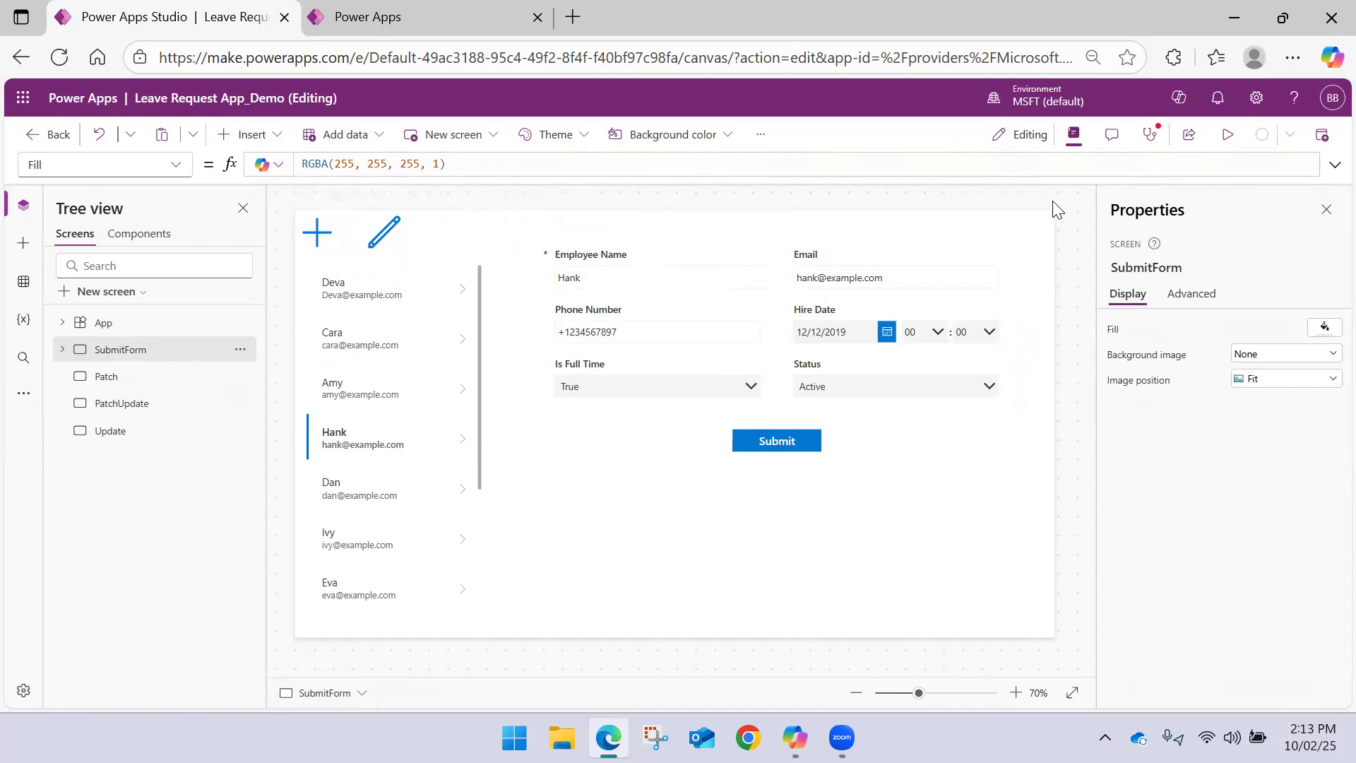
pyautogui.click(1227, 135)
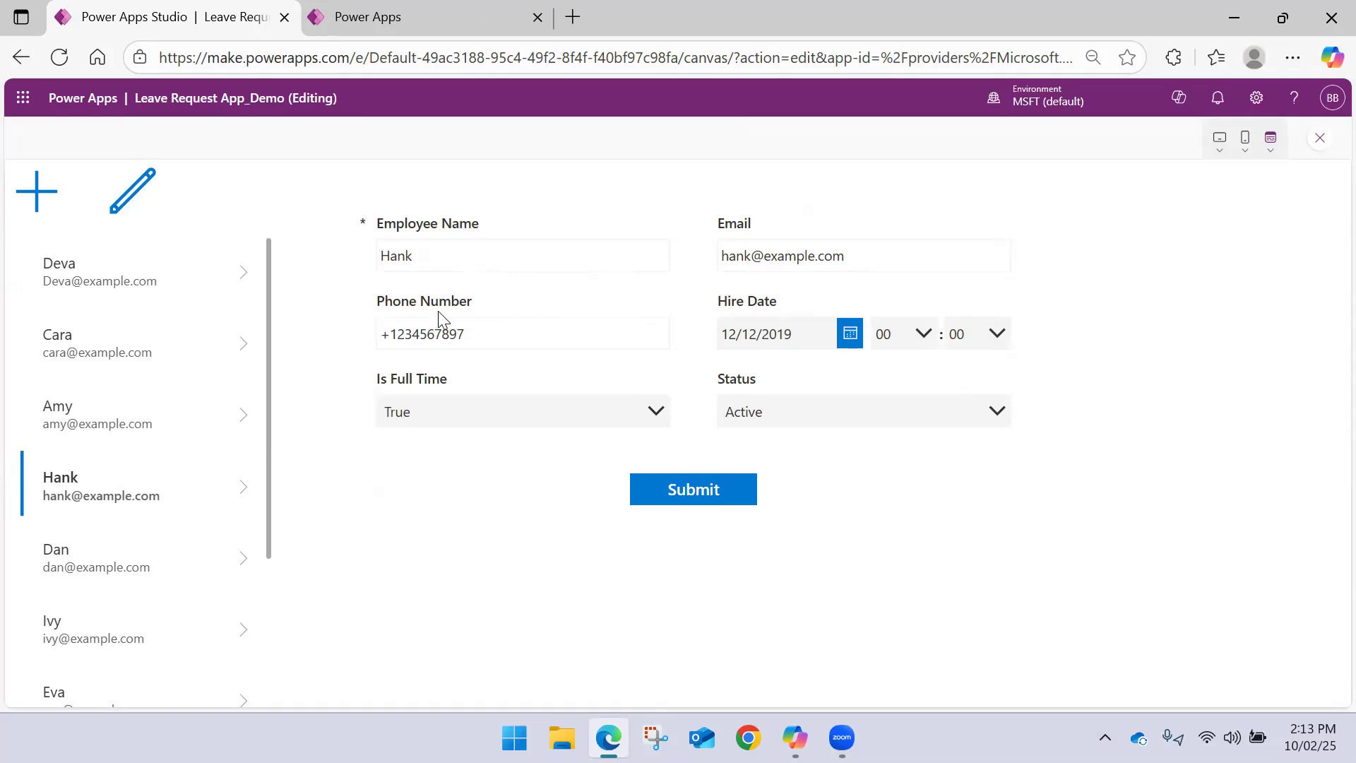
# Test the Add and Edit icons in the preview and select the first employee in the gallery
pyautogui.click(45, 201)
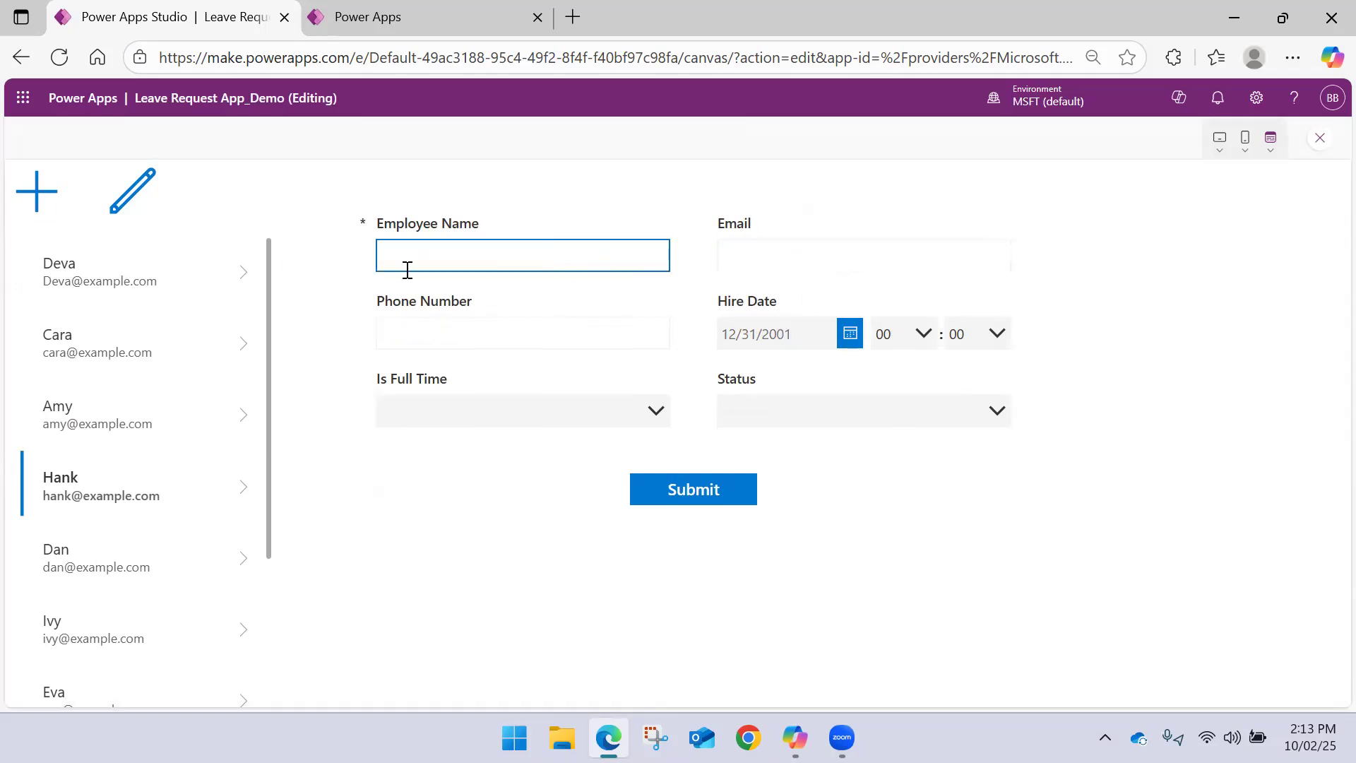
pyautogui.click(142, 185)
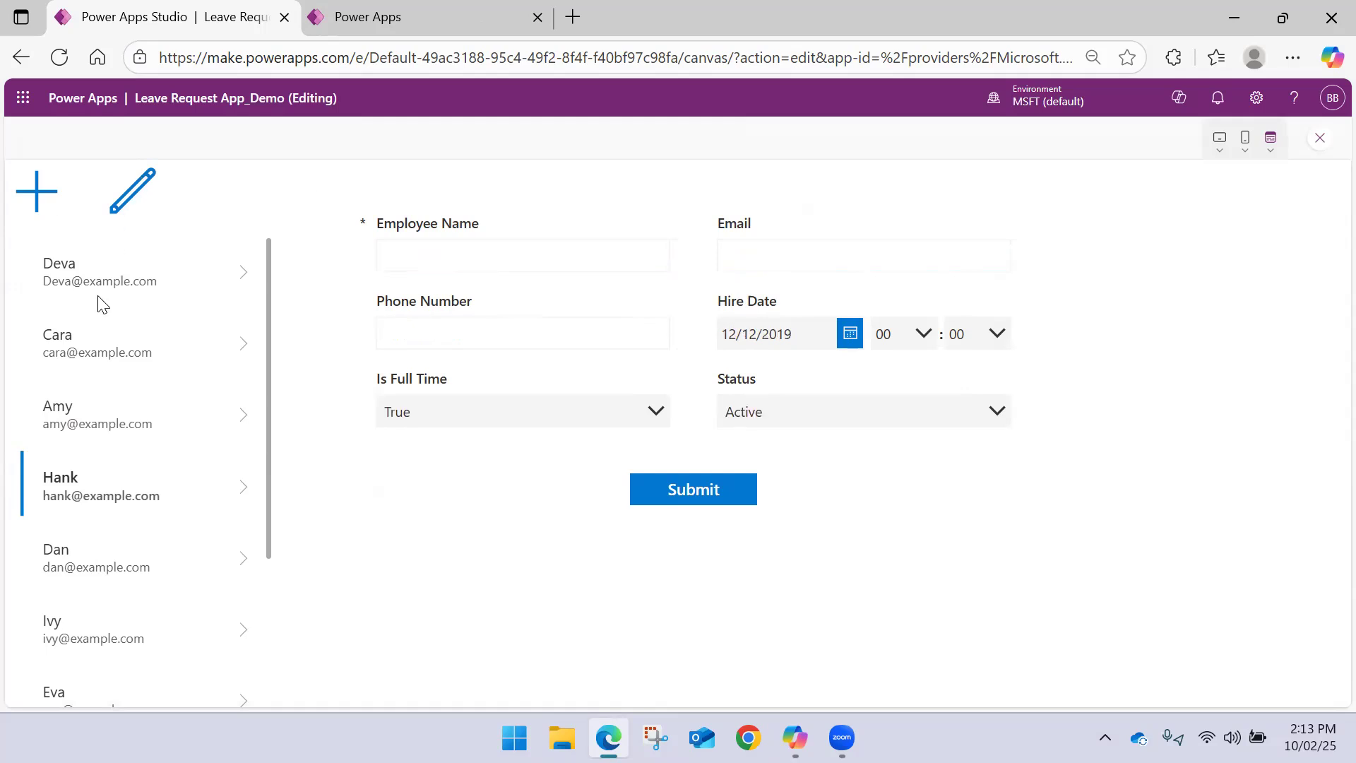
pyautogui.click(237, 272)
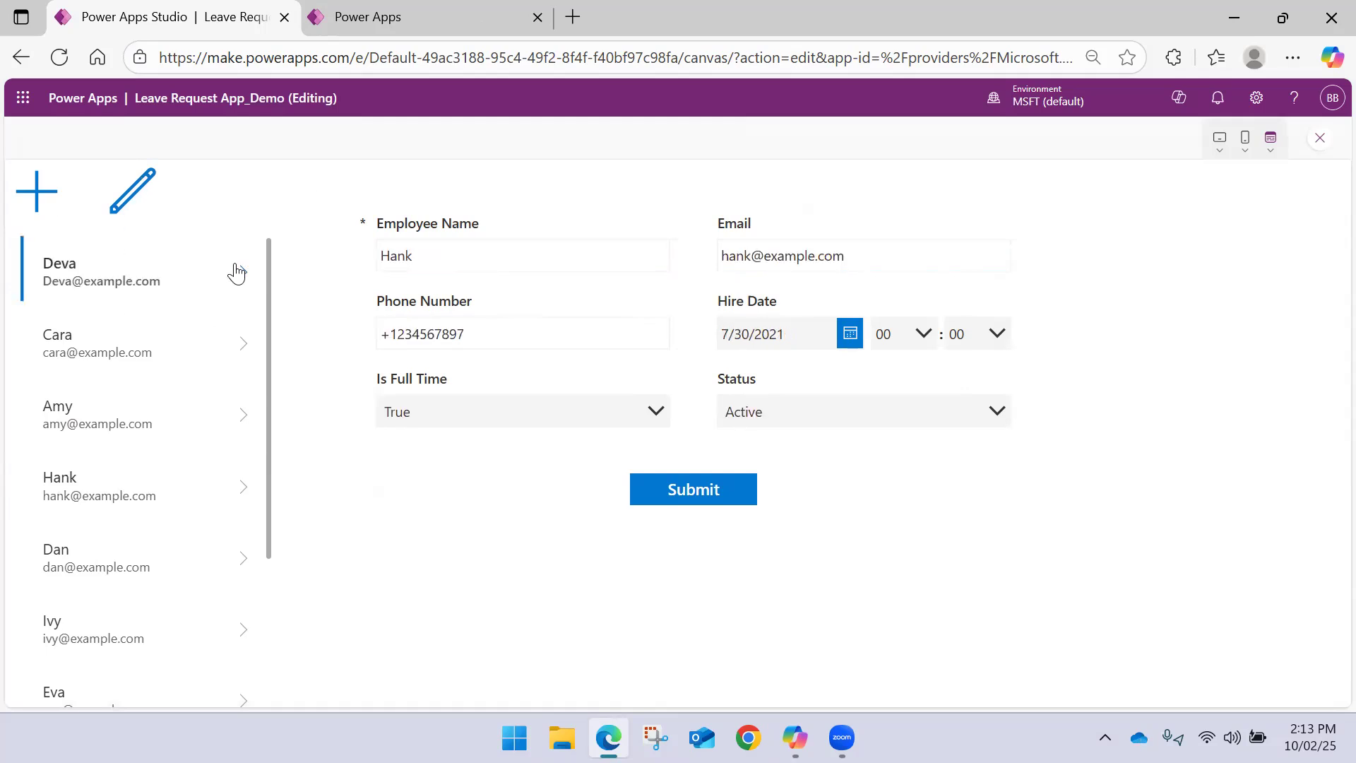
# Start a new record with the Add icon and enter the employee's name and e-mail address
pyautogui.click(36, 191)
pyautogui.click(420, 257)
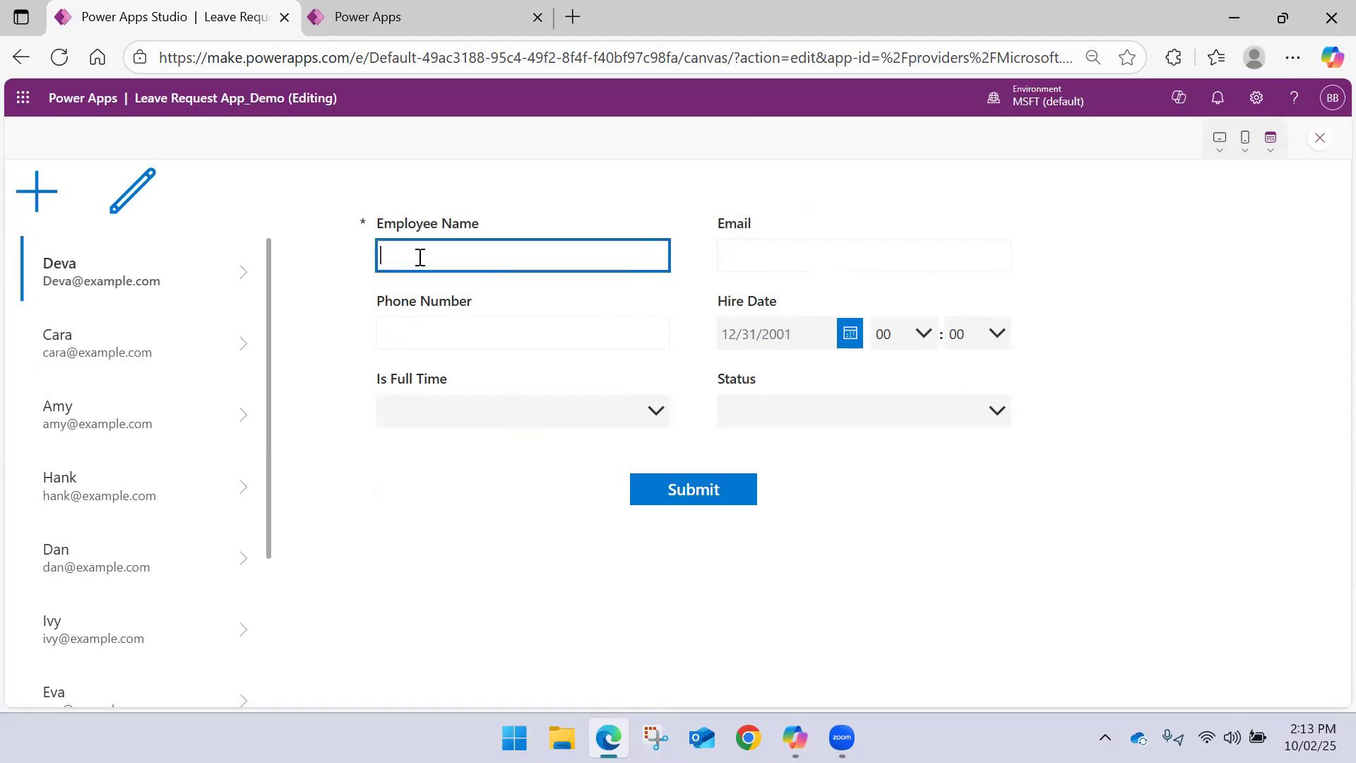
pyautogui.write('Bramha')
pyautogui.press('Tab')
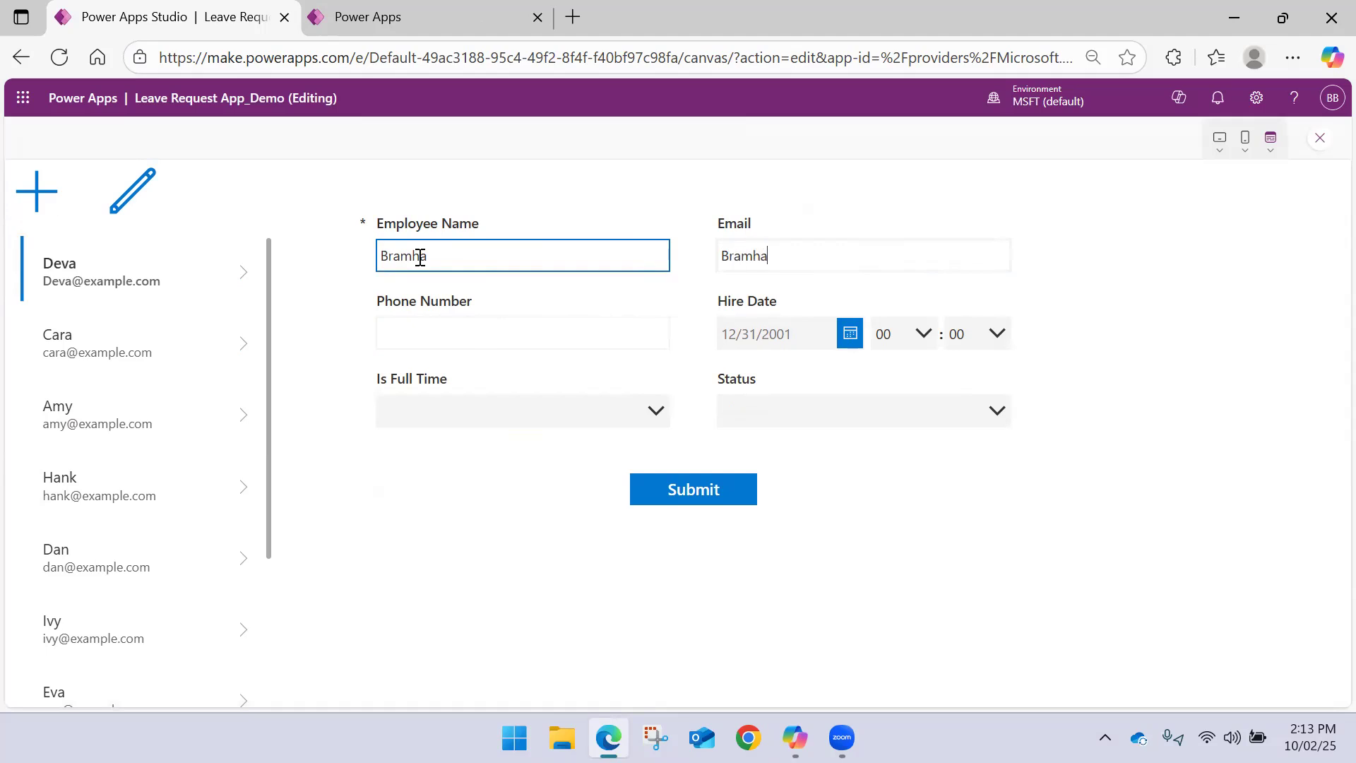
pyautogui.hotkey('shift', 'Right')
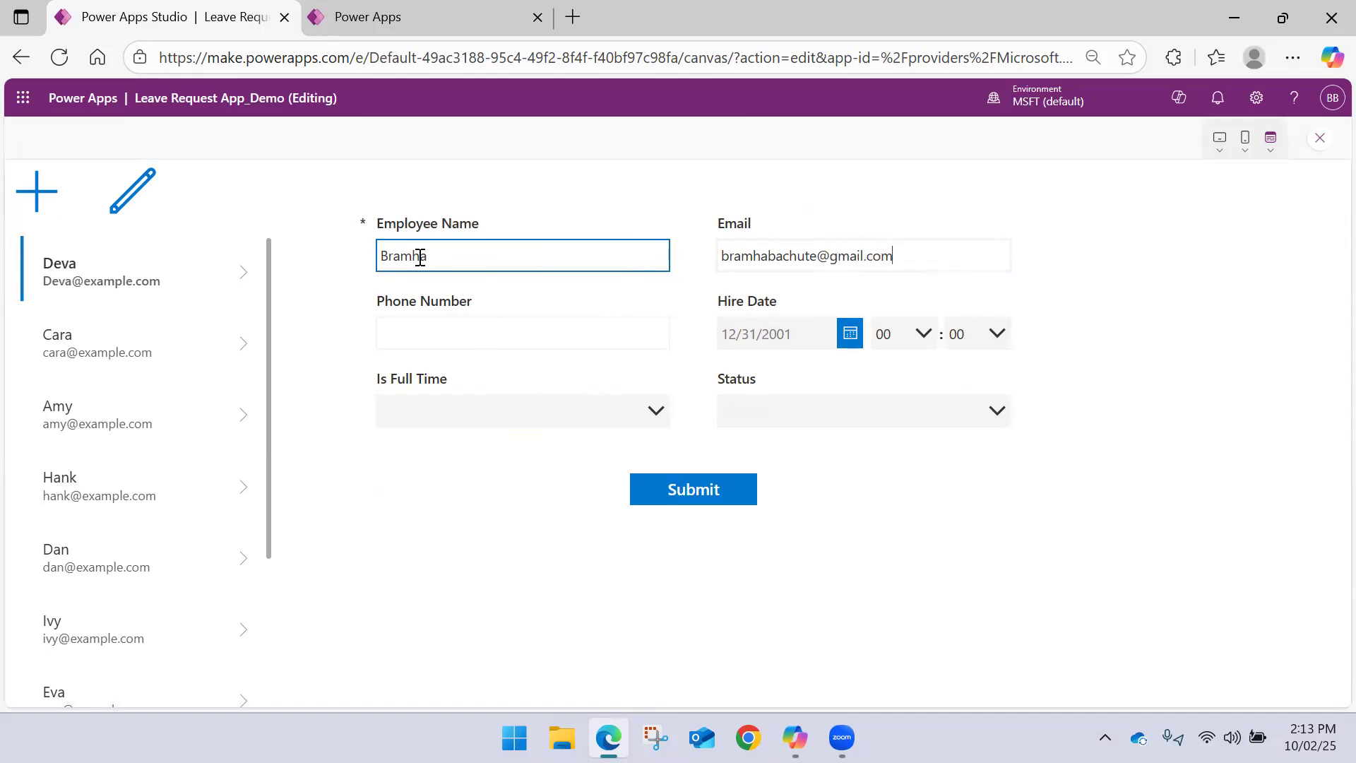
# Enter the employee's phone number and set Hire Date to 10/2/2025
pyautogui.click(466, 345)
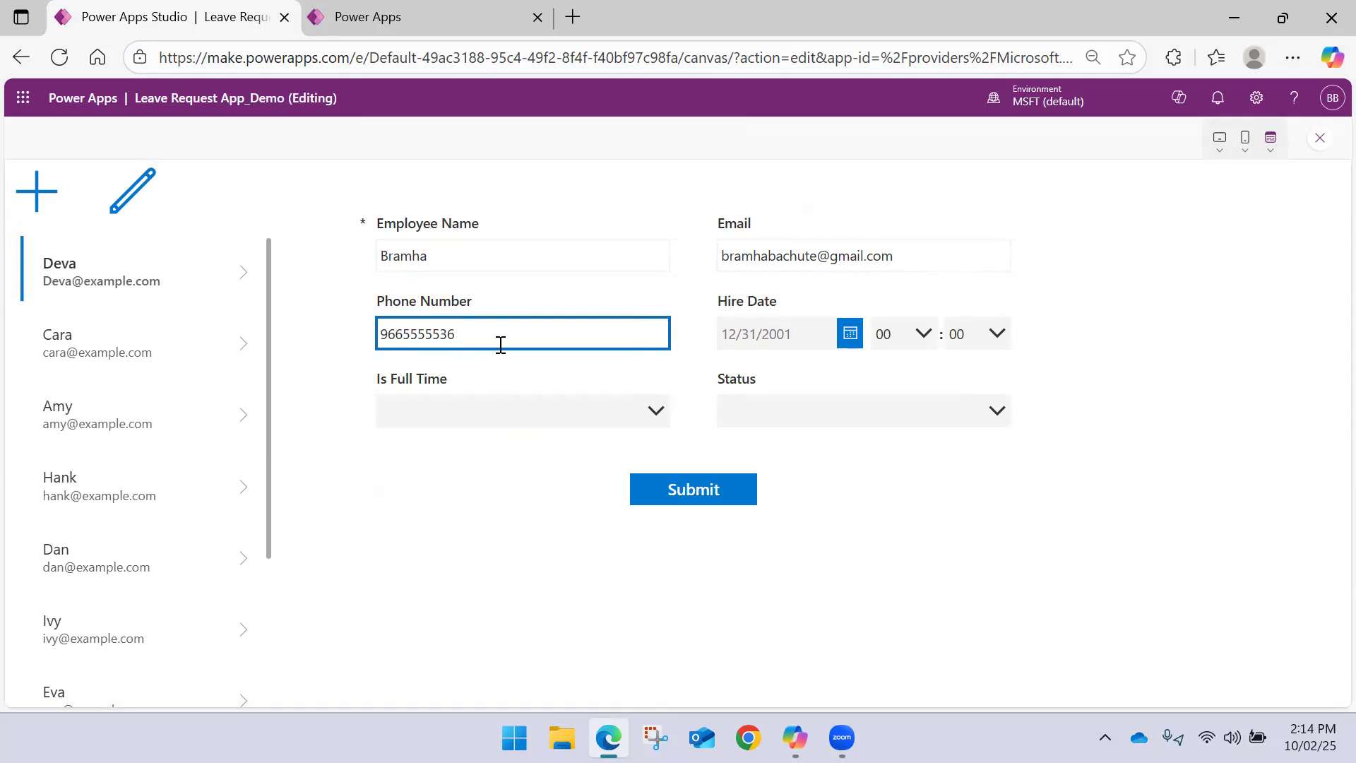
pyautogui.click(850, 336)
pyautogui.click(891, 507)
pyautogui.click(890, 679)
# Set Is Full Time to True and Status to Active, and submit the new employee record
pyautogui.click(498, 415)
pyautogui.click(446, 455)
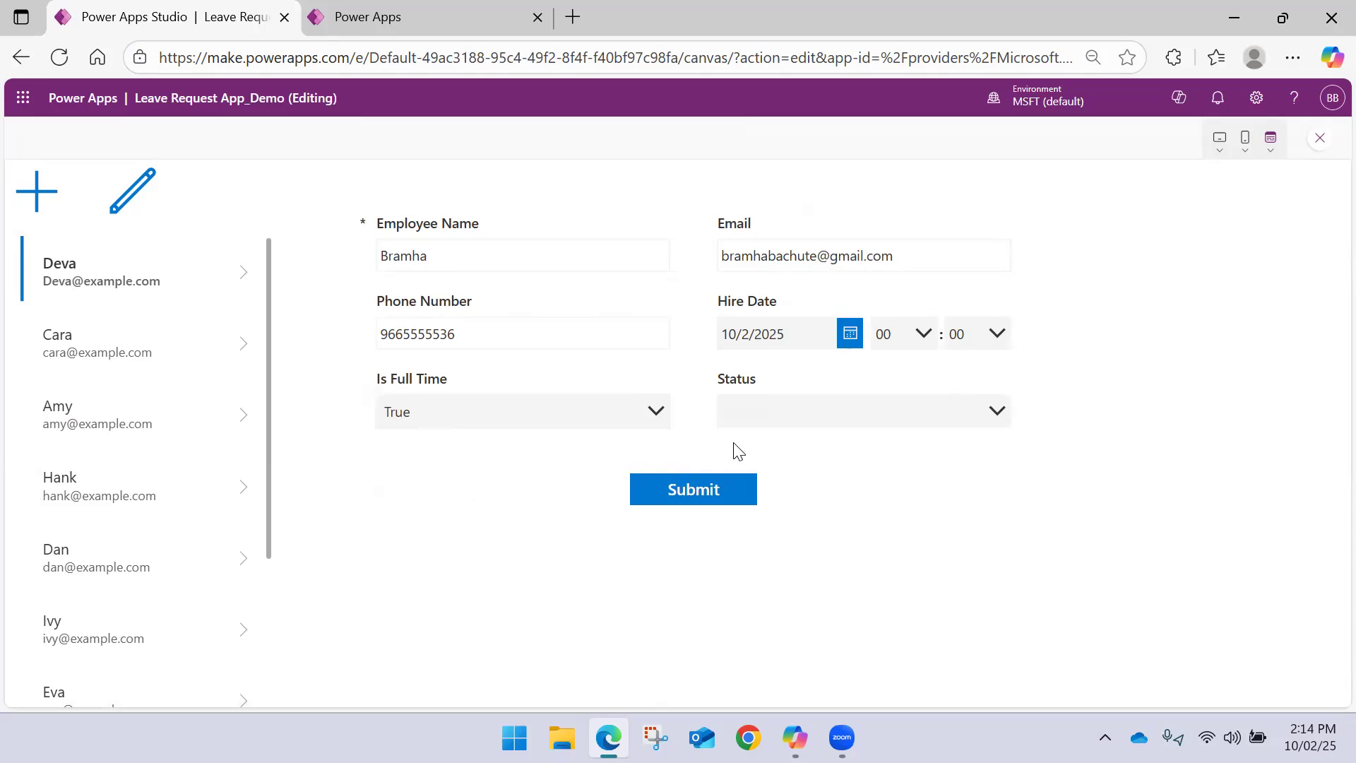
pyautogui.click(784, 418)
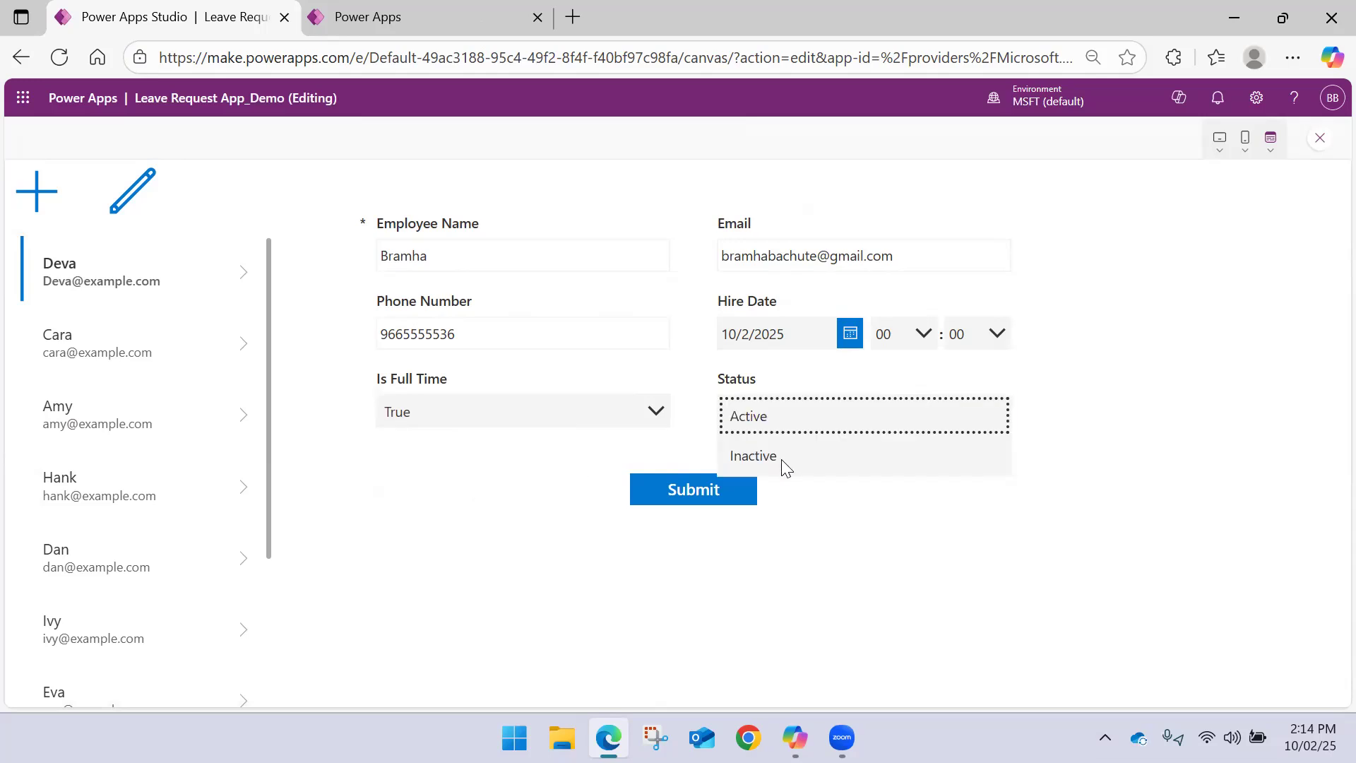
pyautogui.click(775, 409)
pyautogui.click(720, 489)
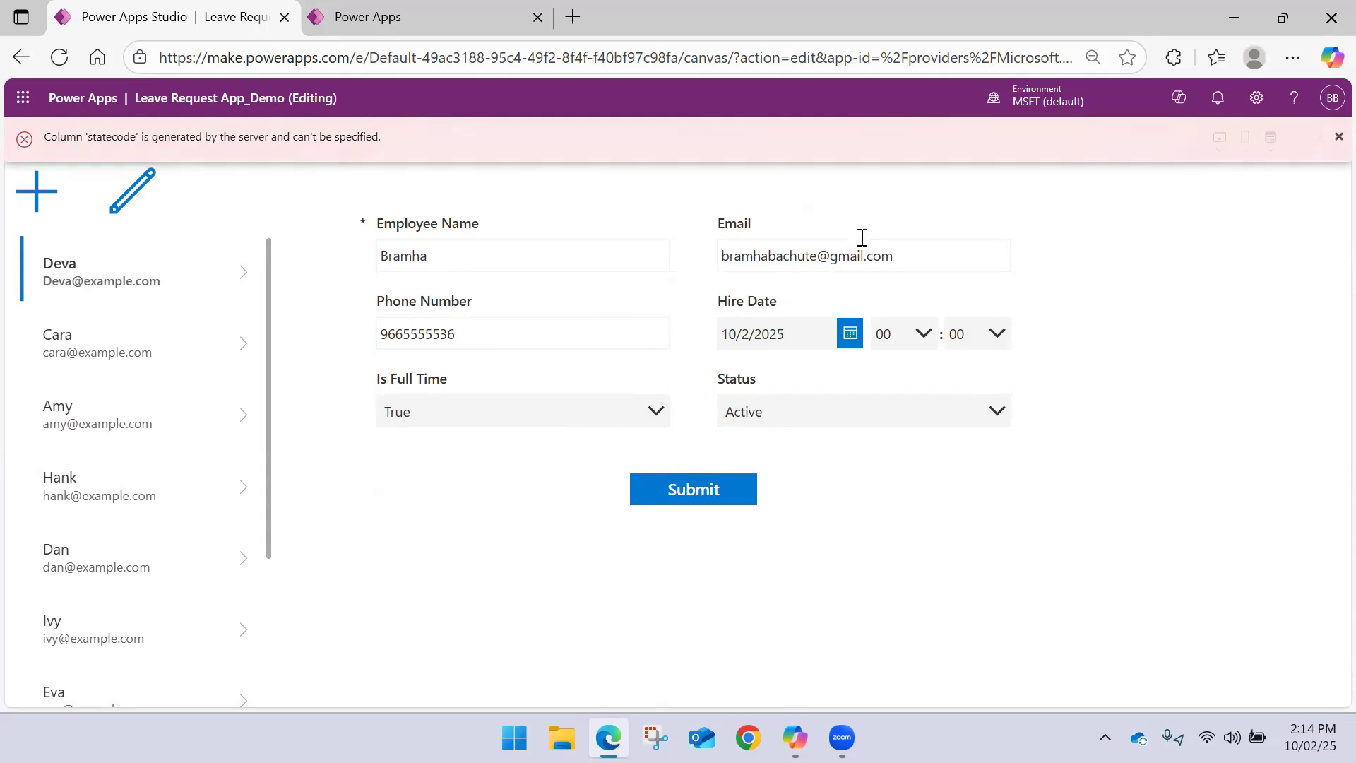
# Dismiss the error banner, exit the preview and open the Submit button's OnSelect formula from its error marker
pyautogui.click(1324, 141)
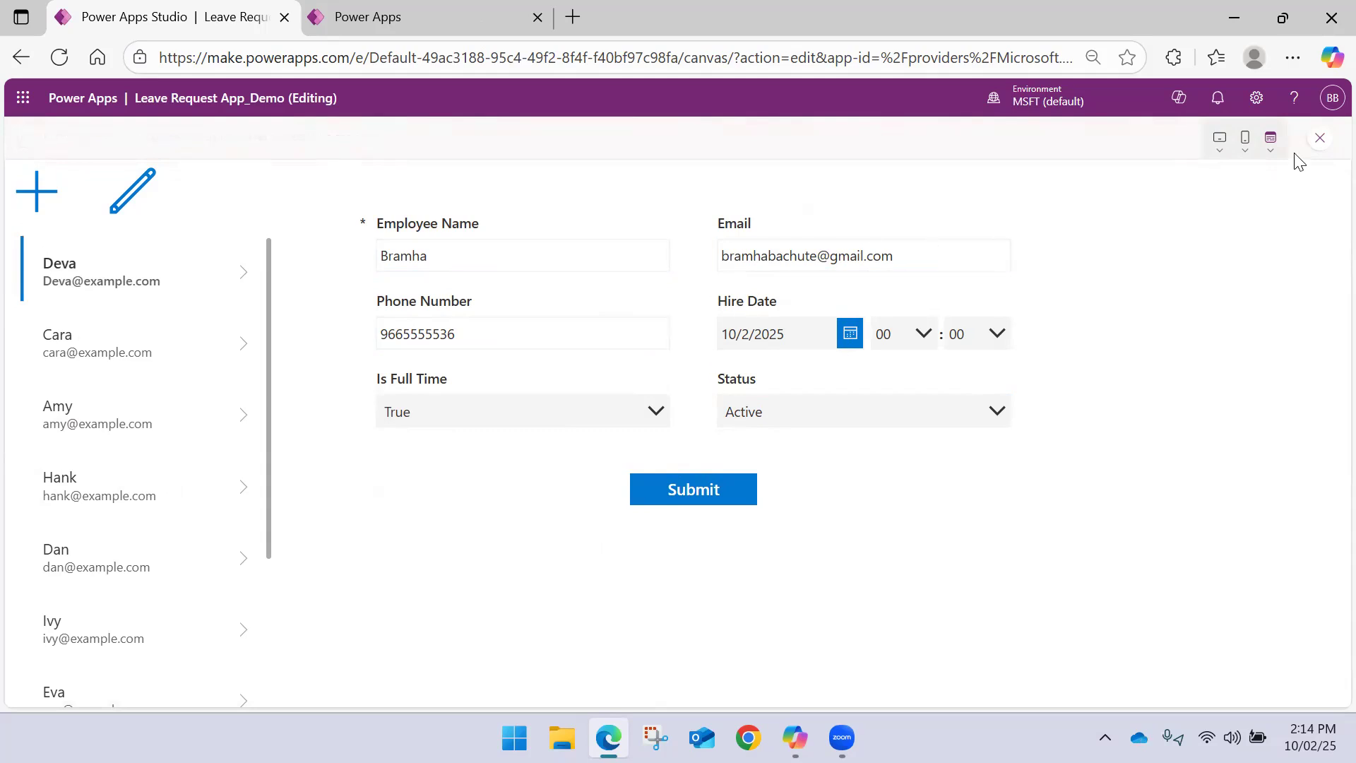
pyautogui.click(1319, 139)
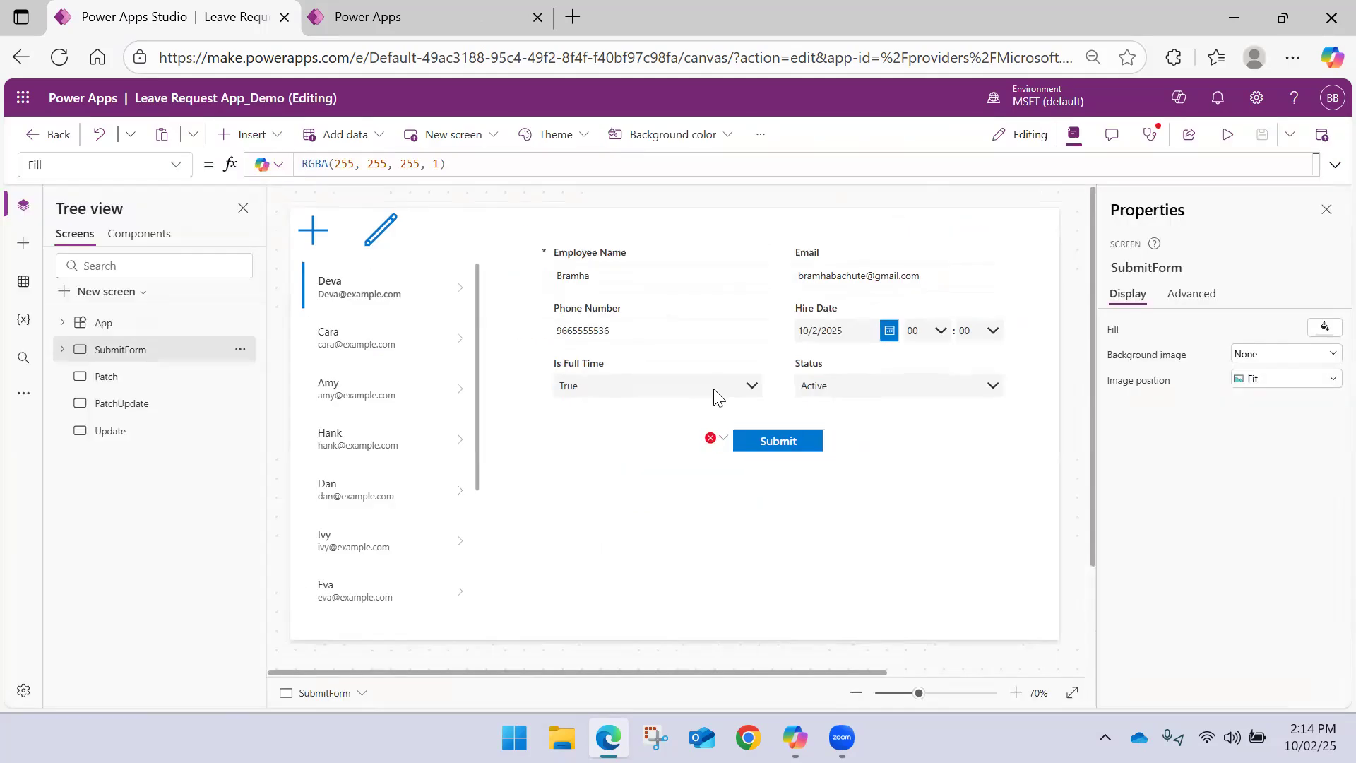
pyautogui.click(713, 439)
pyautogui.click(736, 461)
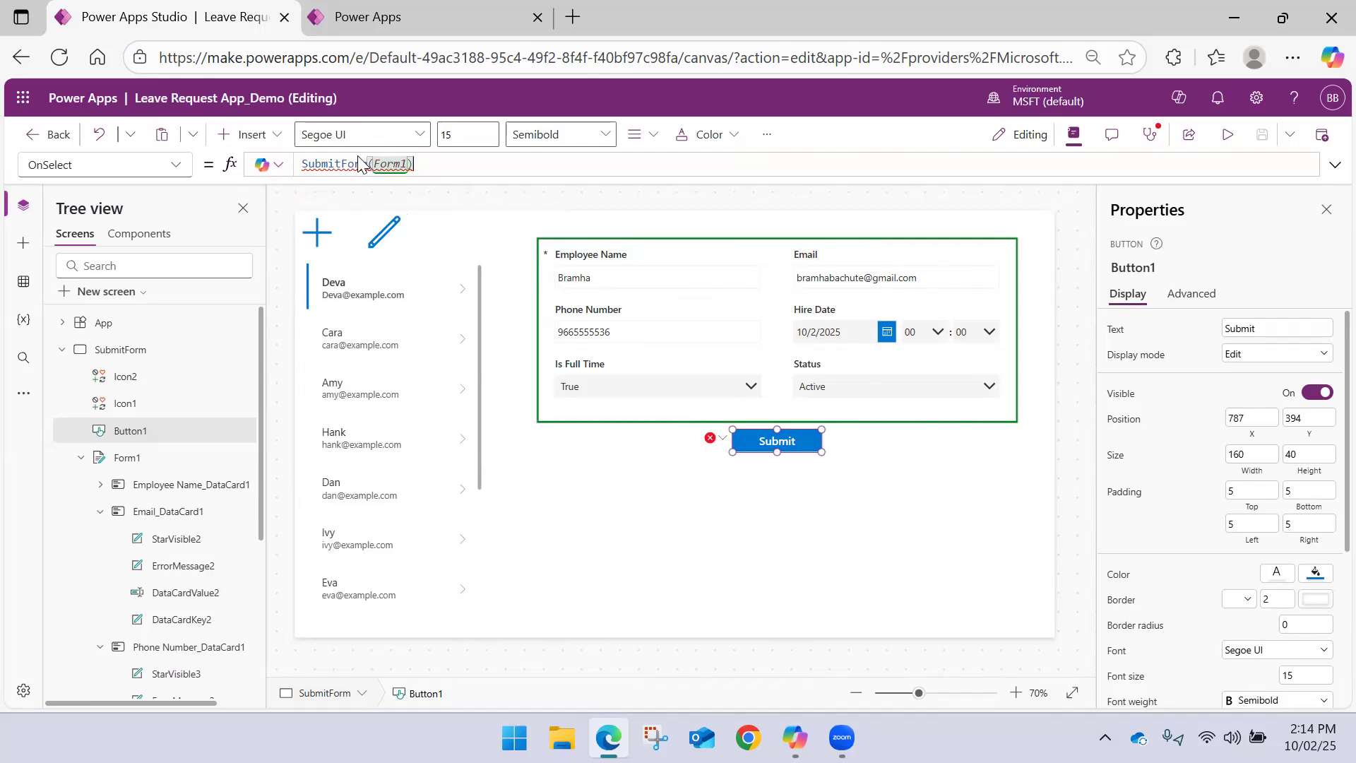
# Read the error on the Submit button's OnSelect formula and open the list of fields used in Form1
pyautogui.moveTo(355, 164)
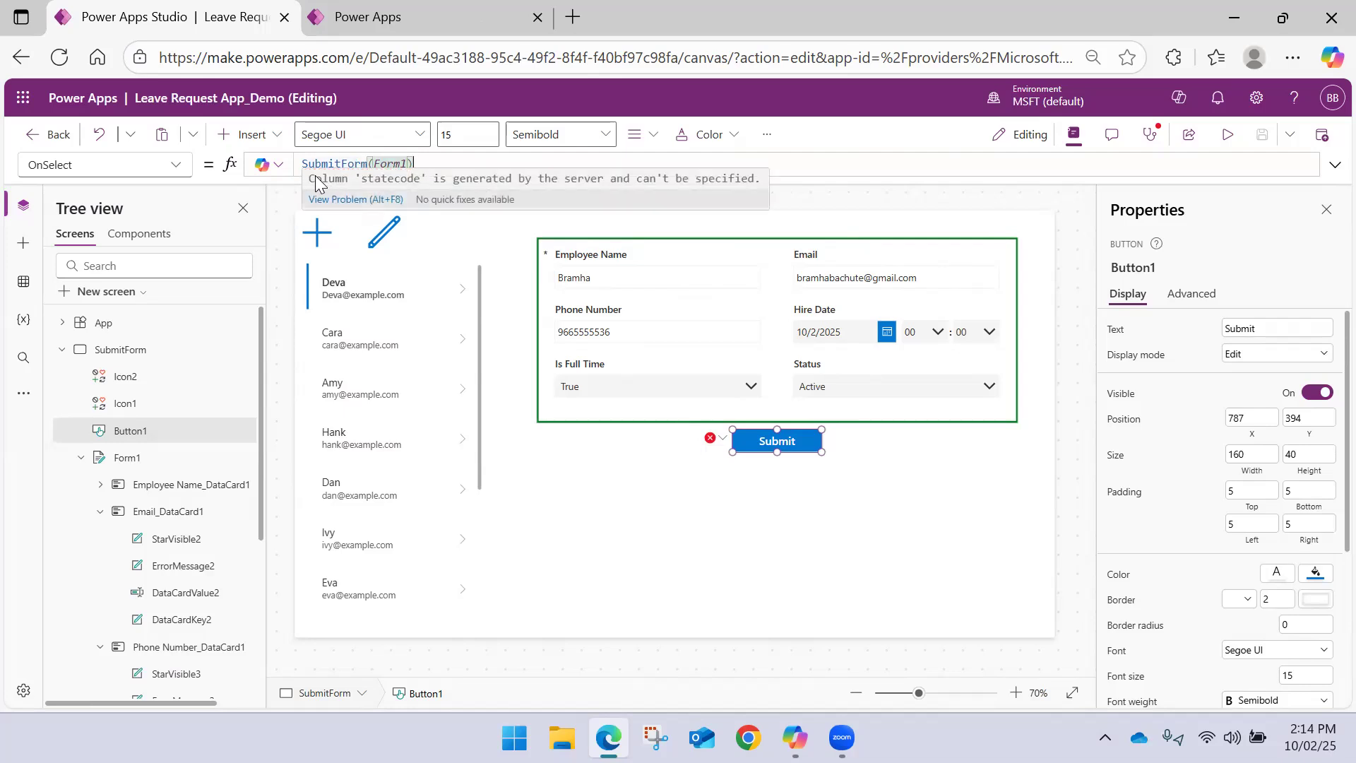
pyautogui.moveTo(320, 174); pyautogui.dragTo(712, 173)
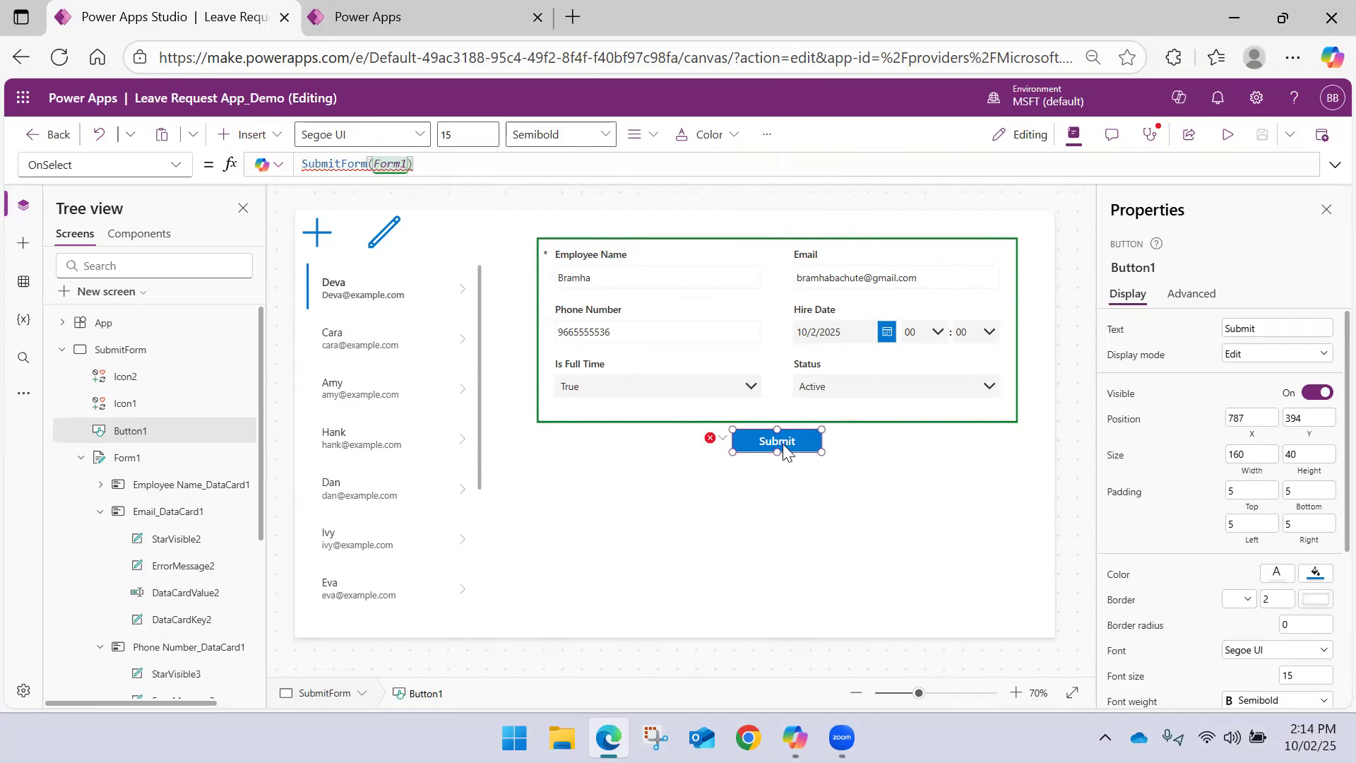
pyautogui.click(931, 421)
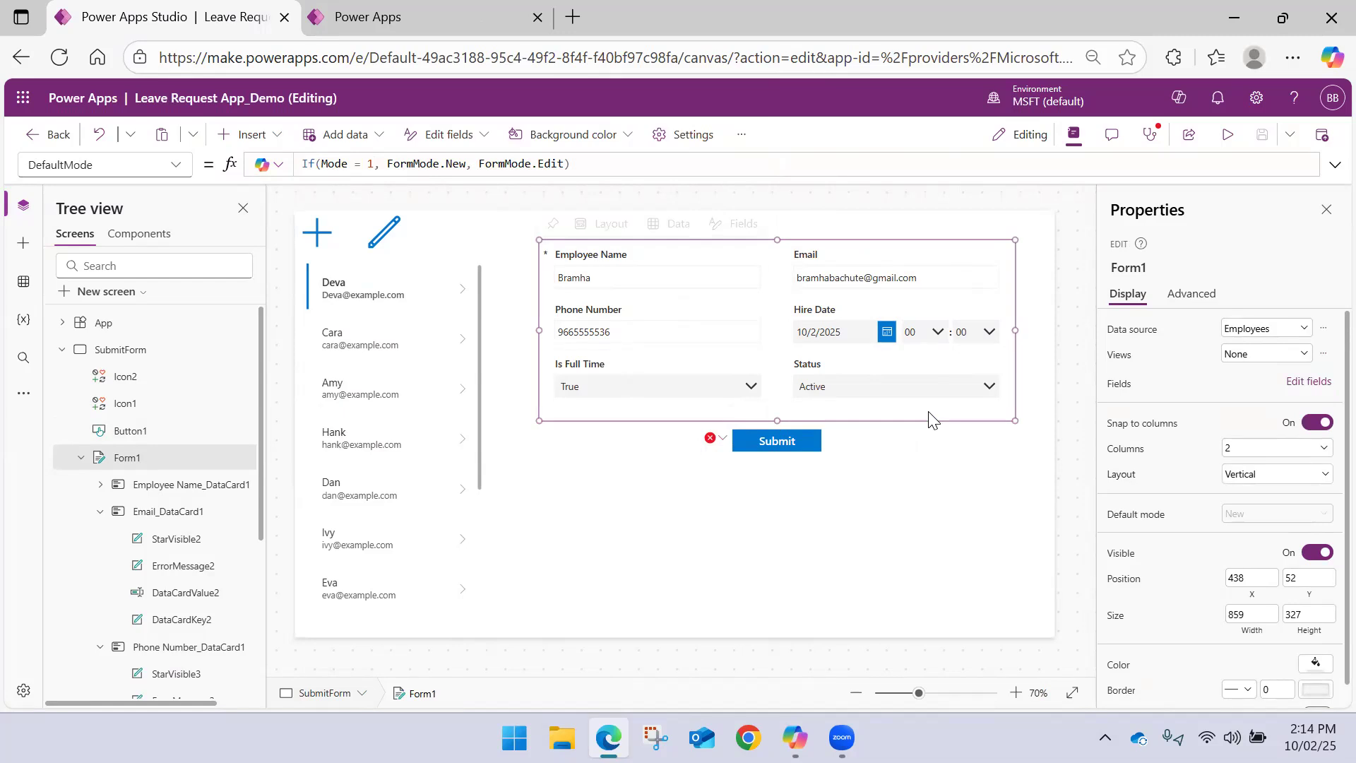
pyautogui.click(746, 226)
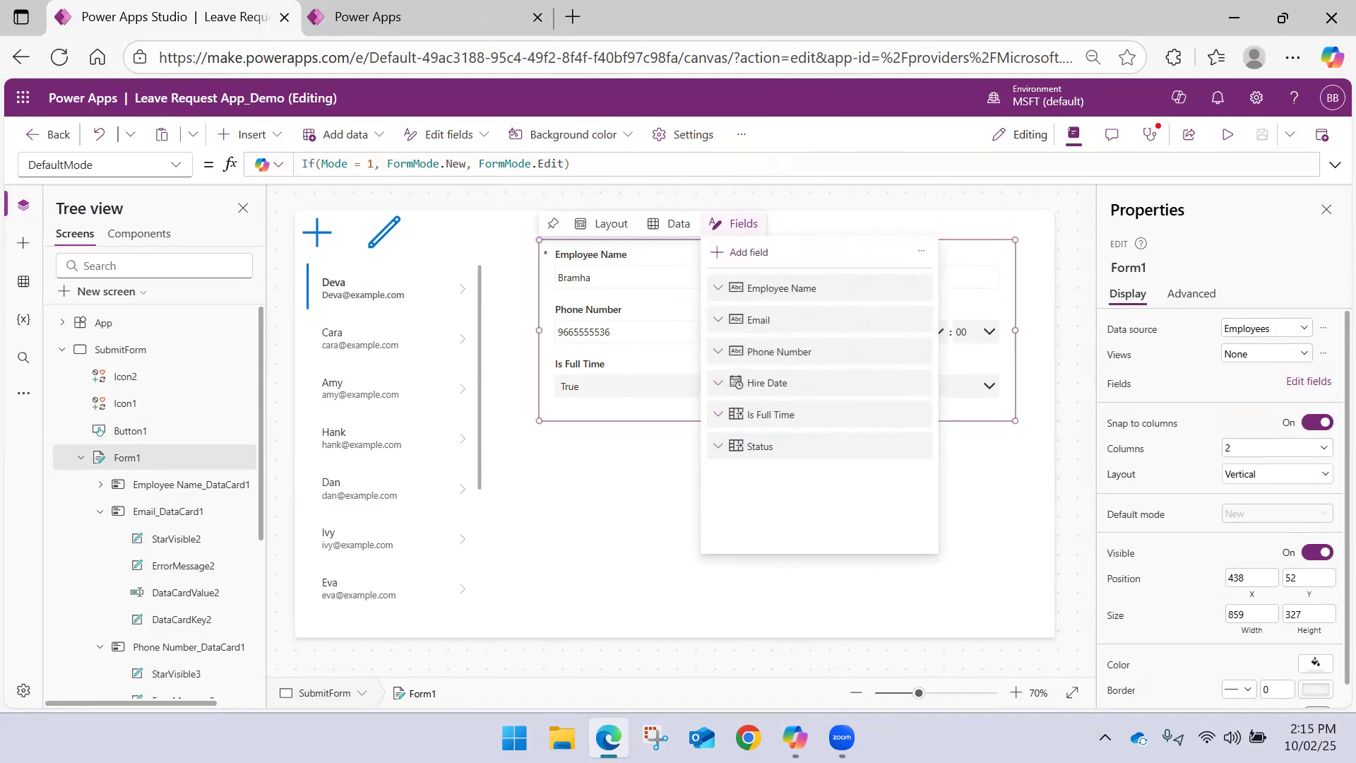
# Reselect the Submit button and copy the error message shown for its SubmitForm(Form1) formula, switching to another window
pyautogui.hotkey('alt', 'Tab')
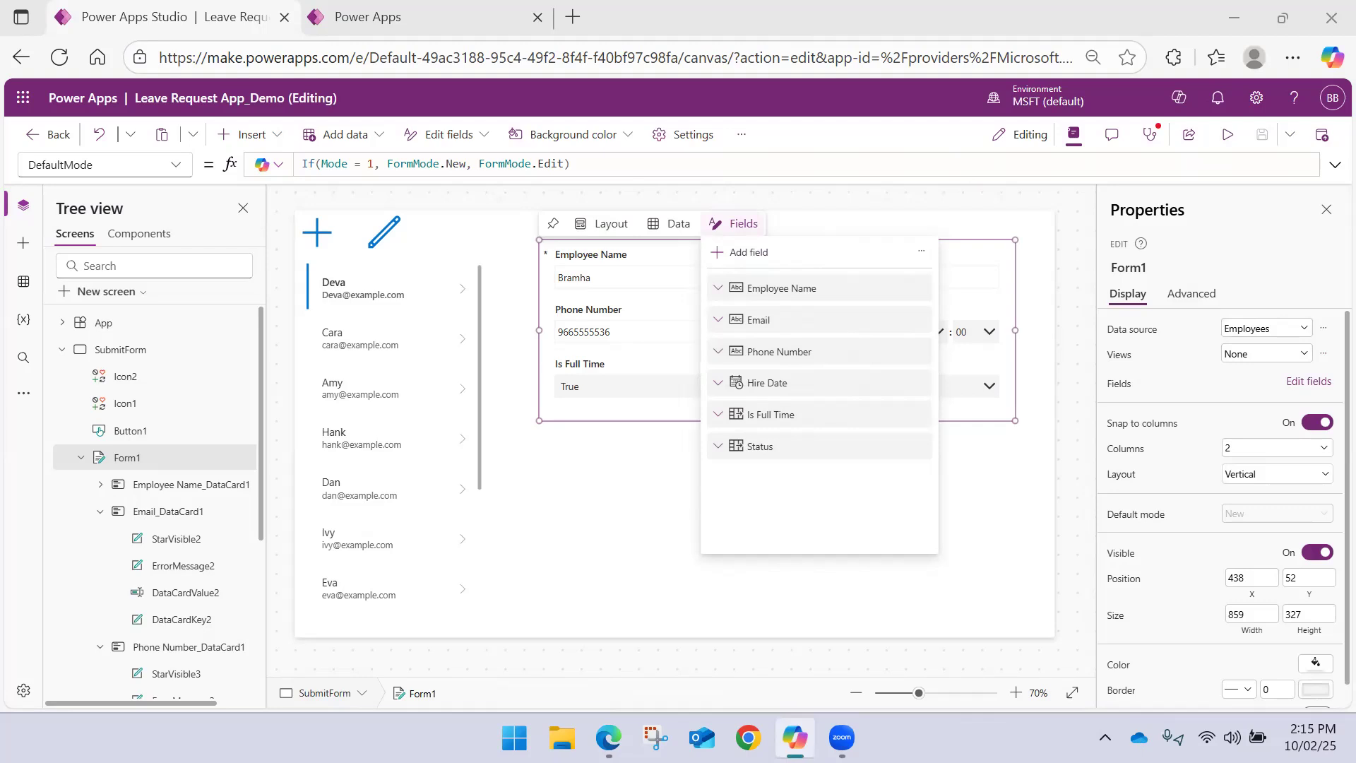
pyautogui.click(735, 476)
pyautogui.click(737, 439)
pyautogui.click(720, 438)
pyautogui.click(798, 466)
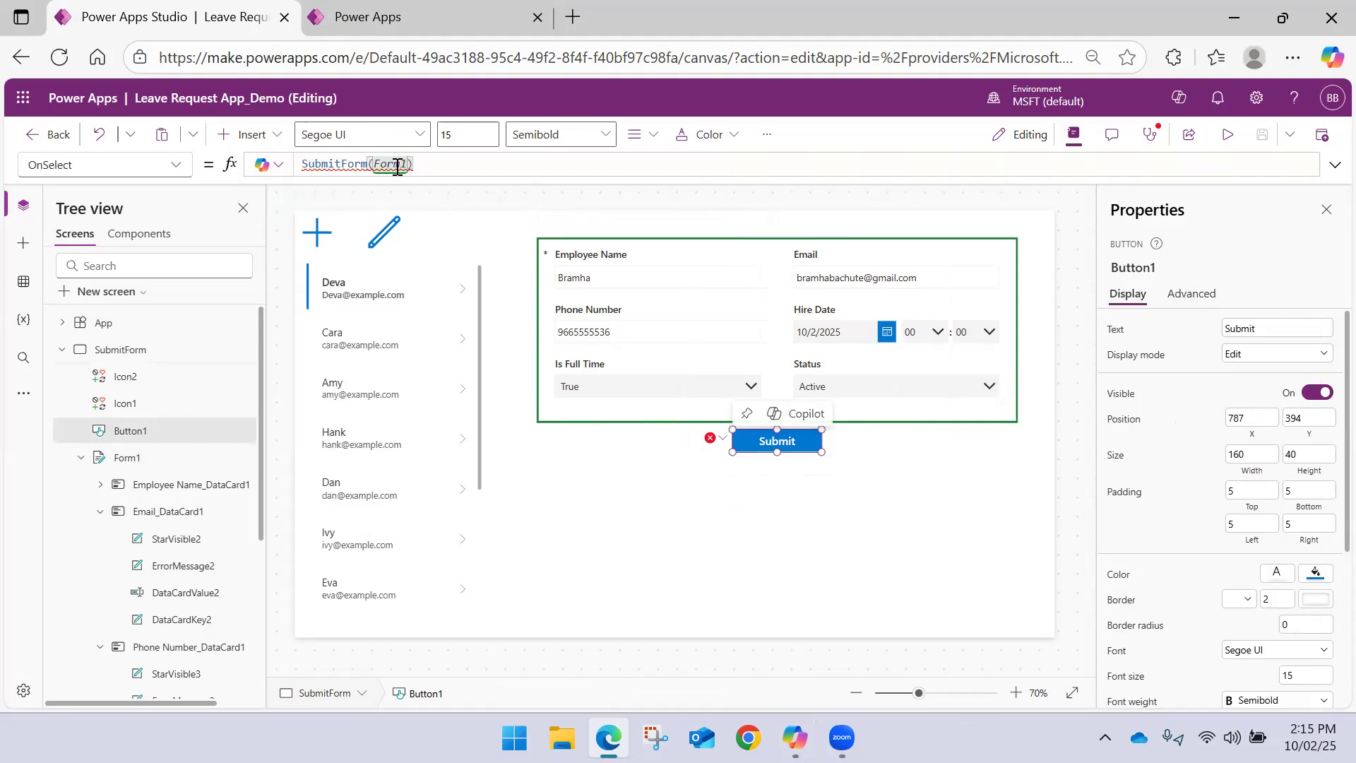
pyautogui.moveTo(396, 165)
pyautogui.moveTo(315, 180); pyautogui.dragTo(742, 178)
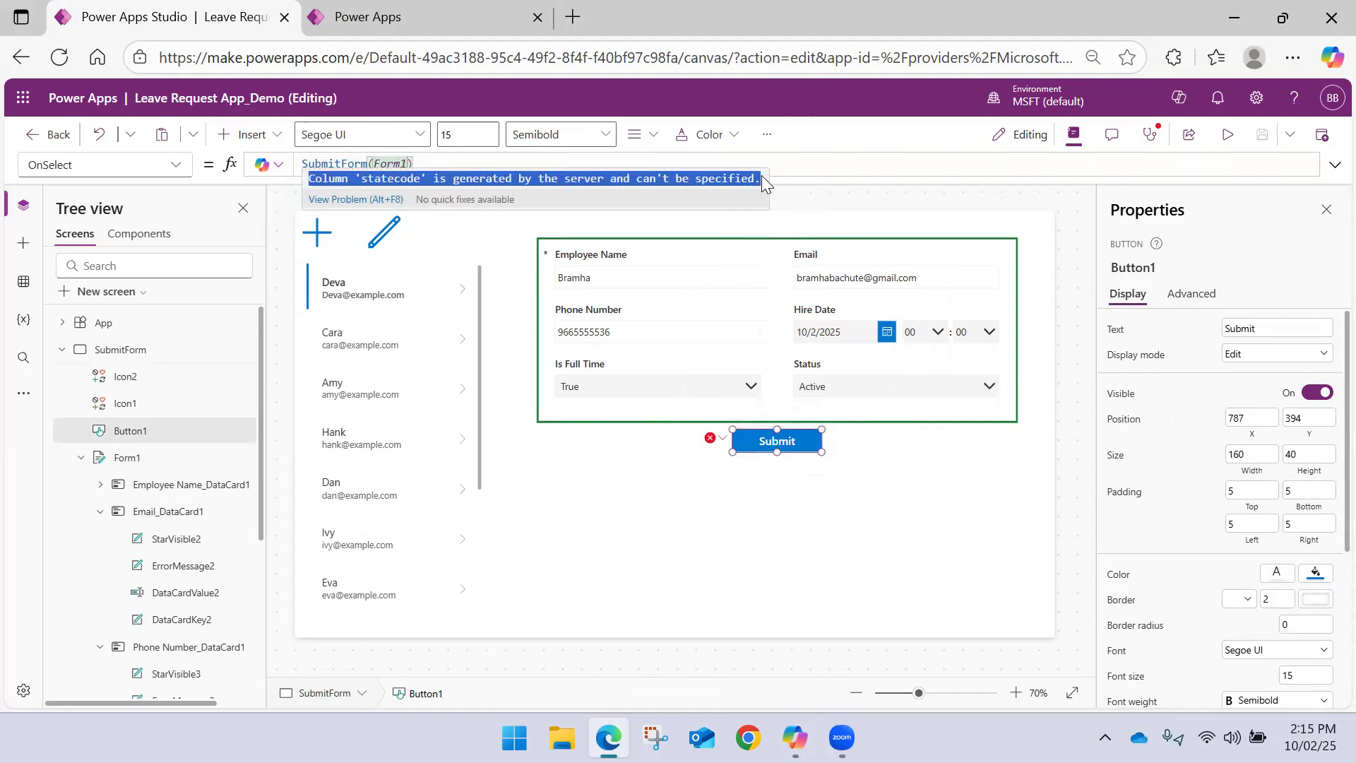
pyautogui.hotkey('ctrl', 'c')
pyautogui.hotkey('alt', 'Tab')
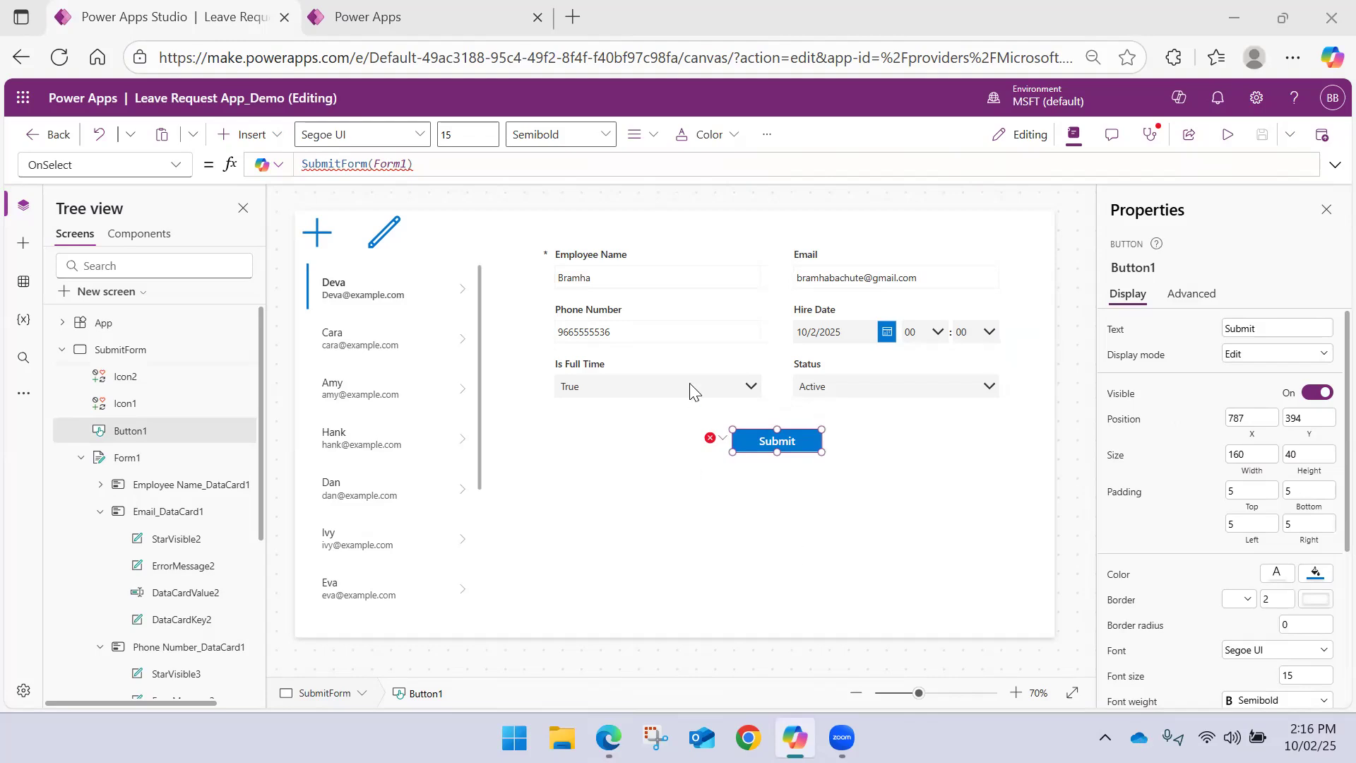
# Delete the Status card from Form1, select the Submit button and save the app
pyautogui.click(899, 379)
pyautogui.click(901, 387)
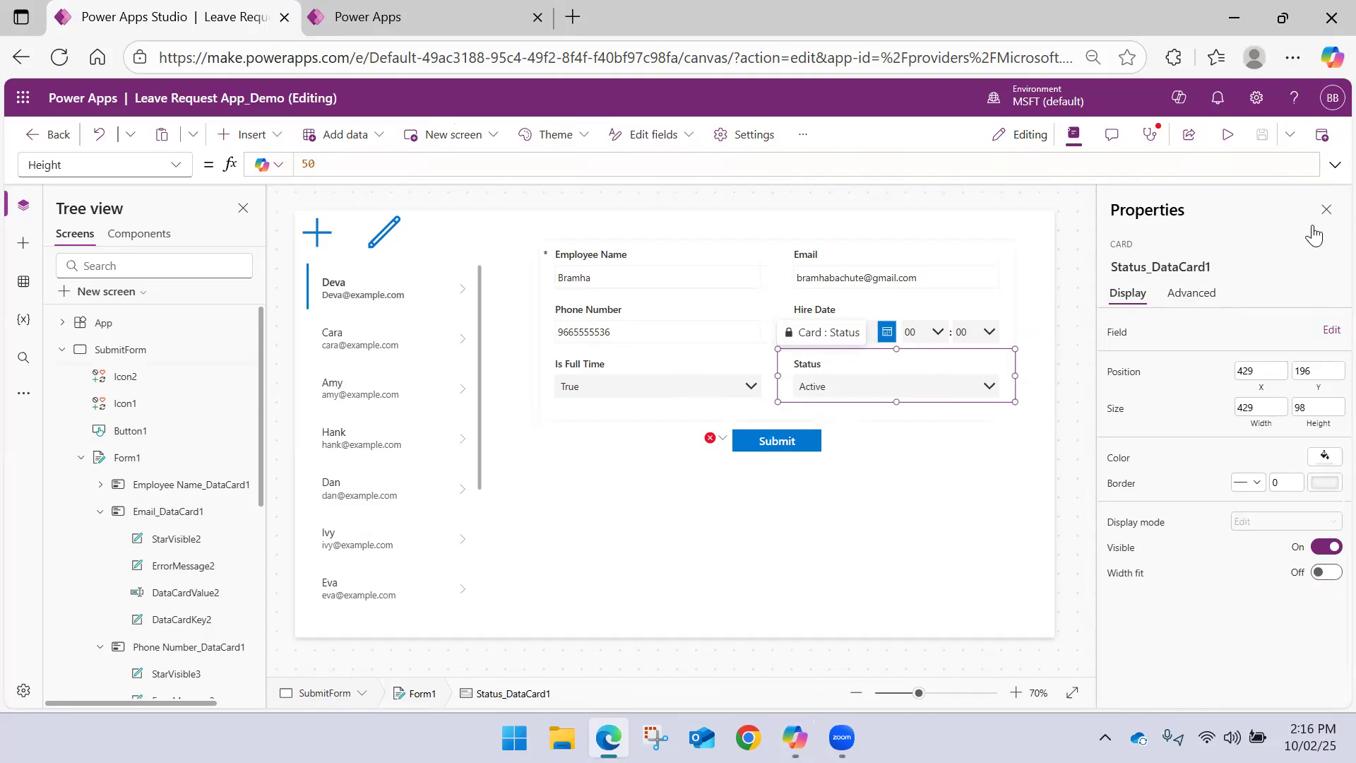
pyautogui.click(875, 363)
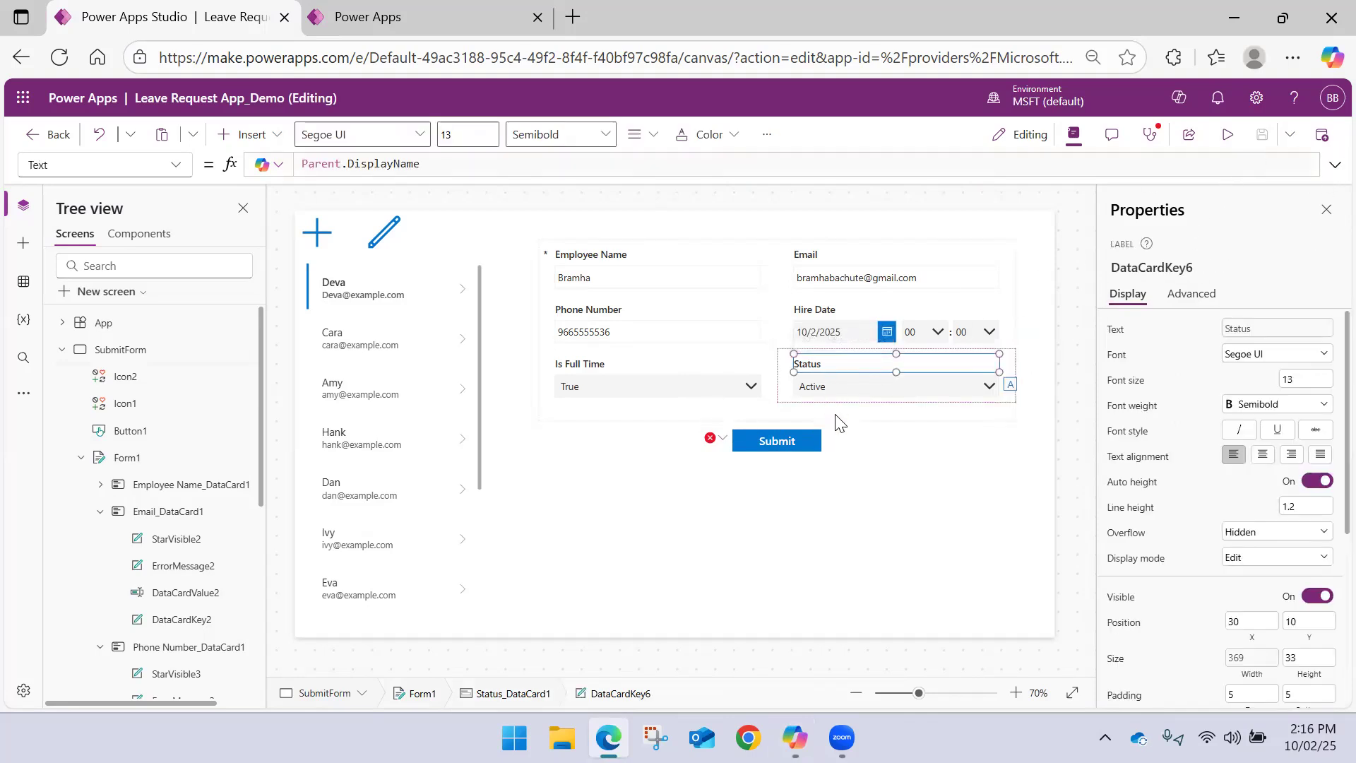
pyautogui.click(847, 419)
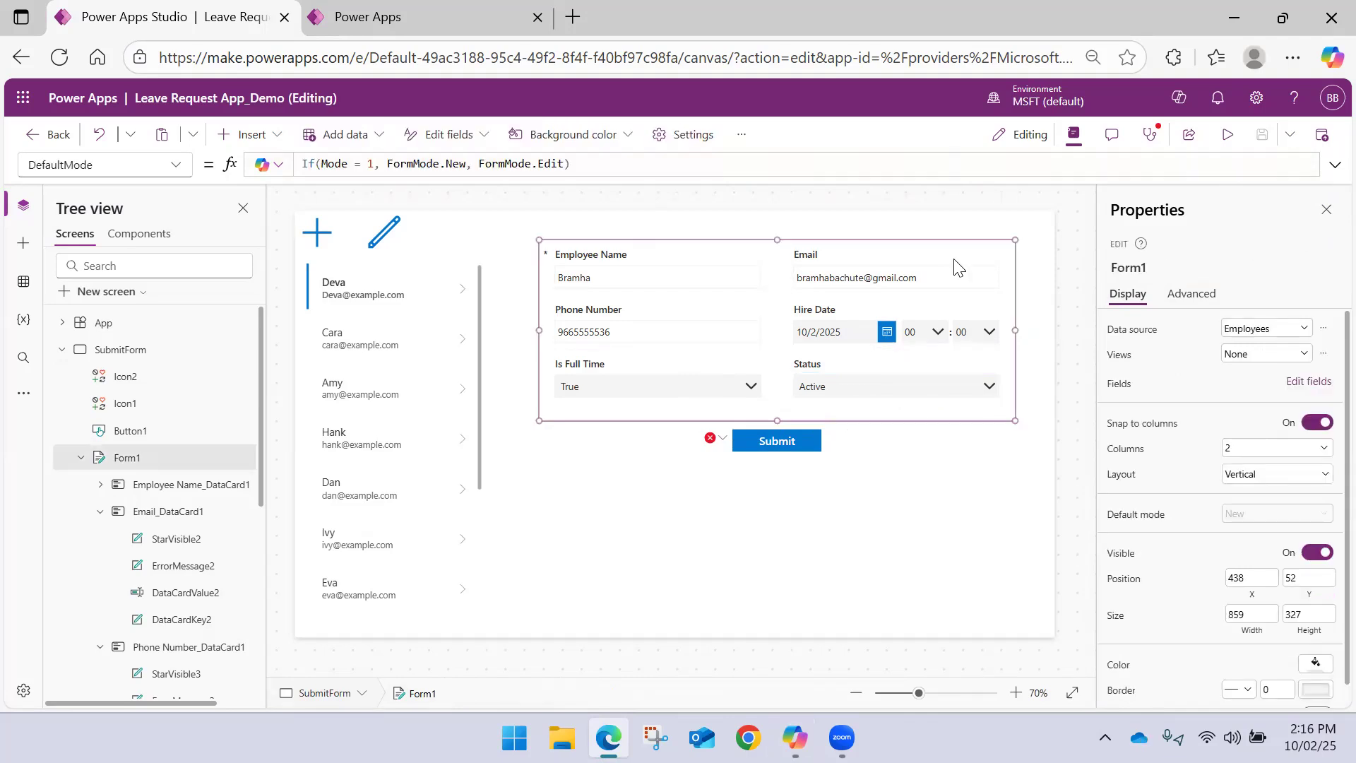
pyautogui.click(826, 367)
pyautogui.press('Delete')
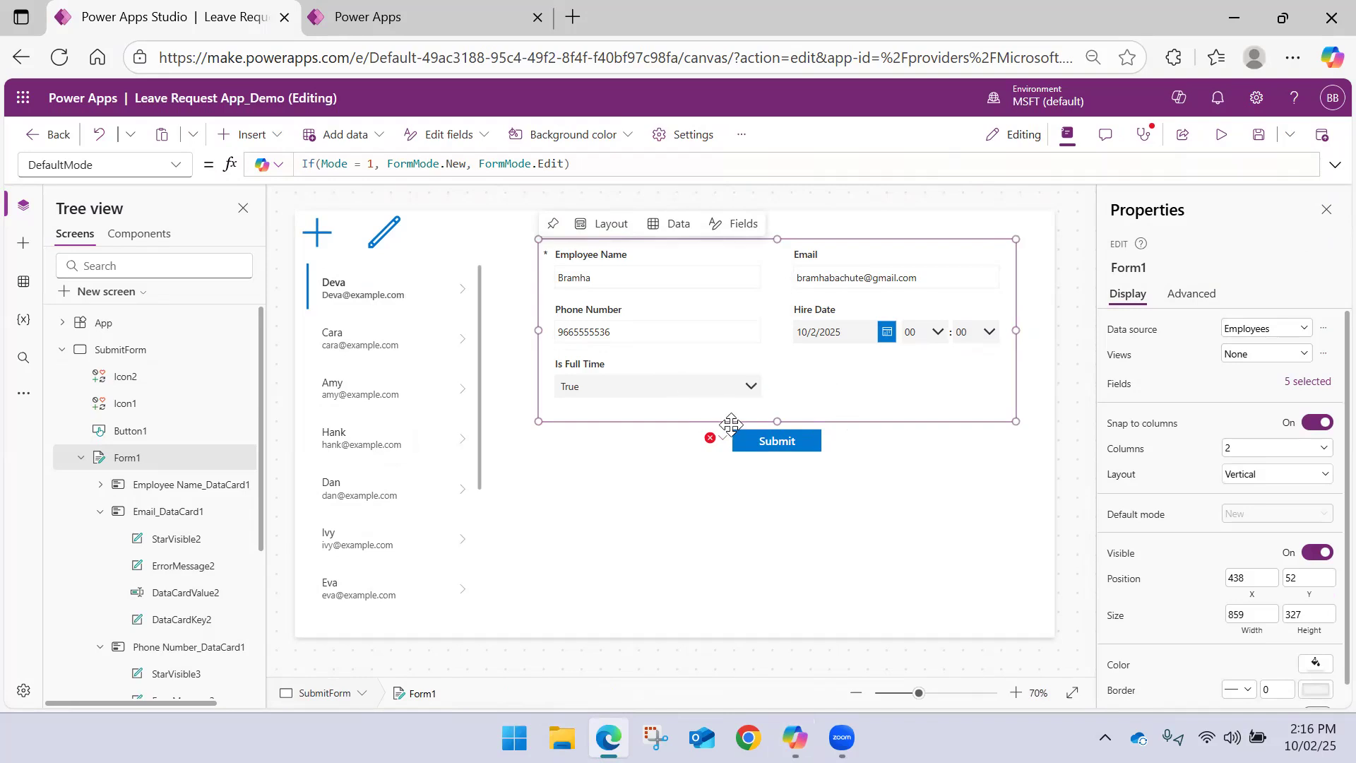
pyautogui.click(742, 441)
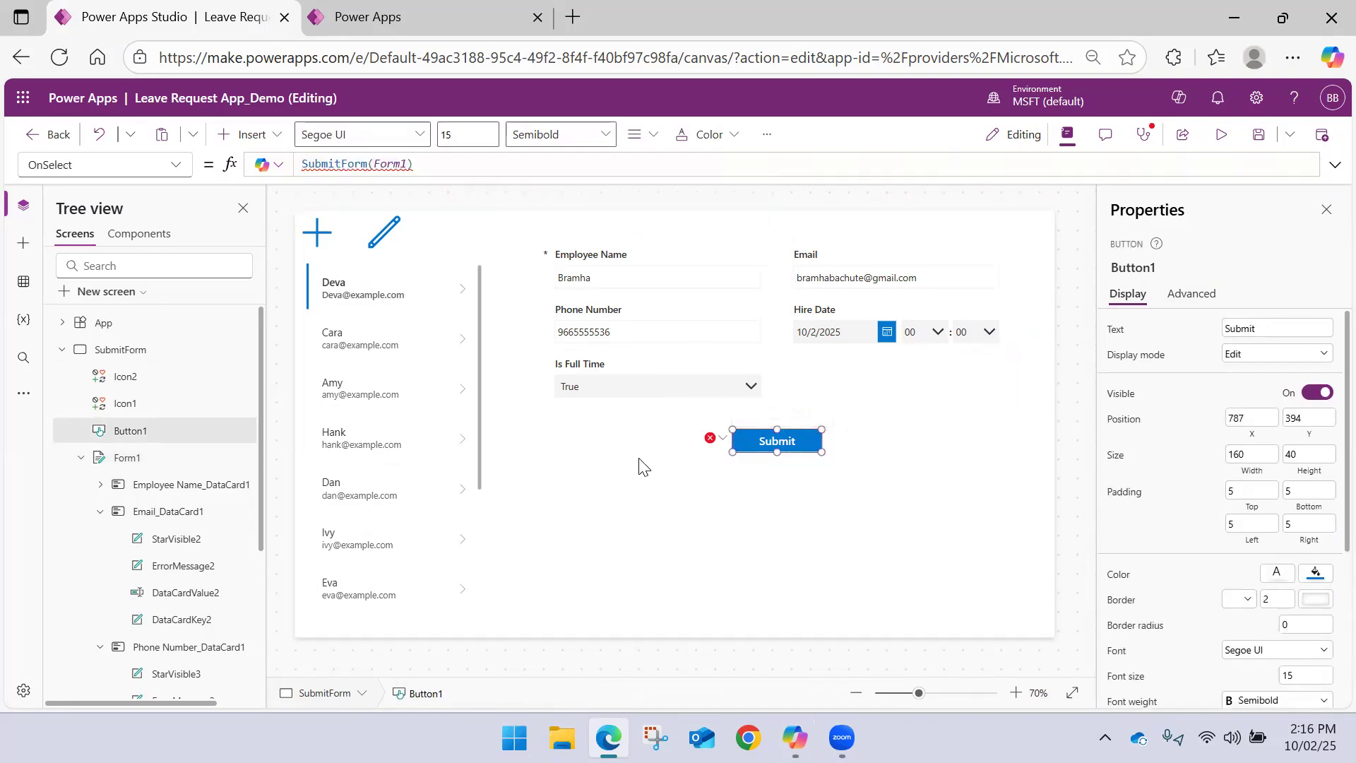
pyautogui.click(1257, 134)
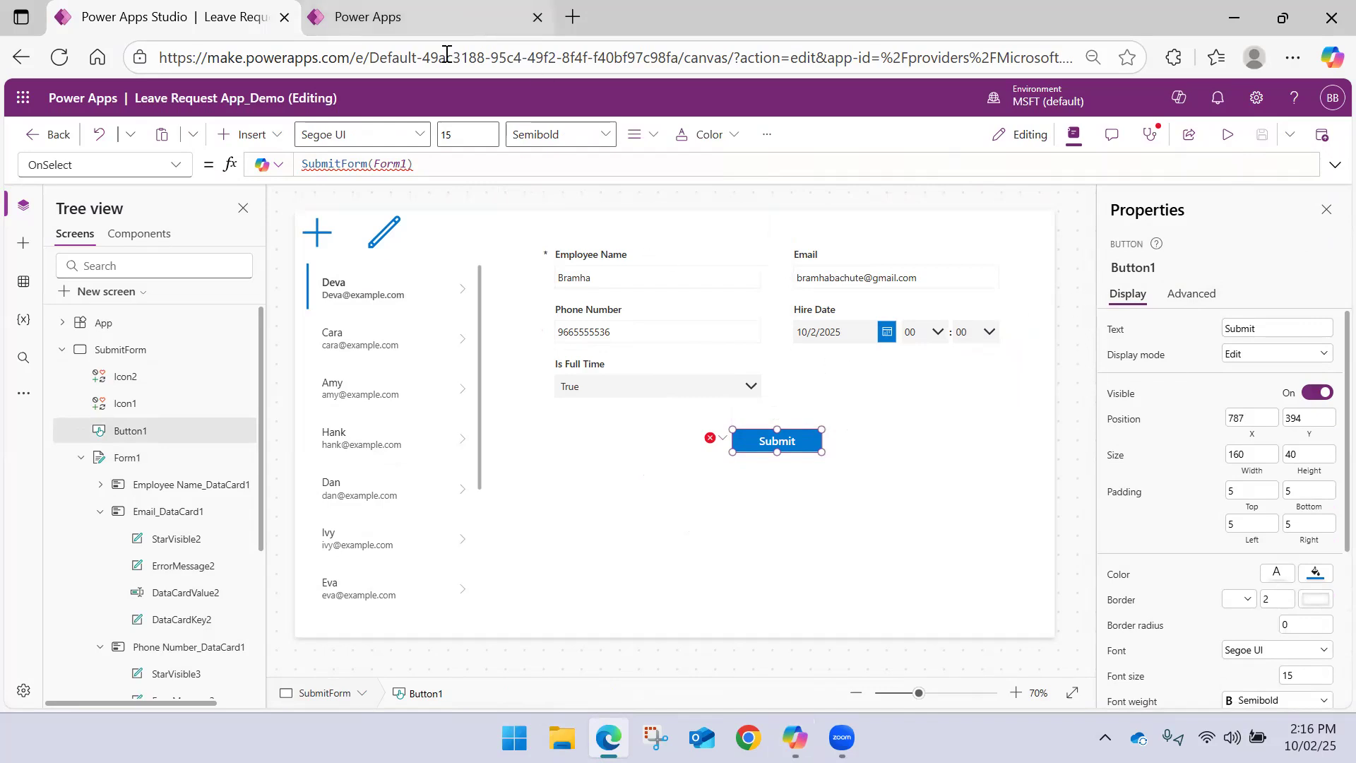
# Submit the filled-in employee record in preview, check it against the first record in the gallery, and exit the preview
pyautogui.click(1228, 134)
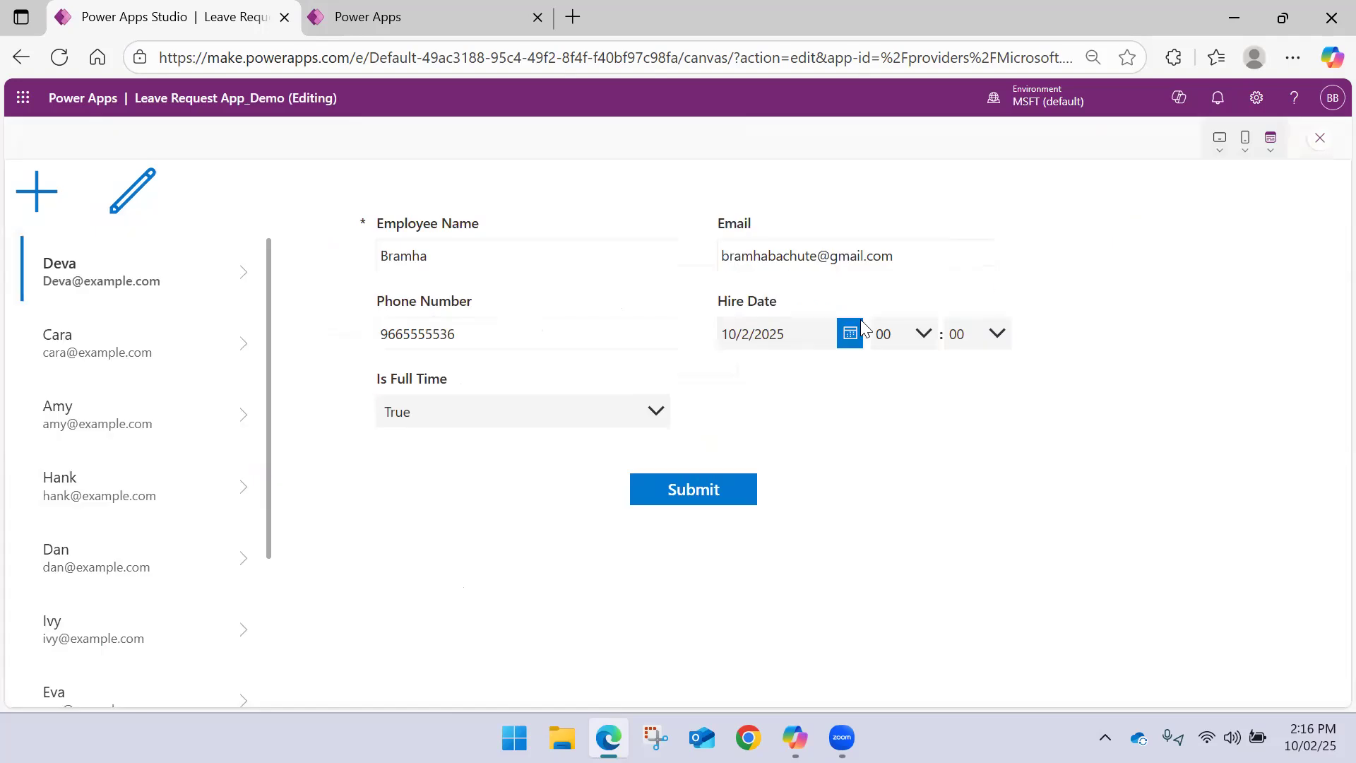
pyautogui.click(659, 497)
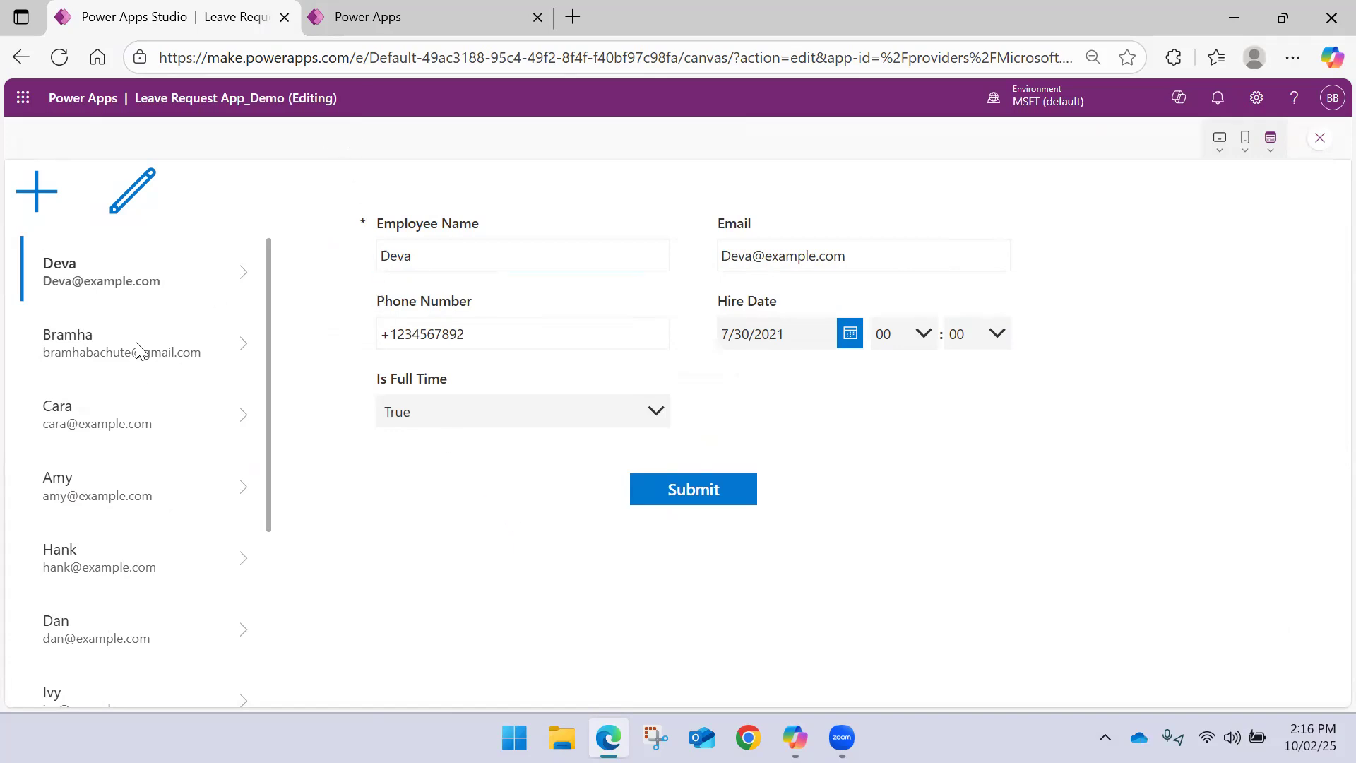
pyautogui.click(244, 353)
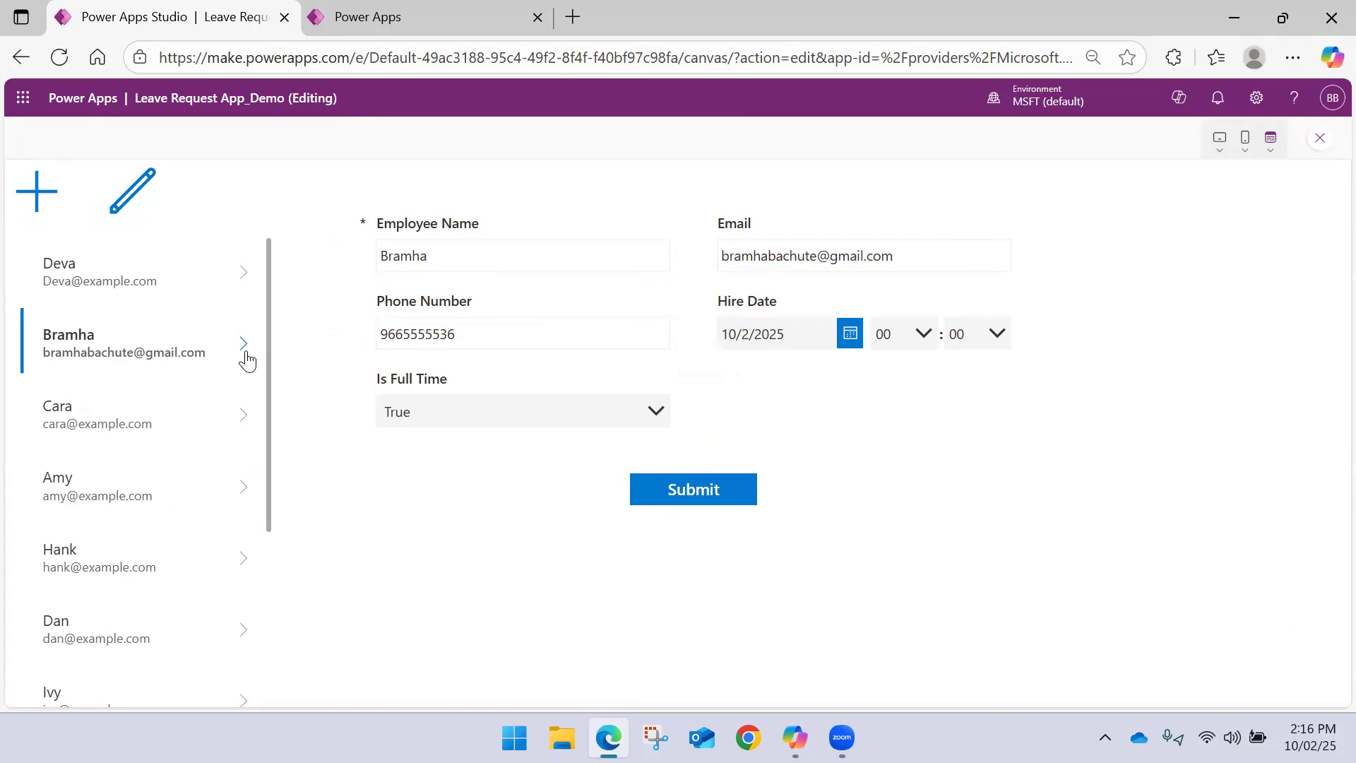
pyautogui.click(248, 278)
pyautogui.click(240, 356)
pyautogui.click(1320, 139)
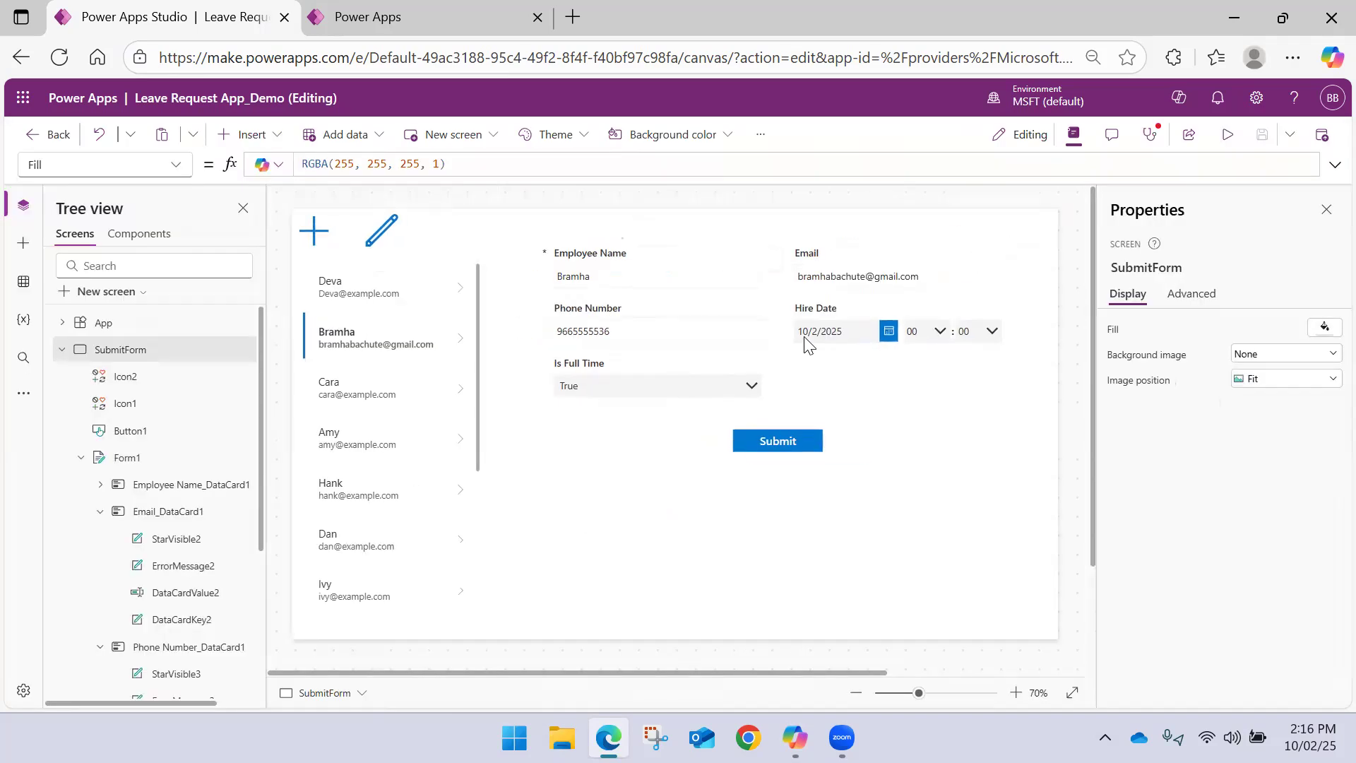
# Close the Properties pane and review the OnSelect formulas of the Edit and Add icons and Form1's DefaultMode formula
pyautogui.click(1325, 209)
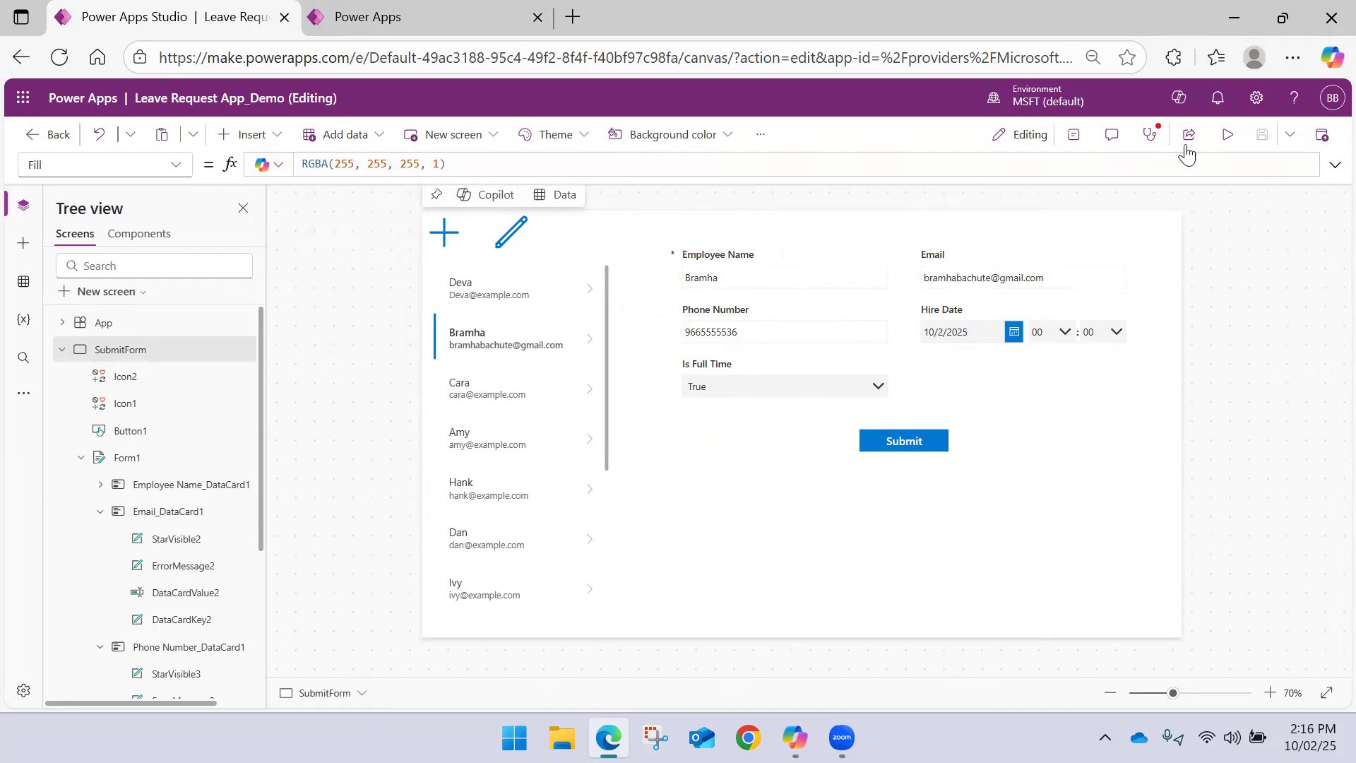
pyautogui.click(1225, 136)
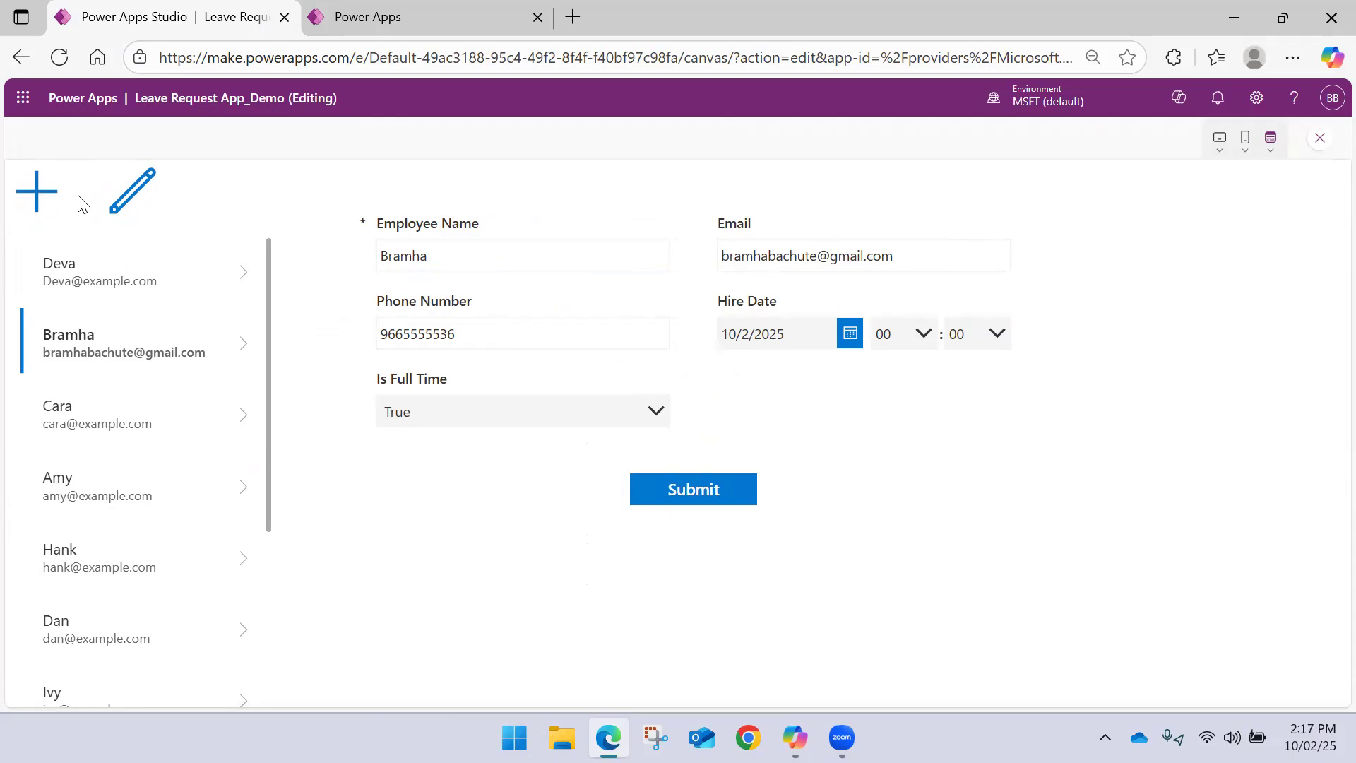
pyautogui.click(1317, 137)
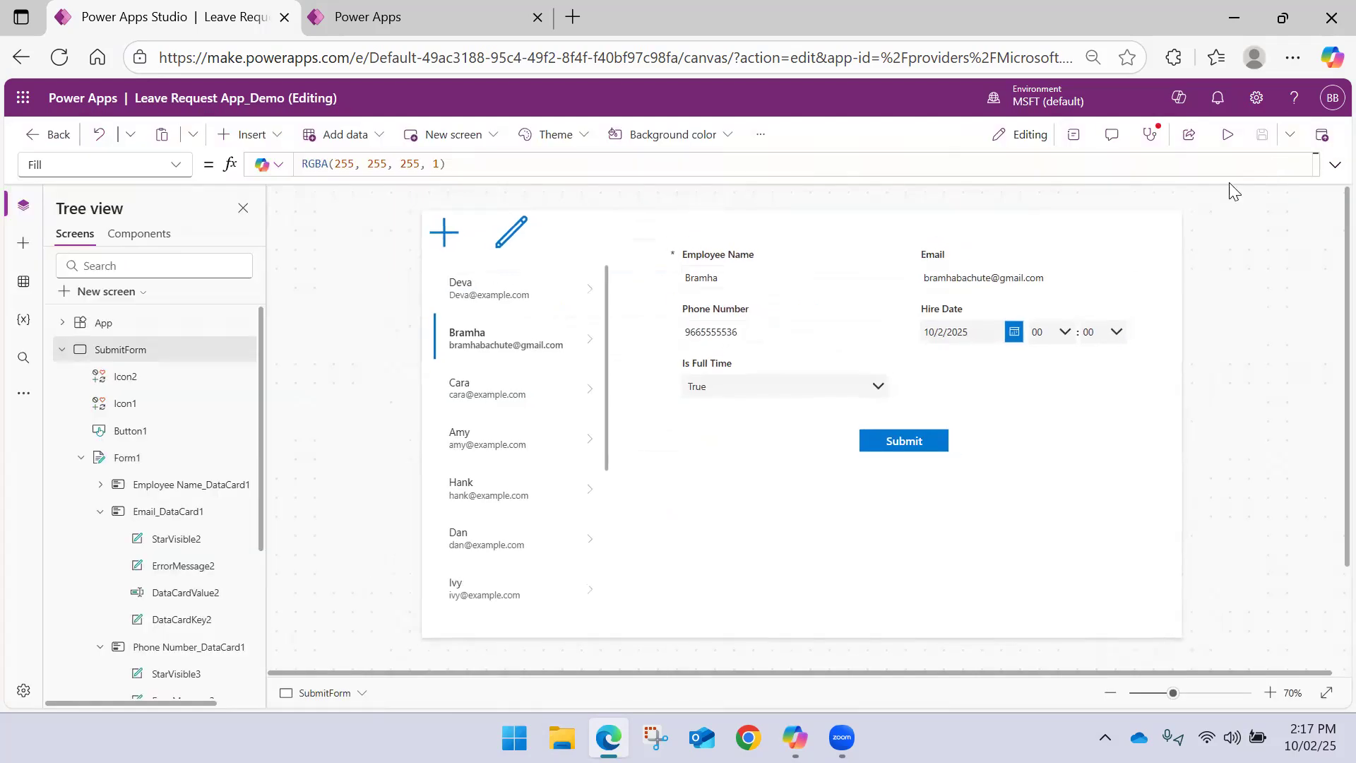
pyautogui.click(442, 230)
pyautogui.click(506, 235)
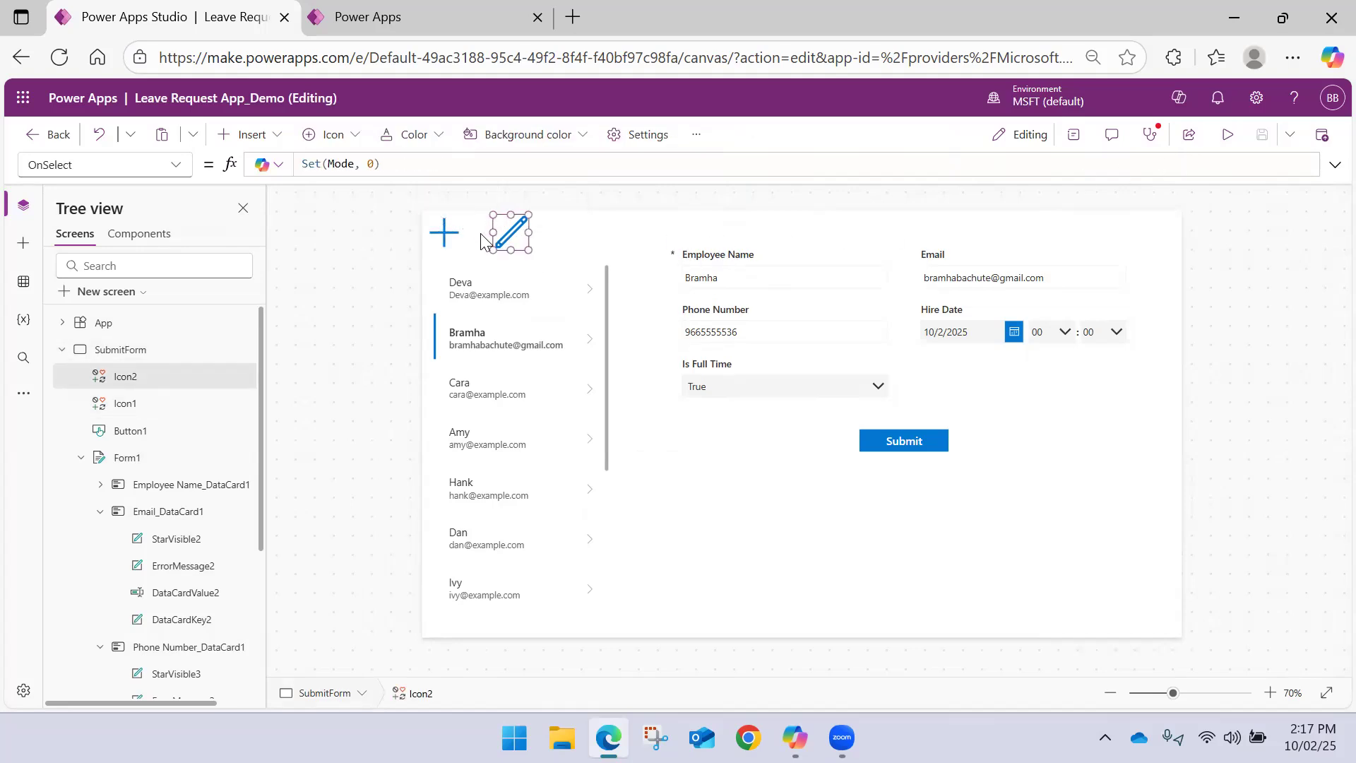
pyautogui.click(445, 235)
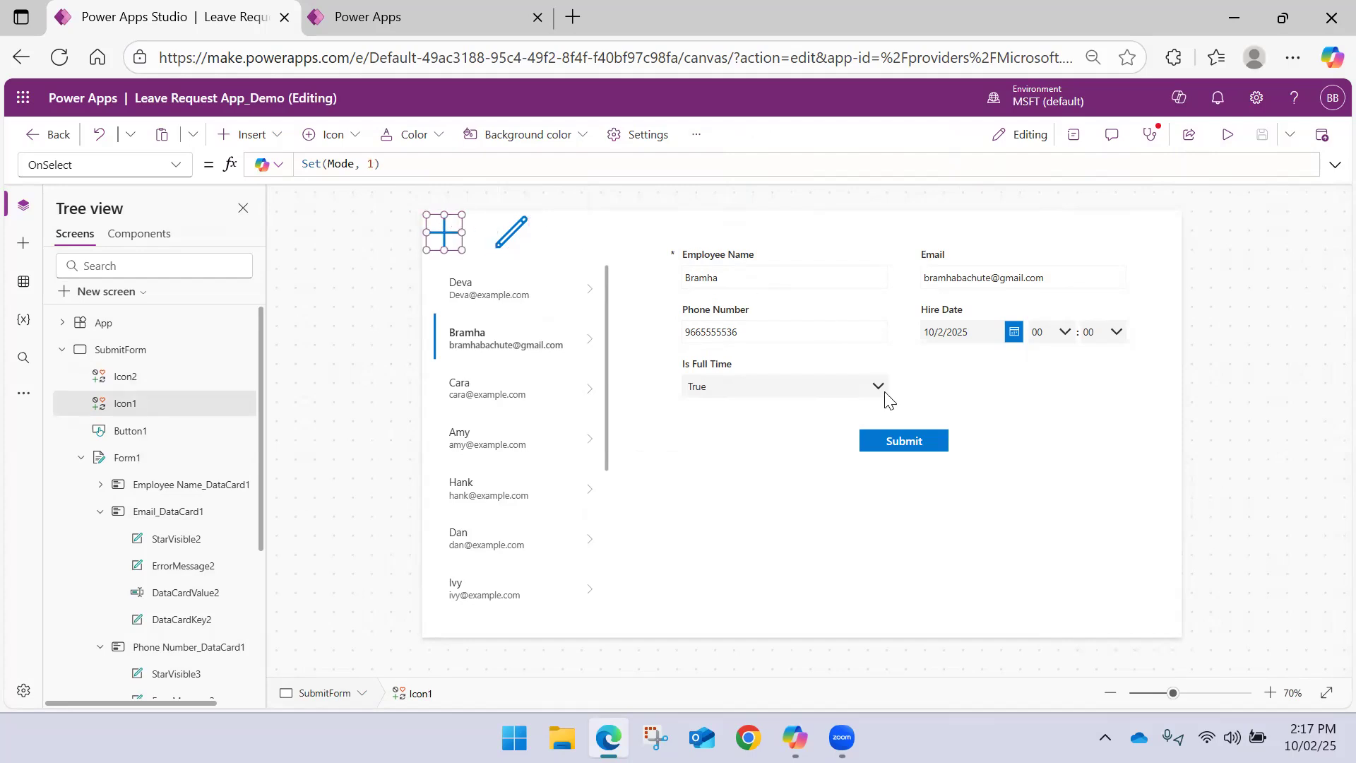
pyautogui.click(989, 399)
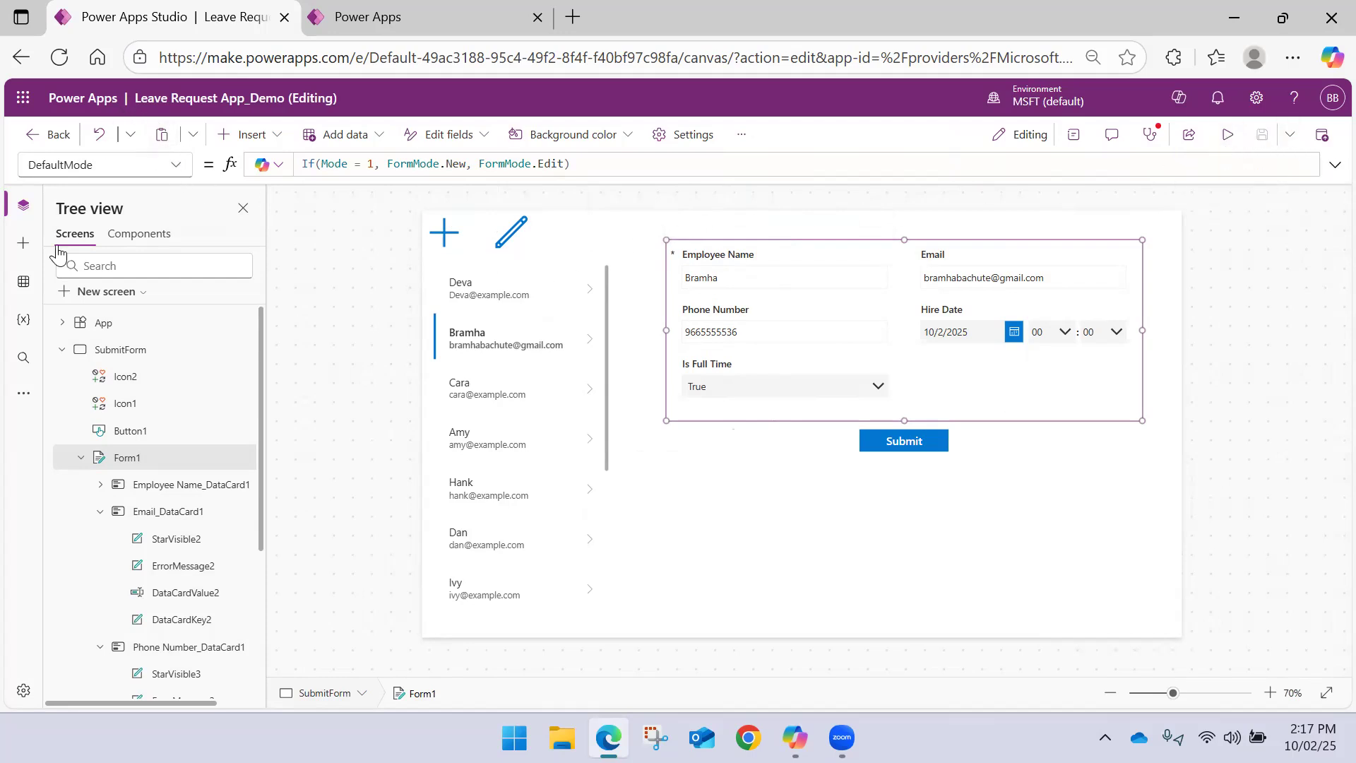
# Collapse the SubmitForm screen's tree, test the Add icon in preview, and exit the preview
pyautogui.click(62, 350)
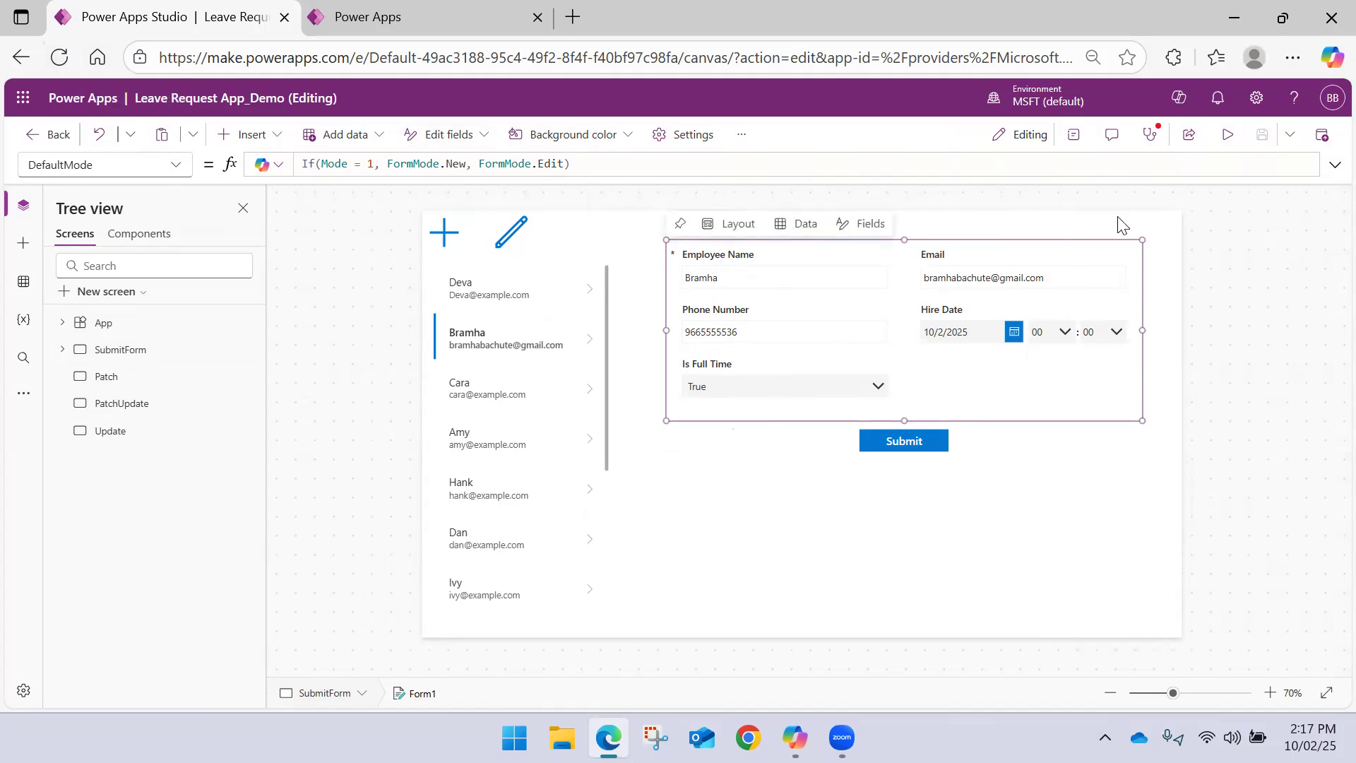
pyautogui.click(1215, 147)
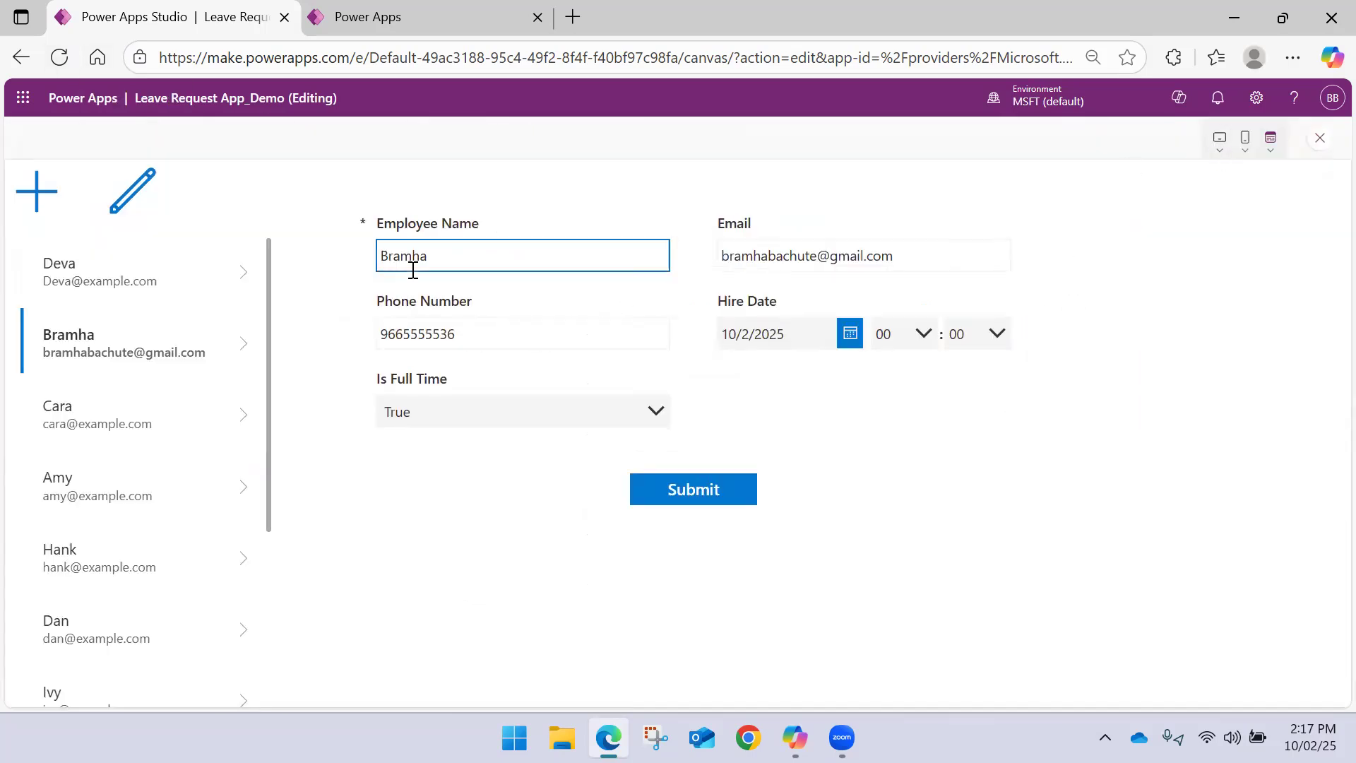
pyautogui.click(45, 202)
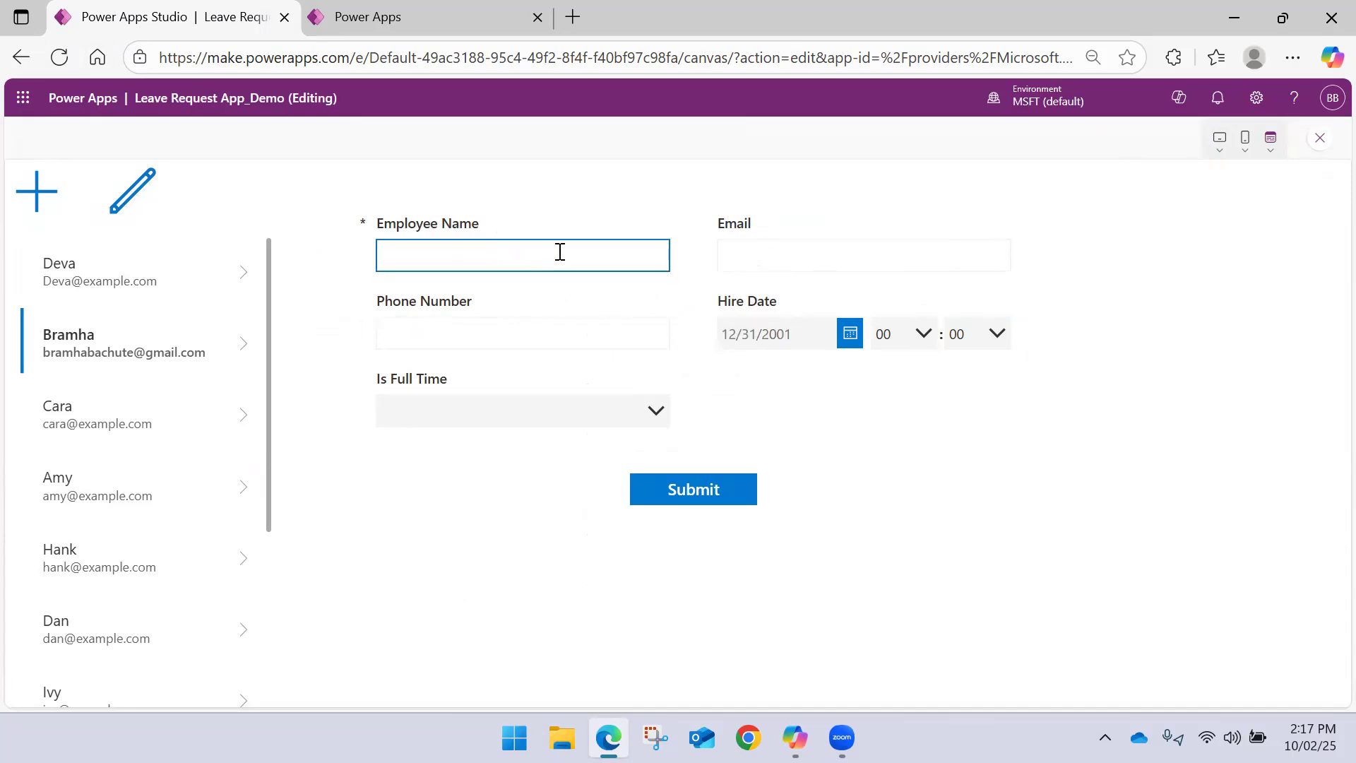
pyautogui.click(1319, 139)
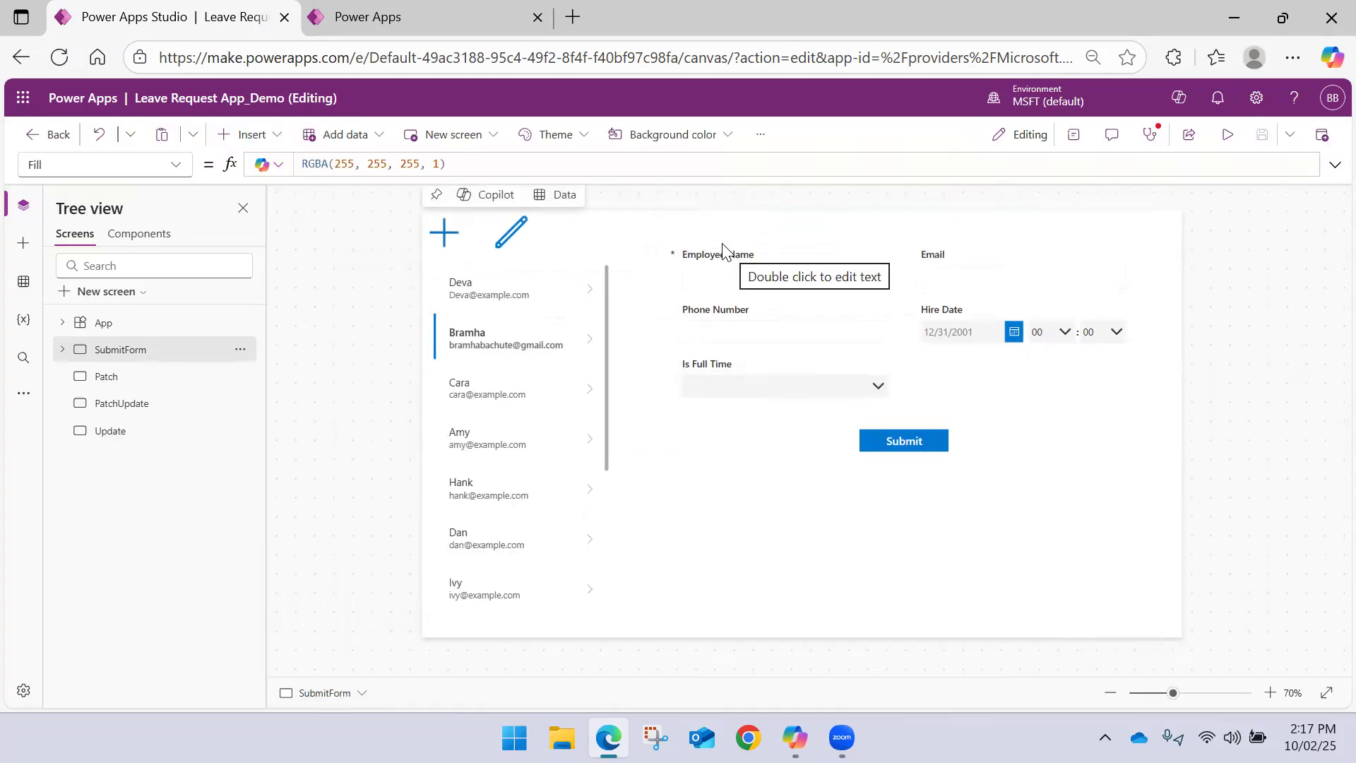
# Review the Submit button's OnSelect formula on the SubmitForm screen and look through the Patch and PatchUpdate screens
pyautogui.click(108, 379)
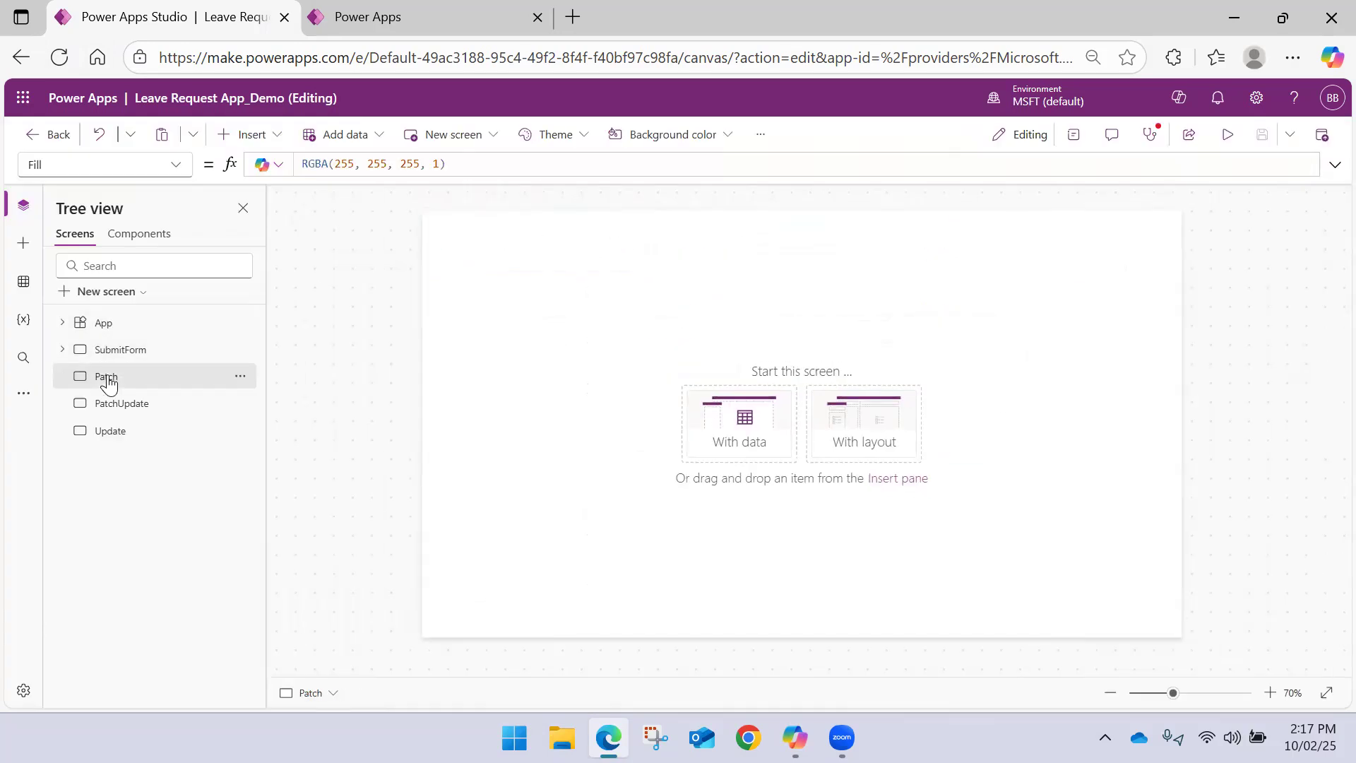
pyautogui.click(112, 352)
pyautogui.click(113, 377)
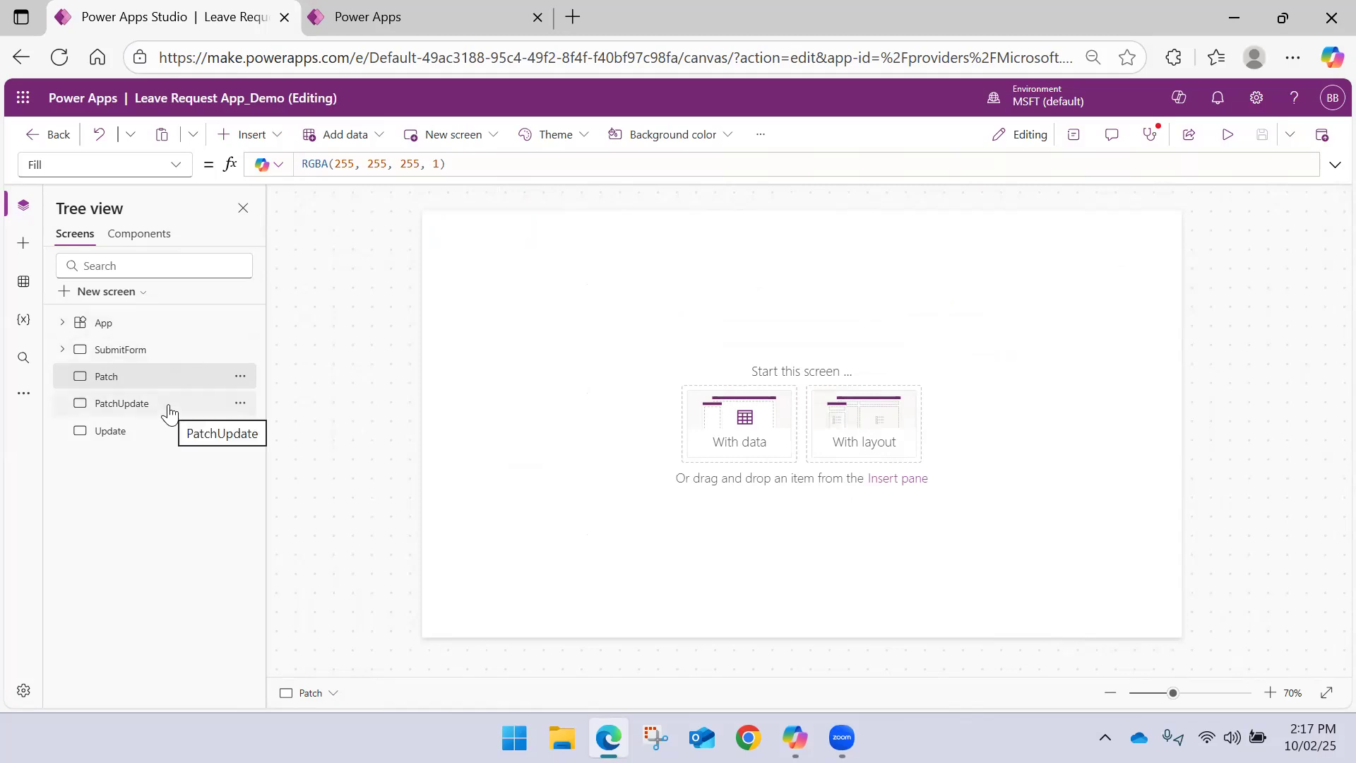
pyautogui.click(158, 351)
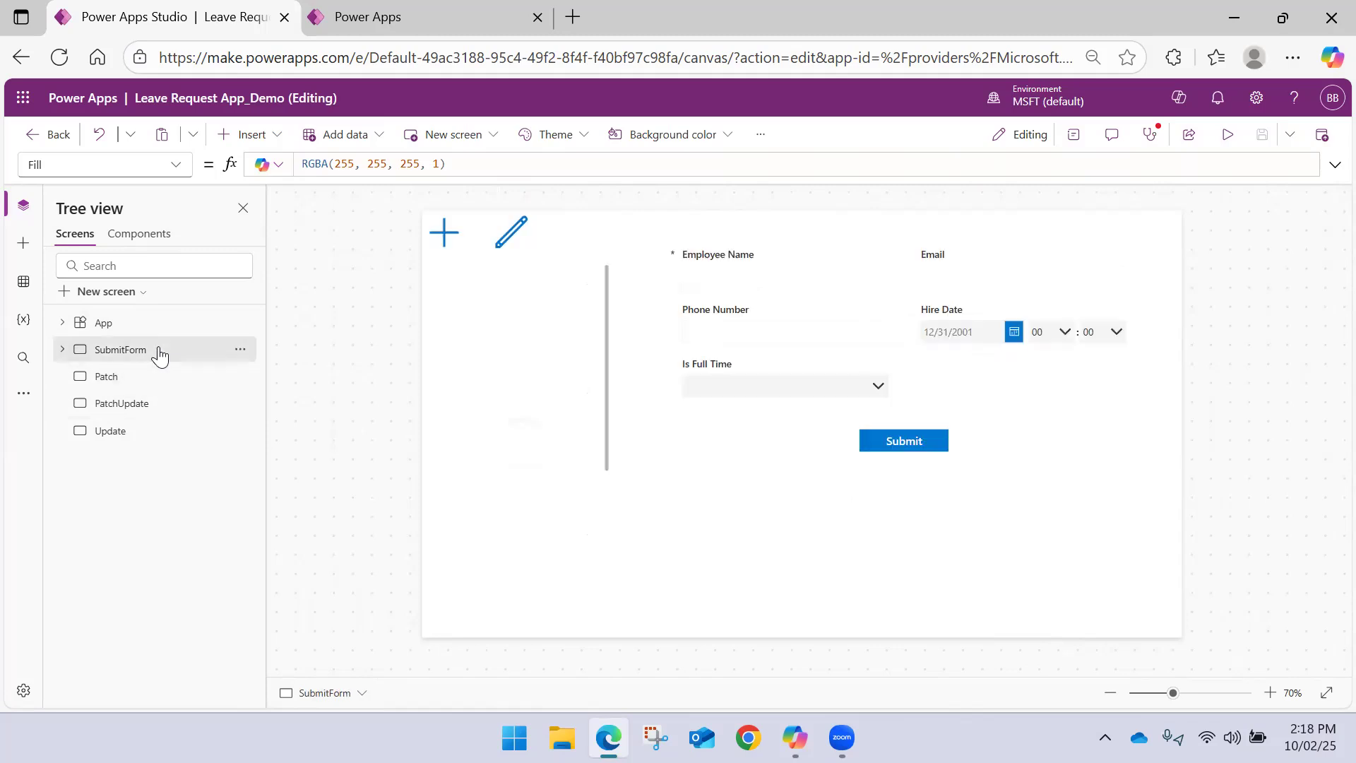
pyautogui.click(891, 438)
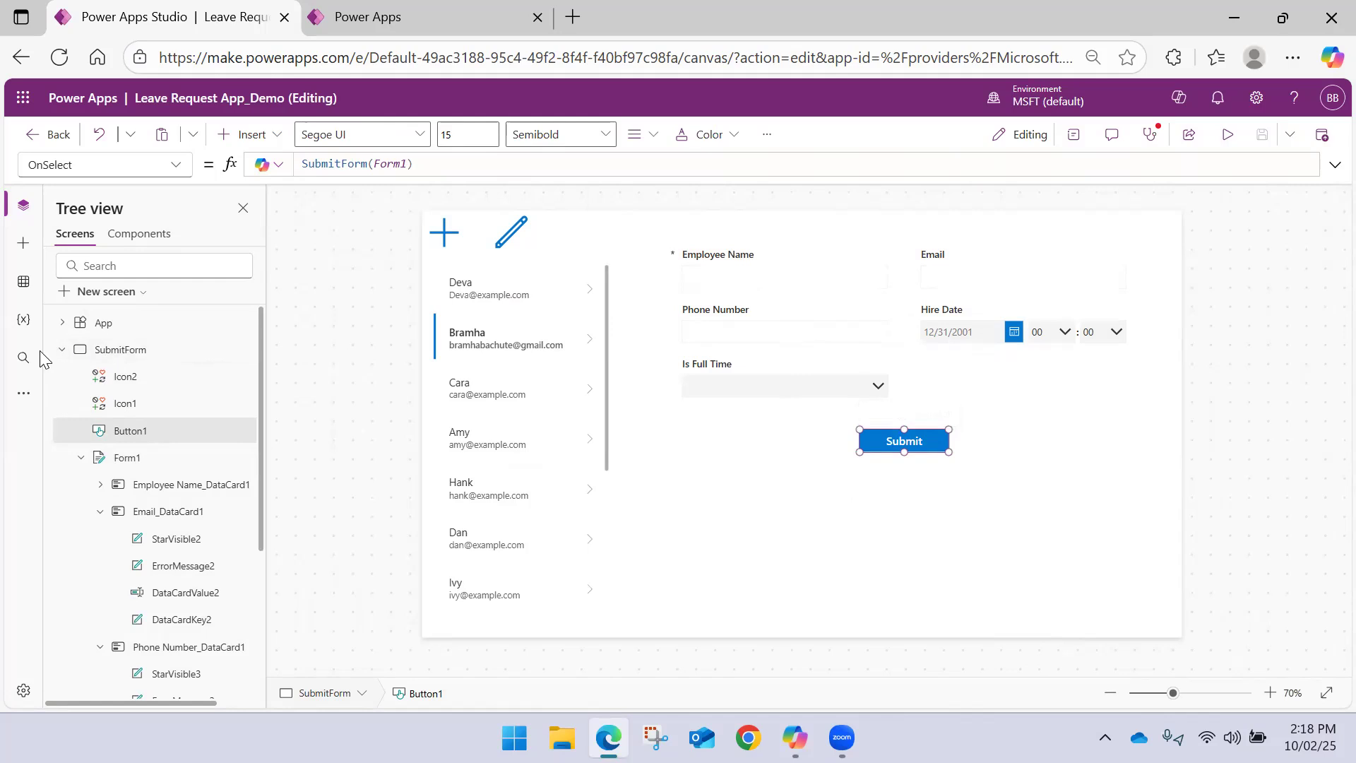
pyautogui.click(62, 351)
pyautogui.click(124, 378)
pyautogui.click(125, 402)
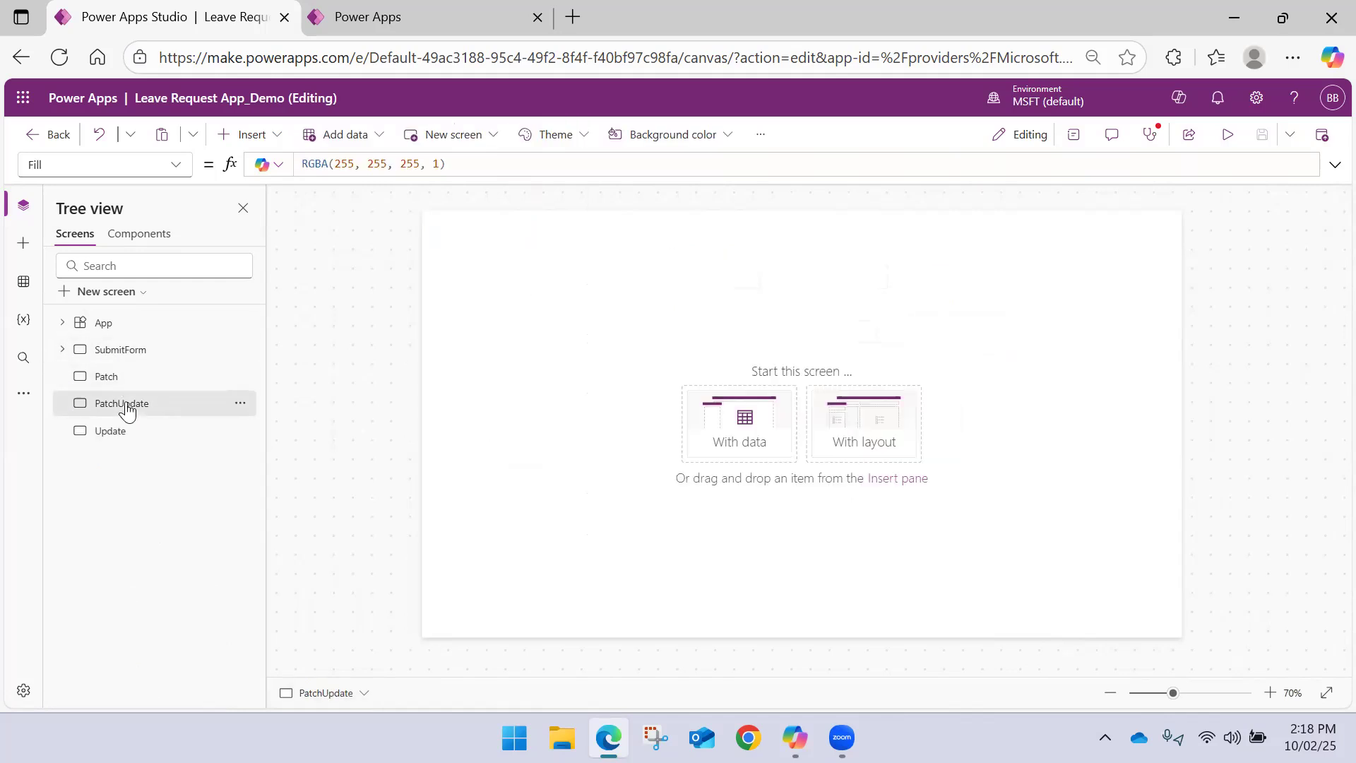
# Insert five text labels on the Patch screen
pyautogui.click(127, 375)
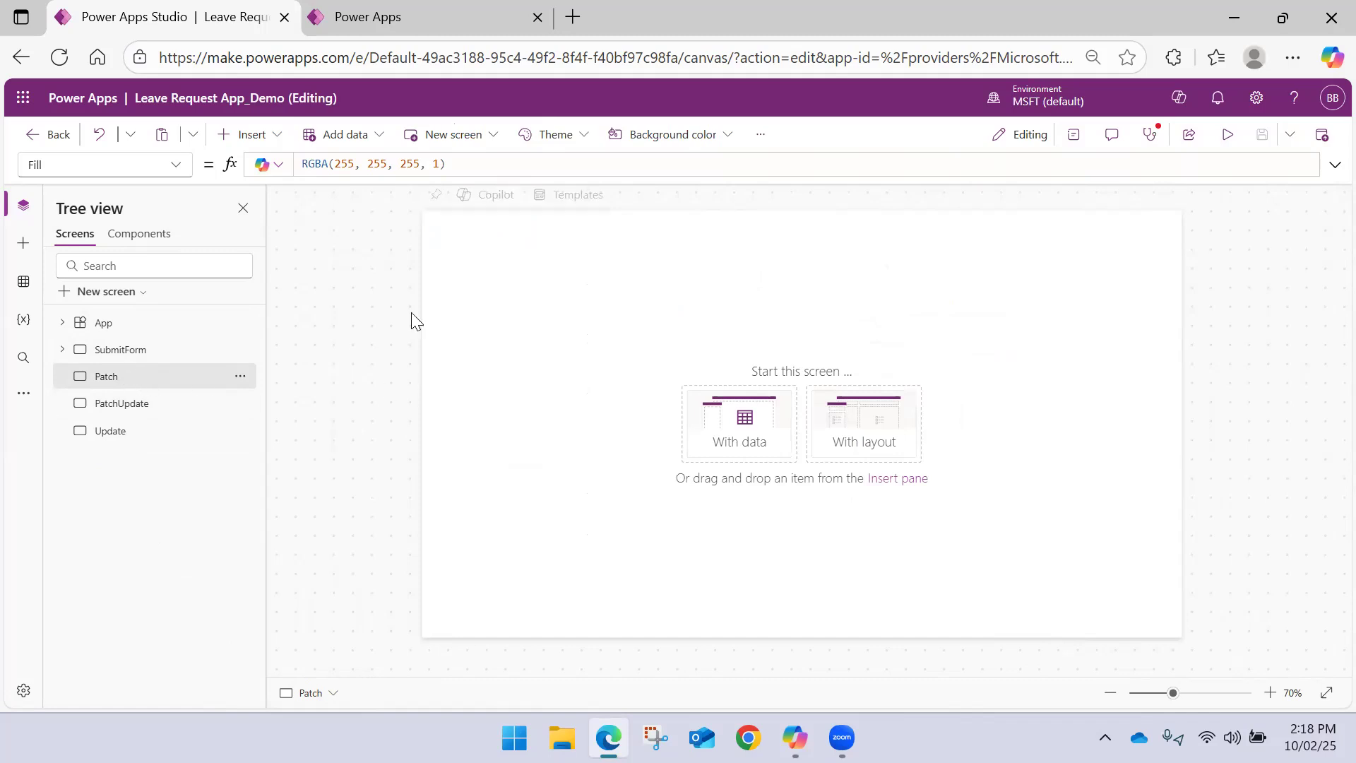
pyautogui.click(277, 134)
pyautogui.click(281, 232)
pyautogui.click(284, 140)
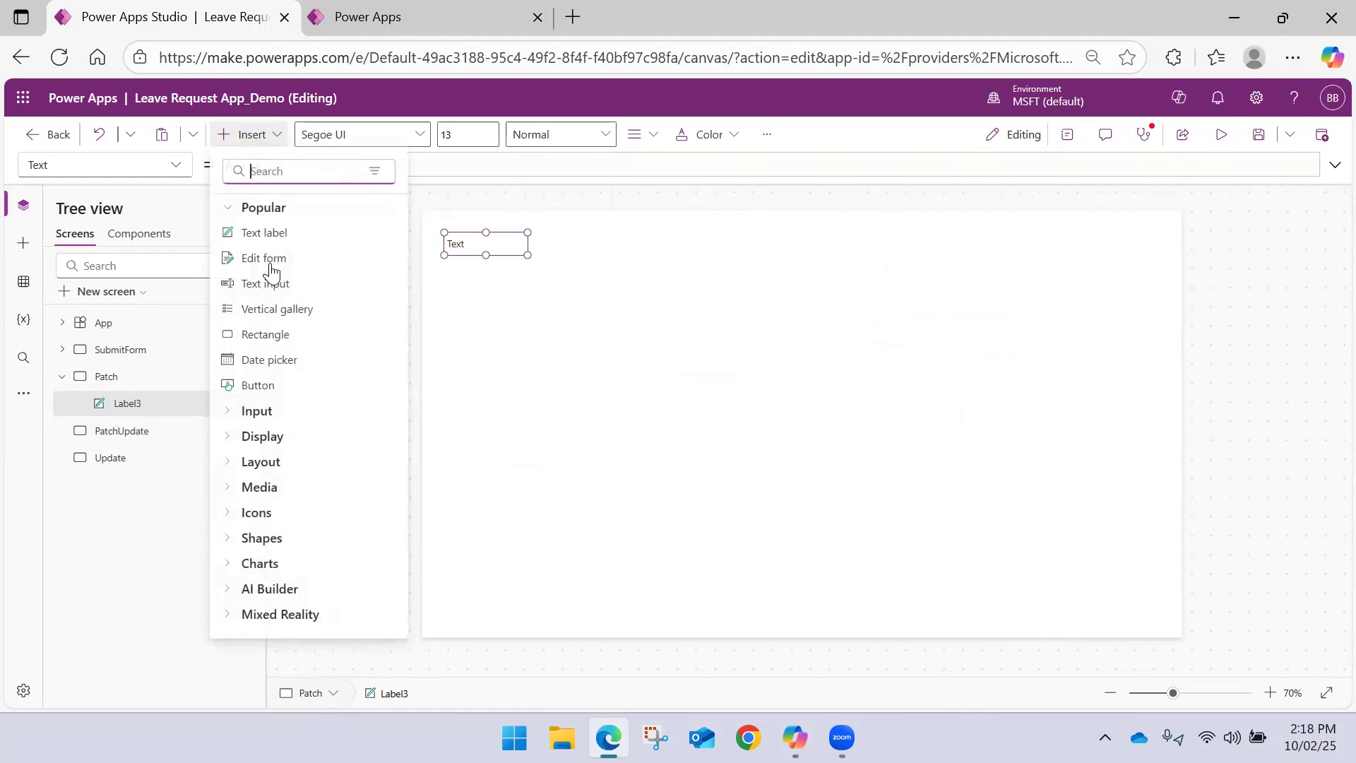
pyautogui.click(275, 234)
pyautogui.click(270, 144)
pyautogui.click(267, 233)
pyautogui.click(272, 138)
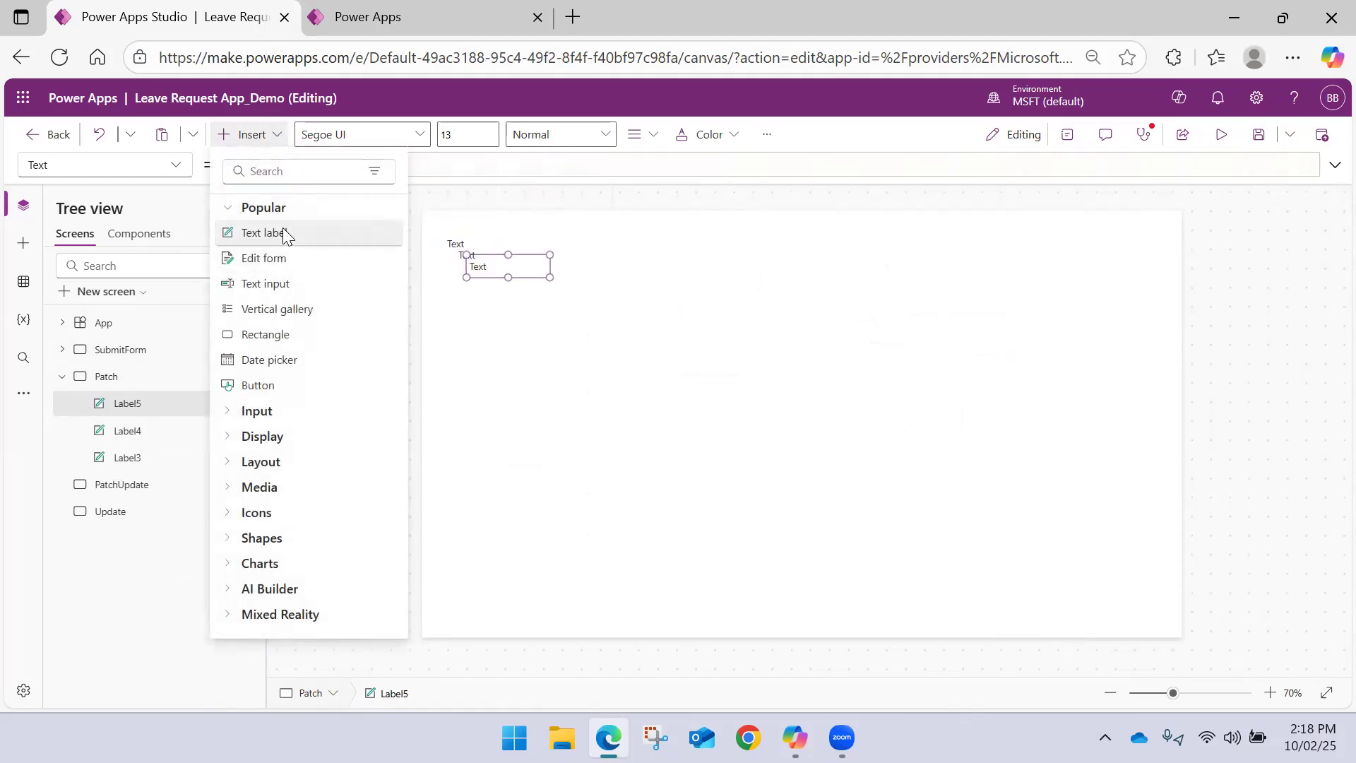
pyautogui.click(281, 232)
pyautogui.click(273, 138)
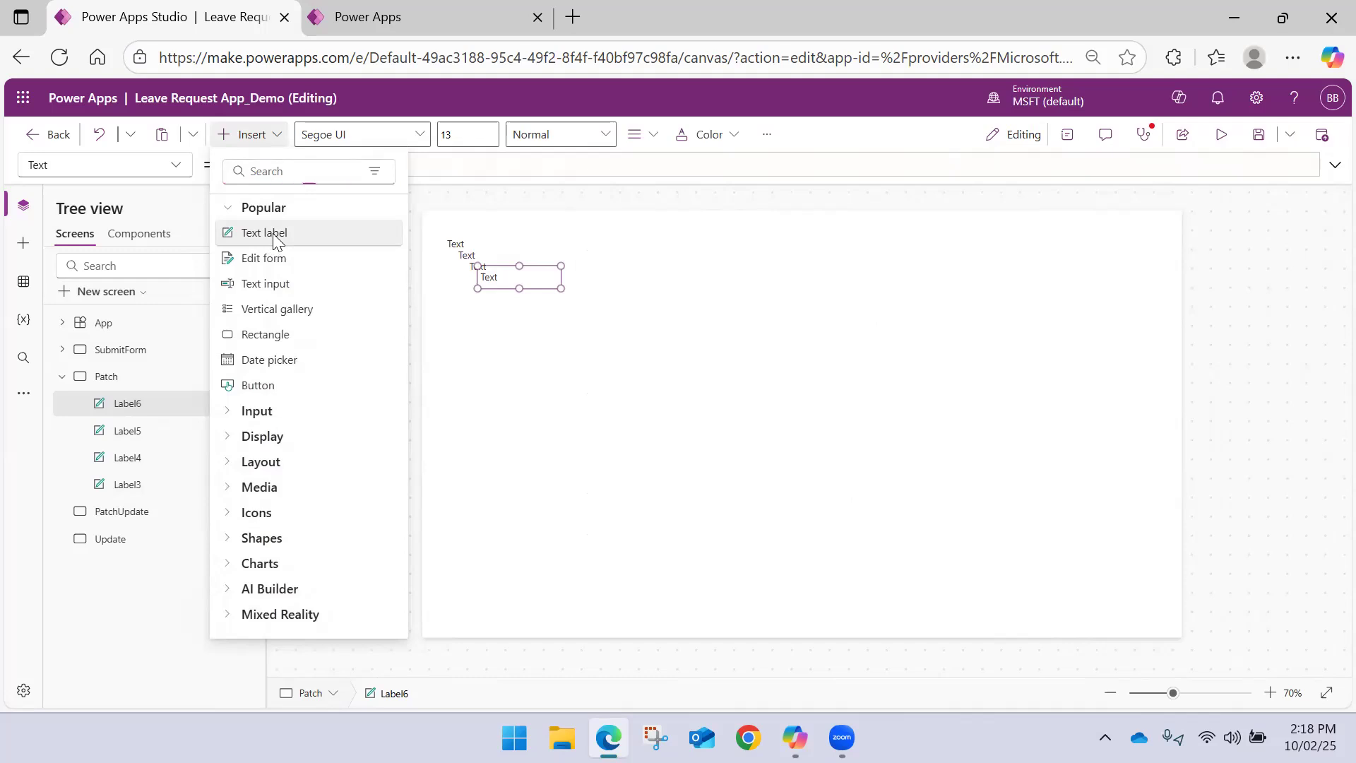
pyautogui.click(273, 233)
# Arrange the five text labels in a left-aligned vertical column in the middle of the Patch screen
pyautogui.moveTo(523, 296); pyautogui.dragTo(738, 461)
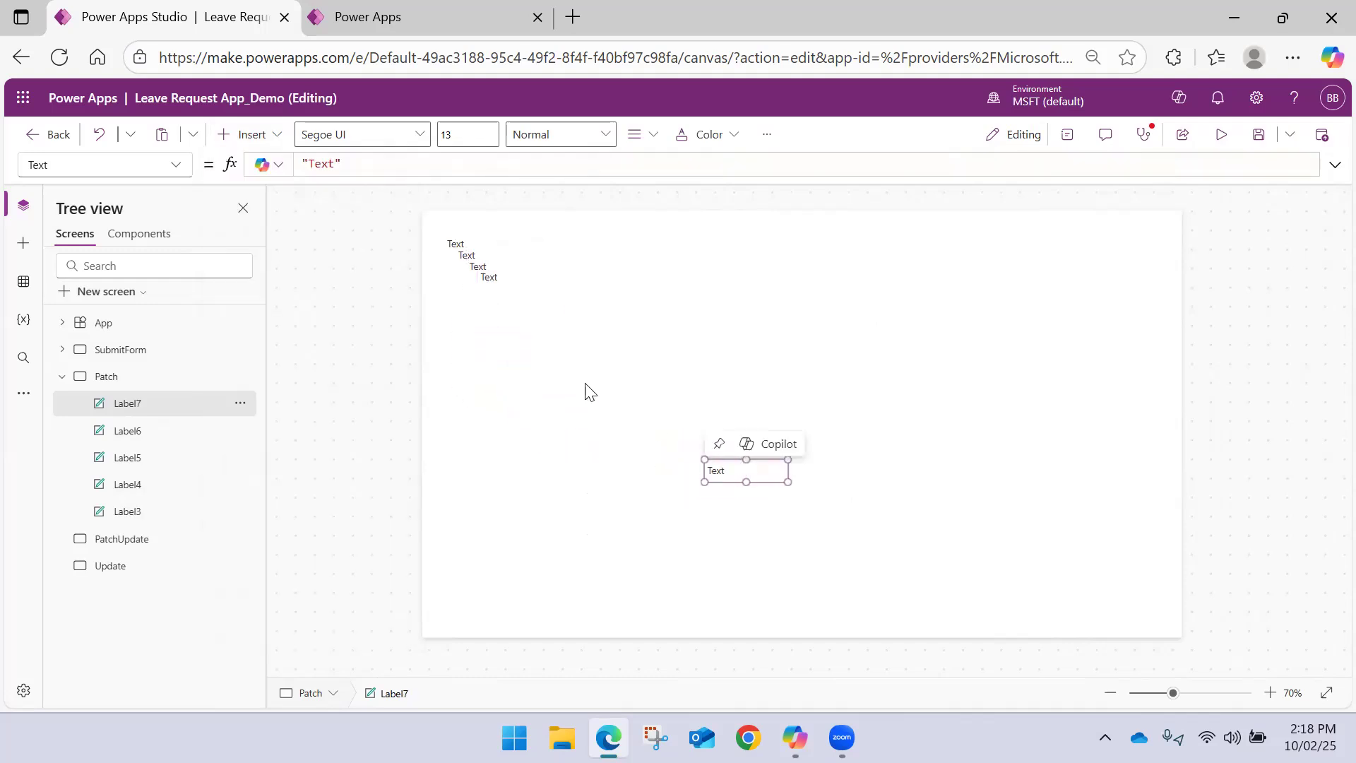
pyautogui.click(491, 277)
pyautogui.moveTo(490, 277); pyautogui.dragTo(718, 428)
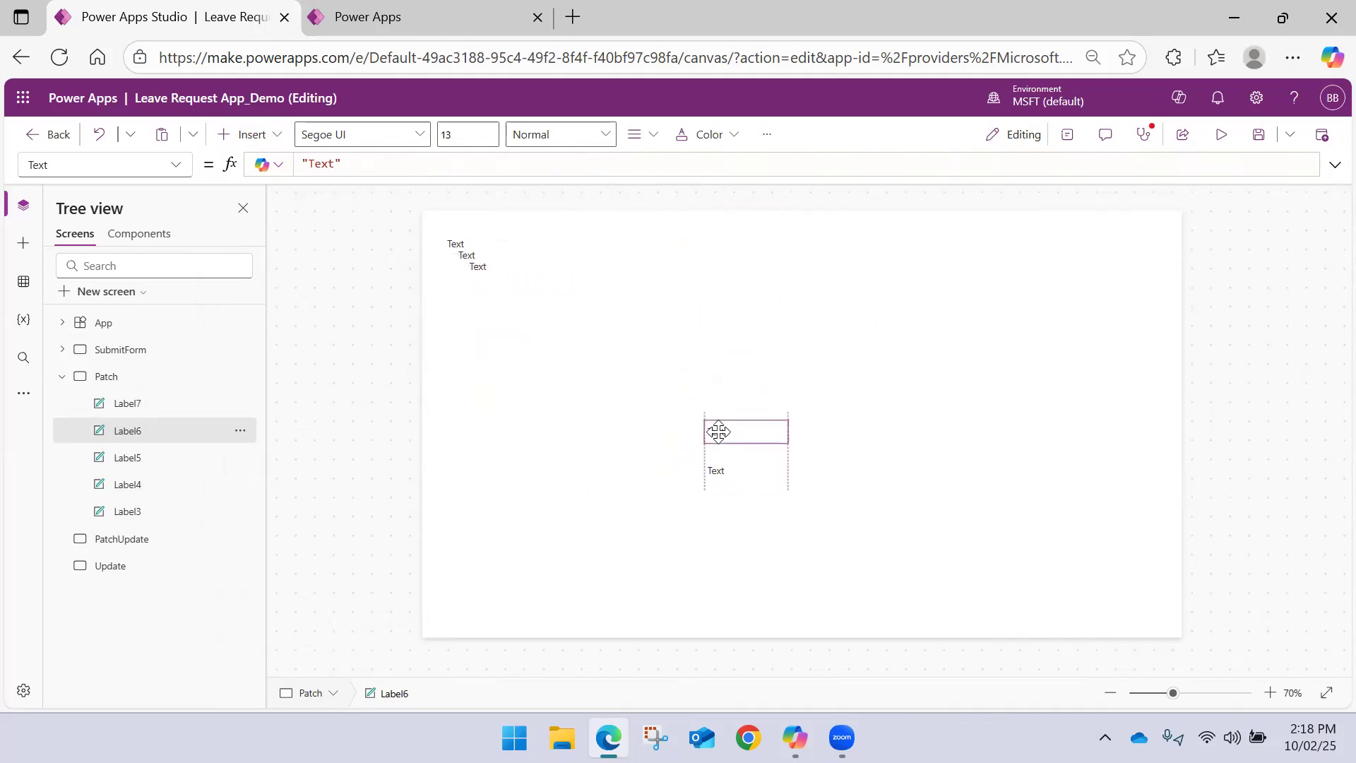
pyautogui.moveTo(485, 270); pyautogui.dragTo(717, 382)
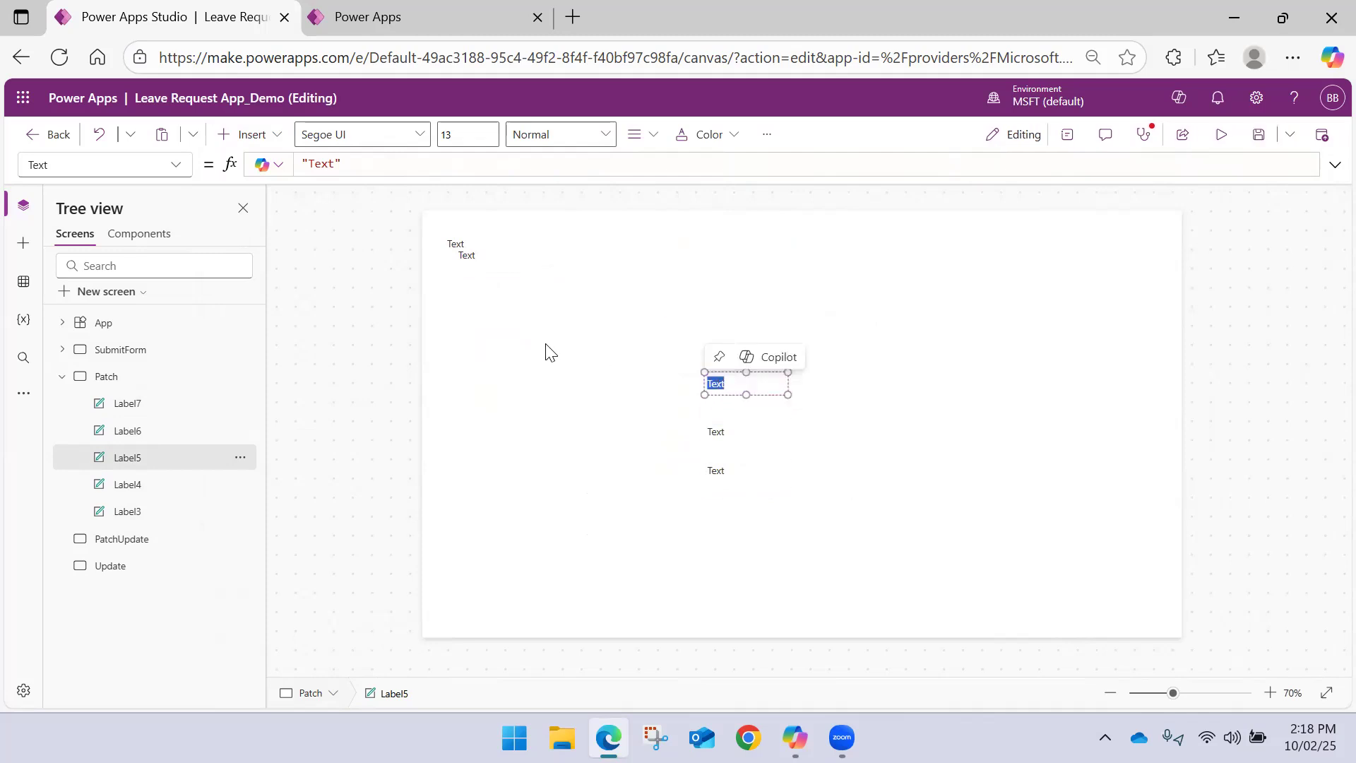
pyautogui.moveTo(469, 257); pyautogui.dragTo(712, 336)
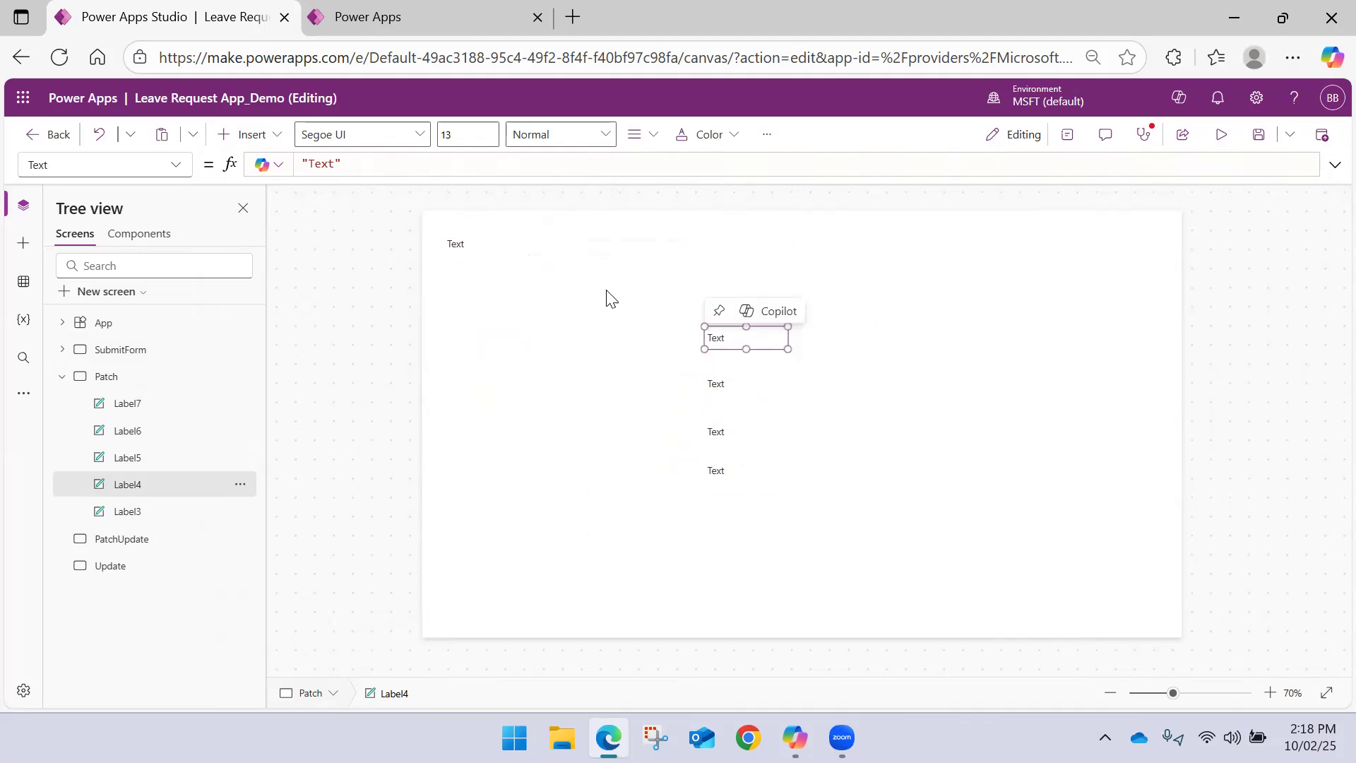
pyautogui.moveTo(473, 251); pyautogui.dragTo(723, 280)
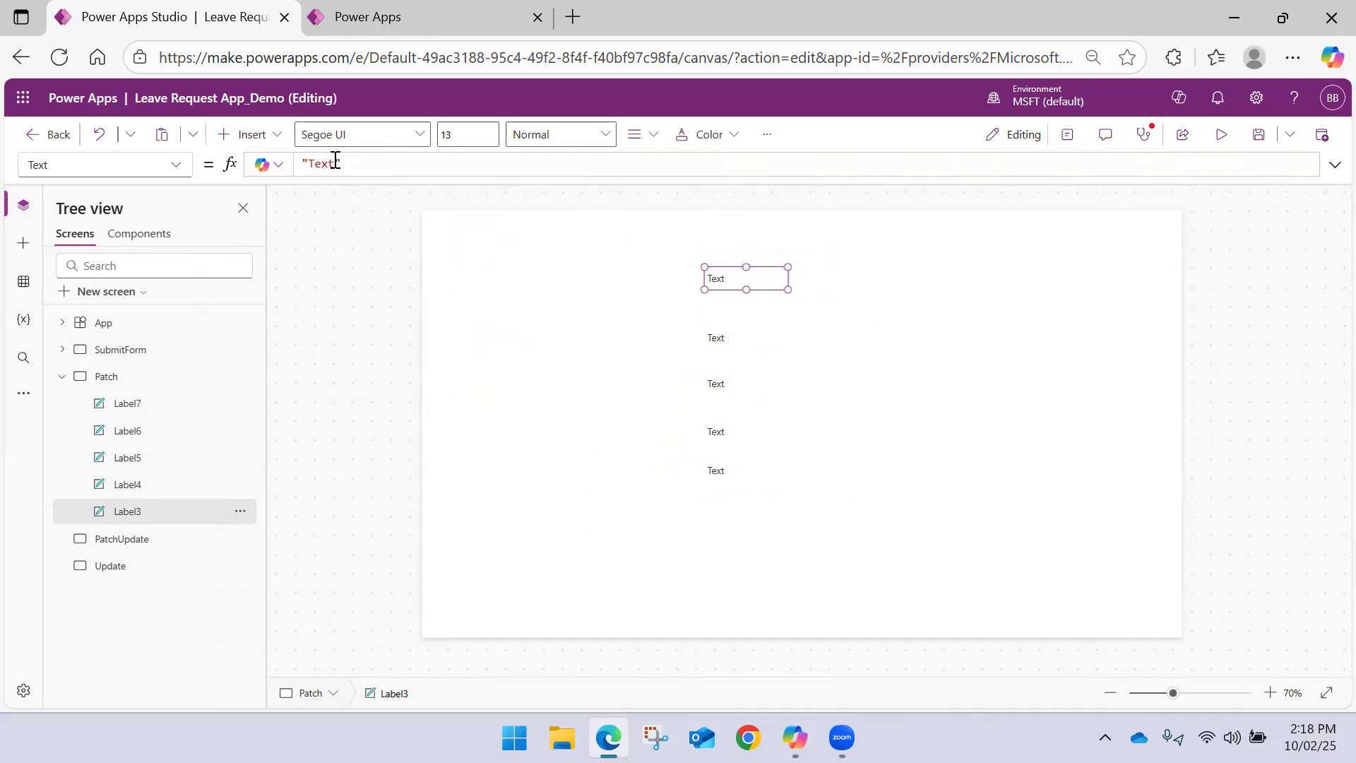
# Check the column names in the Employees table and set the topmost label's text to "Employee Name"
pyautogui.click(431, 21)
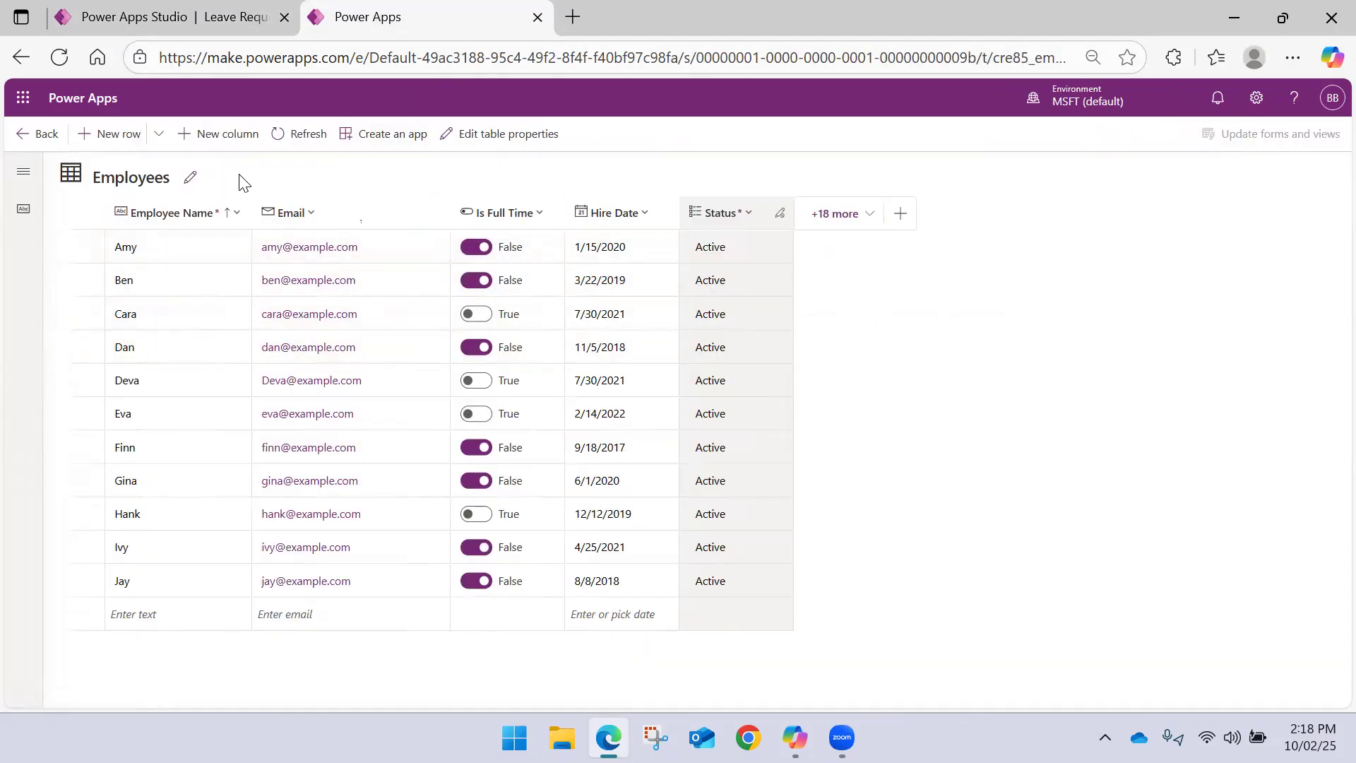
pyautogui.click(155, 23)
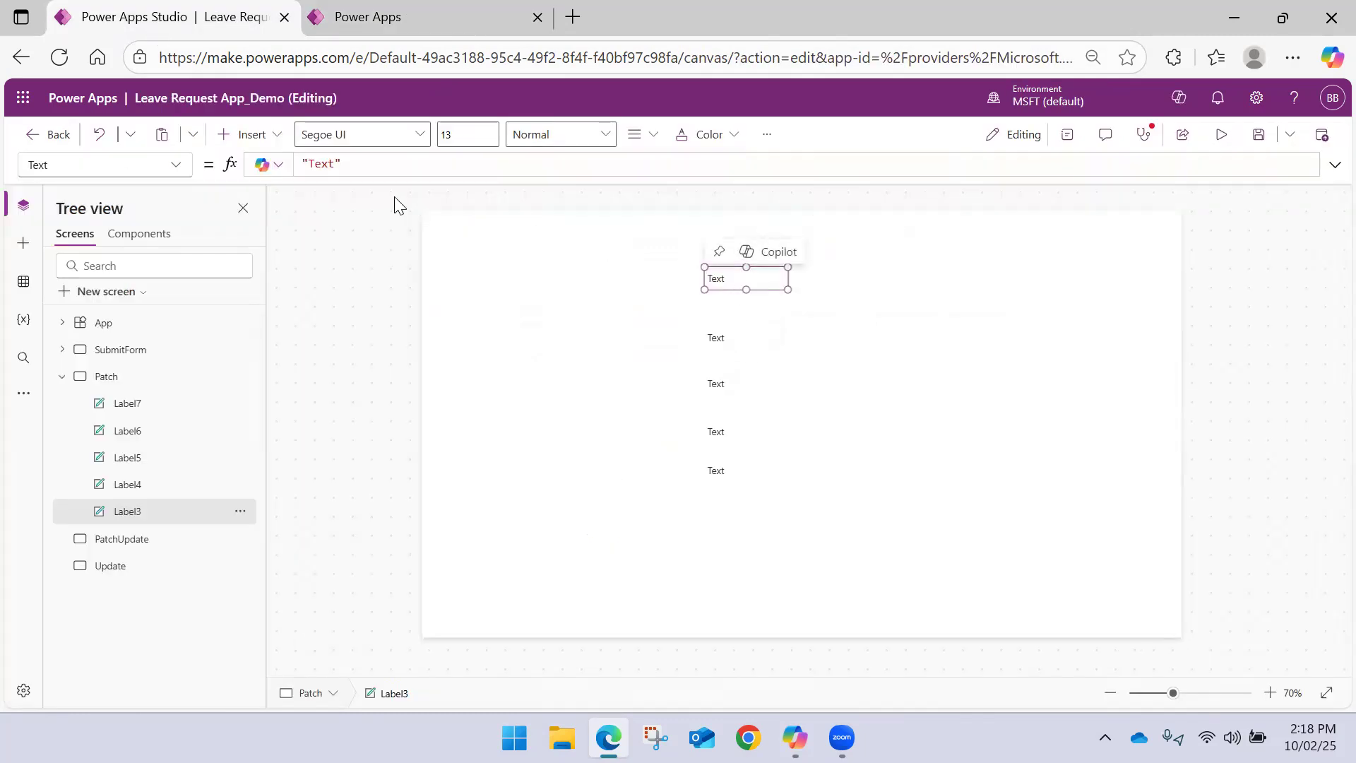
pyautogui.doubleClick(333, 163)
pyautogui.write('Employee Name')
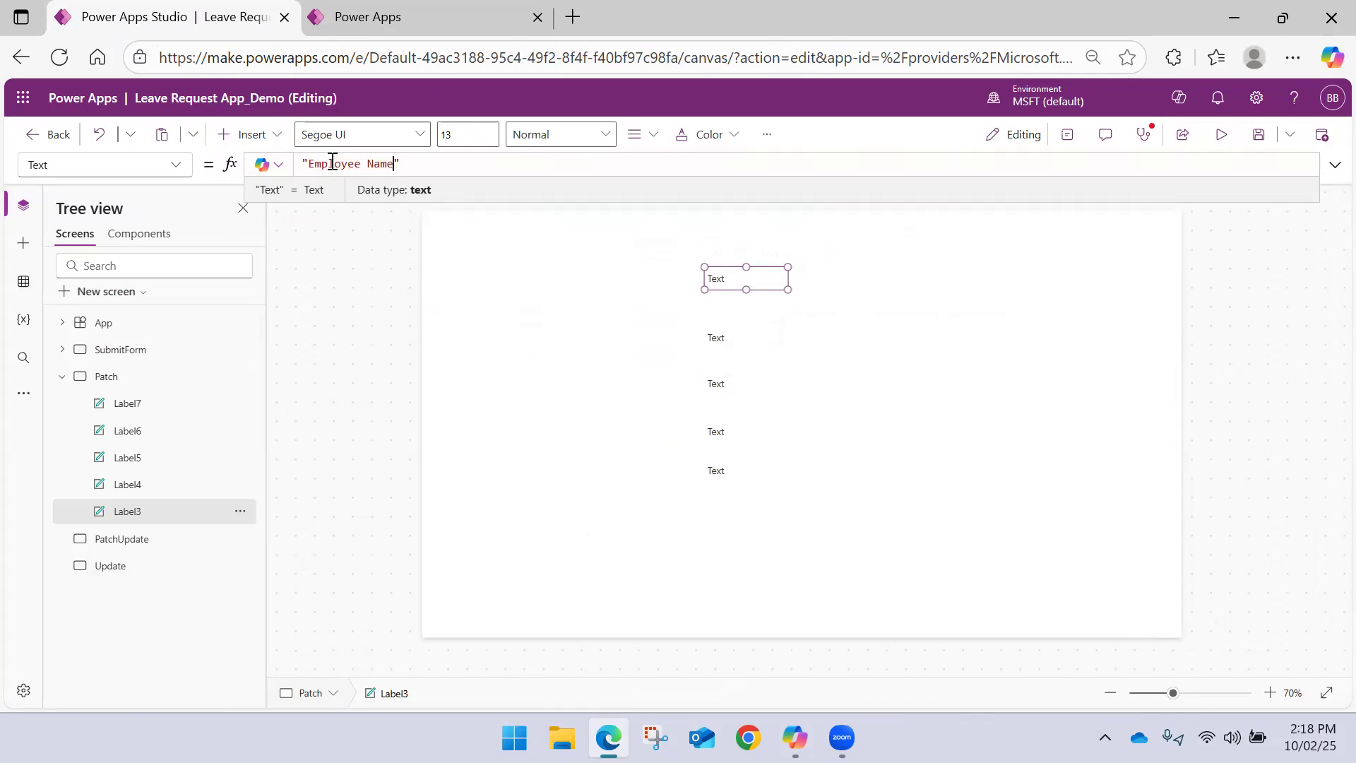
# Set the second label's text to "Email", matching the Employees table column
pyautogui.click(711, 338)
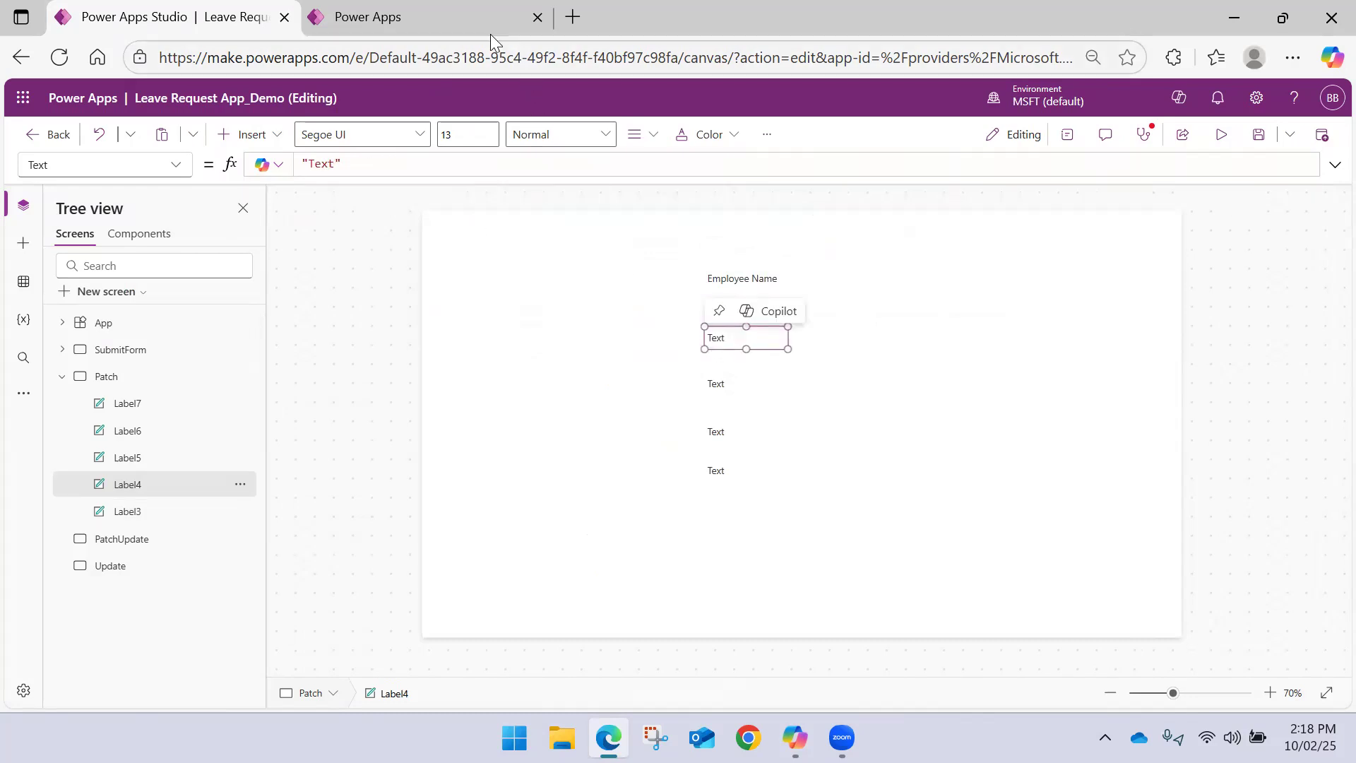
pyautogui.click(463, 13)
pyautogui.click(226, 16)
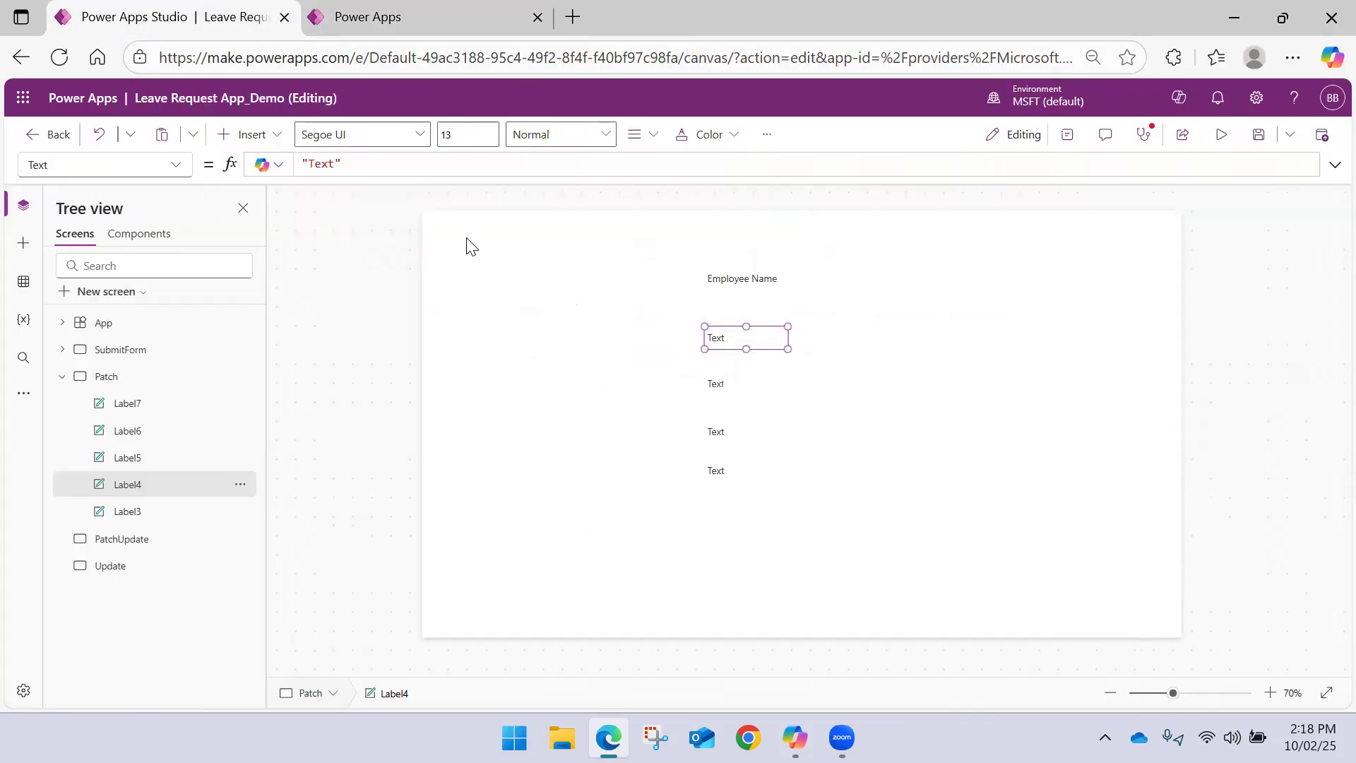
pyautogui.doubleClick(312, 163)
pyautogui.write('Email')
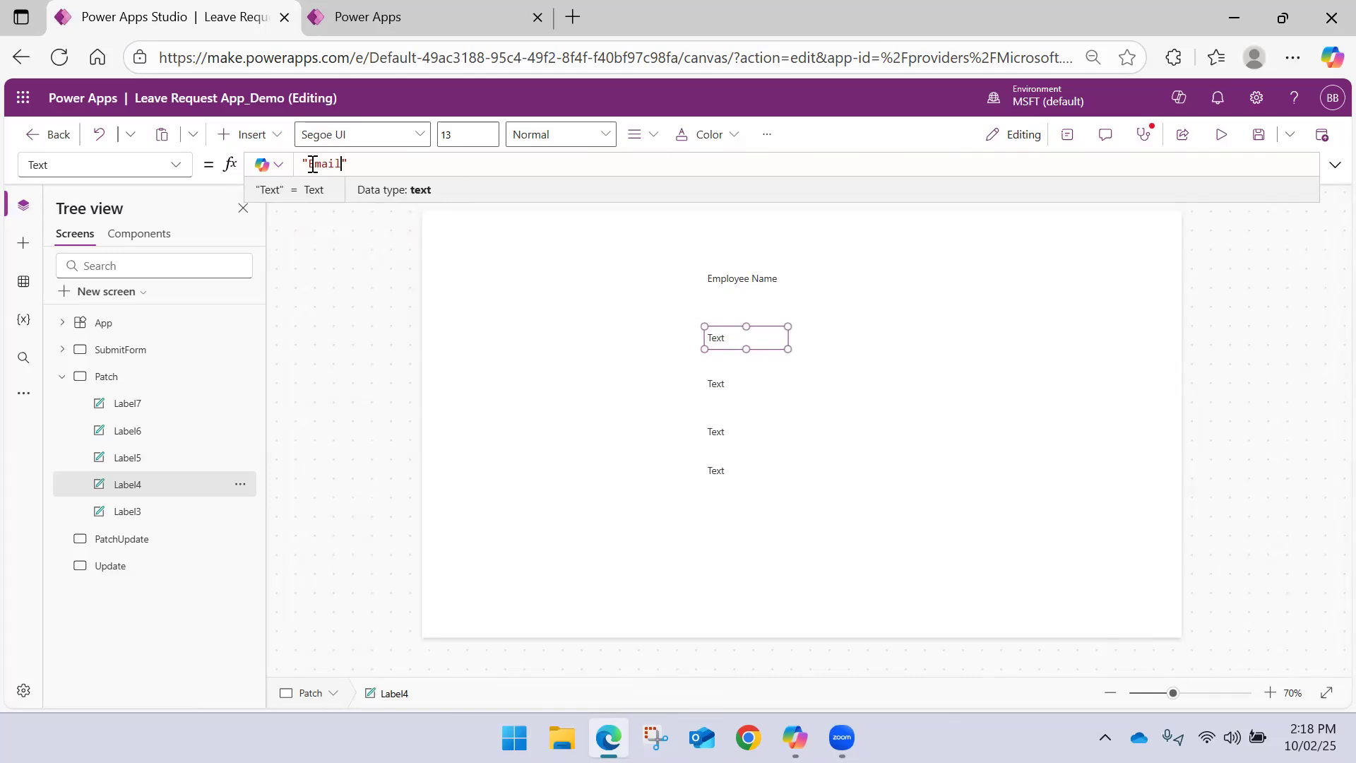
# Set the third label's text to "Is Full Time", matching the Employees table column
pyautogui.click(717, 385)
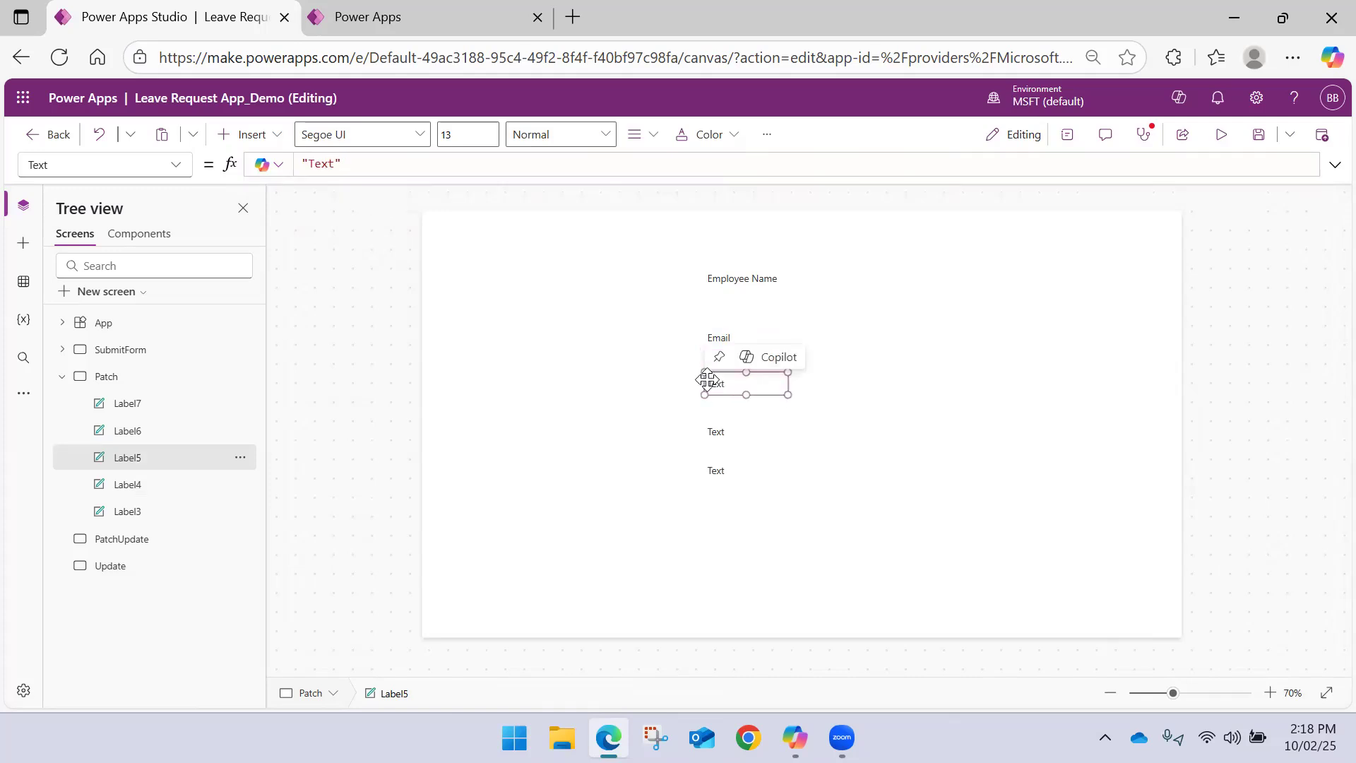
pyautogui.click(460, 18)
pyautogui.click(195, 18)
pyautogui.doubleClick(328, 163)
pyautogui.write('Is Fu')
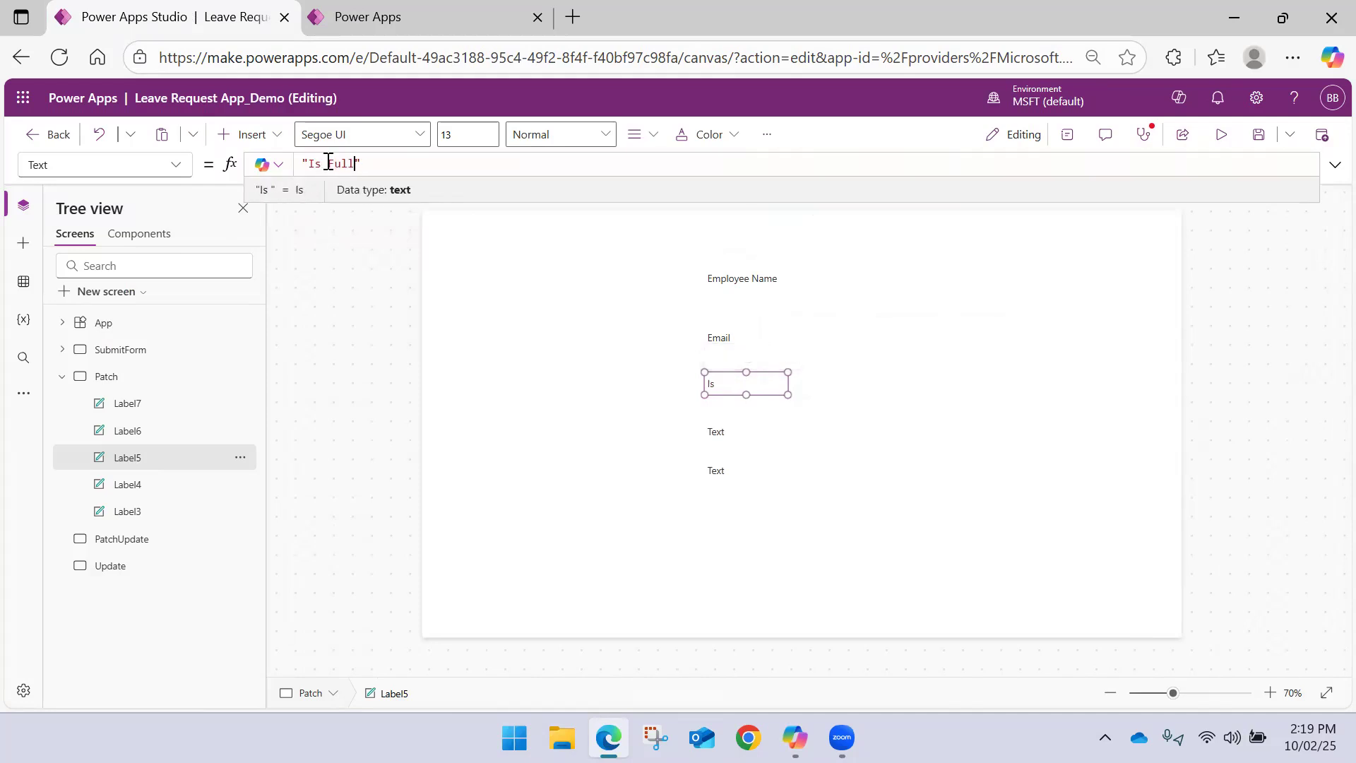
pyautogui.write('ll ti')
pyautogui.press('BackSpace')
pyautogui.press('BackSpace')
pyautogui.write('T')
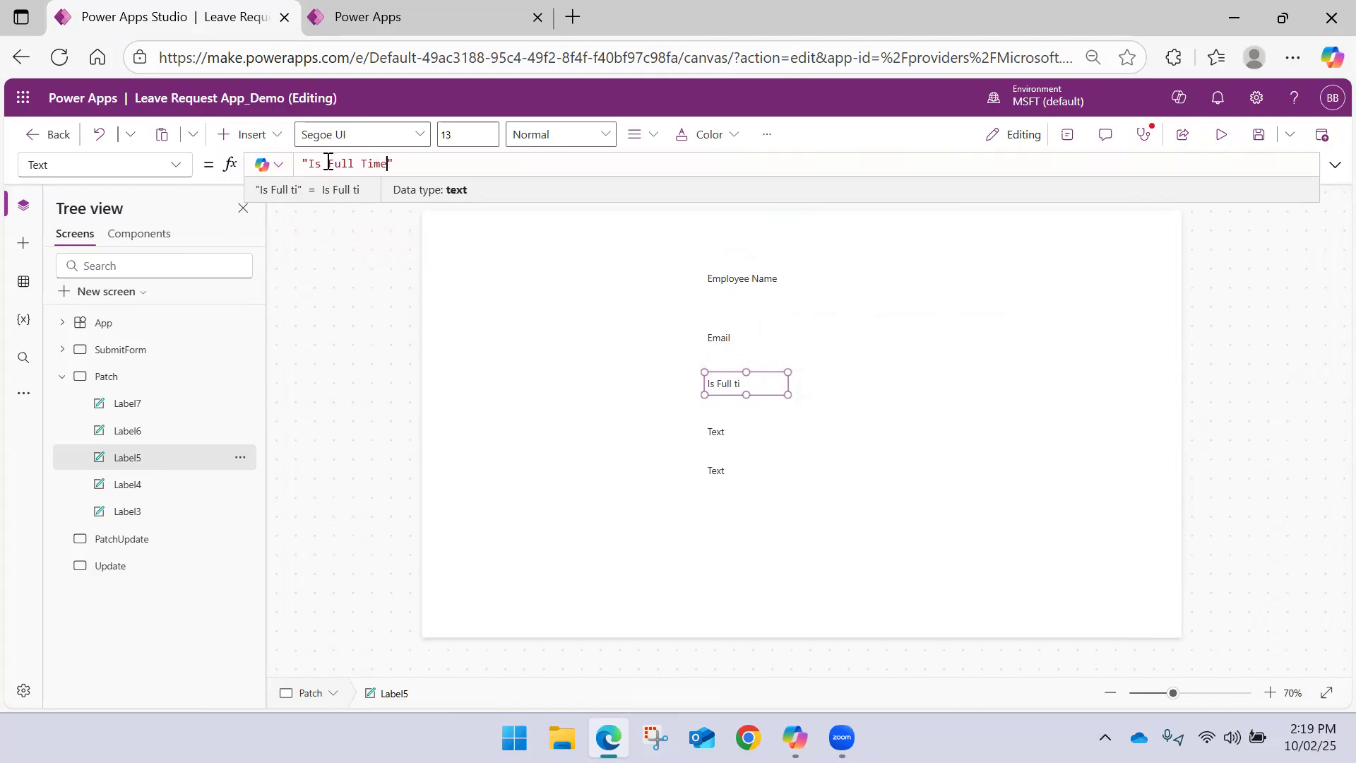
pyautogui.write('ime')
# Check the next Employees column name and set the fourth label's text to "Hire Date"
pyautogui.click(368, 17)
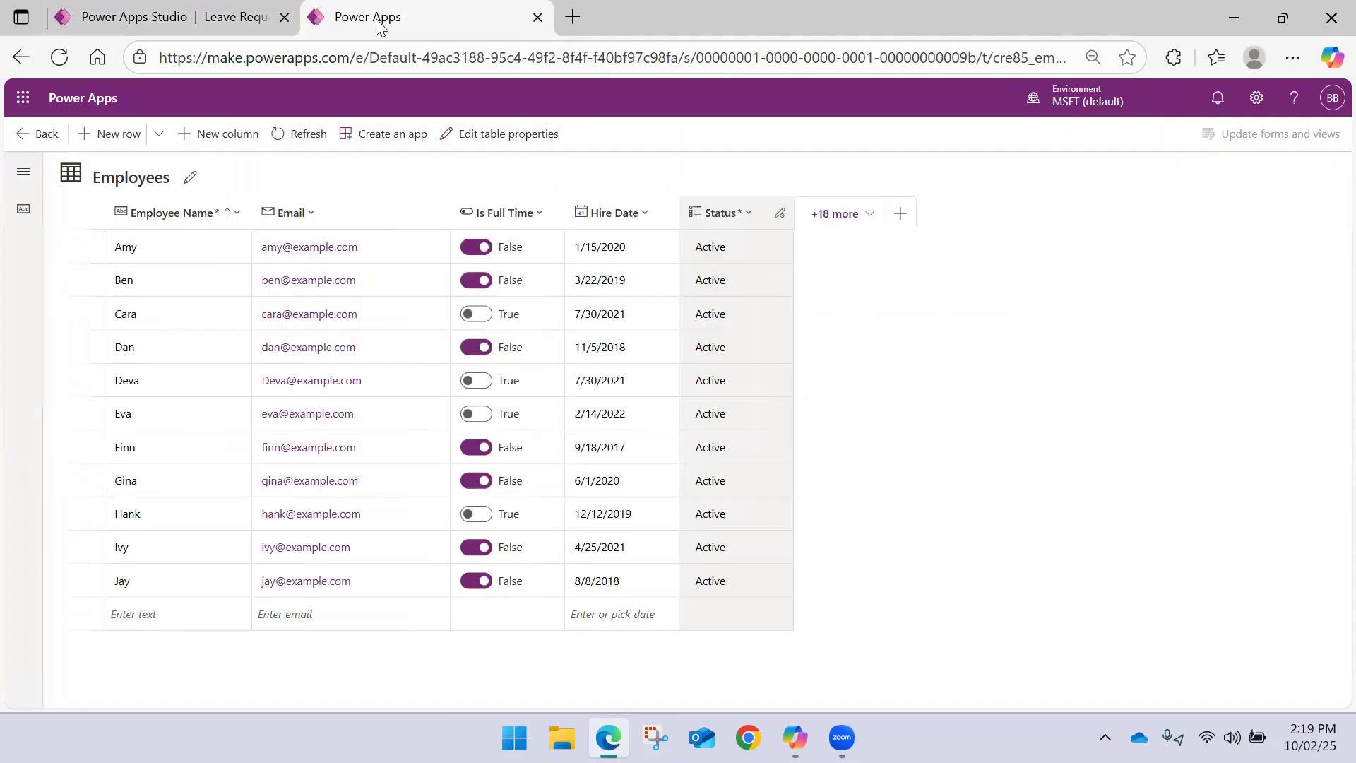
pyautogui.click(206, 21)
pyautogui.click(714, 432)
pyautogui.click(325, 164)
pyautogui.doubleClick(325, 164)
pyautogui.write('Hire')
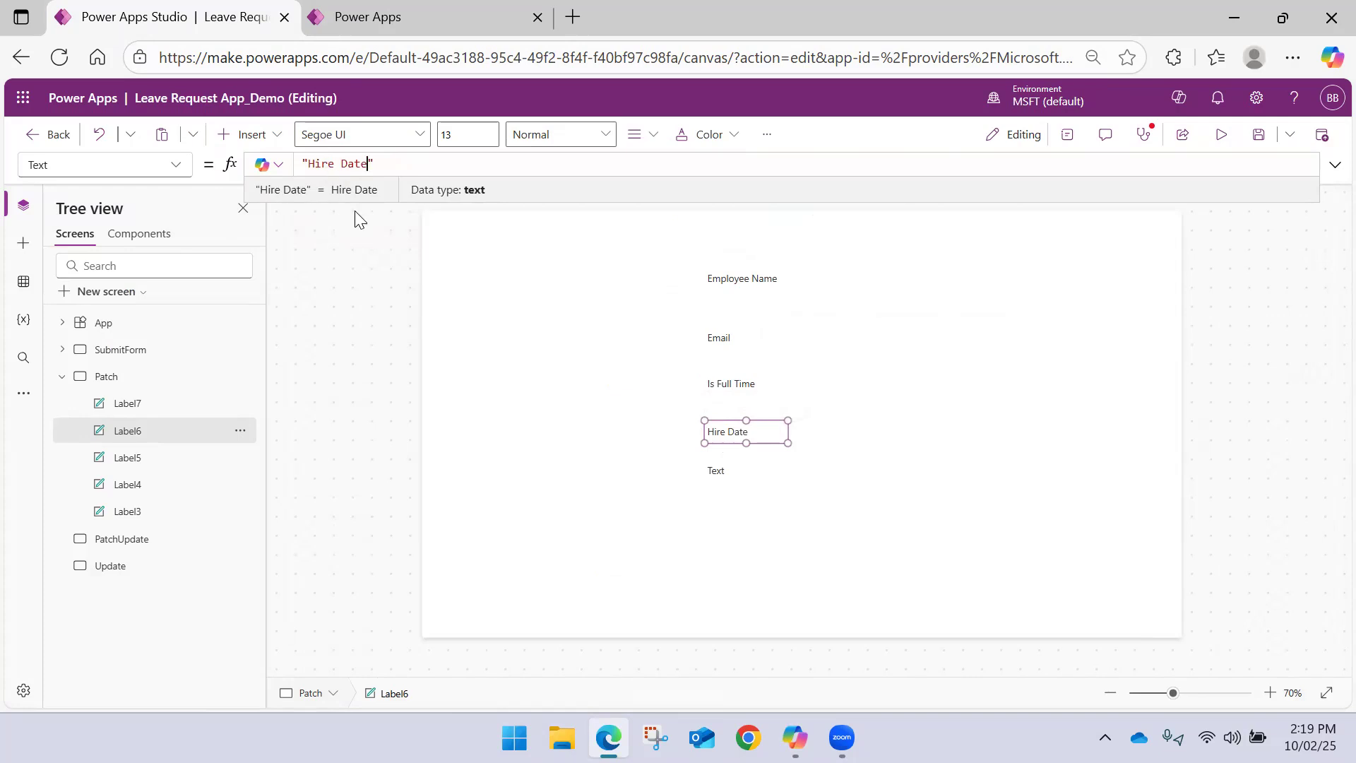
# Check the fields on the SubmitForm screen, show the Phone Number column in the Employees table and widen it to fit its heading
pyautogui.click(416, 17)
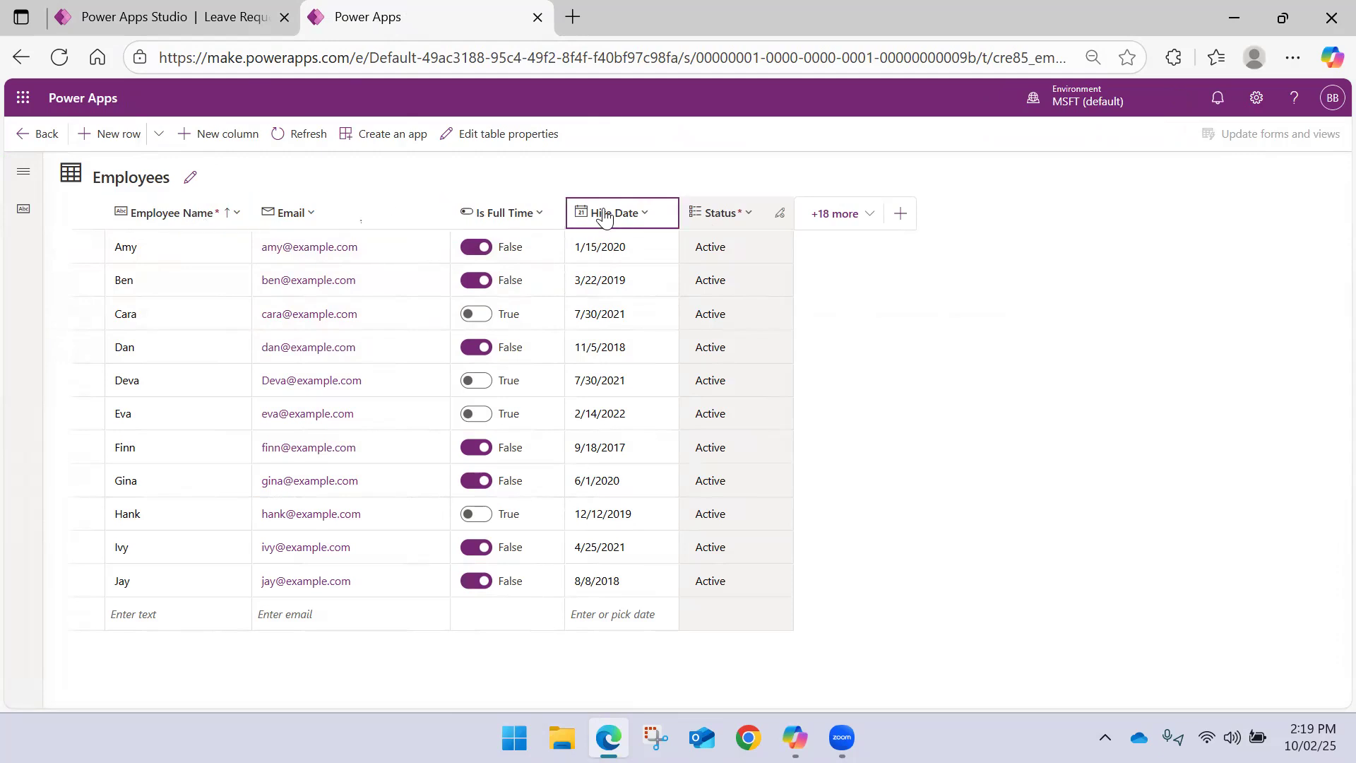
pyautogui.click(189, 14)
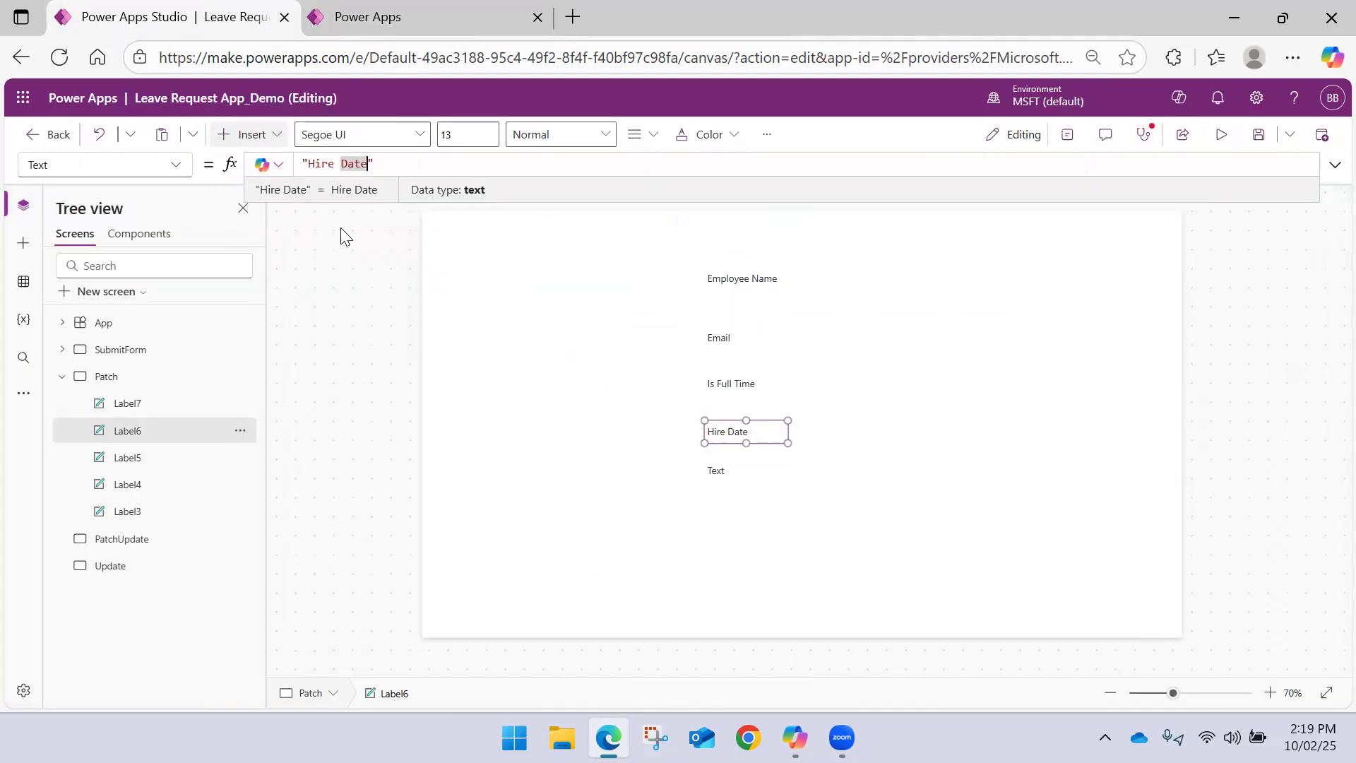
pyautogui.click(125, 350)
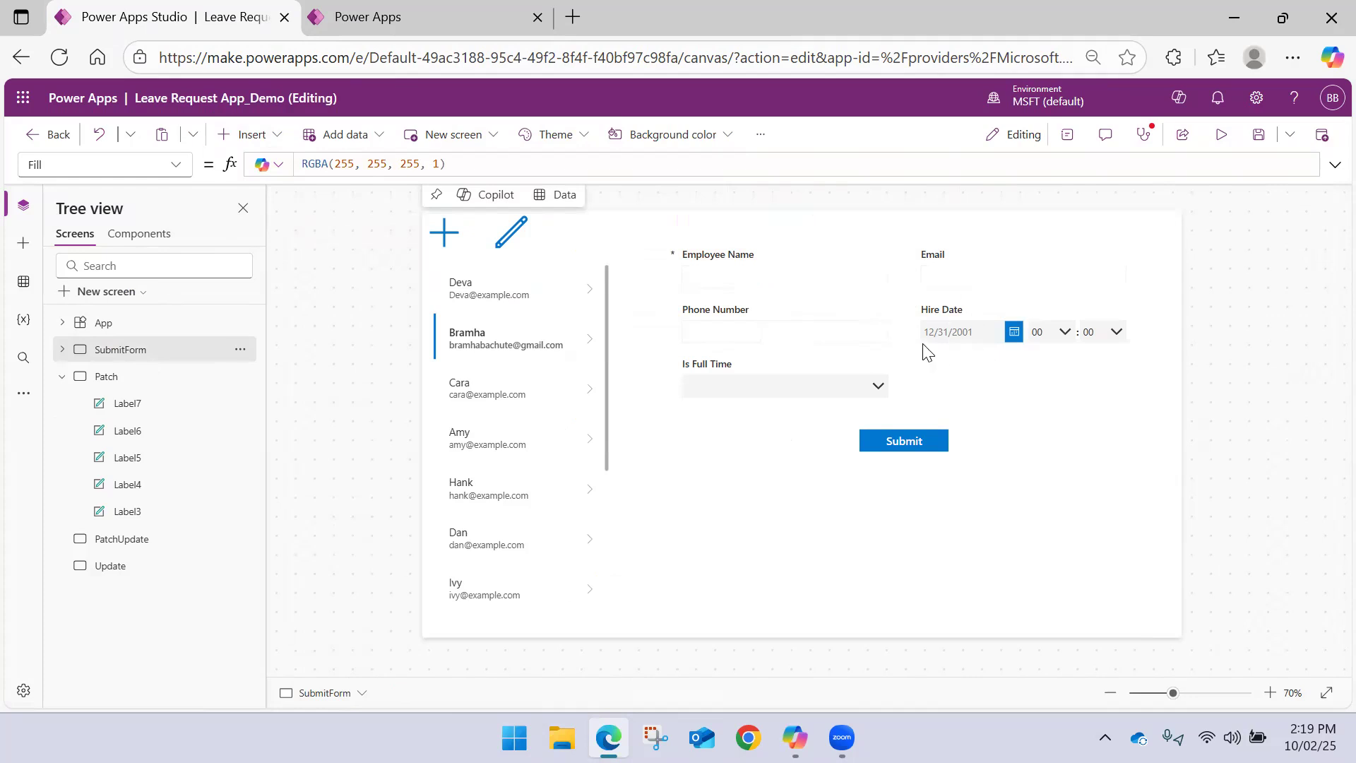
pyautogui.click(711, 329)
pyautogui.click(349, 18)
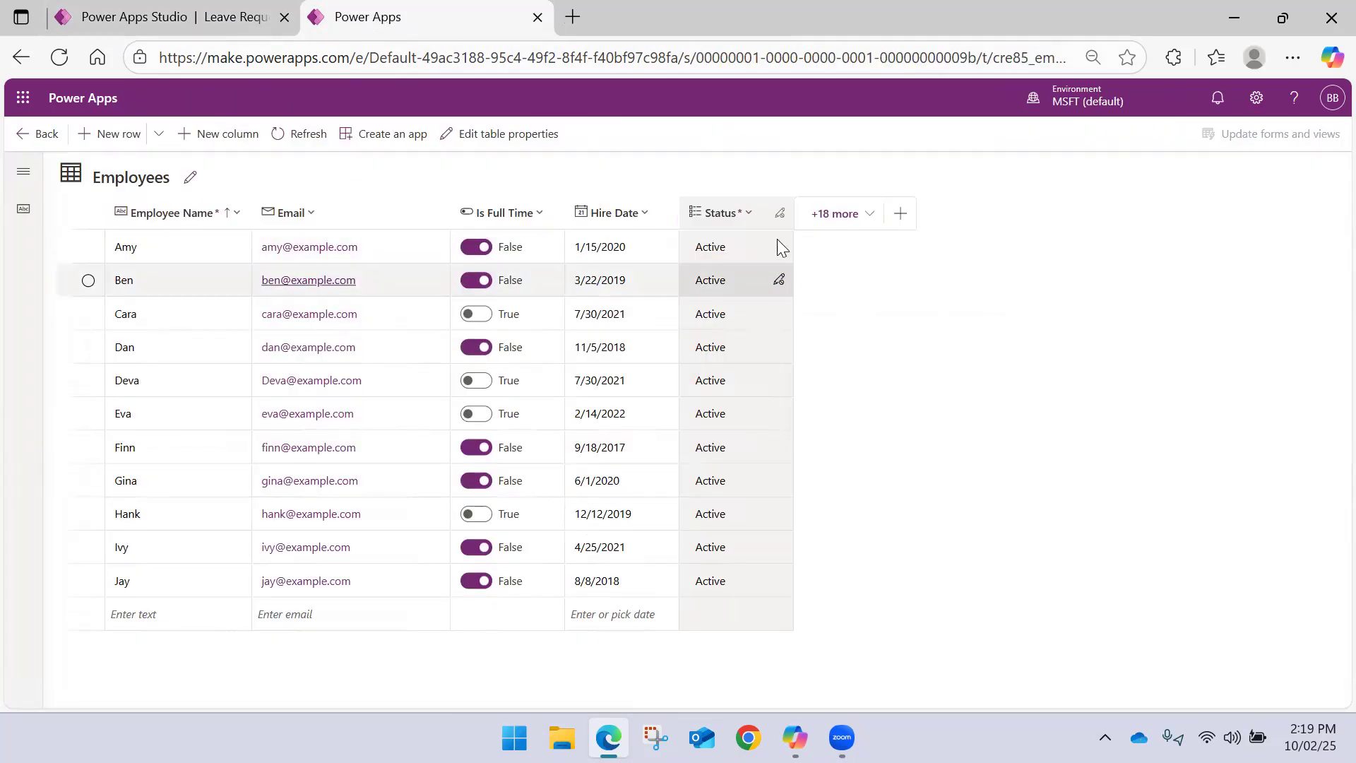
pyautogui.click(867, 222)
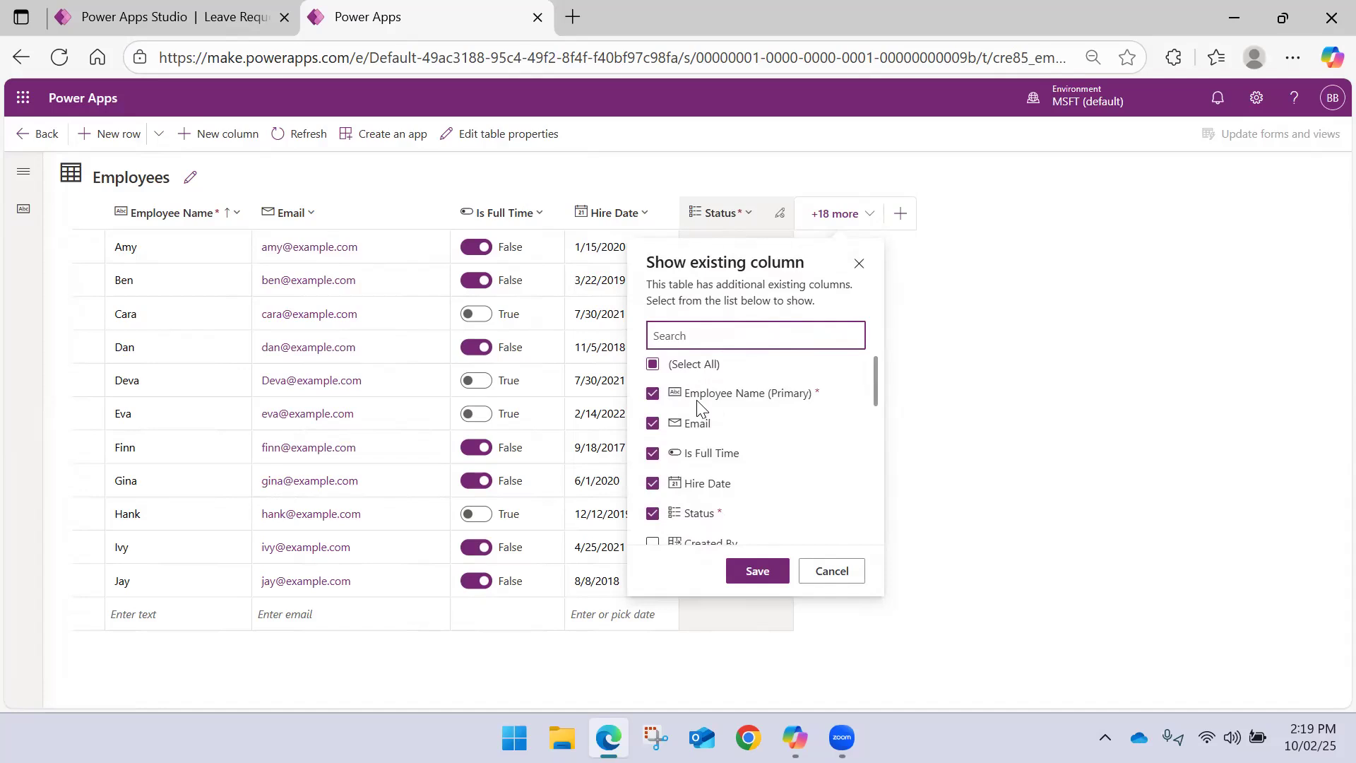
pyautogui.scroll(-3, 697, 407)
pyautogui.scroll(-5, 694, 396)
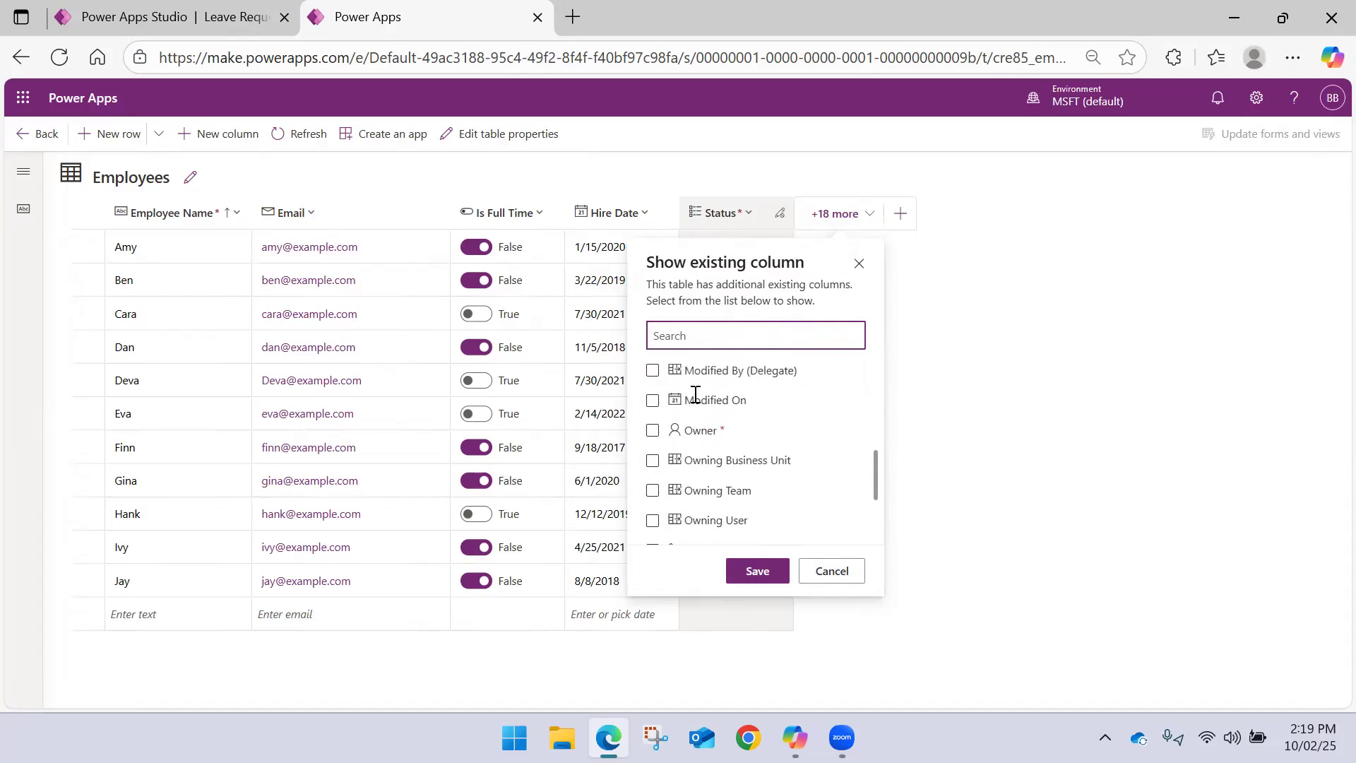
pyautogui.click(652, 385)
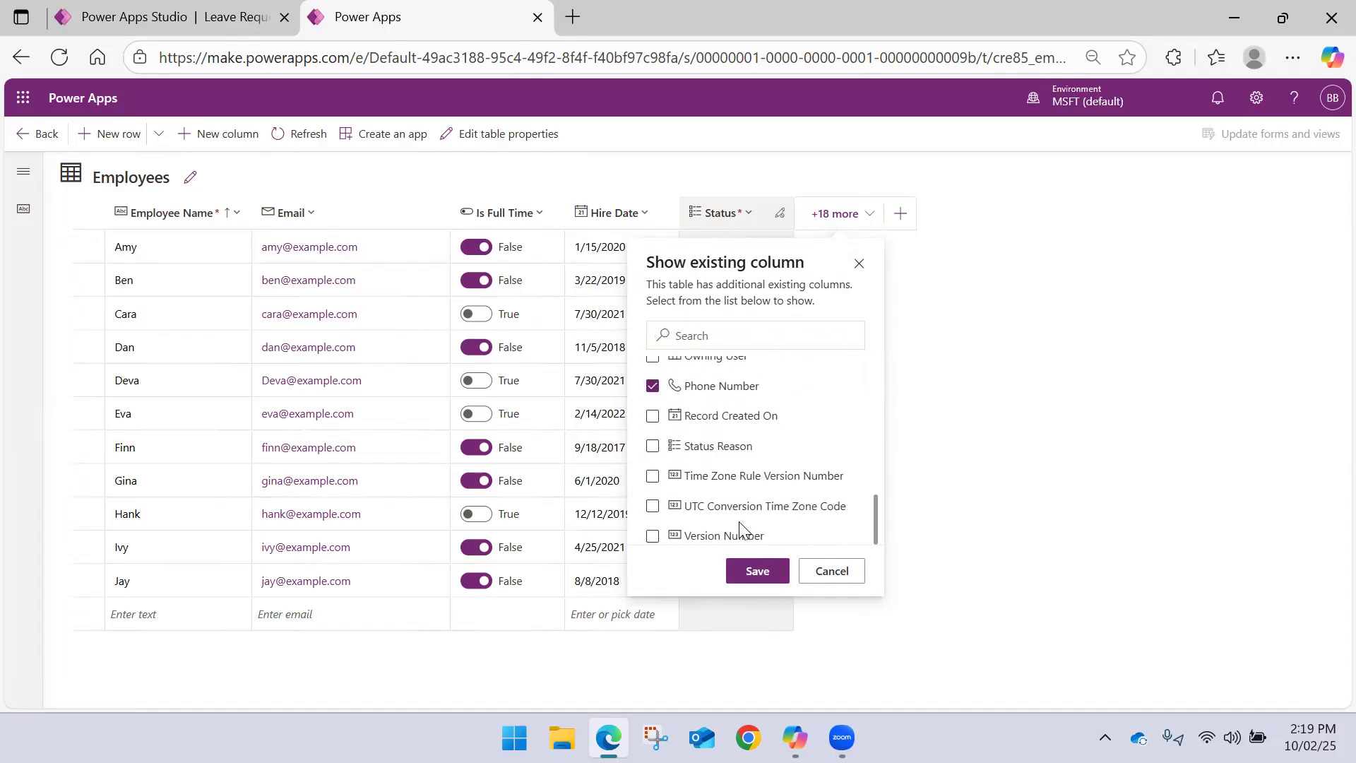
pyautogui.click(756, 570)
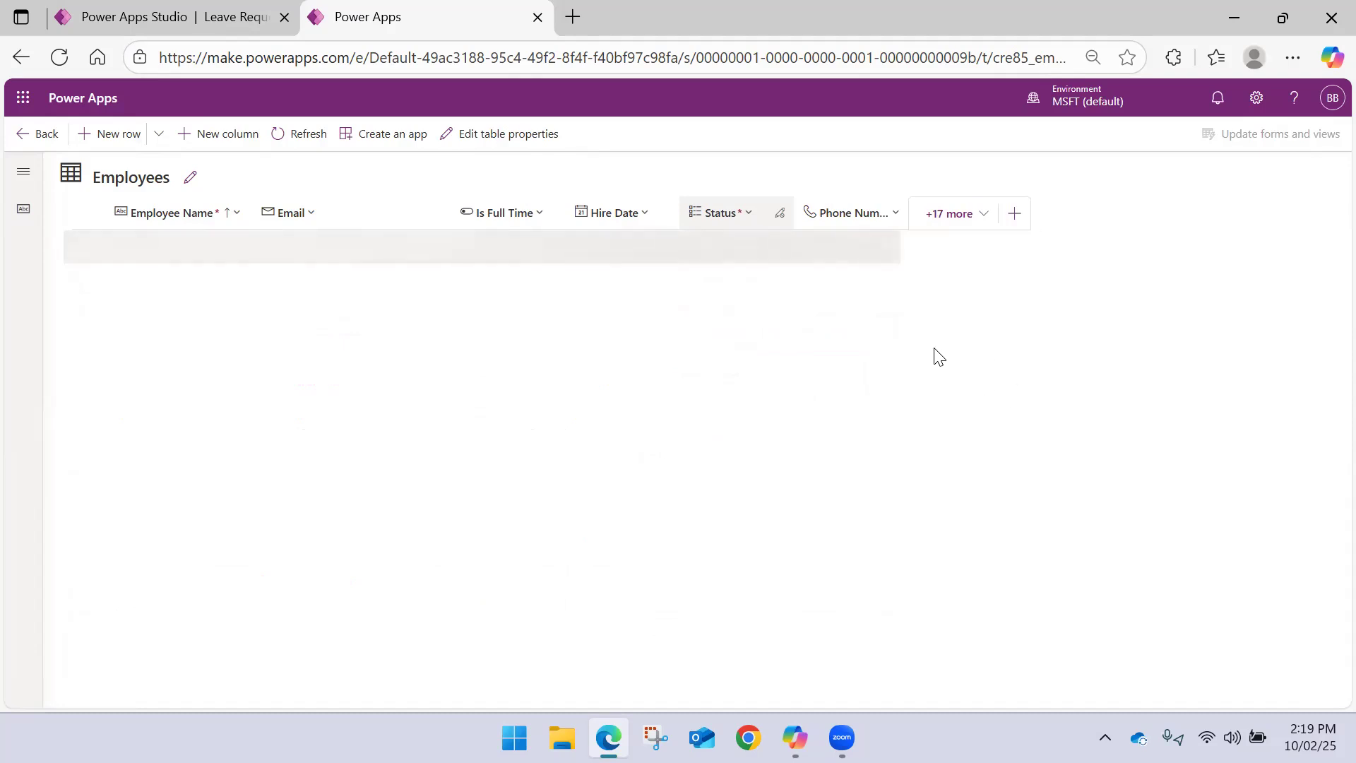
pyautogui.moveTo(906, 224); pyautogui.dragTo(940, 230)
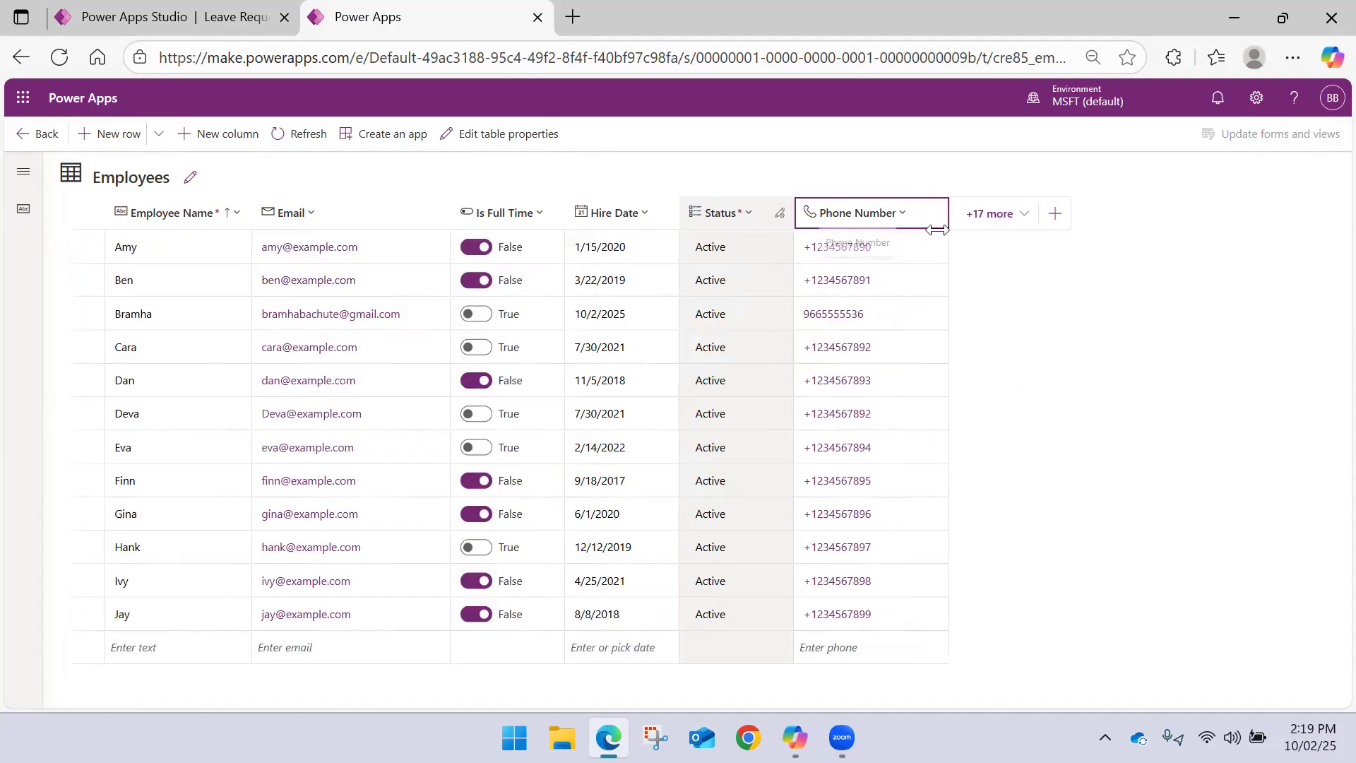
# Collapse the SubmitForm tree, return to the Patch screen and set the lowest label's text to "Phone"
pyautogui.click(248, 5)
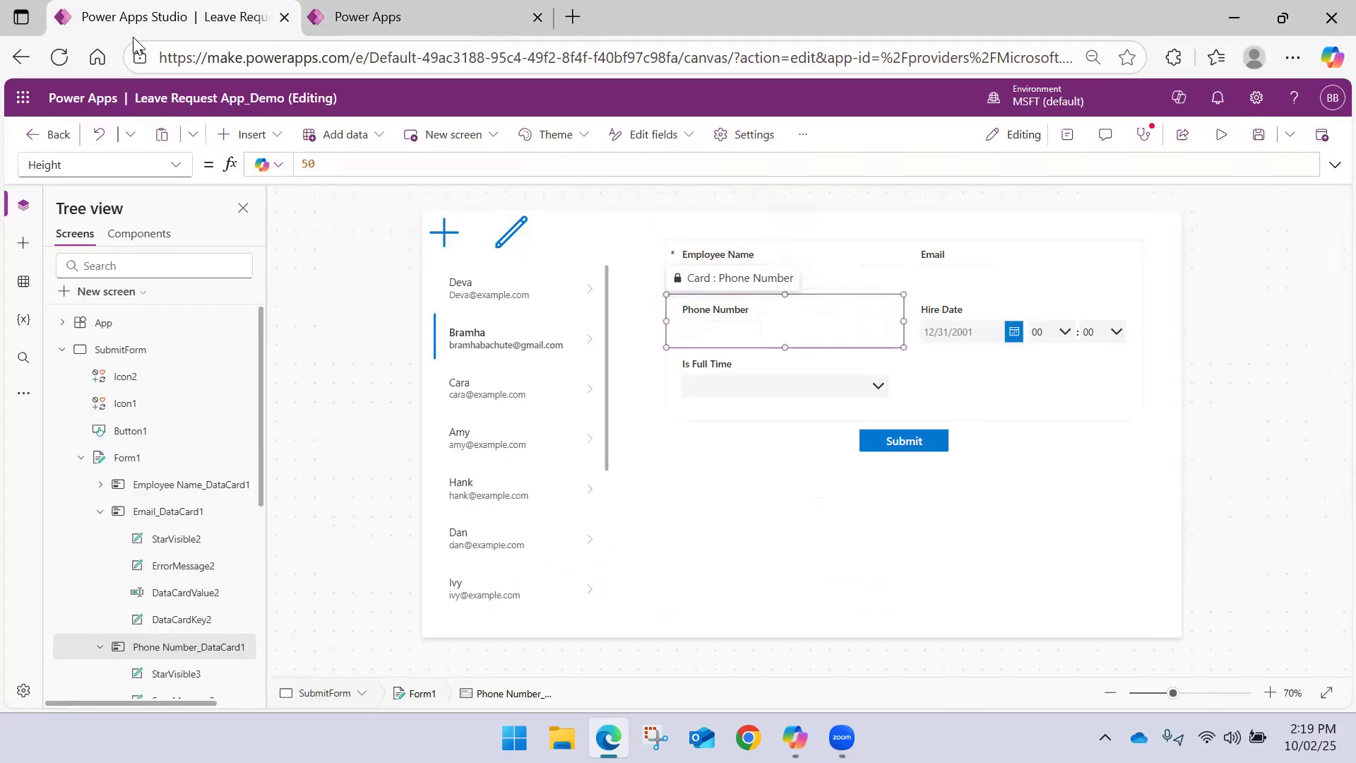
pyautogui.click(62, 349)
pyautogui.click(134, 377)
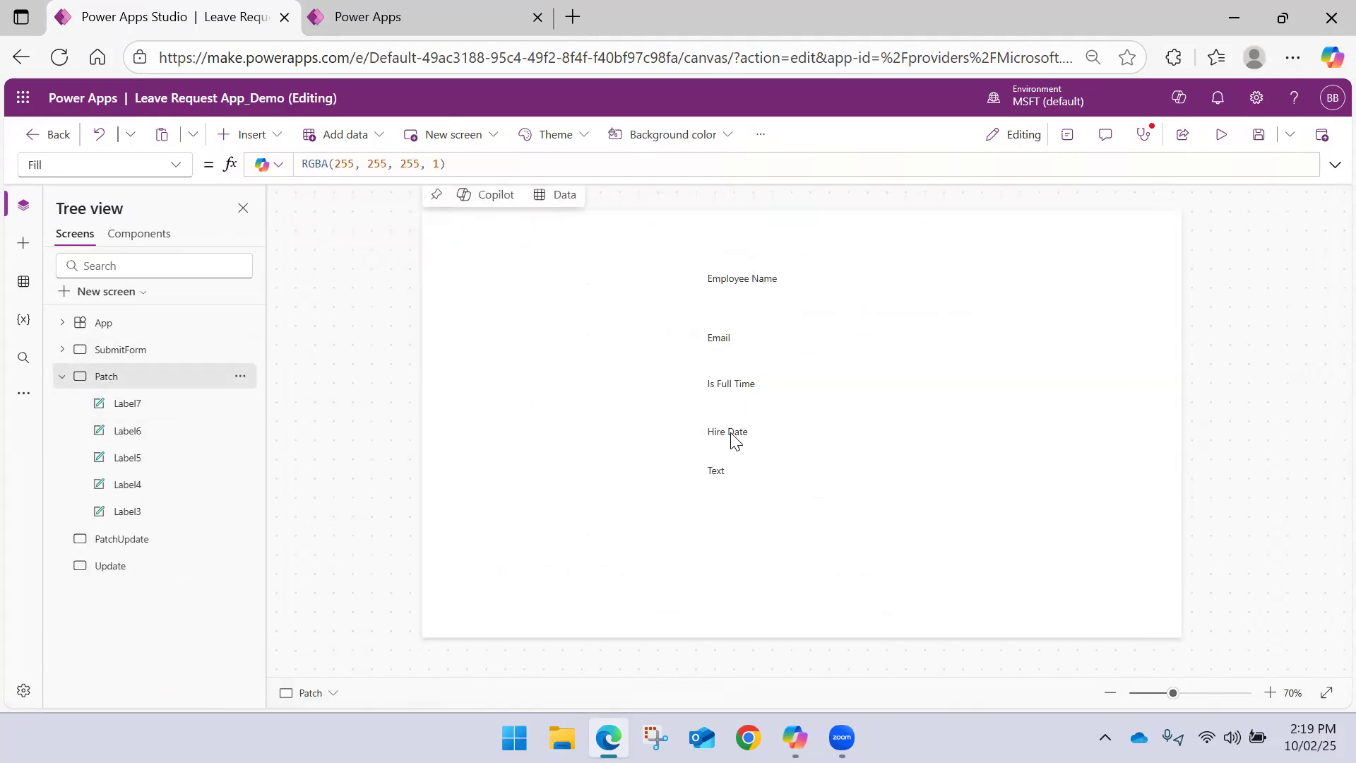
pyautogui.click(727, 463)
pyautogui.click(322, 164)
pyautogui.doubleClick(322, 164)
pyautogui.write('Phone"')
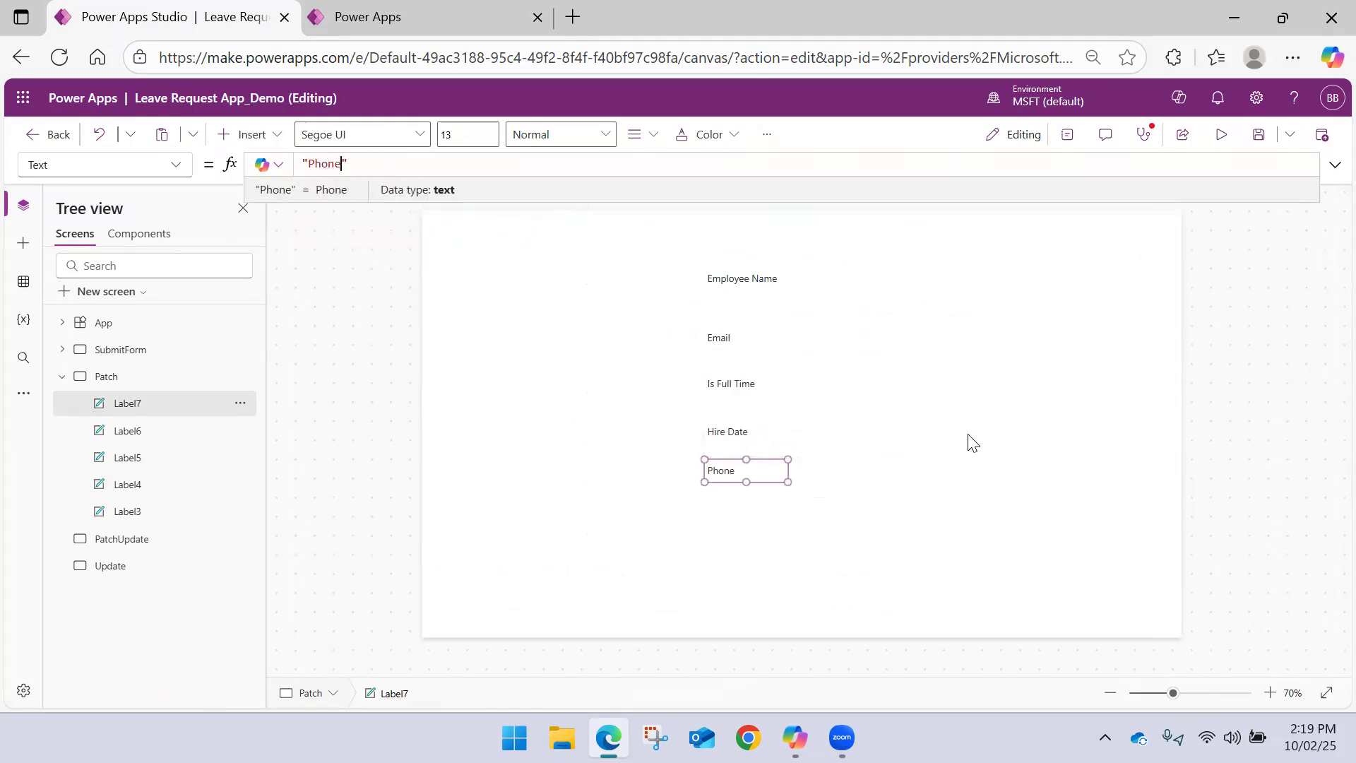
pyautogui.click(882, 399)
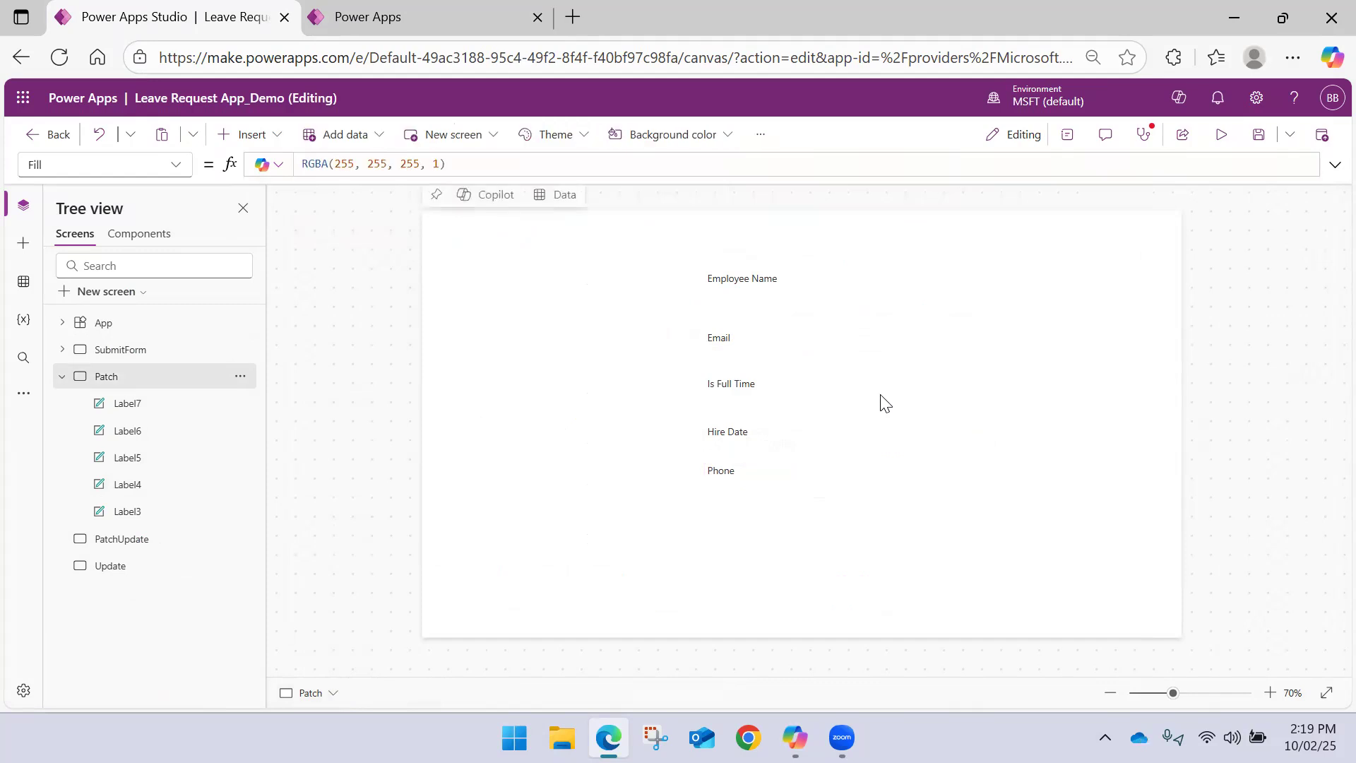
# Move the Employee Name label slightly down, closer to the Email label
pyautogui.click(718, 282)
pyautogui.moveTo(726, 277); pyautogui.dragTo(729, 288)
pyautogui.click(774, 312)
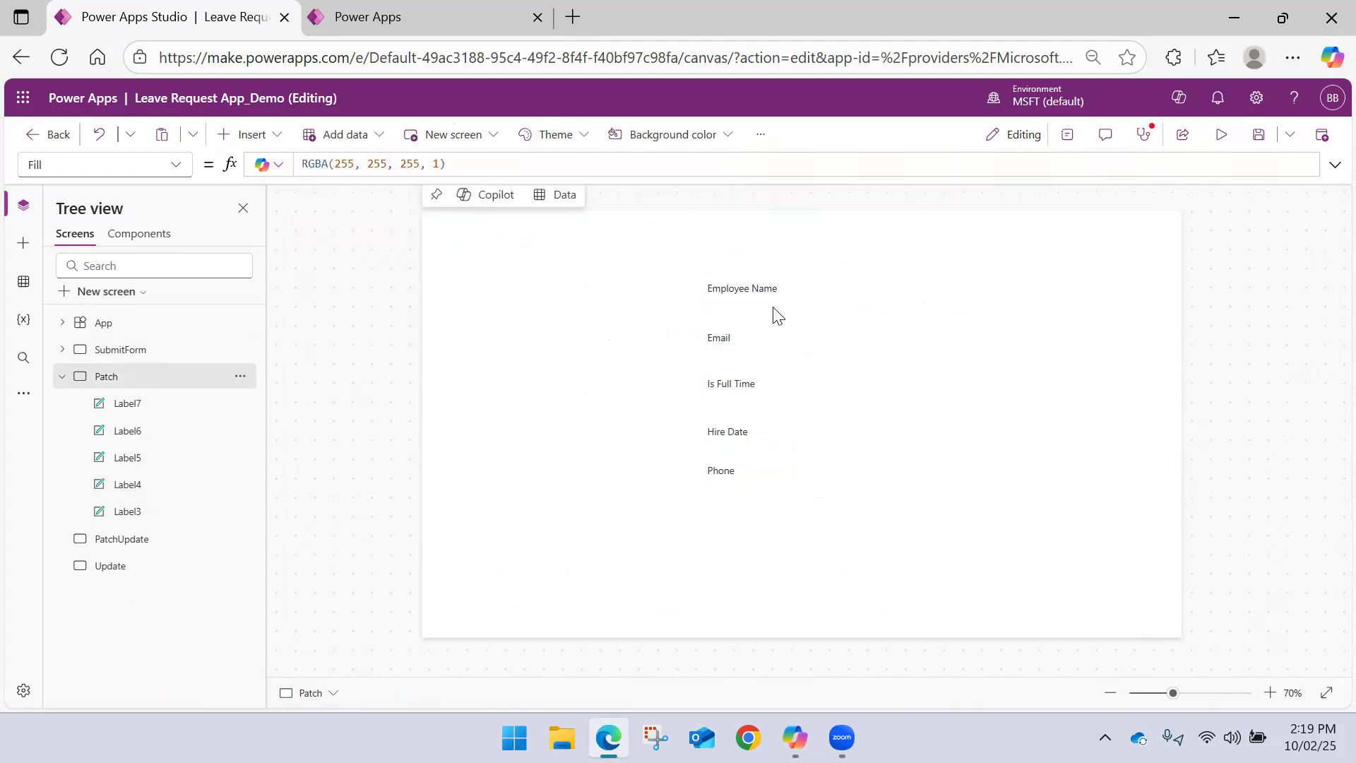
pyautogui.click(271, 139)
pyautogui.click(276, 237)
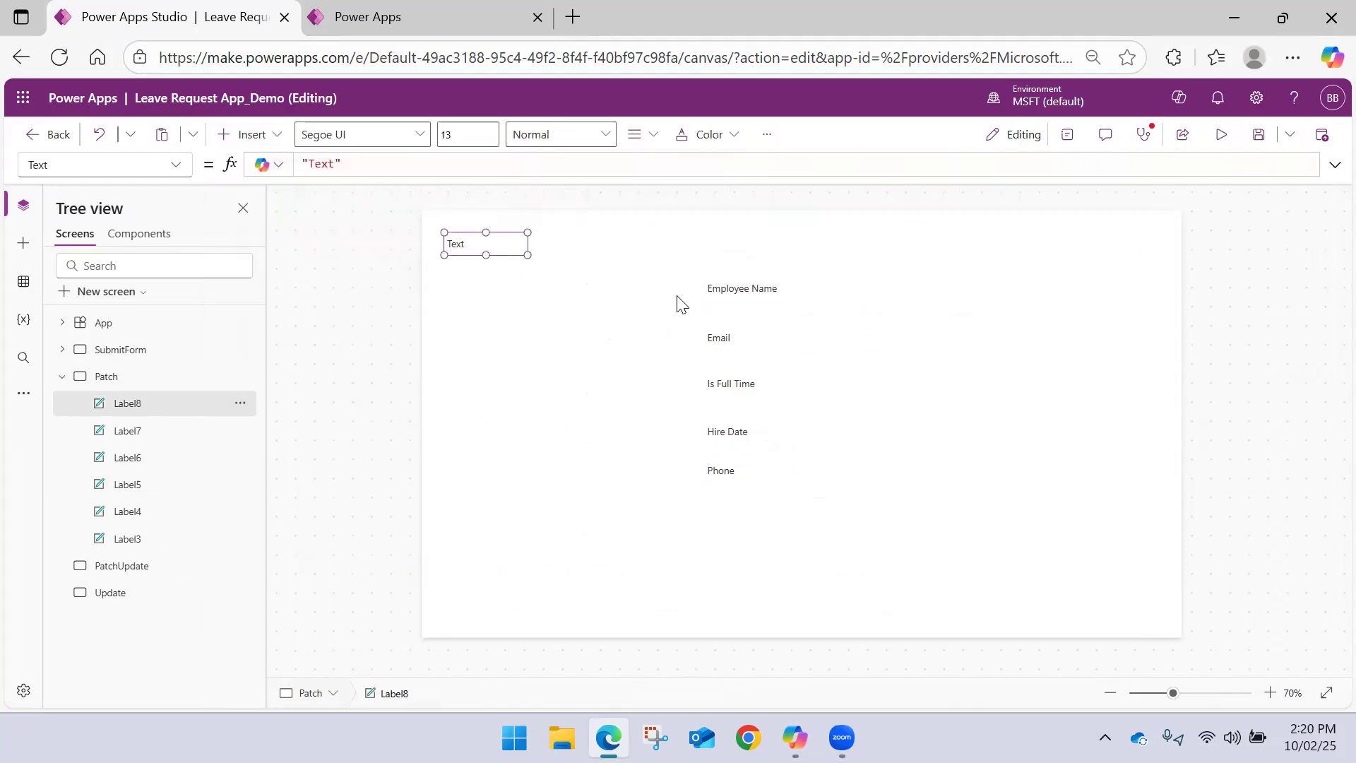
pyautogui.click(514, 290)
pyautogui.click(496, 248)
pyautogui.press('Delete')
# Add two text inputs to the Patch screen, one beside the Employee Name label and one beside the Email label
pyautogui.click(276, 136)
pyautogui.click(286, 287)
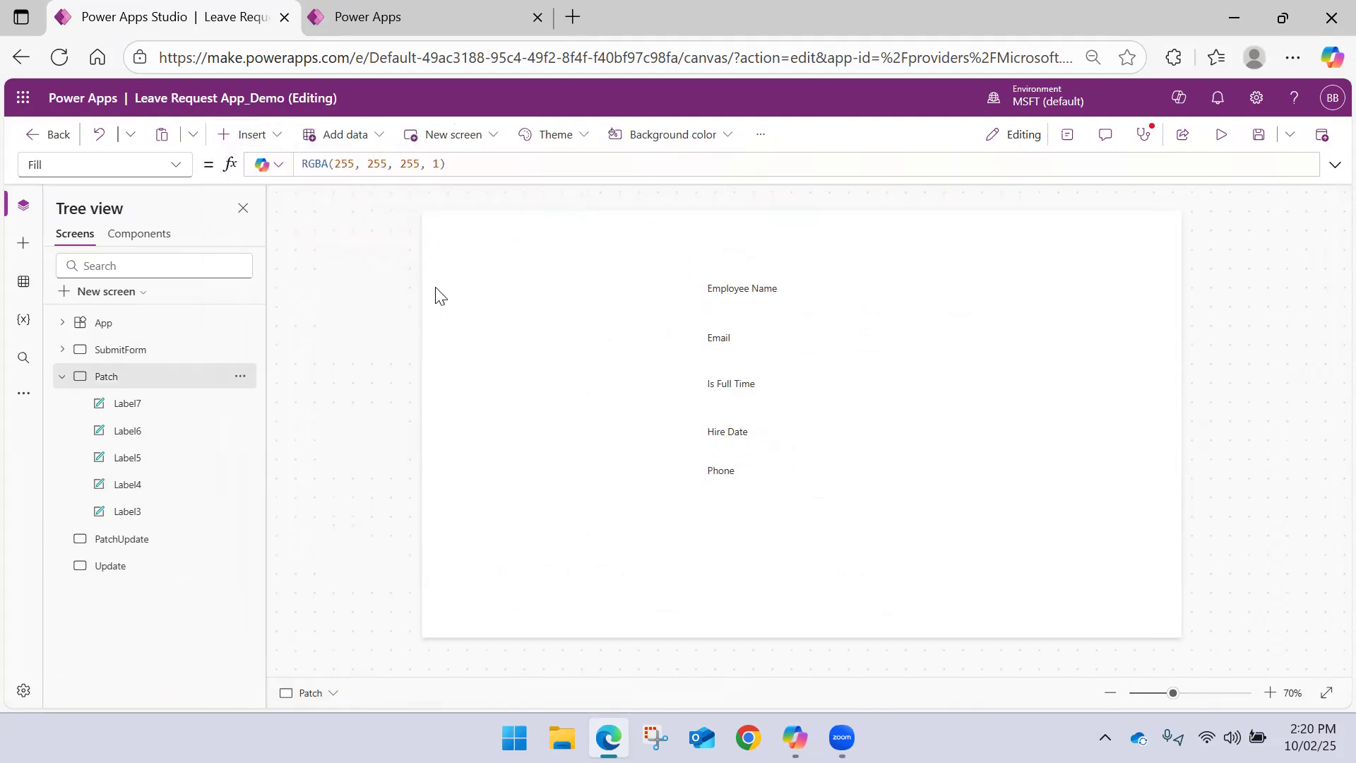
pyautogui.moveTo(502, 251); pyautogui.dragTo(884, 288)
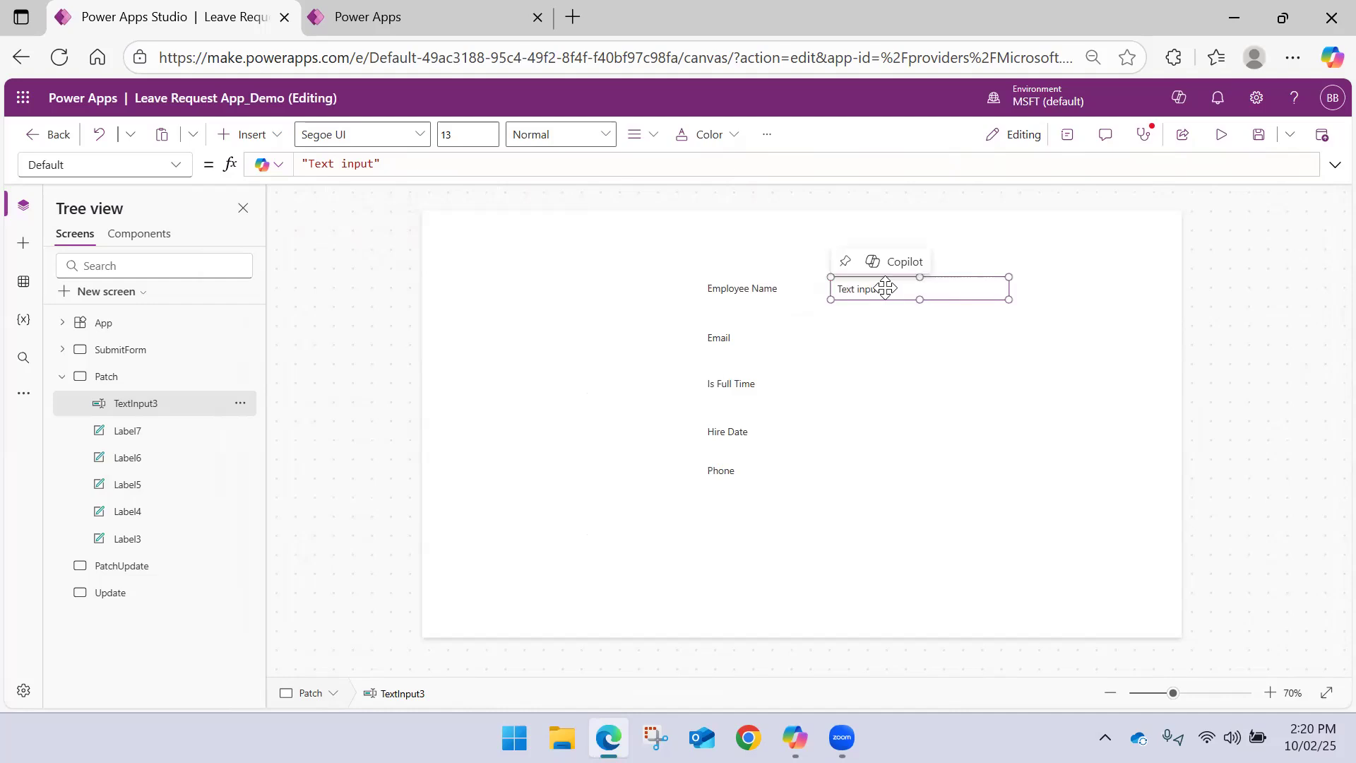
pyautogui.click(265, 134)
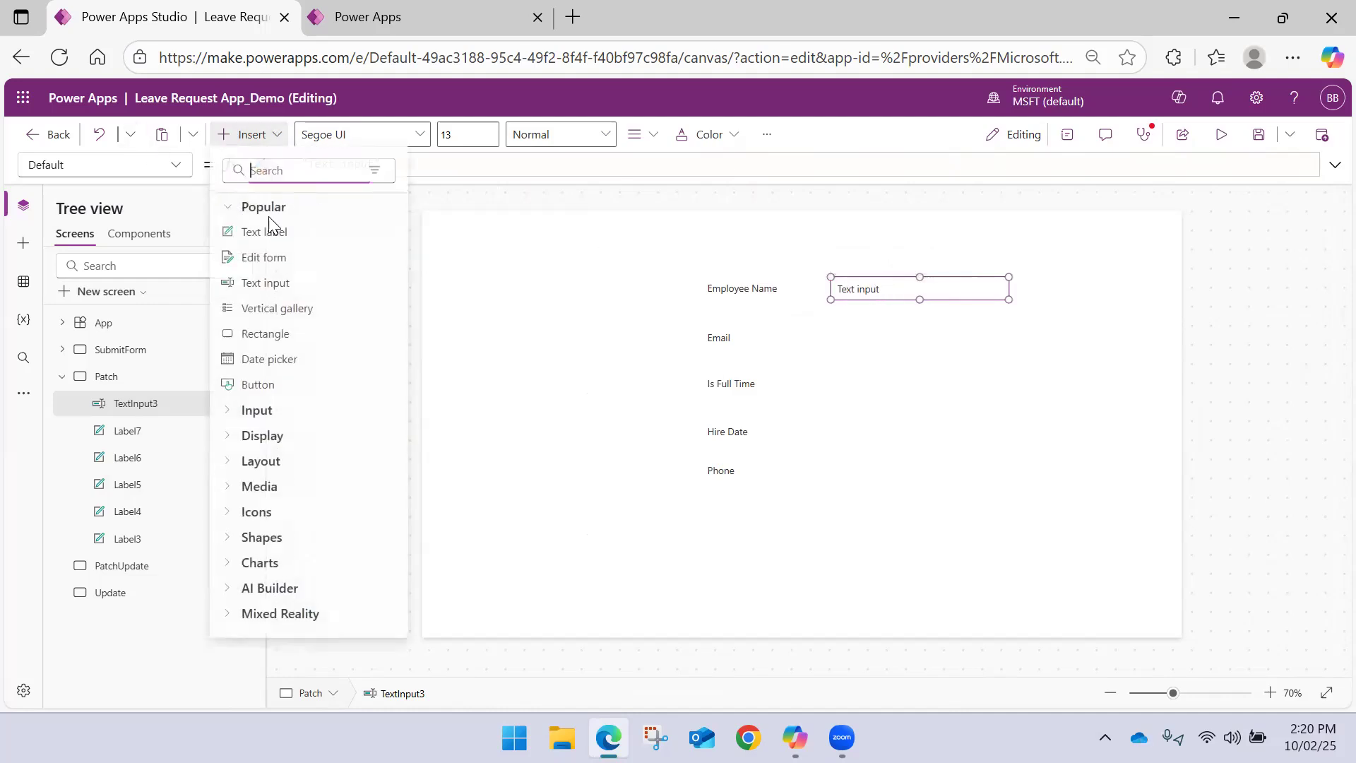
pyautogui.click(284, 290)
pyautogui.moveTo(485, 243); pyautogui.dragTo(859, 335)
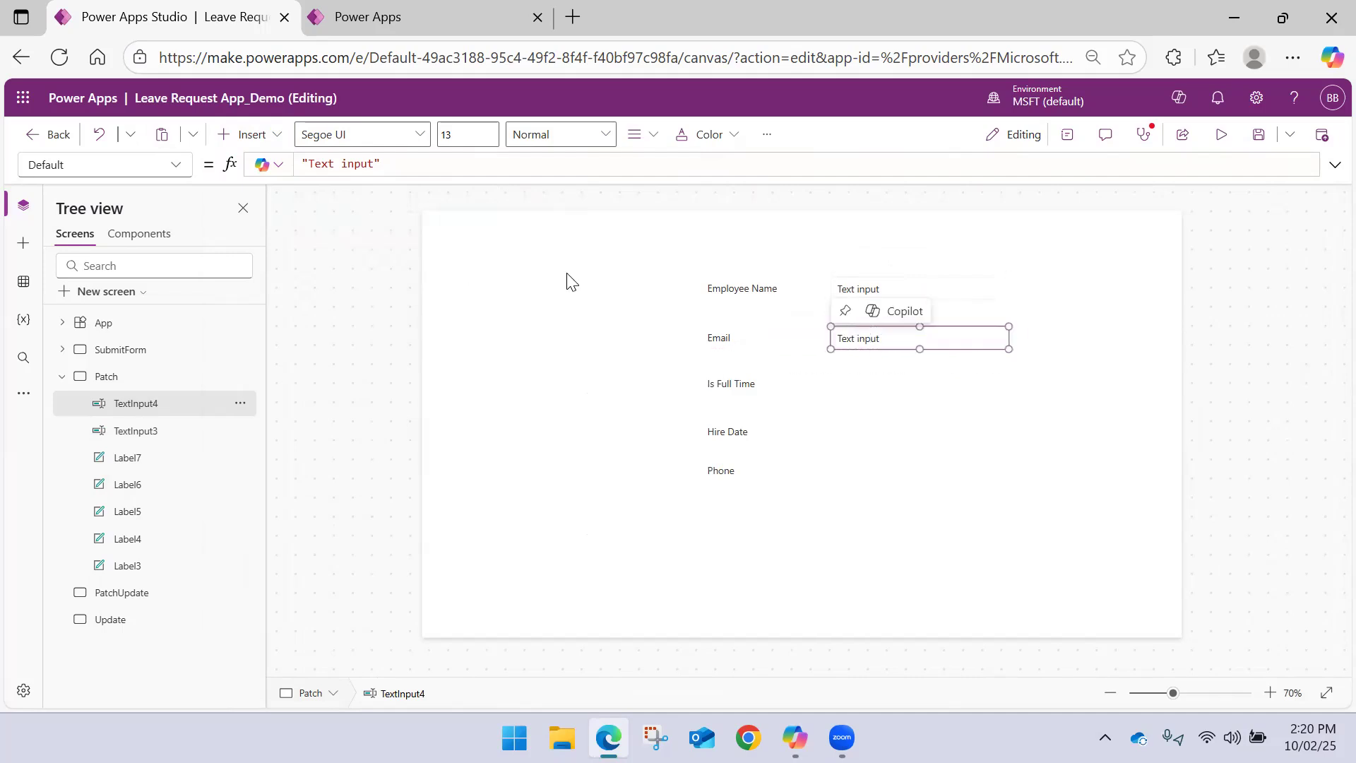
# Add a toggle control and place it beside the Is Full Time label
pyautogui.click(256, 135)
pyautogui.click(256, 410)
pyautogui.scroll(-5, 282, 332)
pyautogui.click(258, 311)
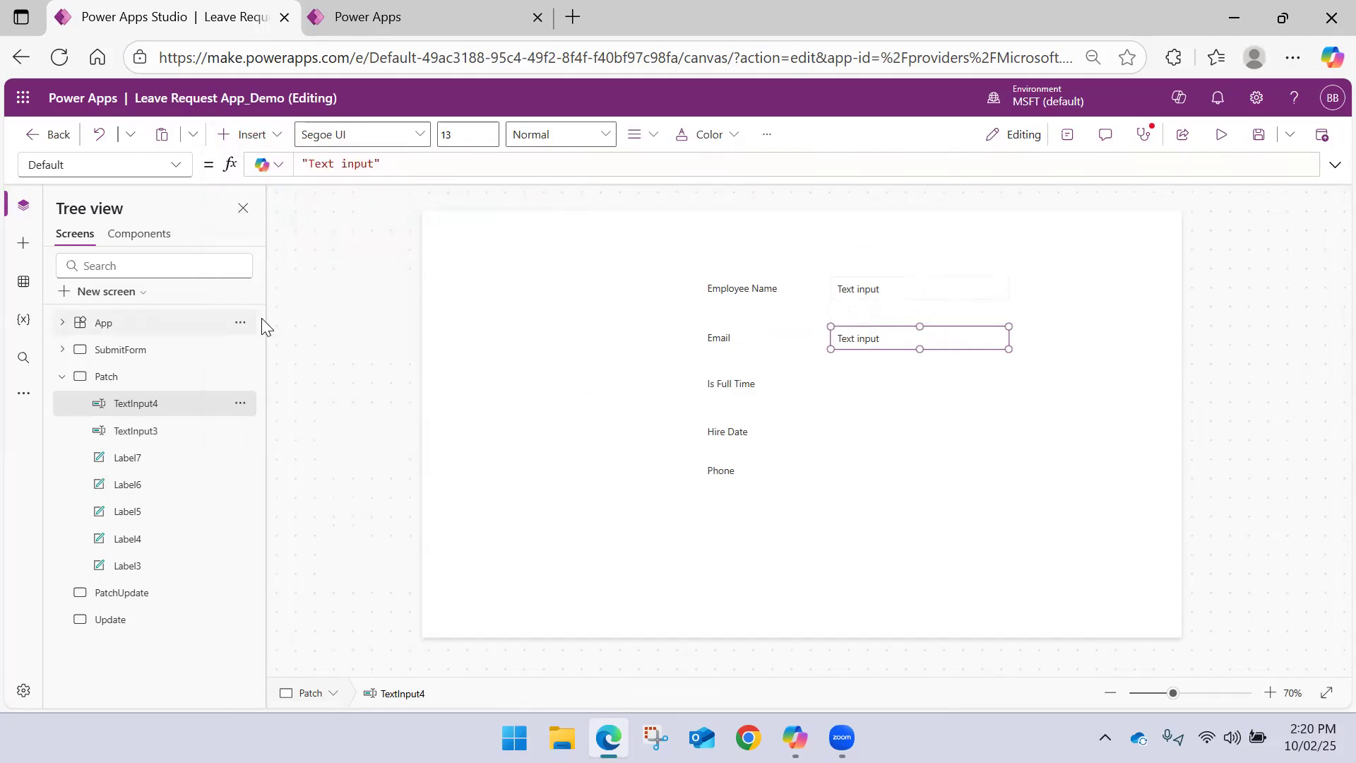
pyautogui.moveTo(459, 240); pyautogui.dragTo(842, 380)
pyautogui.click(526, 394)
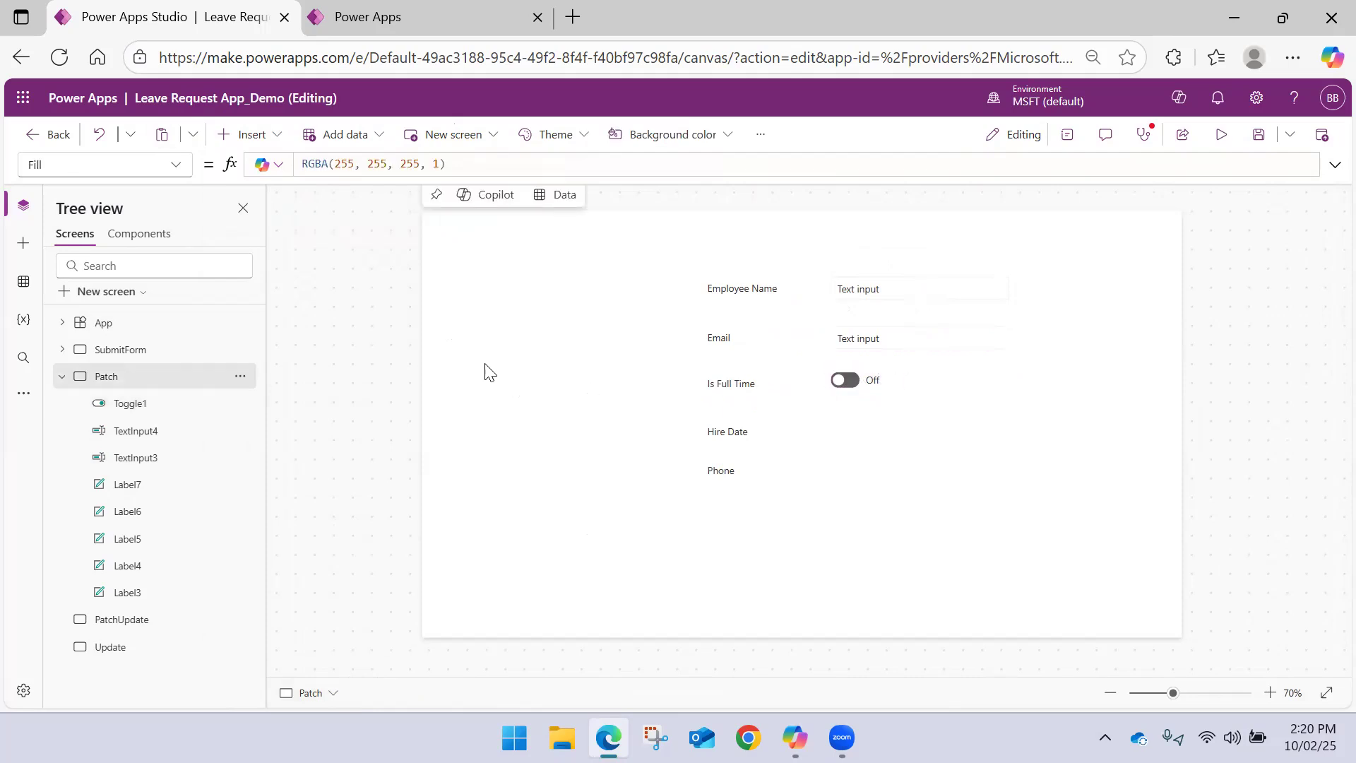
# Add a date picker and place it beside the Hire Date label, in line with the other input controls
pyautogui.click(281, 141)
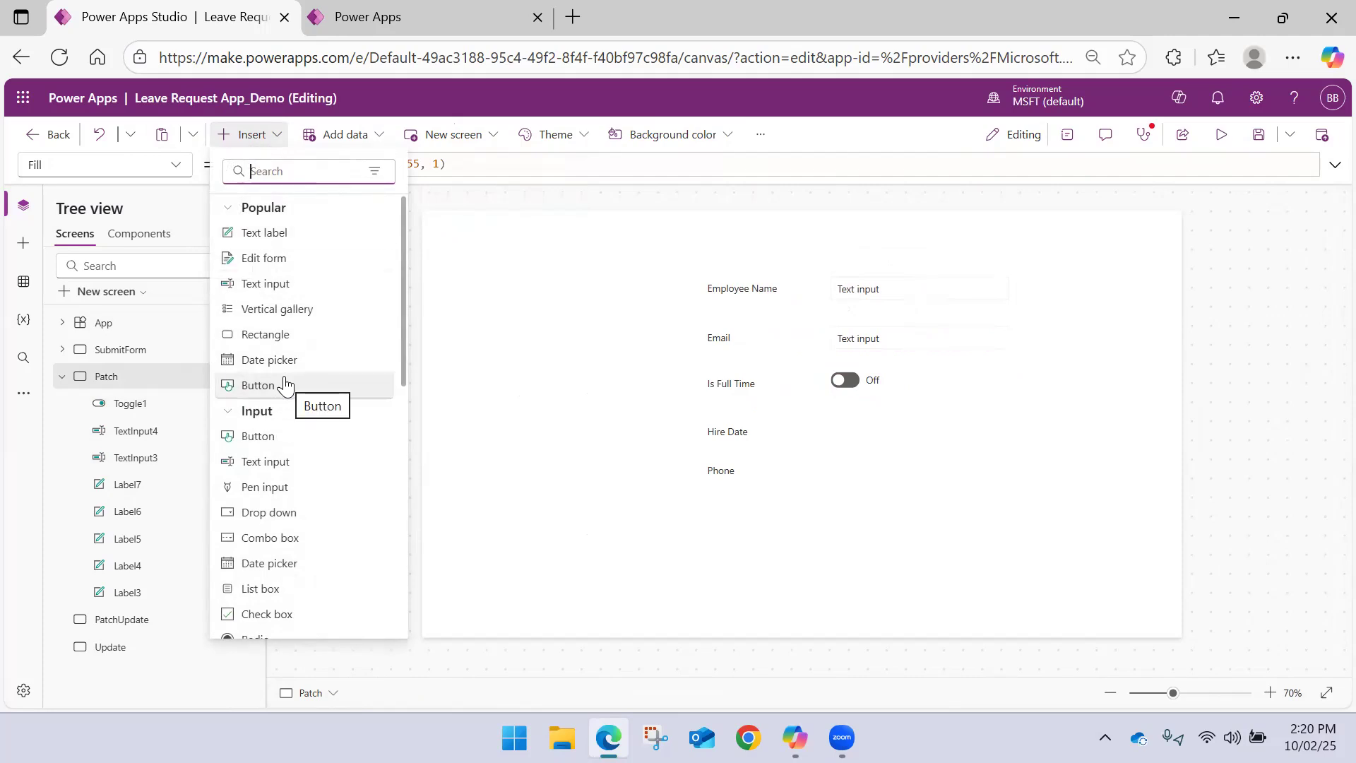
pyautogui.scroll(-3, 285, 384)
pyautogui.scroll(3, 272, 283)
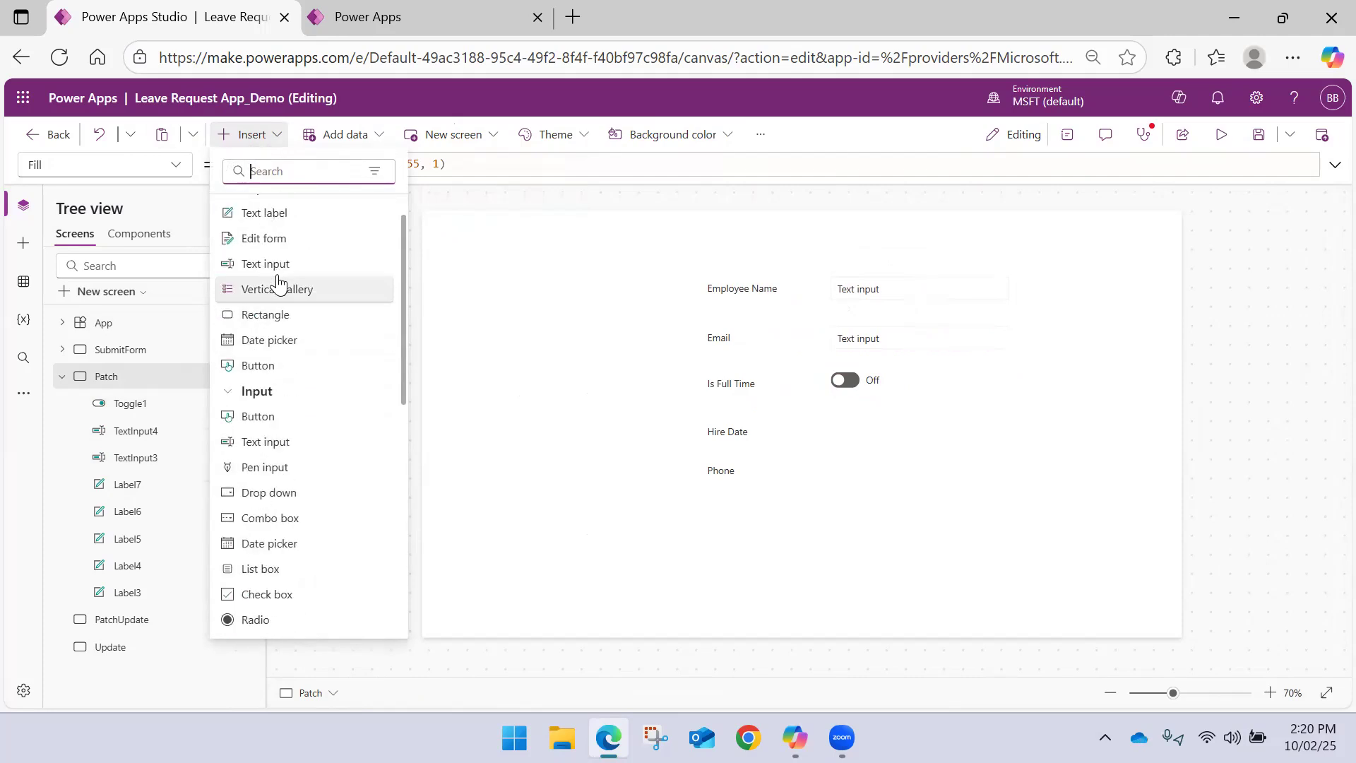
pyautogui.click(269, 360)
pyautogui.moveTo(487, 243); pyautogui.dragTo(882, 435)
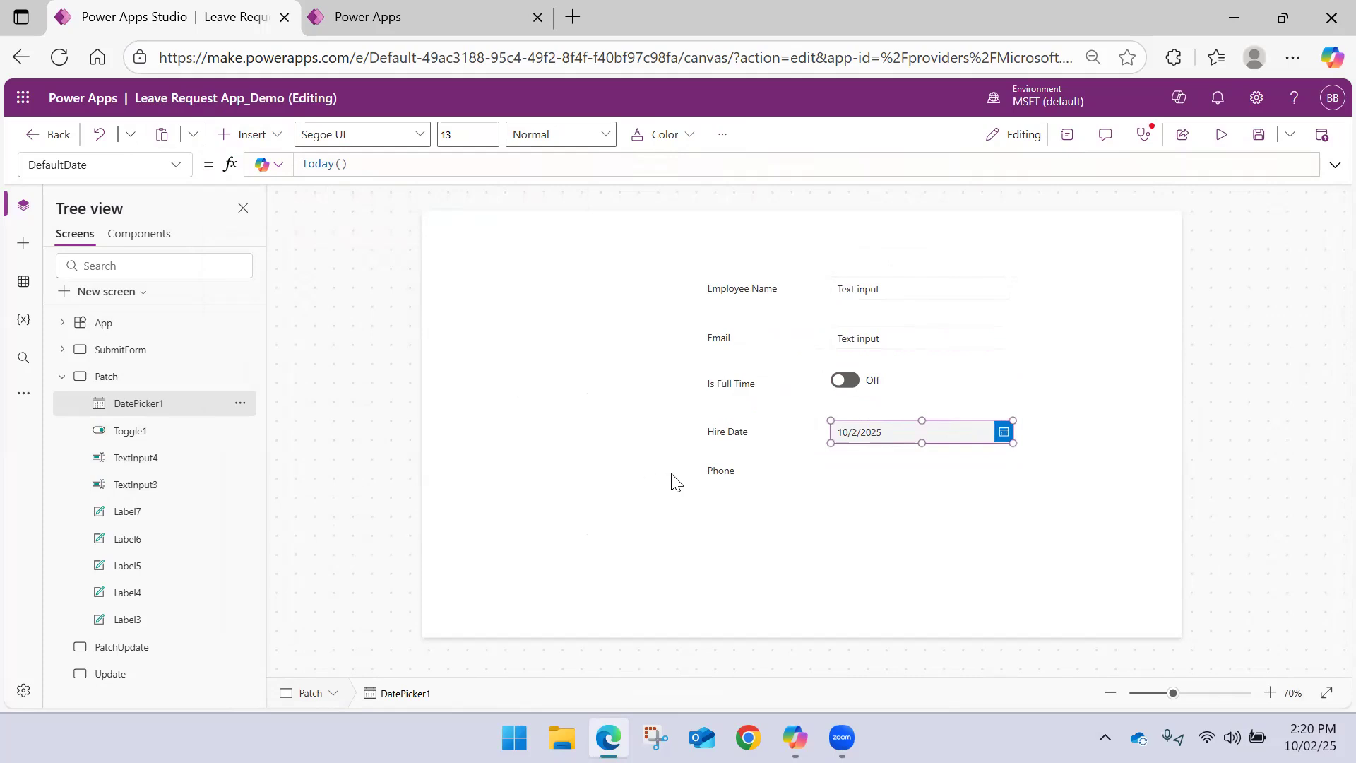
# Add a text input beside the Phone label and clear its default text
pyautogui.click(272, 134)
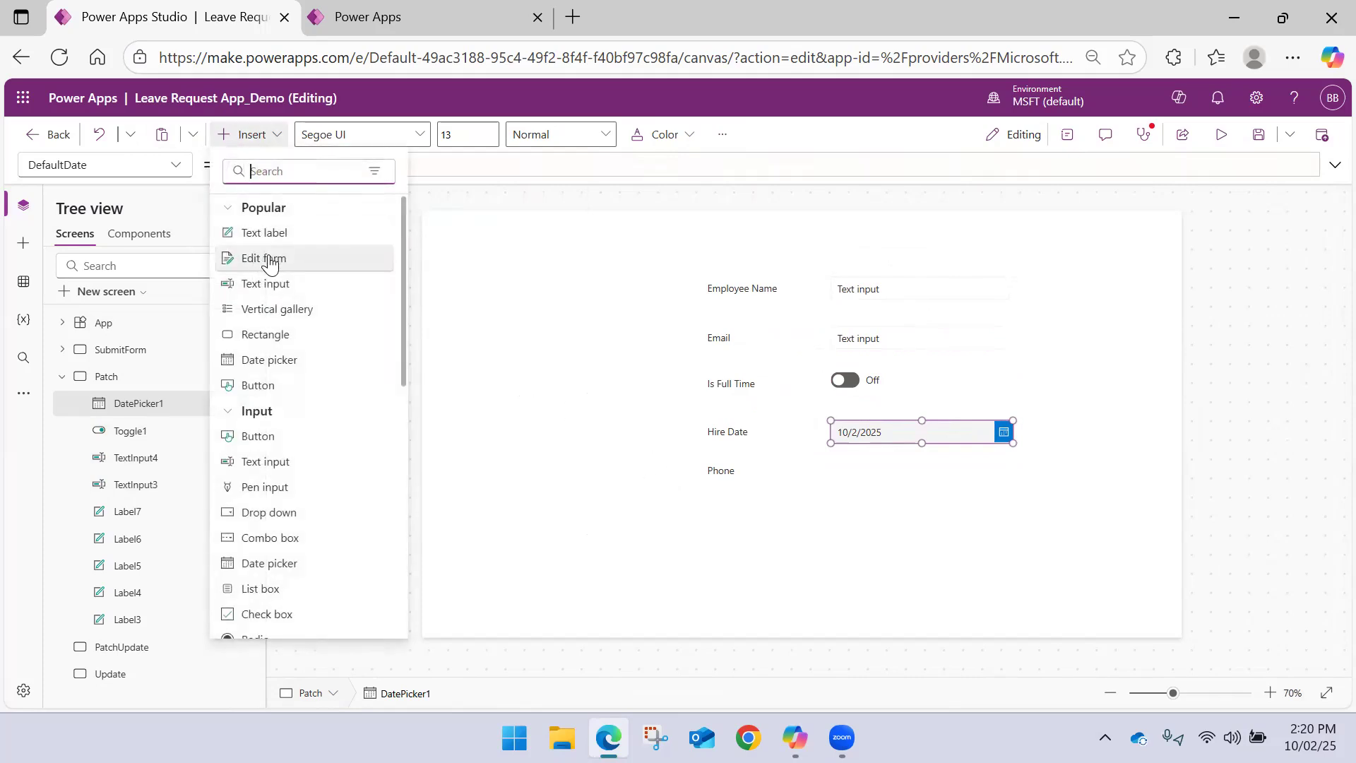
pyautogui.click(294, 284)
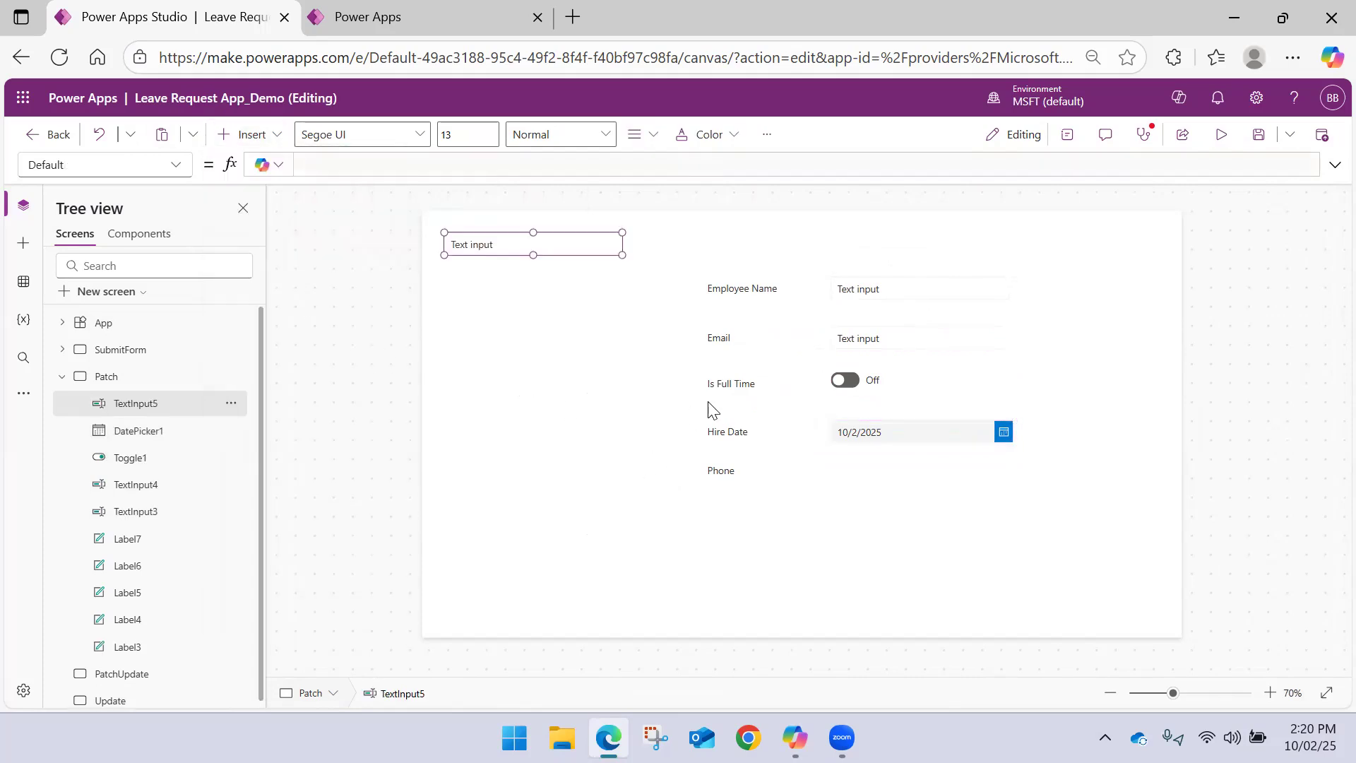
pyautogui.moveTo(572, 286); pyautogui.dragTo(899, 469)
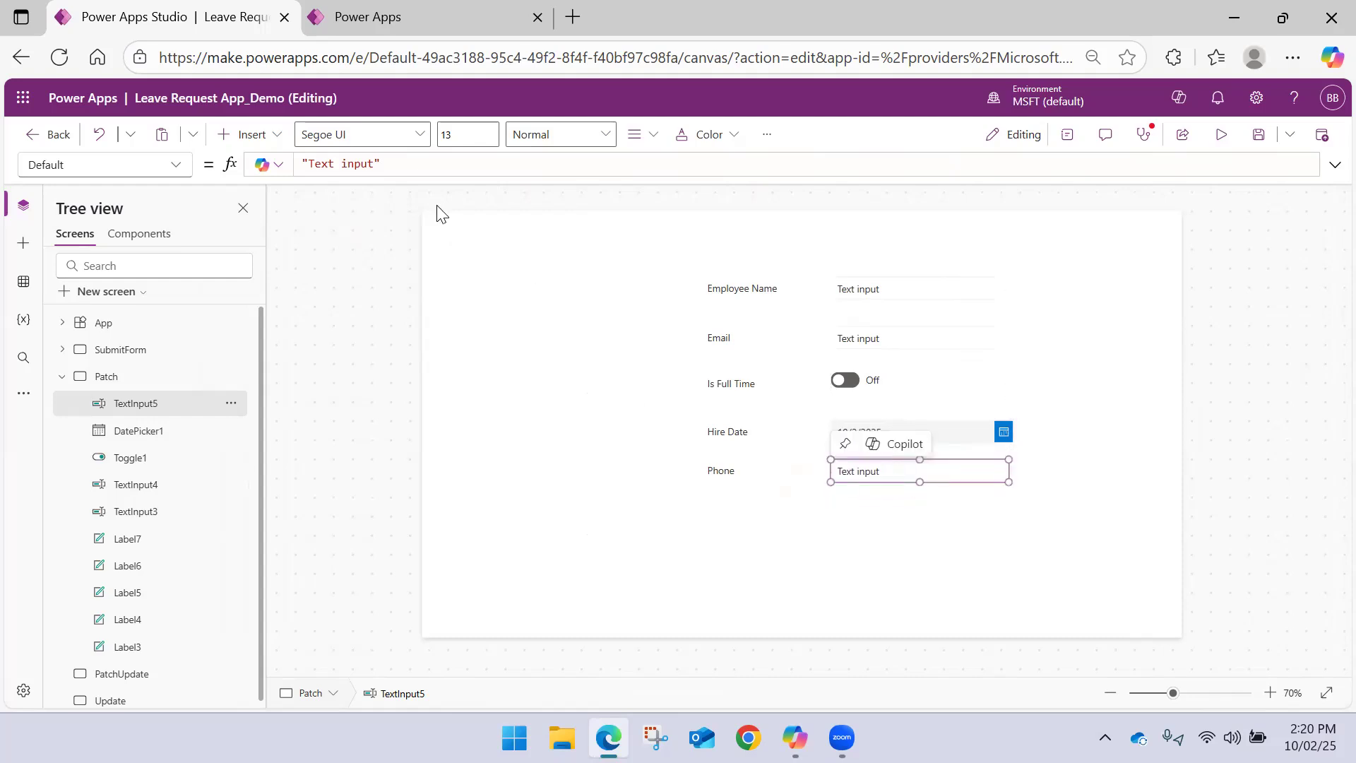
pyautogui.moveTo(385, 165); pyautogui.dragTo(236, 168)
pyautogui.press('BackSpace')
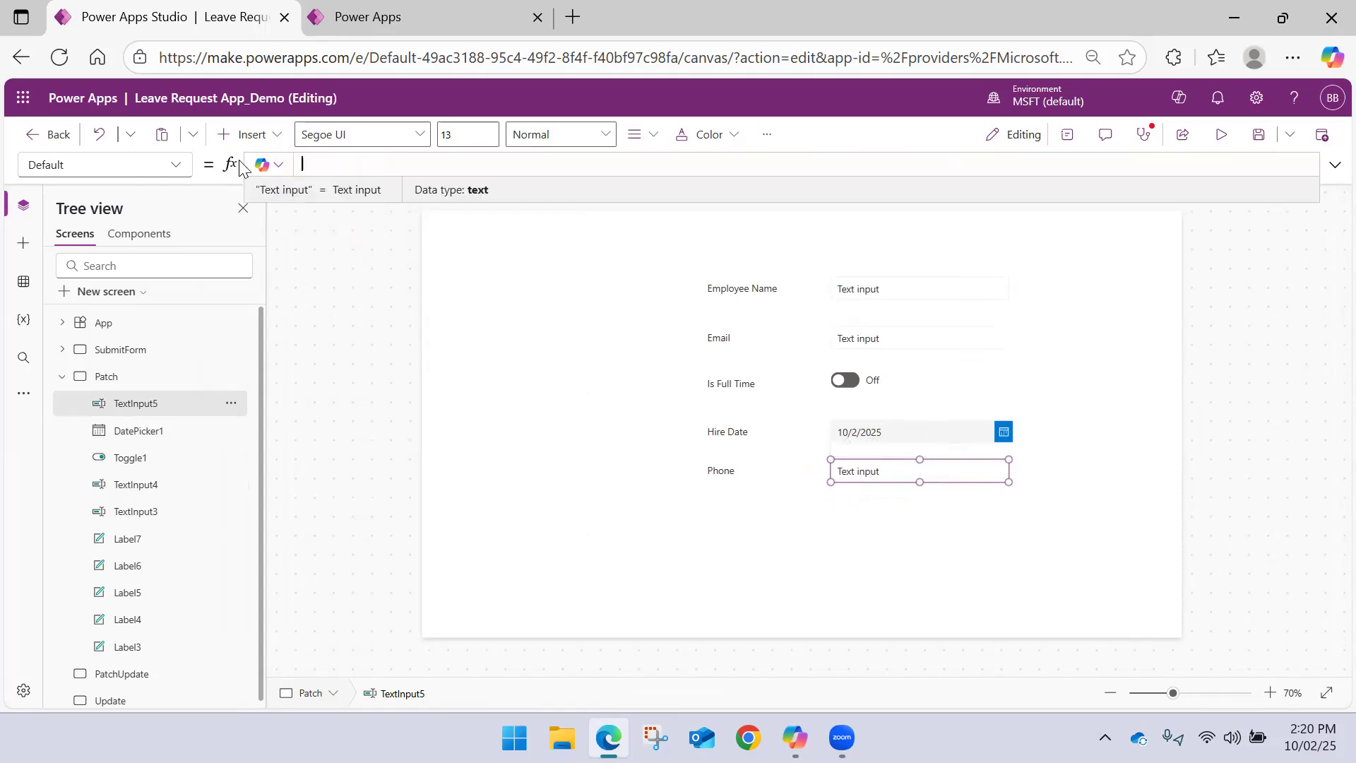
pyautogui.click(770, 477)
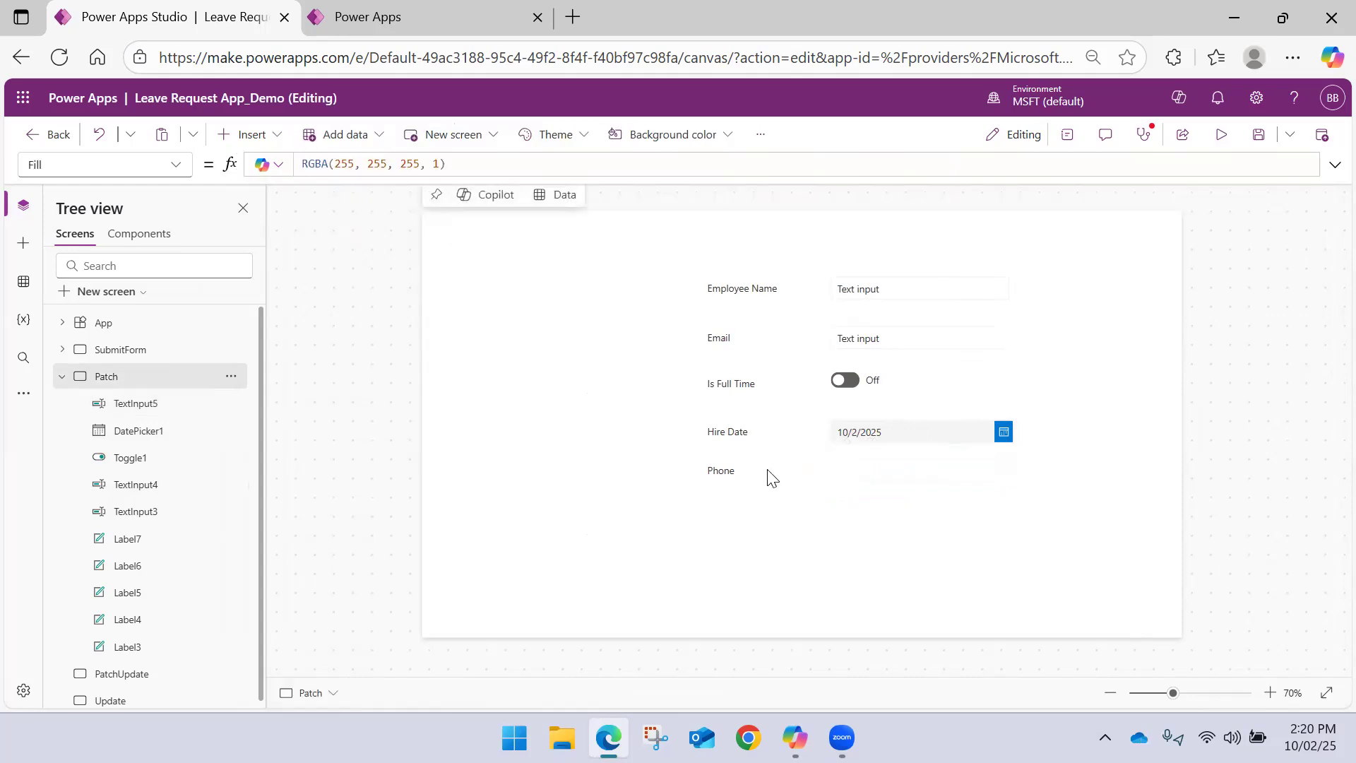
# Set the format of the Phone text input to Number
pyautogui.click(842, 478)
pyautogui.click(1066, 134)
pyautogui.click(1255, 364)
pyautogui.click(1245, 379)
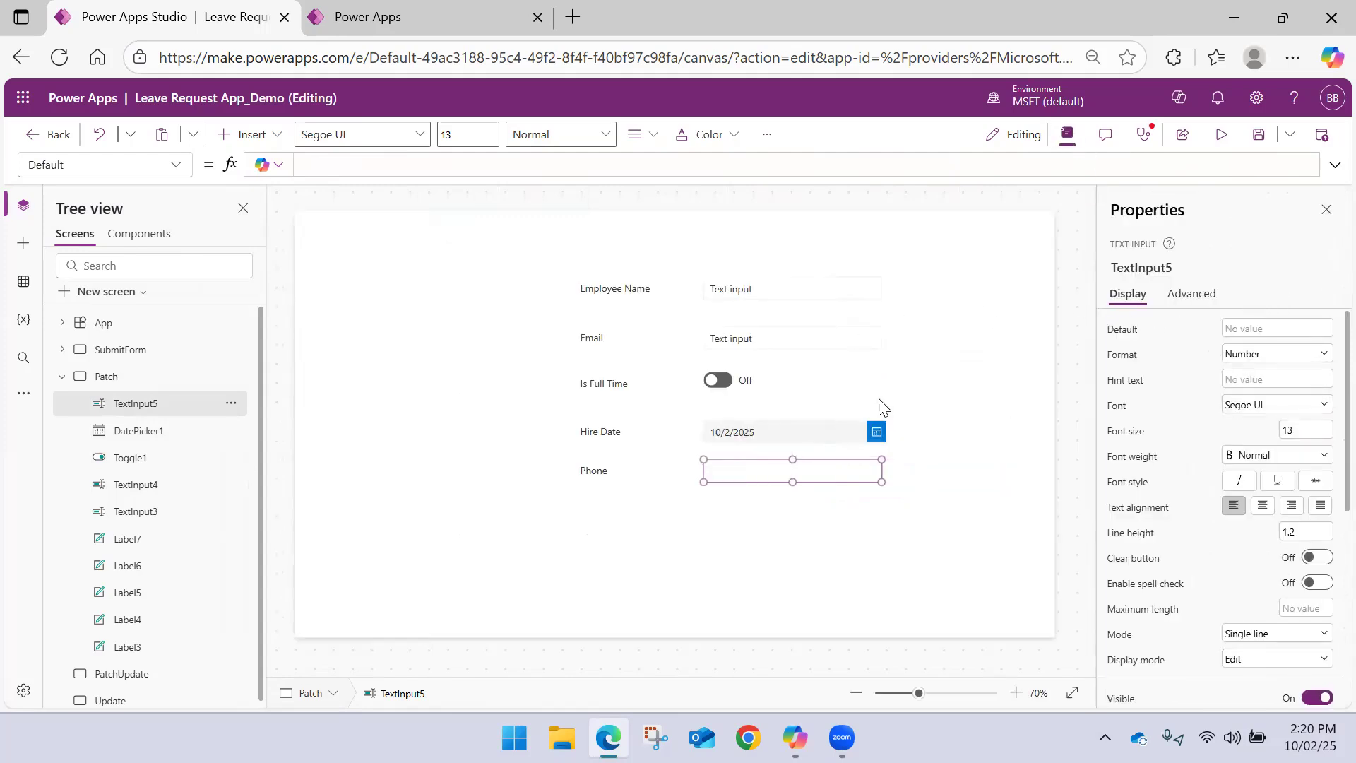
pyautogui.click(972, 378)
# Clear the default text of the Employee Name and Email text inputs
pyautogui.click(782, 282)
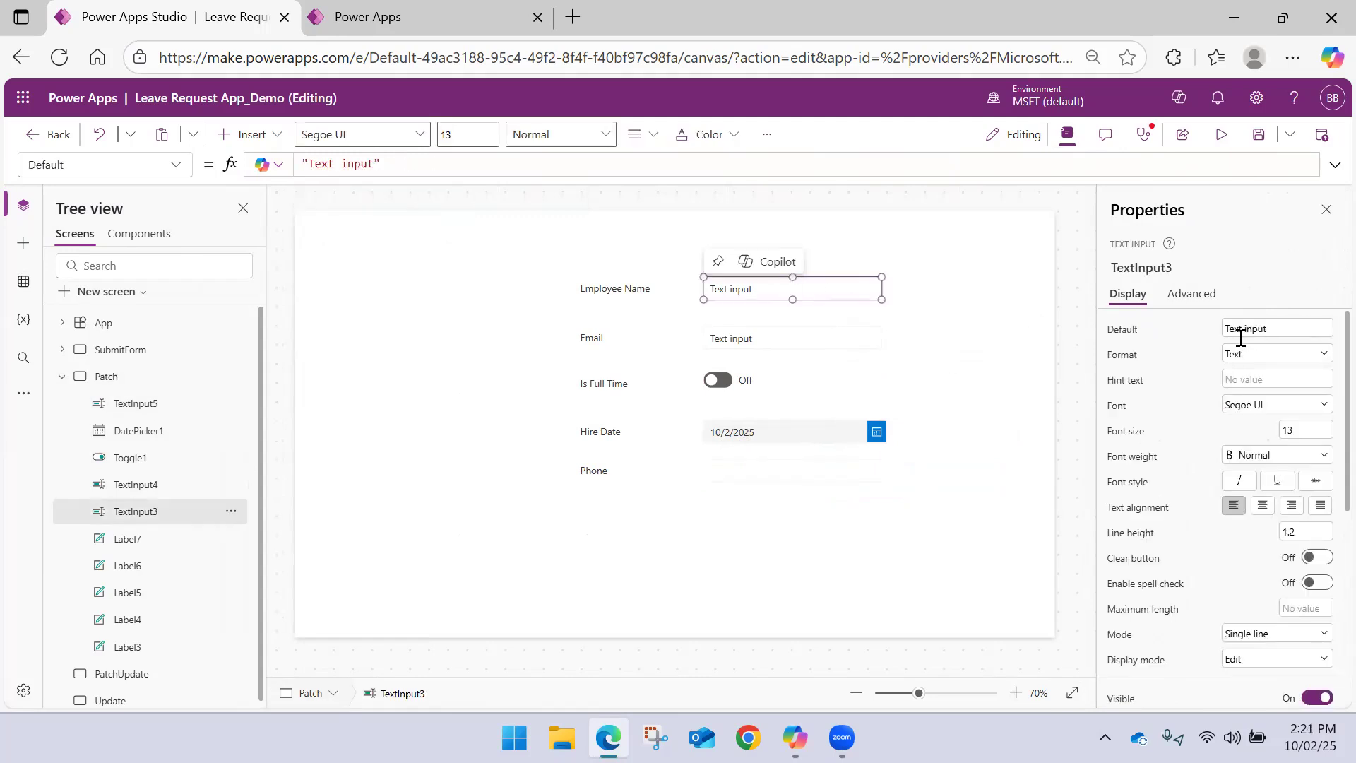
pyautogui.moveTo(1282, 328); pyautogui.dragTo(977, 314)
pyautogui.press('BackSpace')
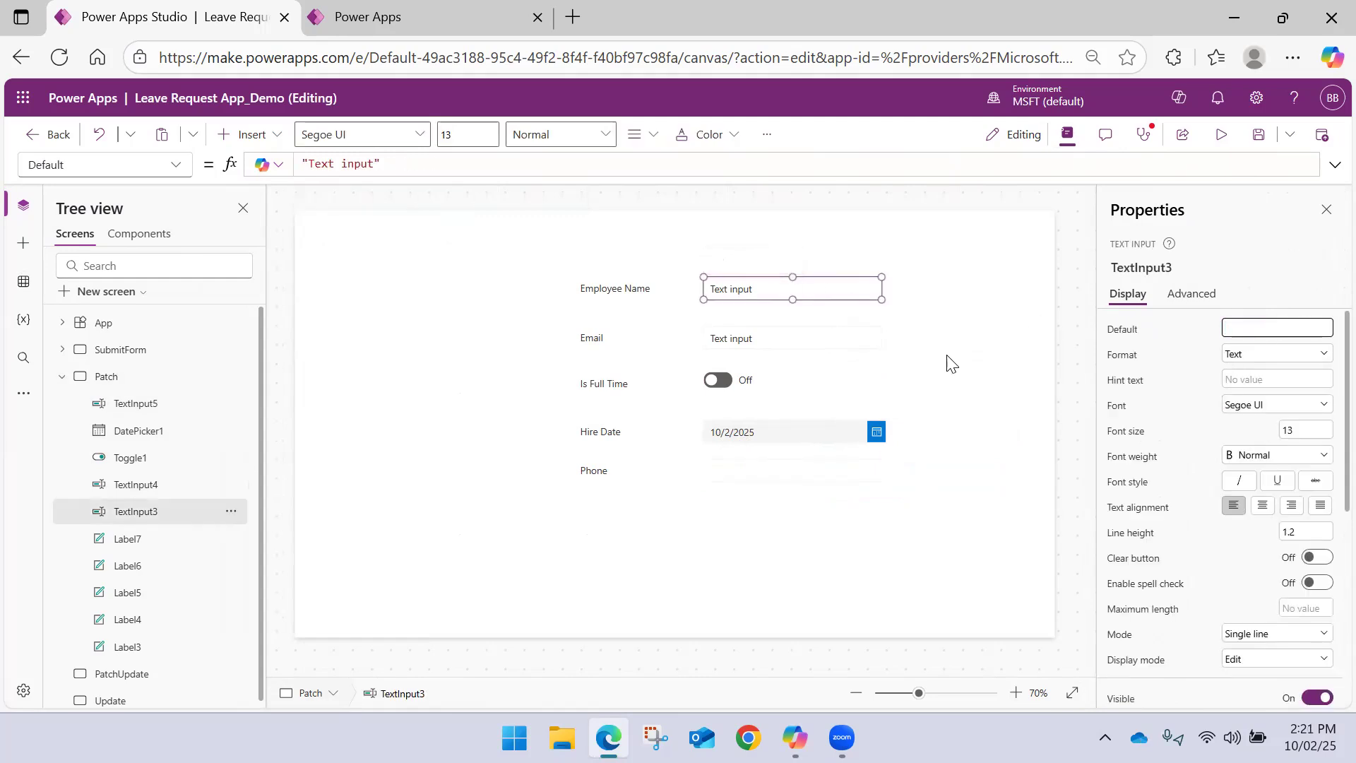
pyautogui.click(811, 336)
pyautogui.moveTo(1281, 327); pyautogui.dragTo(1045, 319)
pyautogui.press('BackSpace')
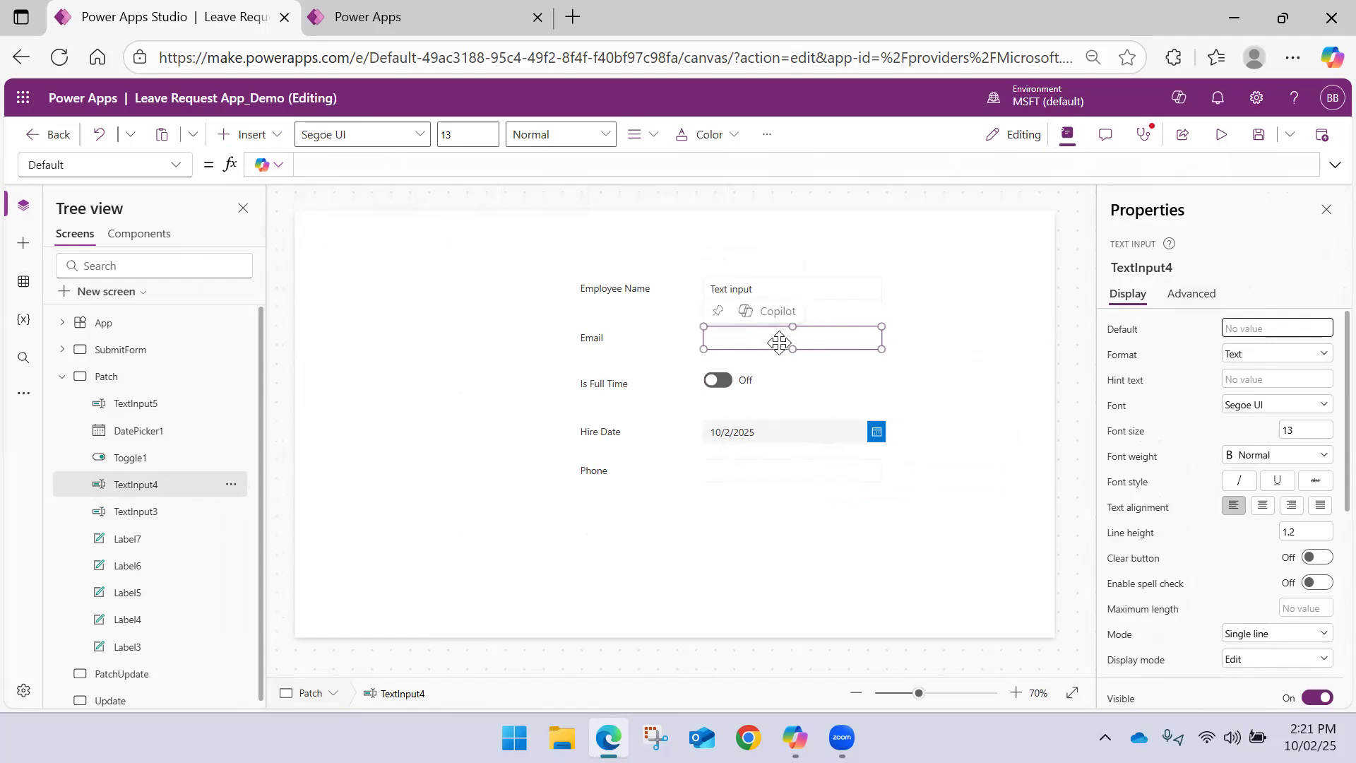
pyautogui.click(811, 357)
pyautogui.click(749, 342)
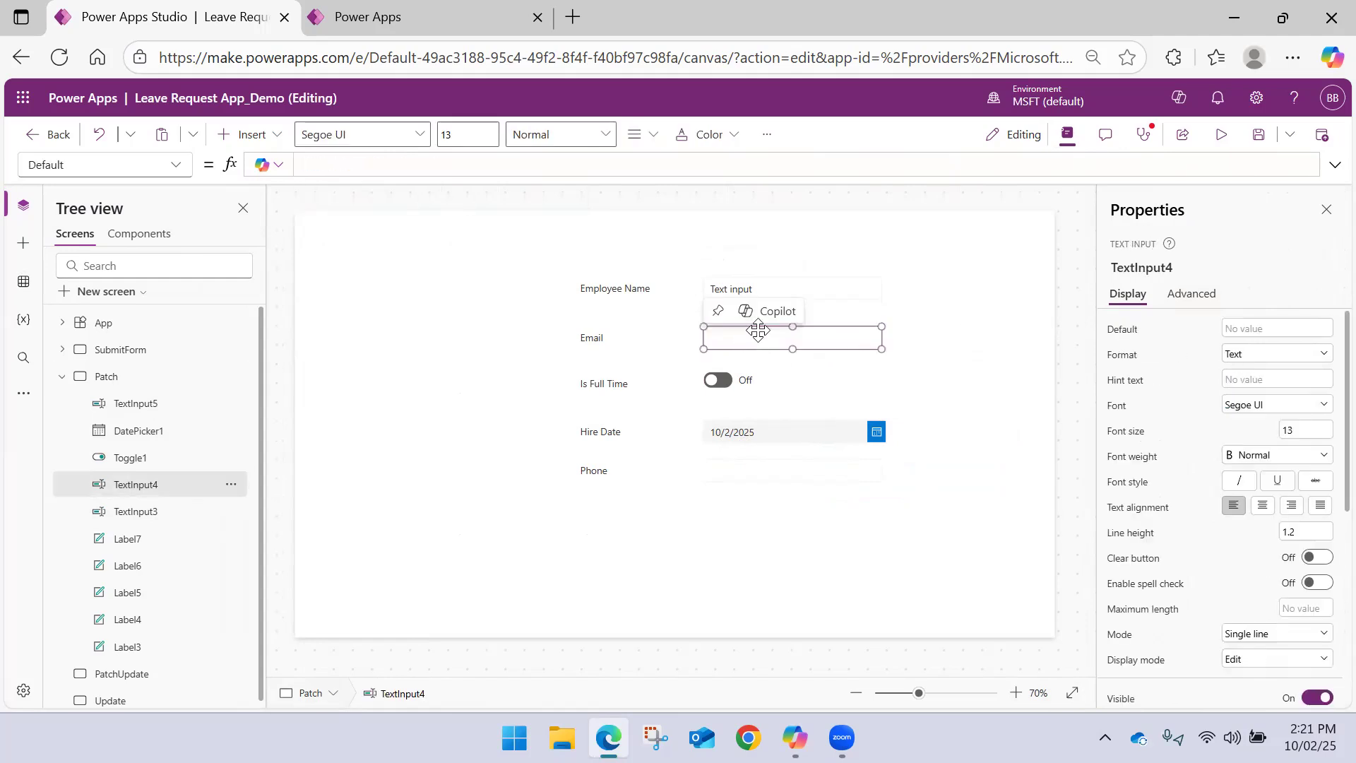
pyautogui.click(803, 294)
pyautogui.moveTo(1283, 326); pyautogui.dragTo(1056, 325)
pyautogui.press('BackSpace')
pyautogui.click(967, 326)
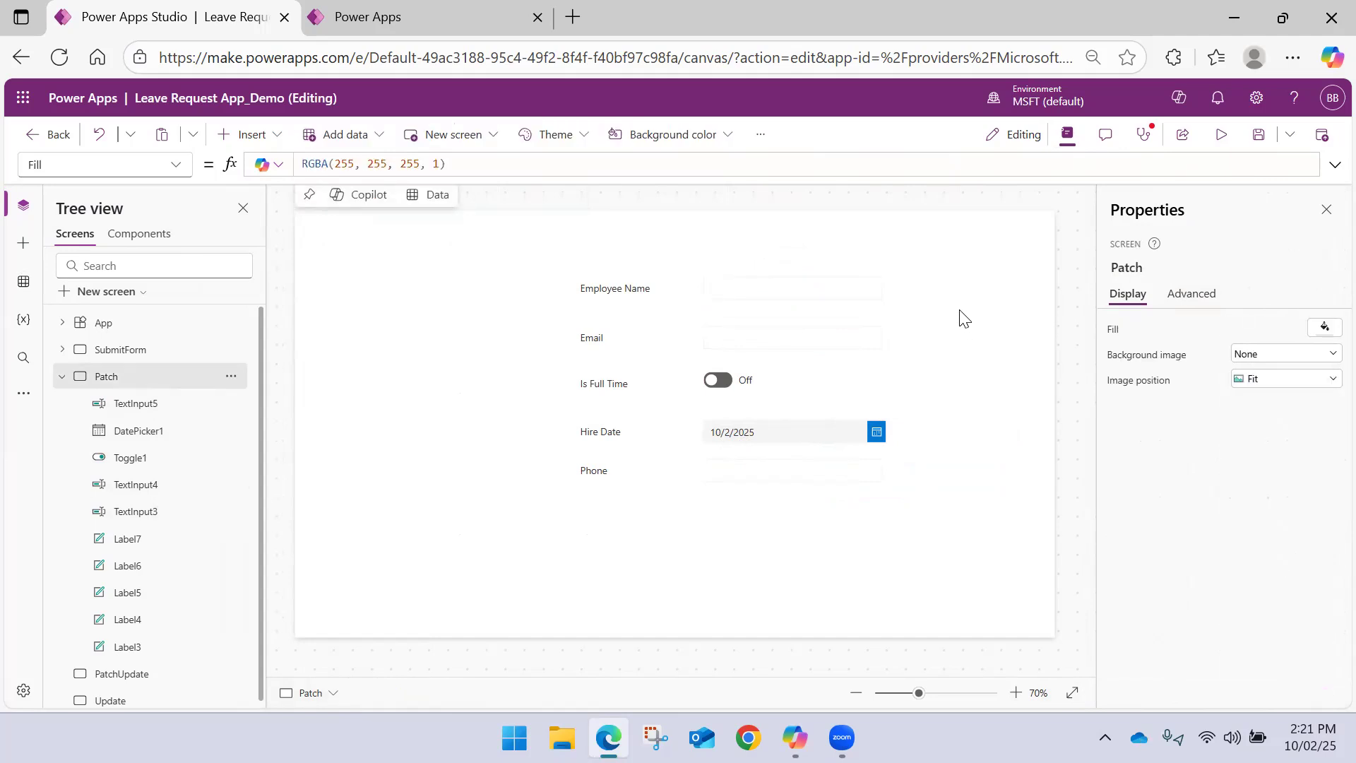
# Add a button below the Phone field, at about X 612, Y 572, and set its text to "Submit"
pyautogui.click(277, 135)
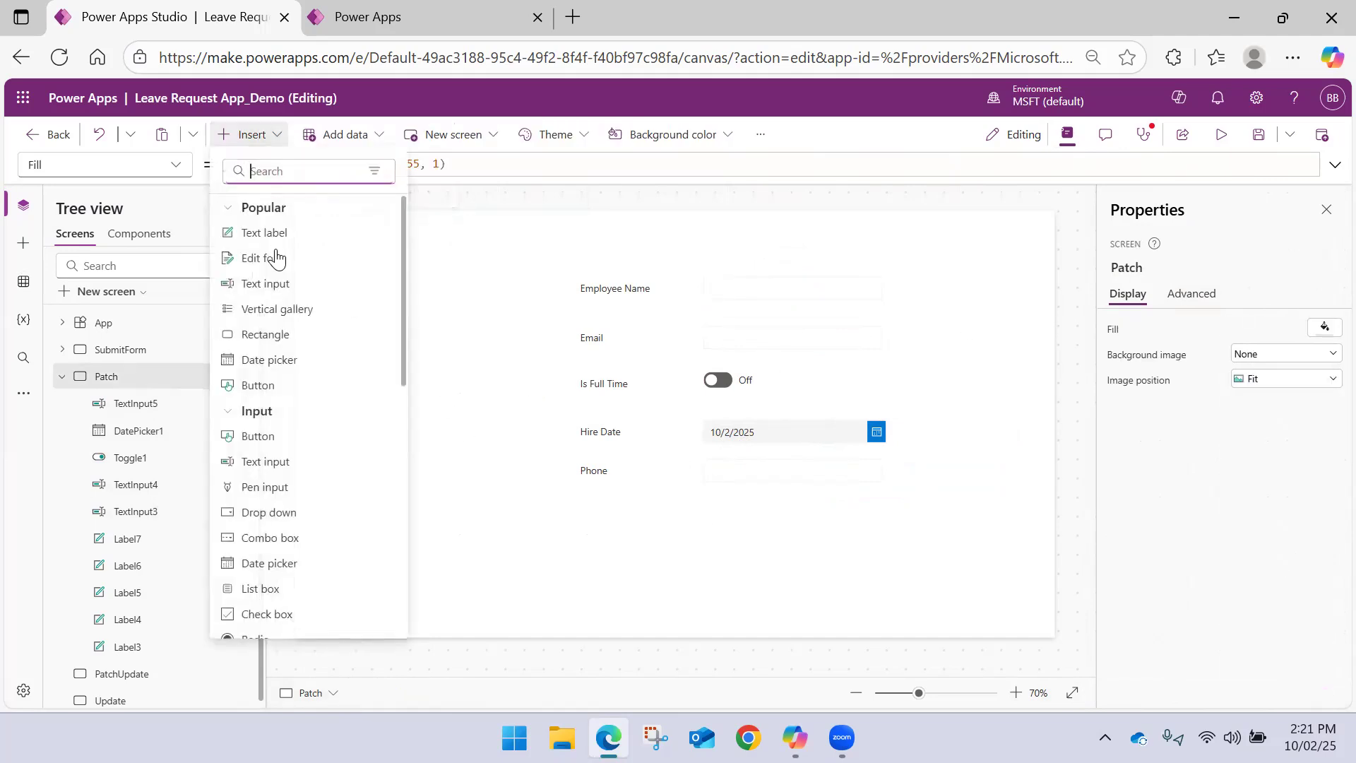
pyautogui.click(259, 385)
pyautogui.moveTo(366, 246); pyautogui.dragTo(684, 541)
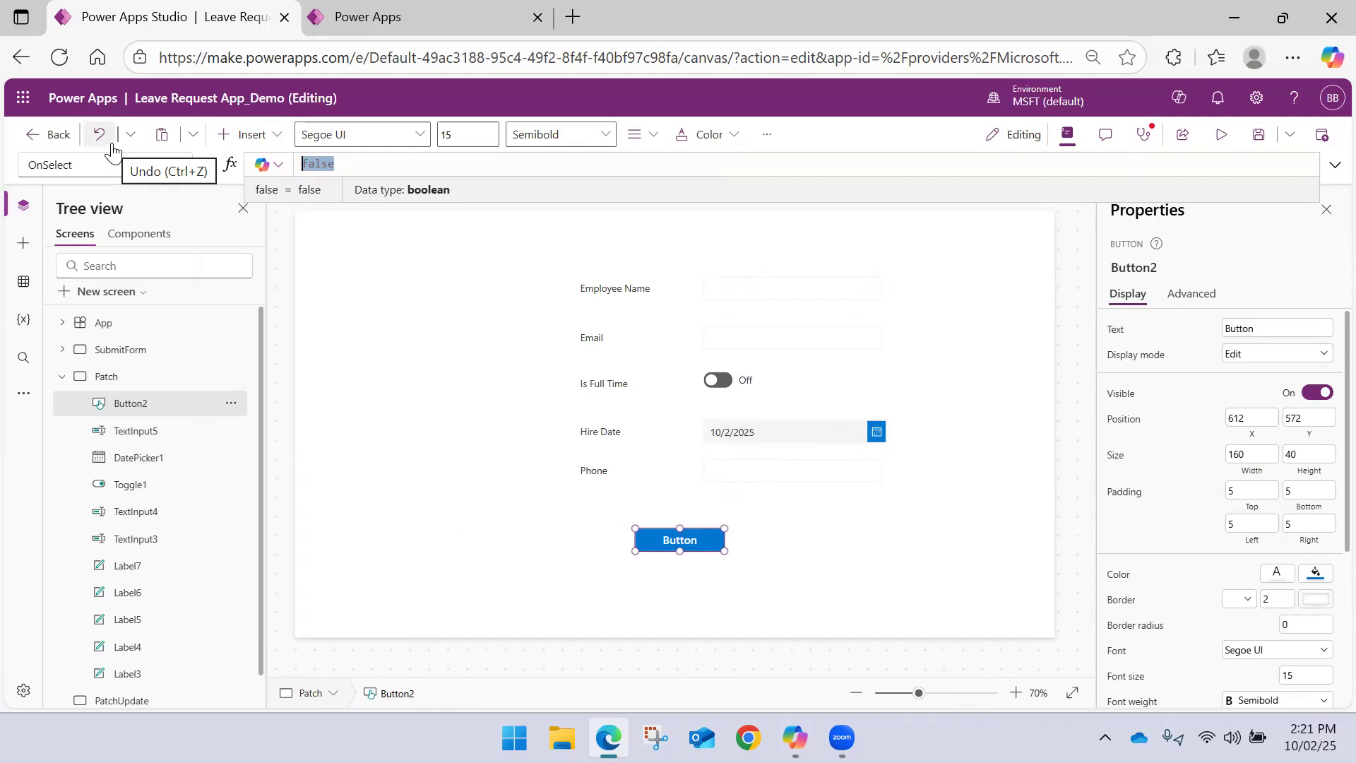
pyautogui.click(1262, 329)
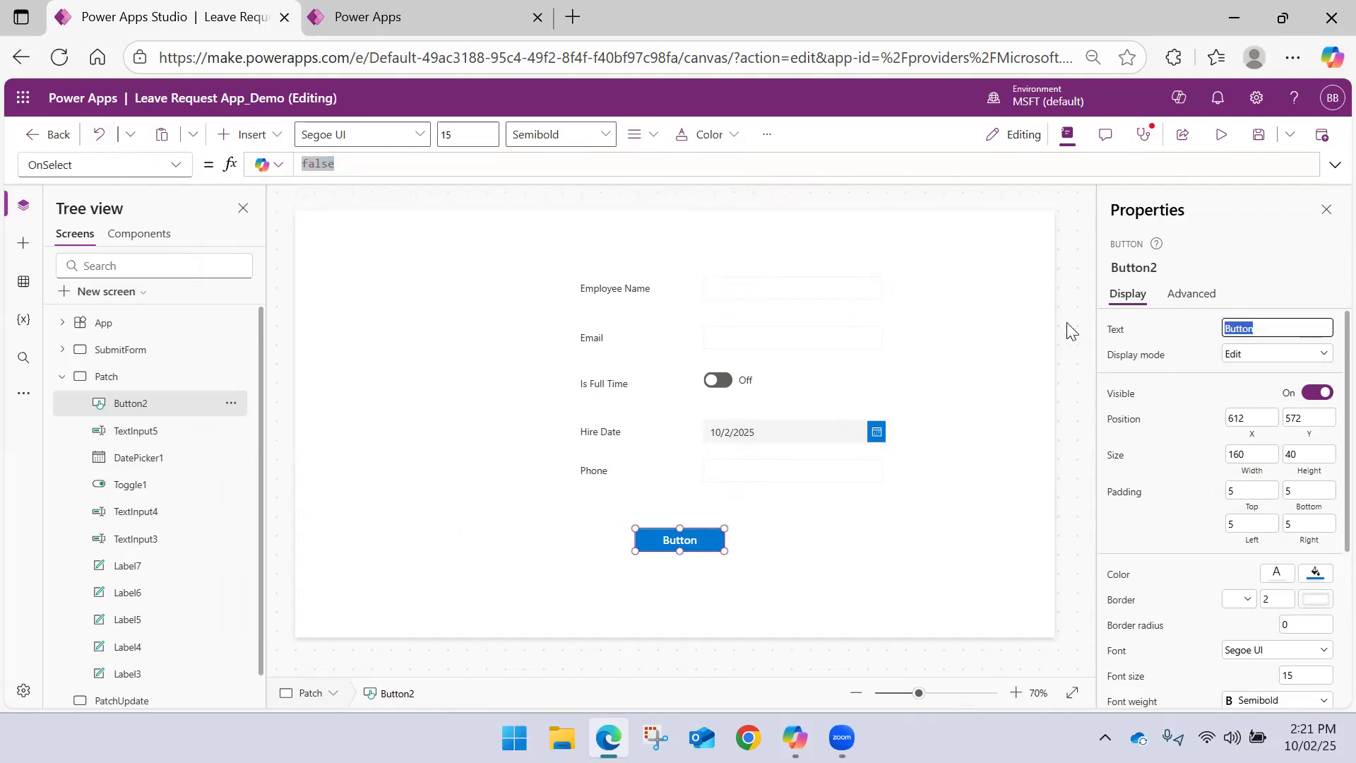
pyautogui.write('Submit')
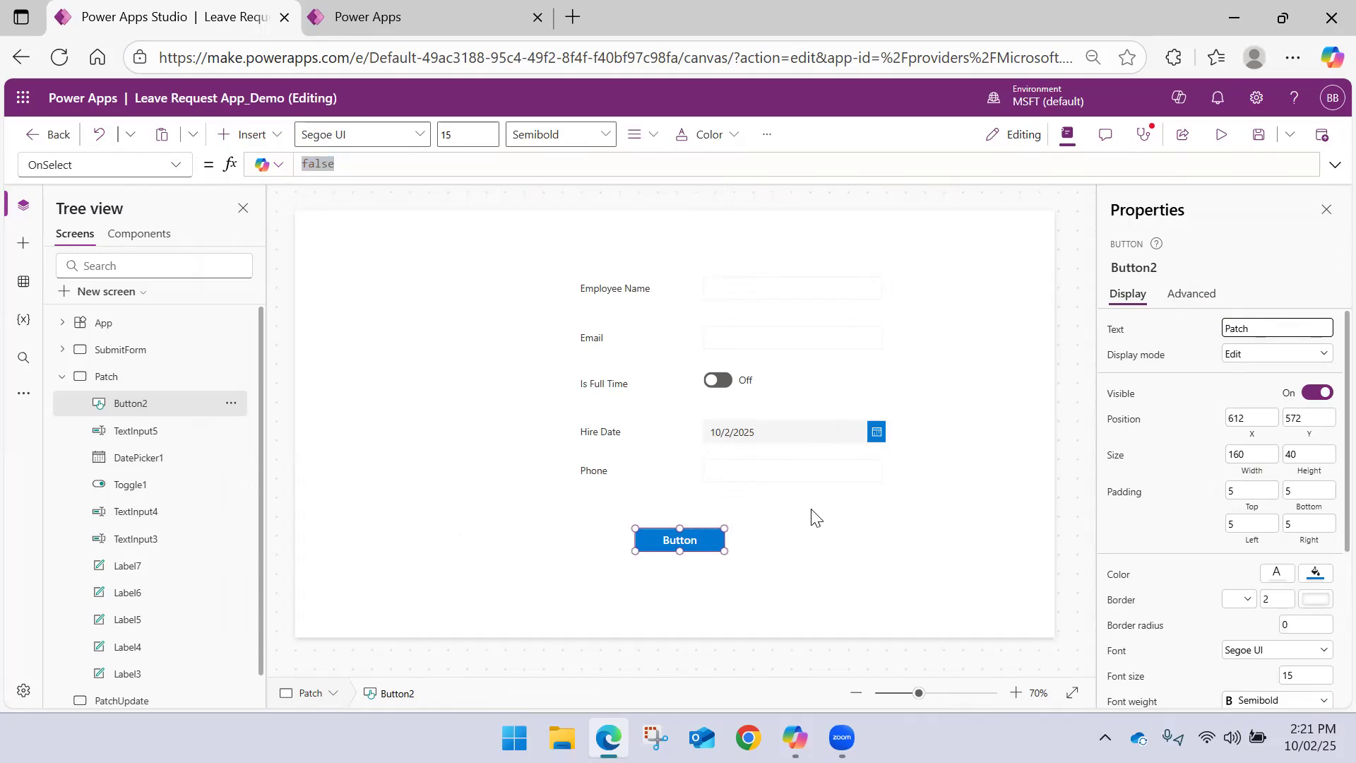
# Set the text of the button below the Phone field to "Patch New"
pyautogui.click(748, 554)
pyautogui.click(709, 542)
pyautogui.click(1282, 326)
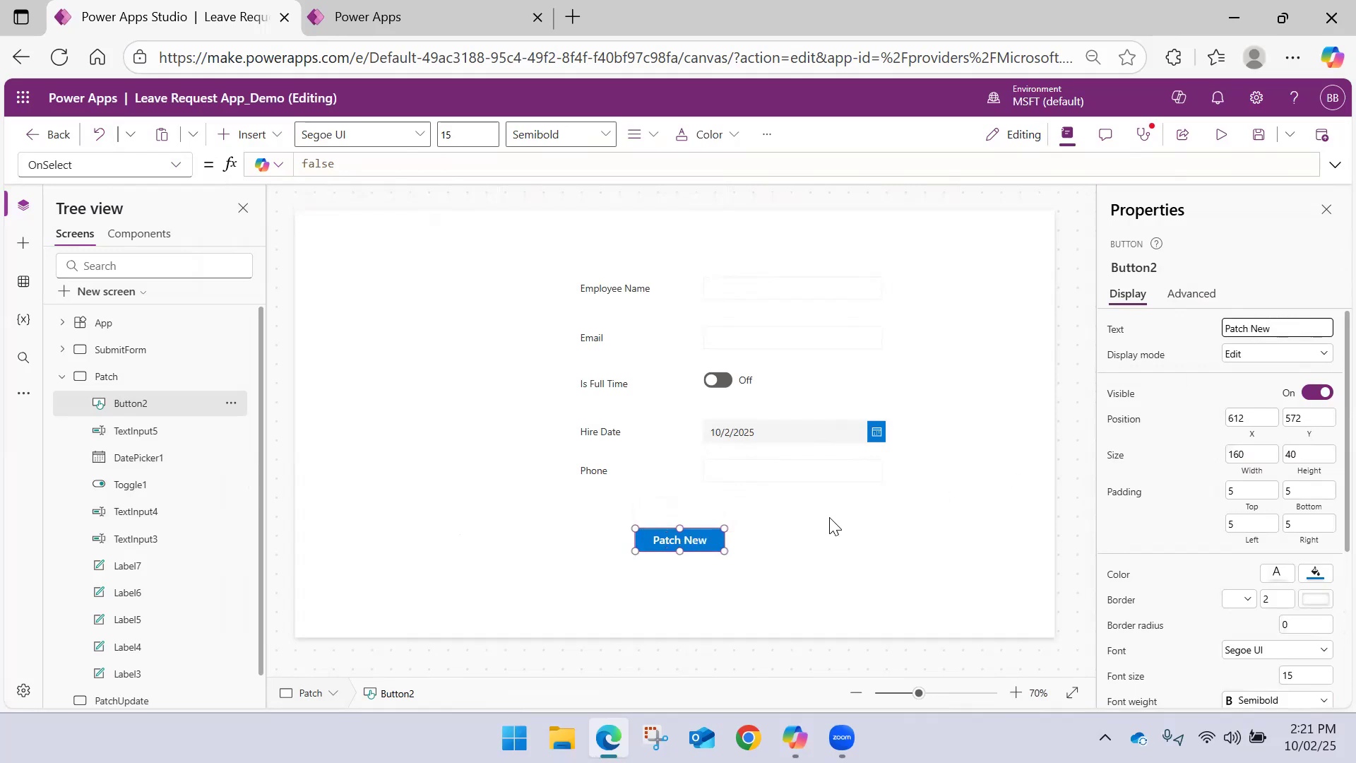
pyautogui.click(788, 537)
# Replace the button's OnSelect formula with the opening Patch(Employees, Defaults(Employees),
pyautogui.click(713, 540)
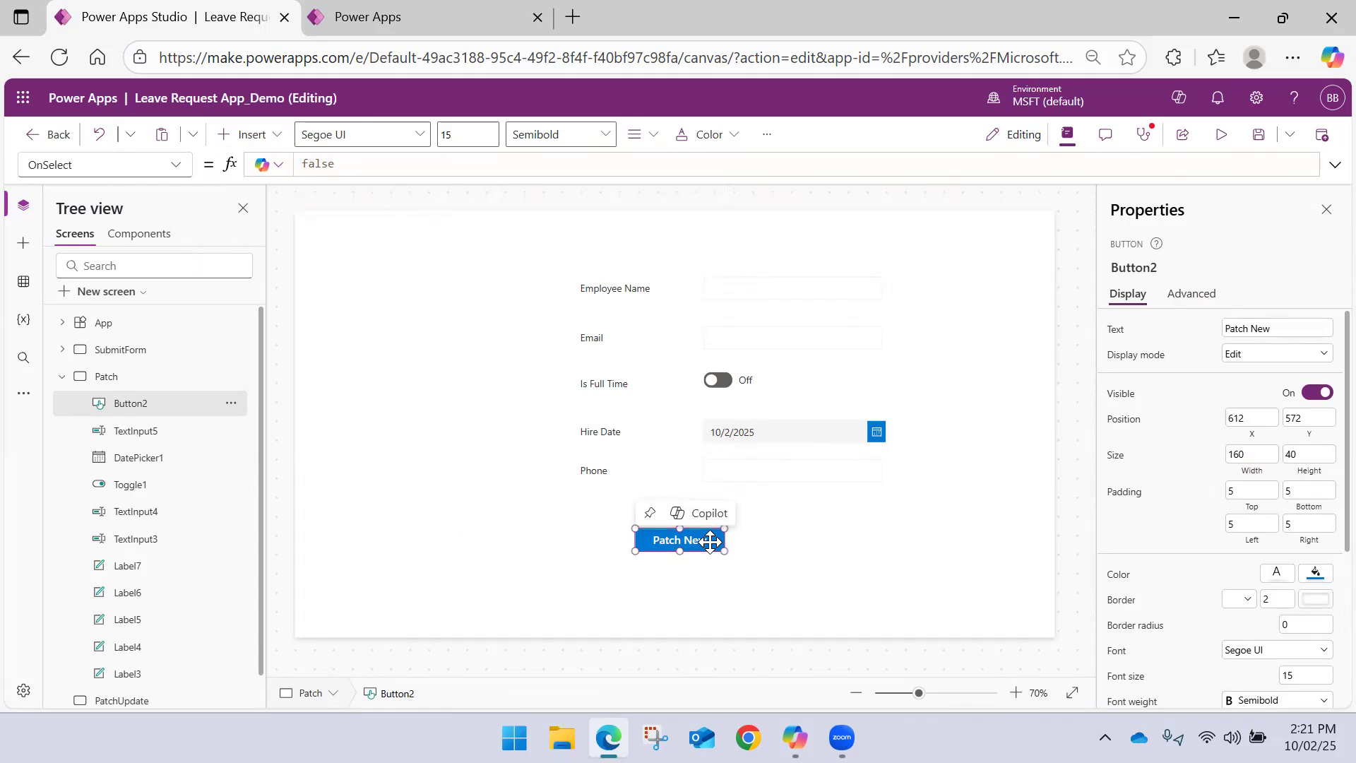
pyautogui.click(1334, 166)
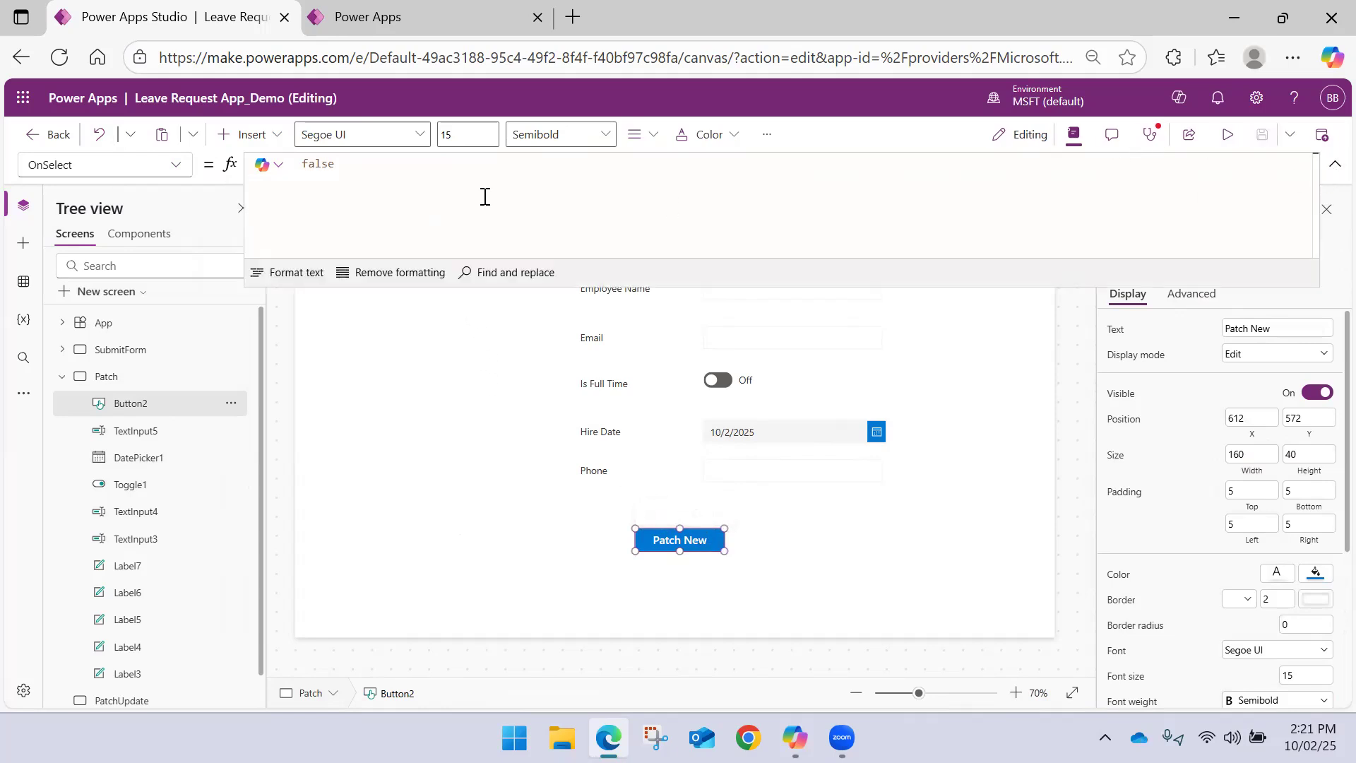
pyautogui.click(383, 181)
pyautogui.hotkey('ctrl', 'a')
pyautogui.press('Delete')
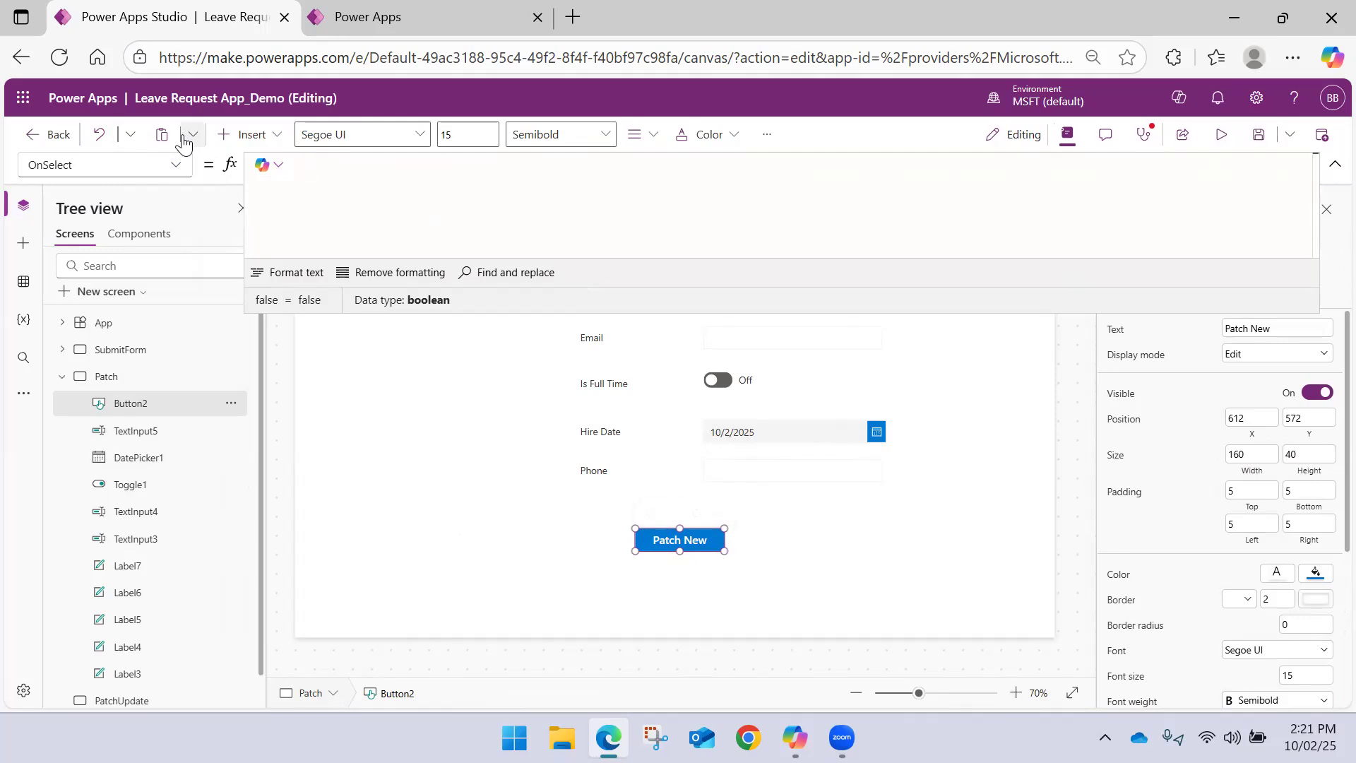
pyautogui.write('Patch(Emp')
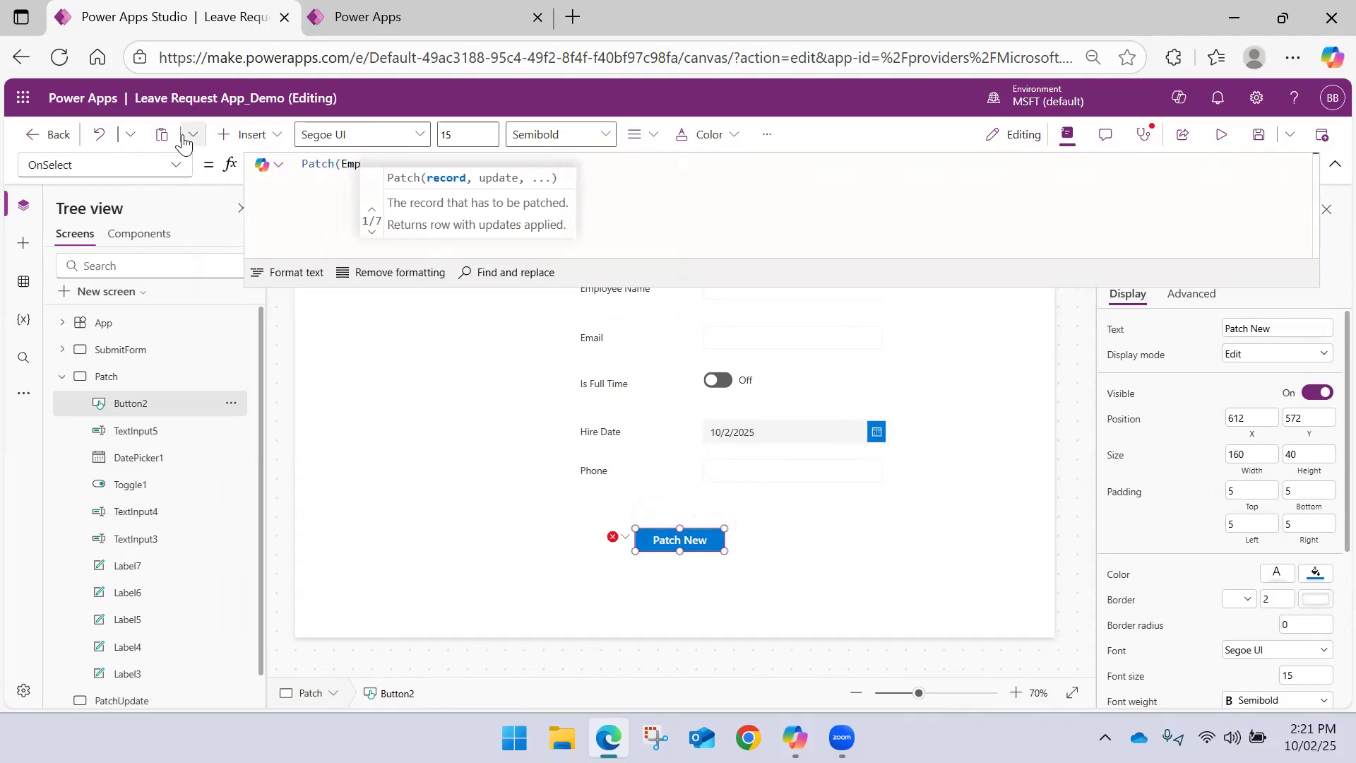
pyautogui.write('loyees, De')
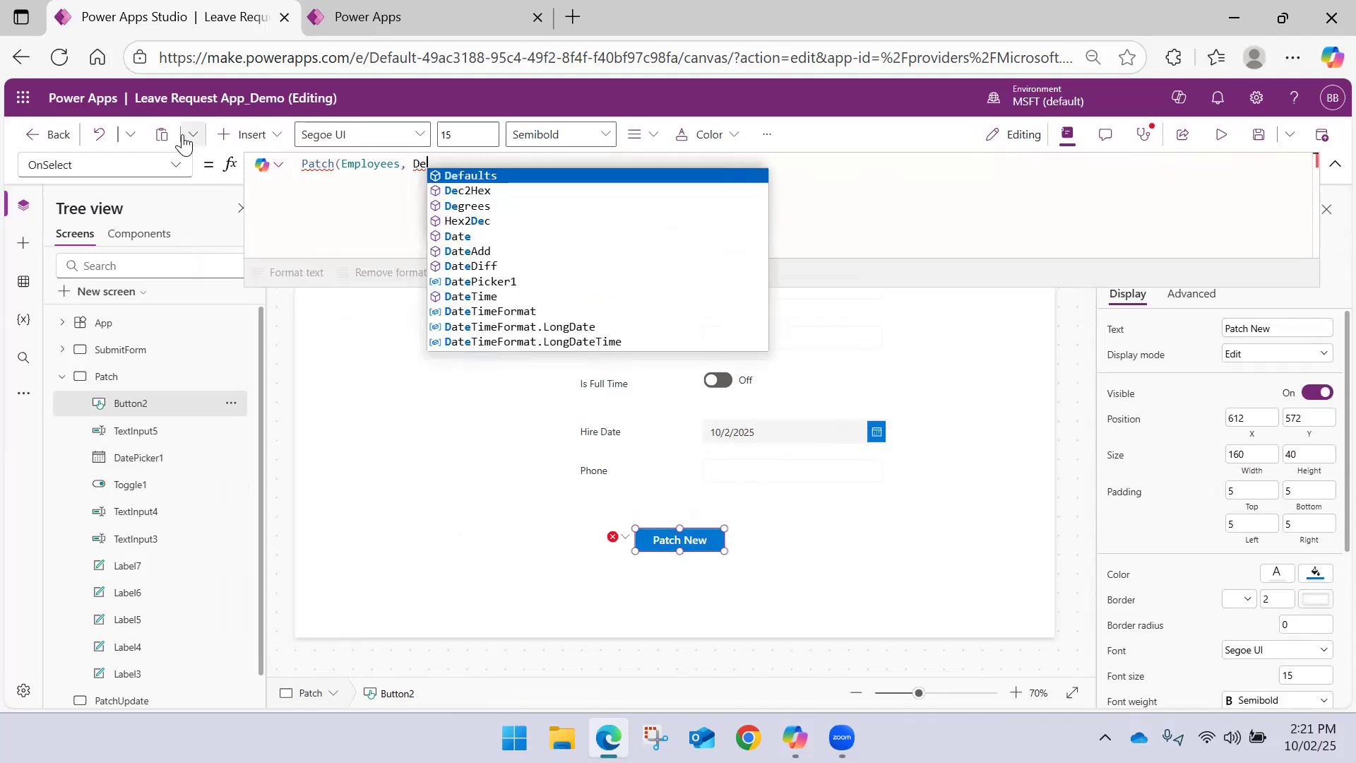
pyautogui.press('Tab')
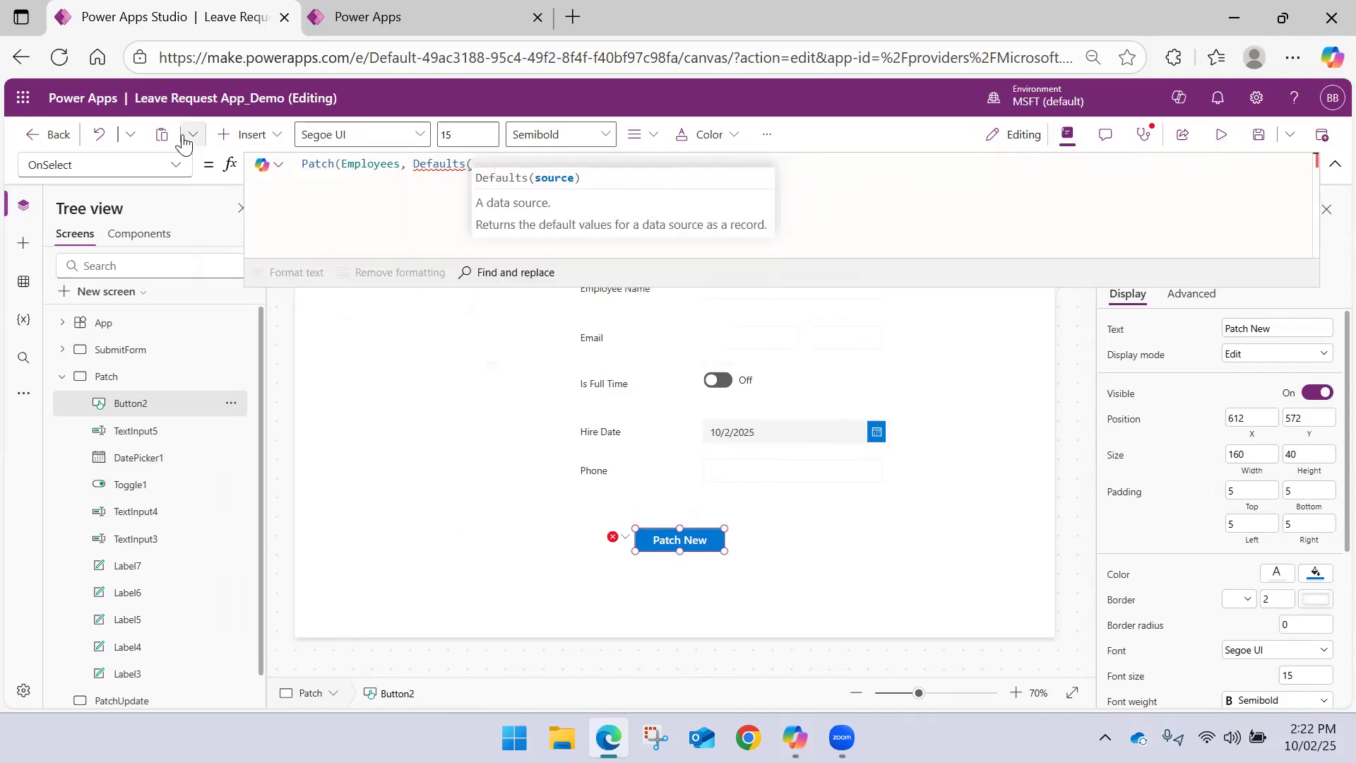
pyautogui.write('Employees')
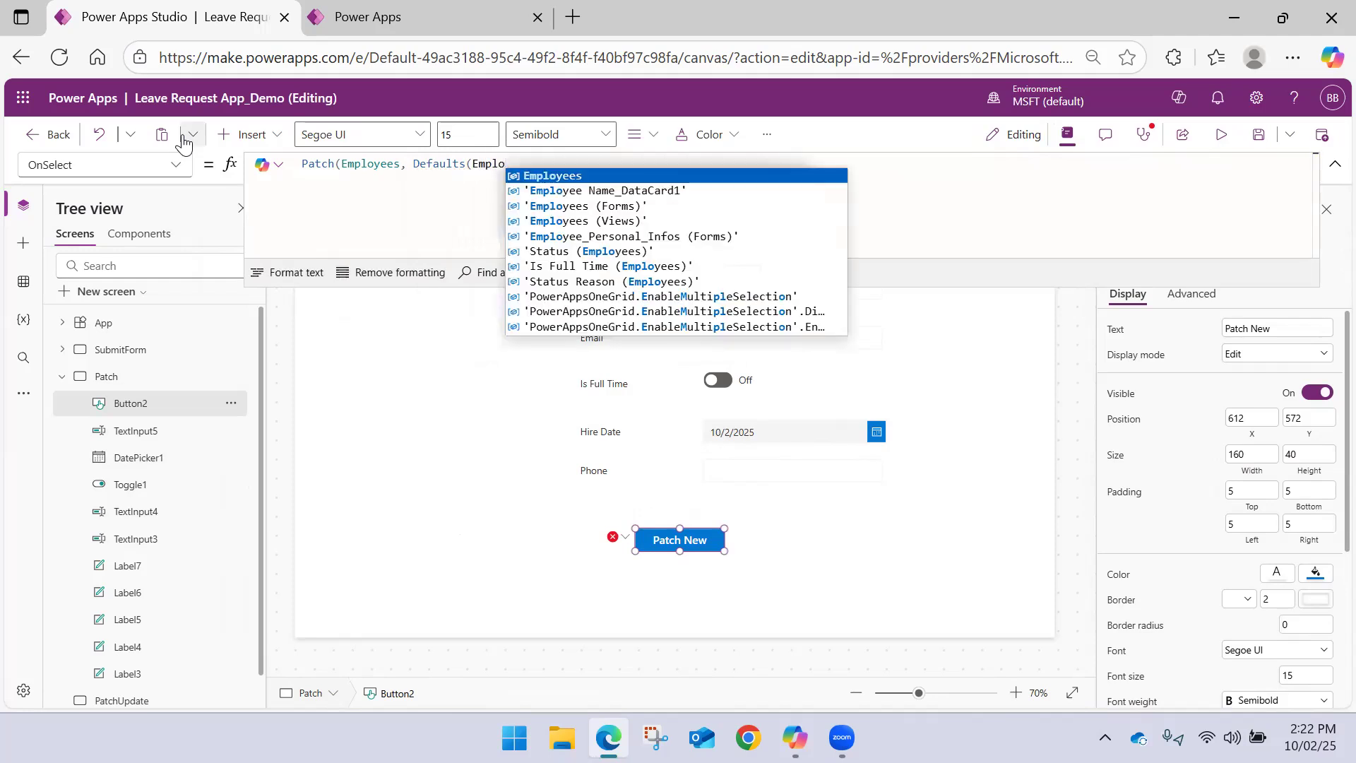
pyautogui.write('),')
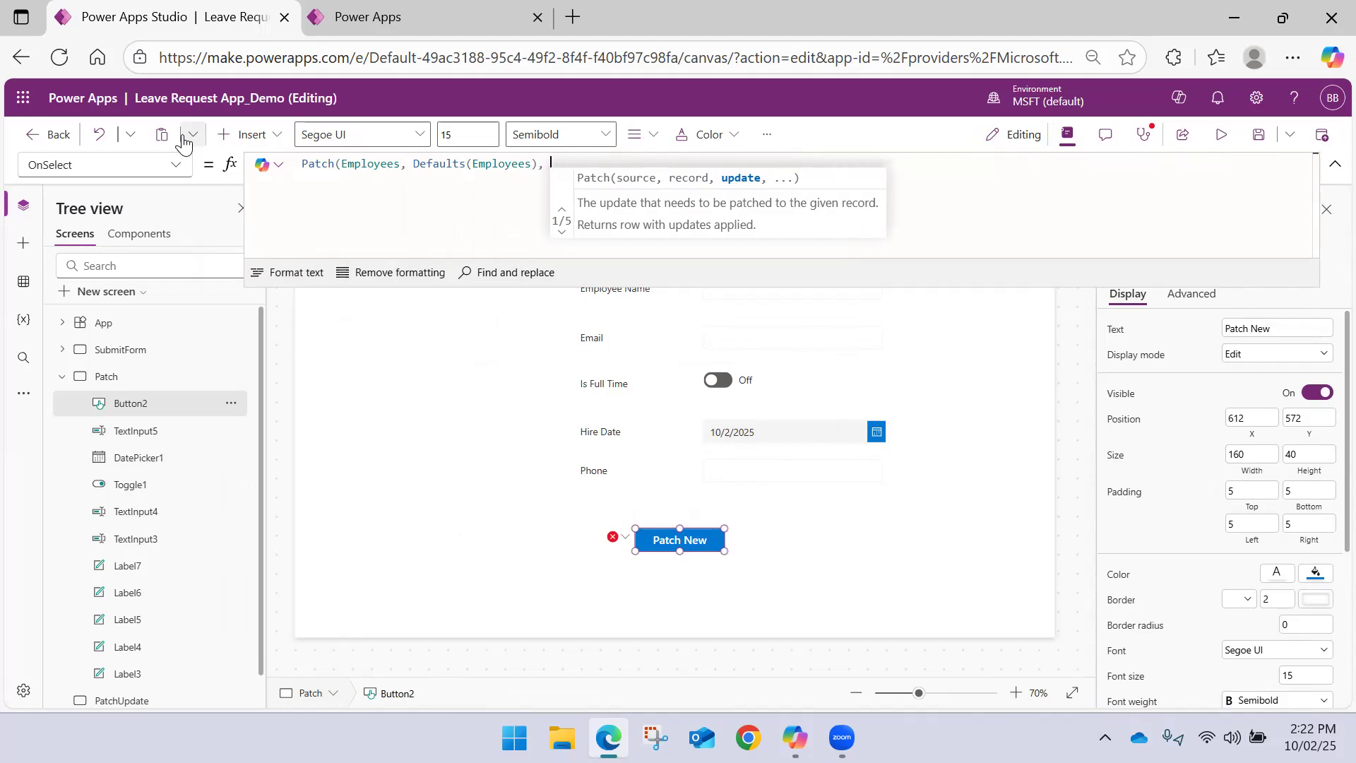
# Add a record block in braces on new lines, close the Patch call, and start its first field as 'Employee Name':
pyautogui.hotkey('shift', 'Return')
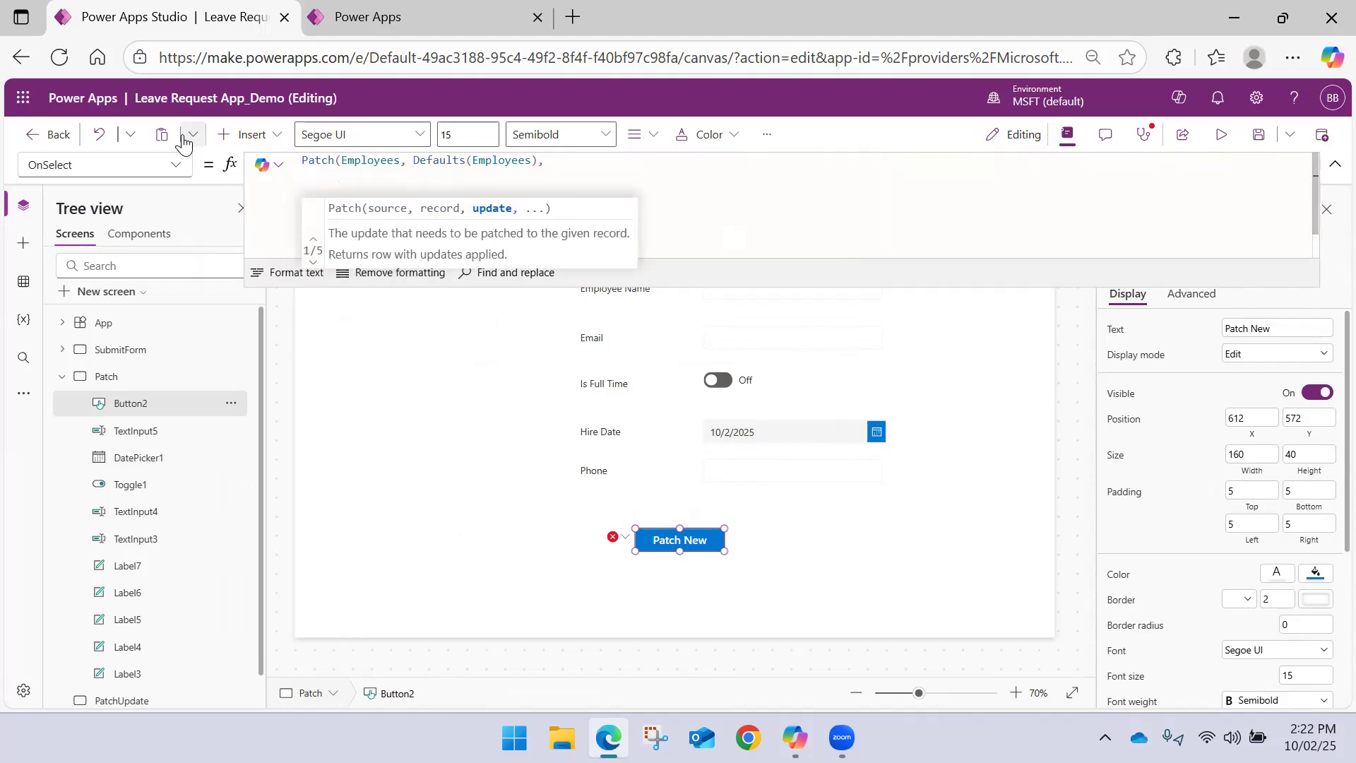
pyautogui.write('{}')
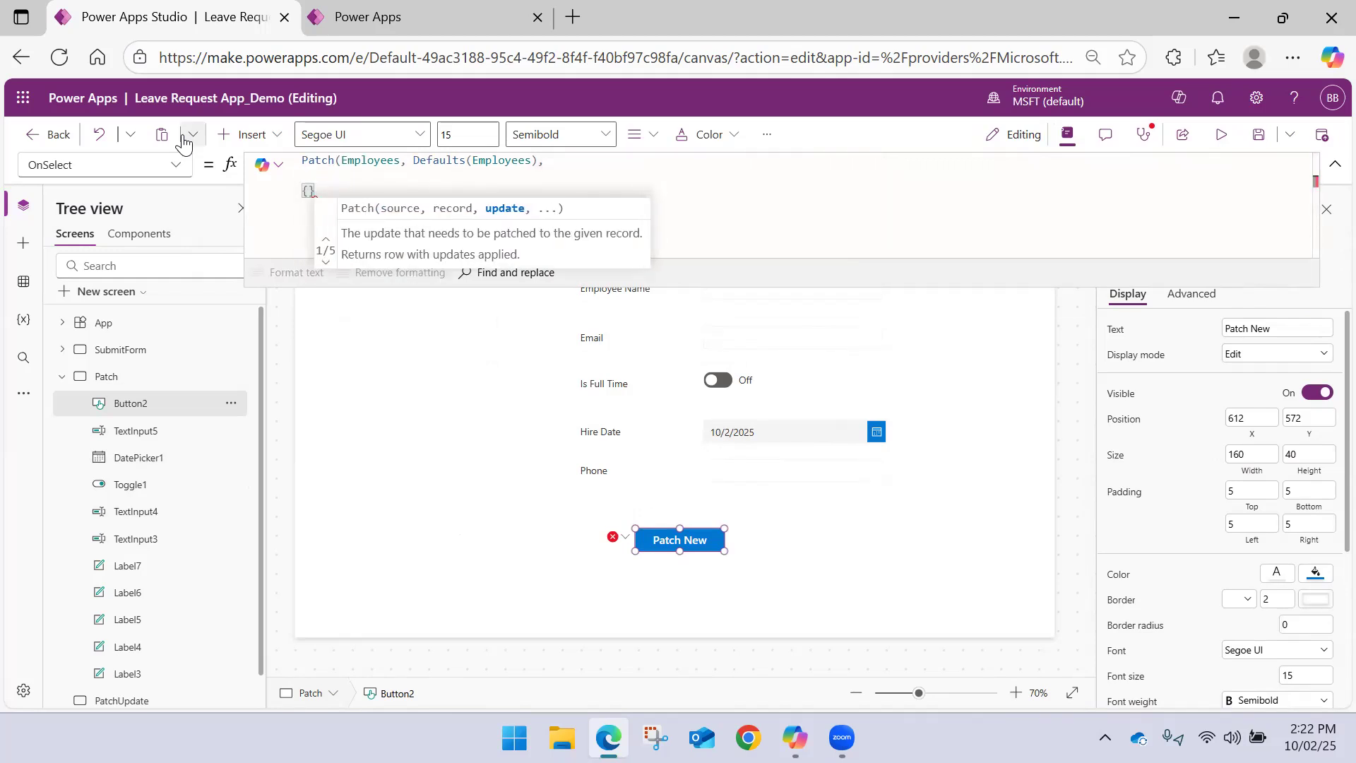
pyautogui.hotkey('shift', 'Return')
pyautogui.write(')')
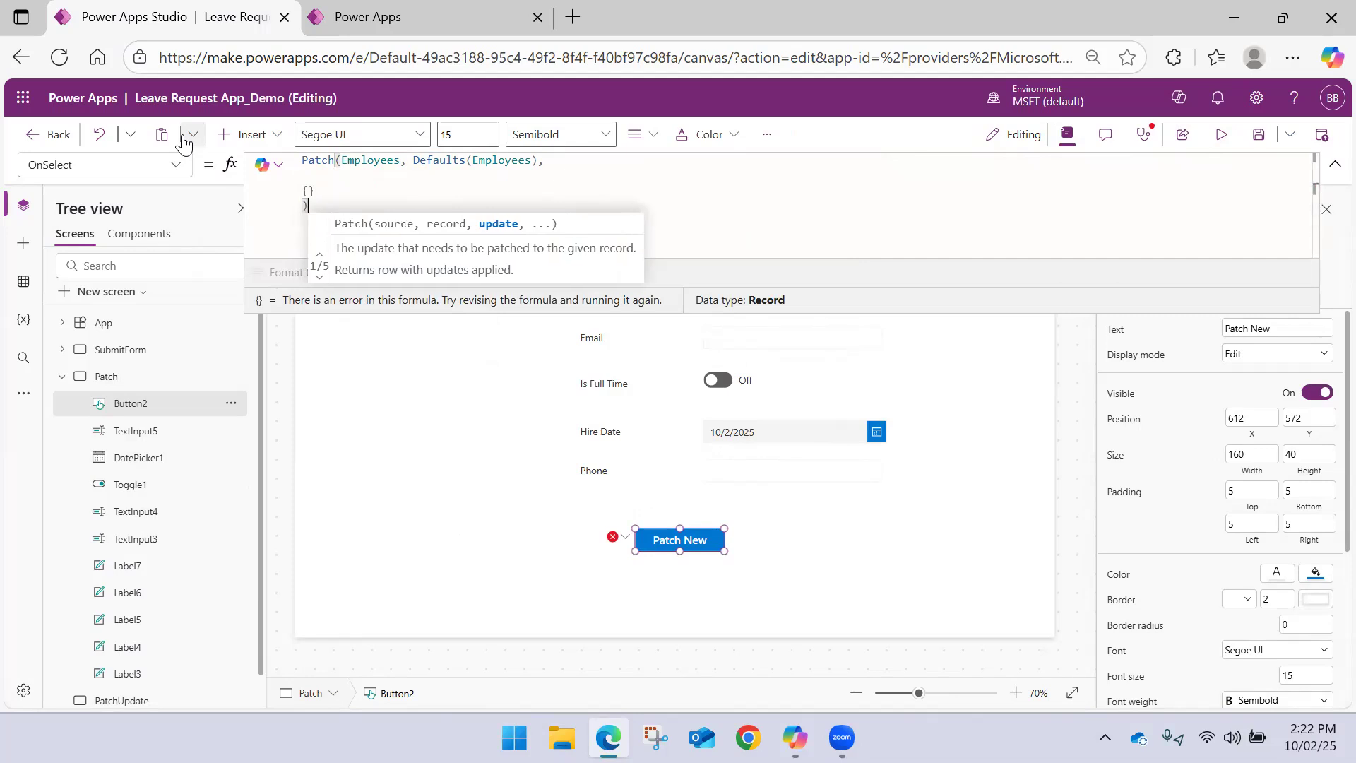
pyautogui.click(308, 190)
pyautogui.hotkey('shift', 'Return')
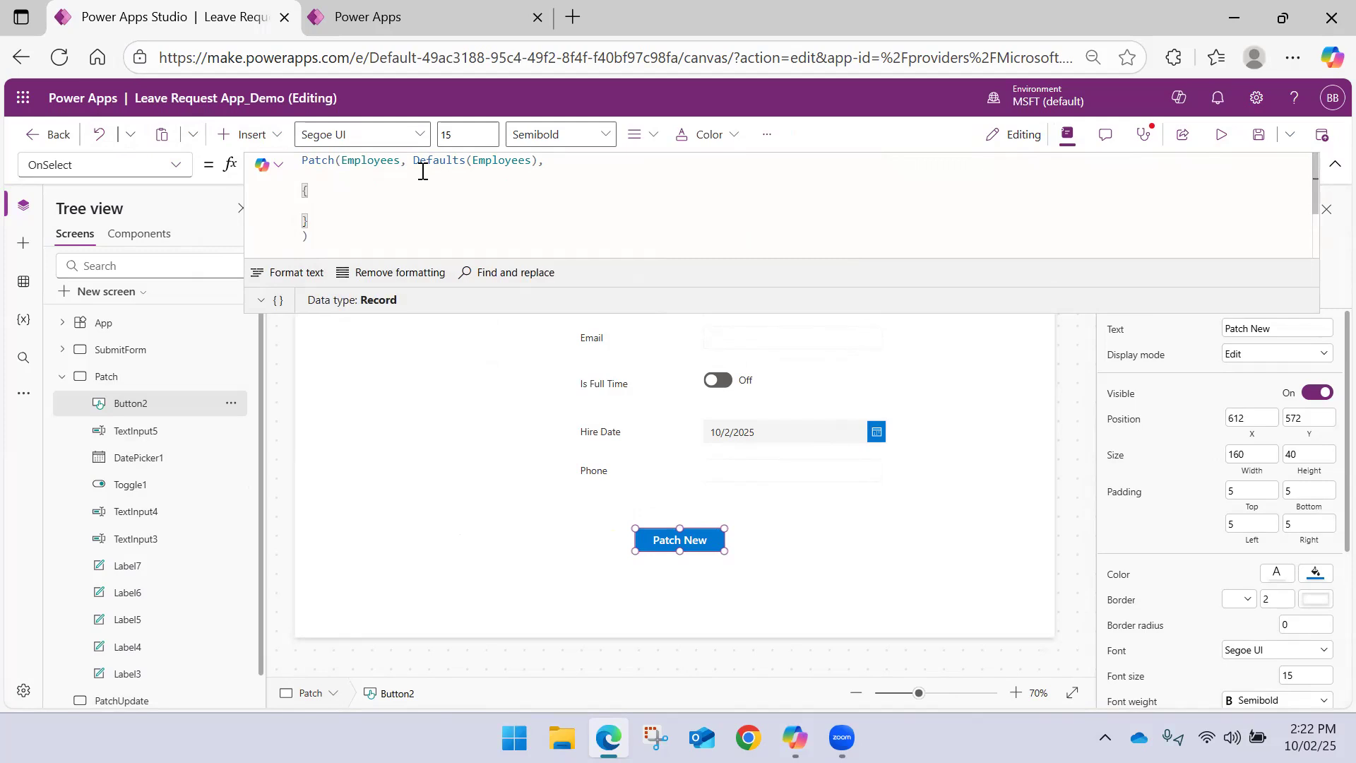
pyautogui.write("'Employee Name':")
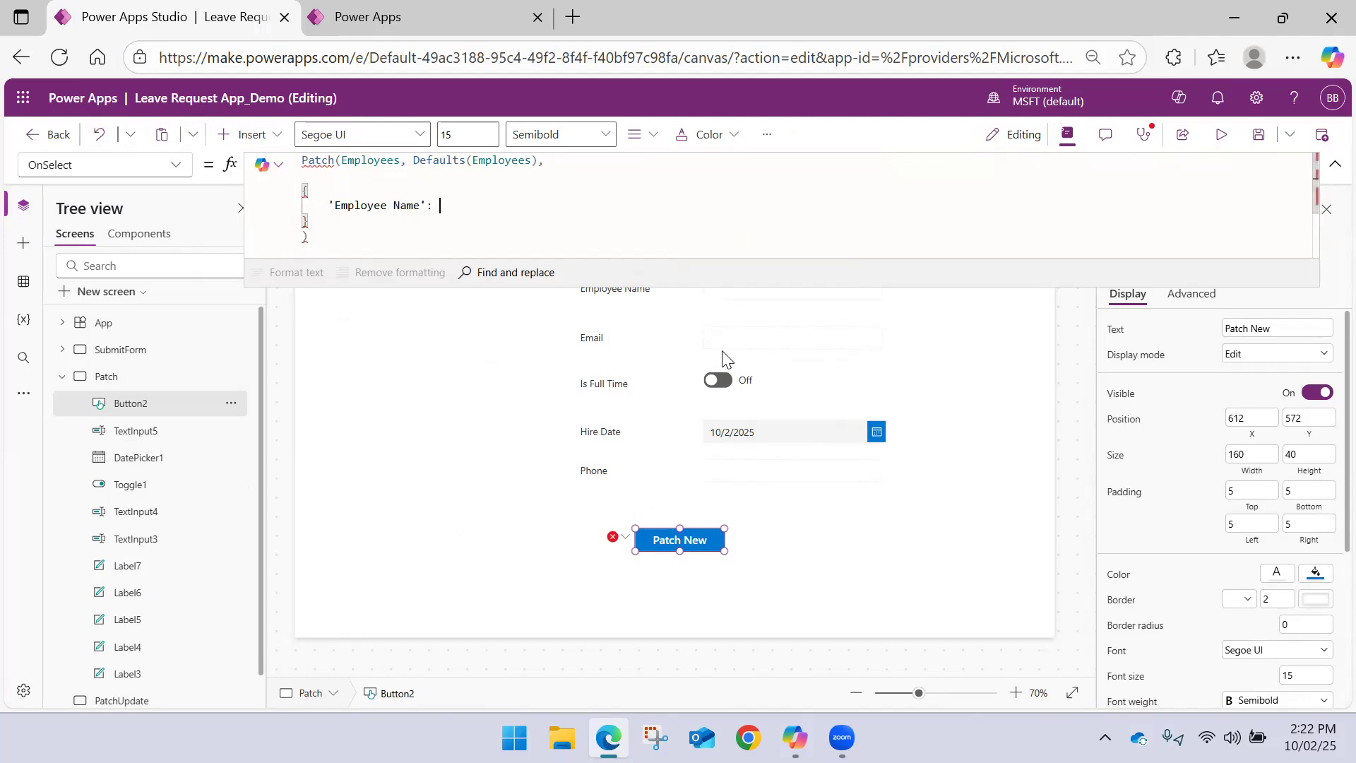
# Rename the Employee Name text input as Inp_name
pyautogui.click(567, 374)
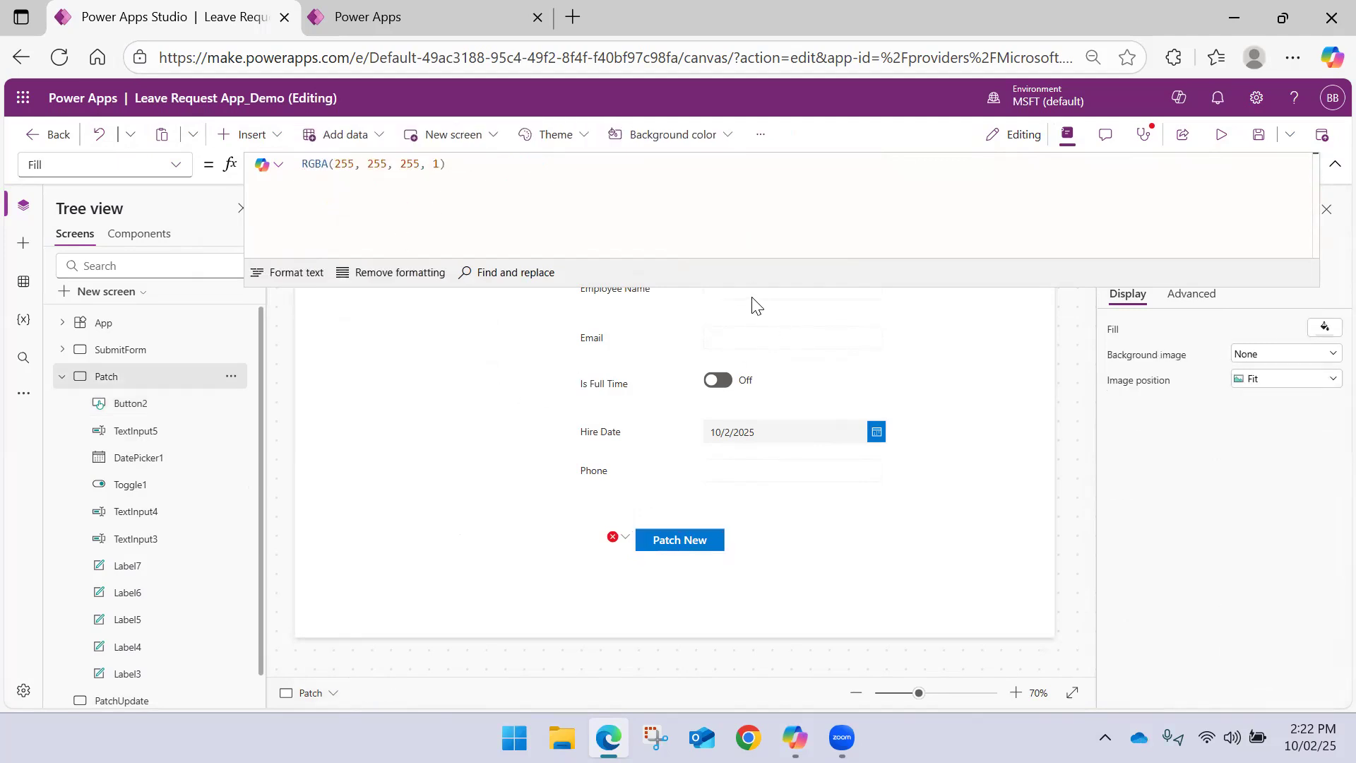
pyautogui.click(740, 297)
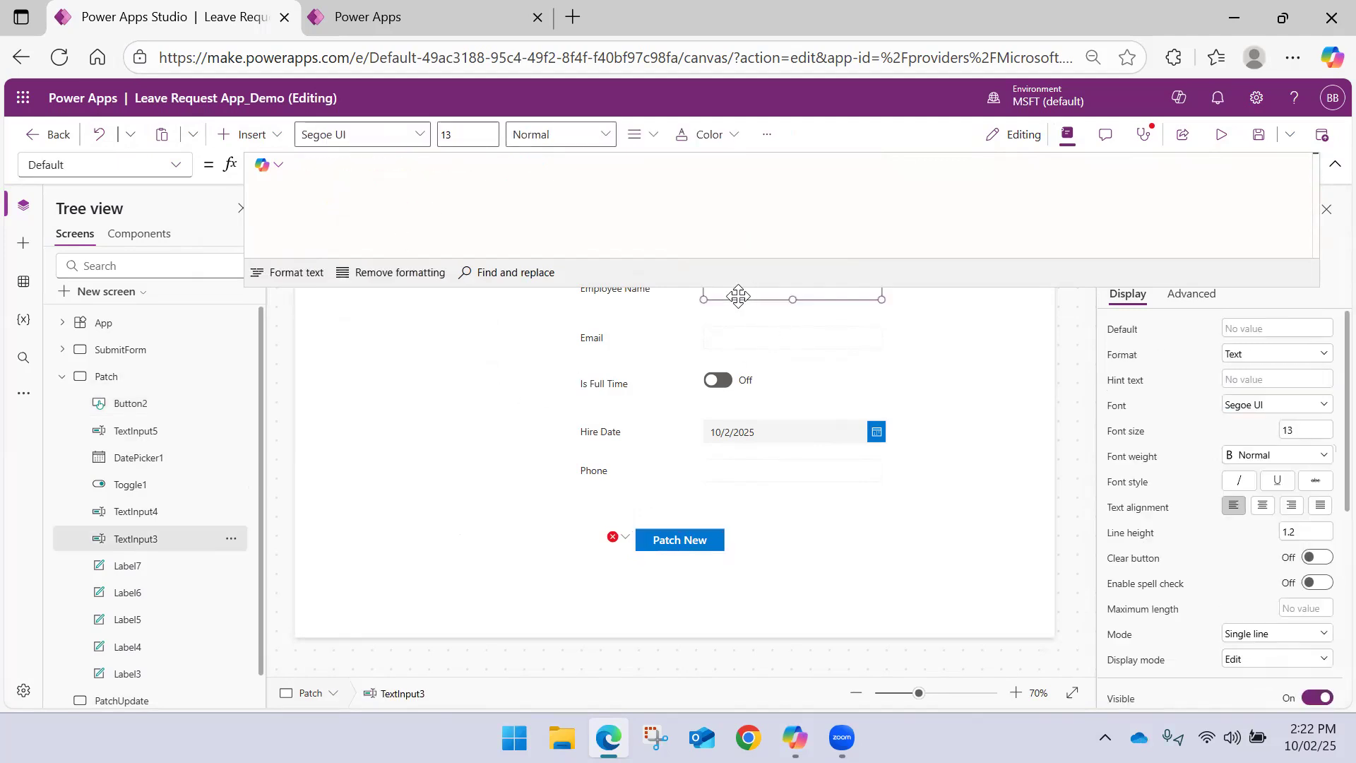
pyautogui.doubleClick(183, 541)
pyautogui.write('In')
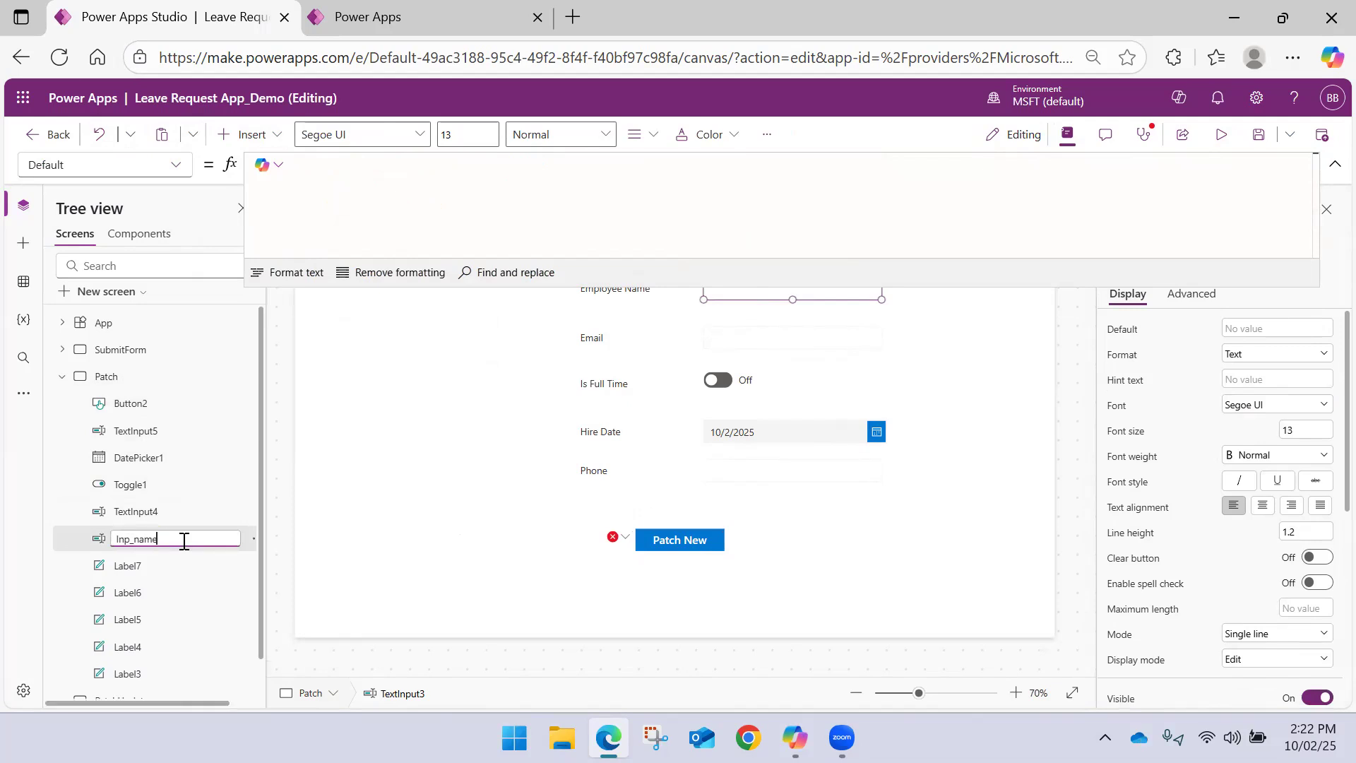
pyautogui.write('p_name')
pyautogui.press('Return')
# Rename the Email text input as inp_email
pyautogui.click(164, 514)
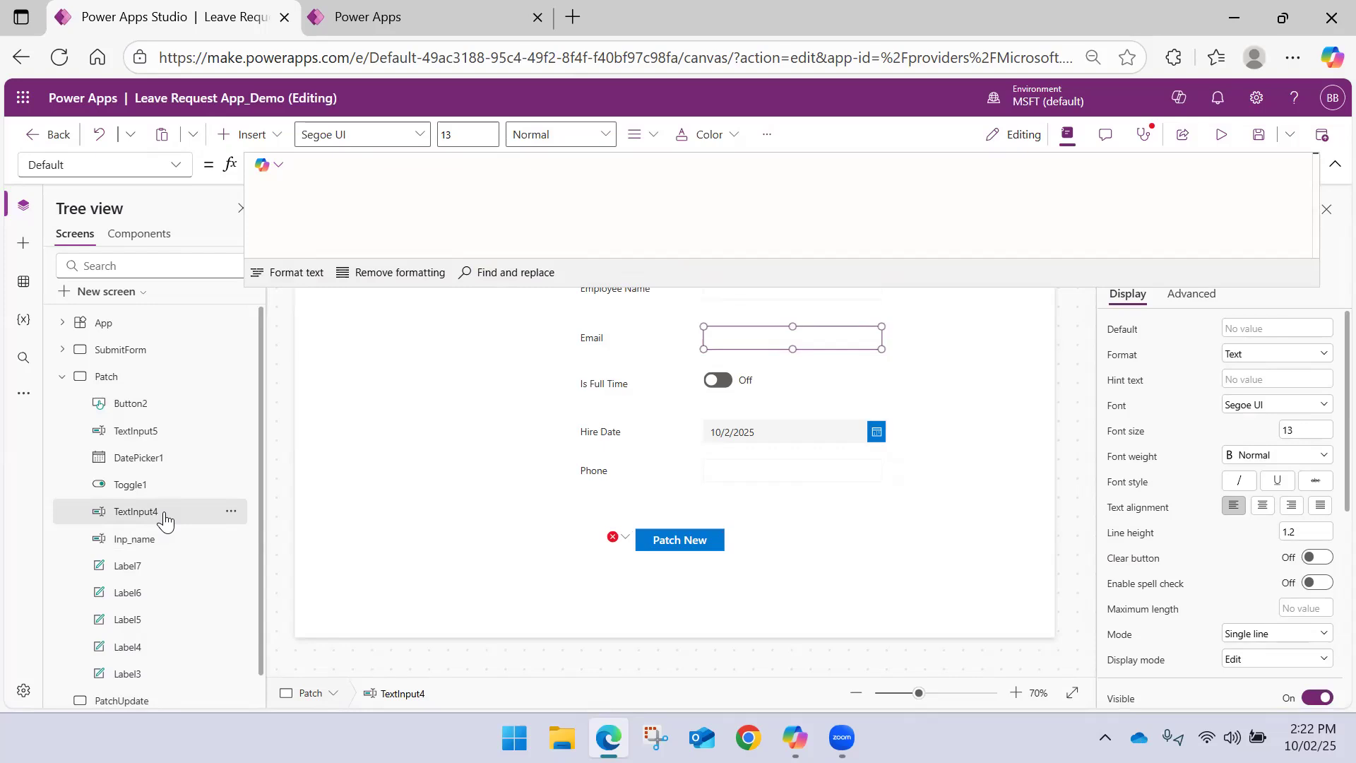
pyautogui.doubleClick(164, 513)
pyautogui.write('inp_email')
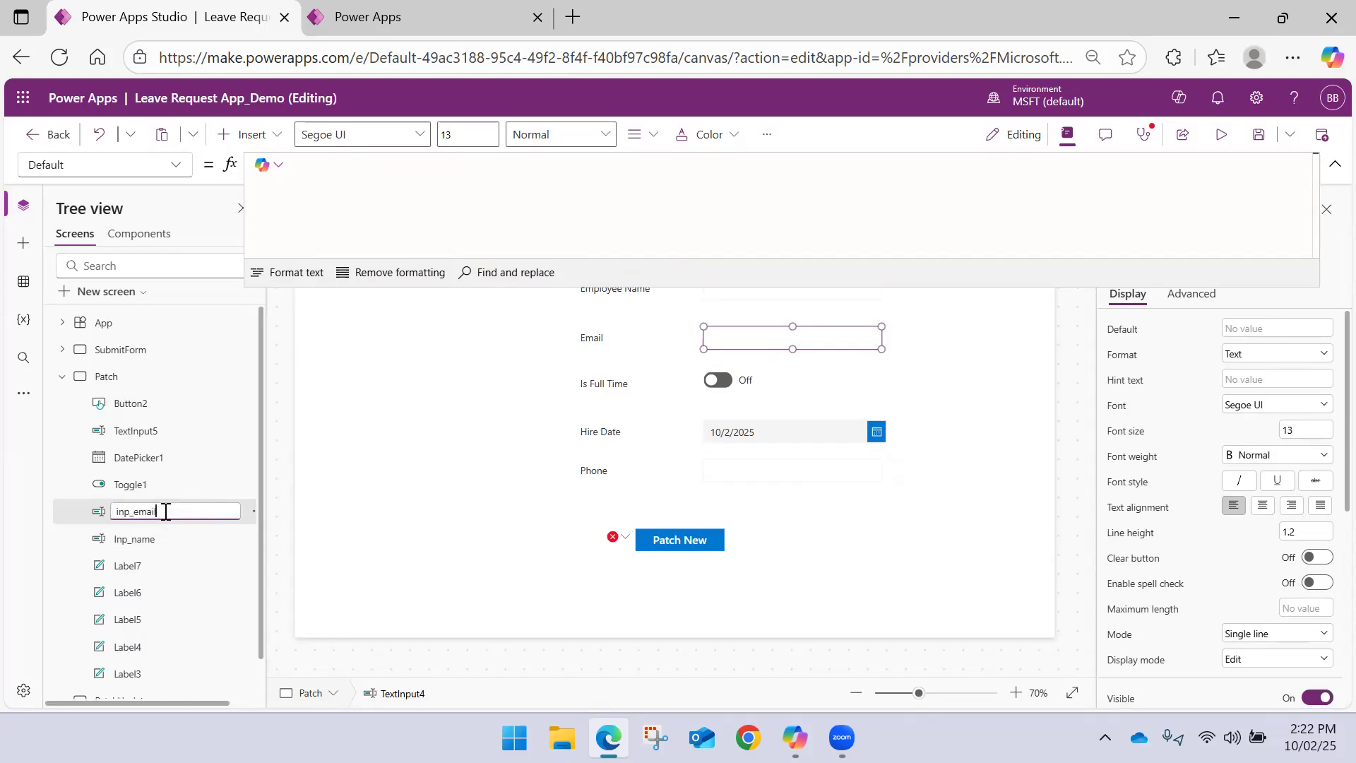
pyautogui.press('Return')
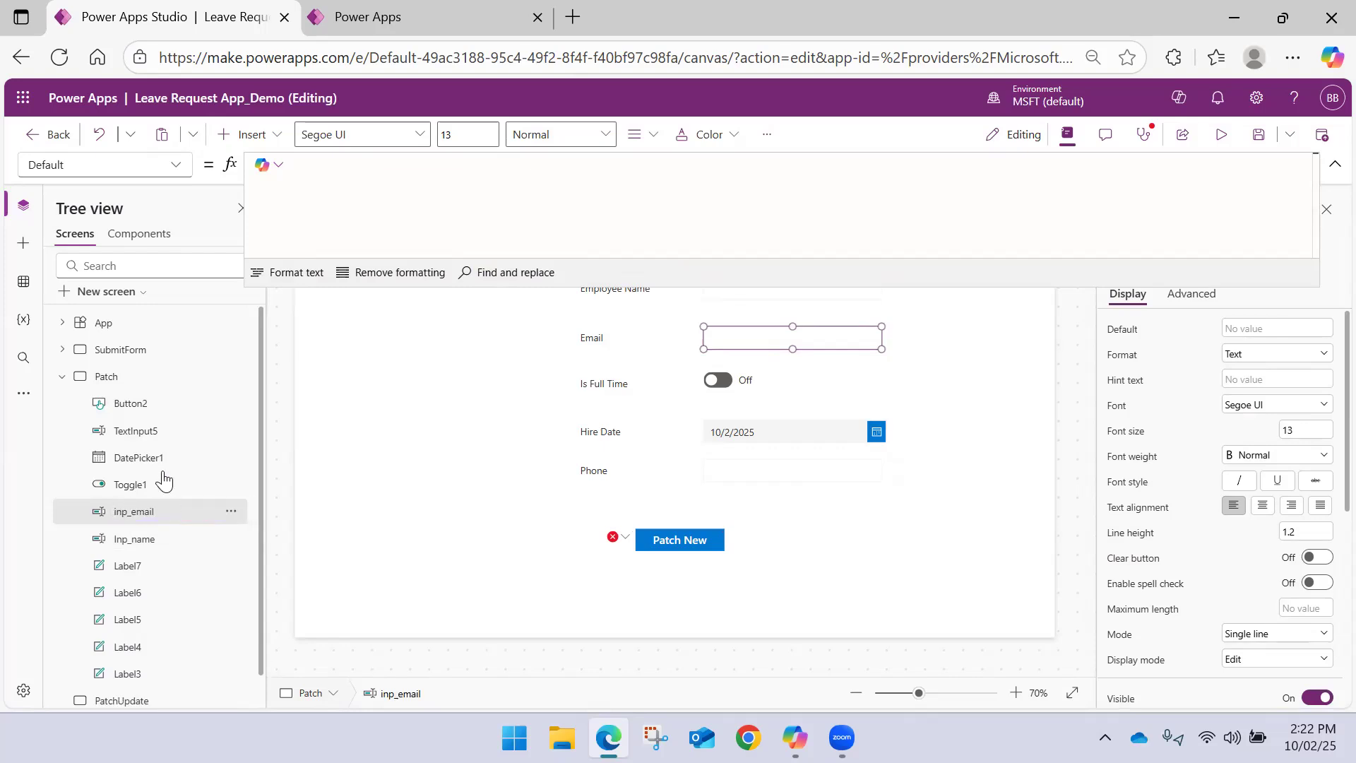
# Rename the Is Full Time toggle as Inp_FullTime
pyautogui.click(159, 489)
pyautogui.write('Inp_Fu')
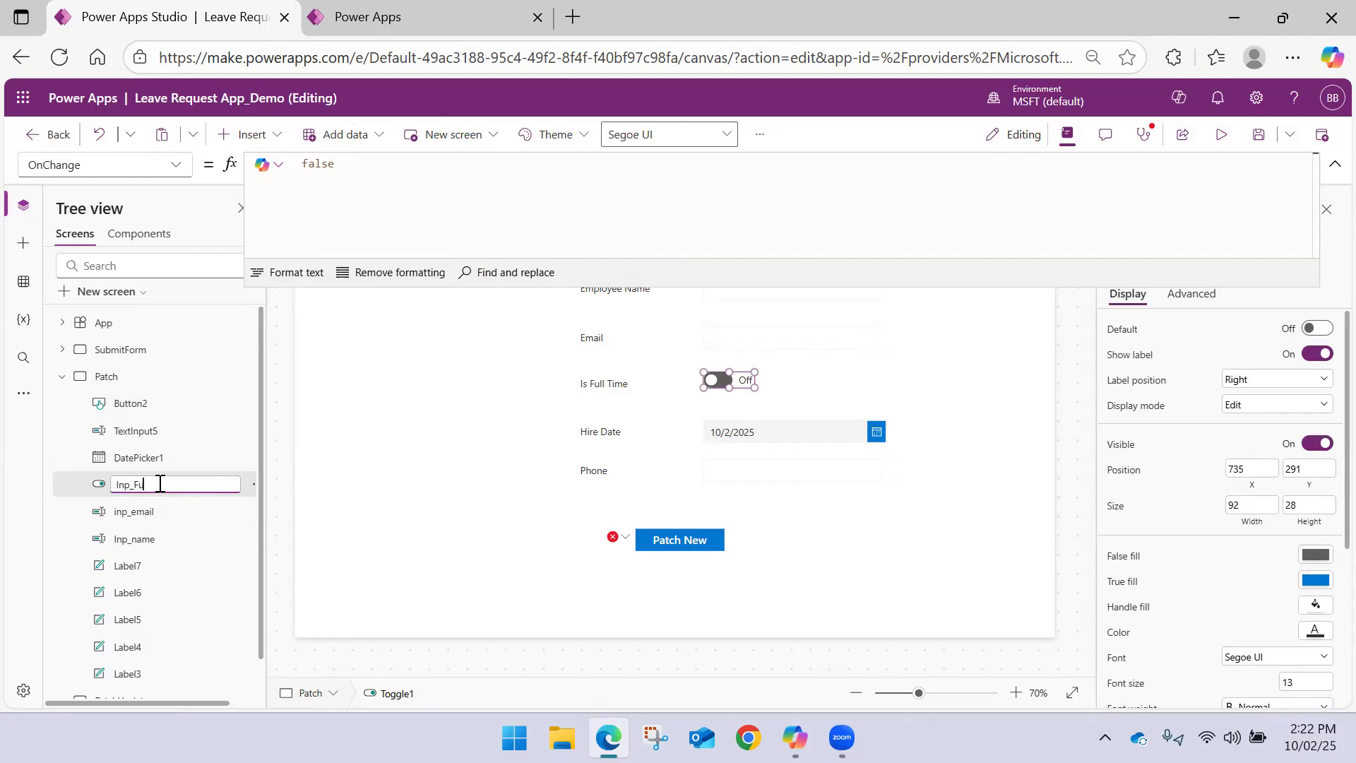
pyautogui.write('llTime')
pyautogui.press('Return')
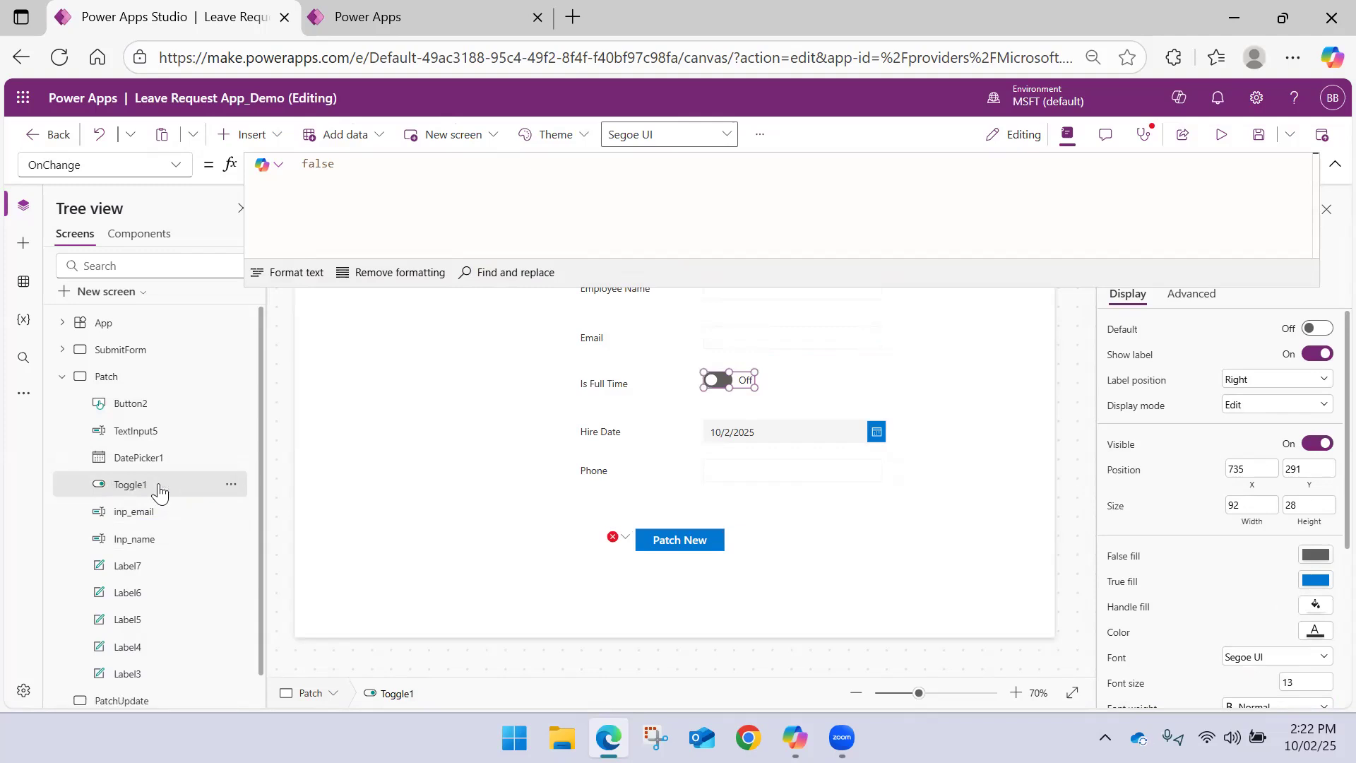
# Rename the Hire Date date picker as Inp_hiredate
pyautogui.click(149, 459)
pyautogui.doubleClick(148, 458)
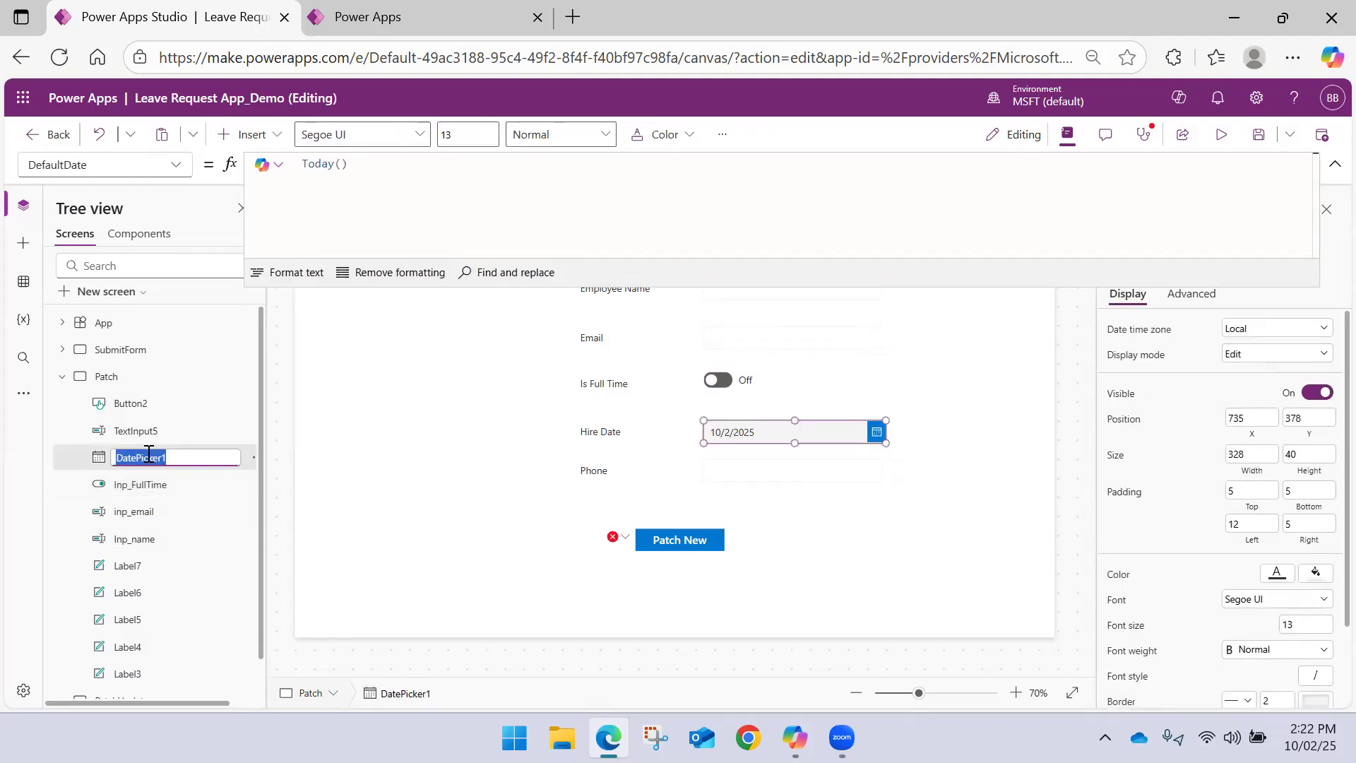
pyautogui.press('BackSpace')
pyautogui.press('Return')
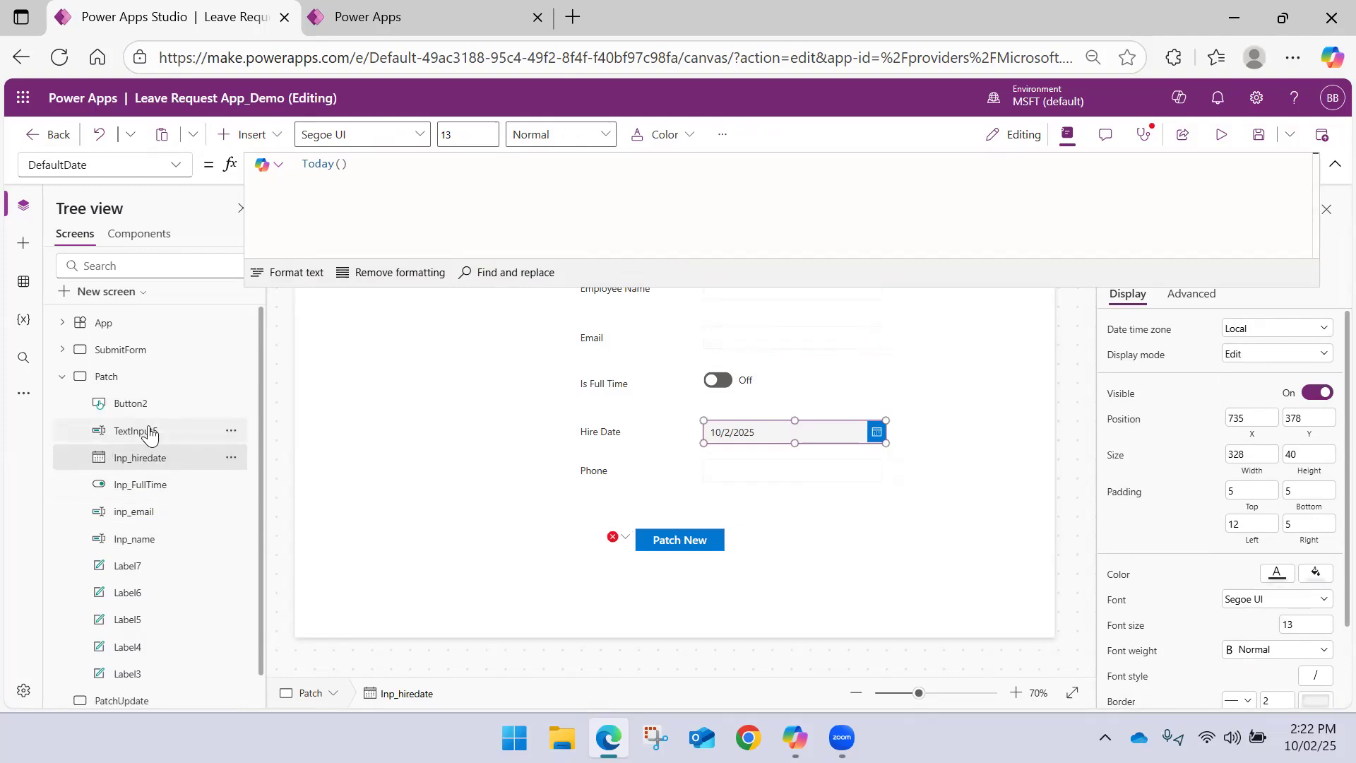
# Rename the Phone text input as Inp_phone
pyautogui.click(148, 432)
pyautogui.doubleClick(148, 432)
pyautogui.write('Inp')
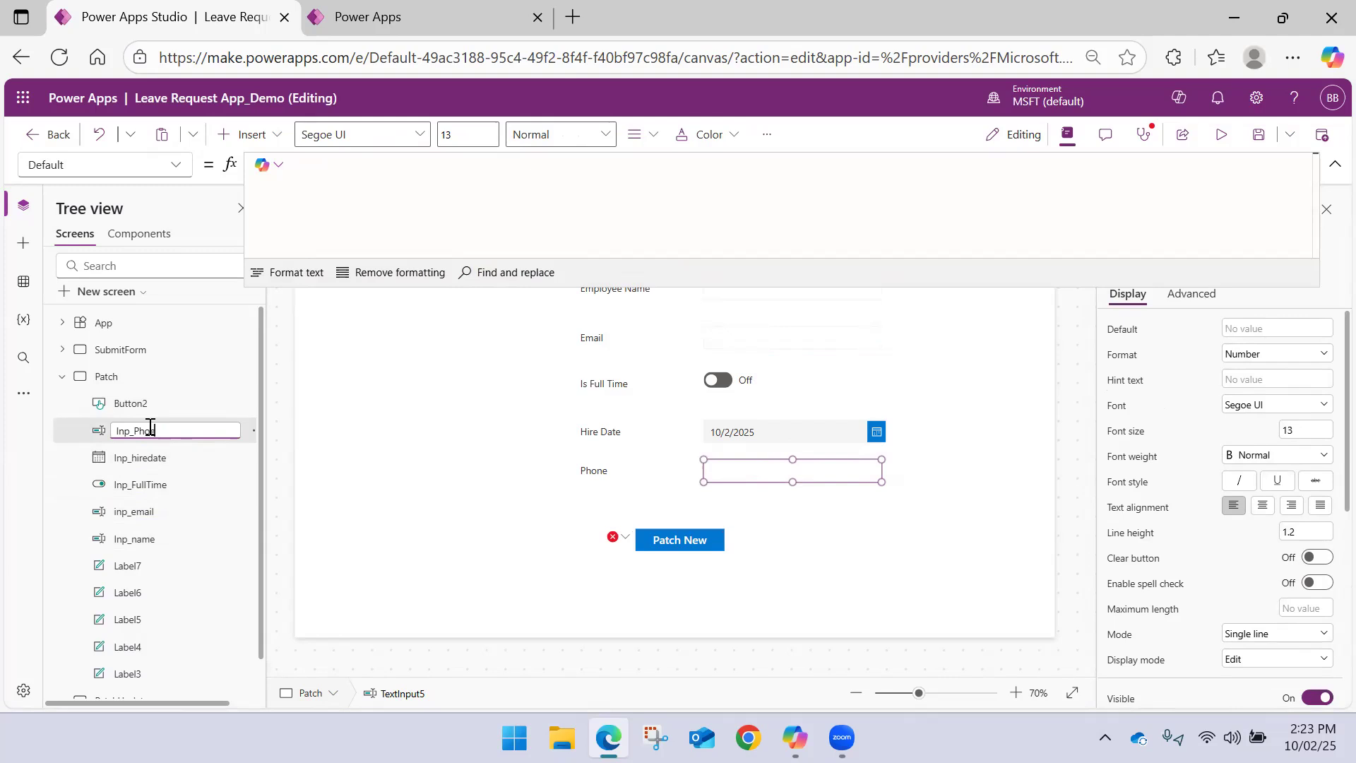
pyautogui.write('_phone')
pyautogui.press('Return')
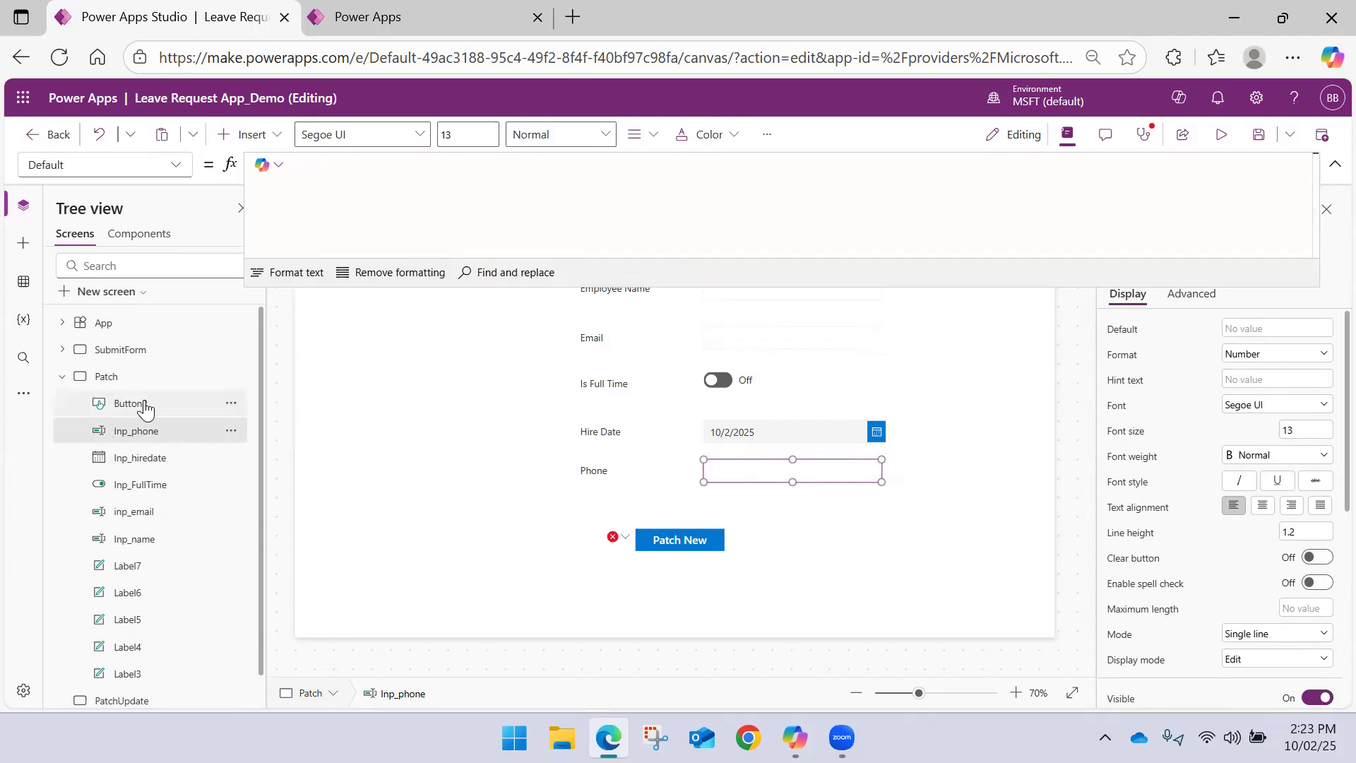
# Try to rename the button control as Patch
pyautogui.doubleClick(146, 406)
pyautogui.write('Patch')
pyautogui.press('Return')
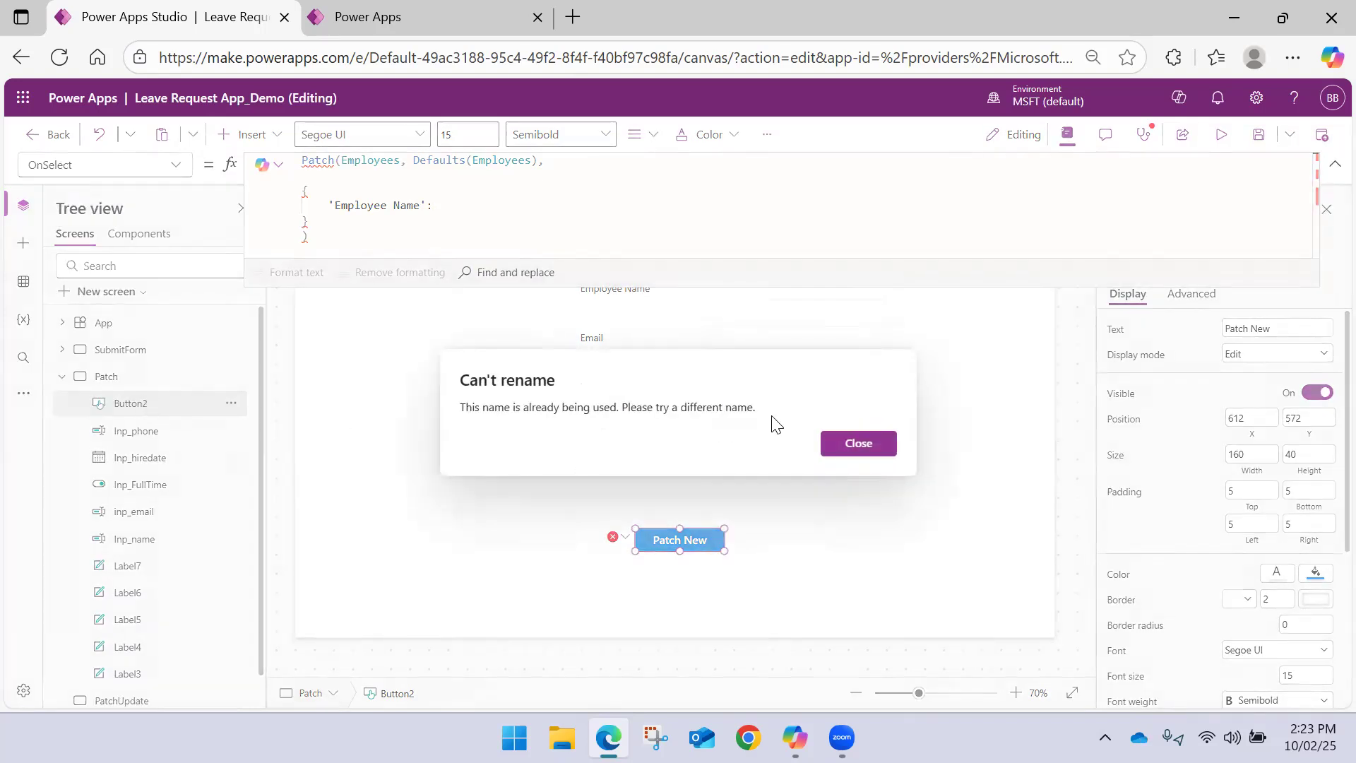
pyautogui.click(831, 445)
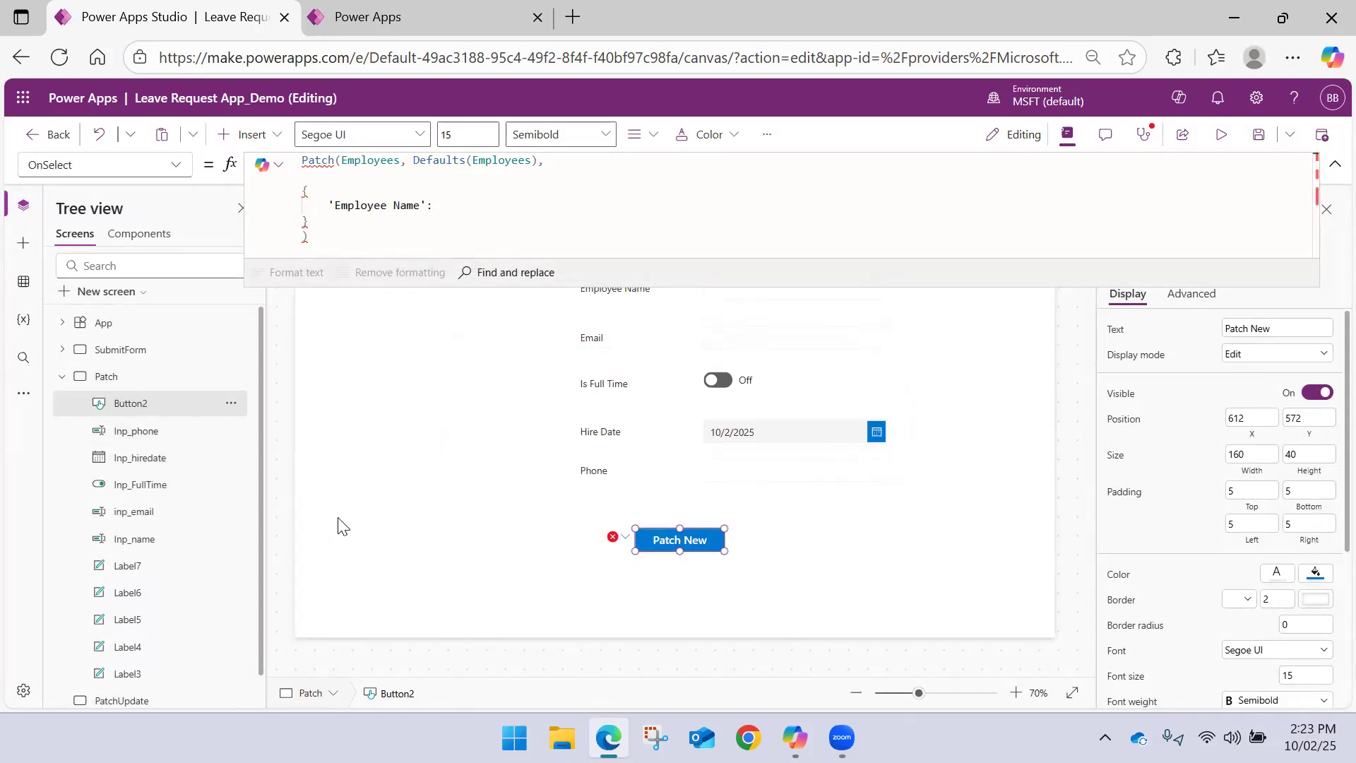
# Rename the button control as Add Employee and set its displayed text to "Add Employee"
pyautogui.click(685, 559)
pyautogui.click(653, 539)
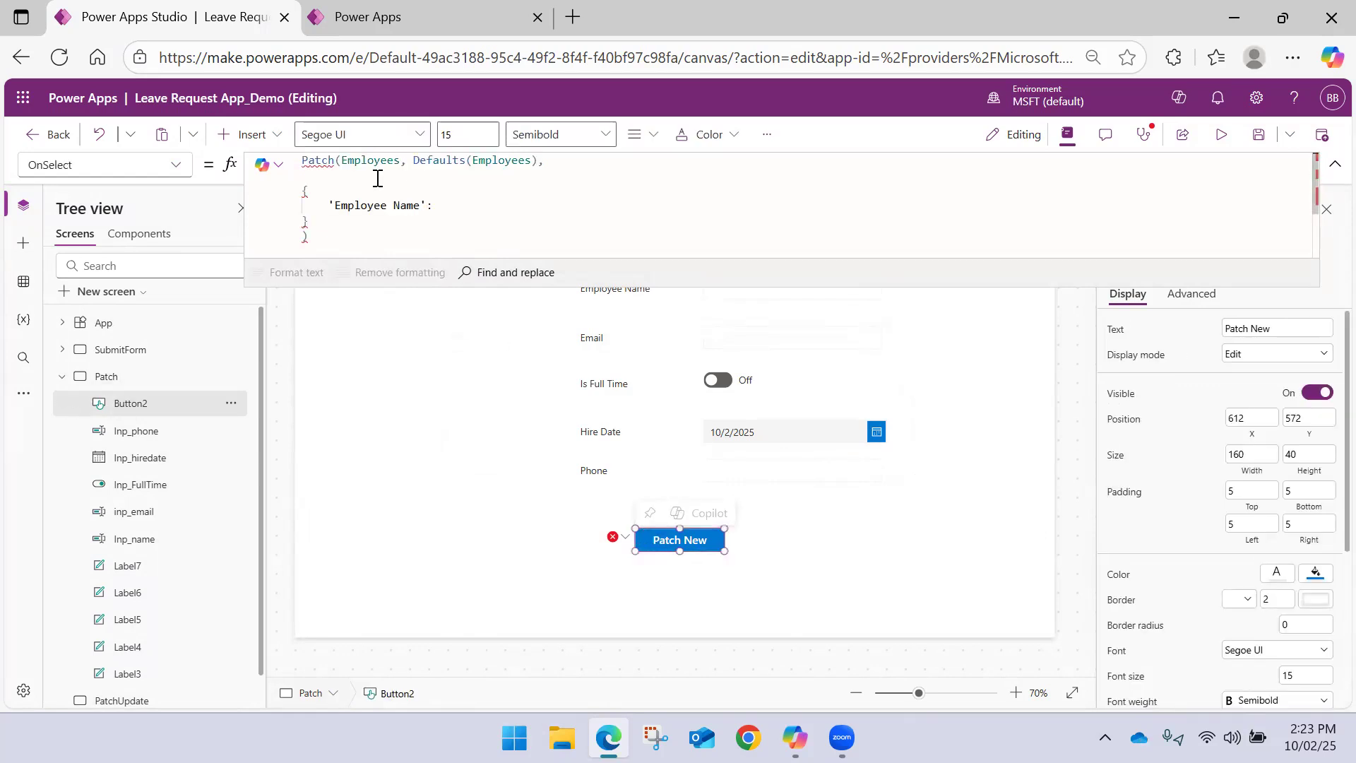
pyautogui.doubleClick(155, 403)
pyautogui.write('S')
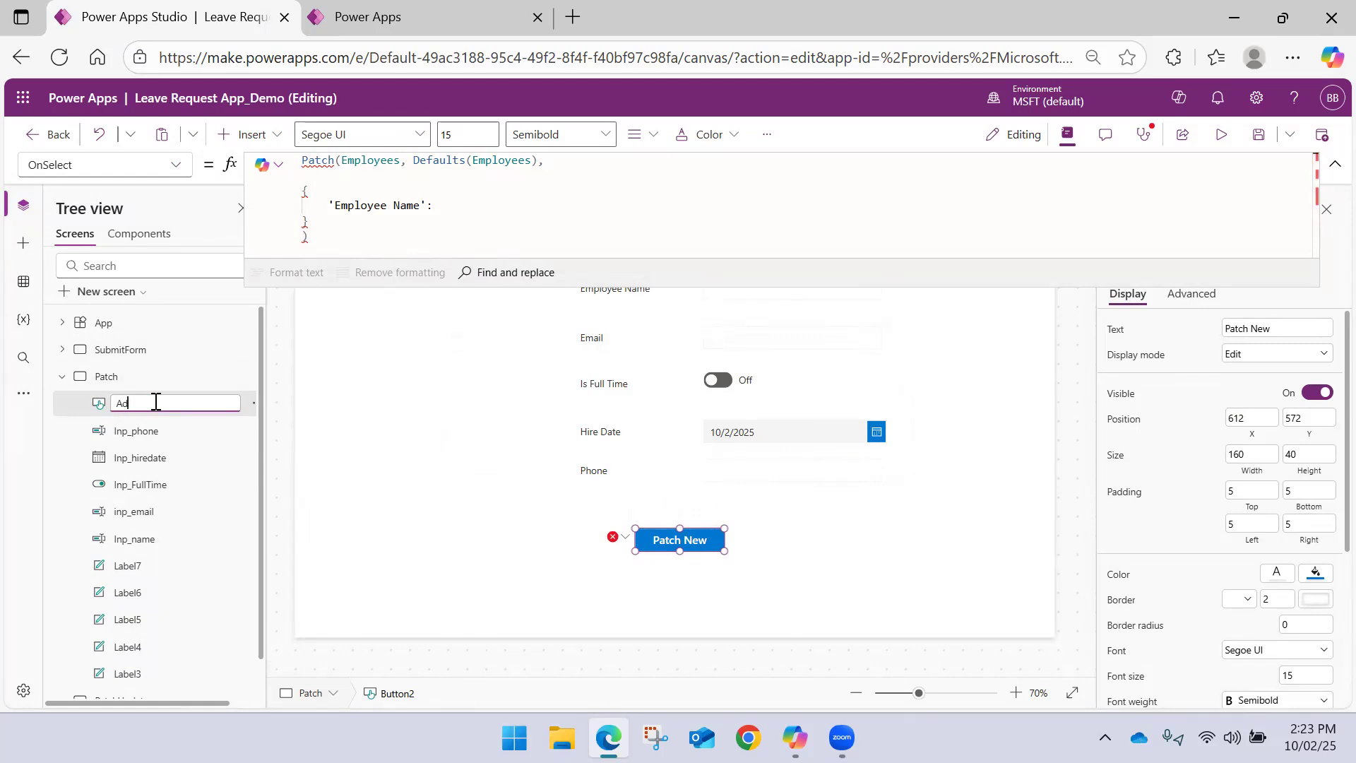
pyautogui.write('dd Employee')
pyautogui.press('Return')
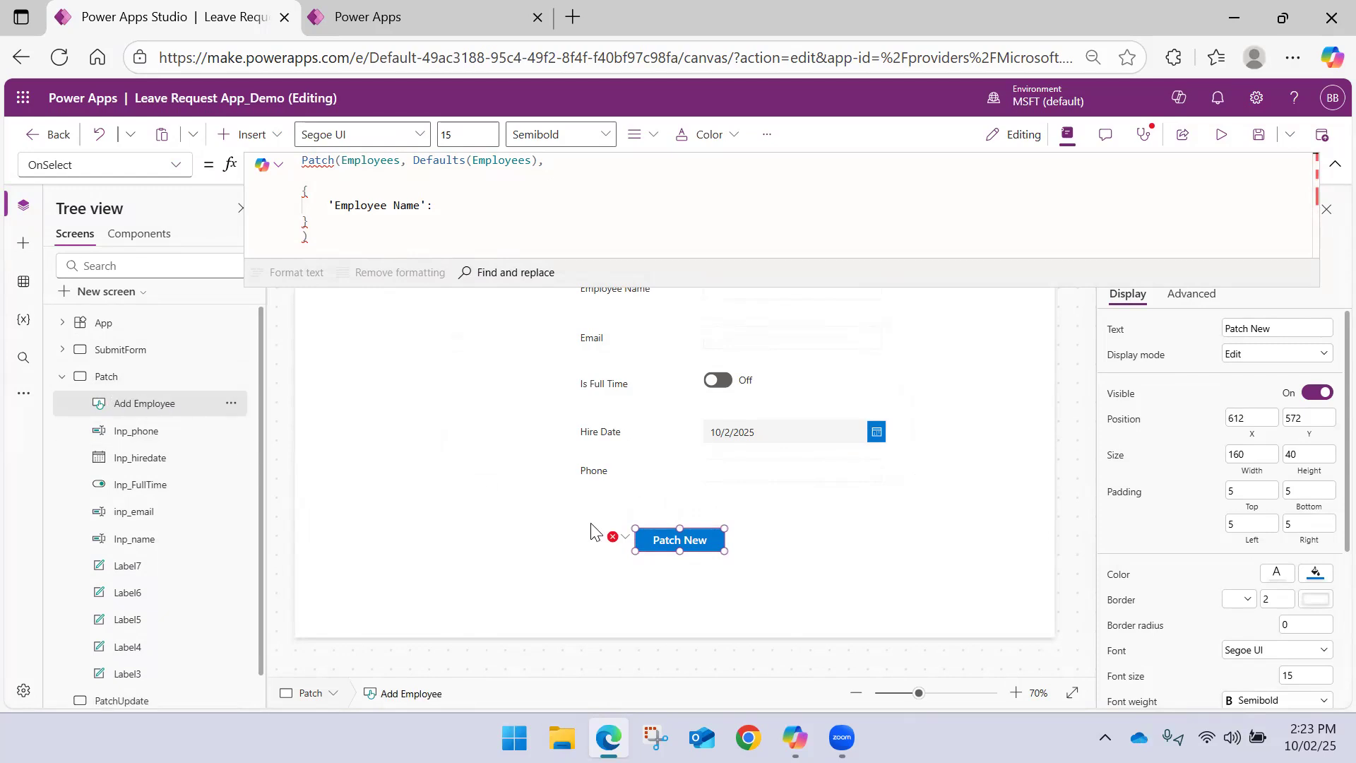
pyautogui.click(1271, 329)
pyautogui.write('Add Employee')
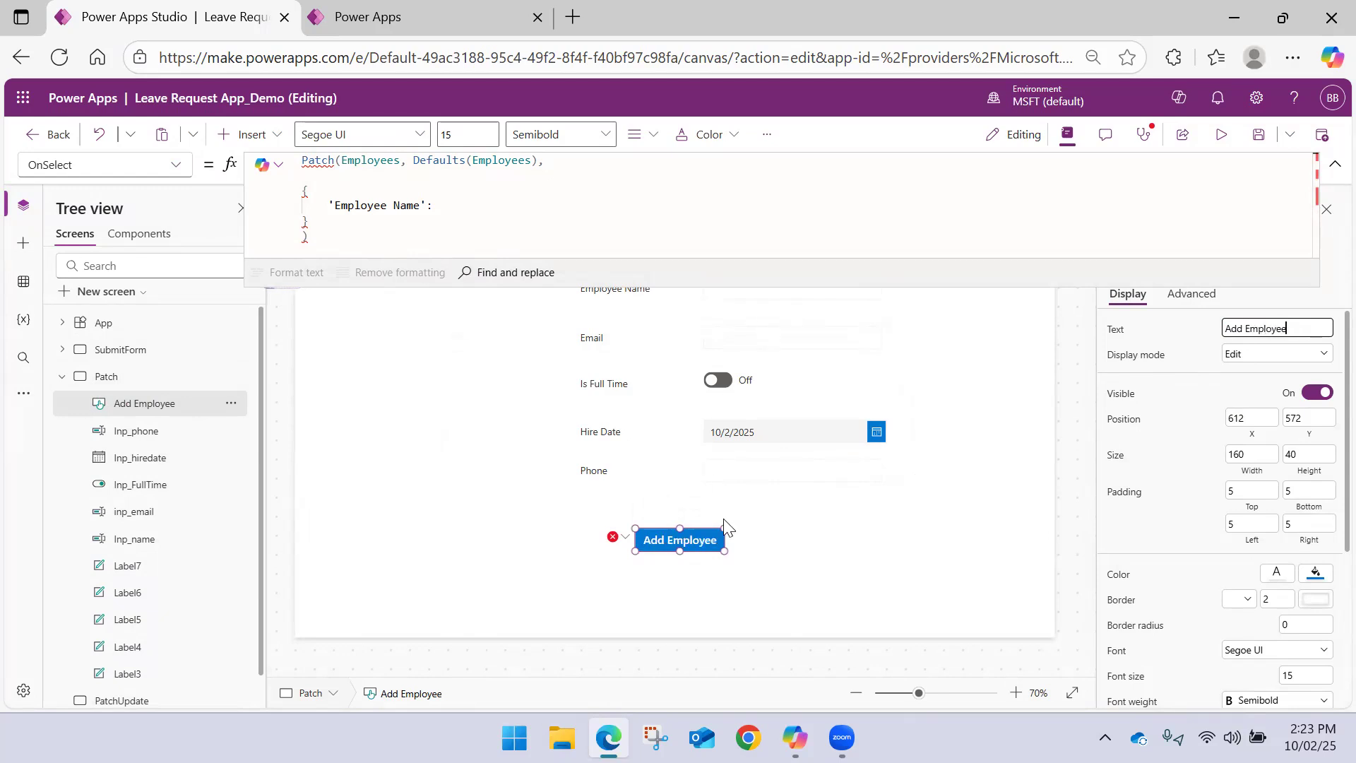
# Assign Inp_name.Text to 'Employee Name' in the button's Patch formula, followed by a comma
pyautogui.click(693, 535)
pyautogui.click(451, 205)
pyautogui.write('Inp')
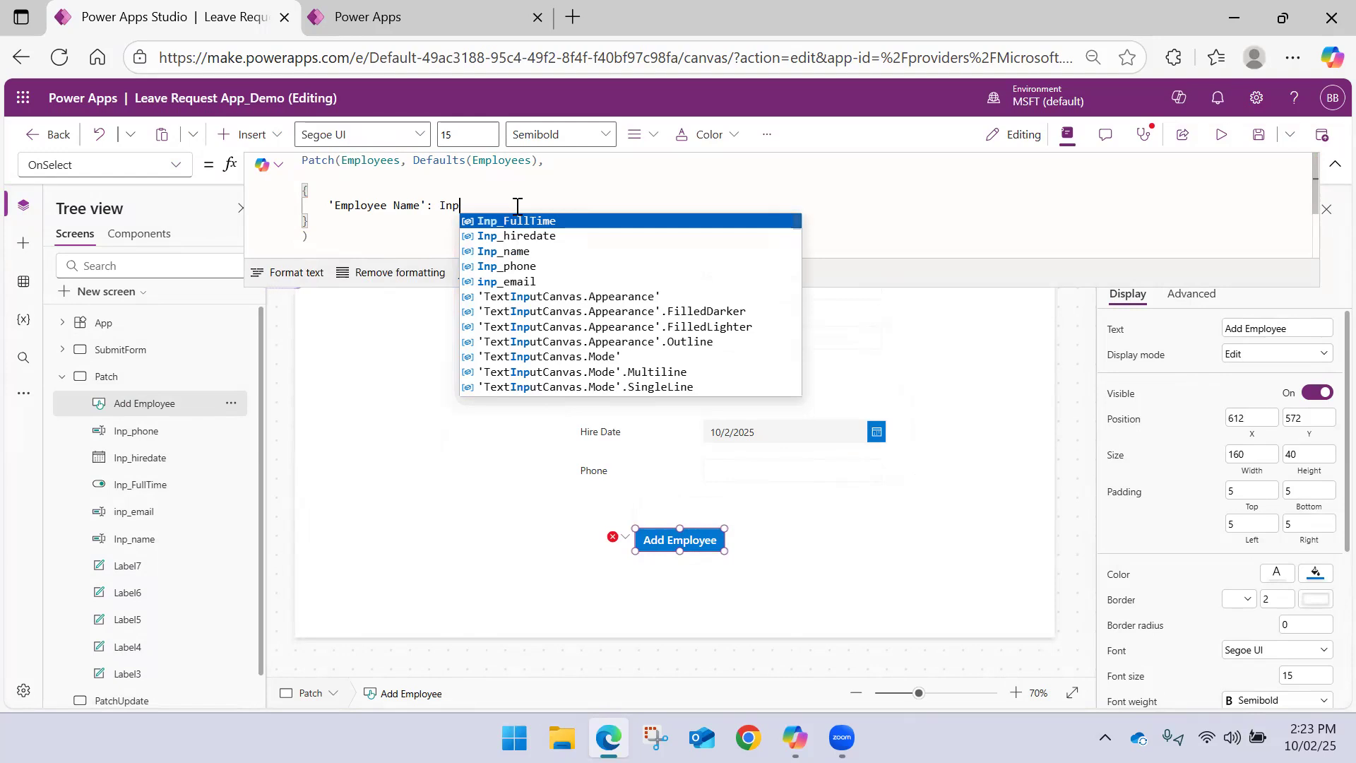
pyautogui.press('Down')
pyautogui.press('Down')
pyautogui.press('Down')
pyautogui.press('Up')
pyautogui.press('Return')
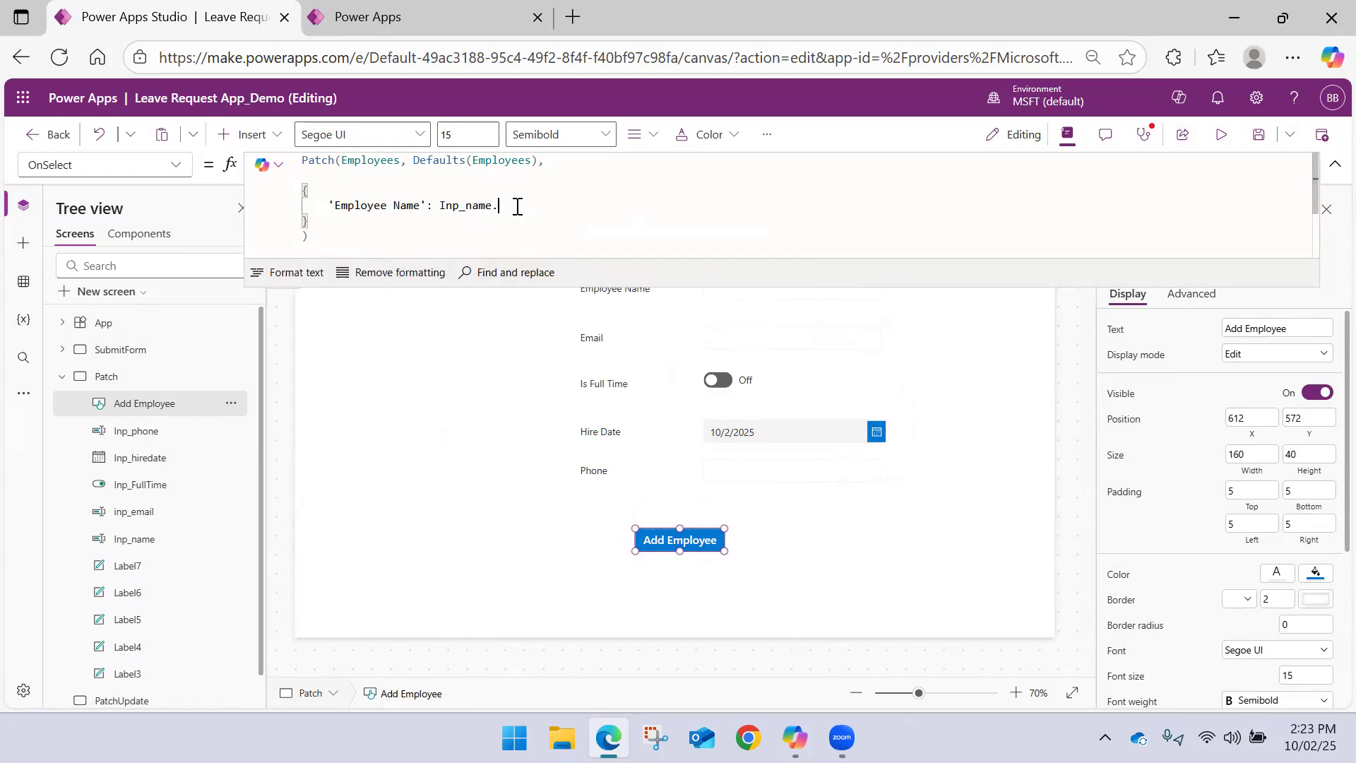
pyautogui.write('.')
pyautogui.press('Return')
pyautogui.write(', ')
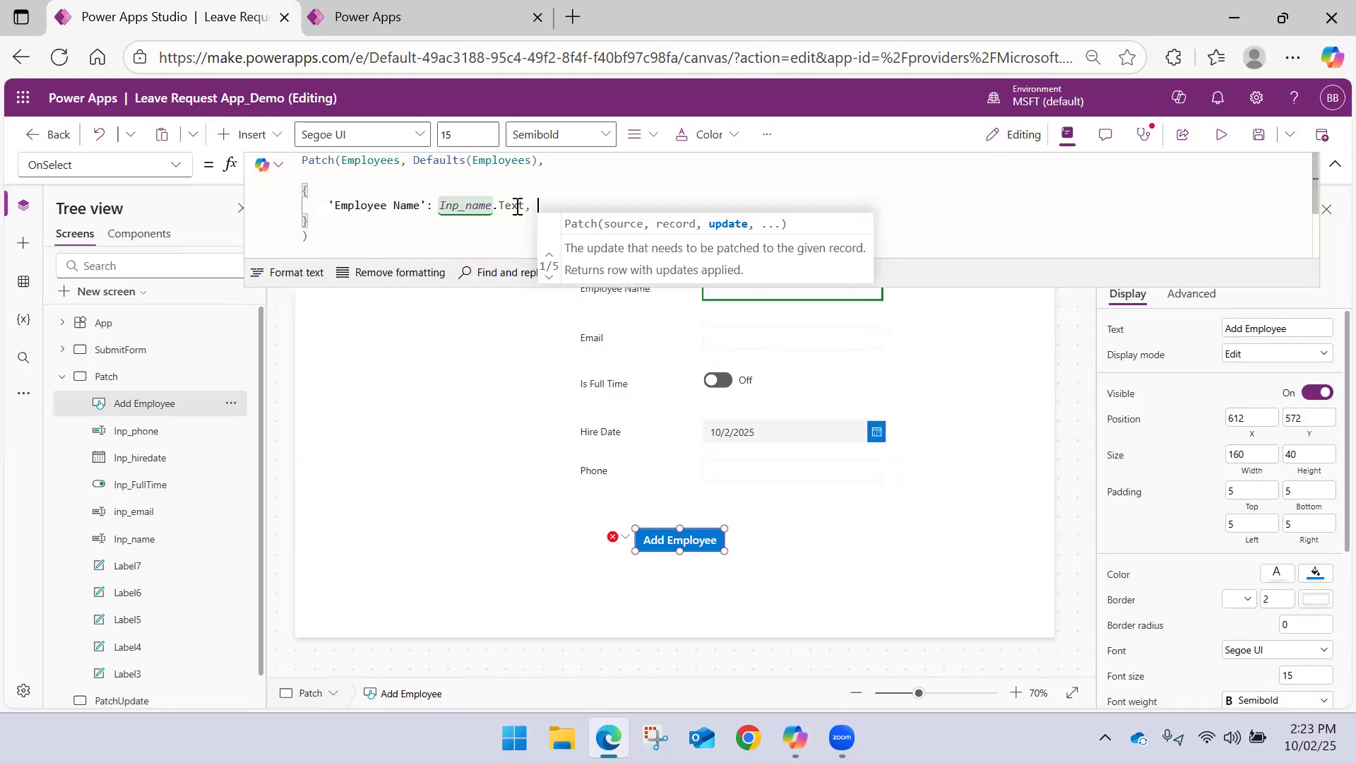
pyautogui.write('Ema')
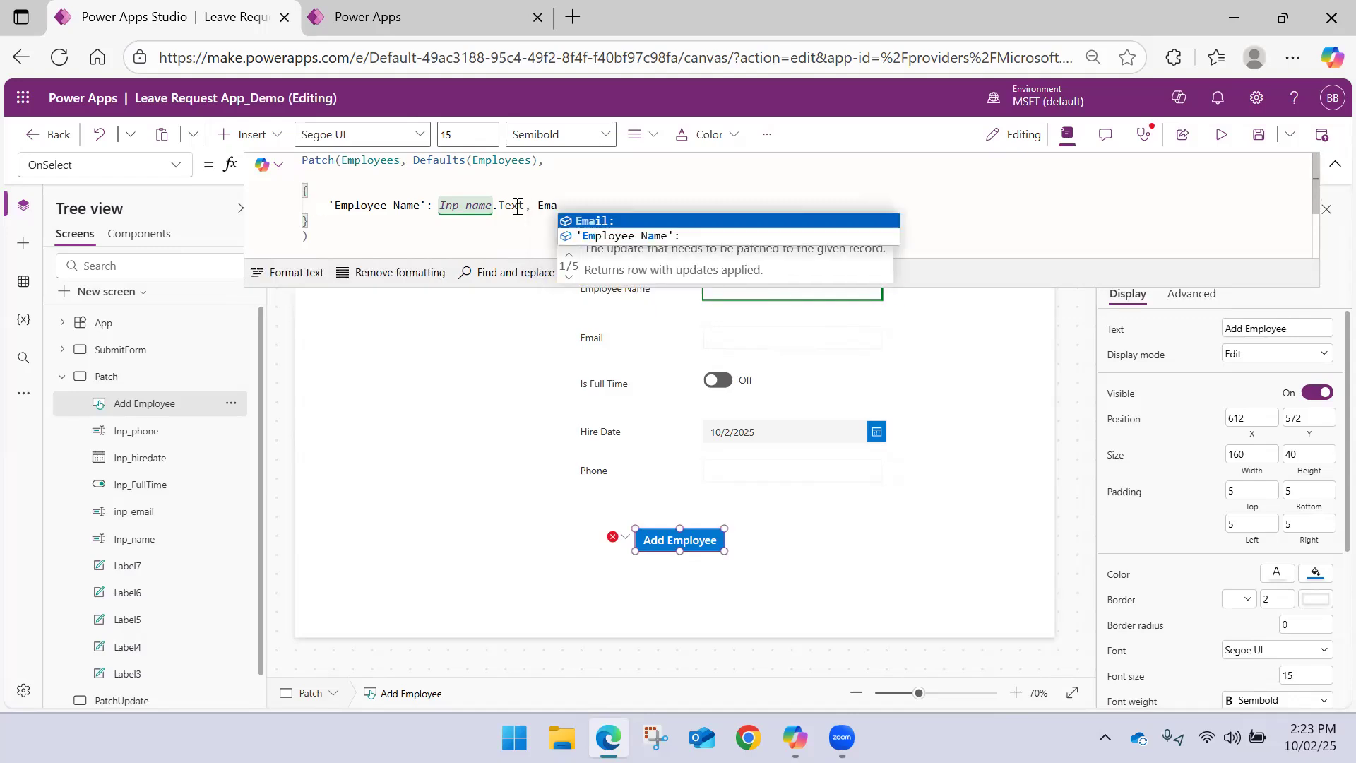
pyautogui.write('il: Inp_')
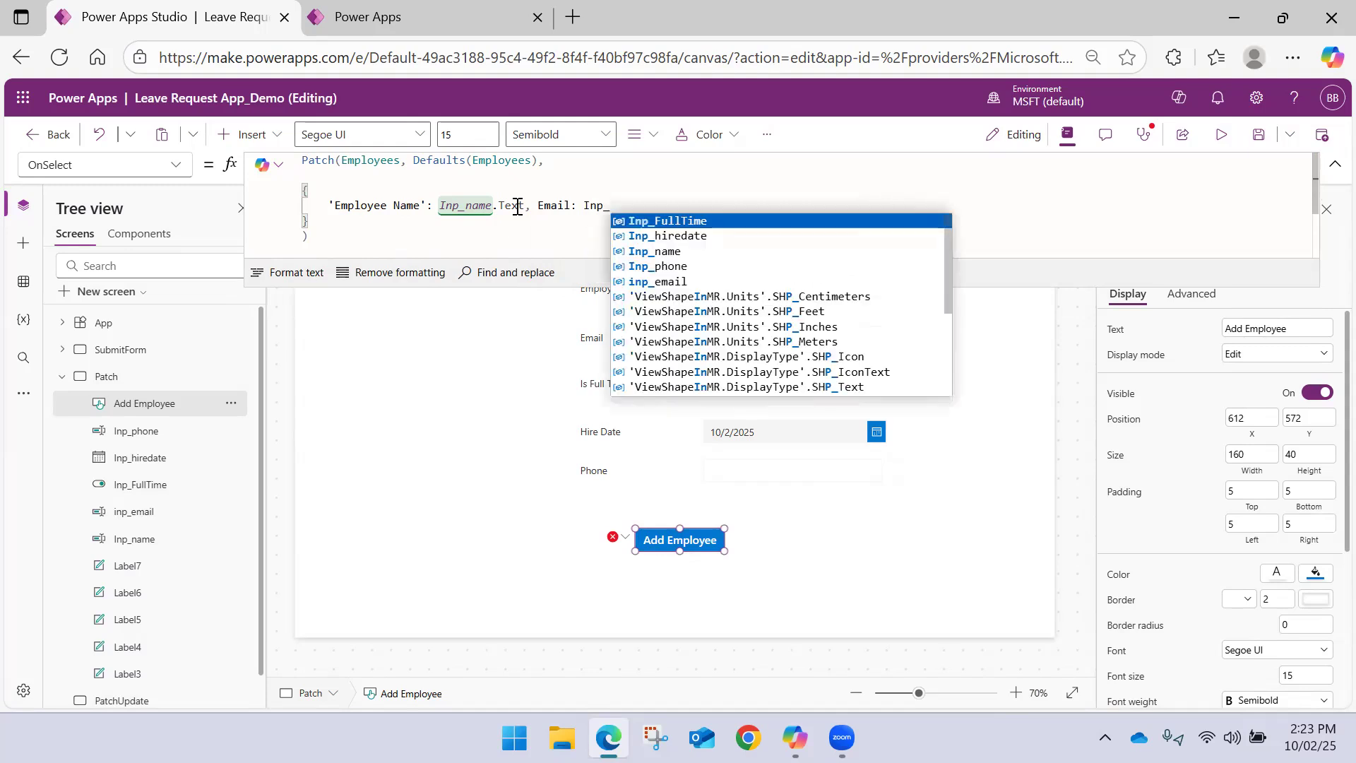
# Add Email: inp_email.Text followed by a comma to the record in the Add Employee button's Patch formula
pyautogui.press('Down')
pyautogui.press('Down')
pyautogui.press('Down')
pyautogui.press('Down')
pyautogui.press('Tab')
pyautogui.write('.Text,')
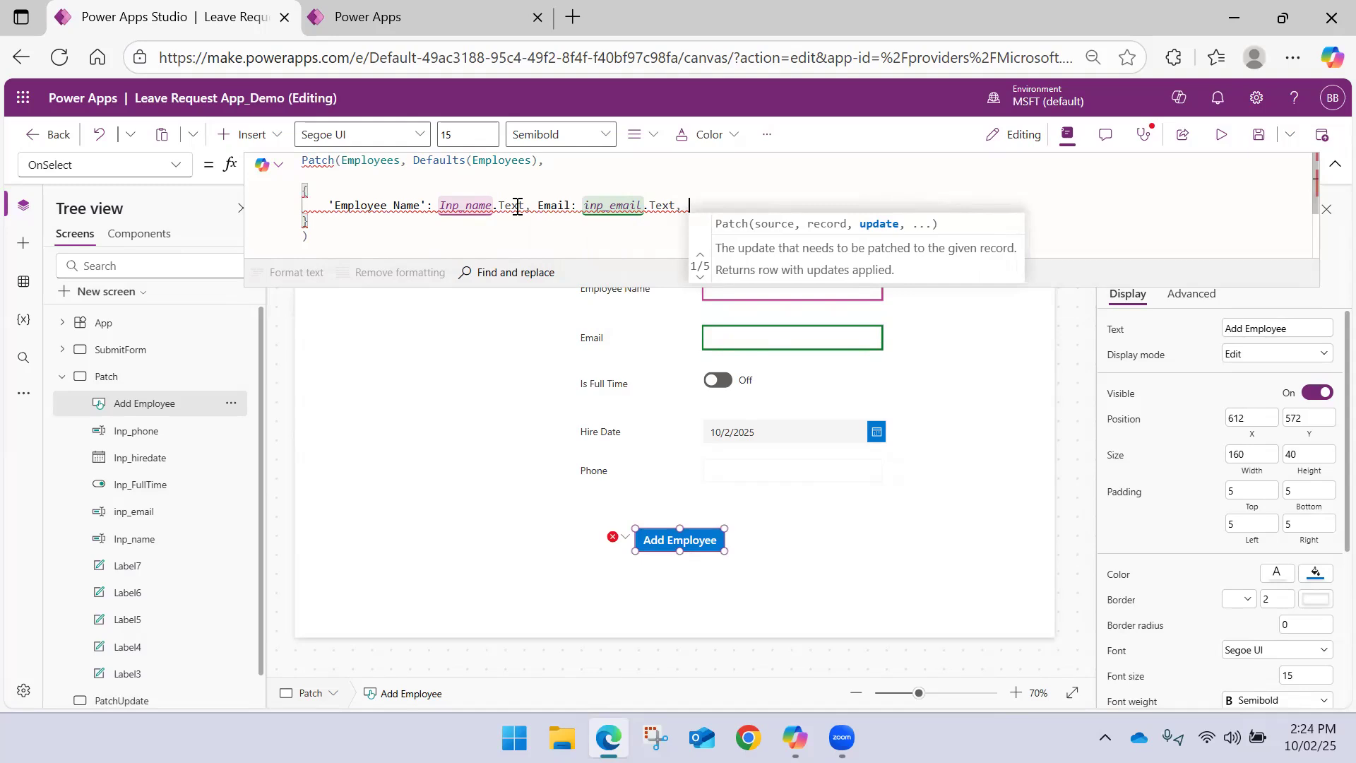
pyautogui.write('Is')
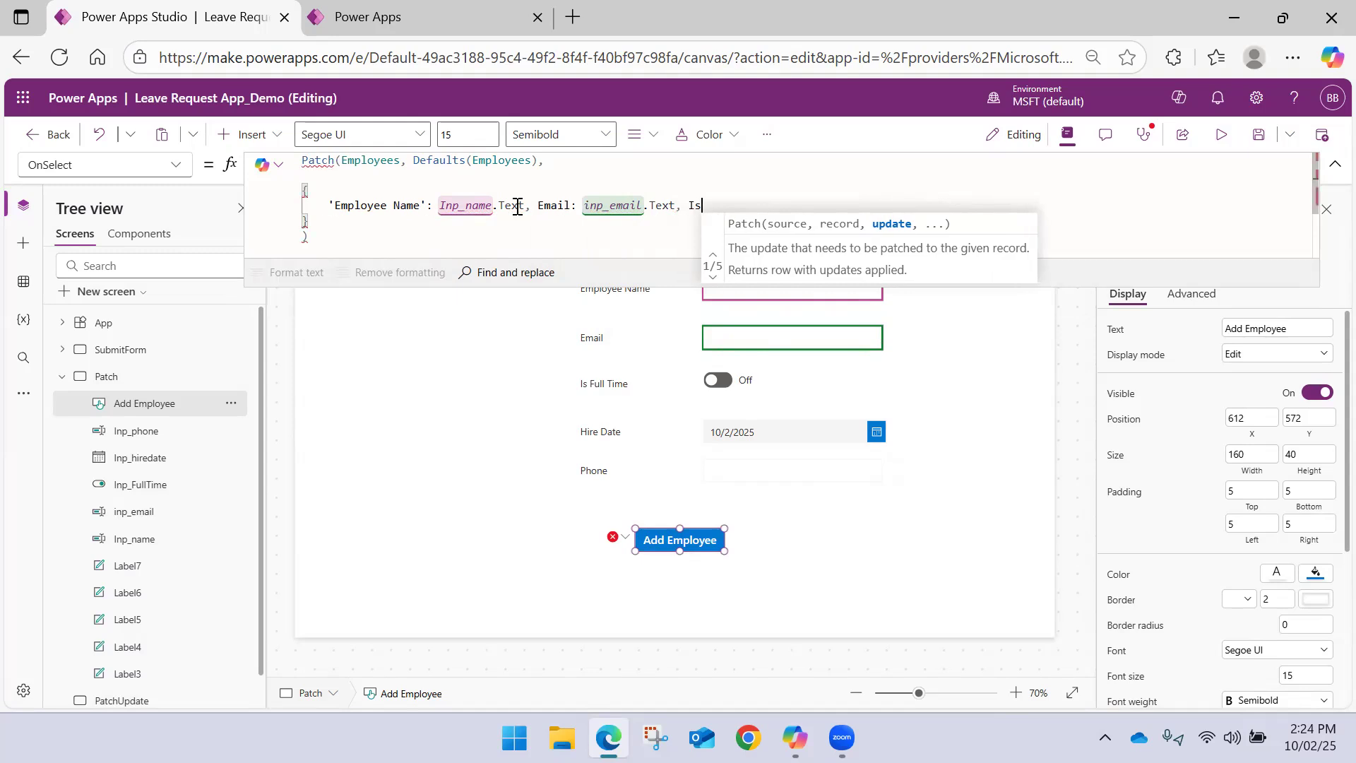
pyautogui.write(' fu')
pyautogui.press('BackSpace')
pyautogui.press('BackSpace')
pyautogui.press('BackSpace')
pyautogui.press('BackSpace')
pyautogui.press('BackSpace')
pyautogui.write('Is')
pyautogui.press('BackSpace')
pyautogui.press('BackSpace')
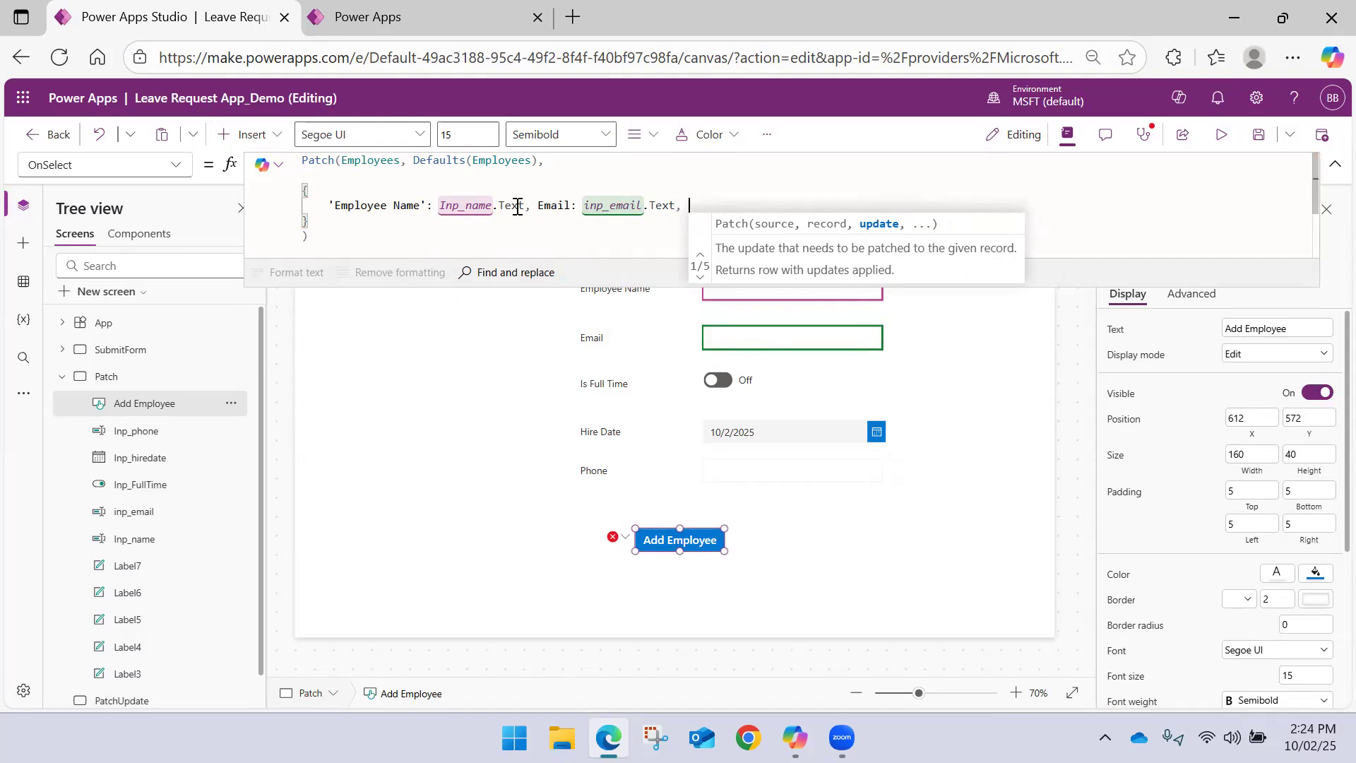
# Assign Inp_FullTime.Value to 'Is Full Time' in the button's Patch formula, followed by a comma
pyautogui.write("'Is")
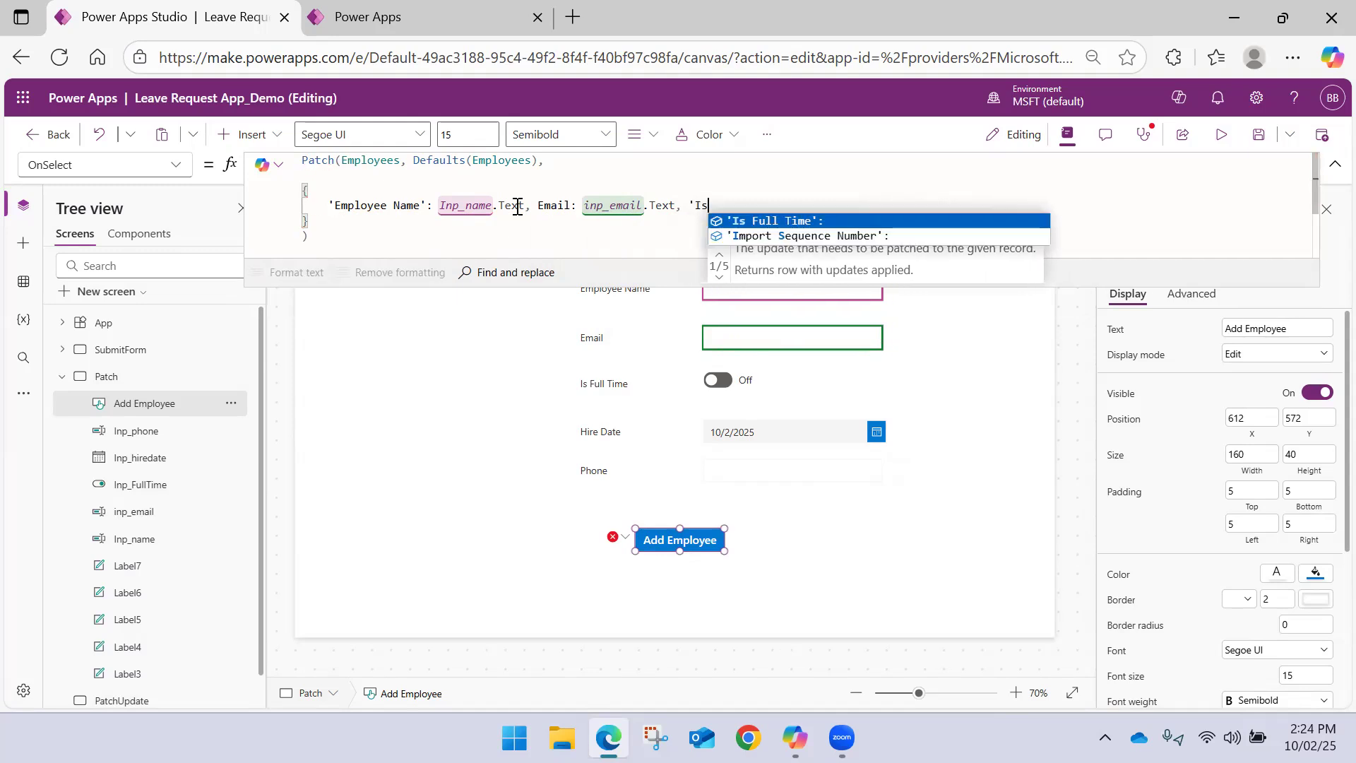
pyautogui.press('Tab')
pyautogui.write('Inp_')
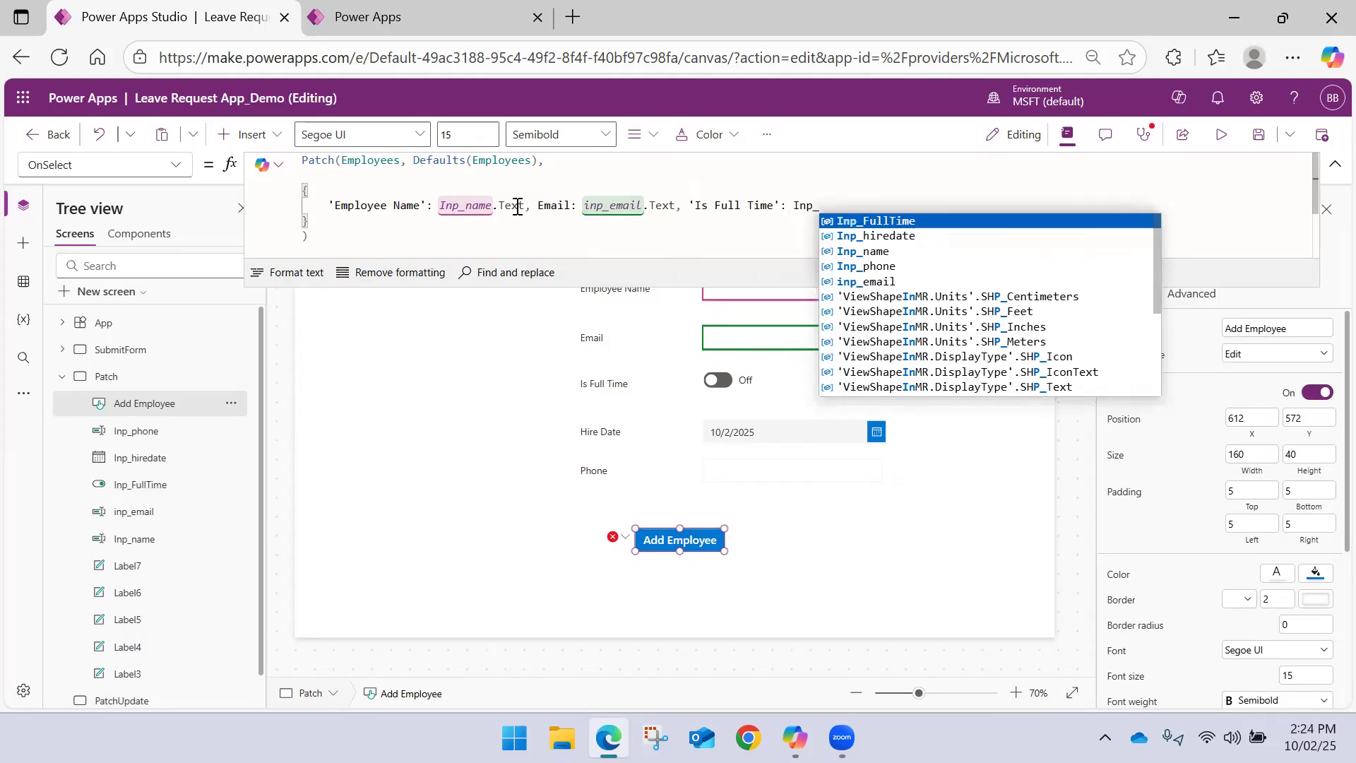
pyautogui.press('Tab')
pyautogui.write('.')
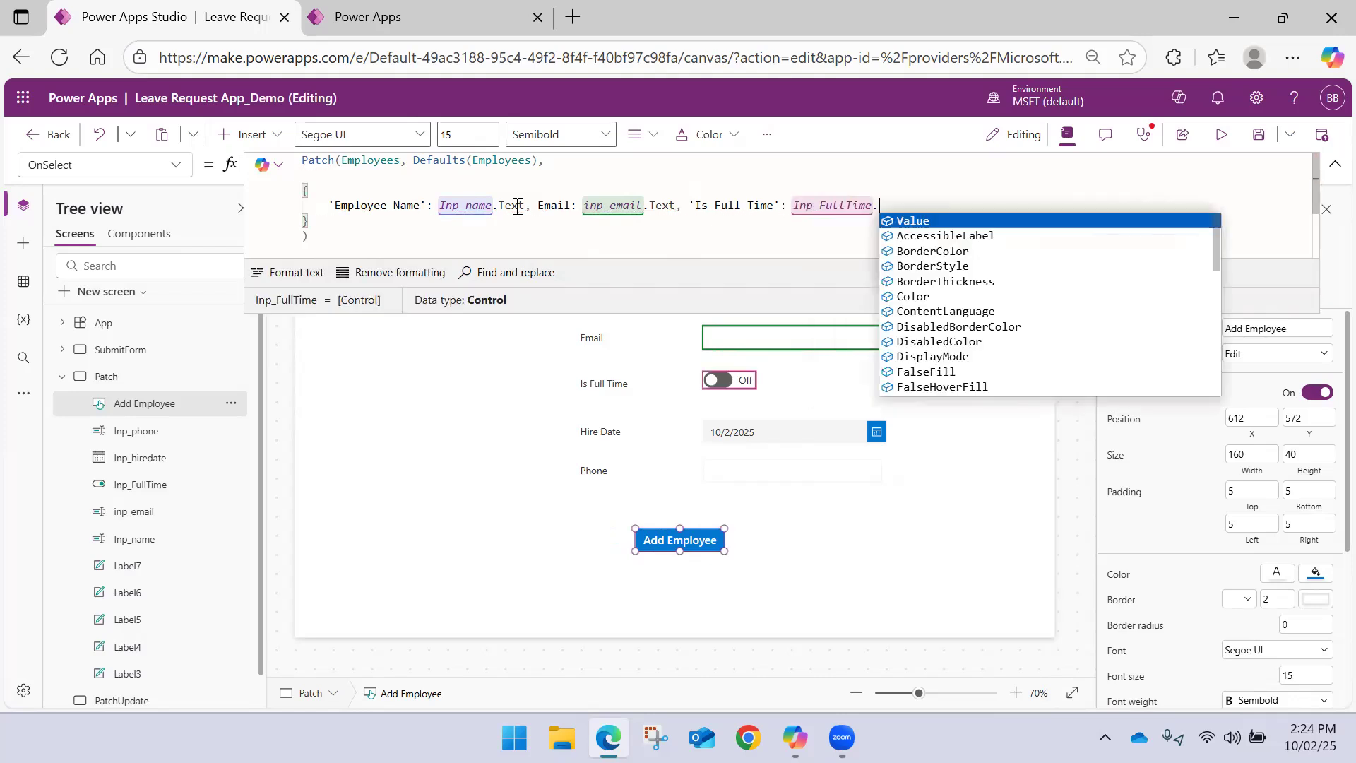
pyautogui.press('Tab')
pyautogui.write(',')
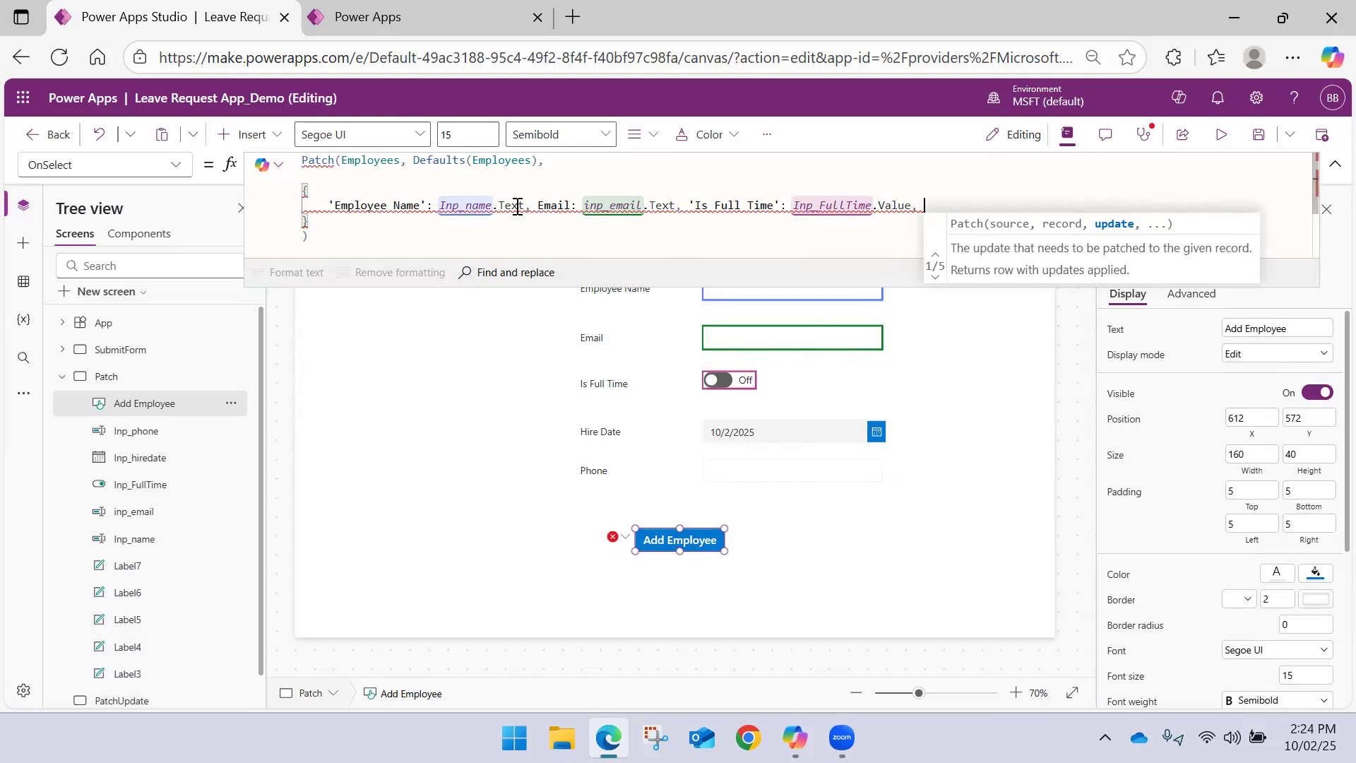
pyautogui.write(" 'Hire Date': ")
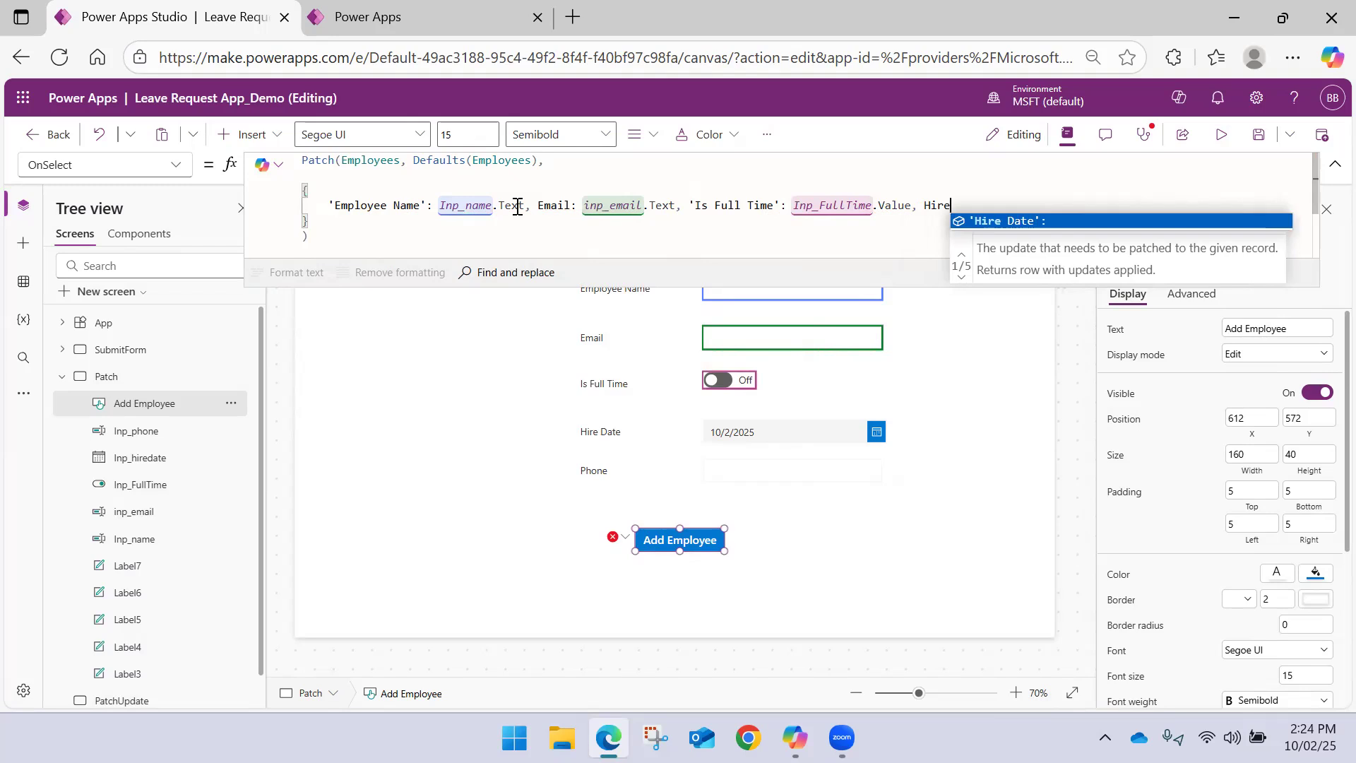
pyautogui.write('inp_')
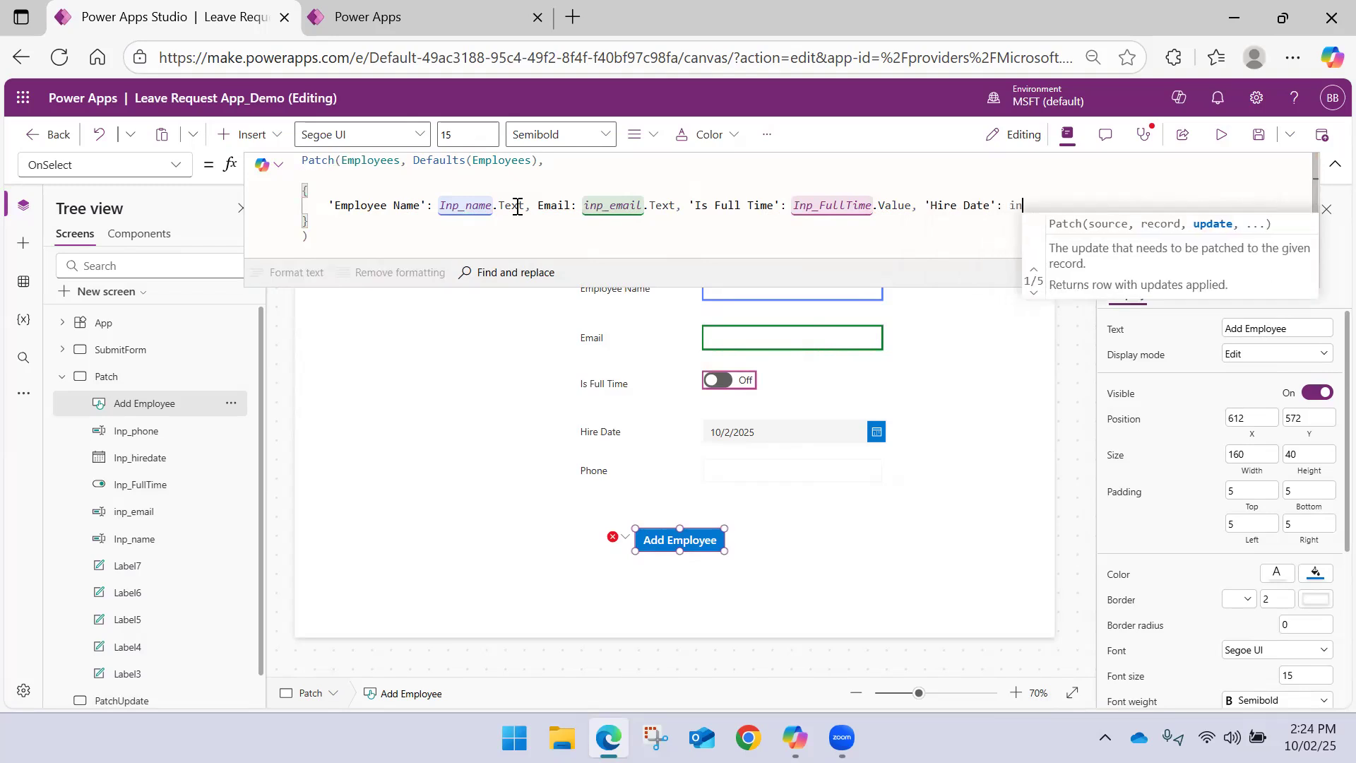
pyautogui.write('hire')
# Assign Inp_hiredate.SelectedDate to 'Hire Date' in the button's Patch formula, followed by a comma
pyautogui.press('Tab')
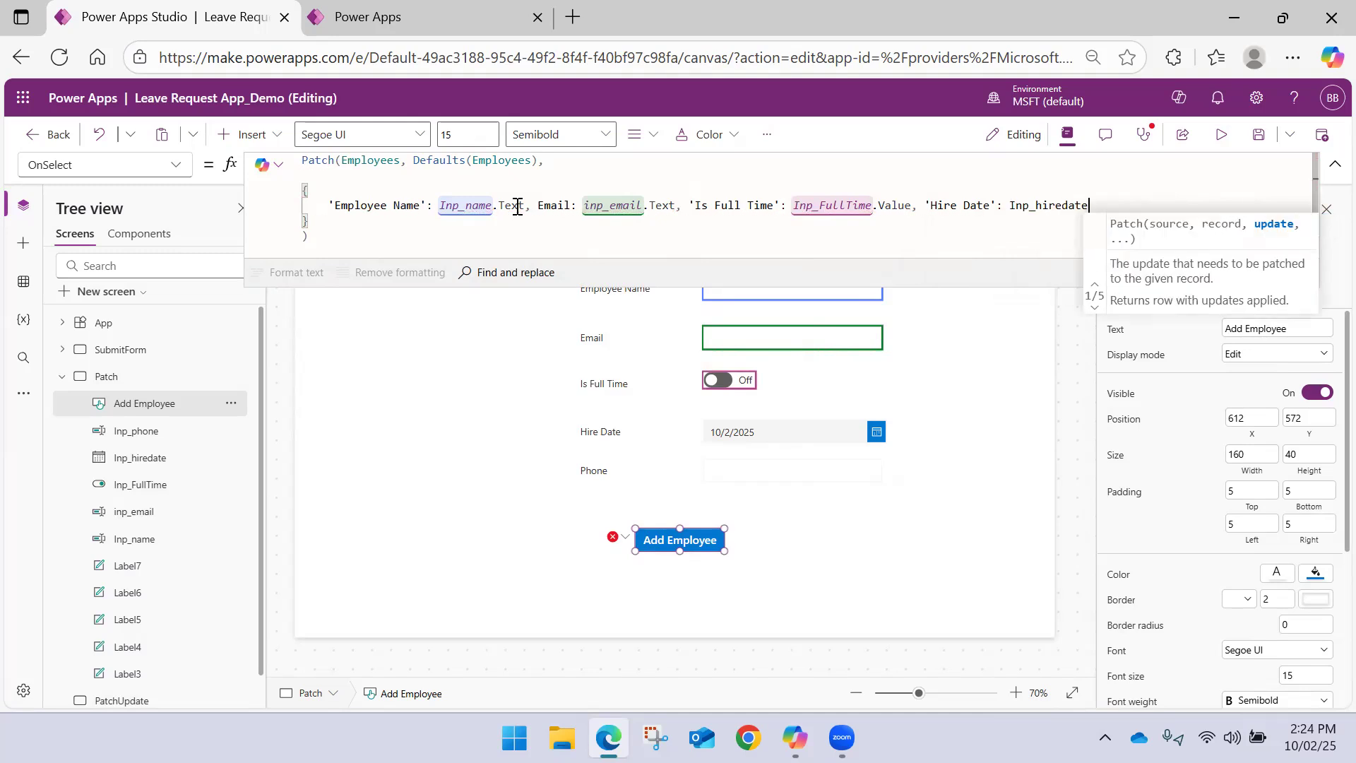
pyautogui.write('.')
pyautogui.press('Tab')
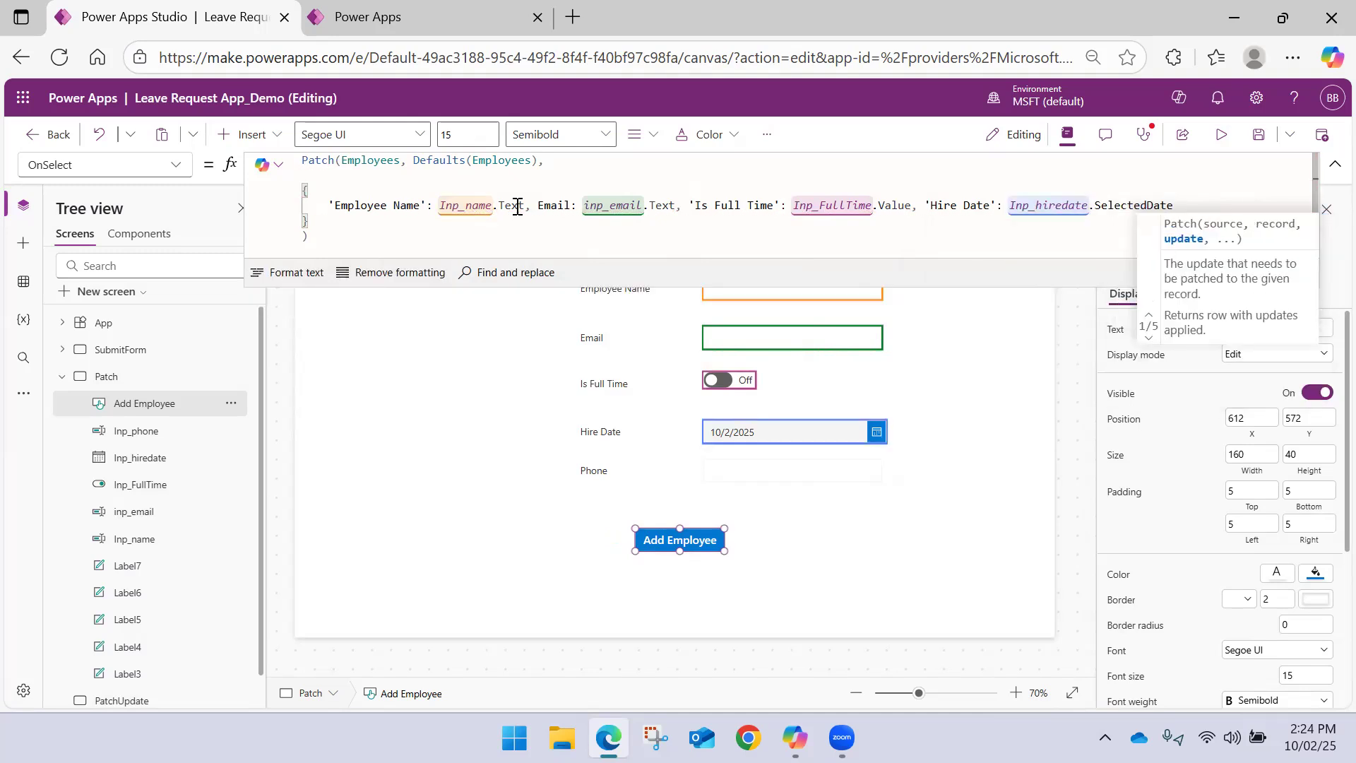
pyautogui.write(', ')
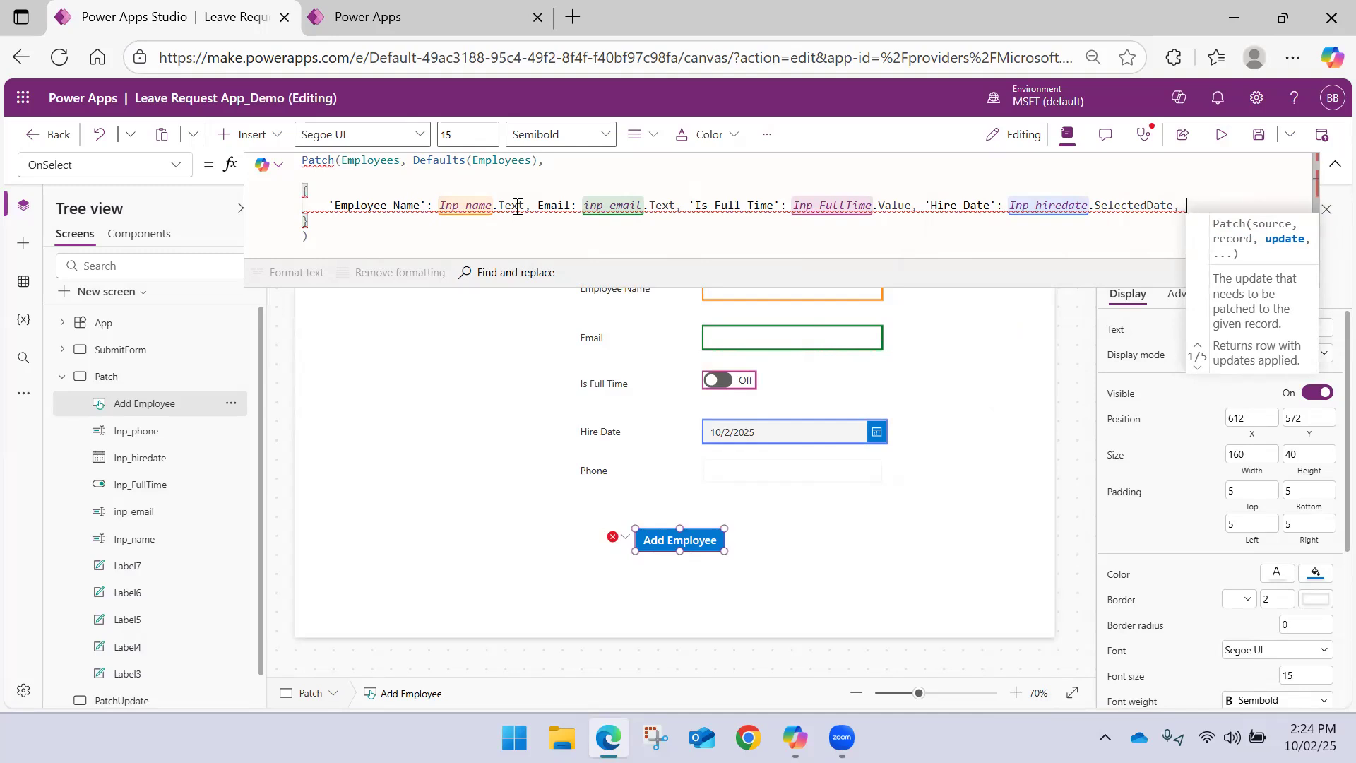
pyautogui.write("'Ph")
# Assign Inp_phone.Text to 'Phone Number' as the last field of the button's Patch formula
pyautogui.press('Tab')
pyautogui.write(':')
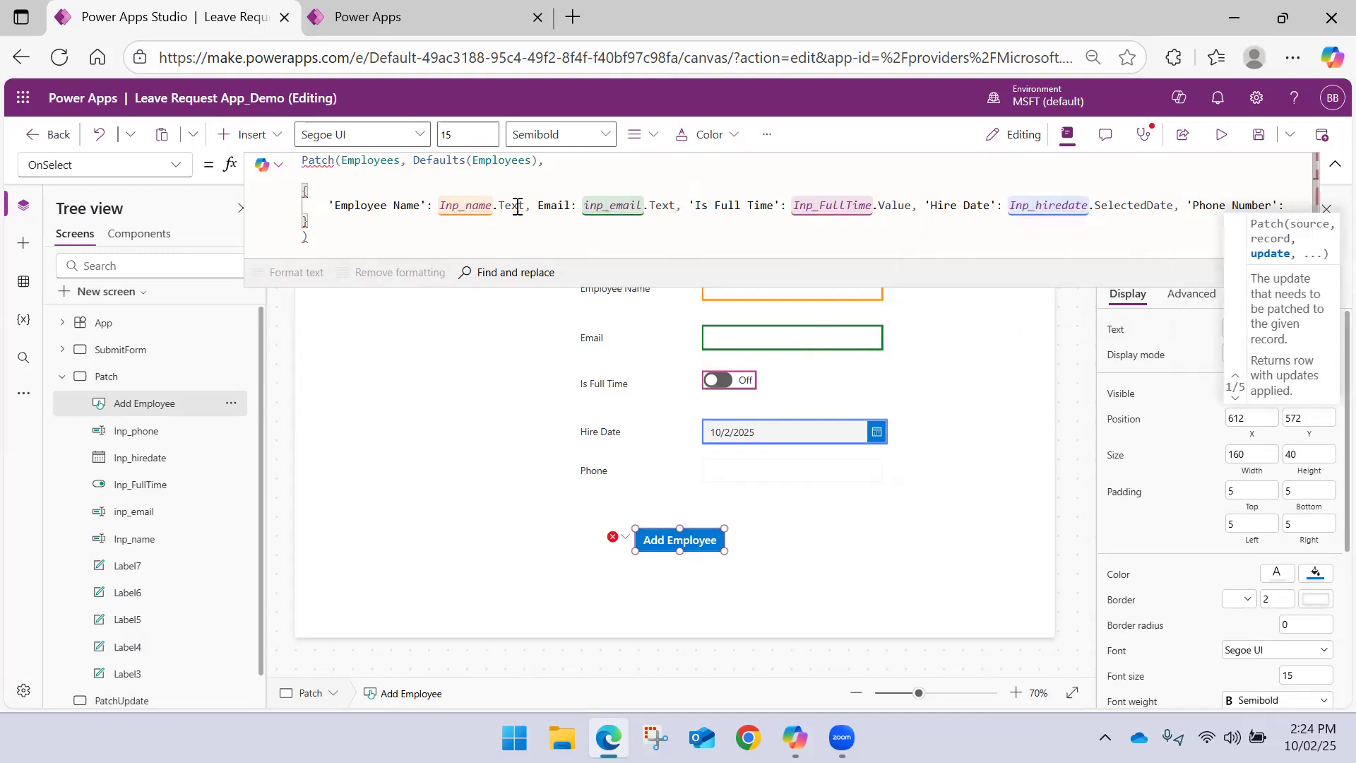
pyautogui.write(' Inp')
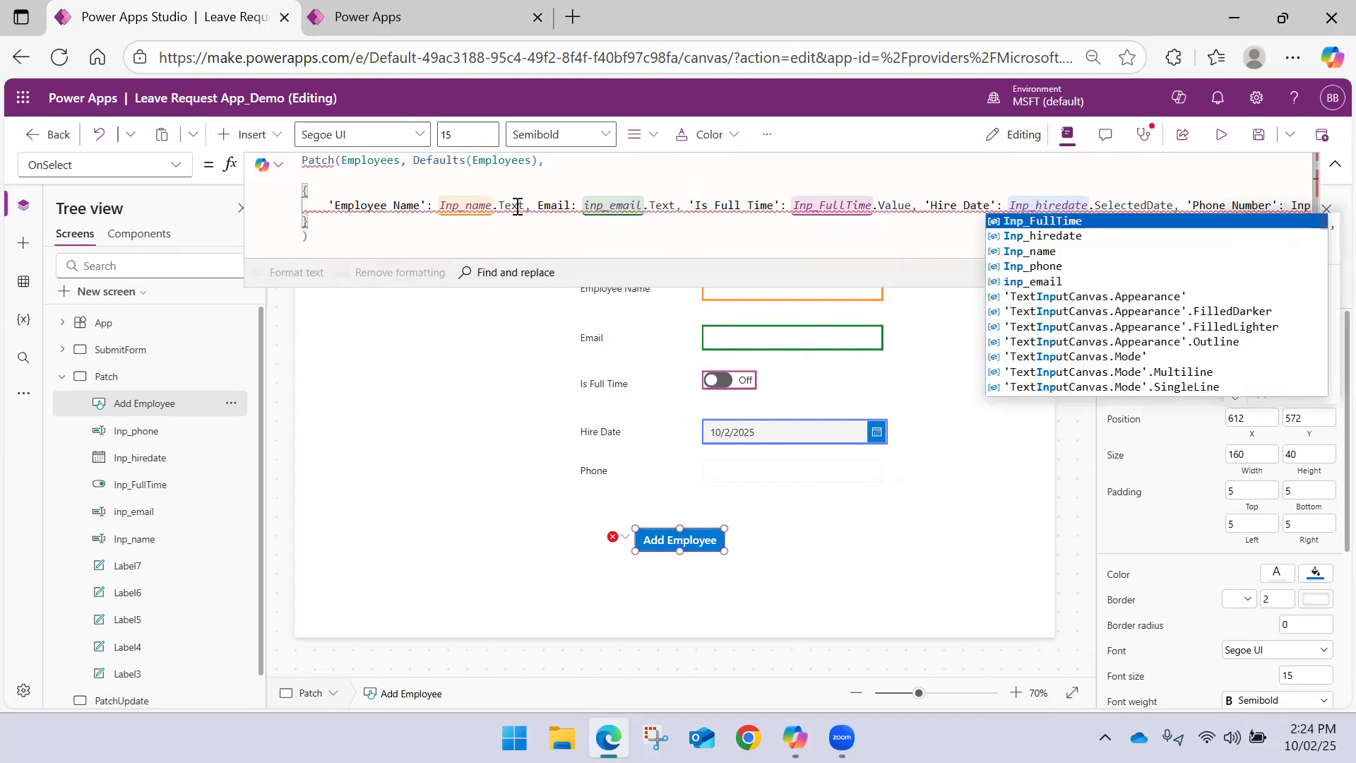
pyautogui.press('Down')
pyautogui.press('Down')
pyautogui.press('Down')
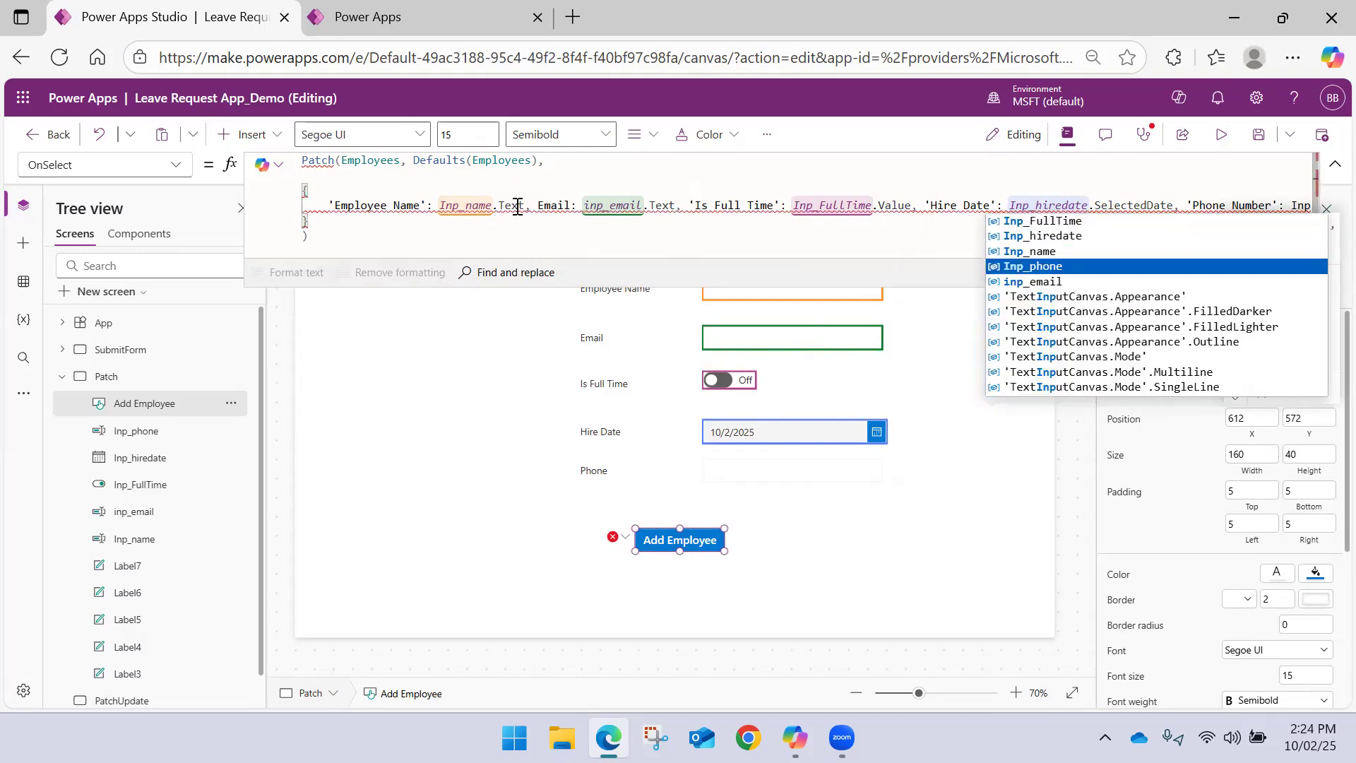
pyautogui.press('Tab')
pyautogui.write('.')
pyautogui.press('Tab')
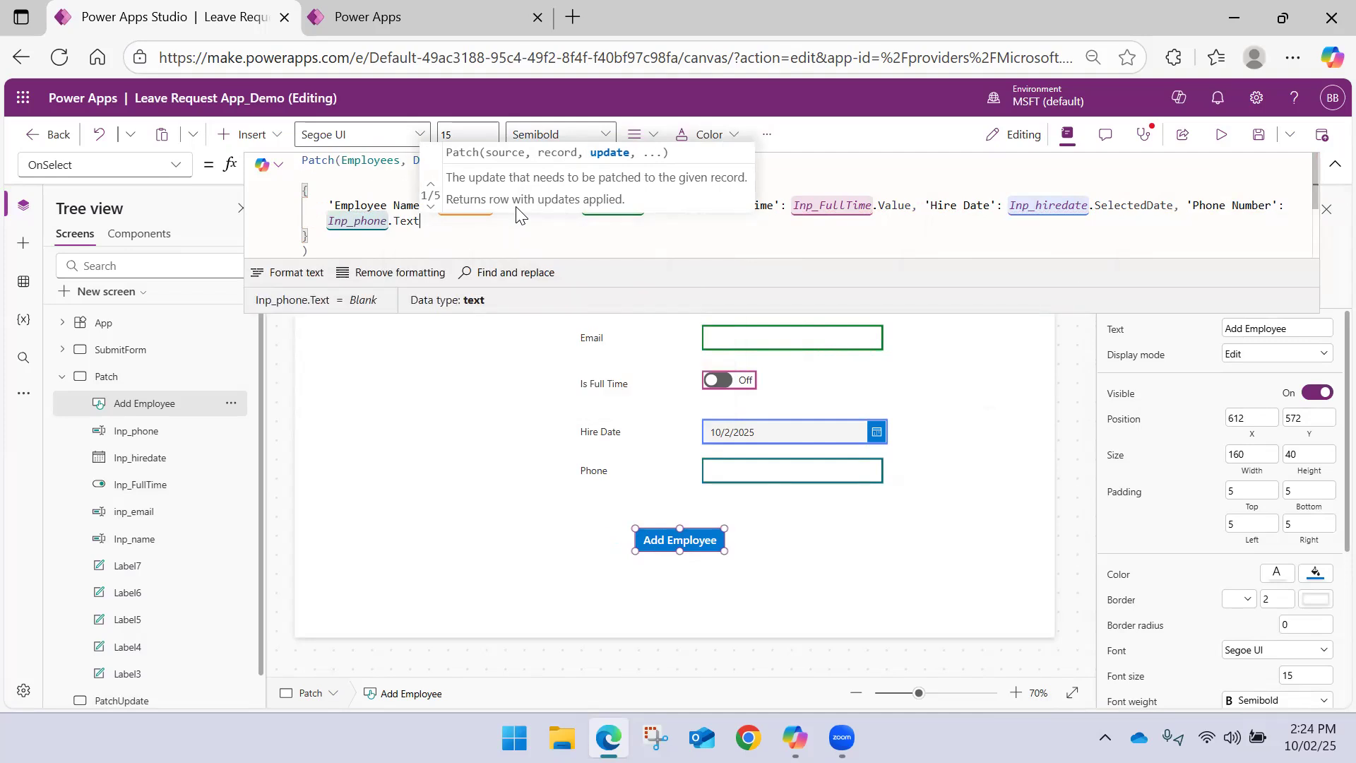
# Leave the finished Patch formula by selecting the Patch screen and collapse the expanded formula bar
pyautogui.click(453, 230)
pyautogui.moveTo(413, 160); pyautogui.dragTo(541, 160)
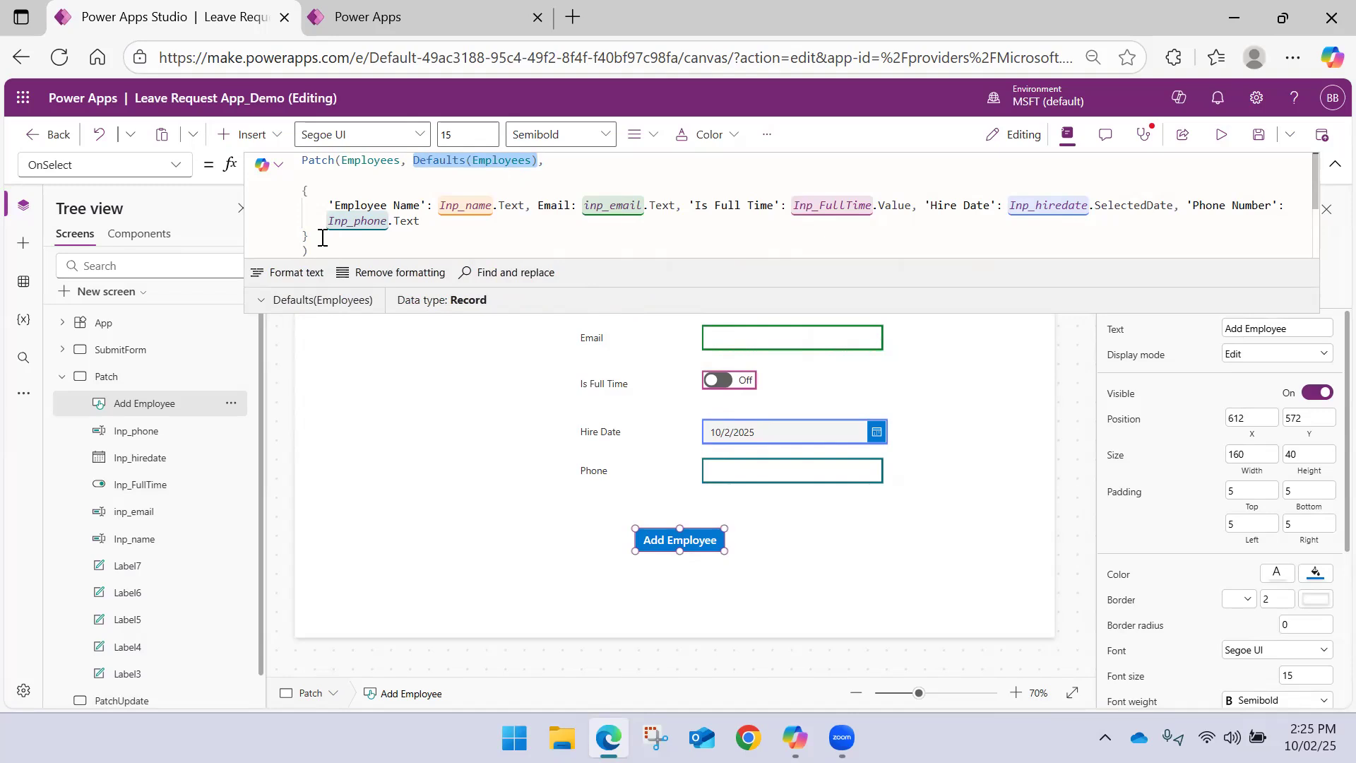
pyautogui.click(477, 432)
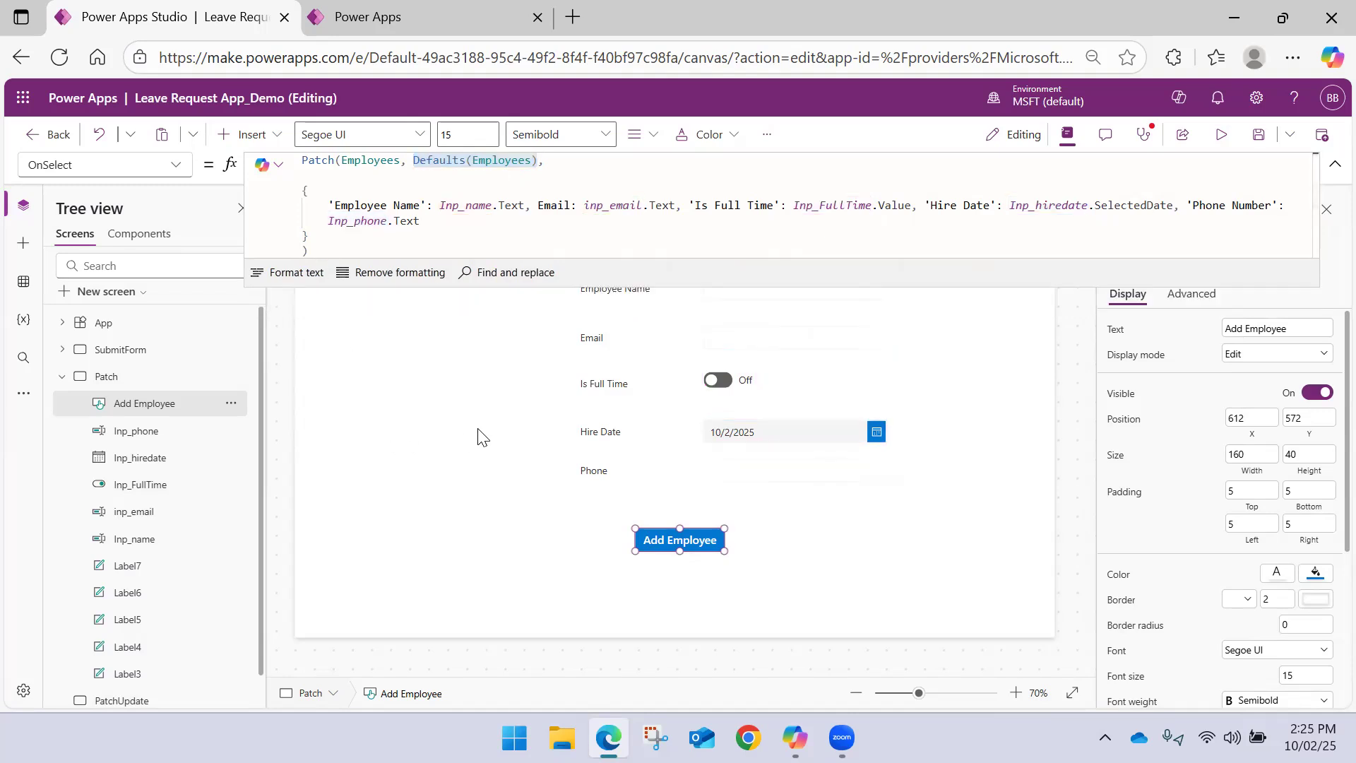
pyautogui.click(1334, 164)
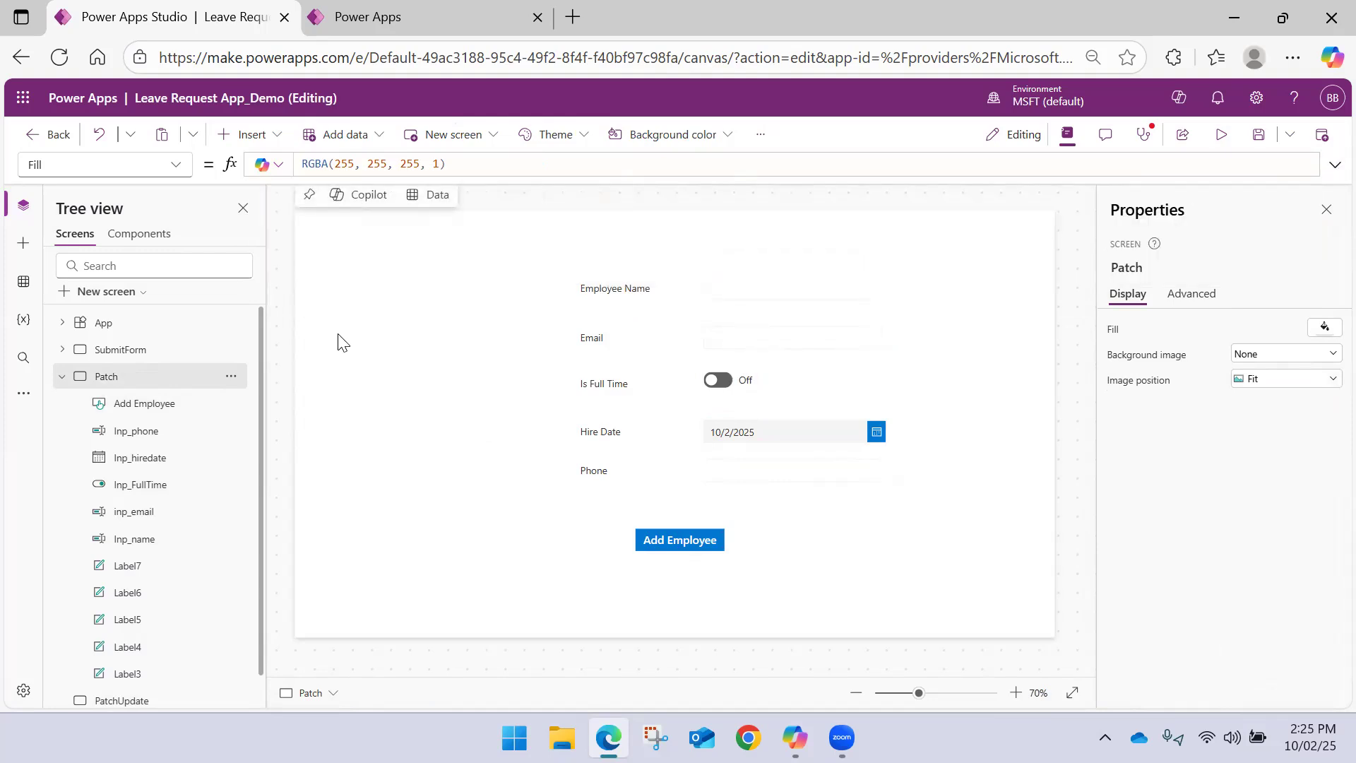
# Select the Employee Name text input on the Patch screen and save the app
pyautogui.click(62, 378)
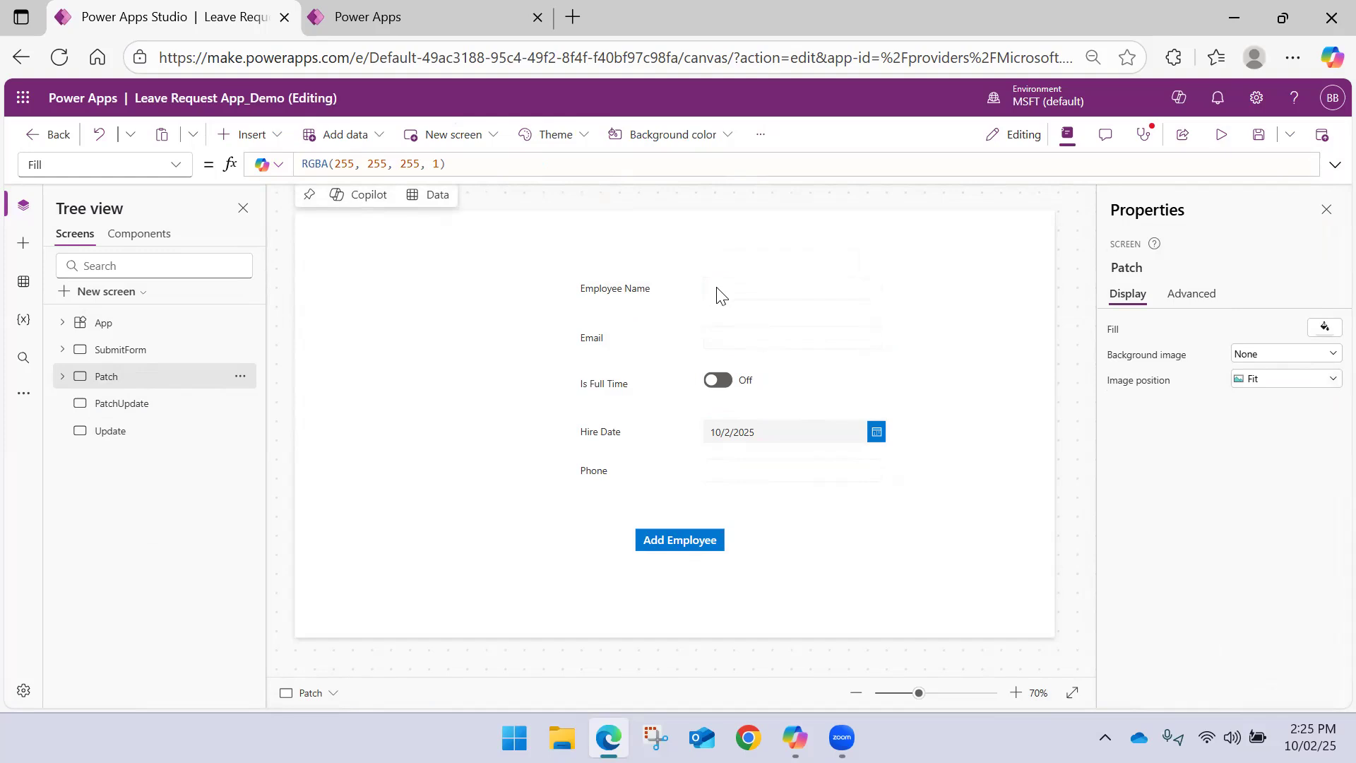
pyautogui.click(749, 289)
pyautogui.click(1258, 134)
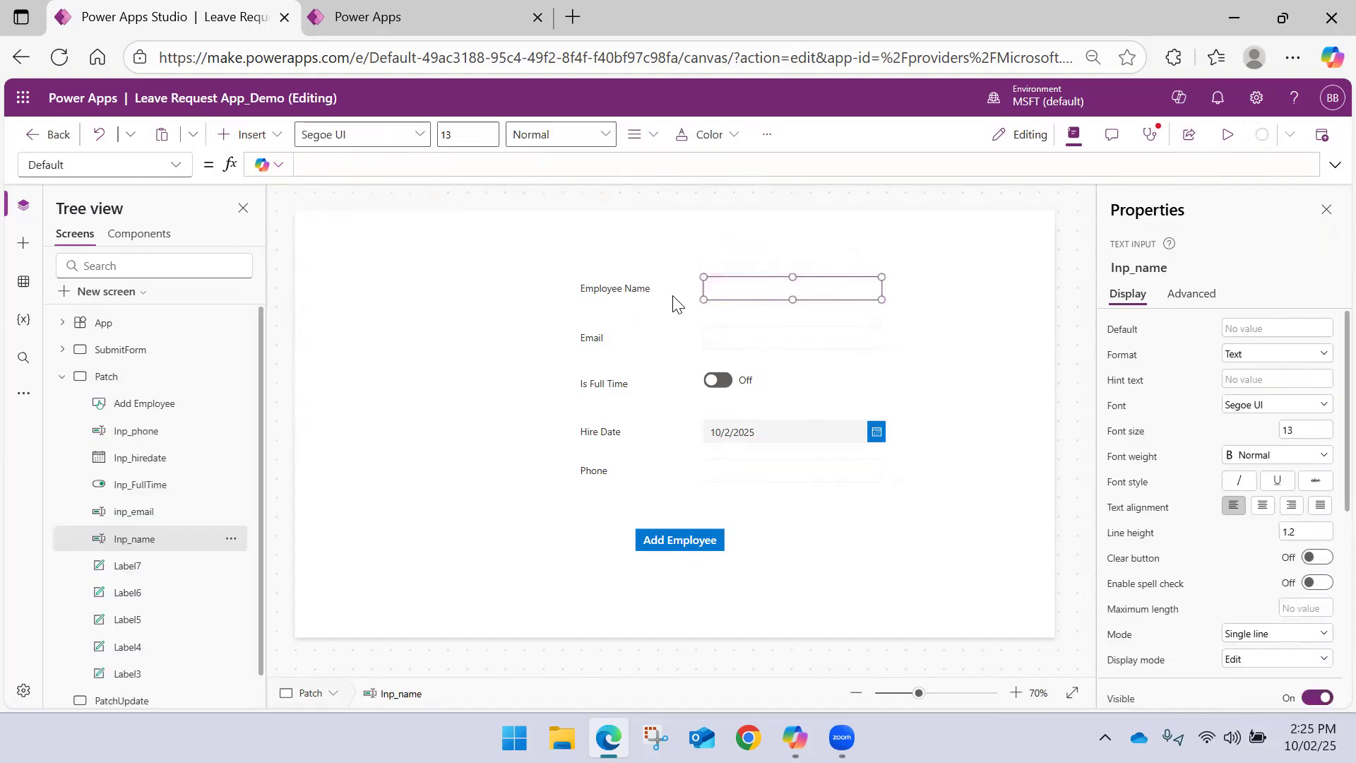
# Insert a vertical gallery with Employees as its data source and narrow it to a width of about 357
pyautogui.click(275, 138)
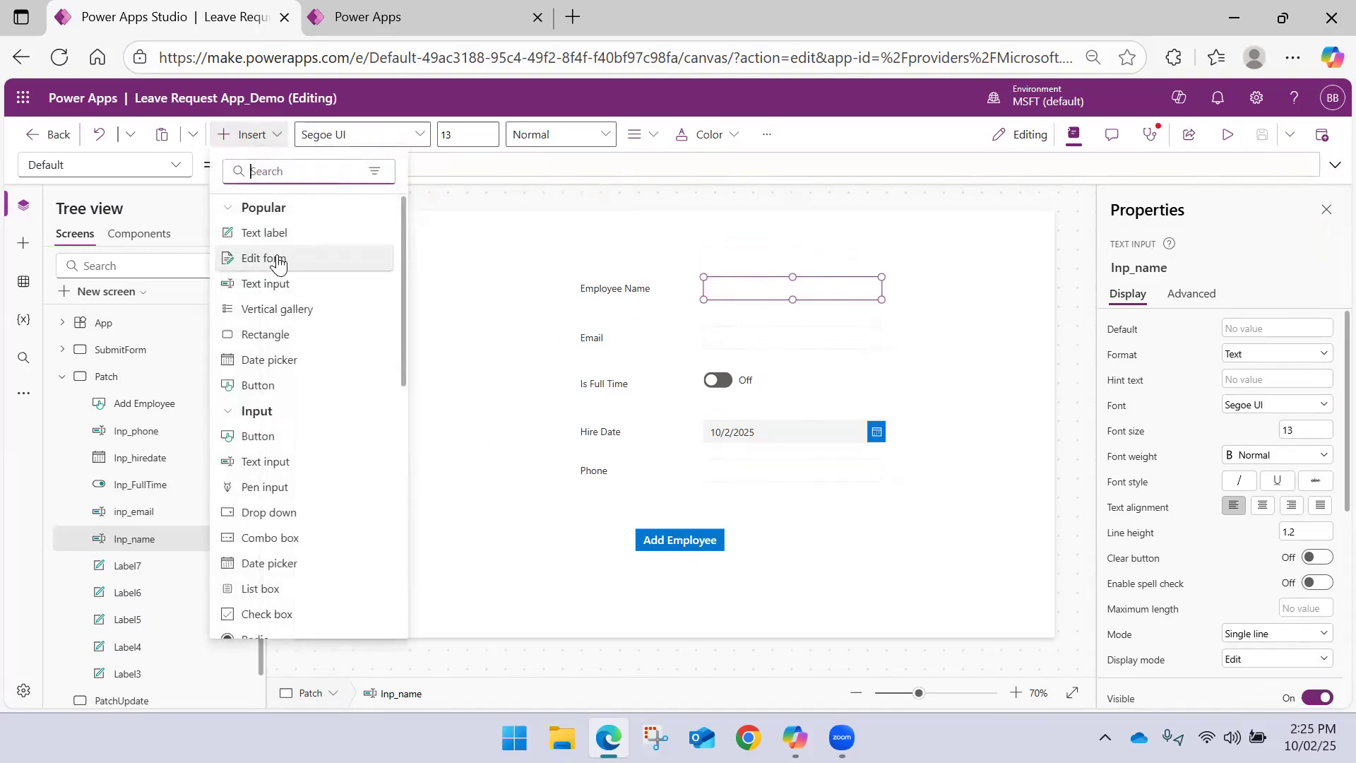
pyautogui.click(277, 307)
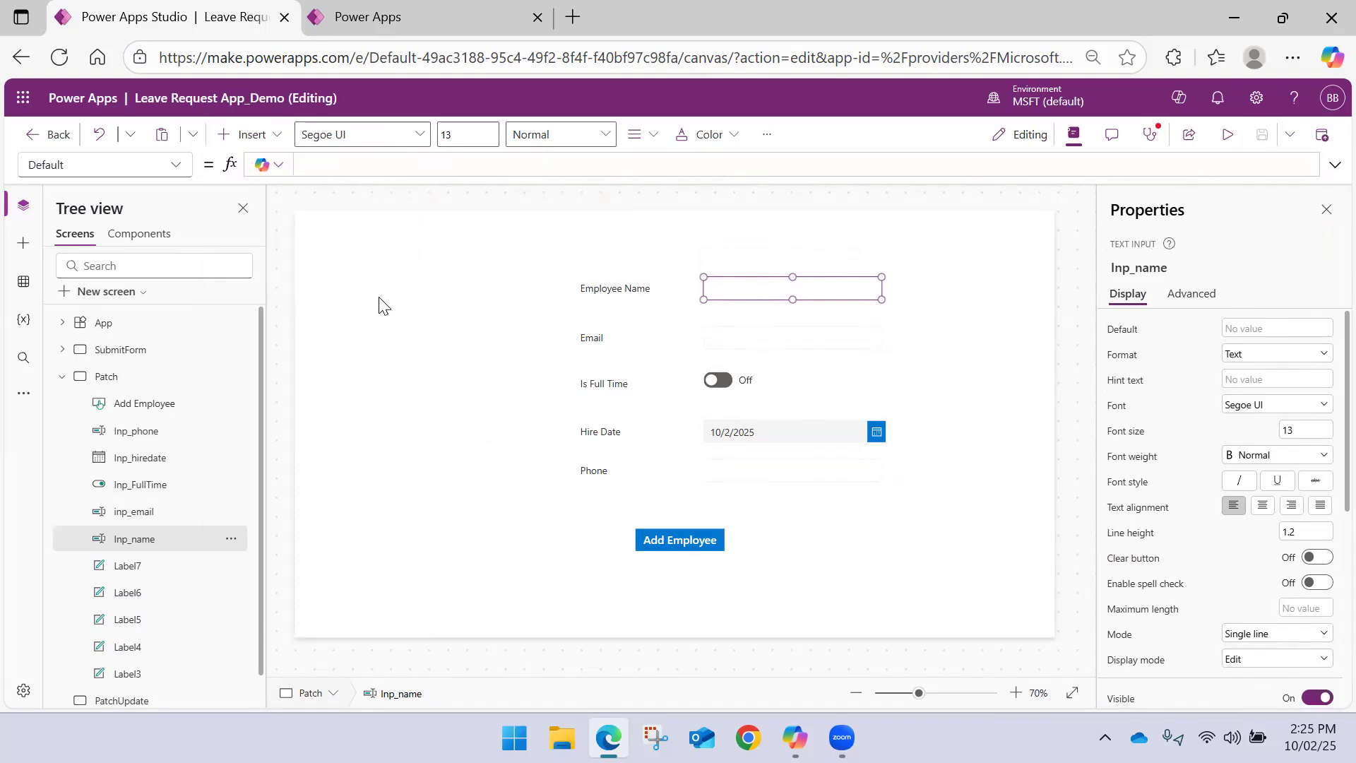
pyautogui.click(470, 369)
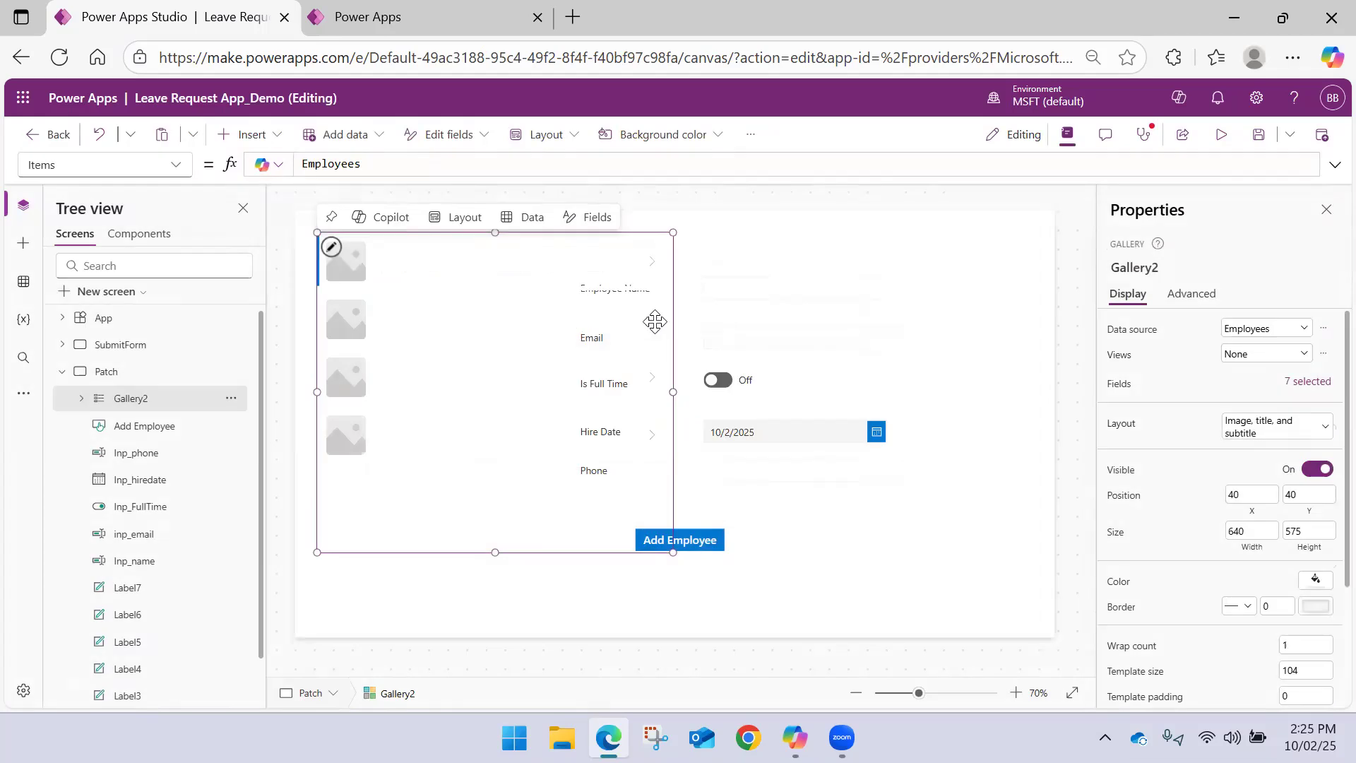
pyautogui.moveTo(673, 391); pyautogui.dragTo(516, 391)
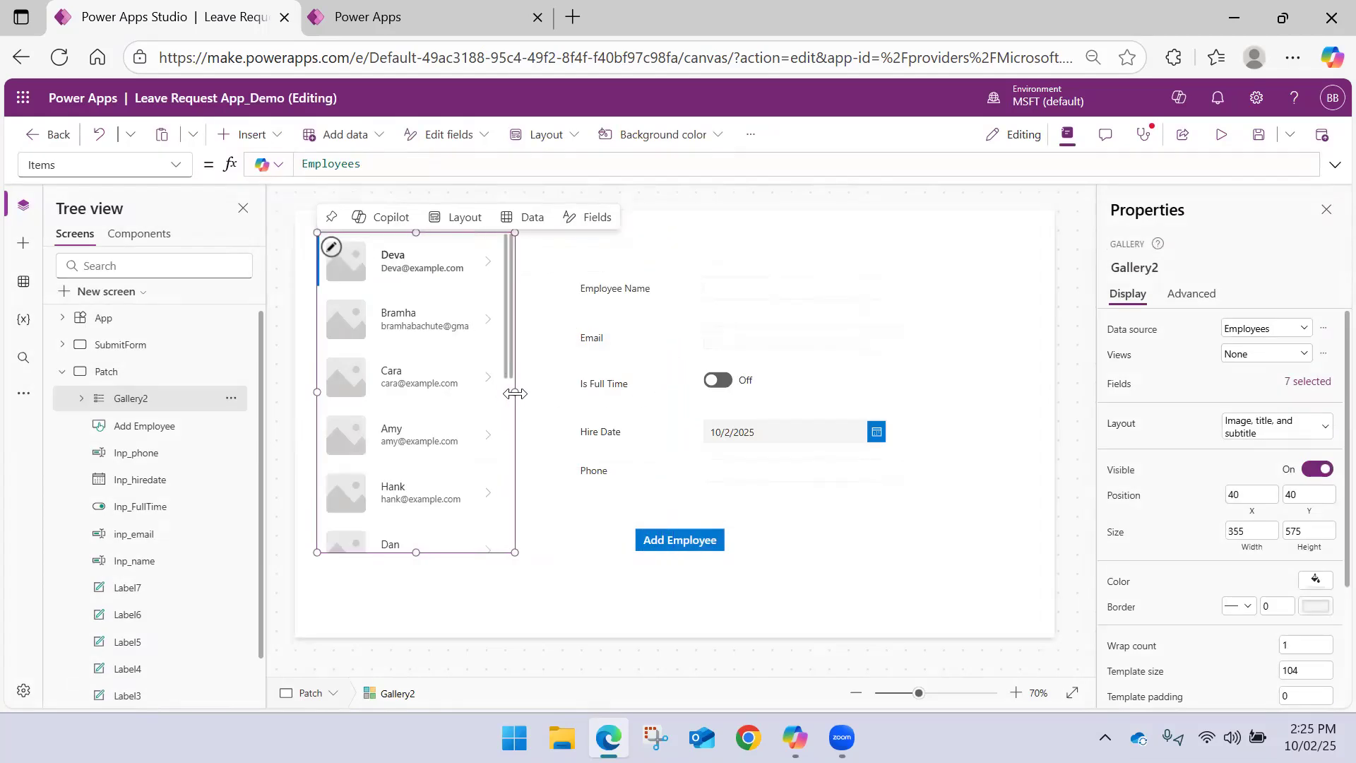
# Change the gallery's layout to Title and subtitle and set its subtitle label's Text to ThisItem.Email
pyautogui.click(466, 219)
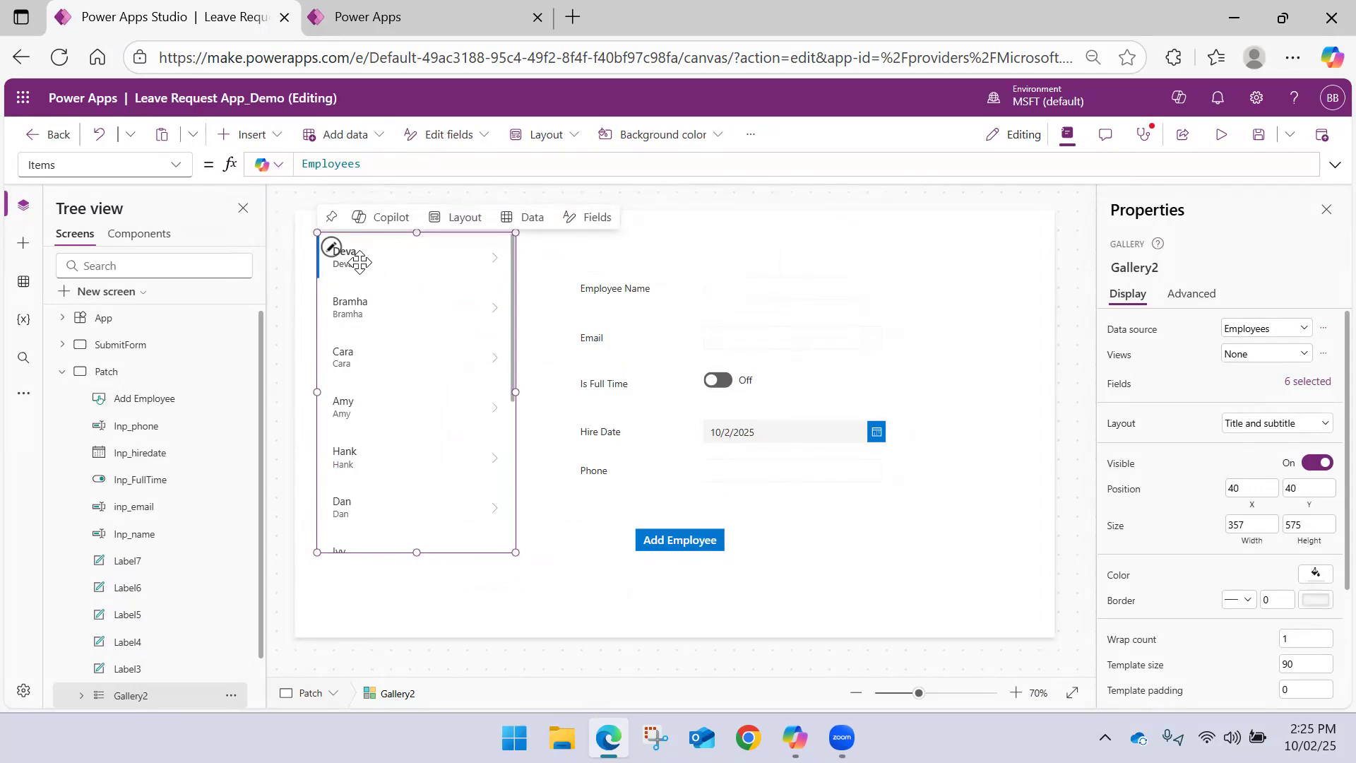
pyautogui.click(360, 262)
pyautogui.doubleClick(388, 164)
pyautogui.moveTo(468, 165); pyautogui.dragTo(364, 165)
pyautogui.write('Ema')
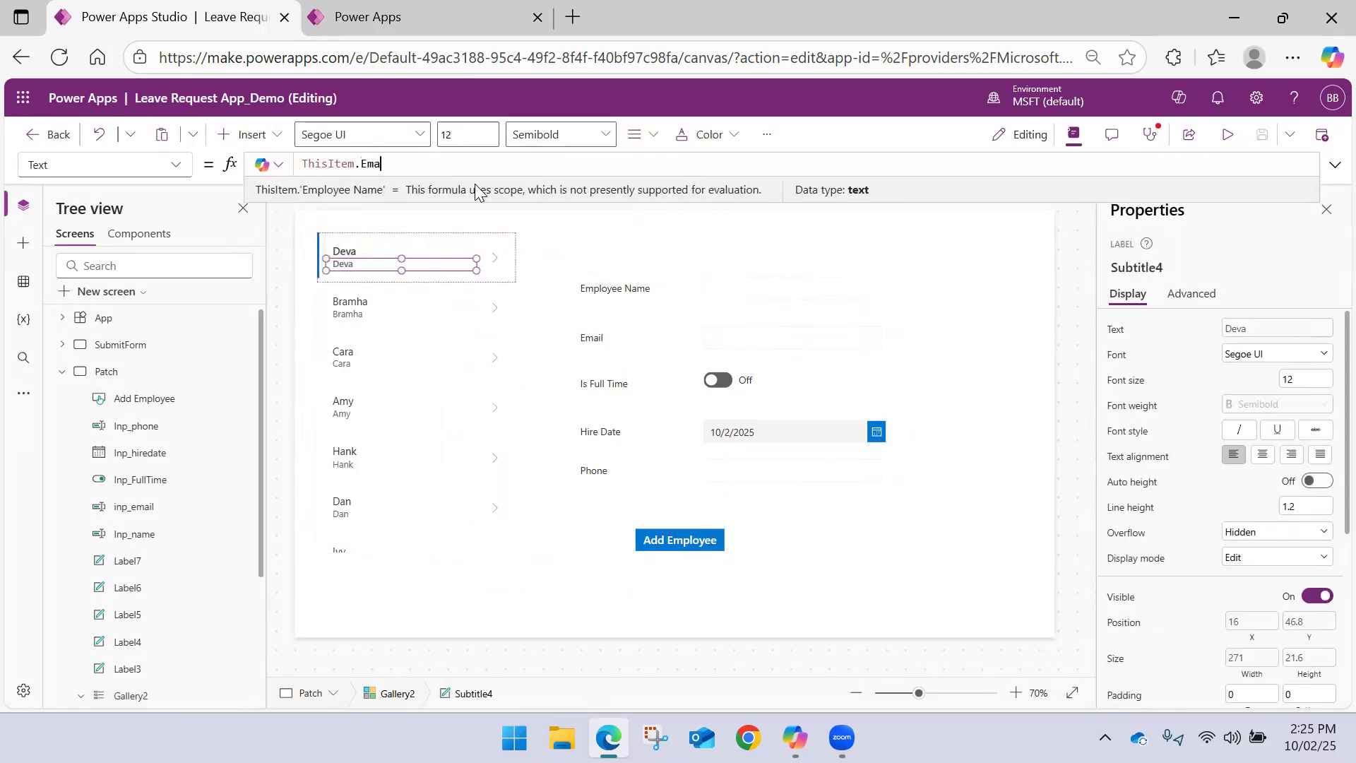
pyautogui.write('il')
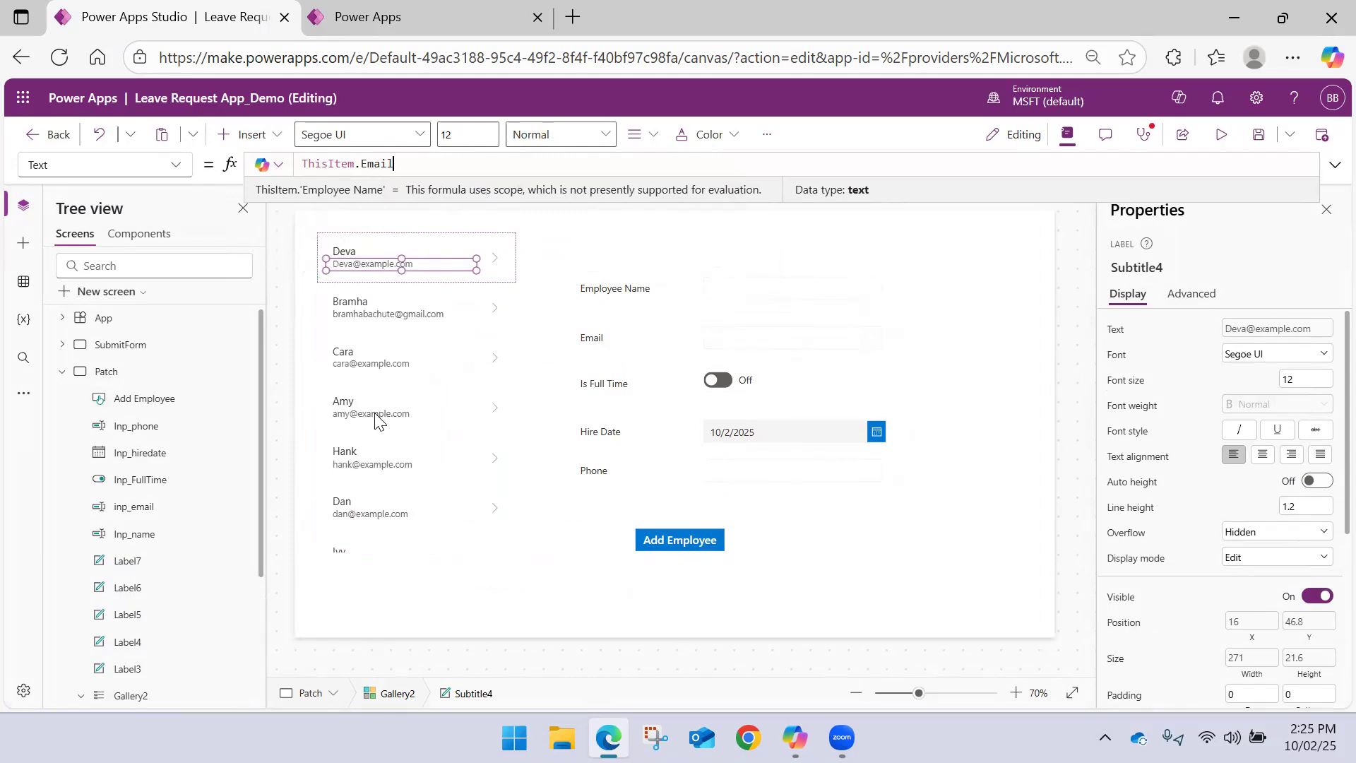
pyautogui.click(564, 241)
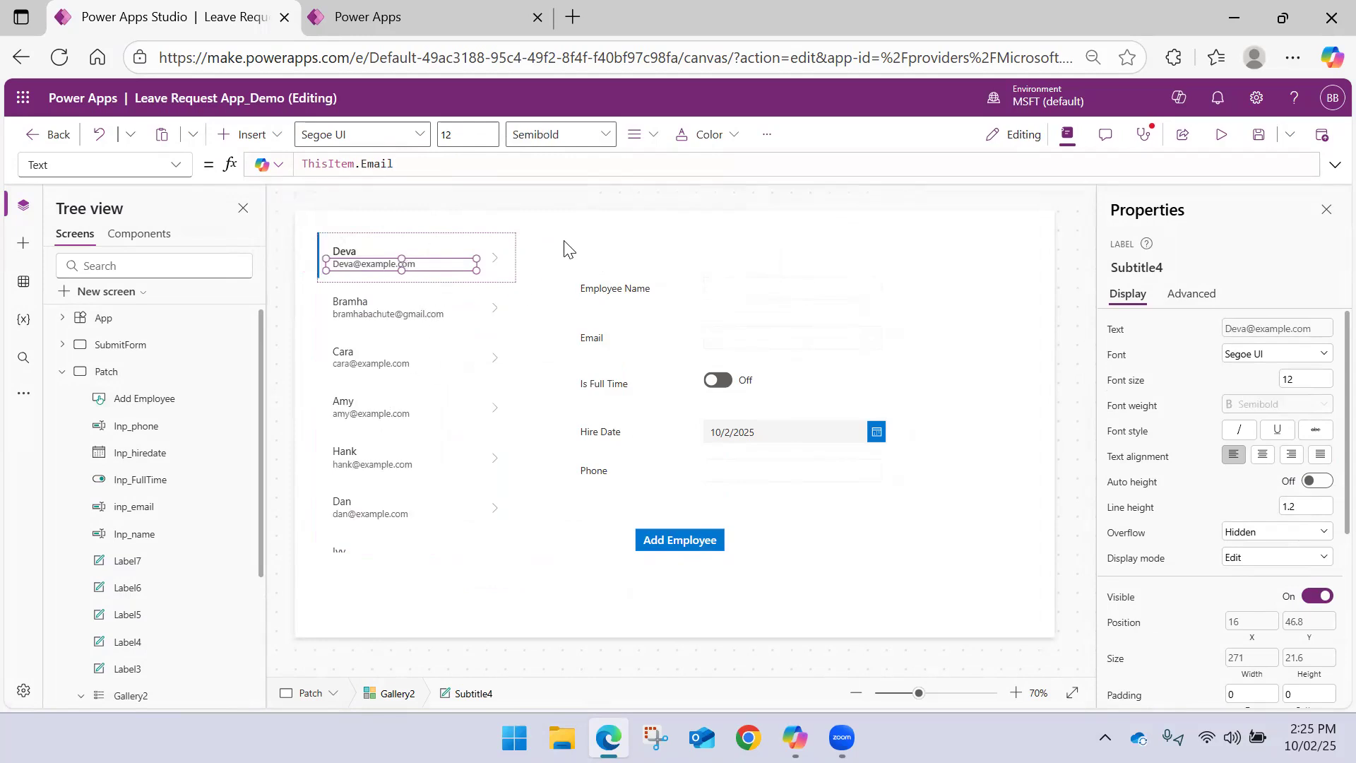
# Resize the employee gallery to a width of about 304 and a height of about 609
pyautogui.click(565, 241)
pyautogui.click(515, 296)
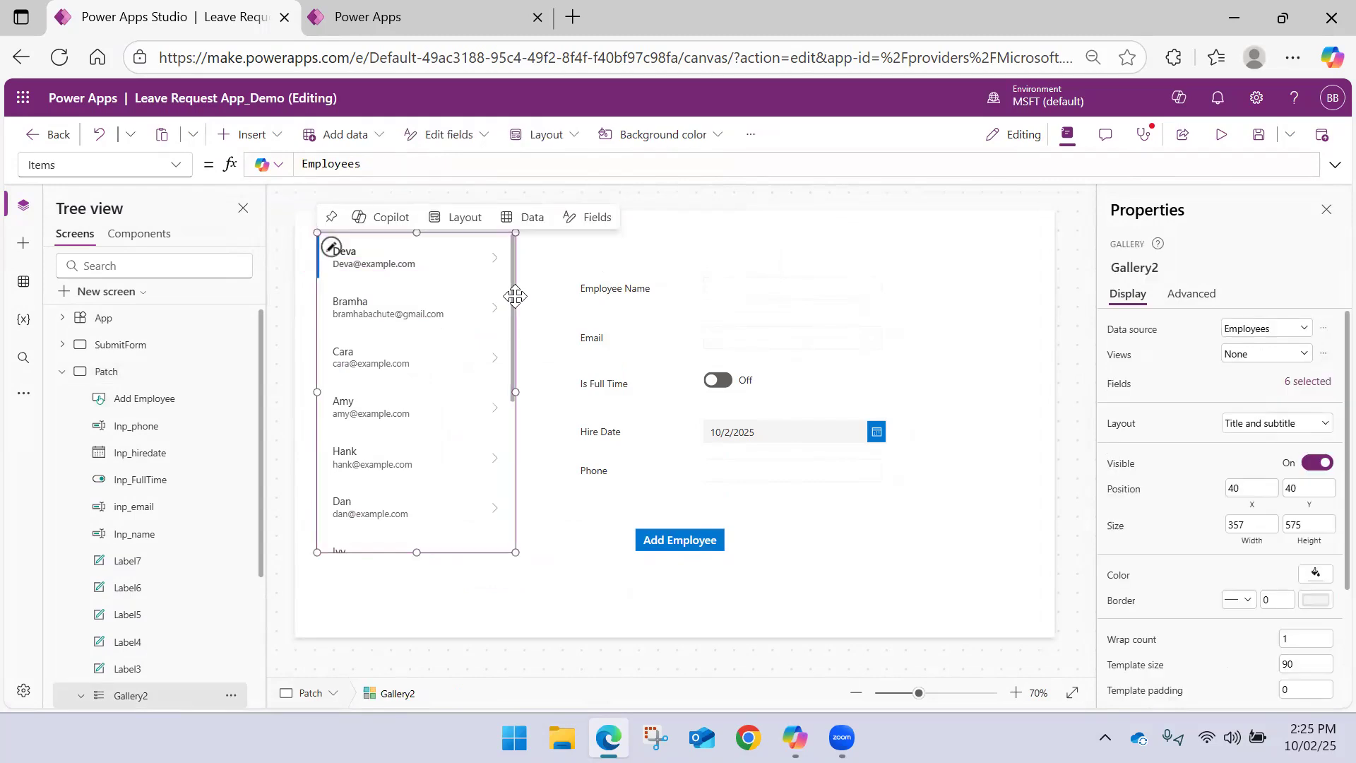
pyautogui.moveTo(515, 394); pyautogui.dragTo(485, 394)
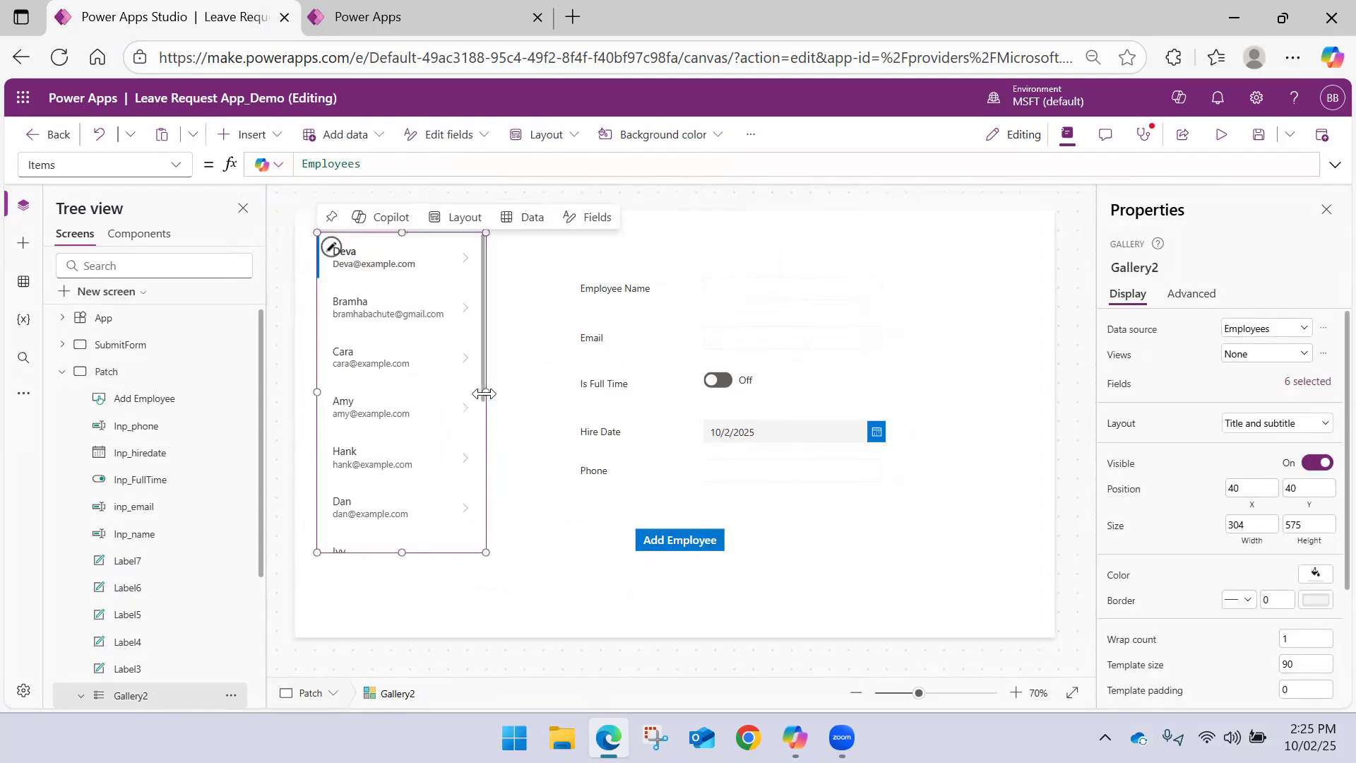
pyautogui.click(392, 274)
pyautogui.click(401, 559)
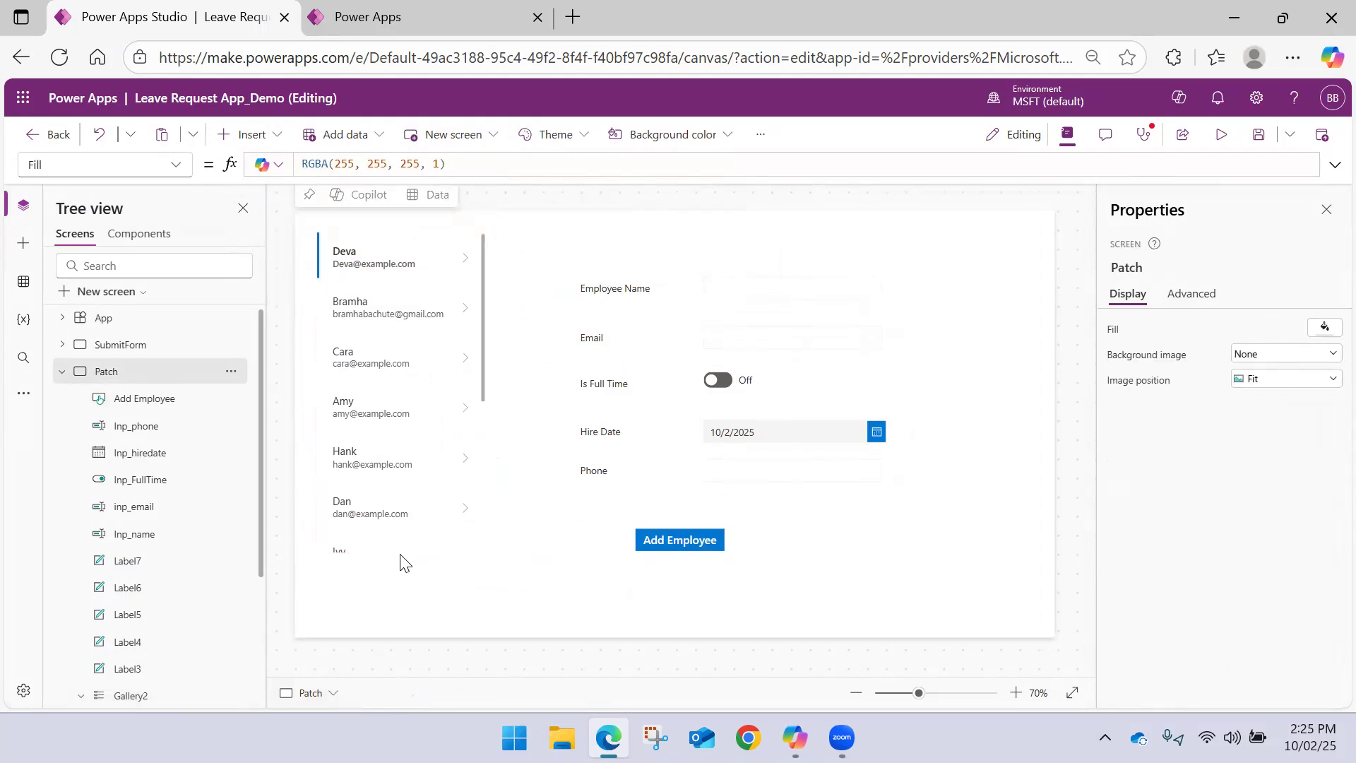
pyautogui.click(394, 549)
pyautogui.moveTo(398, 552); pyautogui.dragTo(402, 573)
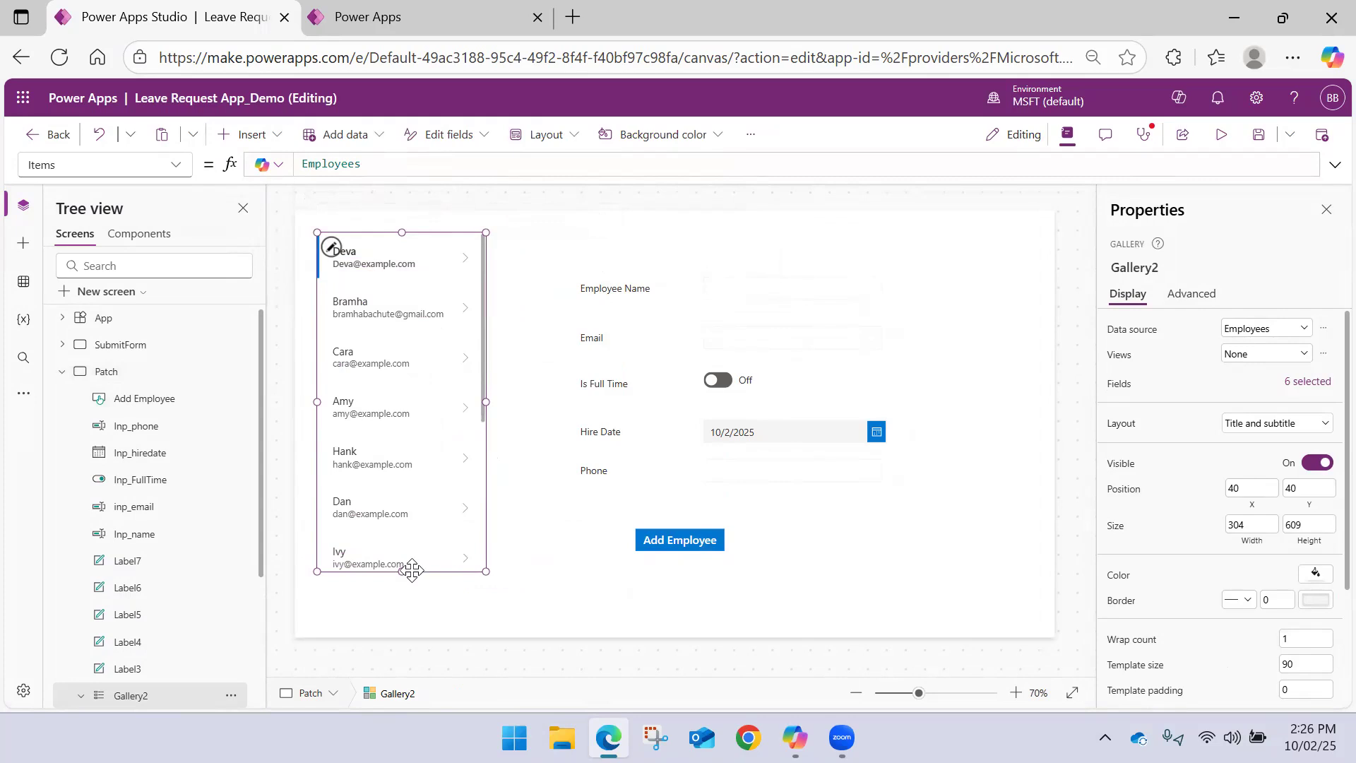
# Move the employee gallery down to a Y position of 93 and select the Employee Name text input
pyautogui.moveTo(424, 570); pyautogui.dragTo(424, 595)
pyautogui.click(765, 272)
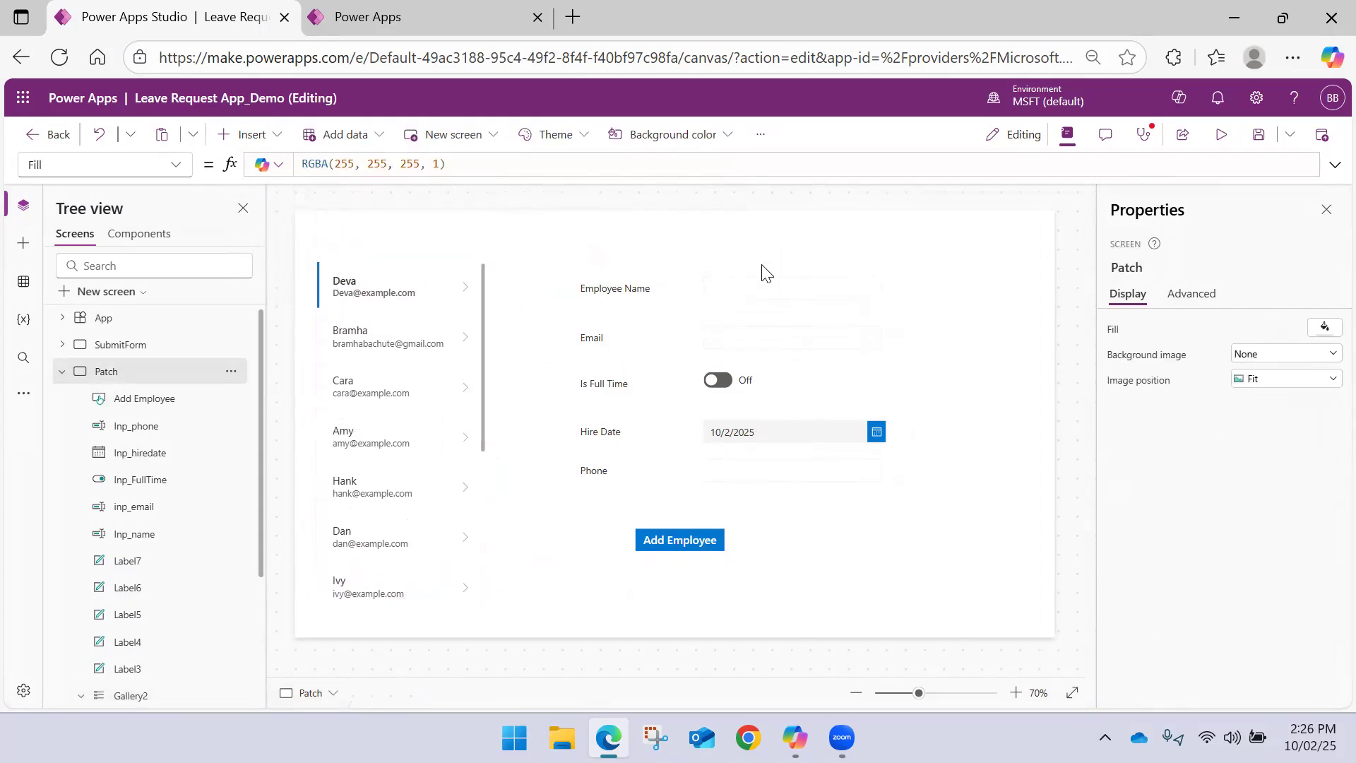
pyautogui.click(743, 295)
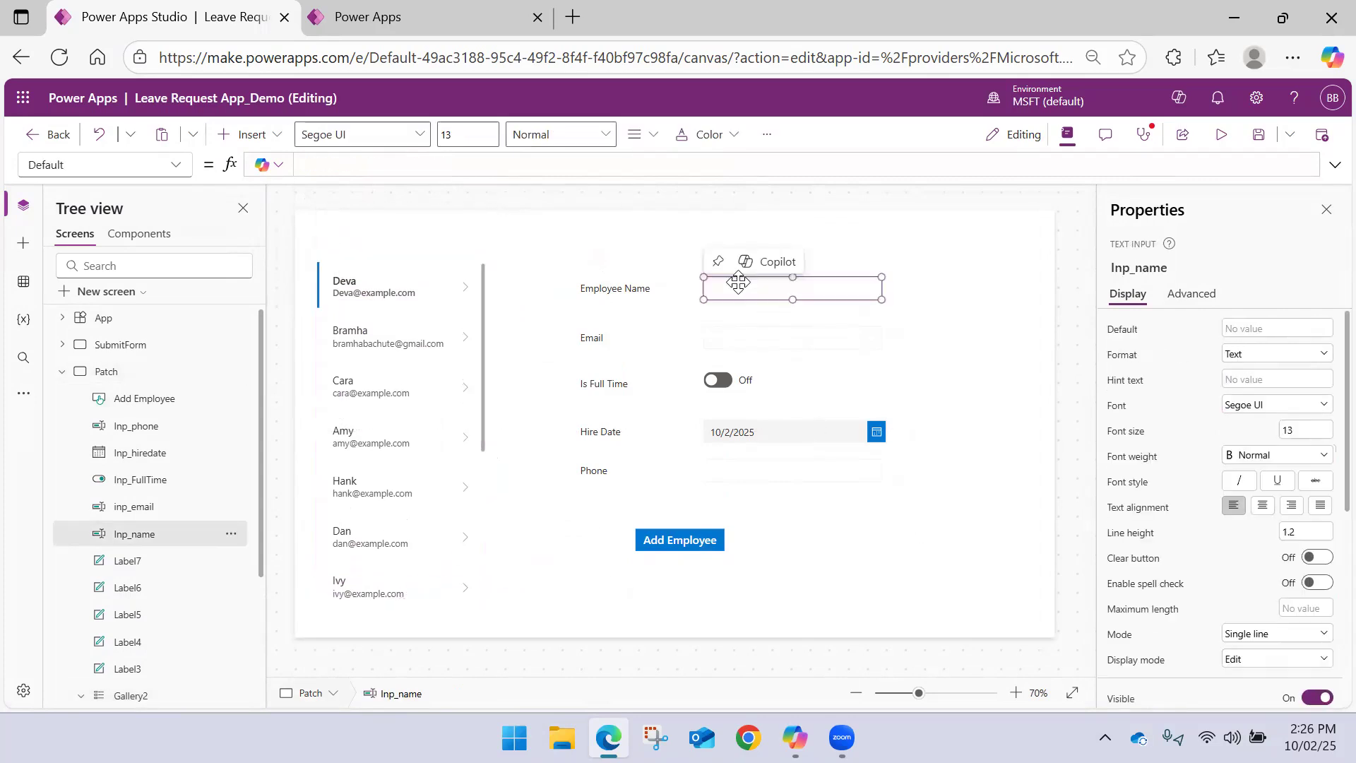
# Preview the app, fill in the new employee's name and email, and turn on Is Full Time
pyautogui.click(1227, 134)
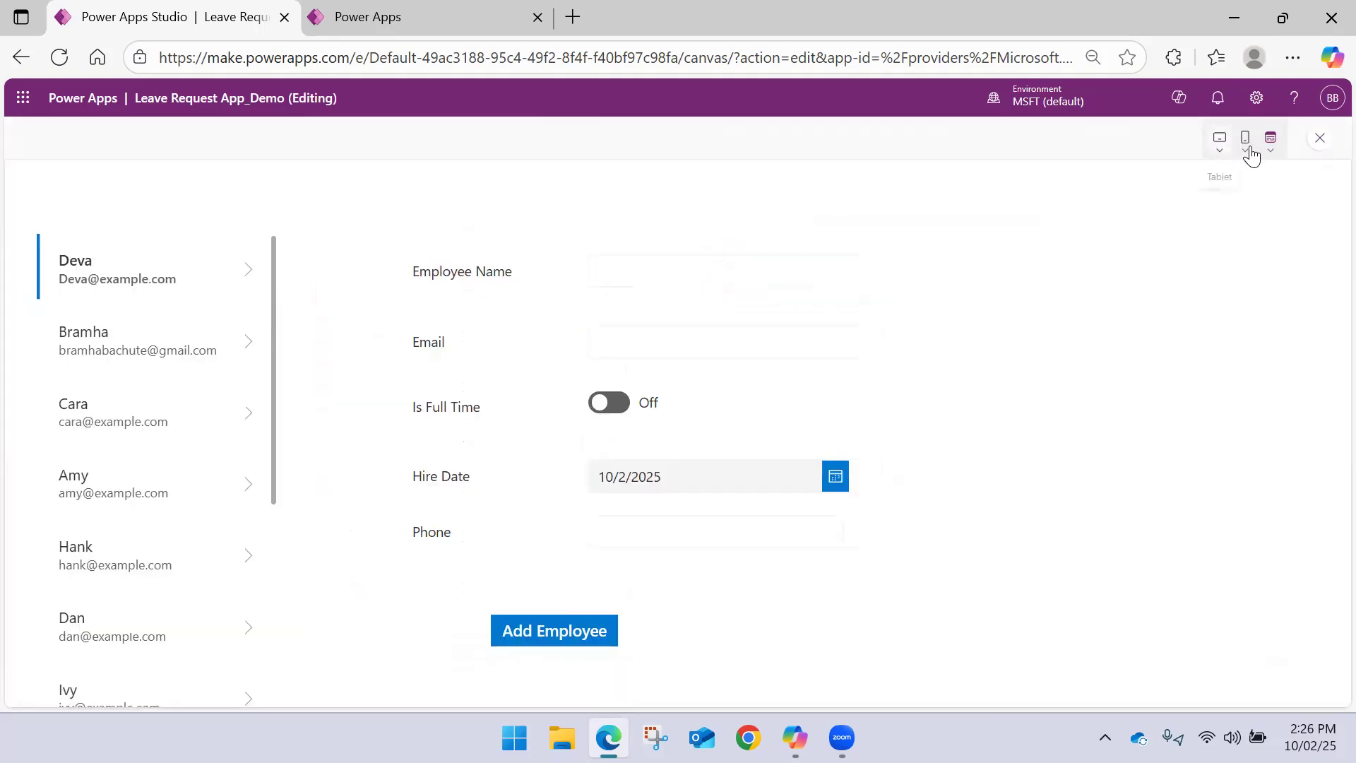
pyautogui.click(1312, 139)
pyautogui.click(1228, 135)
pyautogui.click(683, 277)
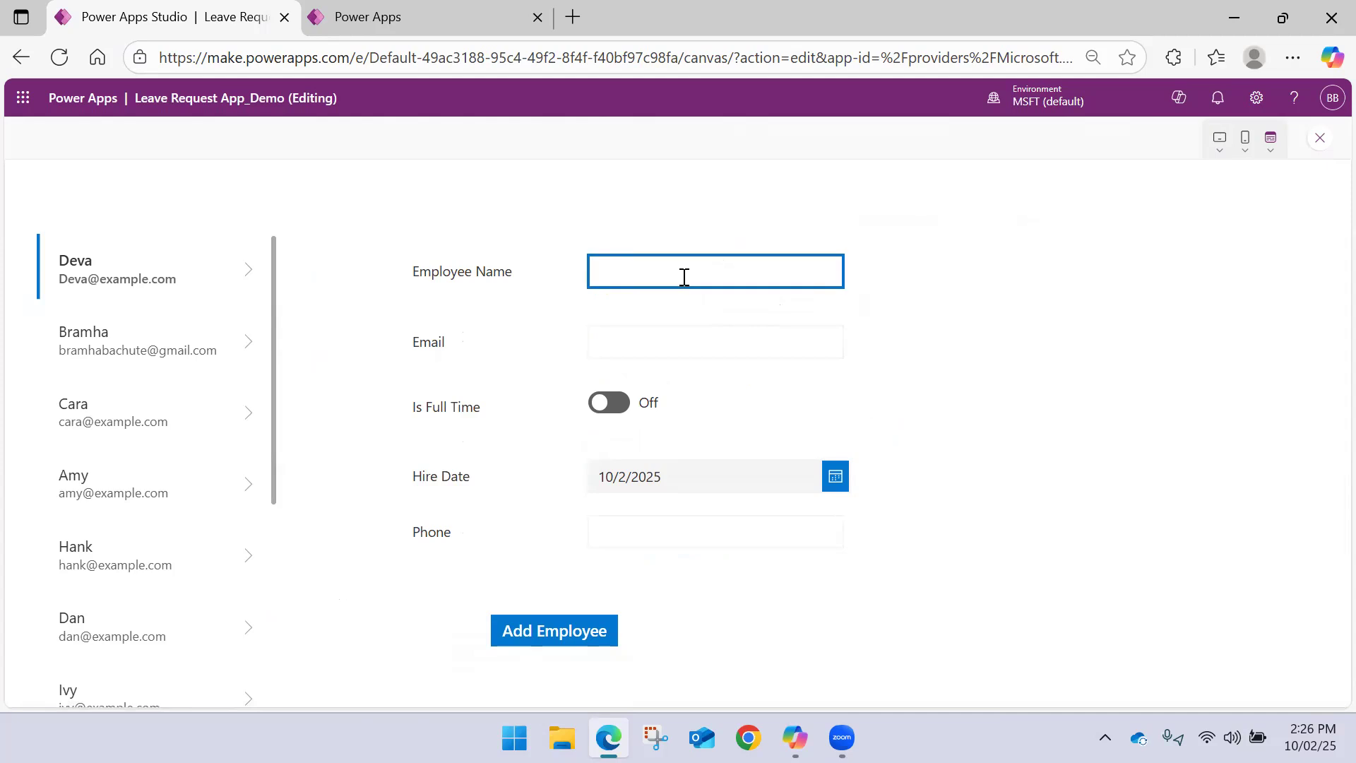
pyautogui.press('Tab')
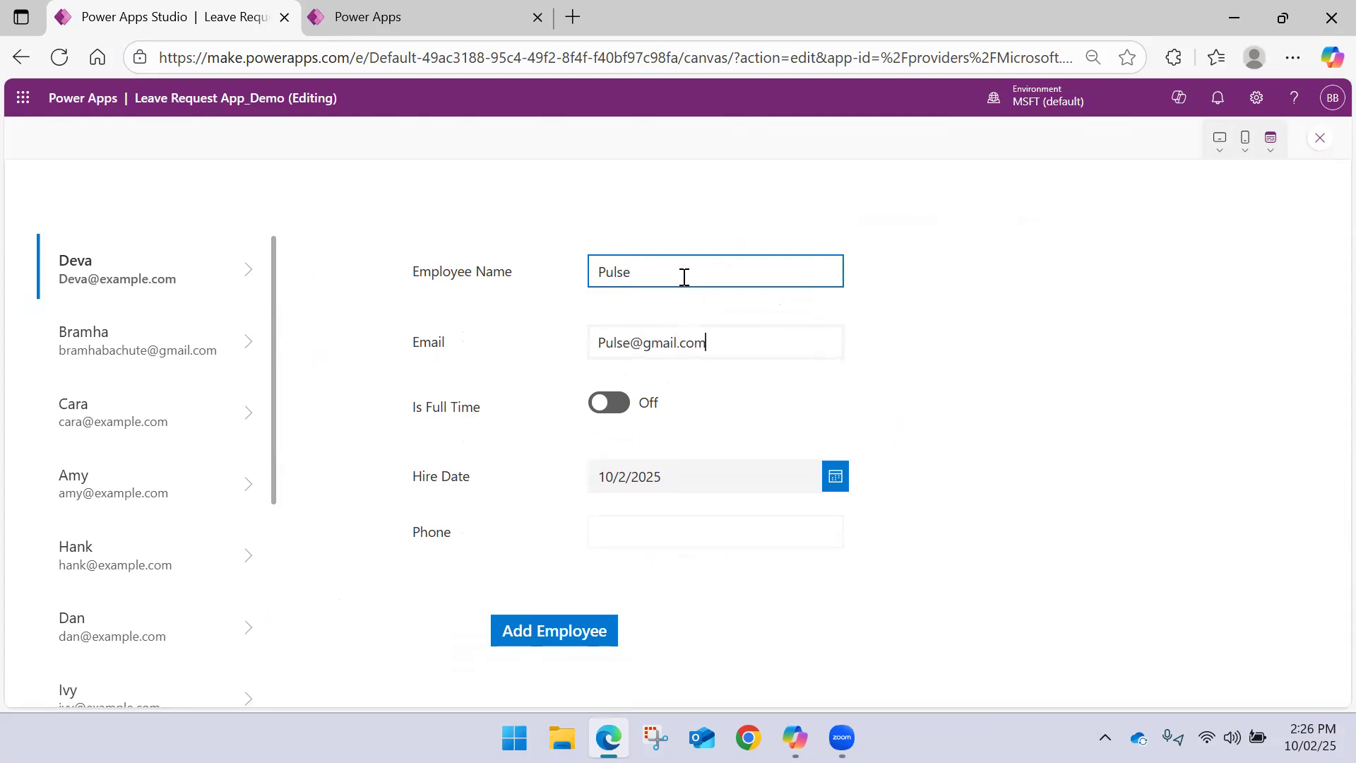
pyautogui.click(620, 341)
pyautogui.click(620, 402)
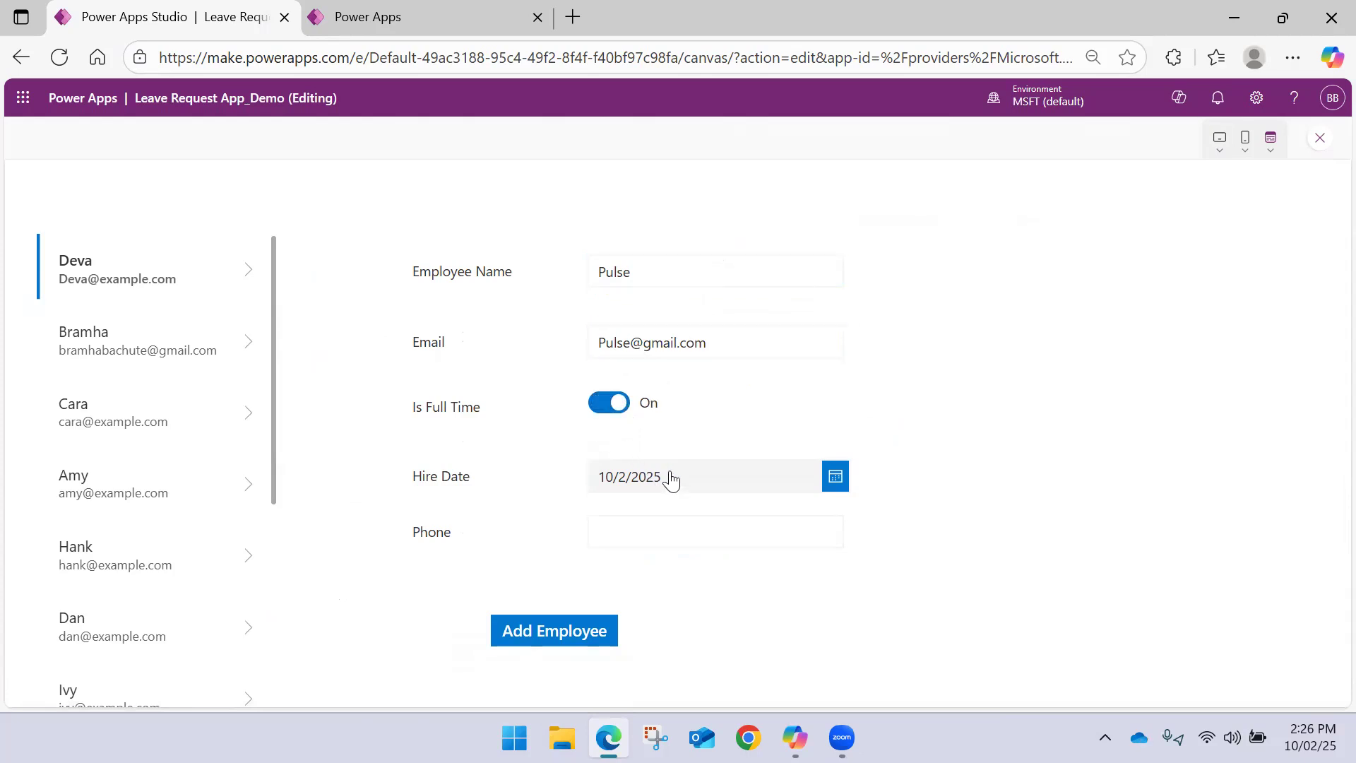
# Set the new employee's Hire Date to 10/6/2025
pyautogui.click(830, 482)
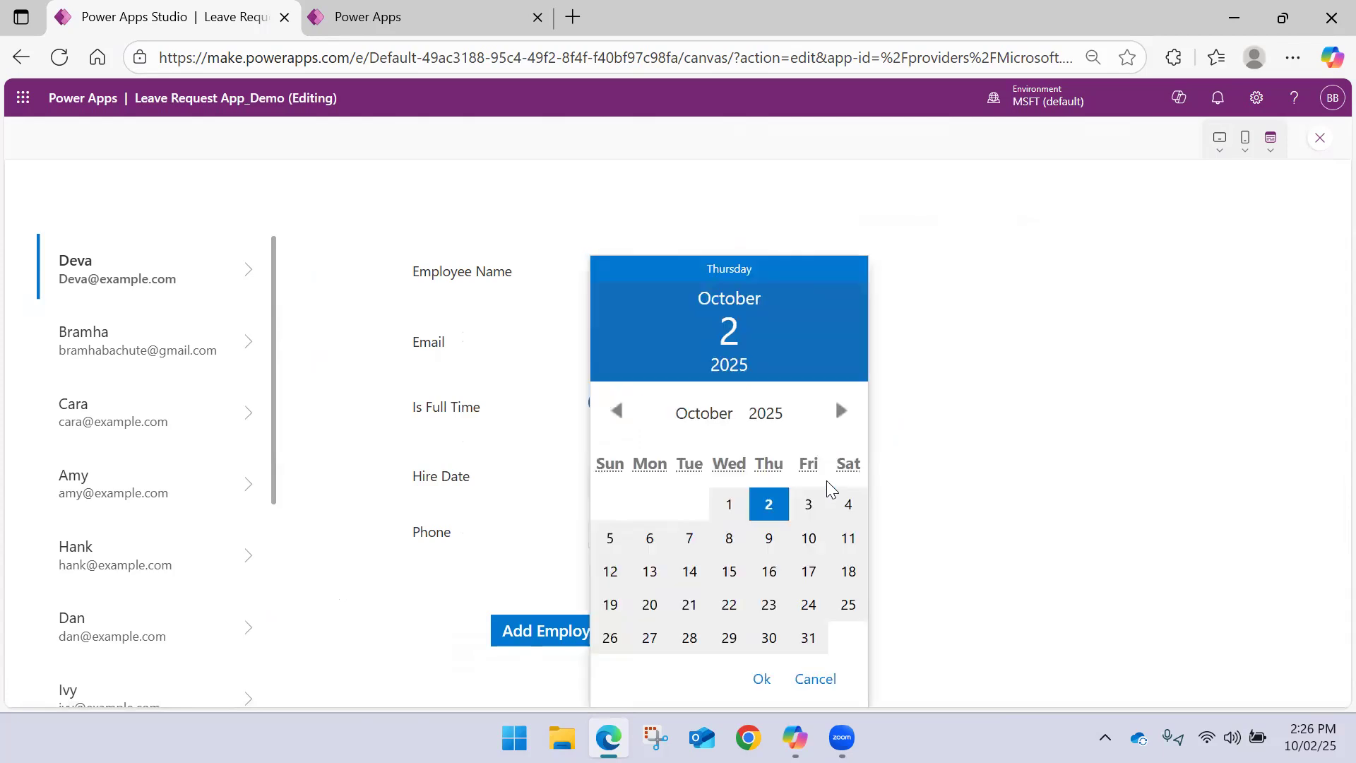
pyautogui.click(808, 538)
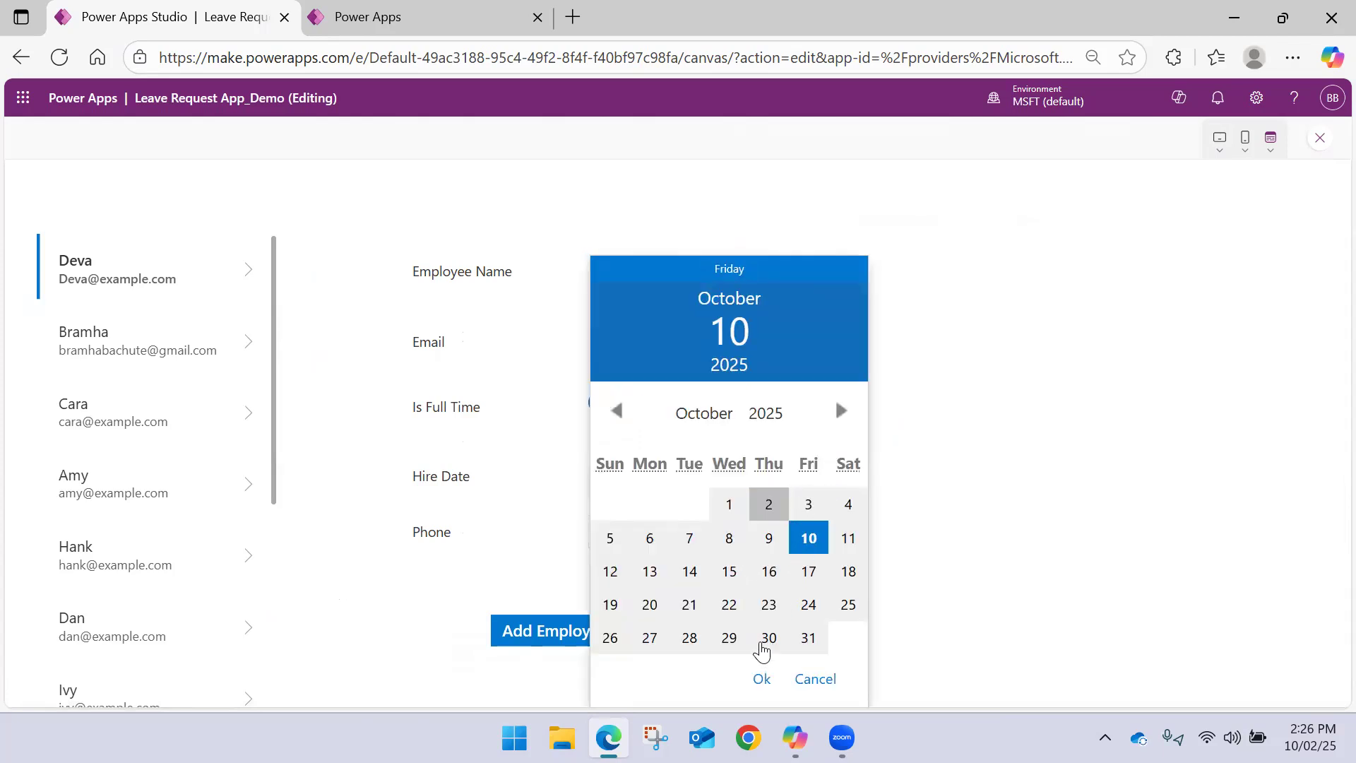
pyautogui.click(649, 538)
pyautogui.click(762, 679)
# Enter the employee's phone number, add the employee, and check the new gallery record before leaving the preview
pyautogui.click(634, 536)
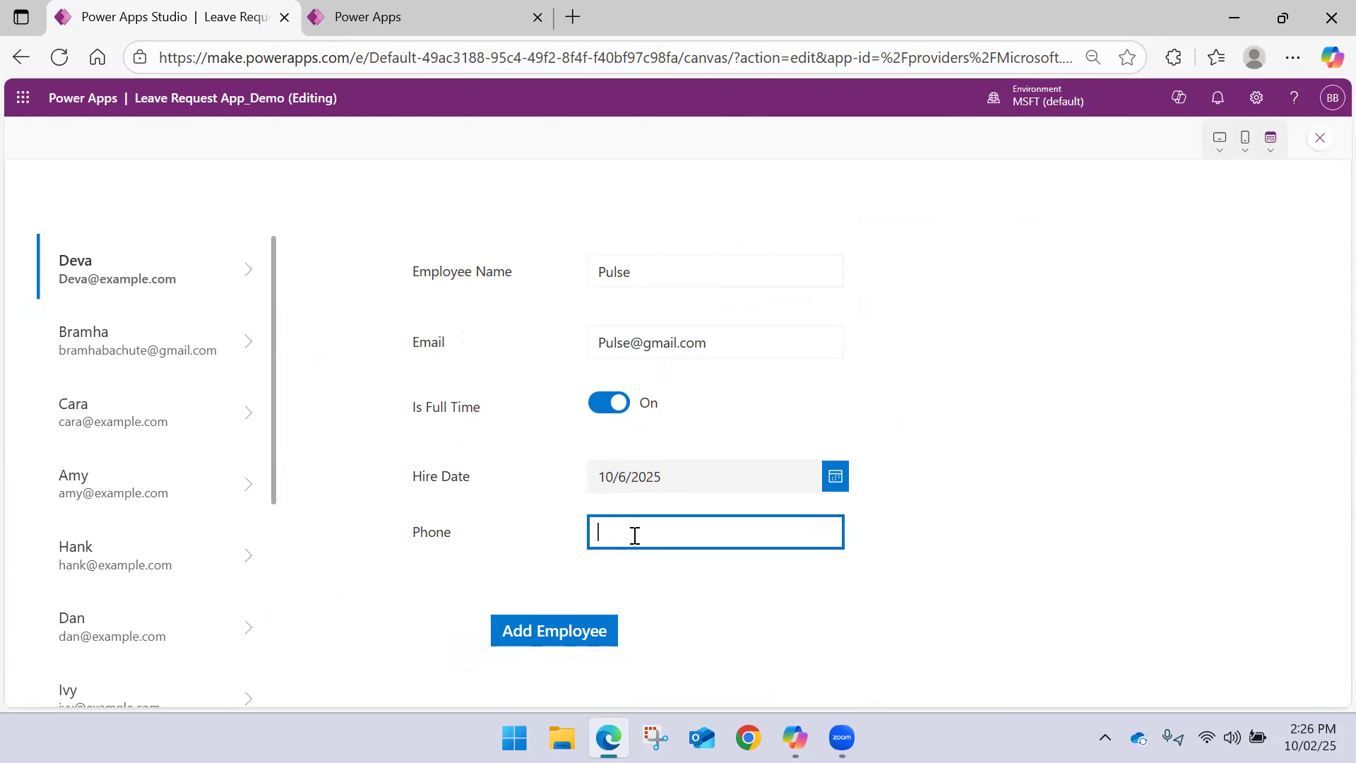
pyautogui.click(566, 627)
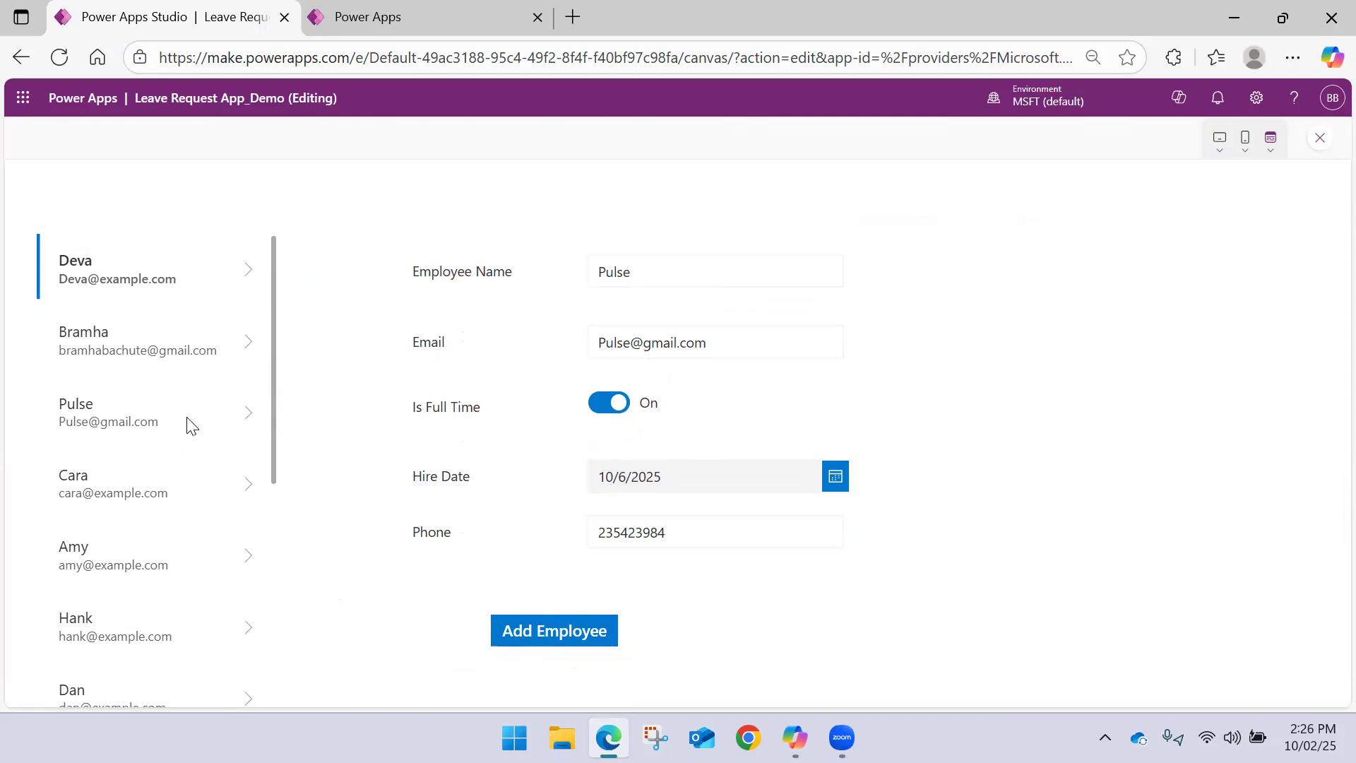
pyautogui.click(244, 415)
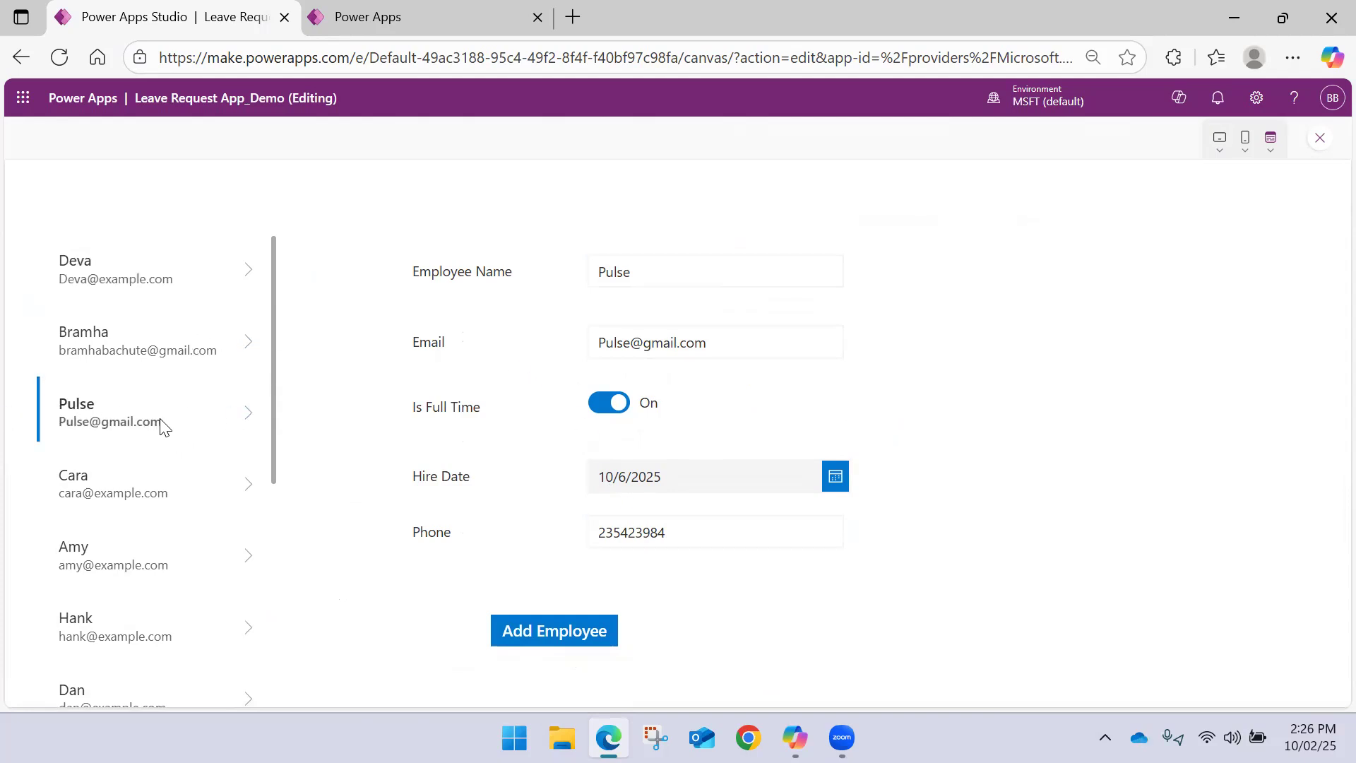
pyautogui.click(1318, 144)
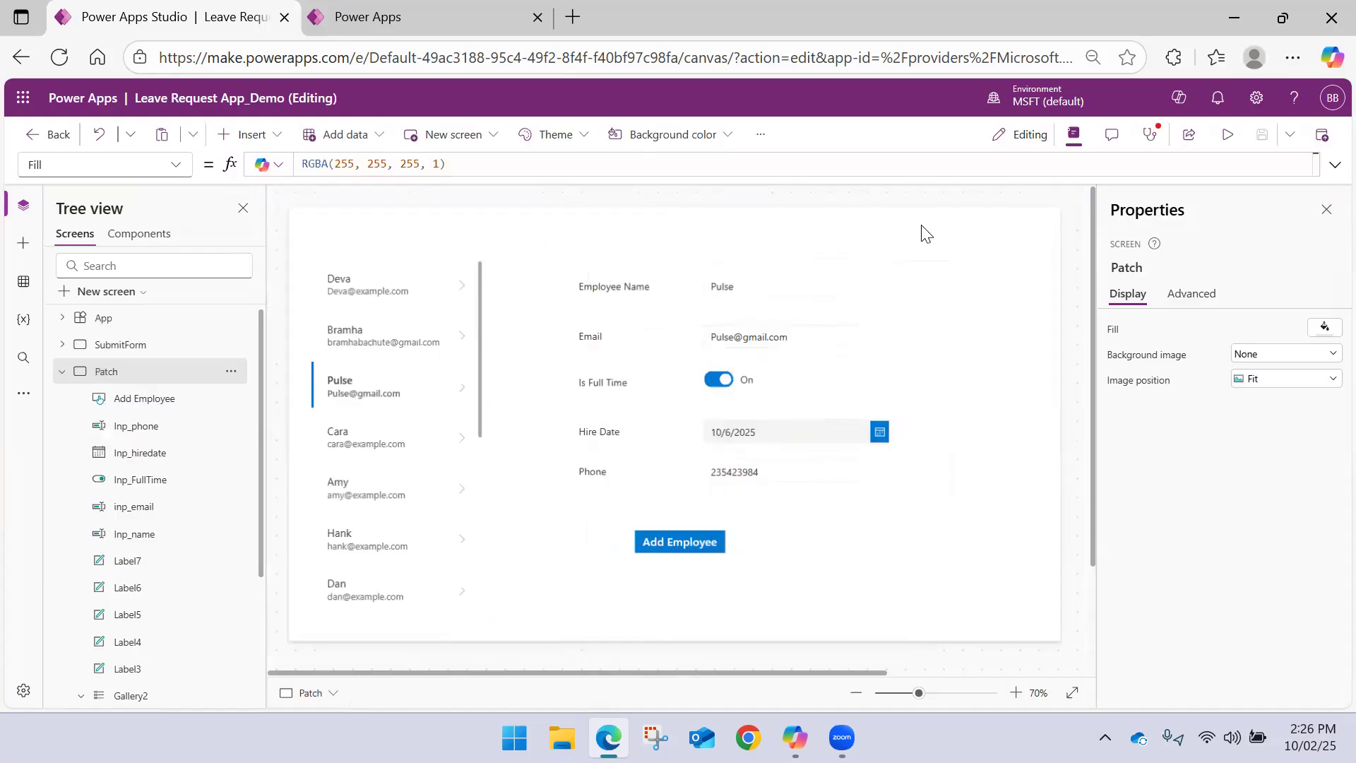
# Move the Add Employee button on the Patch screen to about X 701, Y 570
pyautogui.click(664, 539)
pyautogui.moveTo(664, 540); pyautogui.dragTo(720, 540)
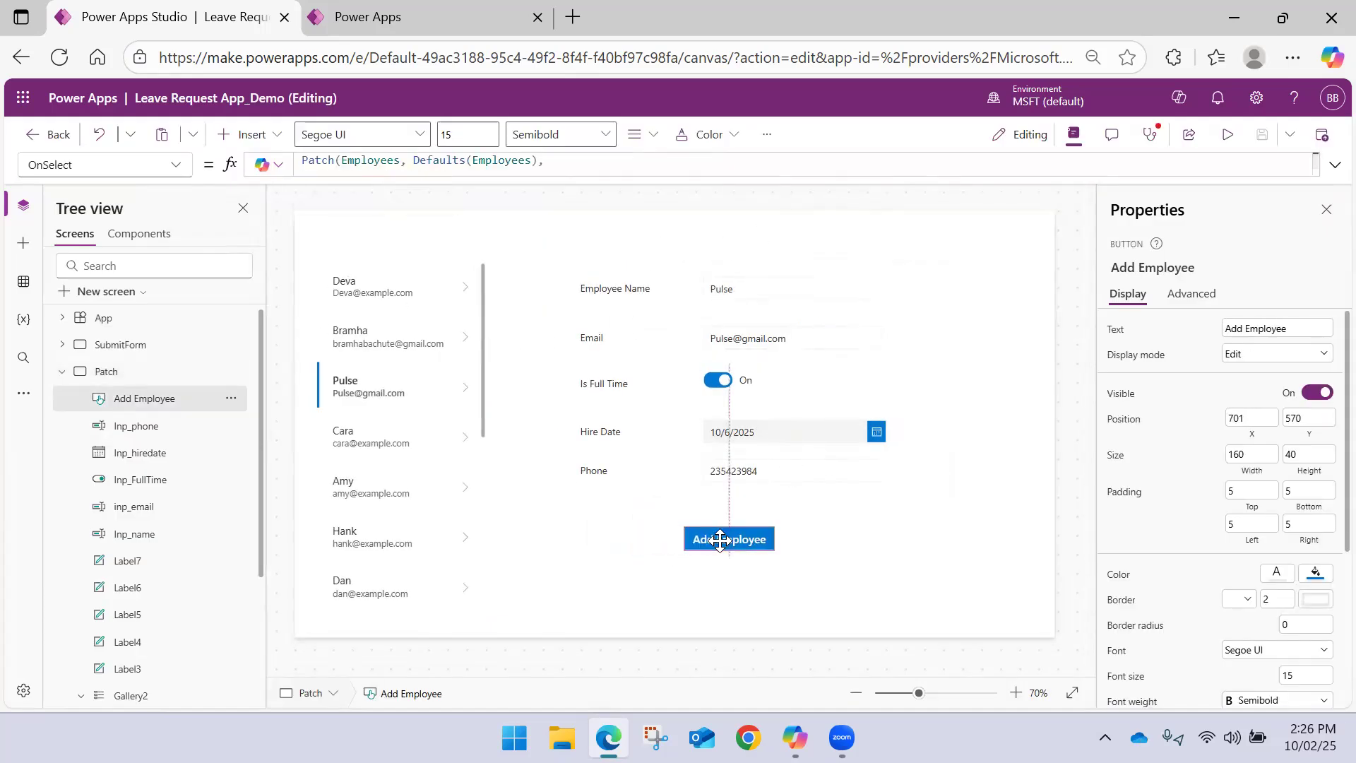
pyautogui.click(840, 538)
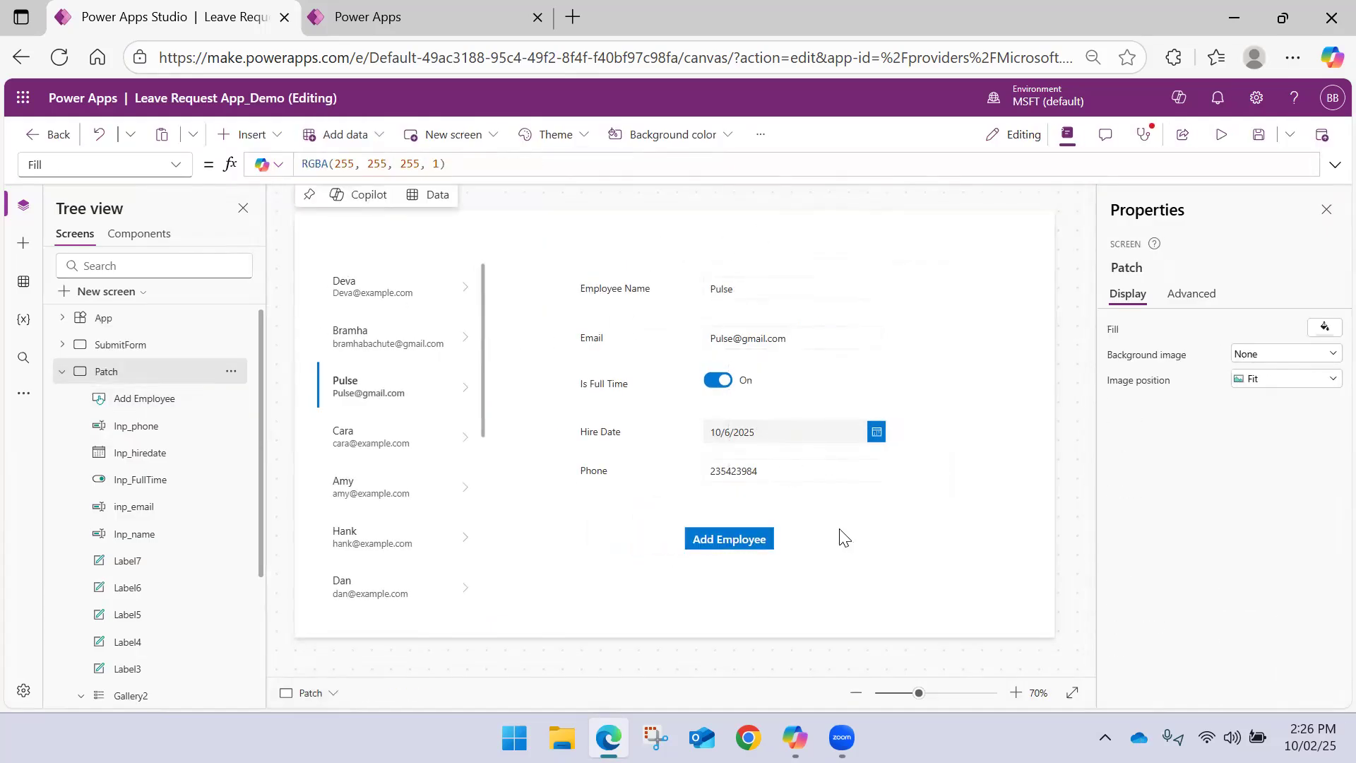
# Try to copy the gallery and all form controls together from the Patch screen to the PatchUpdate screen
pyautogui.click(62, 372)
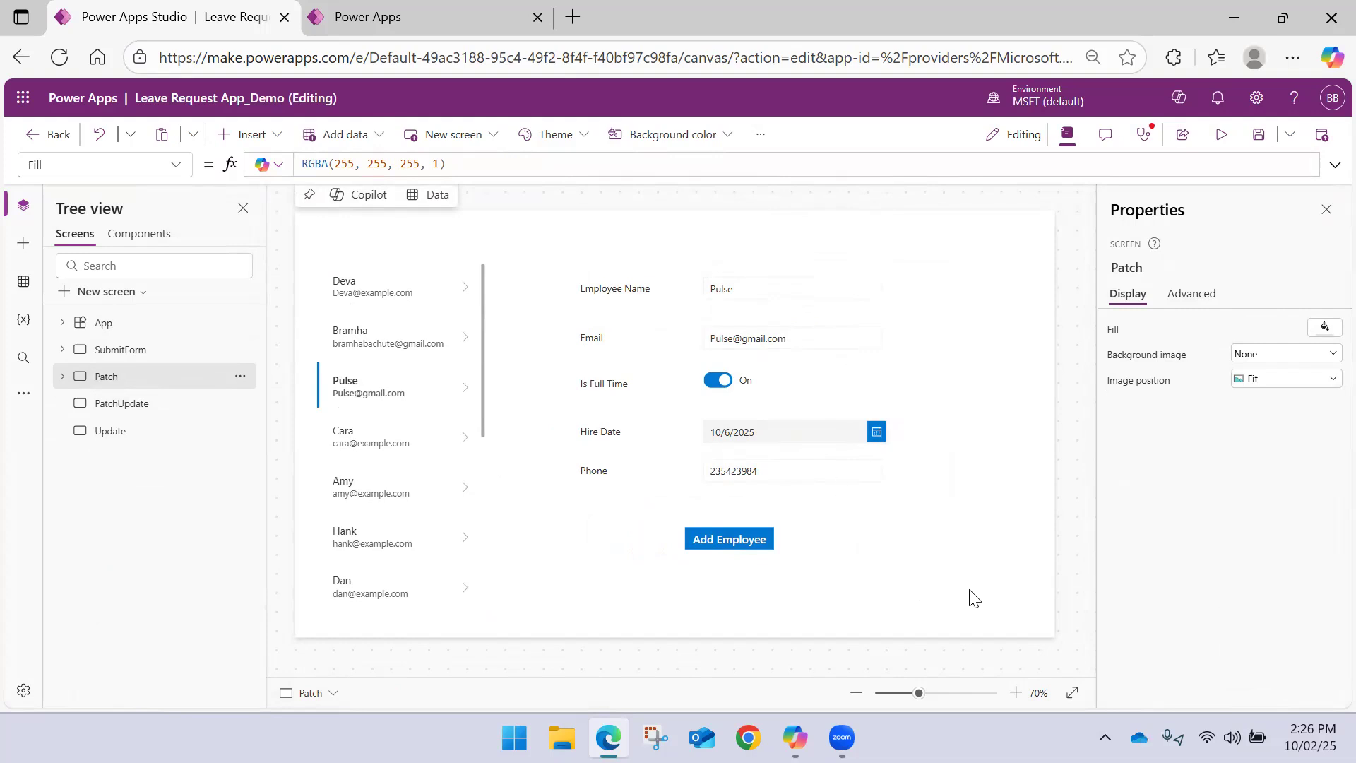
pyautogui.moveTo(1012, 635); pyautogui.dragTo(286, 161)
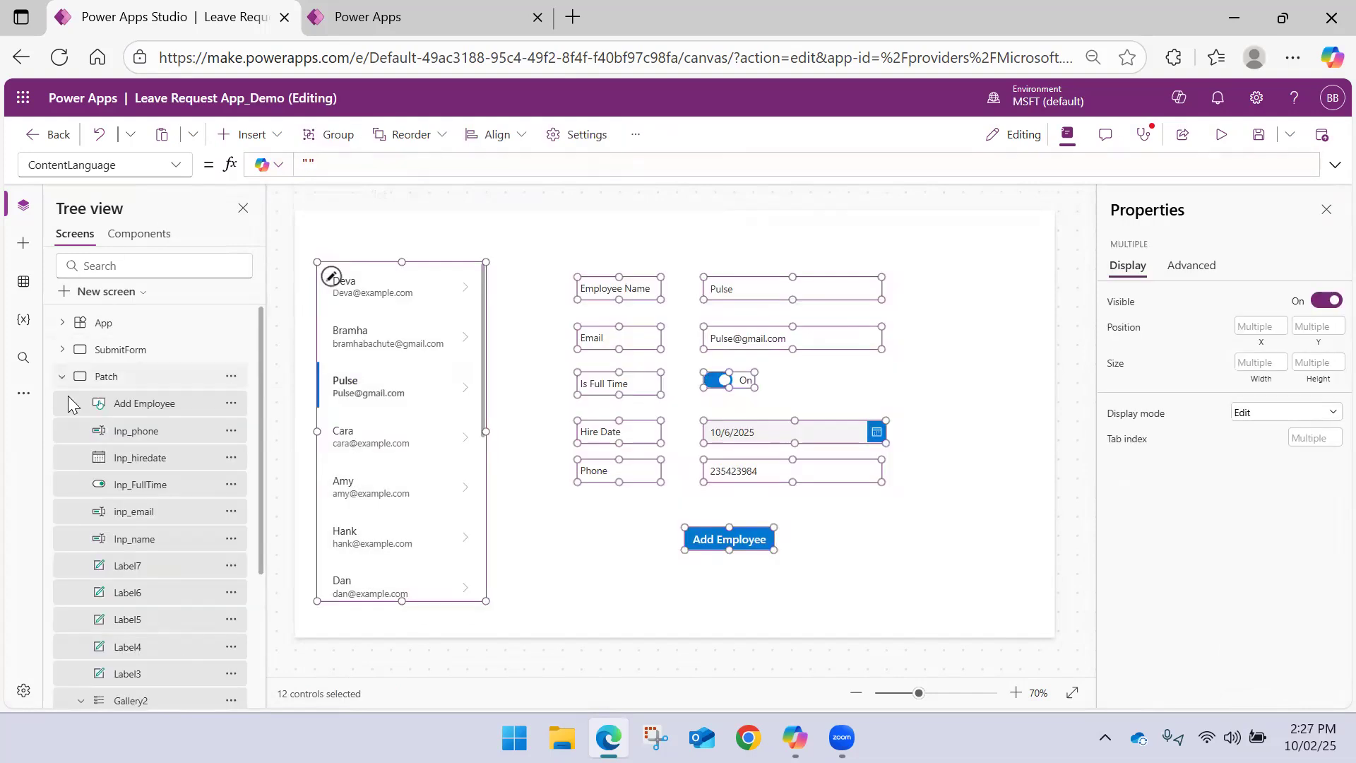
pyautogui.click(62, 377)
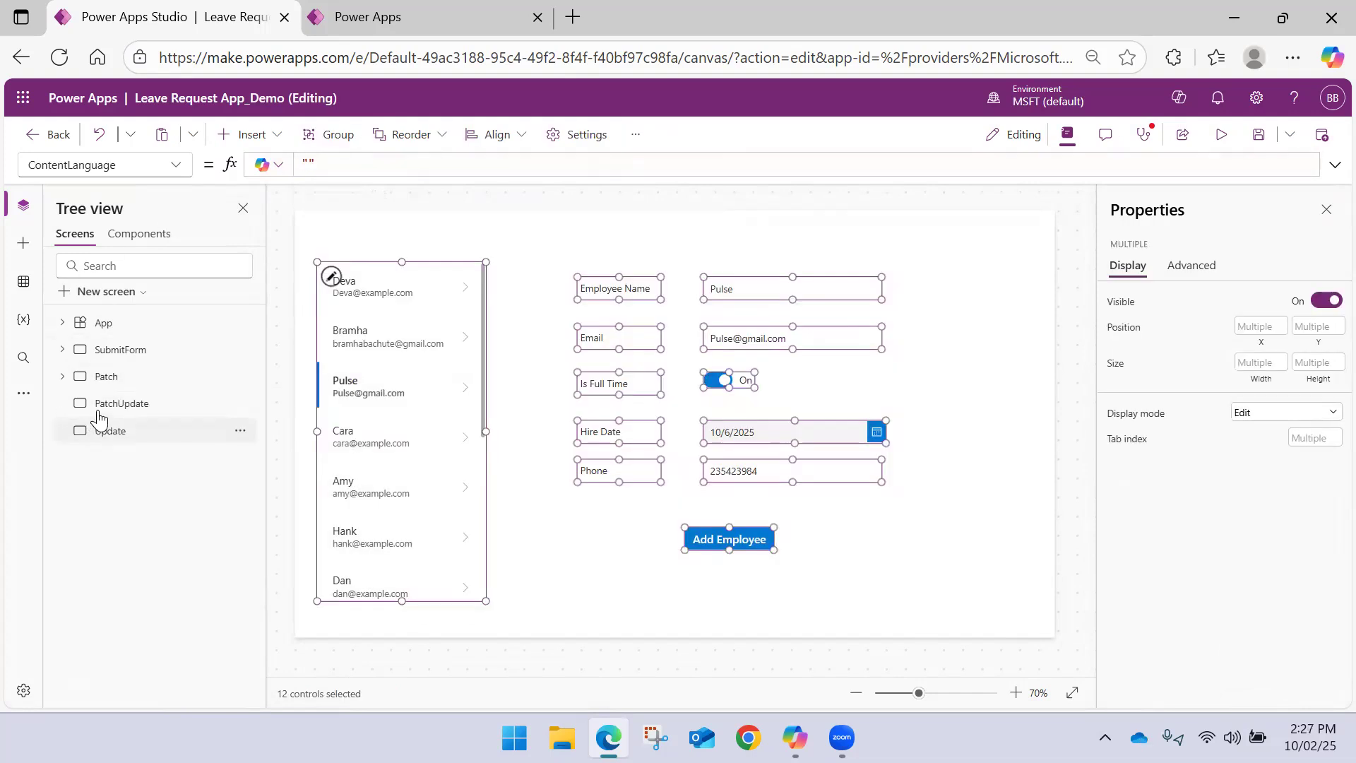
pyautogui.click(169, 404)
pyautogui.hotkey('ctrl', 'v')
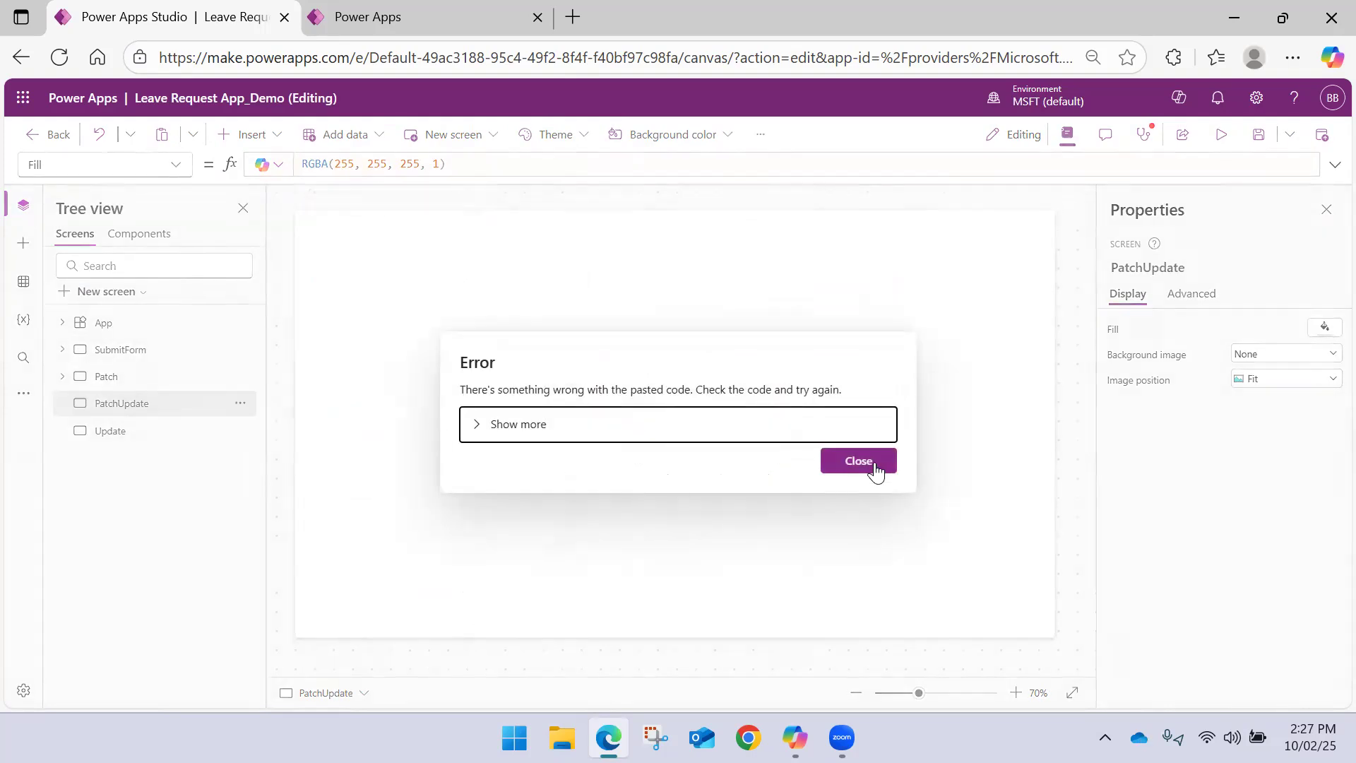
pyautogui.click(518, 426)
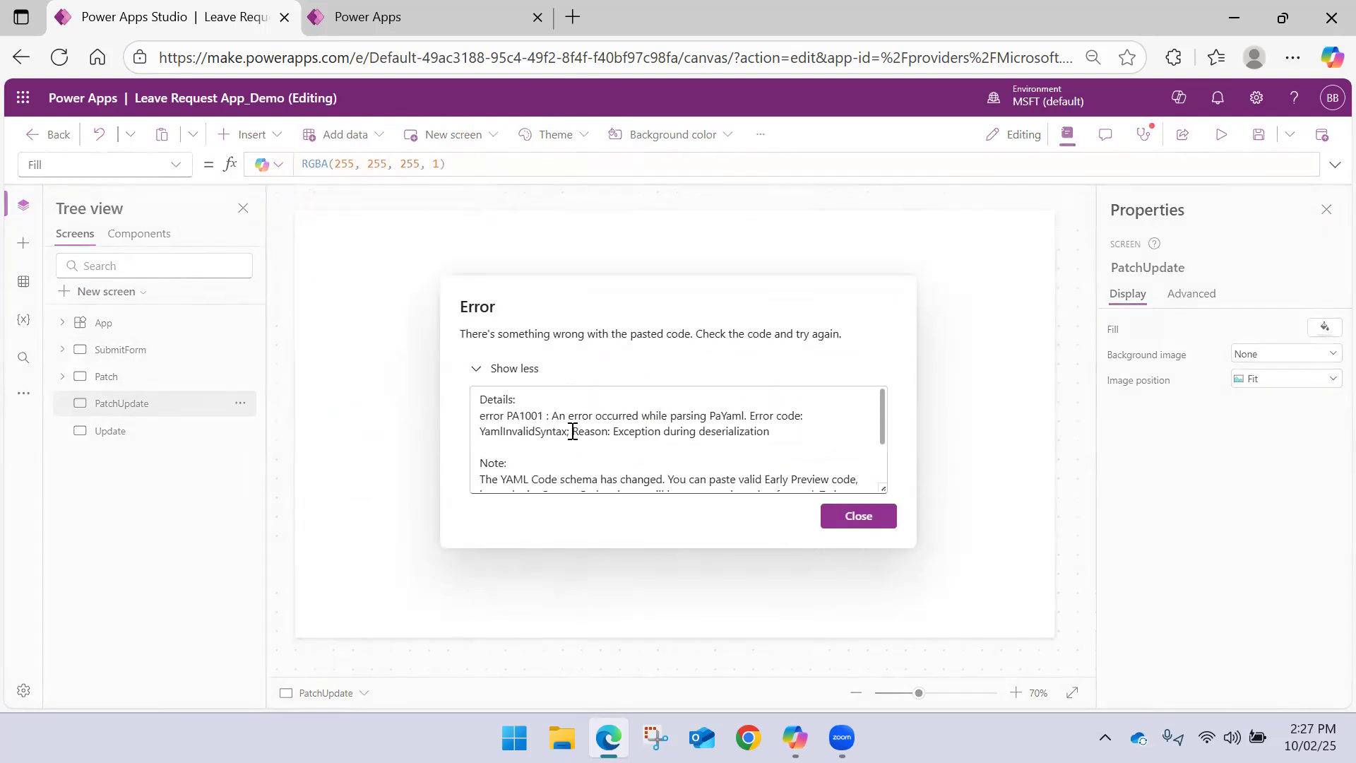
pyautogui.click(839, 523)
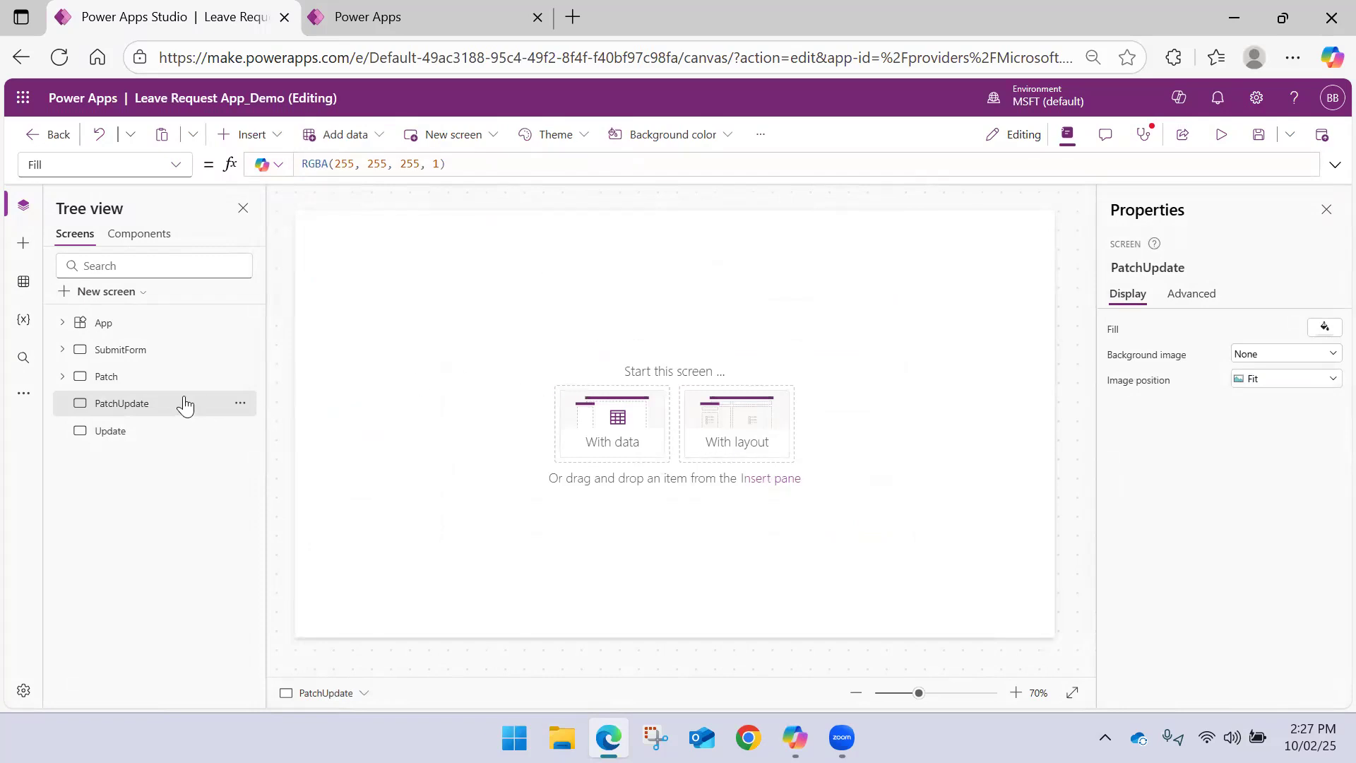
# Copy the Patch screen's labels, input controls and Add Employee button, without the gallery, to the PatchUpdate screen
pyautogui.click(151, 377)
pyautogui.moveTo(1027, 585); pyautogui.dragTo(565, 244)
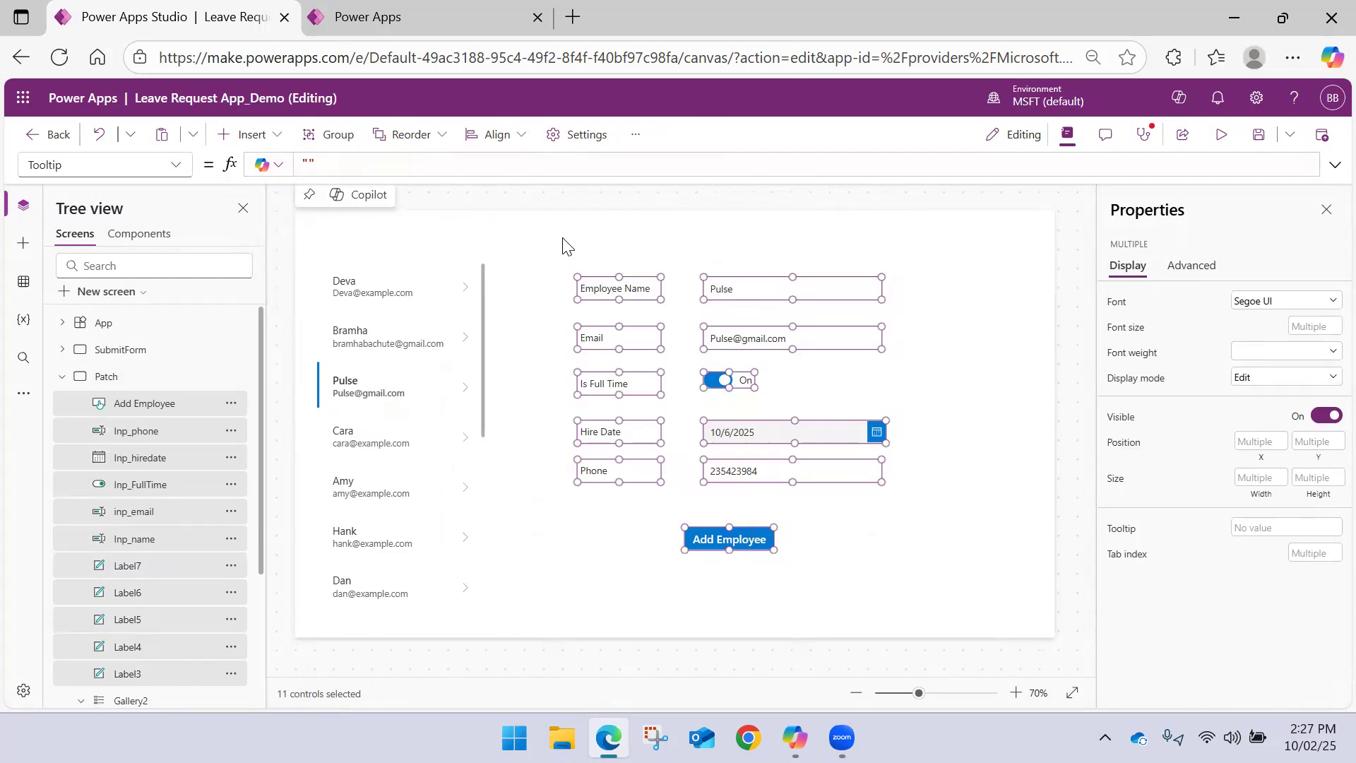
pyautogui.click(62, 377)
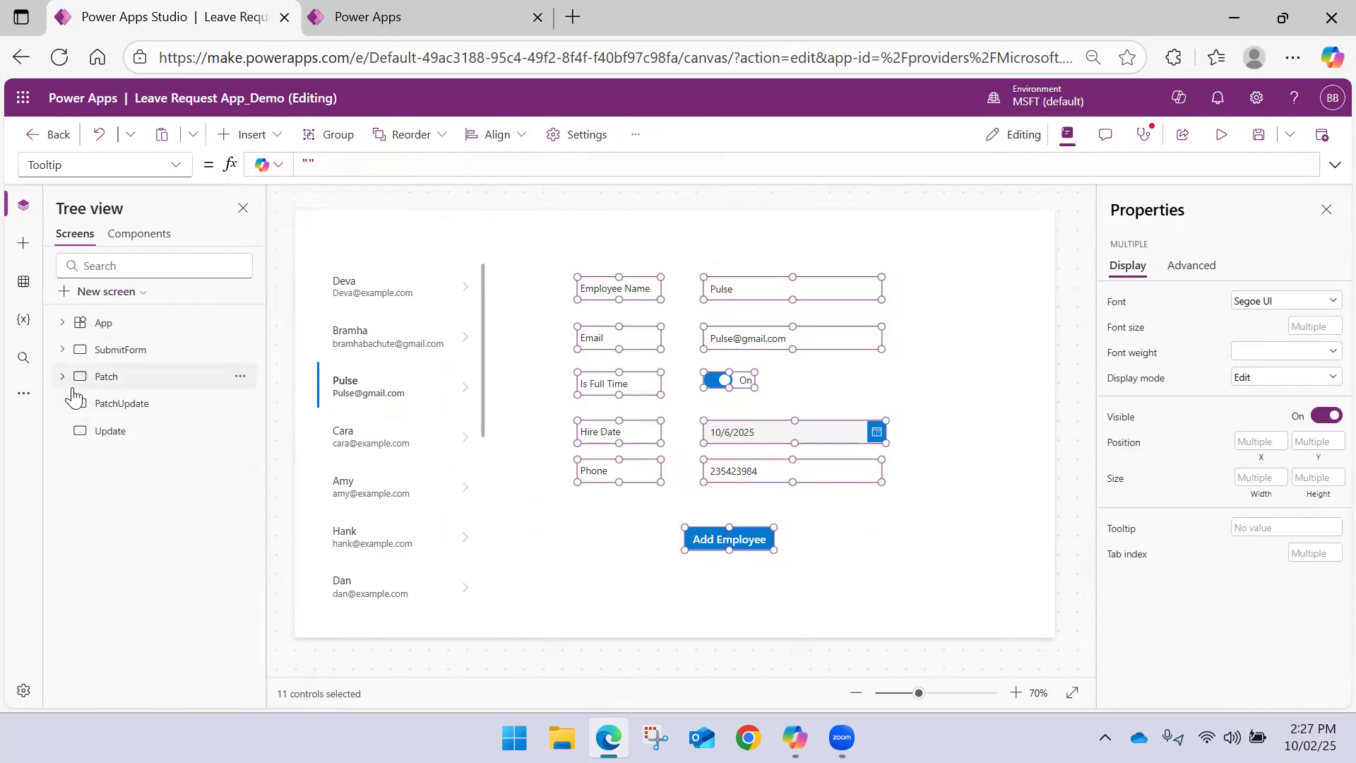
pyautogui.click(113, 403)
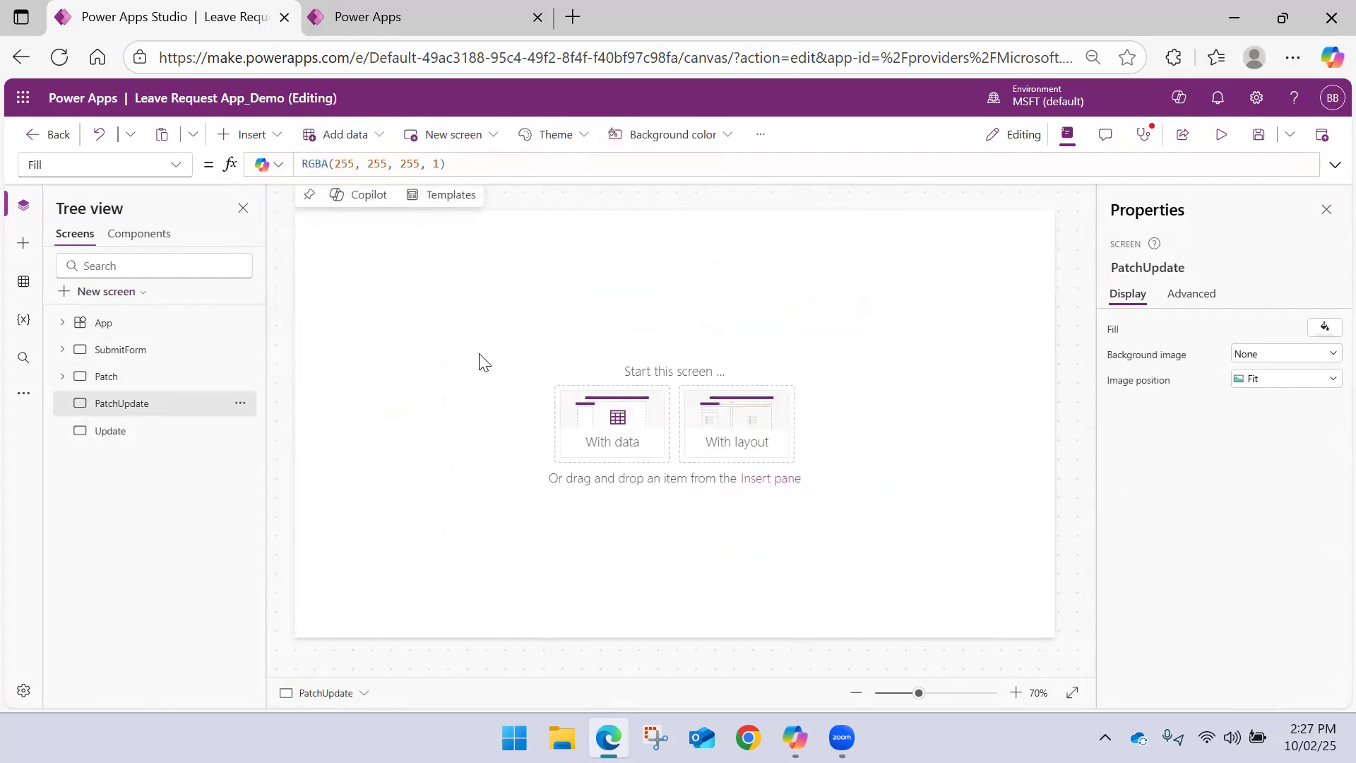
pyautogui.hotkey('ctrl', 'v')
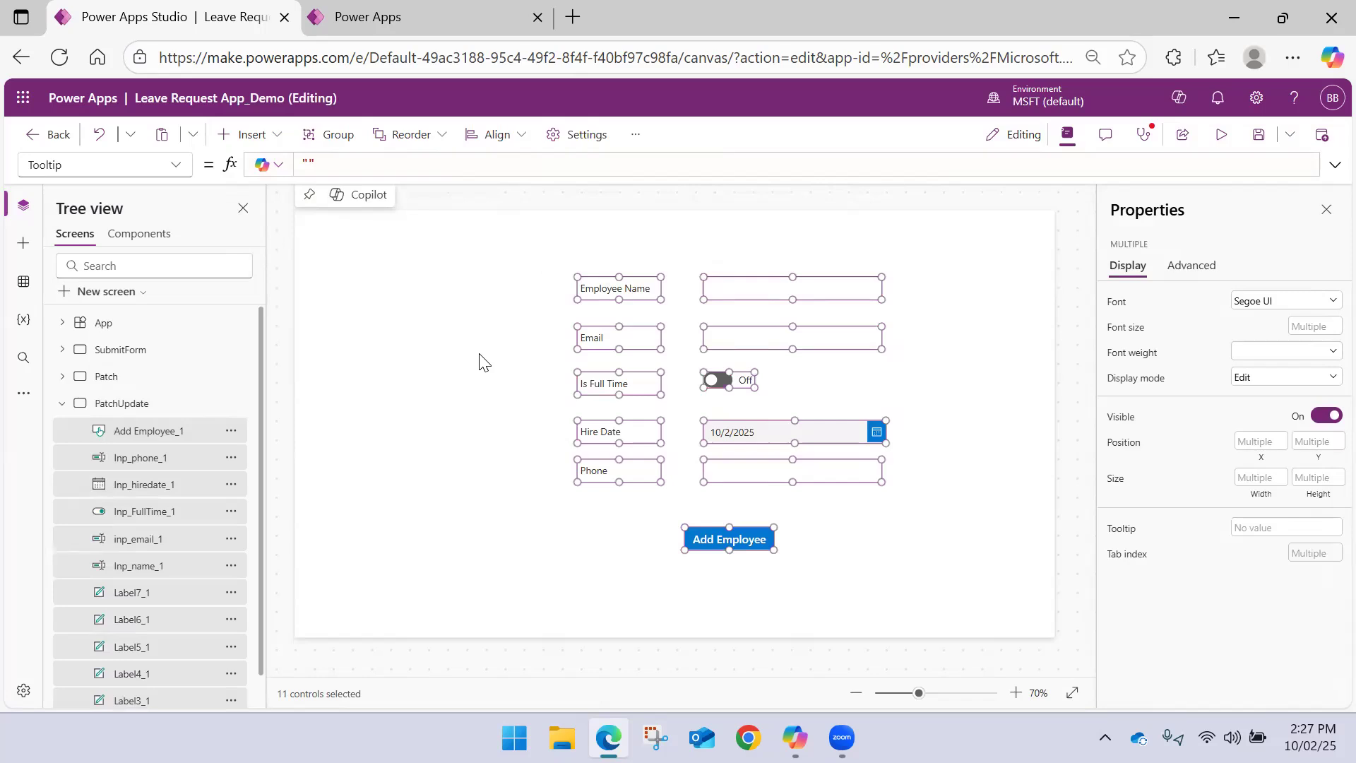
# Copy Gallery2 from the Patch screen to the PatchUpdate screen
pyautogui.click(59, 404)
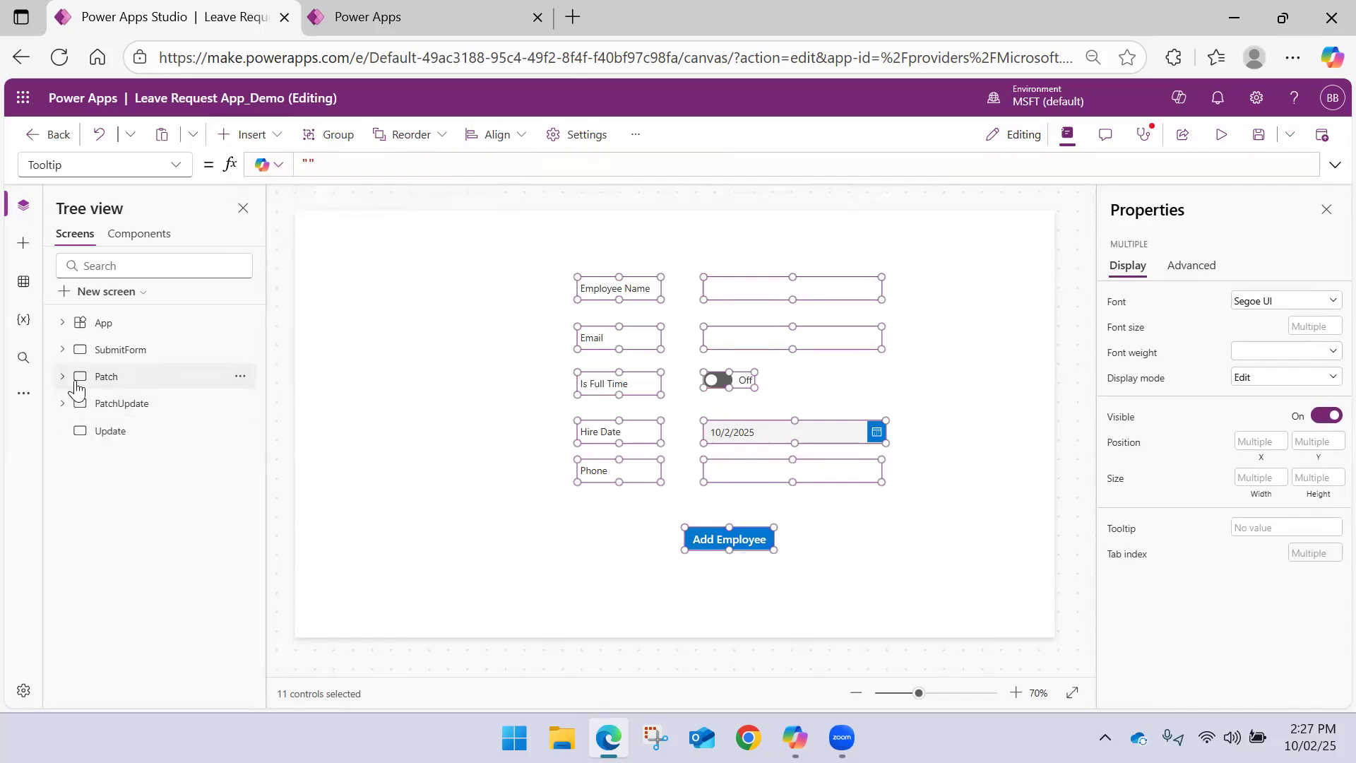
pyautogui.click(145, 376)
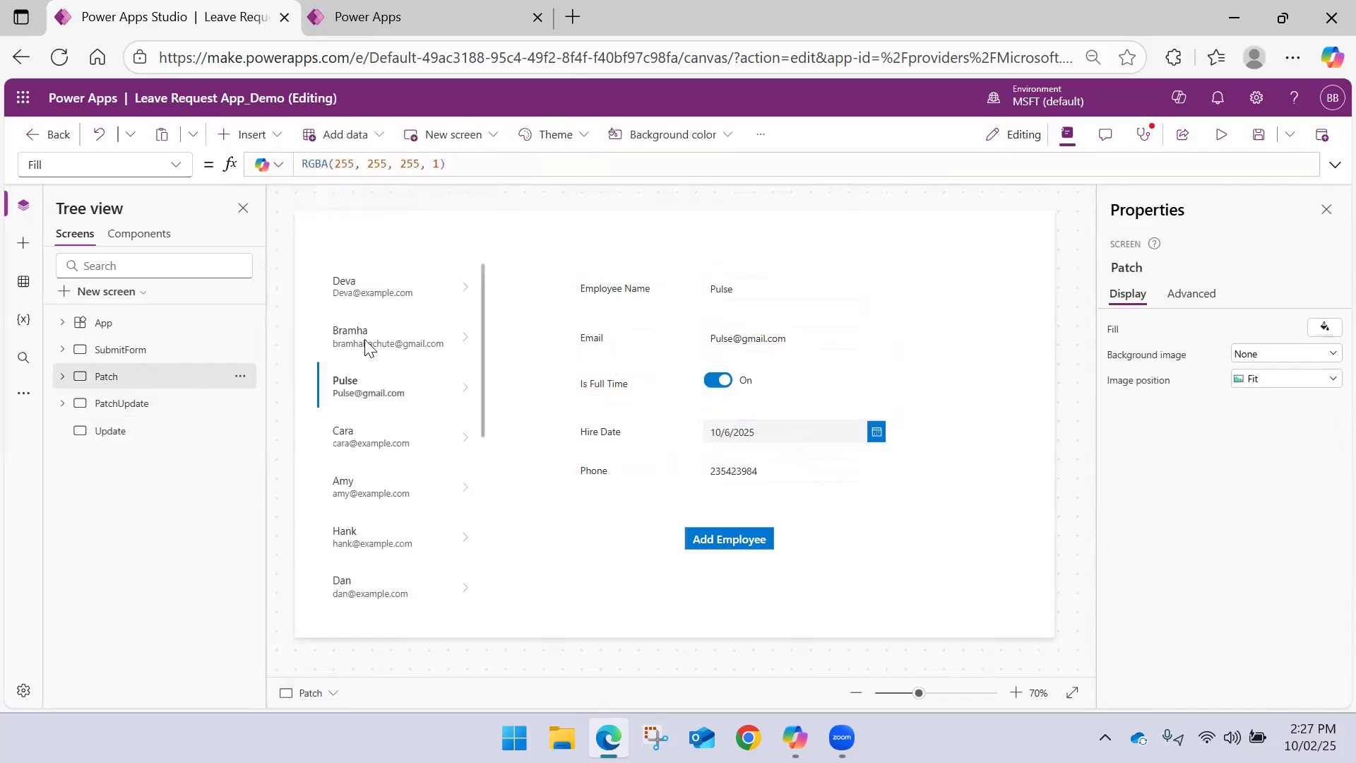
pyautogui.click(476, 280)
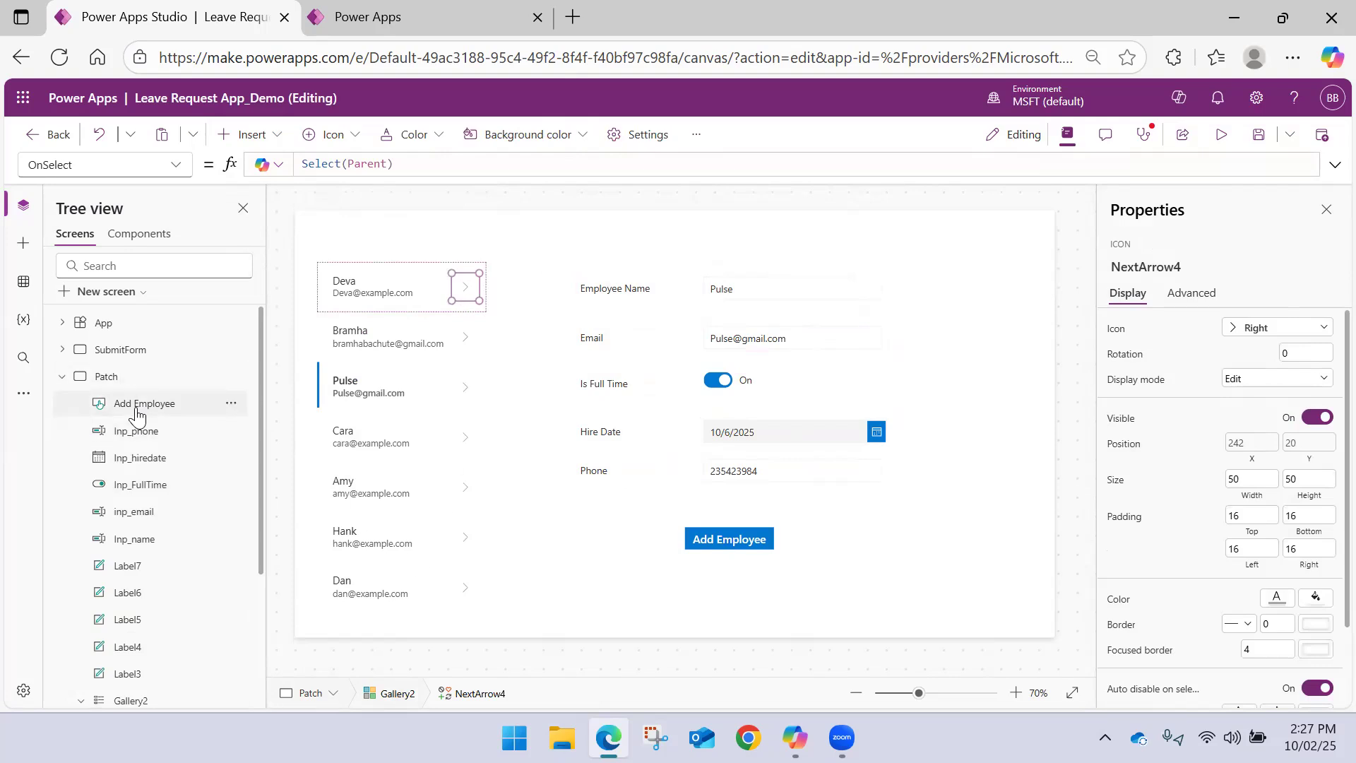
pyautogui.scroll(-3, 137, 438)
pyautogui.click(145, 533)
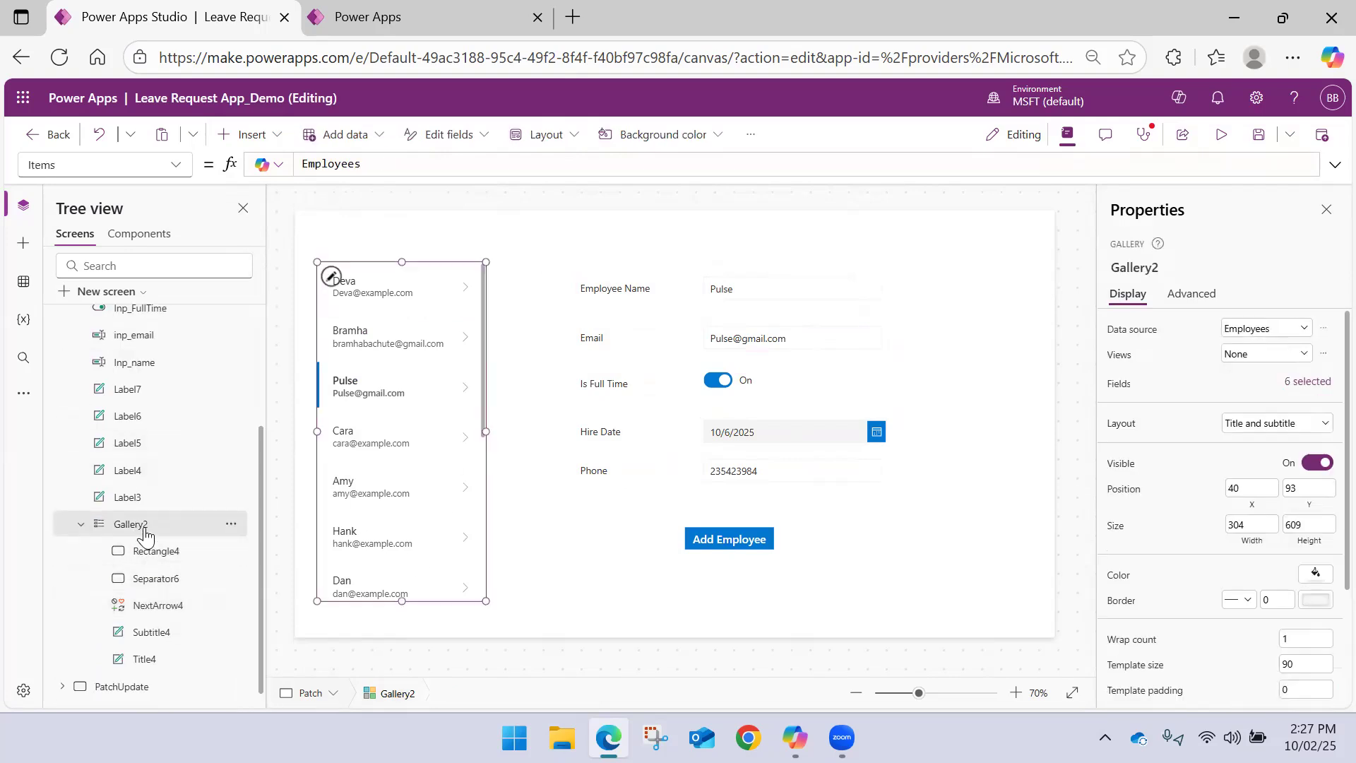
pyautogui.scroll(3, 78, 385)
pyautogui.click(63, 378)
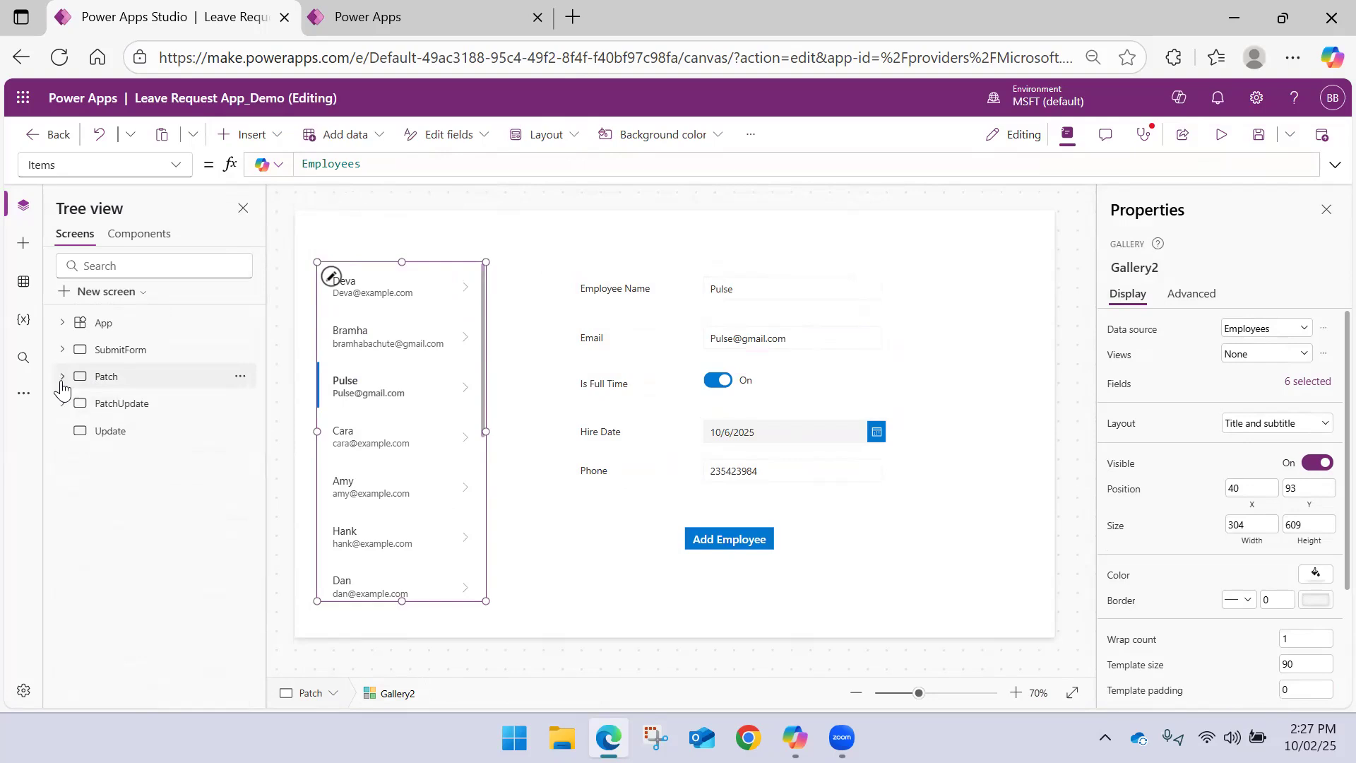
pyautogui.click(102, 403)
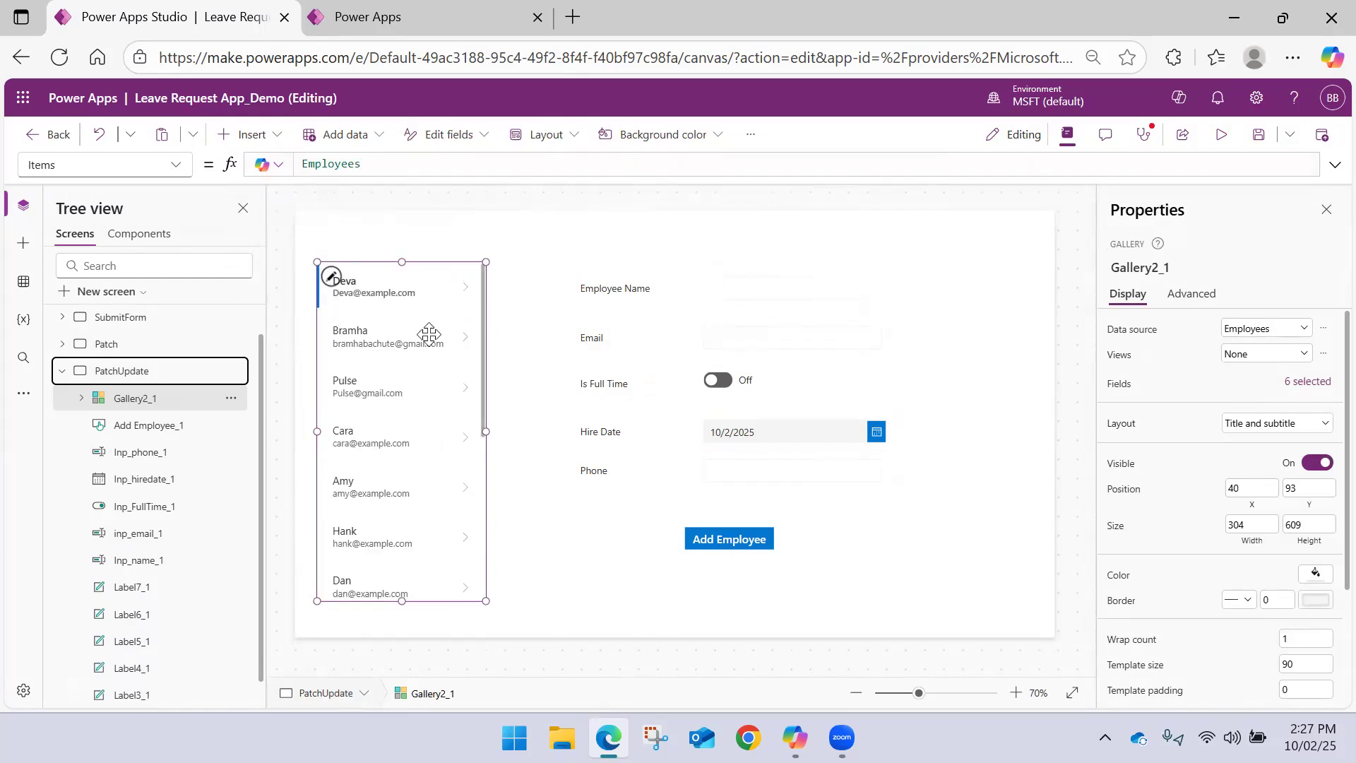
# Try to rename the copied gallery on the PatchUpdate screen with a name starting with Patch
pyautogui.click(159, 399)
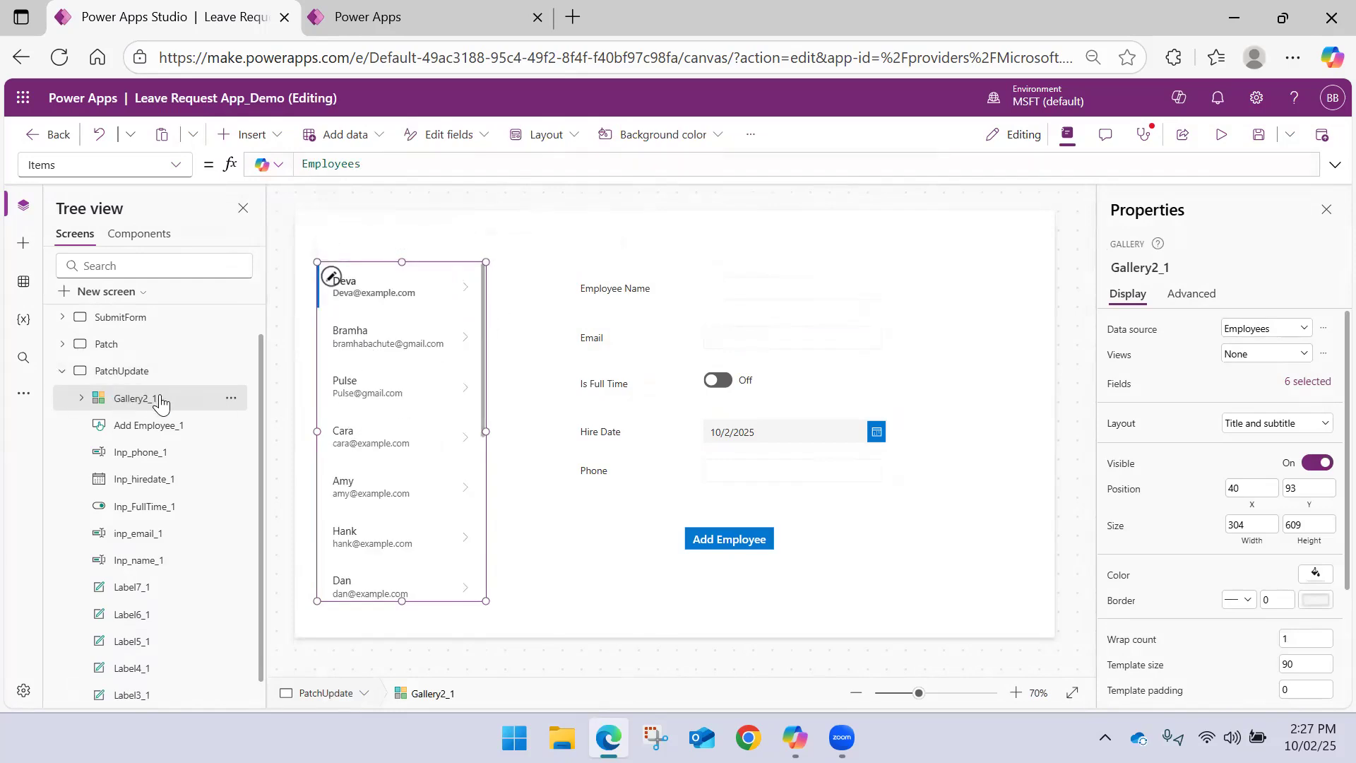
pyautogui.doubleClick(161, 399)
pyautogui.write('Oat')
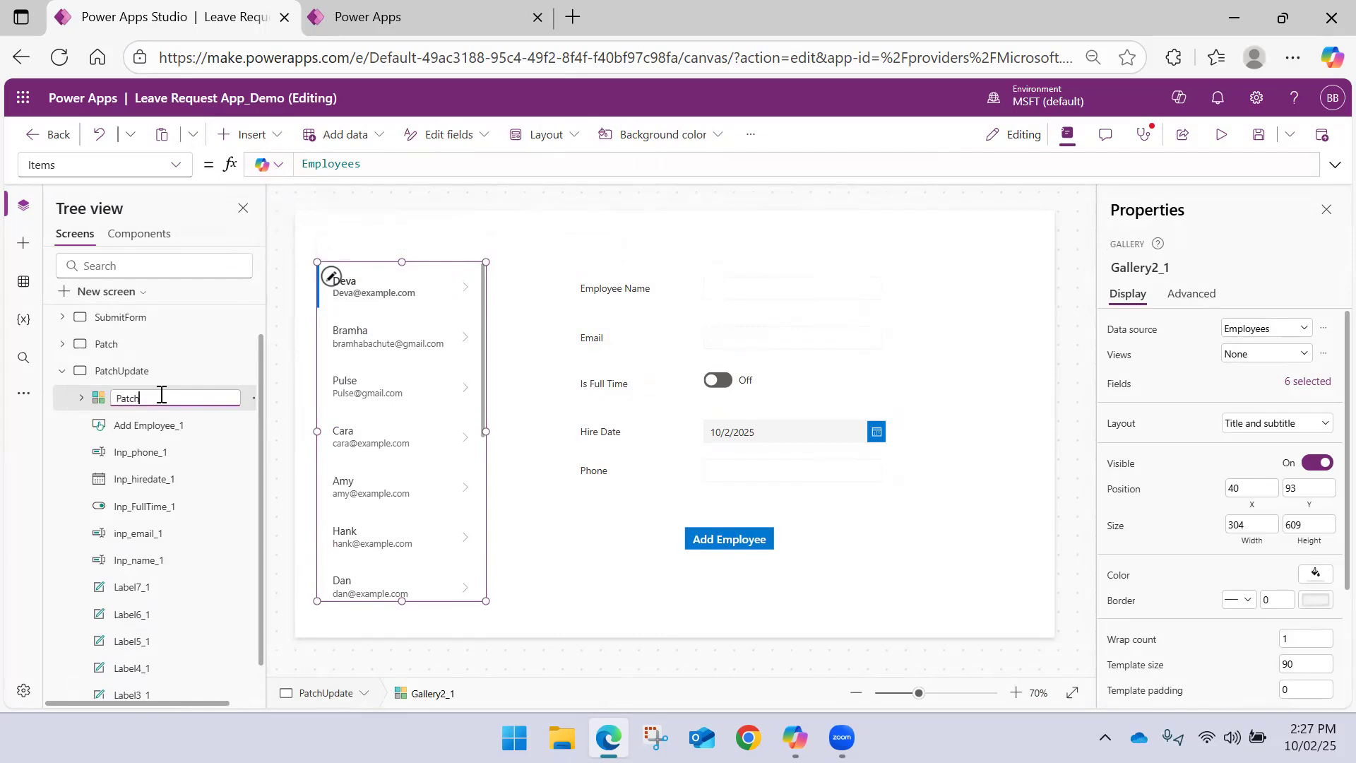
pyautogui.press('Return')
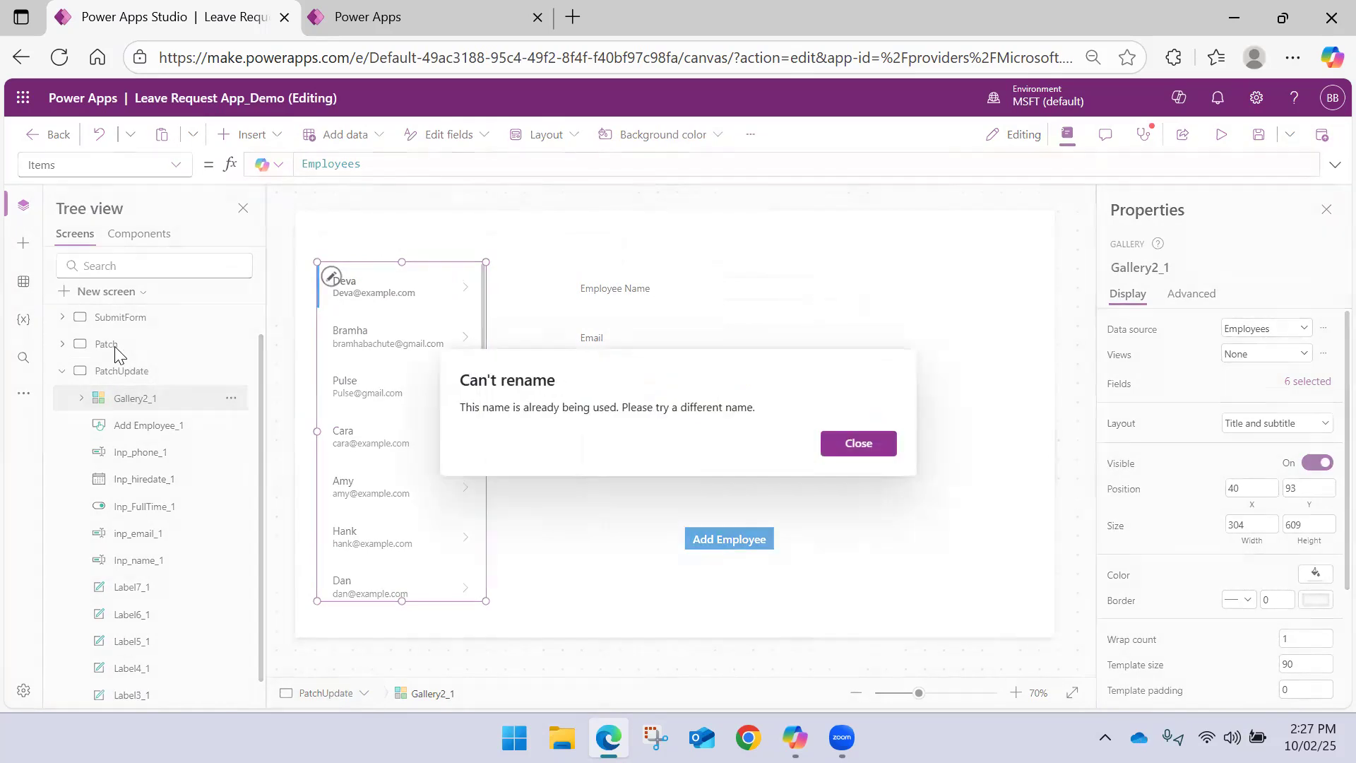
pyautogui.click(853, 443)
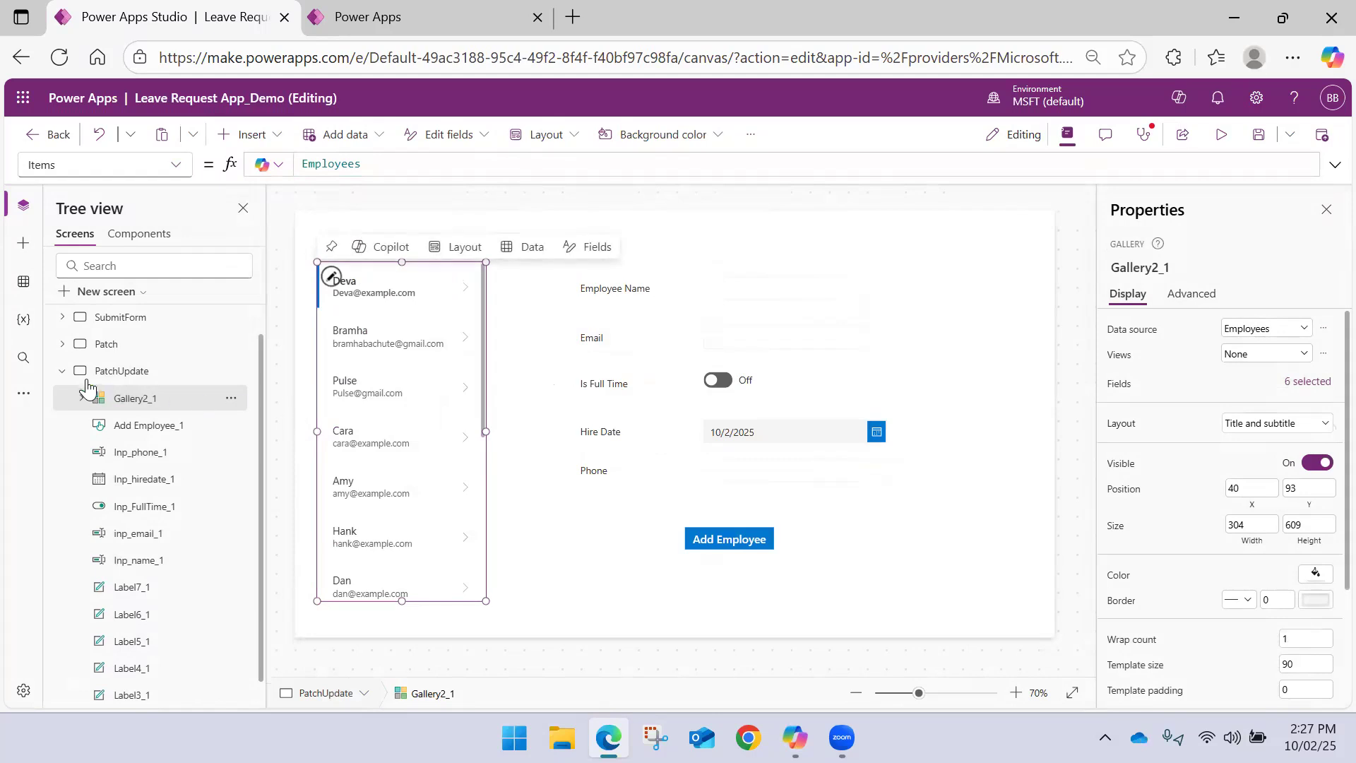
pyautogui.click(62, 370)
pyautogui.click(507, 274)
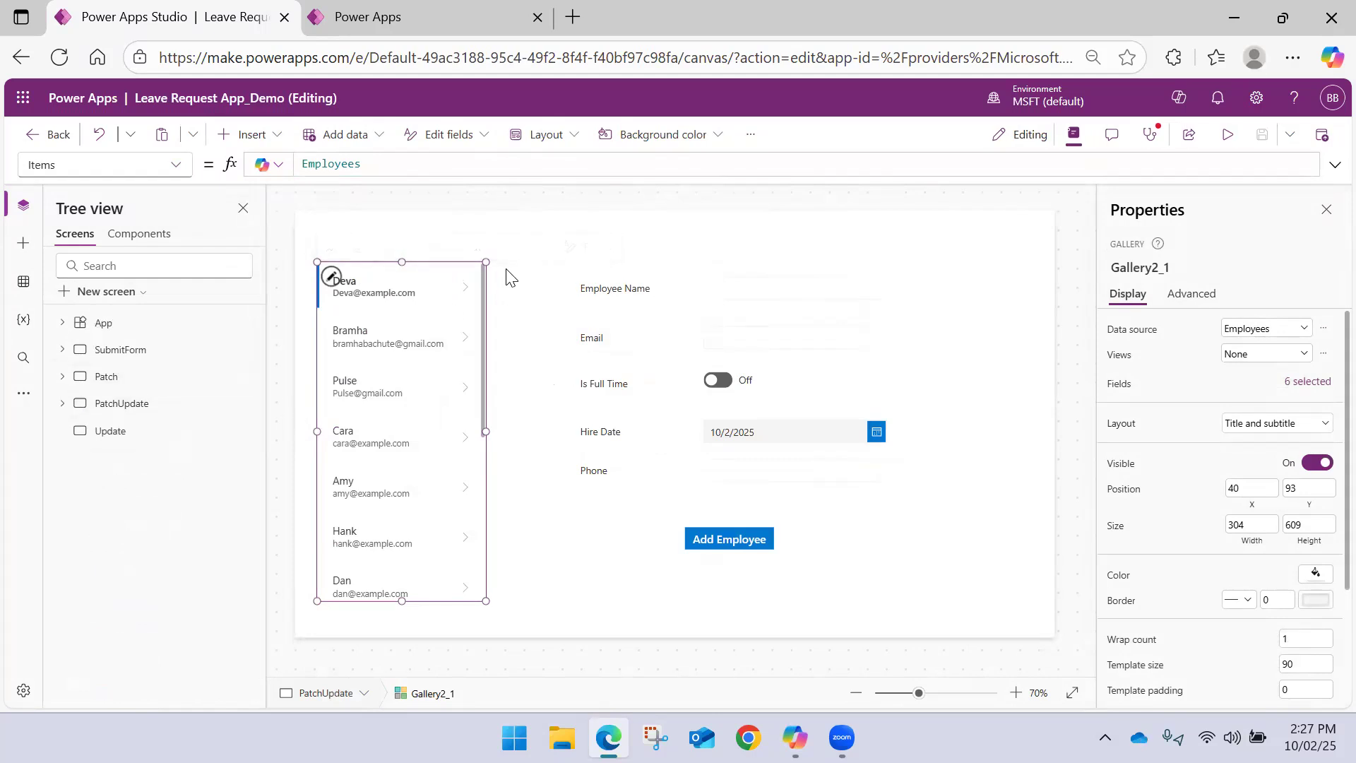
# Show the full OnSelect formula of the Add Employee button on the PatchUpdate screen
pyautogui.click(474, 313)
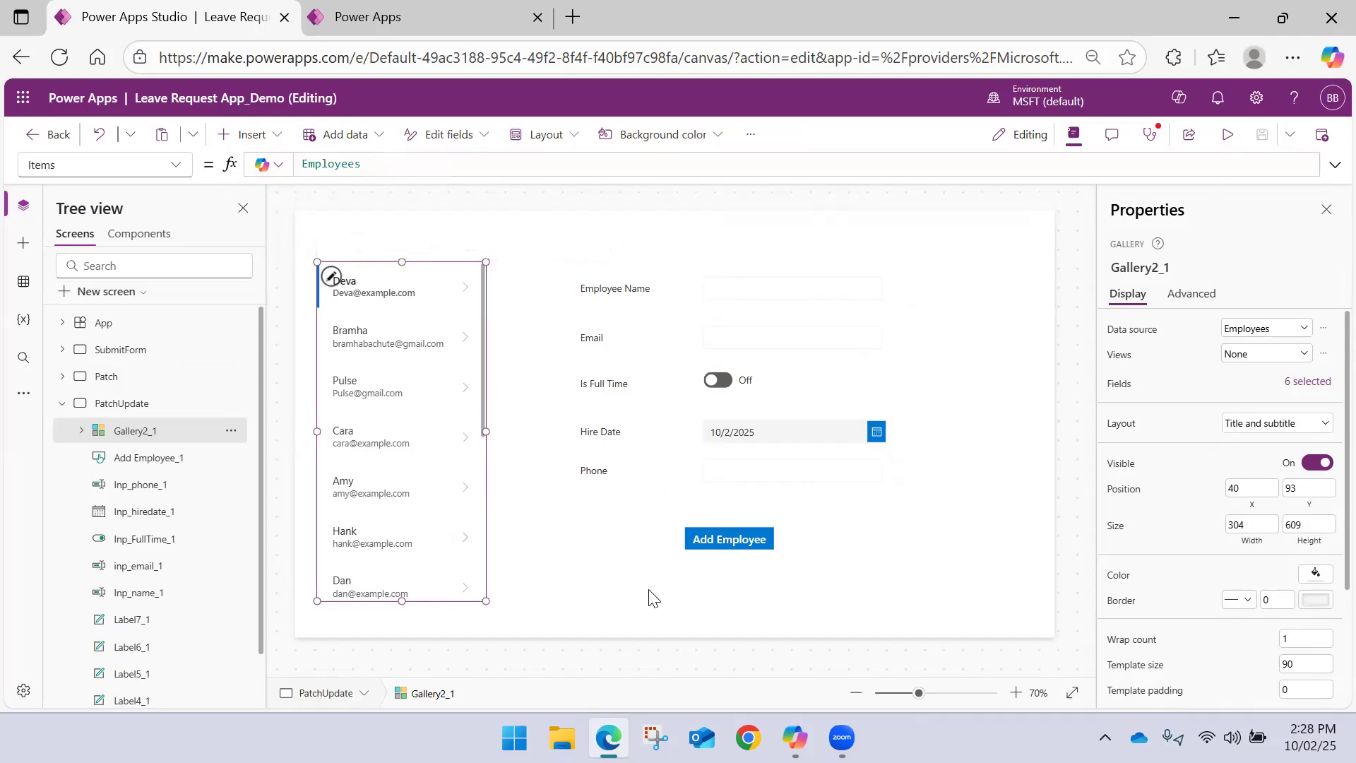
pyautogui.click(717, 537)
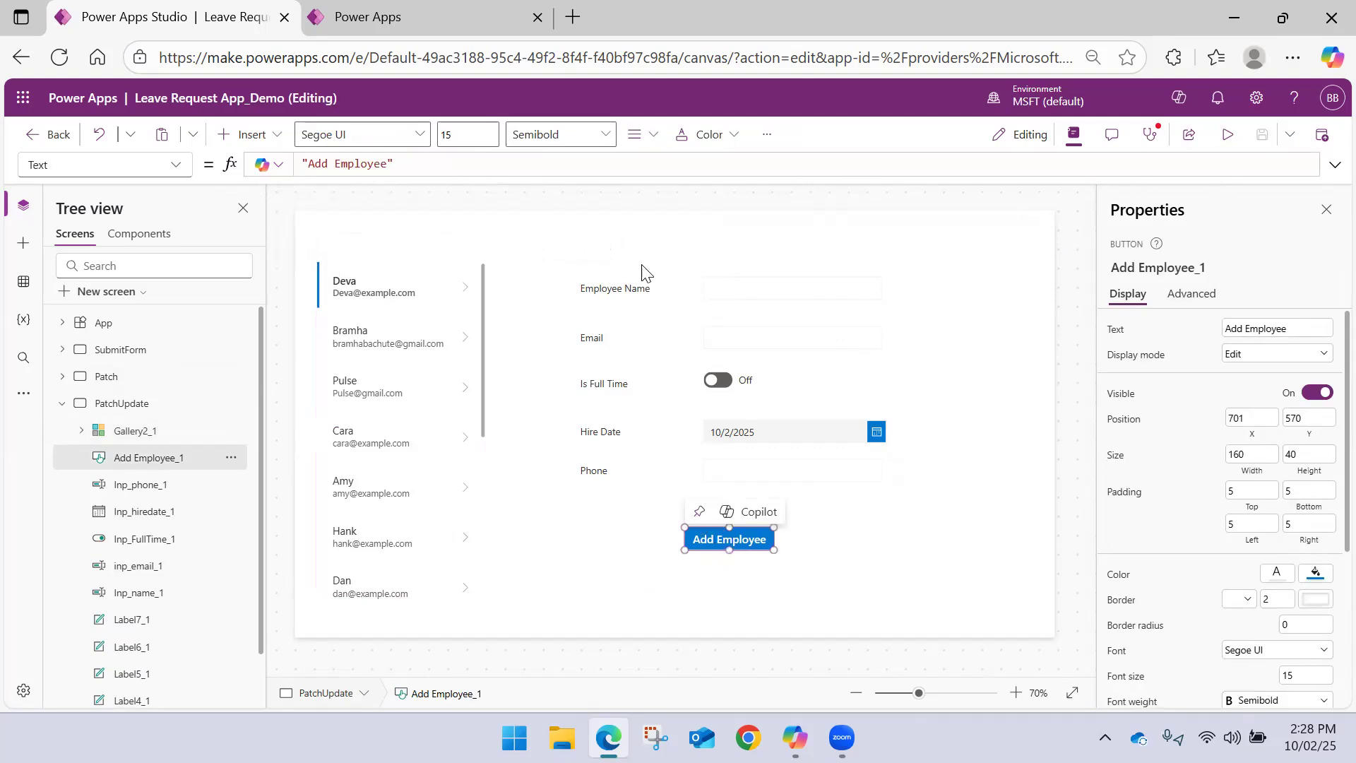
pyautogui.click(169, 164)
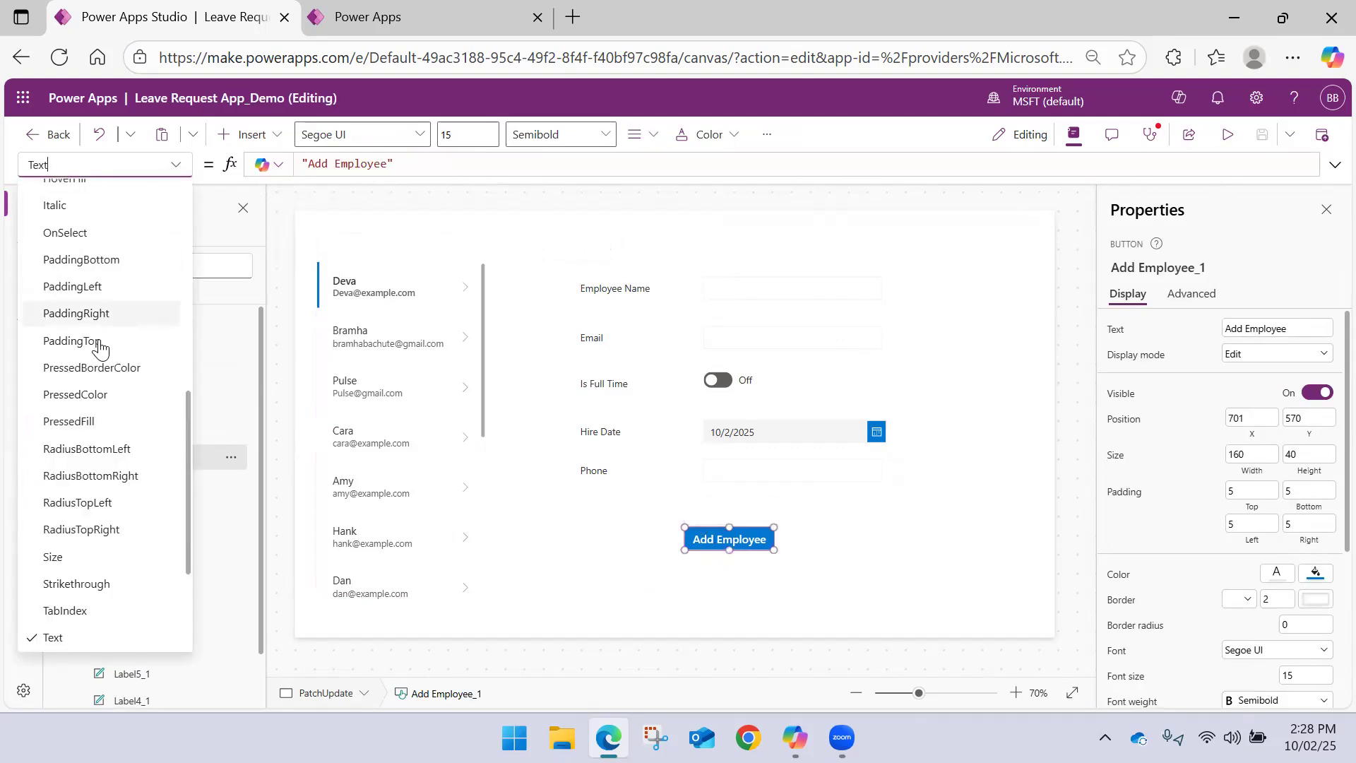
pyautogui.scroll(3, 100, 346)
pyautogui.click(85, 413)
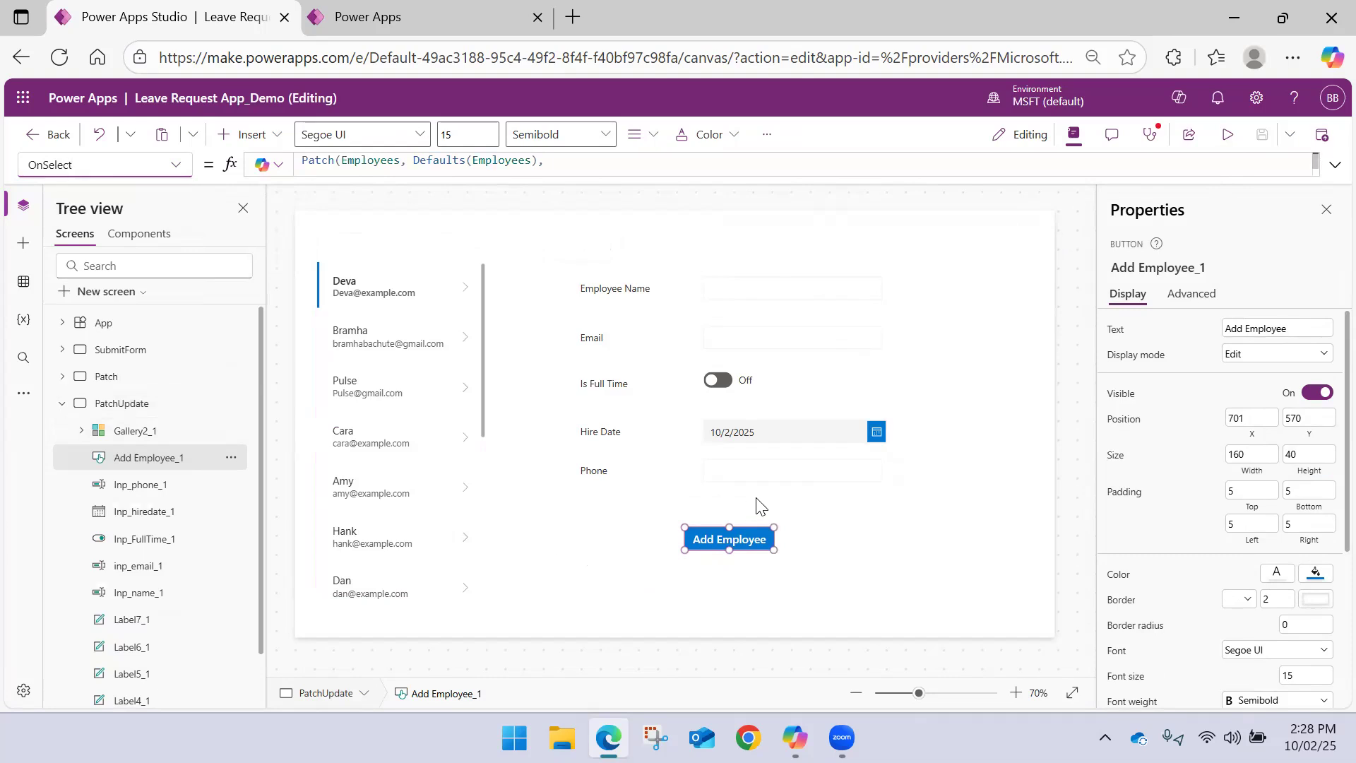
pyautogui.click(1333, 165)
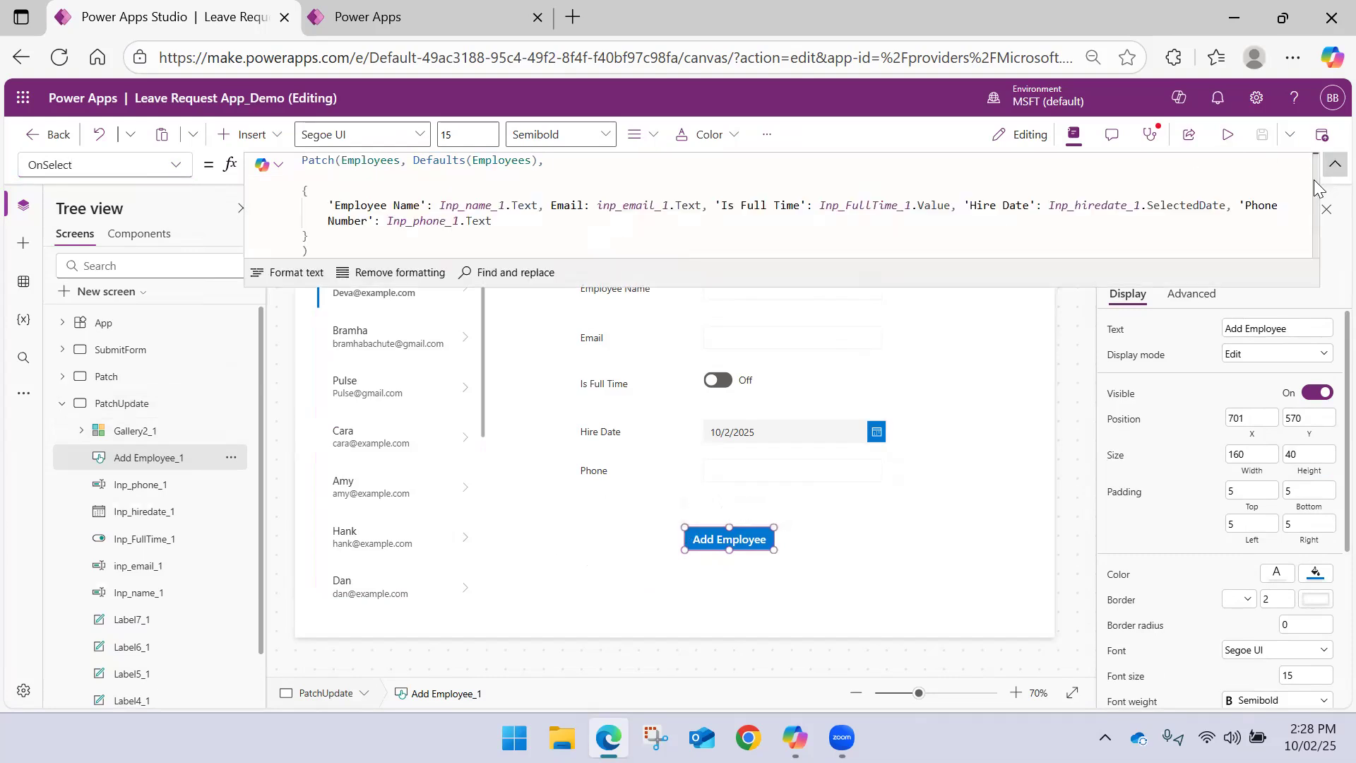
# Replace Defaults(Employees) in the button's Patch formula with a LookUp function that uses Employees as its source
pyautogui.moveTo(416, 162); pyautogui.dragTo(538, 161)
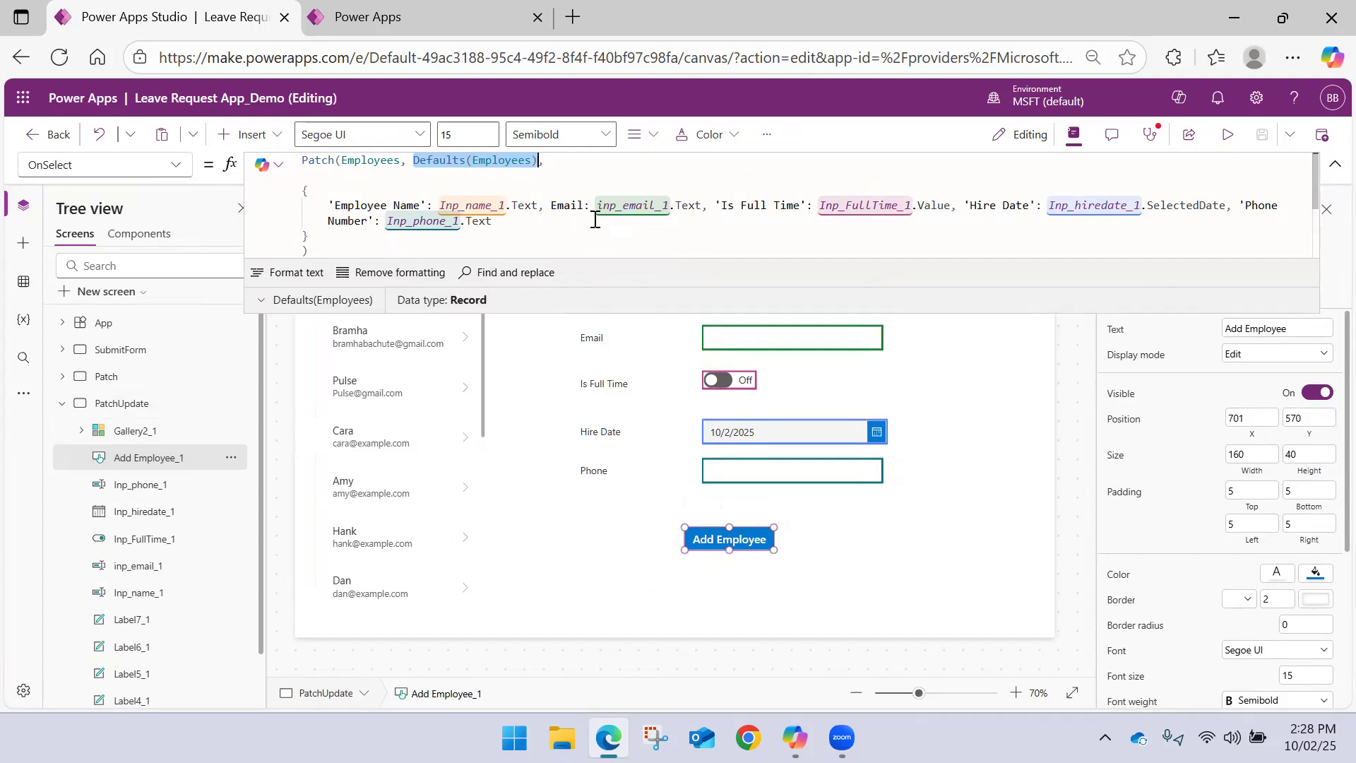
pyautogui.press('BackSpace')
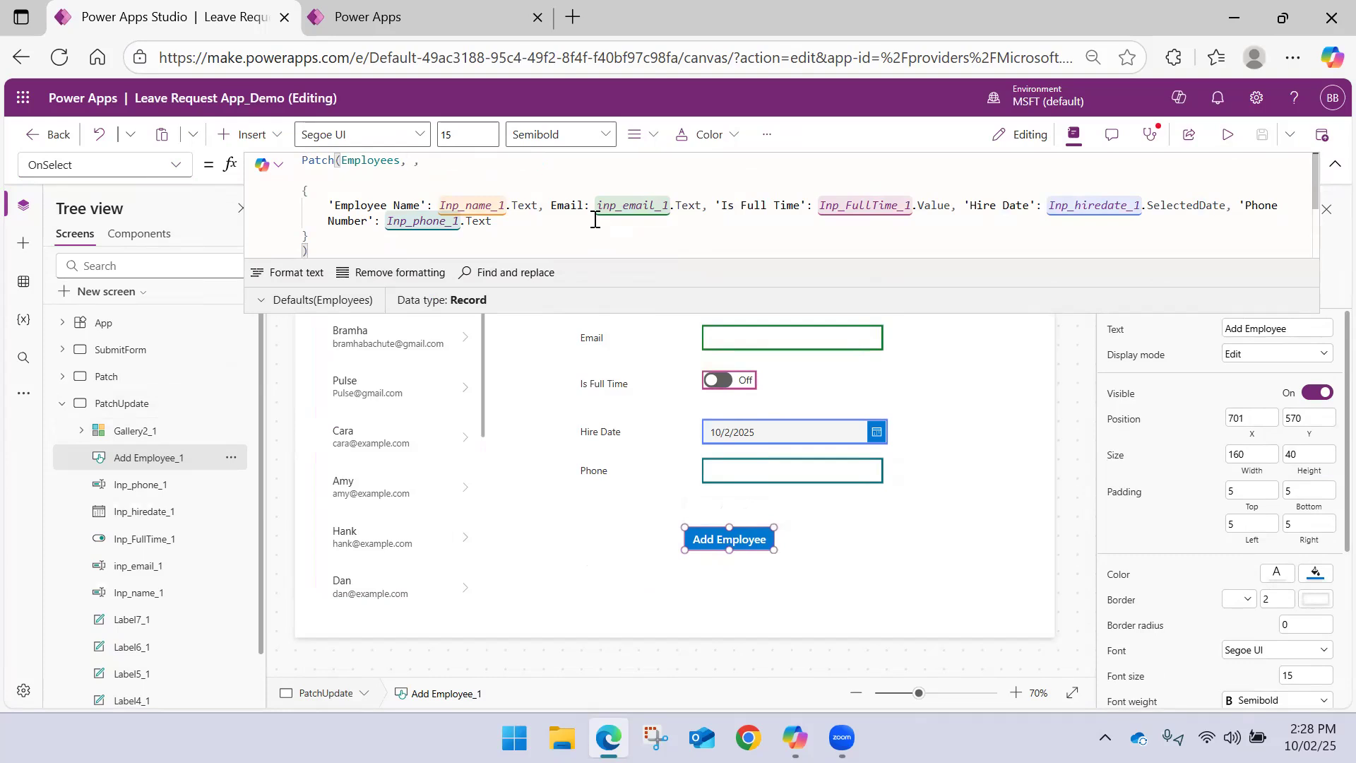
pyautogui.write('Loo')
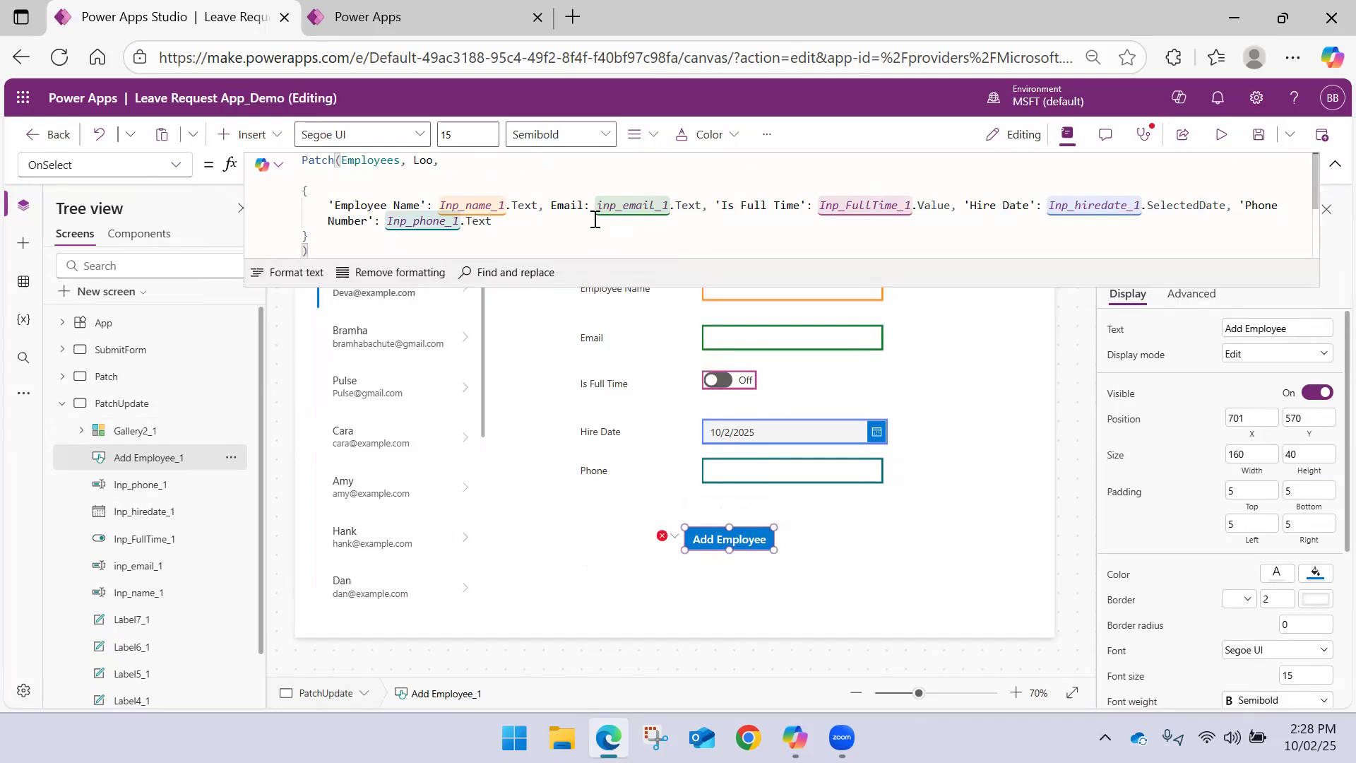
pyautogui.write('kUp(')
pyautogui.press('Left')
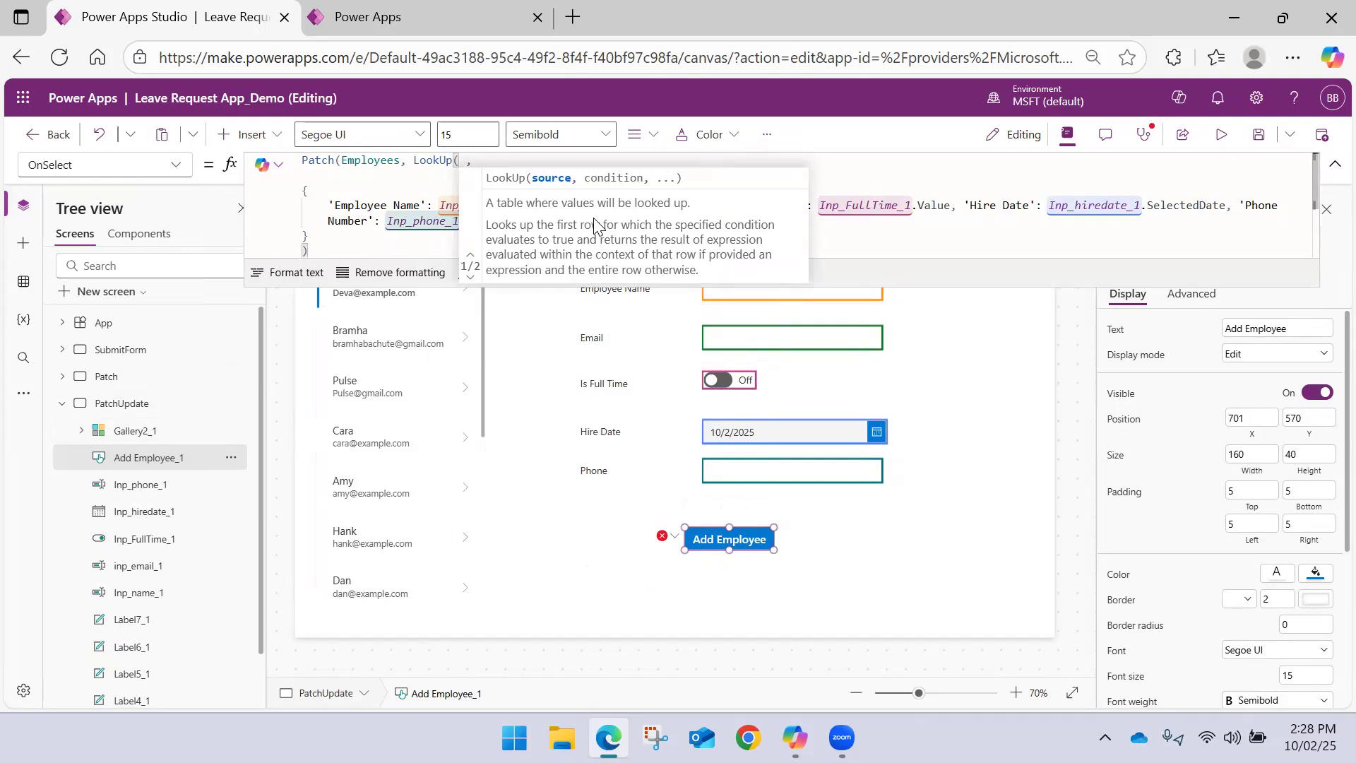
pyautogui.write('Emp')
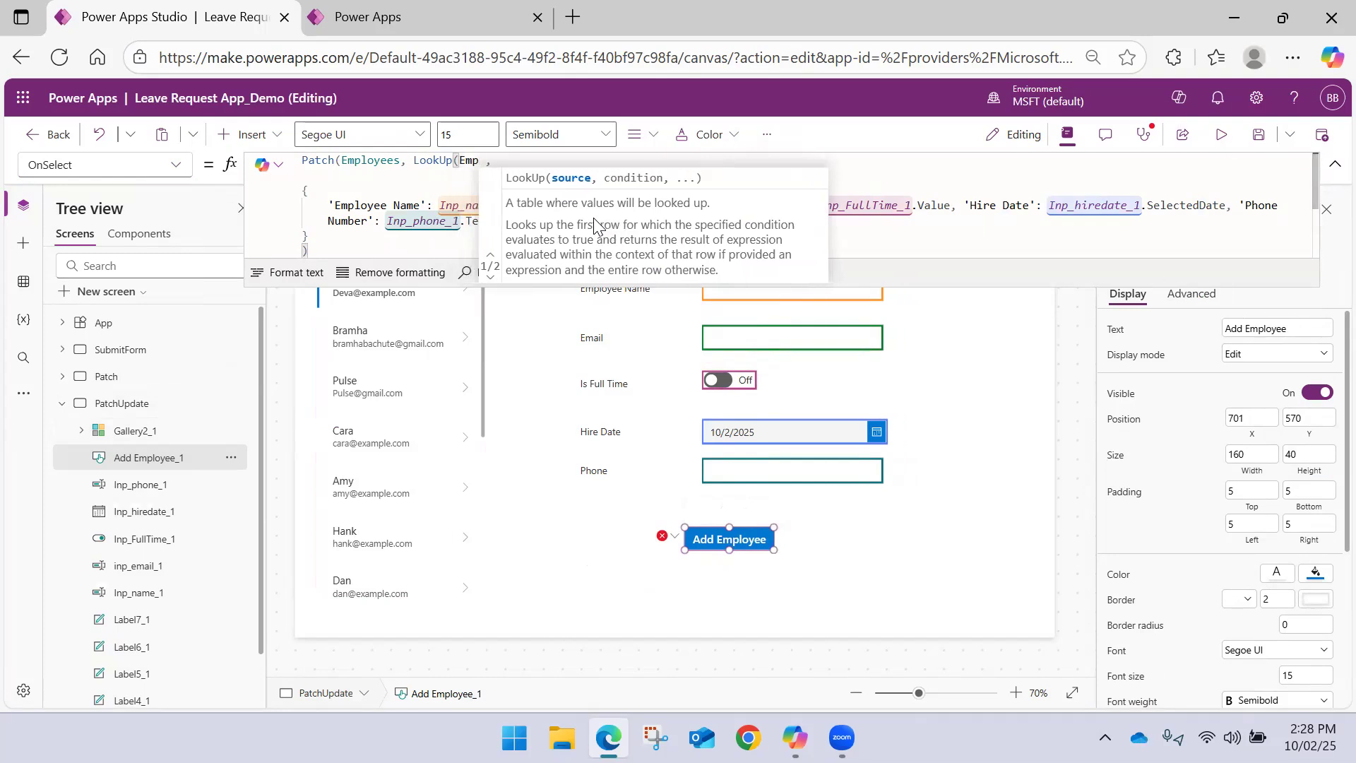
pyautogui.press('Tab')
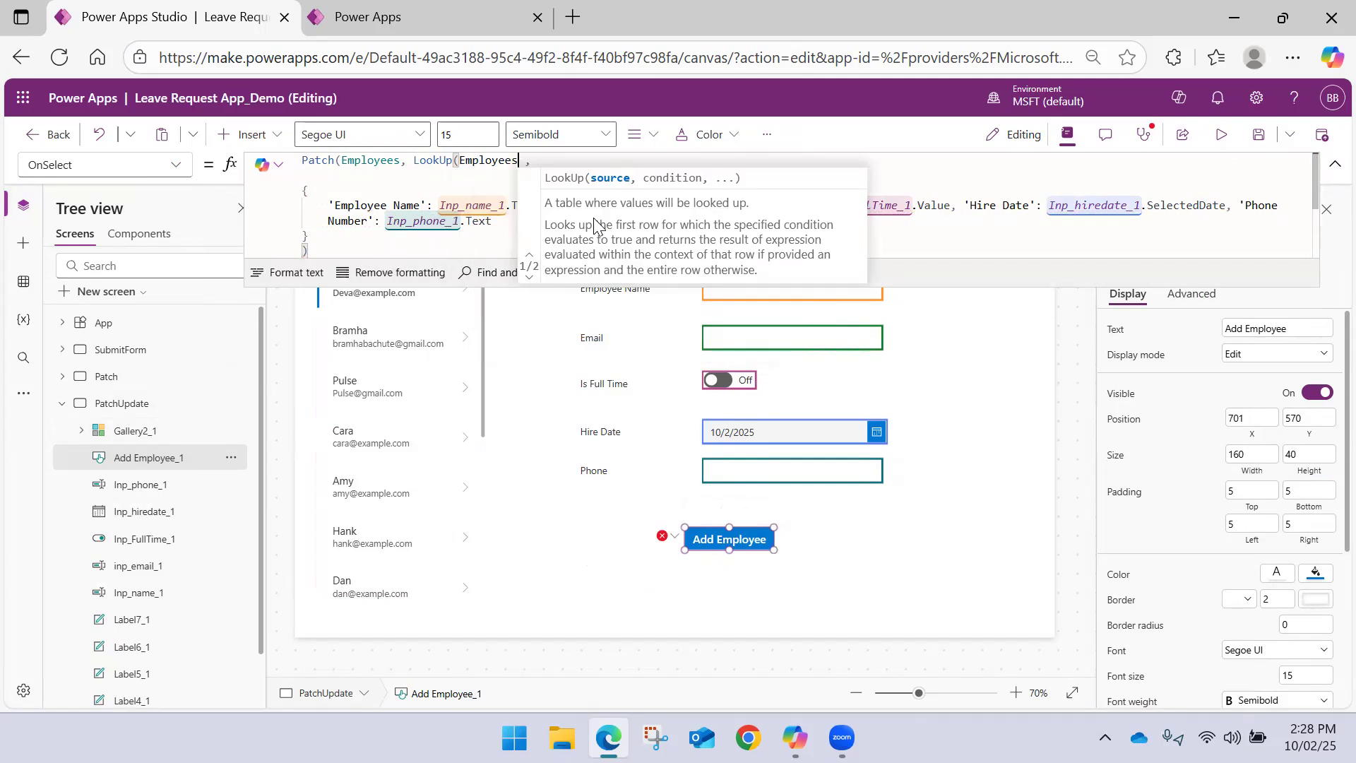
pyautogui.write(', ')
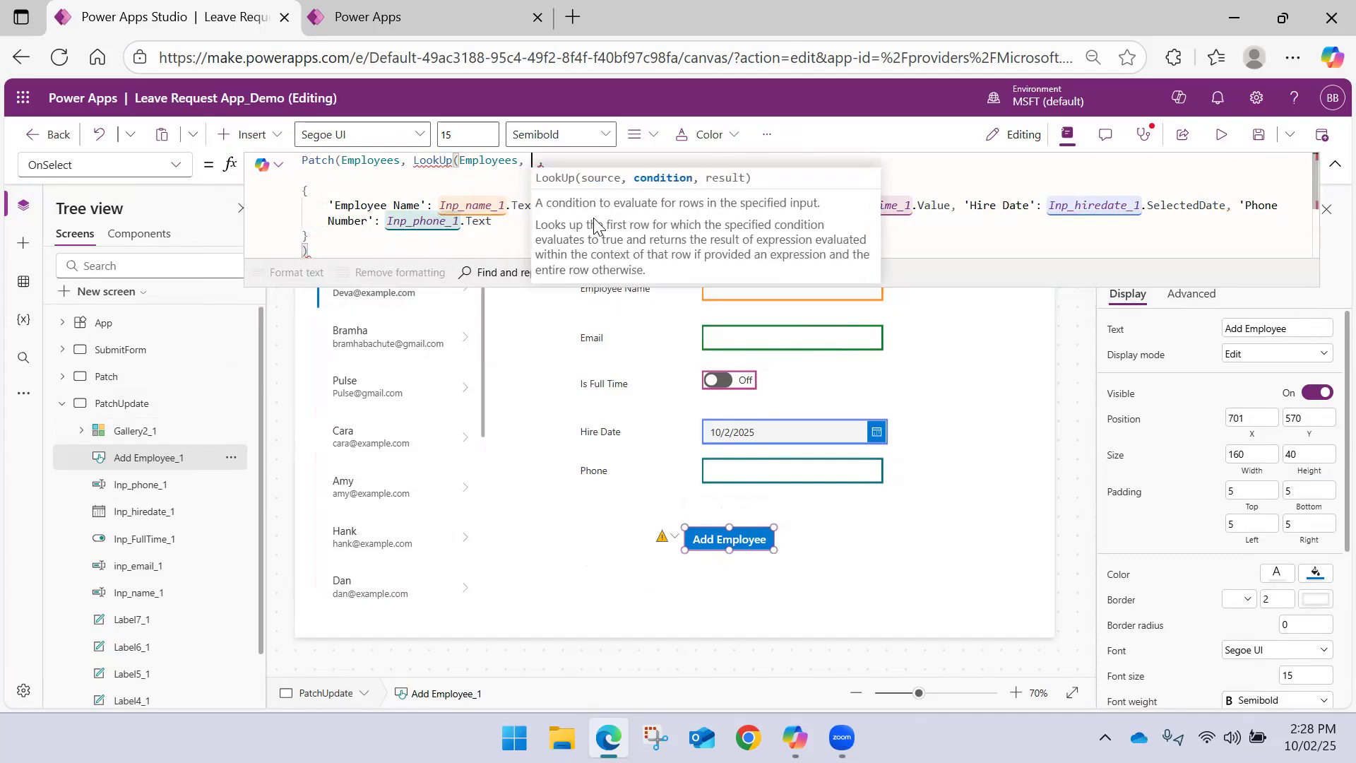
pyautogui.write('Emplo ,')
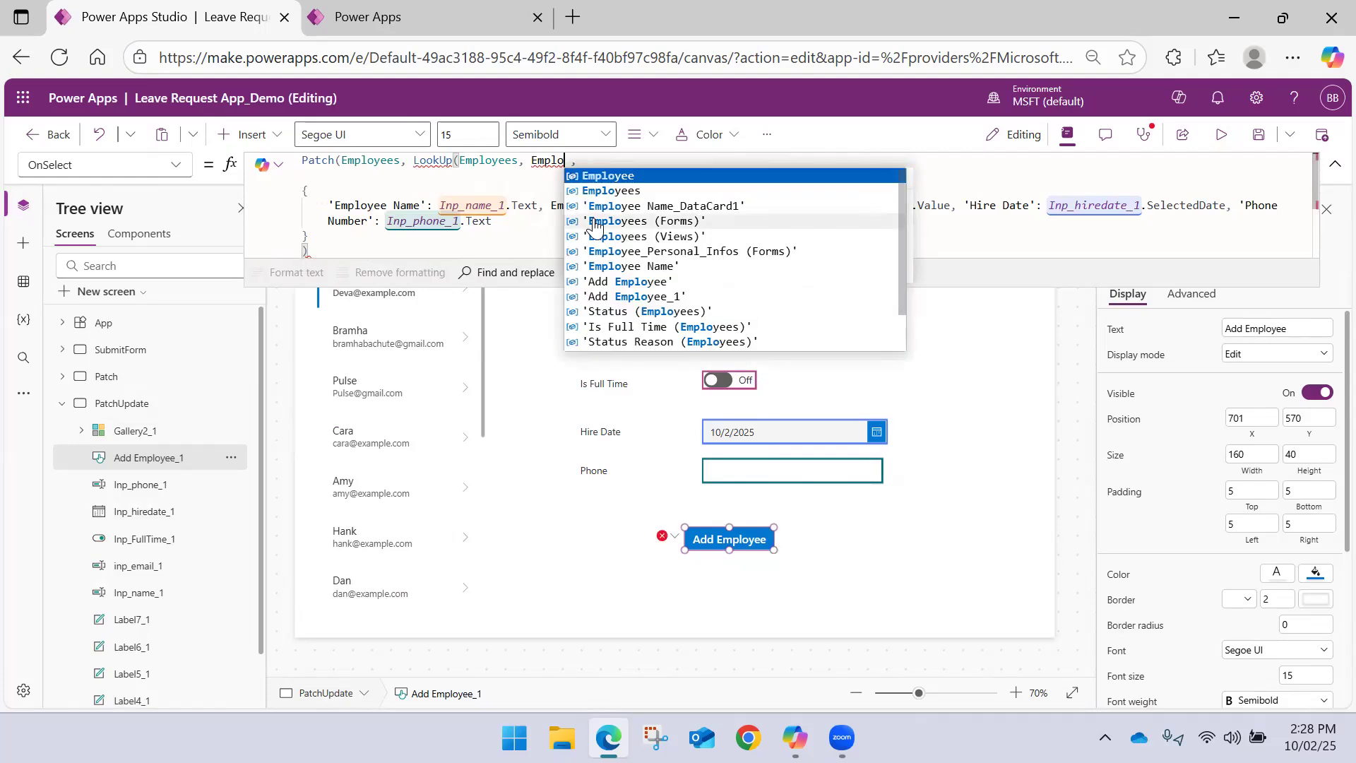
# Start the LookUp condition with the 'Employee Name' column followed by an equals sign
pyautogui.press('Down')
pyautogui.press('Down')
pyautogui.press('Down')
pyautogui.press('Down')
pyautogui.press('Down')
pyautogui.press('Down')
pyautogui.press('Tab')
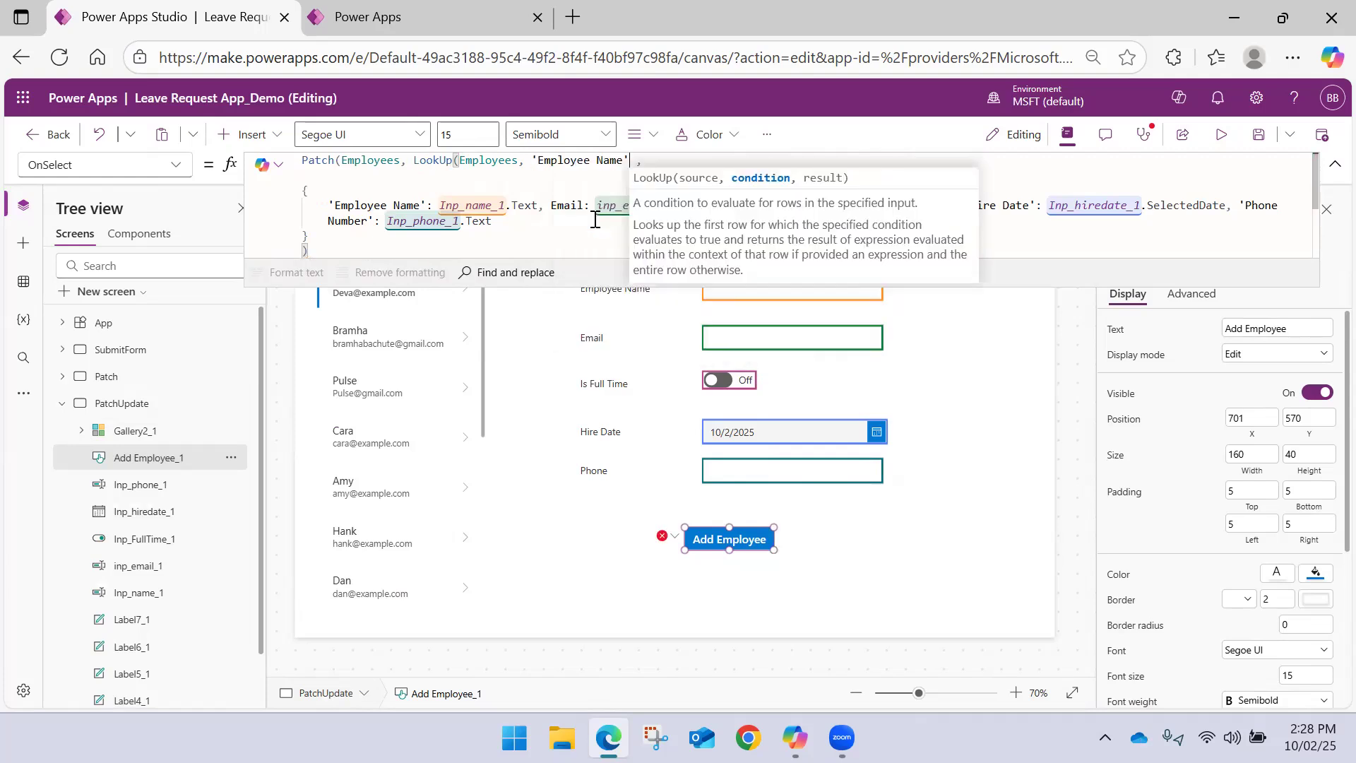
pyautogui.write('= ')
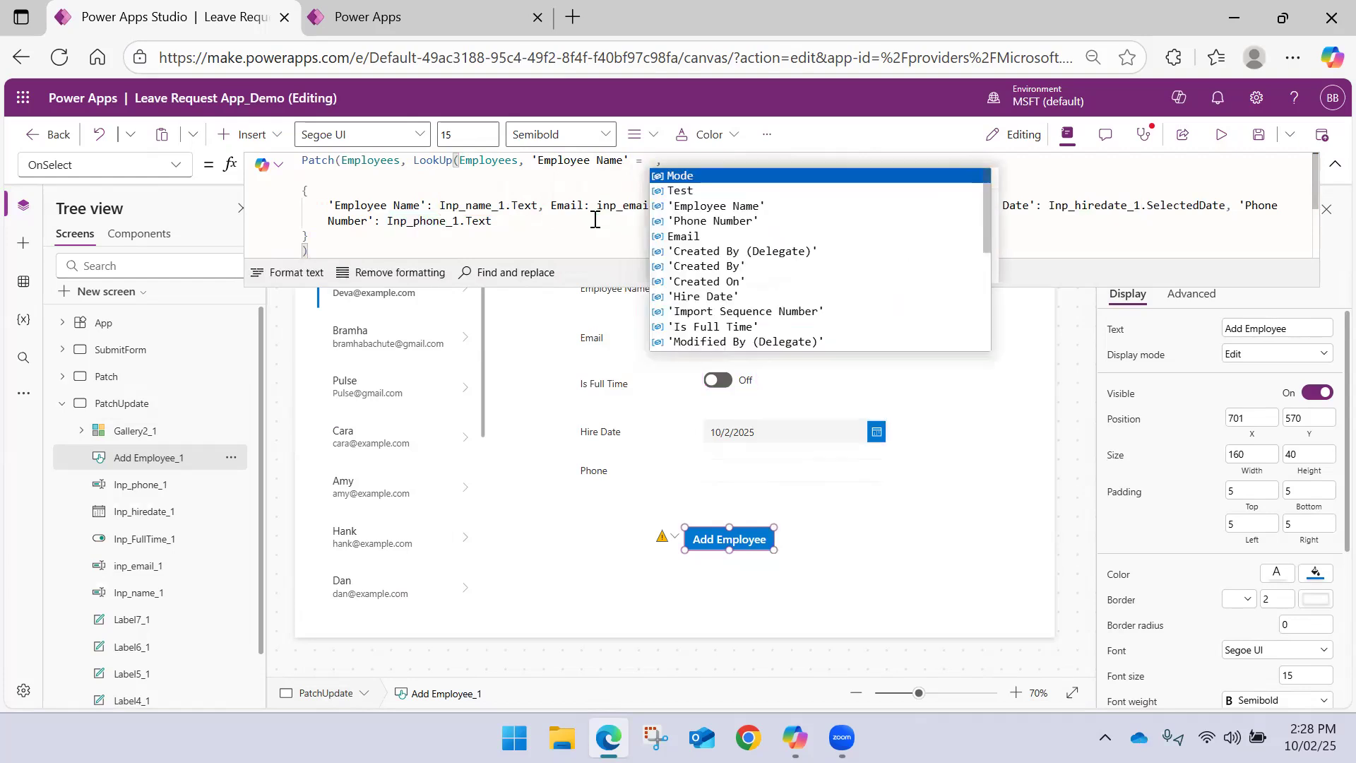
pyautogui.write('Gall')
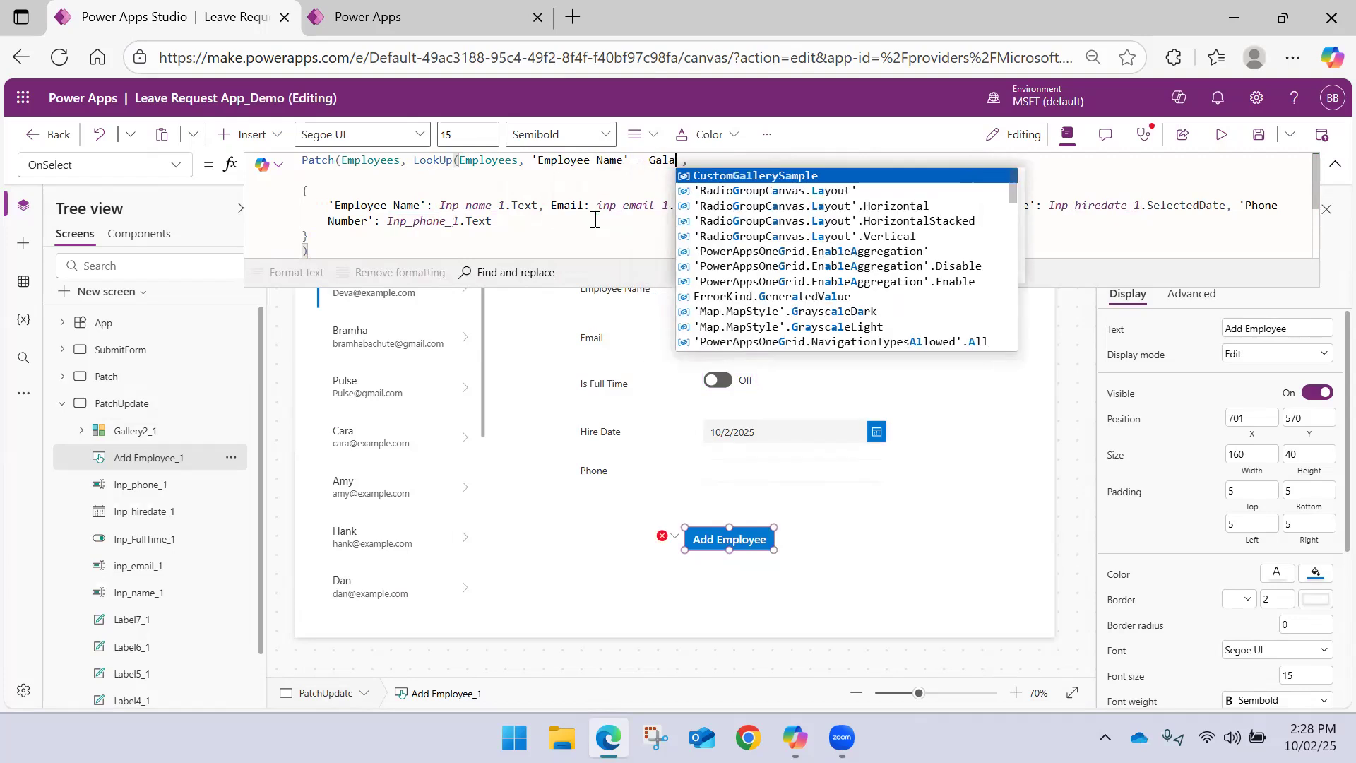
# Complete the LookUp condition with Gallery2_1.Selected.'Employee Name' and close the function's parenthesis
pyautogui.press('Down')
pyautogui.press('Down')
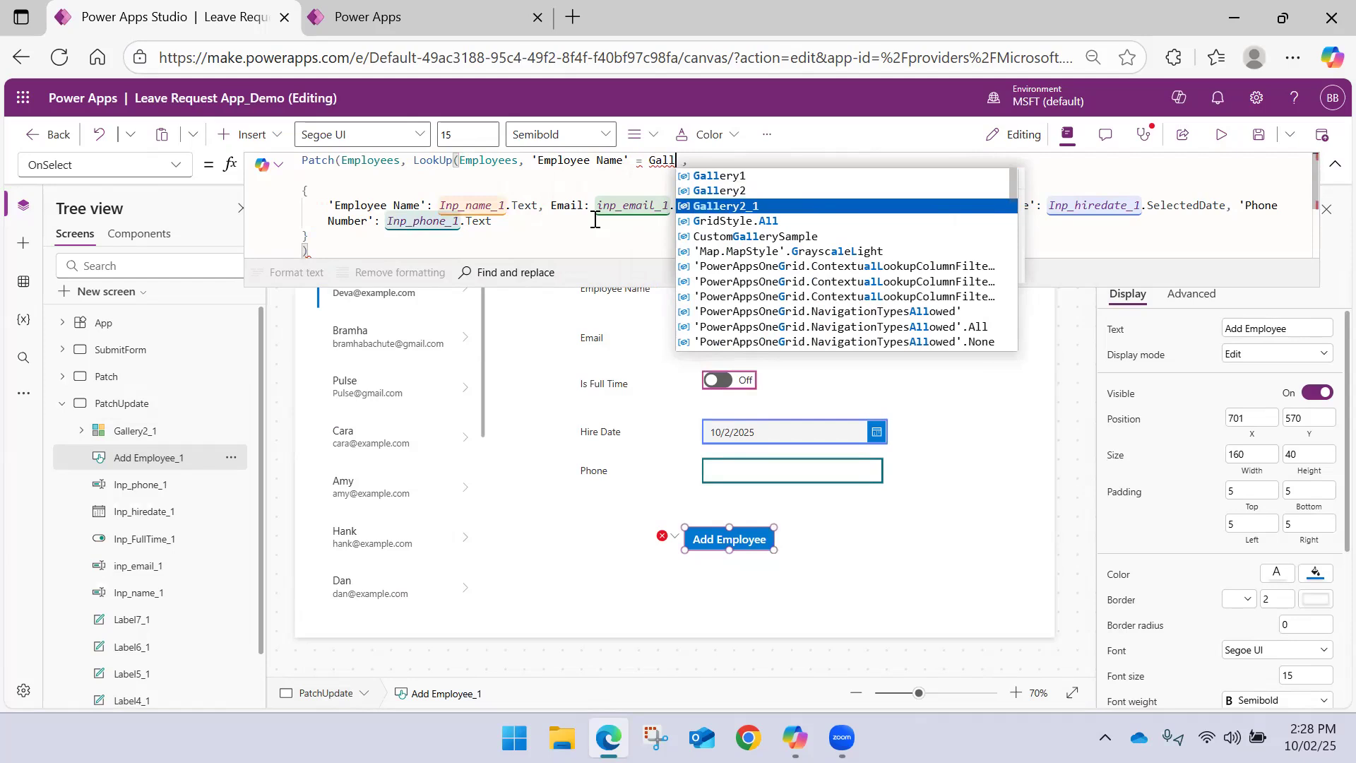
pyautogui.press('Tab')
pyautogui.write('.')
pyautogui.press('Tab')
pyautogui.write('.')
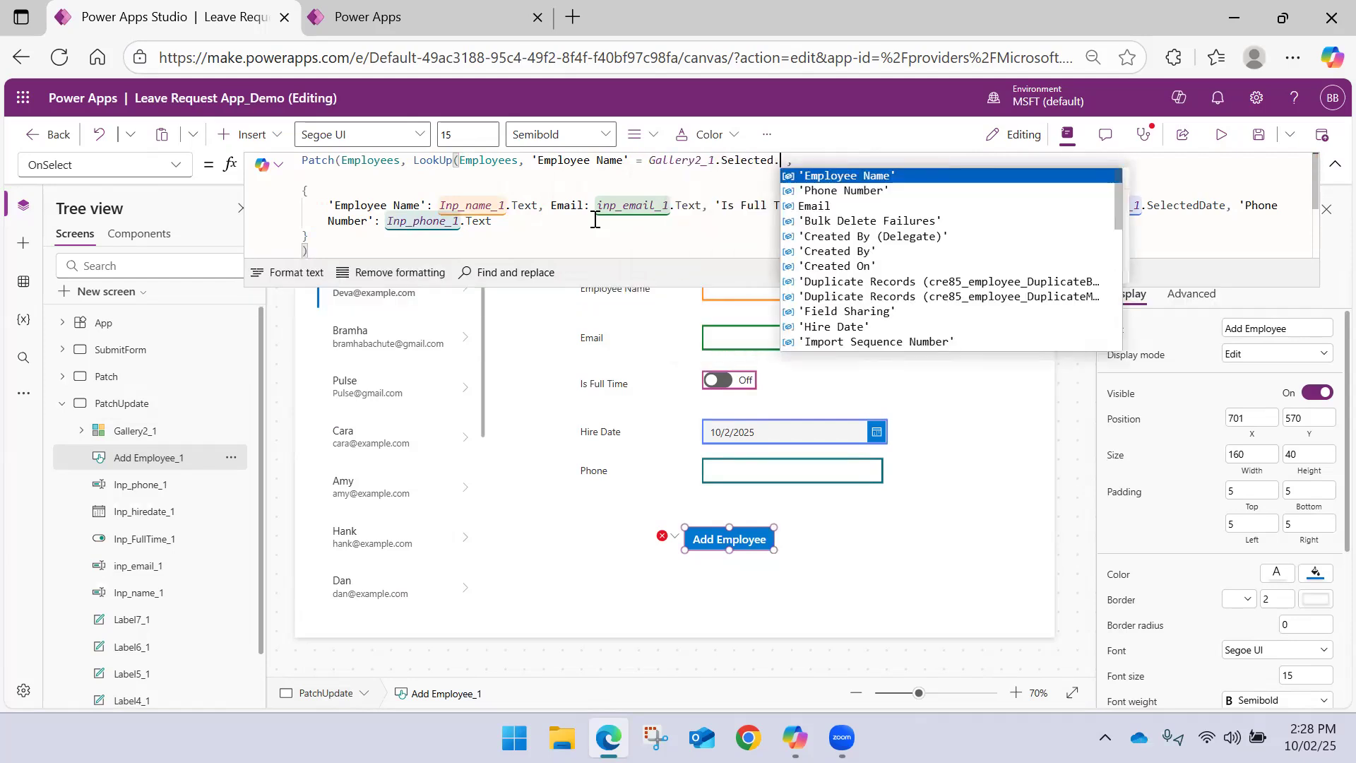
pyautogui.press('Down')
pyautogui.press('Down')
pyautogui.press('Down')
pyautogui.press('Down')
pyautogui.press('Down')
pyautogui.press('Down')
pyautogui.press('Down')
pyautogui.press('Down')
pyautogui.press('Down')
pyautogui.press('Up')
pyautogui.press('pageup')
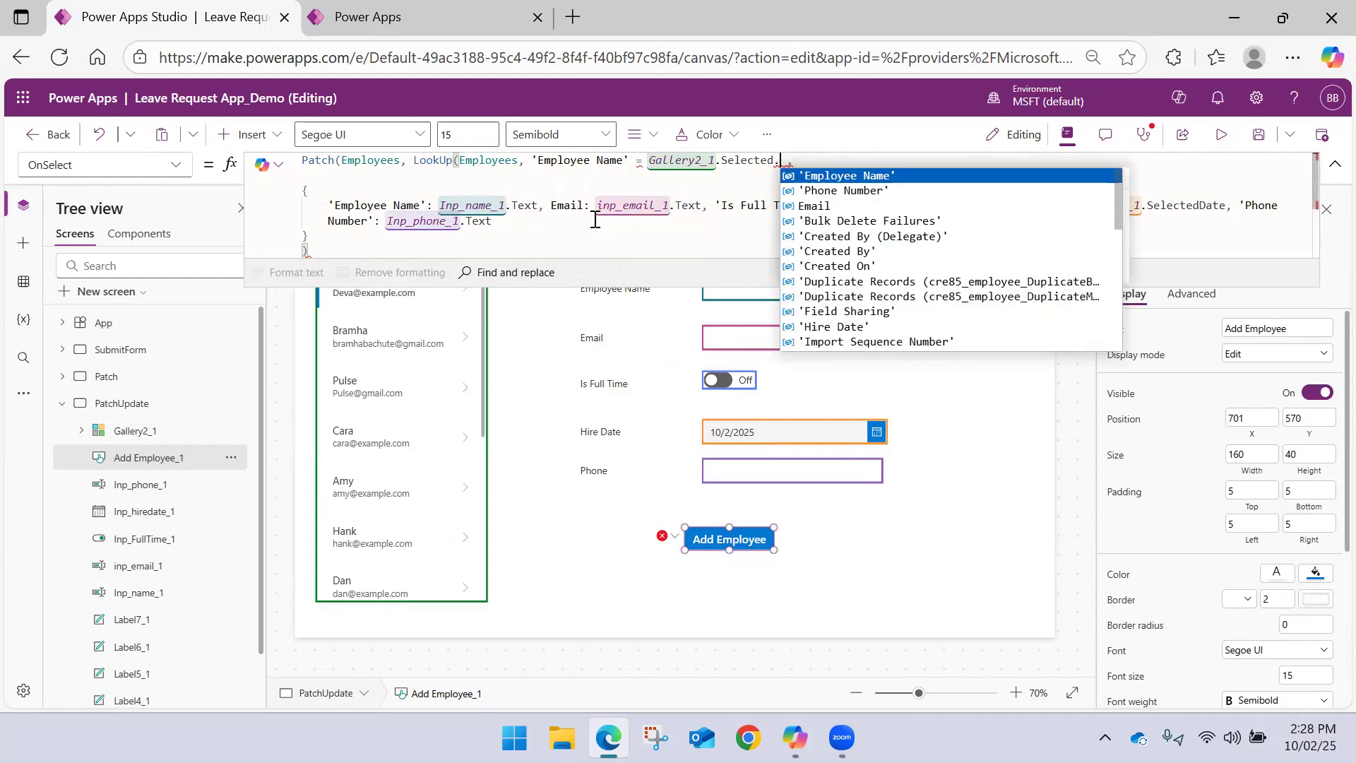
pyautogui.press('Tab')
pyautogui.write(')')
# Remove the stray space before the comma after the LookUp function and leave the formula
pyautogui.click(575, 226)
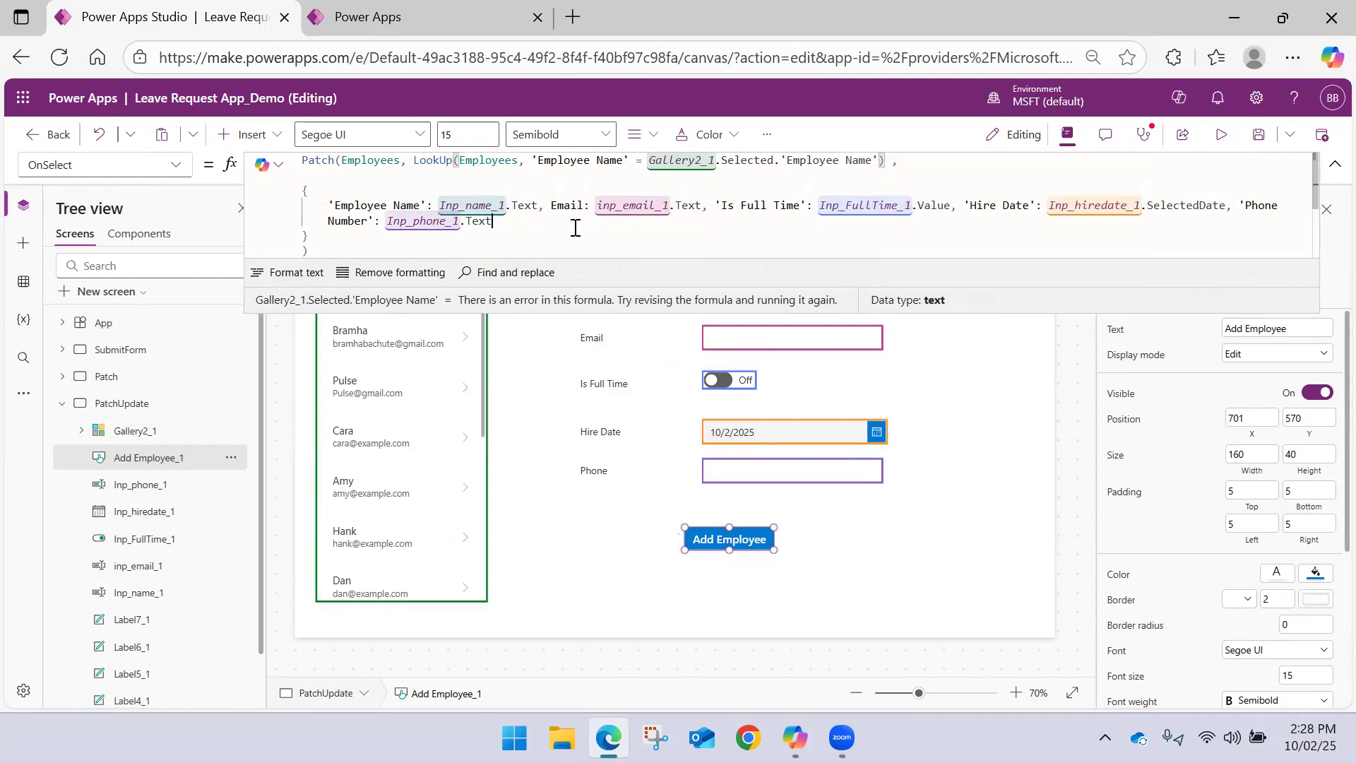
pyautogui.click(895, 163)
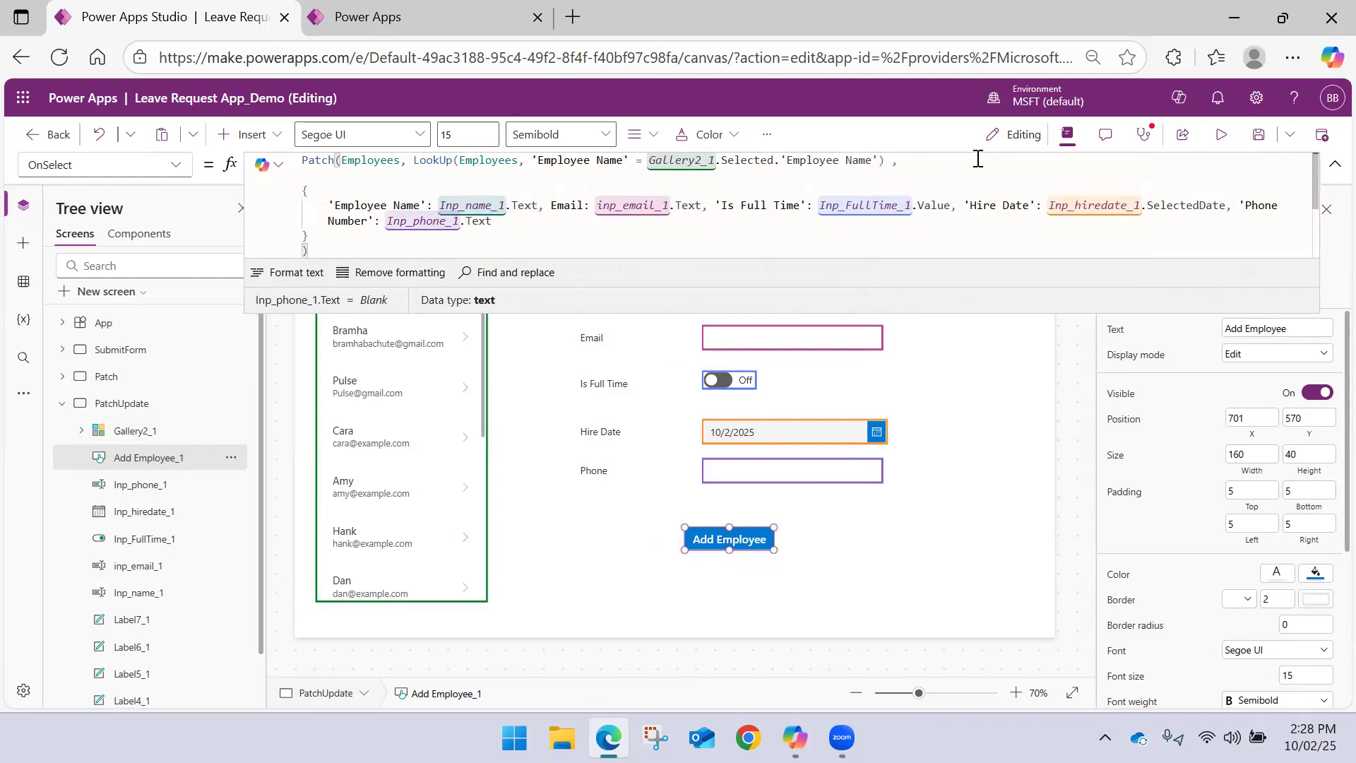
pyautogui.press('BackSpace')
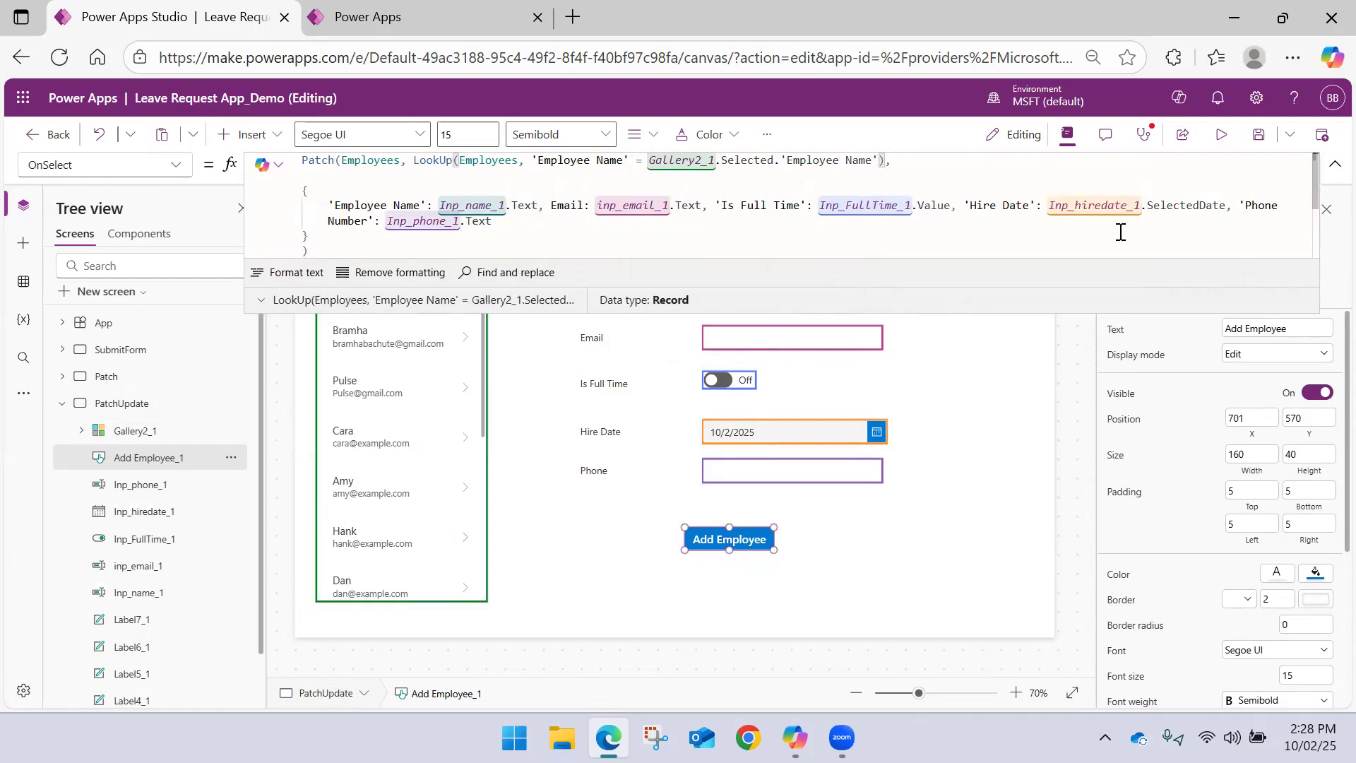
pyautogui.click(1334, 164)
pyautogui.click(994, 310)
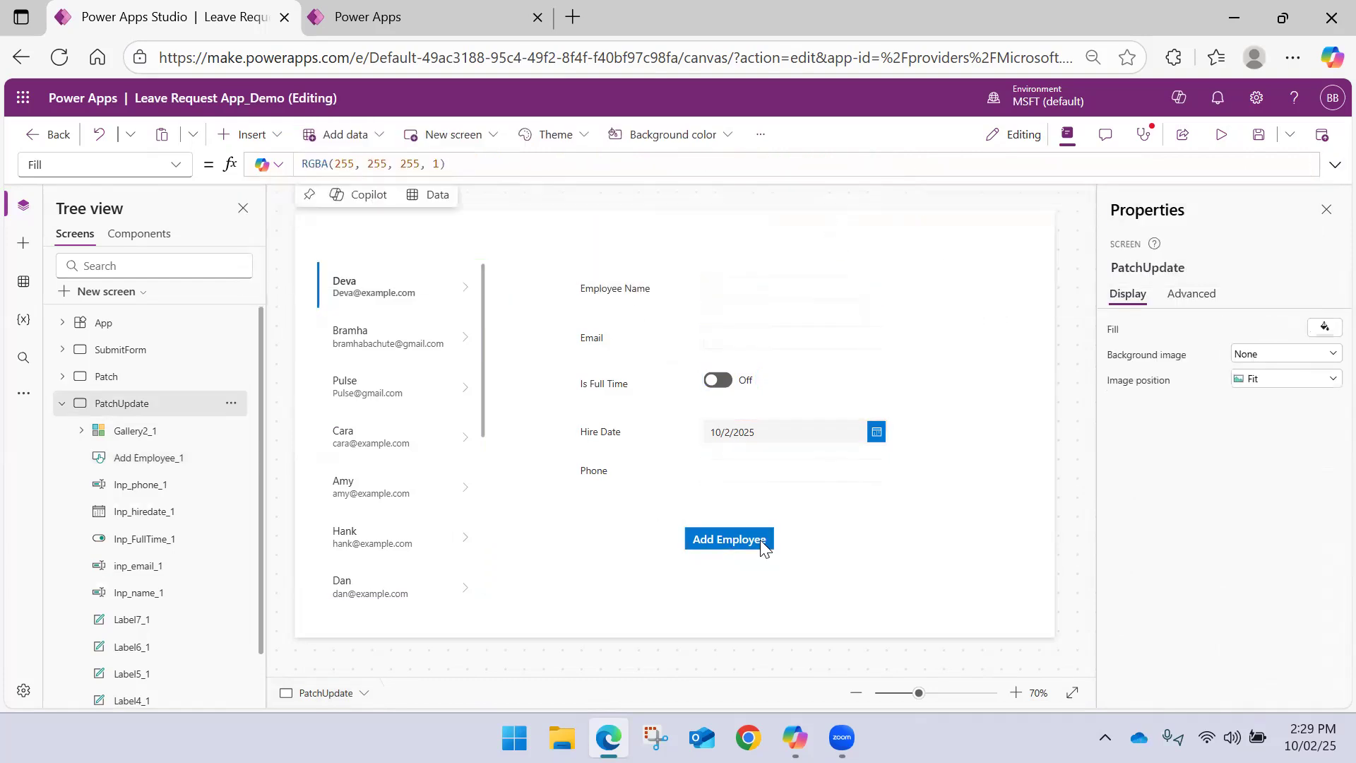
# Compare the layouts of the SubmitForm, Patch and PatchUpdate screens
pyautogui.click(62, 403)
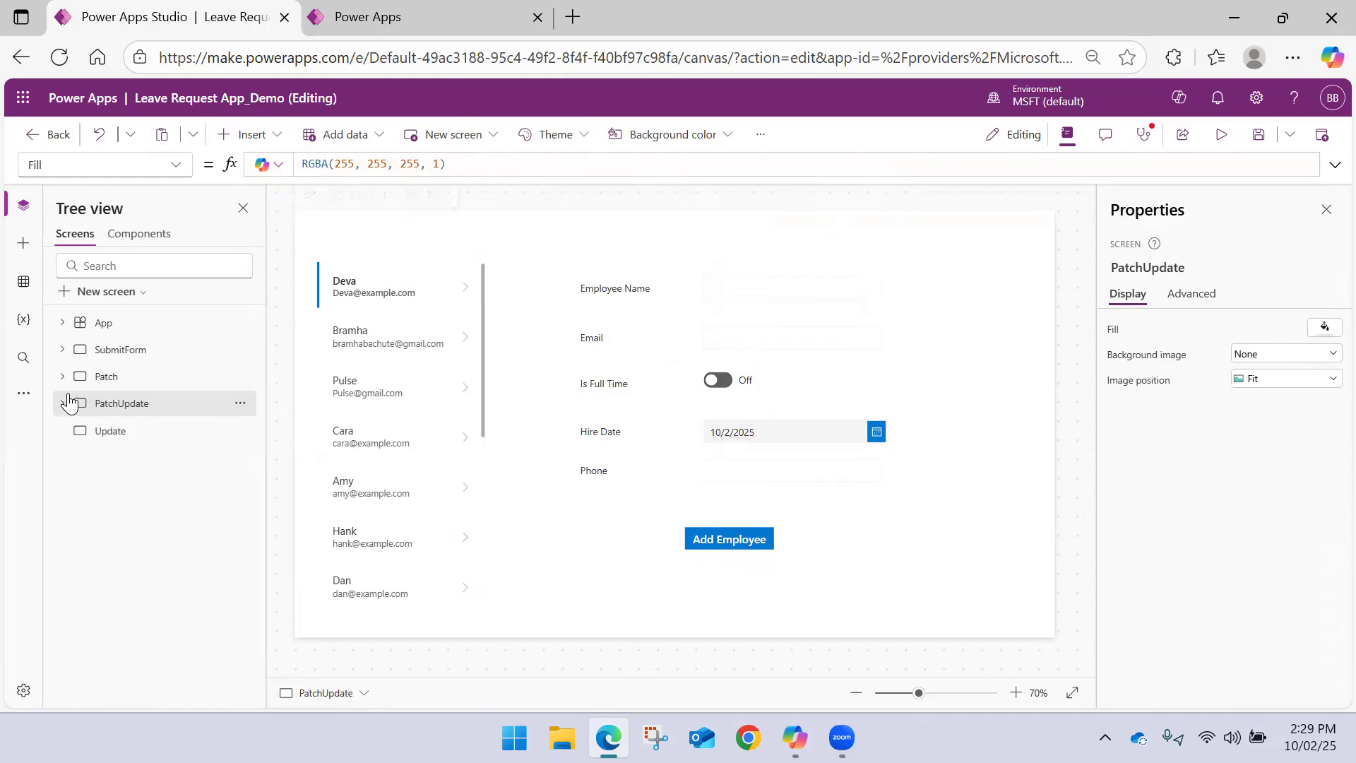
pyautogui.click(104, 354)
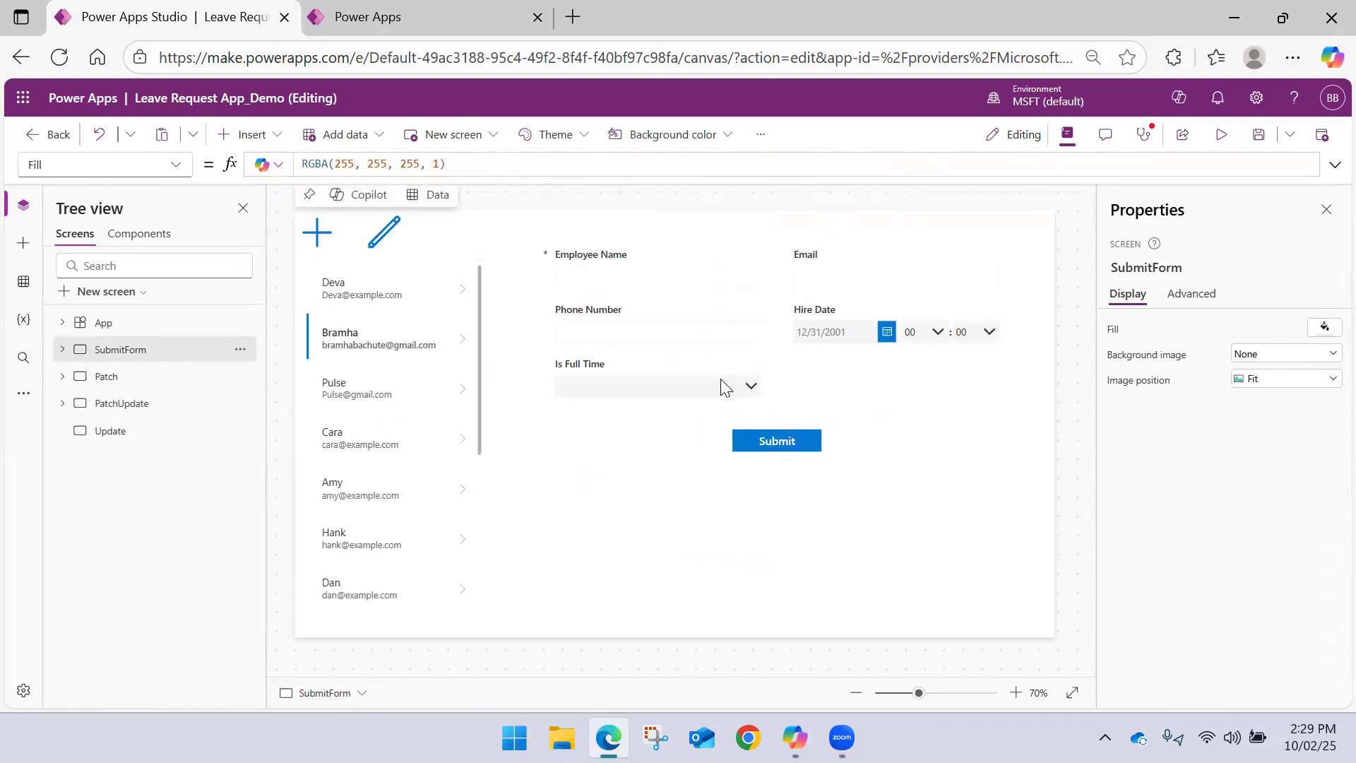
pyautogui.click(106, 377)
pyautogui.click(142, 408)
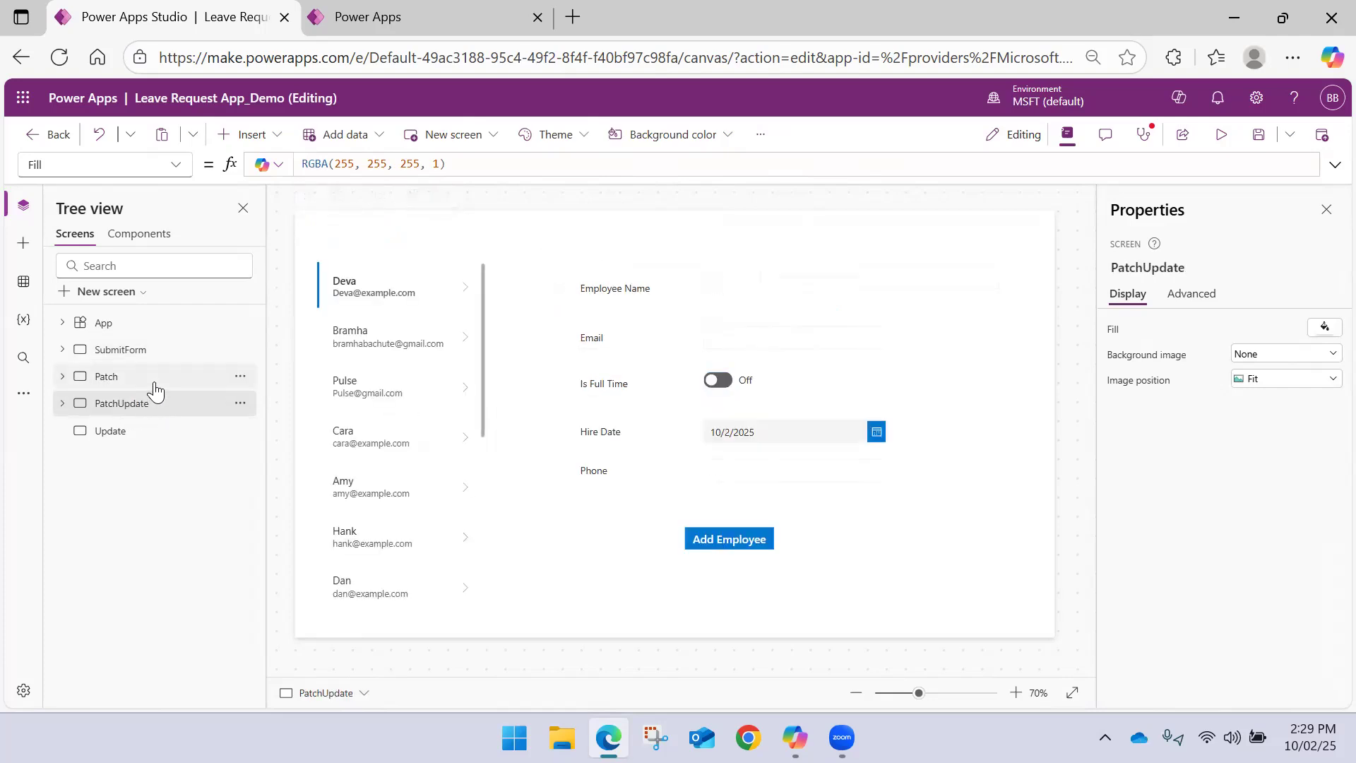
pyautogui.click(149, 381)
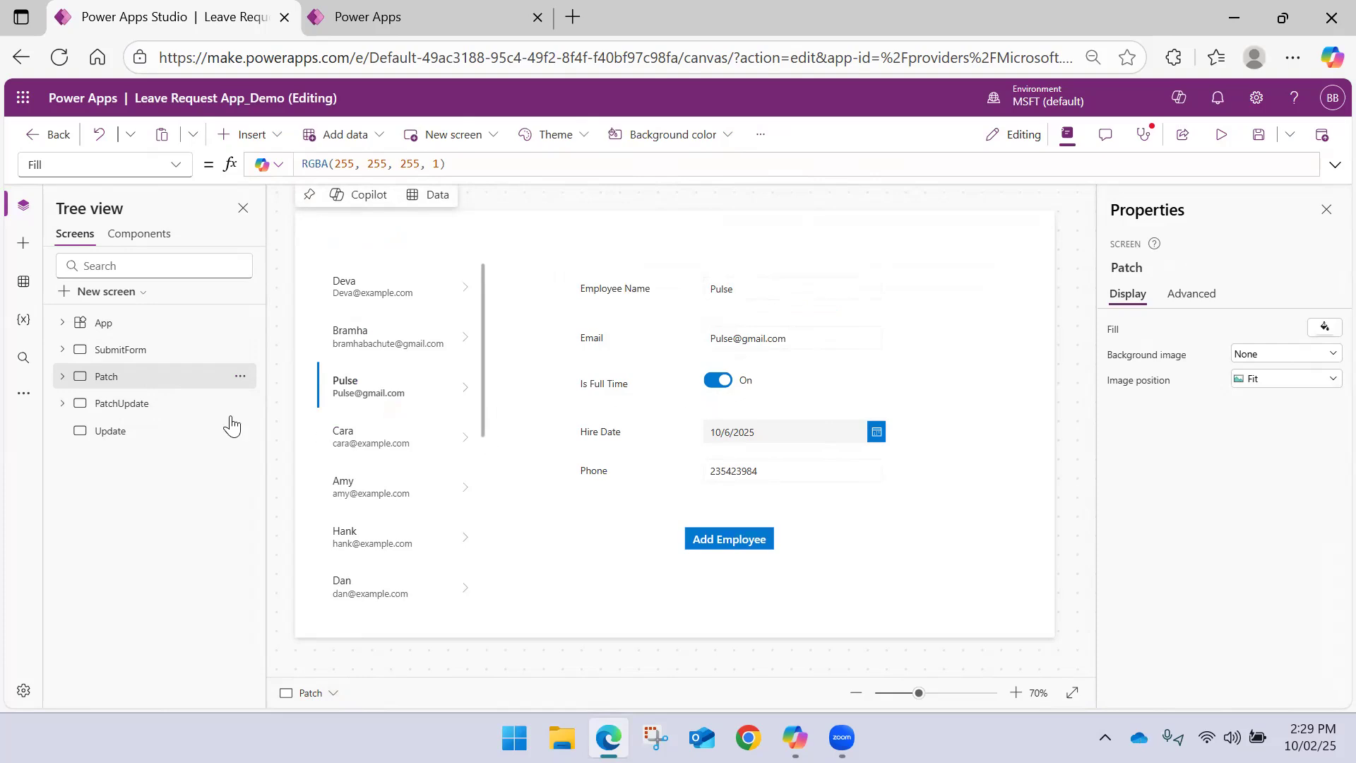
pyautogui.click(189, 407)
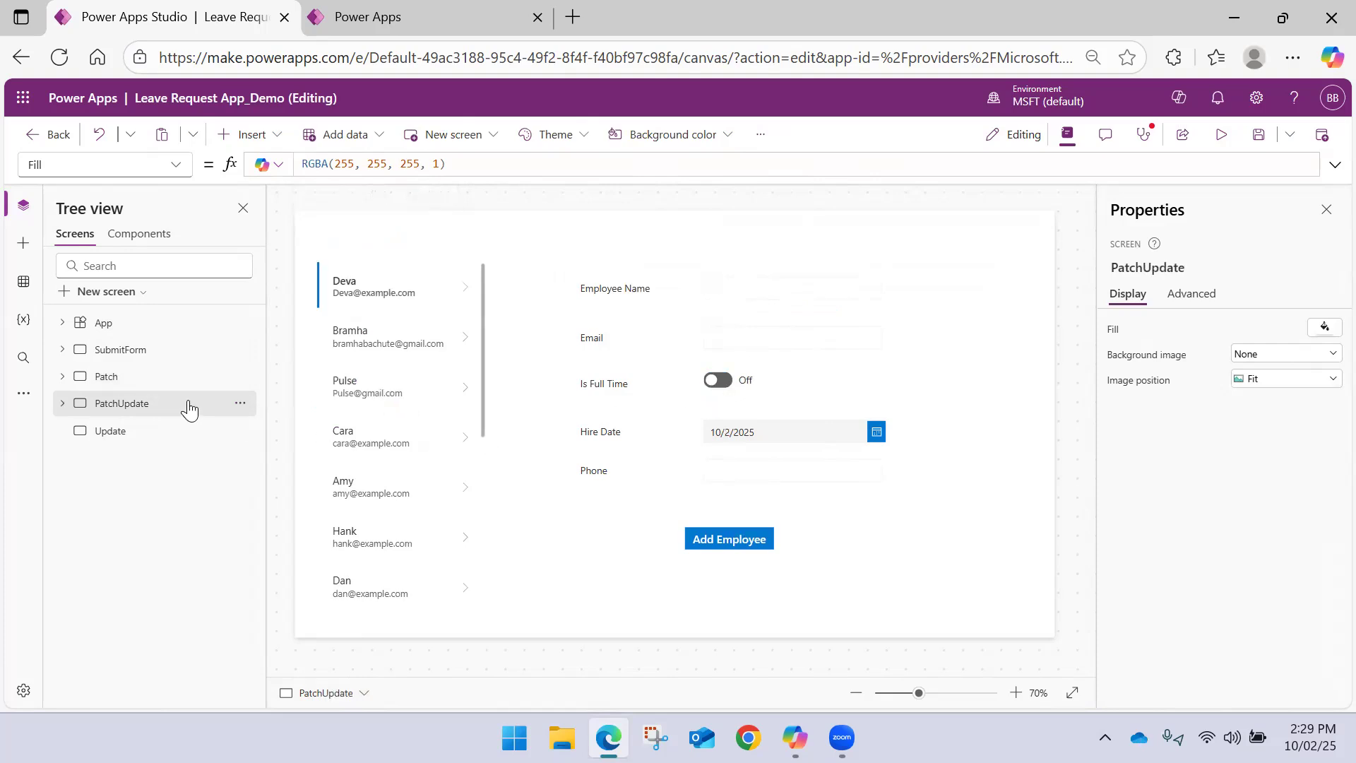
# Examine the LookUp argument in the OnSelect formula of the PatchUpdate screen's Add Employee button
pyautogui.click(704, 540)
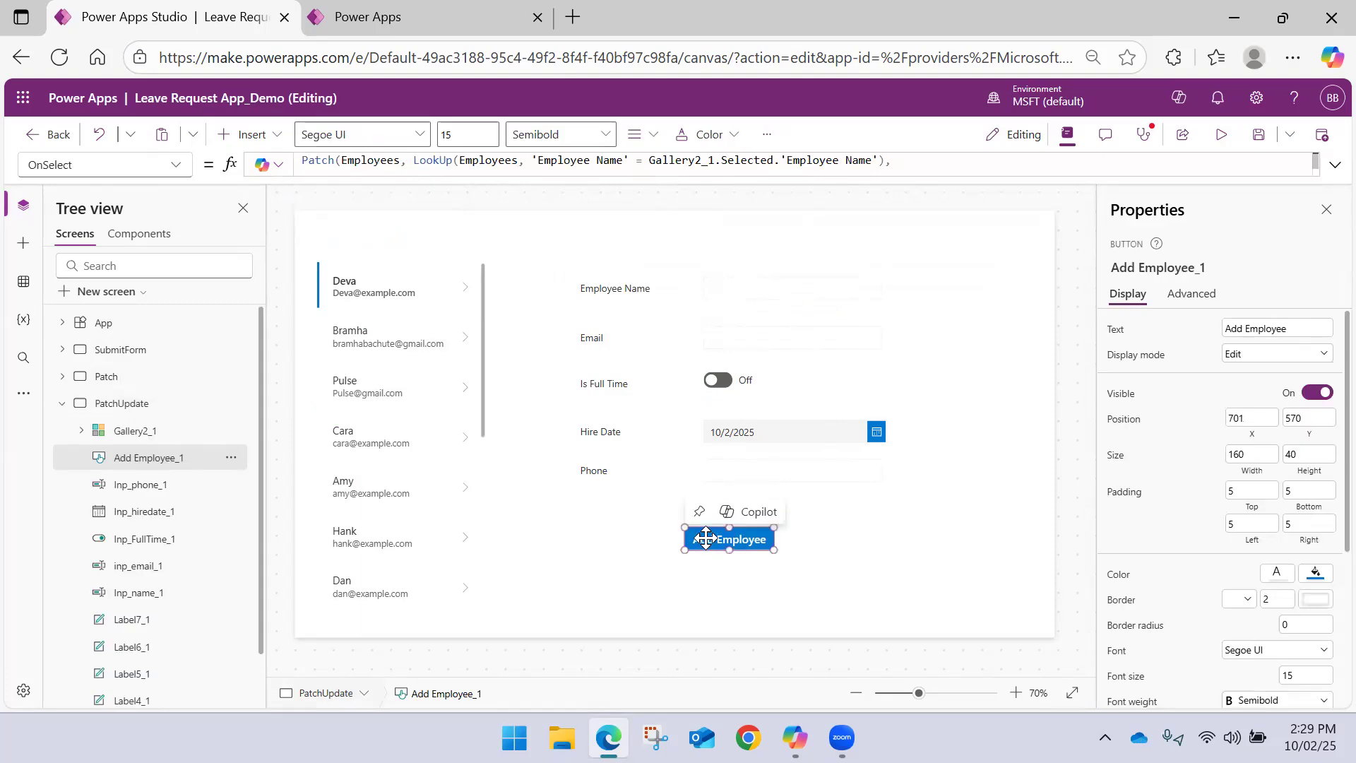
pyautogui.click(1334, 163)
pyautogui.moveTo(415, 161); pyautogui.dragTo(884, 162)
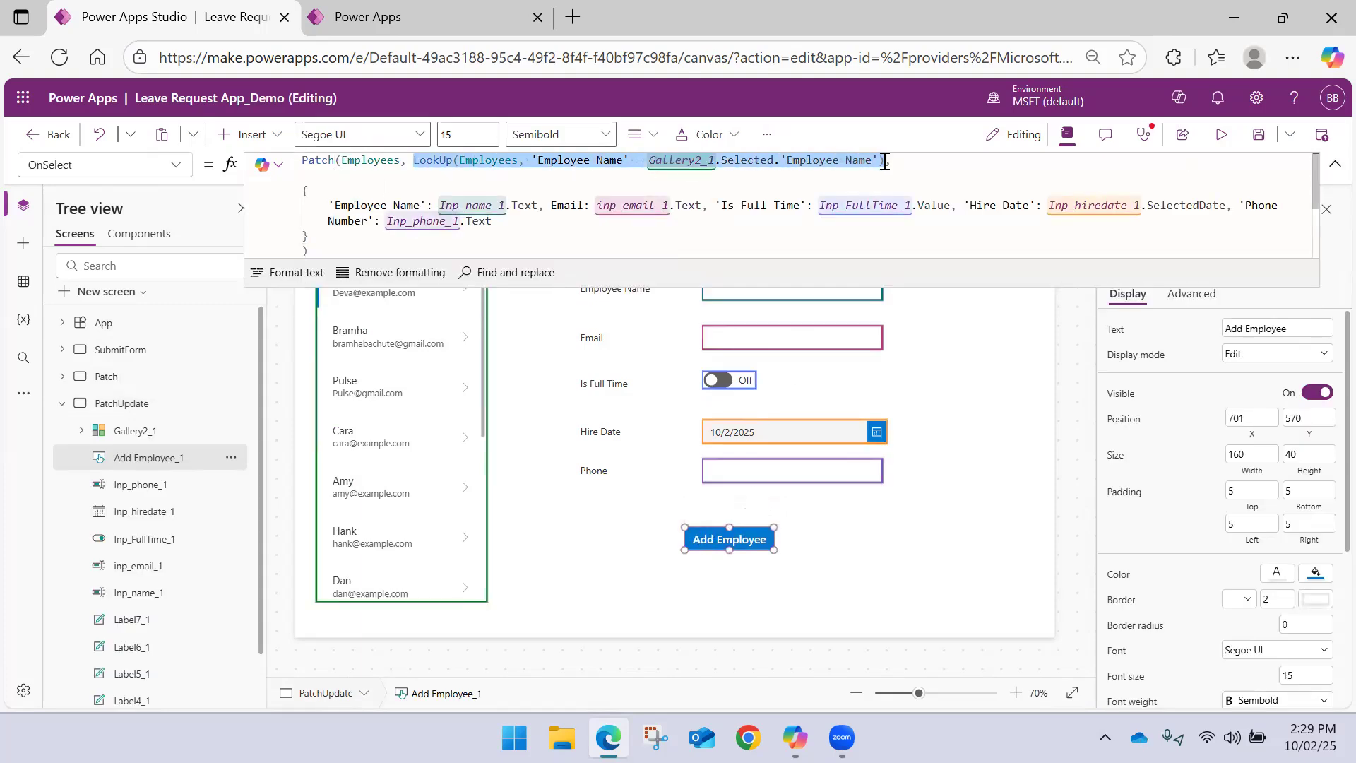
pyautogui.click(1335, 164)
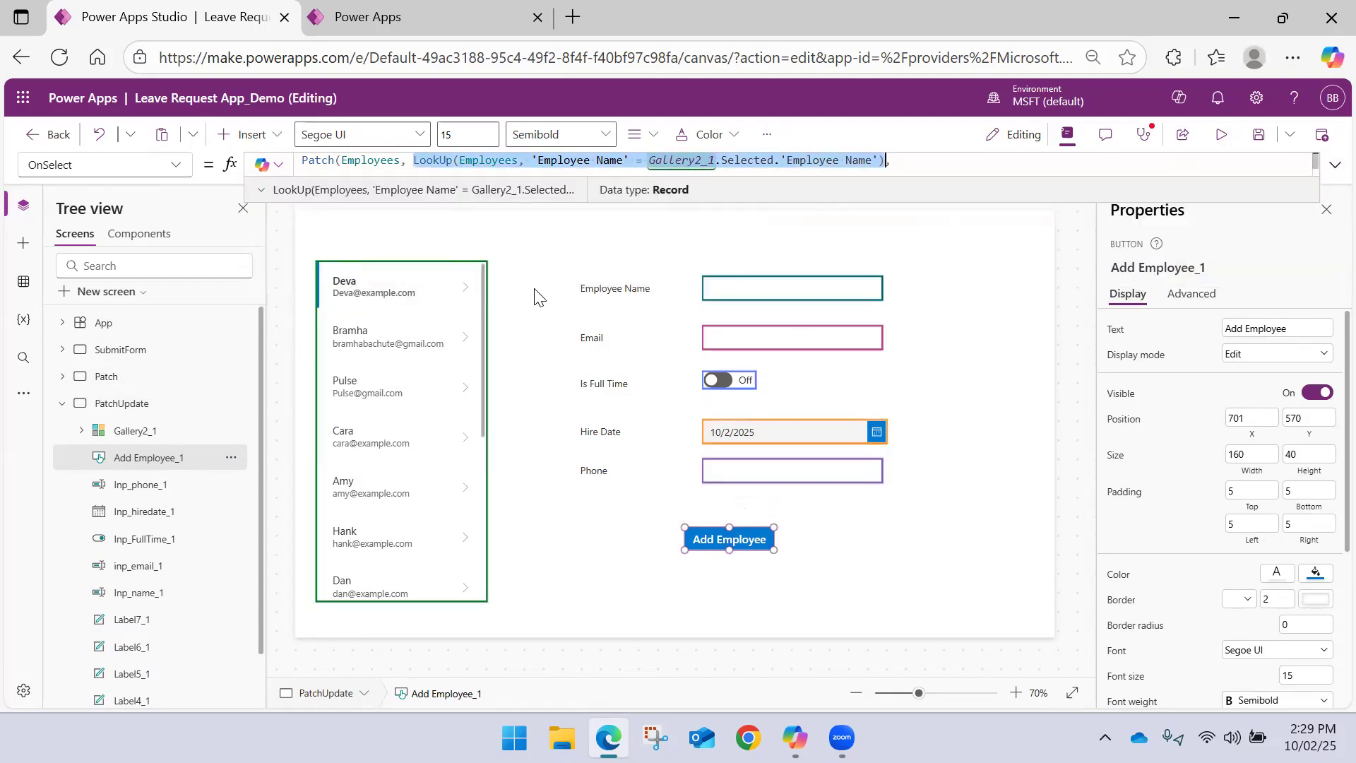
# Examine the Defaults(Employees) argument in the OnSelect formula of the Patch screen's Add Employee button for comparison
pyautogui.click(63, 403)
pyautogui.click(65, 377)
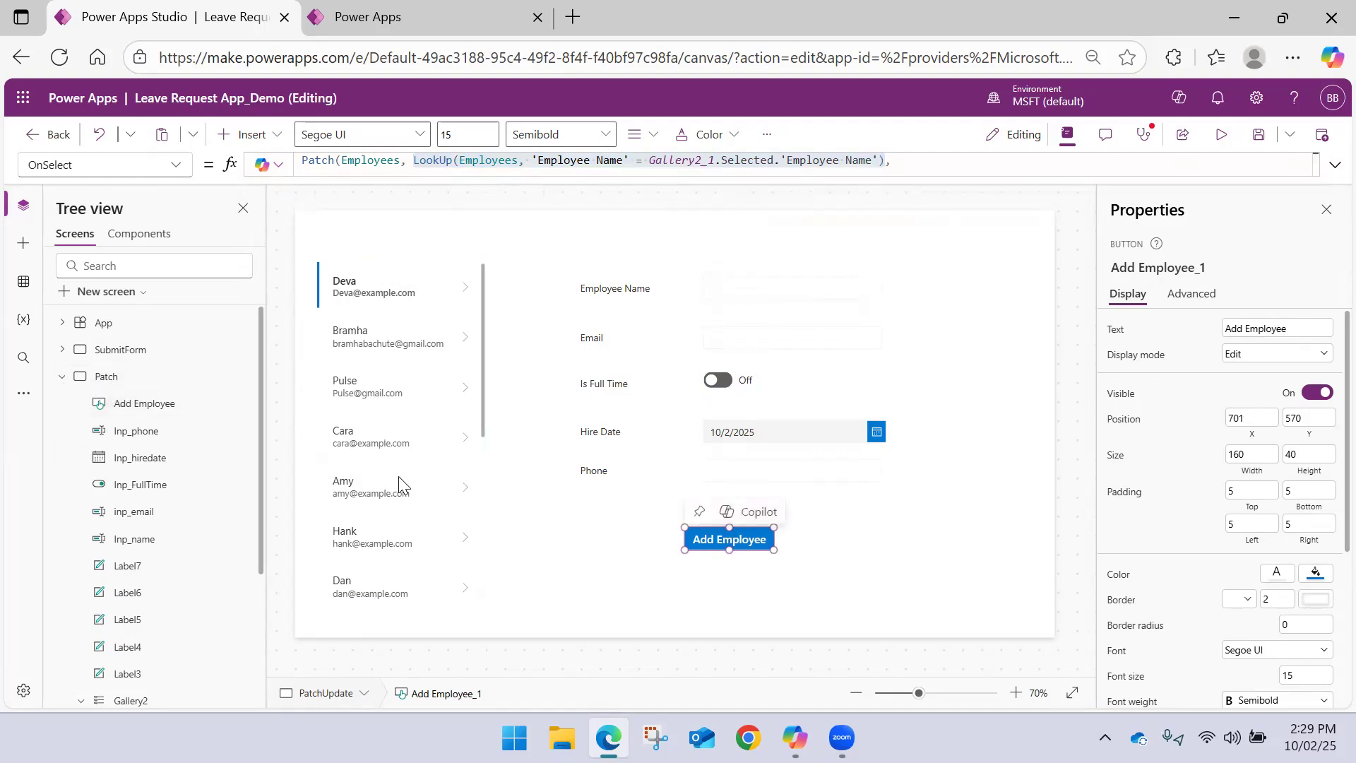
pyautogui.click(113, 377)
pyautogui.click(724, 536)
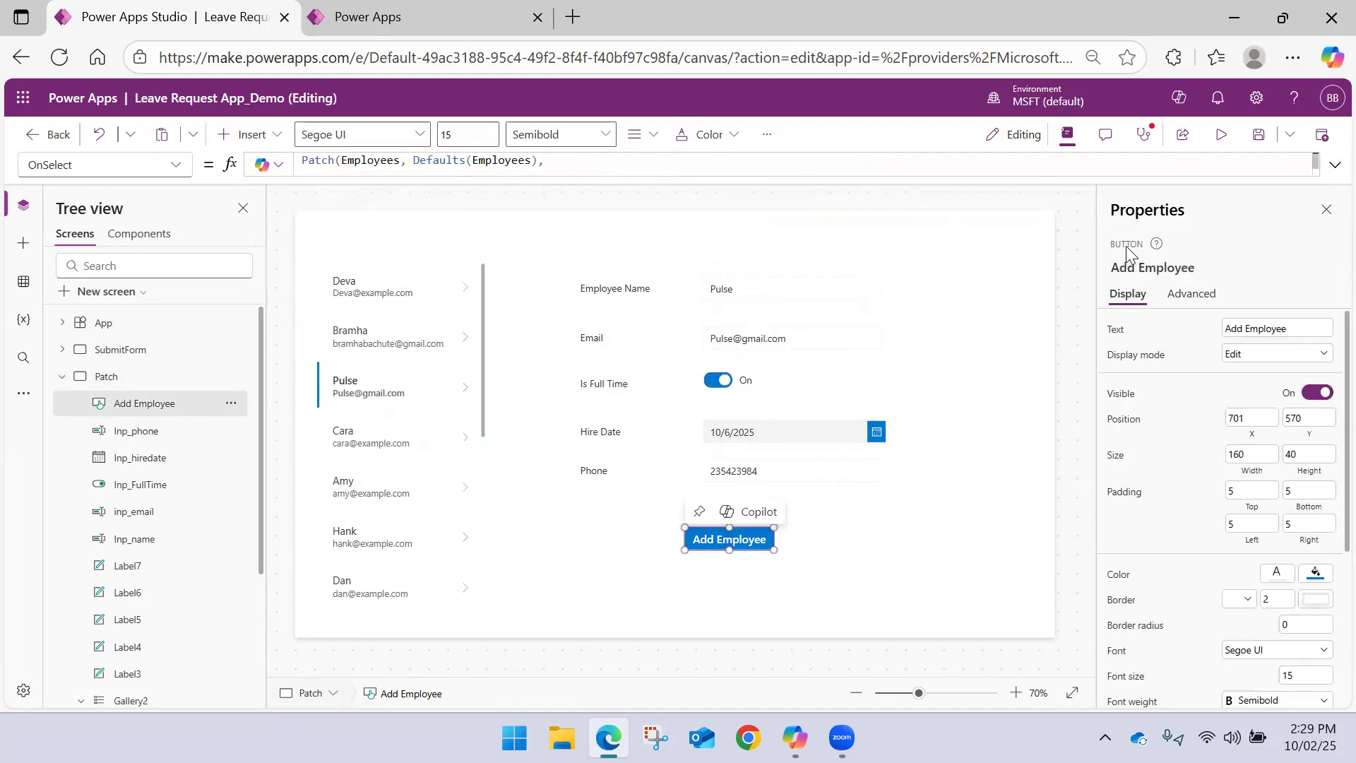
pyautogui.click(1334, 165)
pyautogui.moveTo(418, 161); pyautogui.dragTo(545, 162)
pyautogui.click(1334, 165)
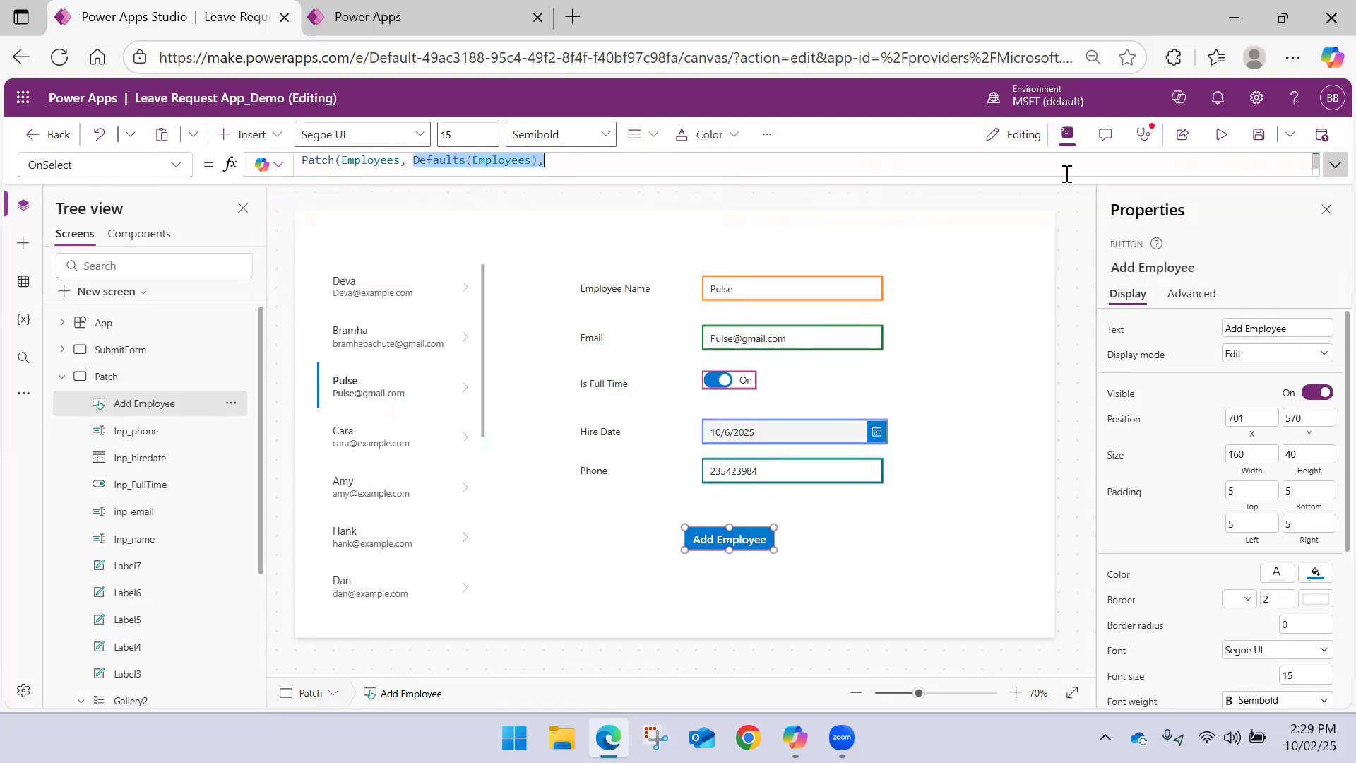
pyautogui.click(61, 376)
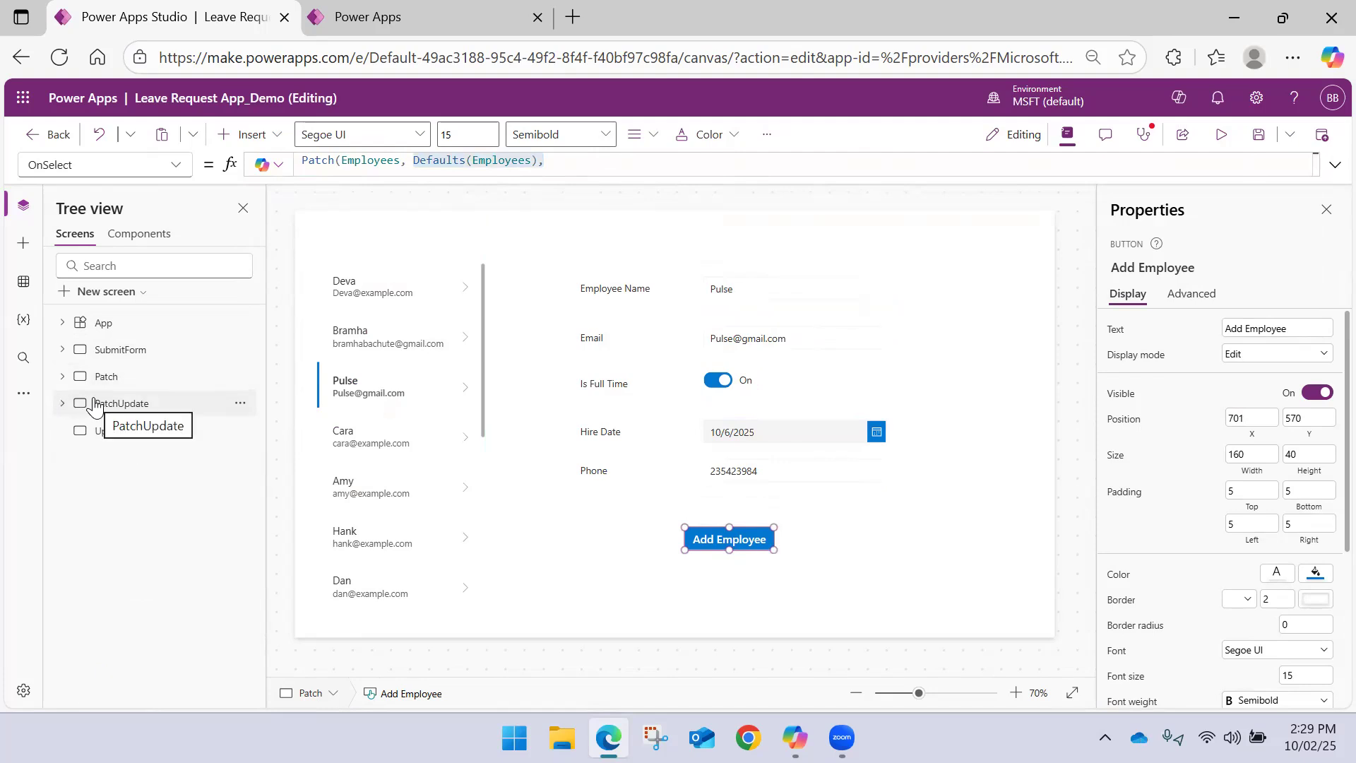
# Preview the PatchUpdate screen, select the third employee in the gallery, and close the preview
pyautogui.click(133, 401)
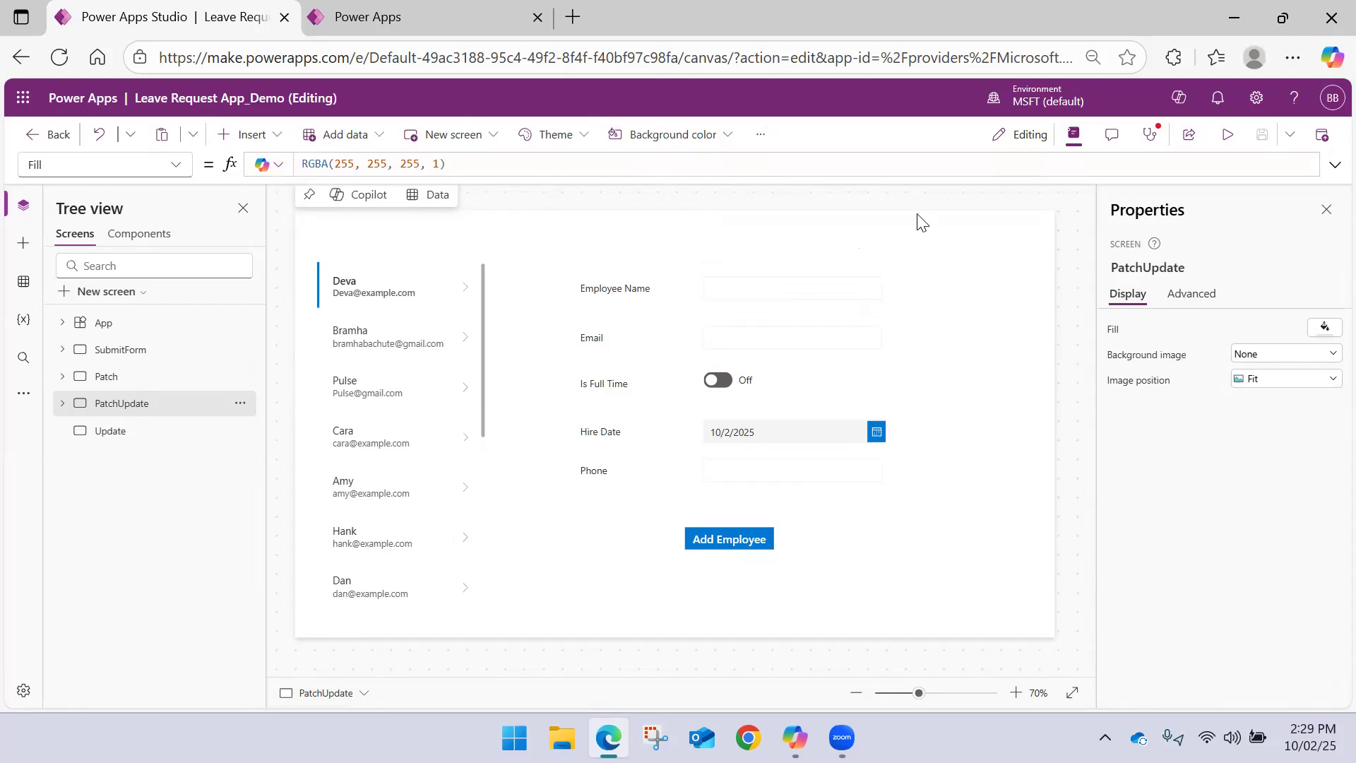
pyautogui.click(1226, 135)
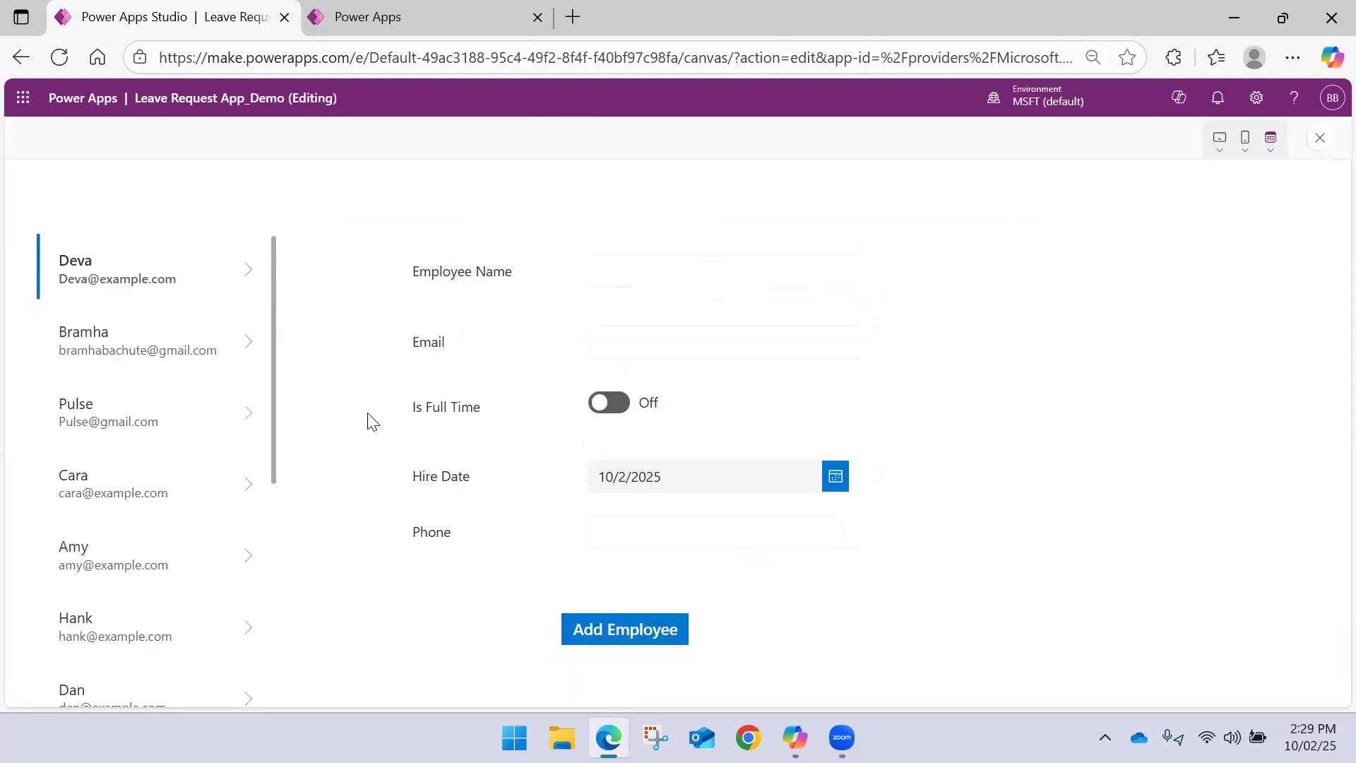
pyautogui.click(241, 423)
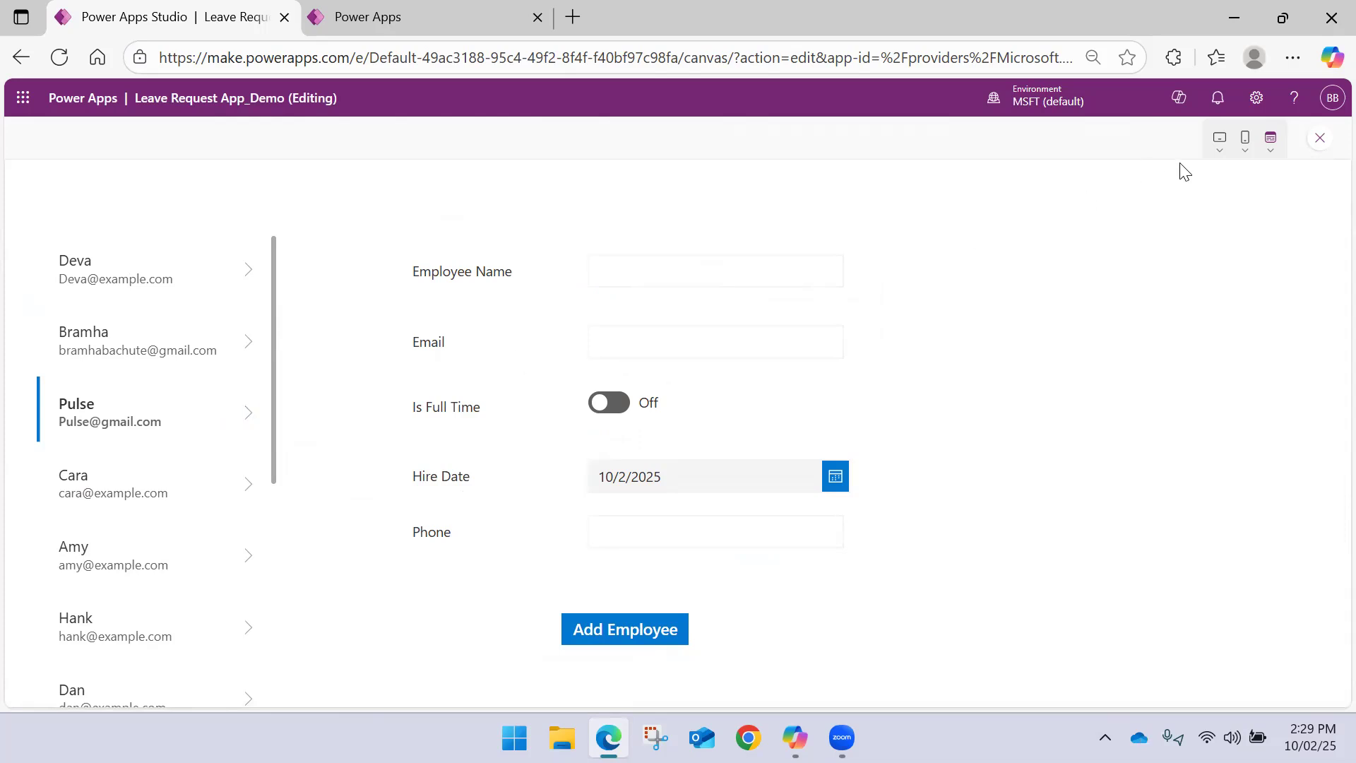
pyautogui.click(1318, 138)
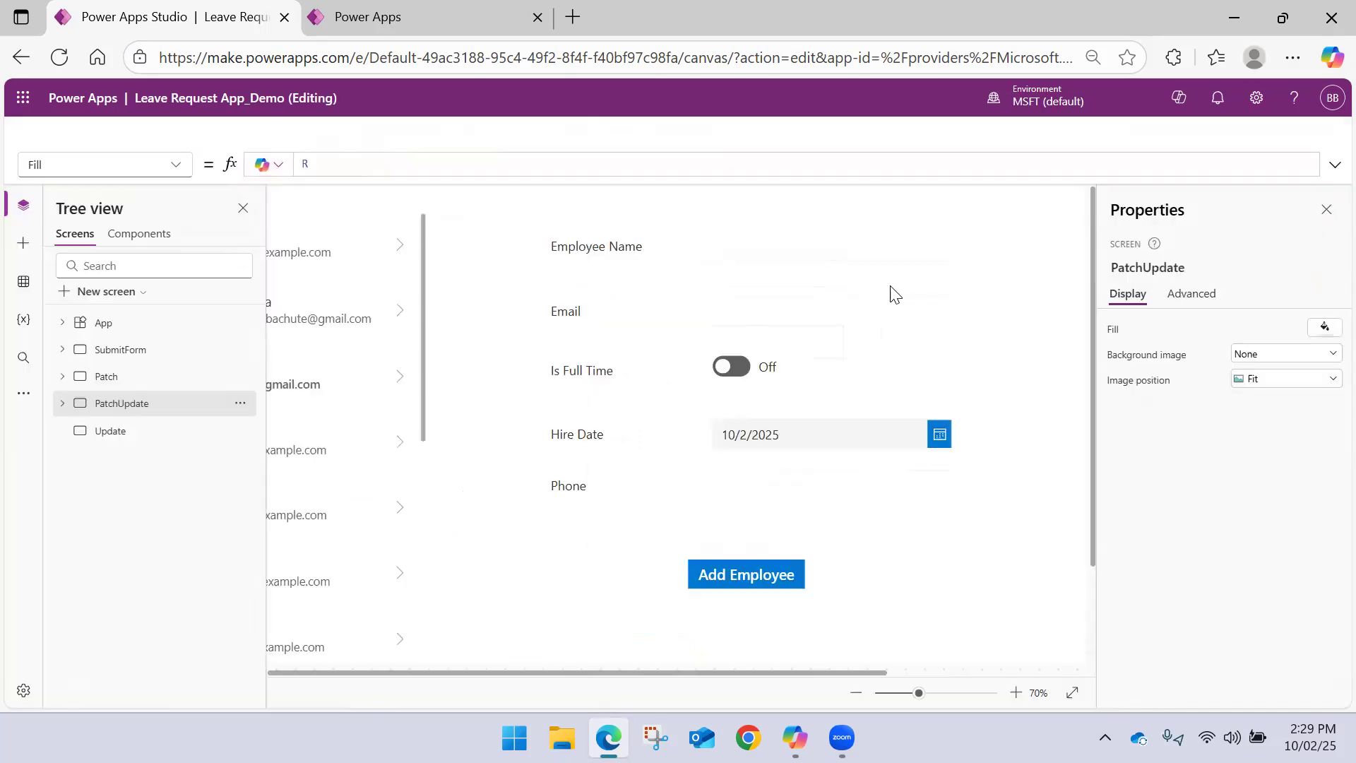
# Set the Default property of PatchUpdate's Employee Name input to Gallery2_1.Selected.'Employee Name'
pyautogui.click(729, 288)
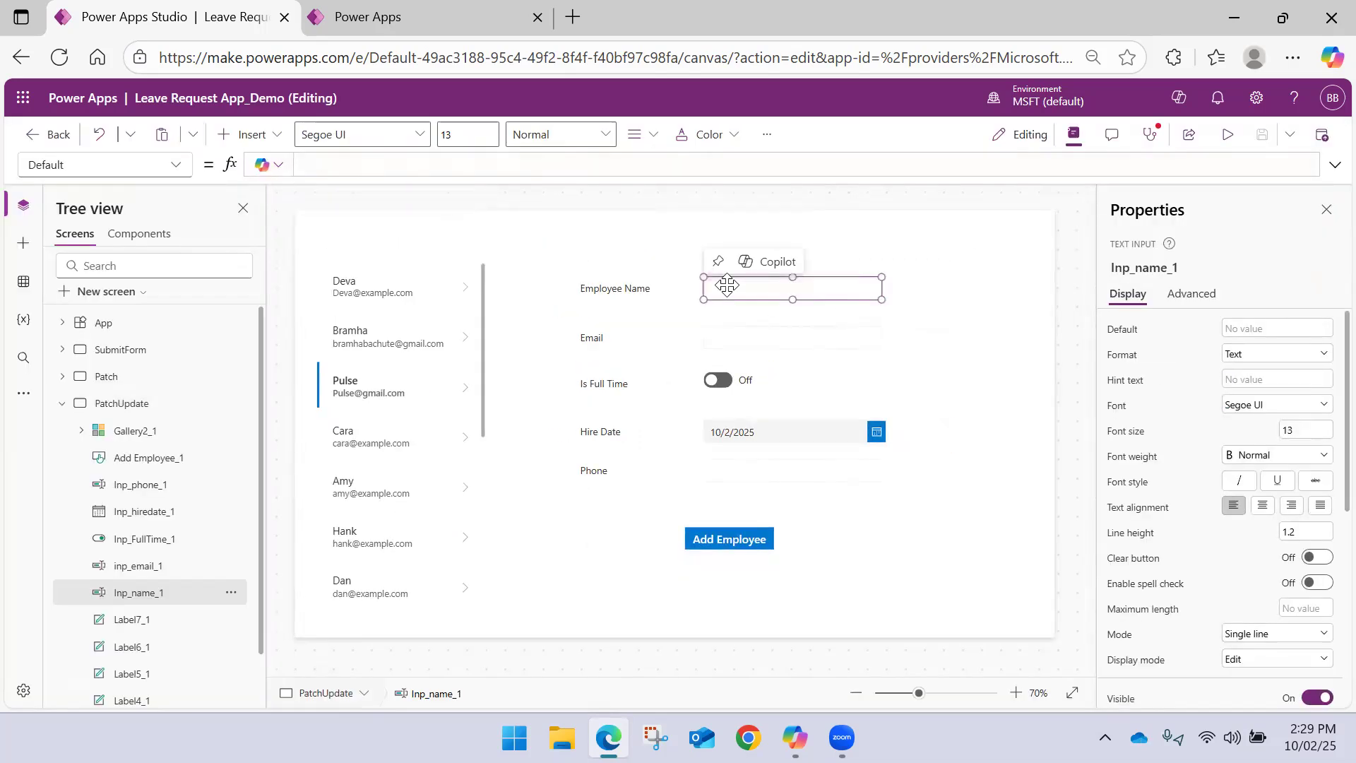
pyautogui.click(350, 165)
pyautogui.write('Gall')
pyautogui.press('Down')
pyautogui.press('Down')
pyautogui.press('Return')
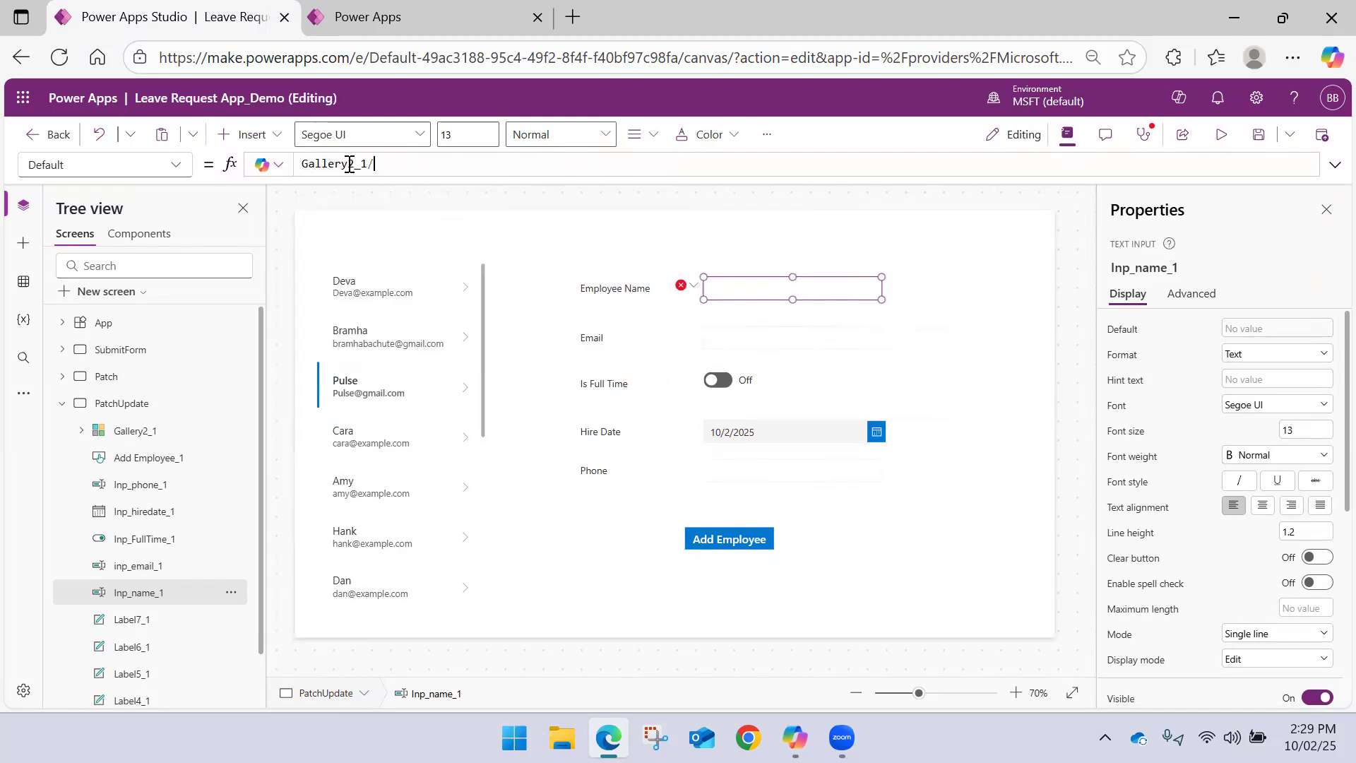
pyautogui.write('.')
pyautogui.press('Return')
pyautogui.write('.')
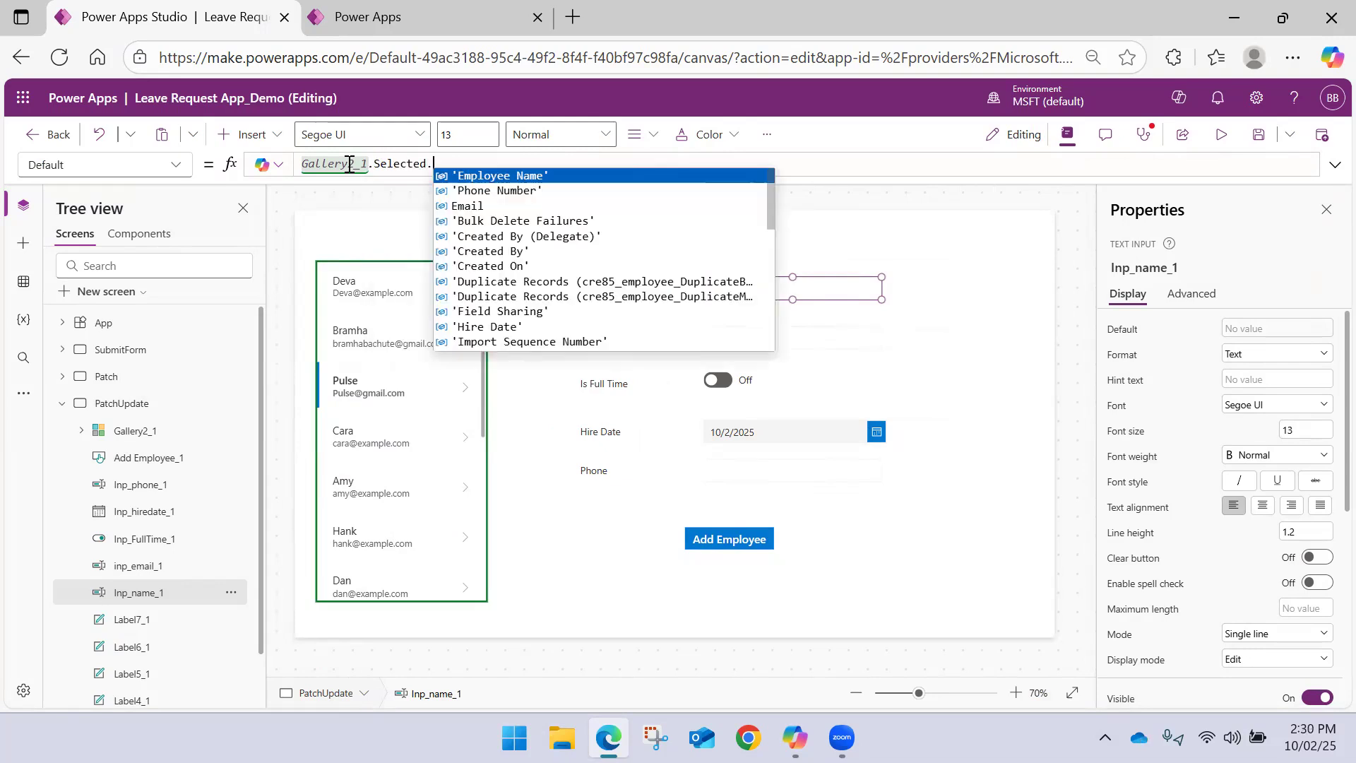
pyautogui.press('Return')
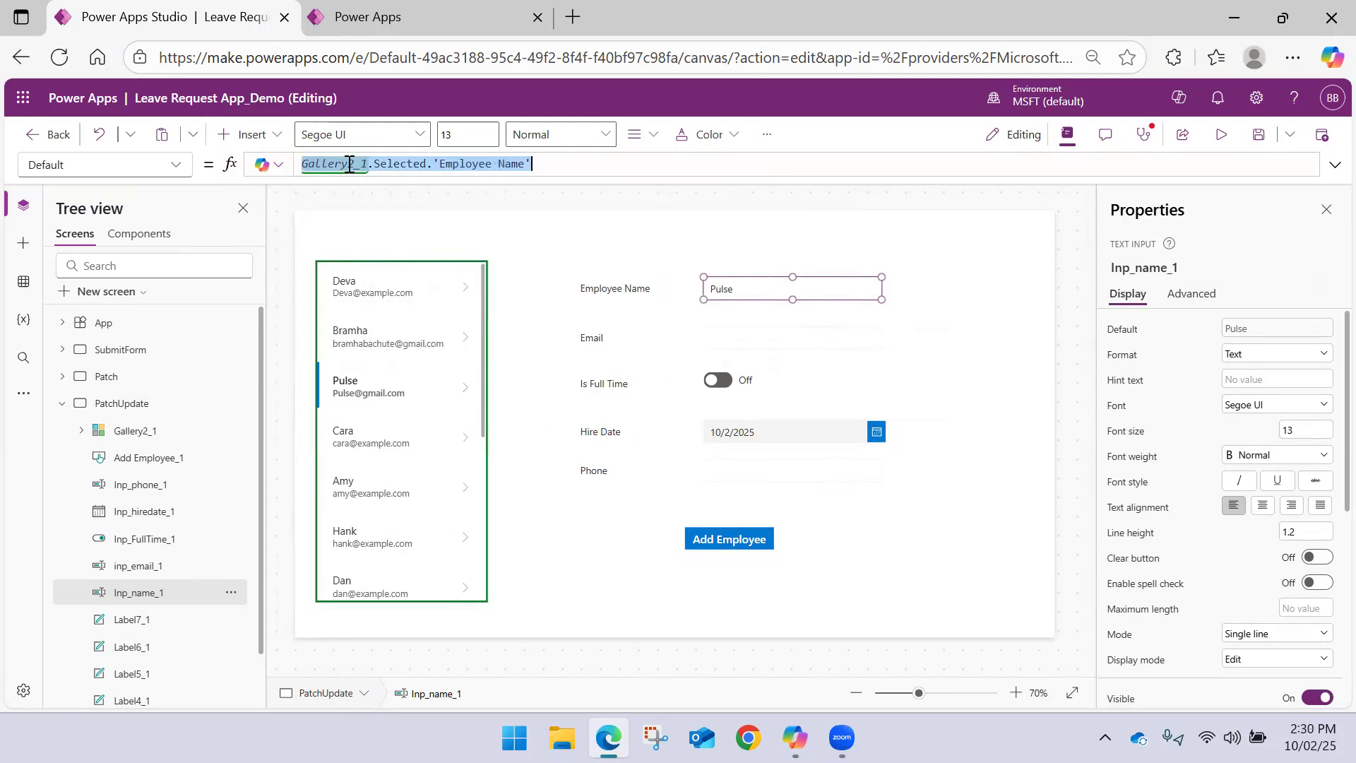
# Reuse the name formula for the Email input's Default property, changing it to Gallery2_1.Selected.Email
pyautogui.hotkey('ctrl', 'a')
pyautogui.hotkey('ctrl', 'c')
pyautogui.click(759, 338)
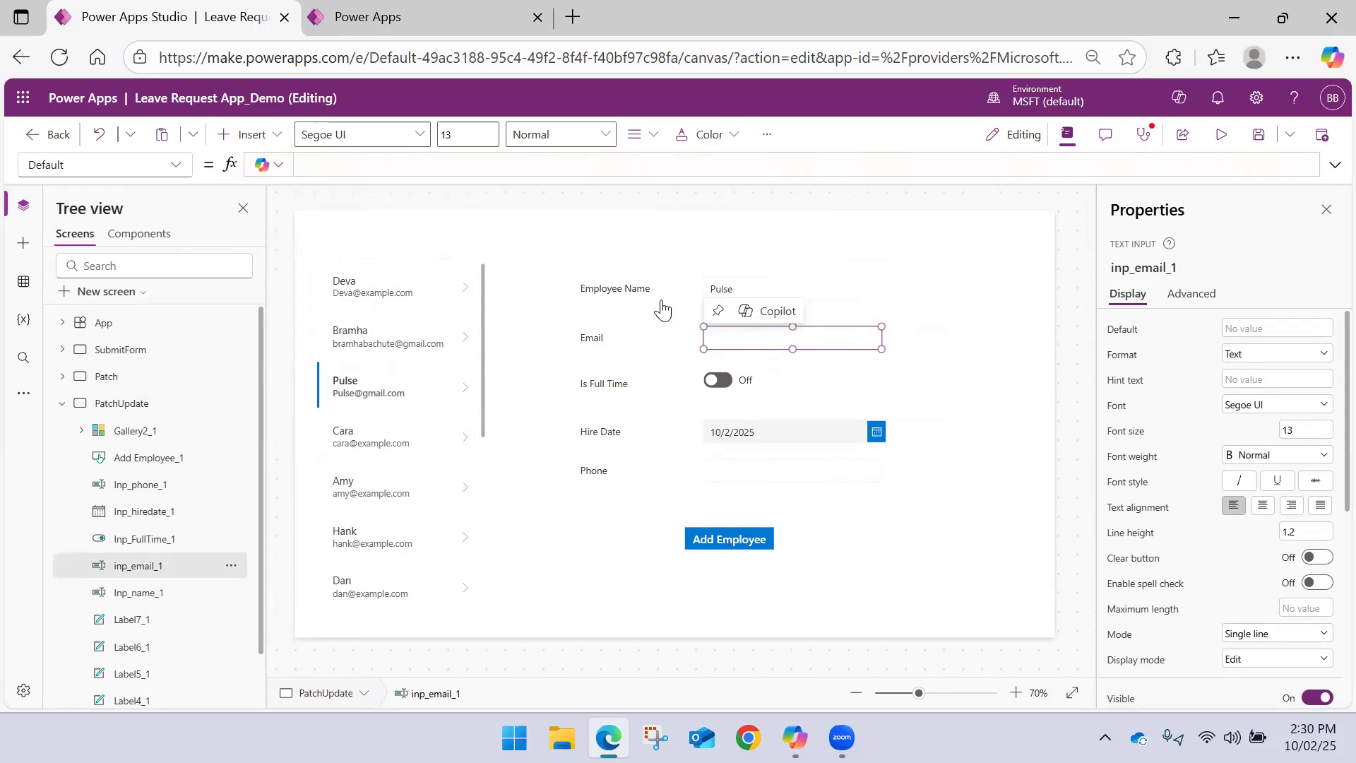
pyautogui.click(493, 167)
pyautogui.hotkey('ctrl', 'v')
pyautogui.press('BackSpace')
pyautogui.press('BackSpace')
pyautogui.press('BackSpace')
pyautogui.press('BackSpace')
pyautogui.press('BackSpace')
pyautogui.press('BackSpace')
pyautogui.press('BackSpace')
pyautogui.press('BackSpace')
pyautogui.press('BackSpace')
pyautogui.press('BackSpace')
pyautogui.press('BackSpace')
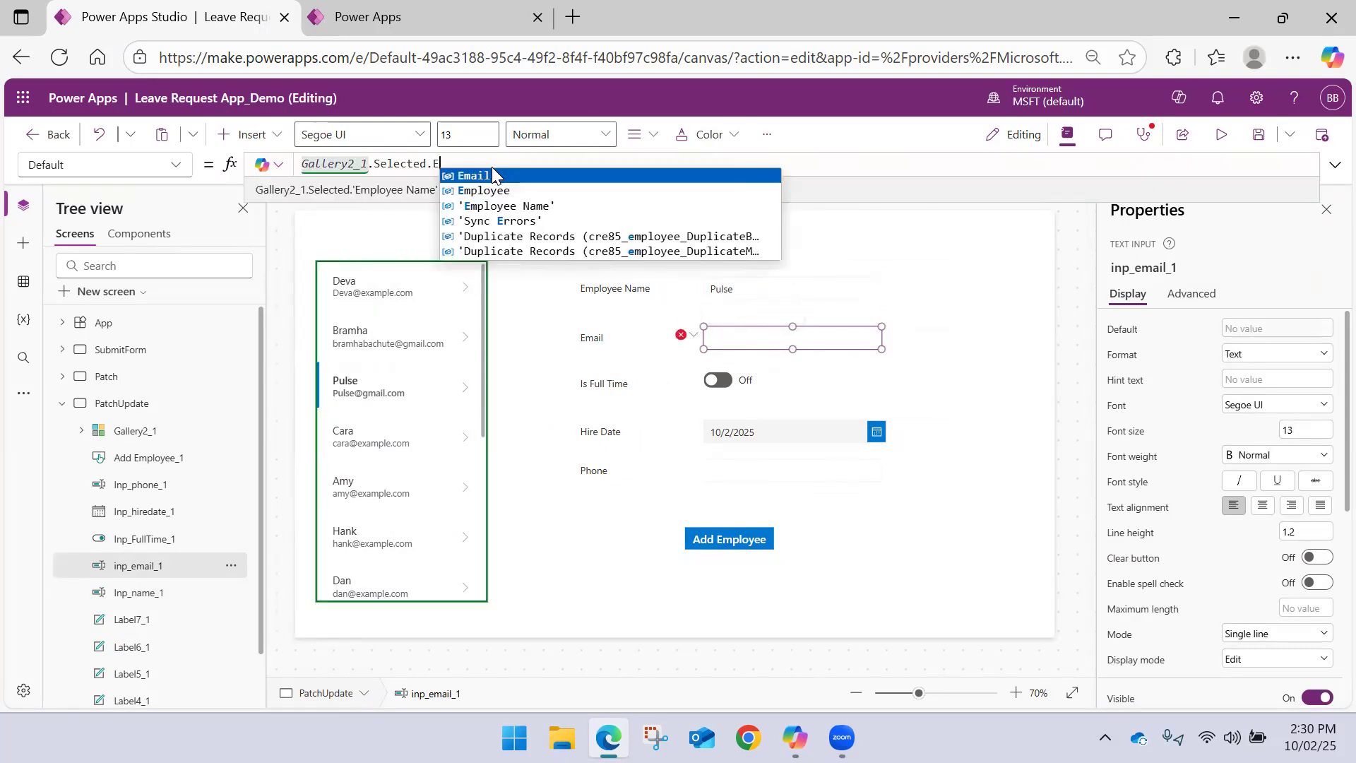
pyautogui.press('Return')
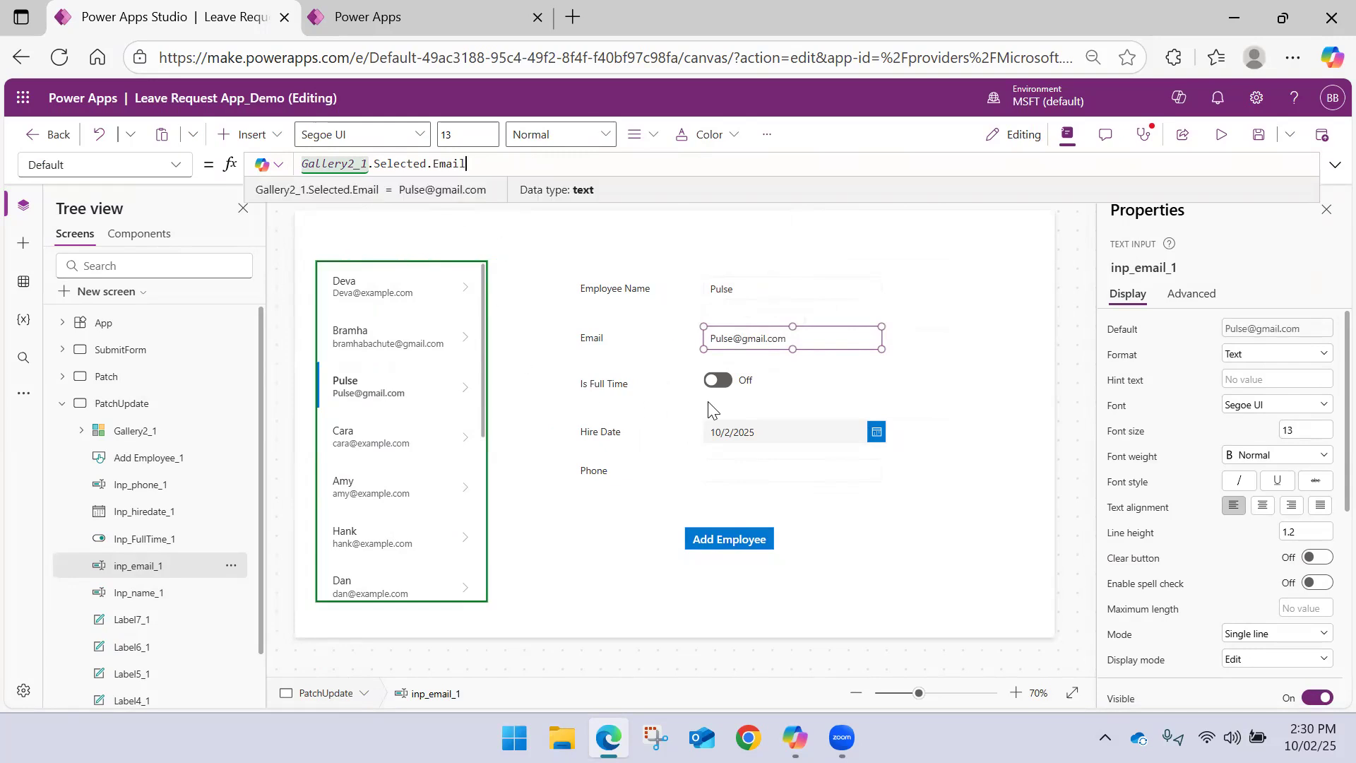
# Replace the Is Full Time toggle's Default value with Gallery2_1.Selected.'Is Full Time'
pyautogui.click(766, 388)
pyautogui.click(741, 380)
pyautogui.click(447, 170)
pyautogui.hotkey('ctrl', 'a')
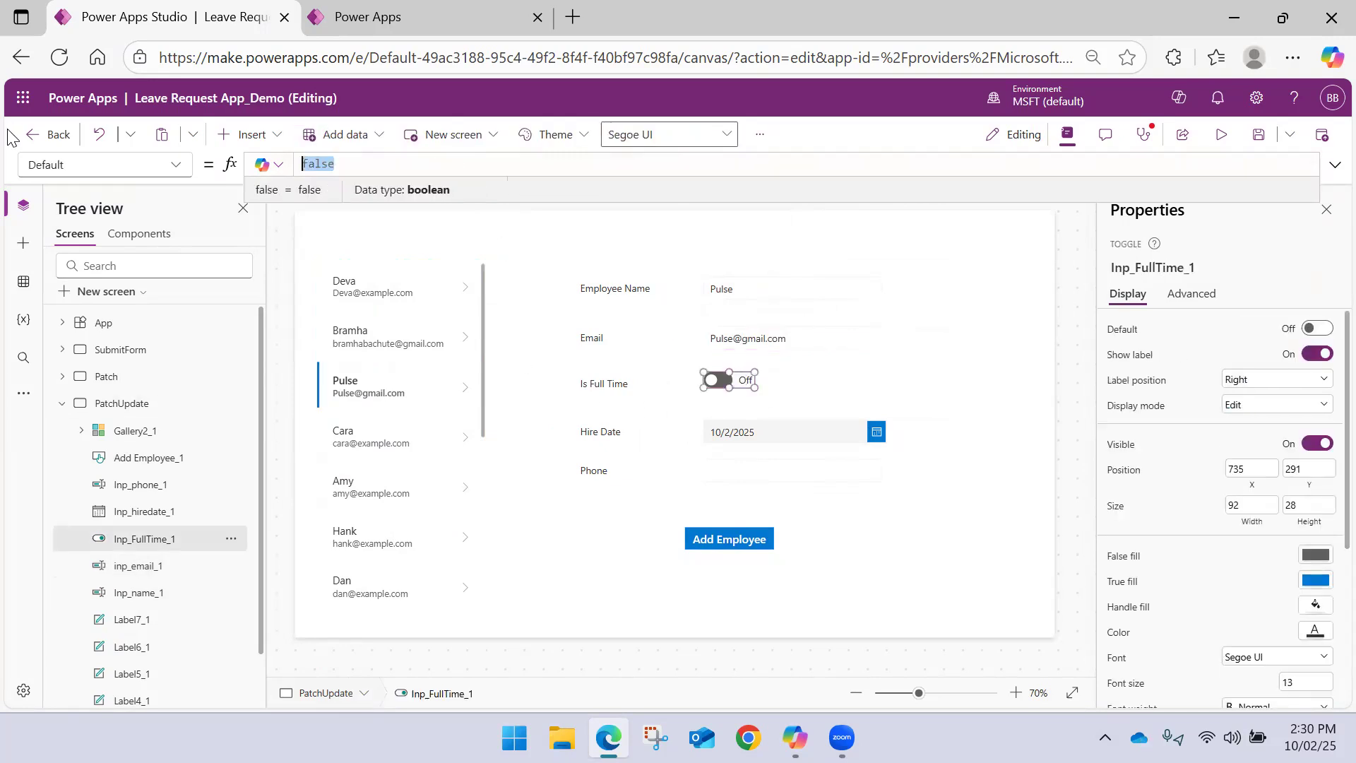
pyautogui.hotkey('ctrl', 'v')
pyautogui.press('BackSpace')
pyautogui.press('BackSpace')
pyautogui.press('BackSpace')
pyautogui.press('BackSpace')
pyautogui.press('BackSpace')
pyautogui.press('BackSpace')
pyautogui.press('BackSpace')
pyautogui.press('BackSpace')
pyautogui.press('BackSpace')
pyautogui.press('BackSpace')
pyautogui.press('BackSpace')
pyautogui.press('BackSpace')
pyautogui.press('BackSpace')
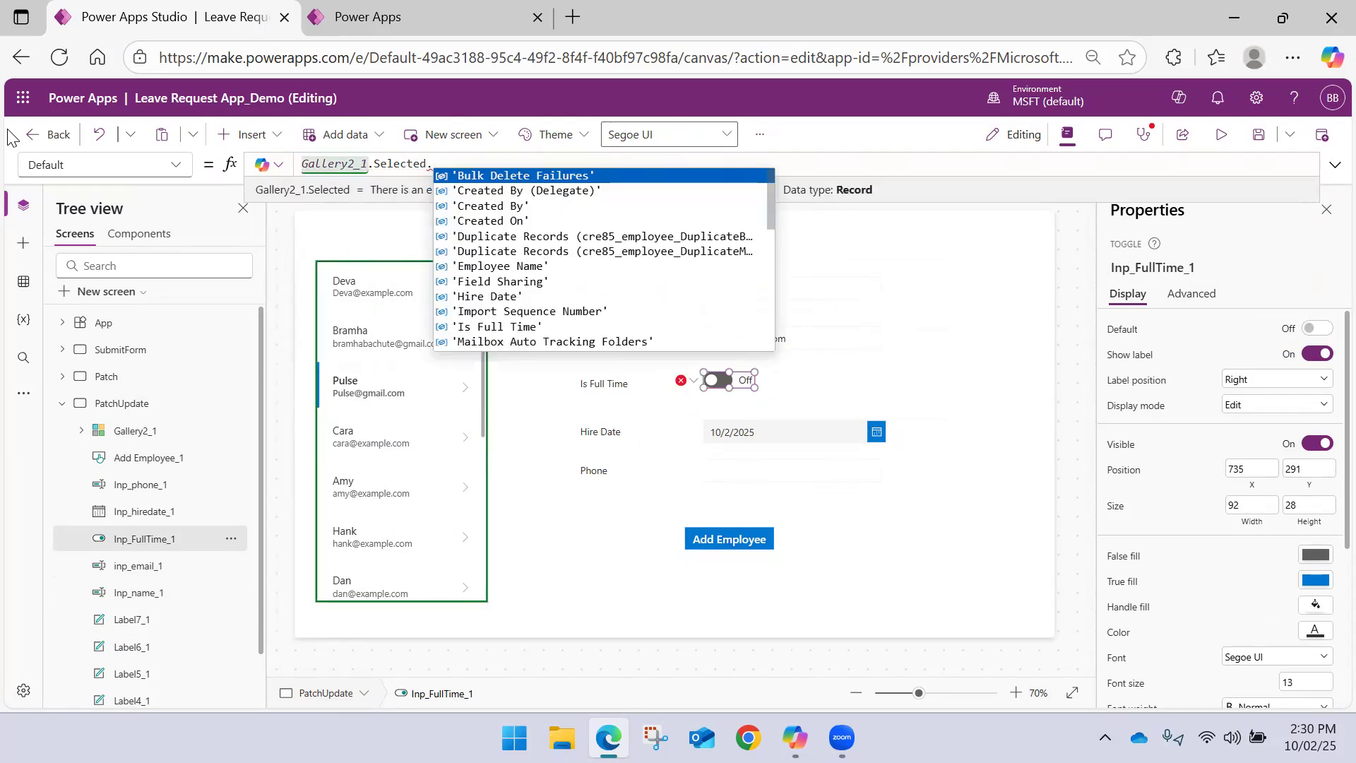
pyautogui.press('Down')
pyautogui.press('Down')
pyautogui.press('Down')
pyautogui.press('Down')
pyautogui.press('Down')
pyautogui.press('Down')
pyautogui.press('Down')
pyautogui.press('Down')
pyautogui.press('Down')
pyautogui.press('Down')
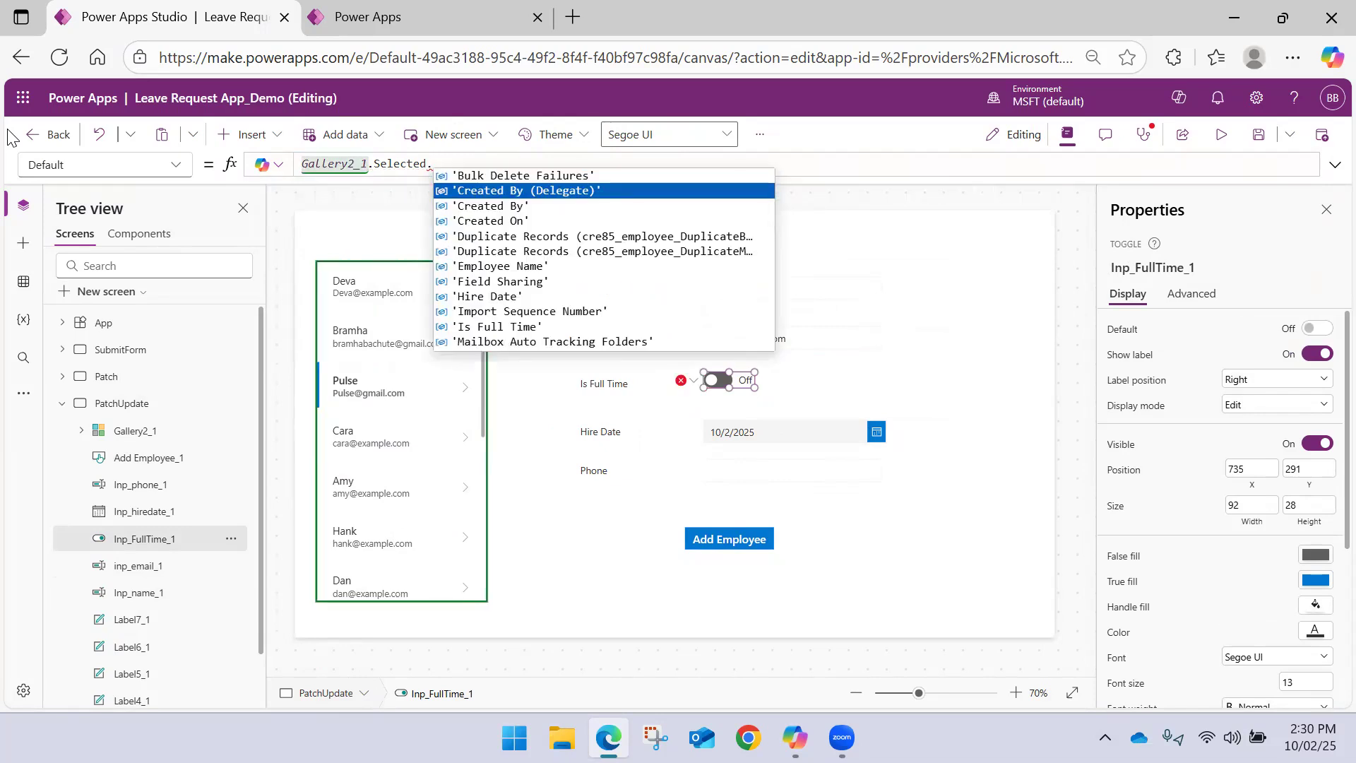
pyautogui.press('Tab')
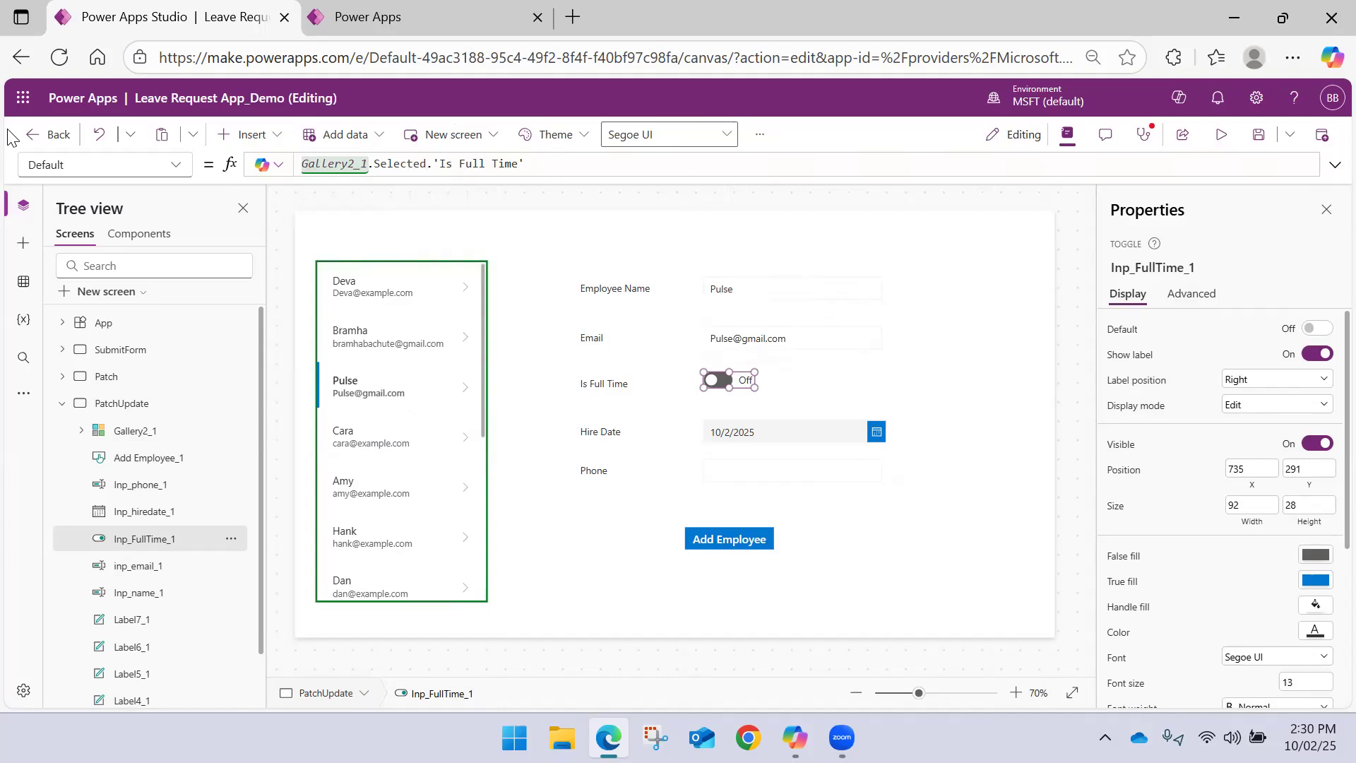
# Replace the Hire Date picker's DefaultDate formula with Gallery2_1.Selected.'Hire Date'
pyautogui.click(721, 433)
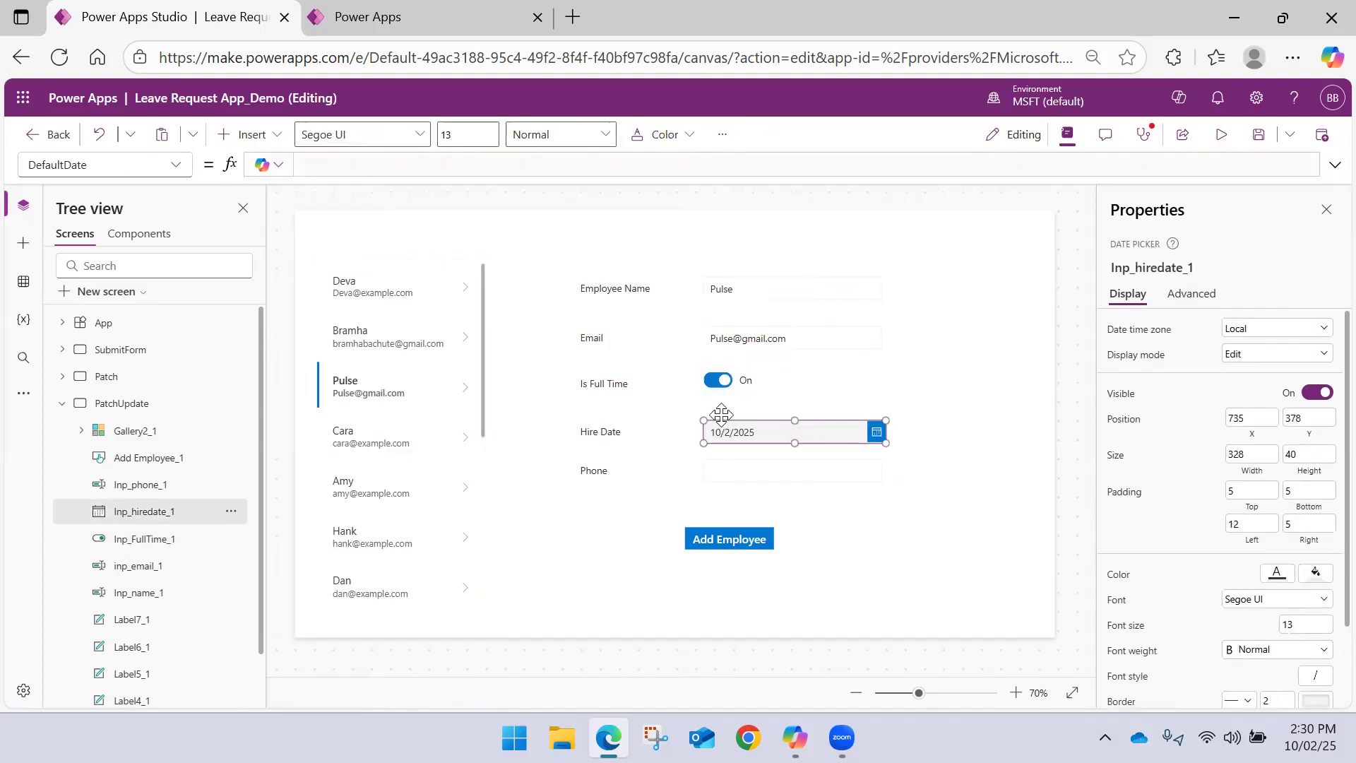
pyautogui.tripleClick(339, 163)
pyautogui.hotkey('ctrl', 'v')
pyautogui.moveTo(434, 164); pyautogui.dragTo(568, 163)
pyautogui.write("'Hire Date'")
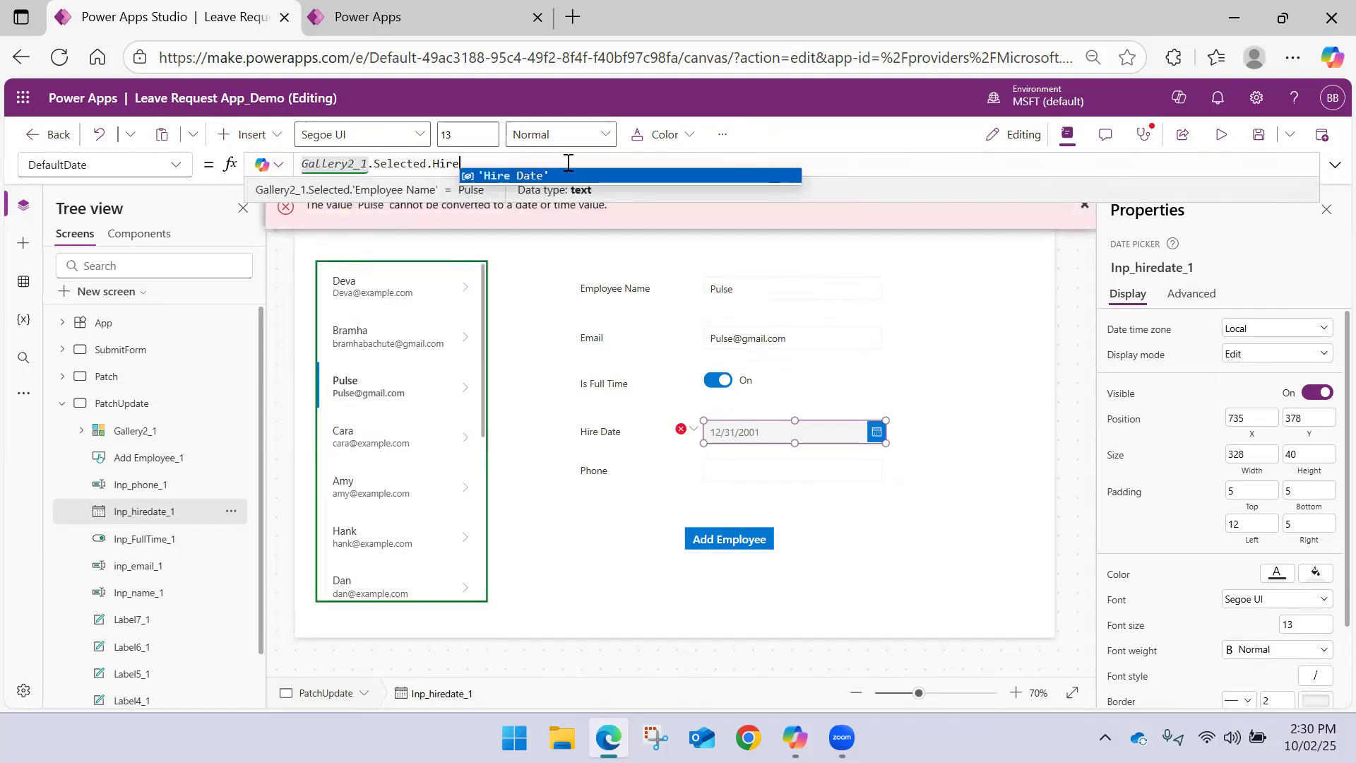
# Set the Phone input's Default property to Gallery2_1.Selected.'Phone Number' and save the app
pyautogui.click(734, 470)
pyautogui.click(386, 164)
pyautogui.hotkey('ctrl', 'v')
pyautogui.moveTo(434, 164); pyautogui.dragTo(624, 162)
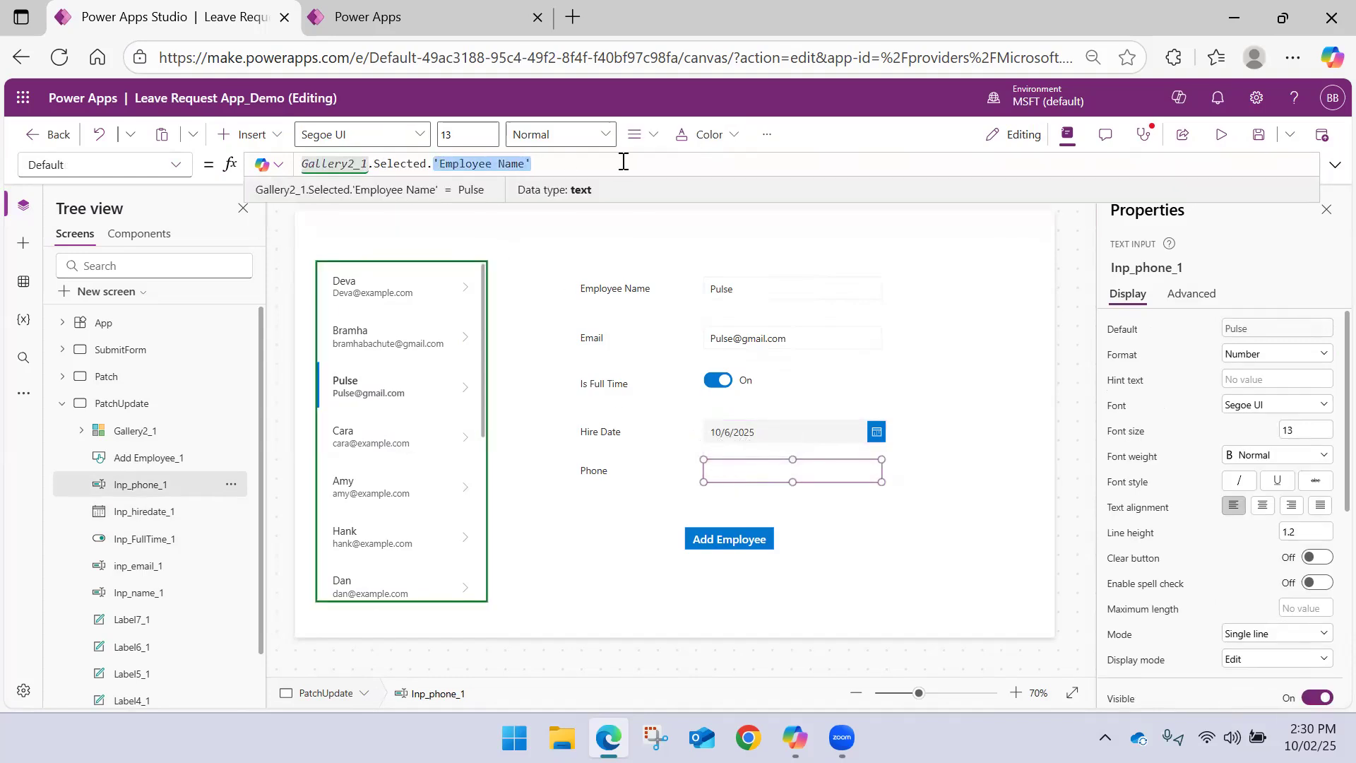
pyautogui.write("'Phone Number'")
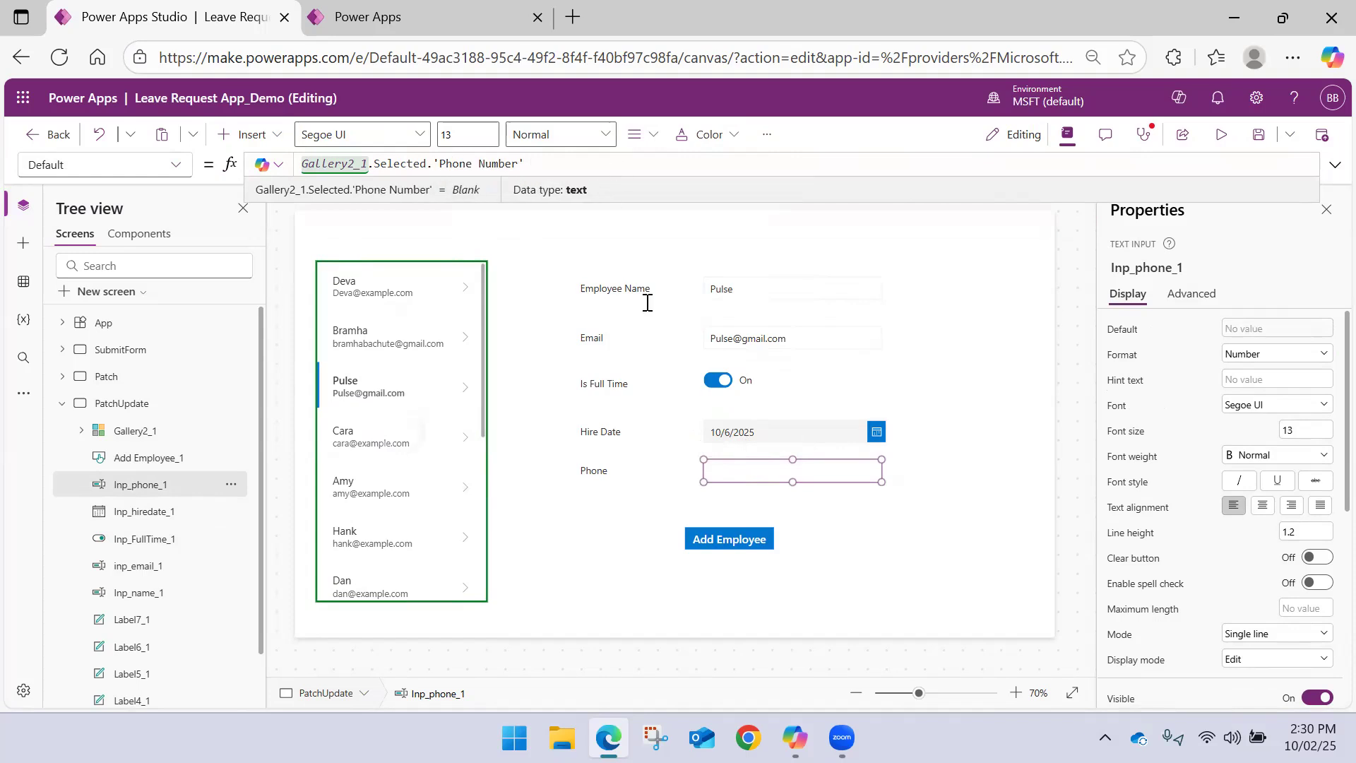
pyautogui.click(977, 303)
pyautogui.click(1264, 148)
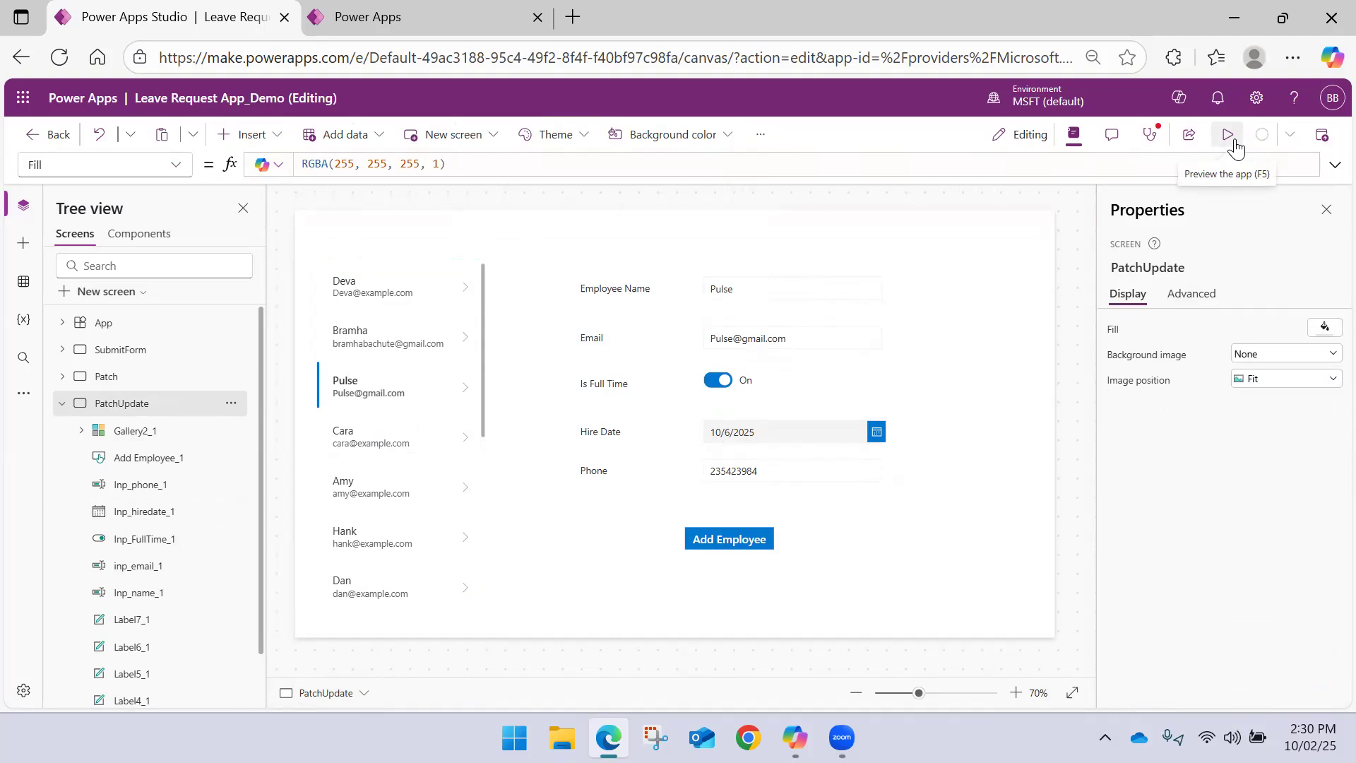
# Preview the PatchUpdate screen and set the selected employee's Hire Date to 10/13/2025
pyautogui.click(1229, 136)
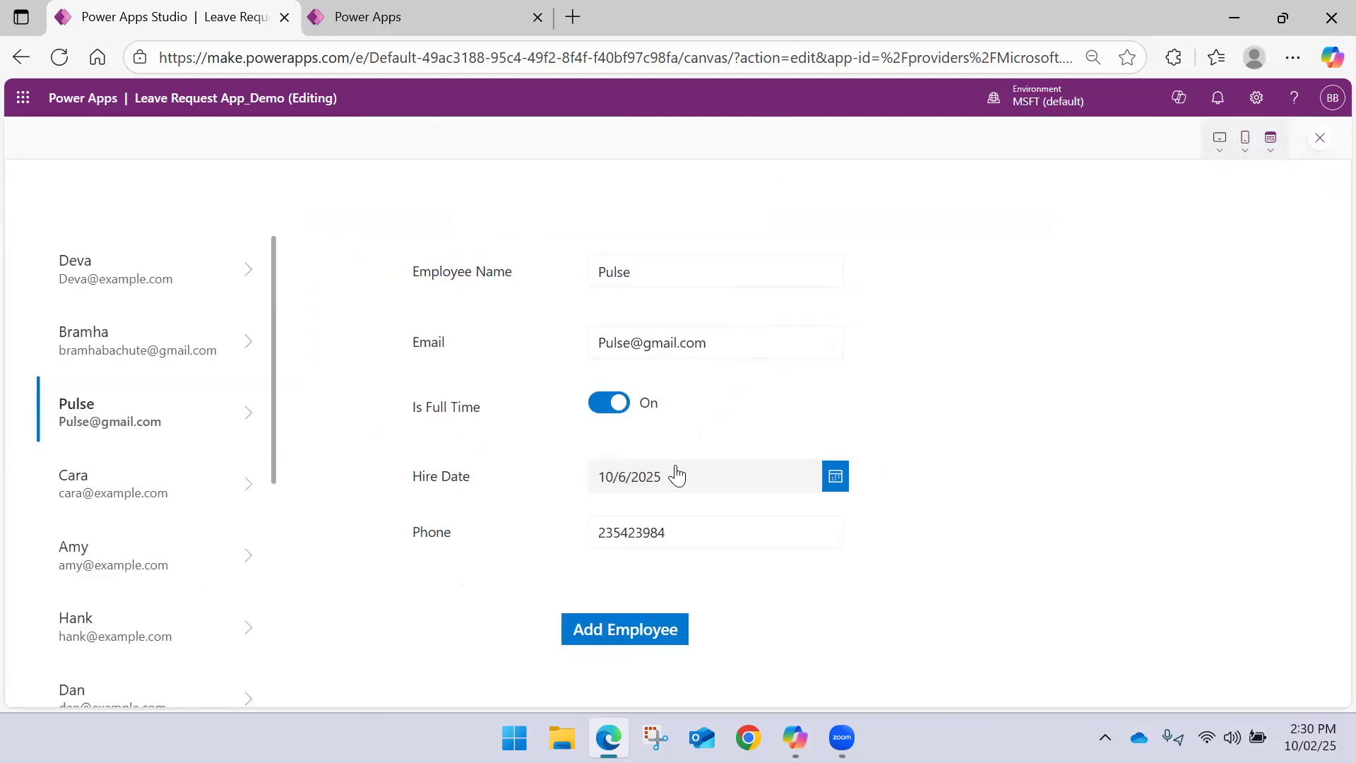
pyautogui.click(835, 477)
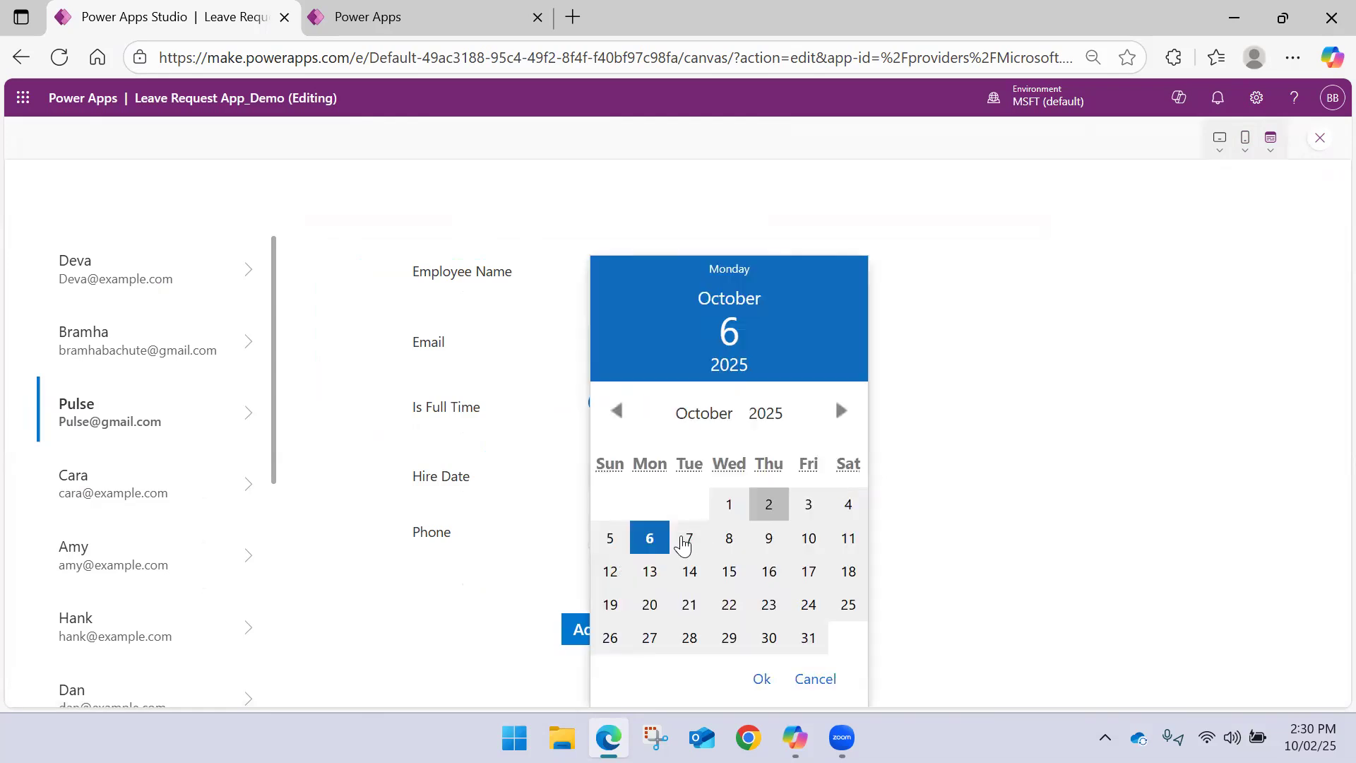
pyautogui.click(650, 572)
pyautogui.click(760, 678)
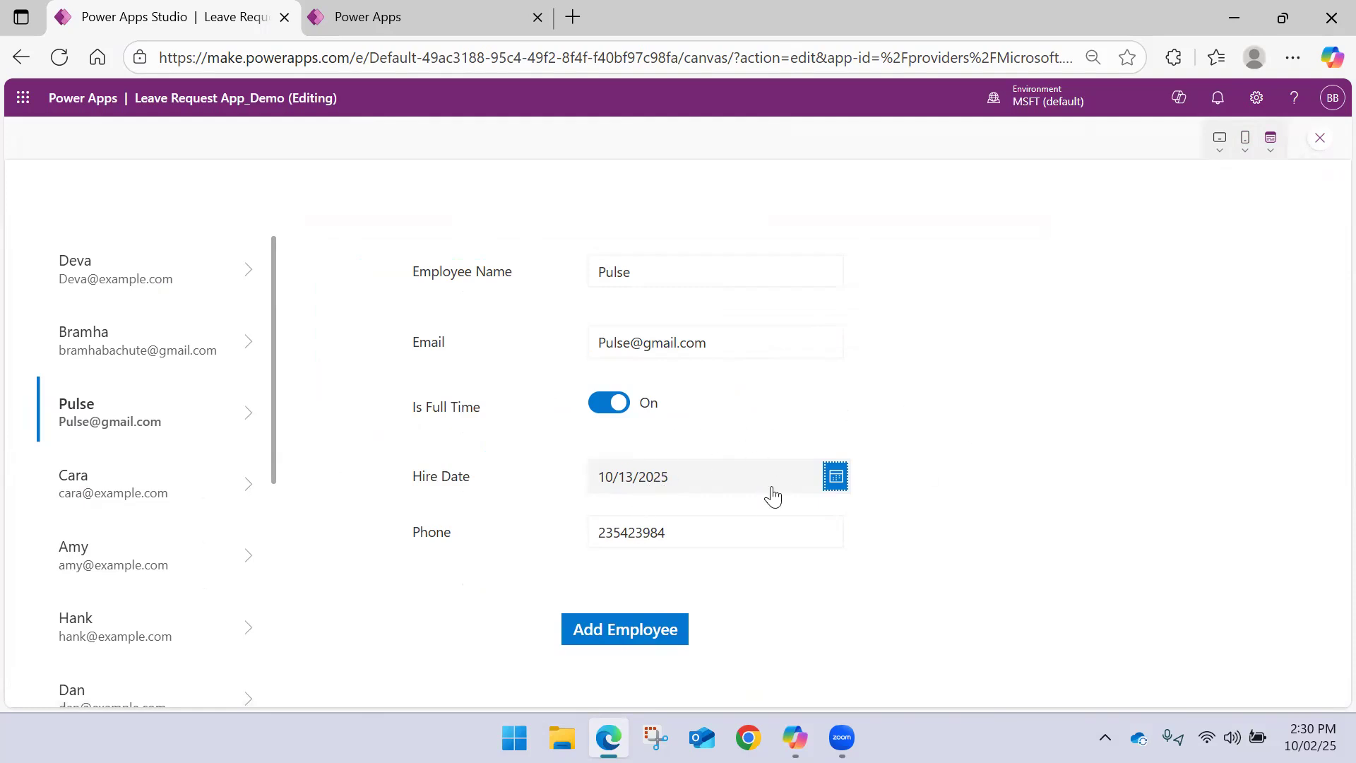
# Change the selected employee's Hire Date to 11/10/2025 and submit the record with Add Employee
pyautogui.click(835, 476)
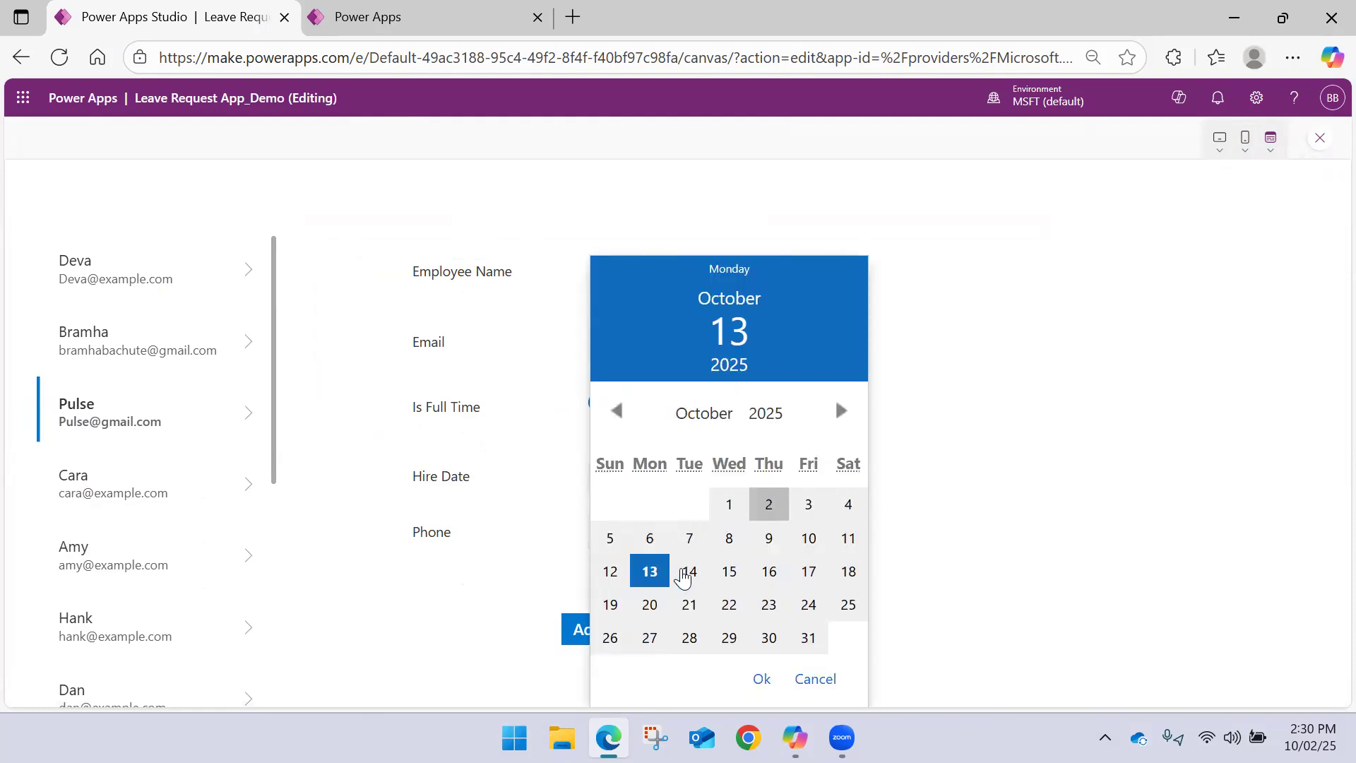
pyautogui.click(840, 410)
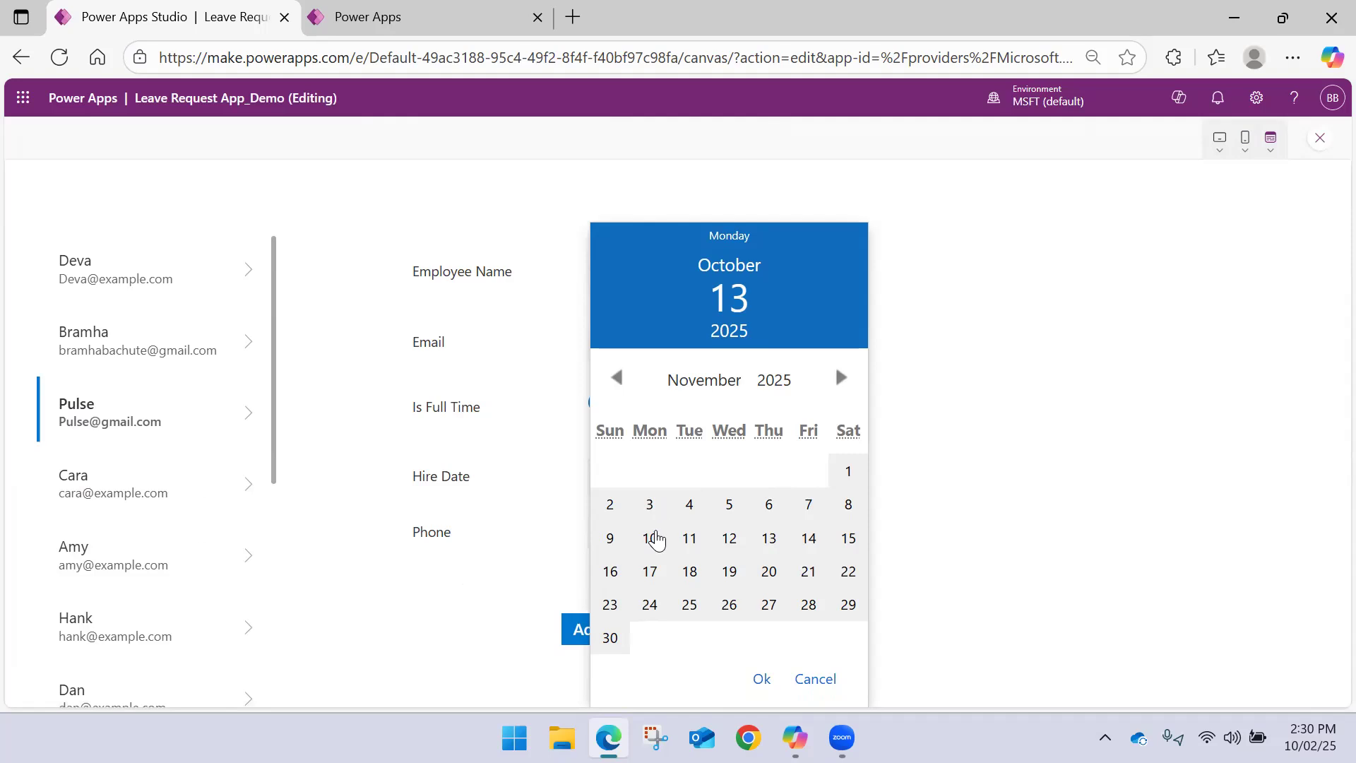
pyautogui.click(650, 538)
pyautogui.click(766, 679)
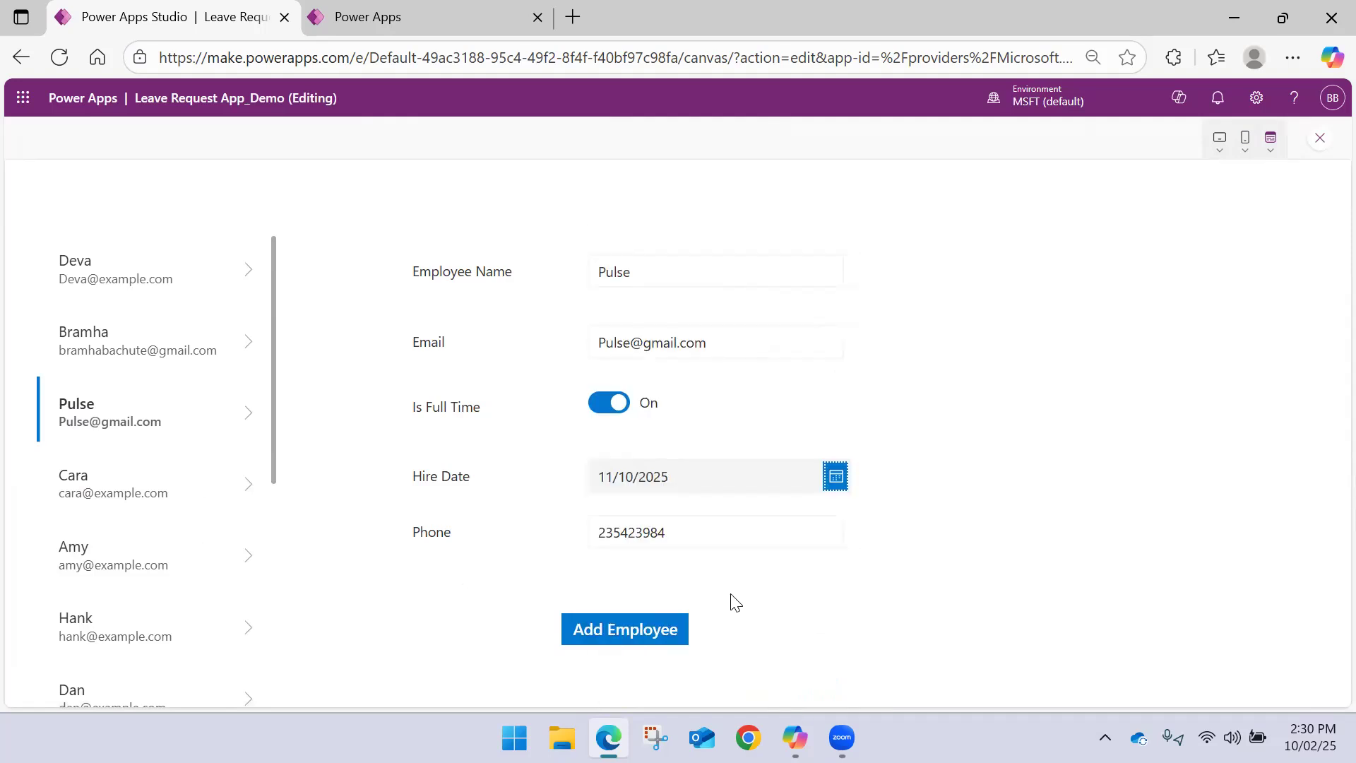
pyautogui.click(658, 643)
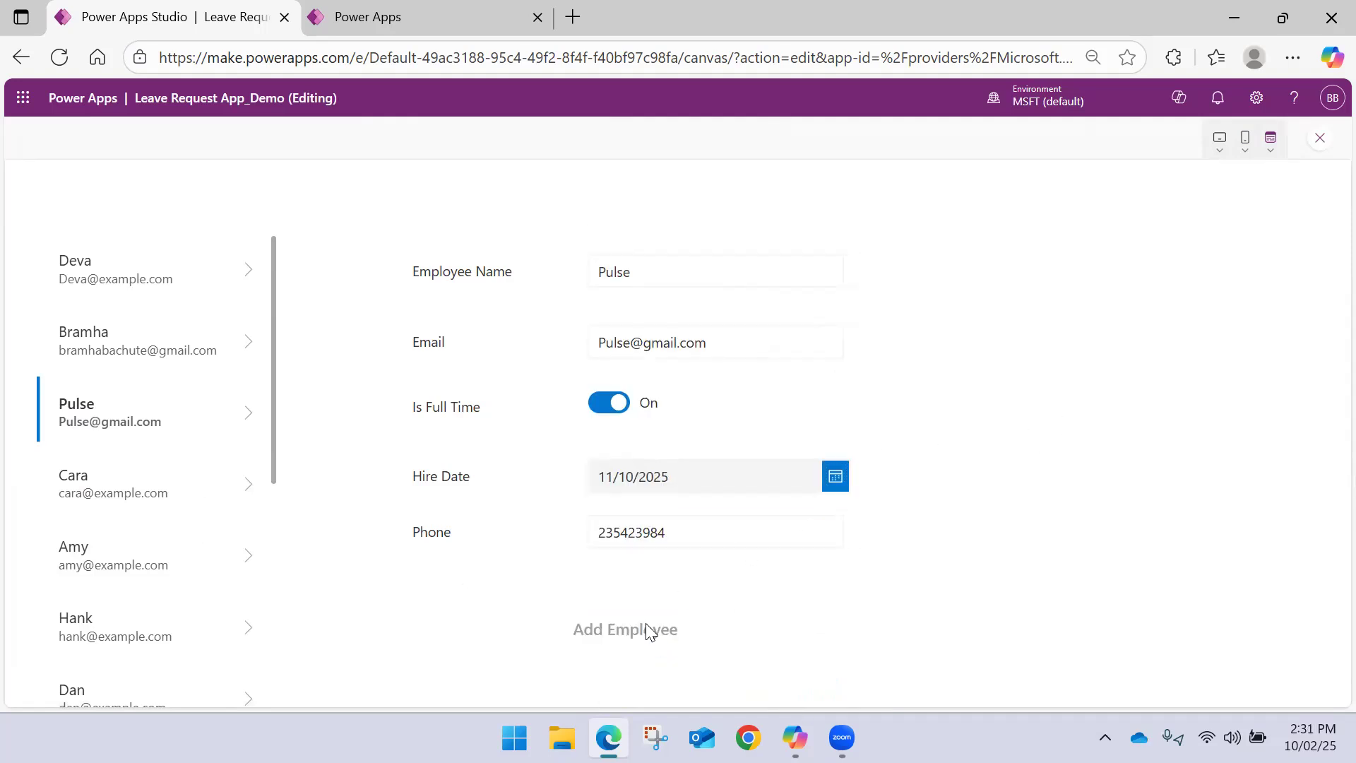
# Check the submitted employee's record in the refreshed Employees table against the app preview, then close the preview
pyautogui.click(413, 16)
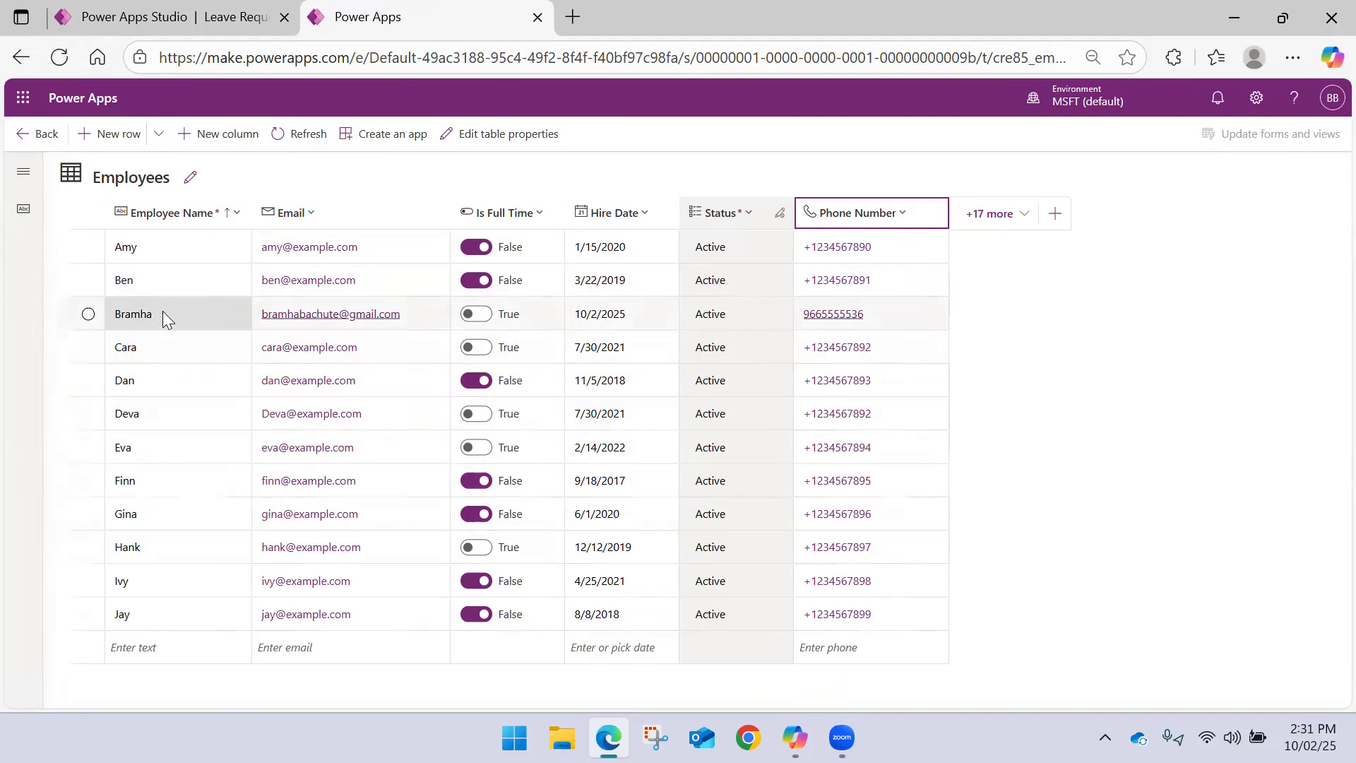
pyautogui.click(176, 16)
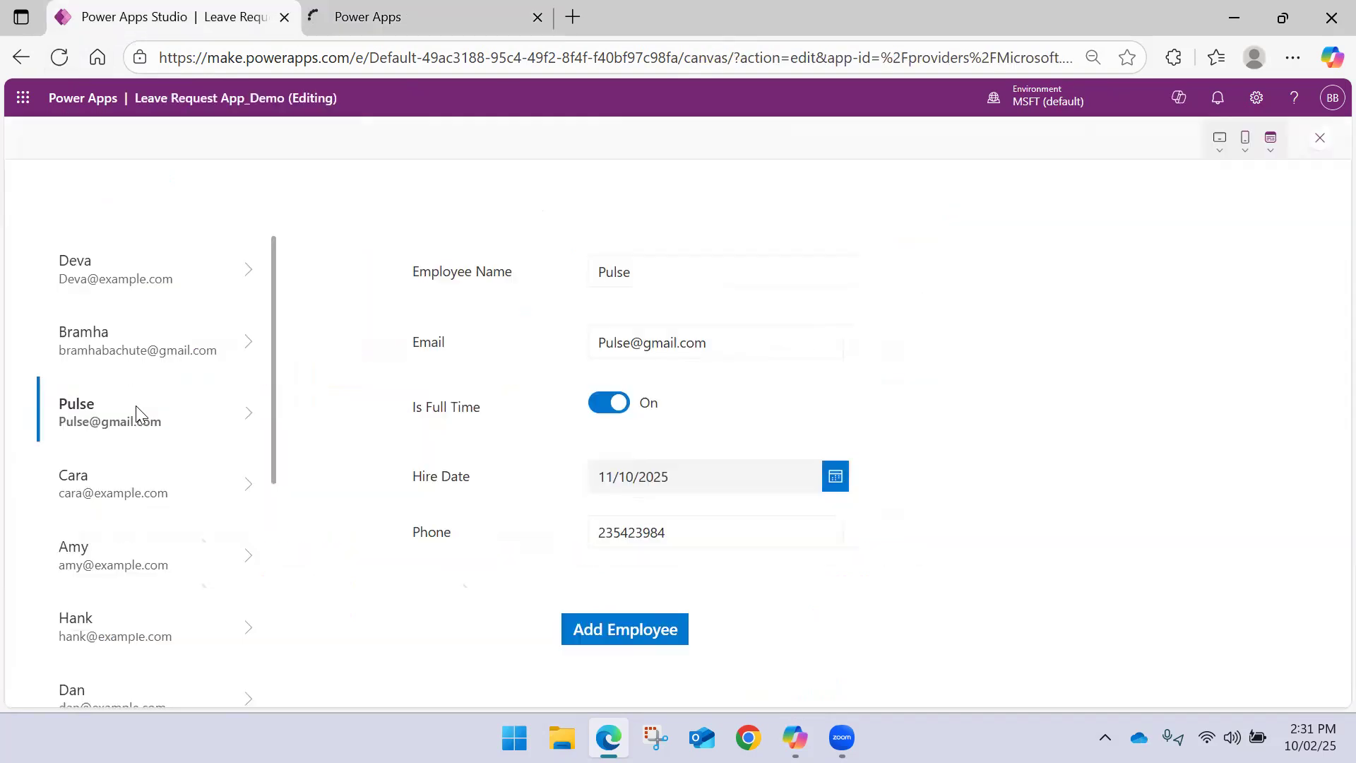
pyautogui.click(455, 18)
pyautogui.click(232, 14)
pyautogui.click(246, 349)
pyautogui.click(234, 411)
pyautogui.click(466, 11)
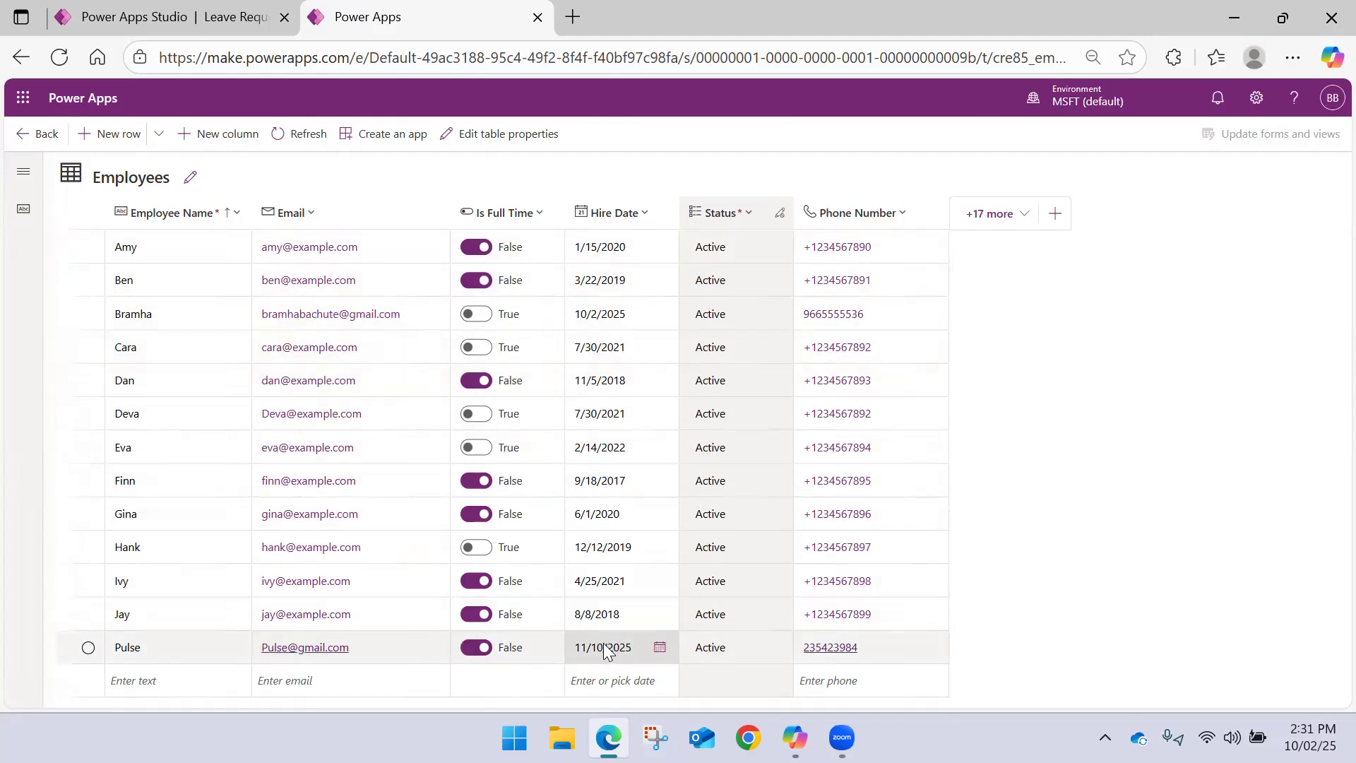
pyautogui.click(150, 7)
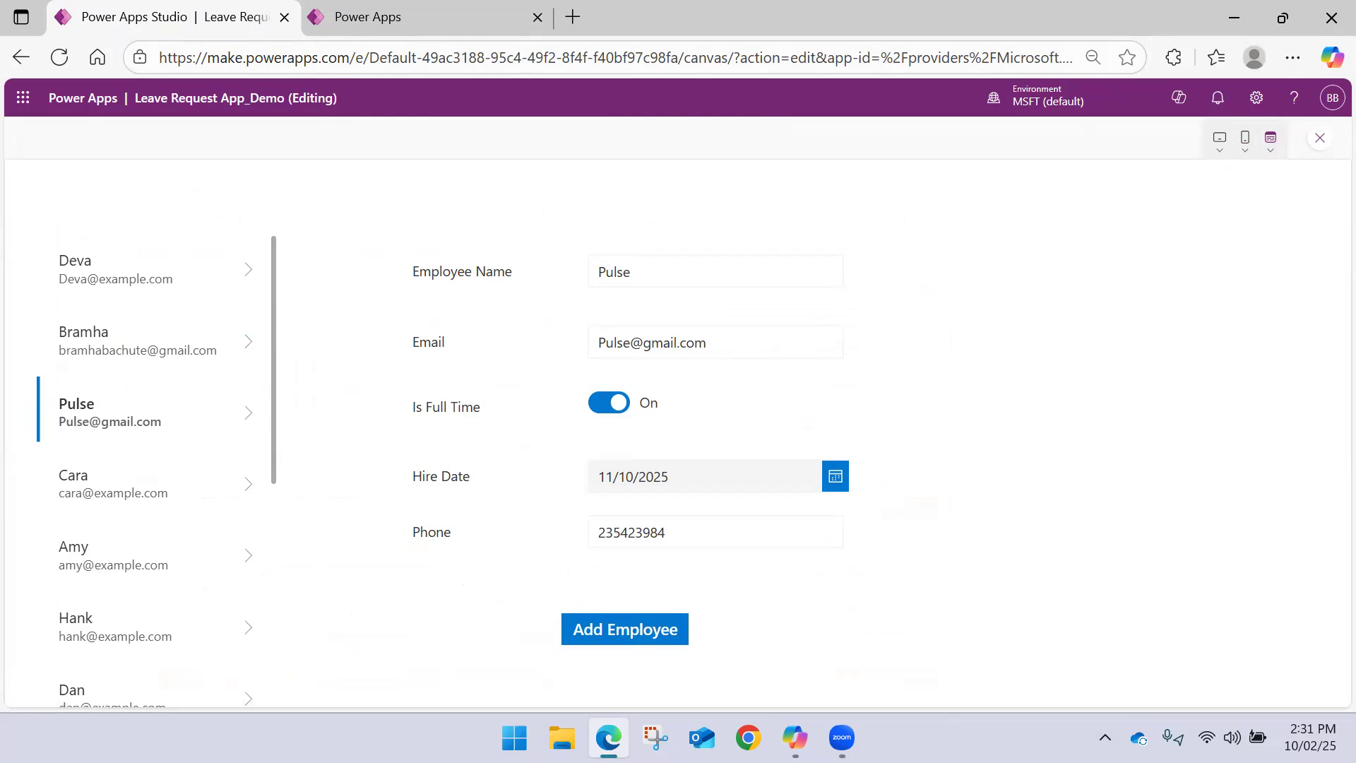
pyautogui.click(1319, 138)
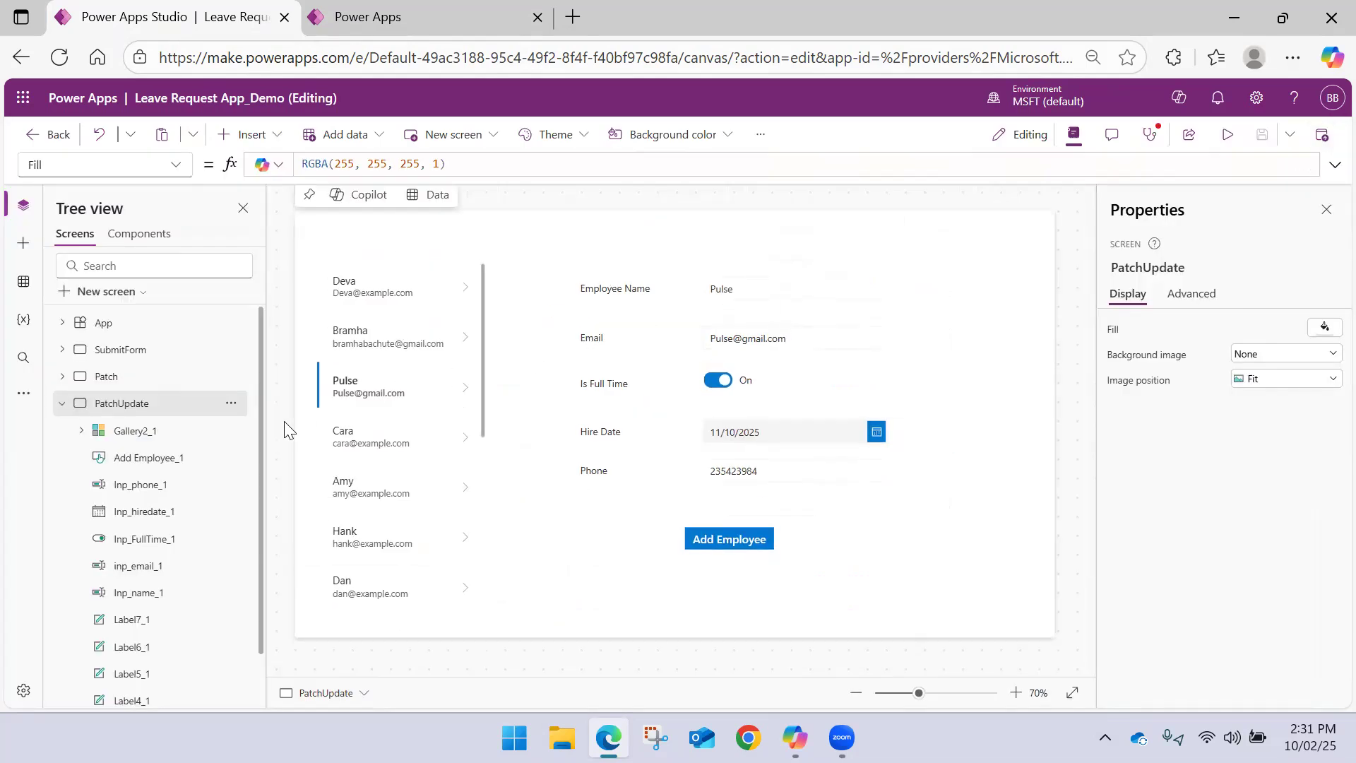
# Collapse the PatchUpdate screen's control list and open the empty Update screen
pyautogui.click(62, 403)
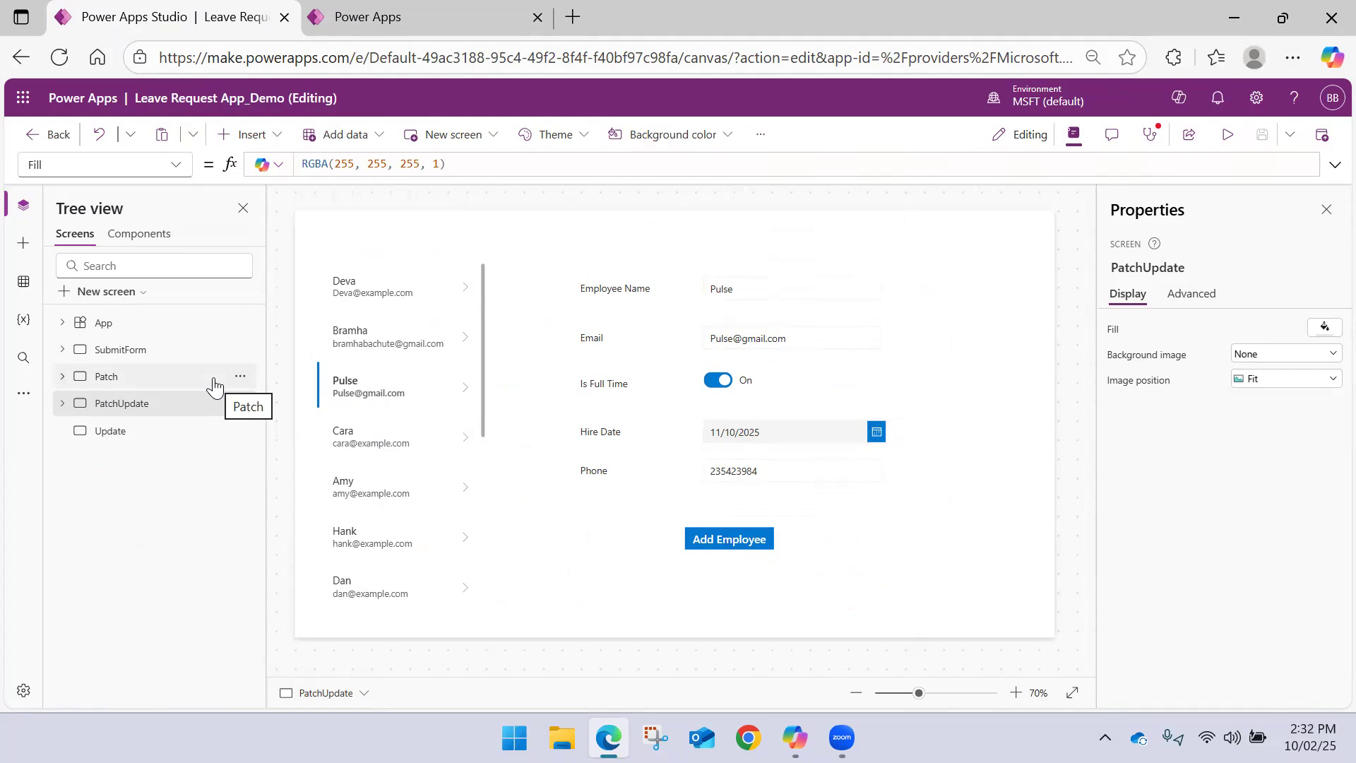
pyautogui.click(131, 433)
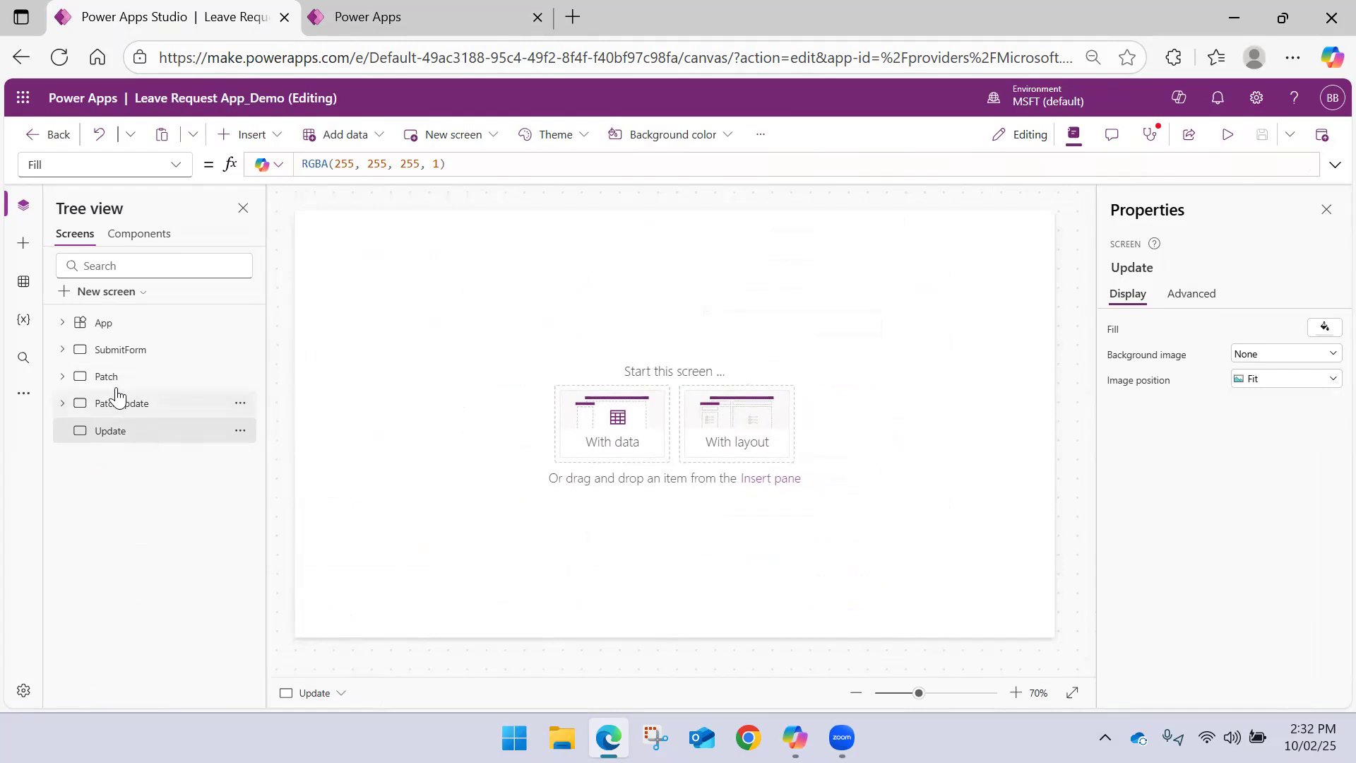
pyautogui.click(112, 407)
pyautogui.moveTo(1023, 614); pyautogui.dragTo(537, 223)
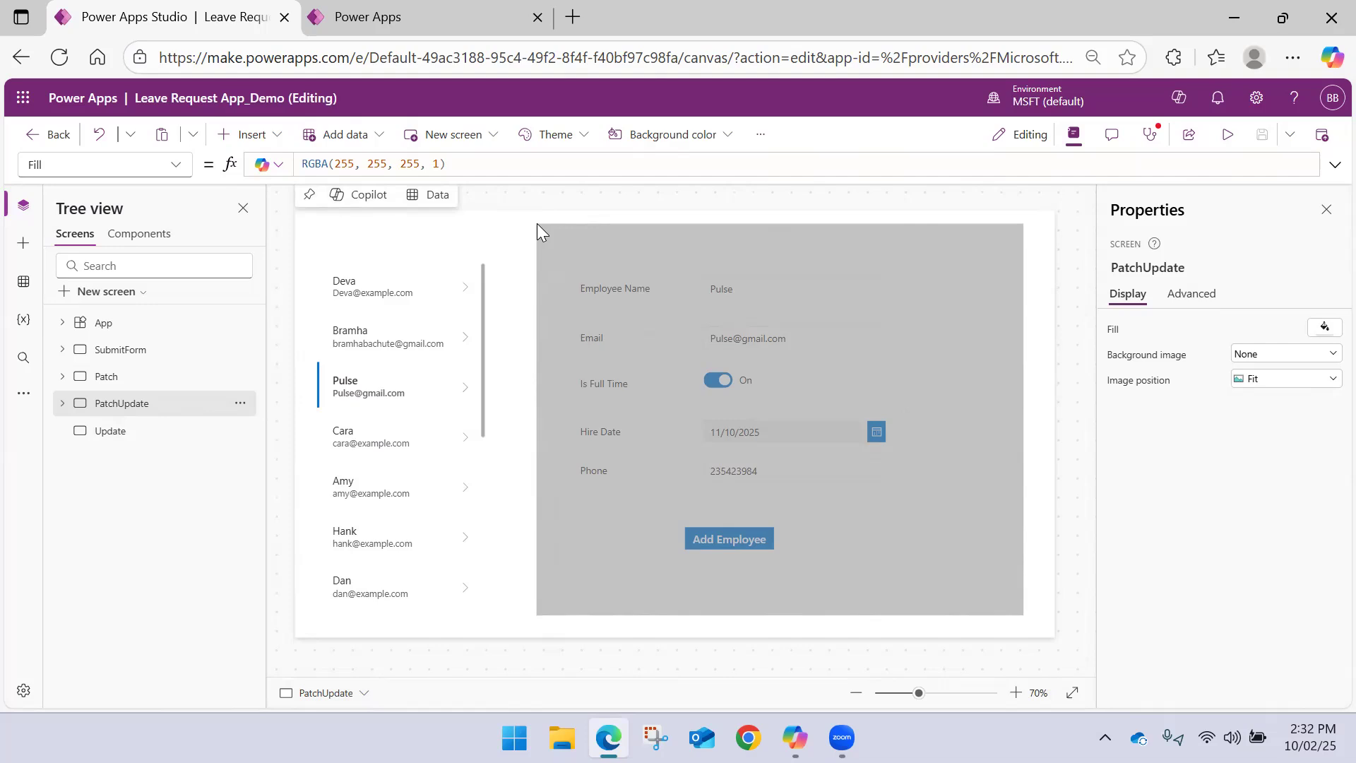
pyautogui.moveTo(536, 223); pyautogui.dragTo(536, 224)
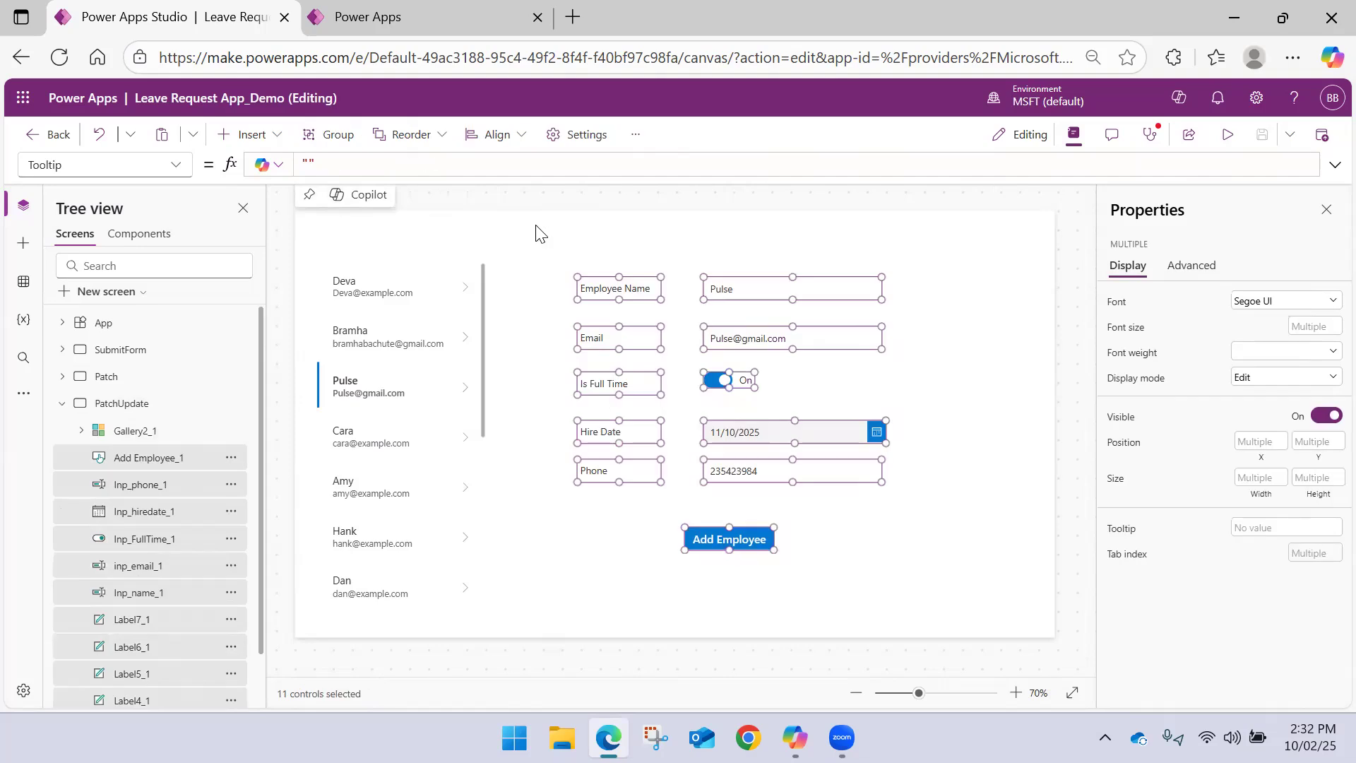
pyautogui.click(80, 402)
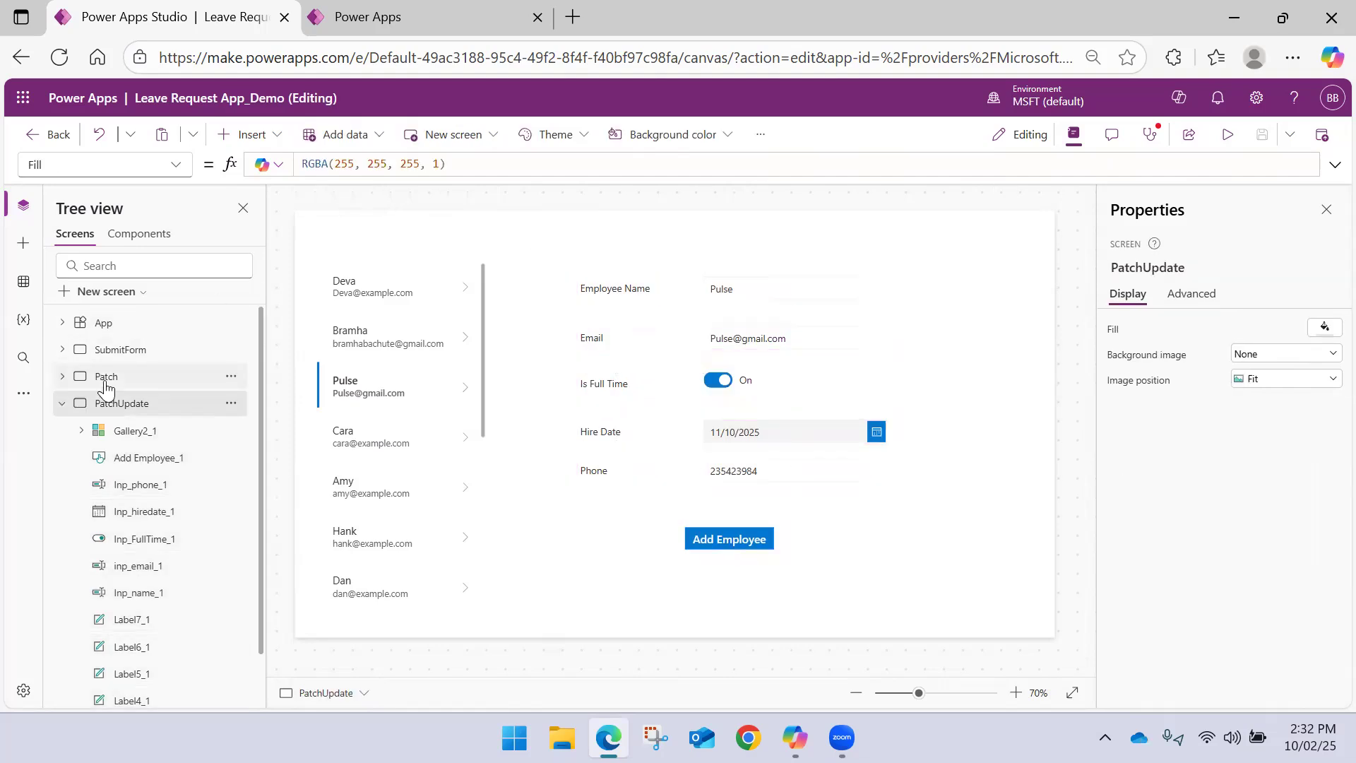
# Open the Patch screen and expand the full OnSelect formula of its Add Employee button
pyautogui.click(99, 378)
pyautogui.click(60, 404)
pyautogui.moveTo(989, 593); pyautogui.dragTo(545, 238)
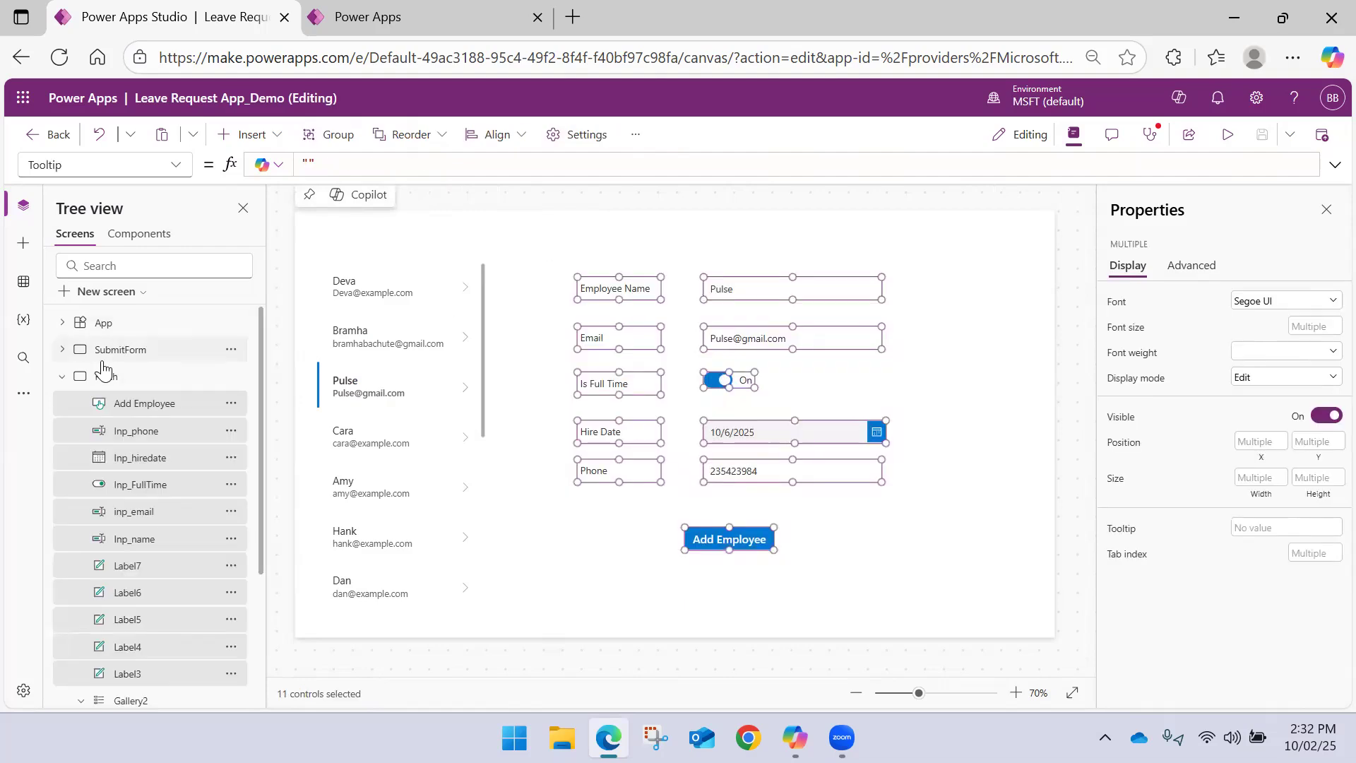
pyautogui.click(62, 375)
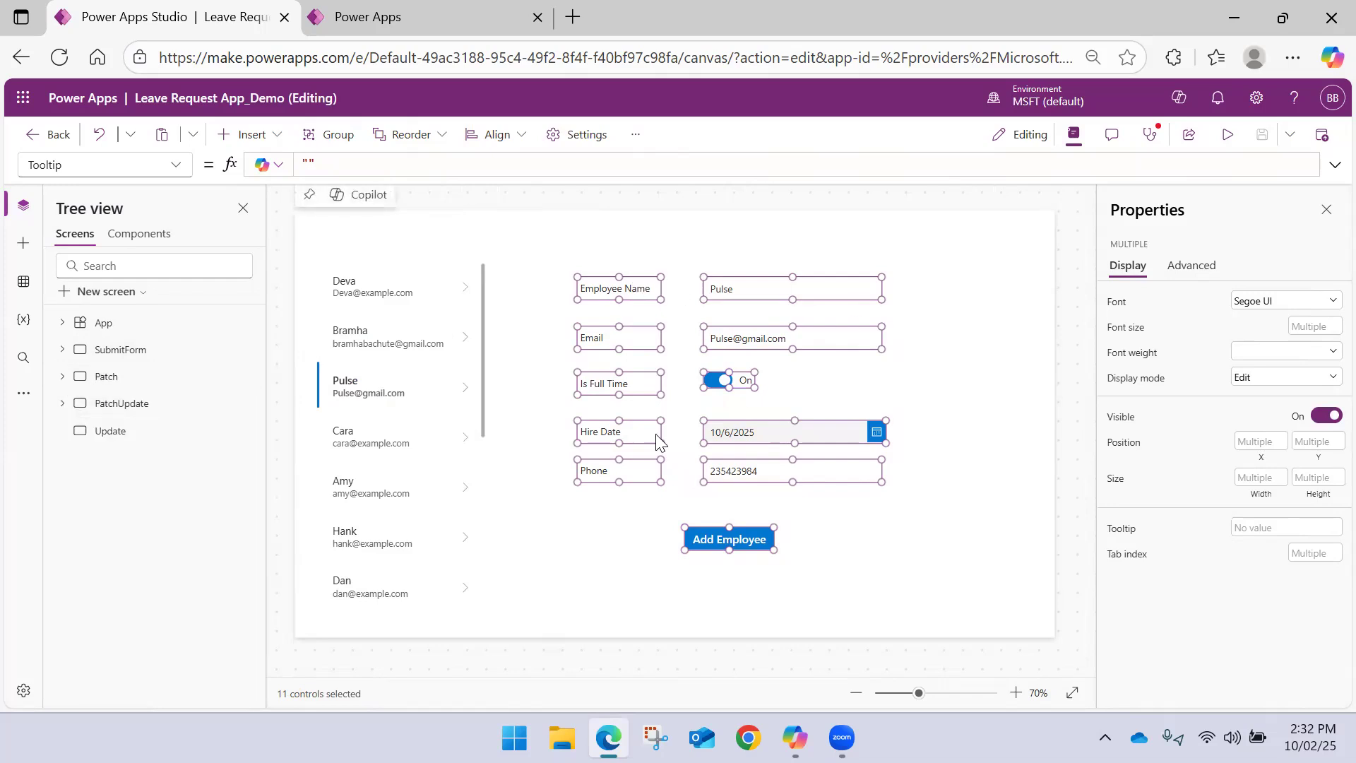
pyautogui.click(982, 409)
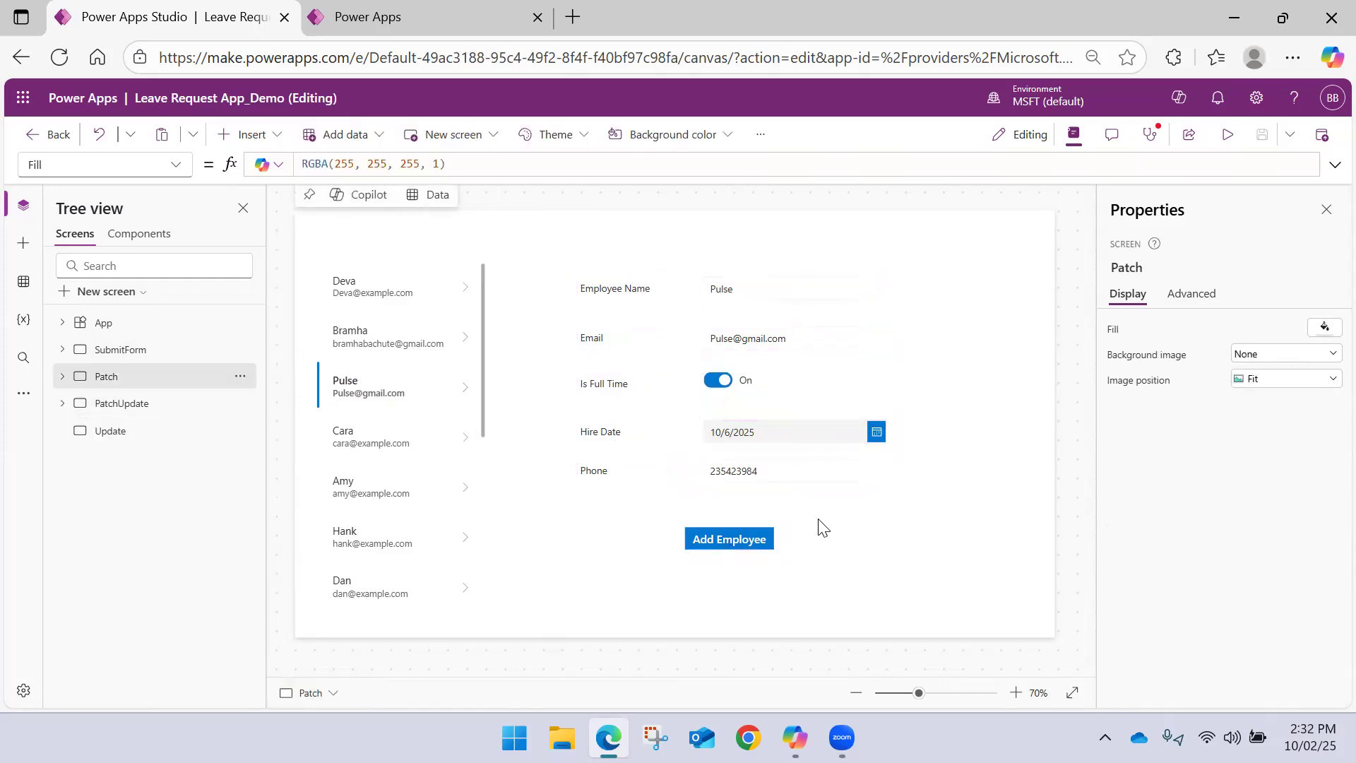
pyautogui.click(757, 537)
pyautogui.click(1335, 164)
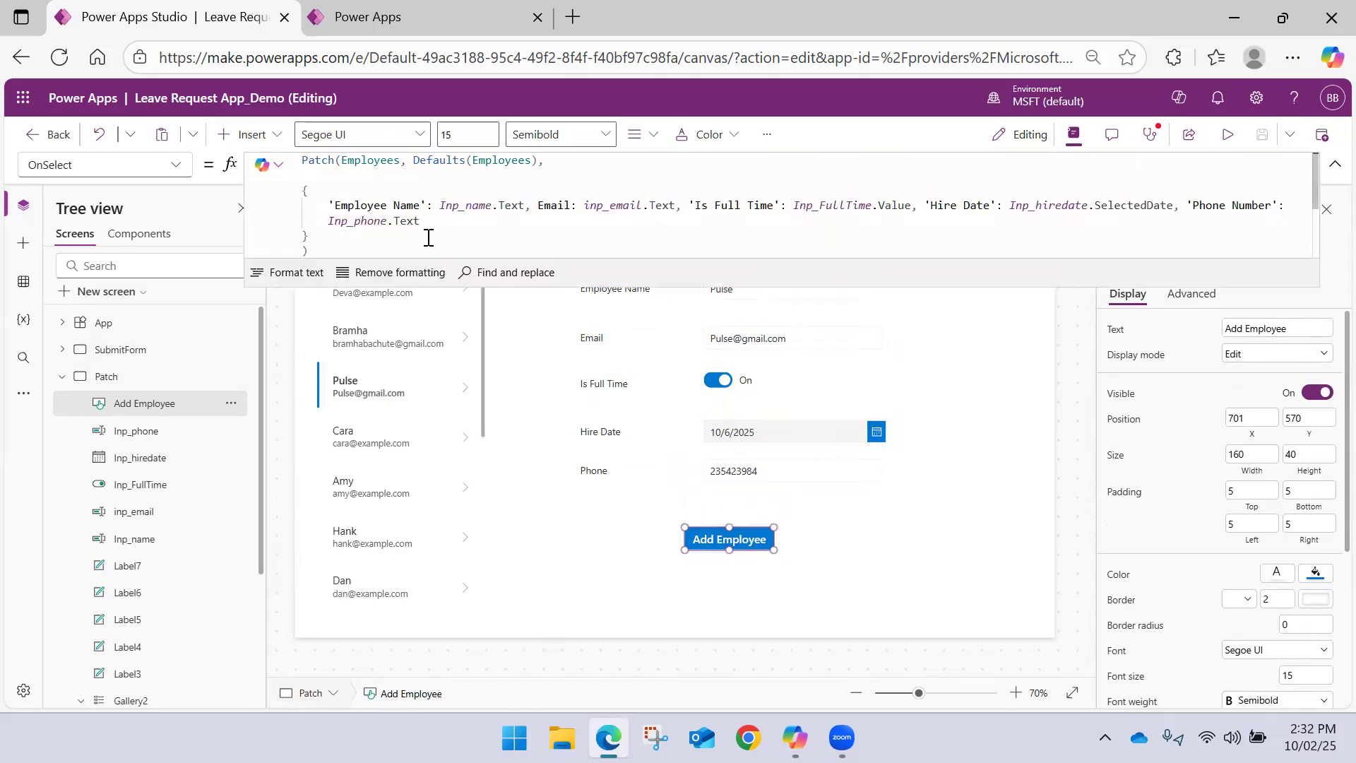
# Add Reset(inp_email); on a new line below the Patch call in the Add Employee button's formula
pyautogui.scroll(-2, 367, 223)
pyautogui.click(359, 202)
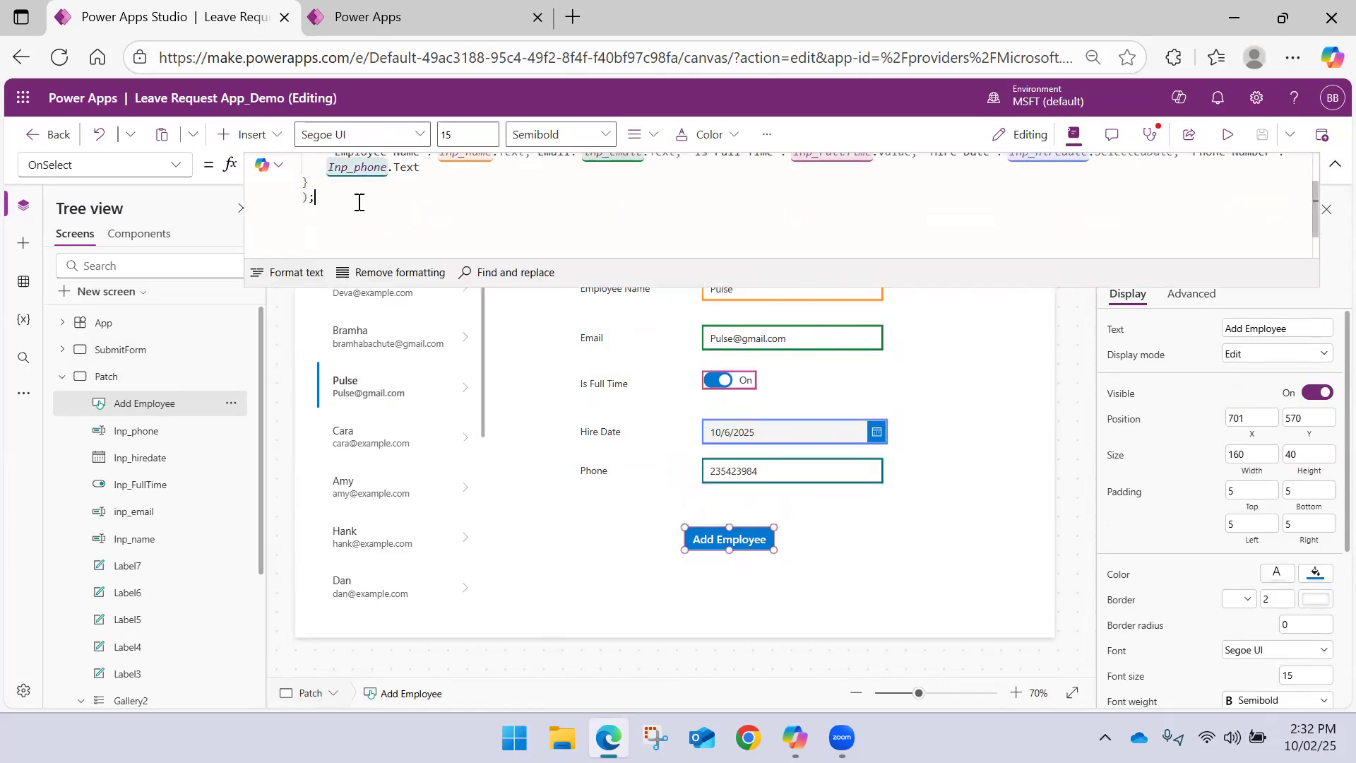
pyautogui.press('Return')
pyautogui.press('Return')
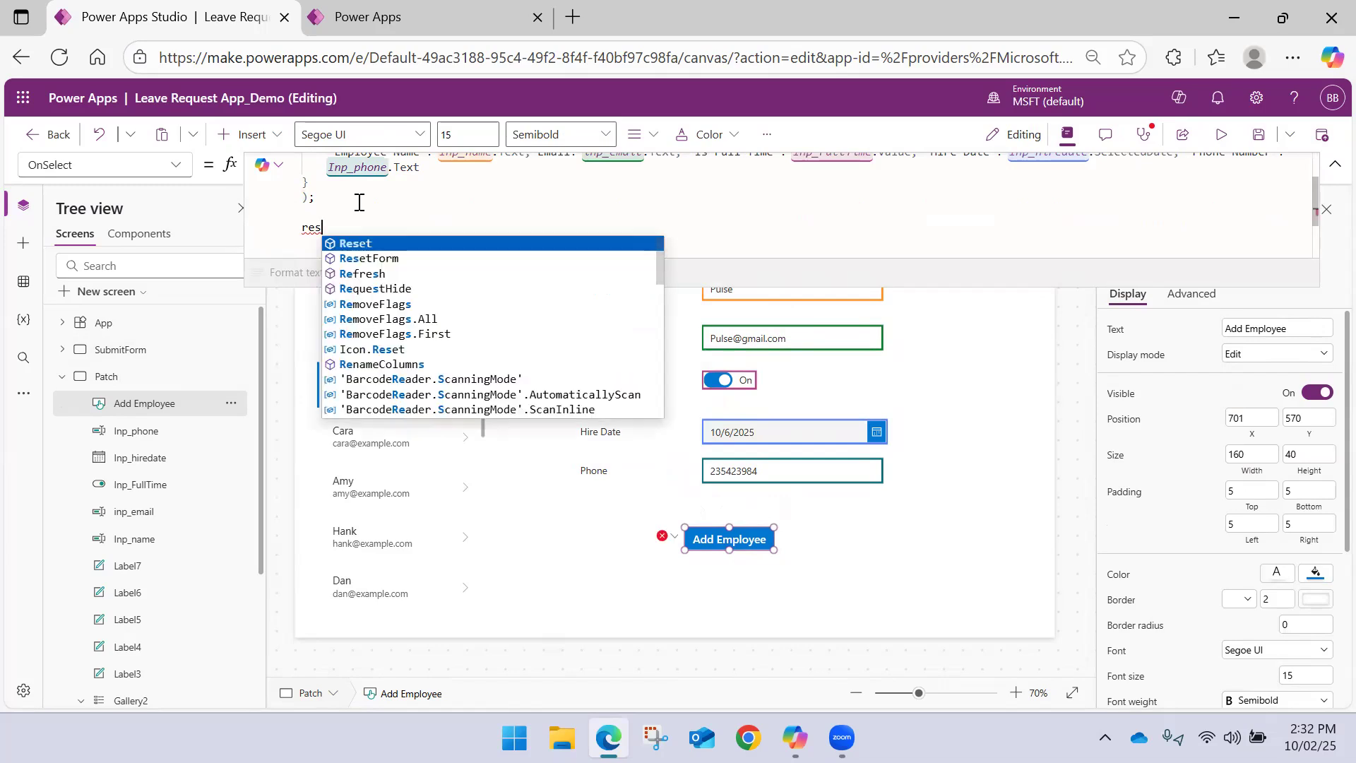
pyautogui.press('Tab')
pyautogui.write('Emp')
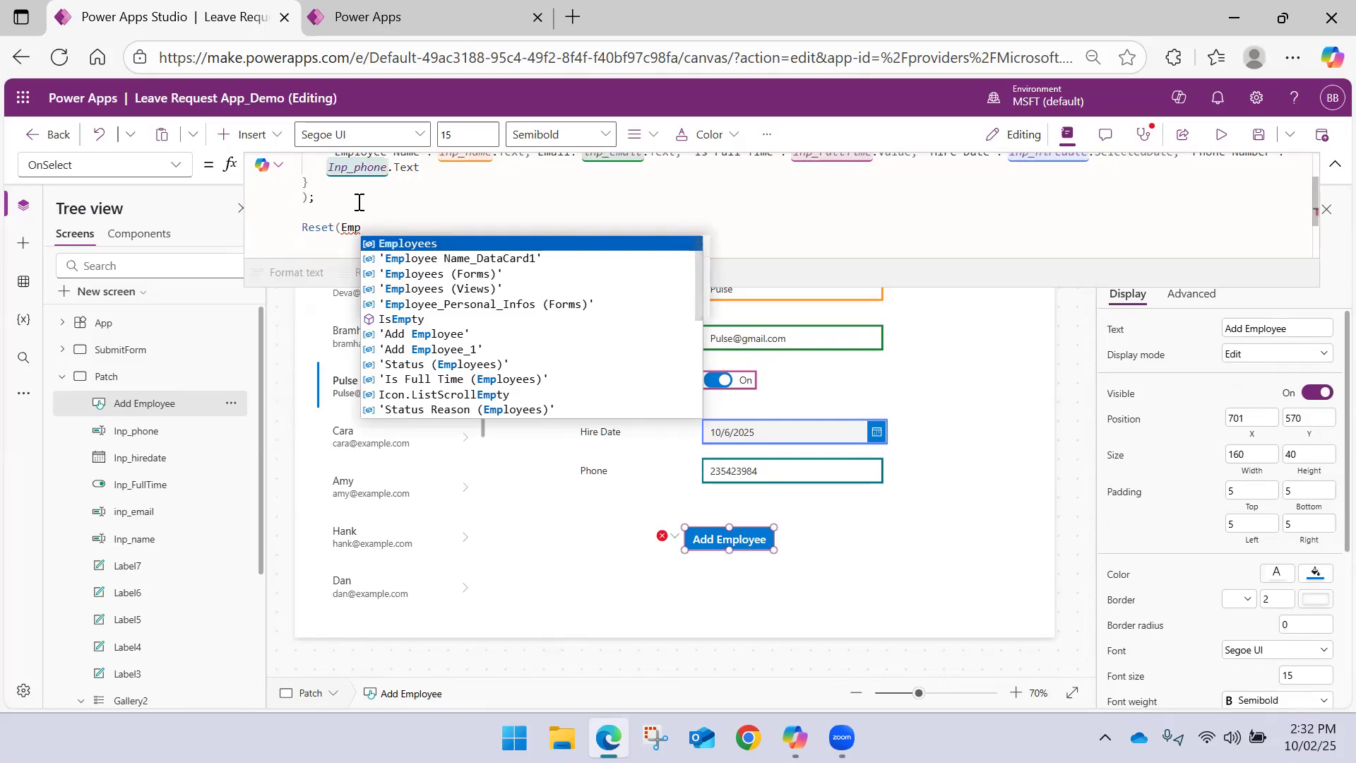
pyautogui.press('Down')
pyautogui.press('Down')
pyautogui.press('Down')
pyautogui.press('Down')
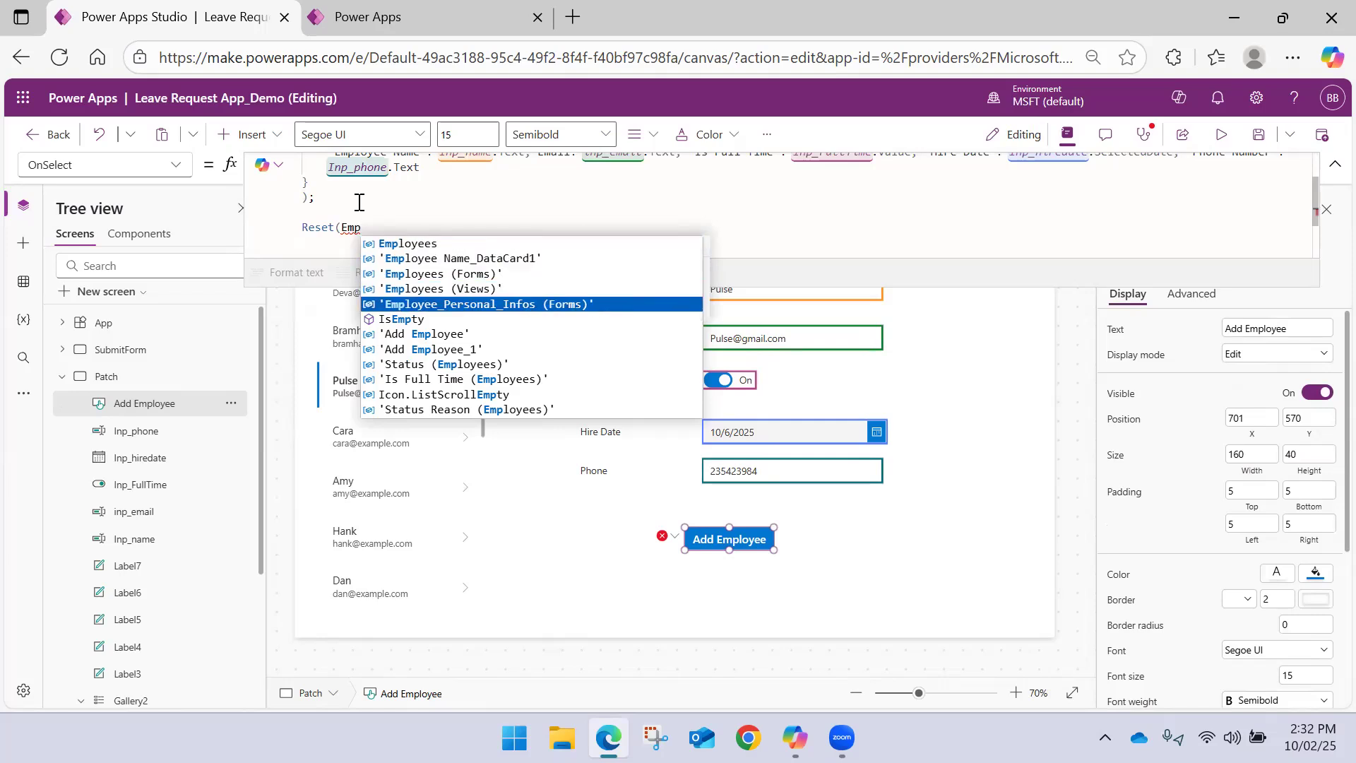
pyautogui.press('BackSpace')
pyautogui.press('BackSpace')
pyautogui.press('BackSpace')
pyautogui.write('inp')
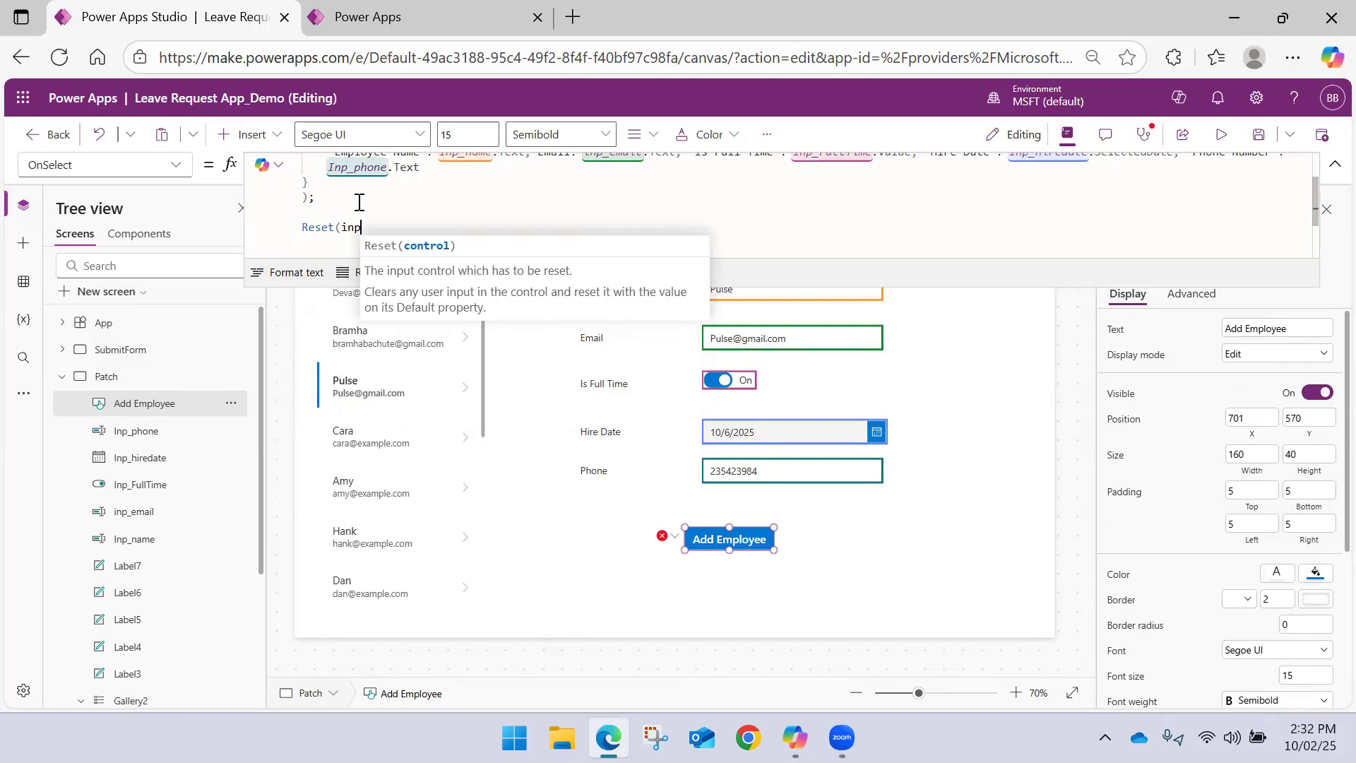
pyautogui.press('Tab')
pyautogui.write('); ')
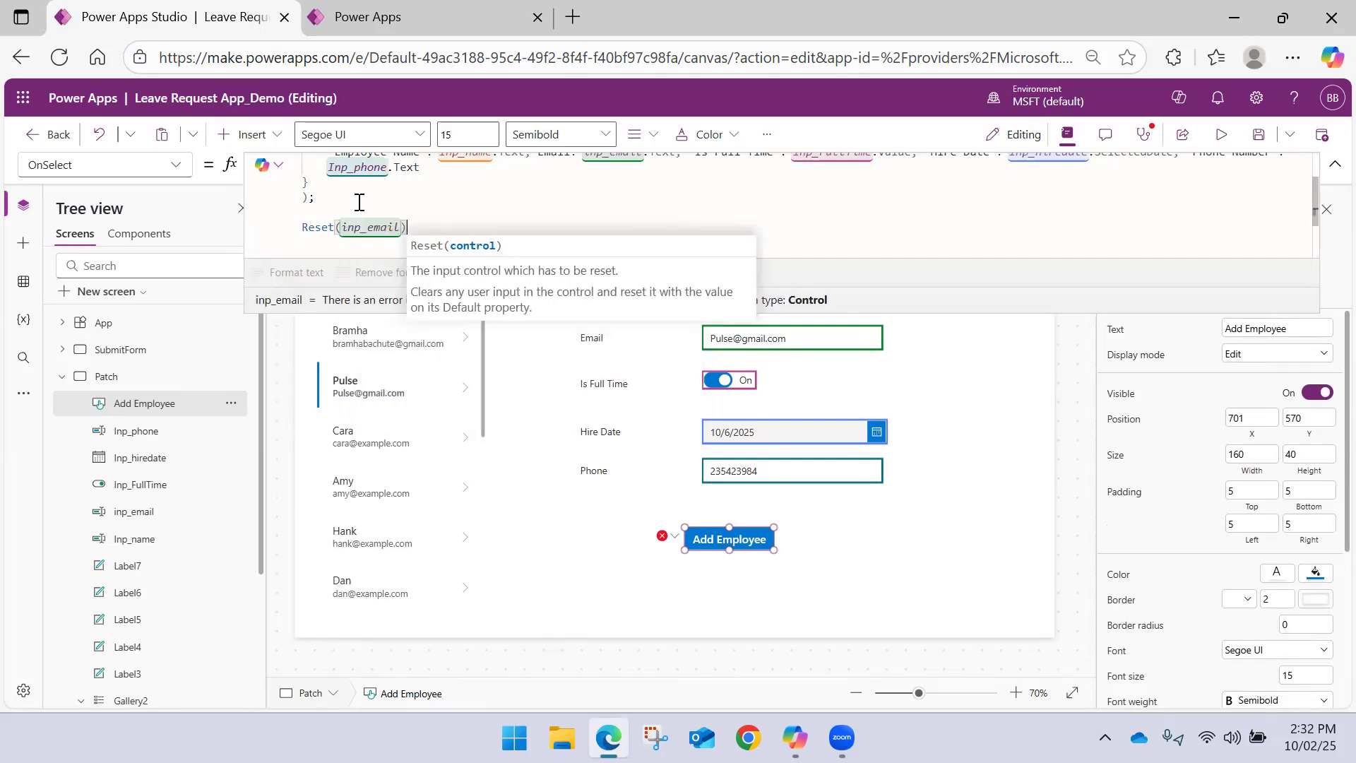
pyautogui.write('Reset(Inp_')
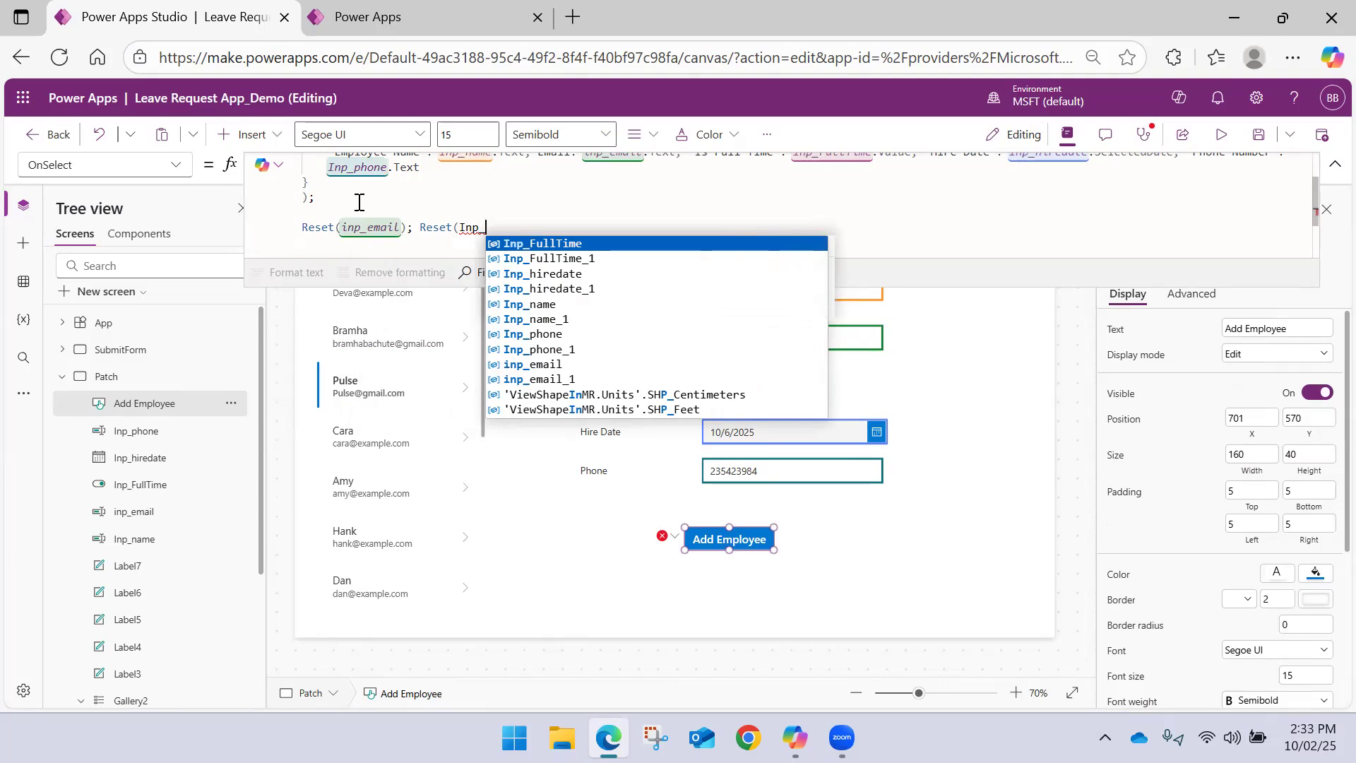
# Append Reset(Inp_FullTime); after the email reset to clear the Is Full Time toggle
pyautogui.press('Tab')
pyautogui.write(')')
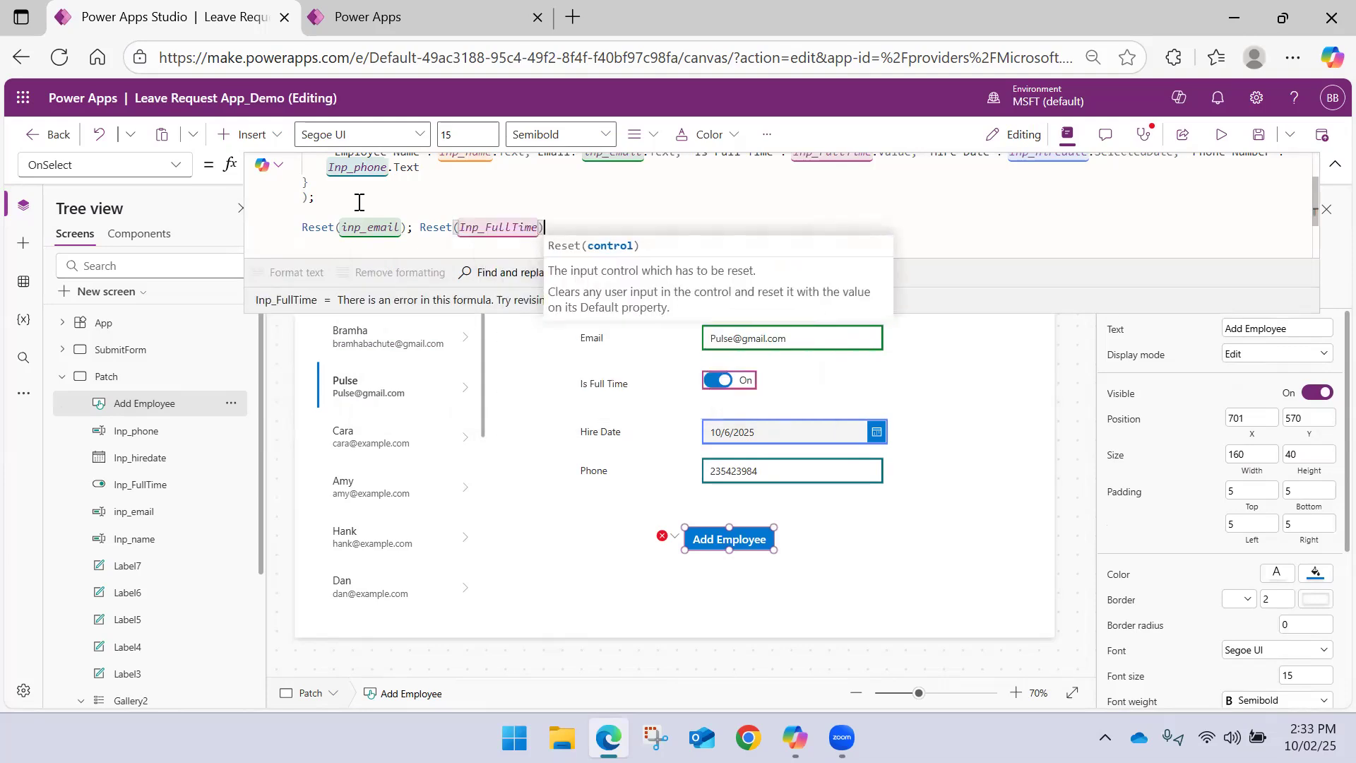
pyautogui.write(';')
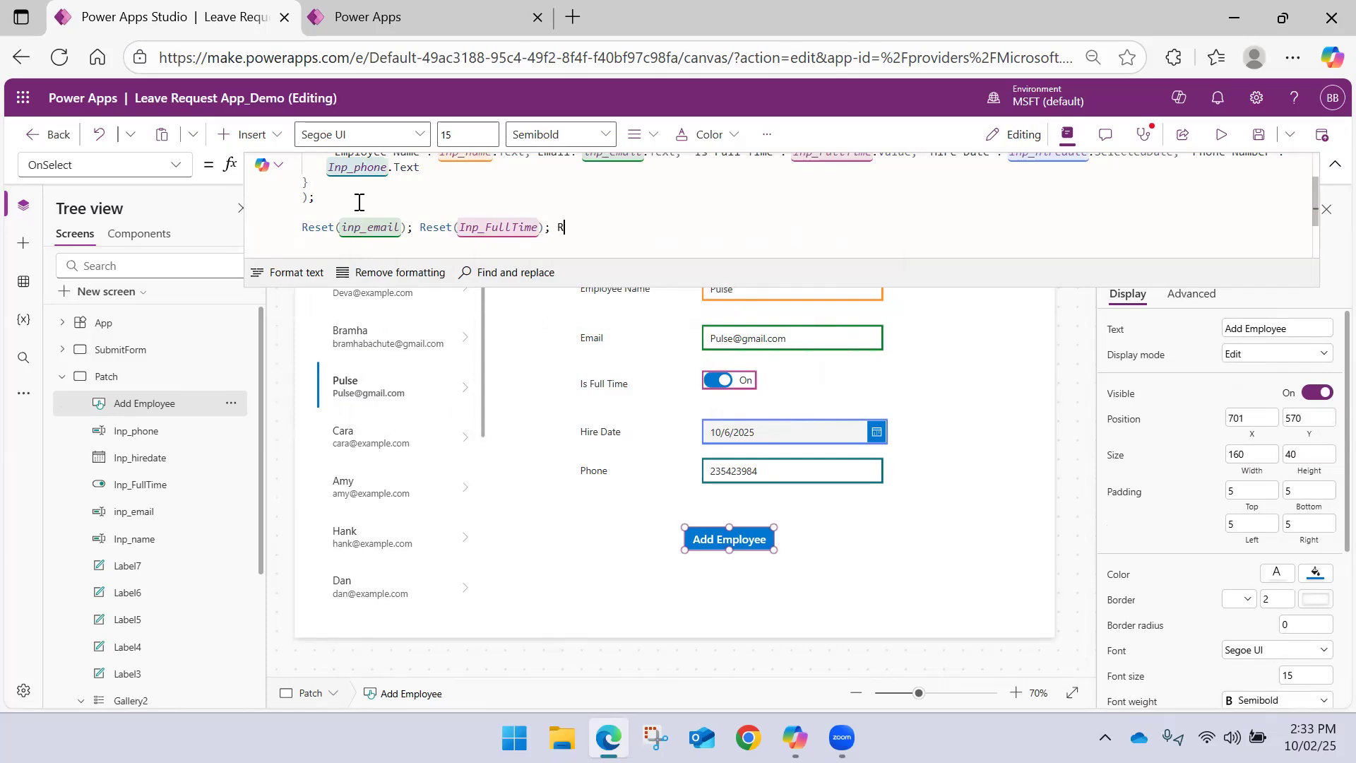
pyautogui.write(' Reset(Inp')
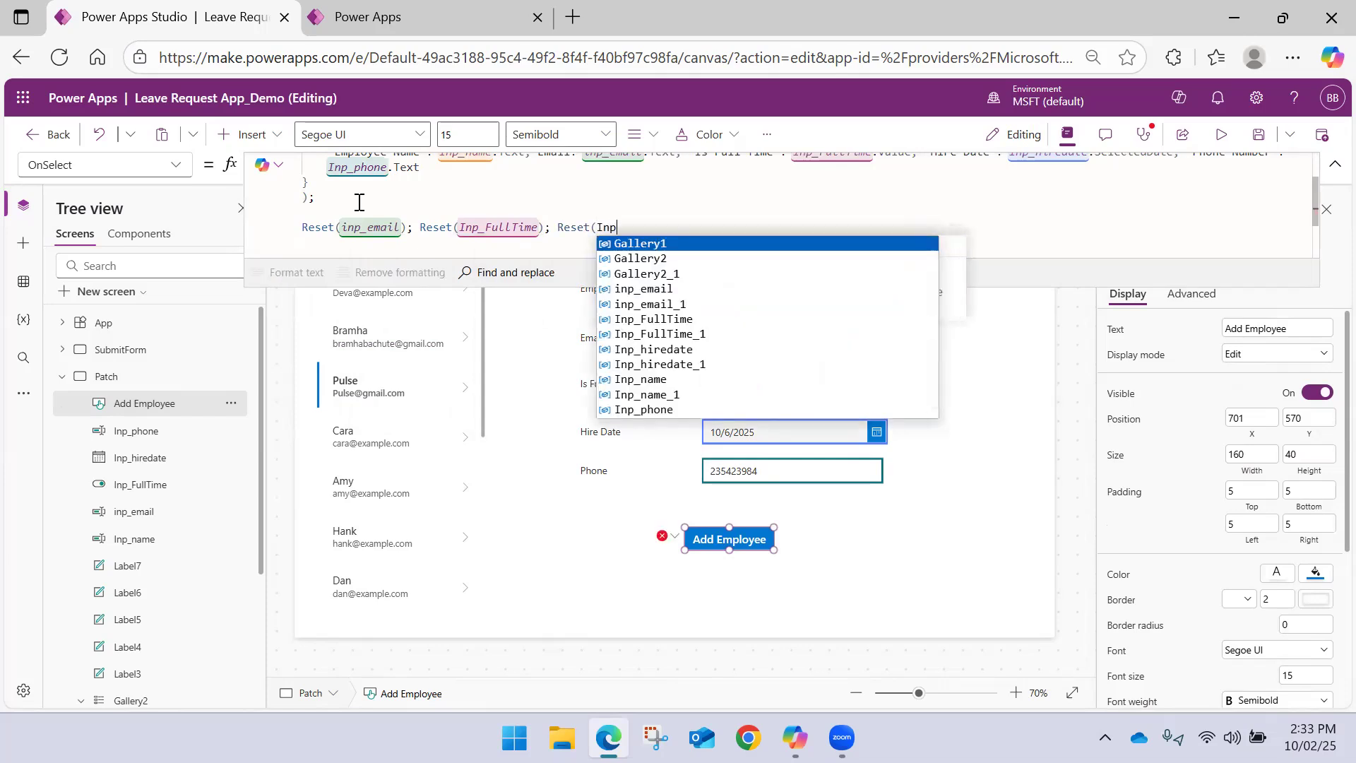
pyautogui.write('_')
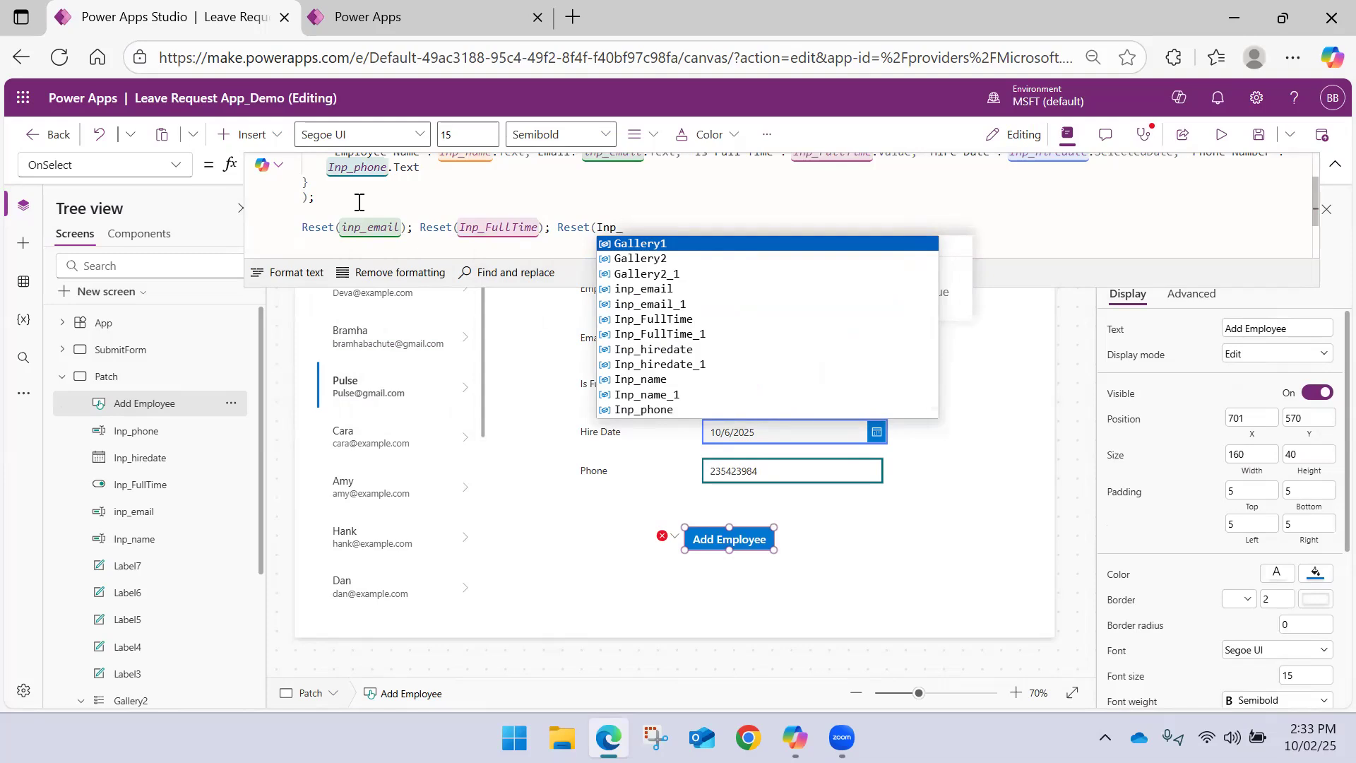
# Append Reset(Inp_hiredate); to the same line to clear the Hire Date picker
pyautogui.press('Down')
pyautogui.press('Down')
pyautogui.press('Tab')
pyautogui.write('); Reset')
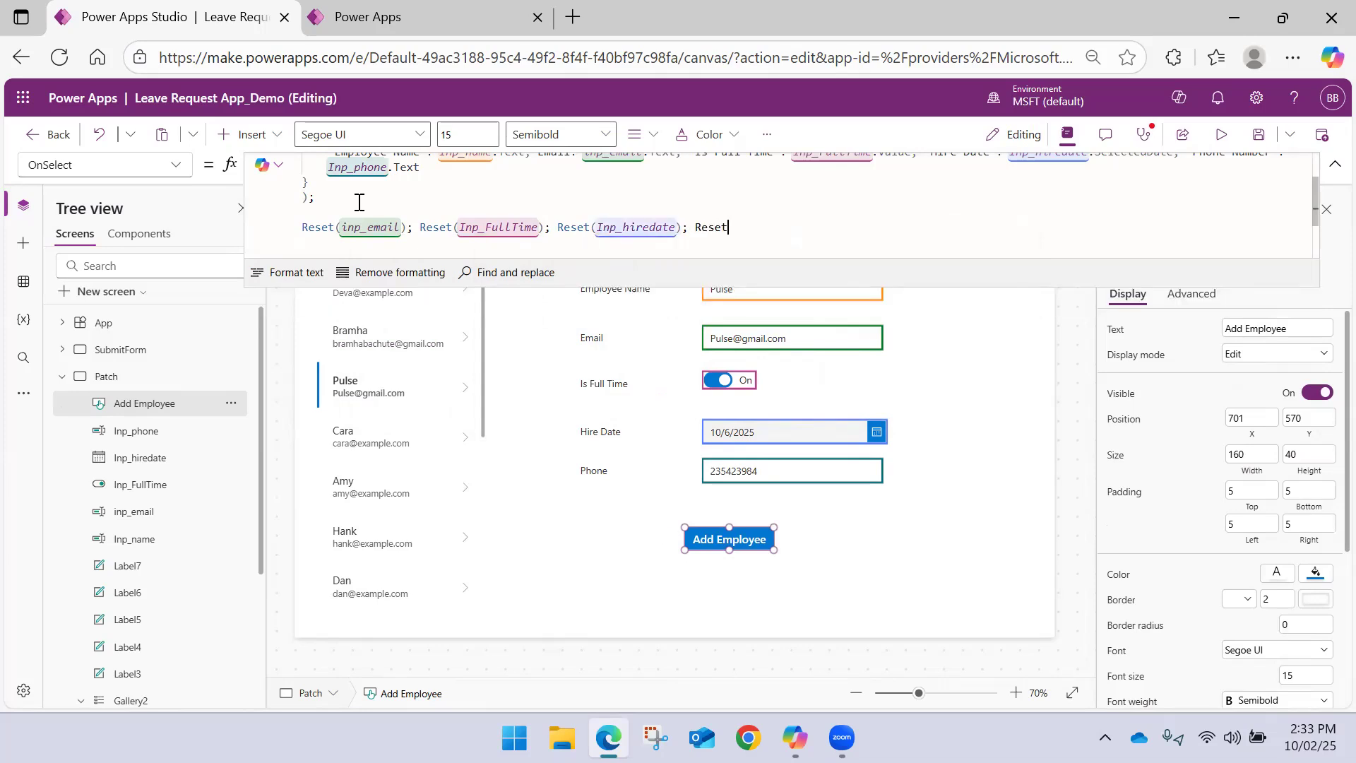
pyautogui.write('(')
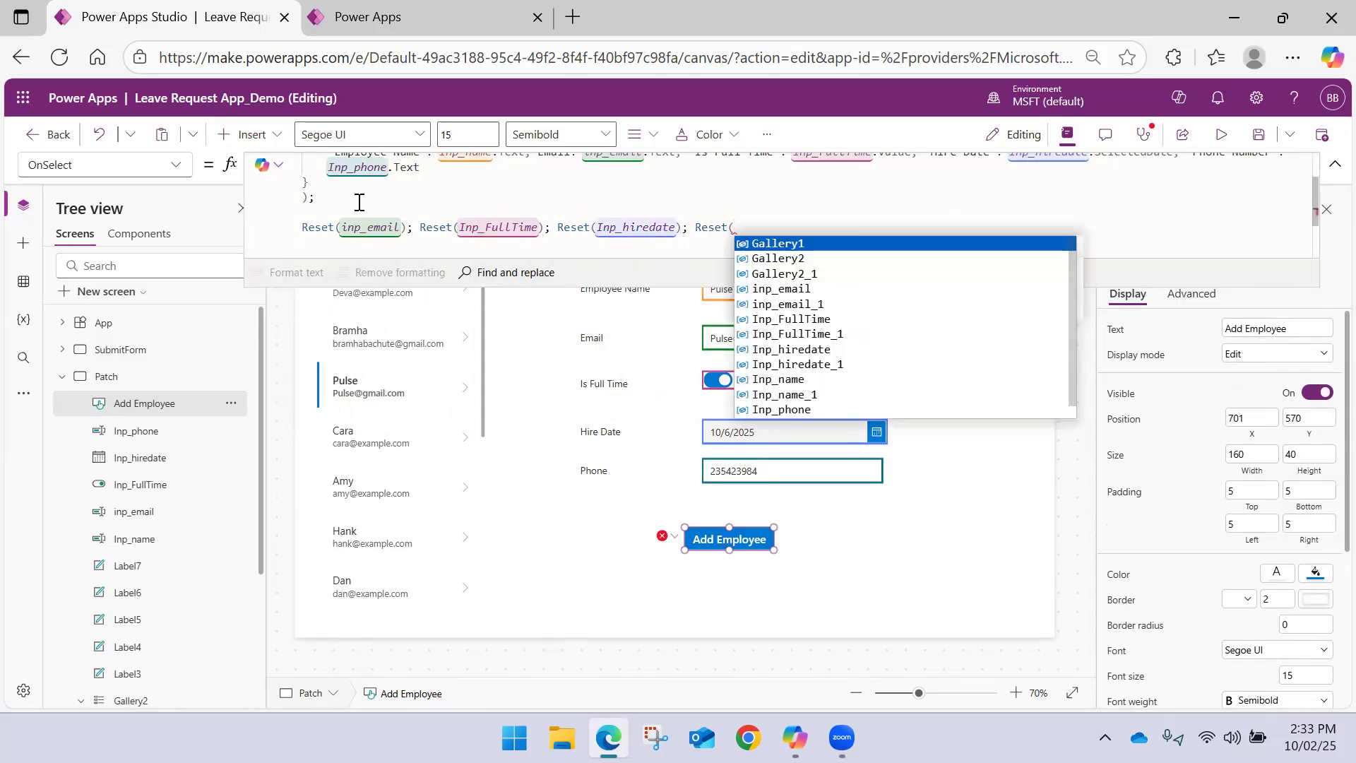
pyautogui.write('Pho')
# Append Reset(Inp_phone); after the hire date reset and begin another Reset call
pyautogui.press('BackSpace')
pyautogui.press('BackSpace')
pyautogui.press('BackSpace')
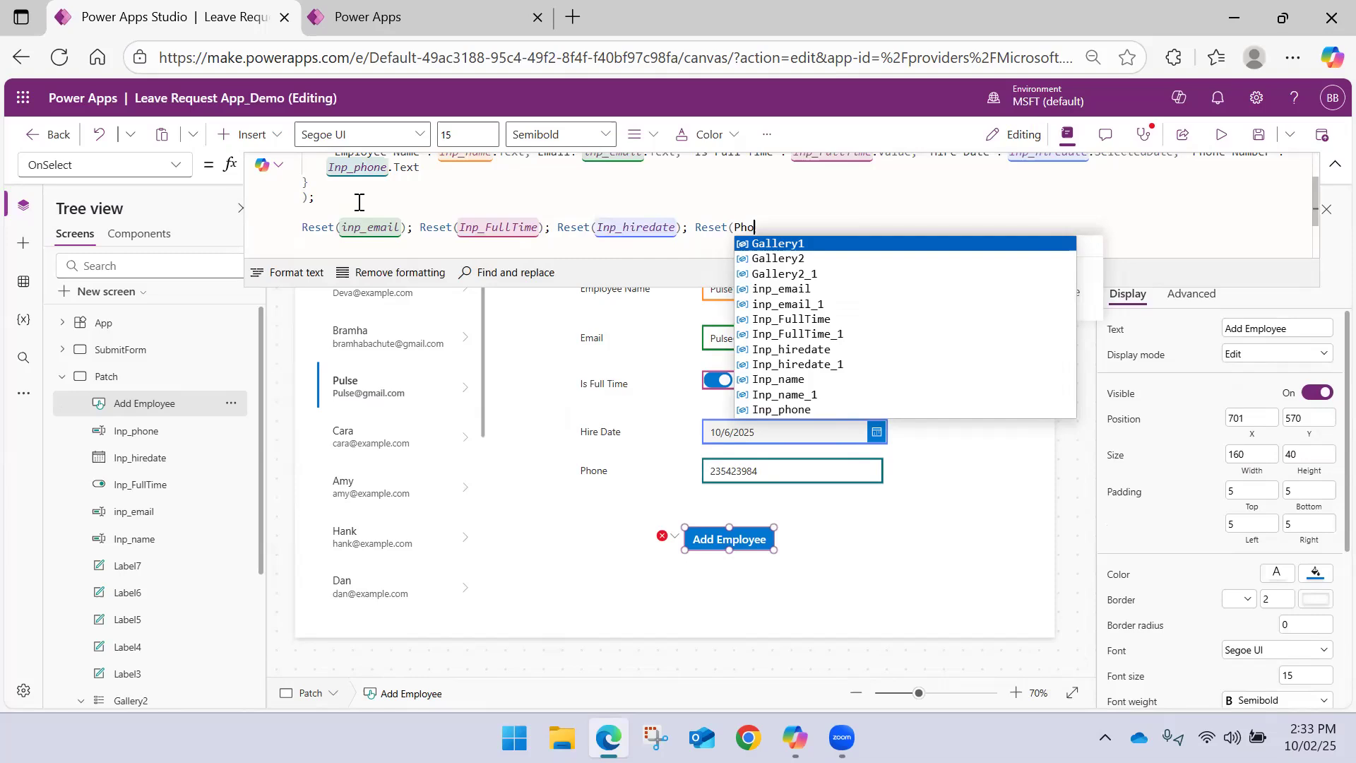
pyautogui.write('Inp_P')
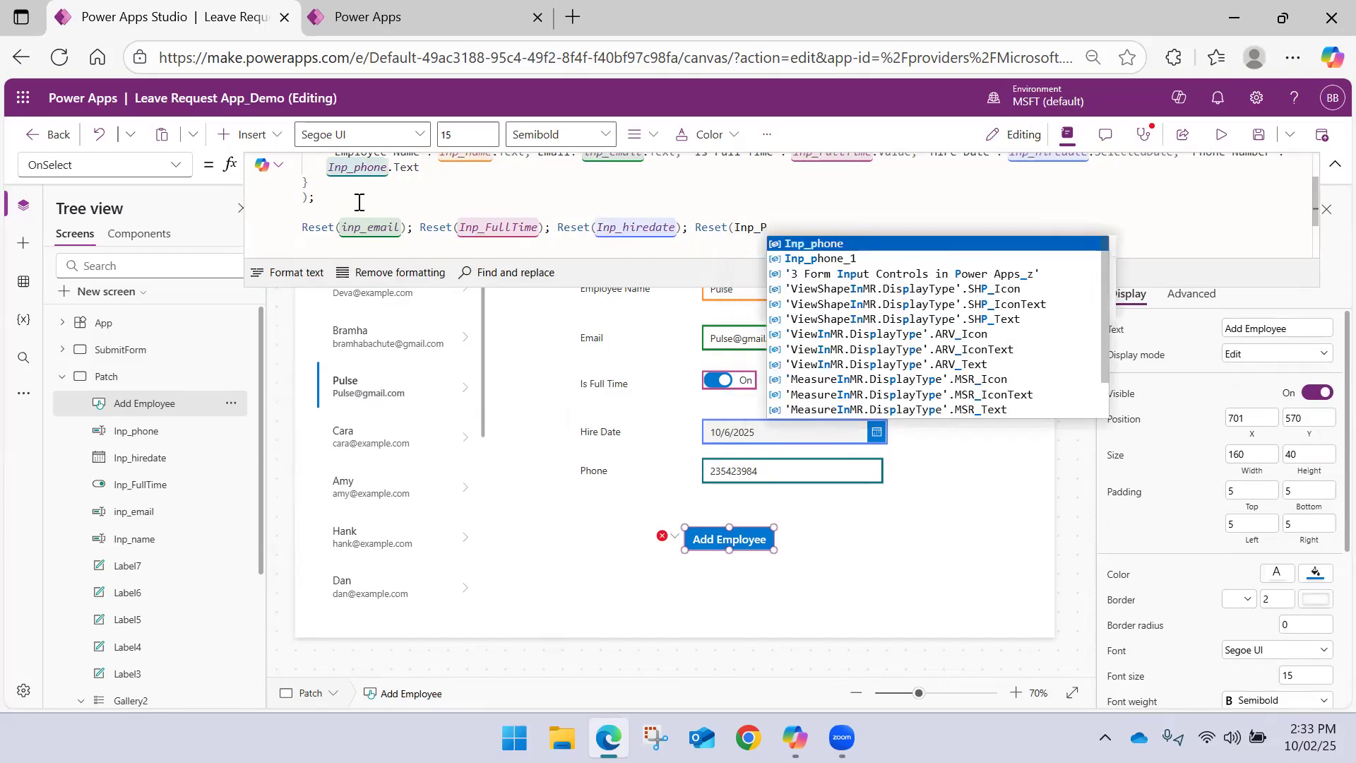
pyautogui.press('Tab')
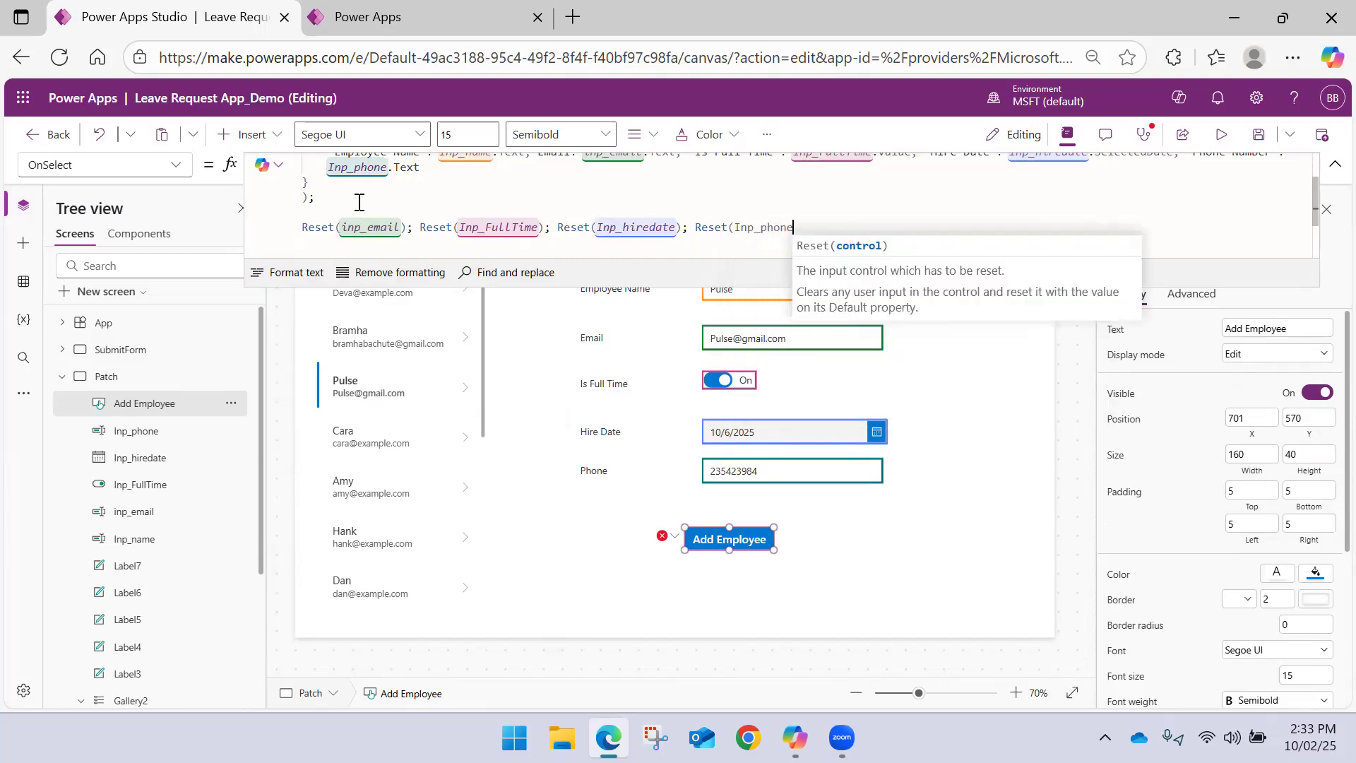
pyautogui.write('); Reset(')
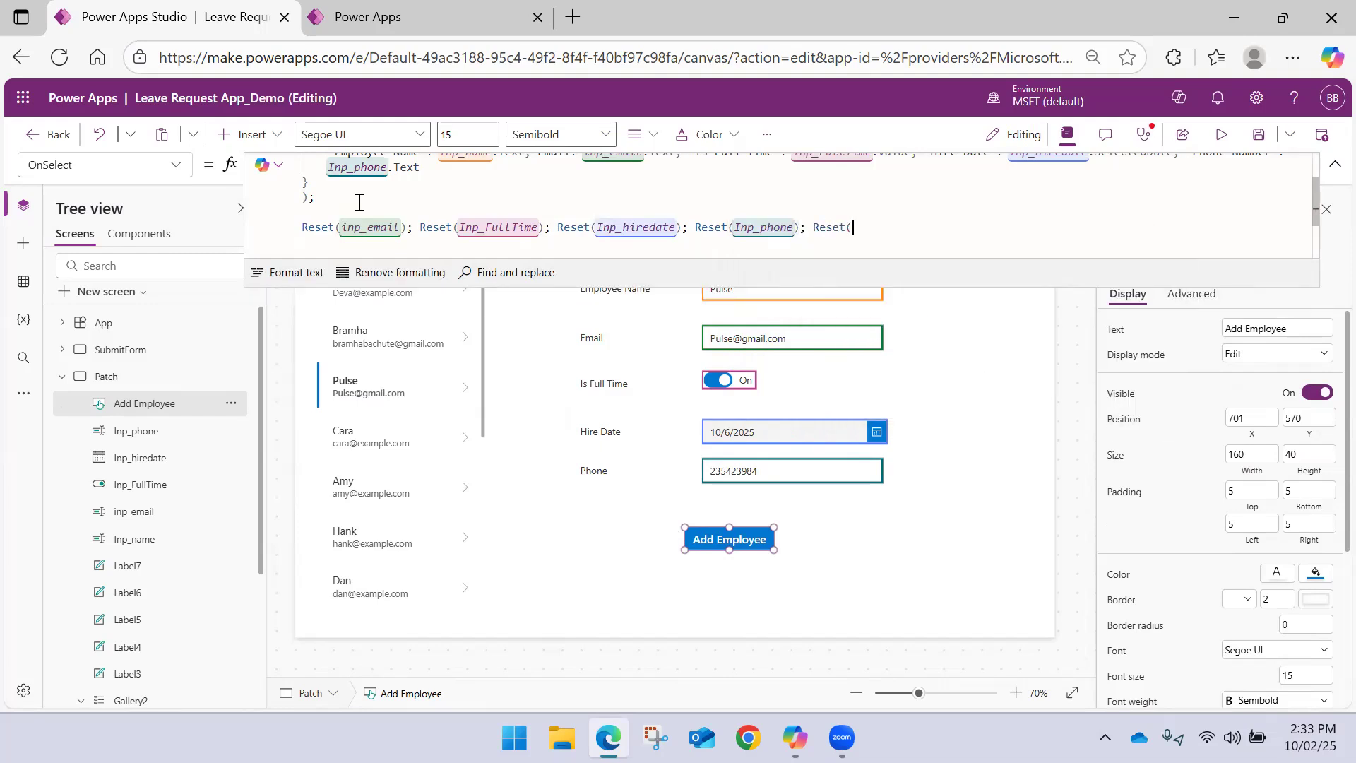
pyautogui.write('Inp')
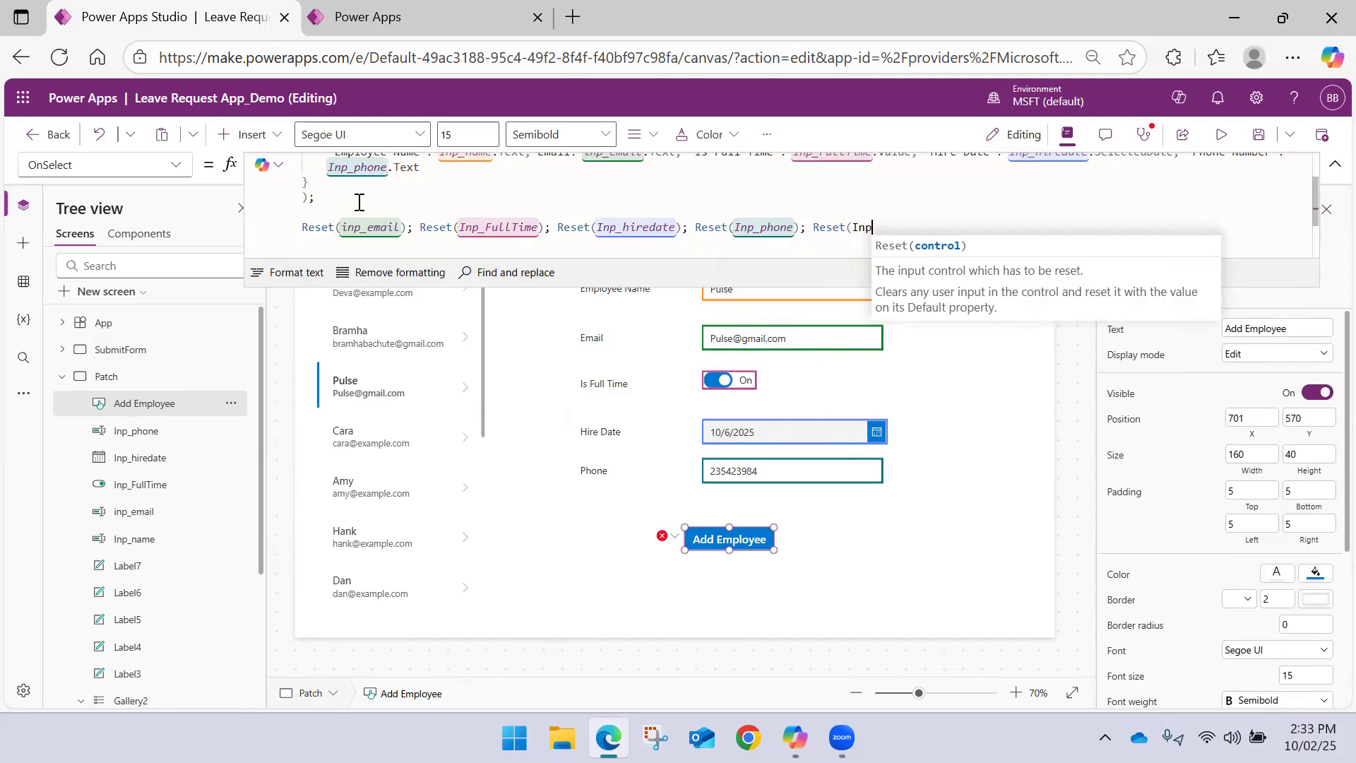
pyautogui.write('_')
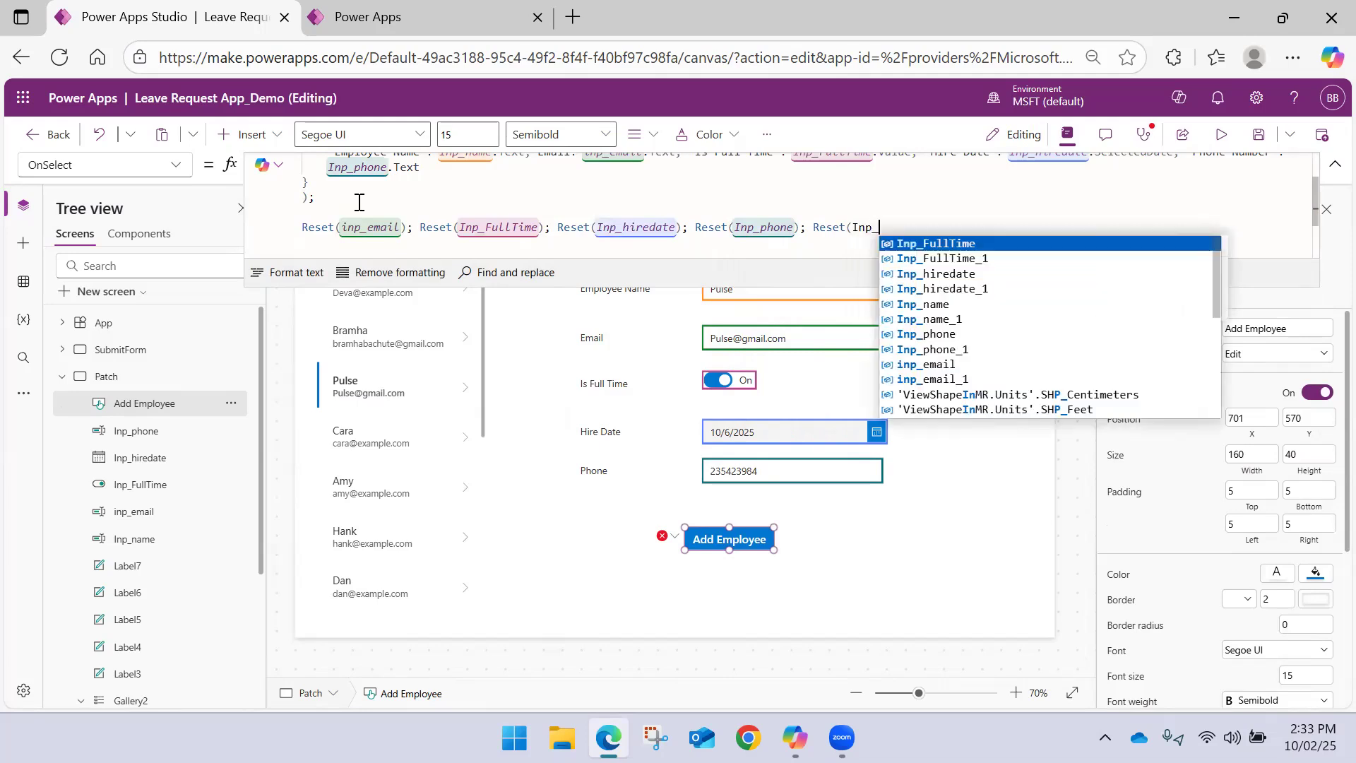
# Complete the last Reset call with Inp_name, end it with a semicolon and commit the formula
pyautogui.press('Tab')
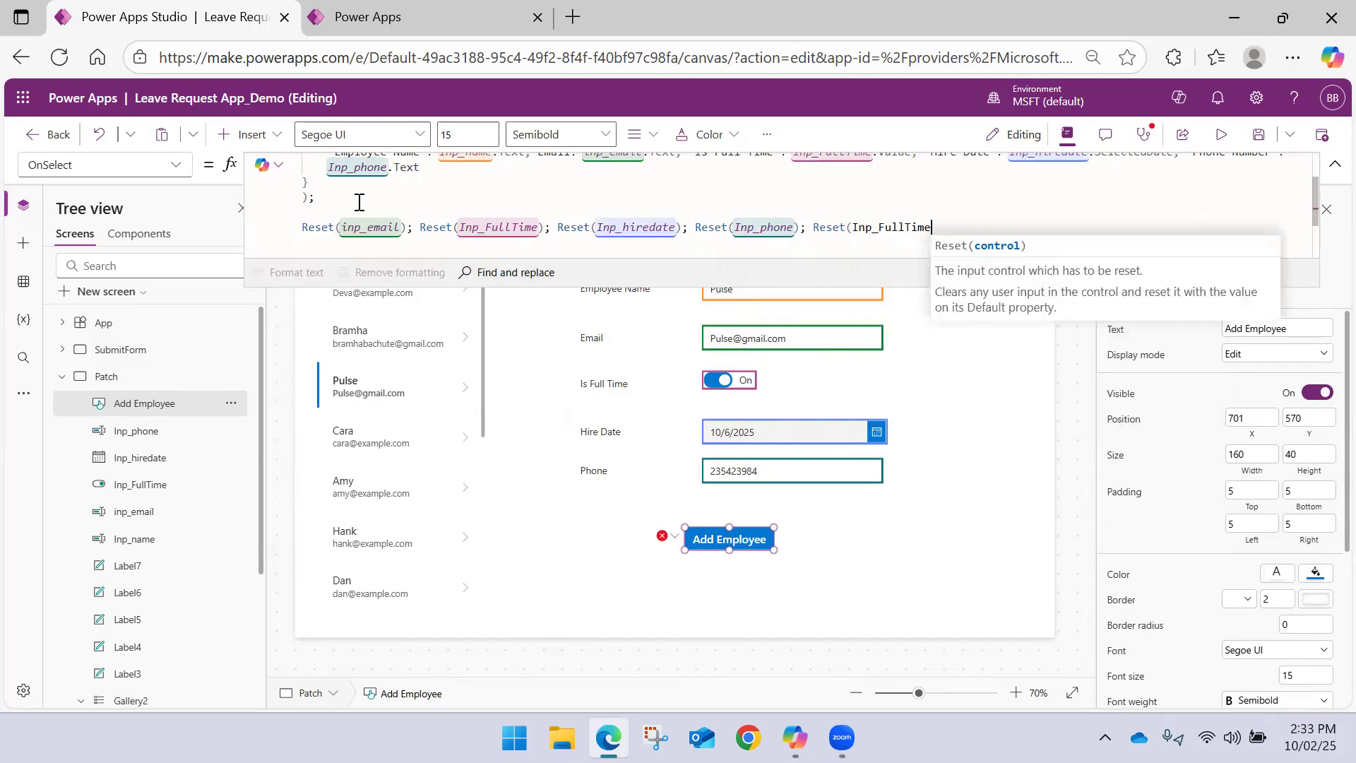
pyautogui.press('BackSpace')
pyautogui.press('BackSpace')
pyautogui.press('BackSpace')
pyautogui.press('BackSpace')
pyautogui.press('BackSpace')
pyautogui.press('BackSpace')
pyautogui.press('BackSpace')
pyautogui.press('BackSpace')
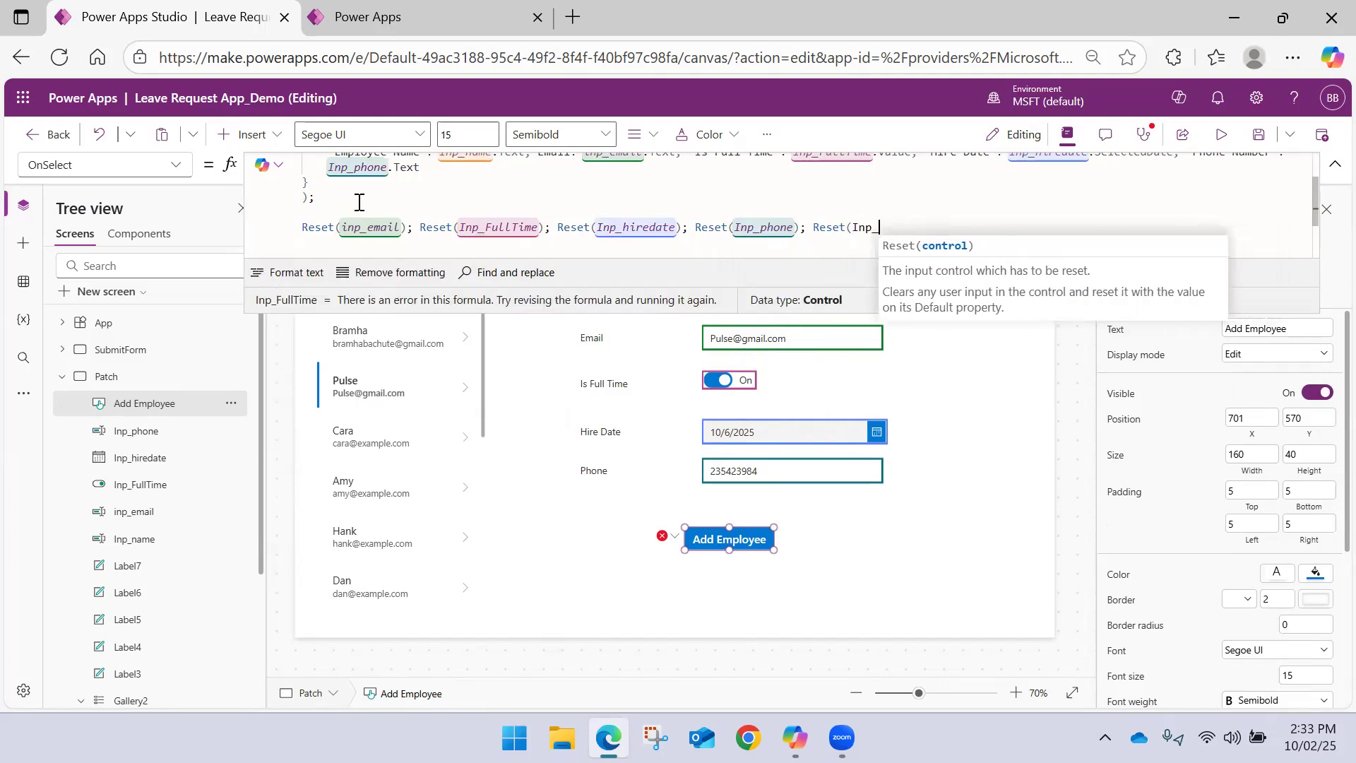
pyautogui.write('n')
pyautogui.press('Tab')
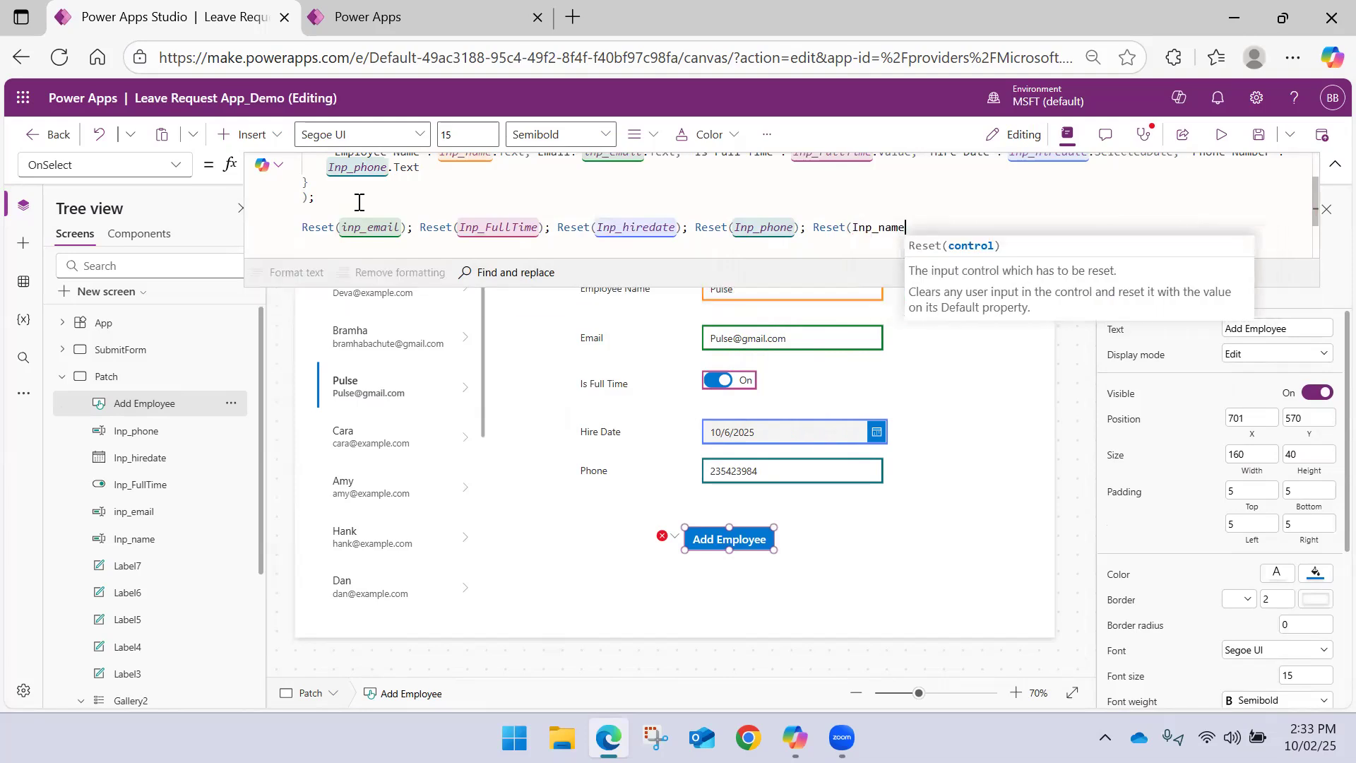
pyautogui.write(')')
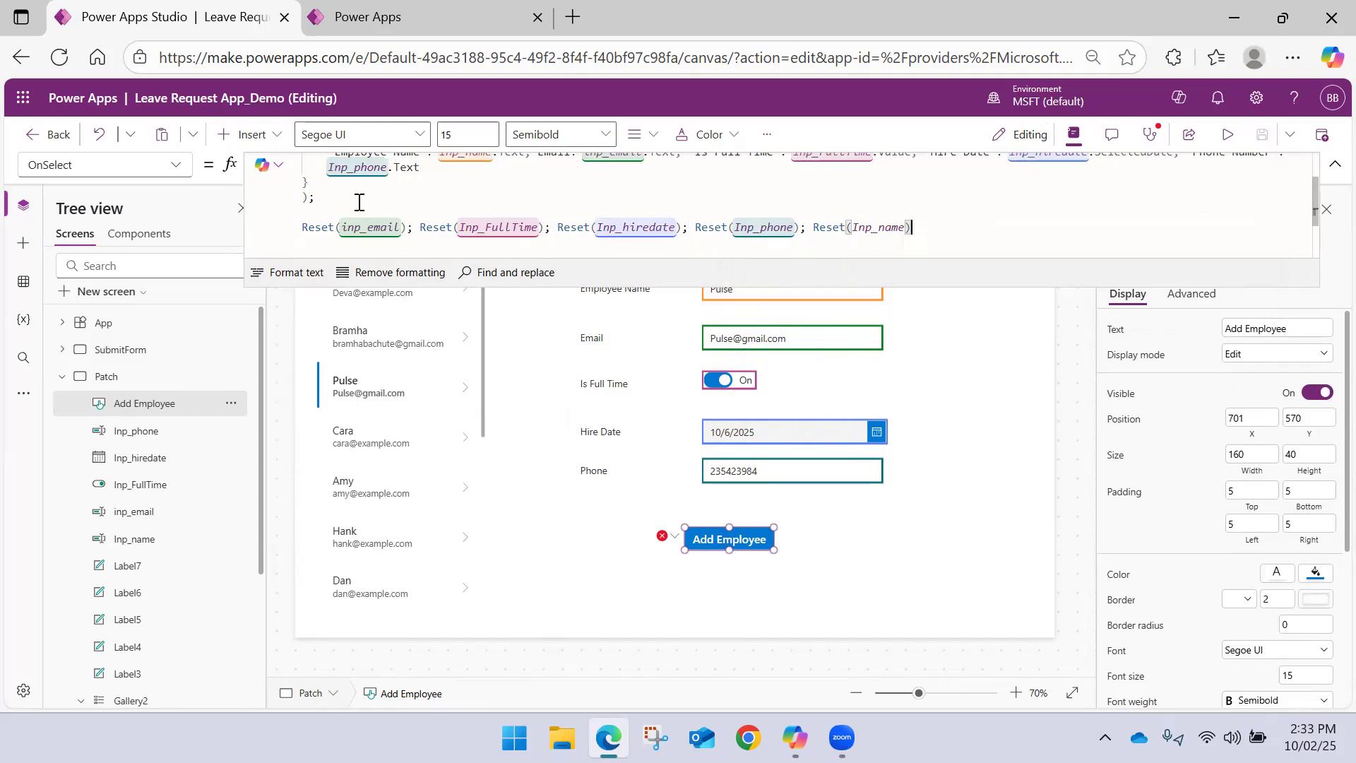
pyautogui.write(';')
pyautogui.click(914, 349)
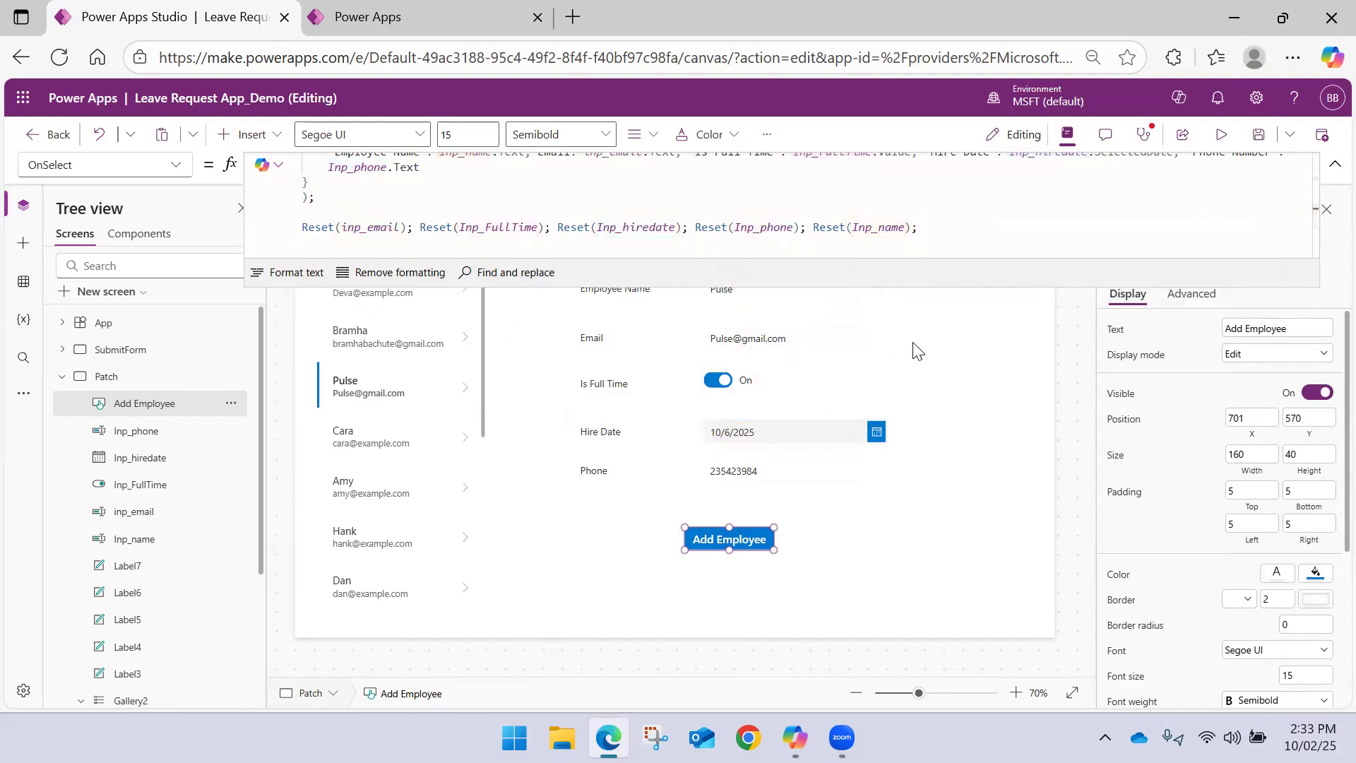
# Review the Add Employee button's whole OnSelect formula, then collapse the formula editor and the Patch screen's control list
pyautogui.click(740, 534)
pyautogui.scroll(2, 950, 240)
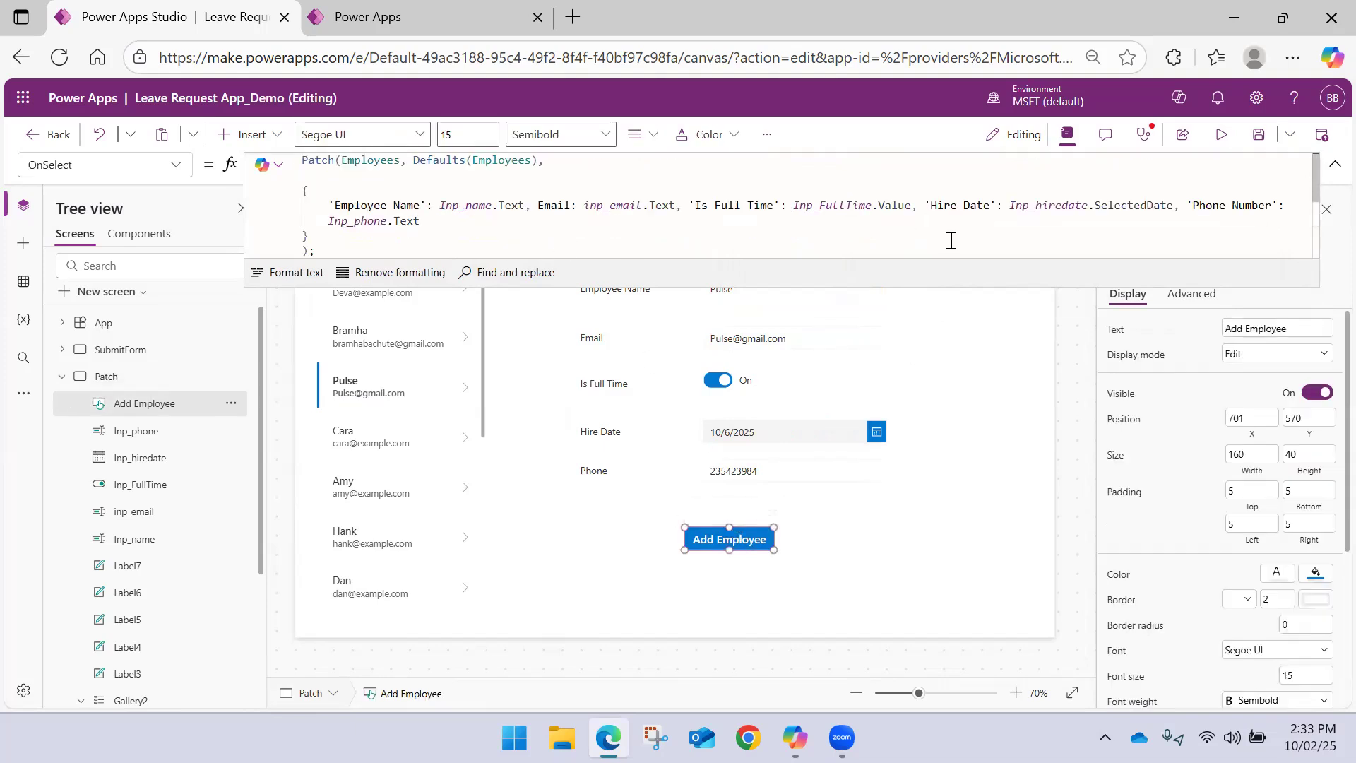
pyautogui.click(835, 553)
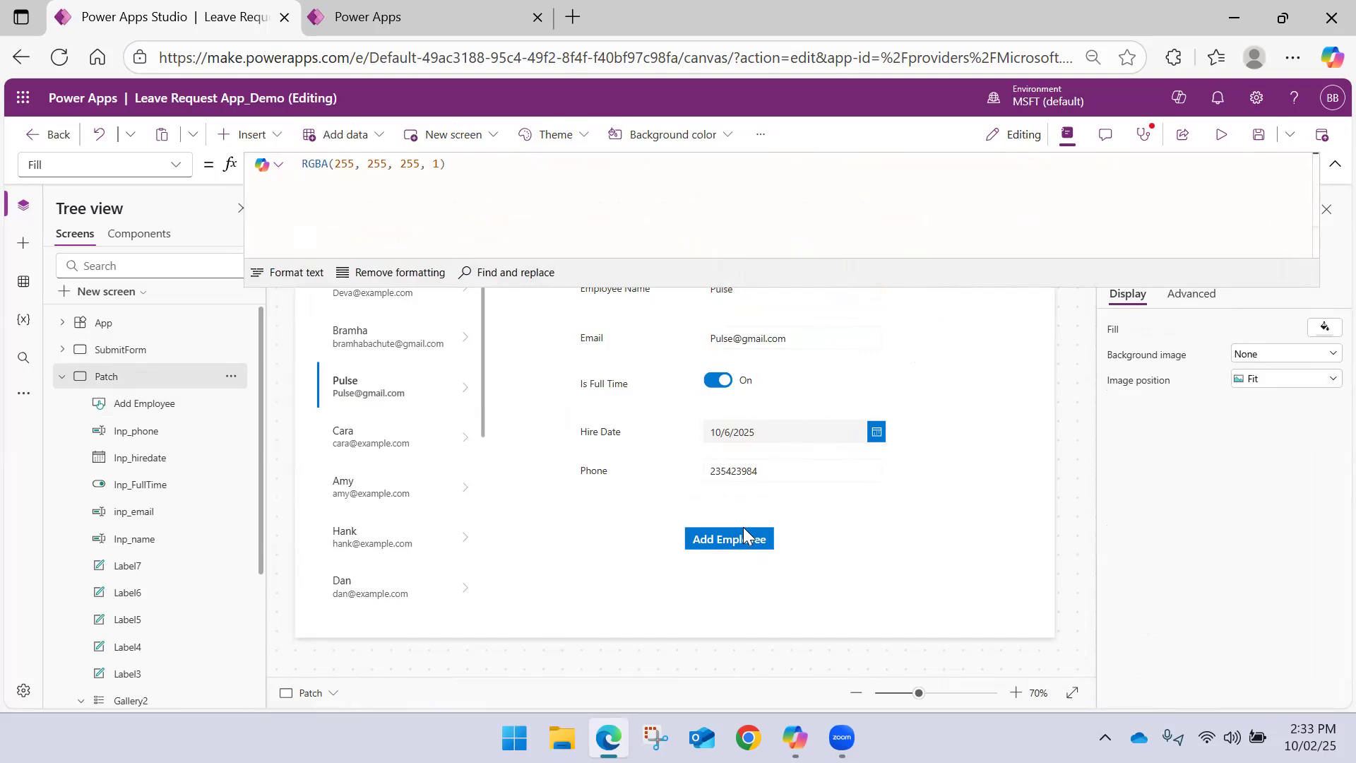
pyautogui.click(1333, 168)
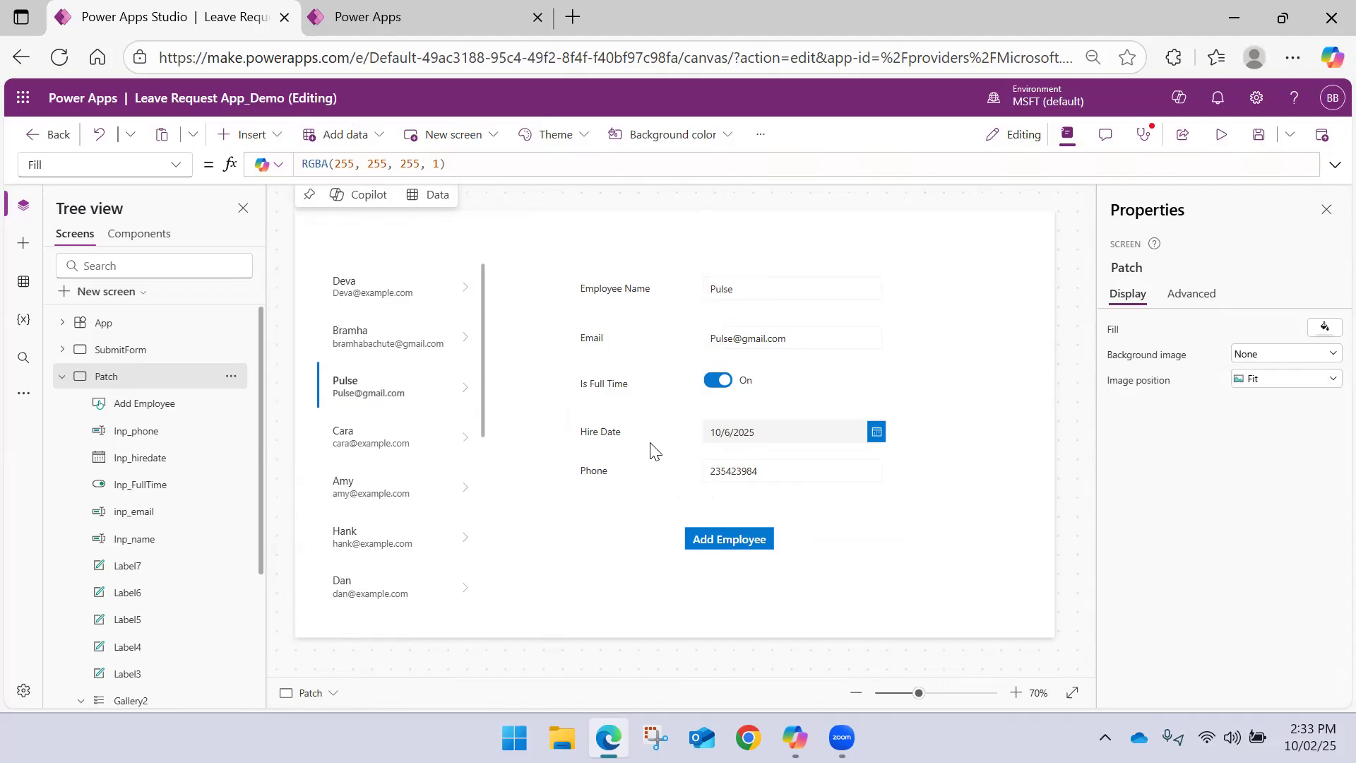
pyautogui.click(62, 376)
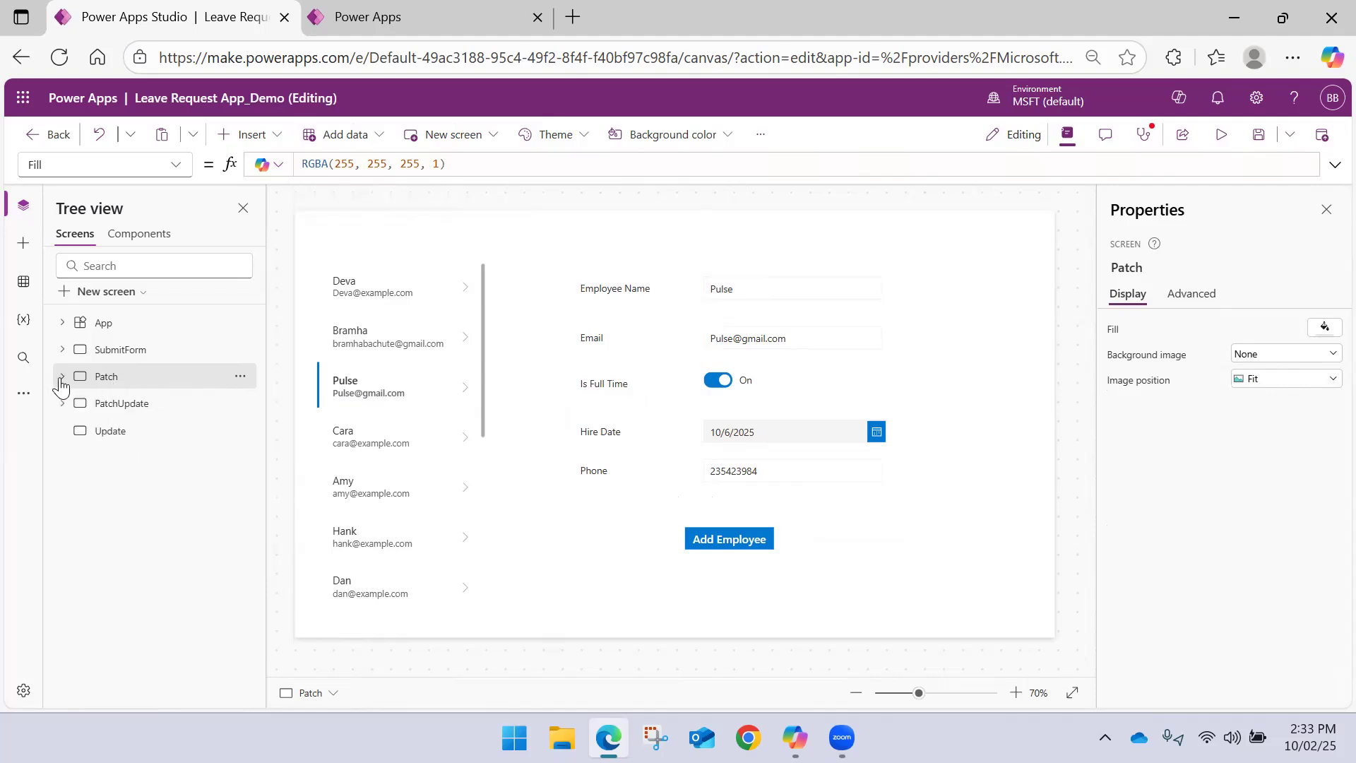
pyautogui.click(103, 431)
pyautogui.click(163, 377)
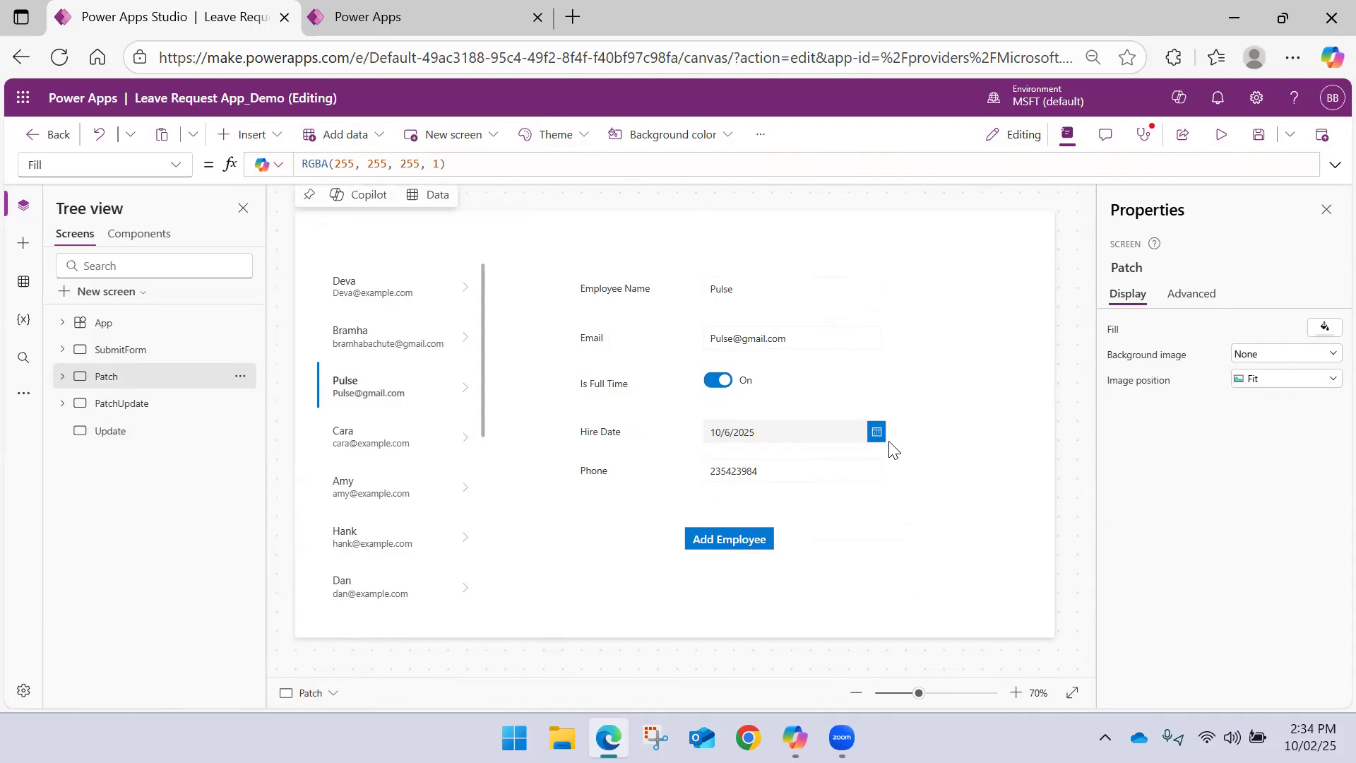
pyautogui.click(759, 287)
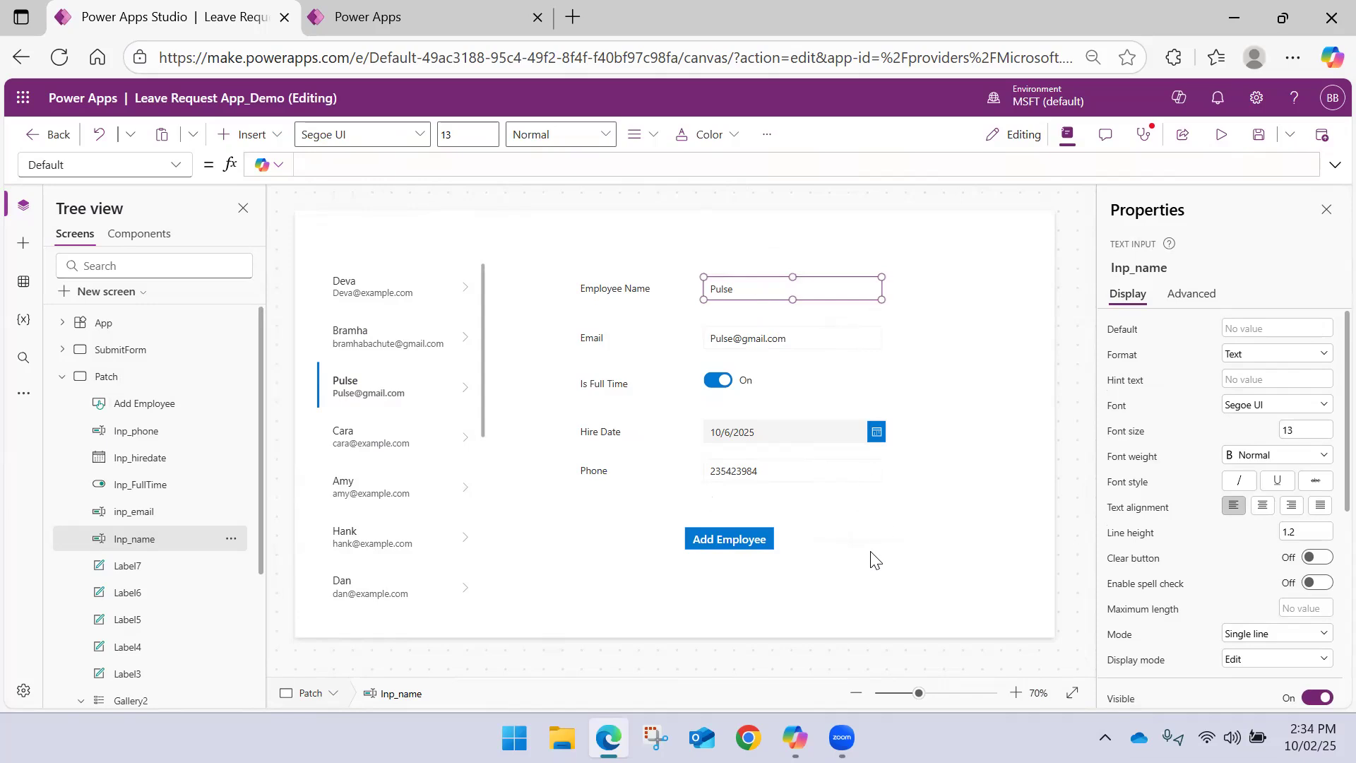
pyautogui.moveTo(960, 595); pyautogui.dragTo(573, 212)
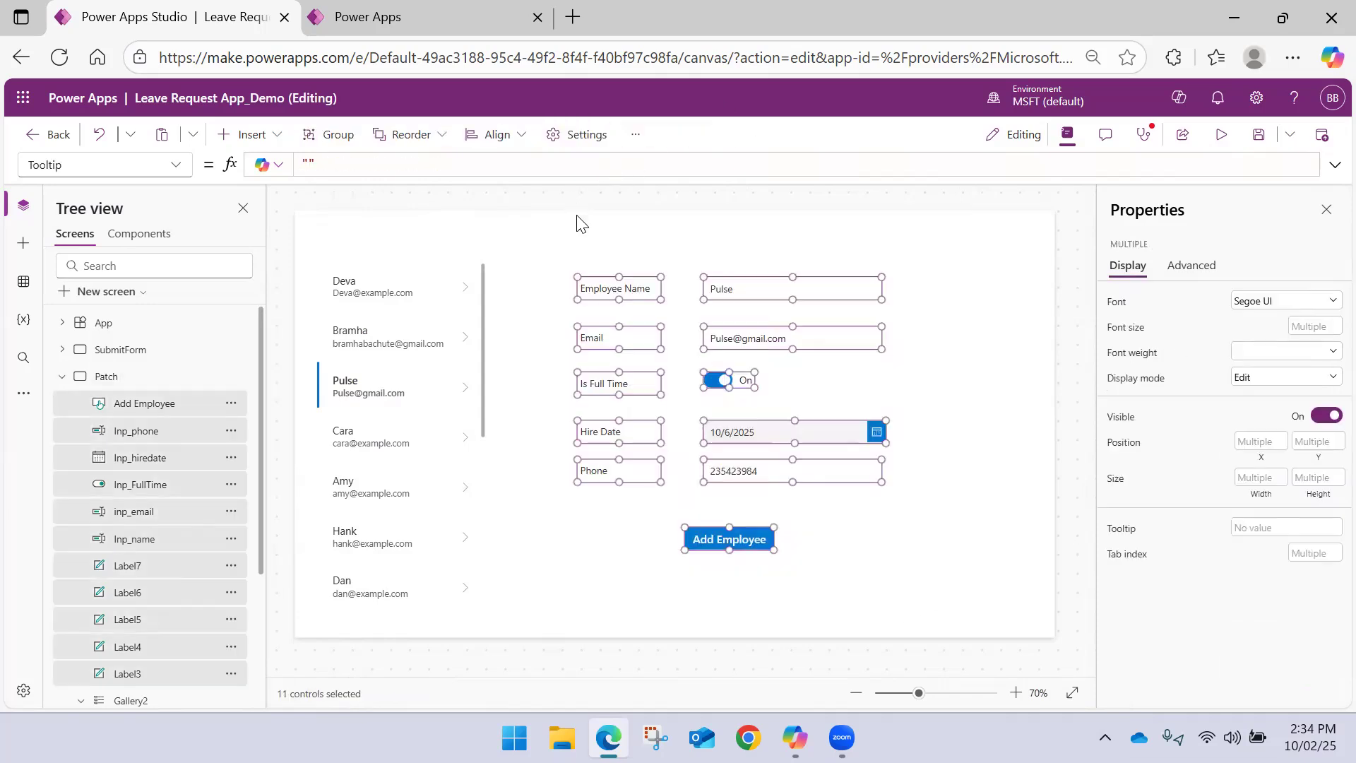
pyautogui.click(985, 414)
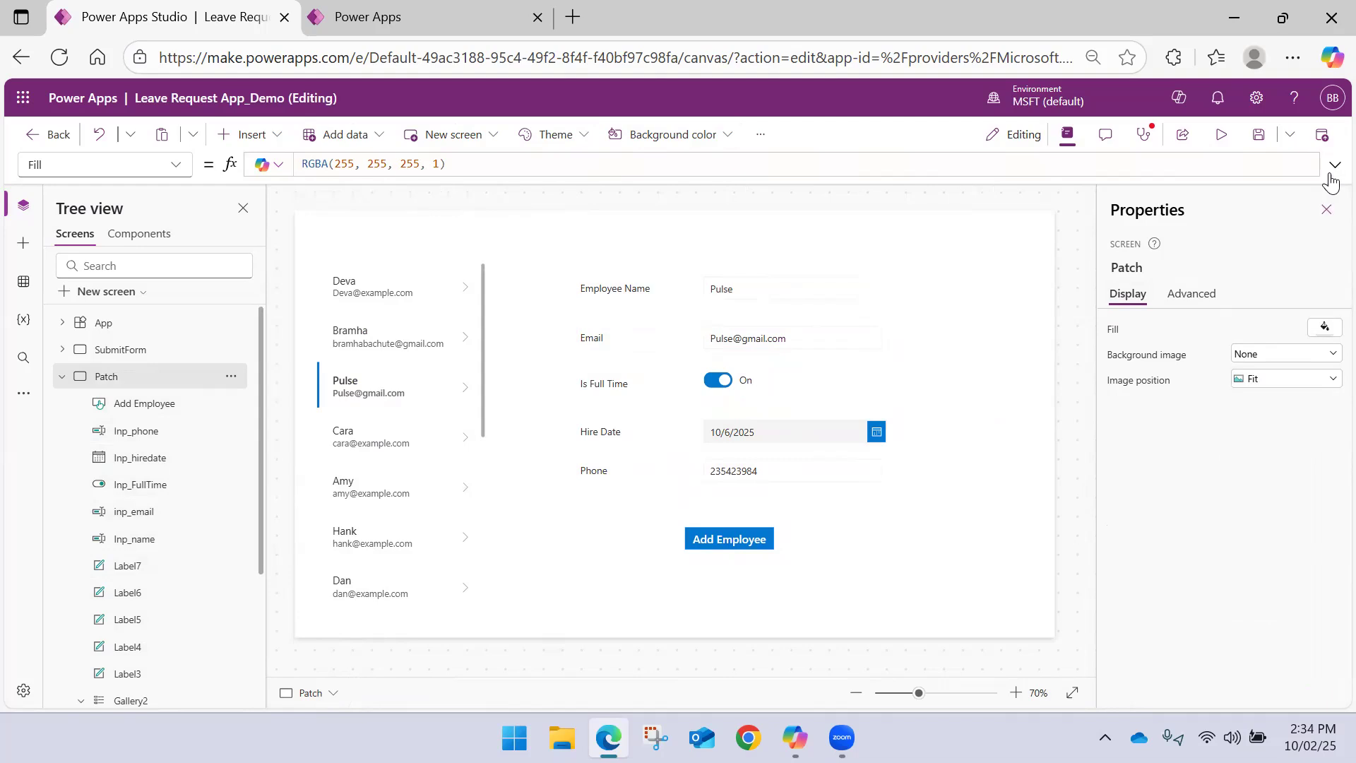
# Close the Properties pane, then briefly preview the Patch screen and return to editing
pyautogui.click(1324, 211)
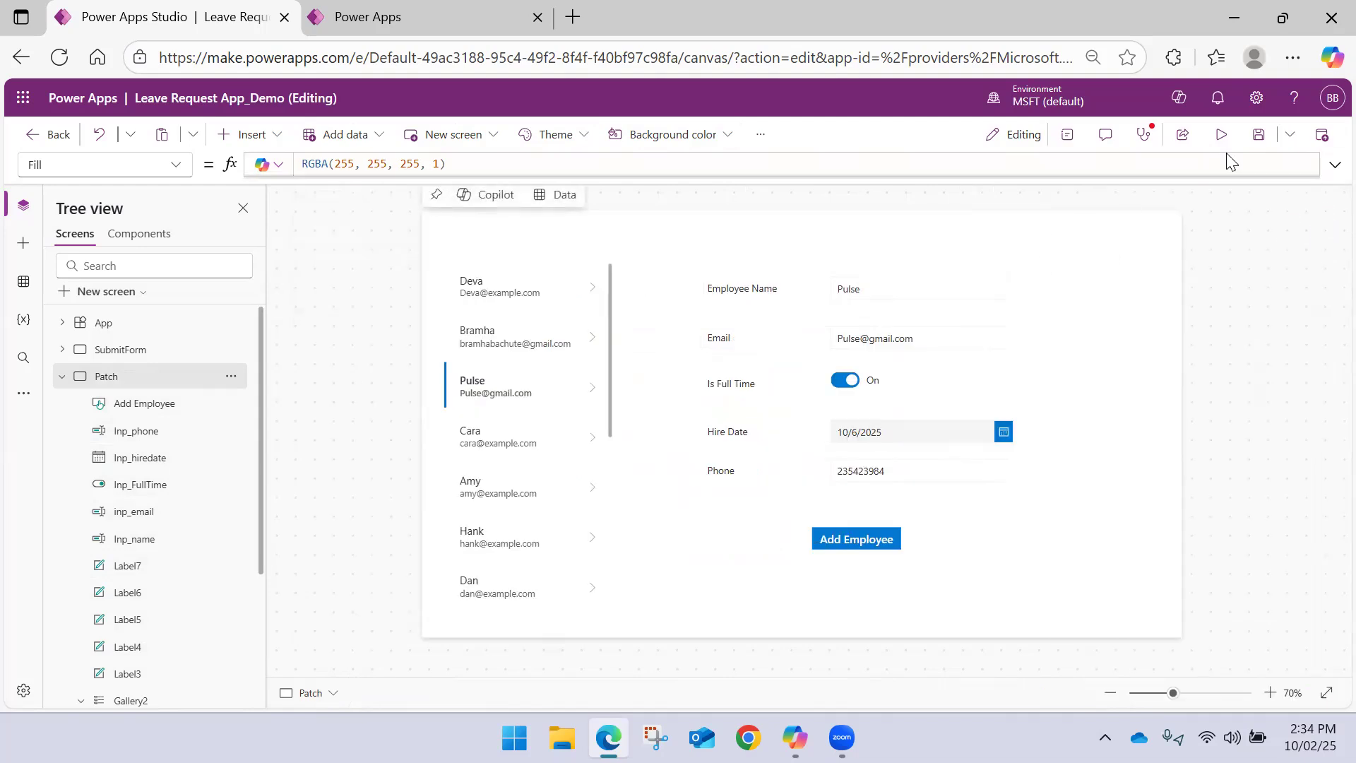
pyautogui.click(1221, 134)
pyautogui.click(1320, 139)
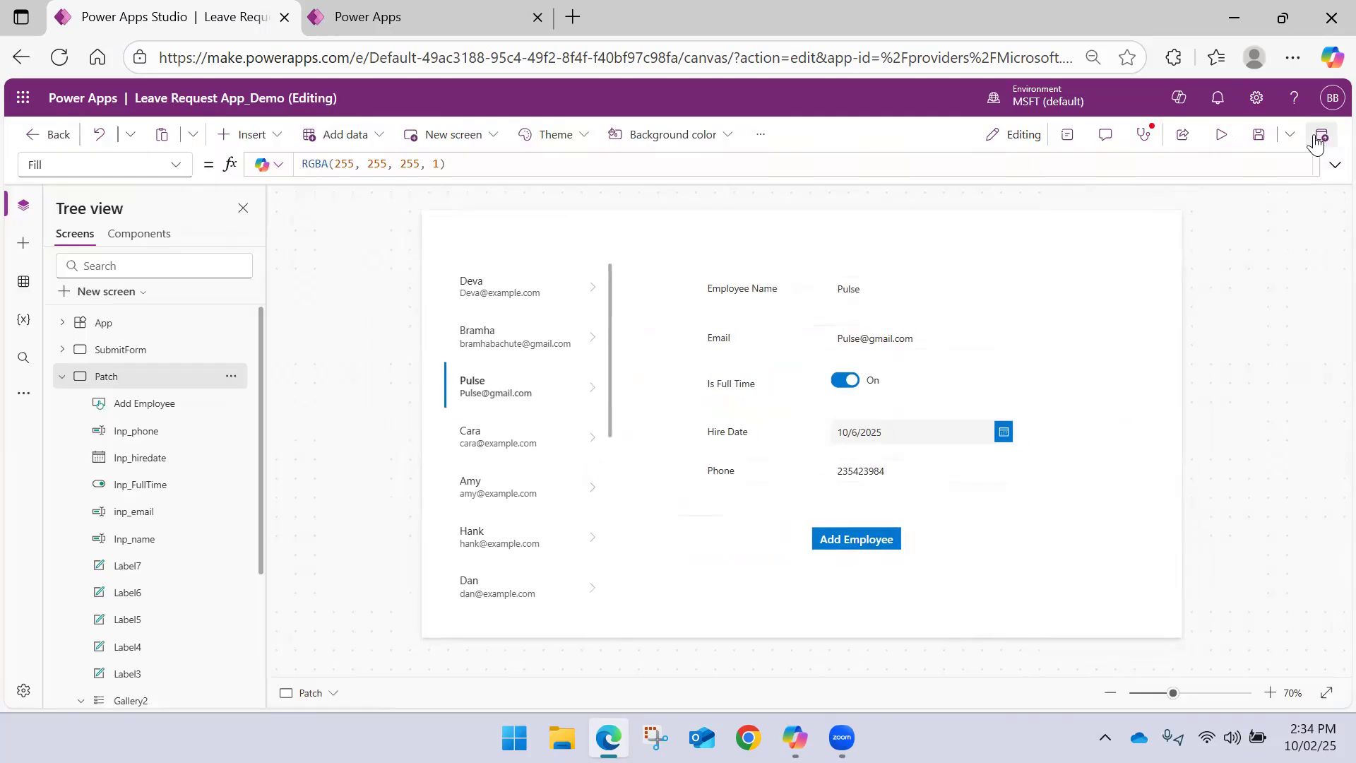
# Comment out the Patch call in the Add Employee button's OnSelect formula with /* and */, leaving the Reset calls active
pyautogui.click(861, 529)
pyautogui.click(1332, 167)
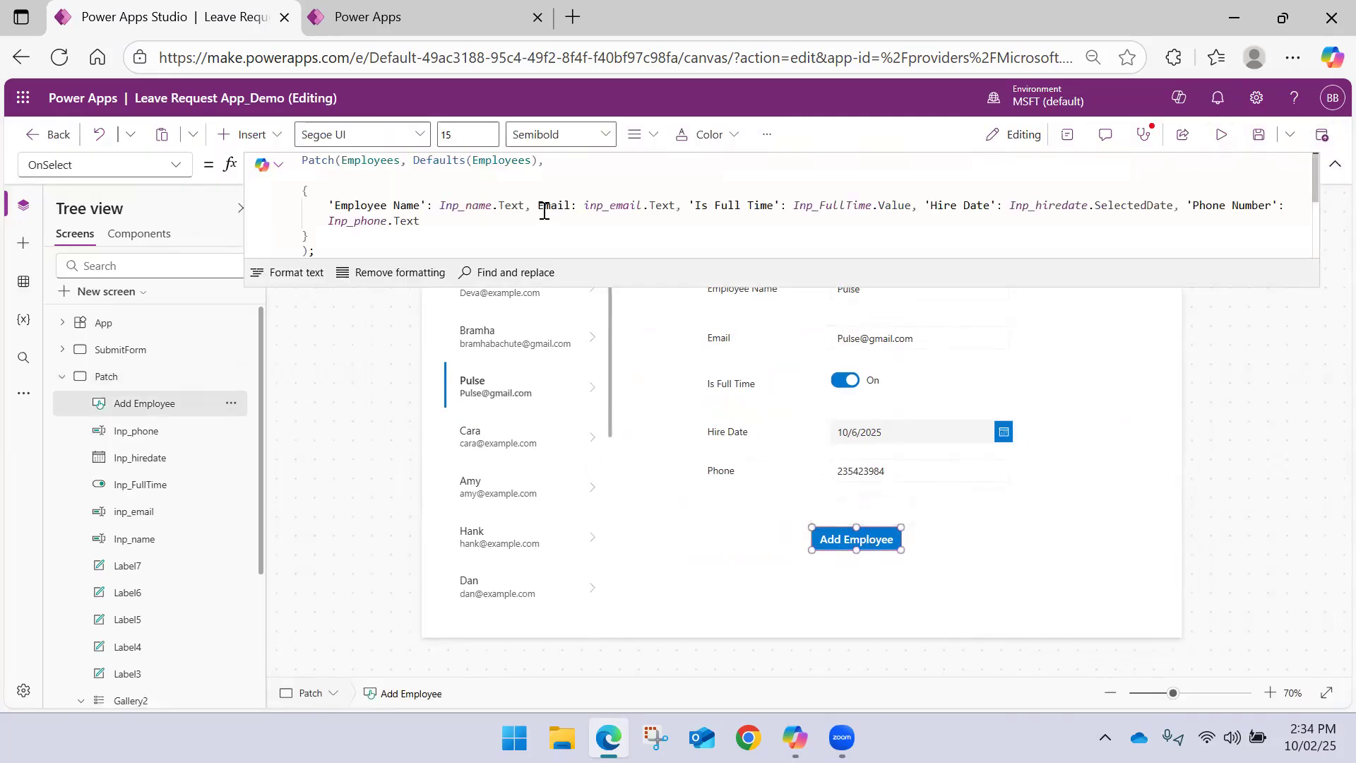
pyautogui.scroll(-2, 315, 231)
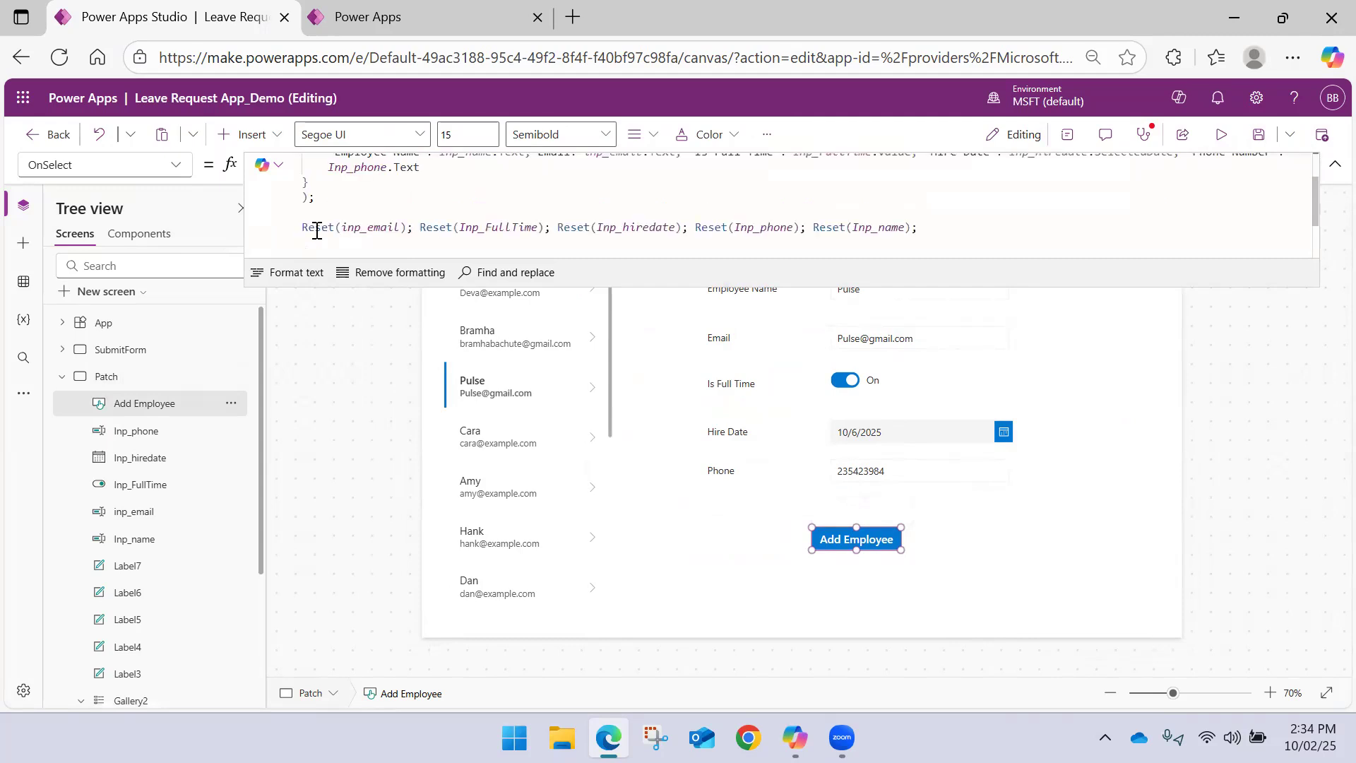
pyautogui.scroll(2, 331, 198)
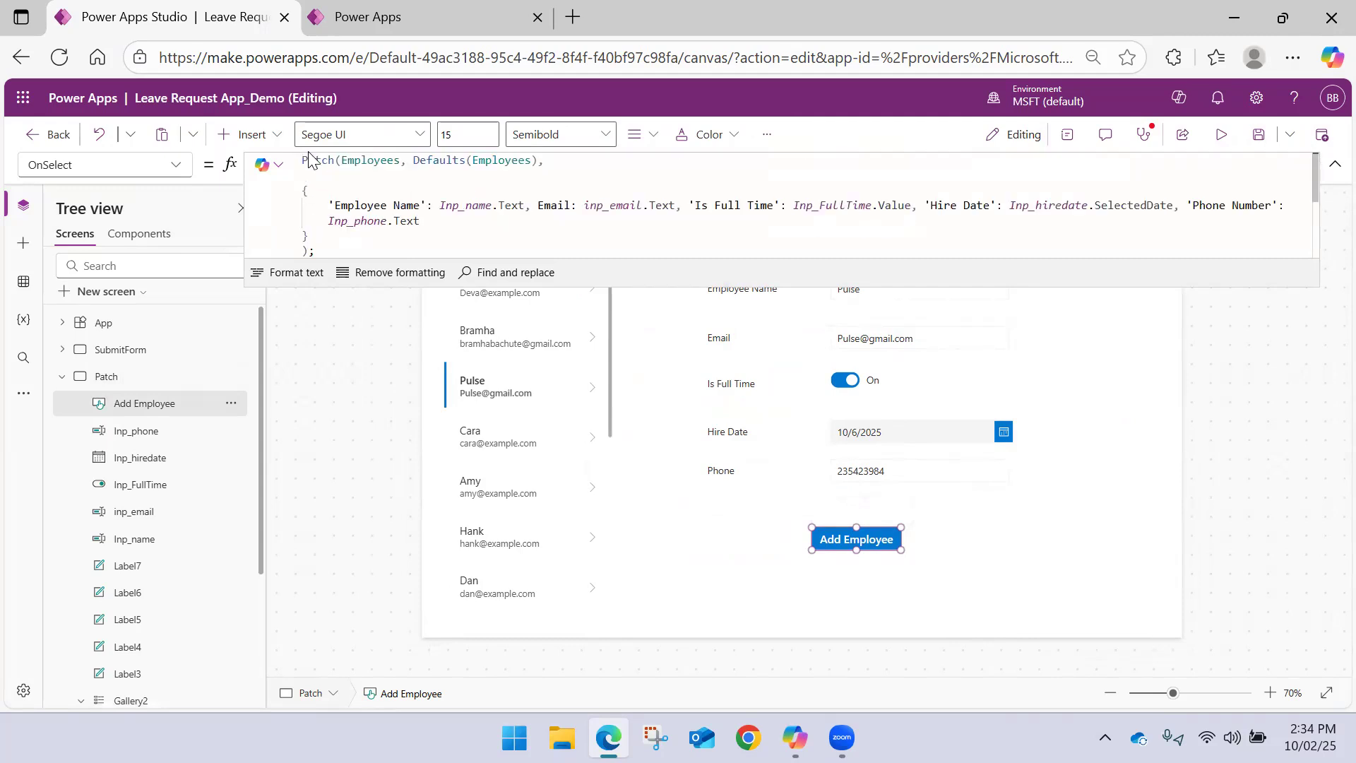
pyautogui.click(305, 158)
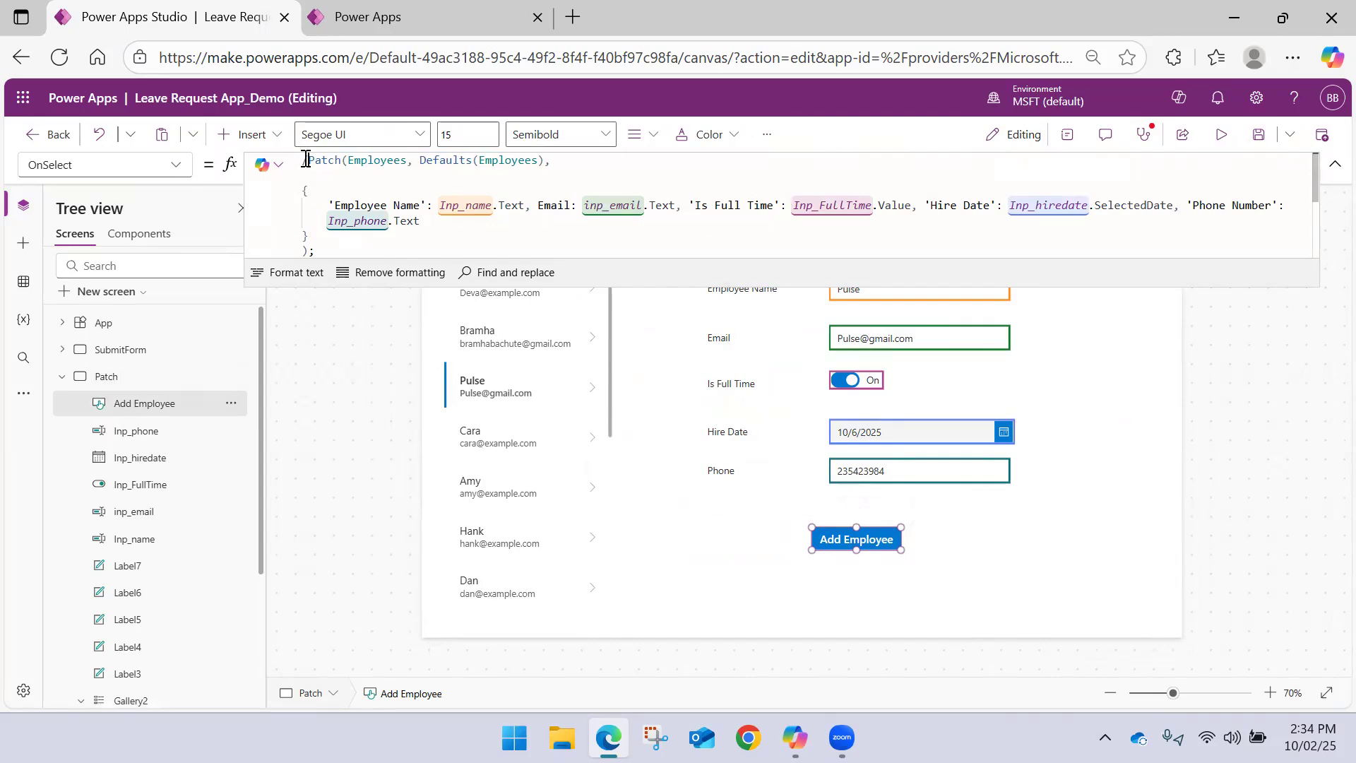
pyautogui.scroll(-2, 341, 225)
pyautogui.click(342, 203)
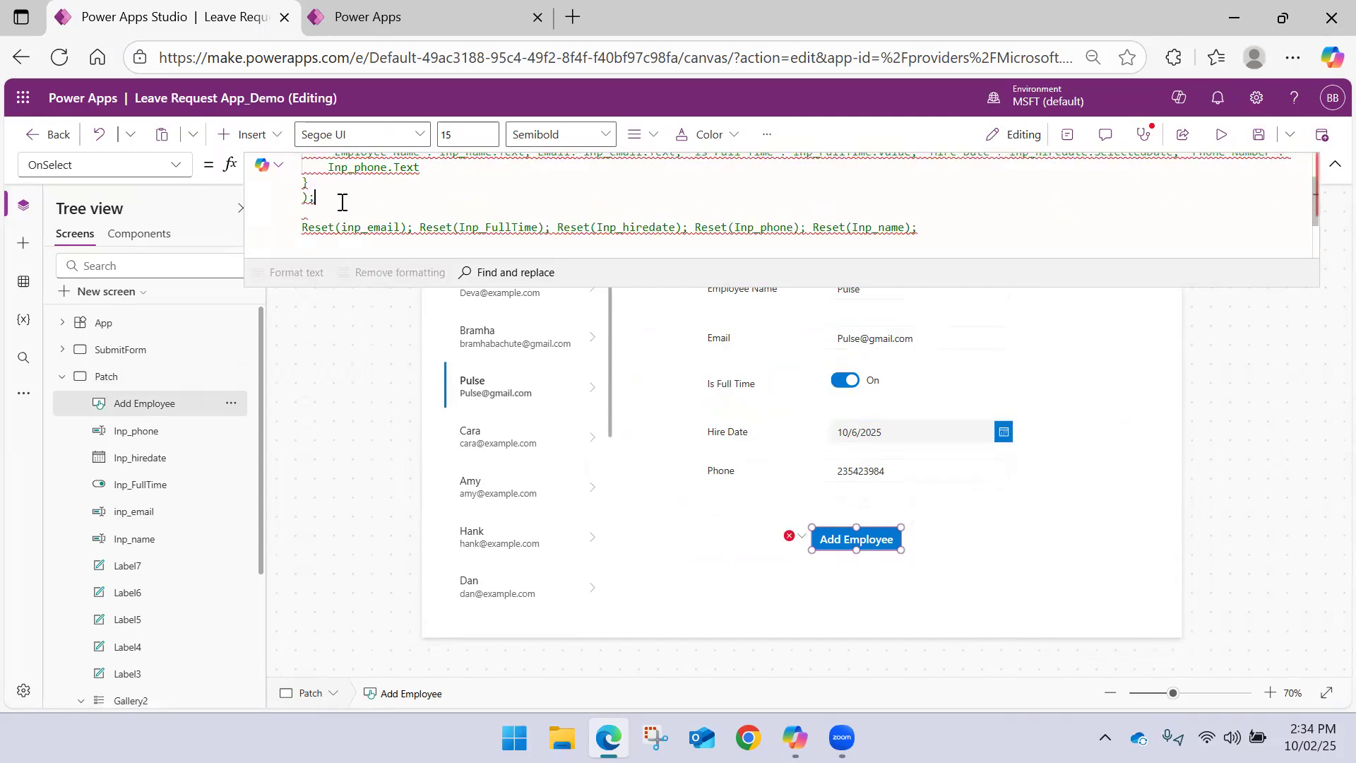
pyautogui.write('*/')
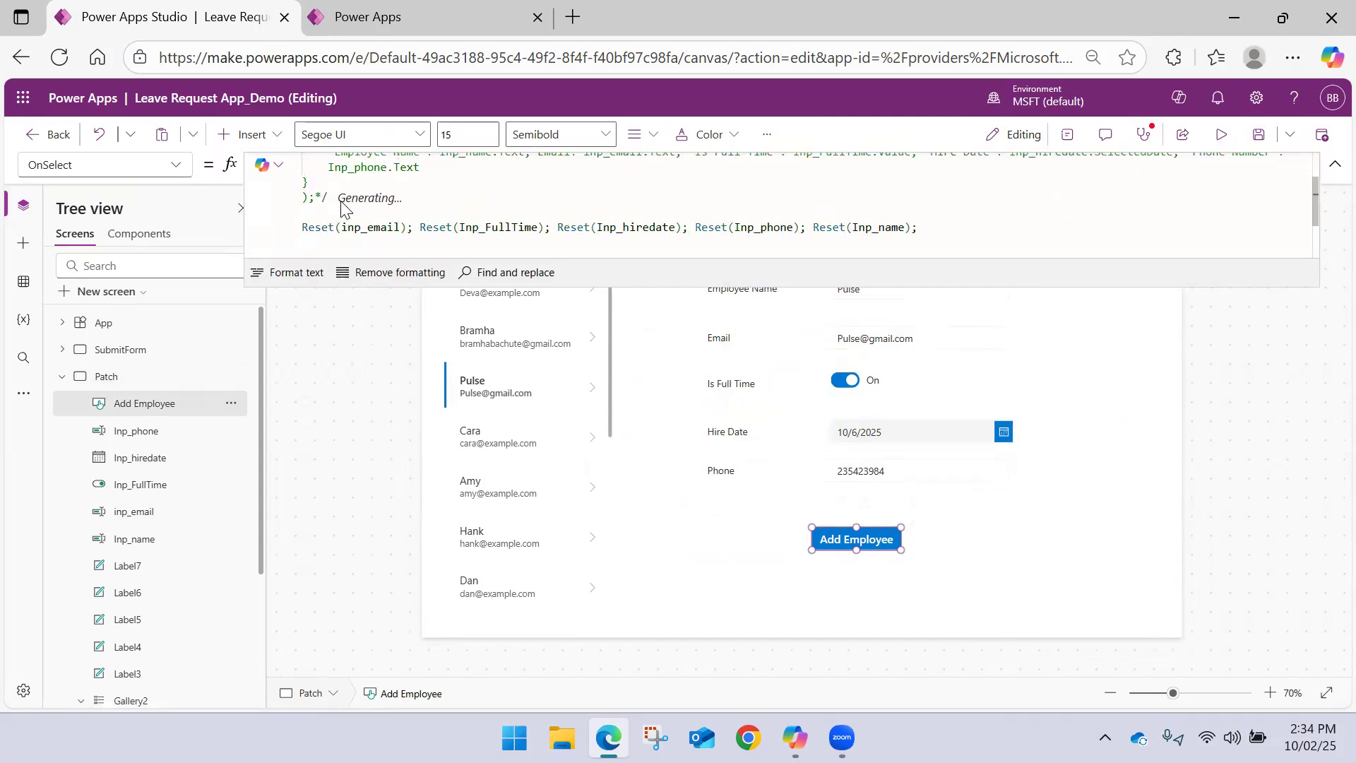
# Preview the app, run Add Employee to test the input resets, and exit the preview
pyautogui.click(1221, 135)
pyautogui.click(609, 639)
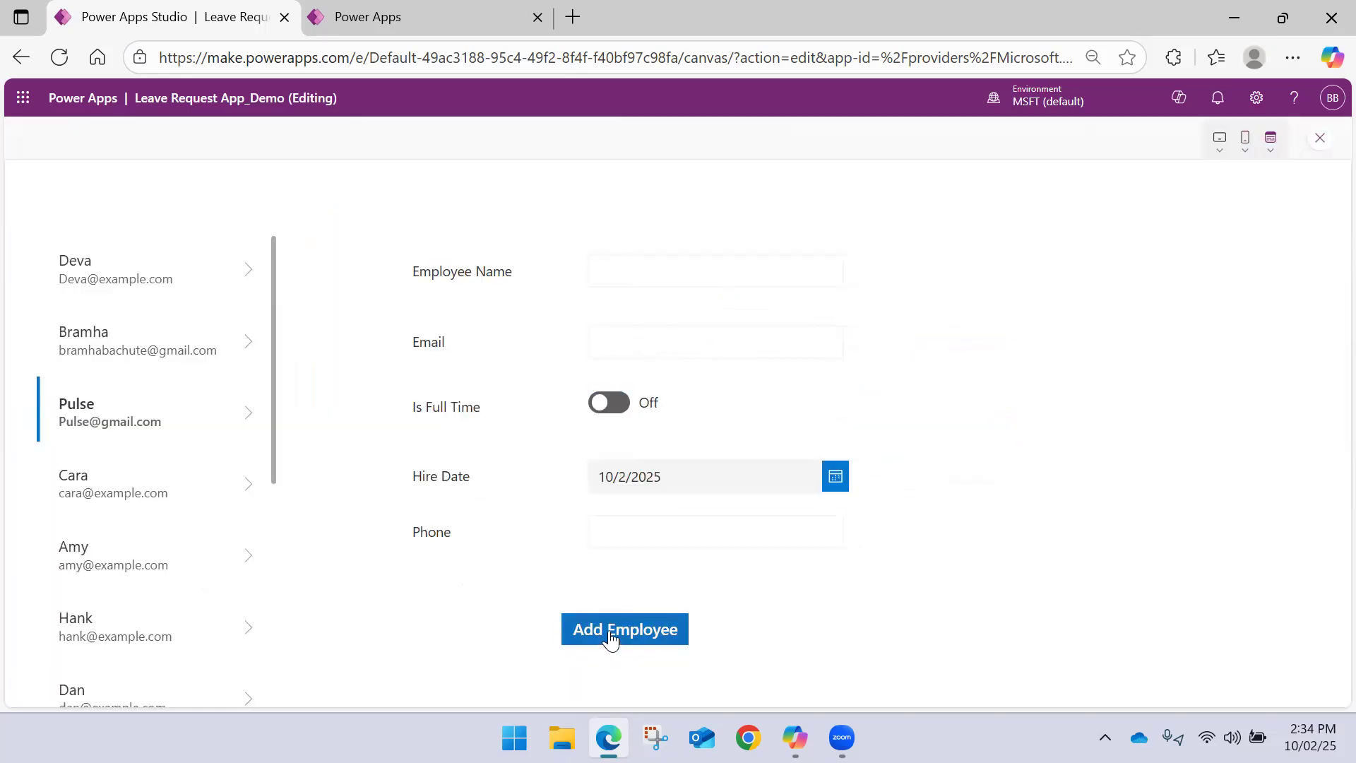
pyautogui.click(1319, 138)
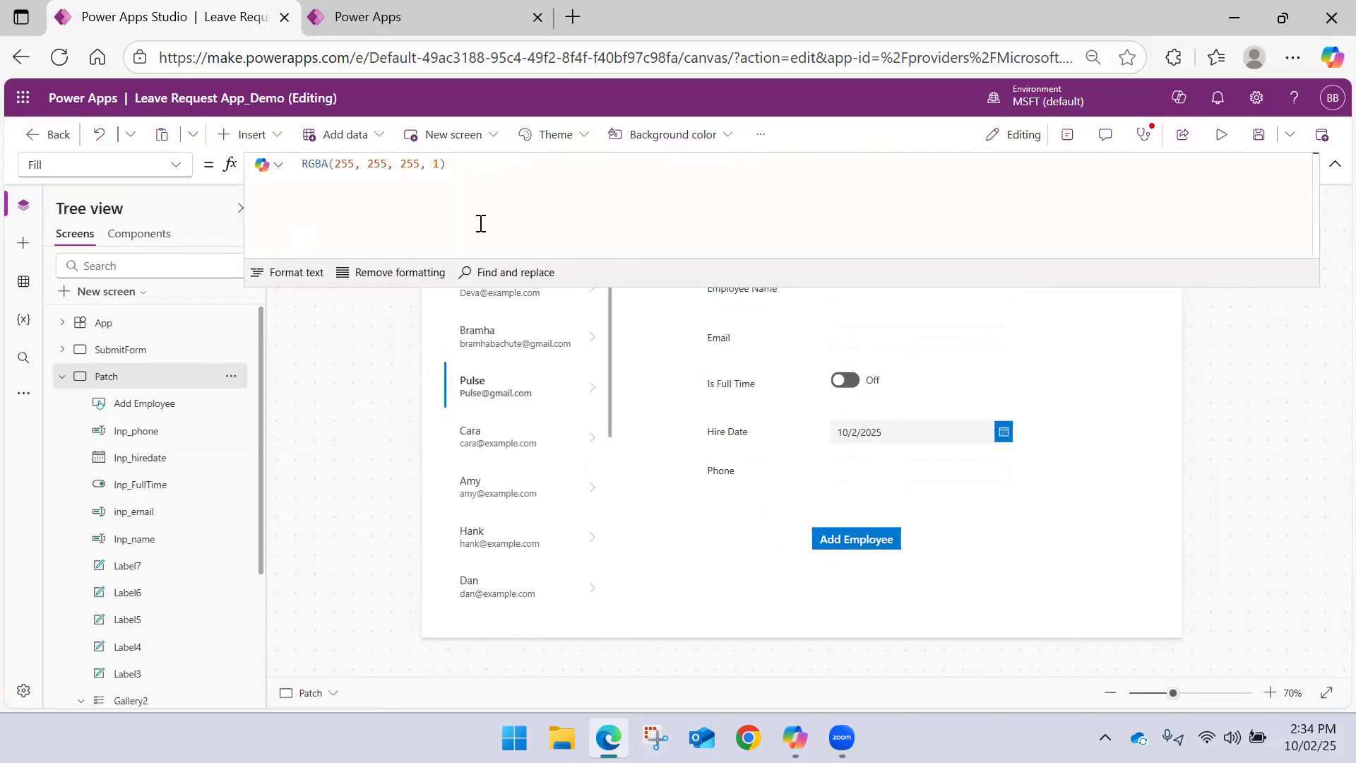
# Remove the comment markers around the Patch call in the Add Employee button's OnSelect formula and save the app
pyautogui.click(841, 539)
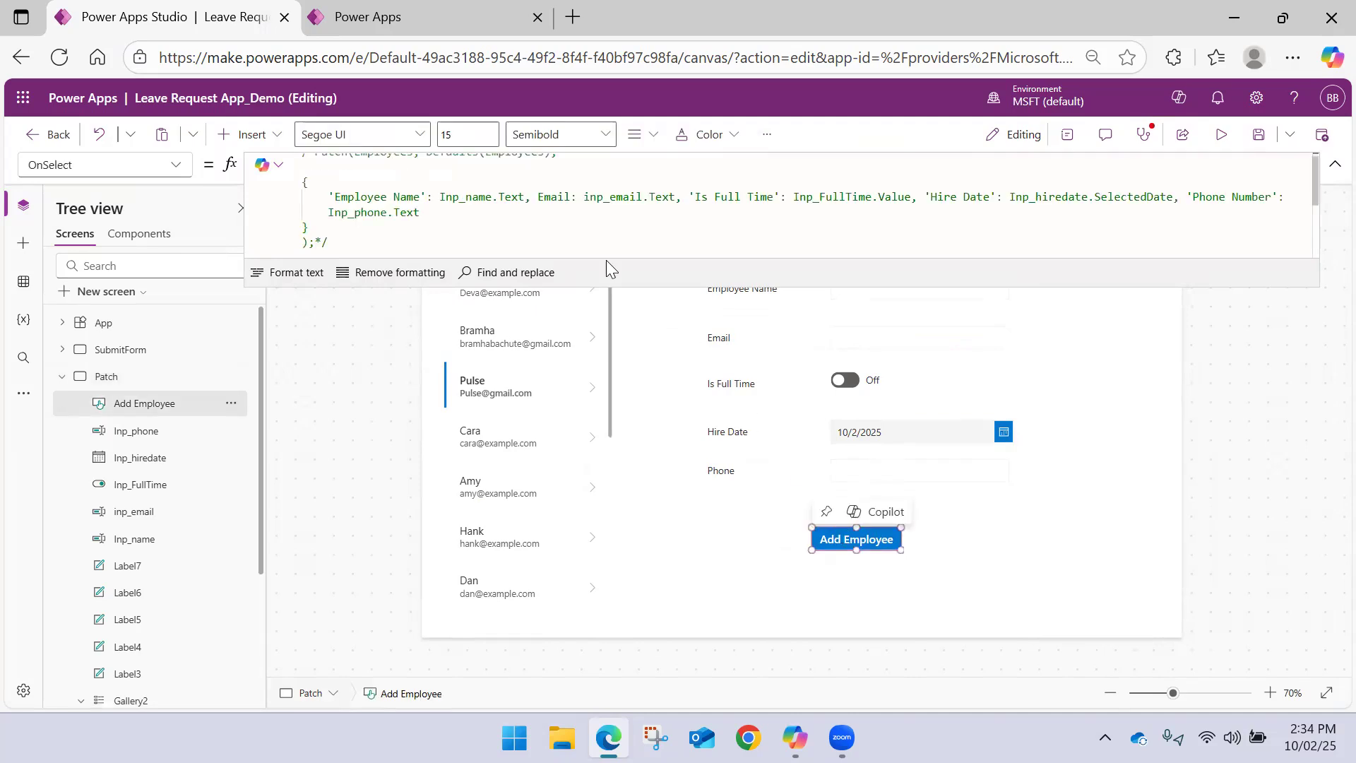
pyautogui.click(334, 235)
pyautogui.scroll(1, 325, 206)
pyautogui.click(315, 161)
pyautogui.press('BackSpace')
pyautogui.press('BackSpace')
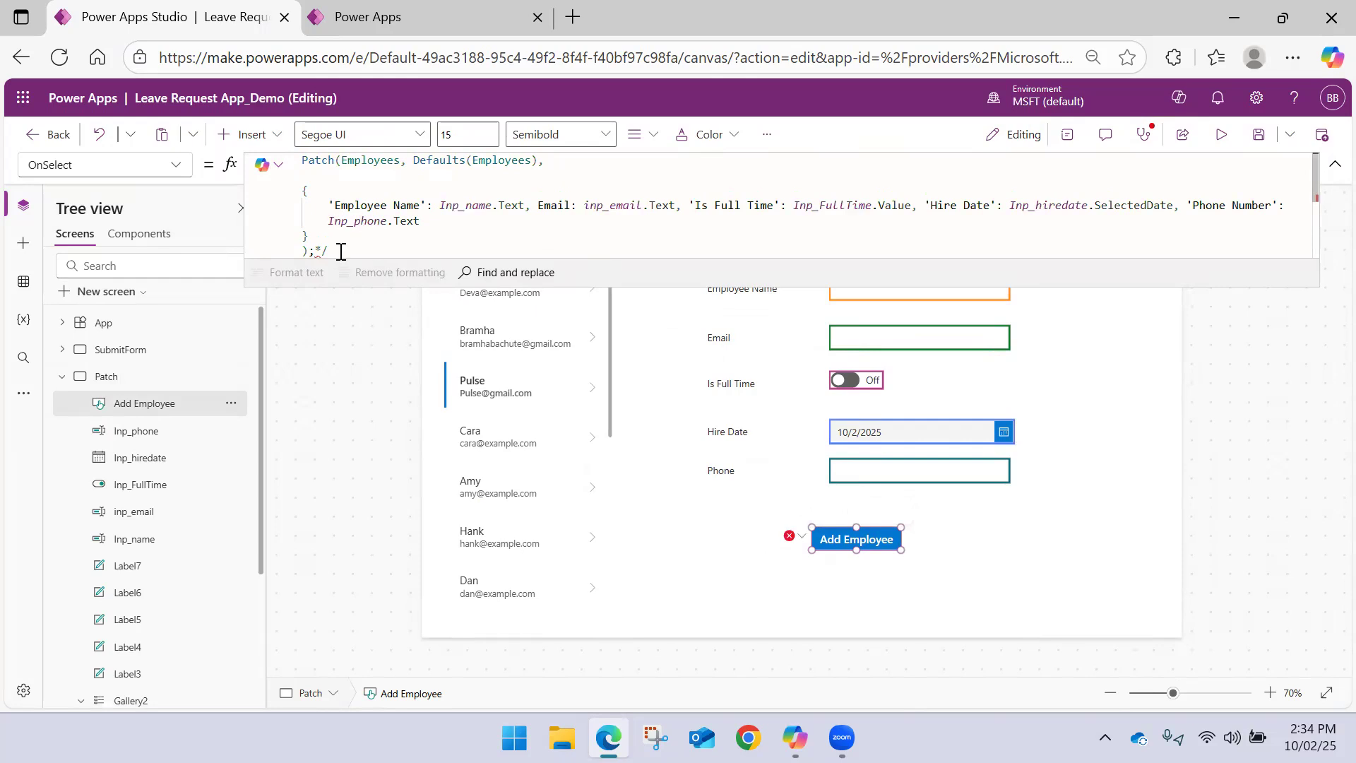
pyautogui.click(340, 251)
pyautogui.press('BackSpace')
pyautogui.press('BackSpace')
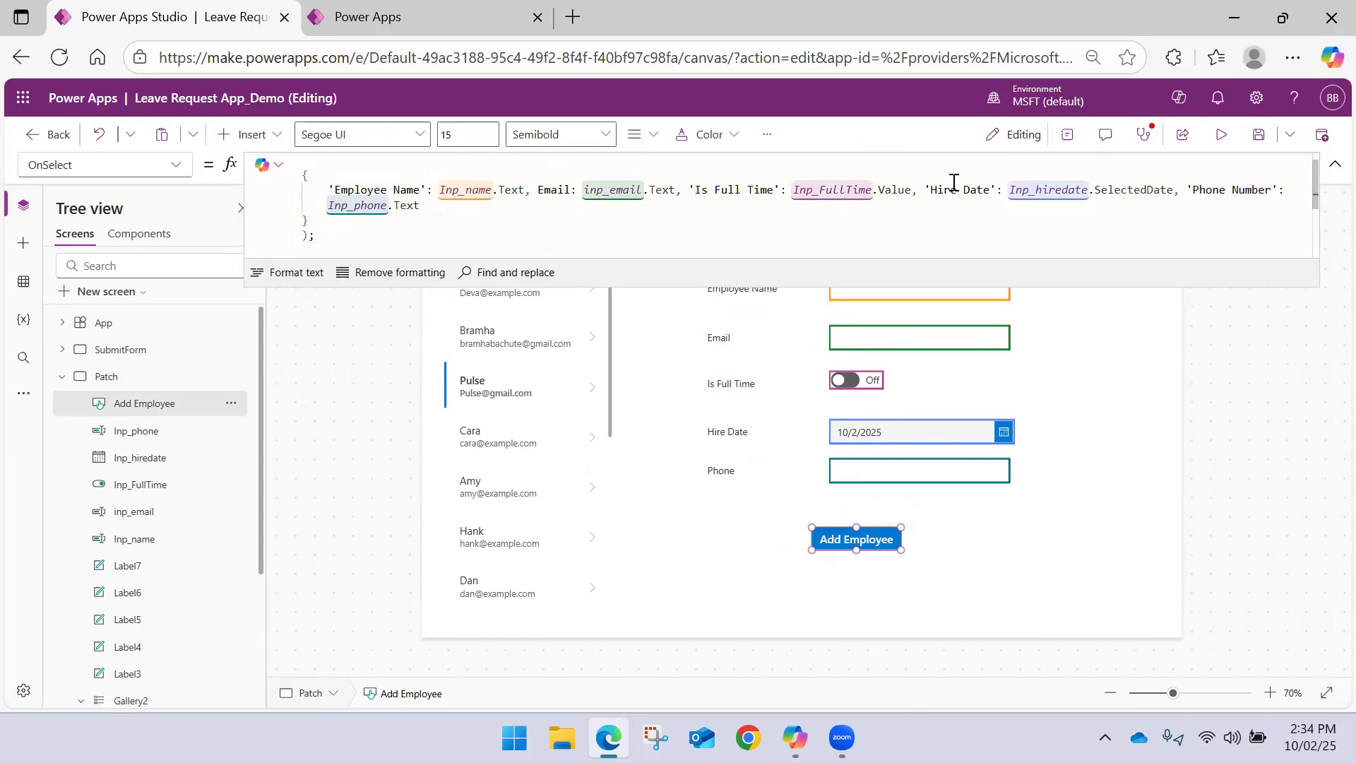
pyautogui.click(1261, 143)
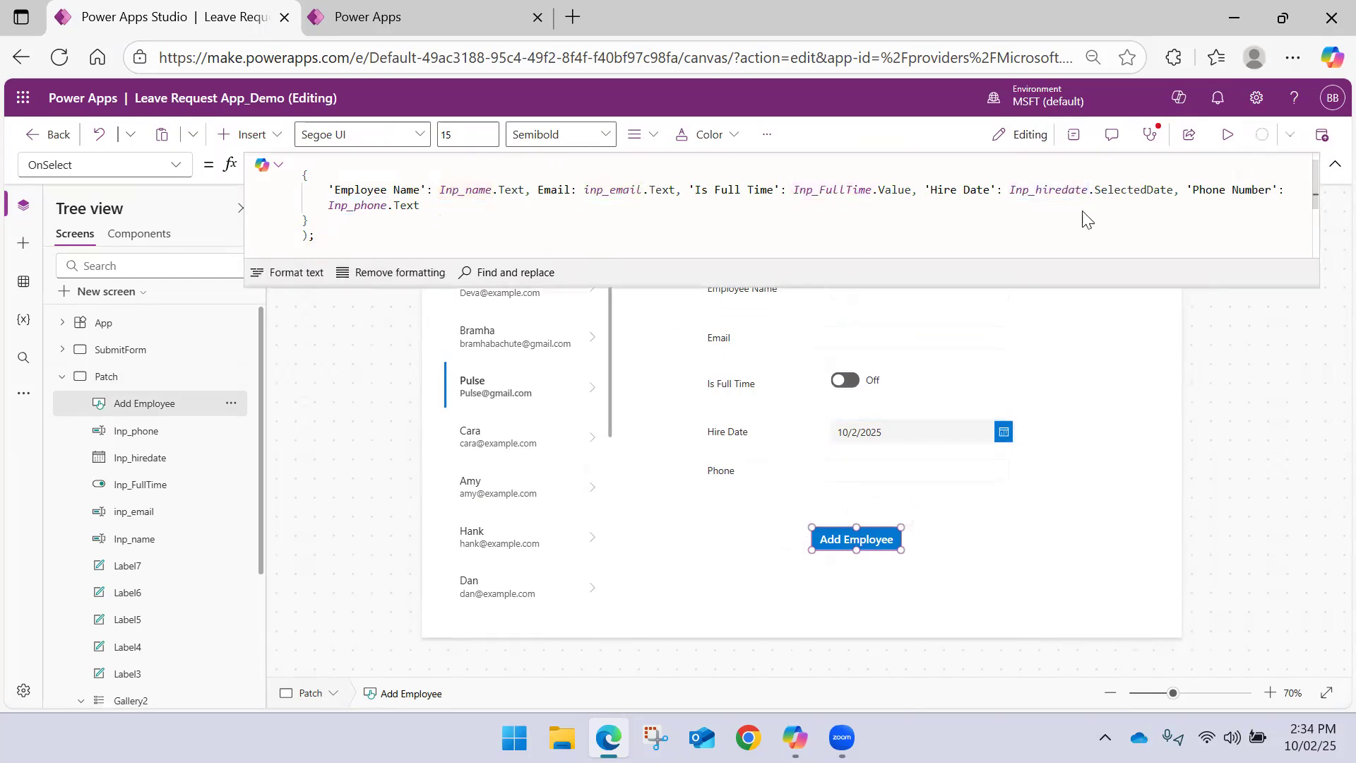
pyautogui.click(1332, 169)
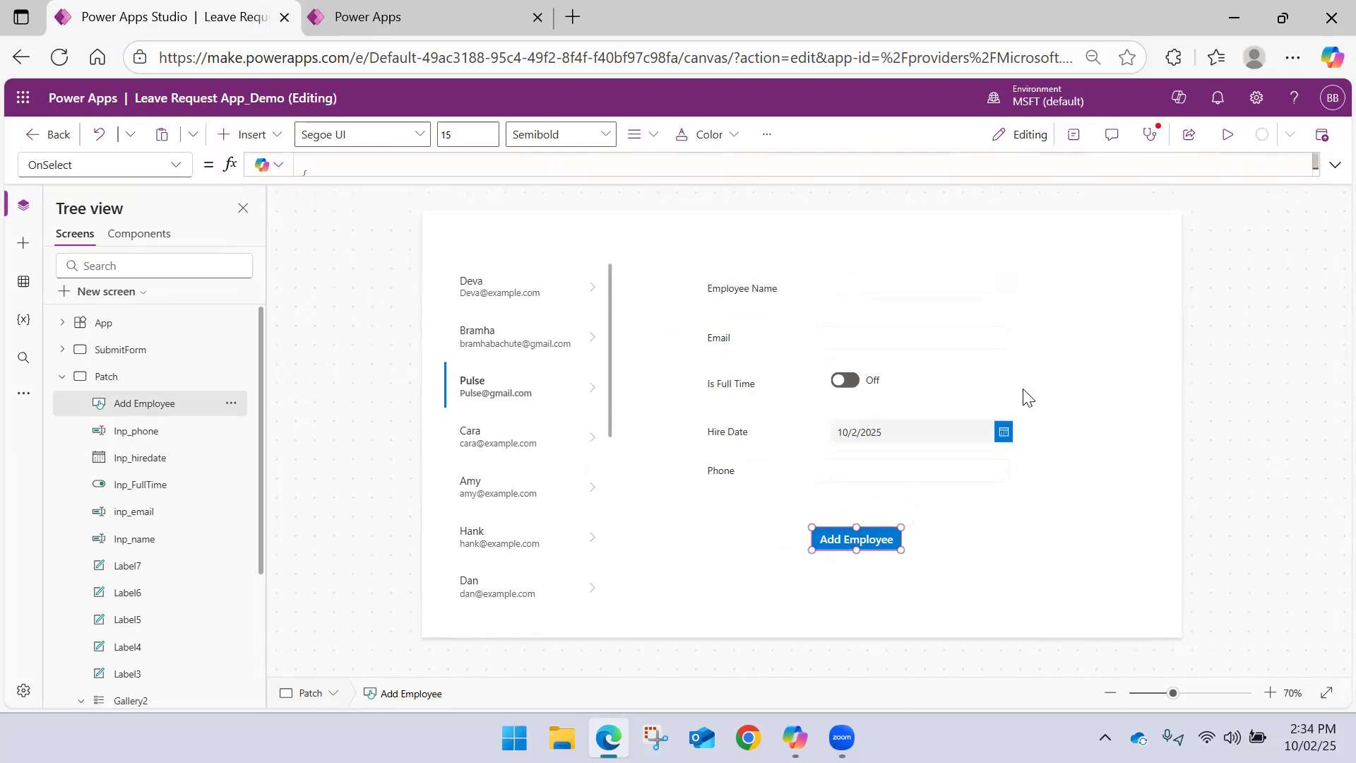
# Copy all employee form labels, inputs and the Add Employee button from the Patch screen onto the empty Update screen
pyautogui.click(973, 573)
pyautogui.moveTo(1064, 583); pyautogui.dragTo(677, 247)
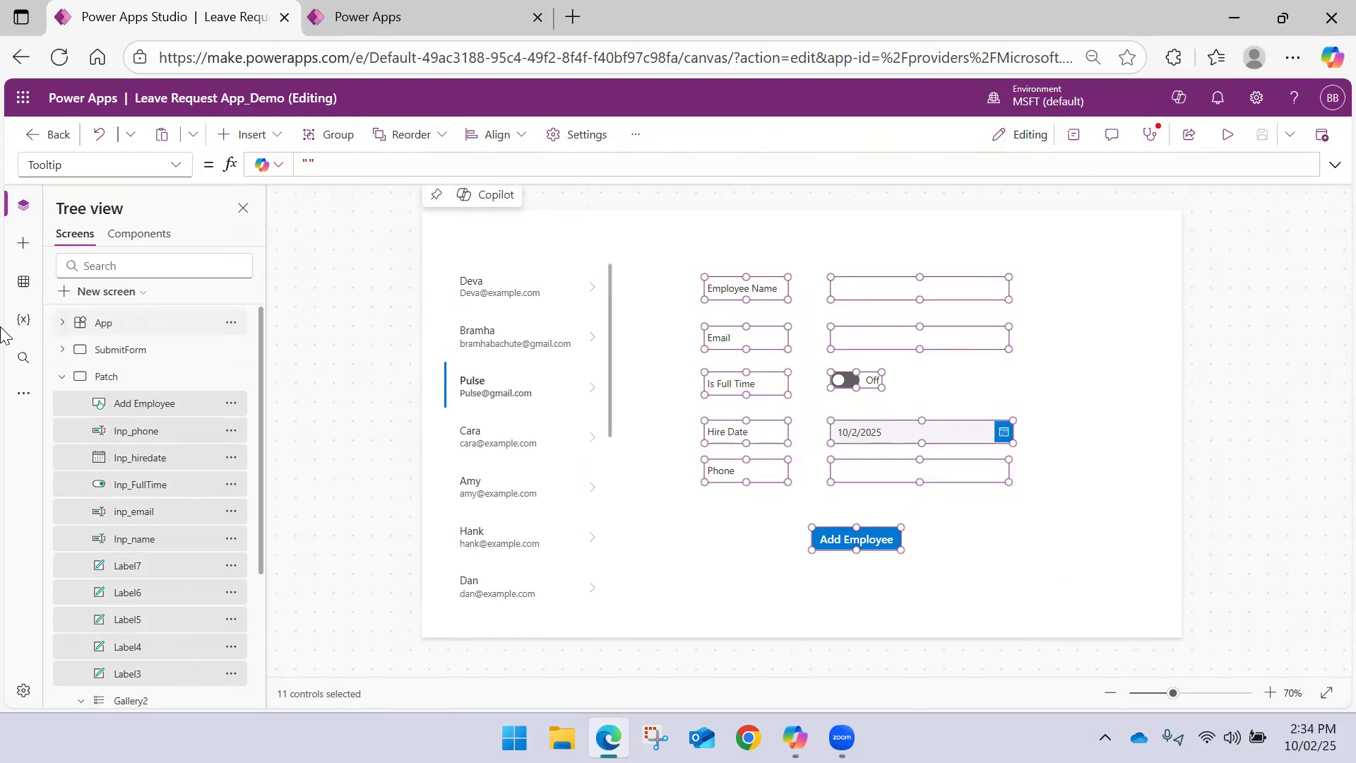
pyautogui.click(62, 377)
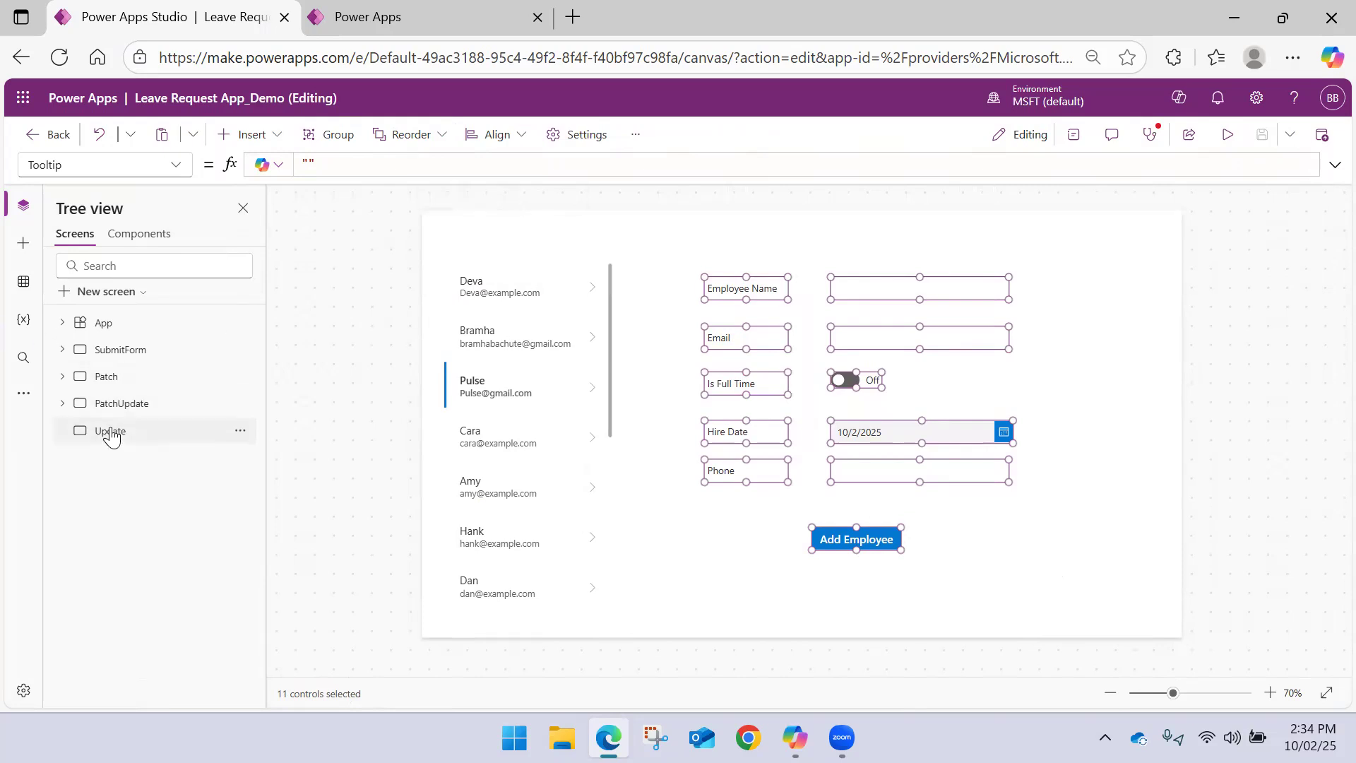
pyautogui.click(107, 432)
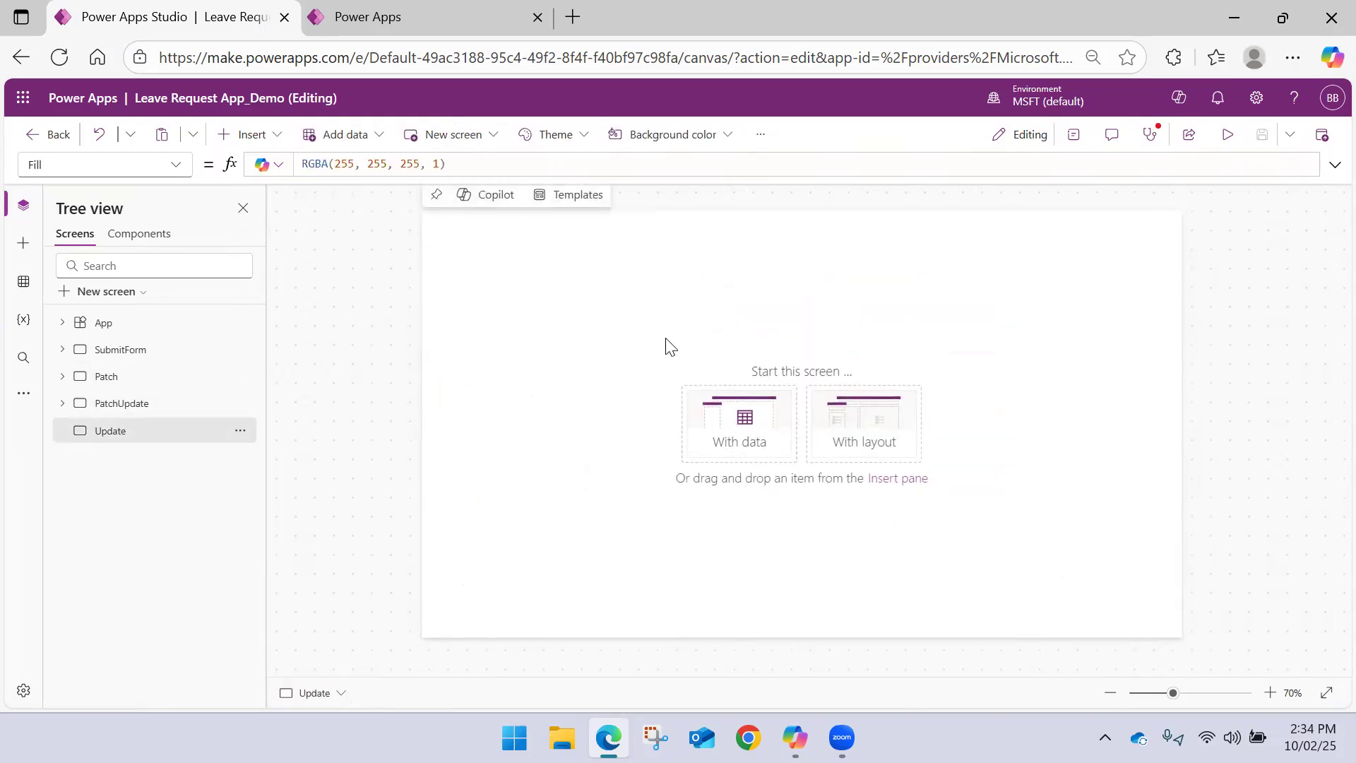
pyautogui.hotkey('ctrl', 'v')
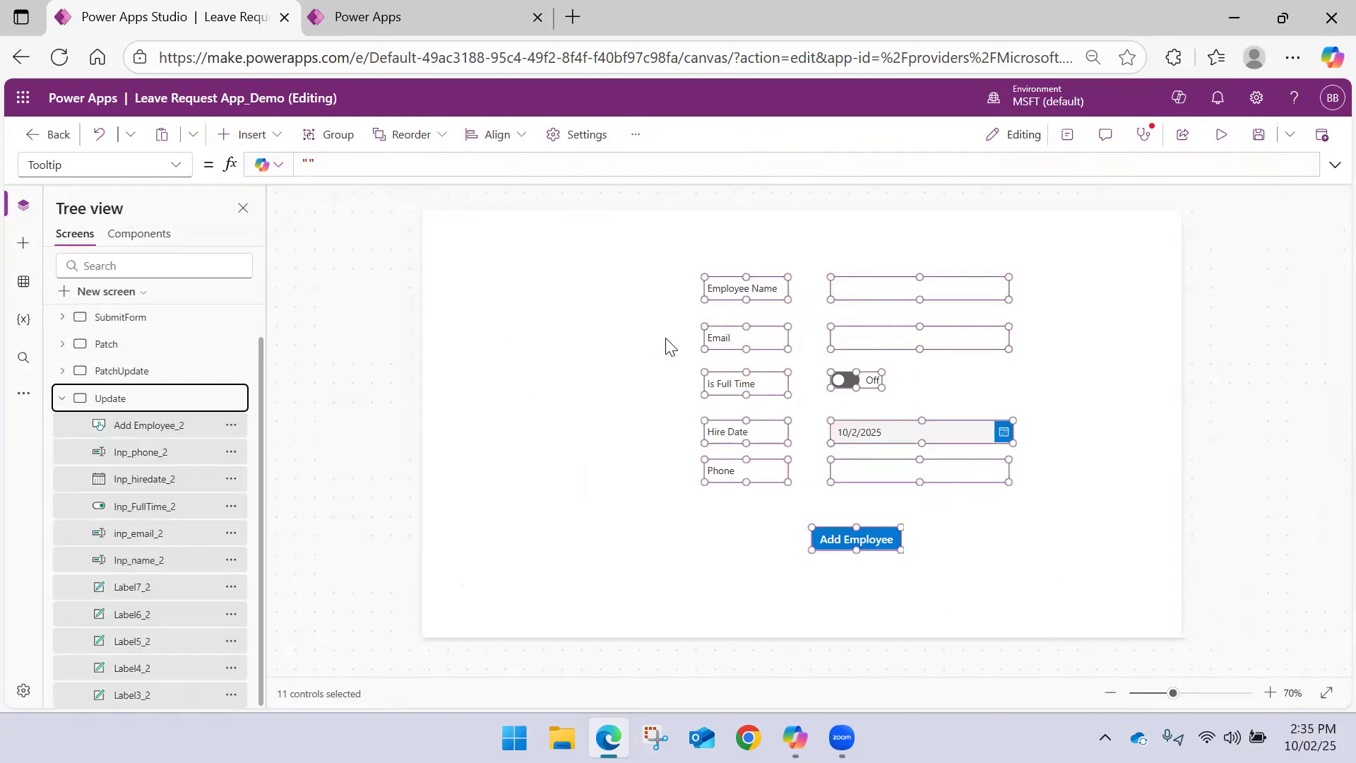
# Collapse the Update screen's control list and return to the Patch screen
pyautogui.click(62, 398)
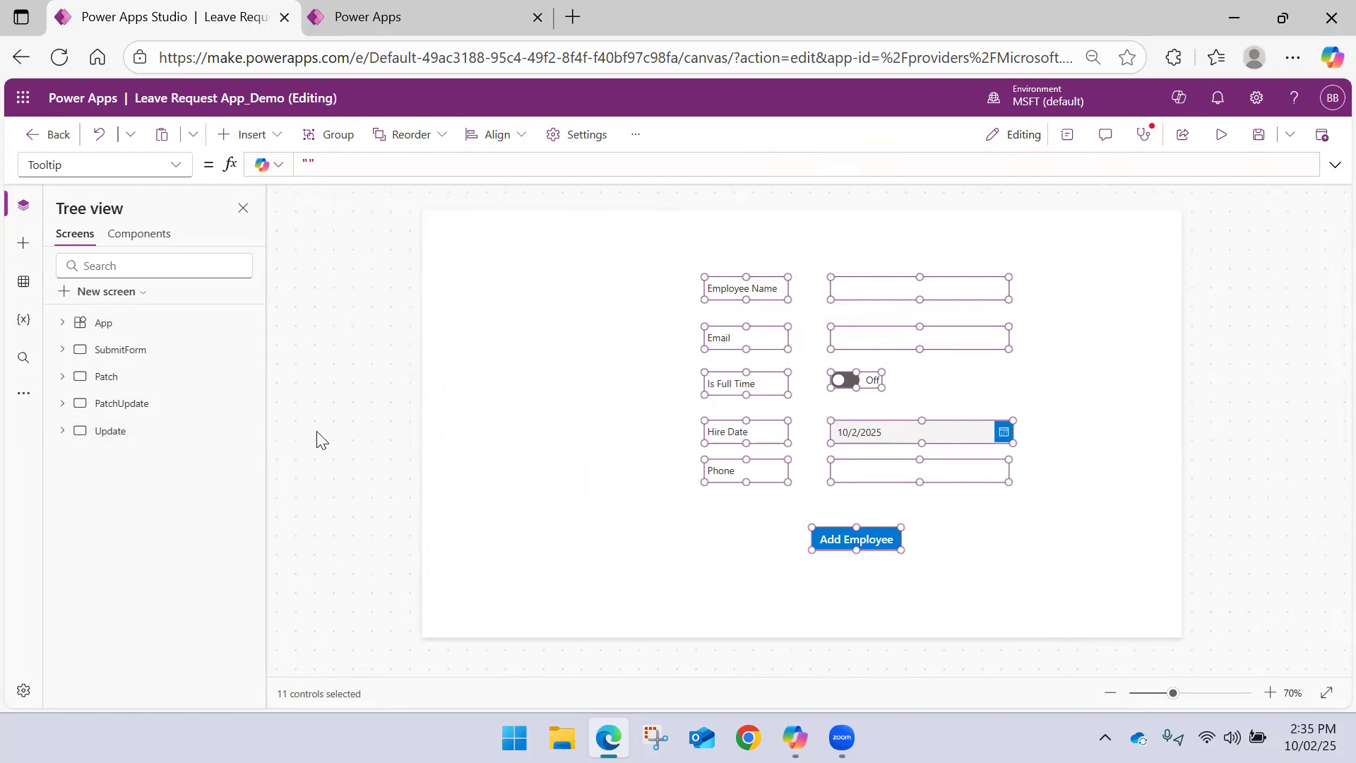
pyautogui.click(190, 379)
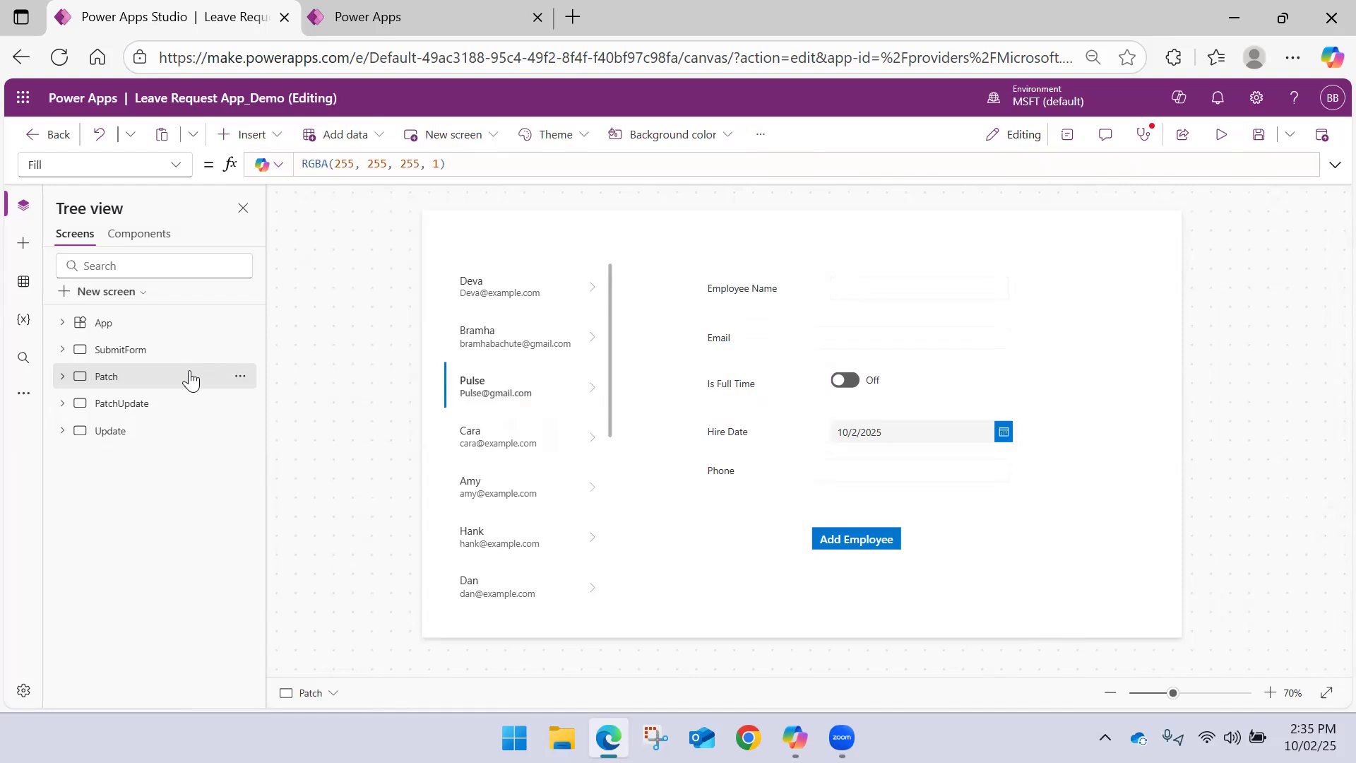
# Review the Add Employee button's OnSelect formula on the Patch screen and the records in the Employees table
pyautogui.click(854, 535)
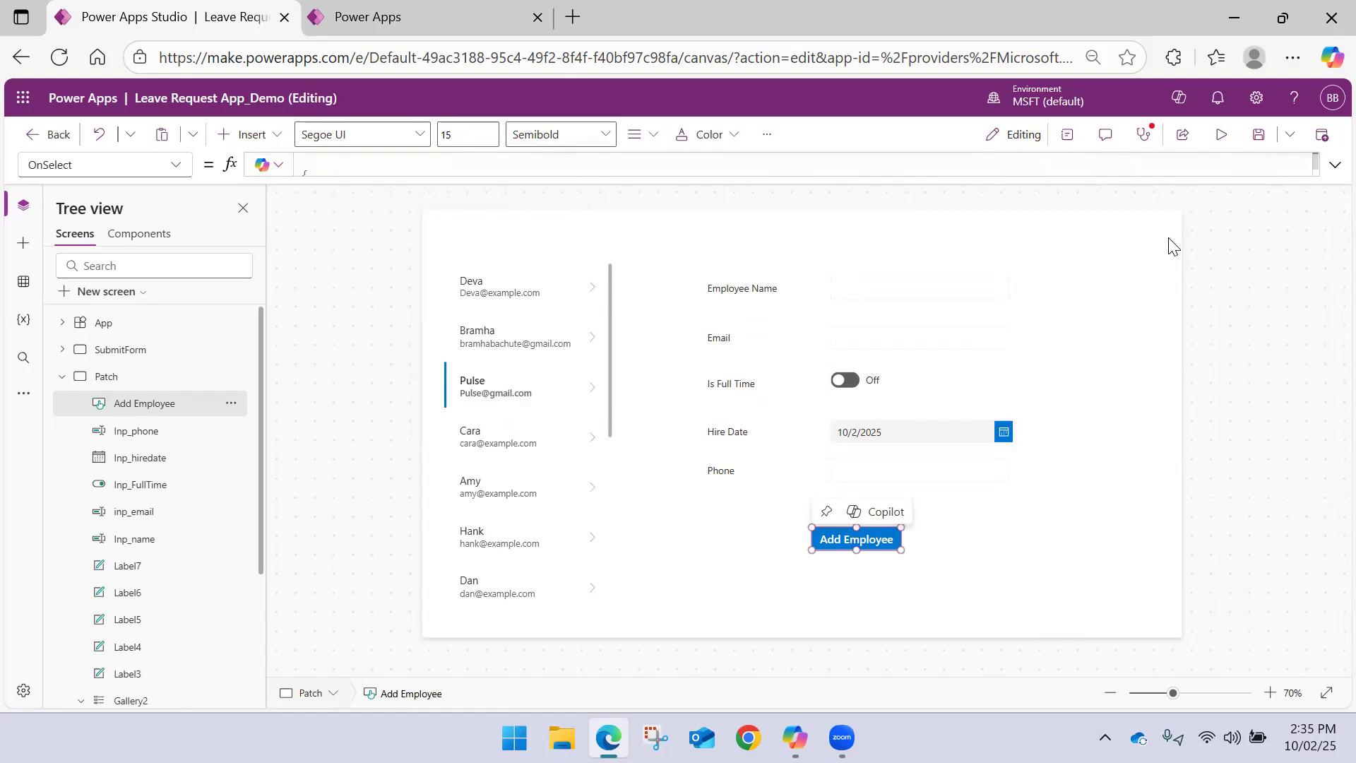
pyautogui.click(1335, 165)
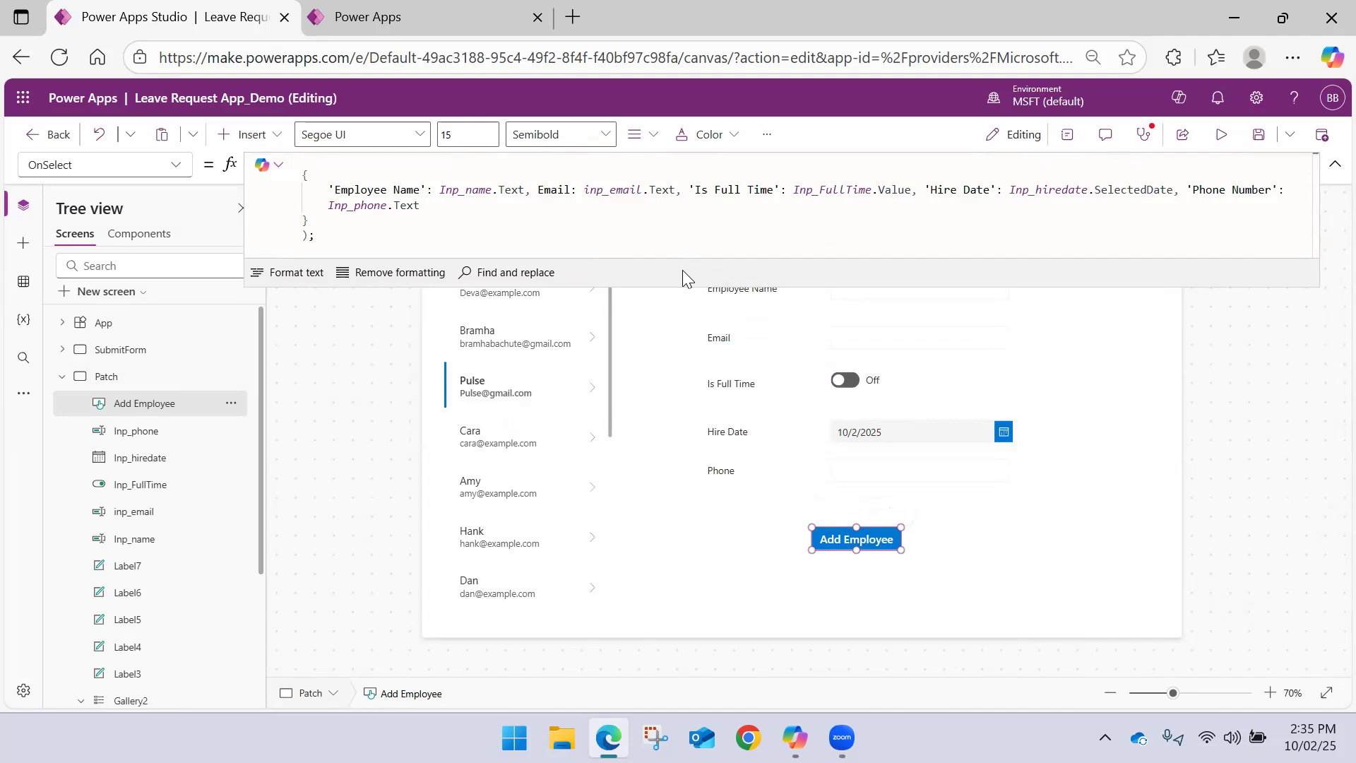
pyautogui.click(473, 16)
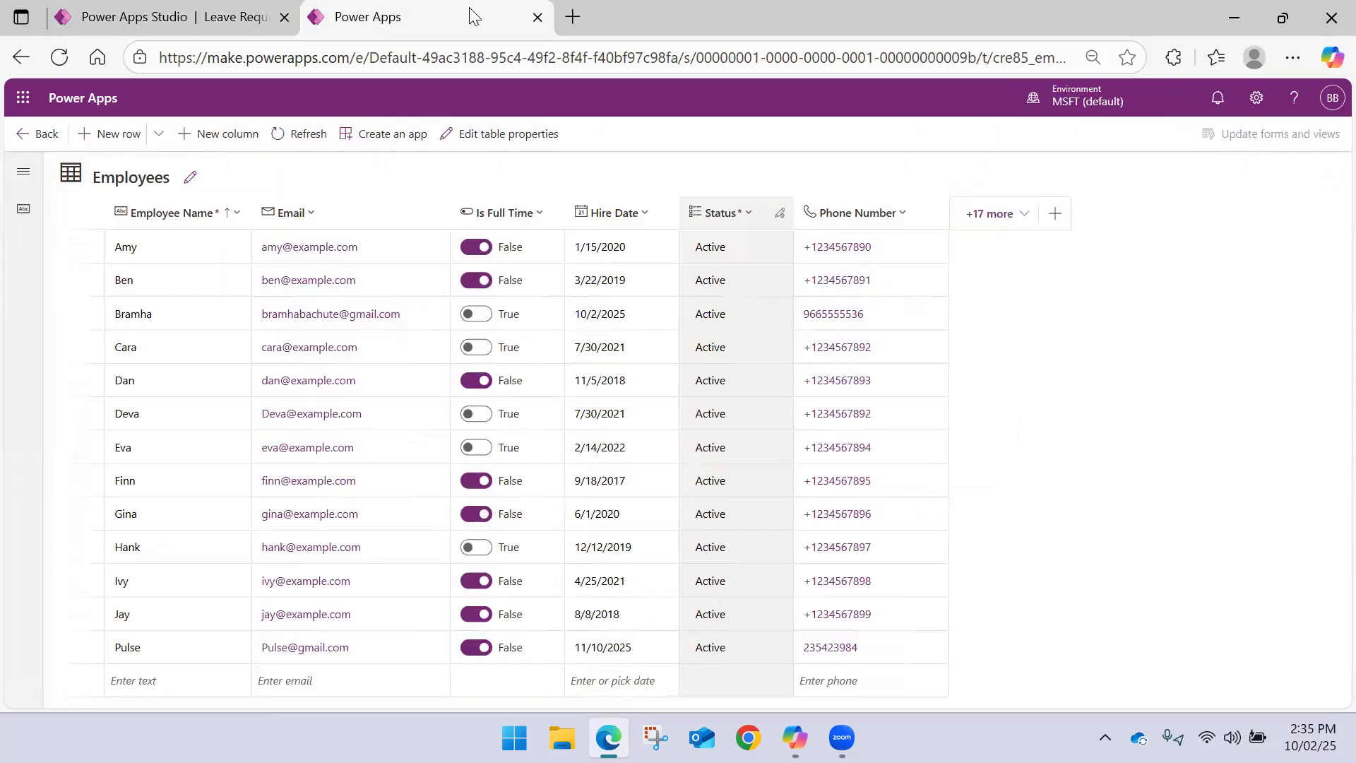
pyautogui.click(134, 11)
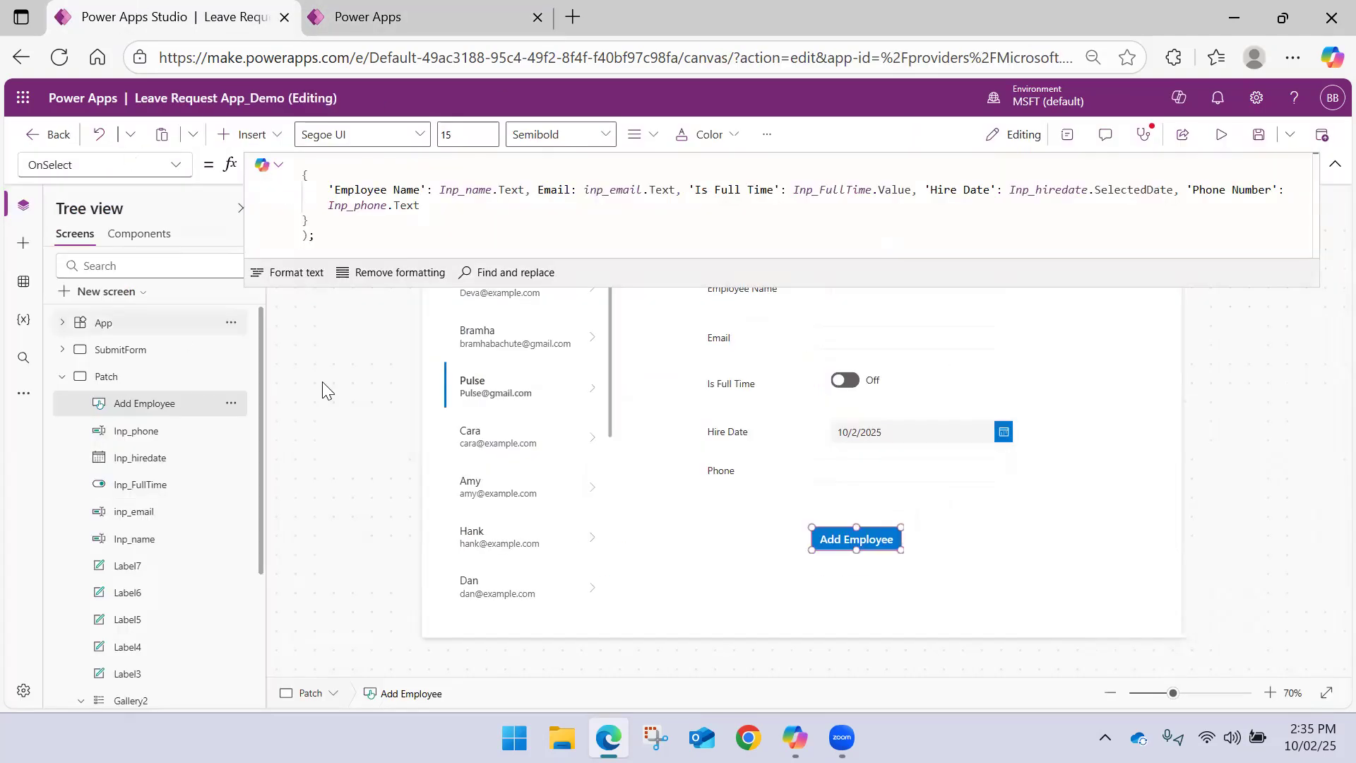
pyautogui.click(1331, 172)
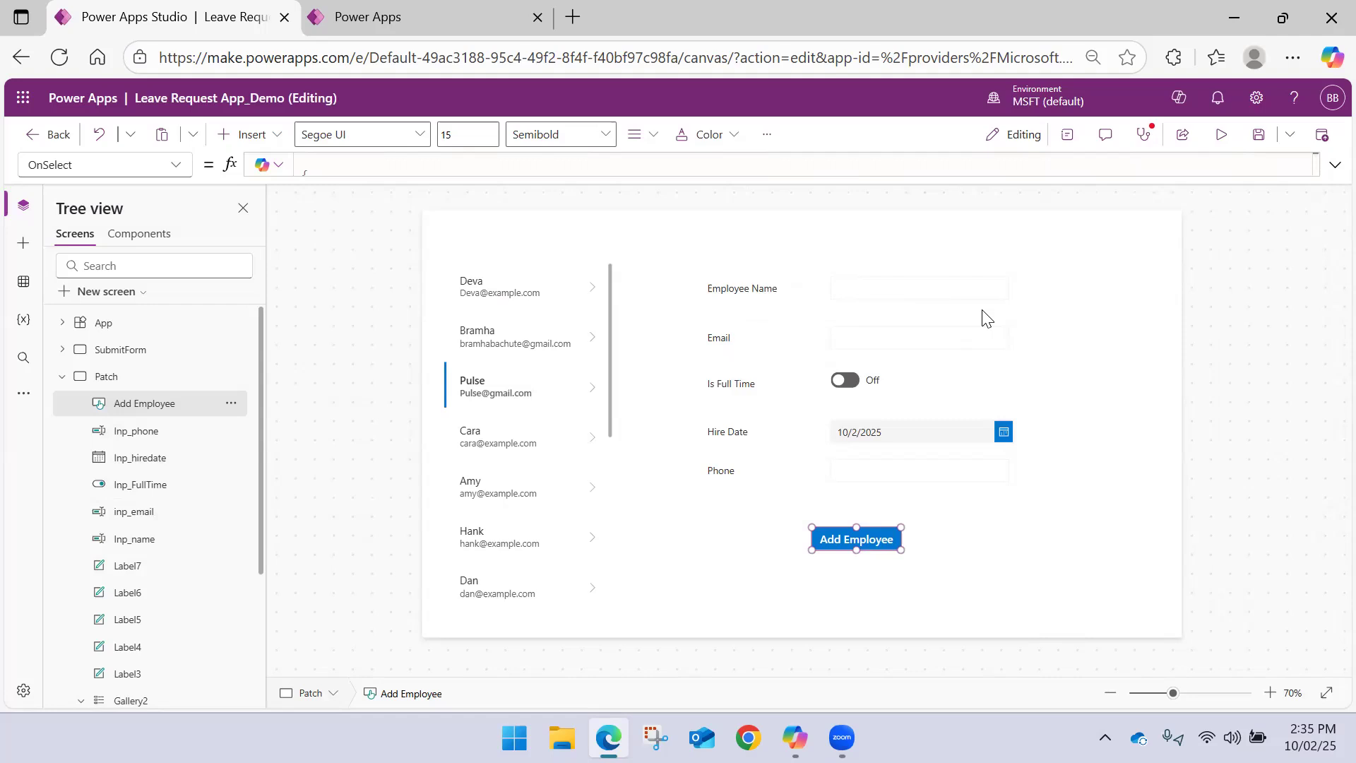
pyautogui.click(63, 378)
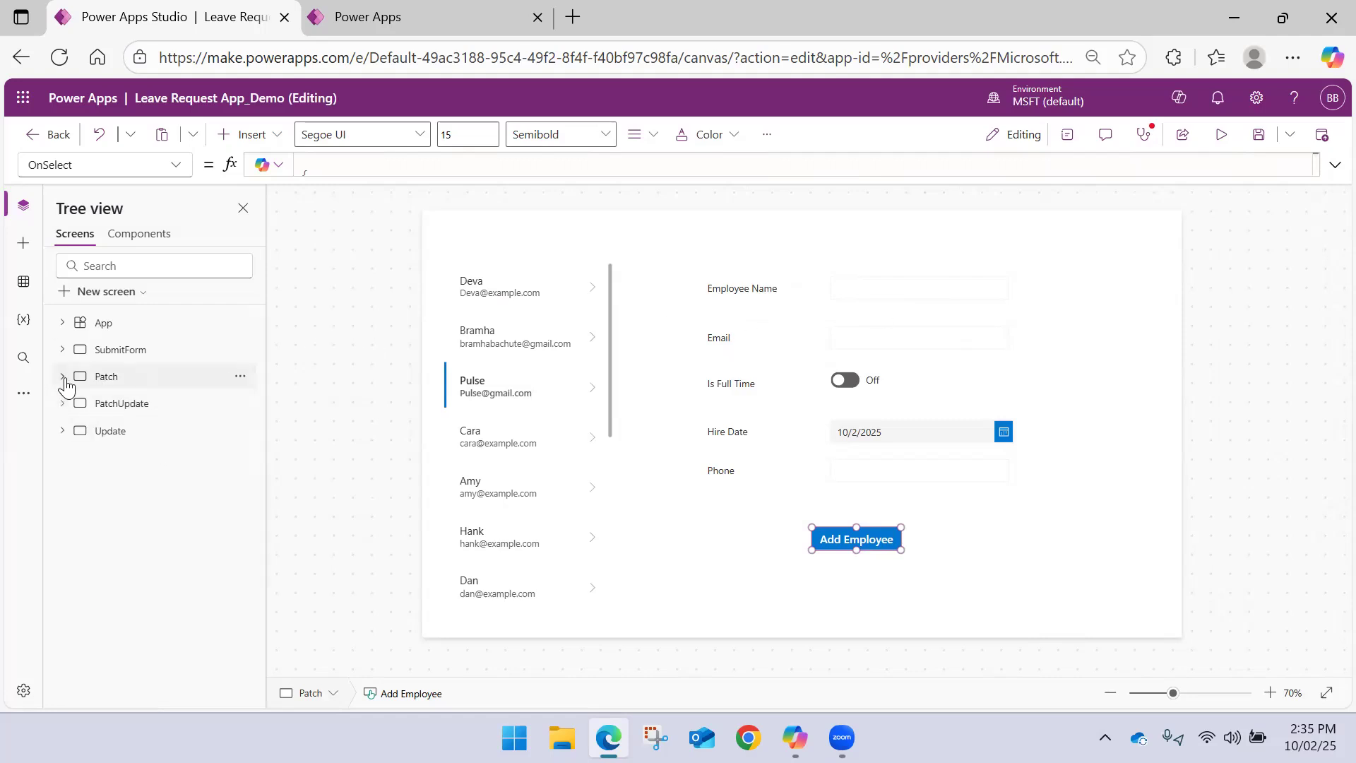
# Comment out the Patch call in the Add Employee button's OnSelect formula with /* and */, leaving the Reset calls active
pyautogui.click(856, 535)
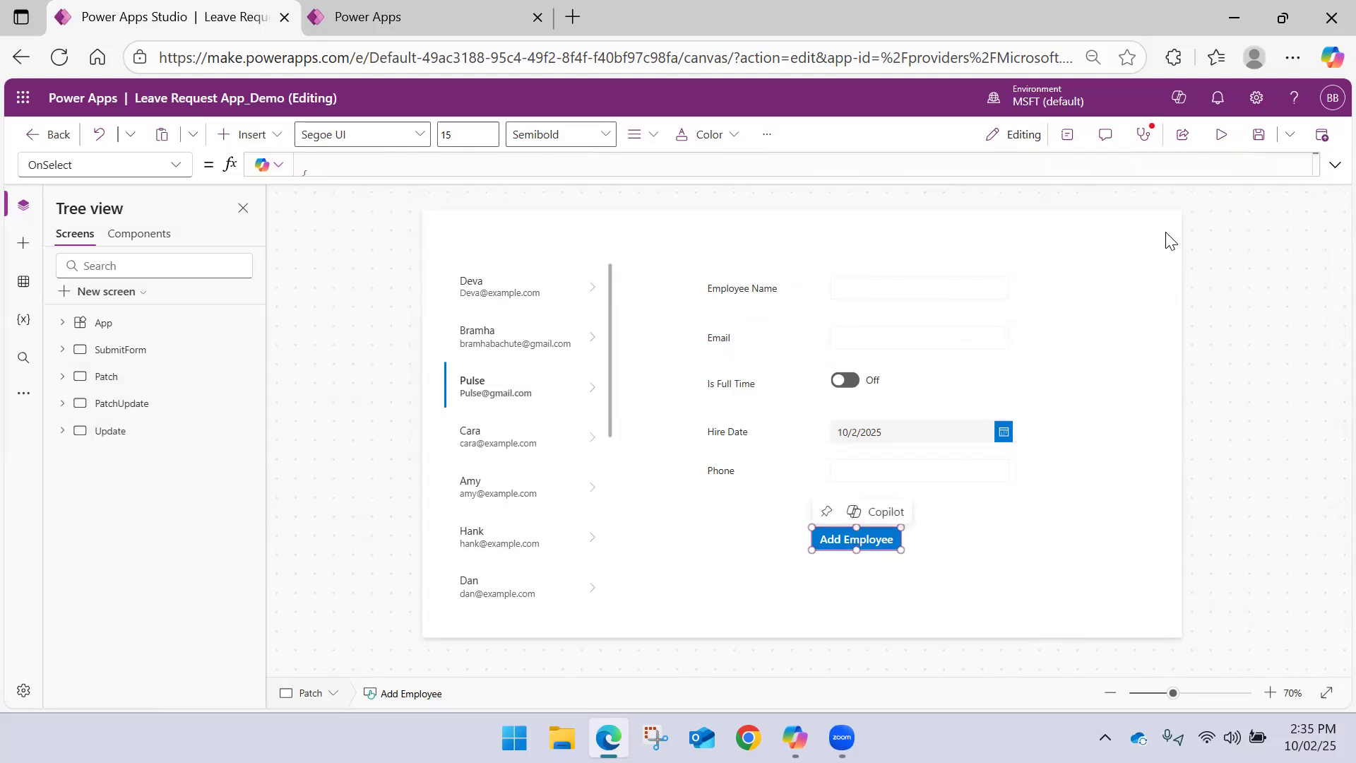
pyautogui.click(1334, 165)
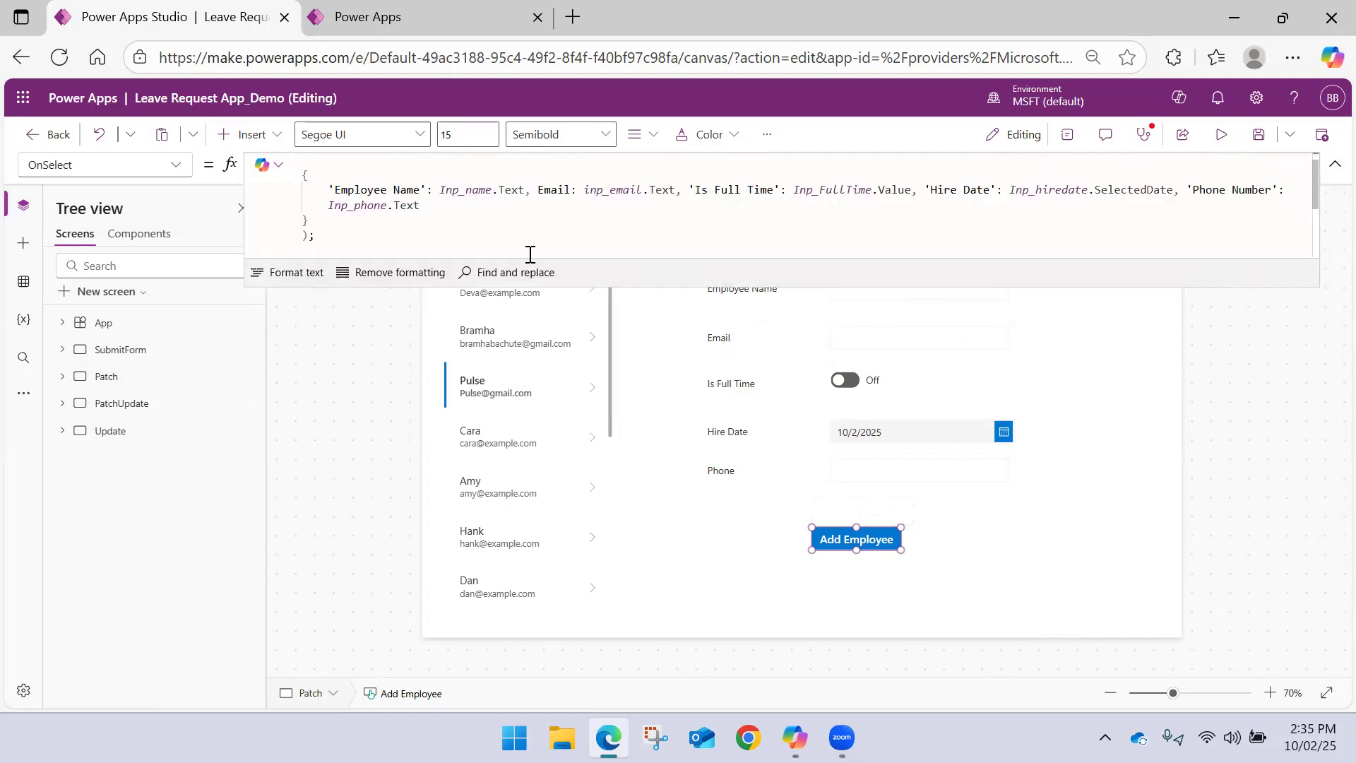
pyautogui.scroll(1, 521, 243)
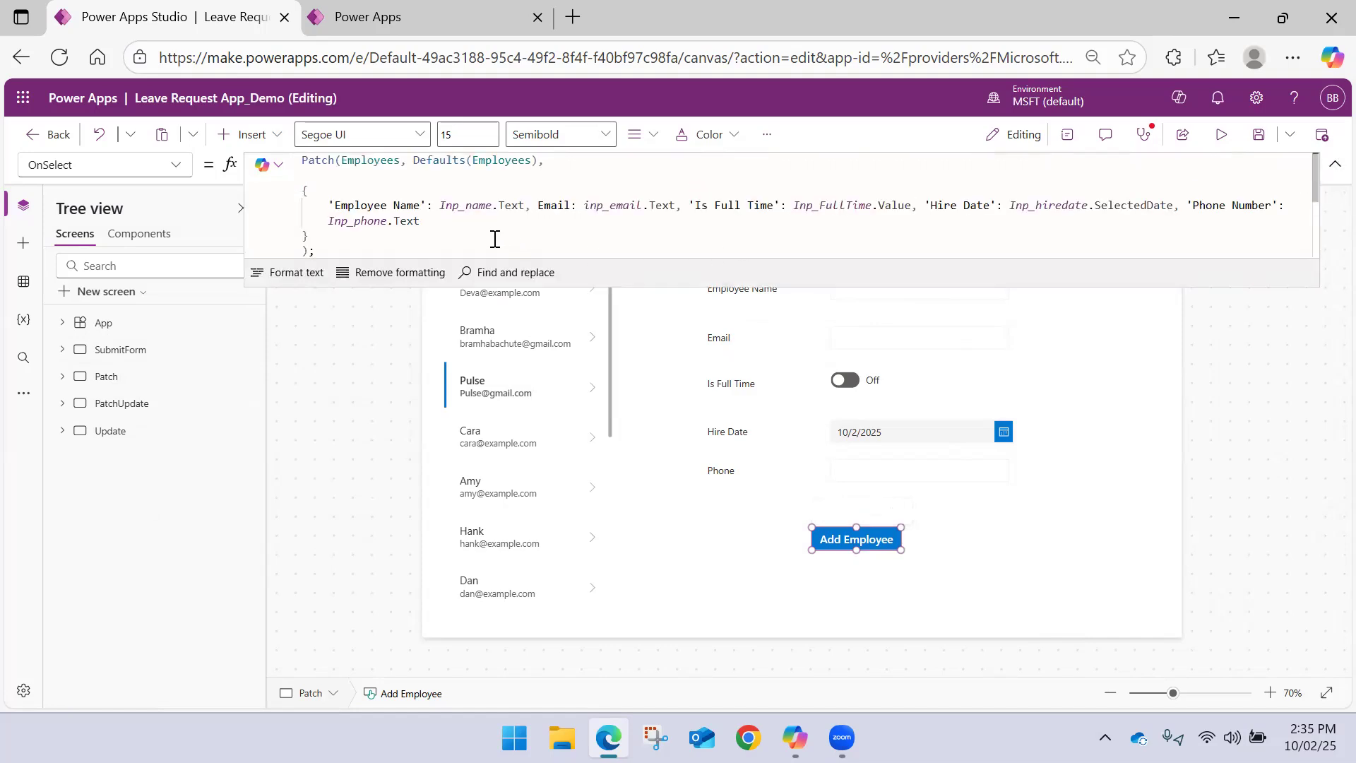
pyautogui.doubleClick(370, 160)
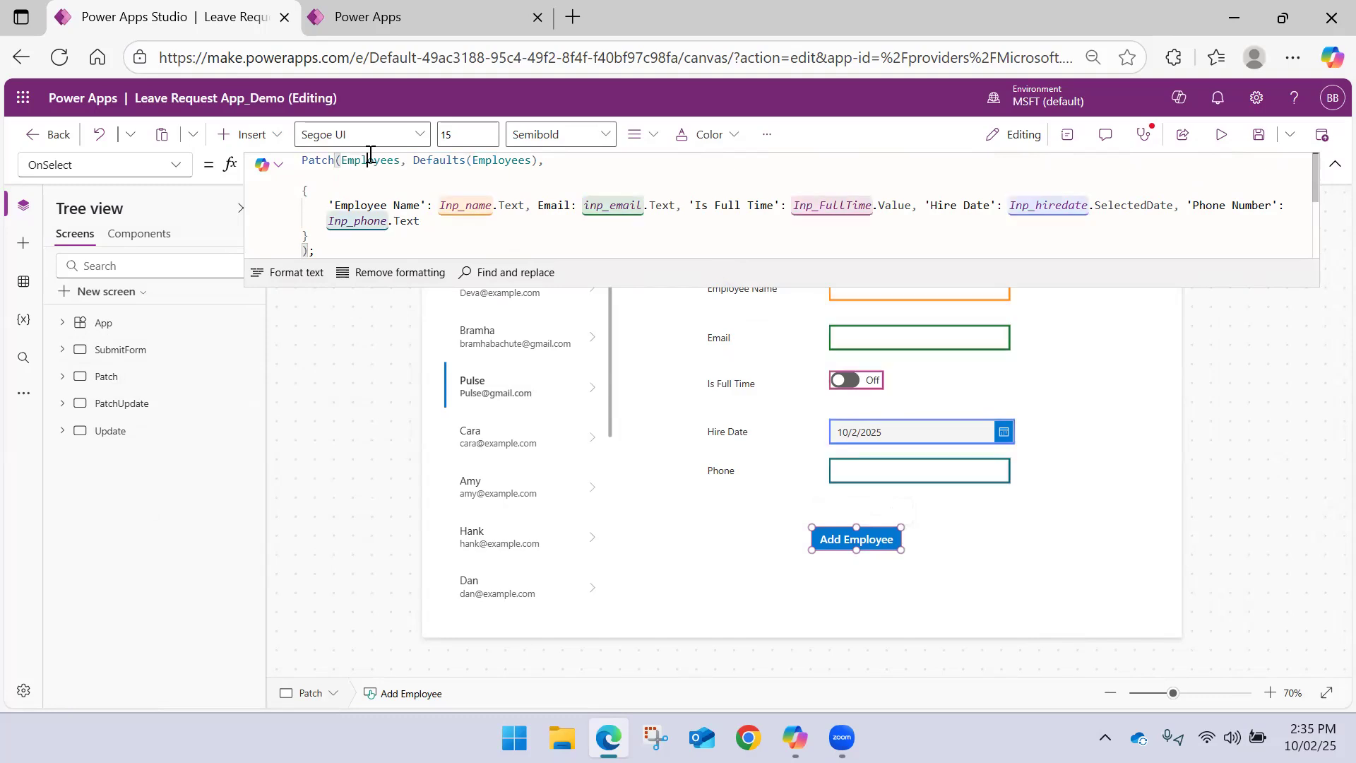
pyautogui.click(341, 249)
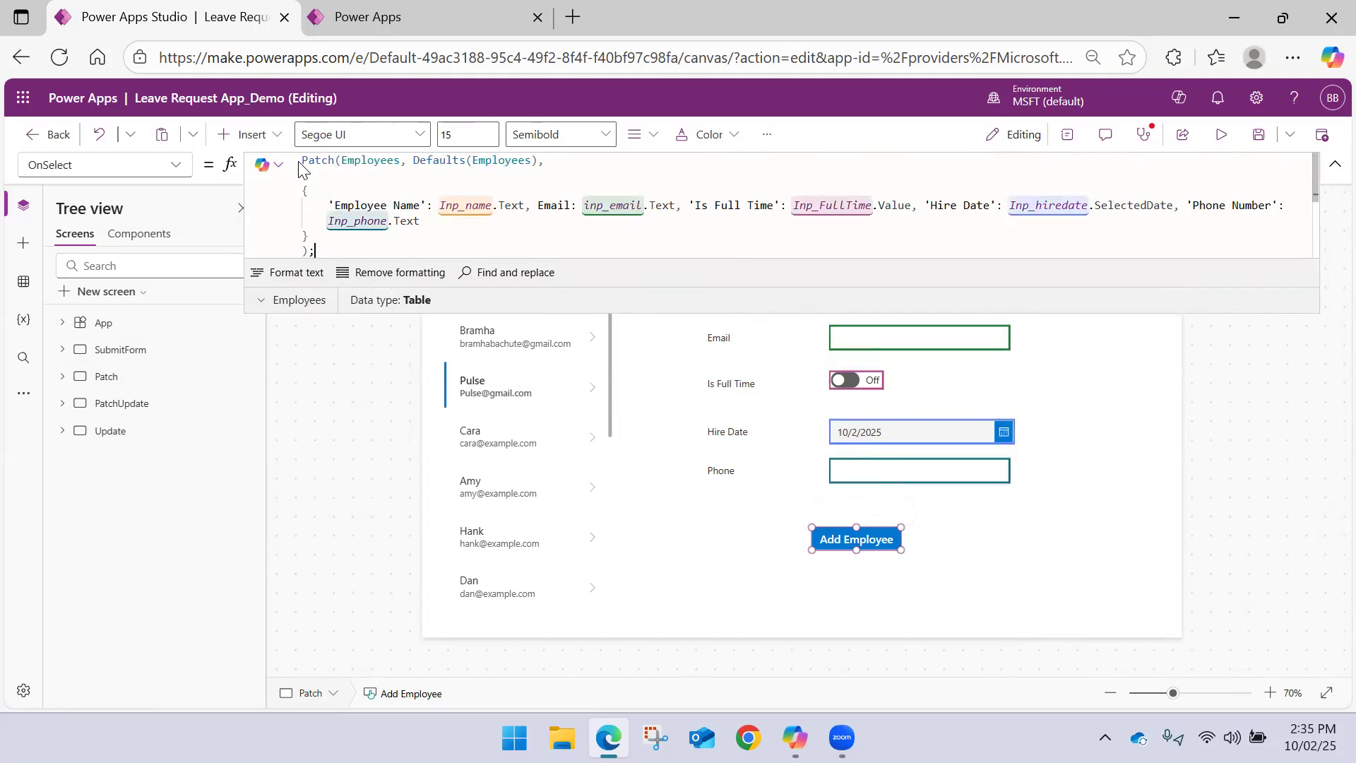
pyautogui.write('/')
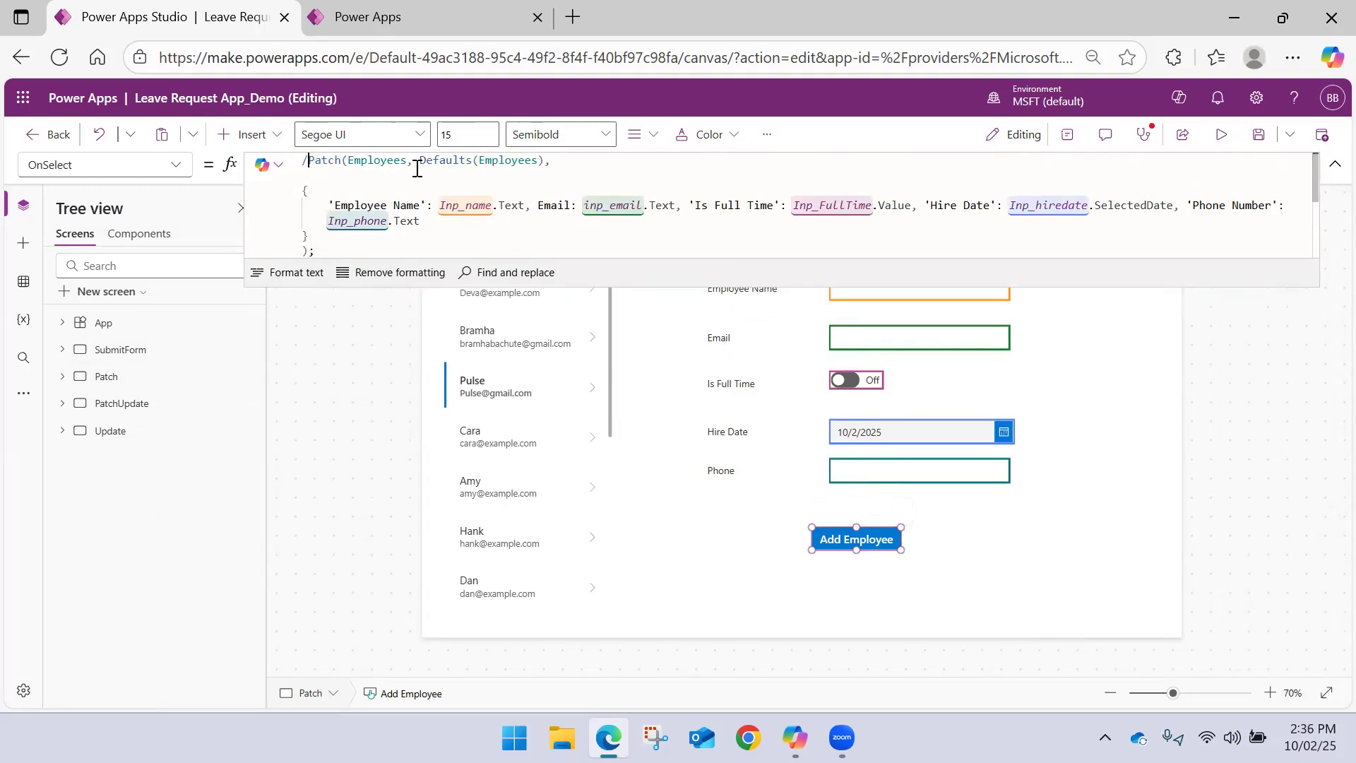
pyautogui.write('*')
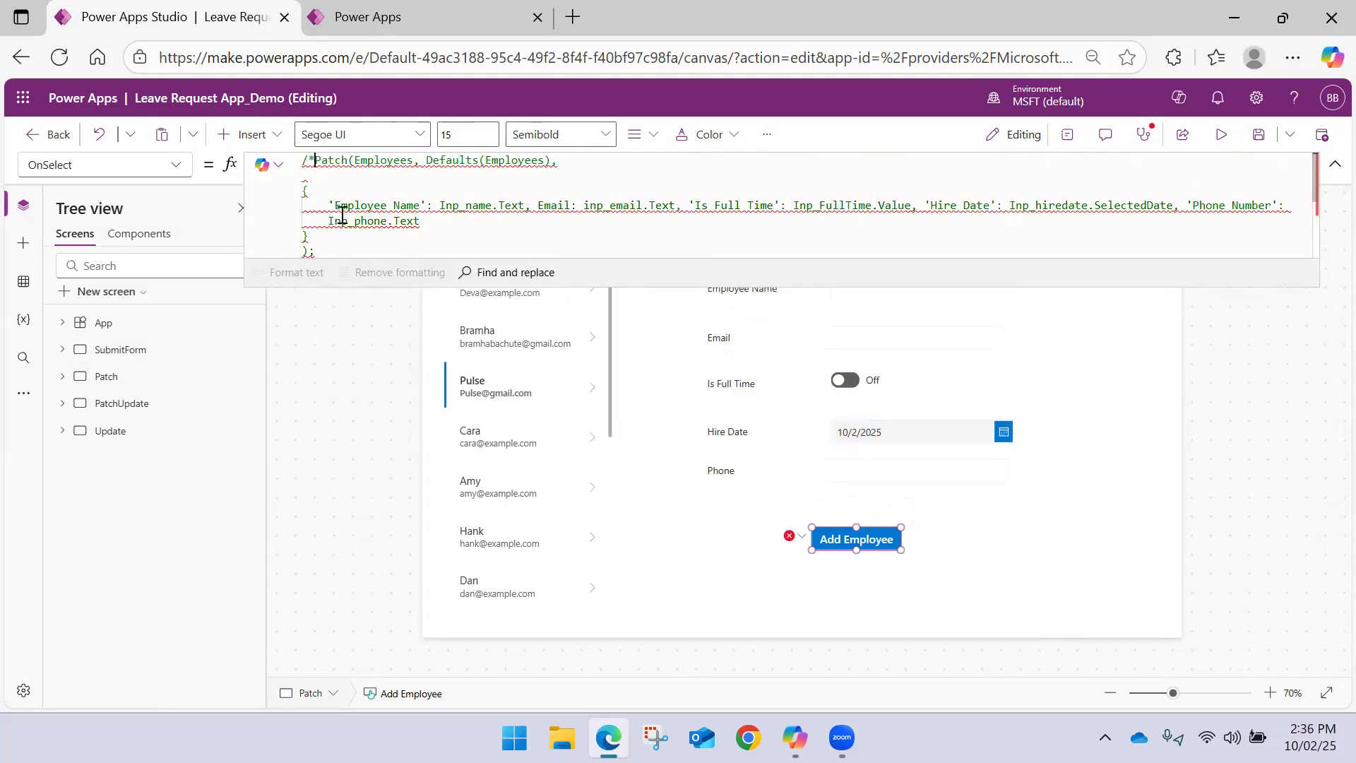
pyautogui.scroll(-1, 322, 230)
pyautogui.write('*/')
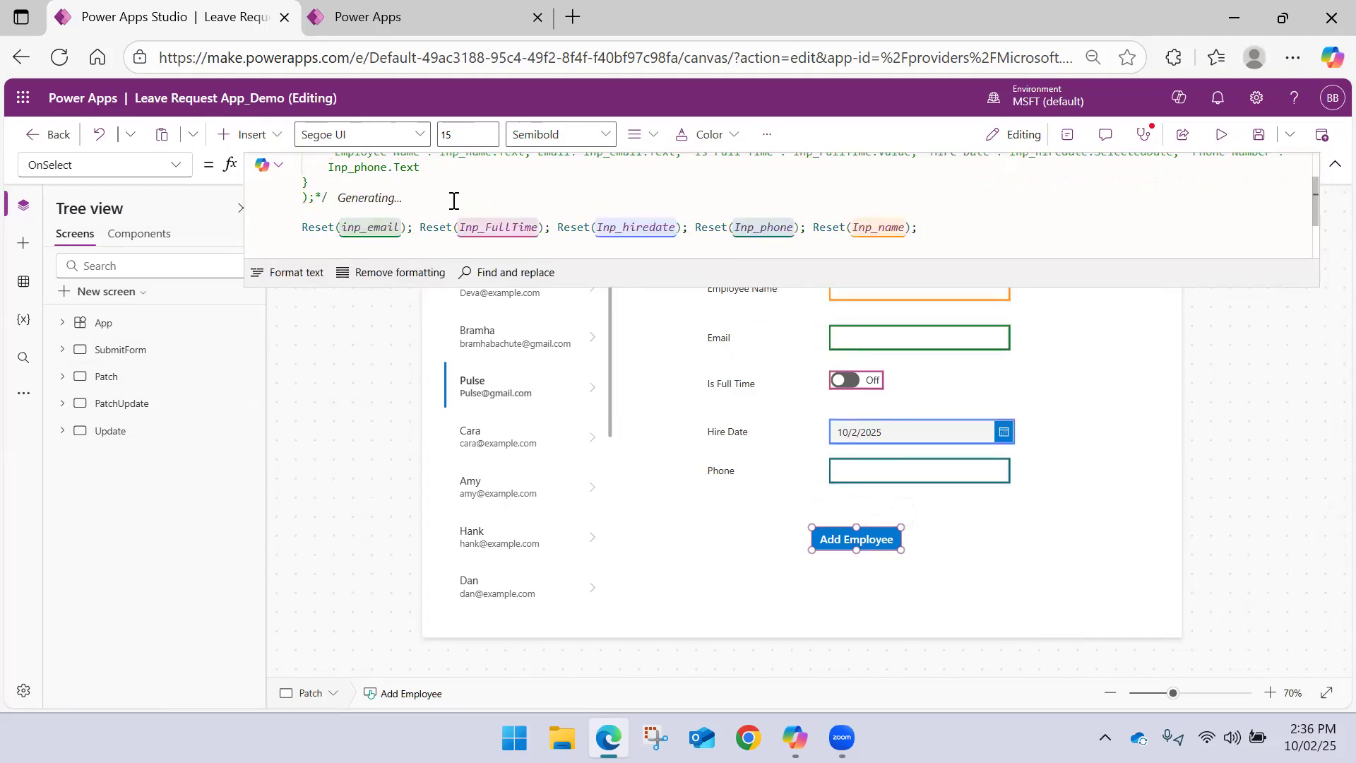
# Add Collect(NewEmployee, {}) between the commented-out Patch call and the Reset calls
pyautogui.press('Return')
pyautogui.press('Return')
pyautogui.write('Coll')
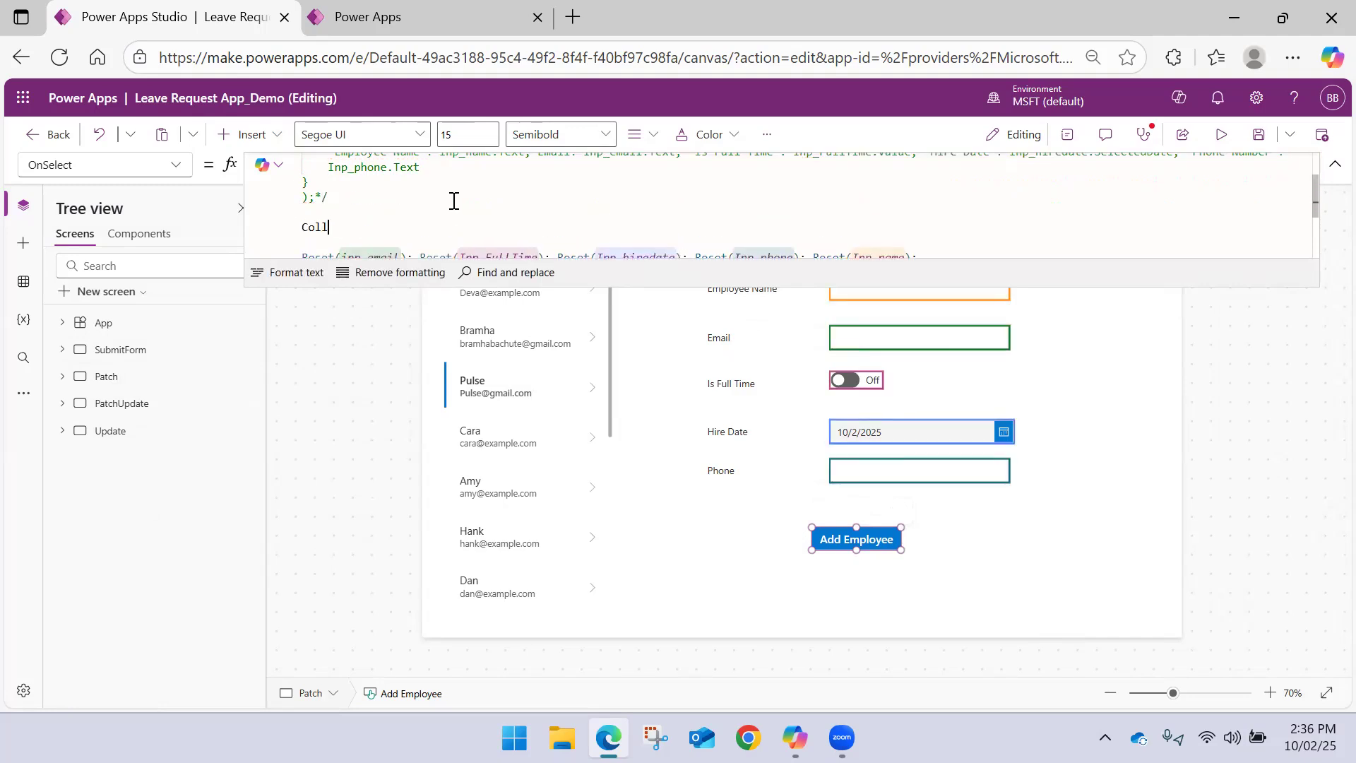
pyautogui.write('ect(')
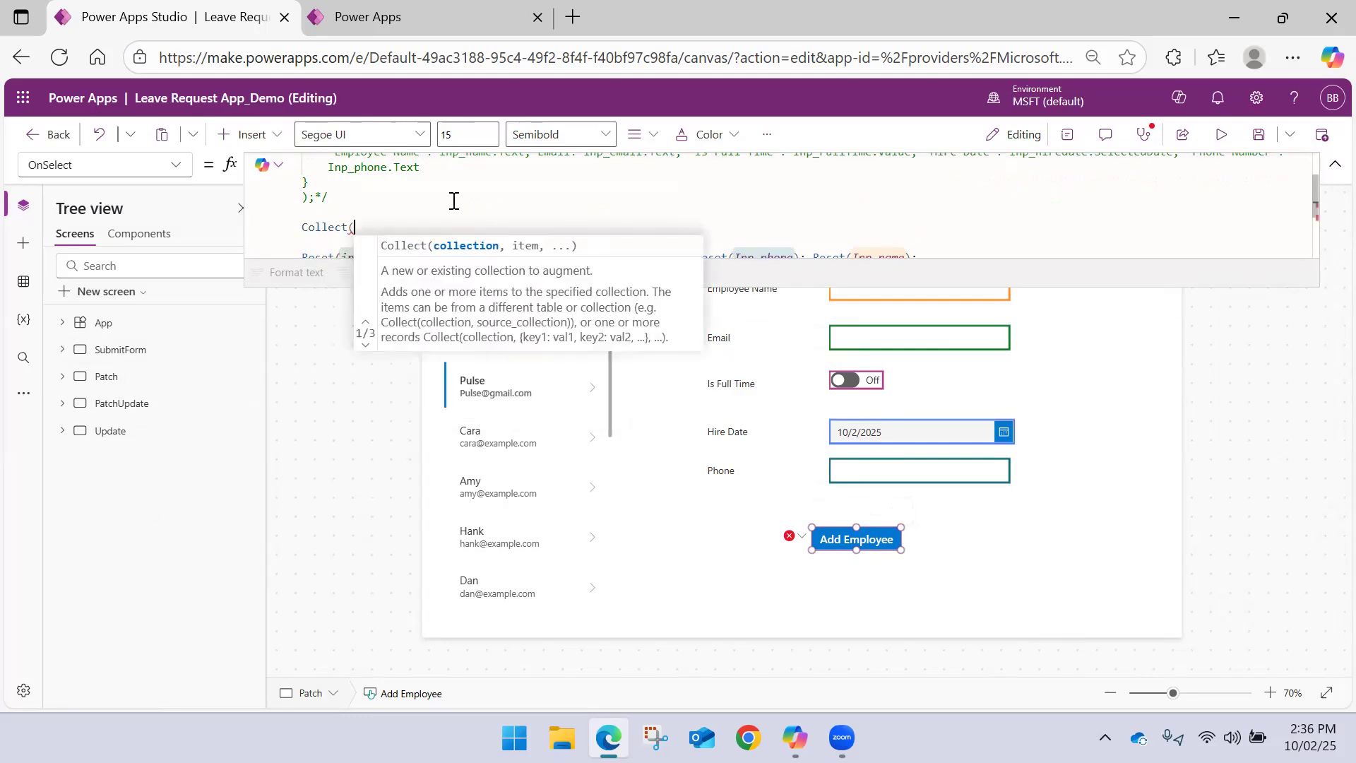
pyautogui.write('Emplo')
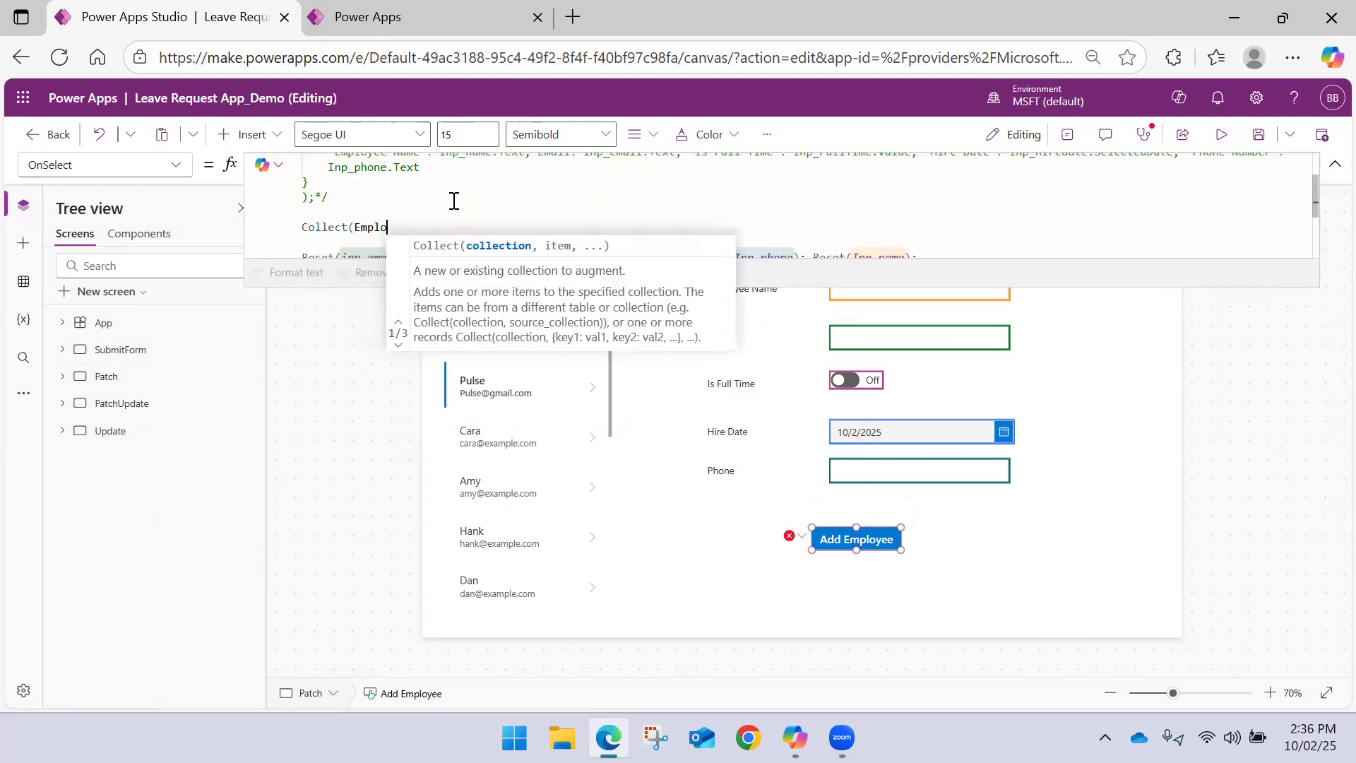
pyautogui.write('yee')
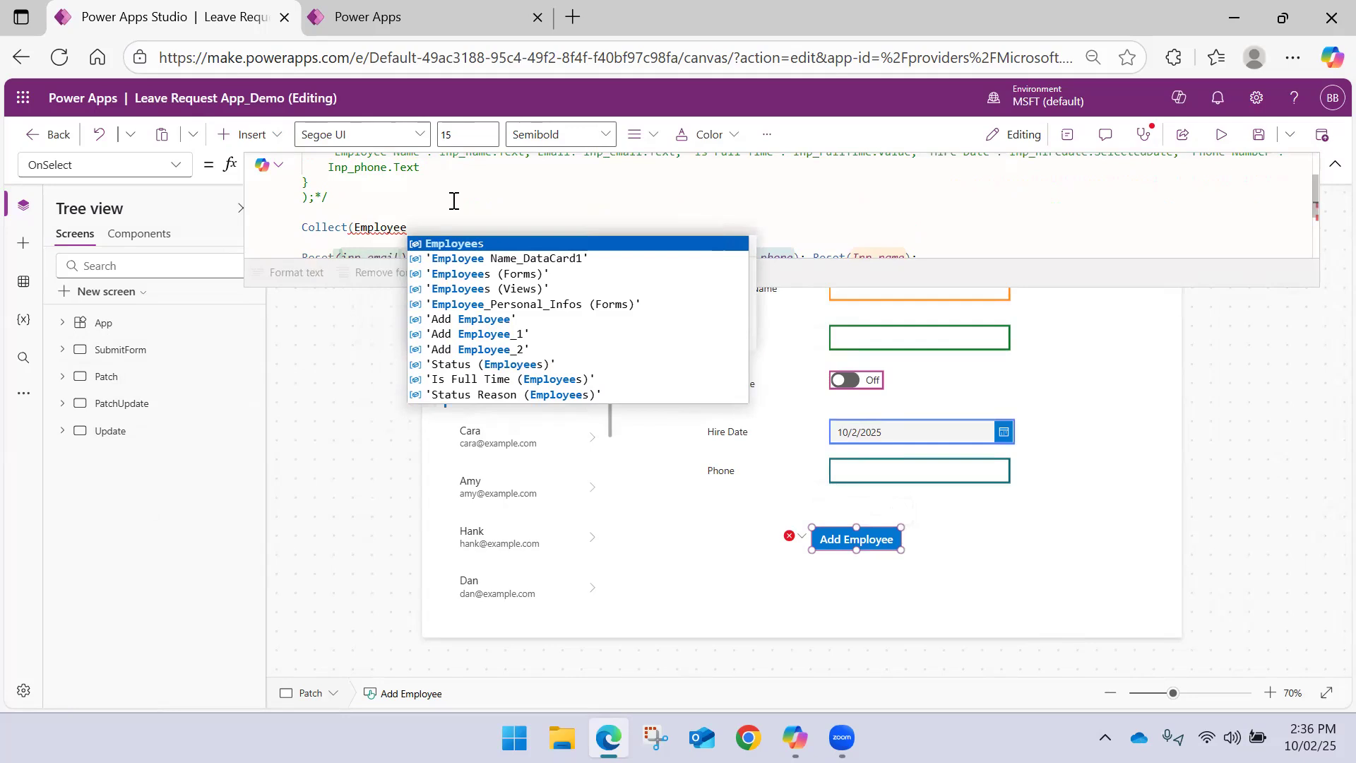
pyautogui.hotkey('ctrl', 'Left')
pyautogui.write('NewEmployee')
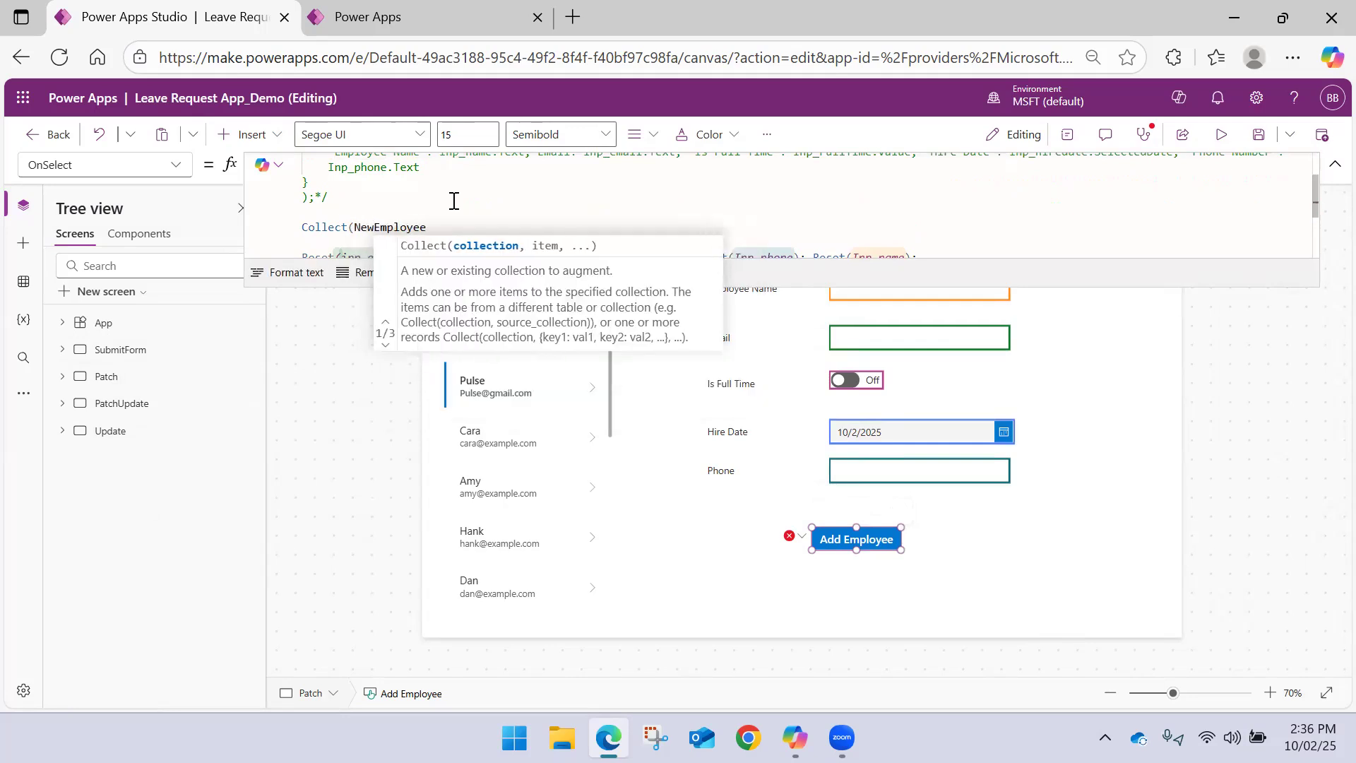
pyautogui.write(', ')
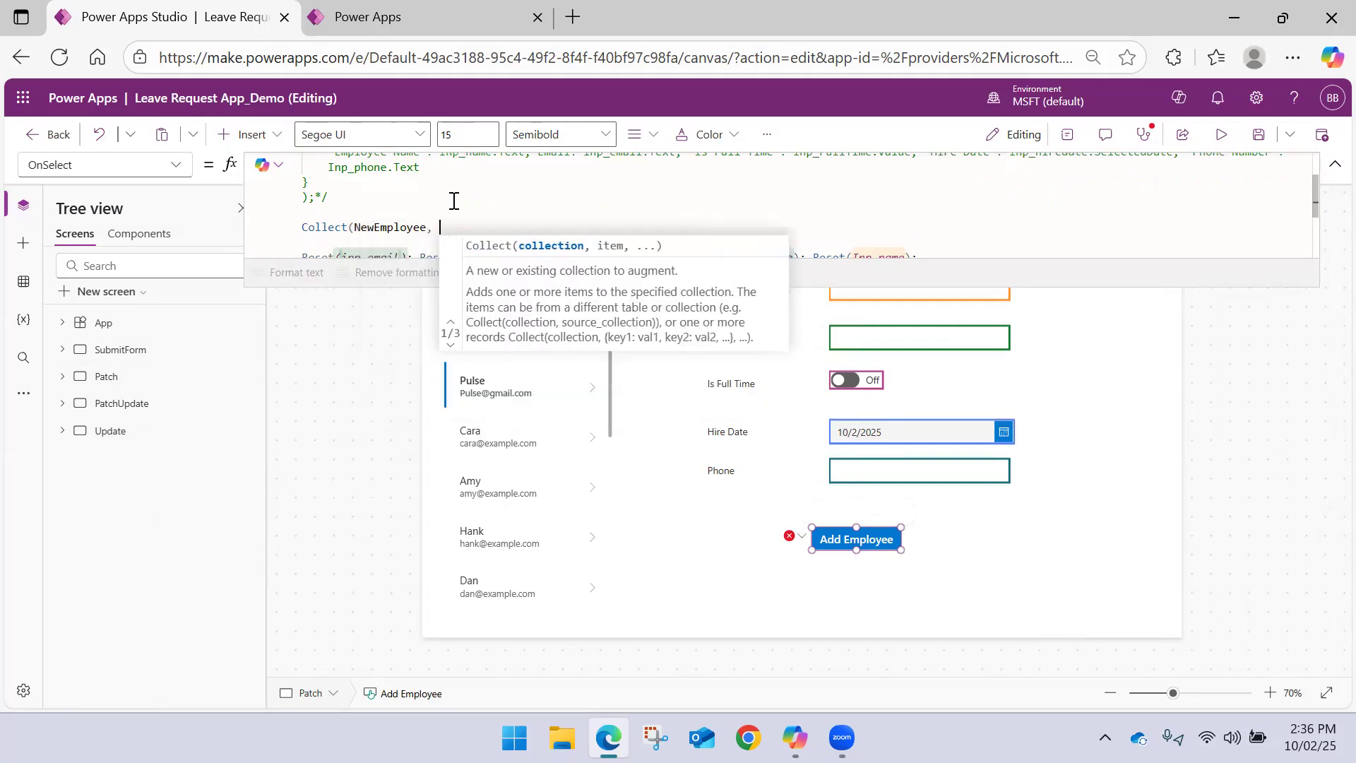
pyautogui.write('{})')
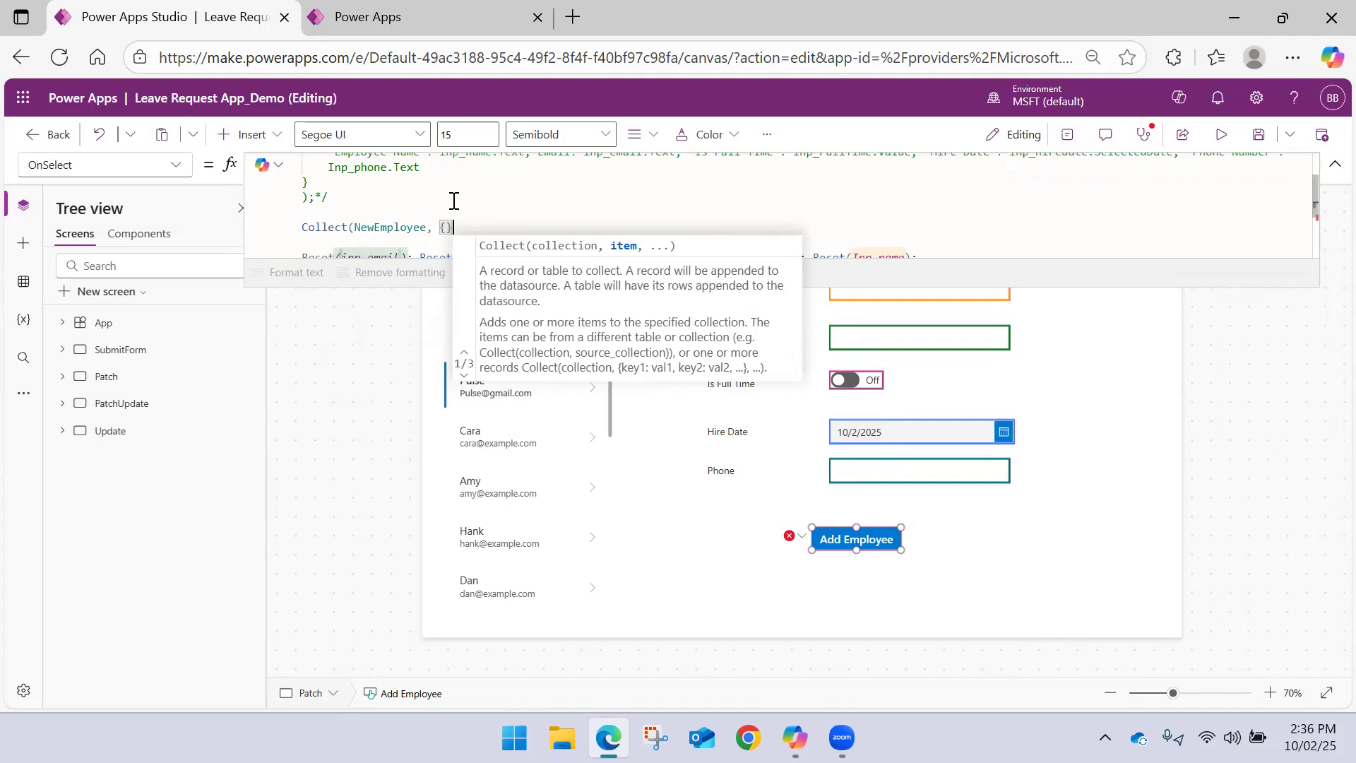
# Copy the field assignments from the commented Patch record into the Collect call's braces and end the call with a semicolon
pyautogui.scroll(1, 453, 201)
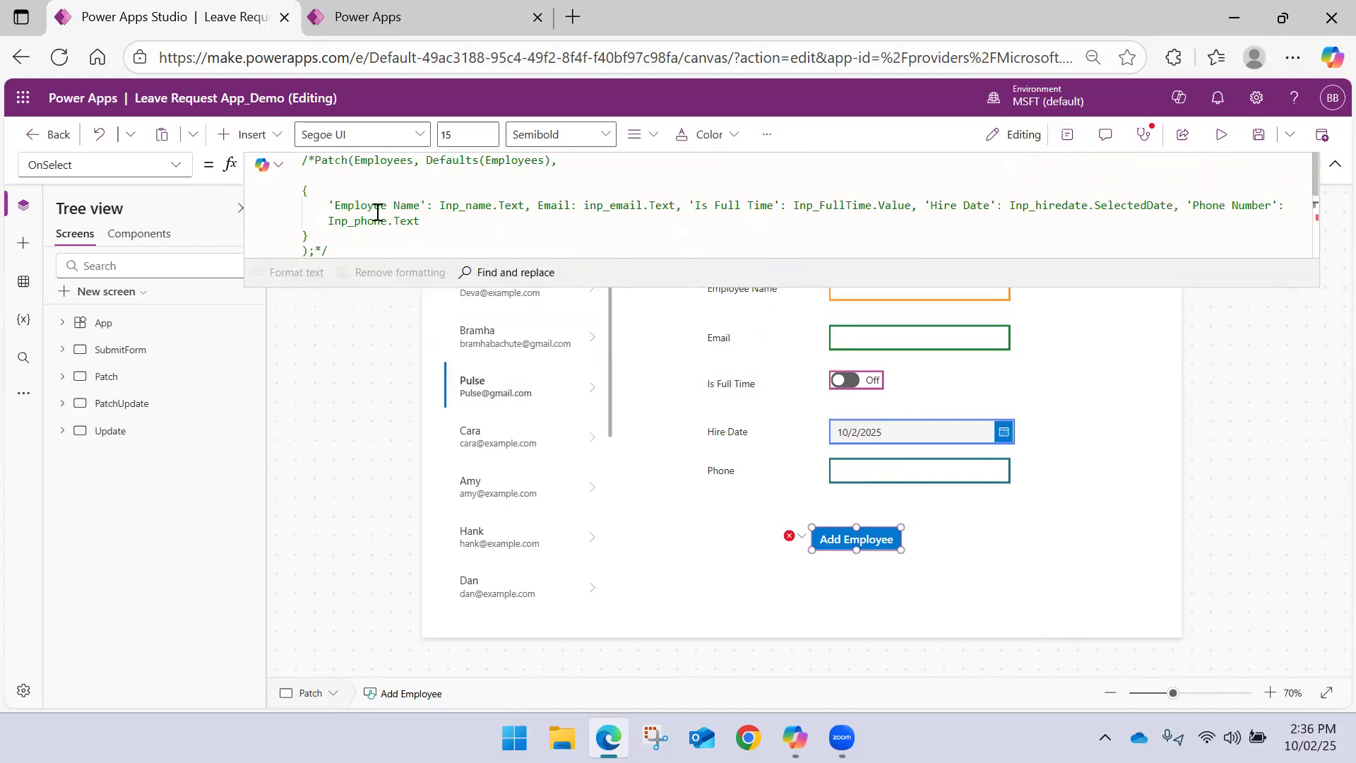
pyautogui.moveTo(330, 201); pyautogui.dragTo(436, 222)
pyautogui.hotkey('ctrl', 'c')
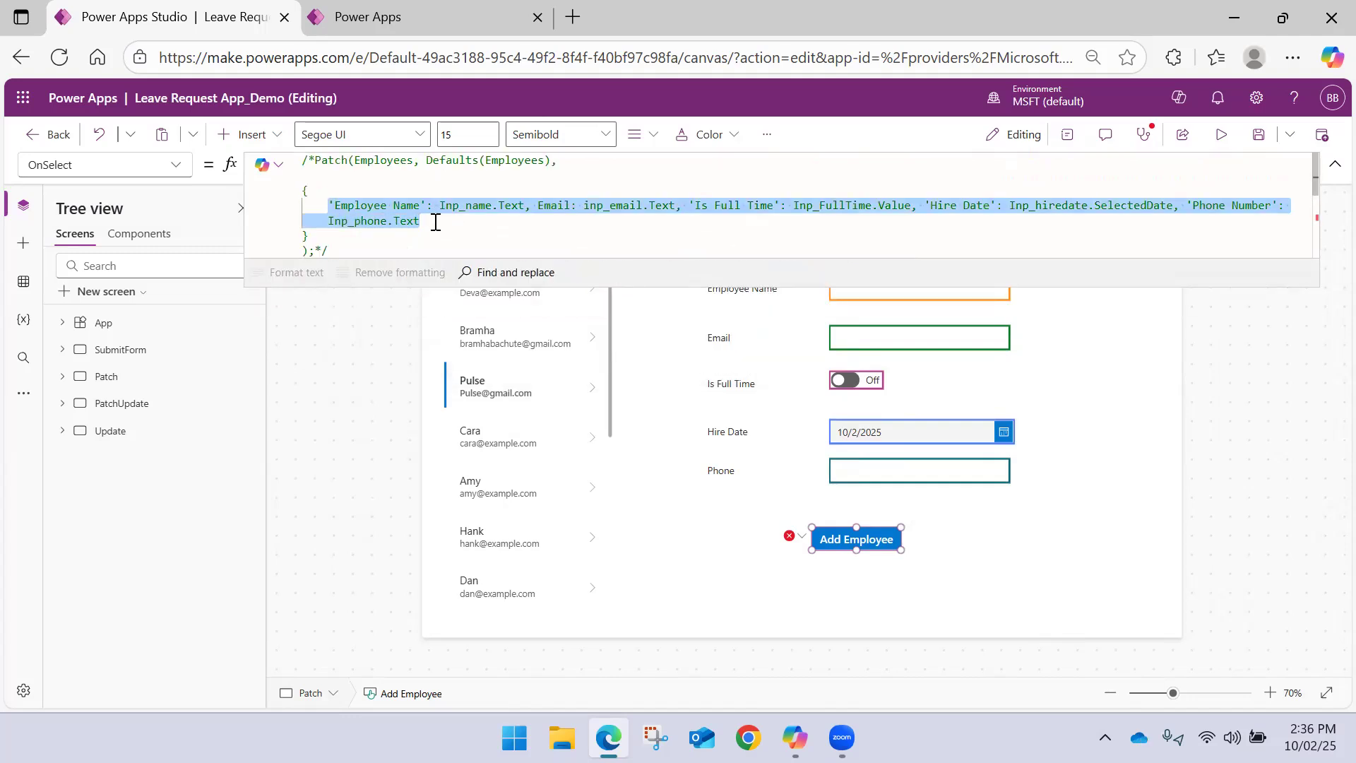
pyautogui.scroll(-1, 434, 221)
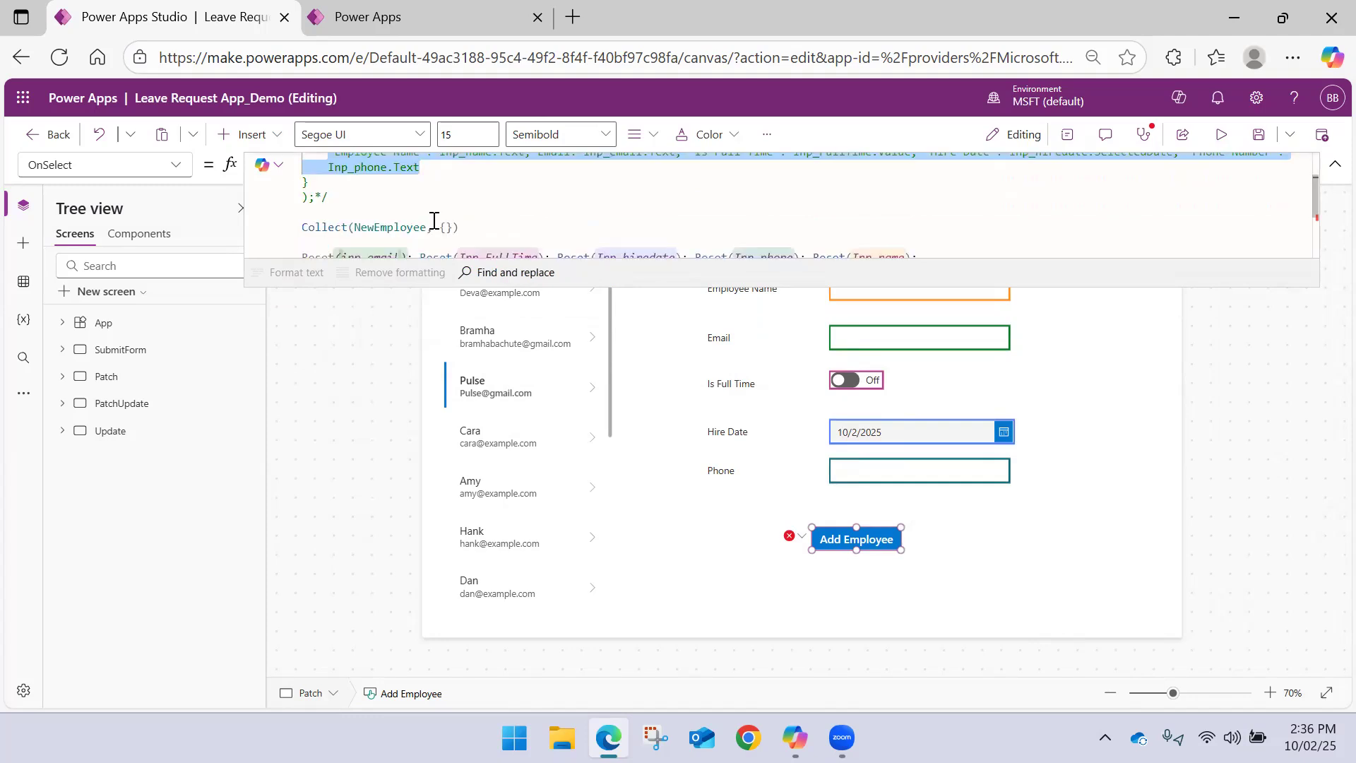
pyautogui.click(446, 227)
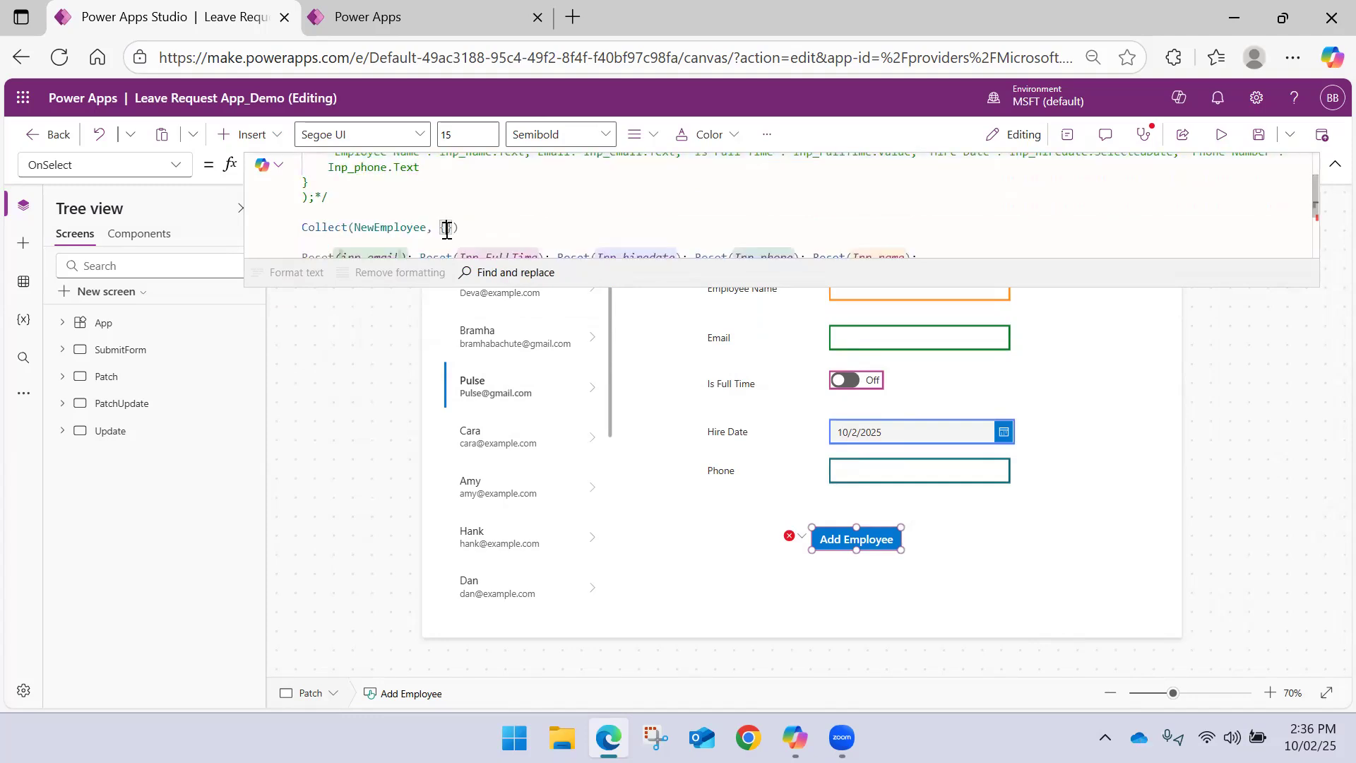
pyautogui.hotkey('ctrl', 'v')
pyautogui.click(522, 238)
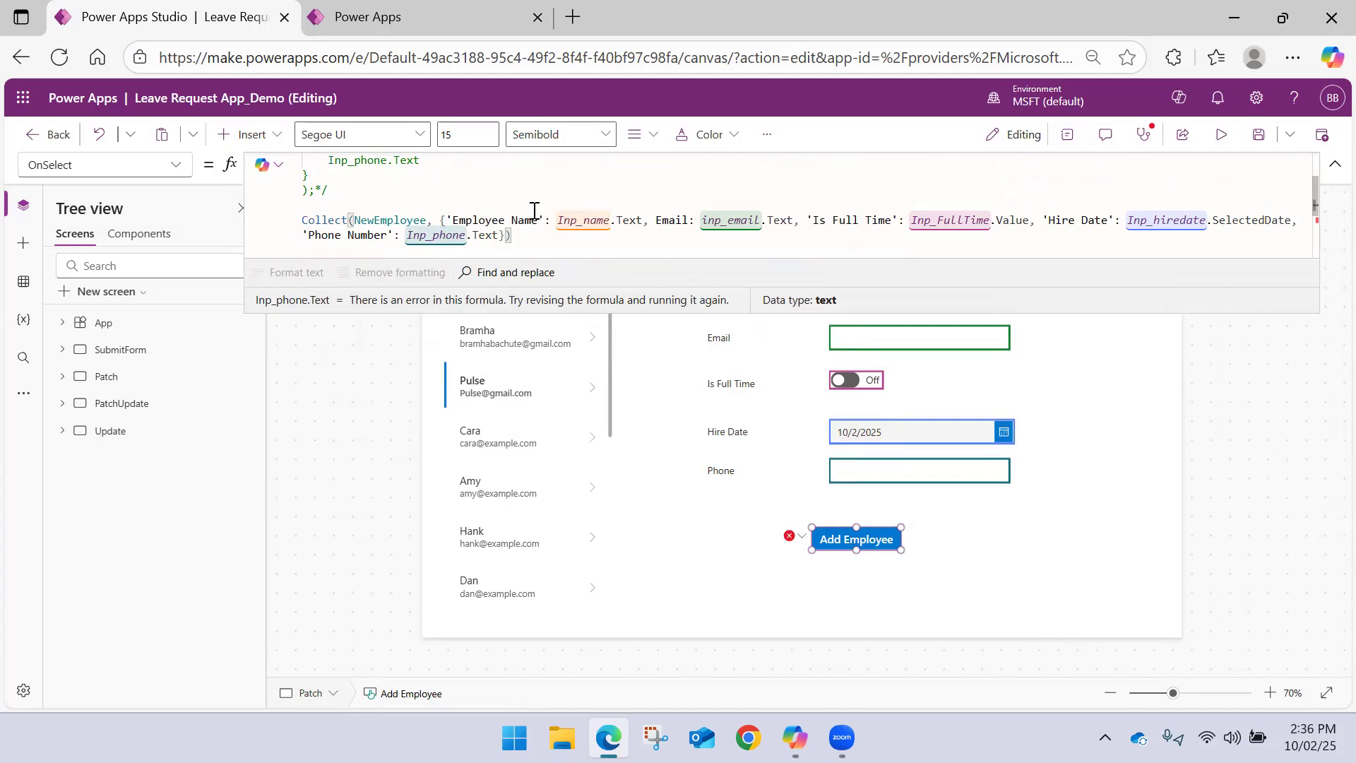
pyautogui.scroll(-2, 534, 211)
pyautogui.scroll(1, 533, 209)
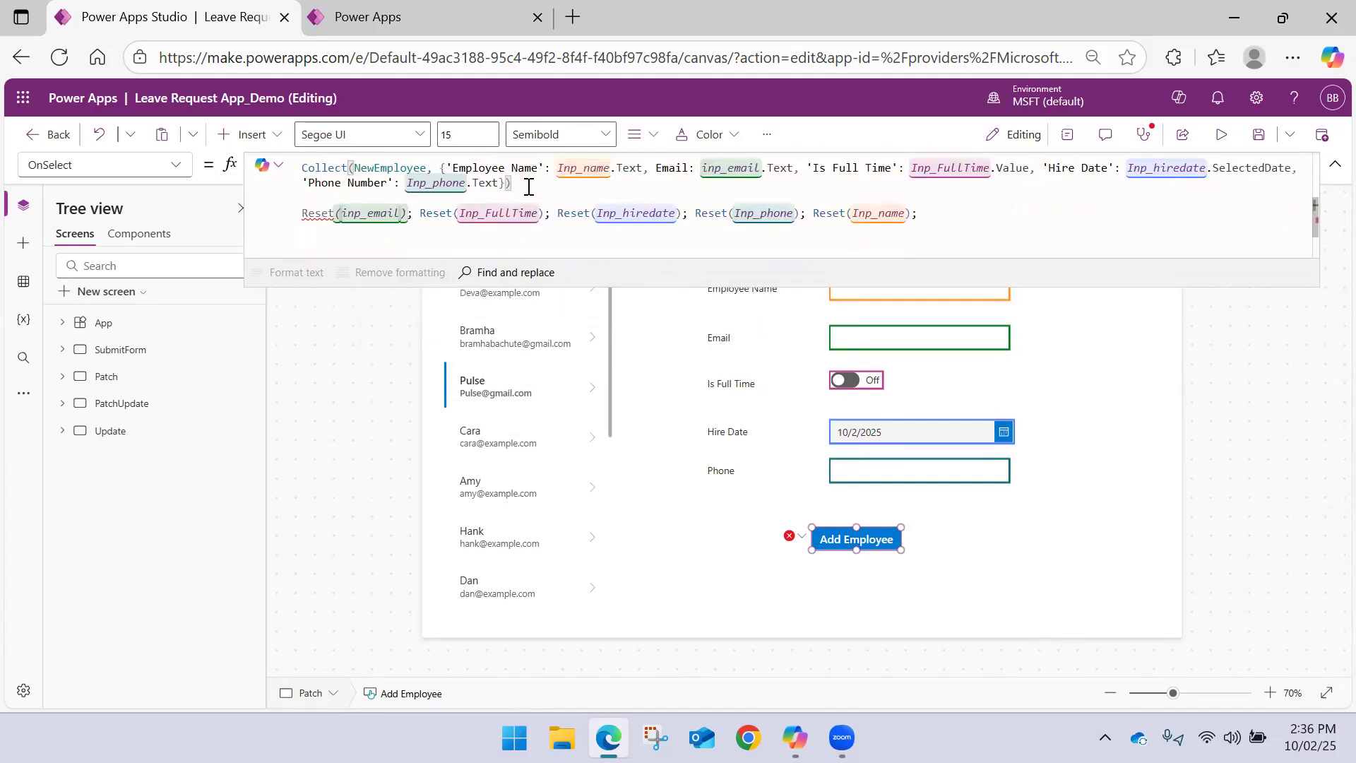
pyautogui.write(')')
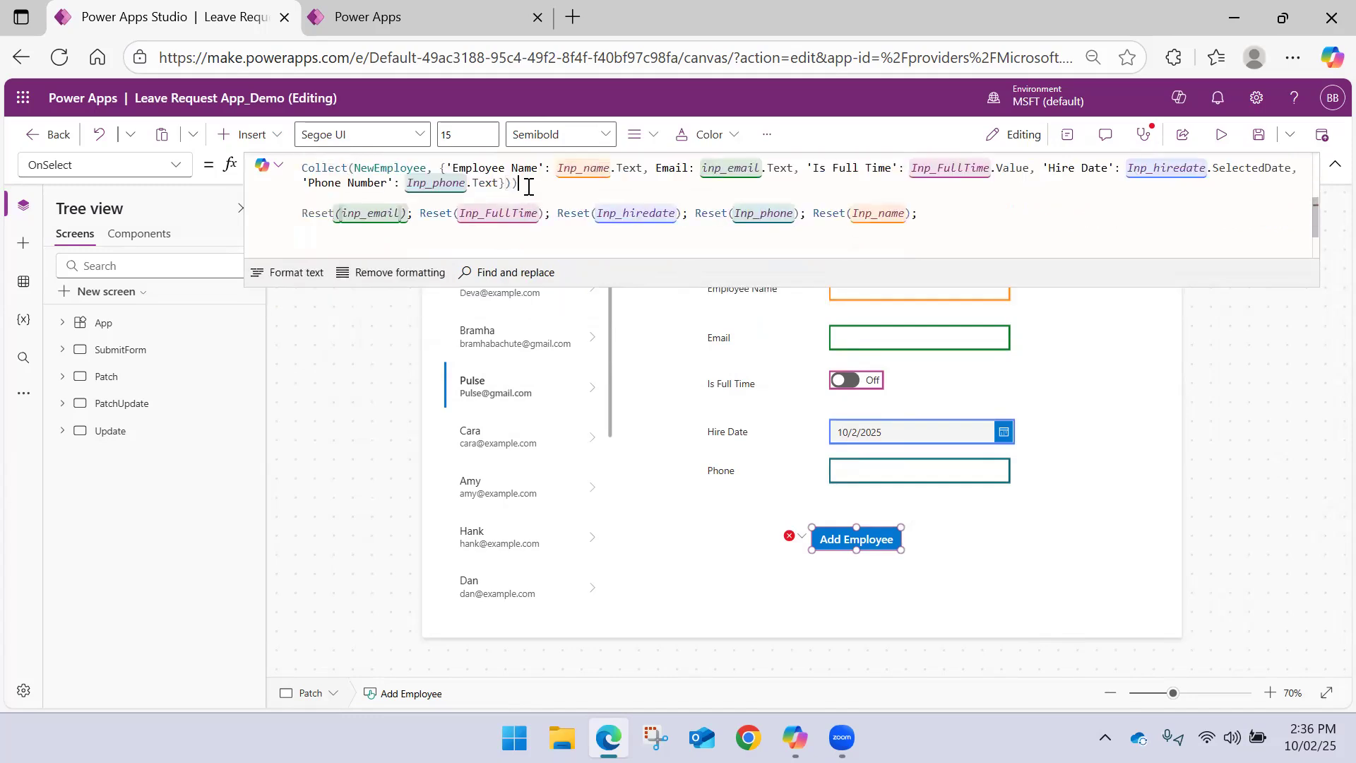
pyautogui.press('BackSpace')
pyautogui.write(';')
pyautogui.click(1091, 338)
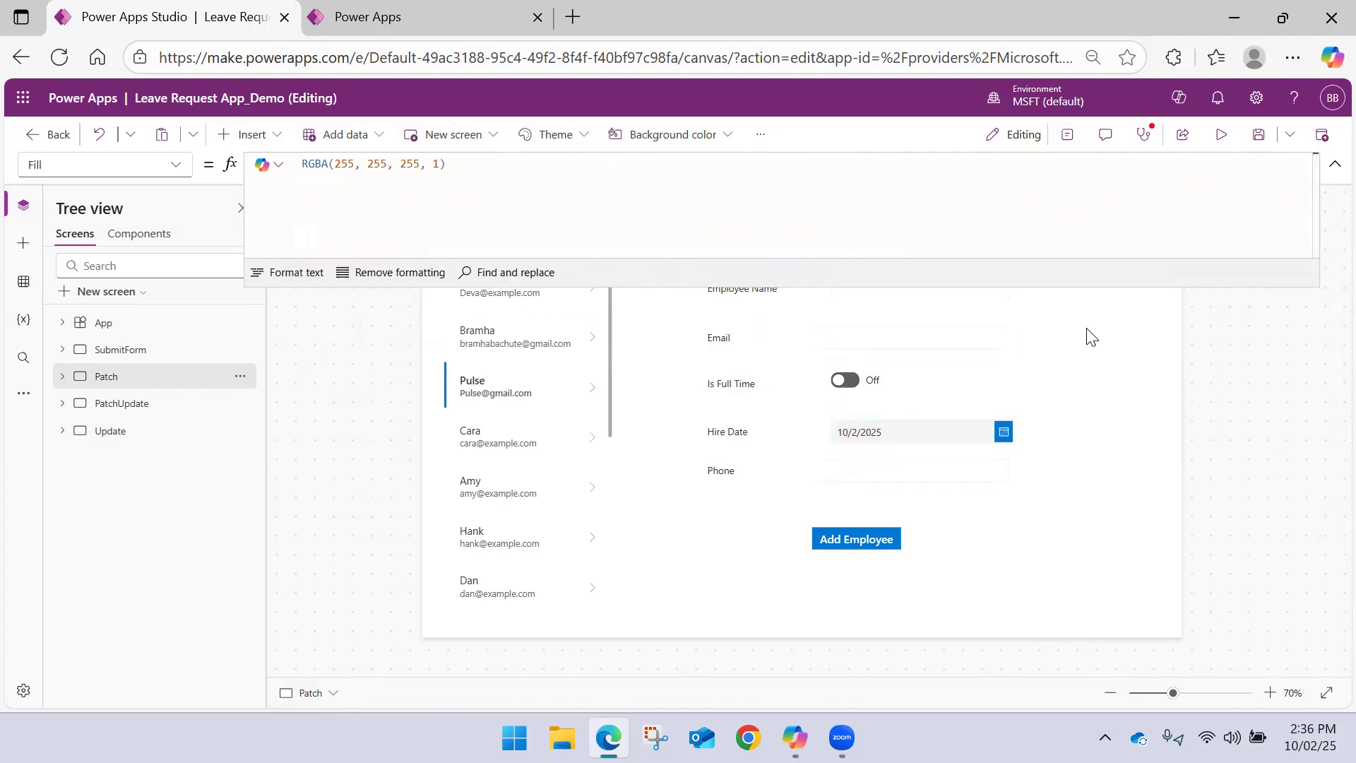
pyautogui.click(1334, 164)
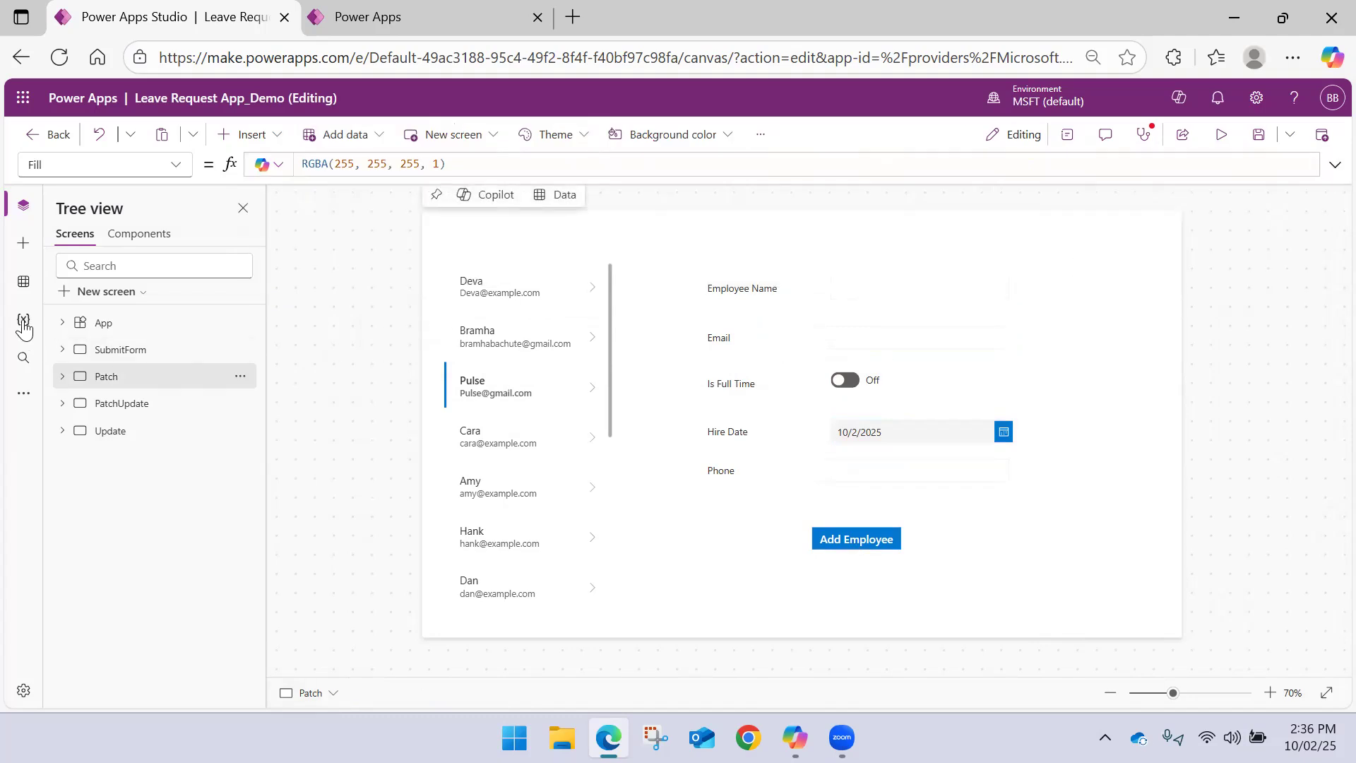
# Check the app's variables for the NewEmployee collection, then return to the screen tree
pyautogui.click(25, 286)
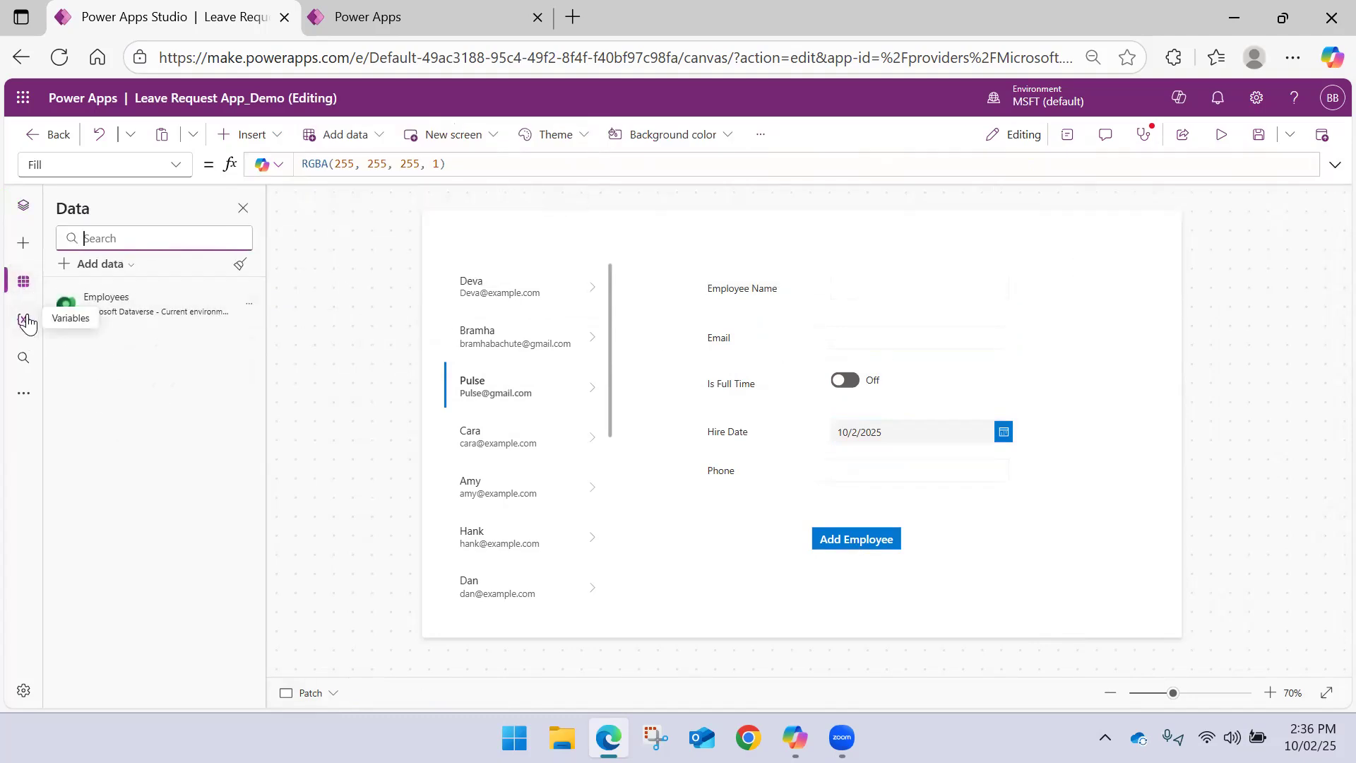
pyautogui.click(24, 319)
pyautogui.click(91, 392)
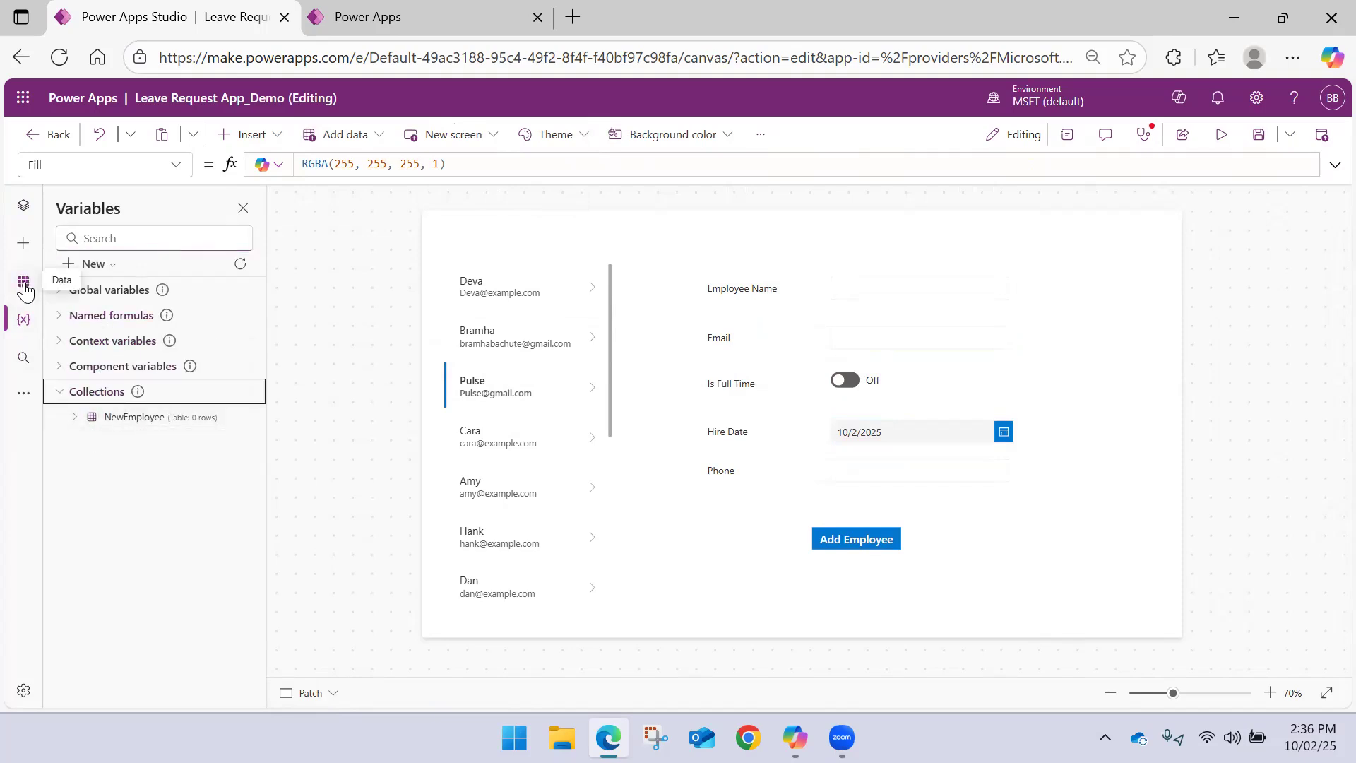
pyautogui.click(24, 207)
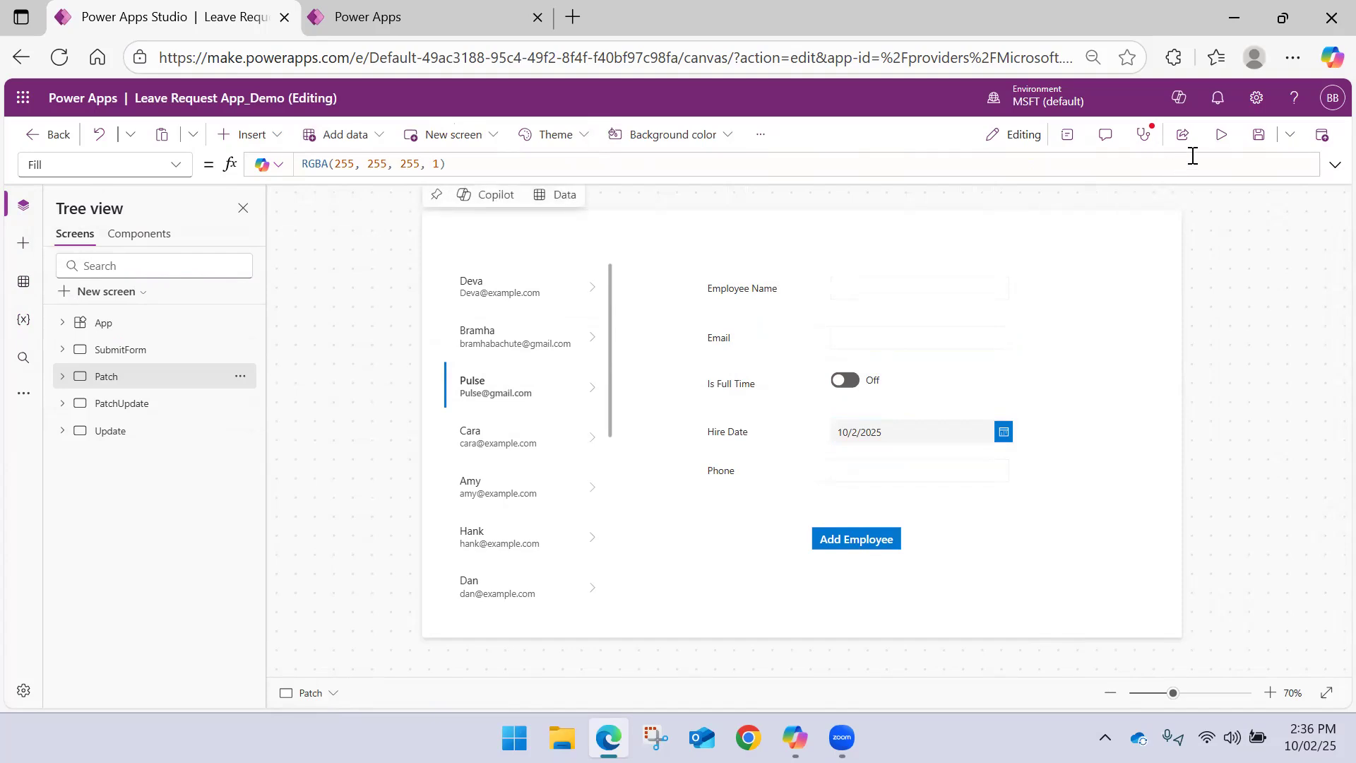
# Save the app and start a preview of the Patch screen
pyautogui.click(1255, 139)
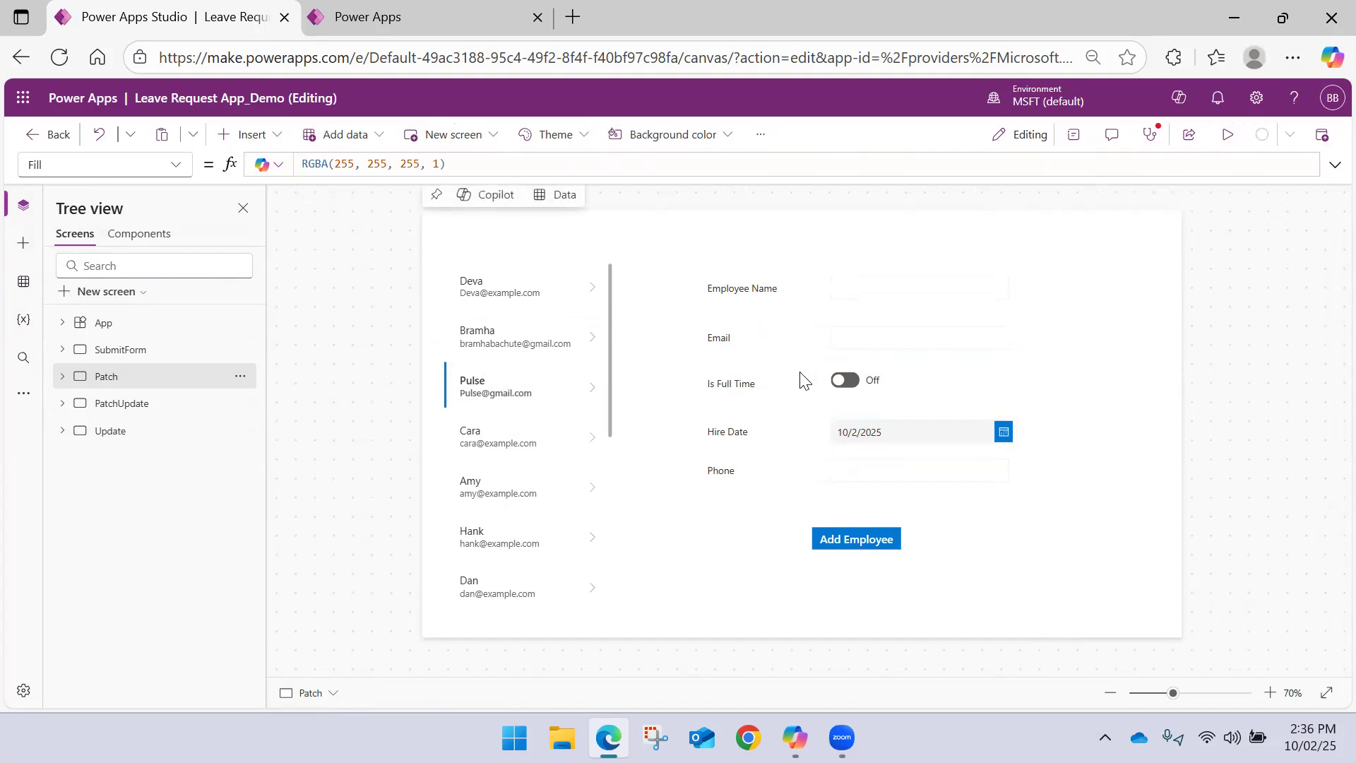
pyautogui.click(1227, 134)
pyautogui.hotkey('ctrl', '-')
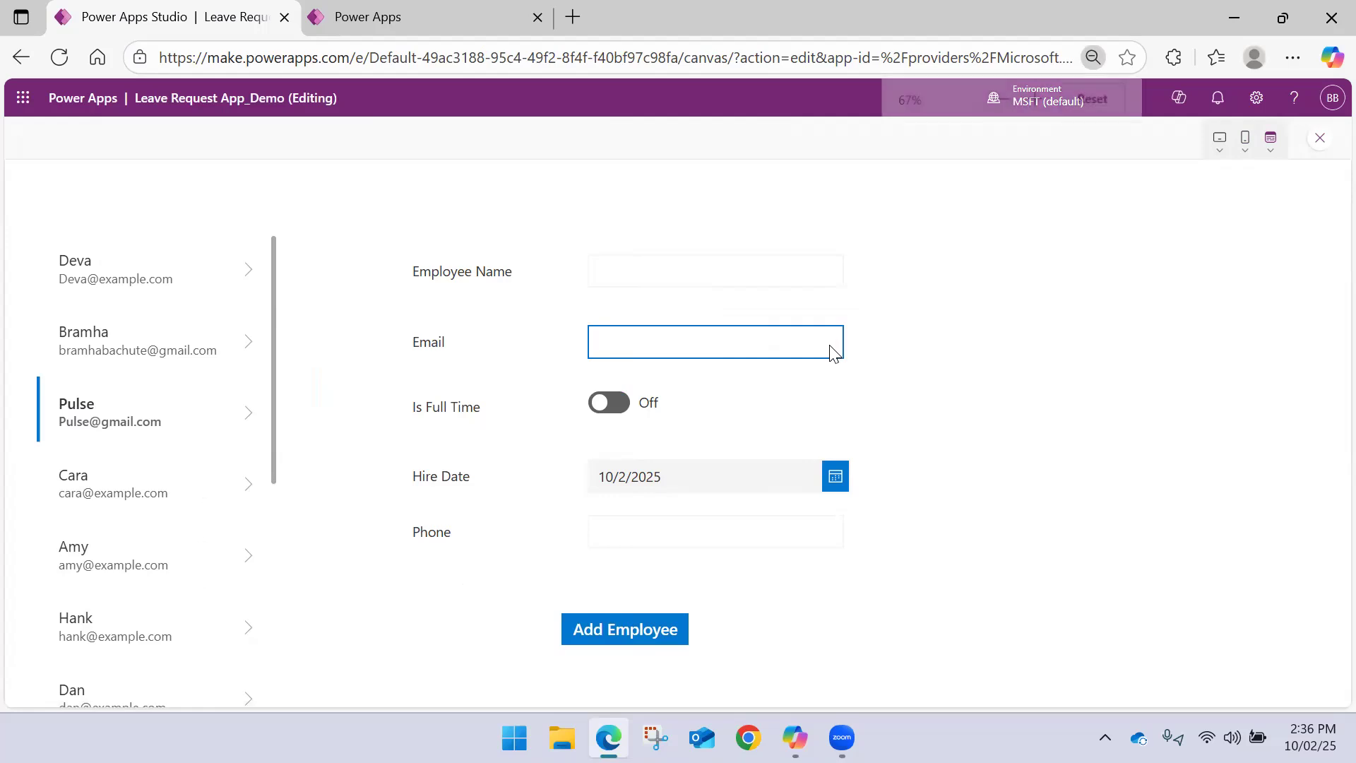
pyautogui.hotkey('ctrl', '+')
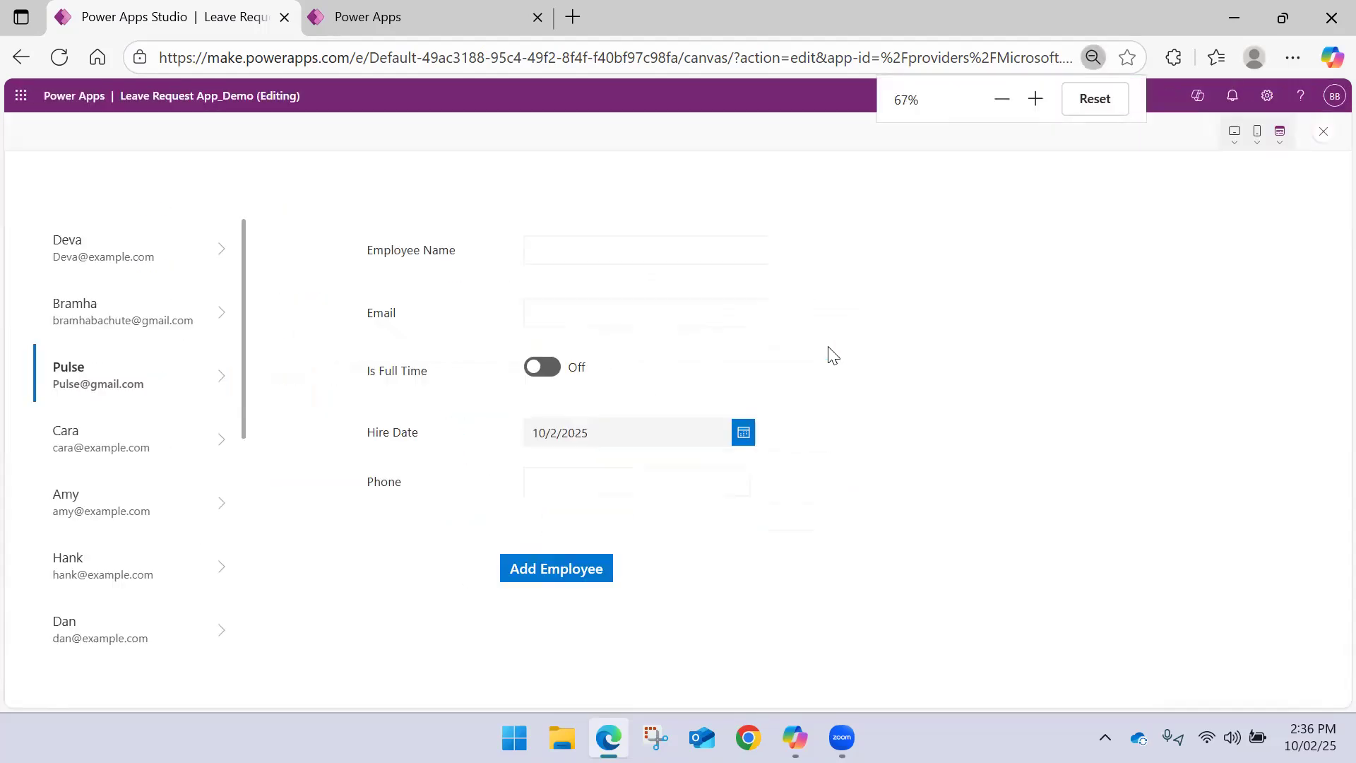
# Enter the first test employee's name and email in the form and turn Is Full Time on
pyautogui.click(574, 254)
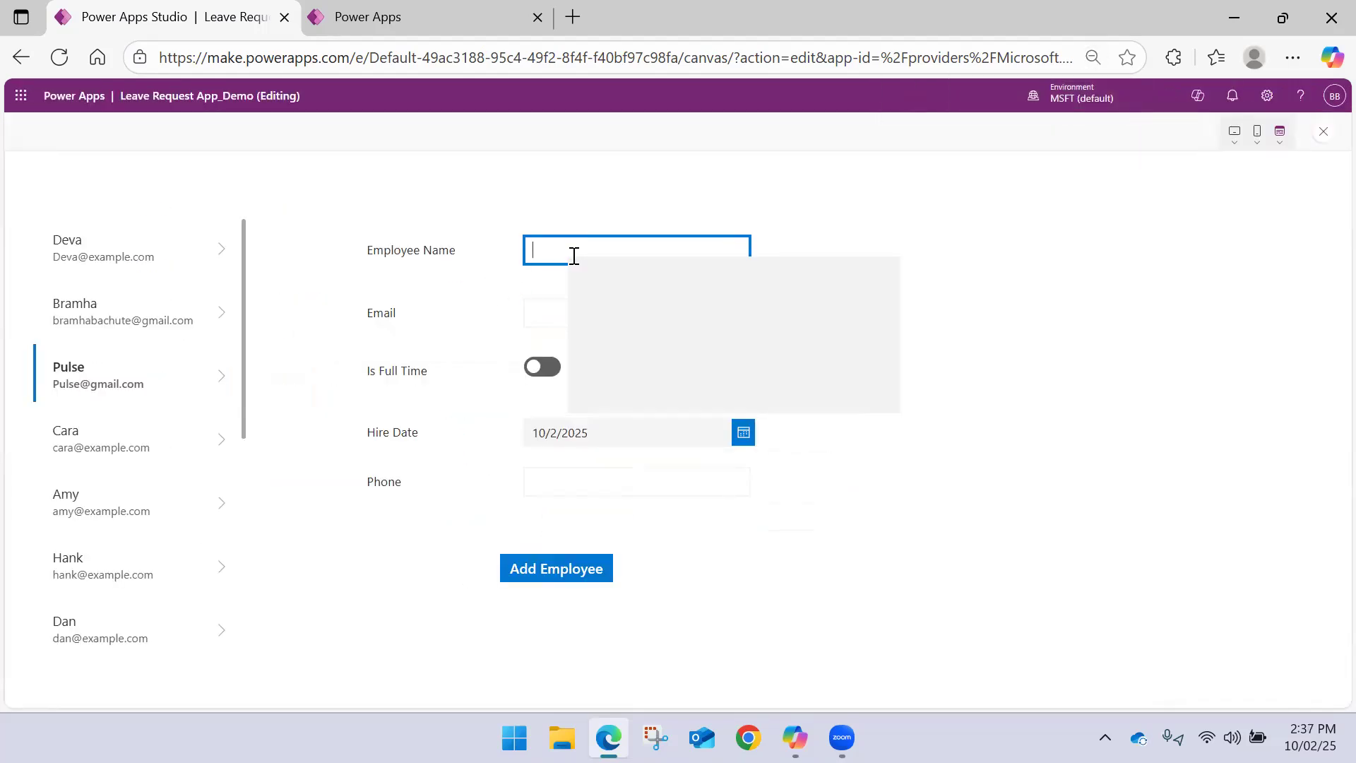
pyautogui.write('Charu')
pyautogui.press('Tab')
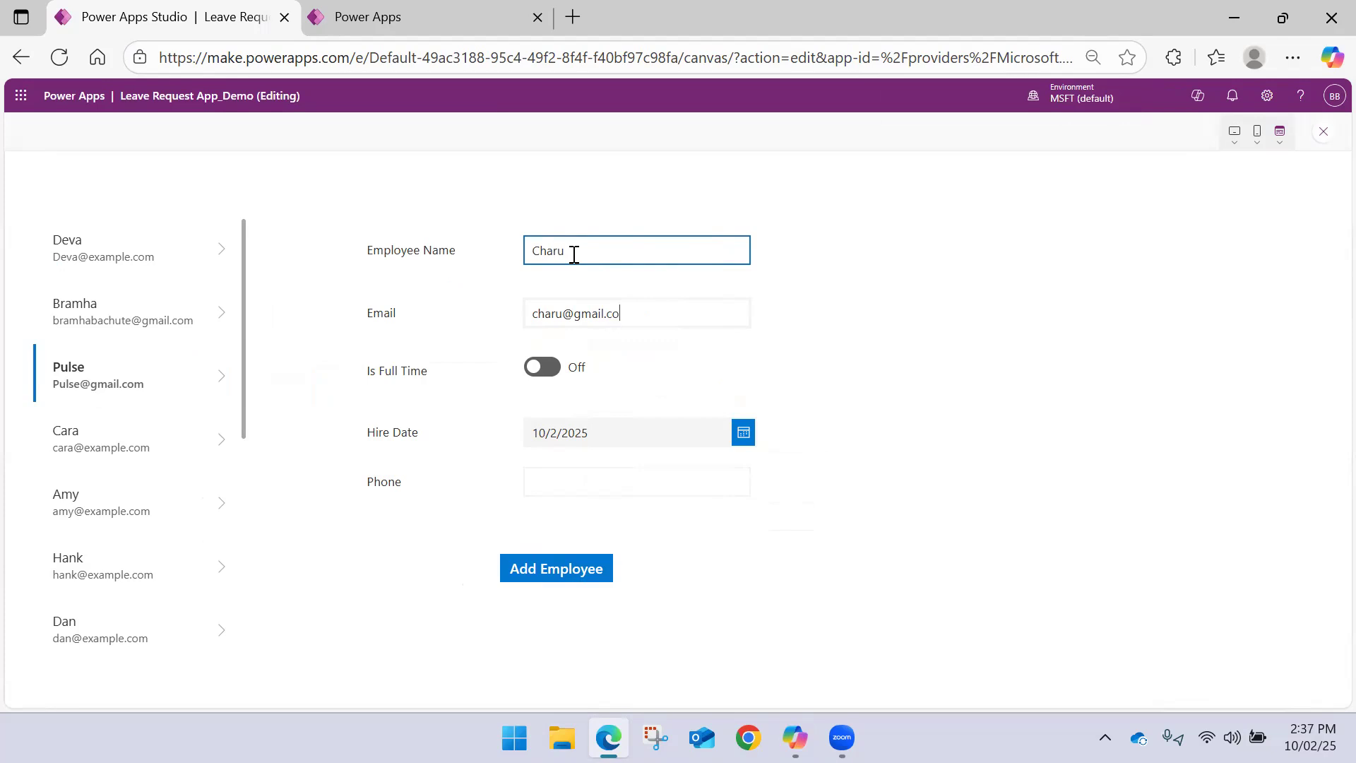
pyautogui.click(553, 369)
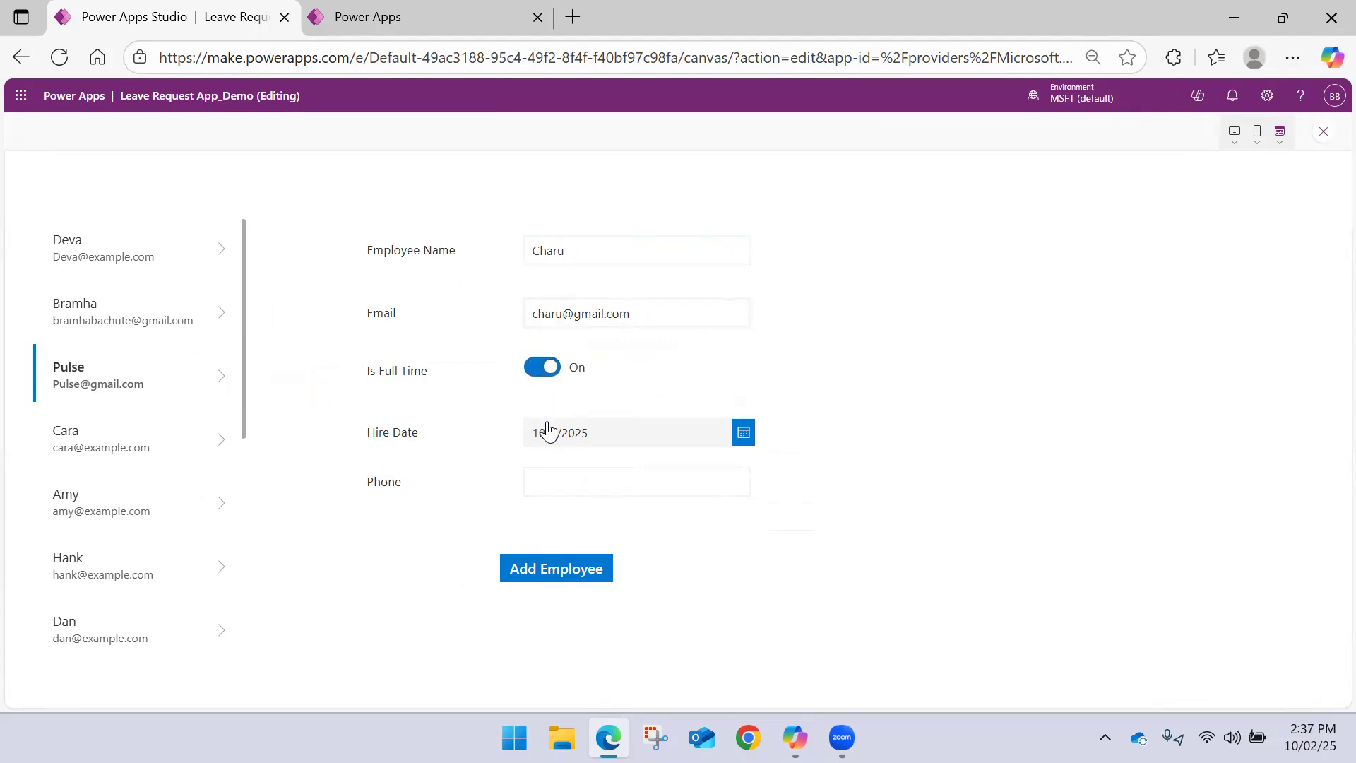
# Set the hire date to 11/10/2025, fill in the phone number and submit the first test employee
pyautogui.click(548, 433)
pyautogui.click(748, 445)
pyautogui.click(612, 556)
pyautogui.click(578, 556)
pyautogui.click(671, 681)
pyautogui.click(598, 486)
pyautogui.click(572, 498)
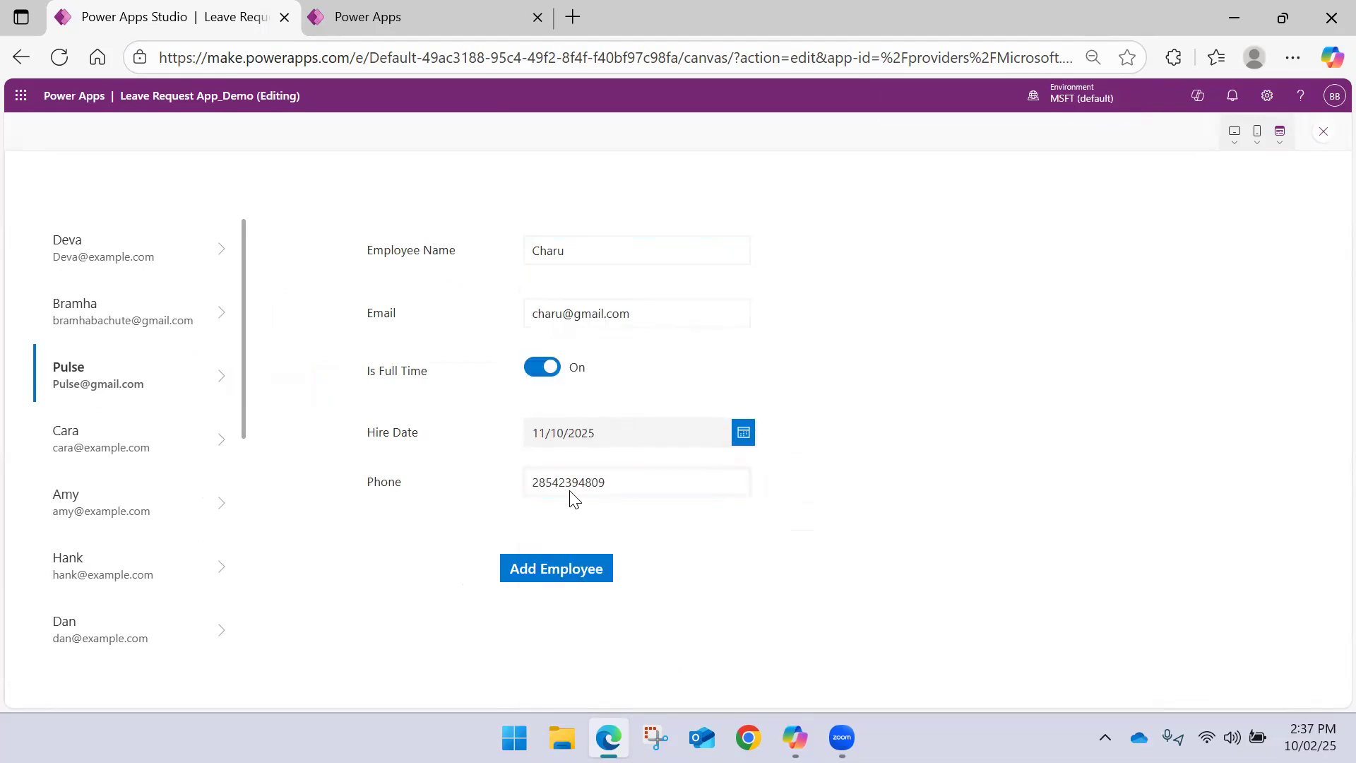
pyautogui.click(559, 570)
# Add a second test employee with name, email, Is Full Time off, hire date 10/16/2025 and a phone number
pyautogui.click(557, 241)
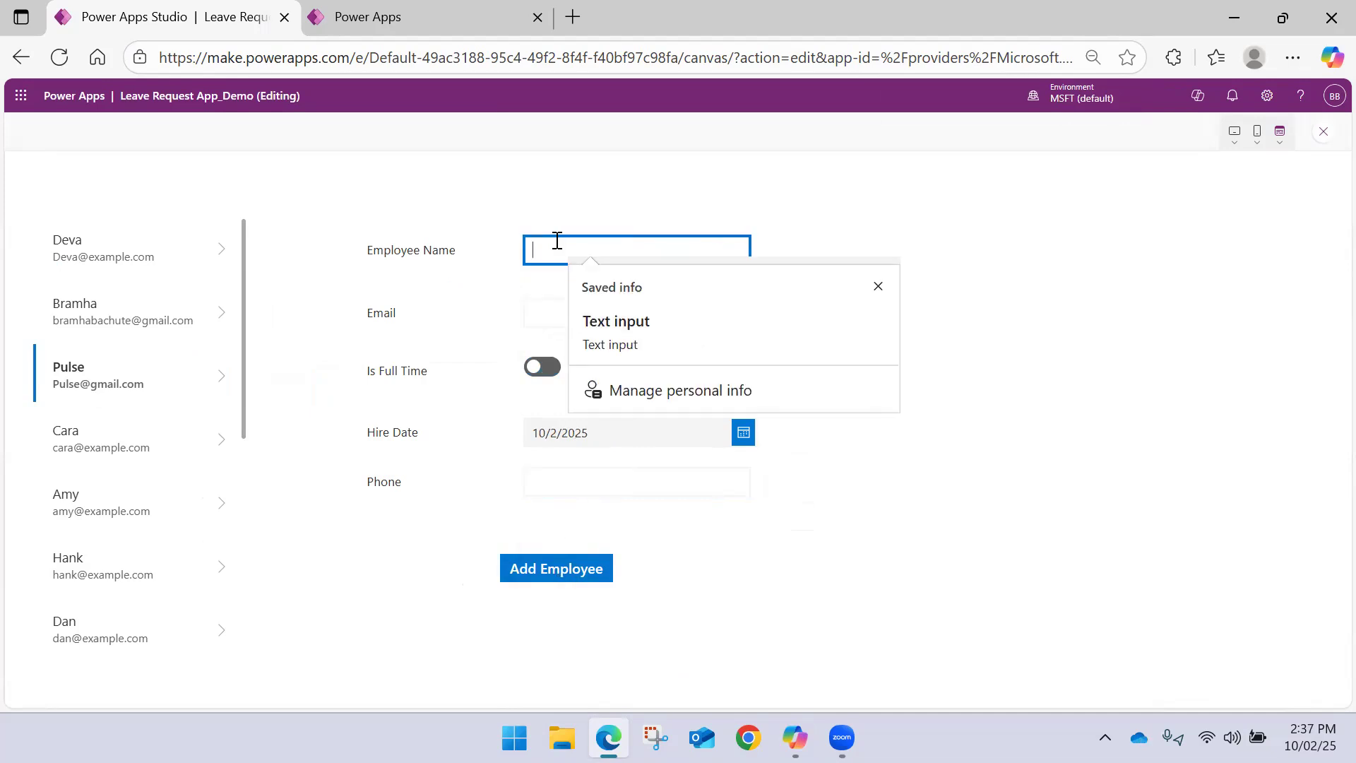
pyautogui.write('Y')
pyautogui.press('Tab')
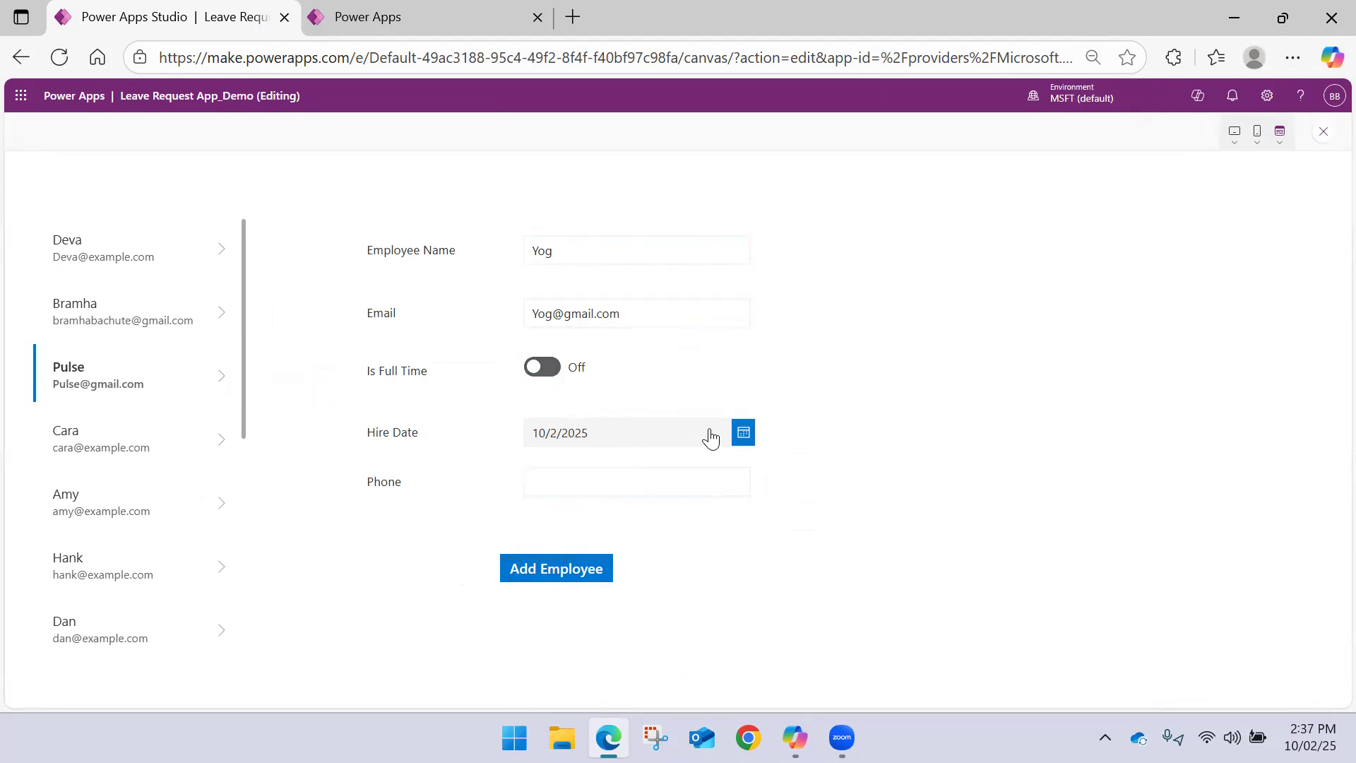
pyautogui.click(744, 434)
pyautogui.click(684, 586)
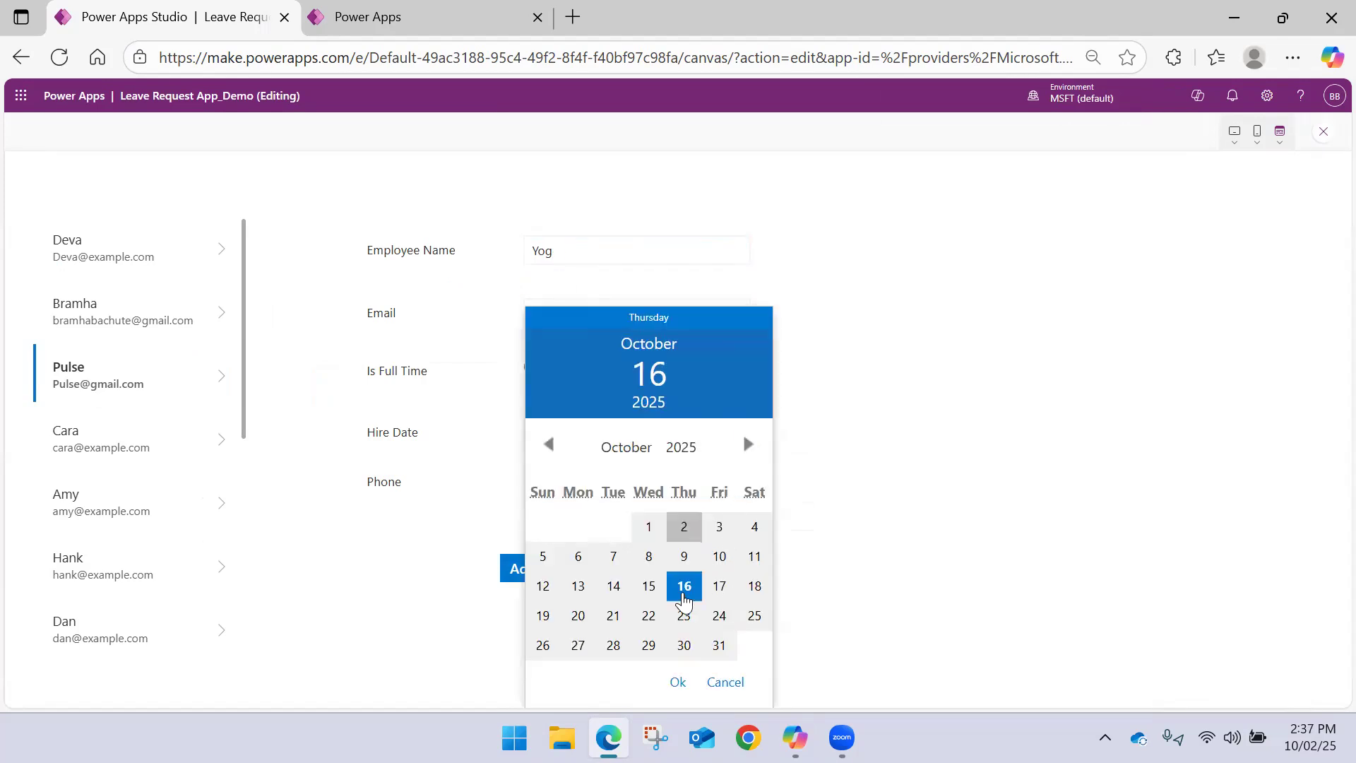
pyautogui.click(678, 681)
pyautogui.click(555, 487)
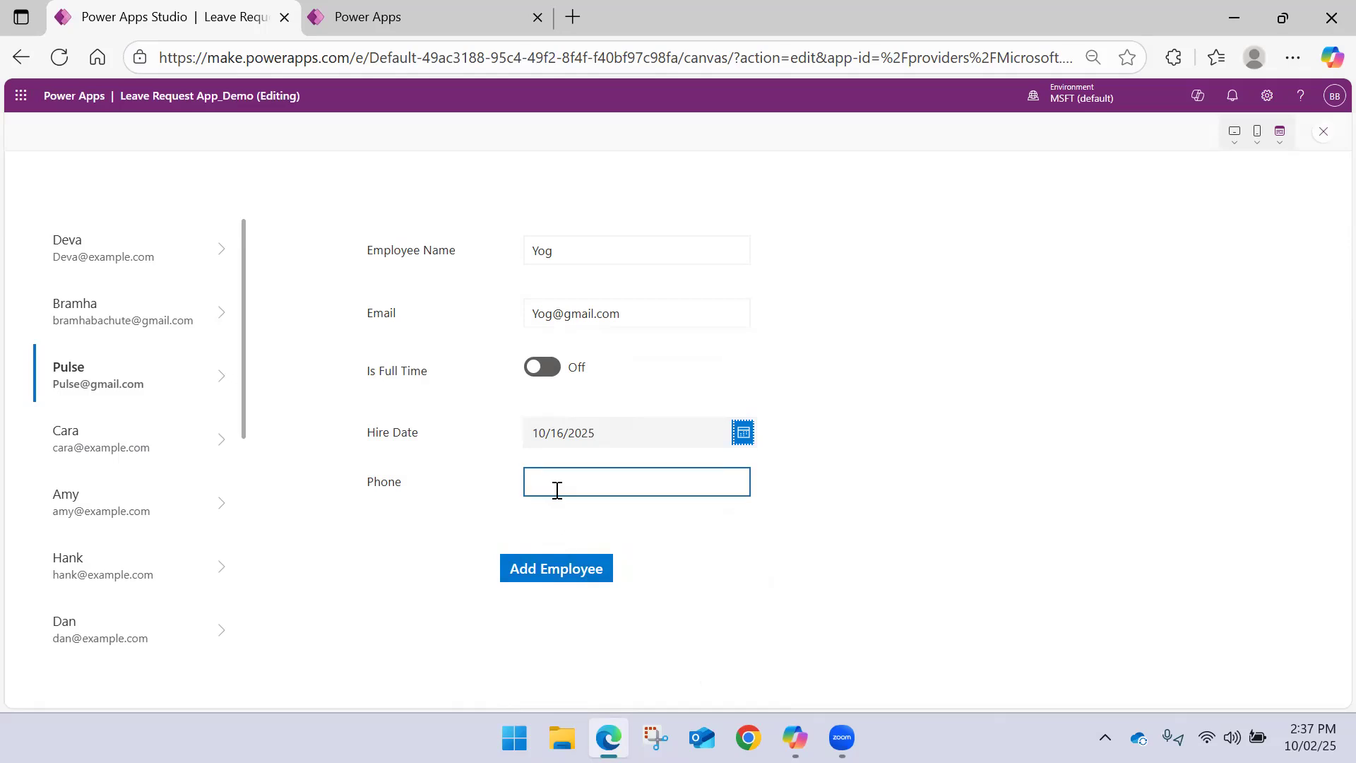
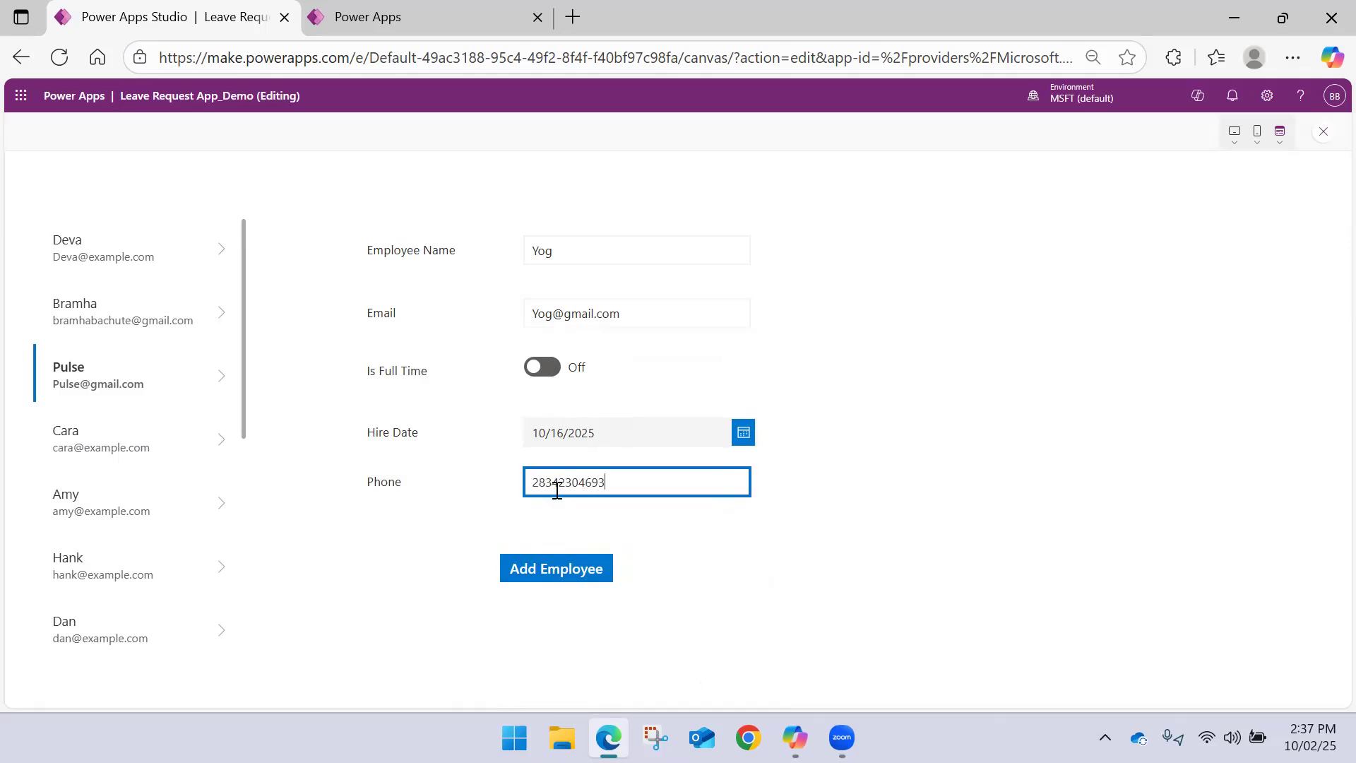
pyautogui.click(582, 573)
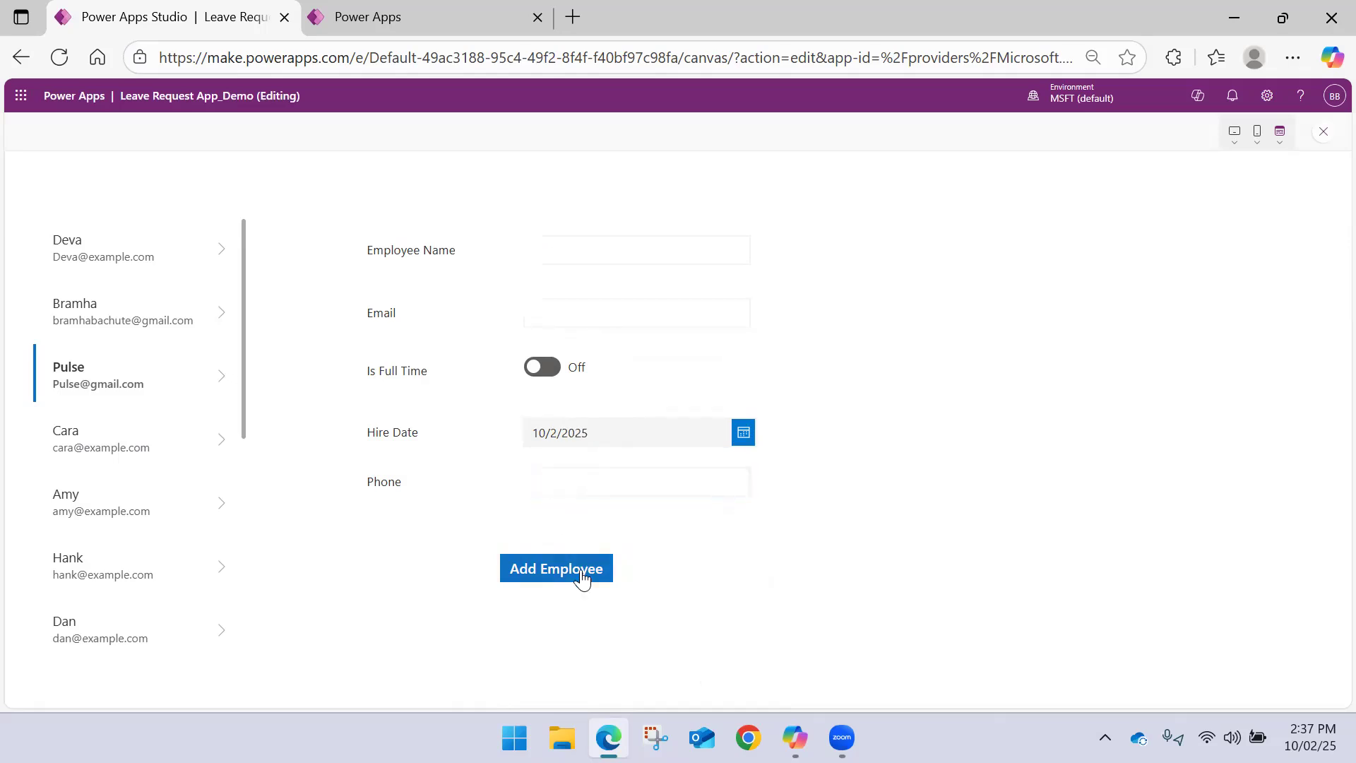
# Exit the preview, view the NewEmployee collection's table in the app's variables, and return to the screen tree
pyautogui.click(1323, 136)
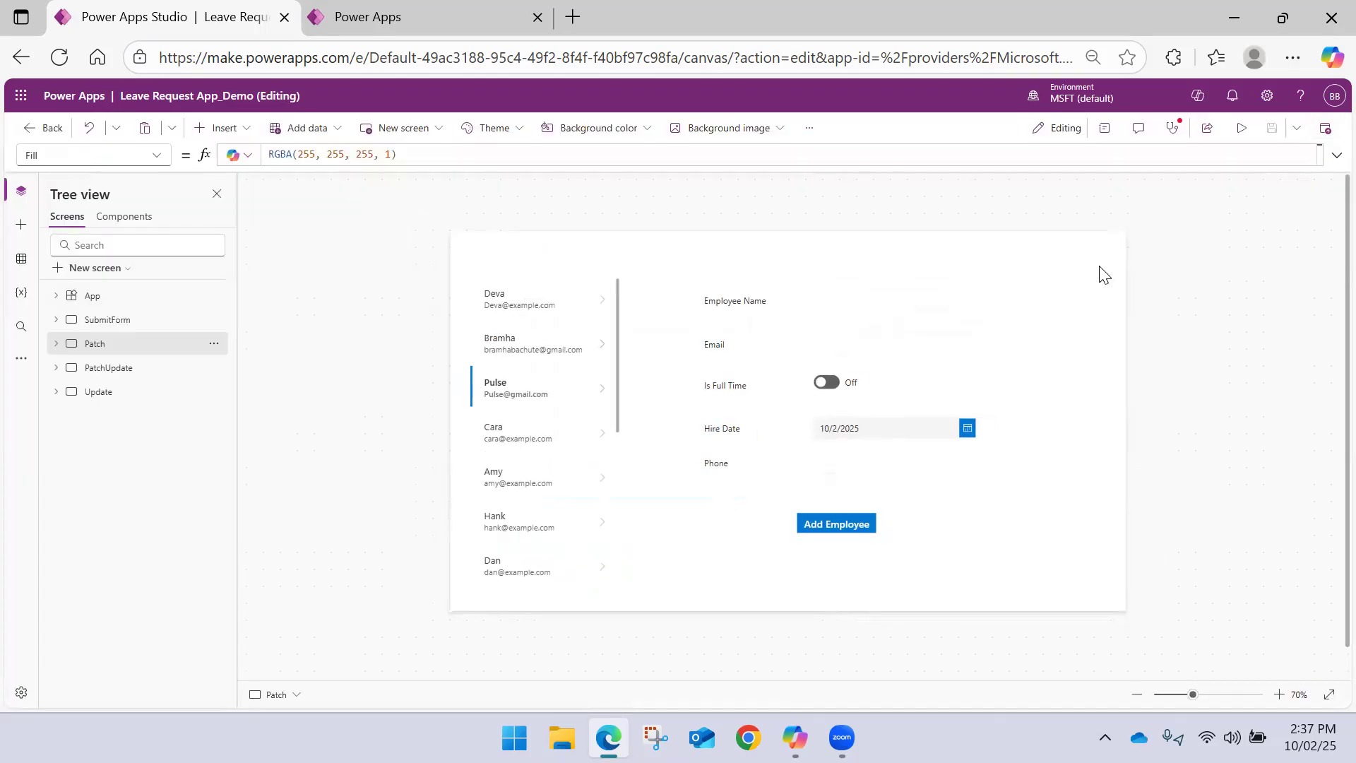
pyautogui.click(21, 292)
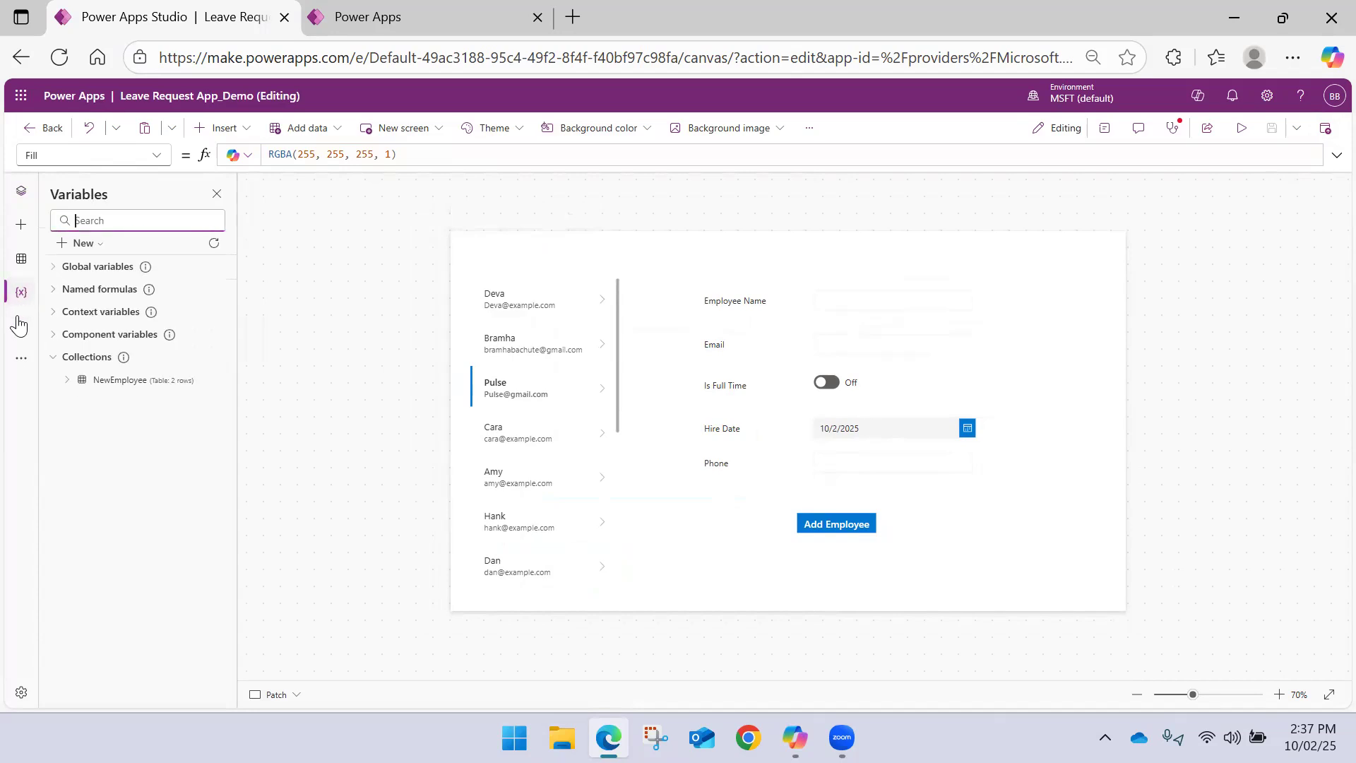
pyautogui.click(214, 380)
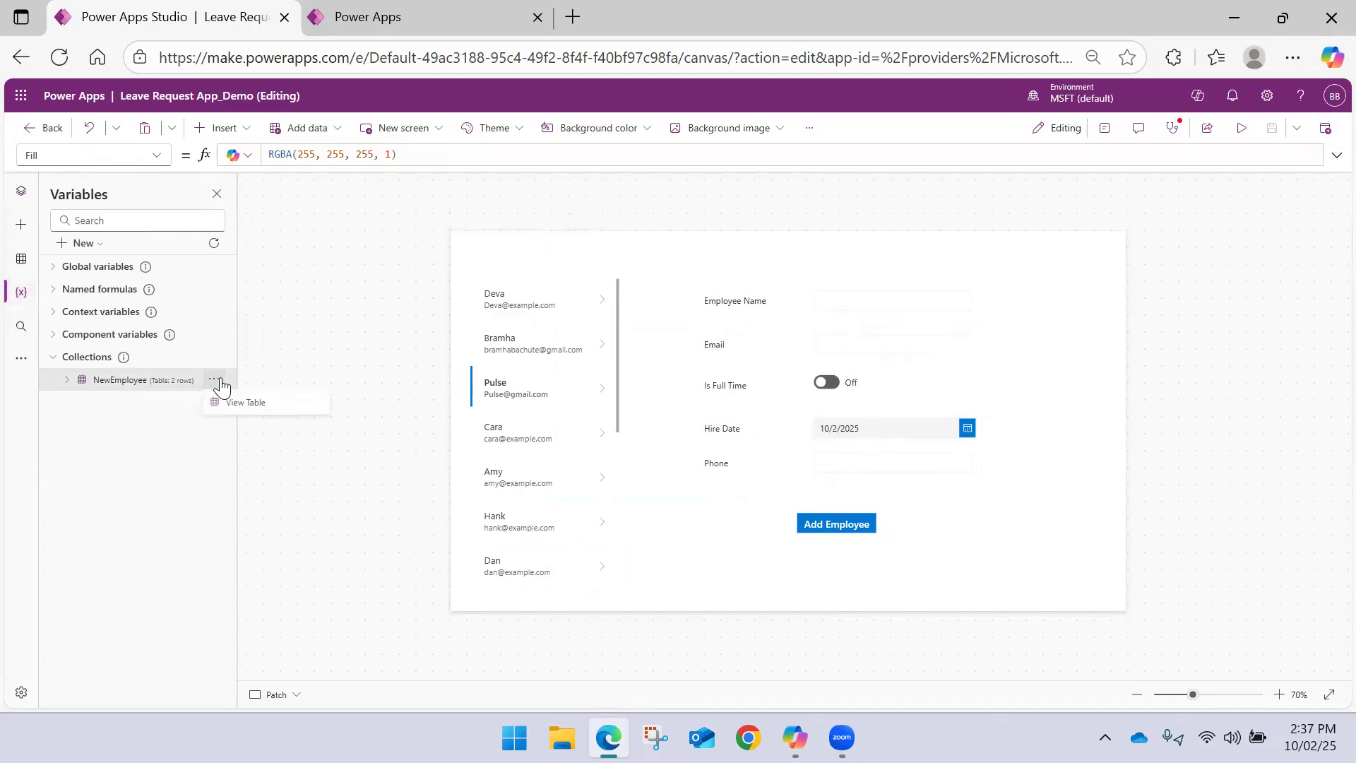
pyautogui.click(251, 413)
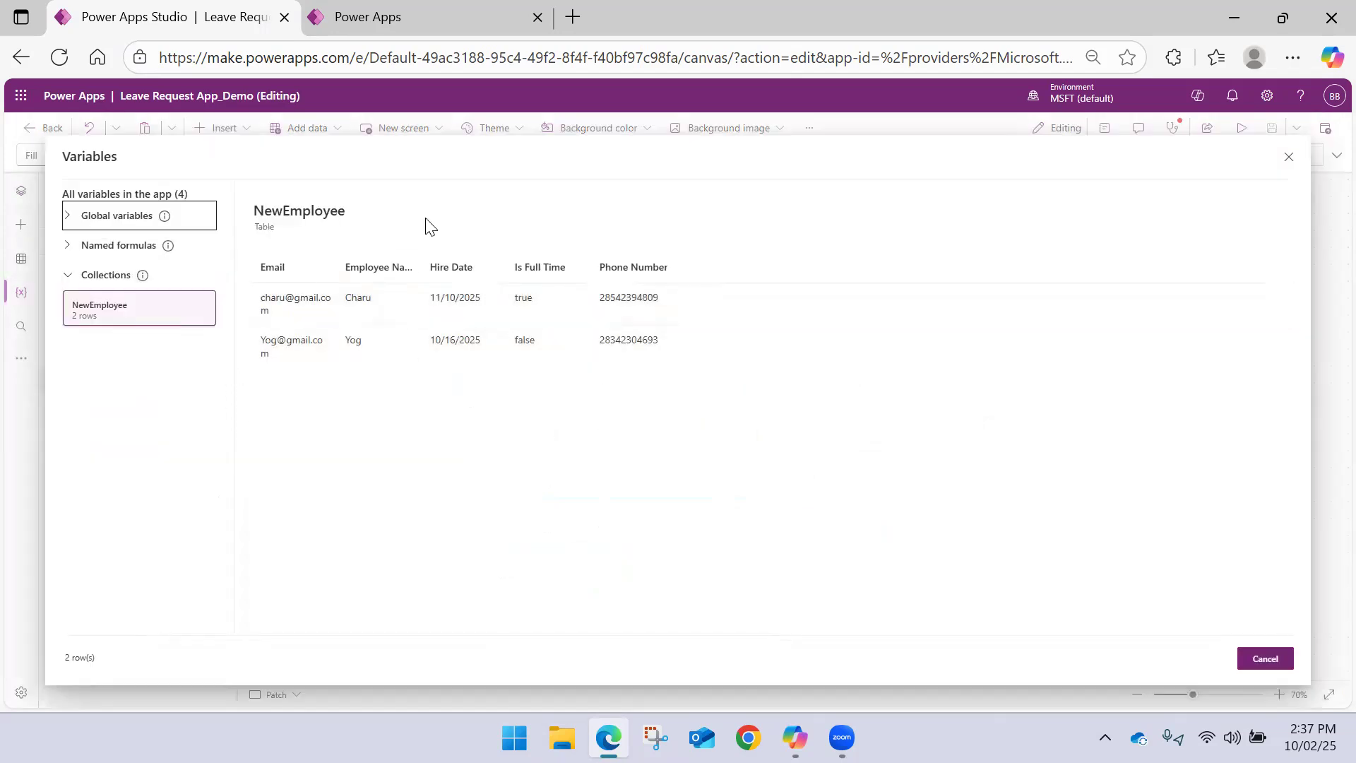
pyautogui.click(1266, 660)
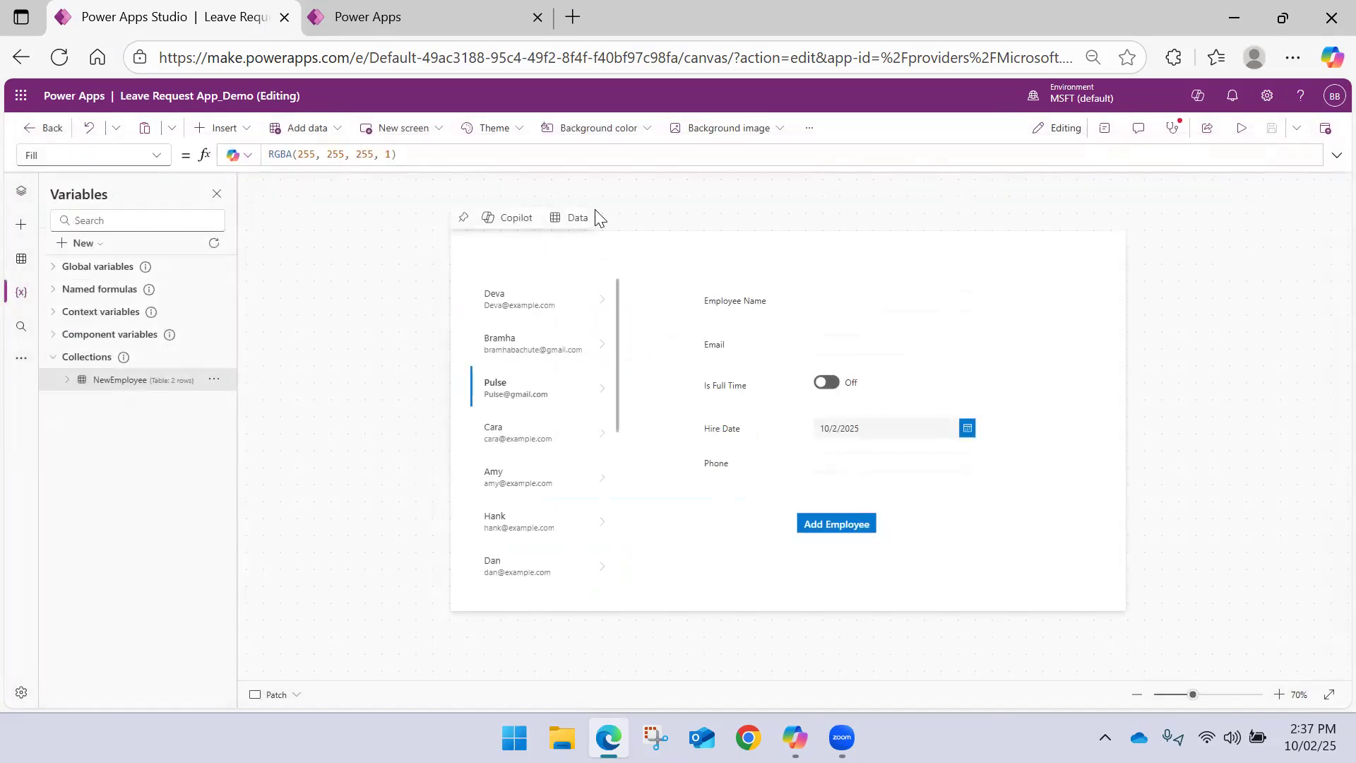
pyautogui.click(22, 190)
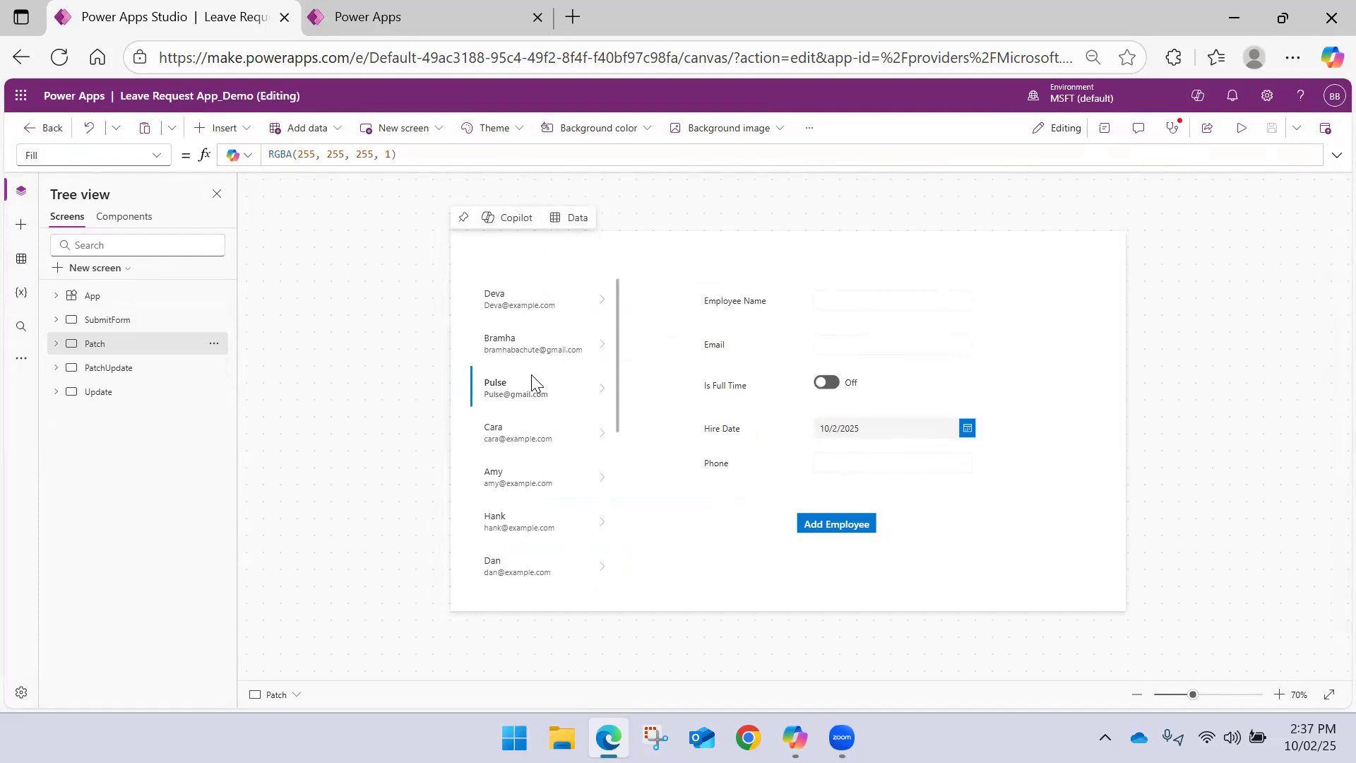
# Open the Update screen and move all its form controls down together to free space above them
pyautogui.moveTo(616, 357)
pyautogui.mouseDown()
pyautogui.moveTo(611, 378)
pyautogui.moveTo(617, 358)
pyautogui.mouseUp()
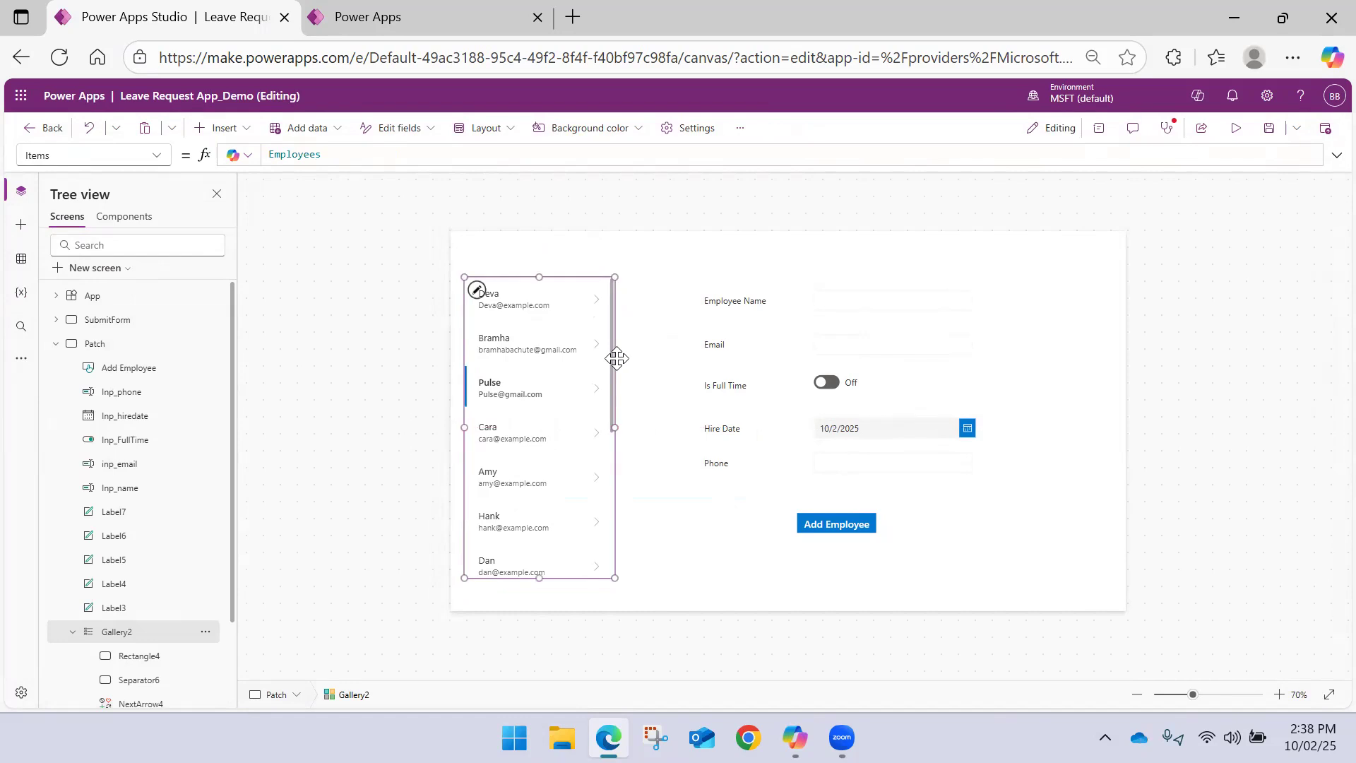
pyautogui.click(56, 345)
pyautogui.click(98, 392)
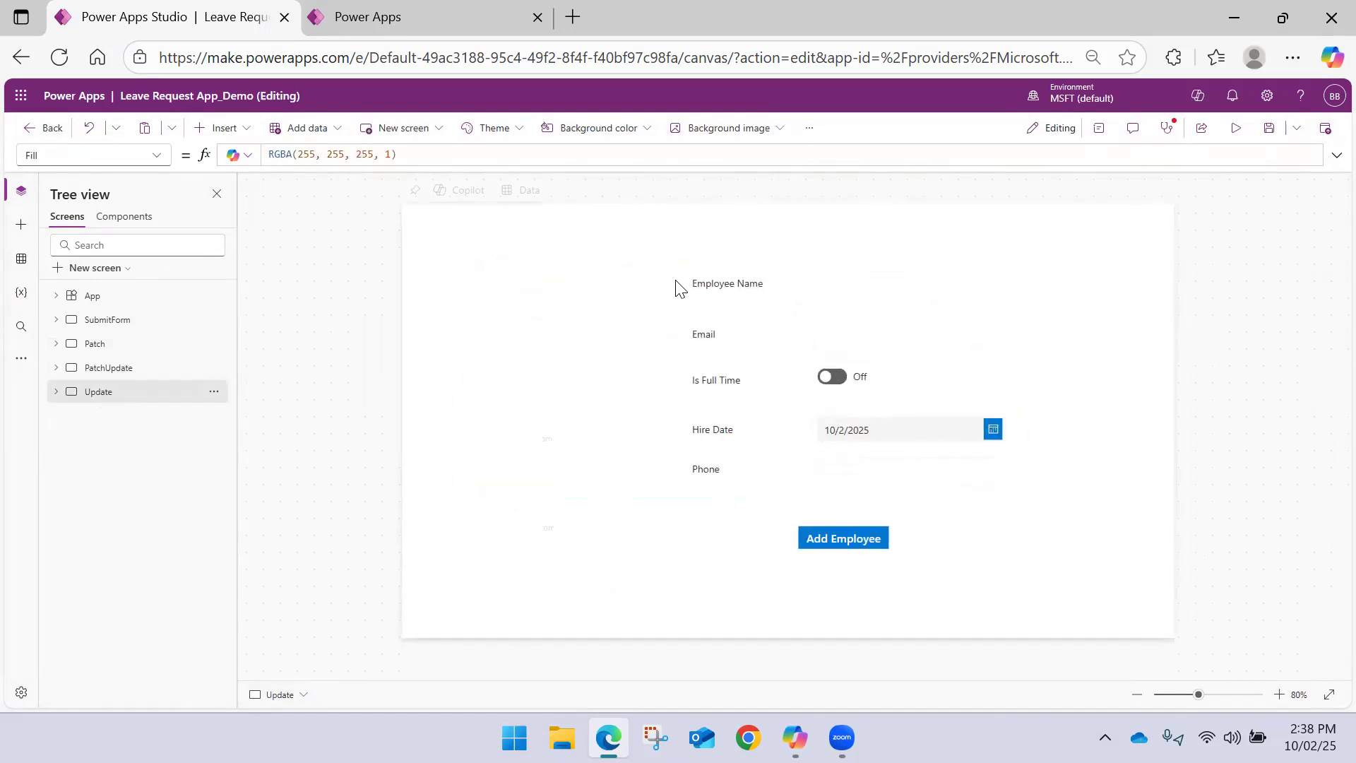
pyautogui.moveTo(1093, 581); pyautogui.dragTo(681, 236)
pyautogui.moveTo(745, 280); pyautogui.dragTo(754, 331)
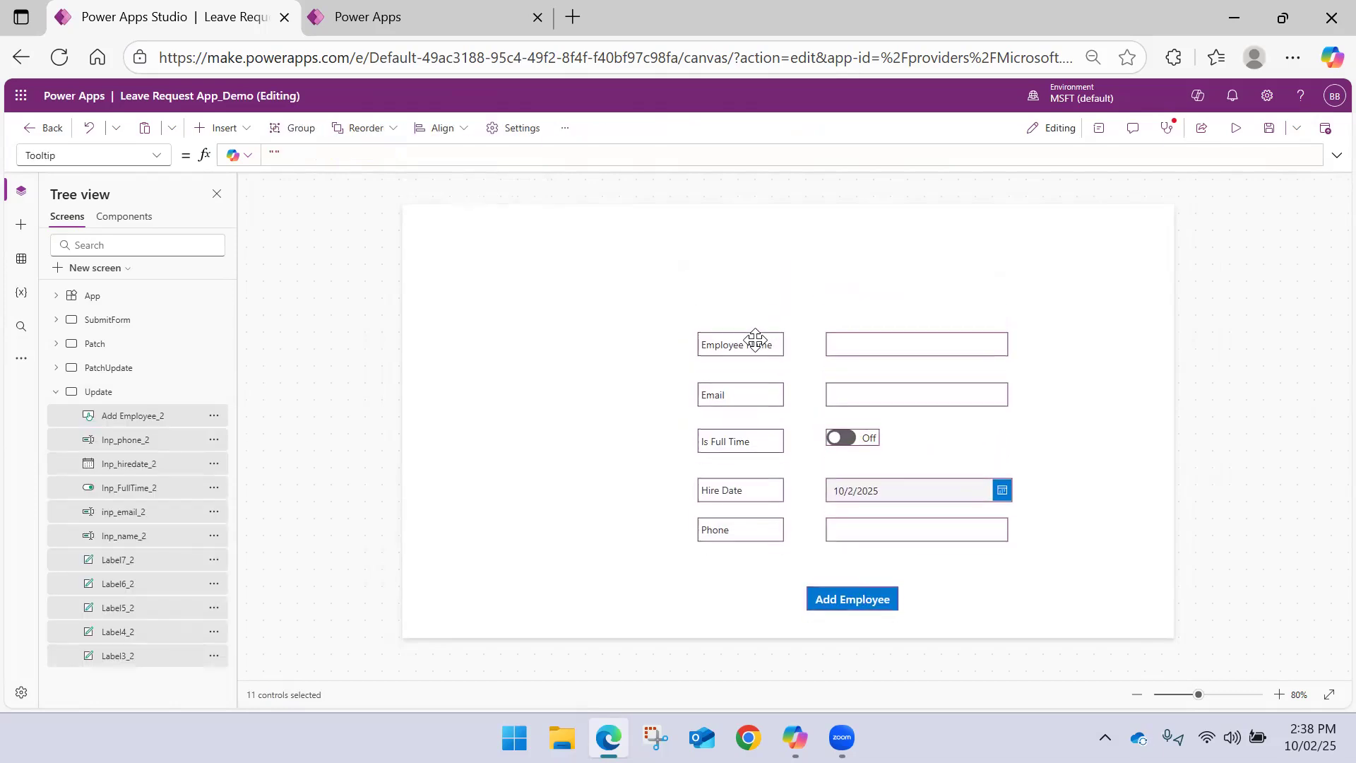
pyautogui.click(56, 392)
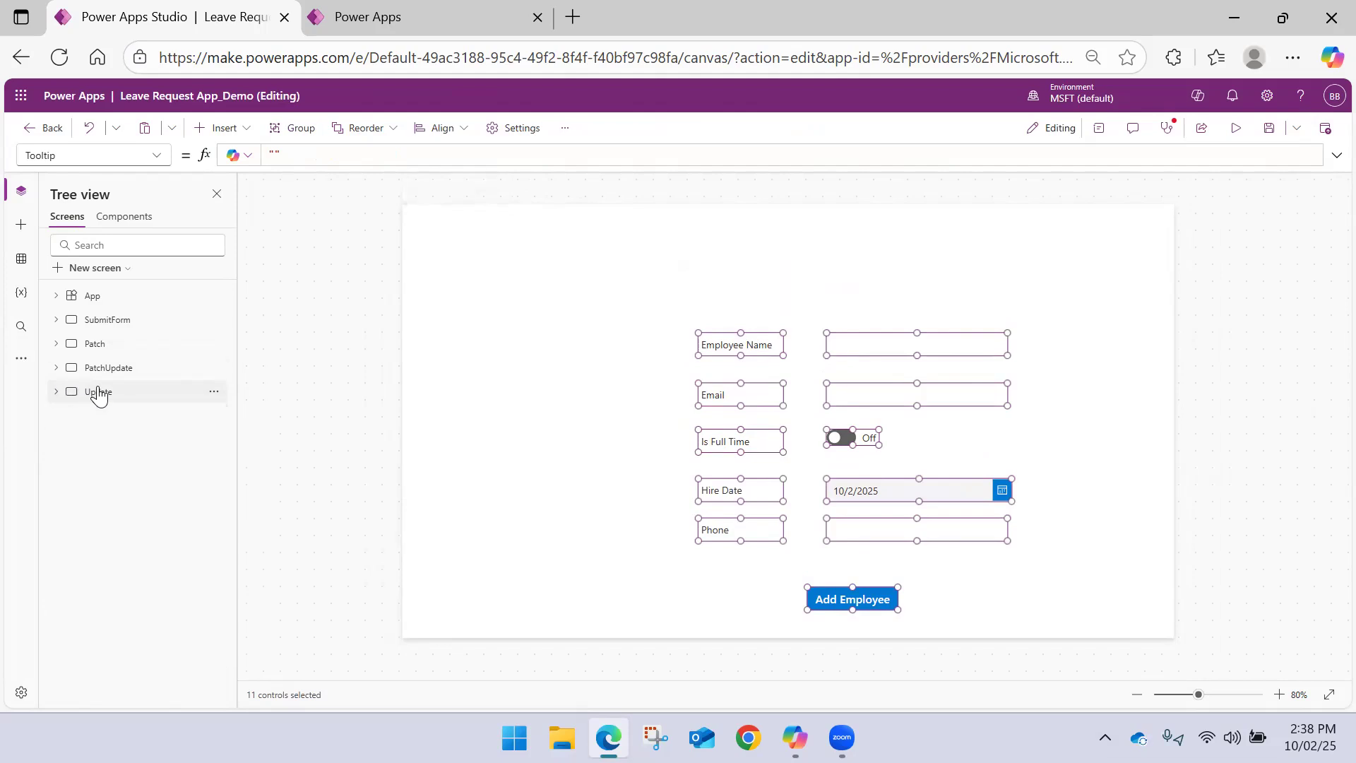
pyautogui.click(544, 303)
pyautogui.click(340, 135)
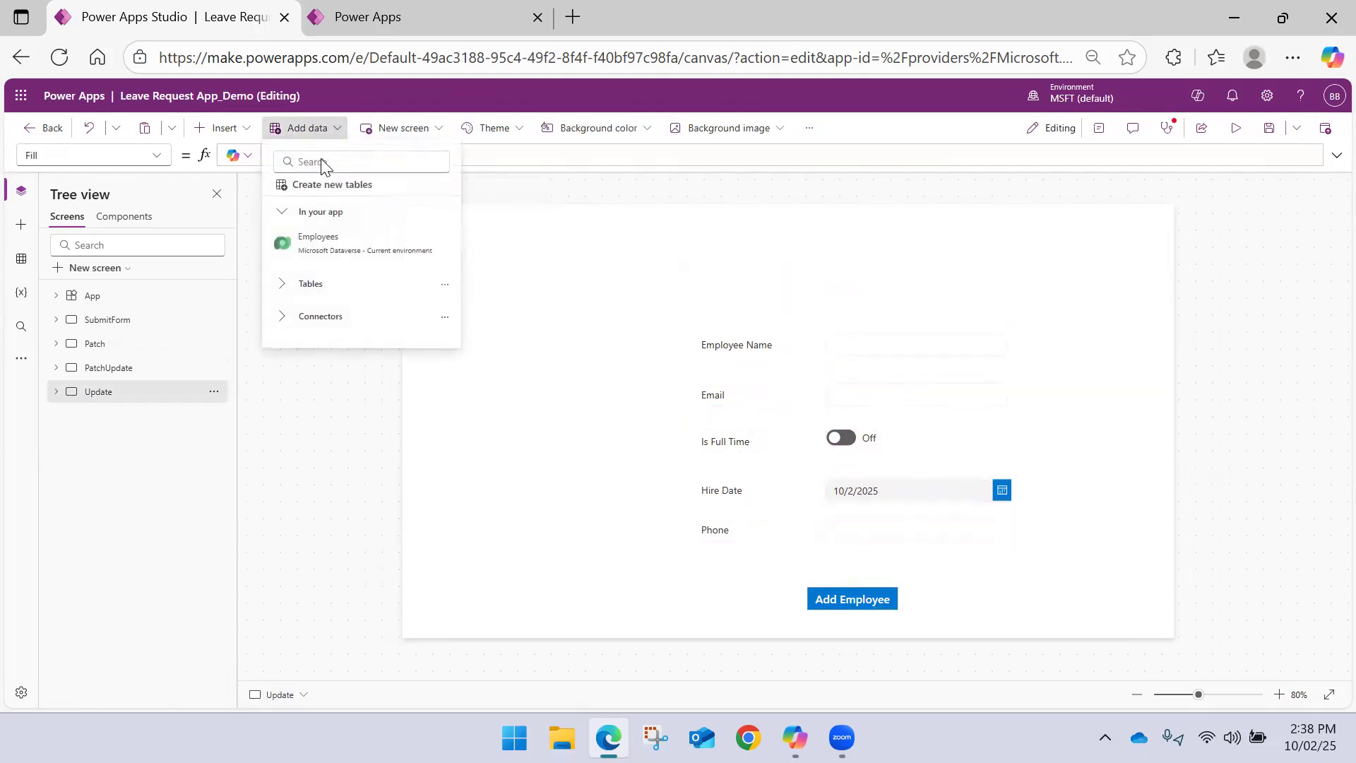
pyautogui.click(334, 161)
pyautogui.write('data')
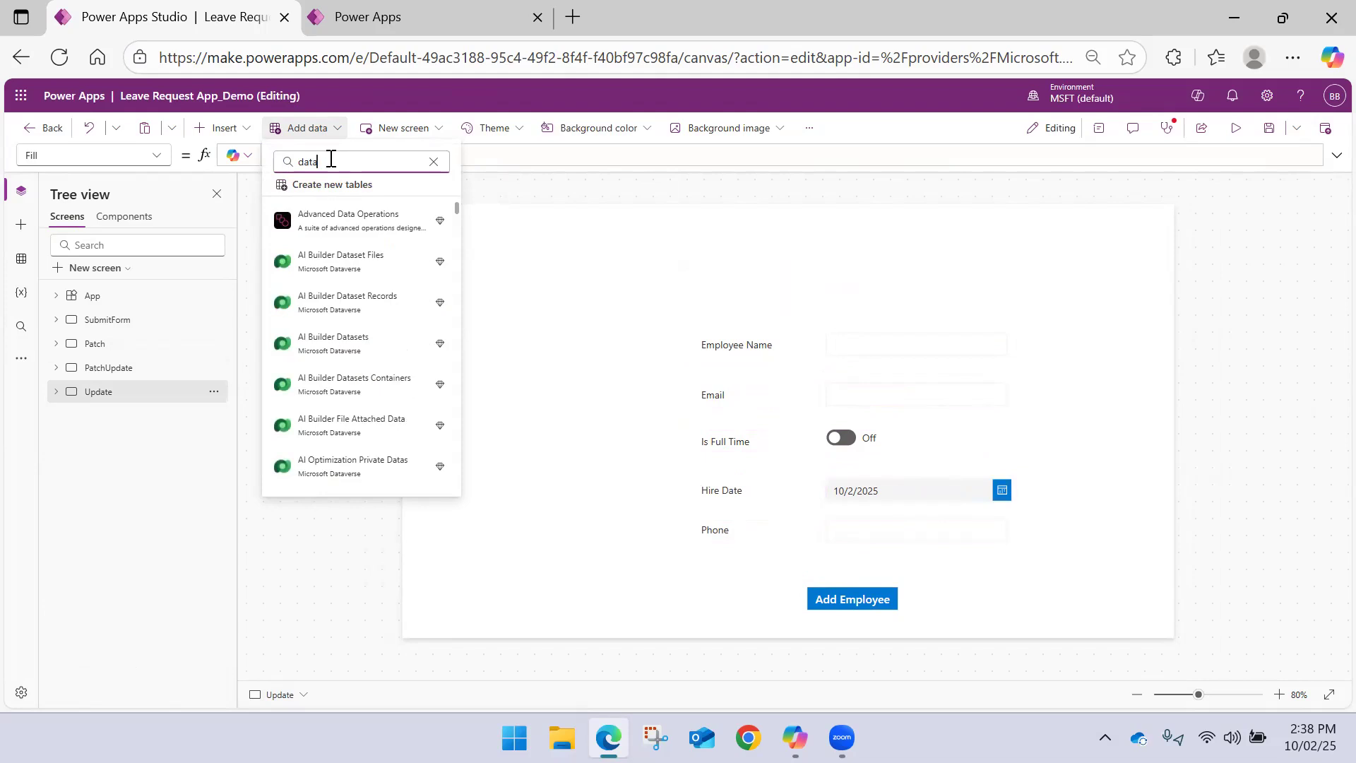
# Insert a data table on the Update screen
pyautogui.click(230, 130)
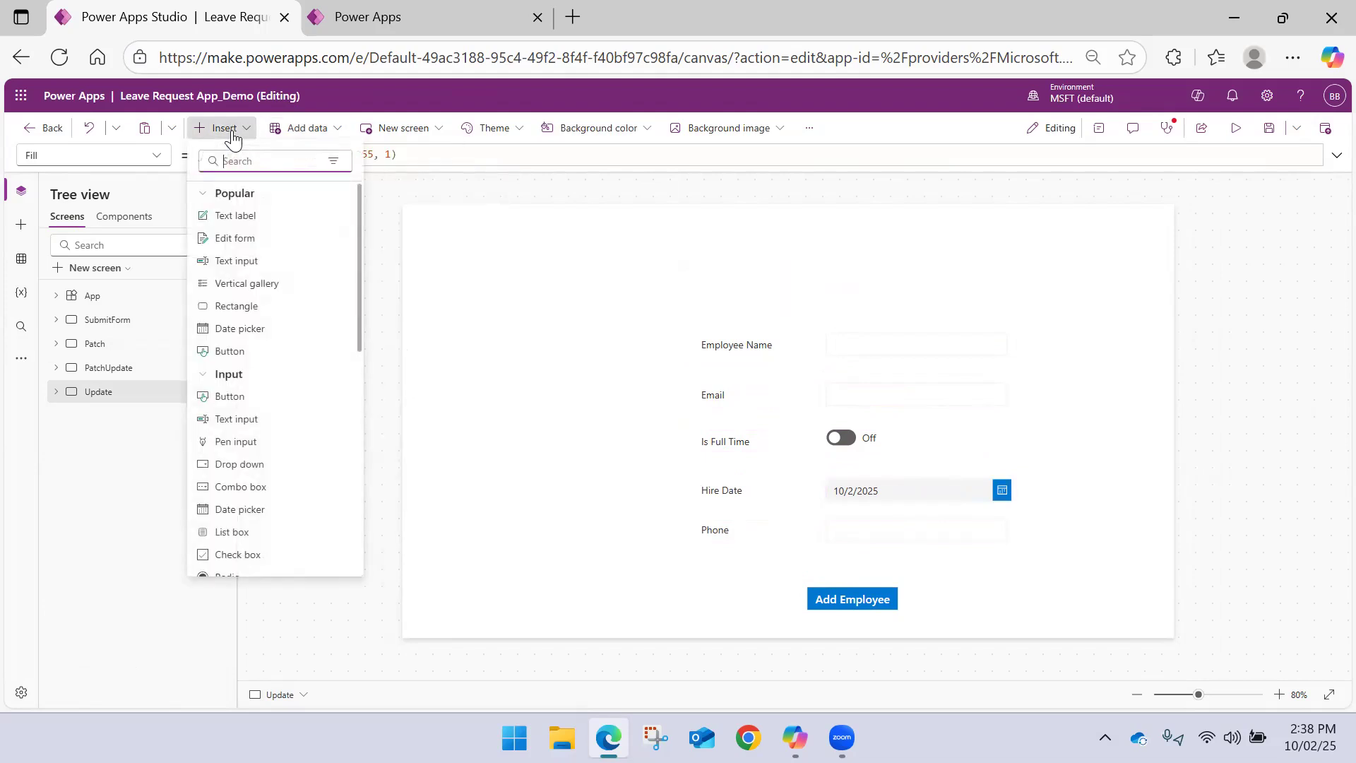
pyautogui.write('datab')
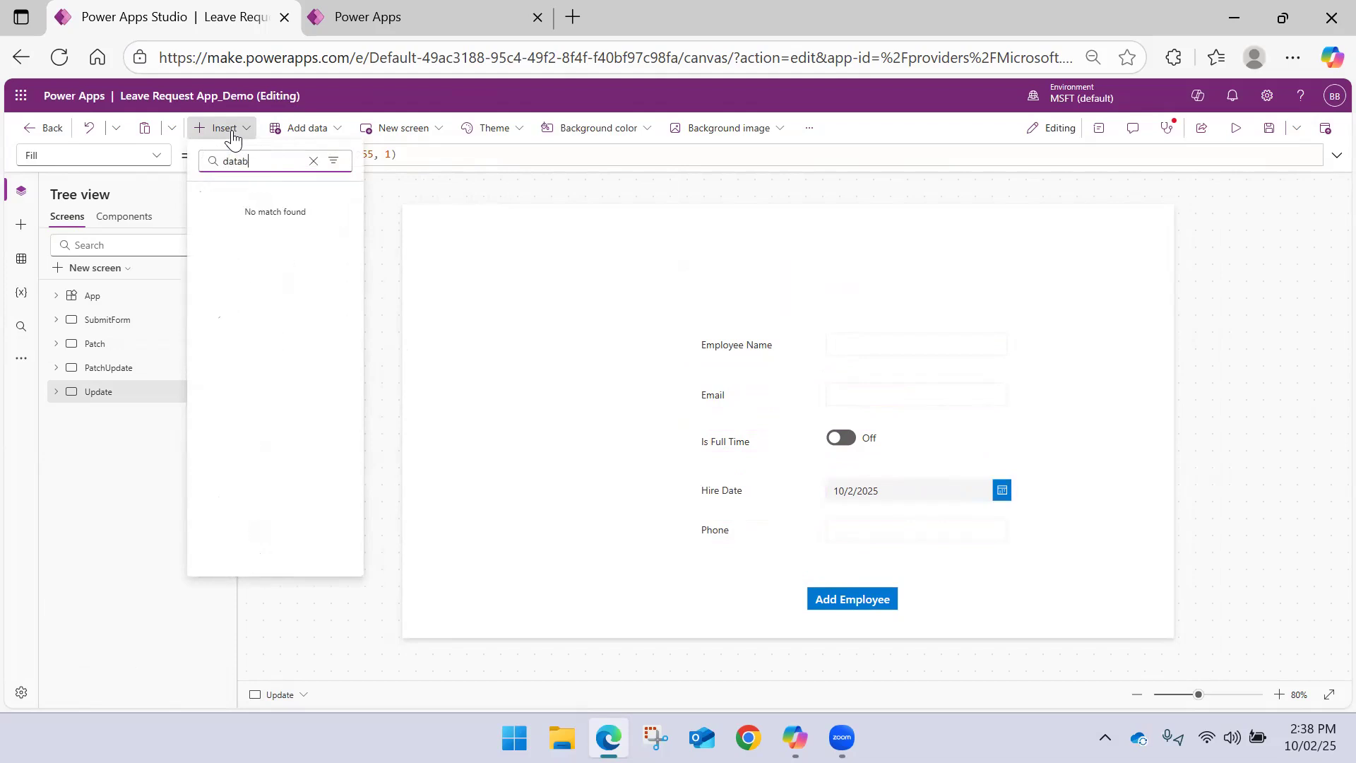
pyautogui.press('BackSpace')
pyautogui.click(261, 218)
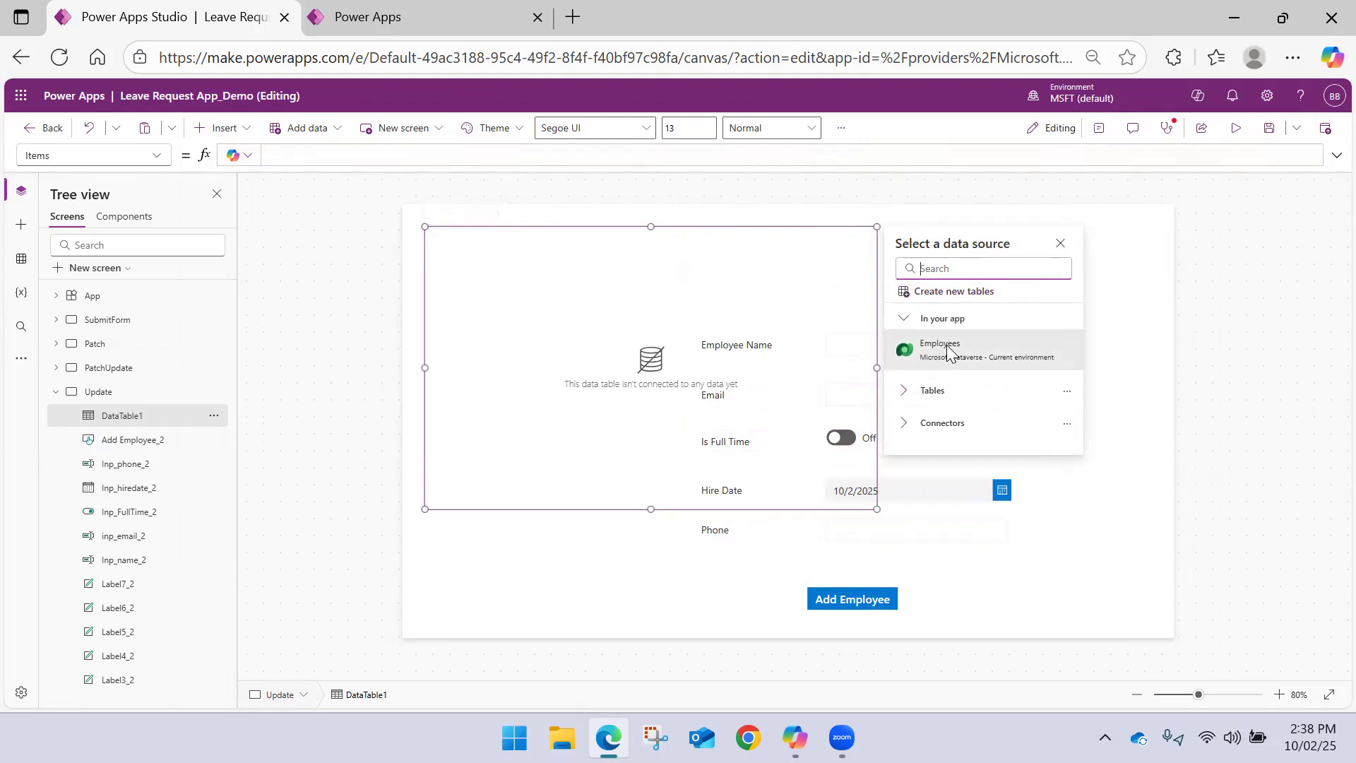
# Set the data table's Items to NewEmployee and resize it into a low, wide strip above the form
pyautogui.click(452, 151)
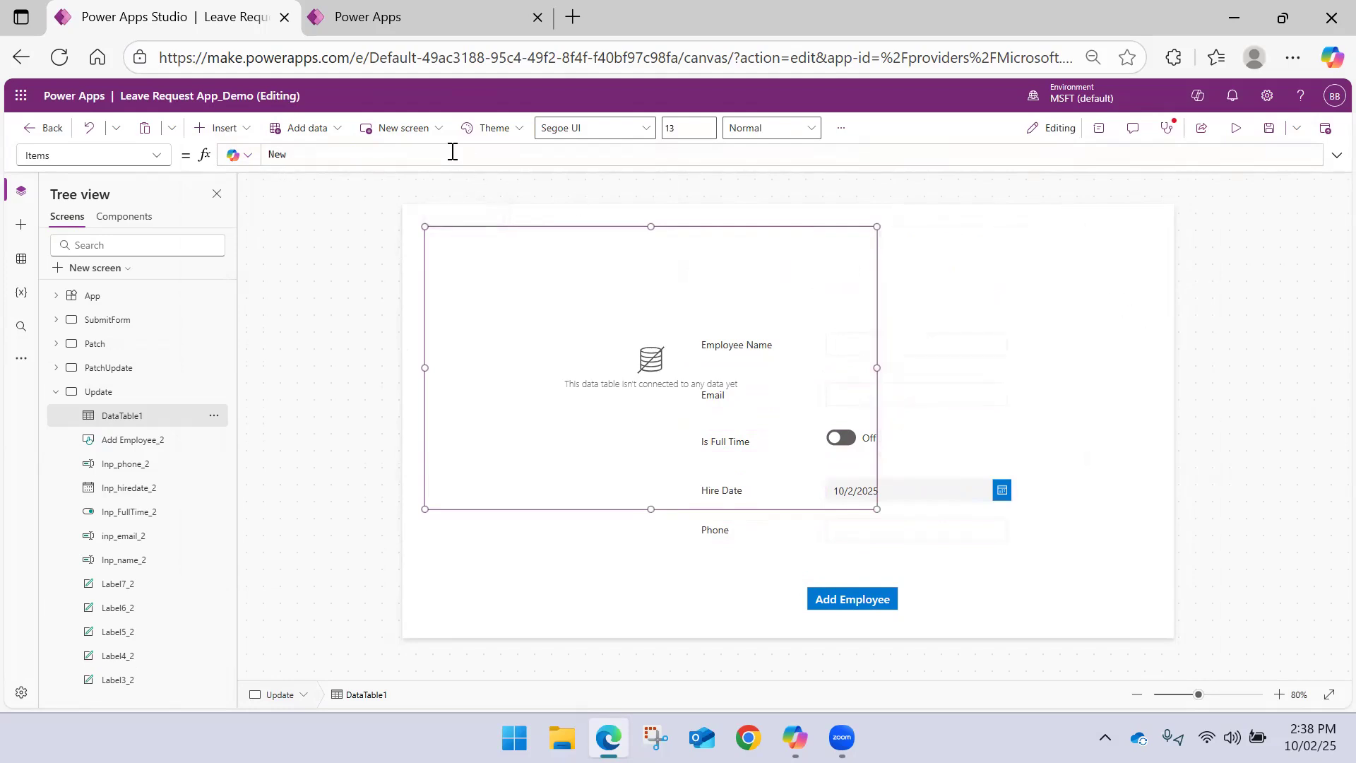
pyautogui.write('New')
pyautogui.press('Tab')
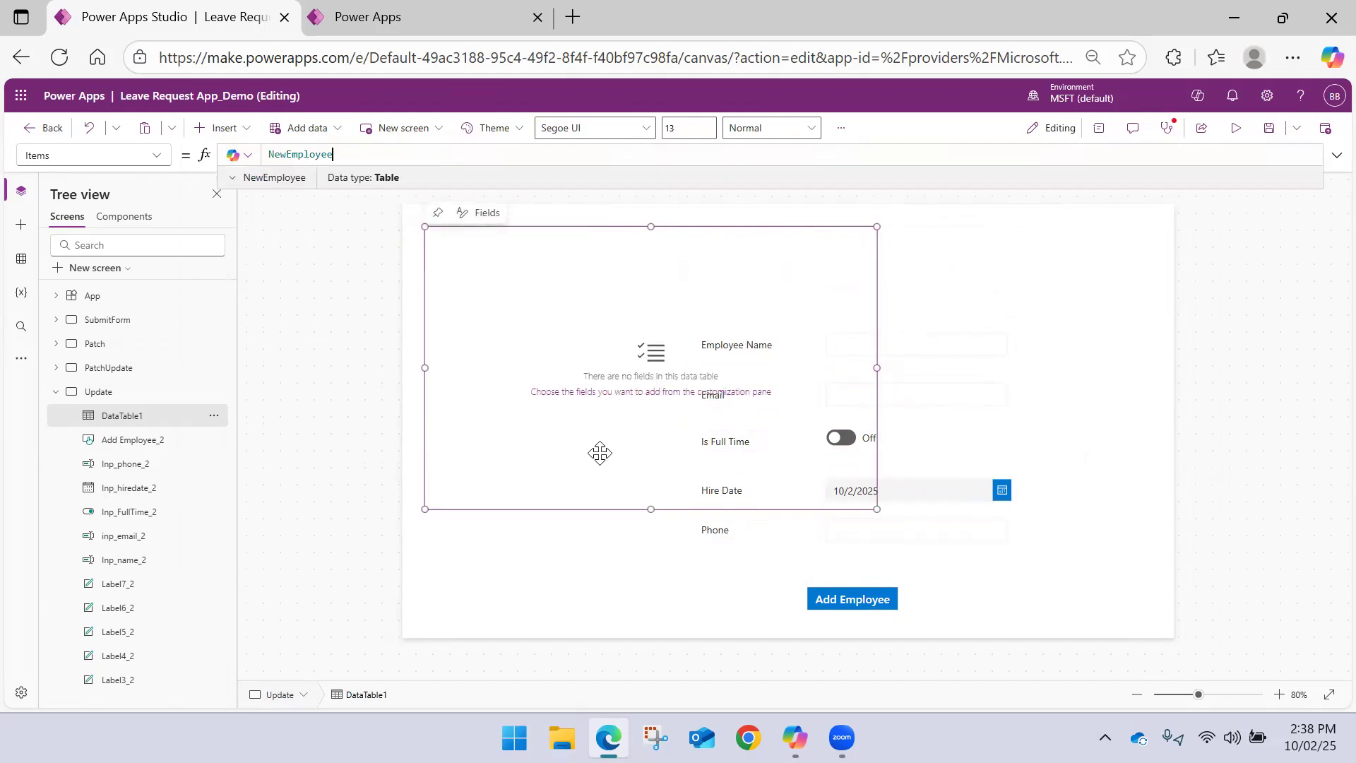
pyautogui.moveTo(651, 507); pyautogui.dragTo(651, 291)
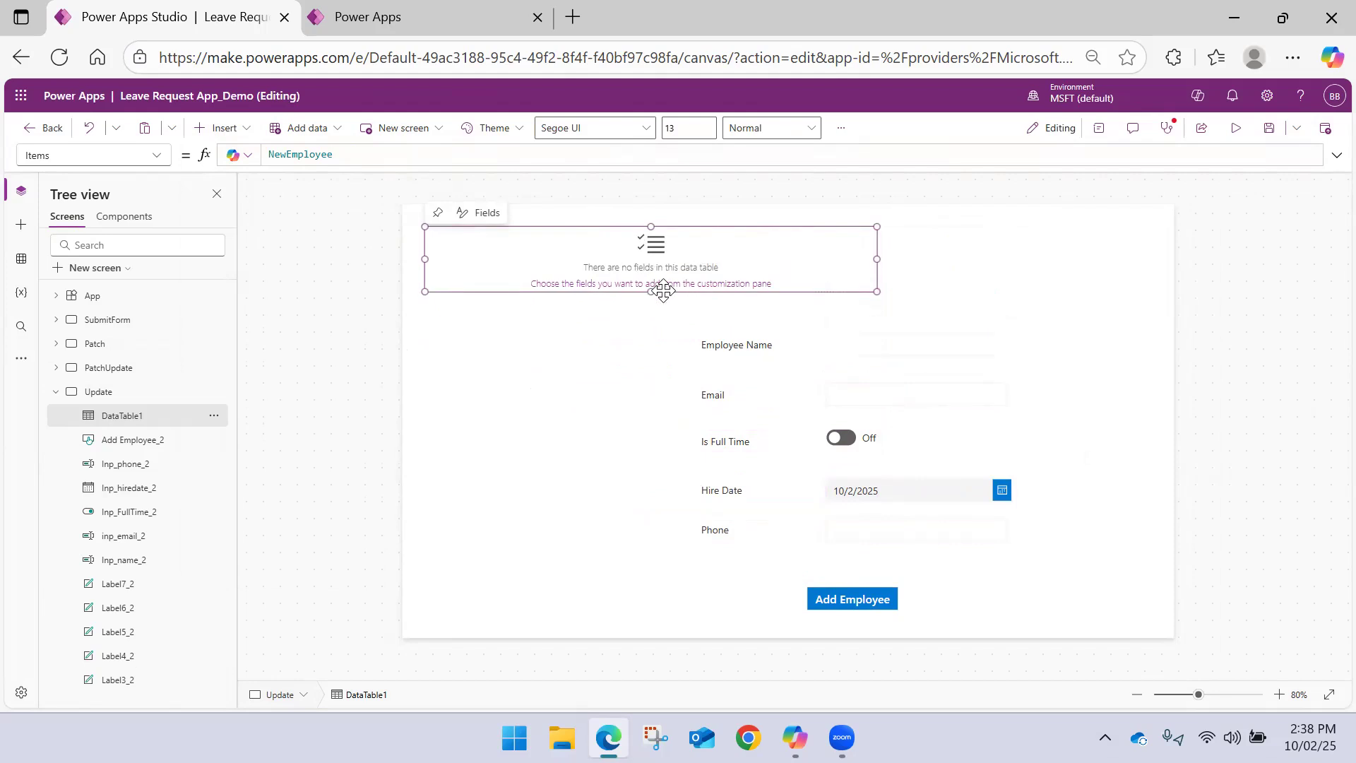
pyautogui.moveTo(875, 262); pyautogui.dragTo(1007, 260)
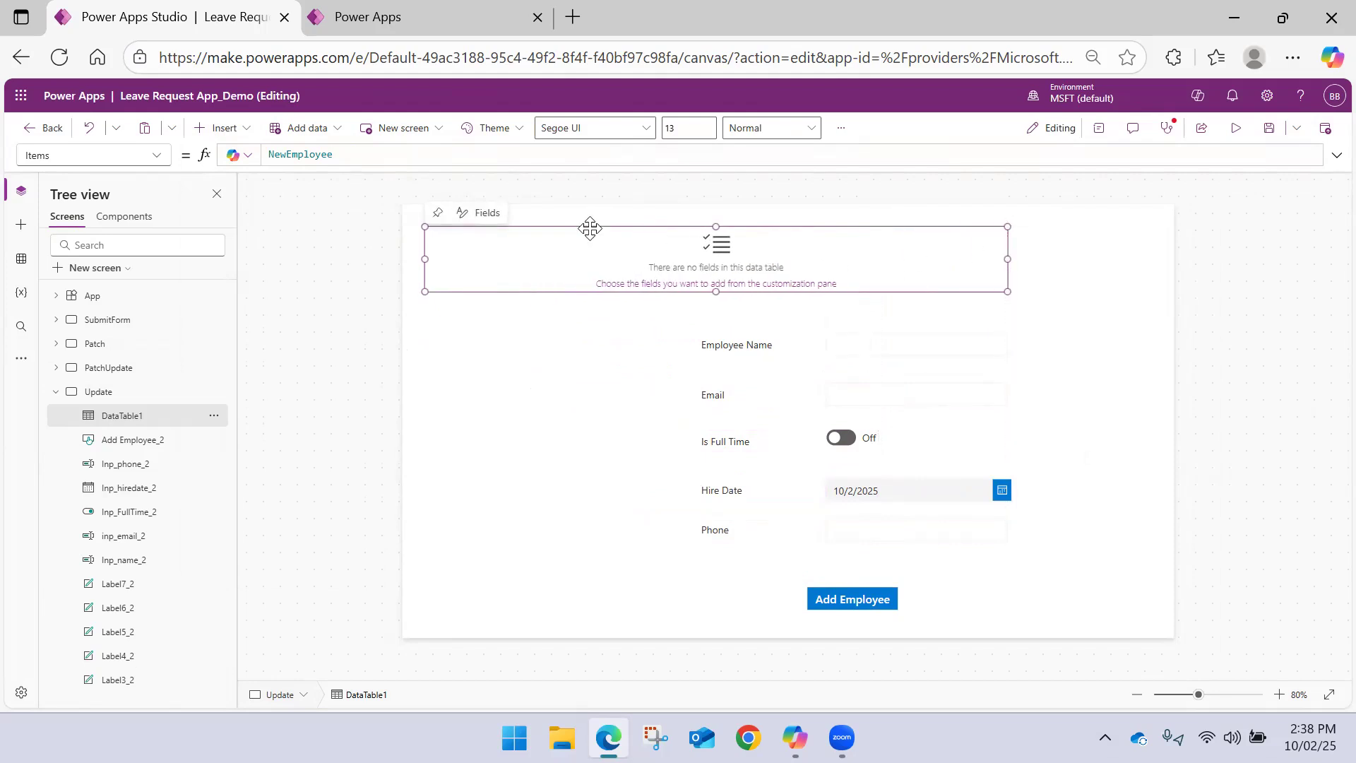
# Add the Email, Employee Name, Hire Date, Is Full Time and Phone Number fields to the data table and widen it across the screen
pyautogui.click(485, 215)
pyautogui.click(484, 239)
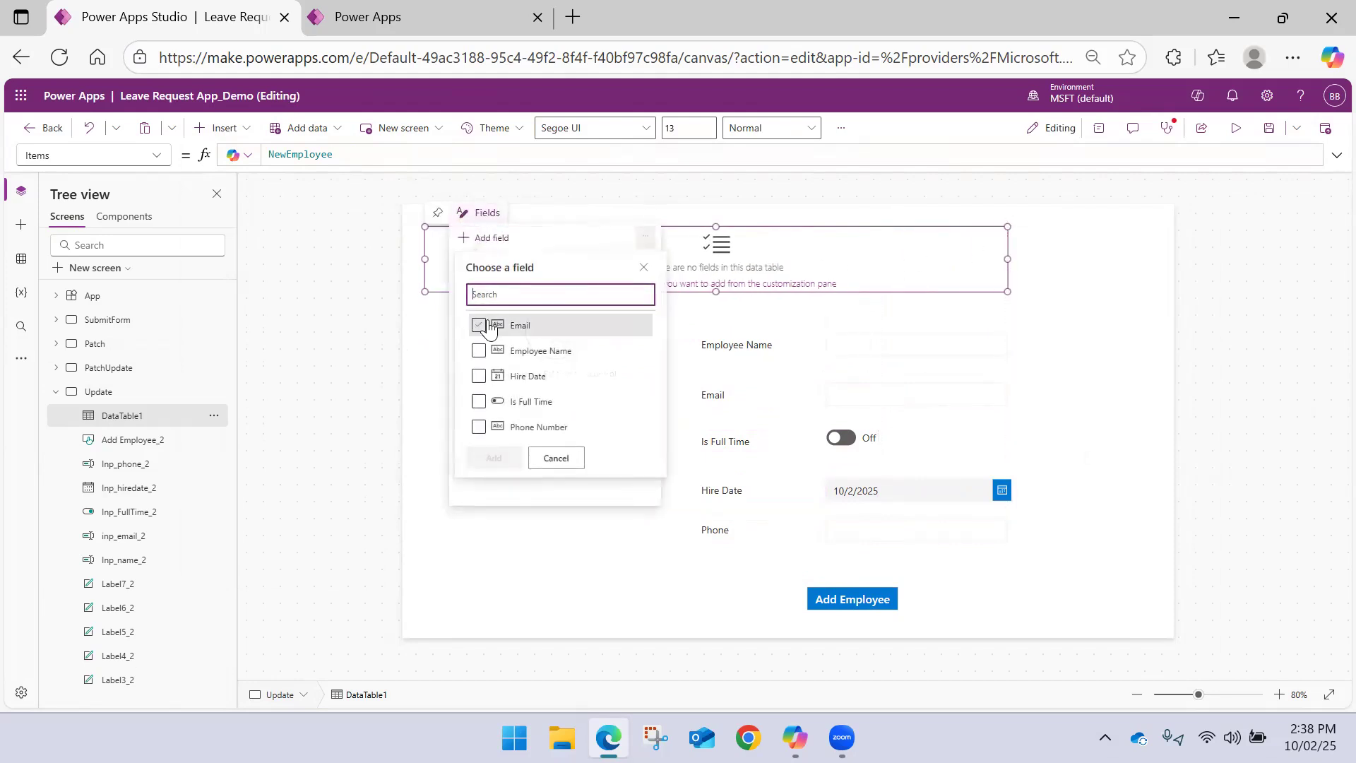
pyautogui.click(478, 324)
pyautogui.click(479, 350)
pyautogui.click(479, 376)
pyautogui.click(479, 401)
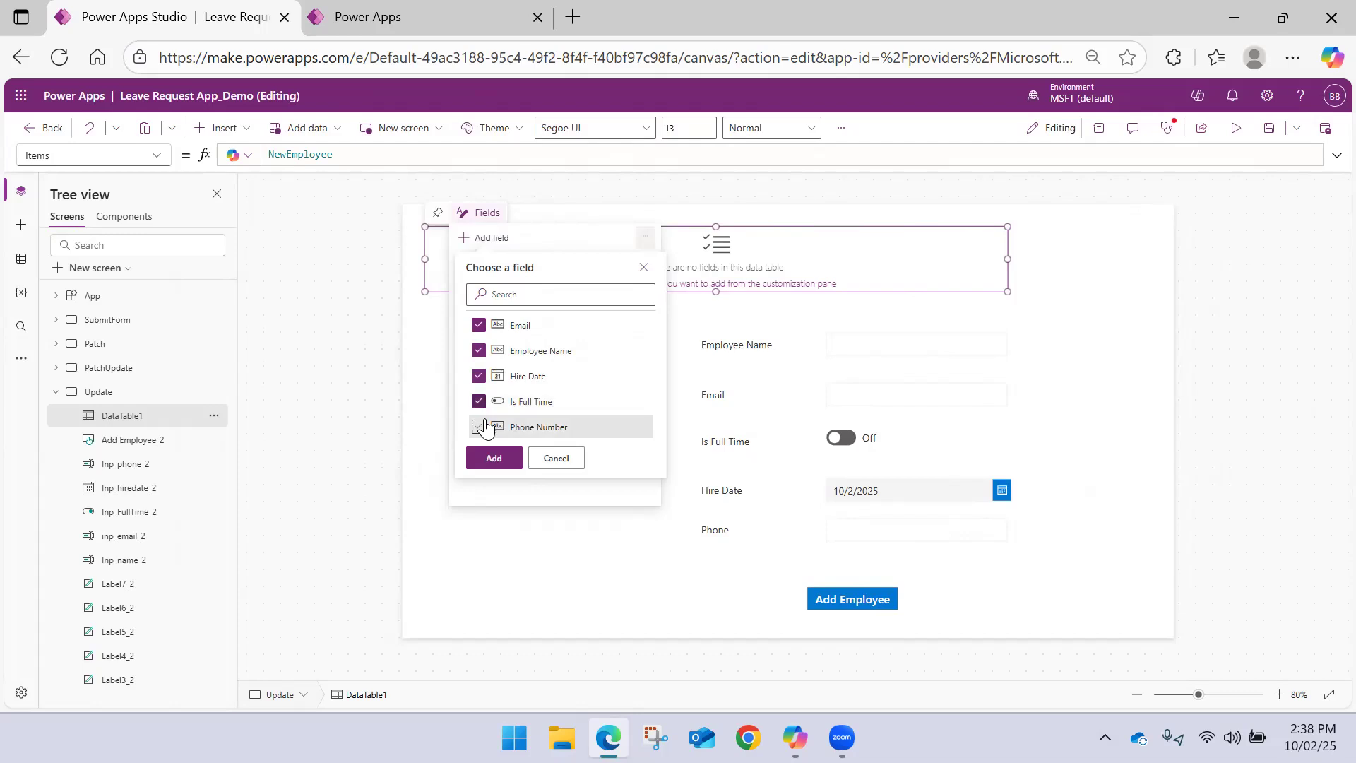
pyautogui.click(478, 426)
pyautogui.click(494, 457)
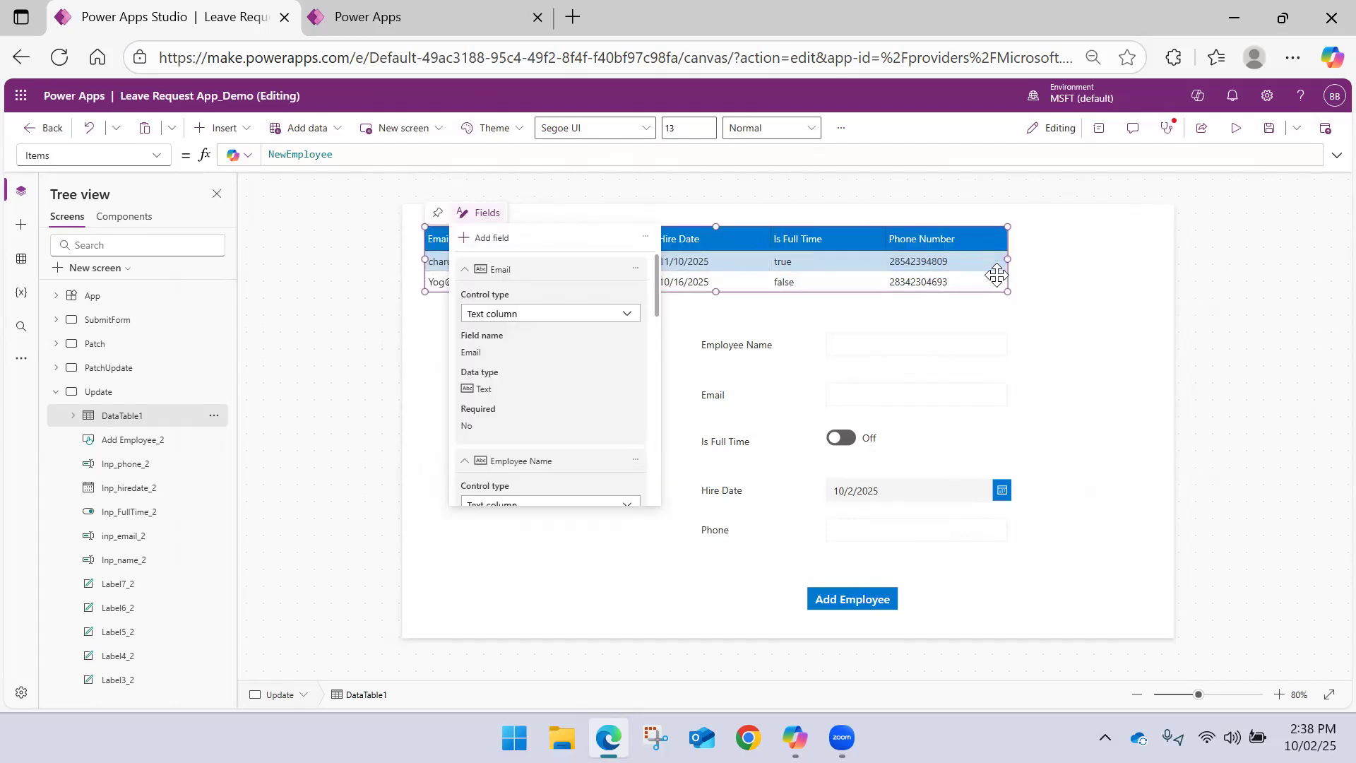
pyautogui.moveTo(1008, 288); pyautogui.dragTo(1131, 297)
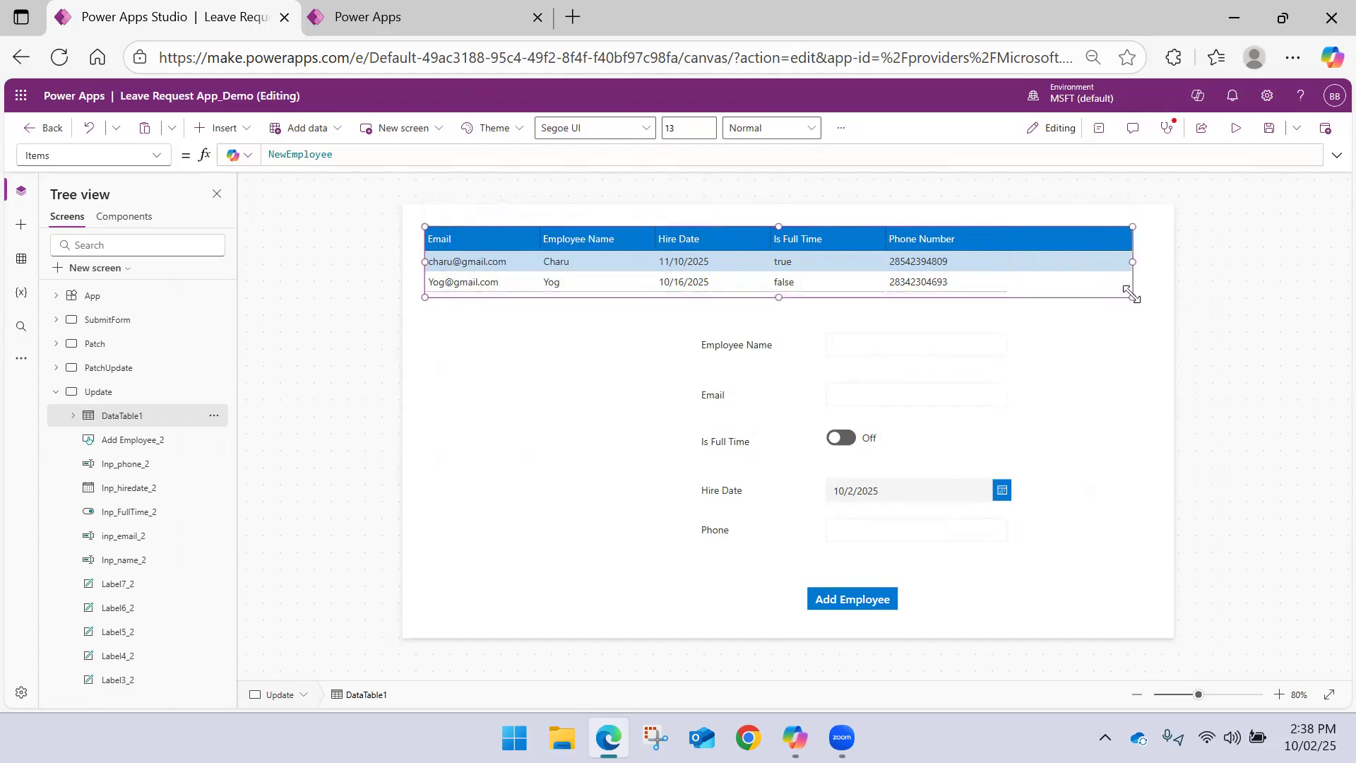
# Move all the form controls together up and to the left so they sit closer beneath the data table
pyautogui.click(536, 332)
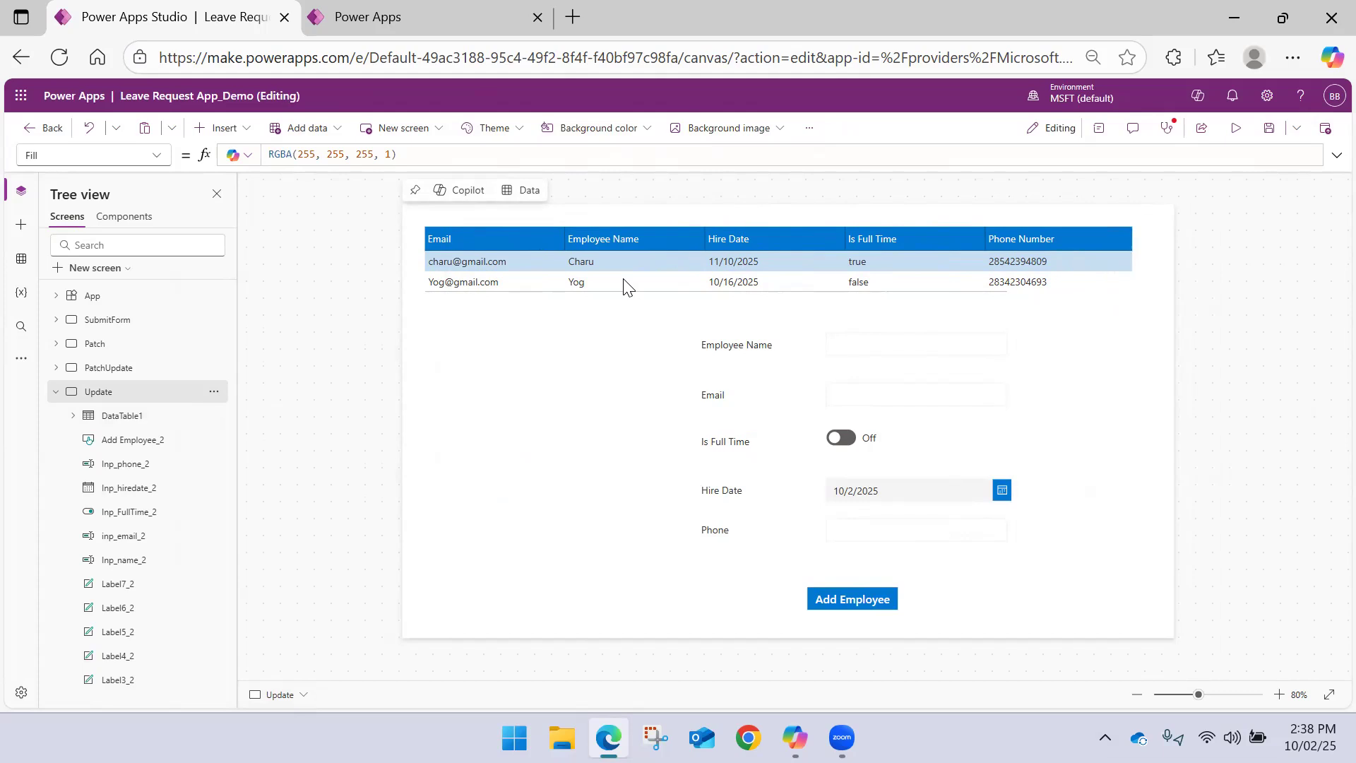
pyautogui.click(56, 392)
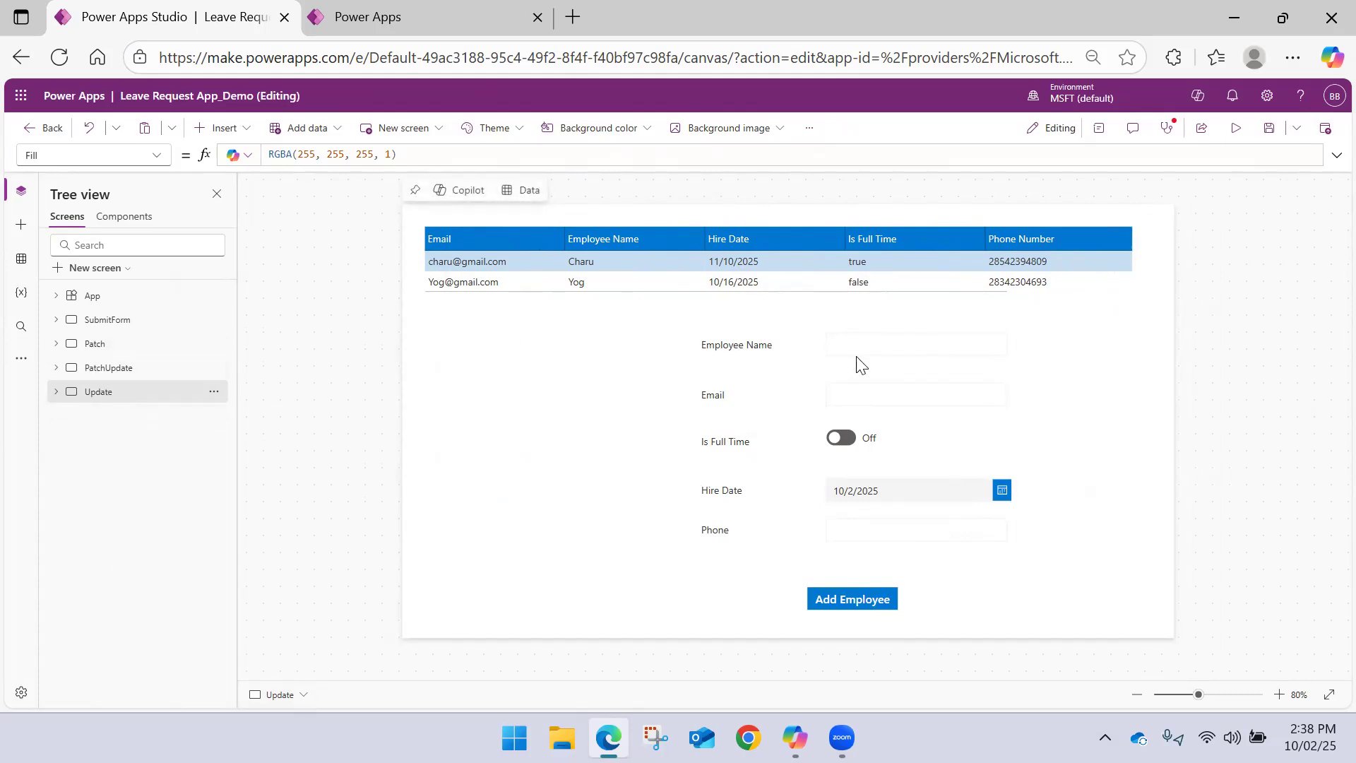
pyautogui.moveTo(1125, 602); pyautogui.dragTo(628, 318)
pyautogui.moveTo(1057, 621); pyautogui.dragTo(622, 295)
pyautogui.moveTo(747, 330); pyautogui.dragTo(644, 330)
pyautogui.click(1054, 353)
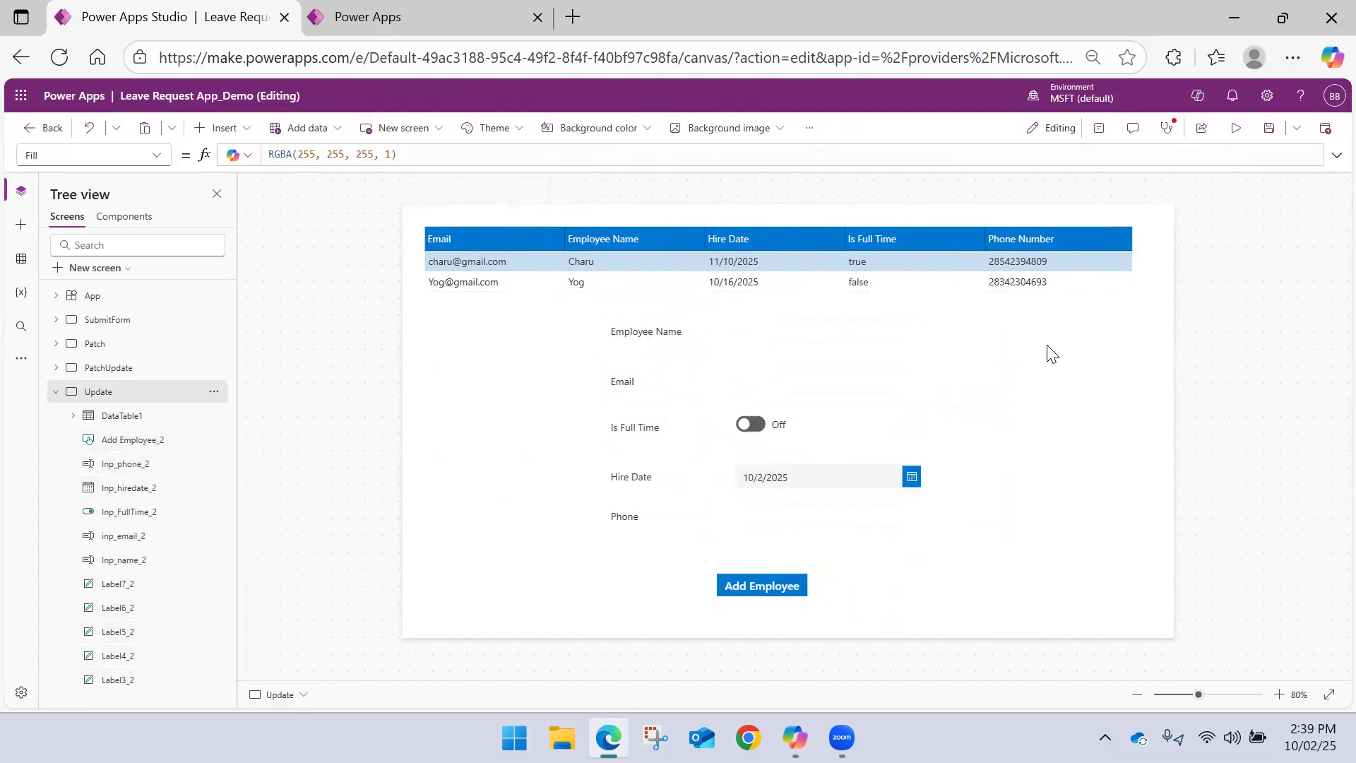
# In the Add Employee button's OnSelect formula on the Update screen, change Patch's data source from Employees to NewEmployee
pyautogui.click(781, 592)
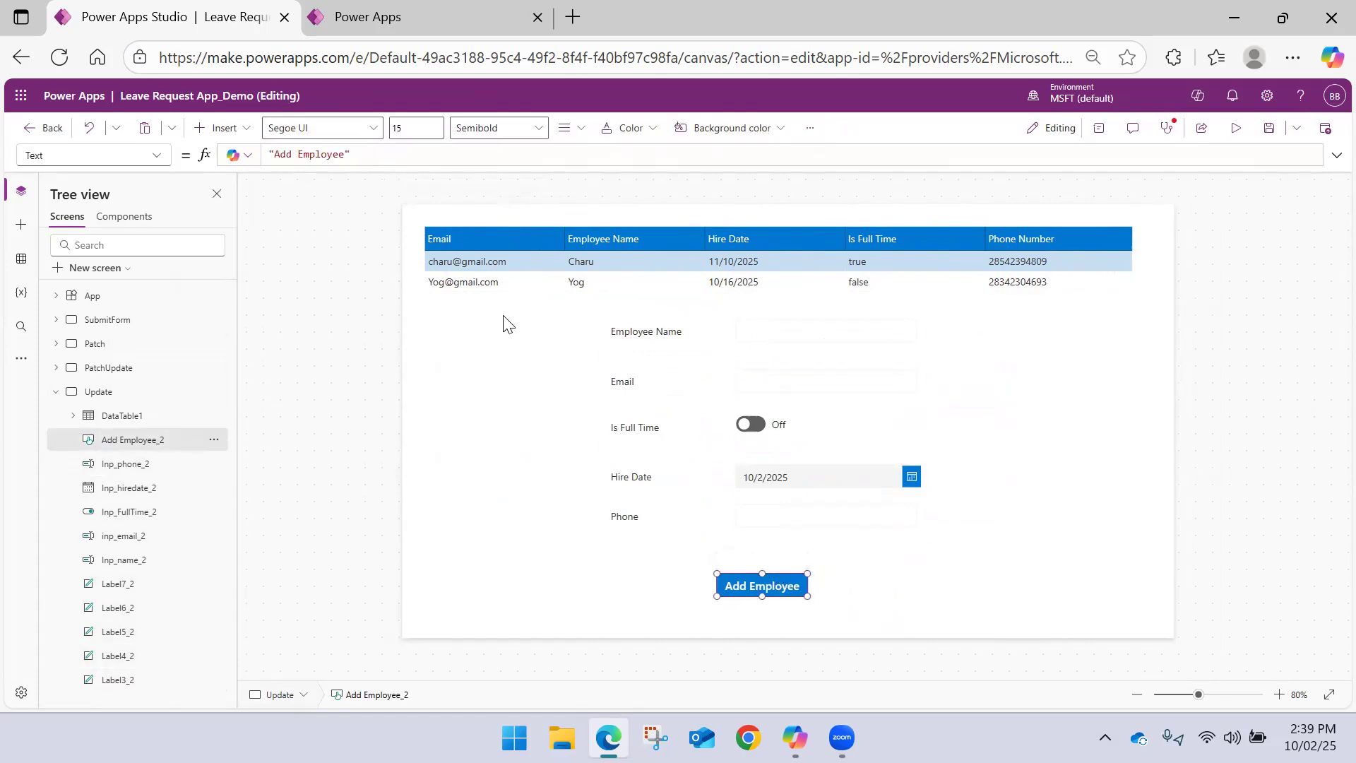
pyautogui.click(1335, 154)
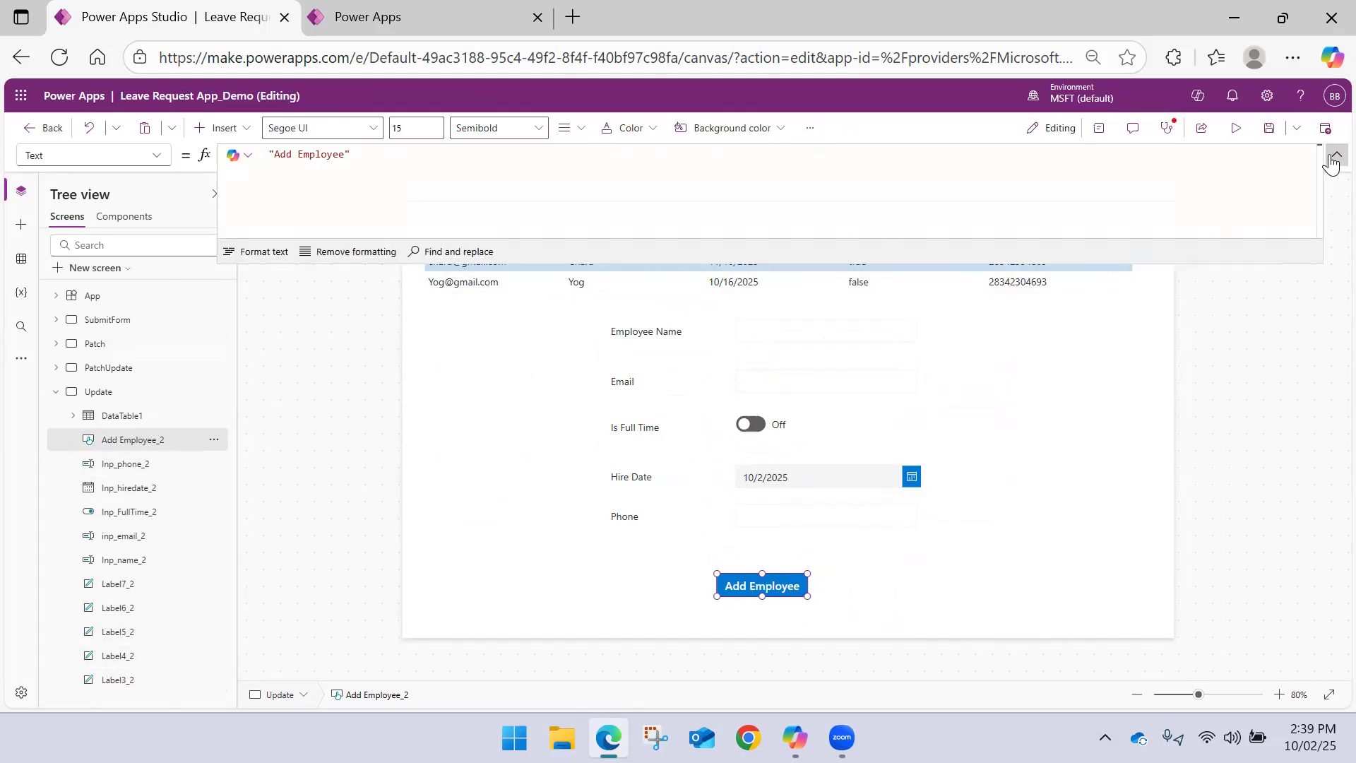
pyautogui.click(157, 157)
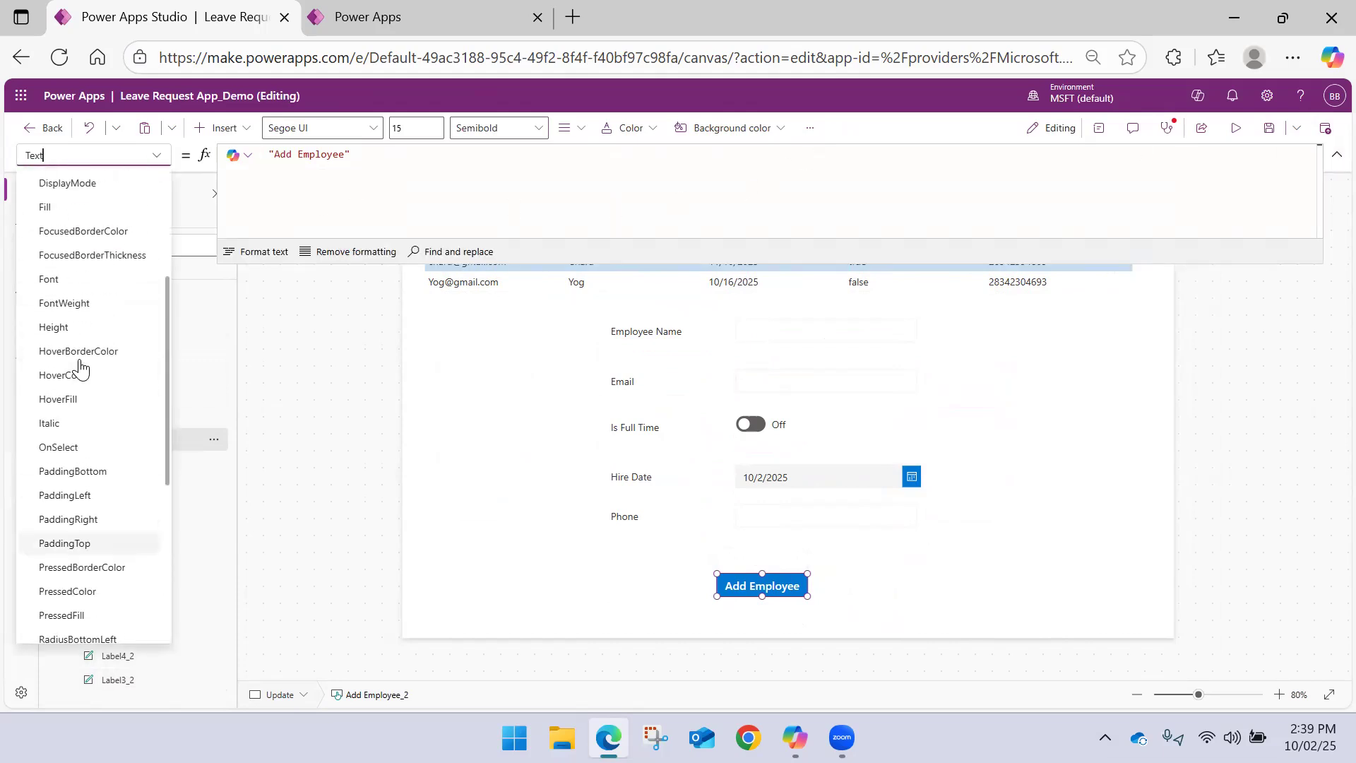
pyautogui.click(77, 446)
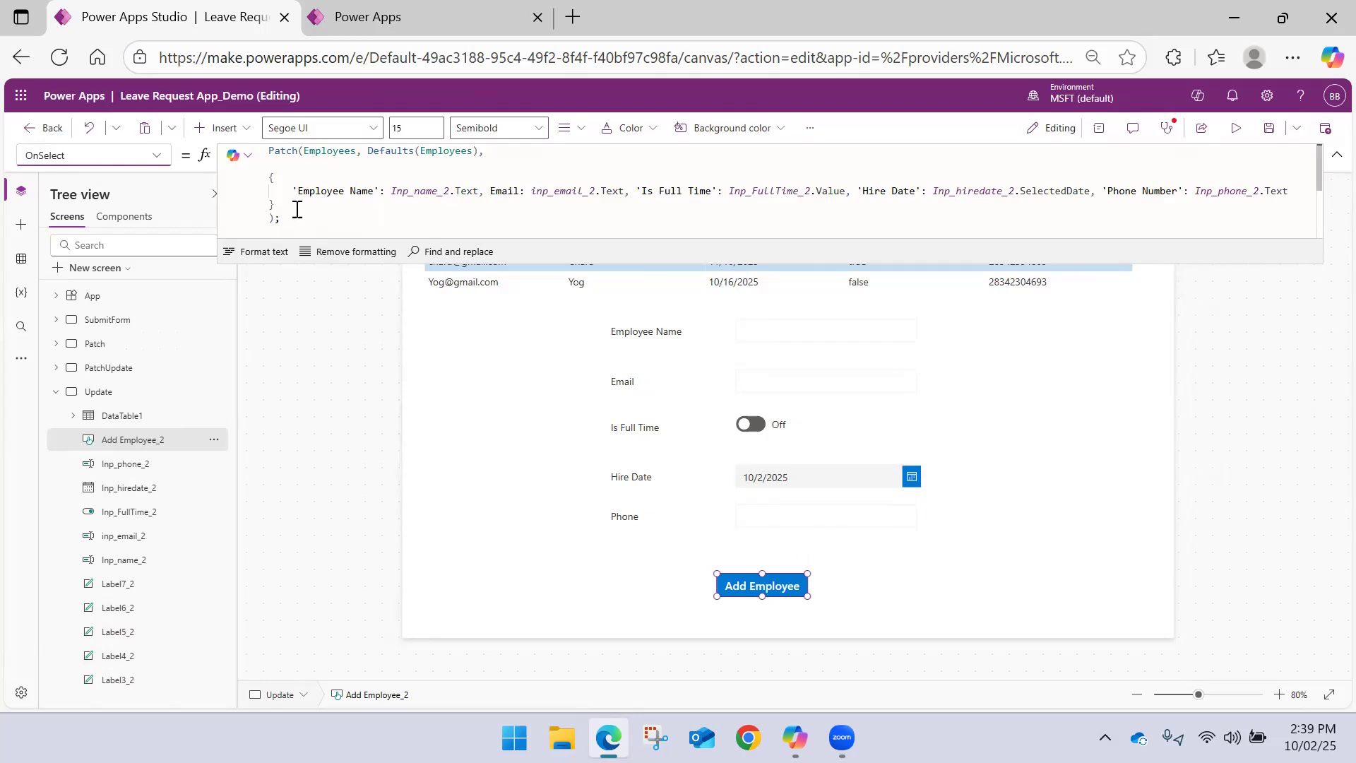
pyautogui.moveTo(292, 223); pyautogui.dragTo(265, 144)
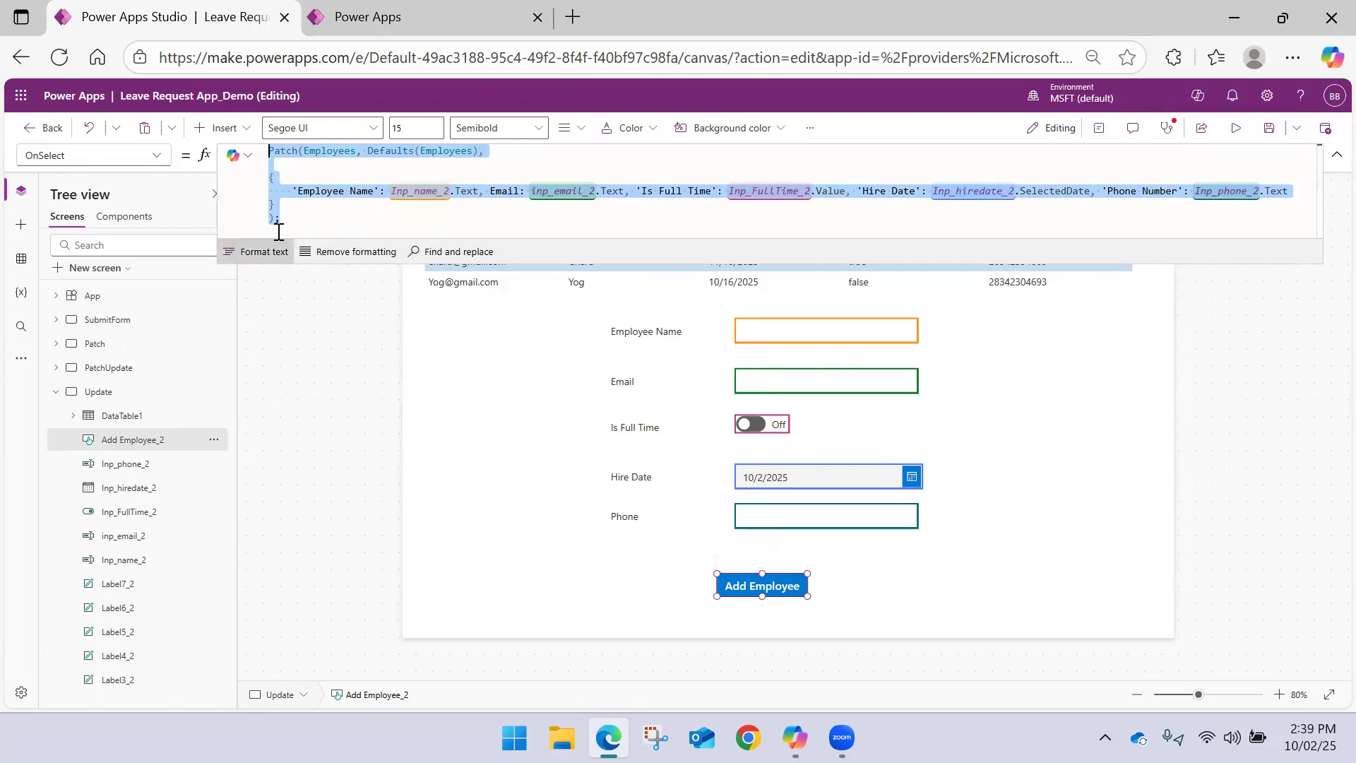
pyautogui.click(339, 213)
pyautogui.doubleClick(324, 152)
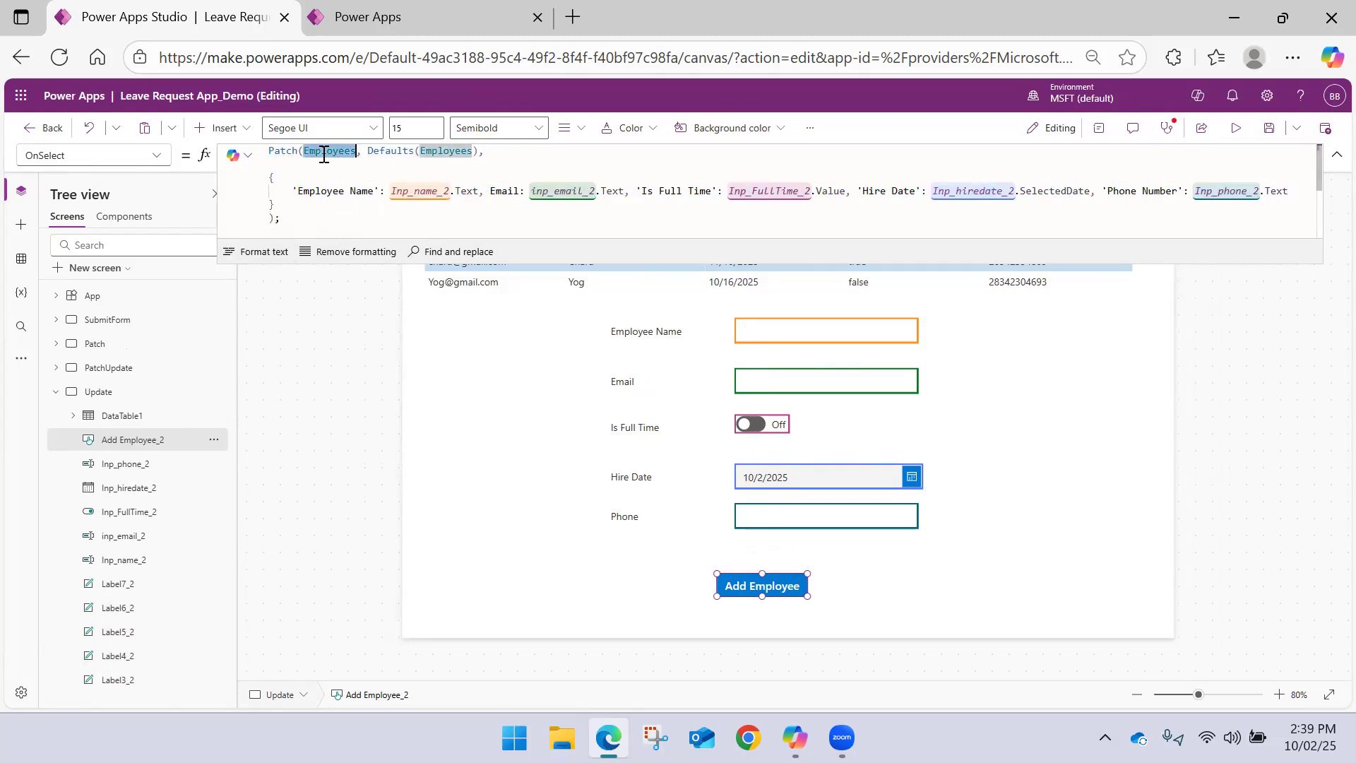
pyautogui.write('New')
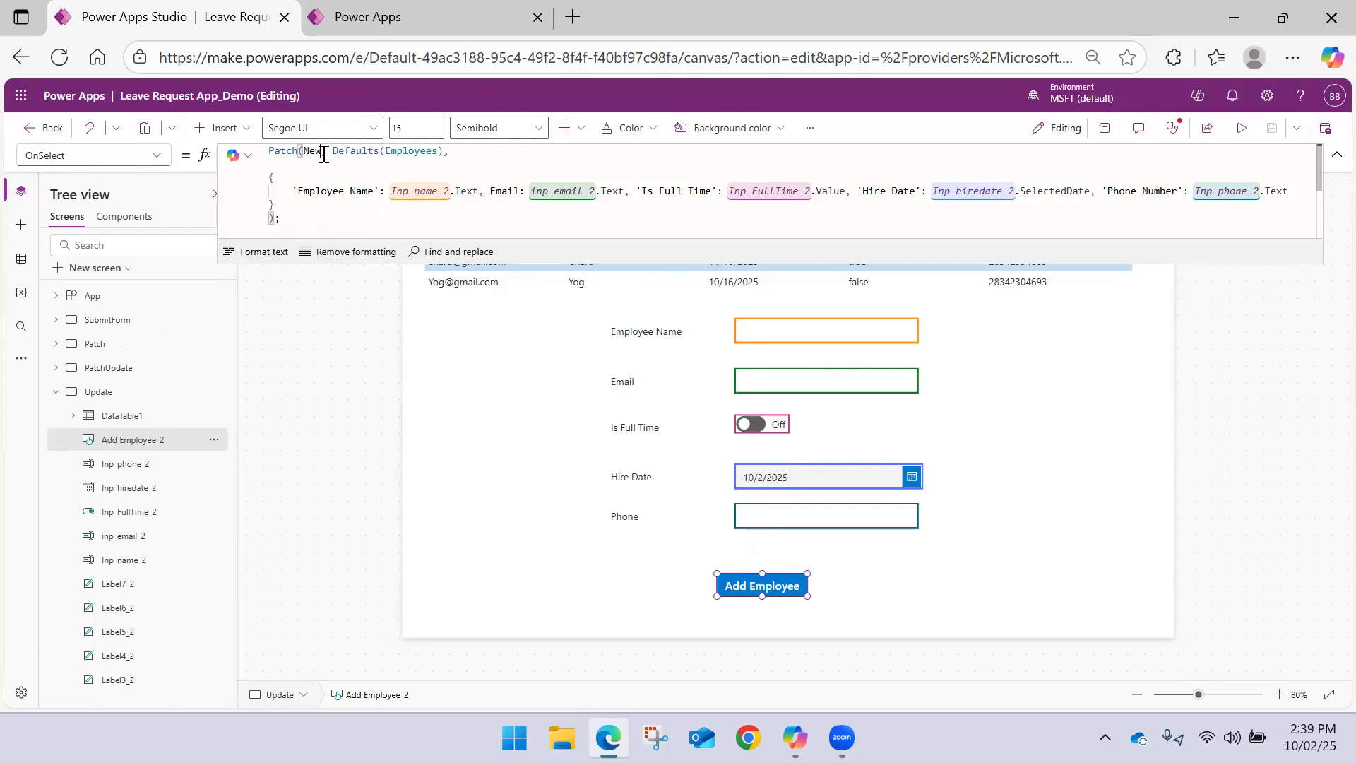
pyautogui.write('Employee')
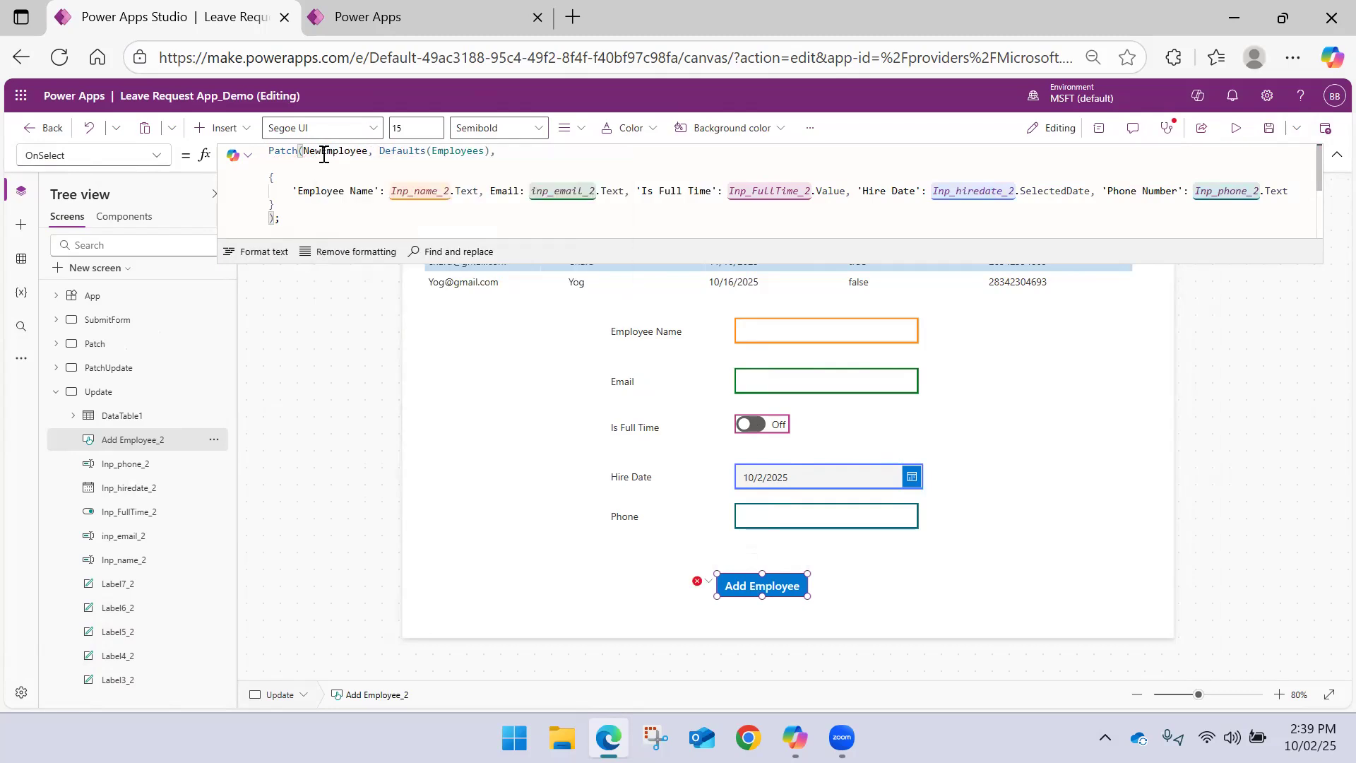
# Replace the Defaults(Employees) argument of the Patch formula with the start of a LookUp function
pyautogui.moveTo(379, 152); pyautogui.dragTo(488, 155)
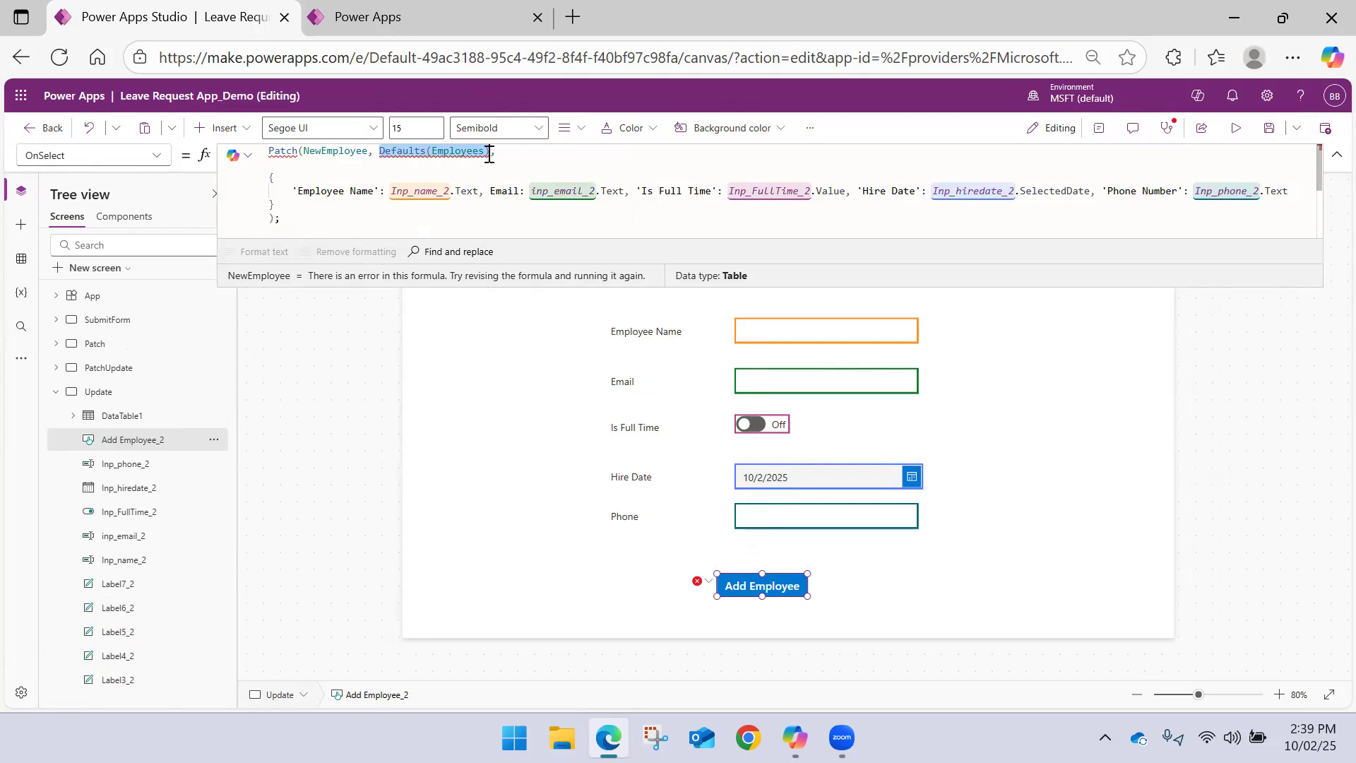
pyautogui.write('Loo')
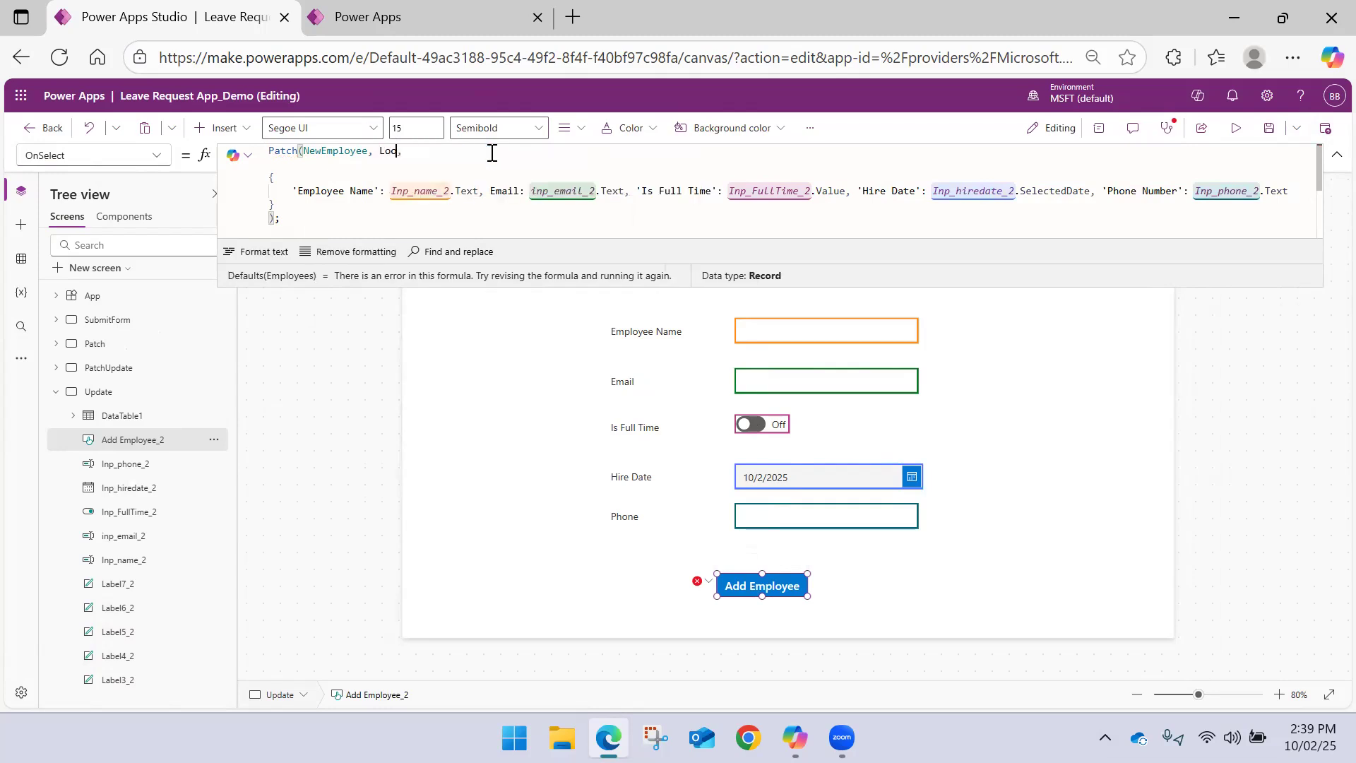
pyautogui.press('Tab')
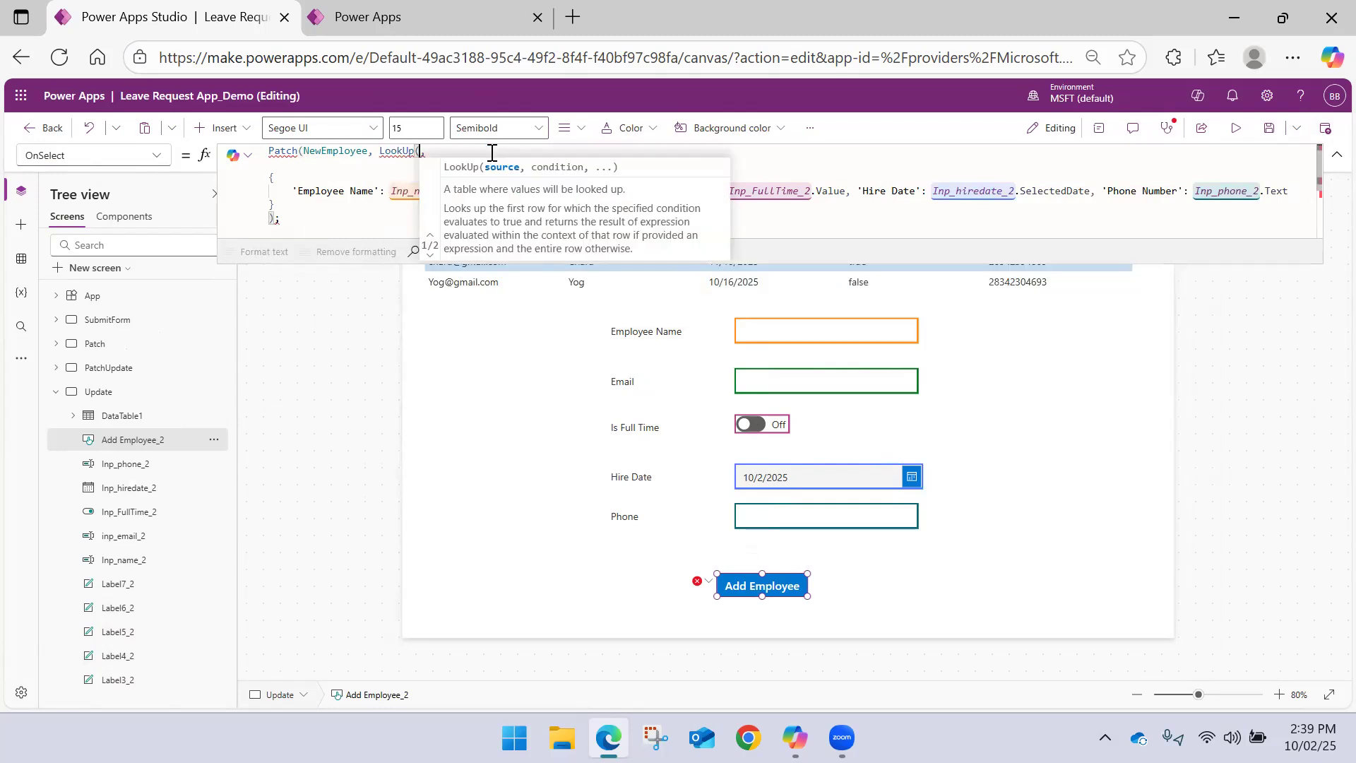
pyautogui.write('Emp')
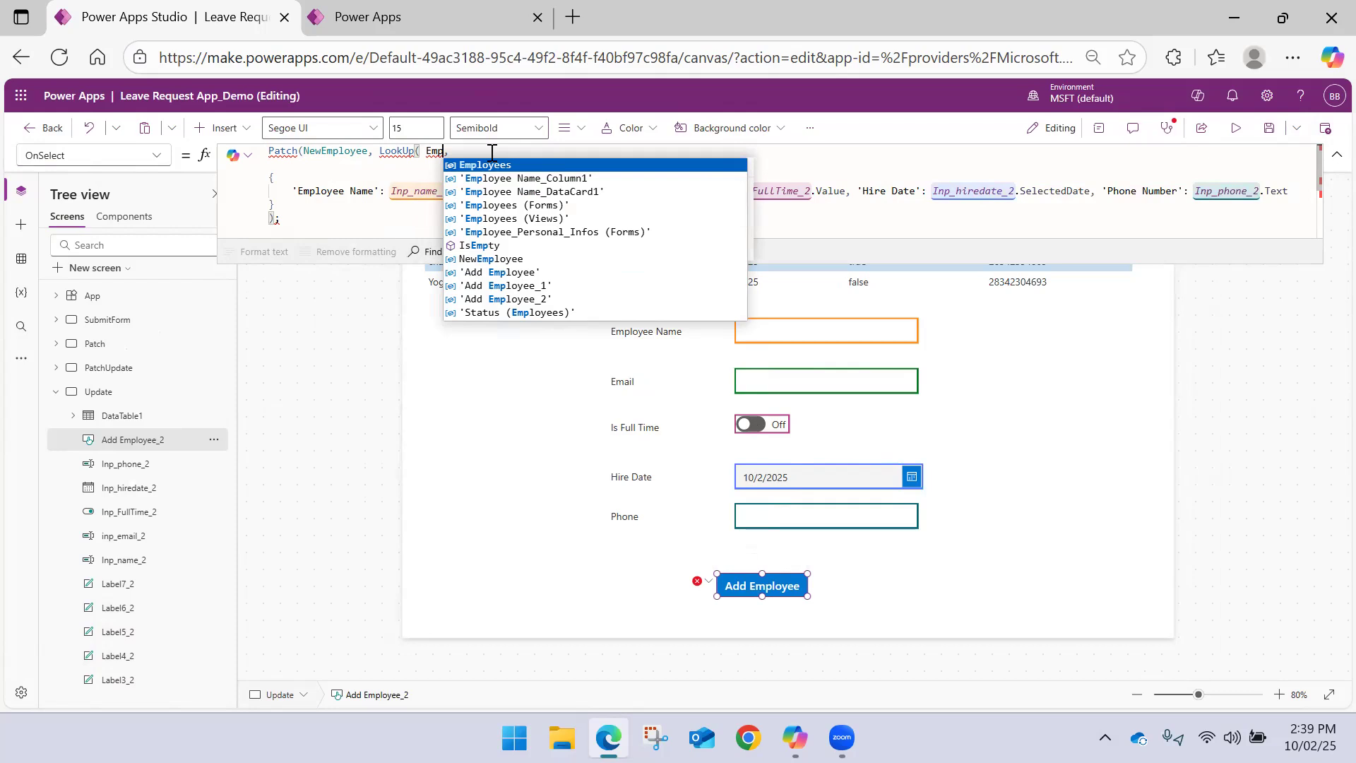
pyautogui.press('Left')
pyautogui.press('Left')
pyautogui.press('Left')
pyautogui.press('Left')
pyautogui.press('Left')
pyautogui.press('Left')
pyautogui.press('Left')
pyautogui.press('Left')
pyautogui.press('Left')
pyautogui.press('Left')
pyautogui.press('Left')
pyautogui.press('Left')
pyautogui.press('Left')
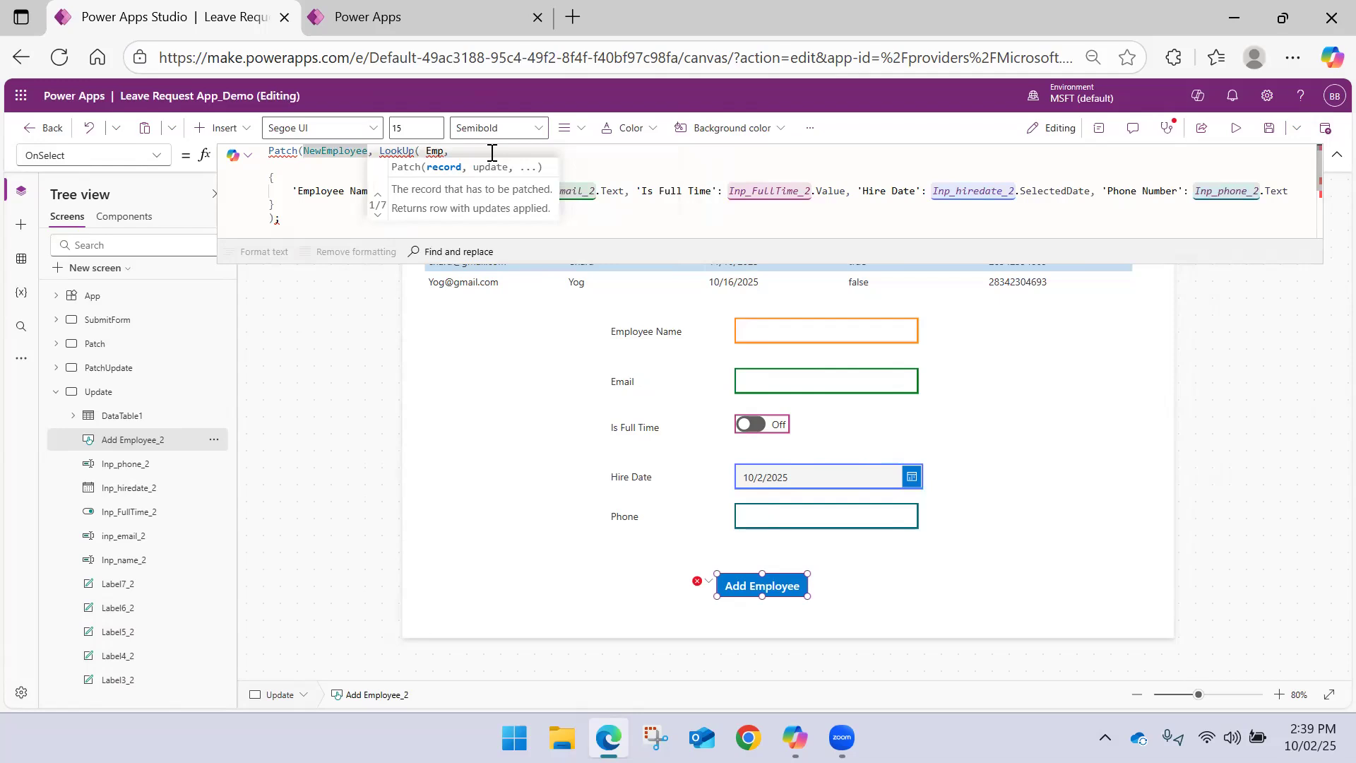
pyautogui.hotkey('ctrl', 'shift', 'Left')
pyautogui.press('BackSpace')
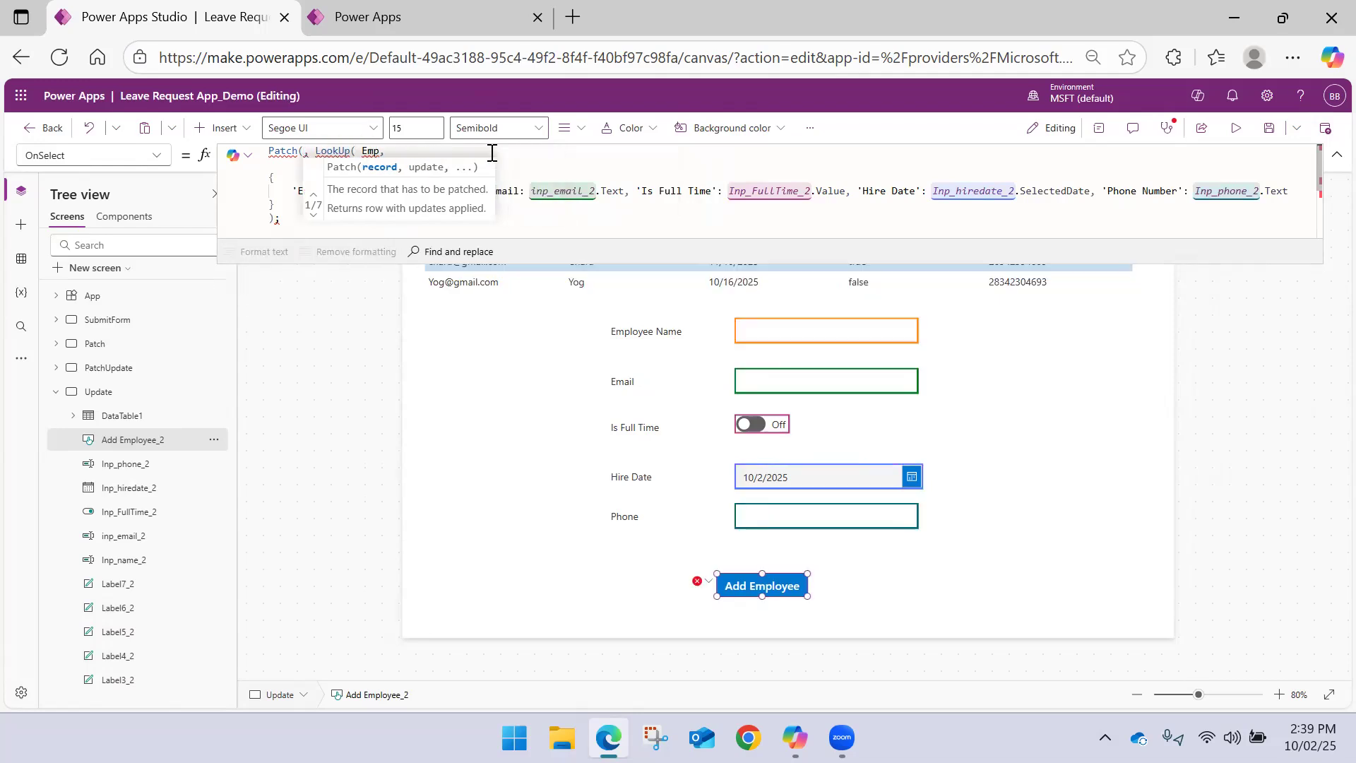
pyautogui.hotkey('ctrl', 'z')
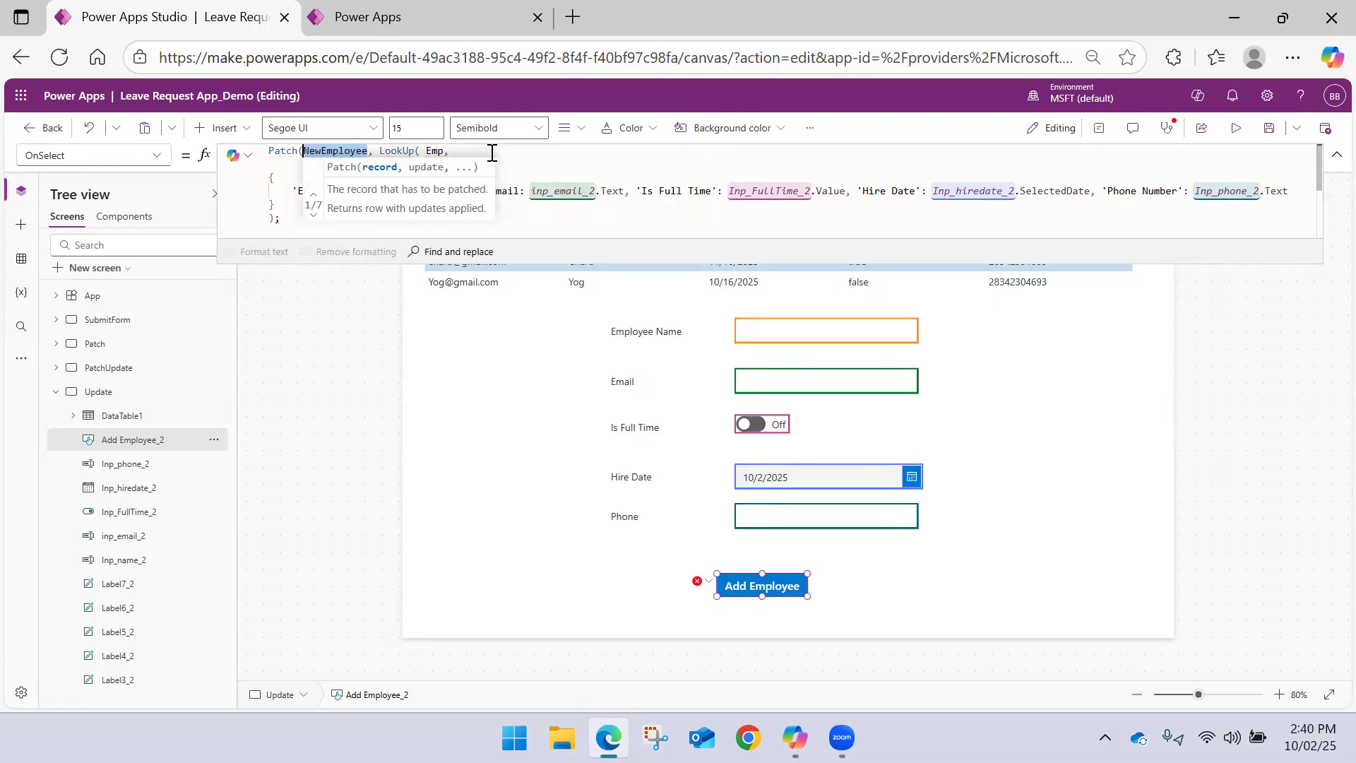
pyautogui.doubleClick(435, 151)
pyautogui.press('BackSpace')
pyautogui.press('BackSpace')
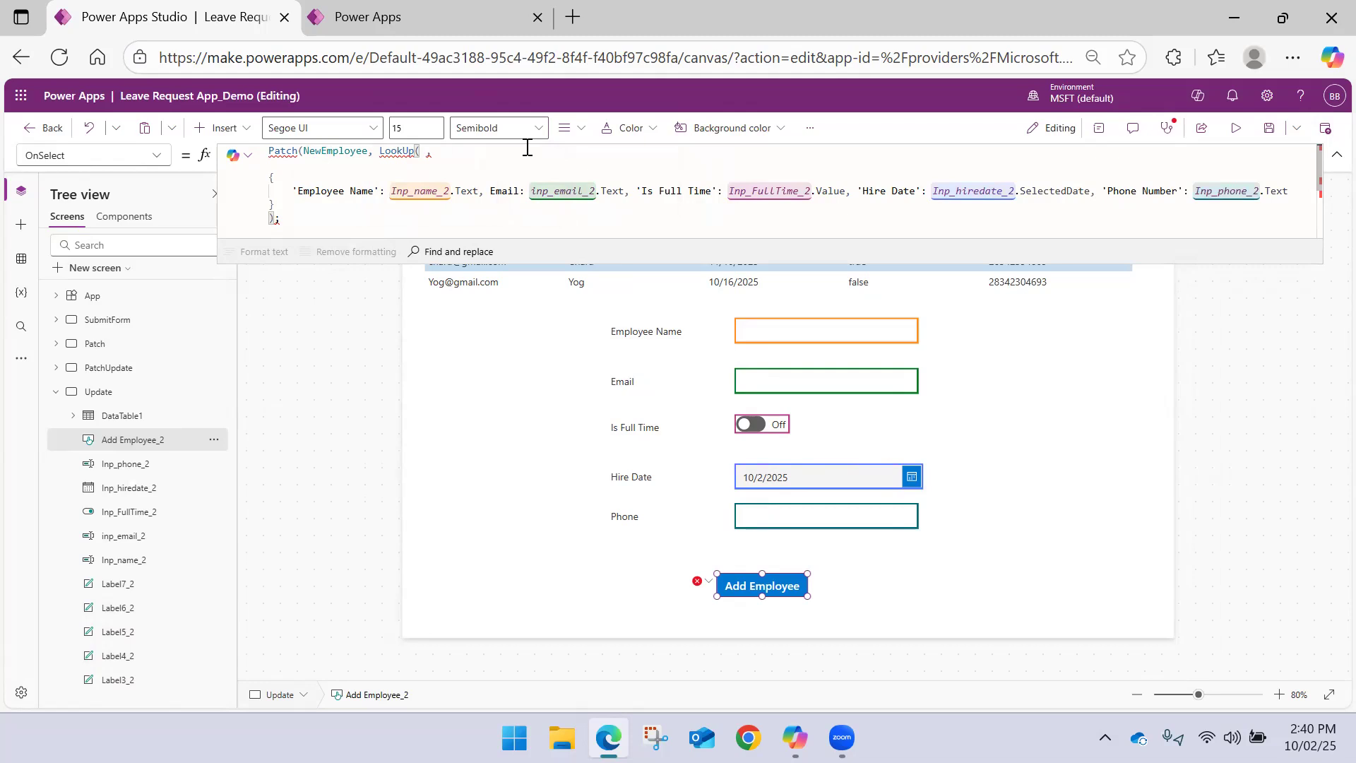
# Give LookUp the NewEmployee collection as its source and begin its condition with 'Employee Name' =
pyautogui.write('NewEmployee, Empl')
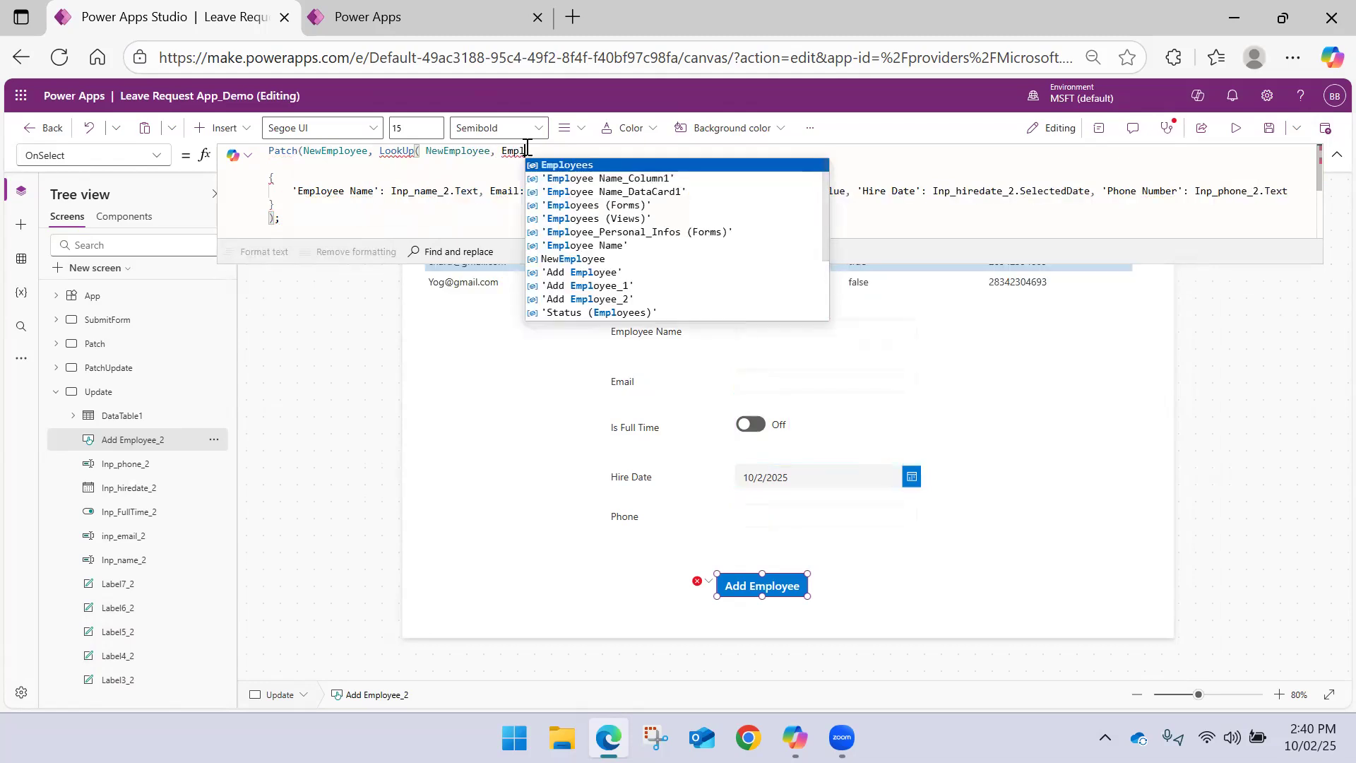
pyautogui.press('Down')
pyautogui.press('Down')
pyautogui.press('Down')
pyautogui.press('Down')
pyautogui.press('Down')
pyautogui.press('Down')
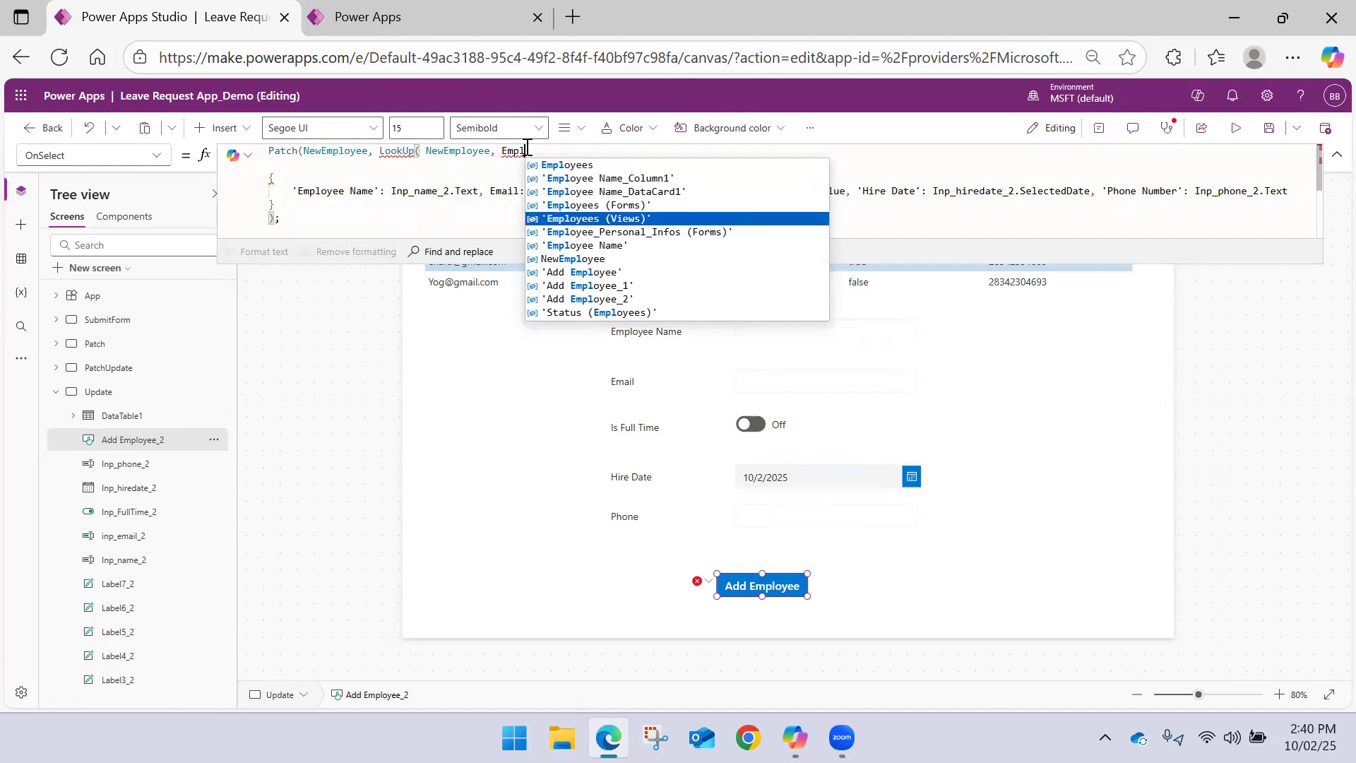
pyautogui.press('Tab')
pyautogui.write('=')
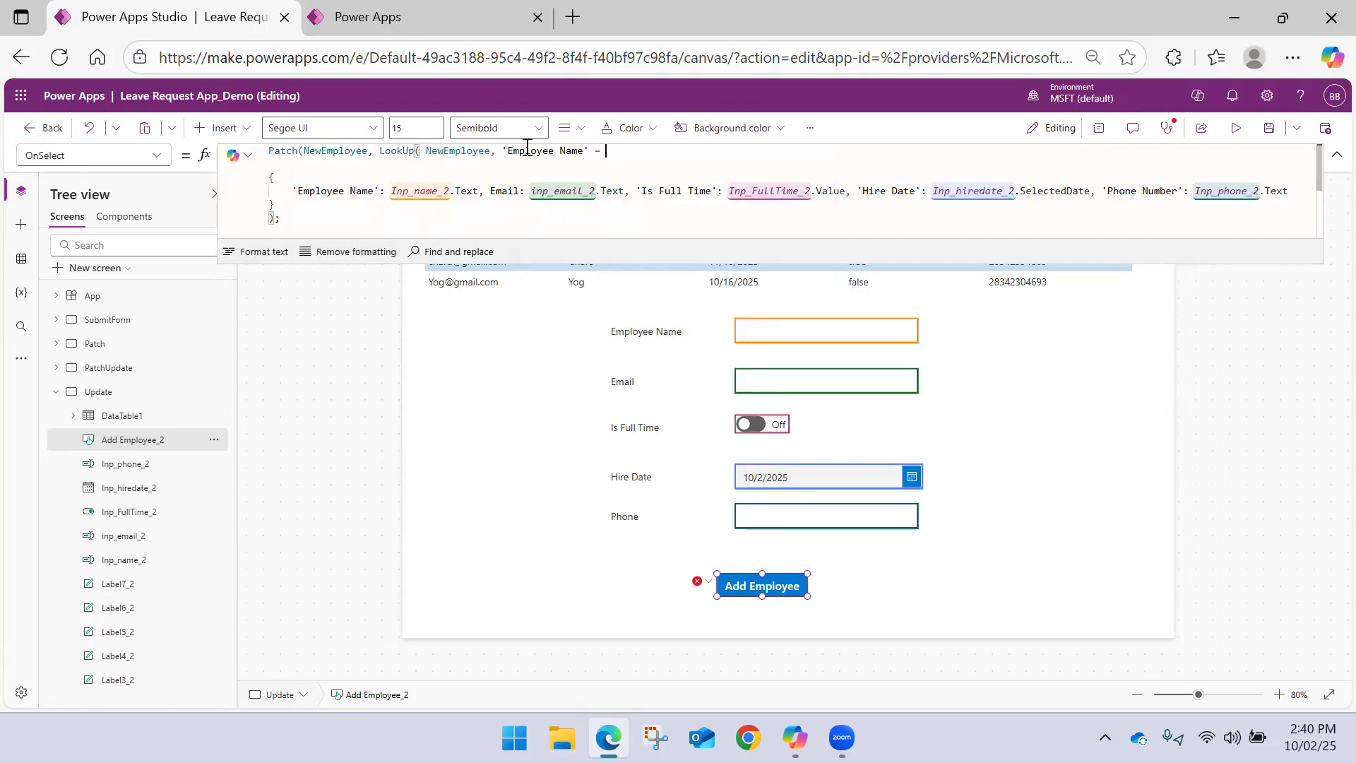
pyautogui.write(' Da')
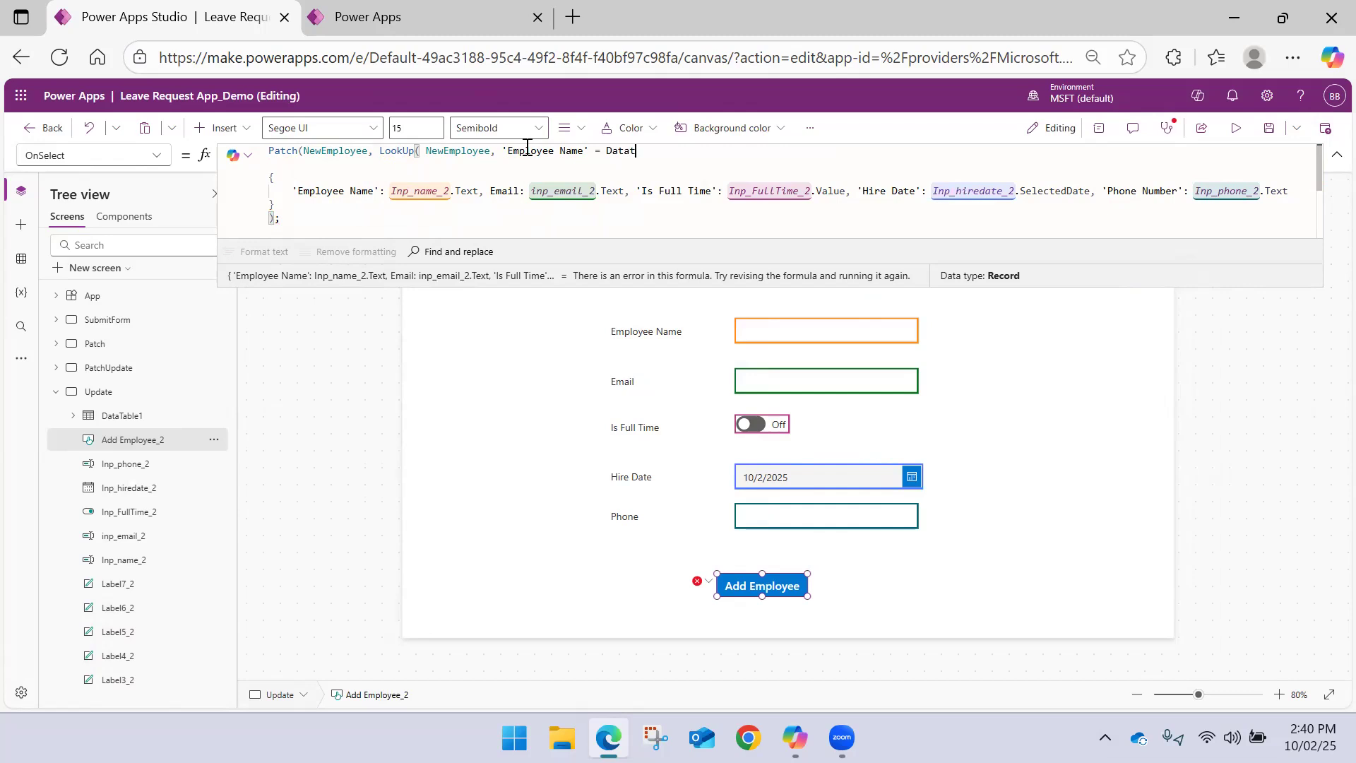
pyautogui.write('tat')
# Complete the LookUp condition with DataTable1.Selected.'Employee Name', close the function and add the comma before the update record
pyautogui.press('Tab')
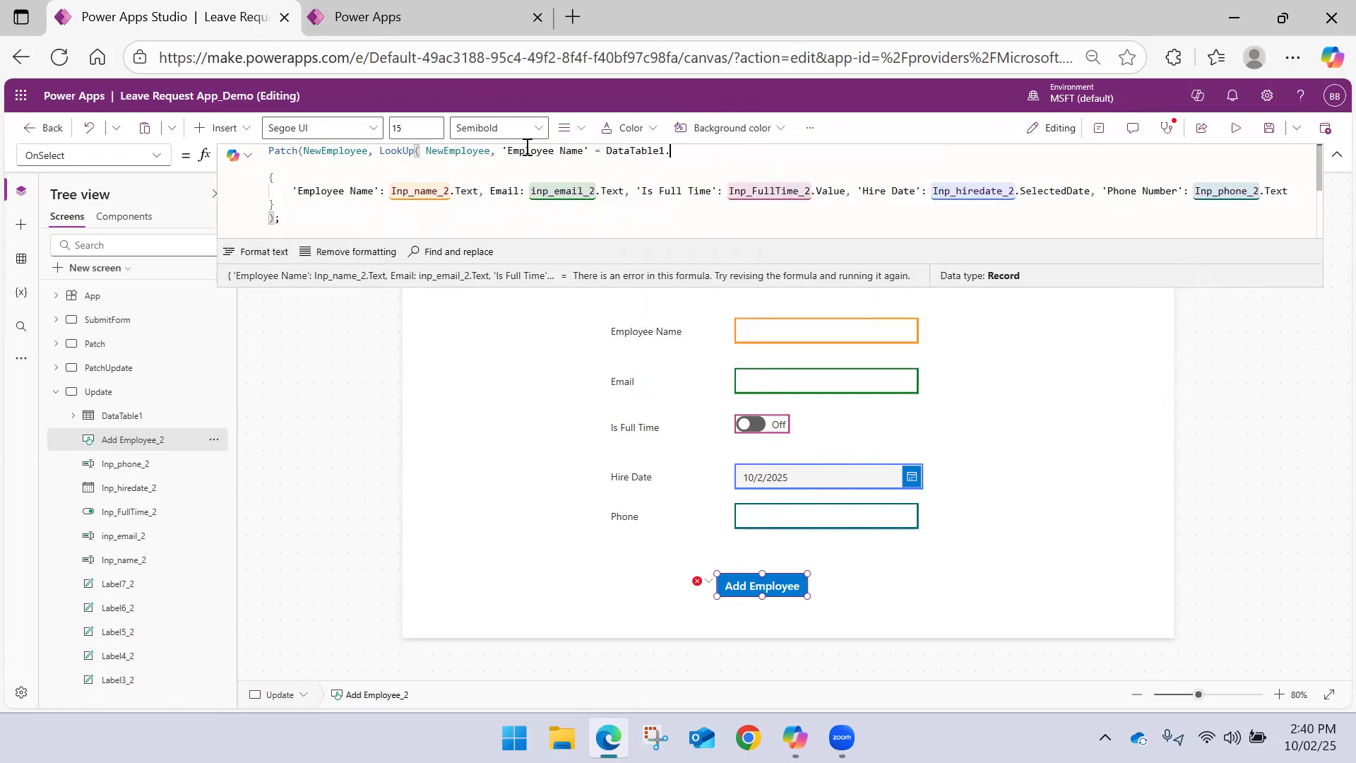
pyautogui.write('.')
pyautogui.press('Return')
pyautogui.press('BackSpace')
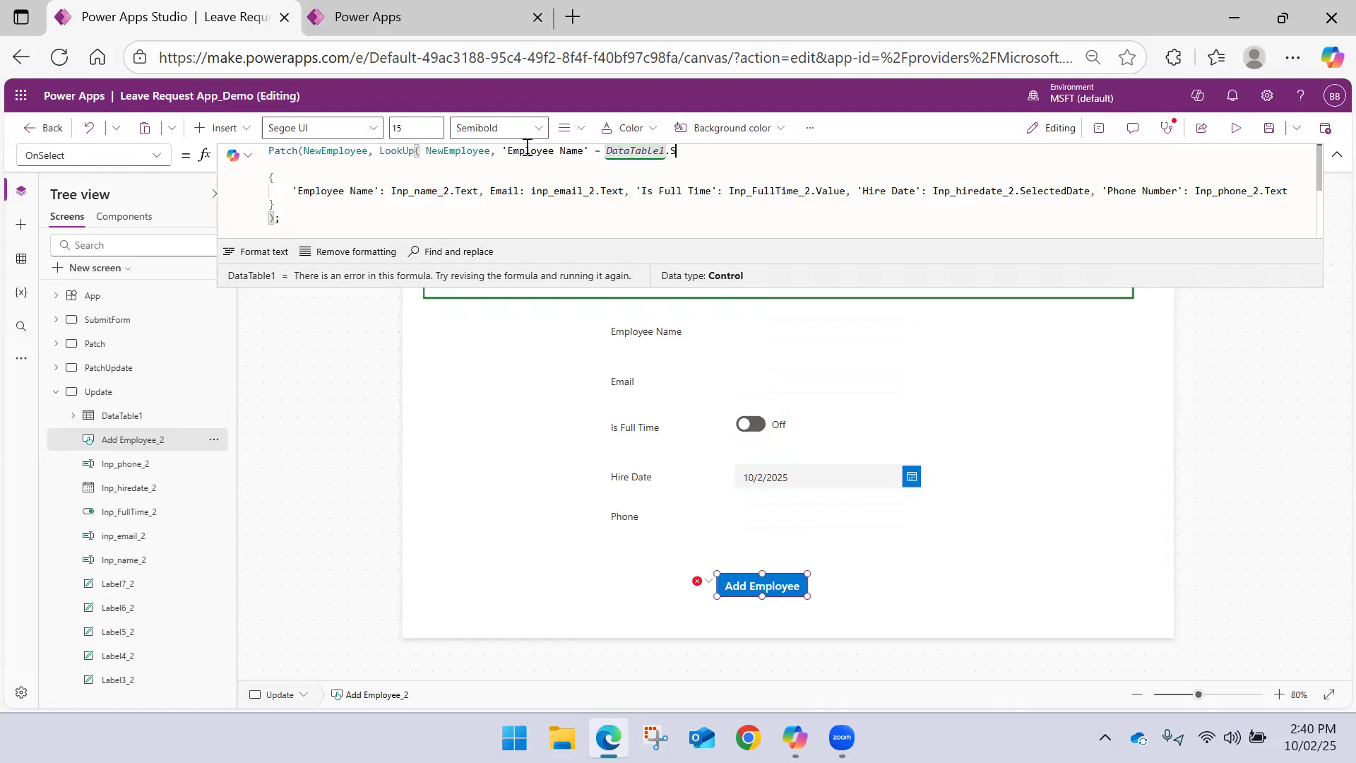
pyautogui.write('S')
pyautogui.press('Tab')
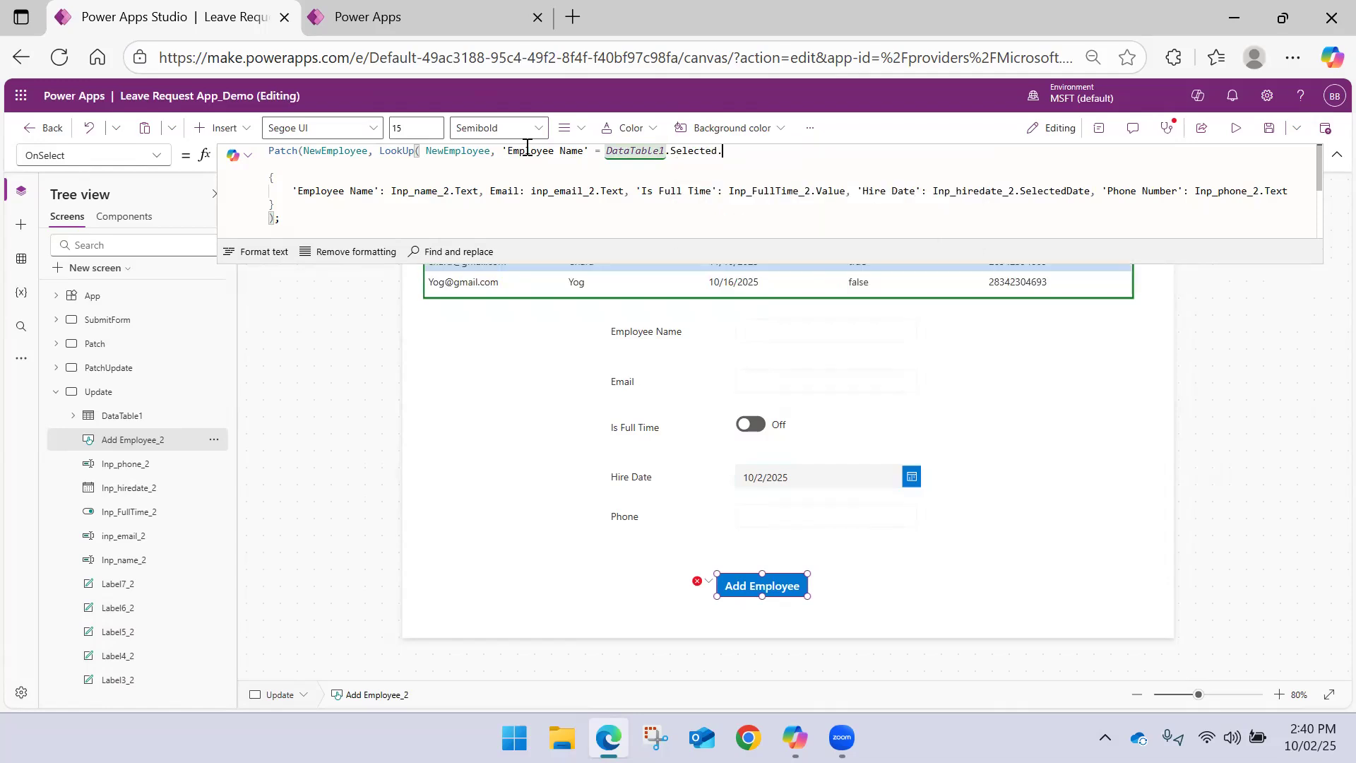
pyautogui.write('.')
pyautogui.press('Tab')
pyautogui.write(')')
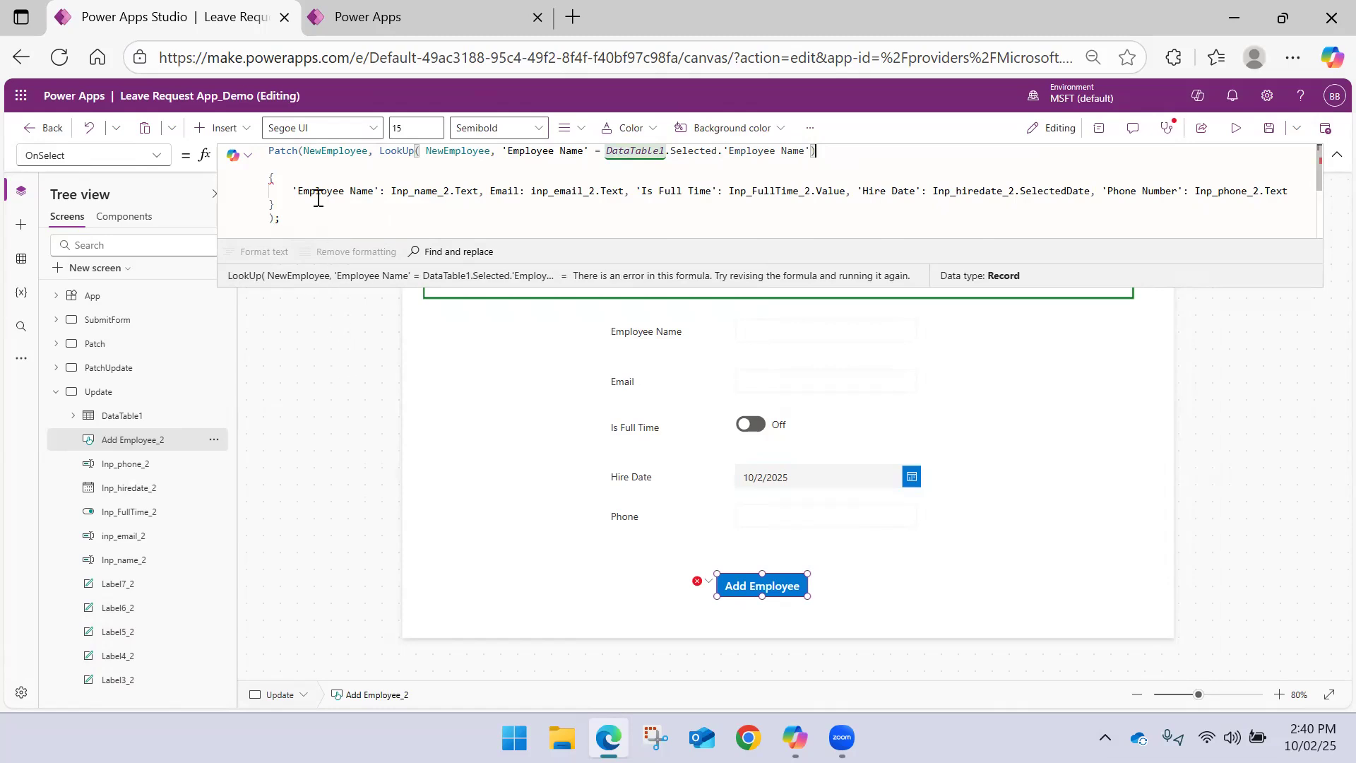
pyautogui.write(',')
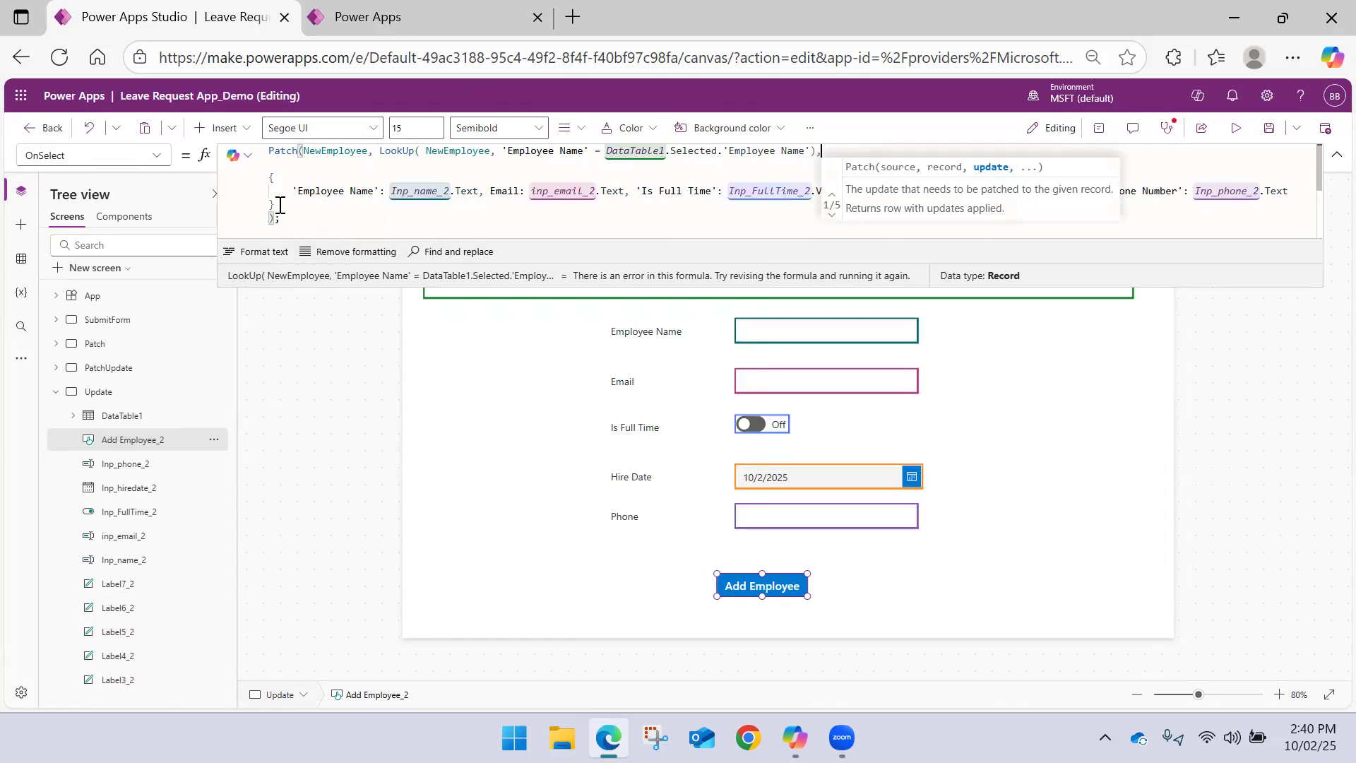
pyautogui.click(544, 381)
# Set the Default of the Employee Name input to DataTable1.Selected.'Employee Name'
pyautogui.click(768, 339)
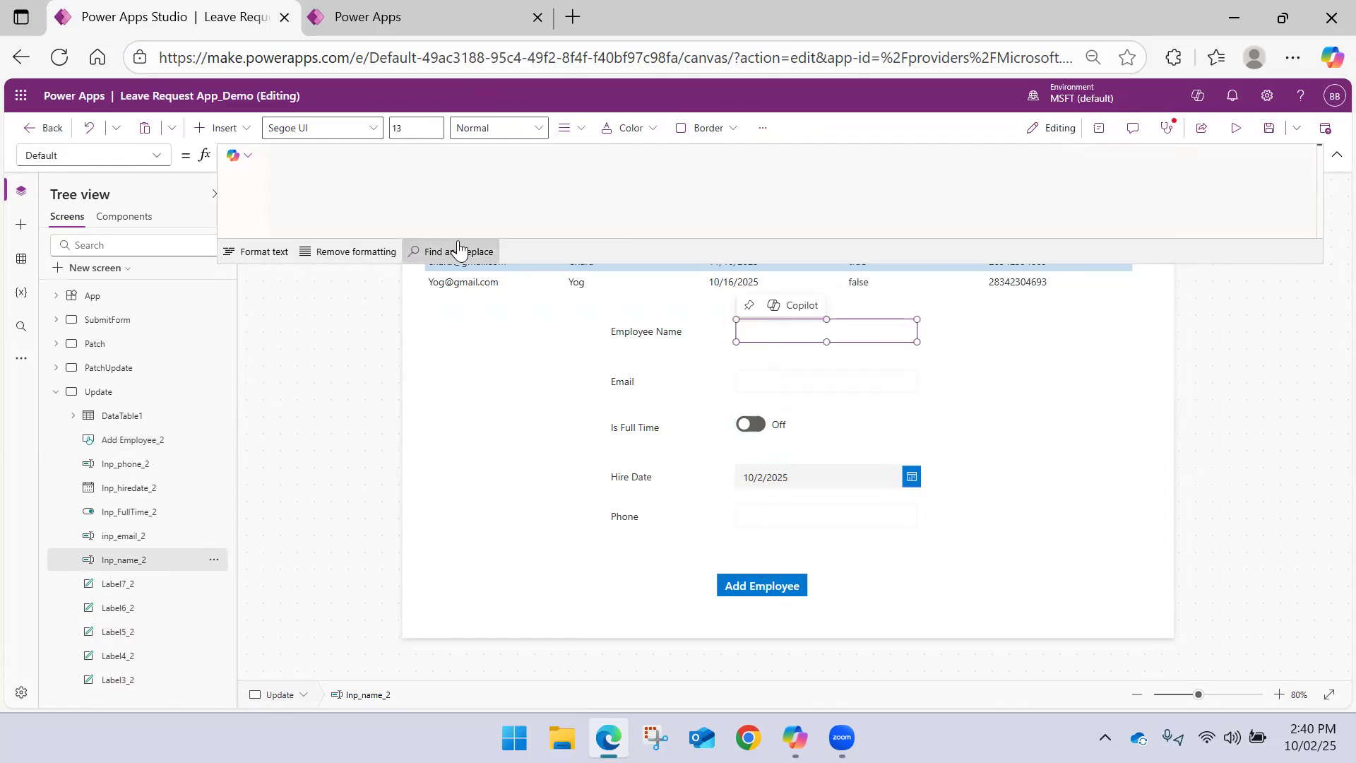
pyautogui.click(290, 157)
pyautogui.click(1335, 155)
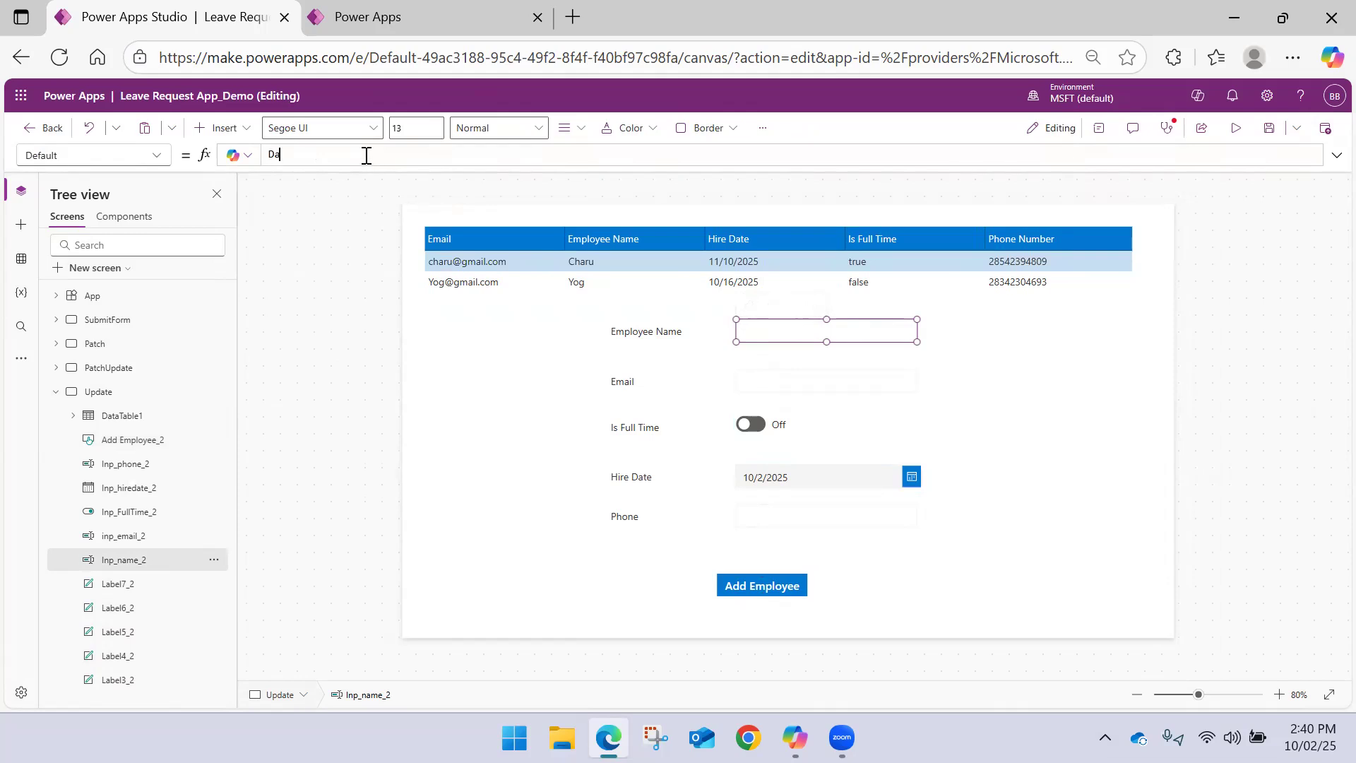
pyautogui.write('DataTable1.')
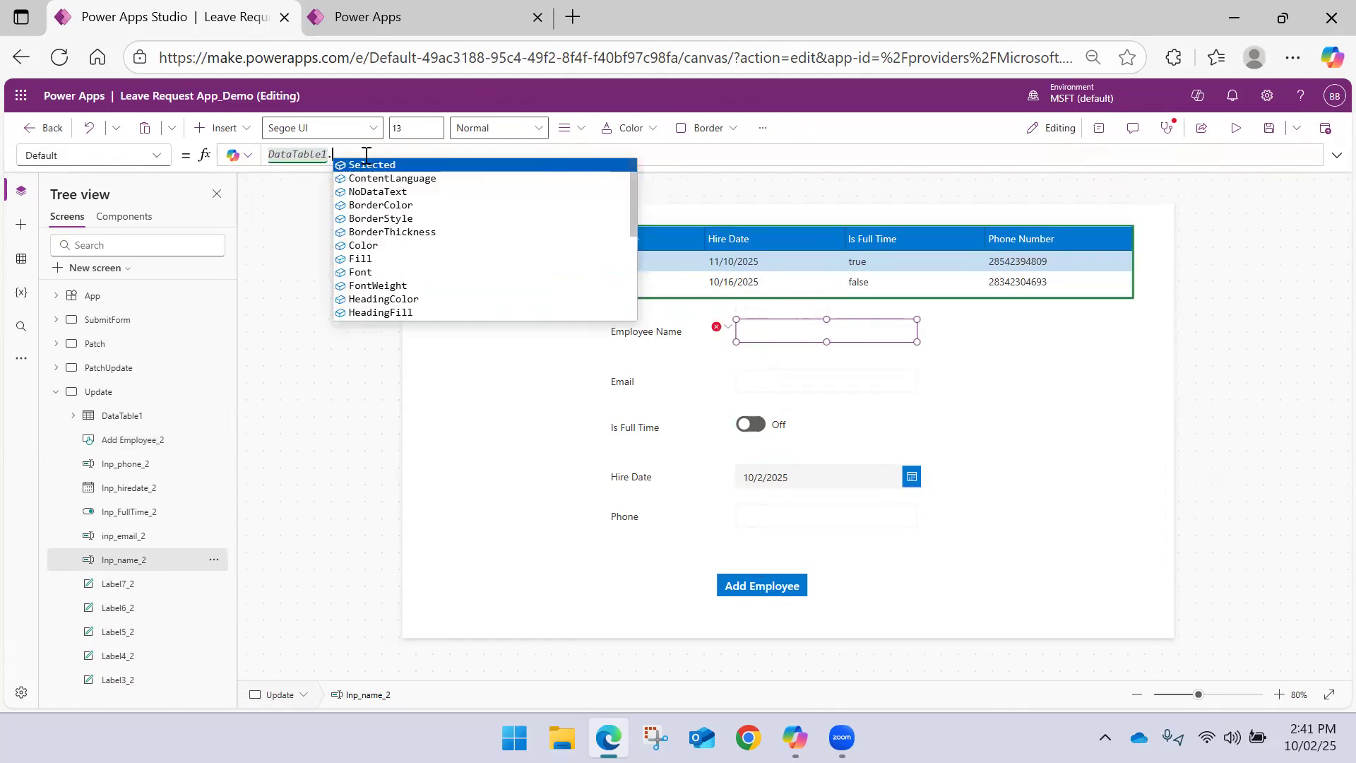
pyautogui.press('Tab')
pyautogui.write('.')
pyautogui.press('Tab')
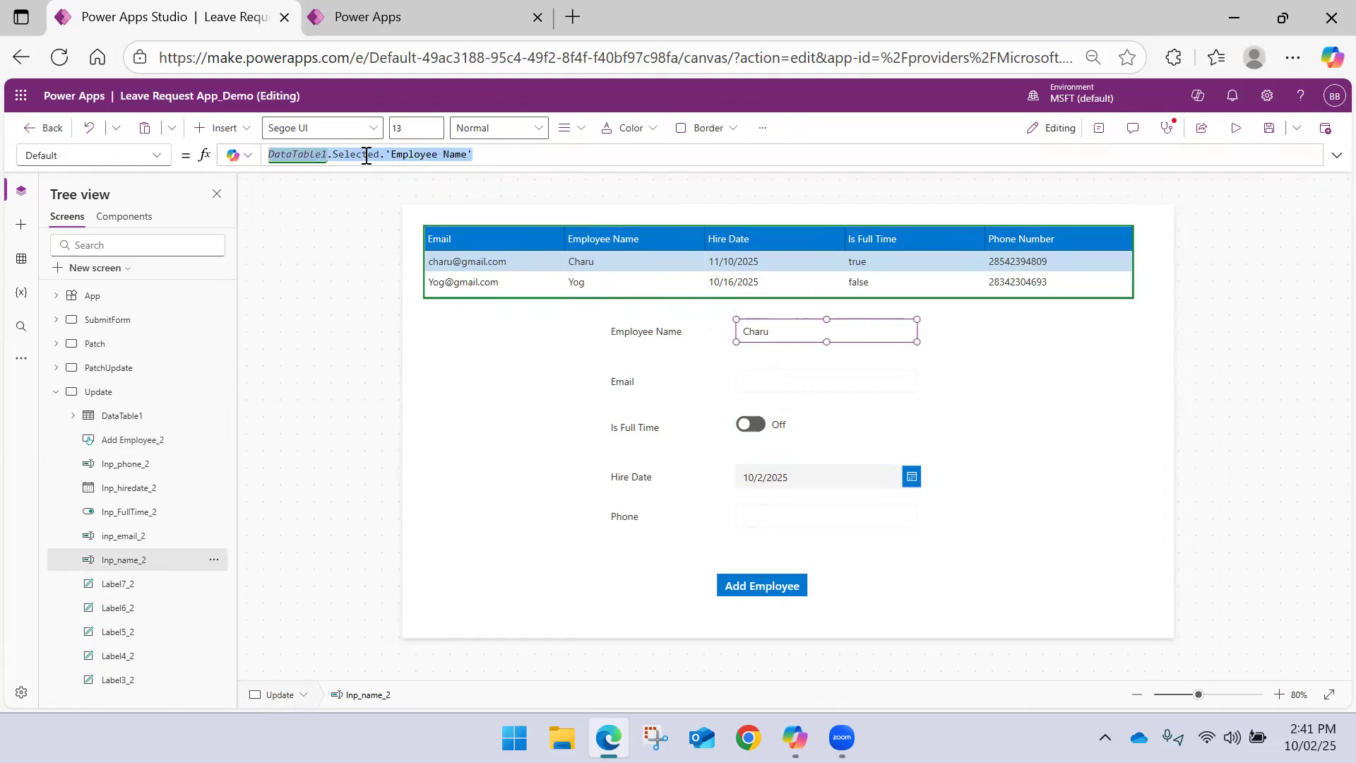
# Set the Default of the Email input to DataTable1.Selected.Email, reusing the formula from the Employee Name input
pyautogui.click(766, 374)
pyautogui.click(502, 156)
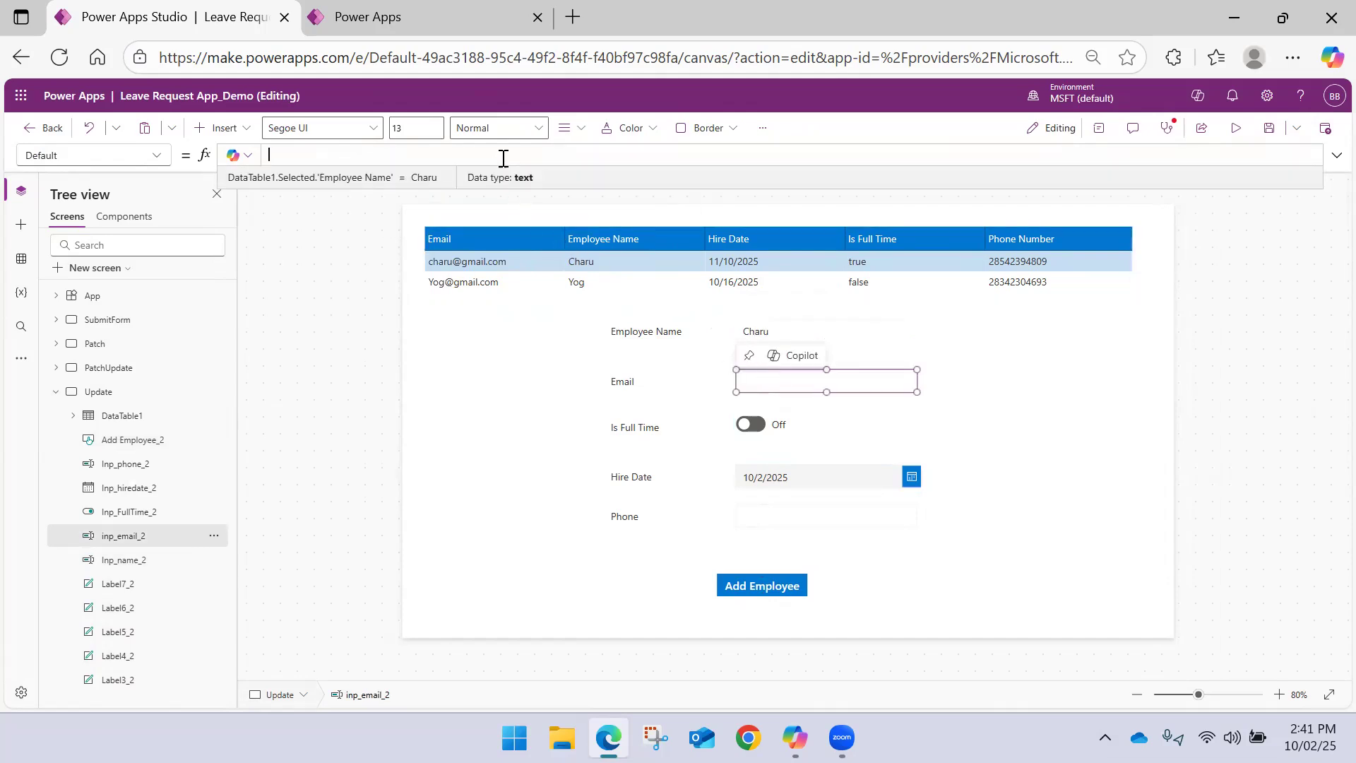
pyautogui.write("DataTable1.Selected.'Employee Name'")
pyautogui.moveTo(473, 154); pyautogui.dragTo(387, 154)
pyautogui.write('Email')
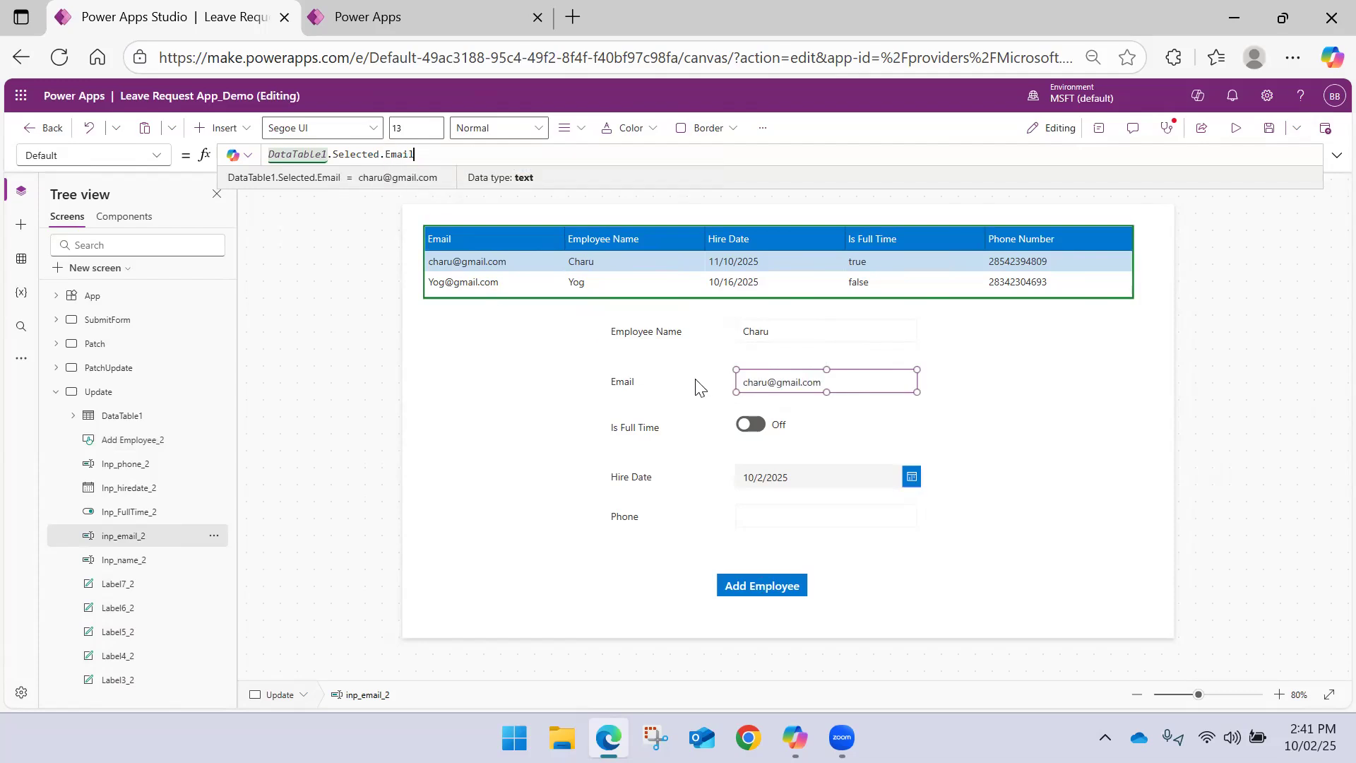
# Set the Default of the Is Full Time toggle to the selected DataTable1 record's 'Is Full Time' value
pyautogui.click(761, 423)
pyautogui.write("DataTable1.Selected.'Employee Name'")
pyautogui.moveTo(472, 154); pyautogui.dragTo(390, 154)
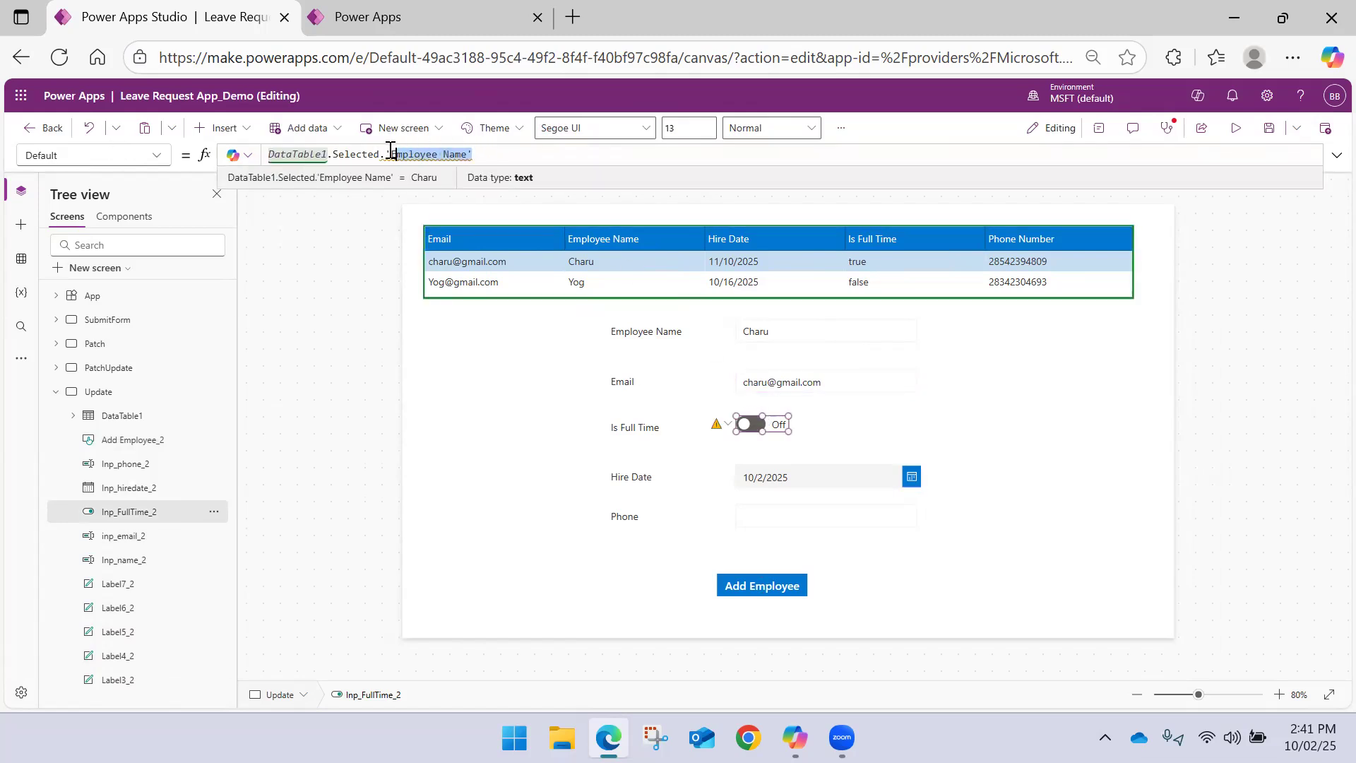
pyautogui.write('Is')
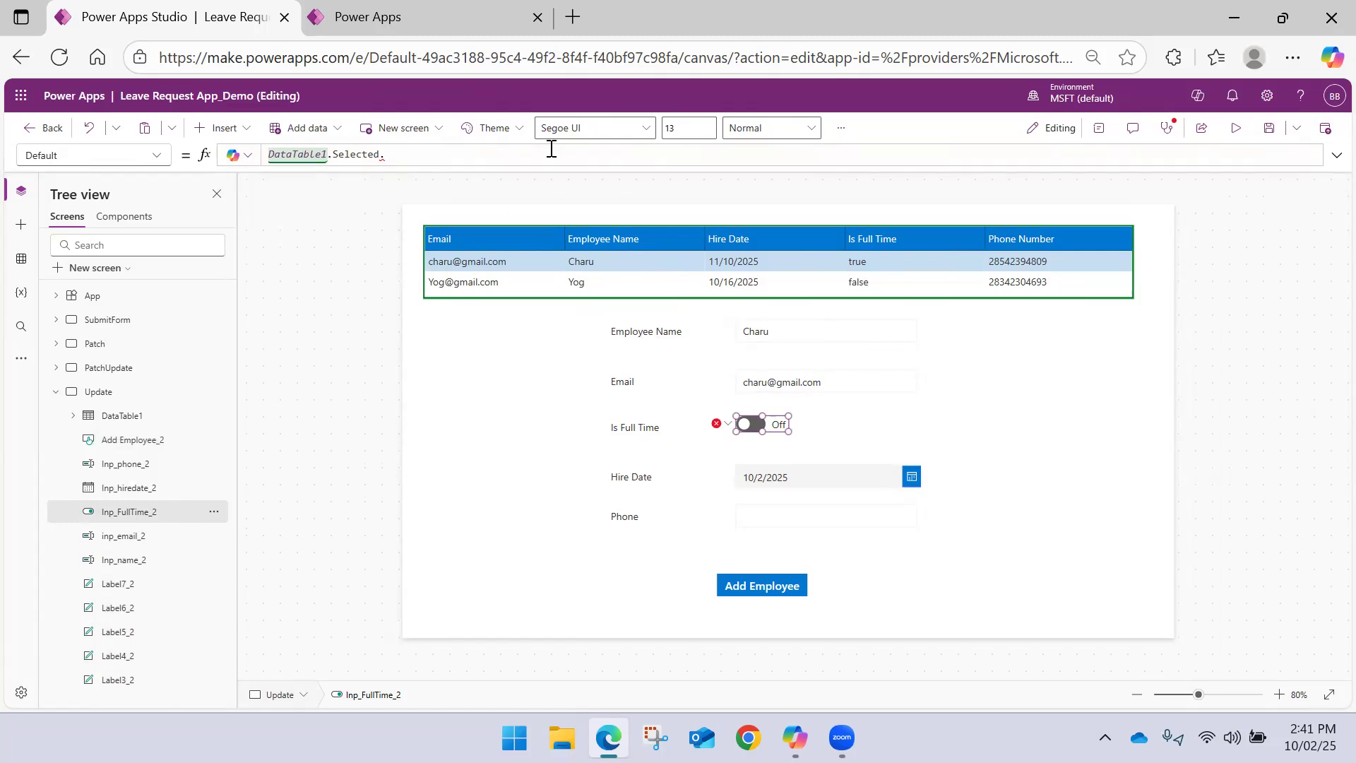
pyautogui.press('Tab')
# Set the DefaultDate of the Hire Date picker to DataTable1.Selected.'Hire Date'
pyautogui.click(771, 477)
pyautogui.click(383, 148)
pyautogui.hotkey('ctrl', 'a')
pyautogui.write("DataTable1.Selected.'Employee Name'")
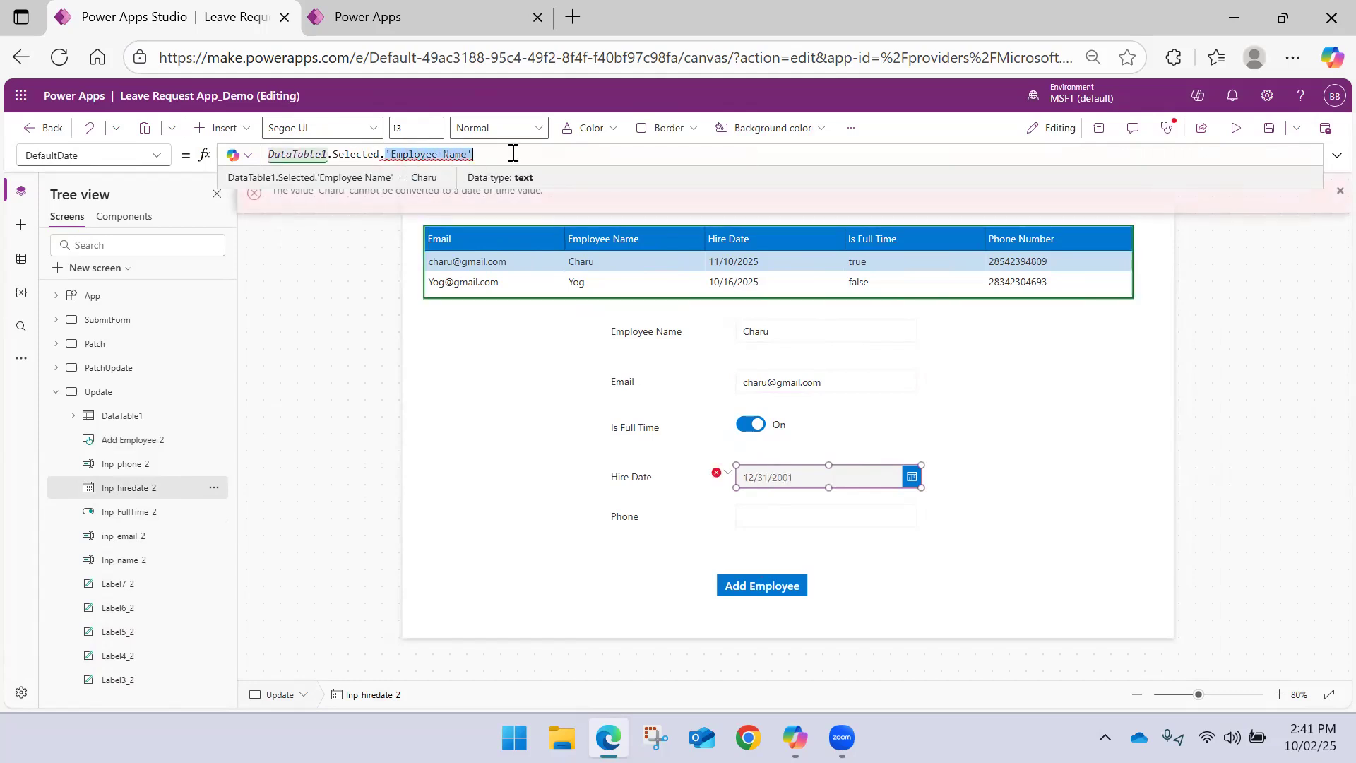
pyautogui.press('BackSpace')
pyautogui.press('BackSpace')
pyautogui.press('BackSpace')
pyautogui.press('BackSpace')
pyautogui.press('BackSpace')
pyautogui.press('BackSpace')
pyautogui.press('BackSpace')
pyautogui.press('BackSpace')
pyautogui.press('BackSpace')
pyautogui.press('BackSpace')
pyautogui.press('BackSpace')
pyautogui.press('BackSpace')
pyautogui.press('BackSpace')
pyautogui.press('BackSpace')
pyautogui.press('BackSpace')
pyautogui.write('Hire')
pyautogui.press('Tab')
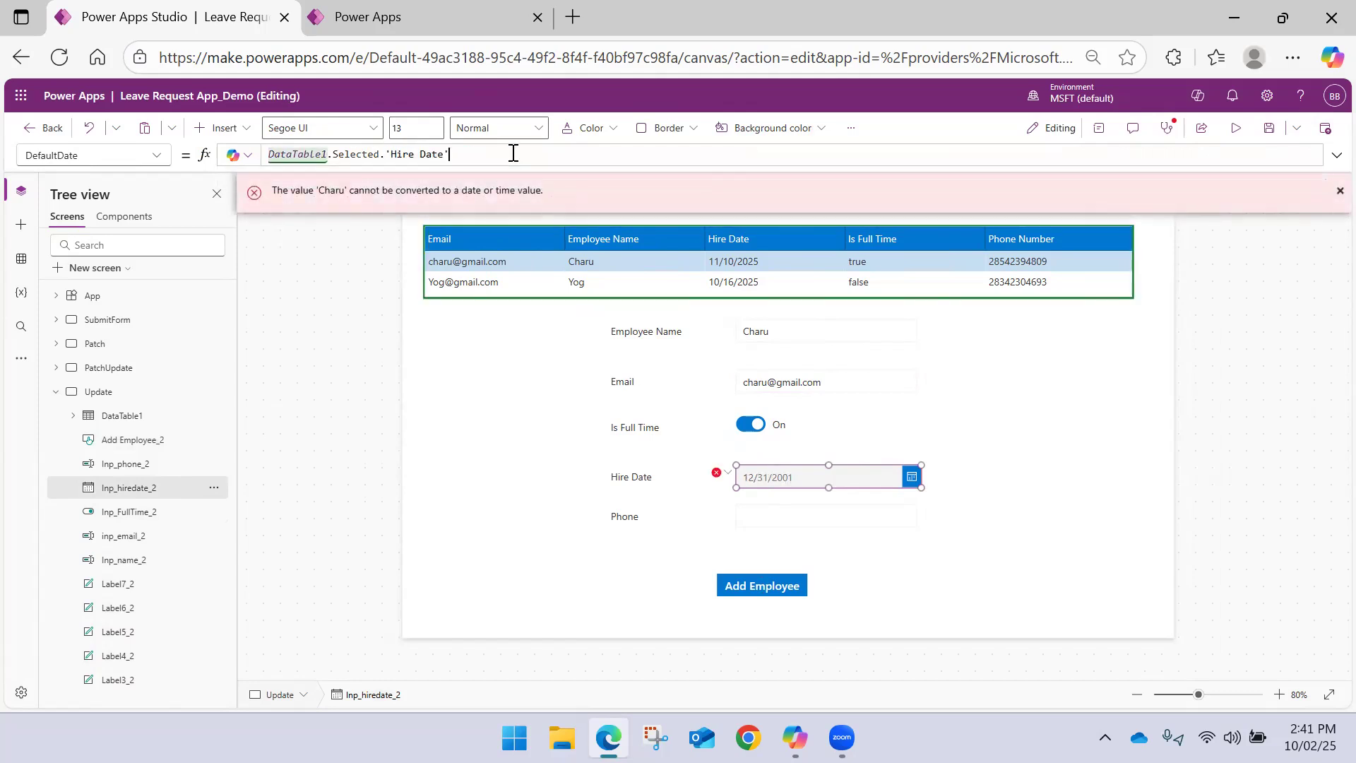
# Set the Default of the Phone input to DataTable1.Selected.'Phone Number'
pyautogui.click(770, 524)
pyautogui.click(439, 156)
pyautogui.write("DataTable1.Selected.'Employee Name'")
pyautogui.click(390, 154)
pyautogui.moveTo(394, 154); pyautogui.dragTo(504, 154)
pyautogui.write("'P")
pyautogui.press('Tab')
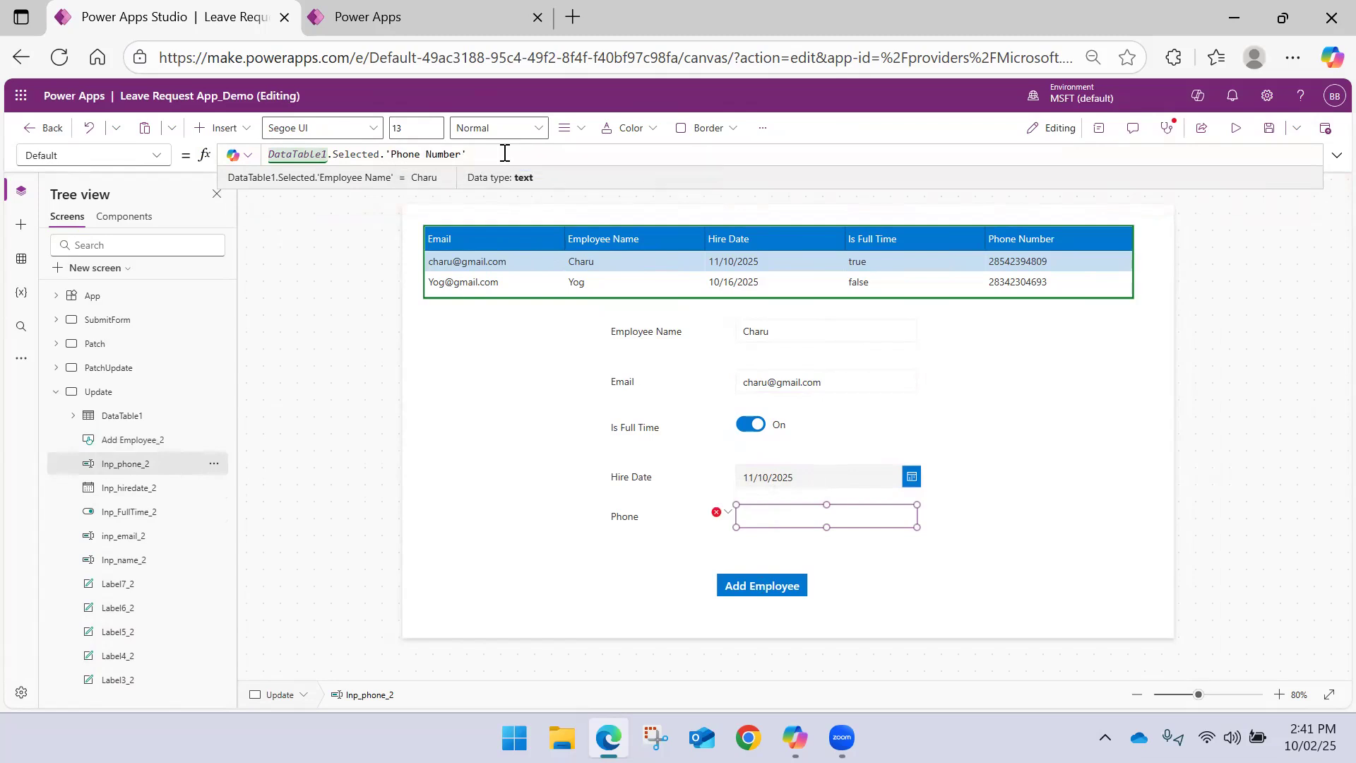
pyautogui.click(476, 362)
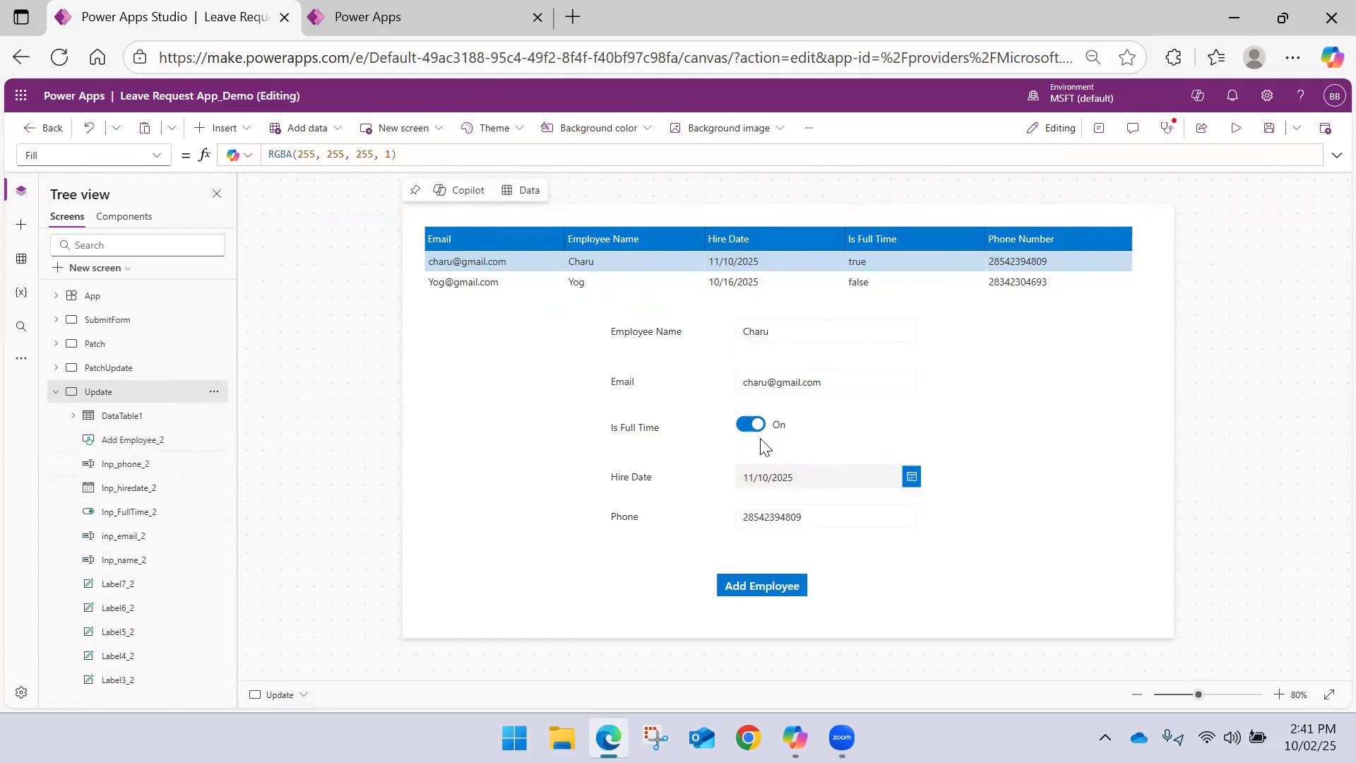
# Test the update in preview by adding 1111 before the @ in the selected employee's email and submitting, then return to editing
pyautogui.click(789, 383)
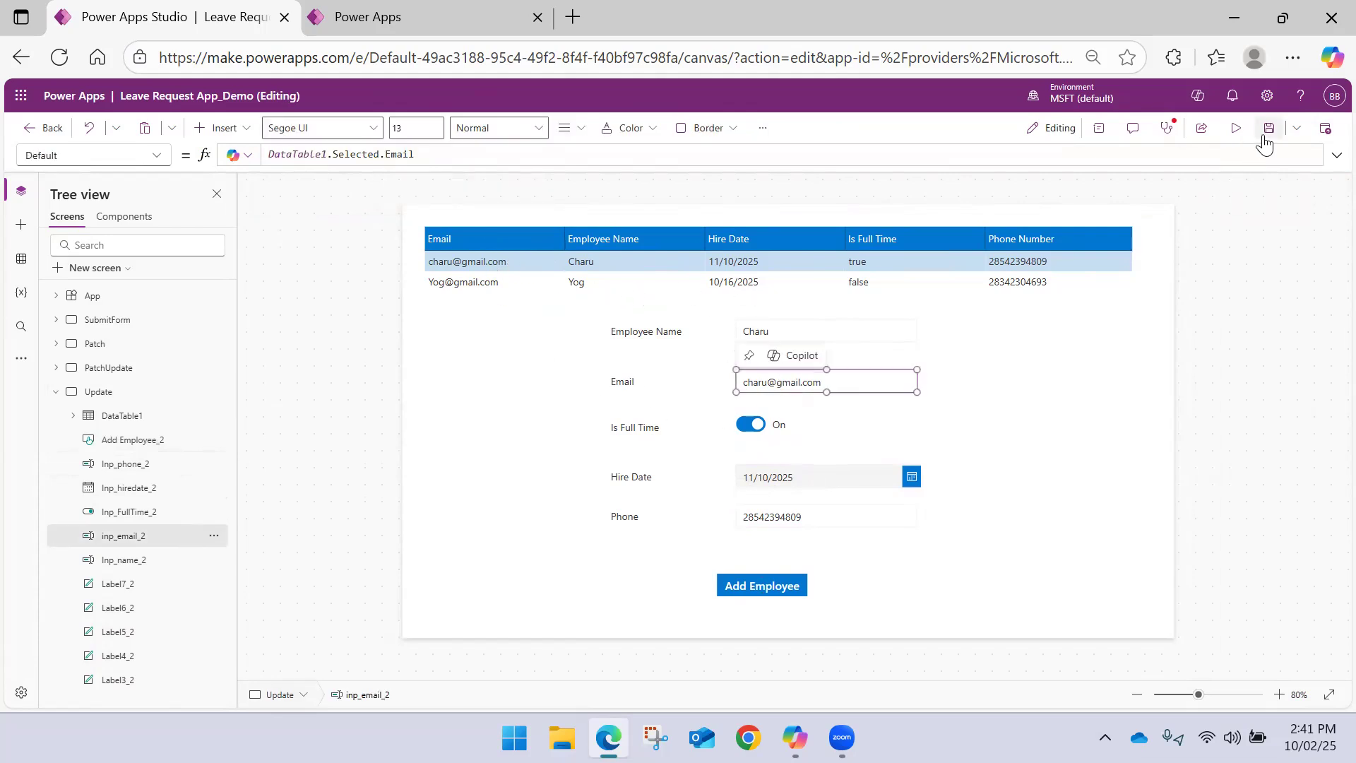
pyautogui.click(1235, 129)
pyautogui.click(460, 372)
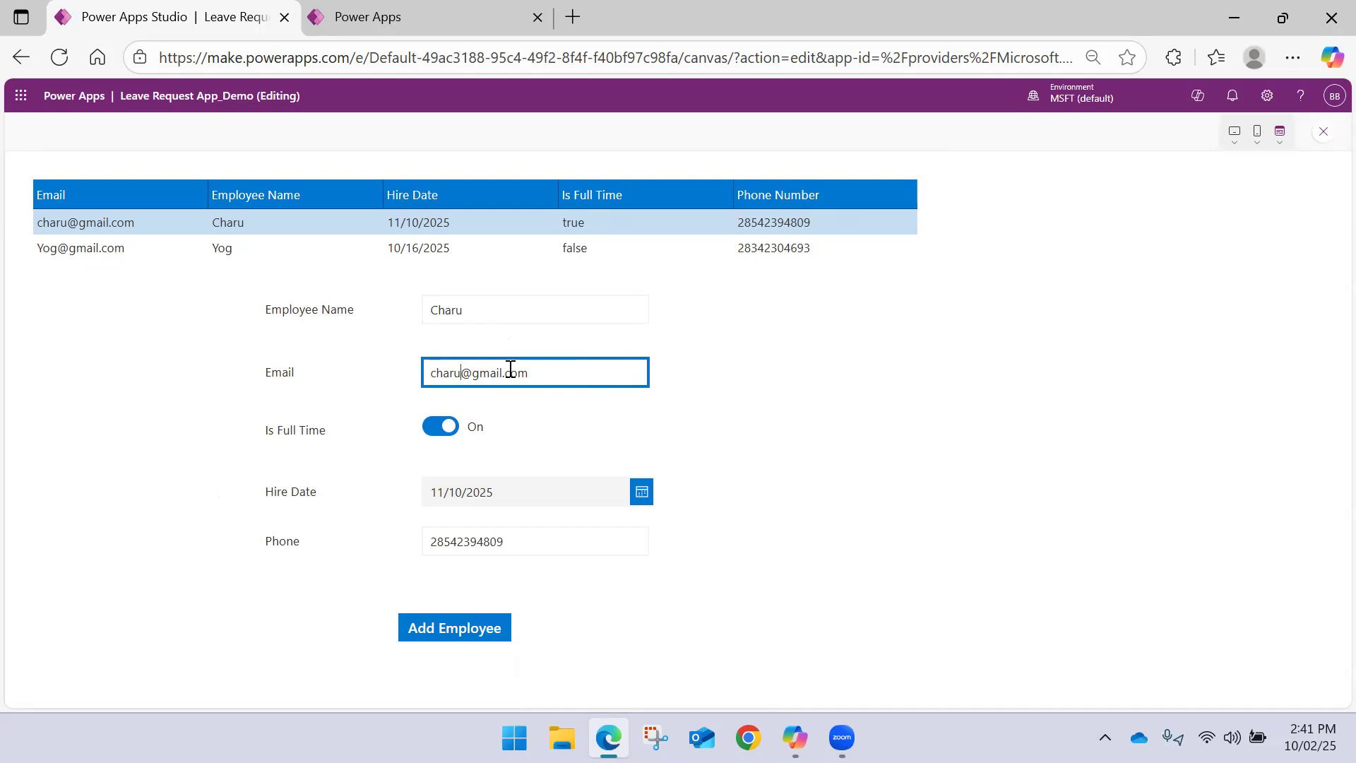
pyautogui.write('1111')
pyautogui.click(457, 634)
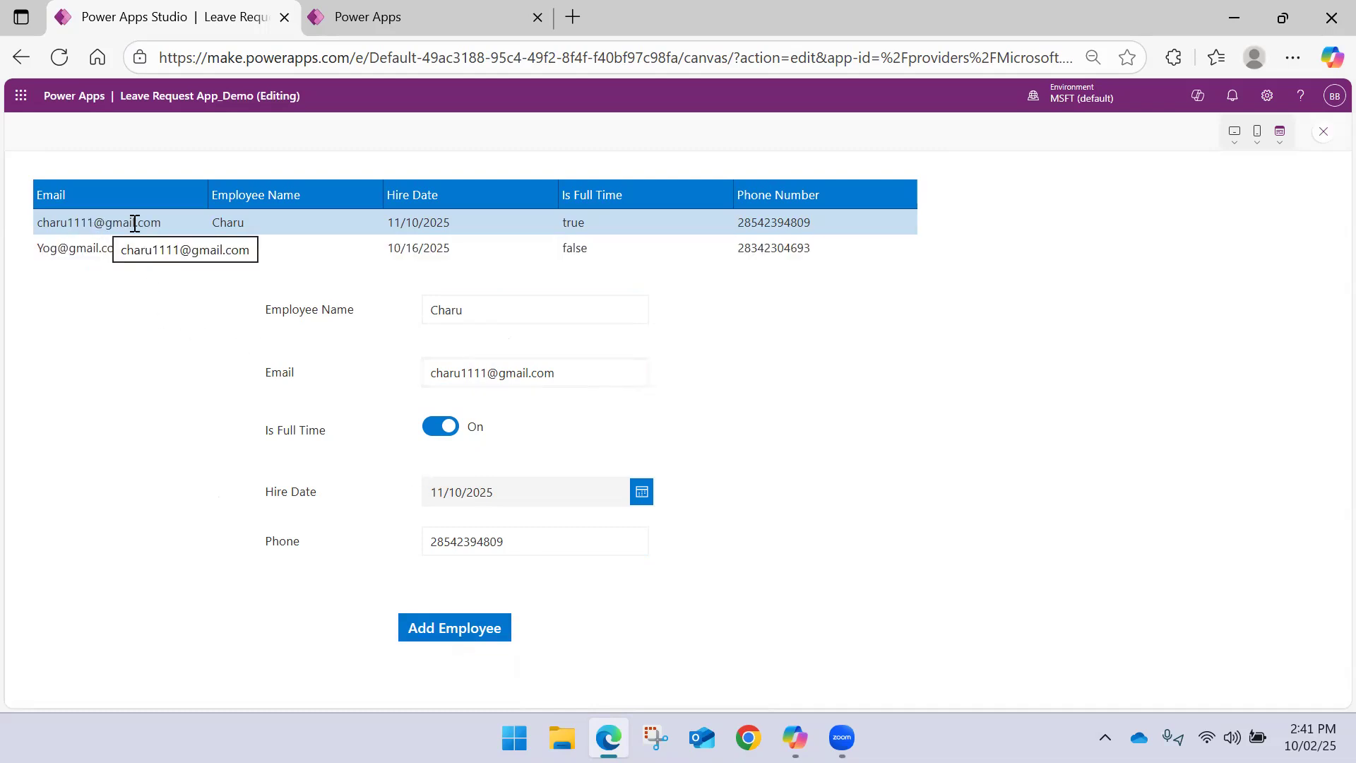
pyautogui.click(1322, 131)
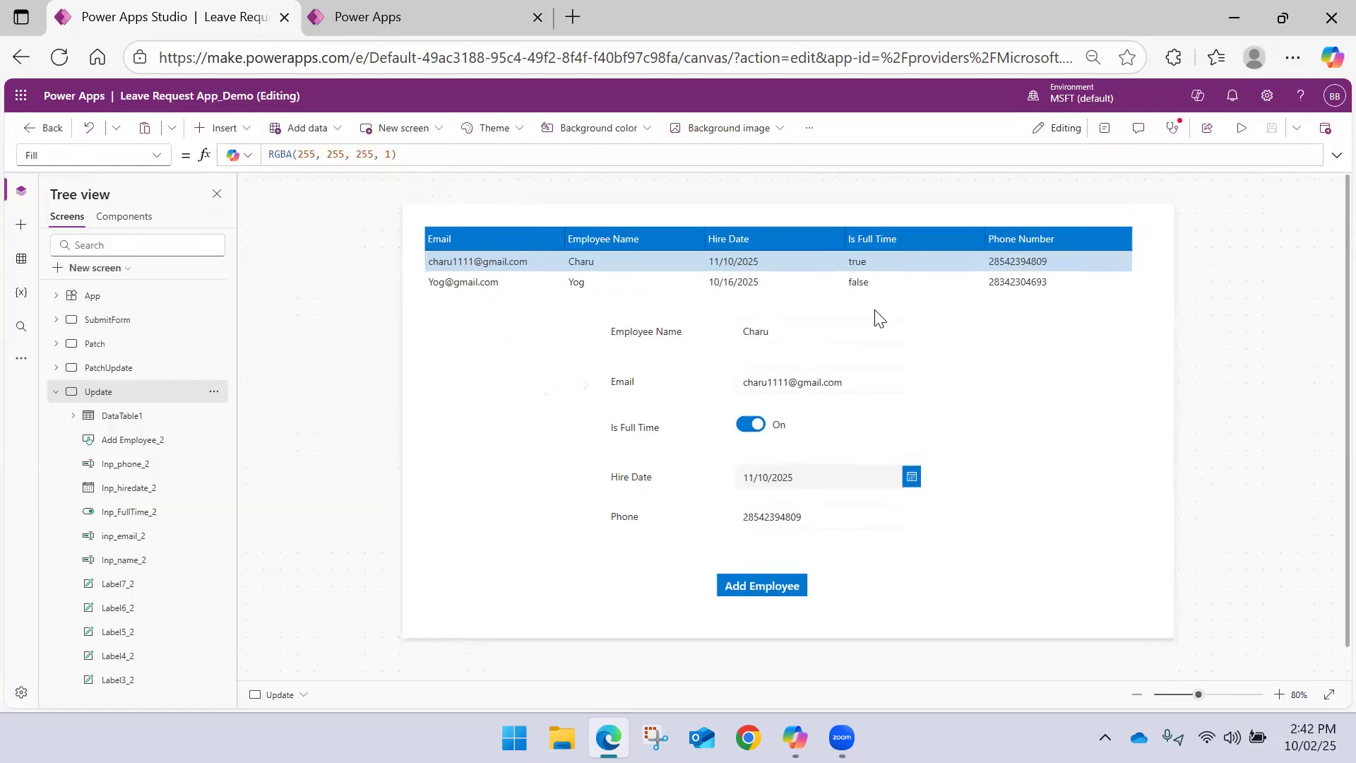
# Change the Add Employee button's text to Update with Patch, widen it to about 354 by 43, and move it below the form's labels
pyautogui.click(776, 593)
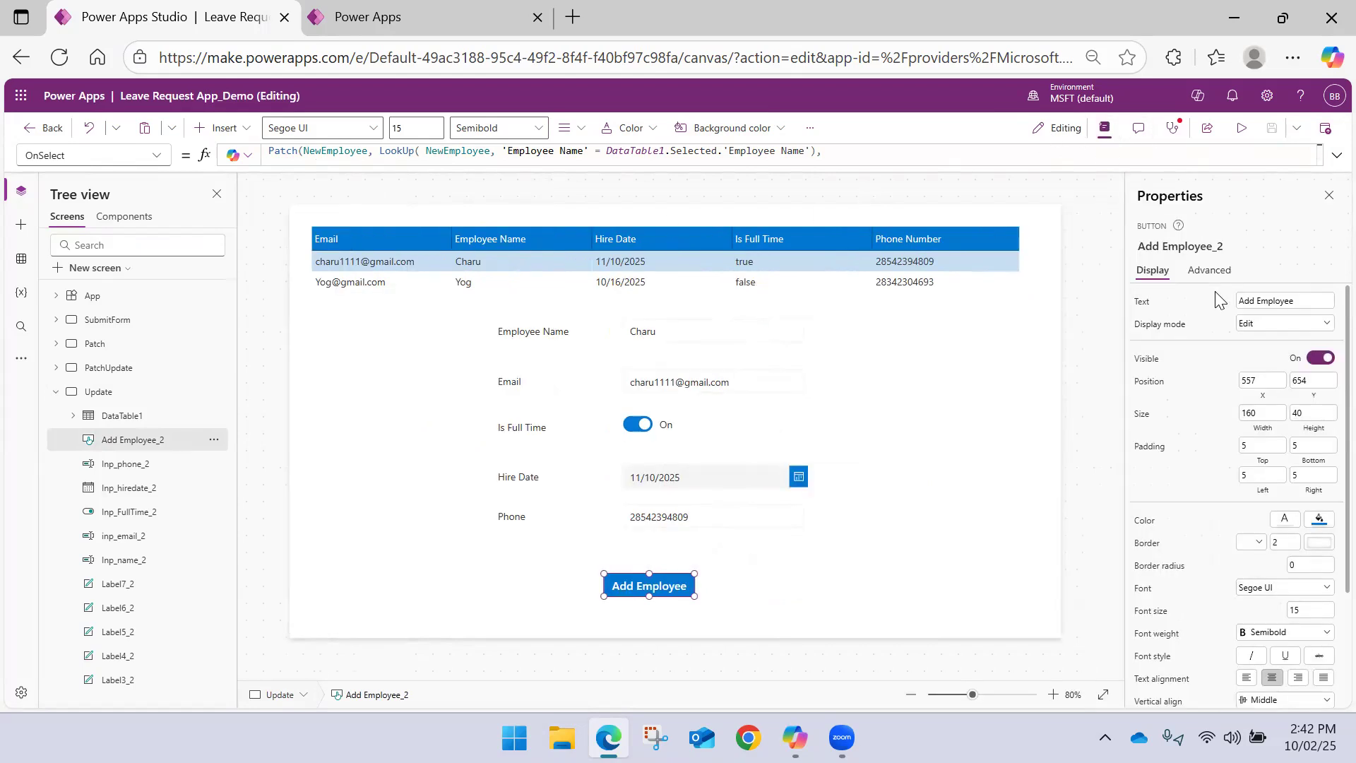
pyautogui.moveTo(1303, 300); pyautogui.dragTo(1098, 305)
pyautogui.write('Update with Patch')
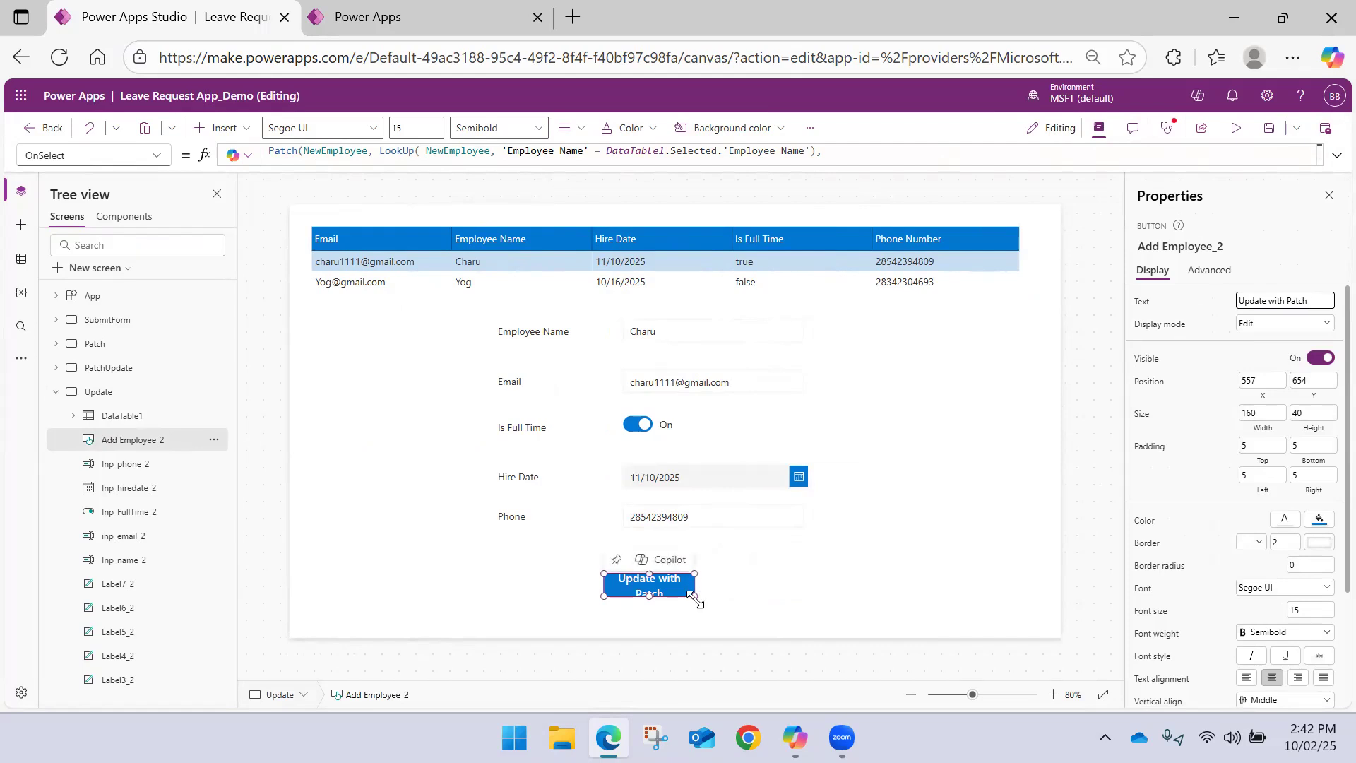
pyautogui.moveTo(694, 596); pyautogui.dragTo(471, 579)
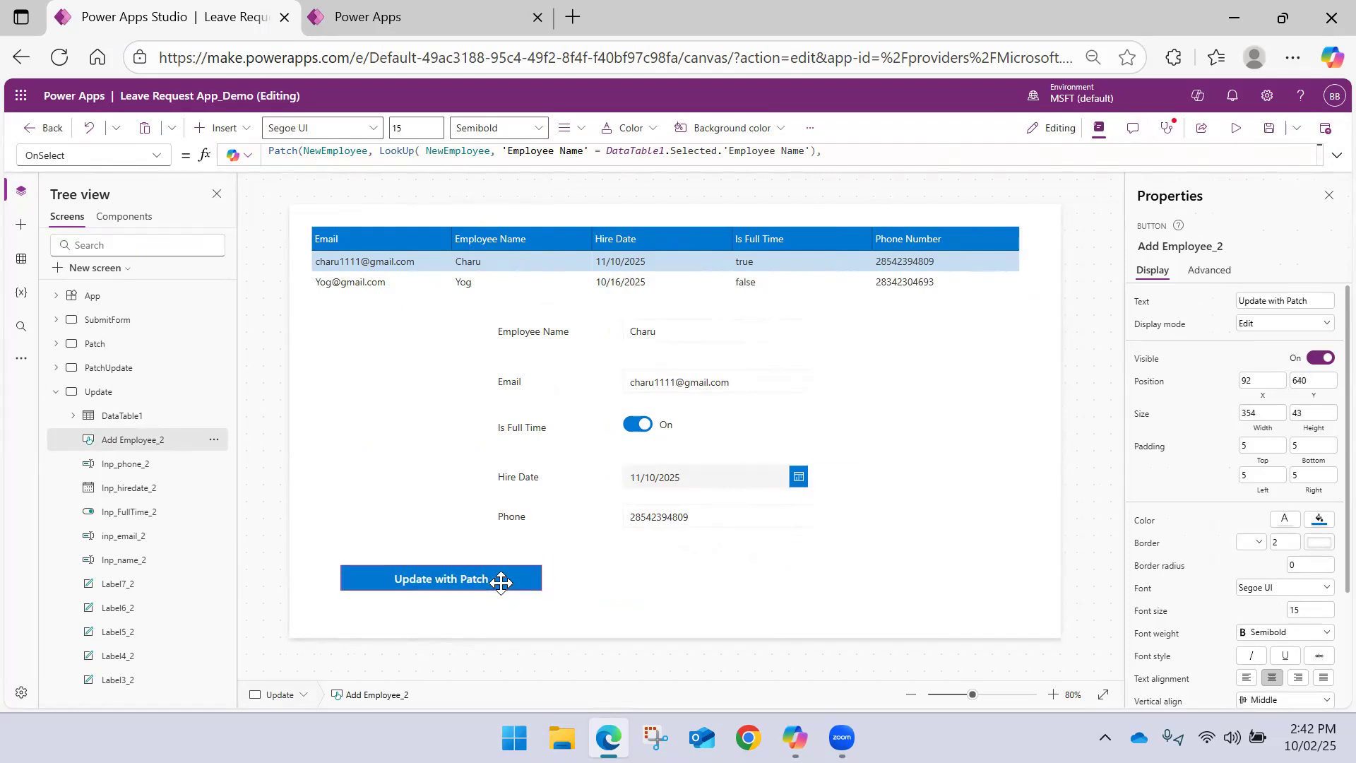
pyautogui.click(691, 569)
pyautogui.click(506, 575)
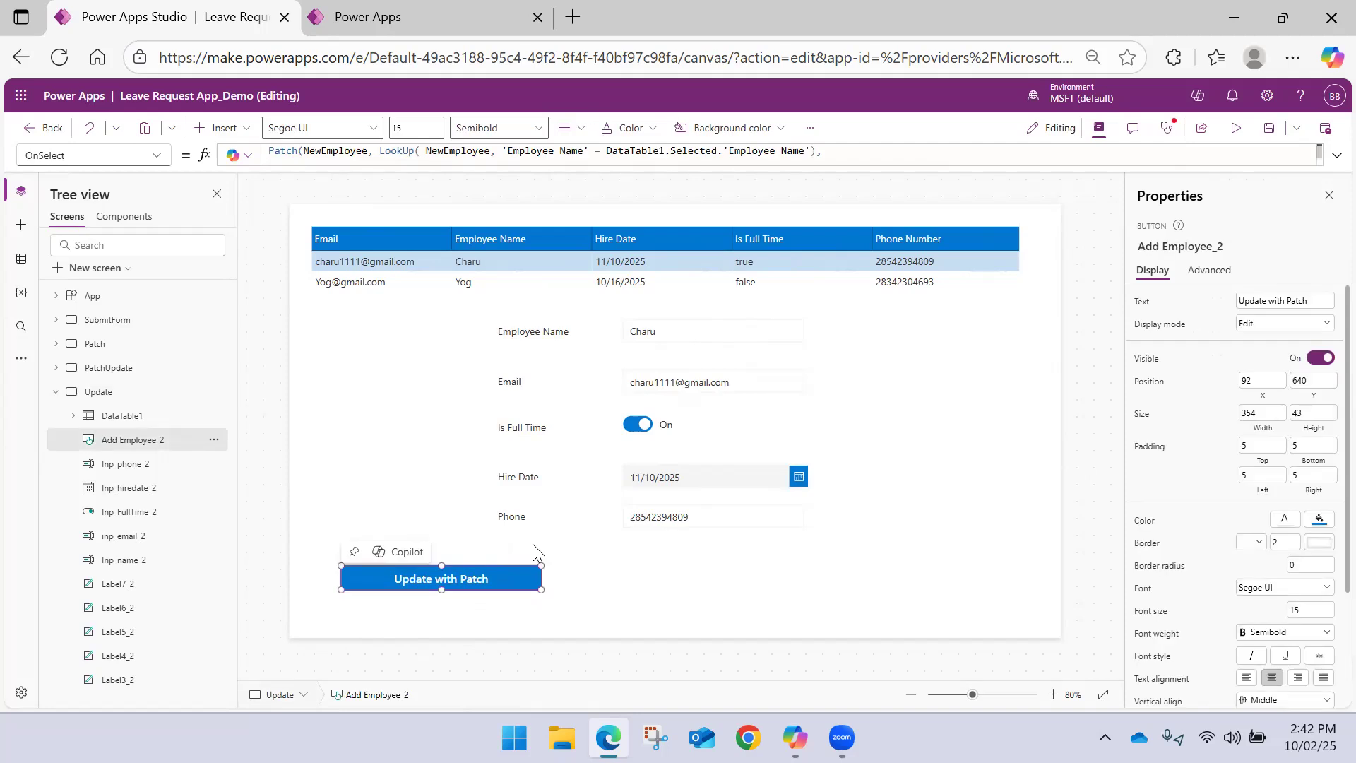
# Copy the button's whole OnSelect Patch formula into Notepad, replacing the note's existing text, and return to Power Apps Studio
pyautogui.click(1335, 157)
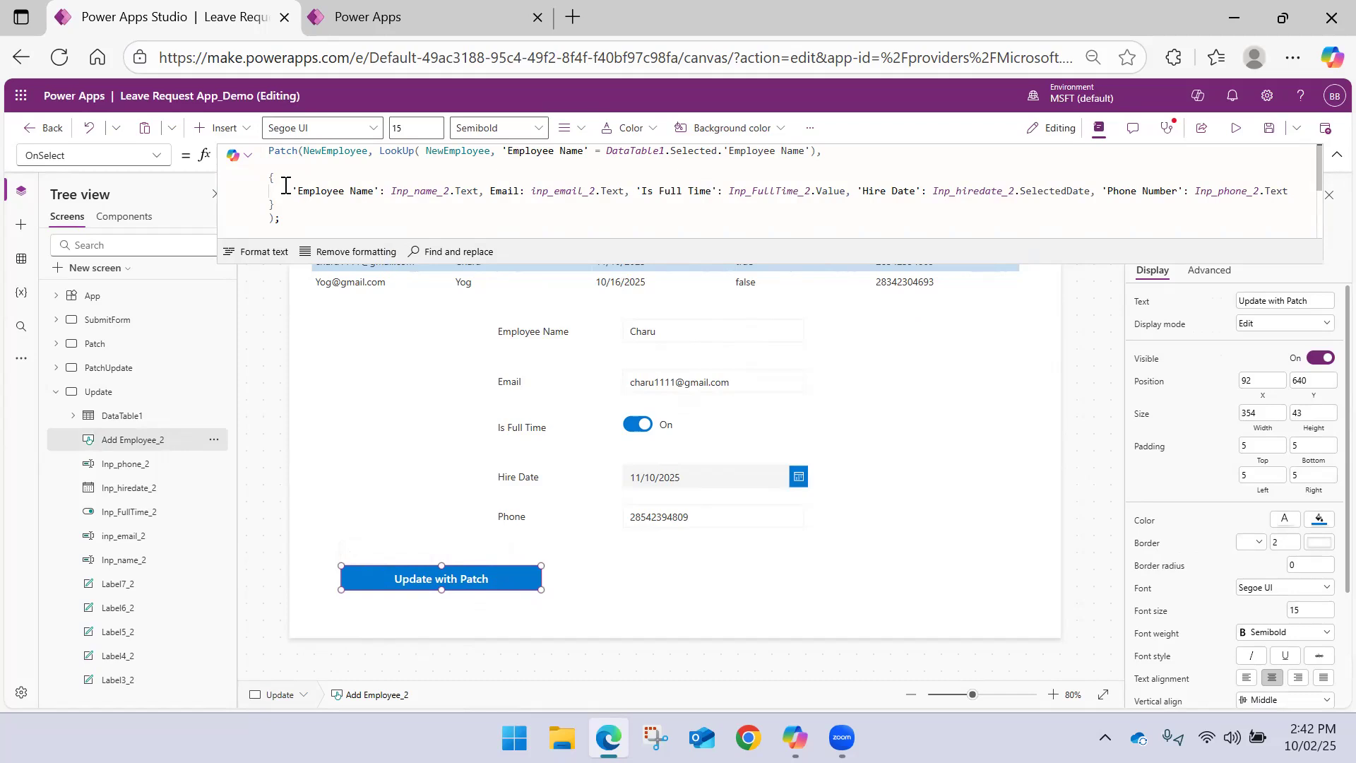
pyautogui.moveTo(281, 220); pyautogui.dragTo(266, 159)
pyautogui.hotkey('ctrl', 'c')
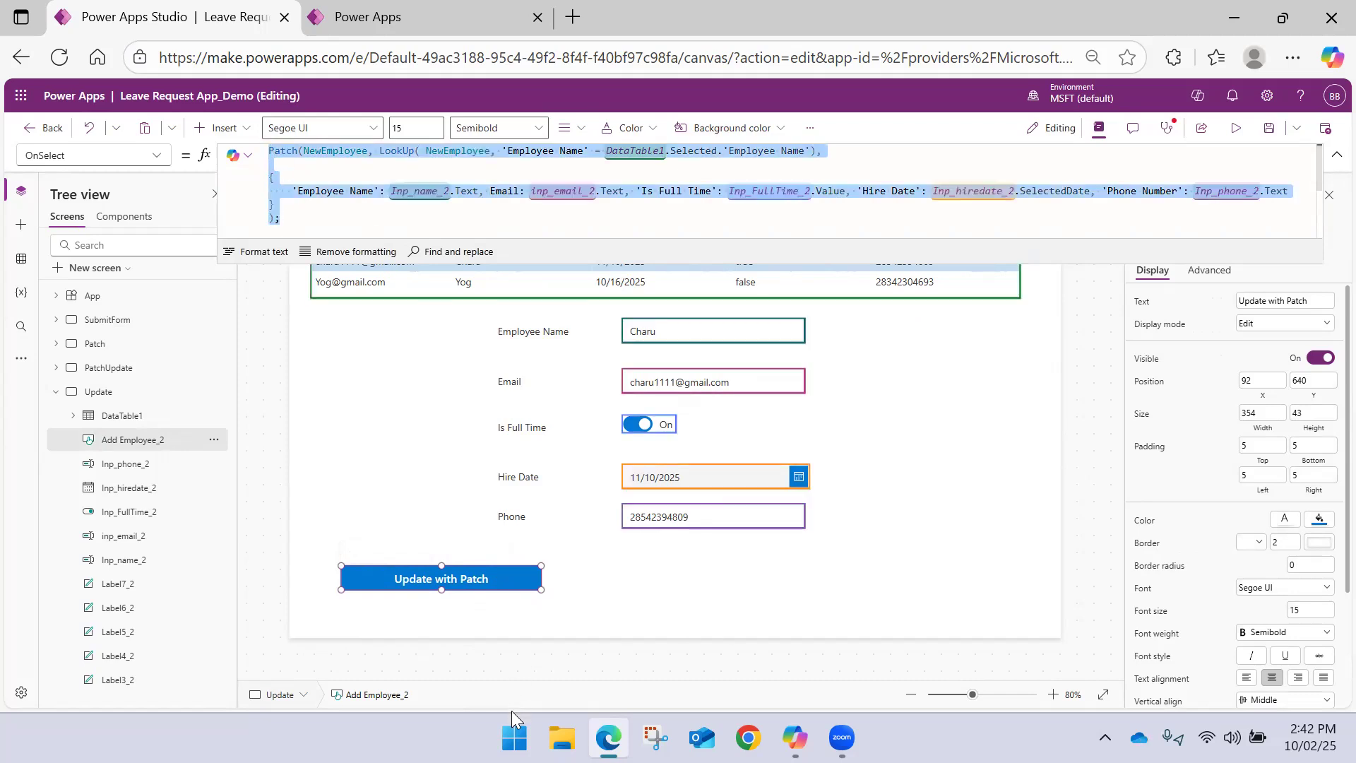
pyautogui.click(514, 737)
pyautogui.write('Note')
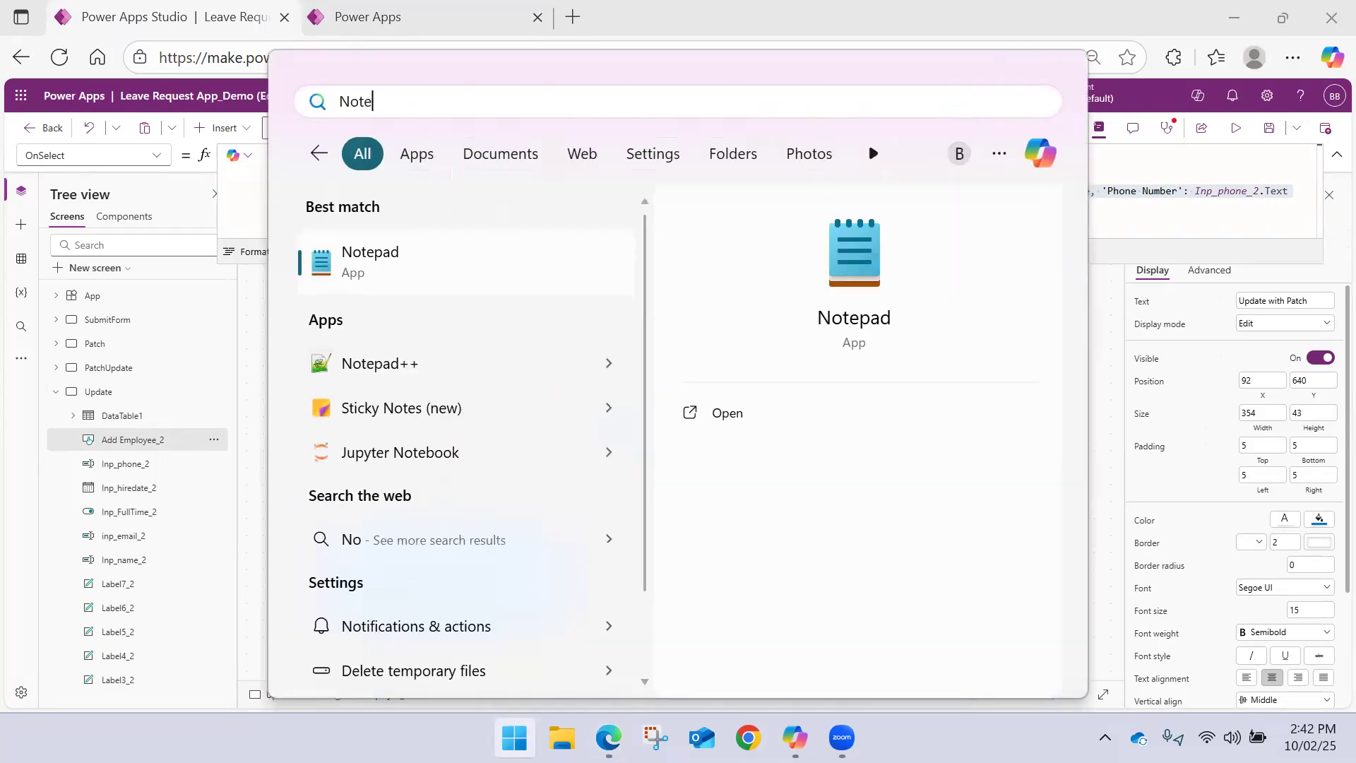
pyautogui.press('Return')
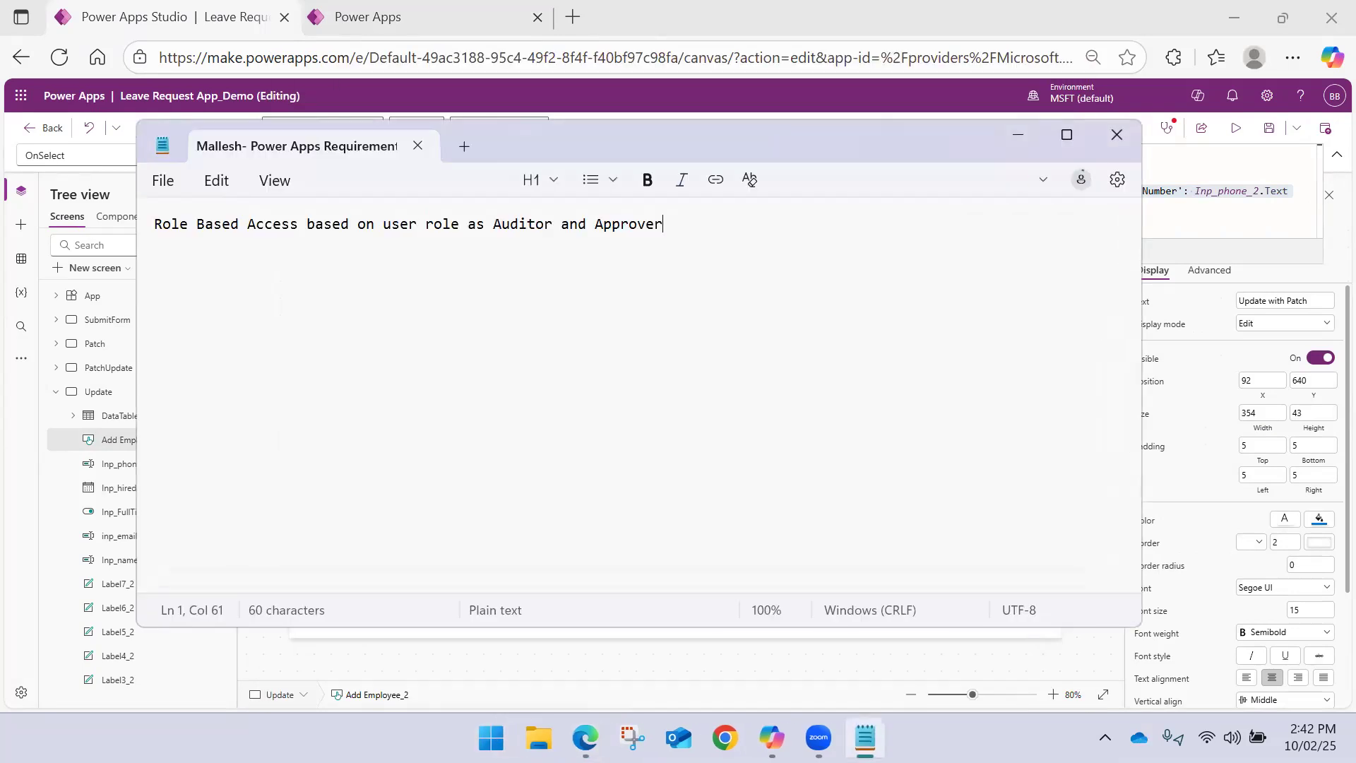
pyautogui.hotkey('ctrl', 'a')
pyautogui.press('BackSpace')
pyautogui.hotkey('ctrl', 'v')
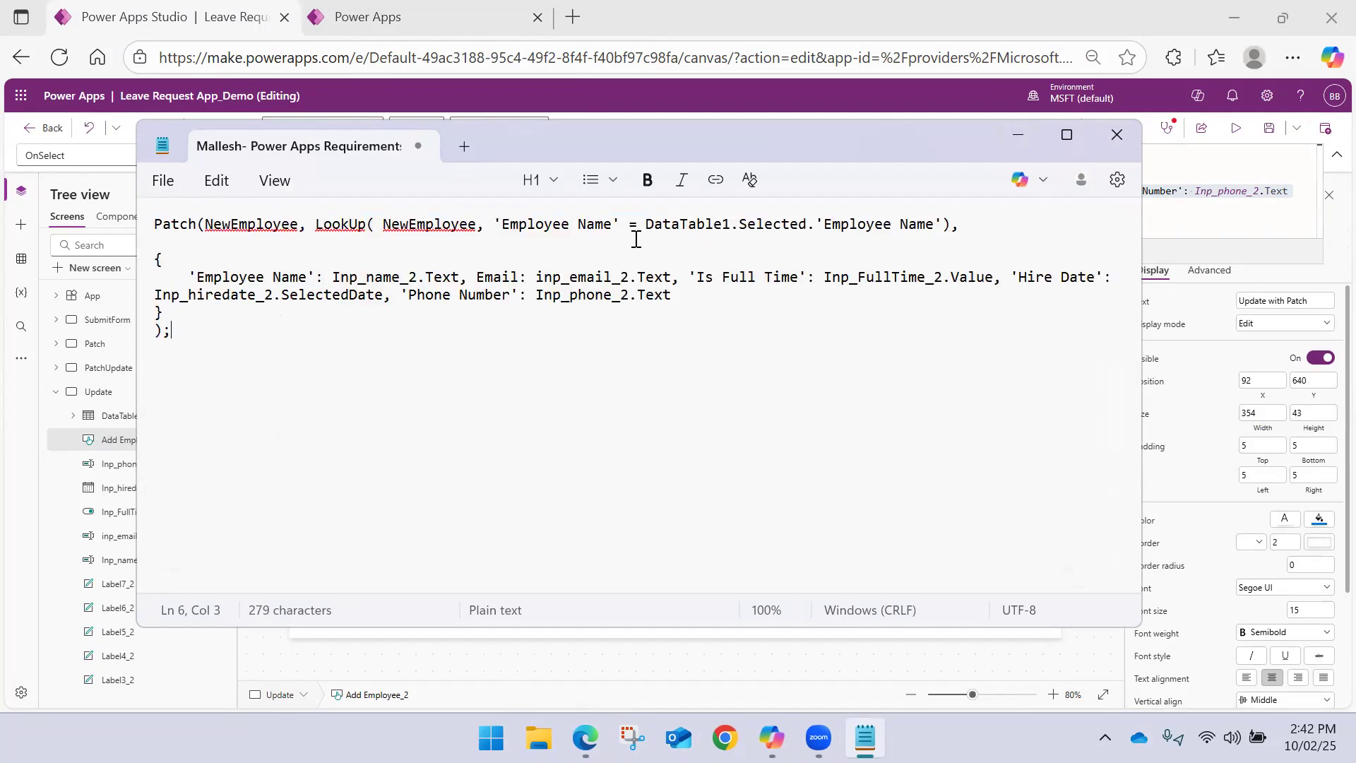
pyautogui.click(1018, 134)
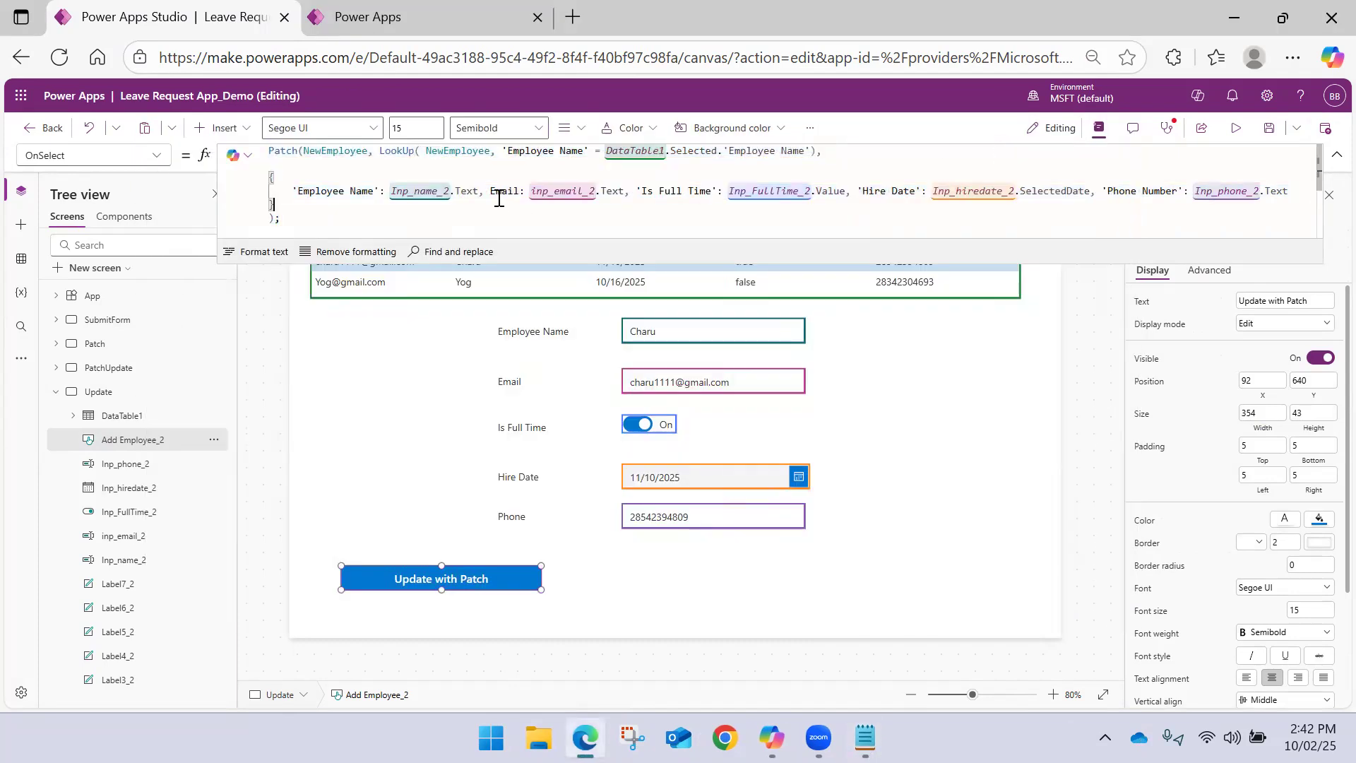
# Remove the 'Employee Name', 'Is Full Time' and 'Phone Number' fields from the Patch record, keeping only Email and 'Hire Date'
pyautogui.click(334, 192)
pyautogui.moveTo(291, 191); pyautogui.dragTo(487, 192)
pyautogui.press('BackSpace')
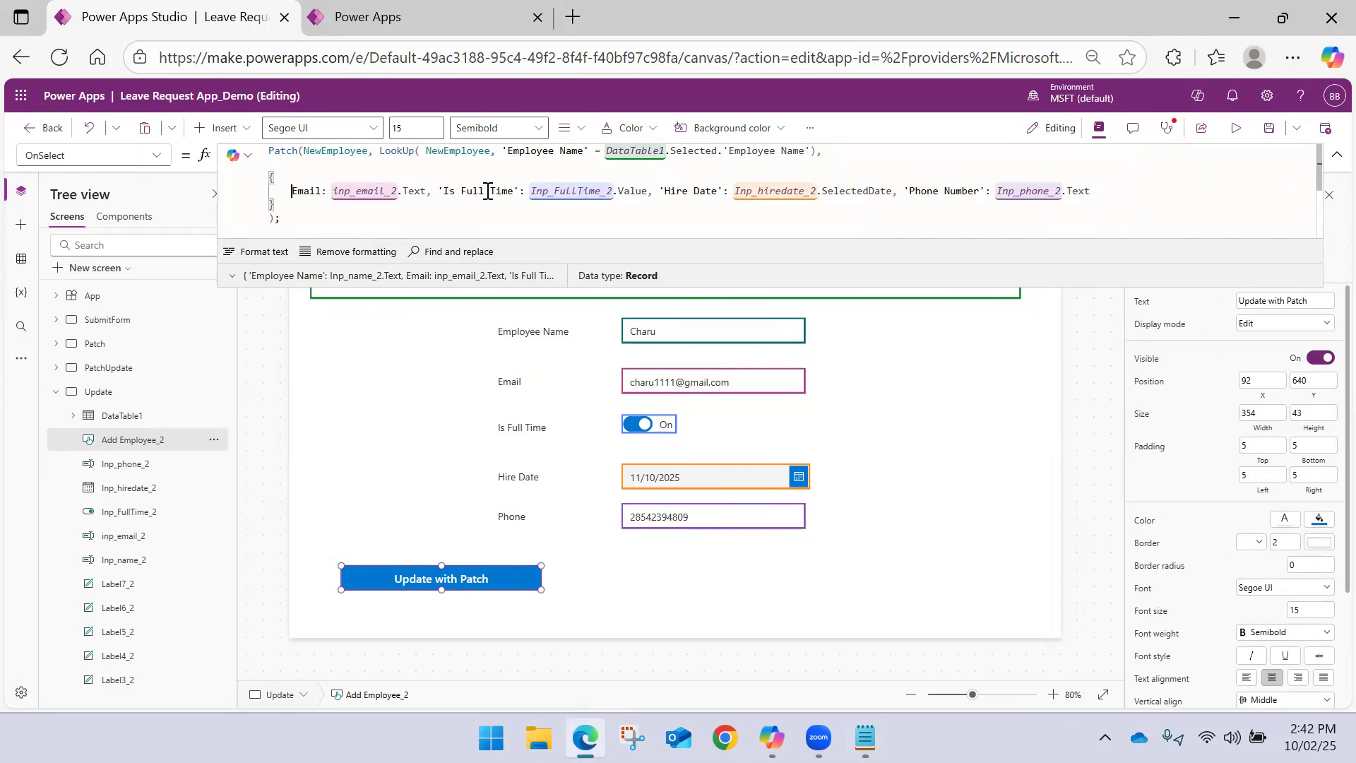
pyautogui.moveTo(439, 190); pyautogui.dragTo(657, 197)
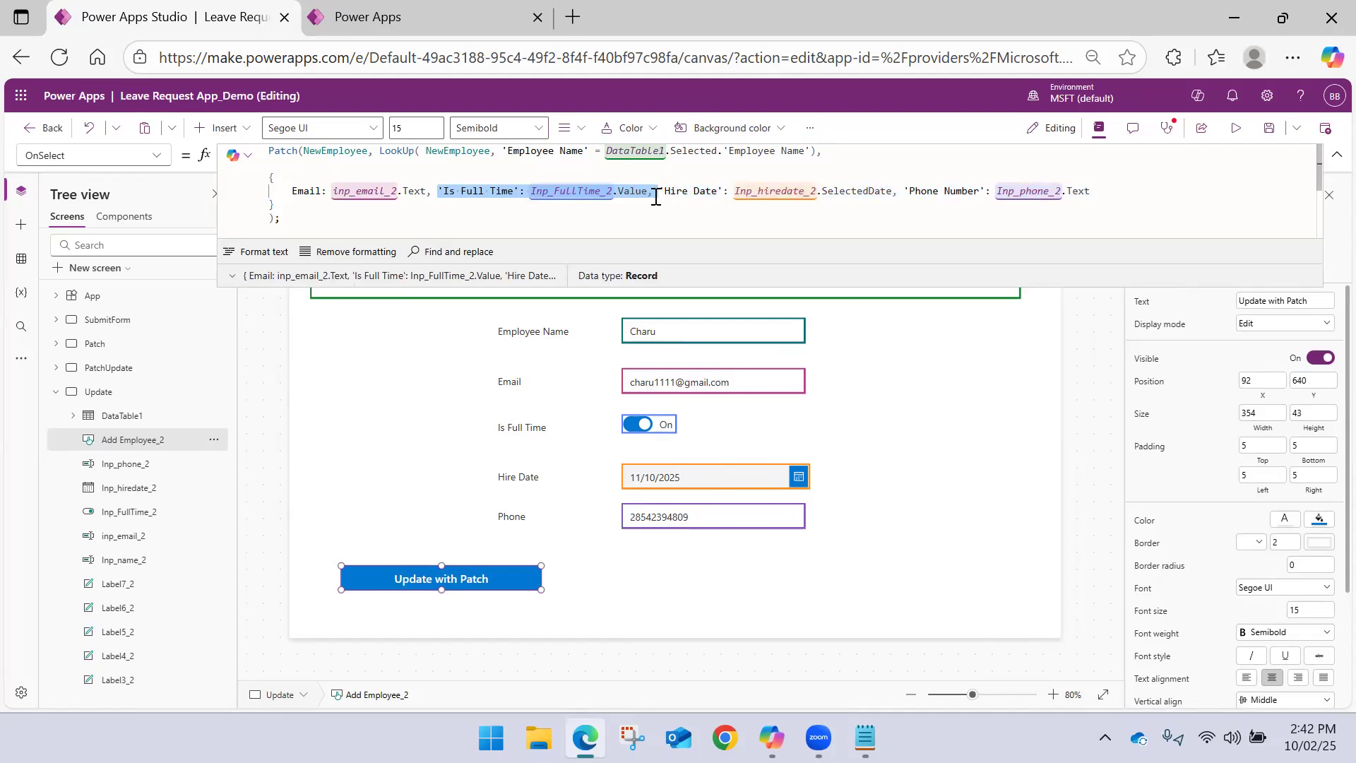
pyautogui.press('BackSpace')
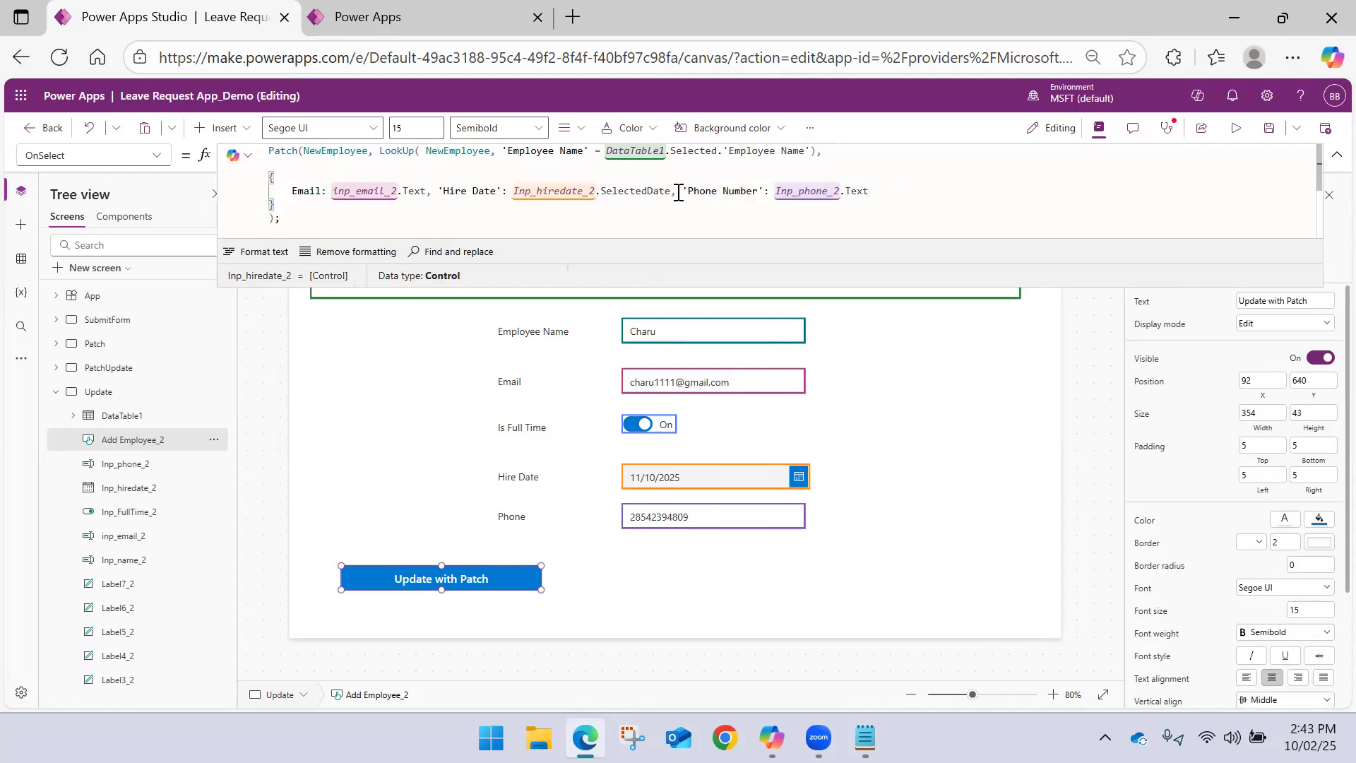
pyautogui.moveTo(672, 190); pyautogui.dragTo(876, 189)
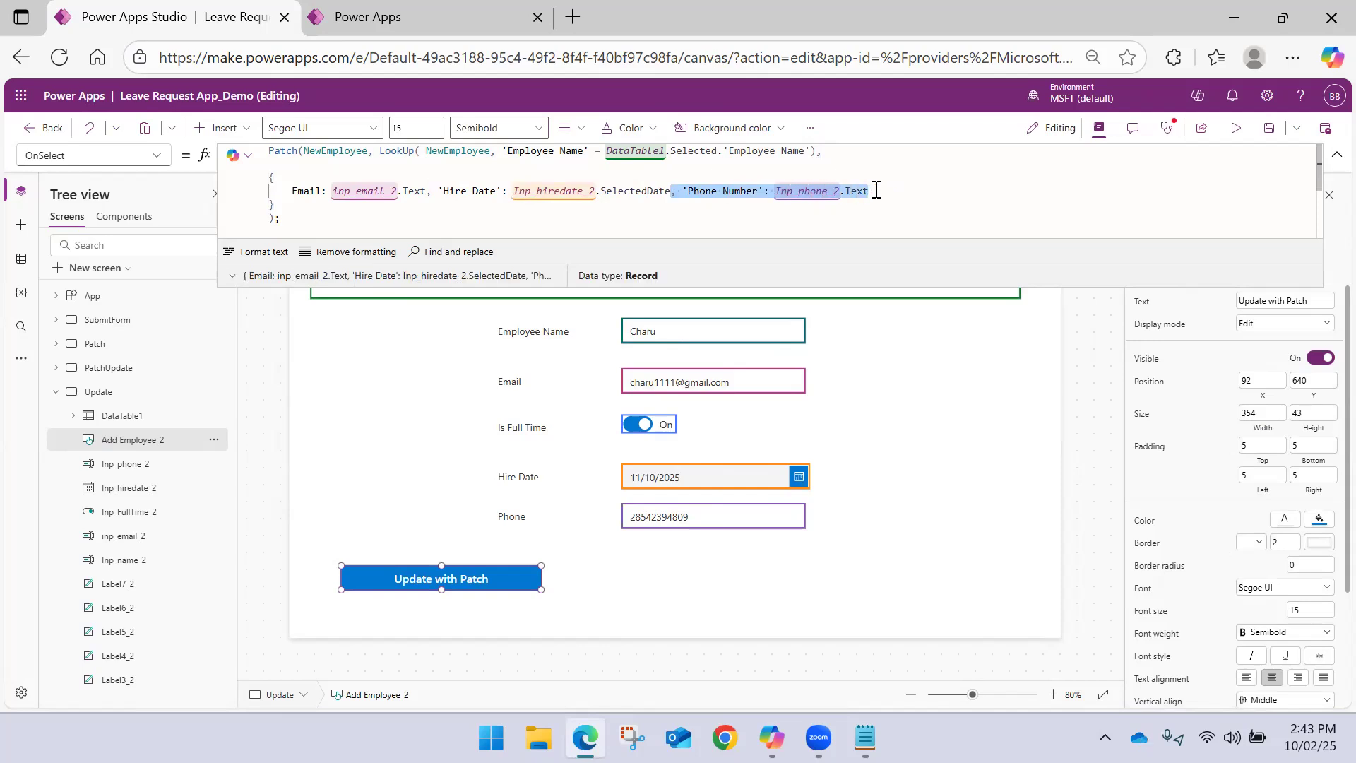
pyautogui.press('BackSpace')
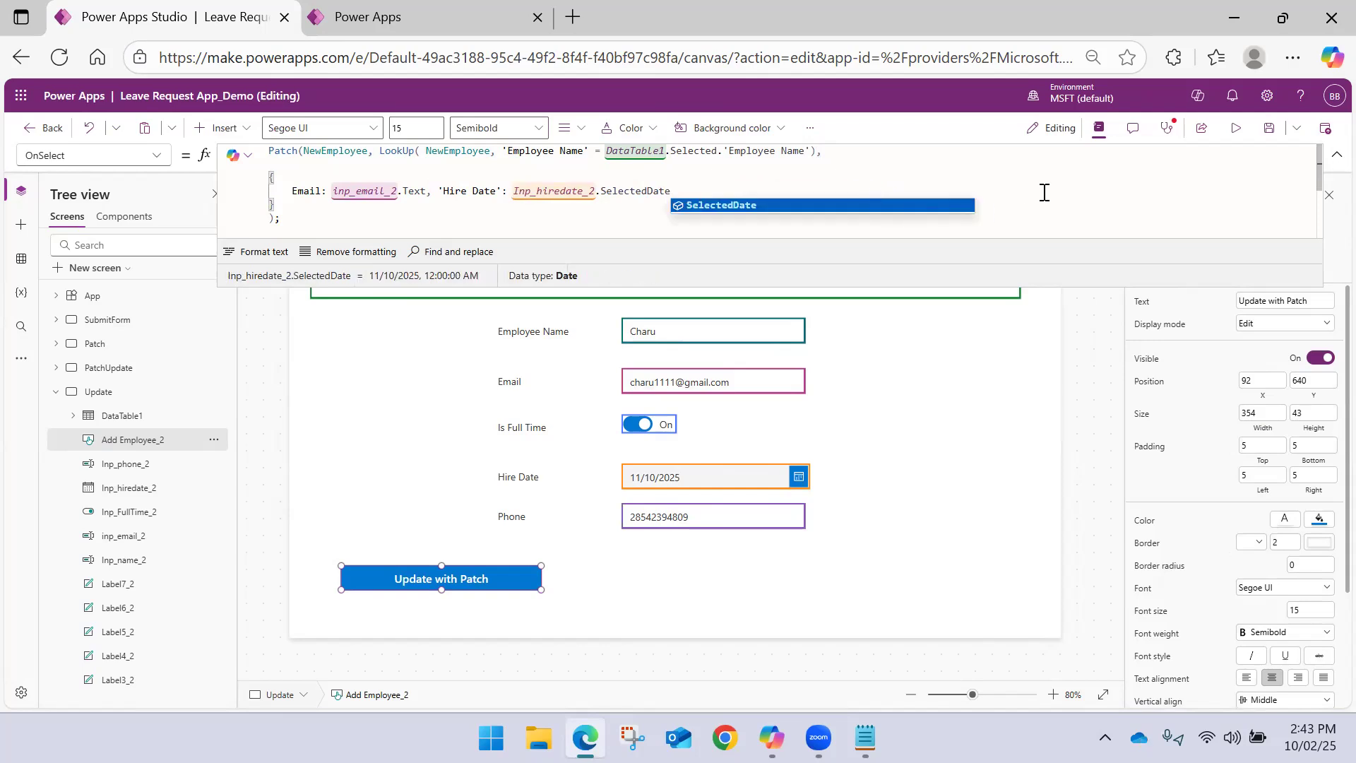
pyautogui.click(466, 218)
pyautogui.click(1332, 161)
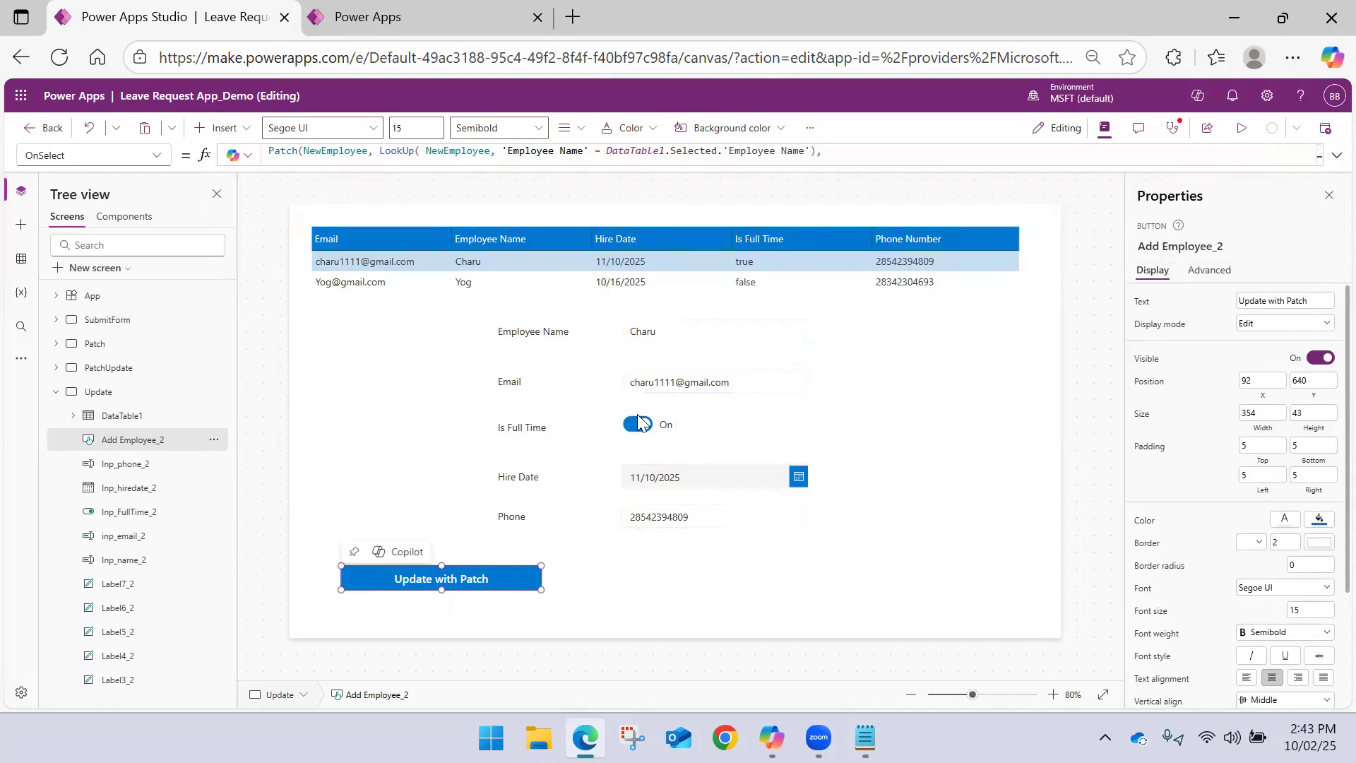
# Preview the app and replace the digits before the @ in the selected employee's email with 5555
pyautogui.click(676, 385)
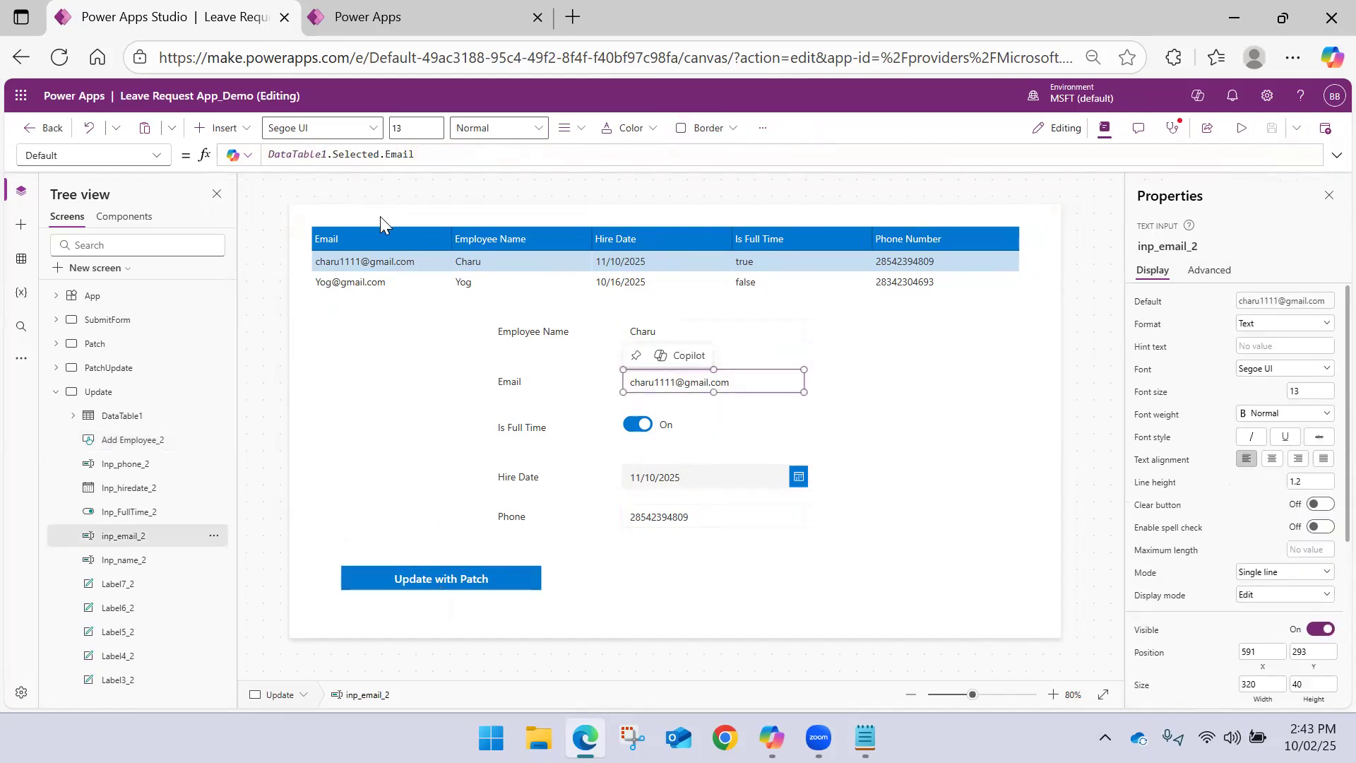
pyautogui.click(1241, 128)
pyautogui.click(452, 372)
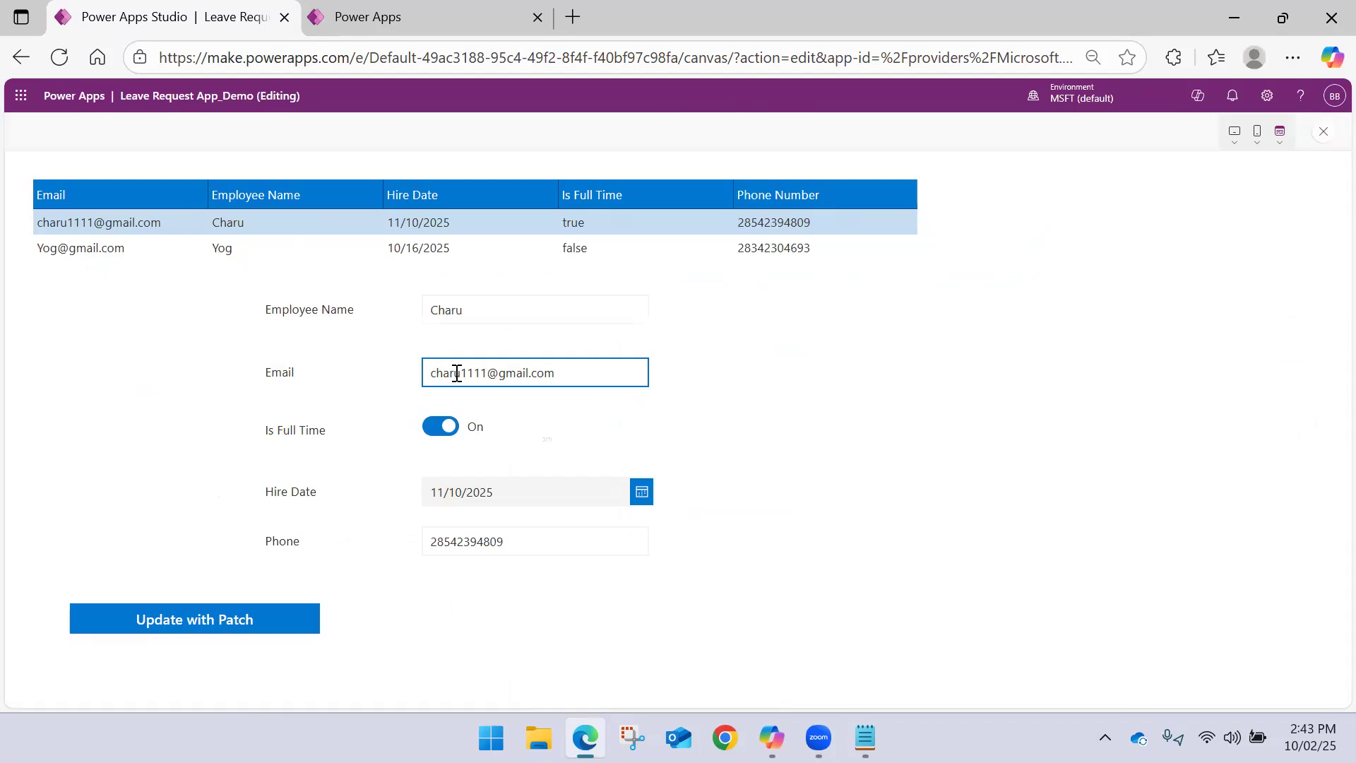
pyautogui.click(487, 372)
pyautogui.press('BackSpace')
pyautogui.press('BackSpace')
pyautogui.press('BackSpace')
pyautogui.press('BackSpace')
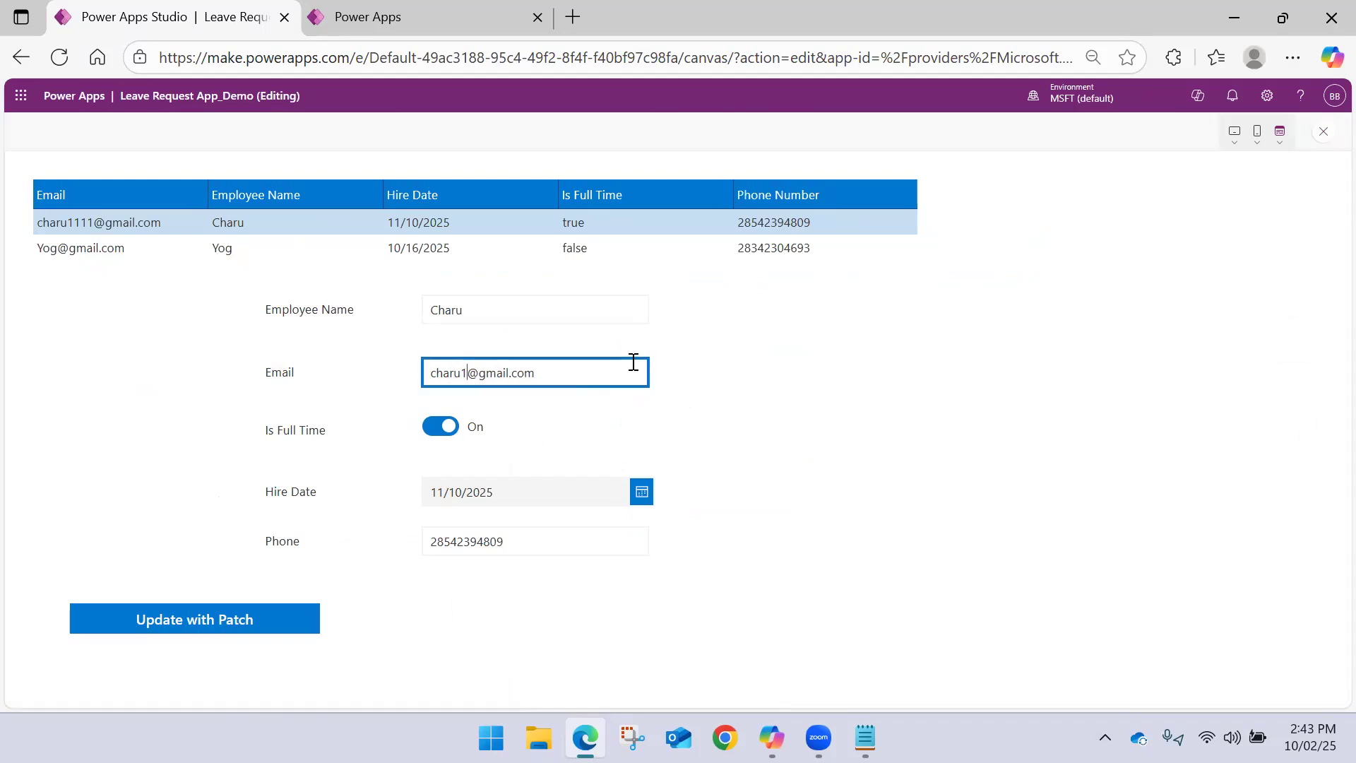
pyautogui.write('5555')
# Set the Hire Date to 10/6/2025, submit the change with Update with Patch, and exit the preview
pyautogui.click(641, 493)
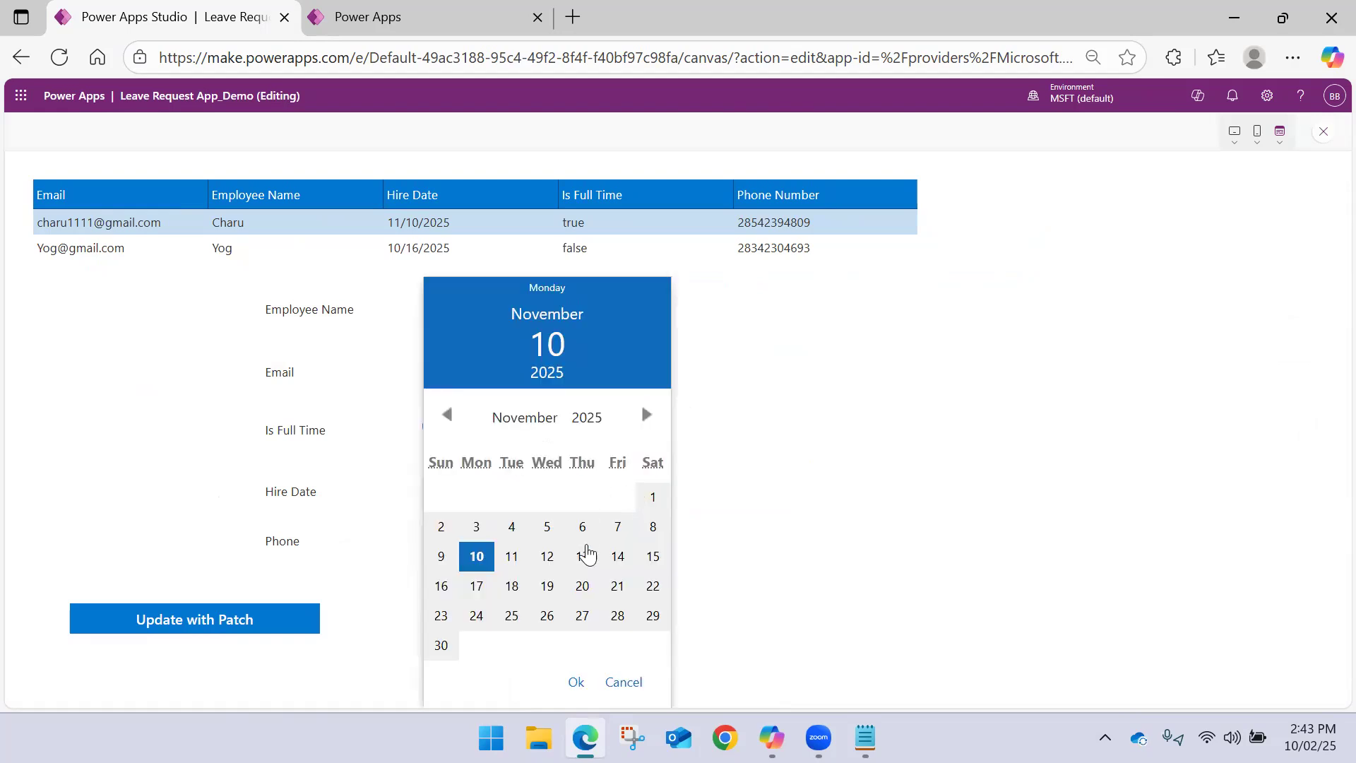
pyautogui.click(447, 414)
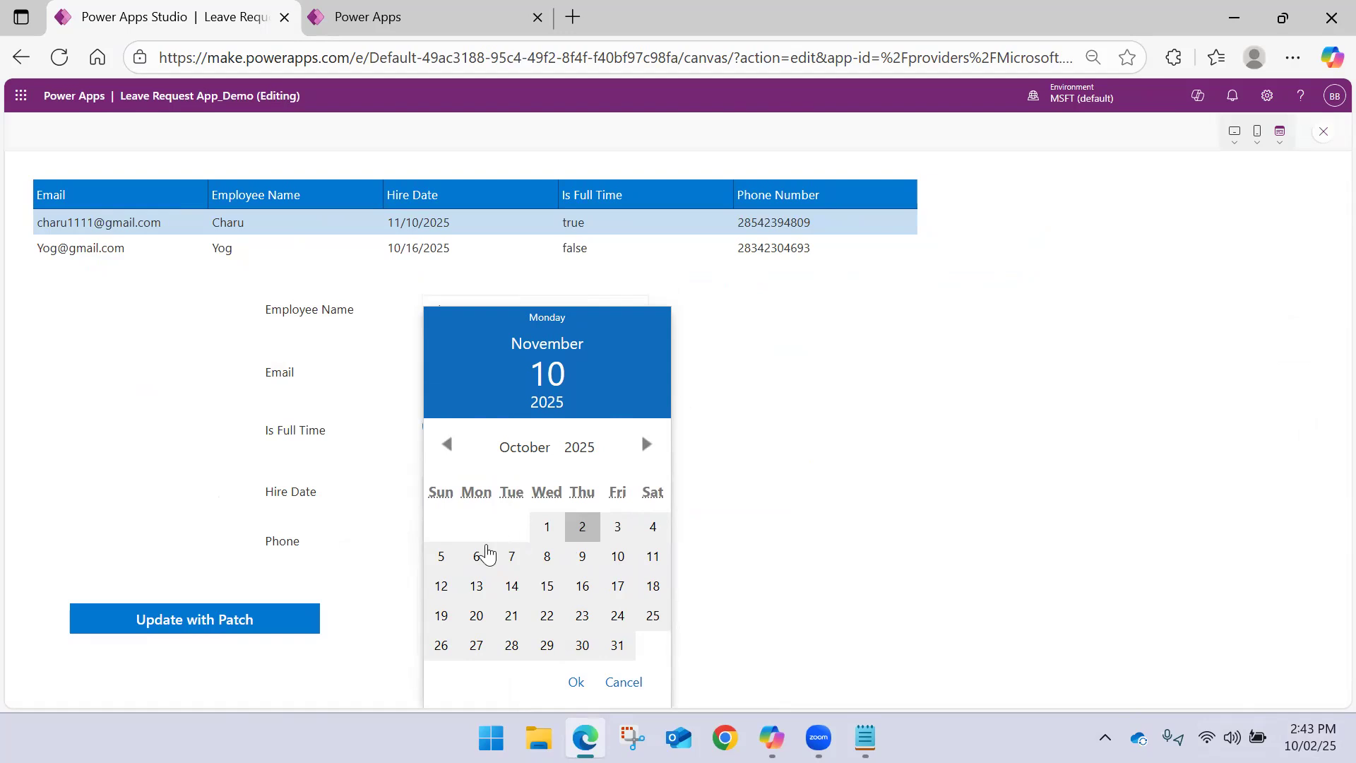
pyautogui.click(476, 556)
pyautogui.click(576, 681)
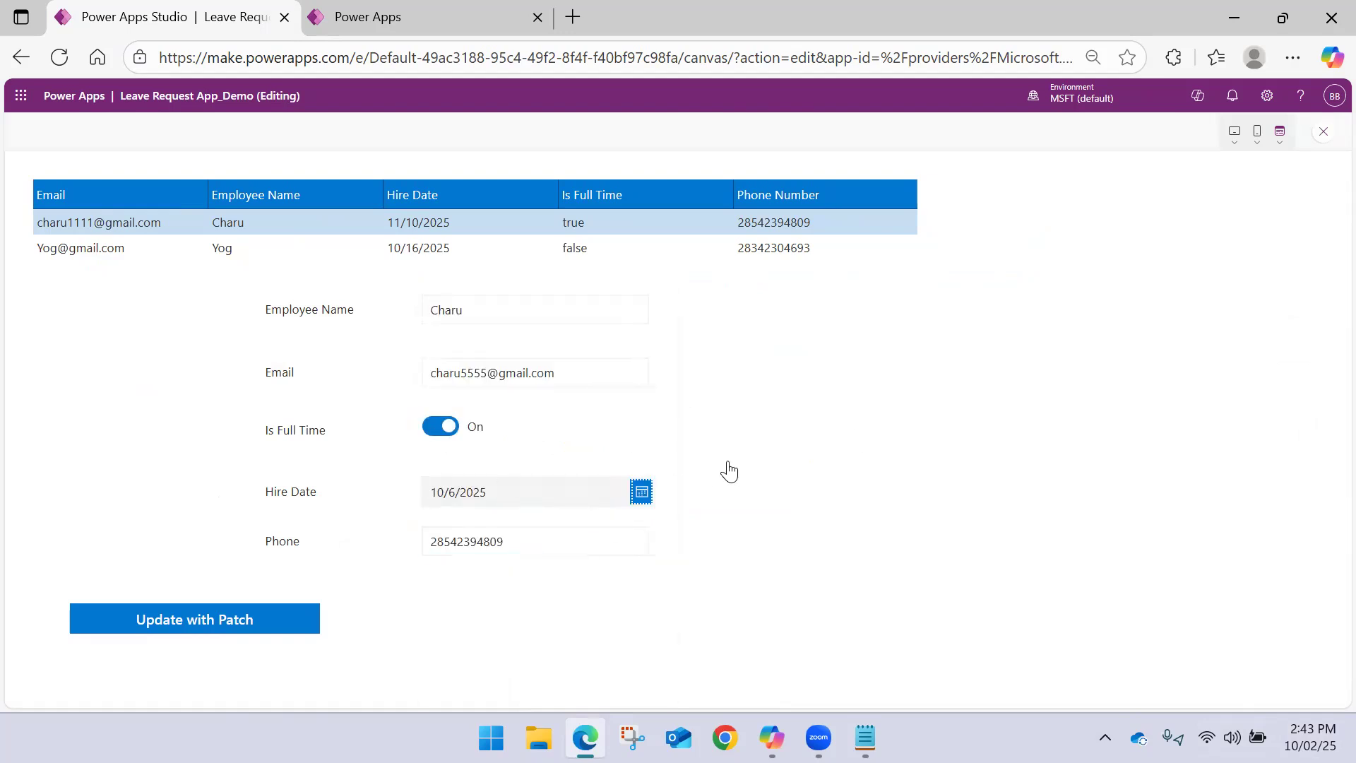
pyautogui.click(221, 631)
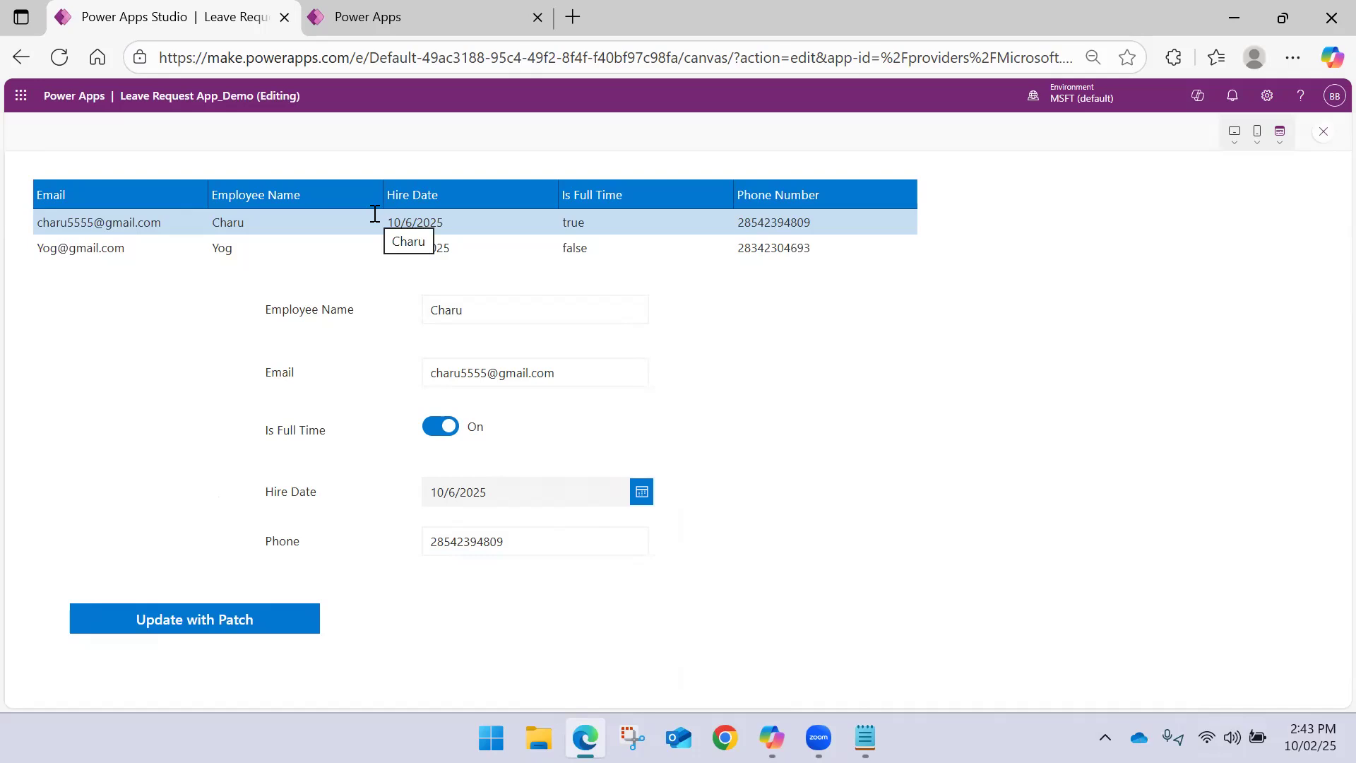
pyautogui.click(1320, 132)
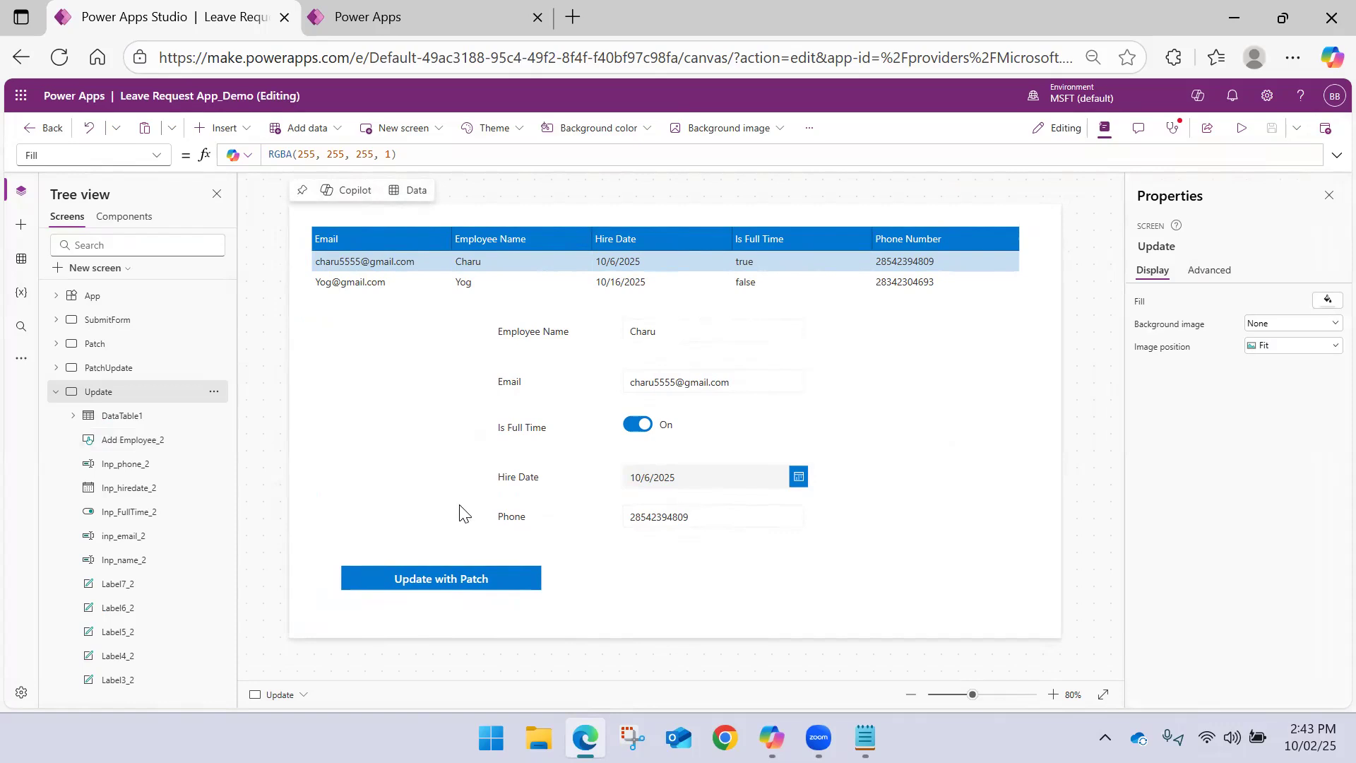
# Duplicate the Update with Patch button and place the copy beside the original, level with it
pyautogui.click(499, 568)
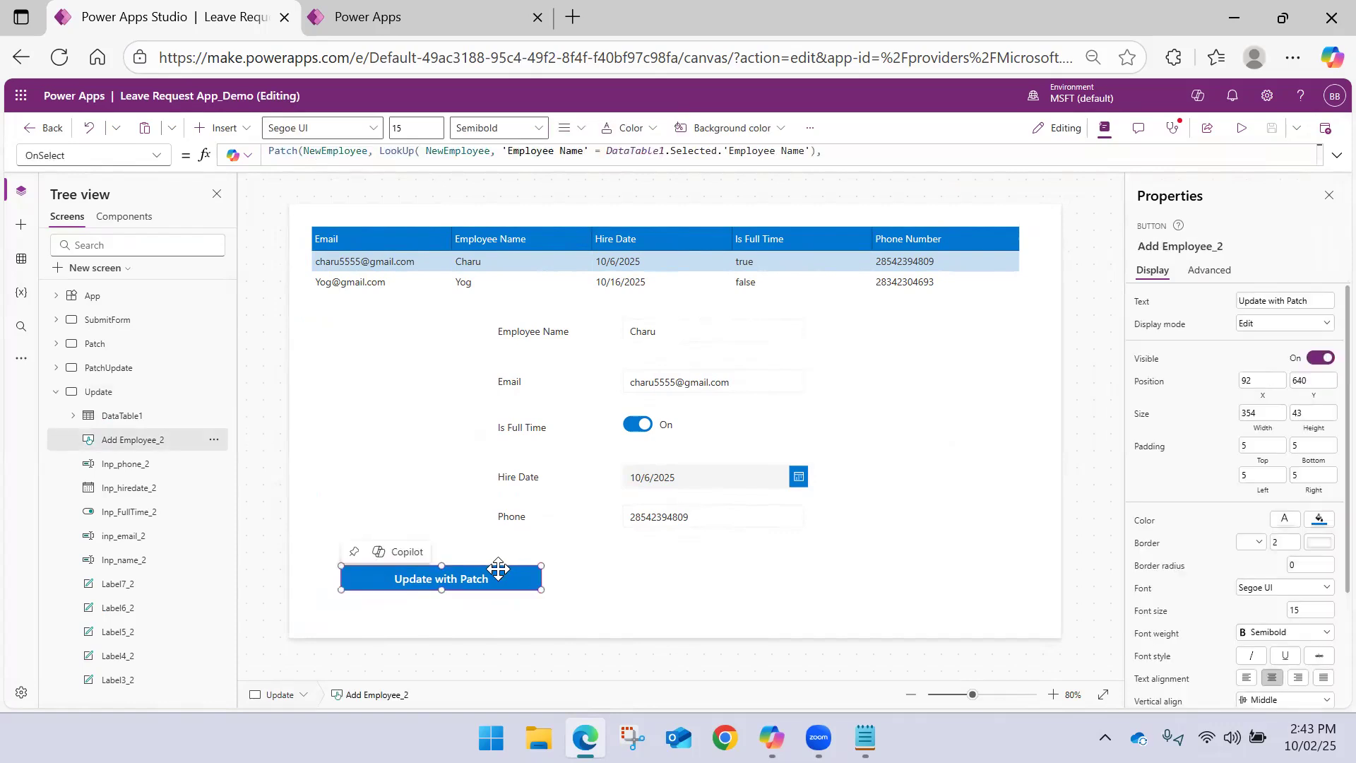
pyautogui.keyDown('alt'); pyautogui.click(498, 581); pyautogui.keyUp('alt')
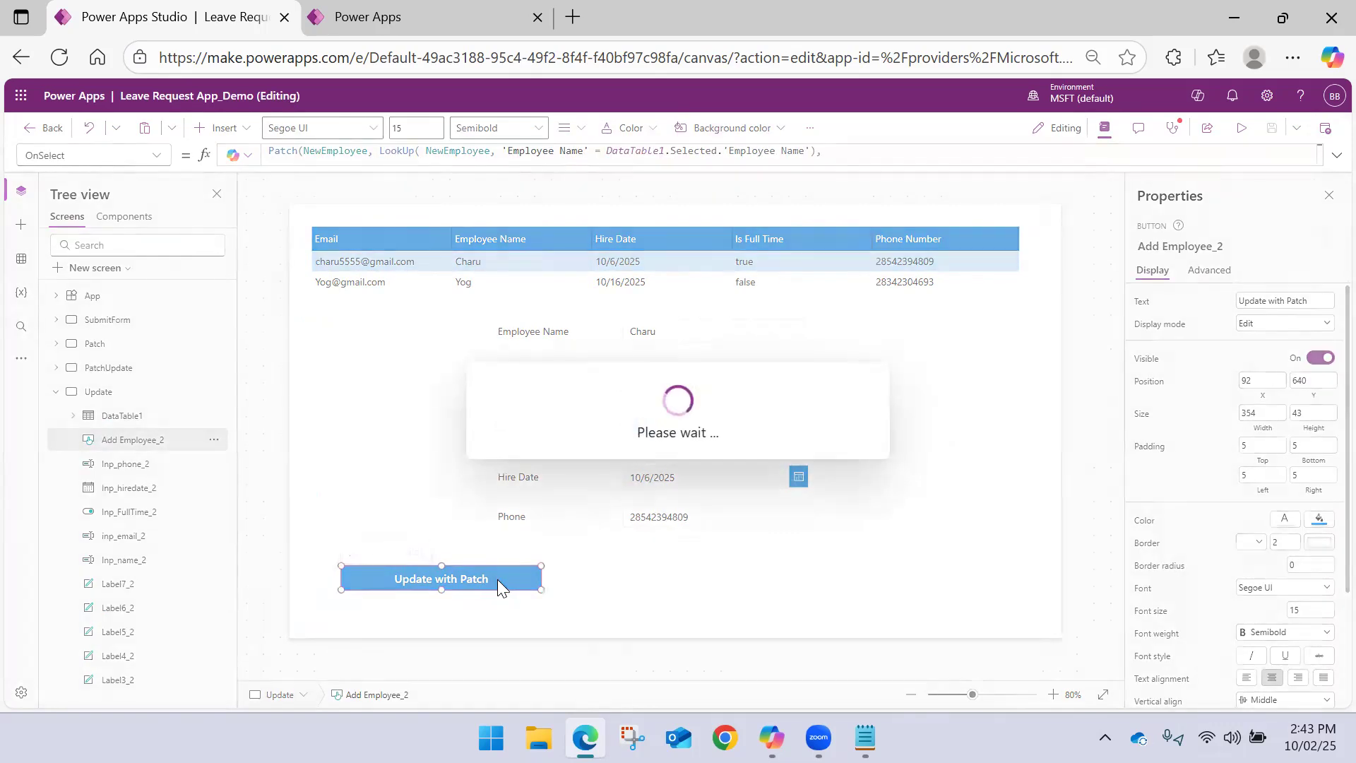
pyautogui.hotkey('ctrl', 'v')
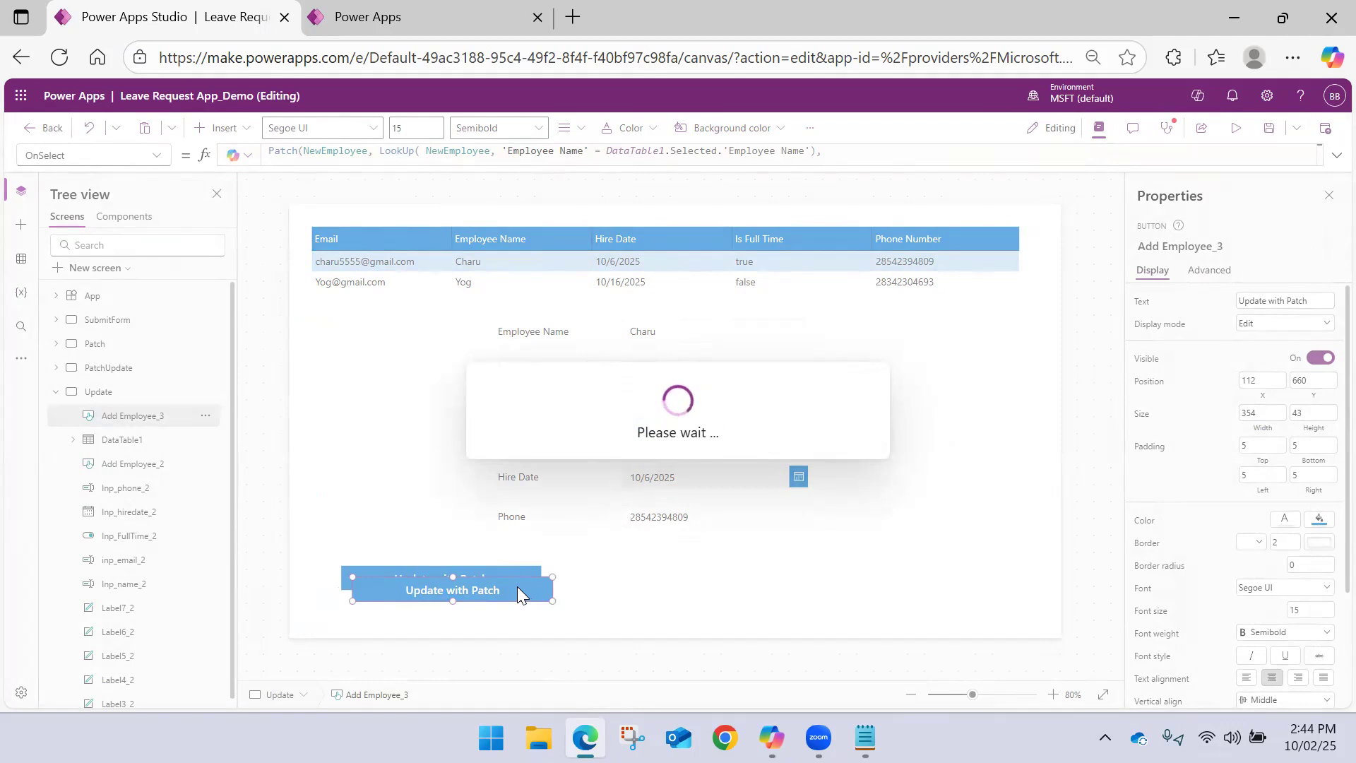
pyautogui.moveTo(517, 592); pyautogui.dragTo(793, 572)
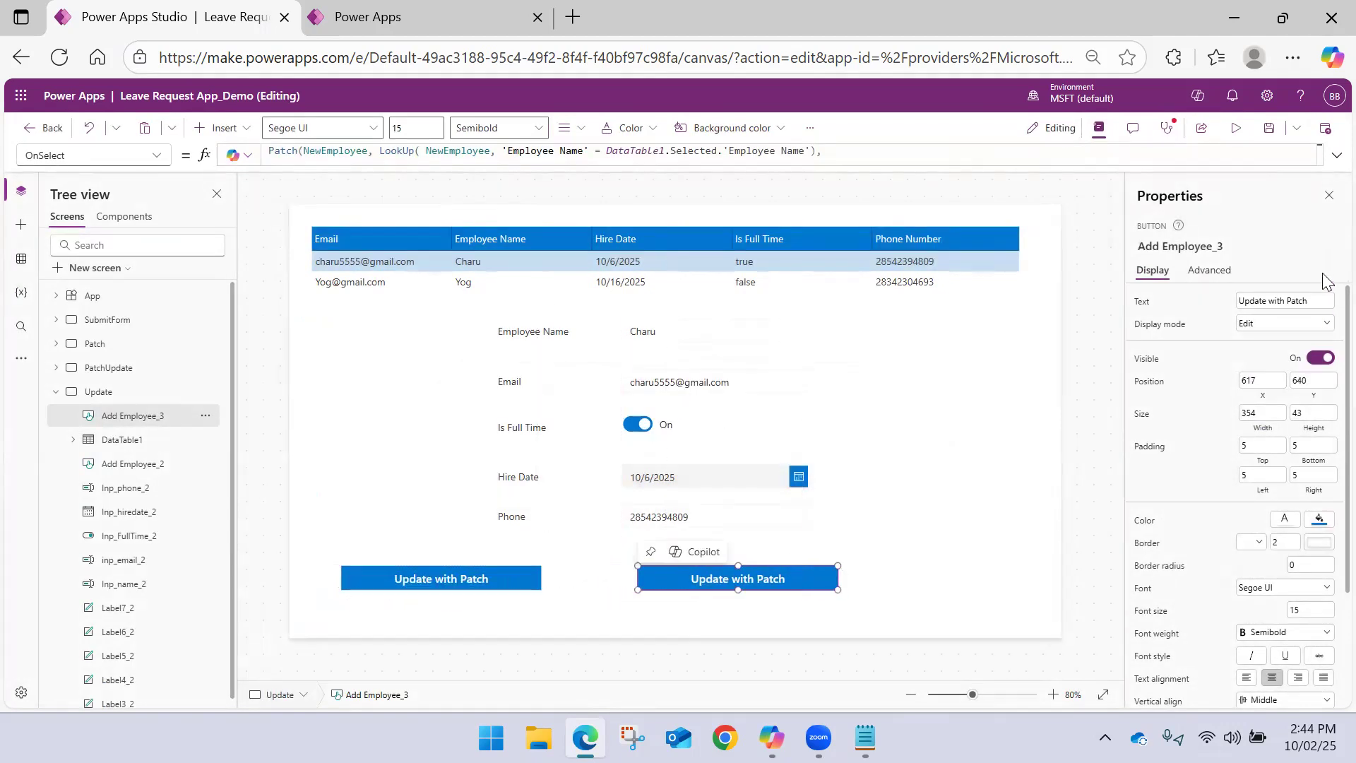
# Change the duplicated button's text to Update with Update\ and reselect the button
pyautogui.doubleClick(1313, 301)
pyautogui.write('U')
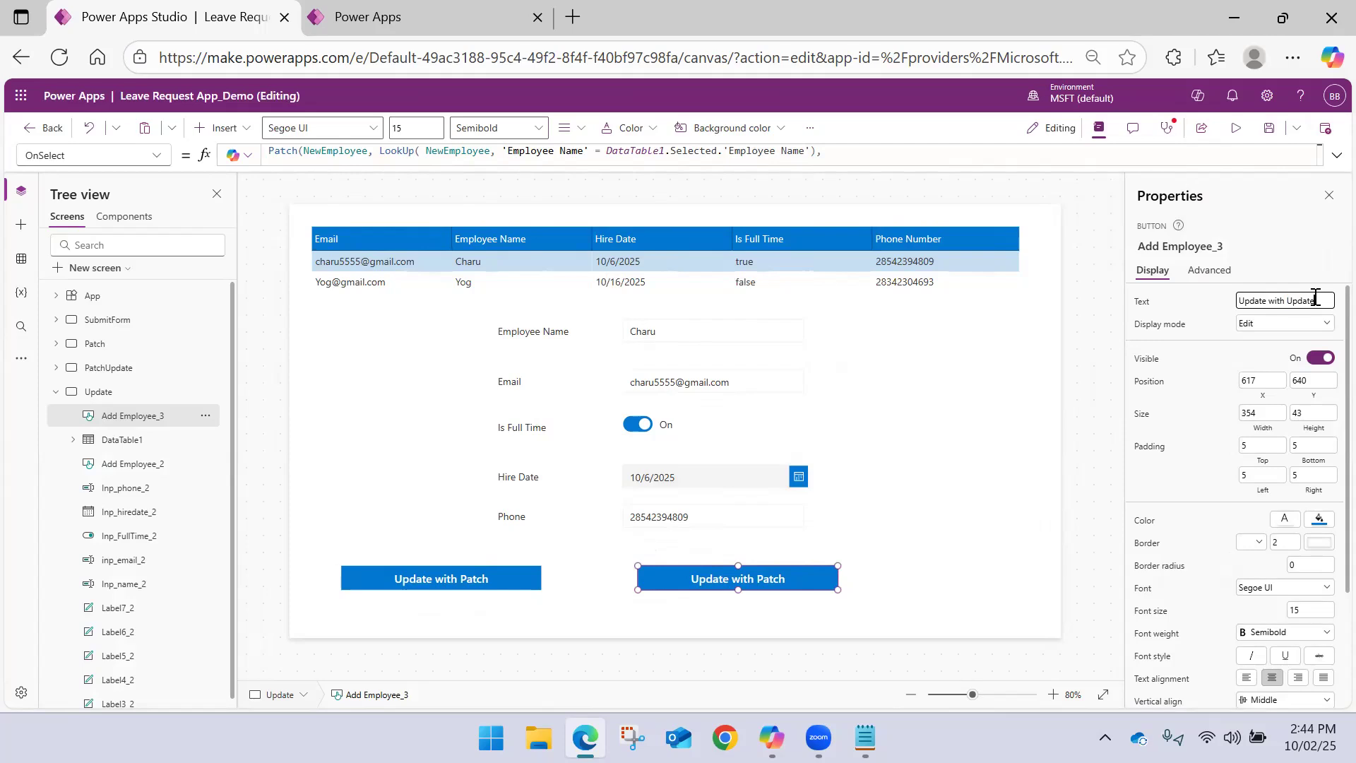
pyautogui.write('pdate\\')
pyautogui.click(1008, 429)
pyautogui.click(765, 574)
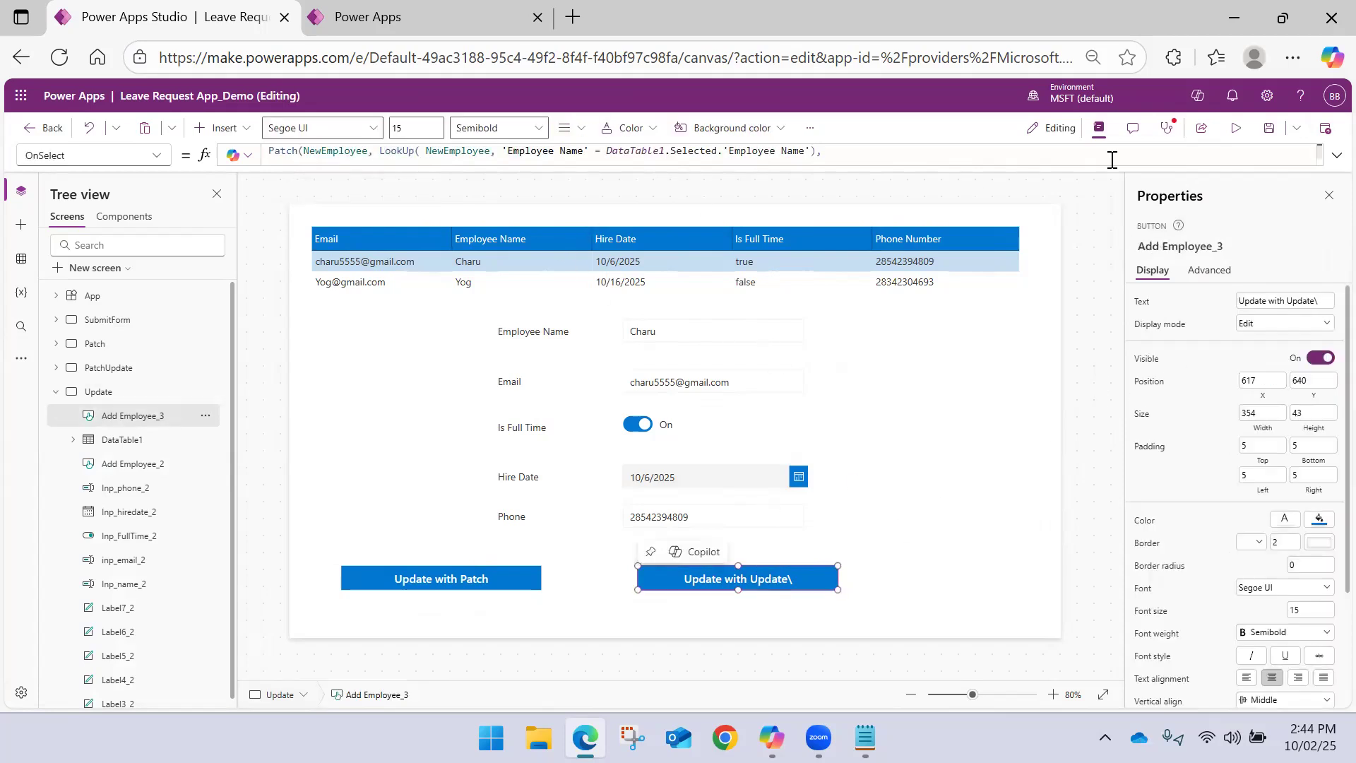
# Review the duplicated button's OnSelect formula and save the app
pyautogui.click(1324, 155)
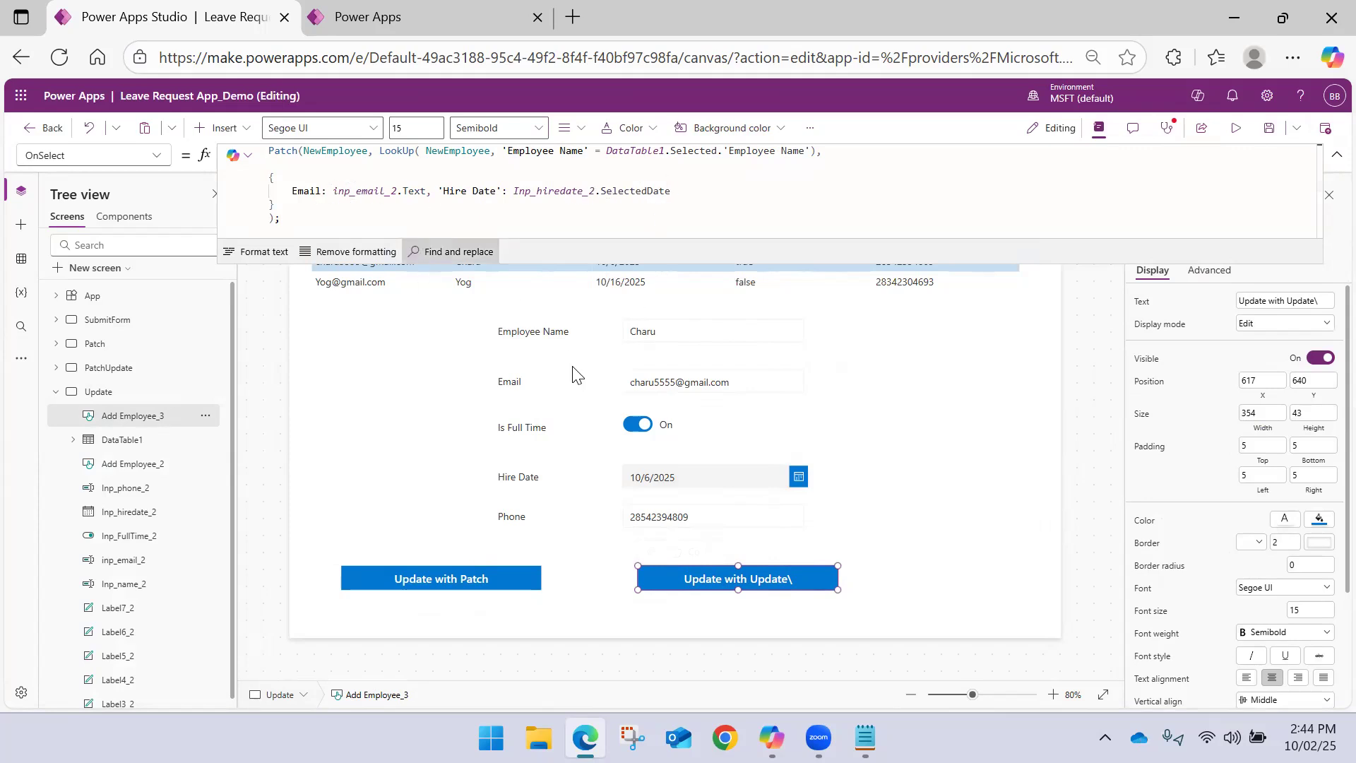
pyautogui.click(916, 380)
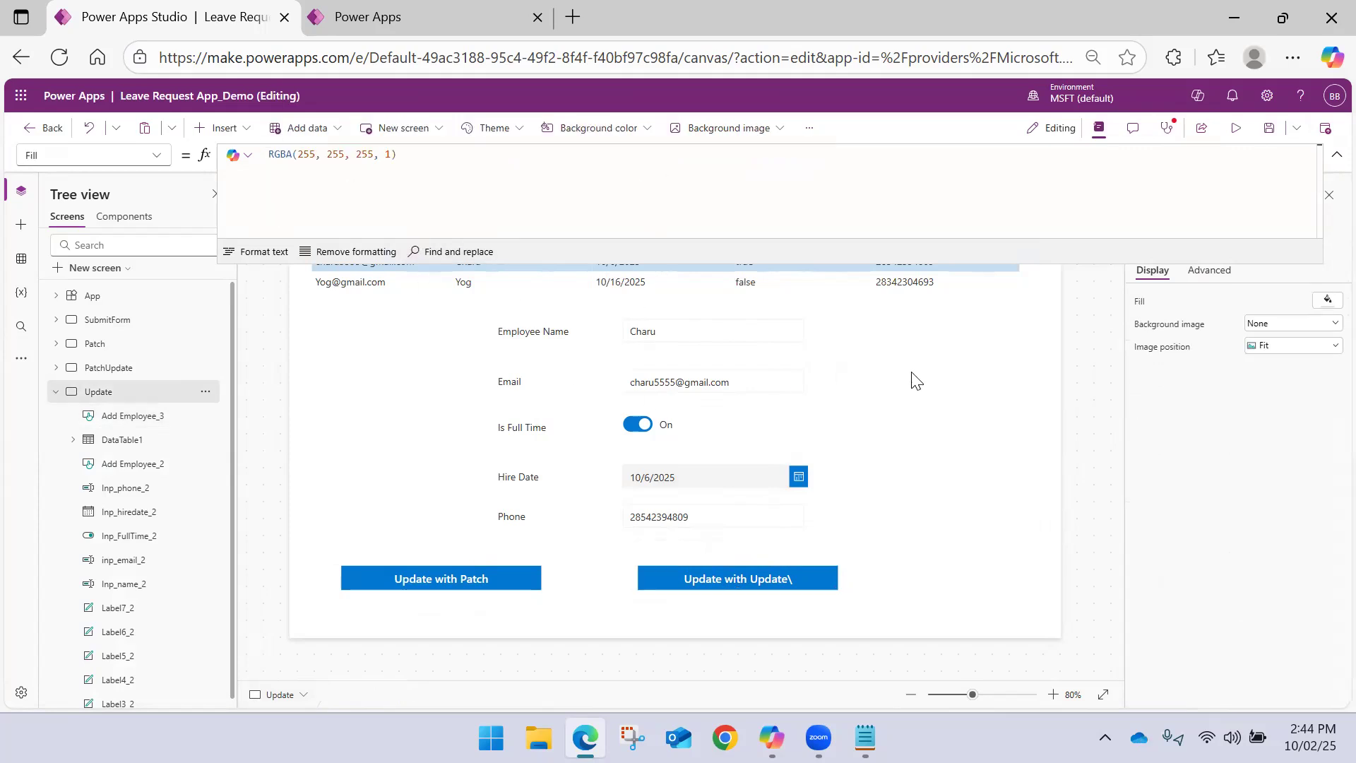
pyautogui.click(1336, 156)
pyautogui.click(364, 280)
pyautogui.click(363, 280)
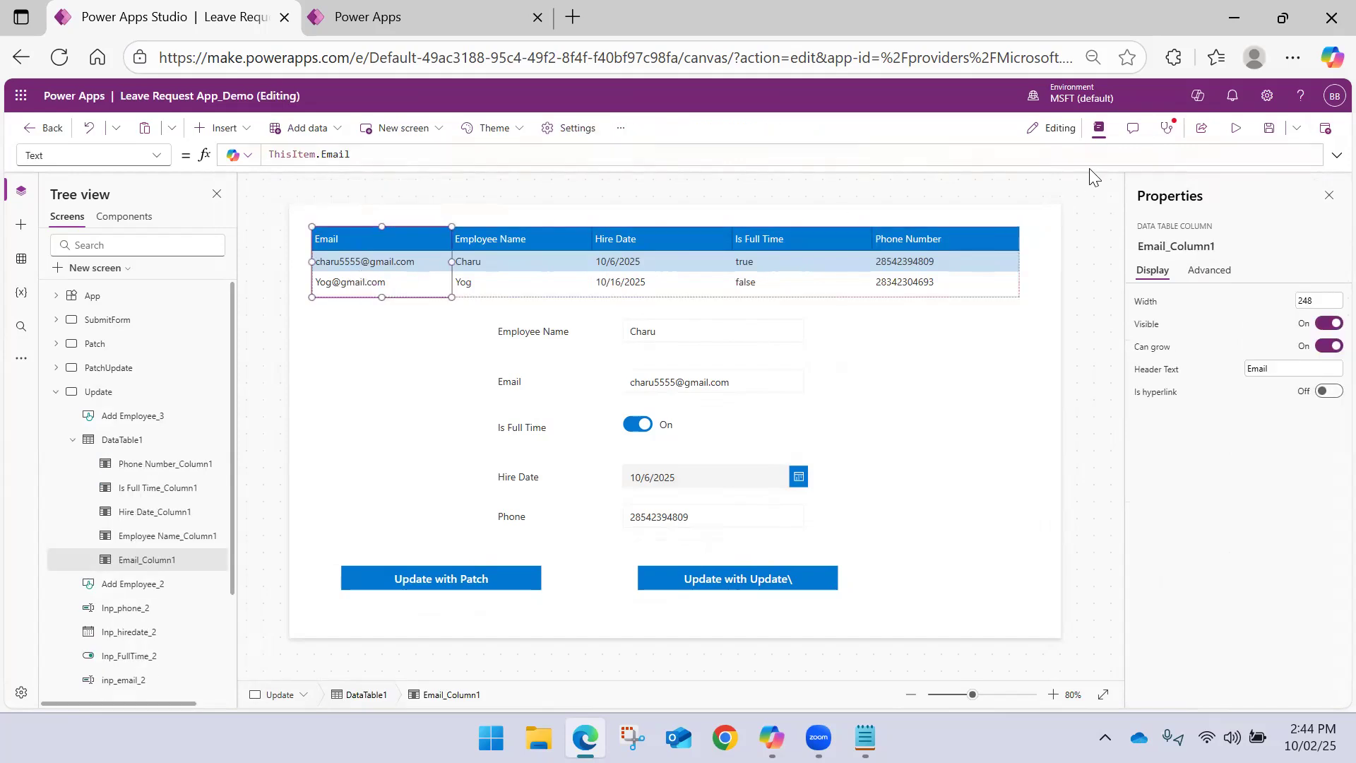
pyautogui.click(1269, 128)
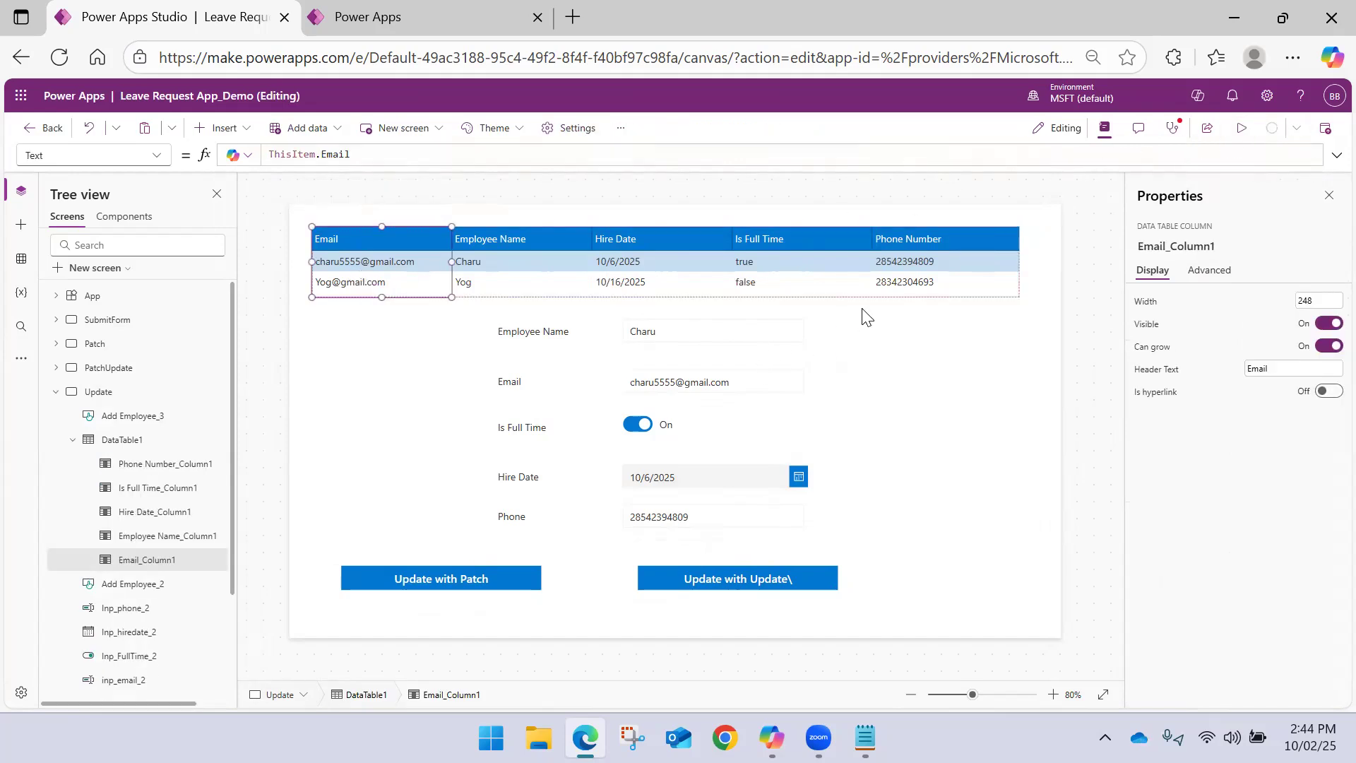
# Preview the app, check the selected employee's Email field, and exit the preview
pyautogui.click(1240, 128)
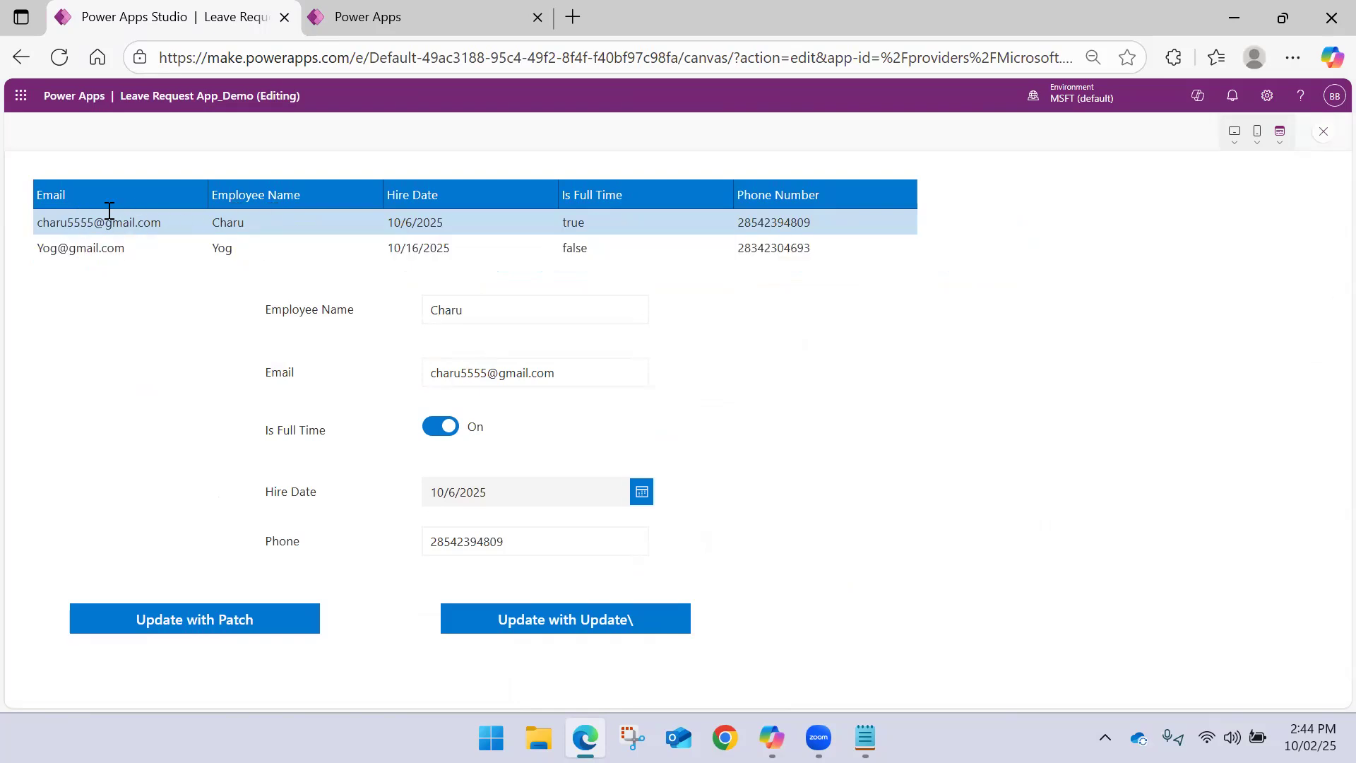
pyautogui.click(474, 373)
pyautogui.click(490, 375)
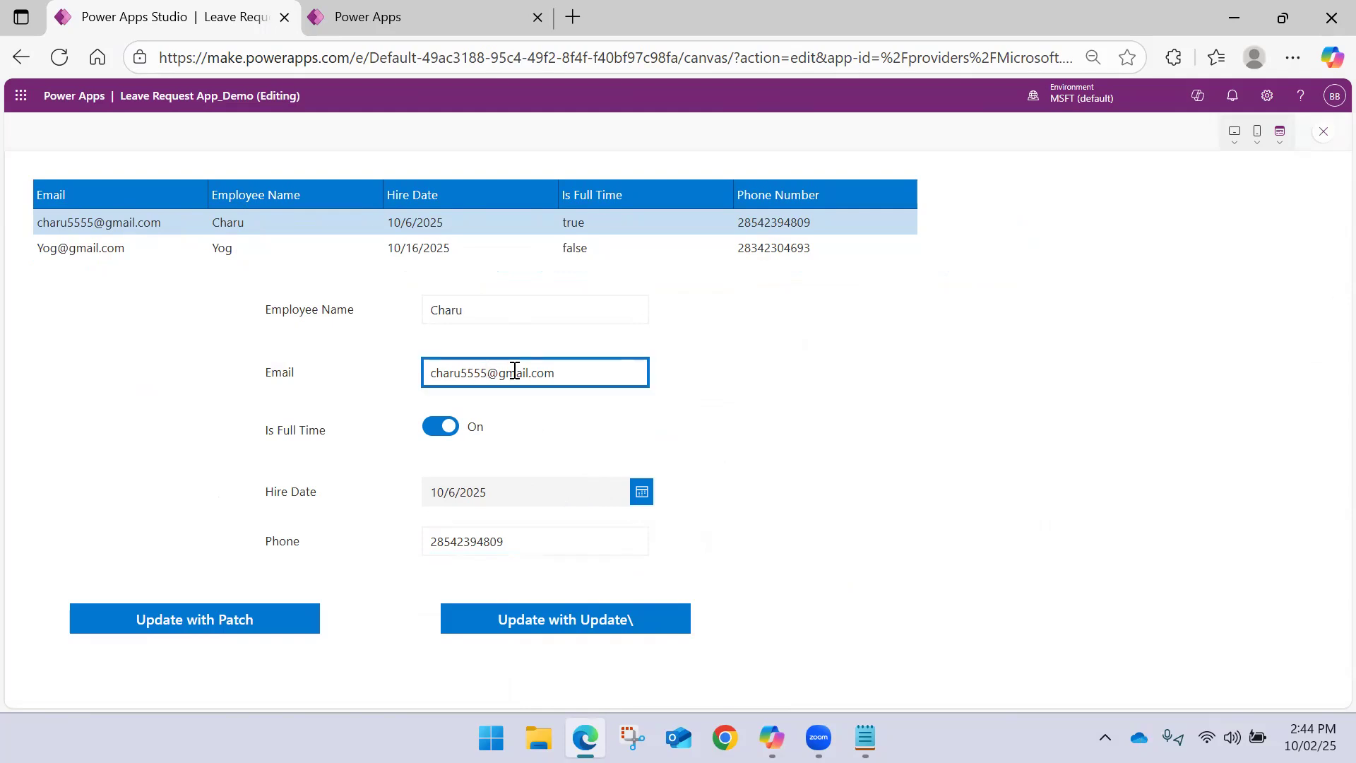
pyautogui.press('BackSpace')
pyautogui.press('BackSpace')
pyautogui.write('55')
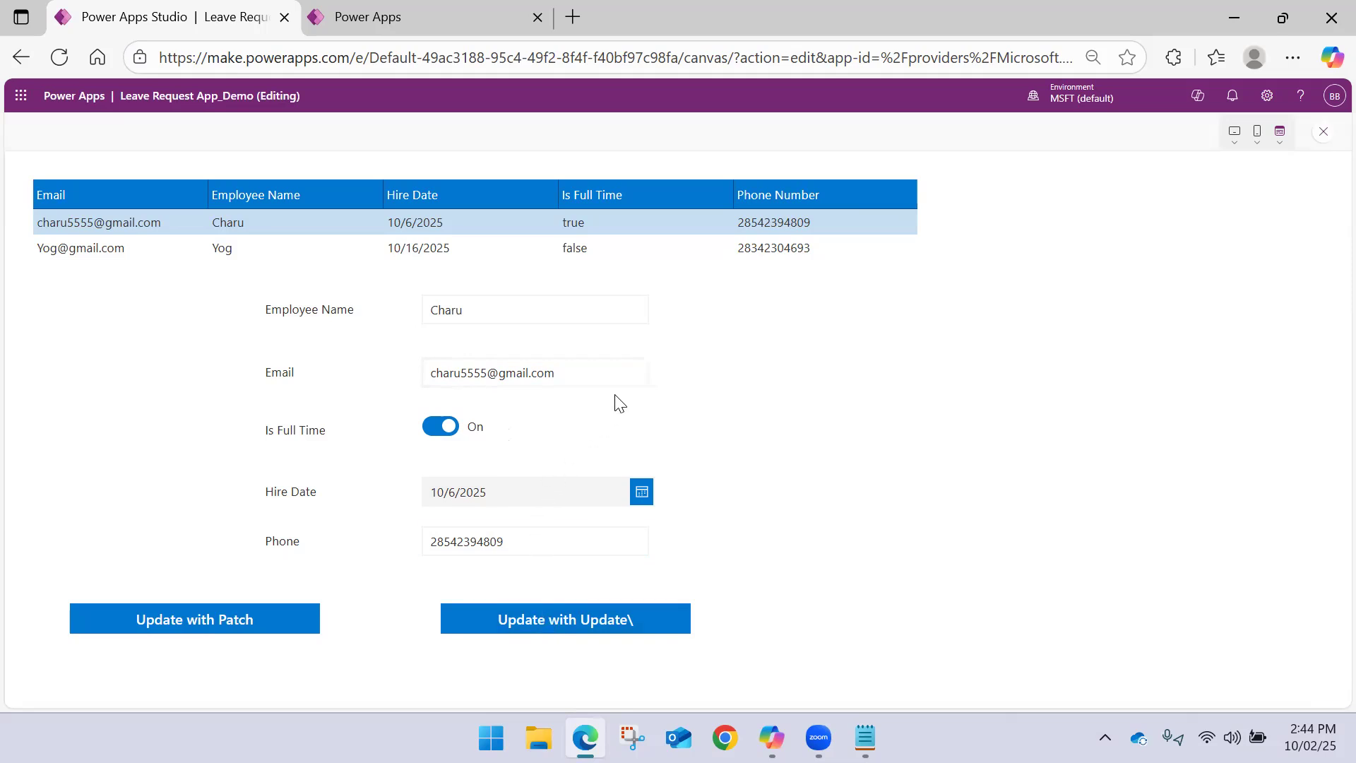
pyautogui.click(1325, 133)
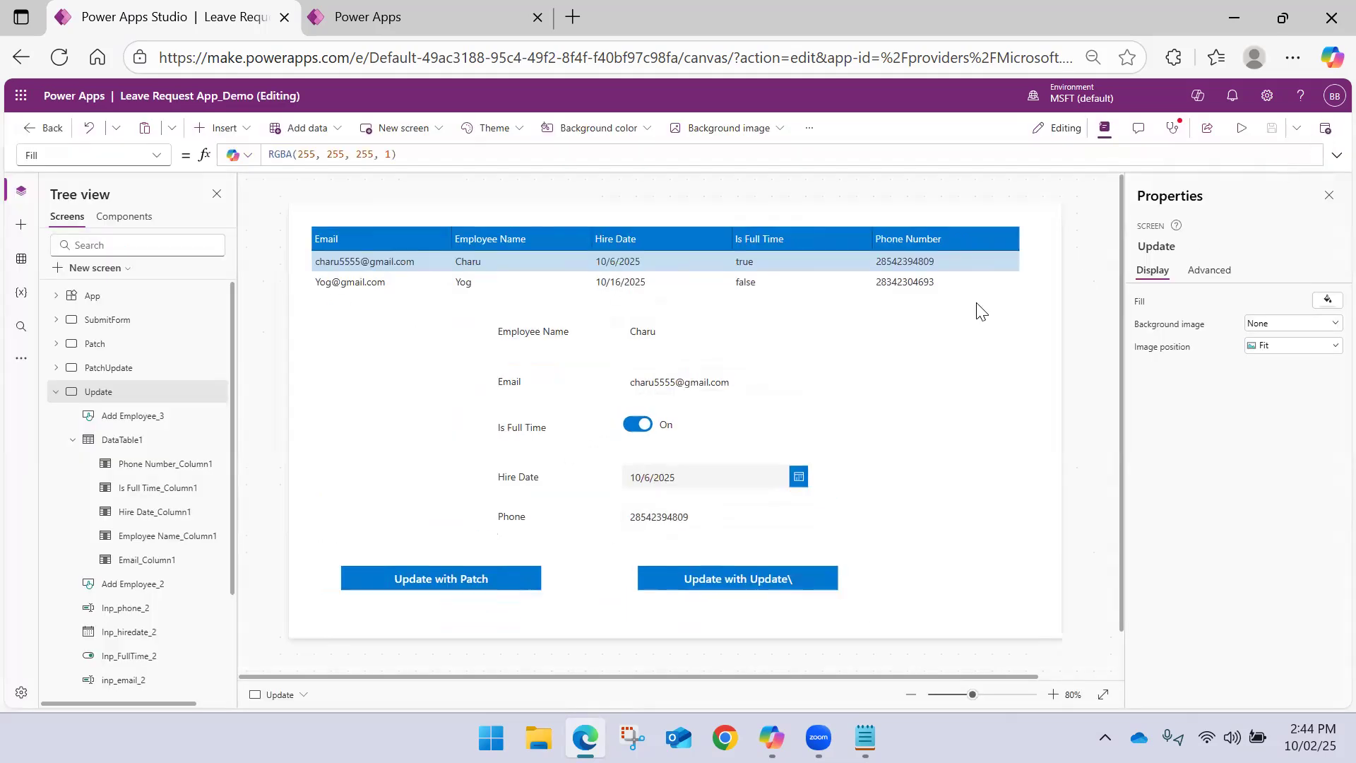
# Remove the Patch call from the second update button's OnSelect formula, keeping only the Reset calls
pyautogui.click(1328, 195)
pyautogui.click(882, 573)
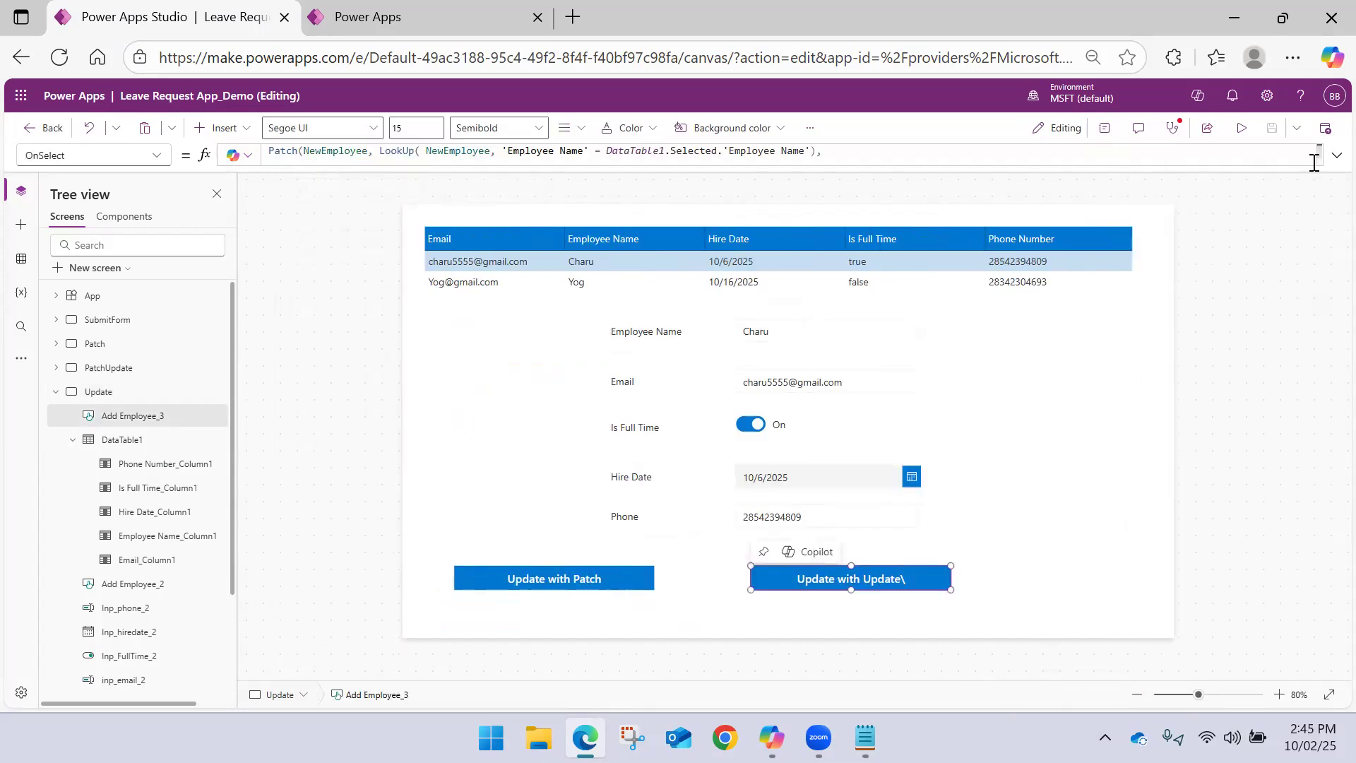
pyautogui.click(1104, 131)
pyautogui.click(1103, 131)
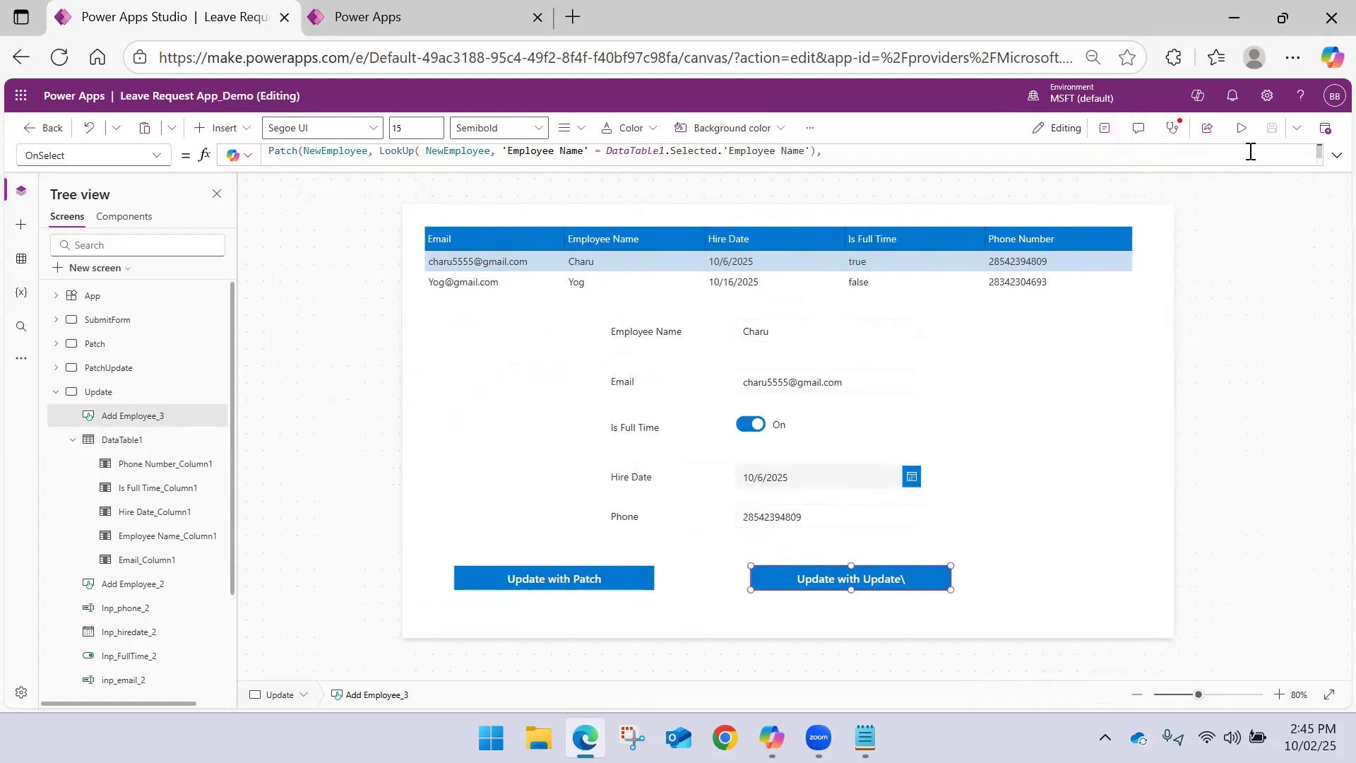
pyautogui.click(1336, 154)
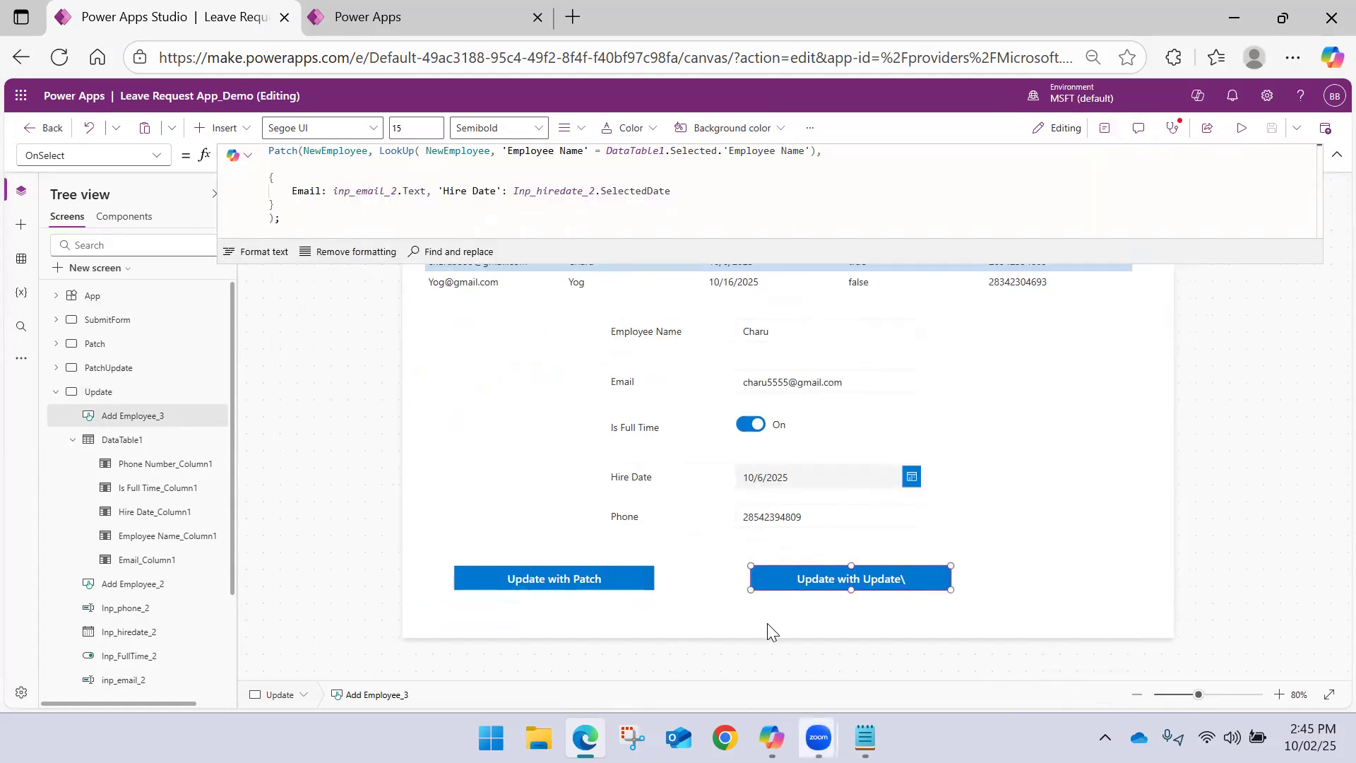
pyautogui.click(321, 220)
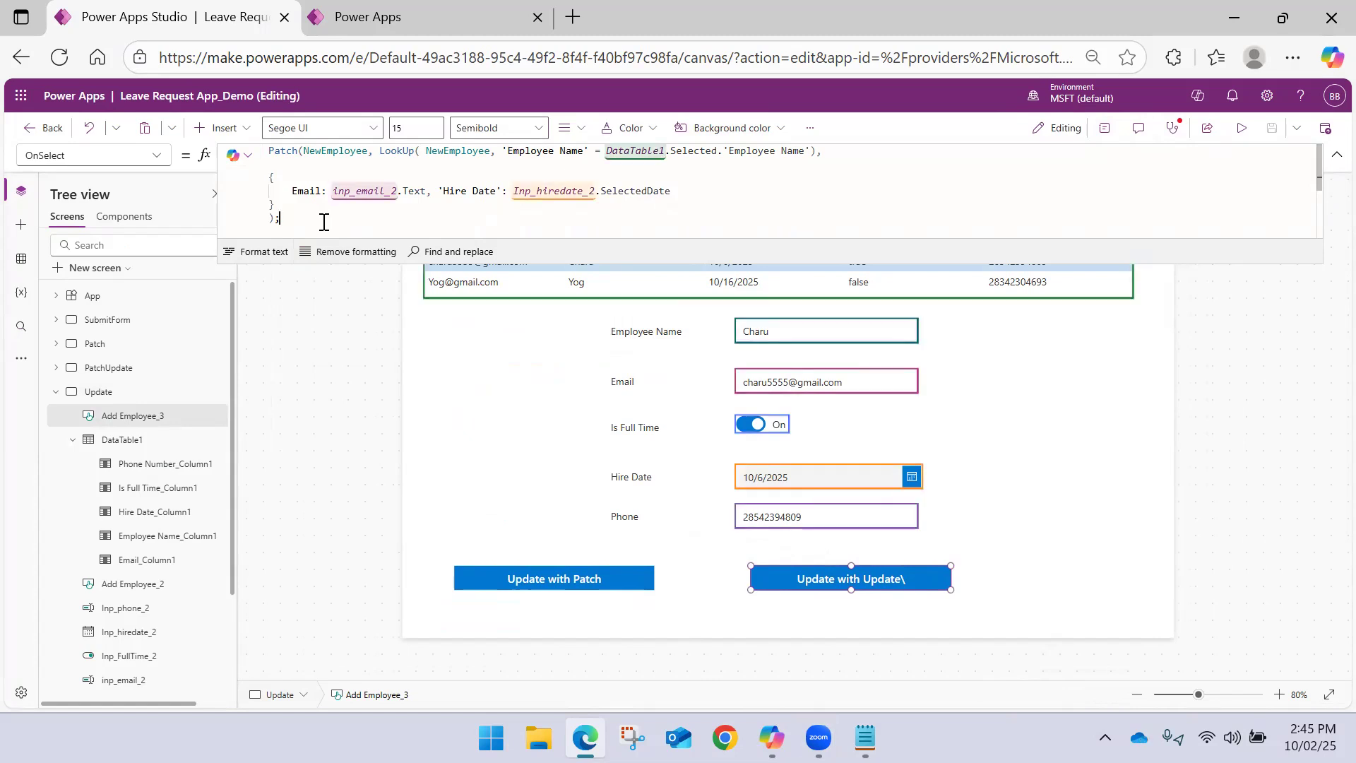
pyautogui.hotkey('ctrl', 'a')
pyautogui.write('Reset(inp_email_2); Reset(Inp_FullTime_2); Reset(Inp_hiredate_2); Reset(Inp_phone_2); Reset(Inp_name_2);')
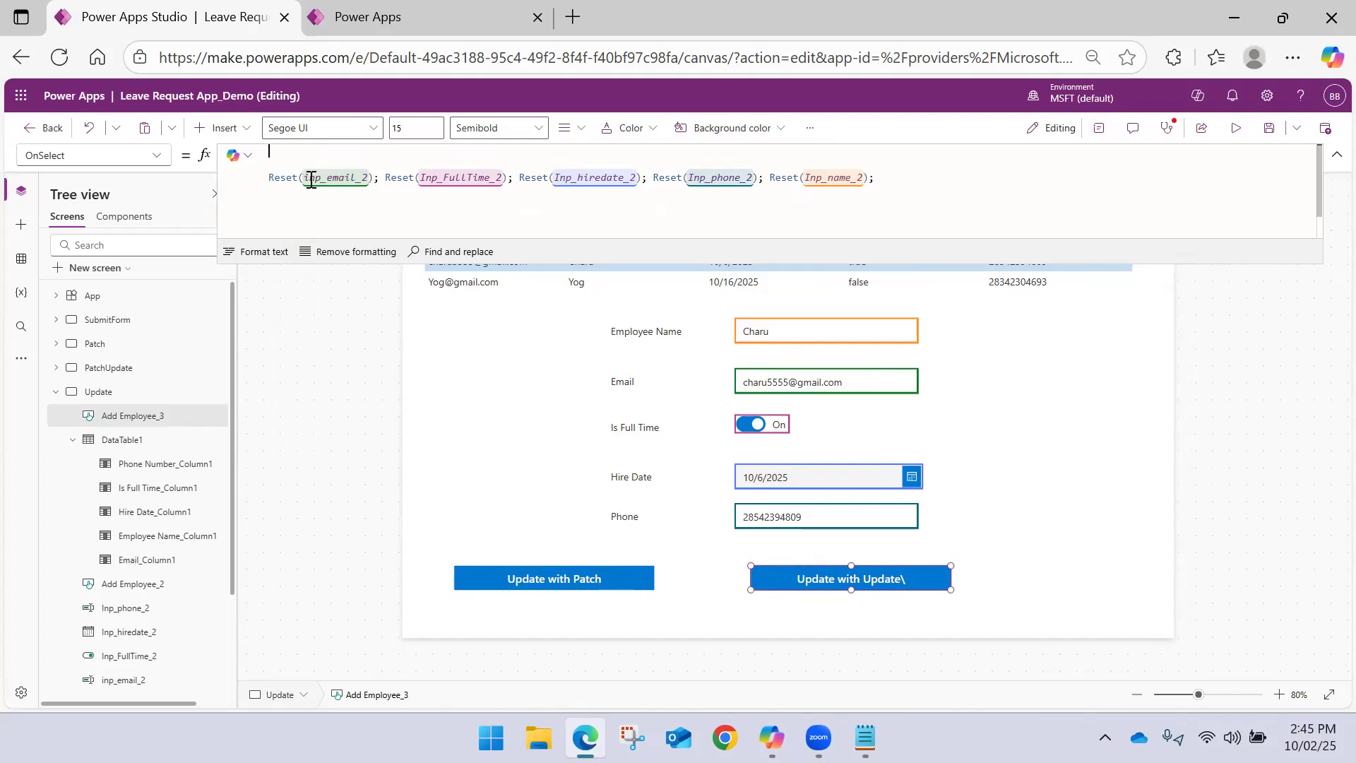
# Start an Update call above the Reset calls with NewEmployee as the collection
pyautogui.write('Update(')
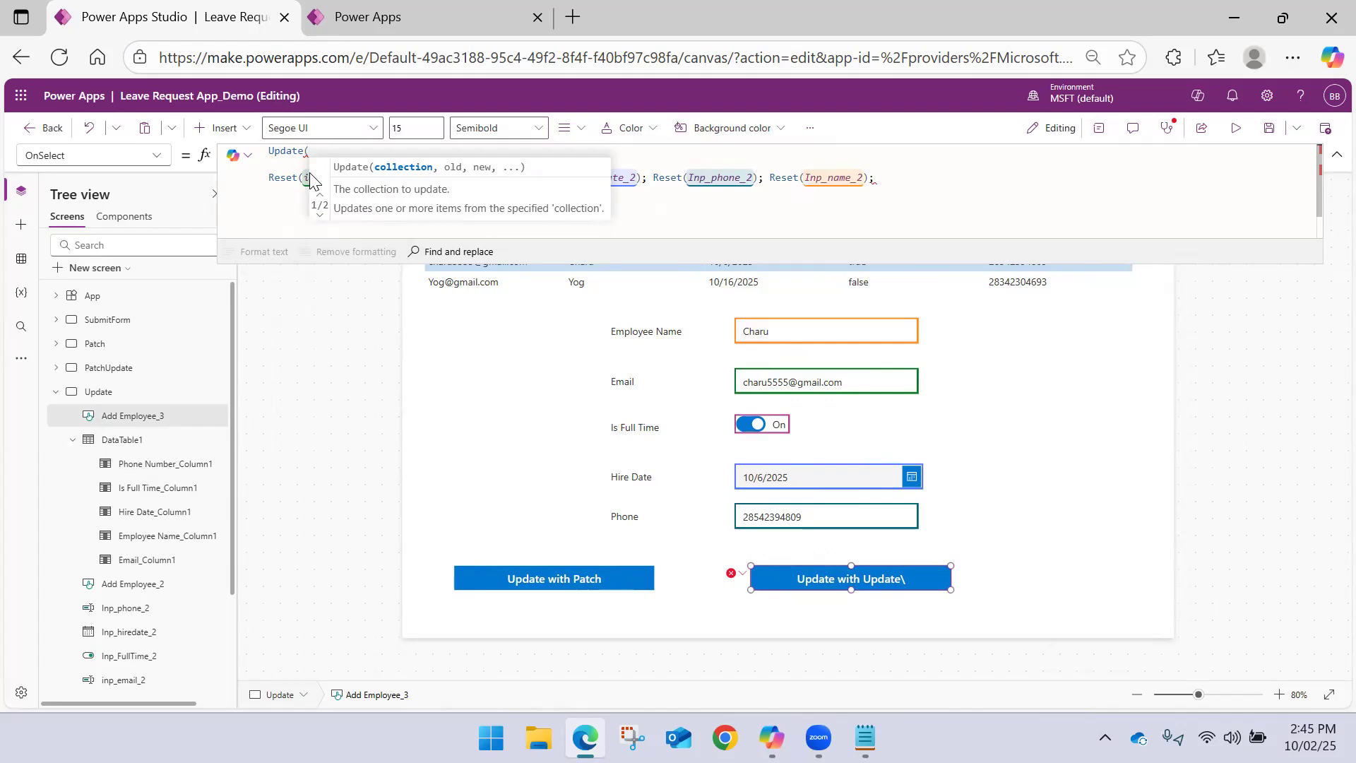
pyautogui.write('NewEmployee')
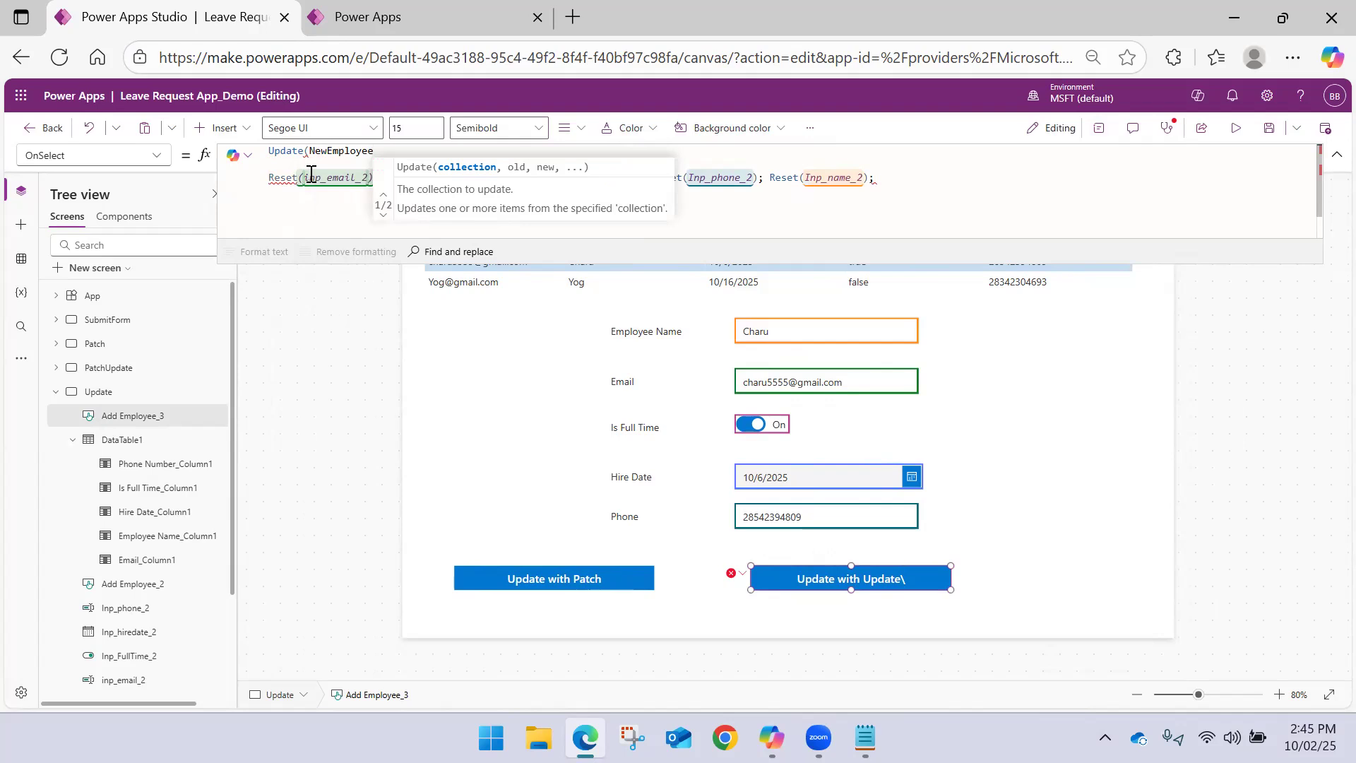
pyautogui.write(', ')
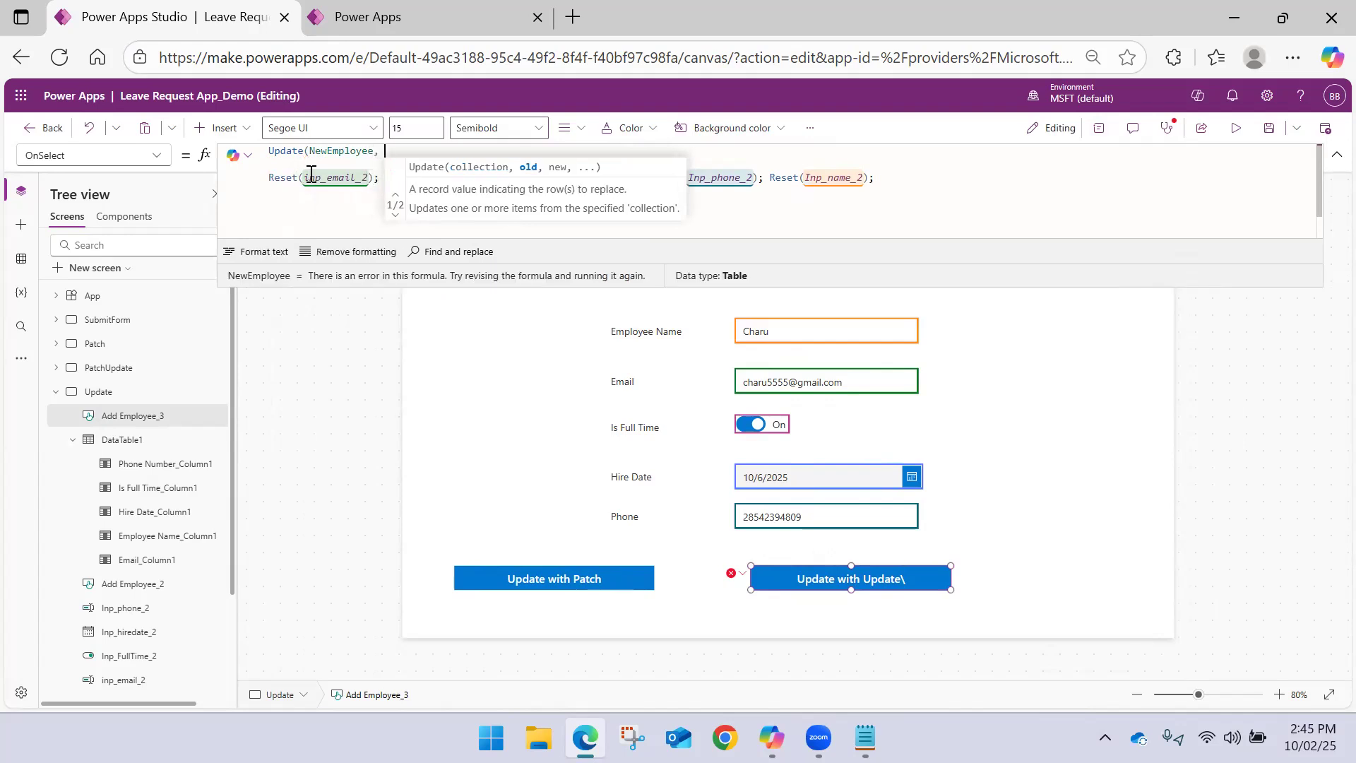
pyautogui.write('Gala')
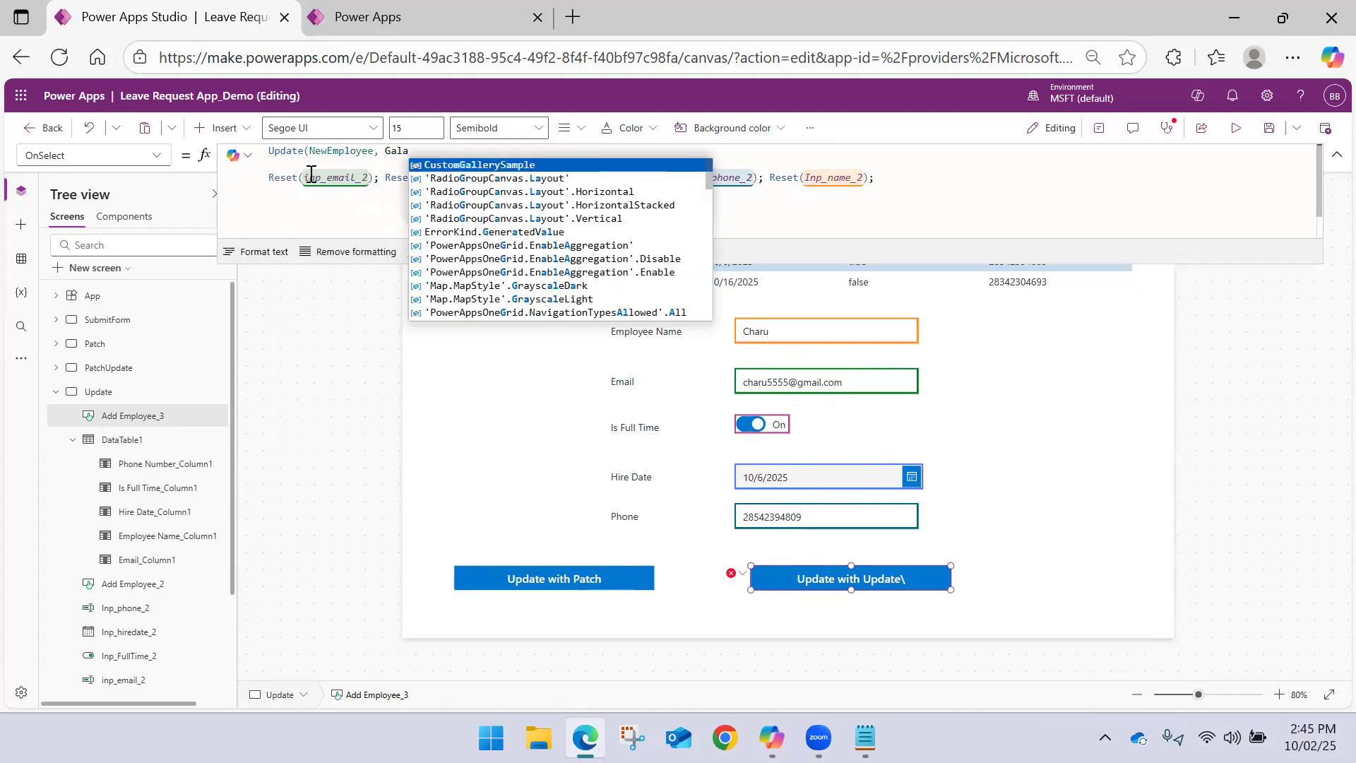
pyautogui.press('BackSpace')
pyautogui.press('BackSpace')
pyautogui.press('BackSpace')
pyautogui.press('BackSpace')
# Set DataTable1.Selected as the old record argument of the Update call
pyautogui.write('data')
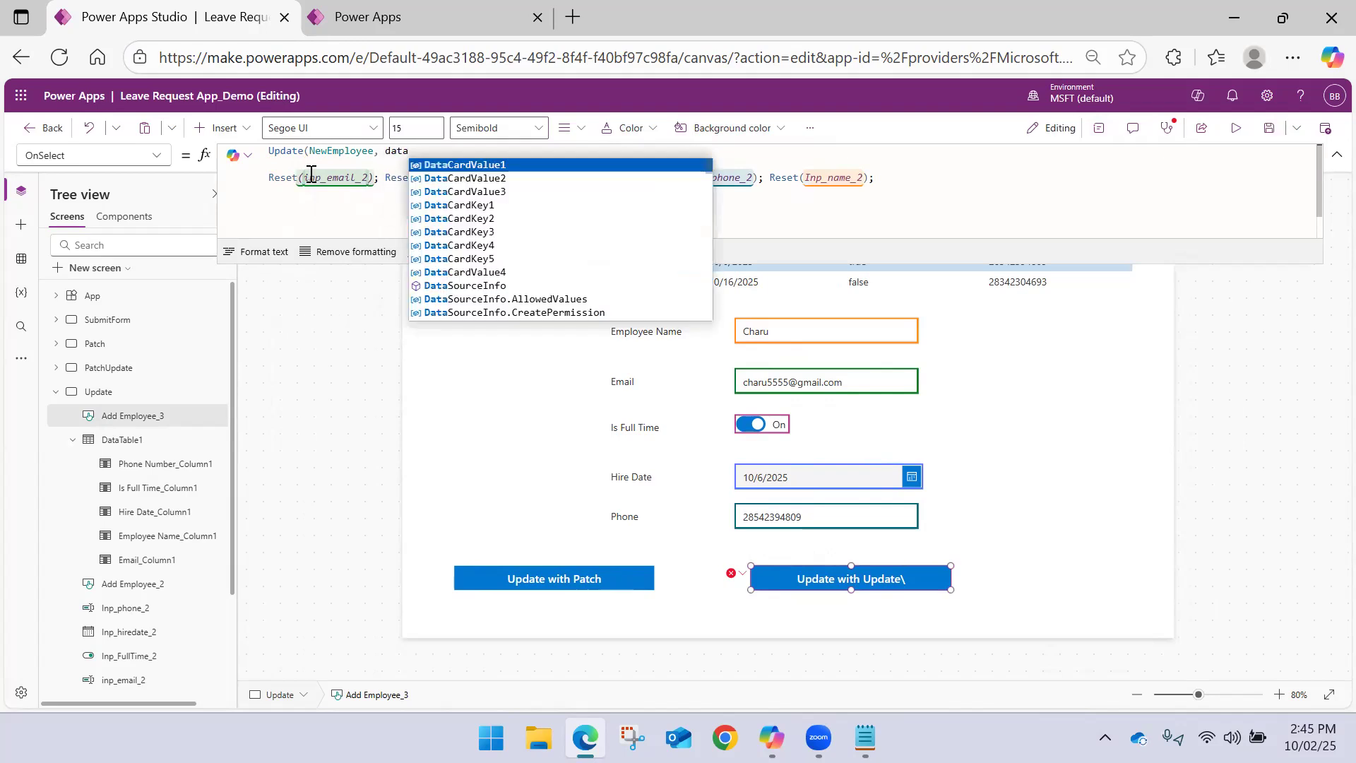
pyautogui.write('Table1')
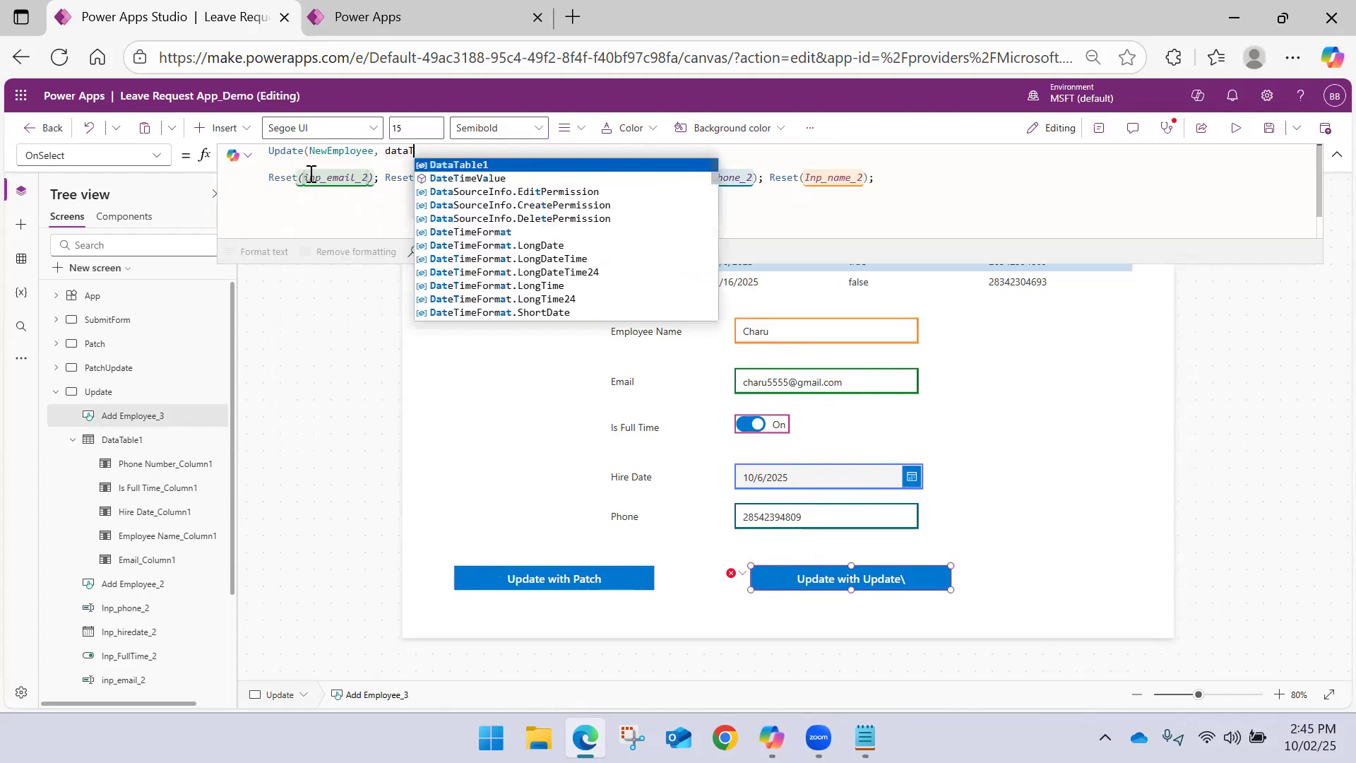
pyautogui.press('Tab')
pyautogui.write('.S')
pyautogui.press('Tab')
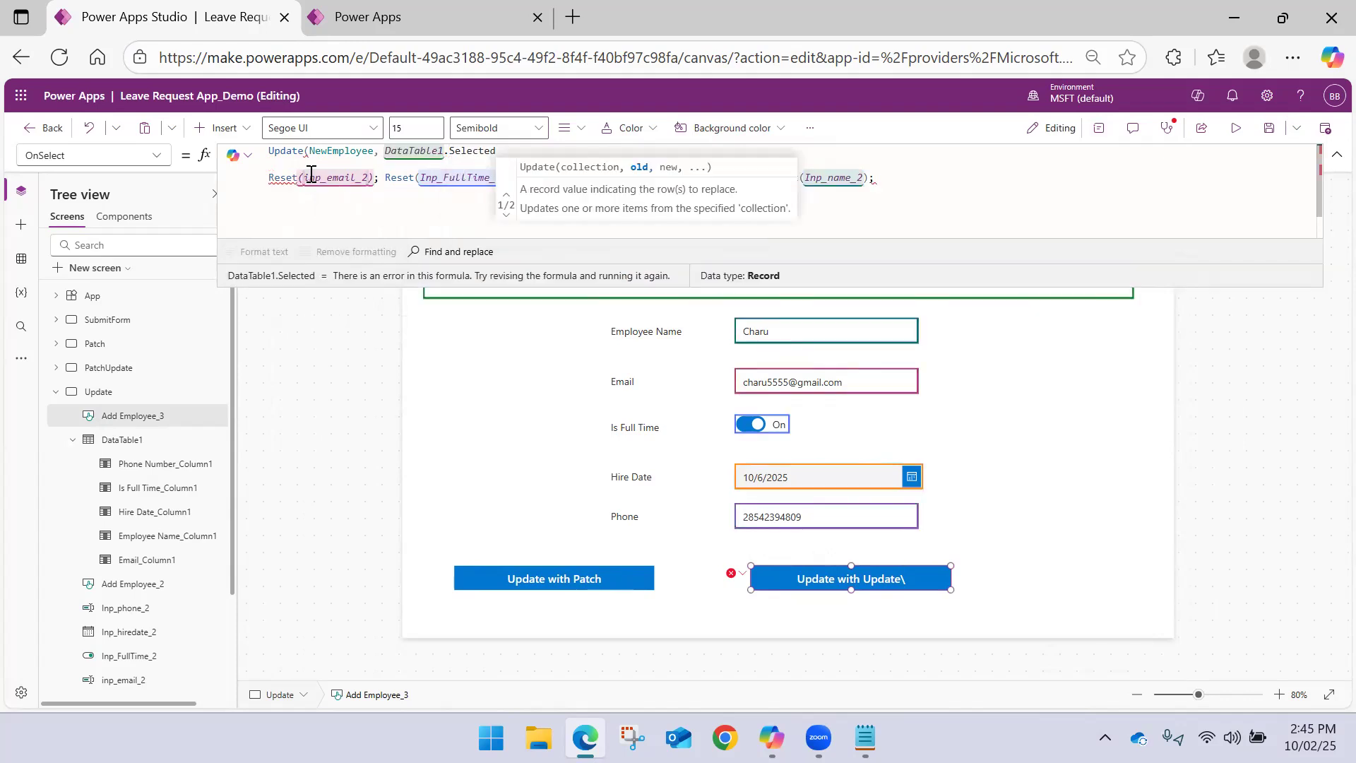
pyautogui.write(', ')
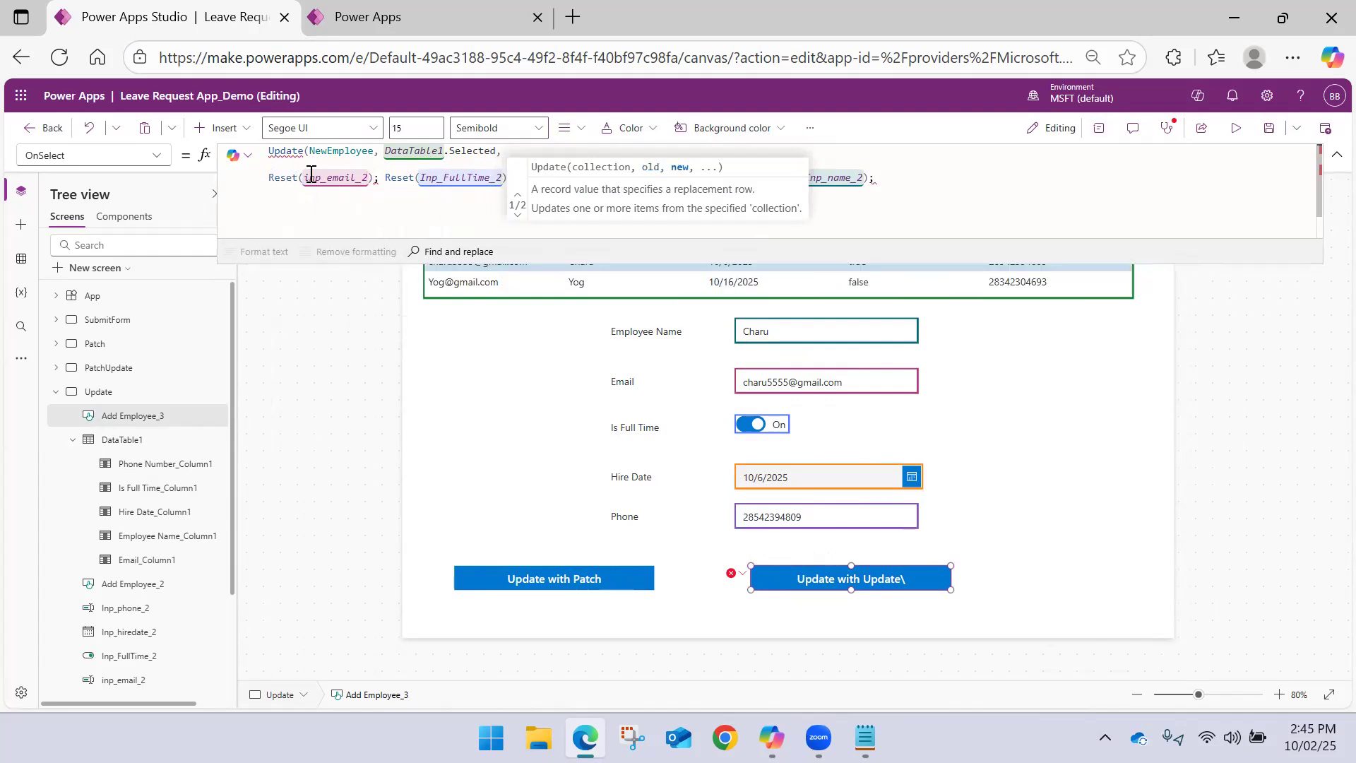
pyautogui.write('{}')
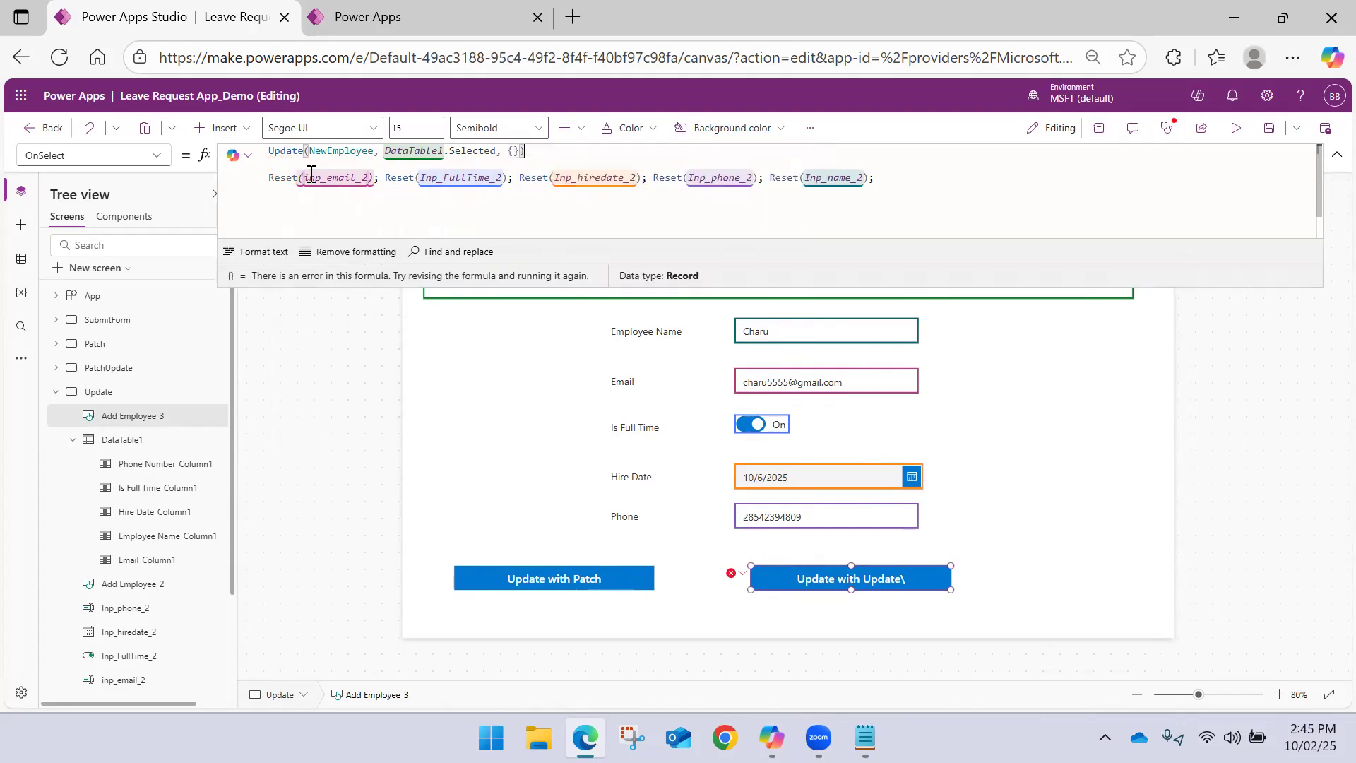
pyautogui.write(')')
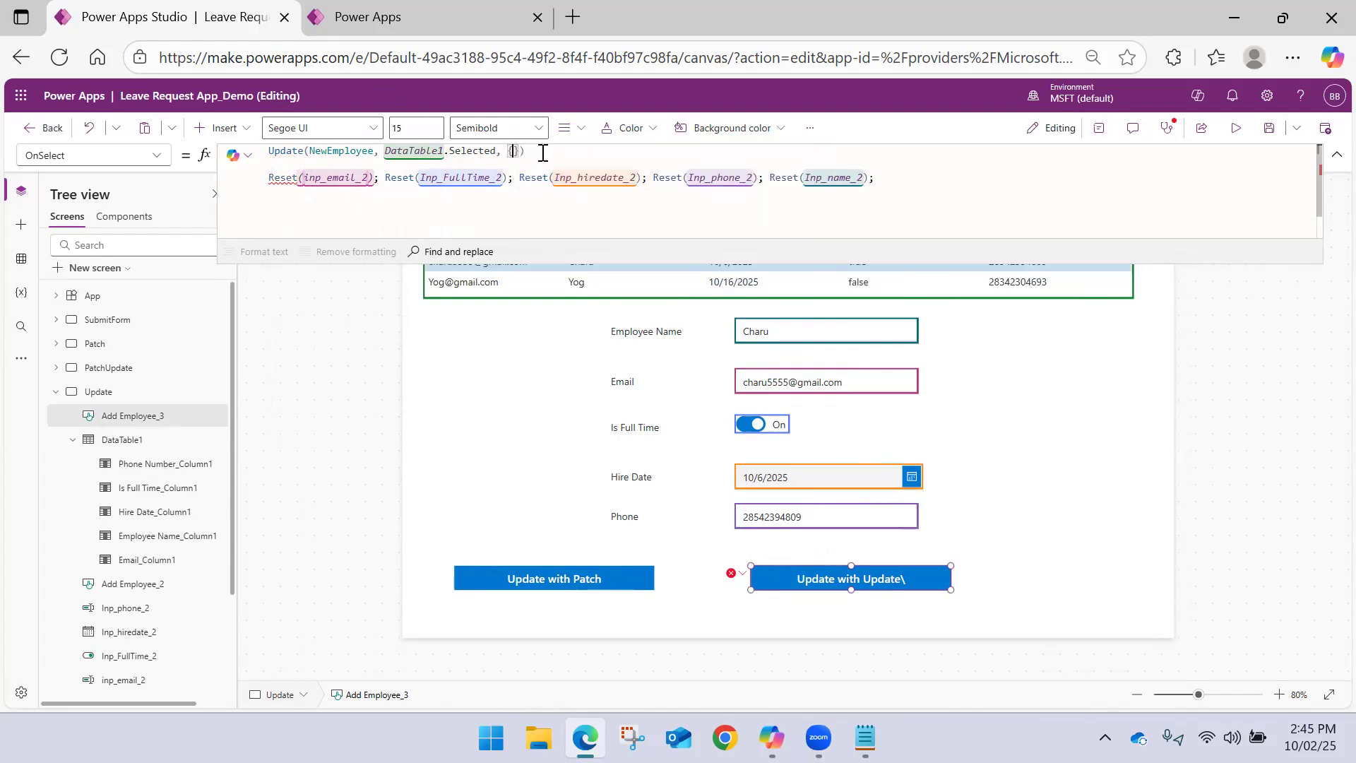
# Add an empty record {} as the replacement argument, close the Update call, and open a new line inside the braces
pyautogui.hotkey('shift', 'Return')
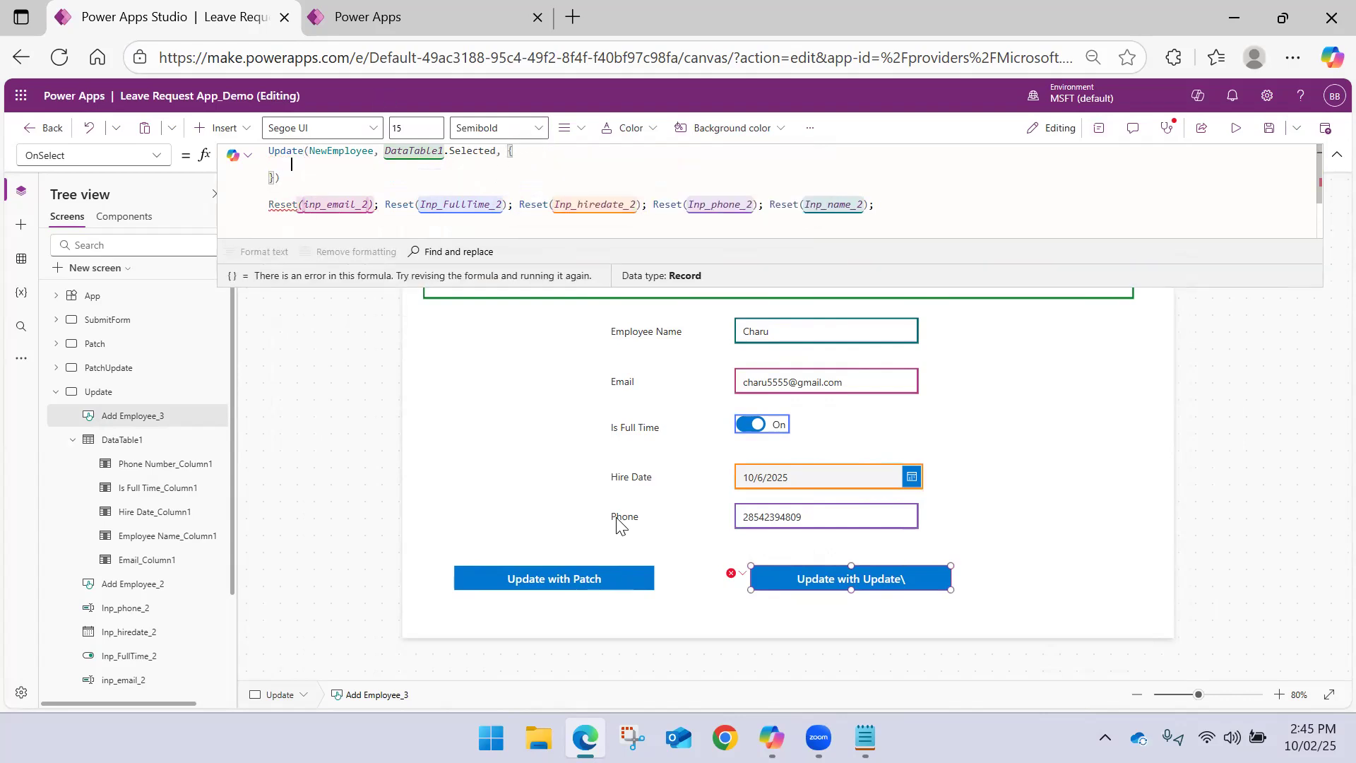
# Copy the Email: inp_email_2.Text, assignment from the formula in Notepad into the Update record in Power Apps Studio
pyautogui.click(865, 735)
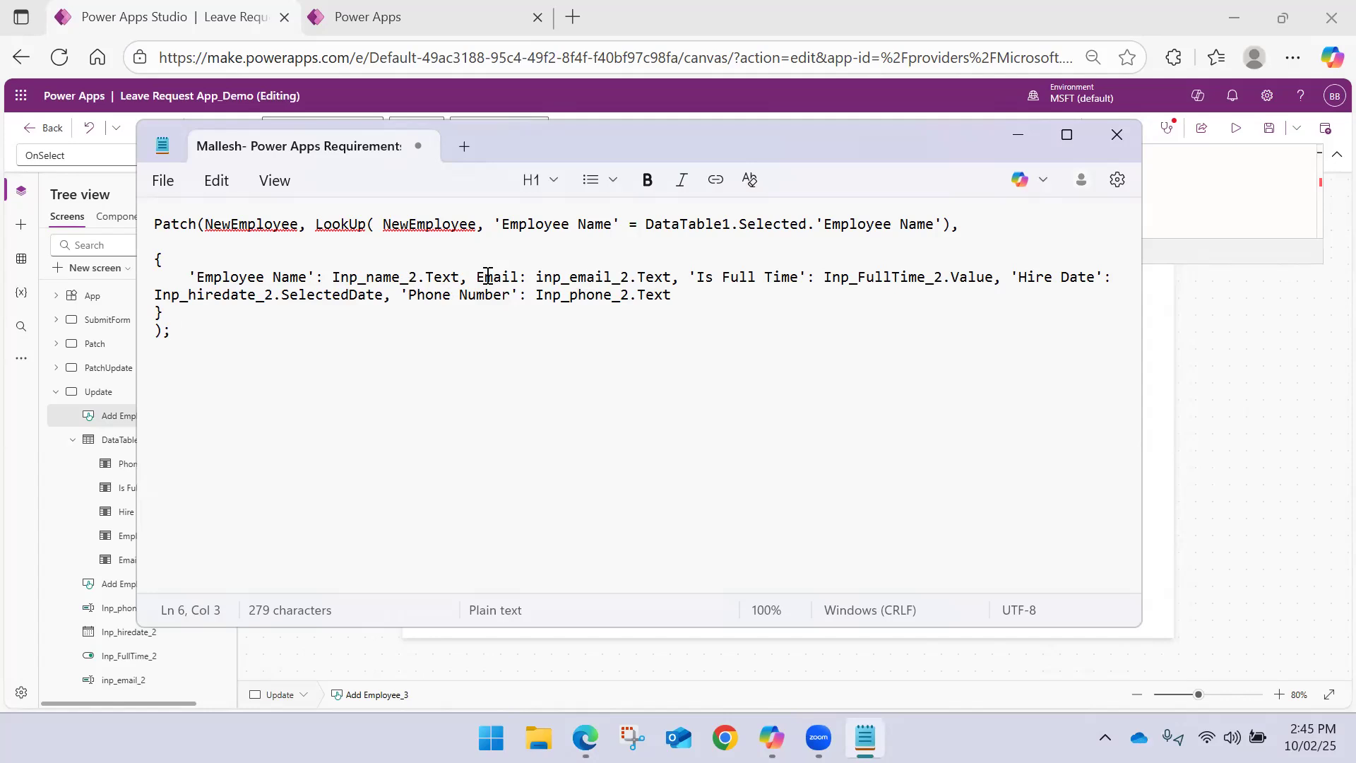
pyautogui.moveTo(475, 277); pyautogui.dragTo(679, 279)
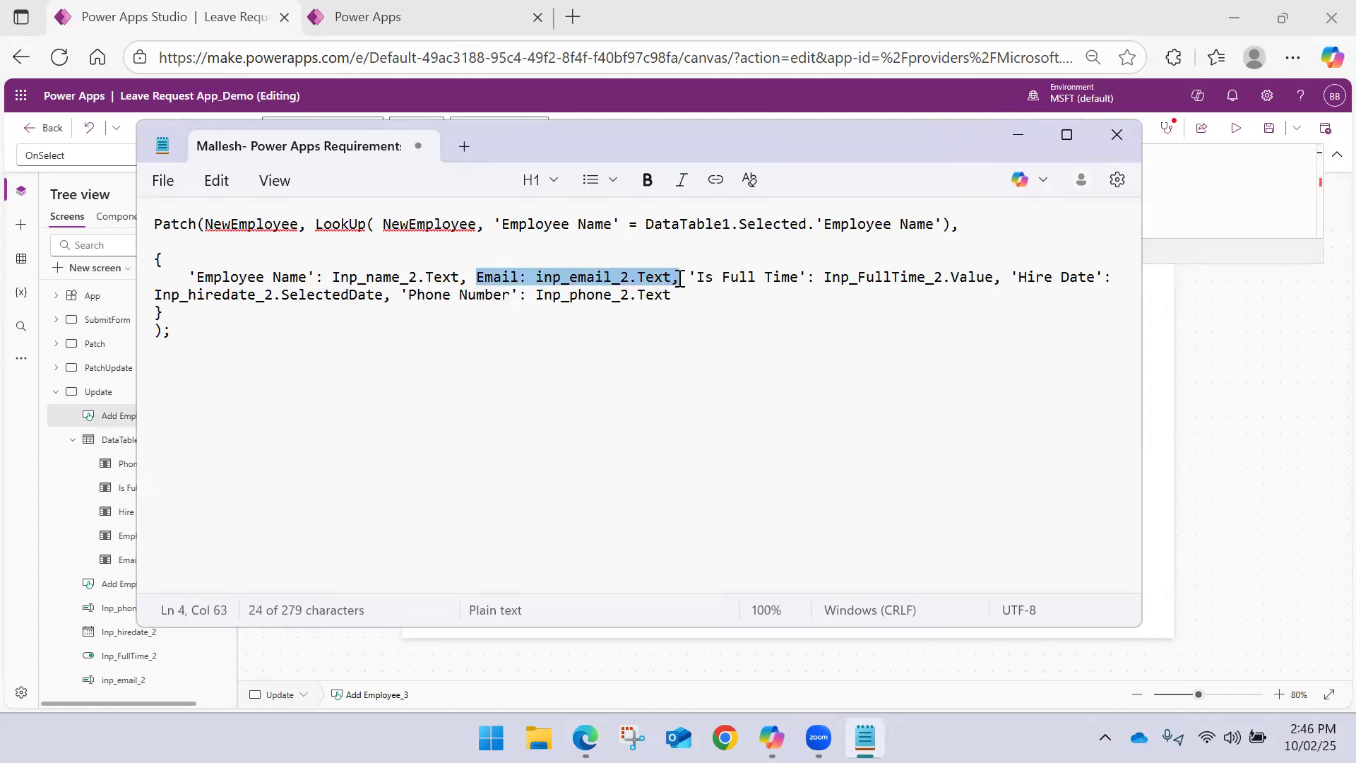
pyautogui.hotkey('ctrl', 'c')
pyautogui.hotkey('alt', 'Tab')
pyautogui.hotkey('ctrl', 'v')
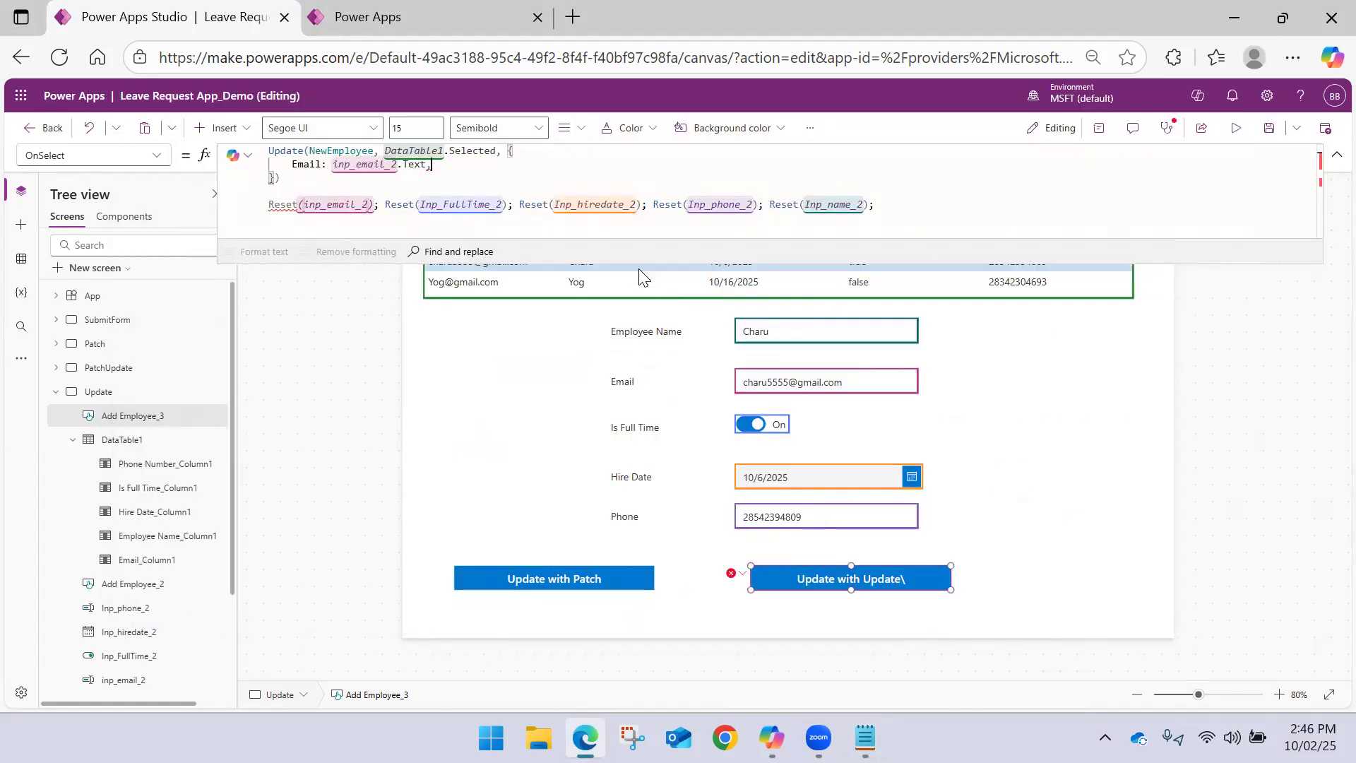
# Copy the 'Hire Date': Inp_hiredate_2.SelectedDate assignment from Notepad into the Update record in Power Apps Studio, drop its trailing comma, and save
pyautogui.hotkey('alt', 'Tab')
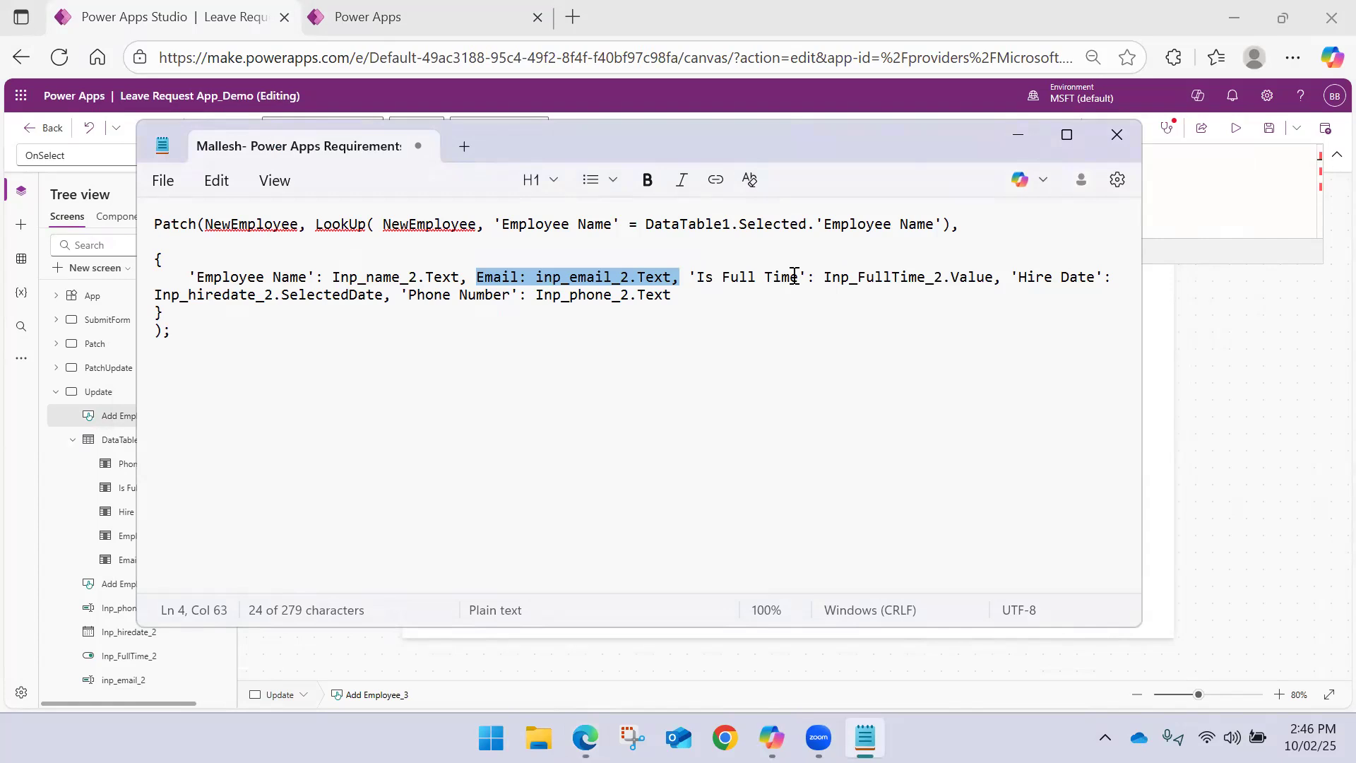
pyautogui.moveTo(1014, 281); pyautogui.dragTo(394, 296)
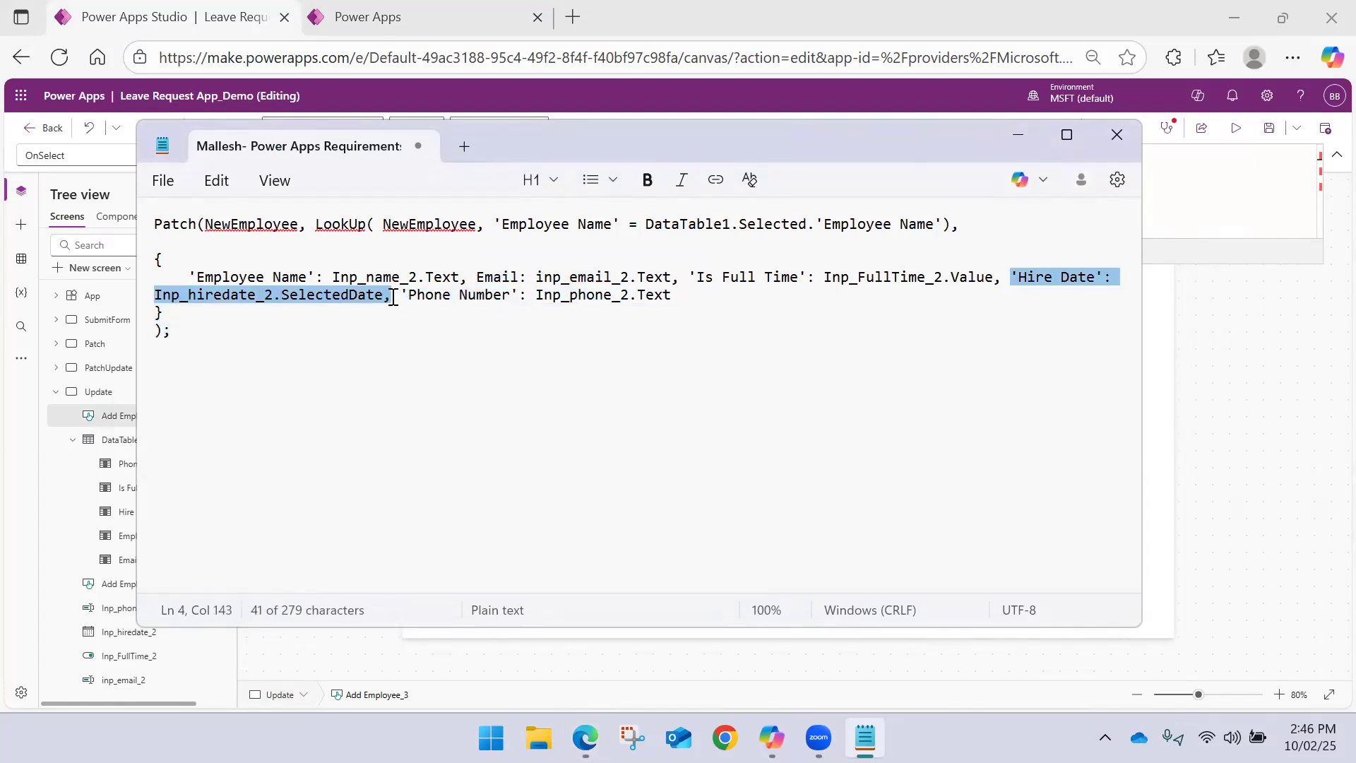
pyautogui.hotkey('ctrl', 'c')
pyautogui.hotkey('alt', 'Tab')
pyautogui.press('Return')
pyautogui.hotkey('ctrl', 'v')
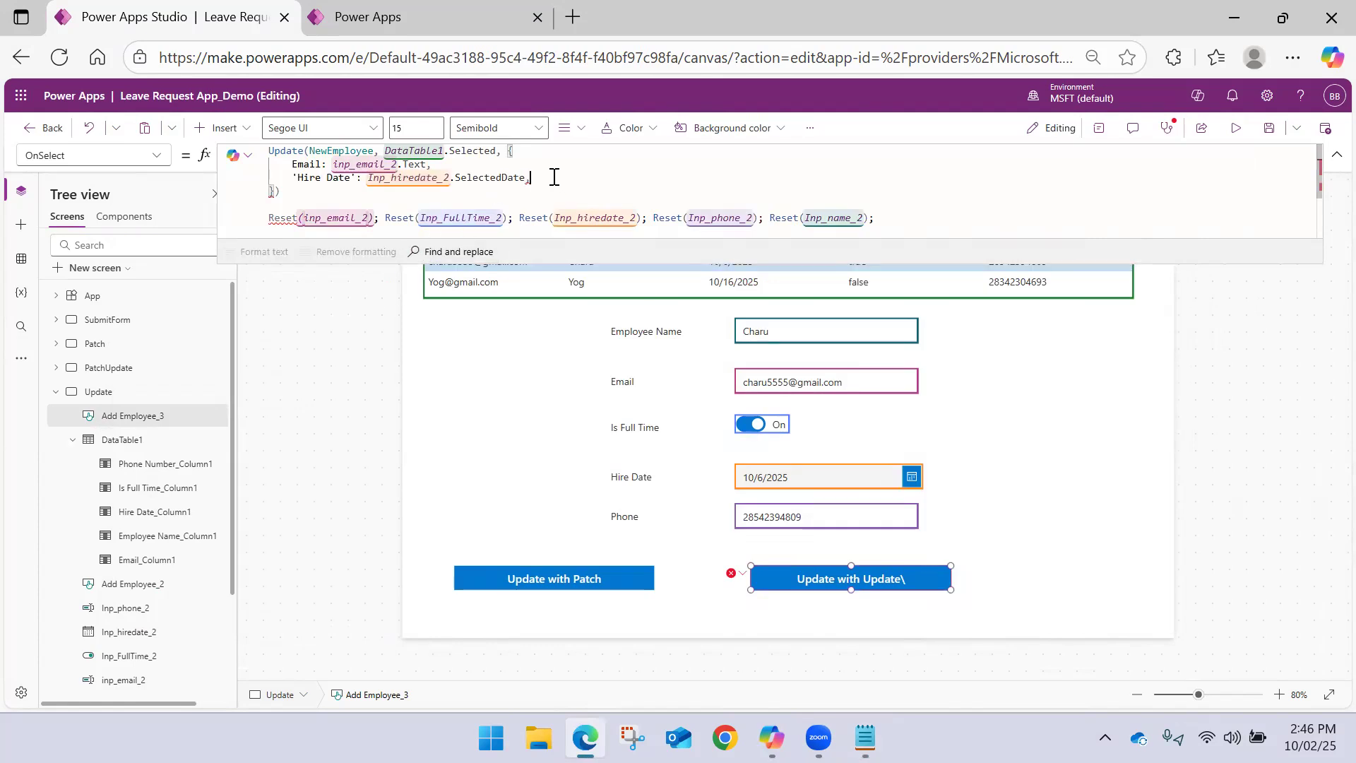
pyautogui.press('BackSpace')
pyautogui.hotkey('ctrl', 's')
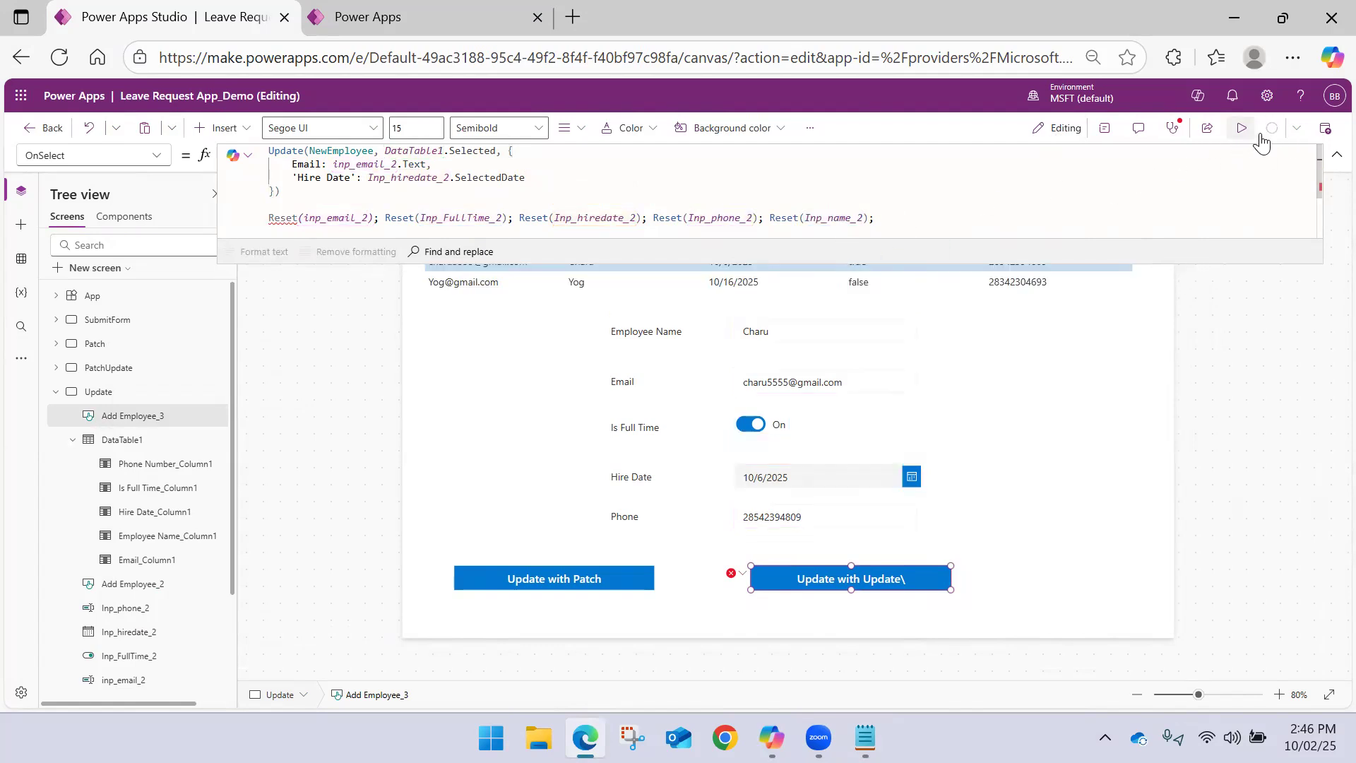
# Collapse the formula and preview the Update screen for a test of the new Update call
pyautogui.click(1337, 154)
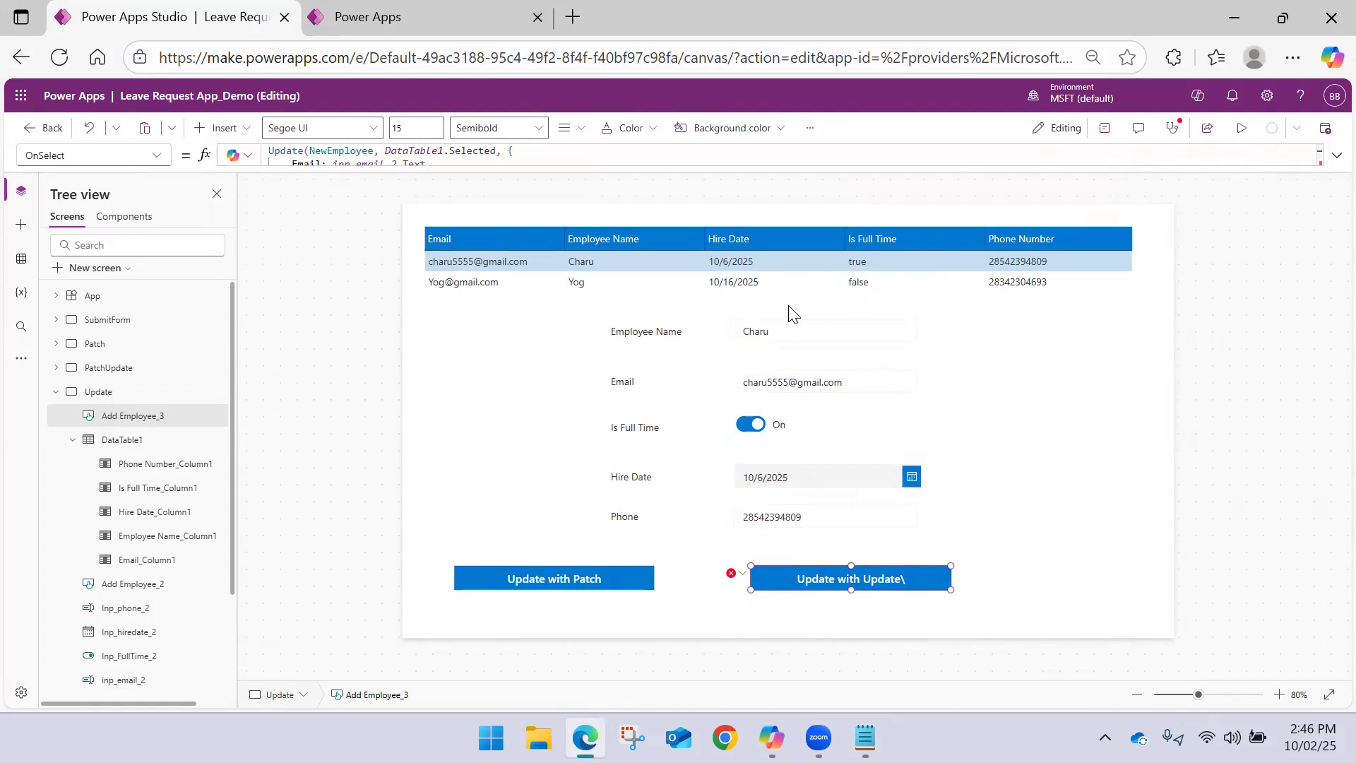
pyautogui.click(1145, 335)
pyautogui.click(872, 581)
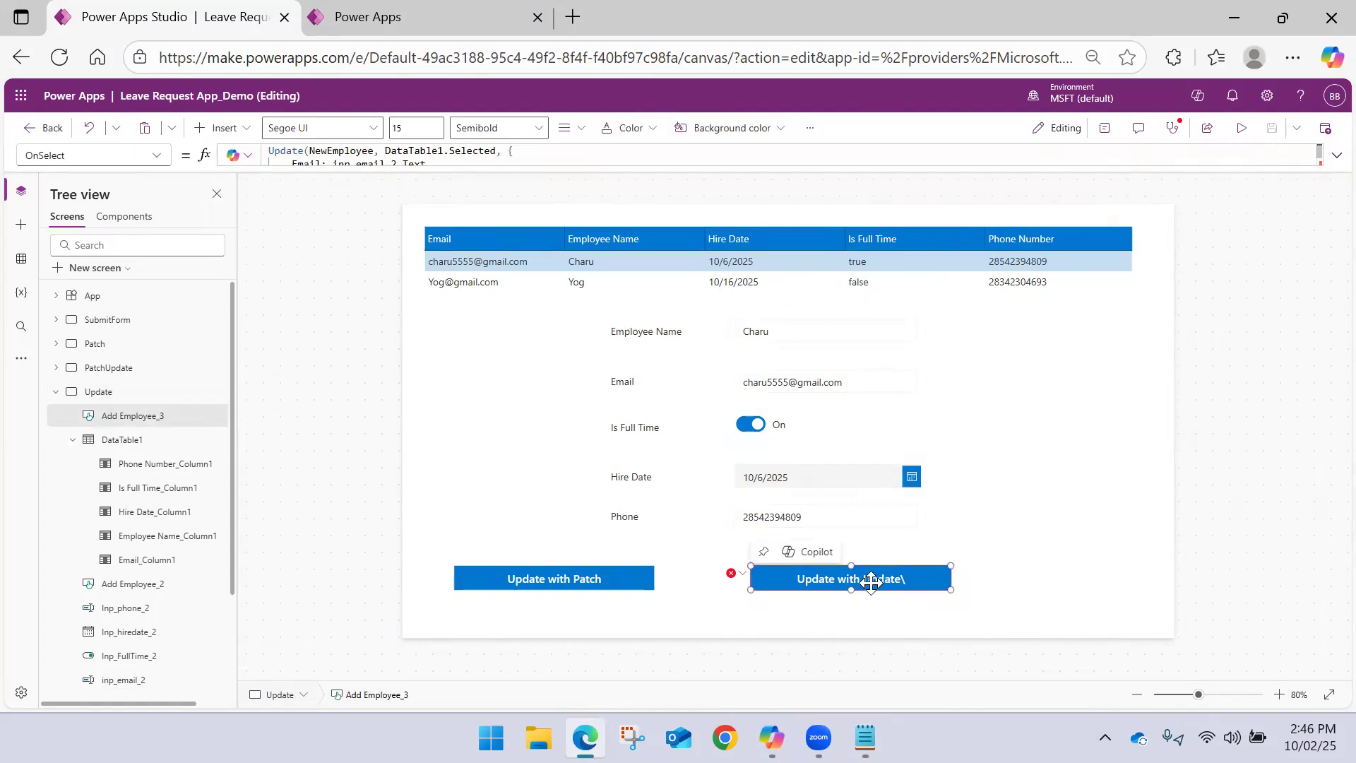
pyautogui.click(1242, 133)
pyautogui.click(198, 246)
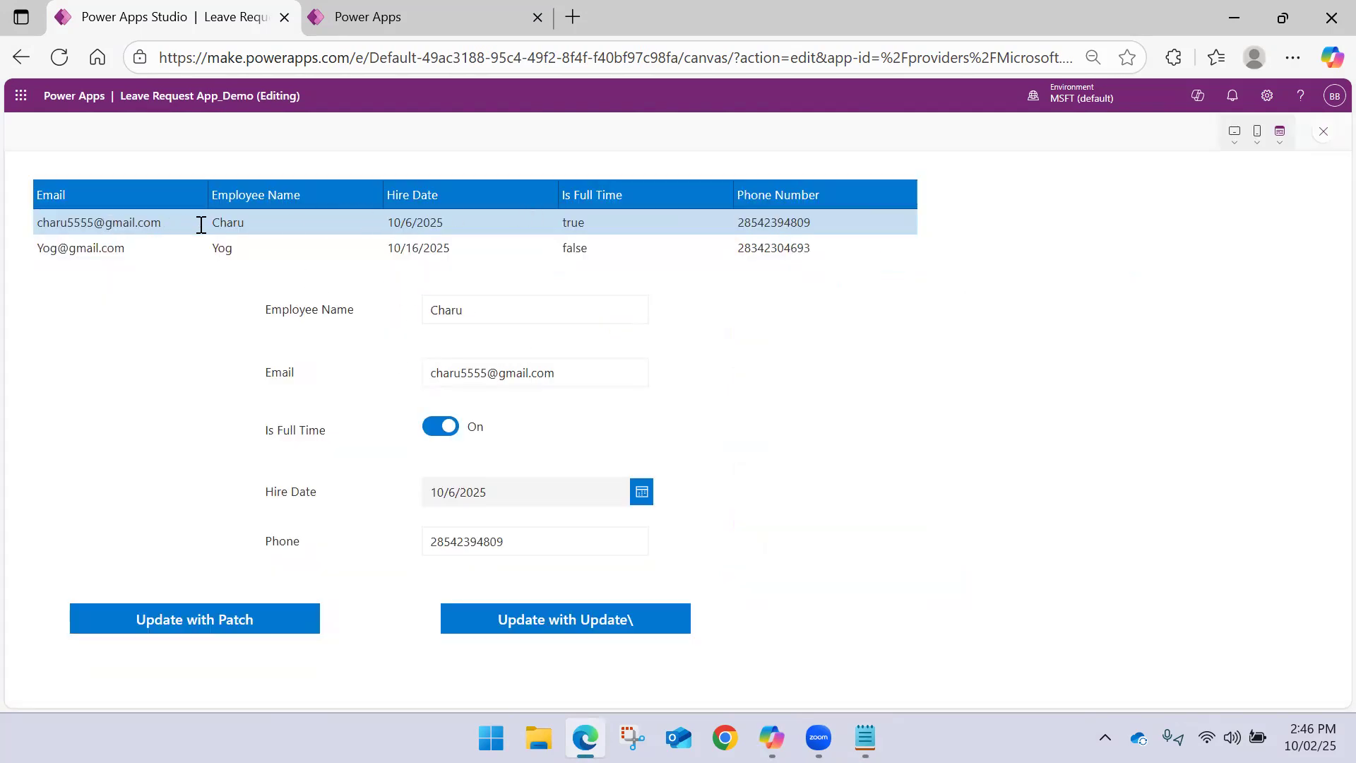
# Change the number in the selected employee's e-mail address in the Email field
pyautogui.click(478, 373)
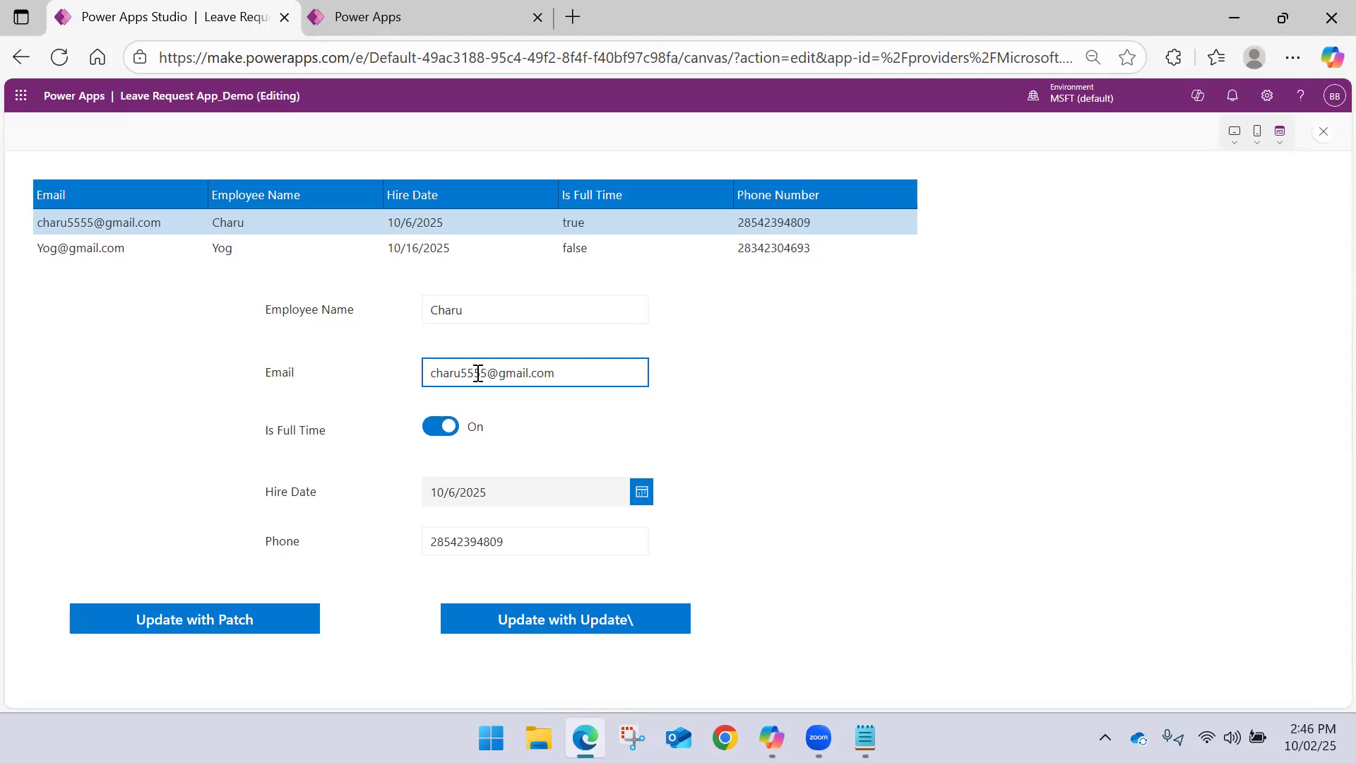
pyautogui.click(487, 371)
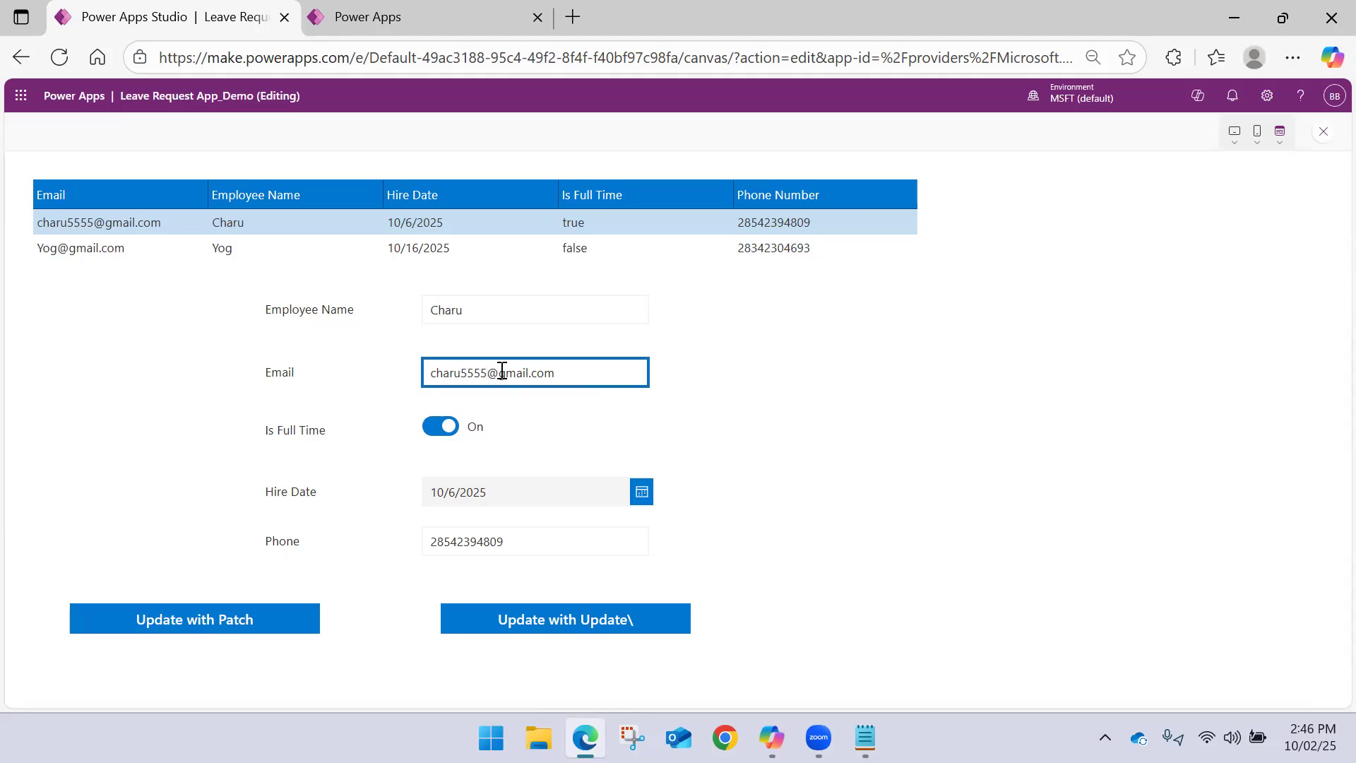
pyautogui.press('BackSpace')
pyautogui.press('BackSpace')
pyautogui.press('BackSpace')
pyautogui.press('BackSpace')
pyautogui.write('333')
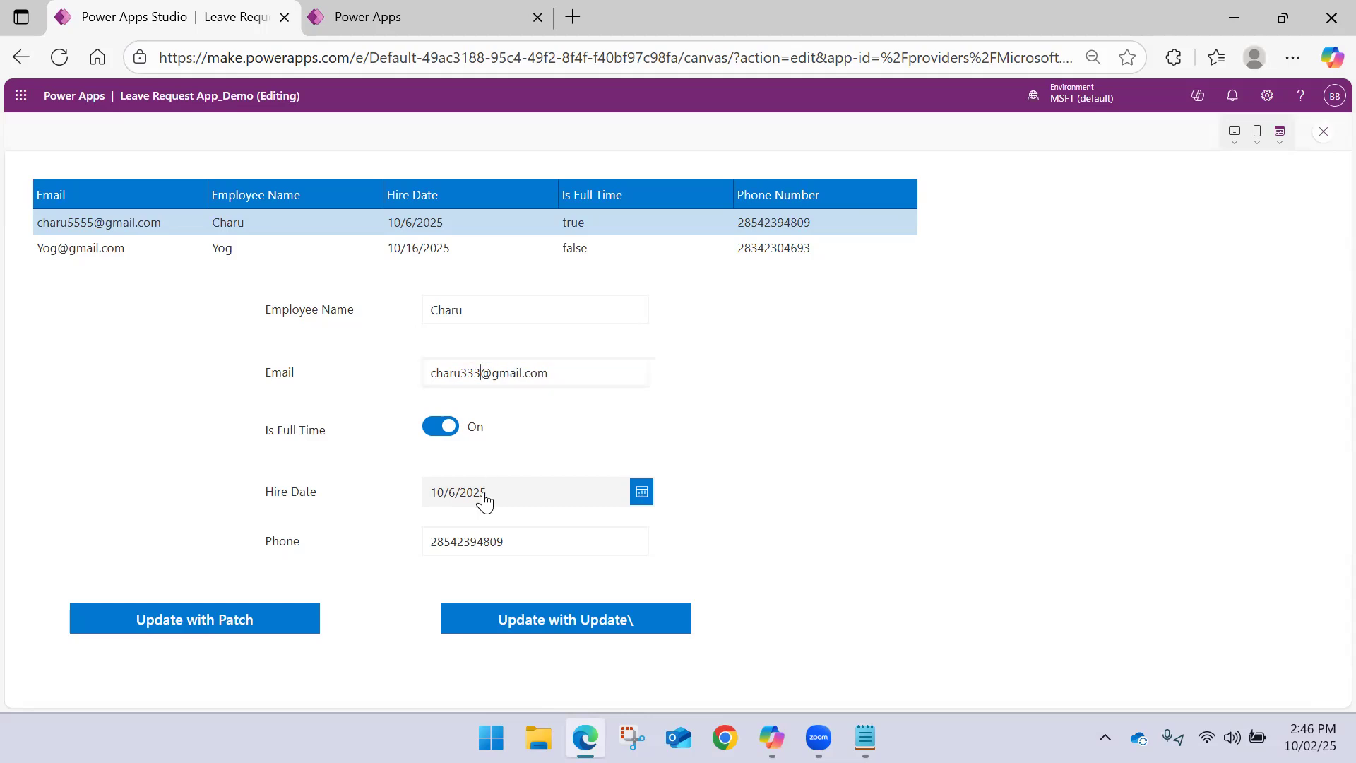
# Set the Hire Date to 10/20/2025 and close the preview
pyautogui.click(640, 495)
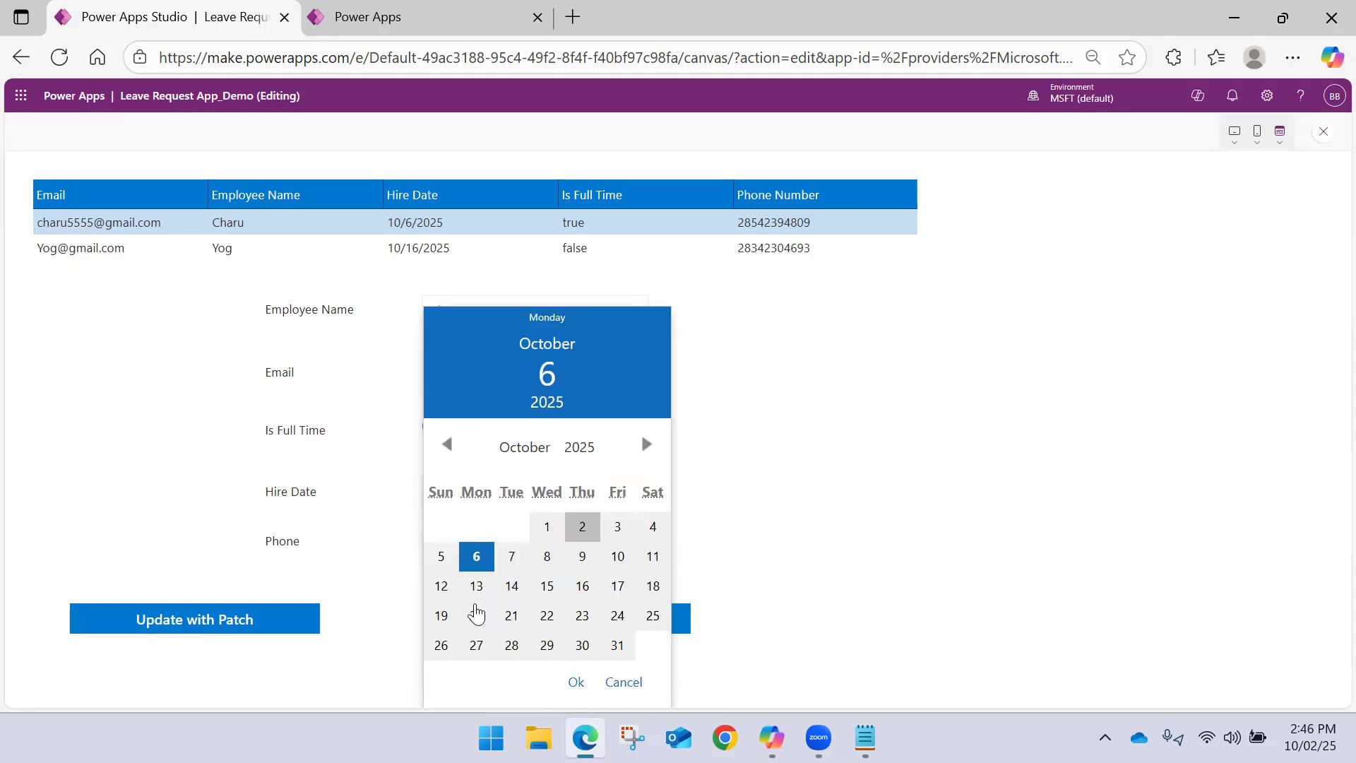
pyautogui.click(476, 615)
pyautogui.click(577, 681)
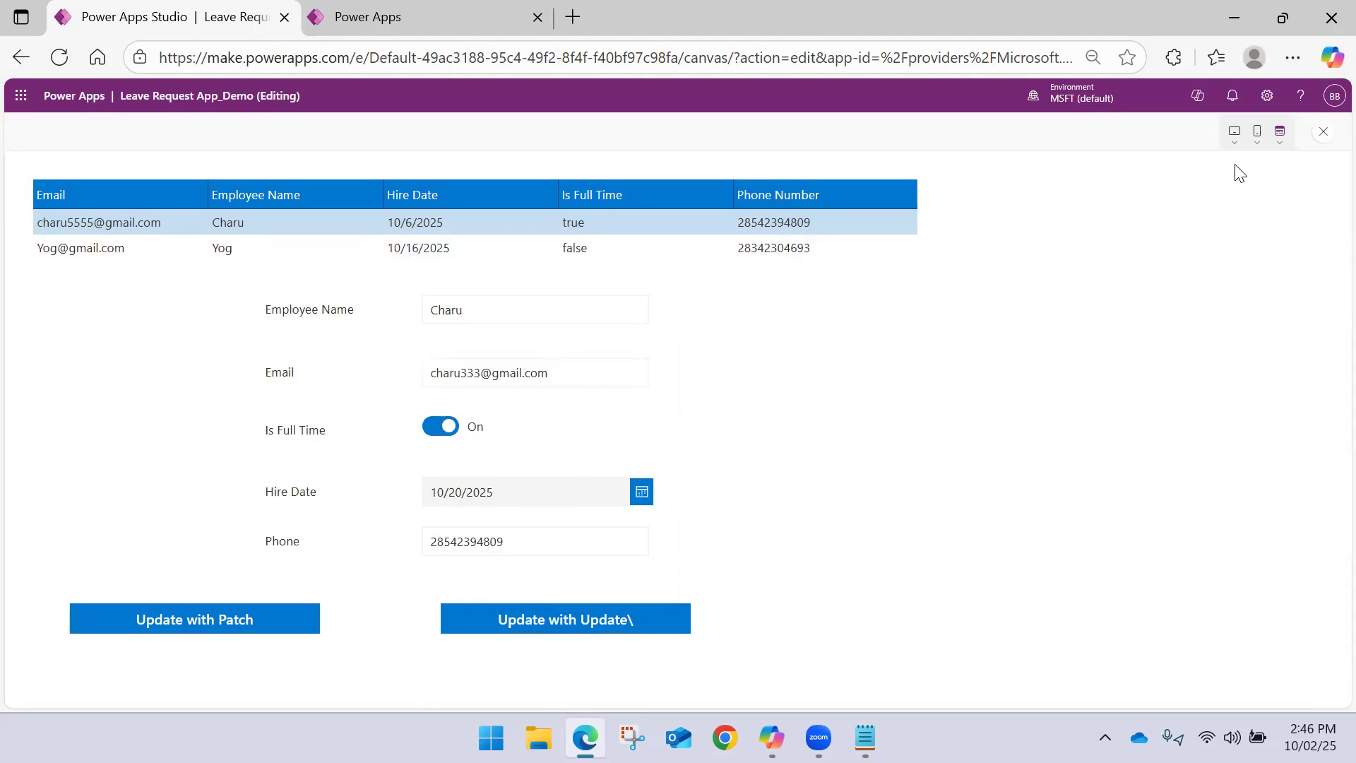
pyautogui.click(1323, 133)
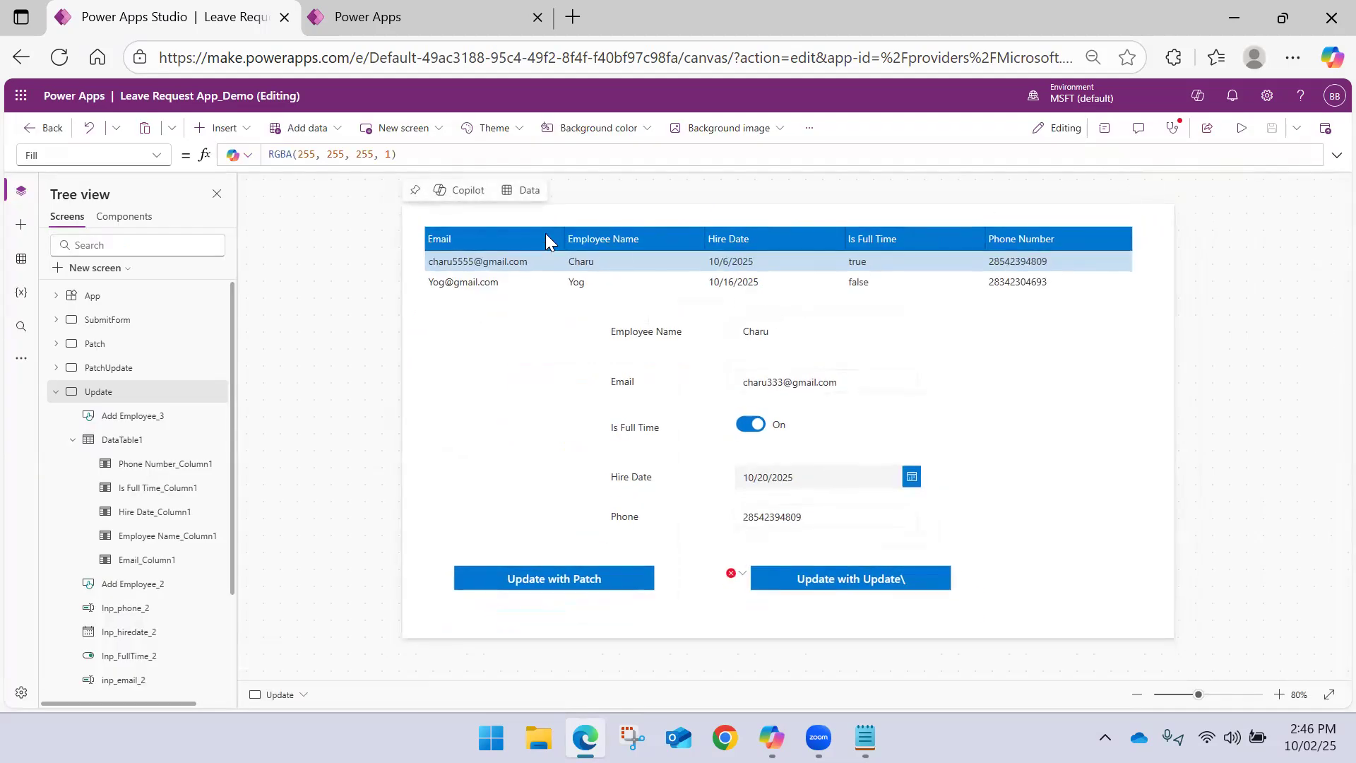
# Copy all field assignments from 'Employee Name' through 'Phone Number' from the Patch formula in Notepad and return to Power Apps Studio
pyautogui.click(865, 738)
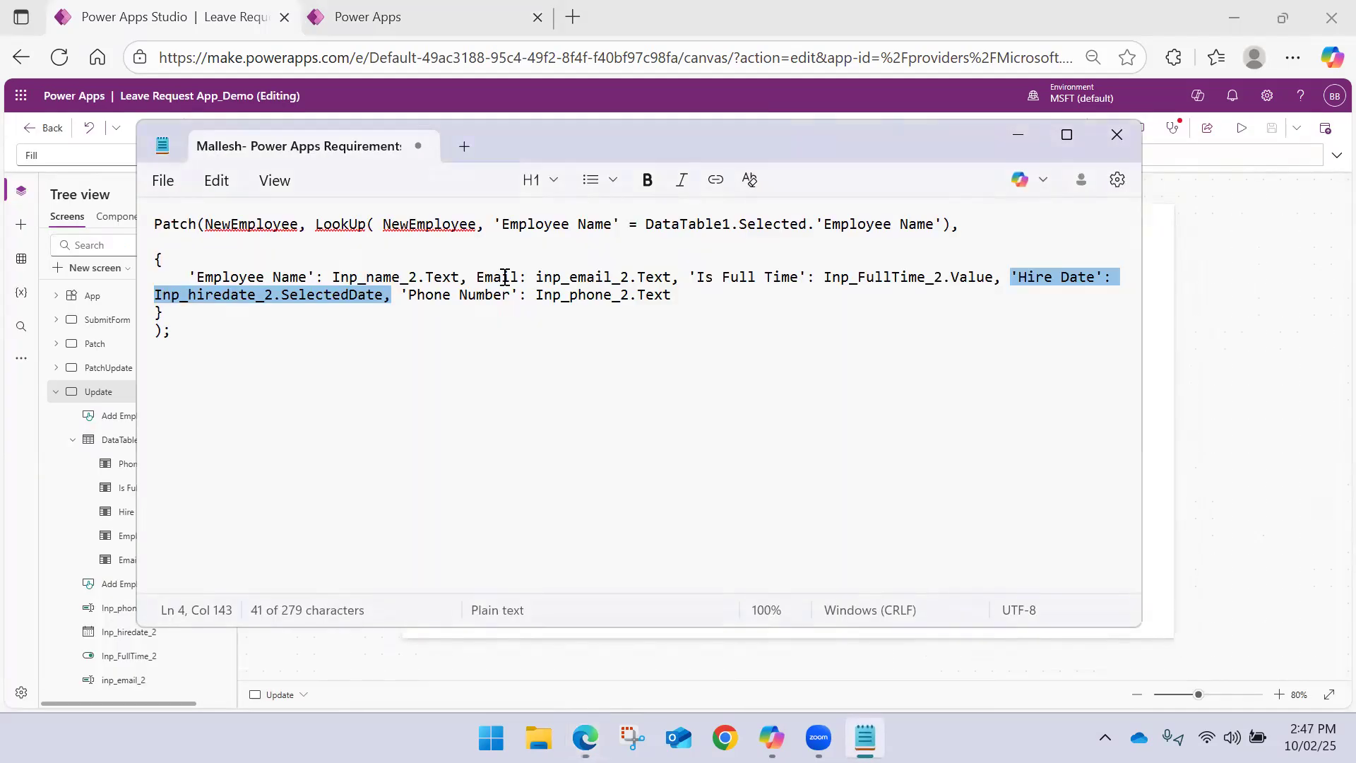
pyautogui.moveTo(189, 277); pyautogui.dragTo(680, 302)
pyautogui.hotkey('ctrl', 'c')
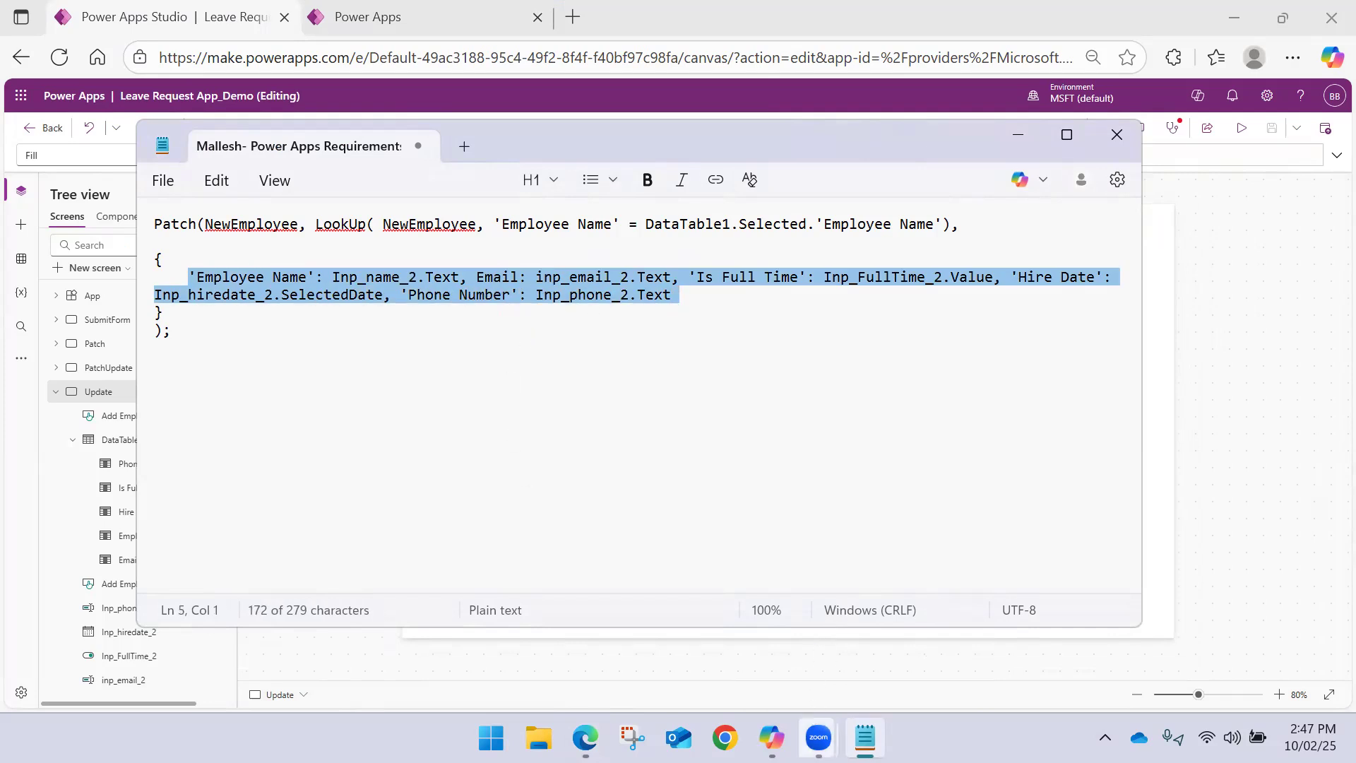
pyautogui.click(585, 738)
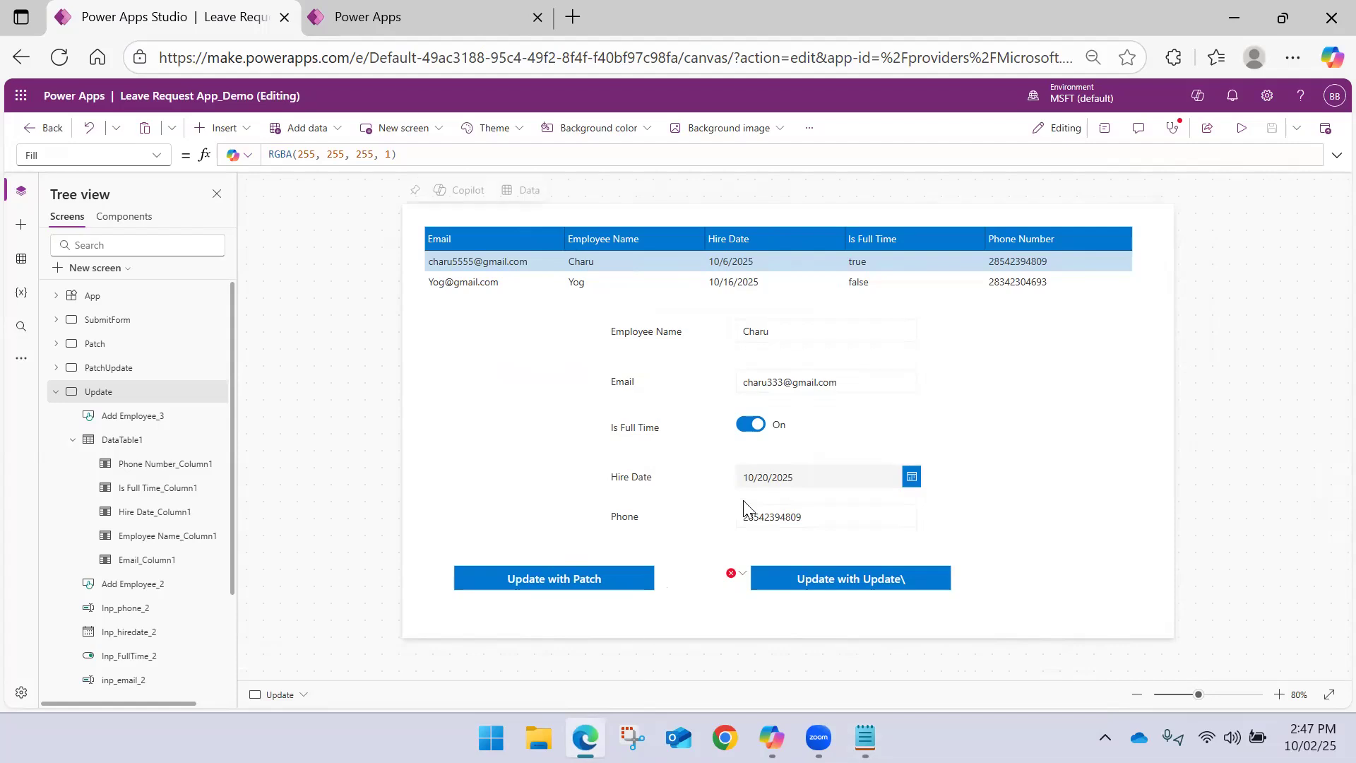
# Fix the OnSelect error of the Update with Update\ button by adding a semicolon after the Update call
pyautogui.click(810, 572)
pyautogui.click(731, 572)
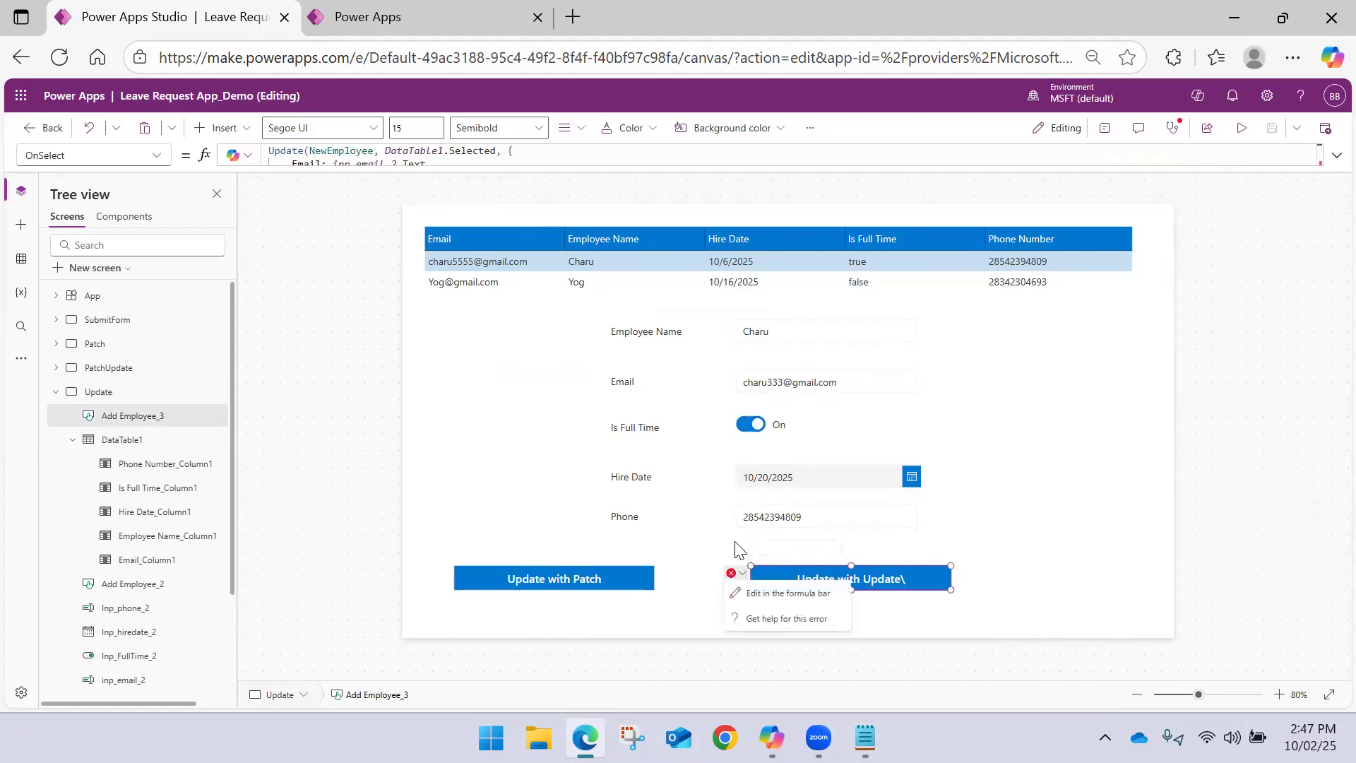
pyautogui.click(745, 595)
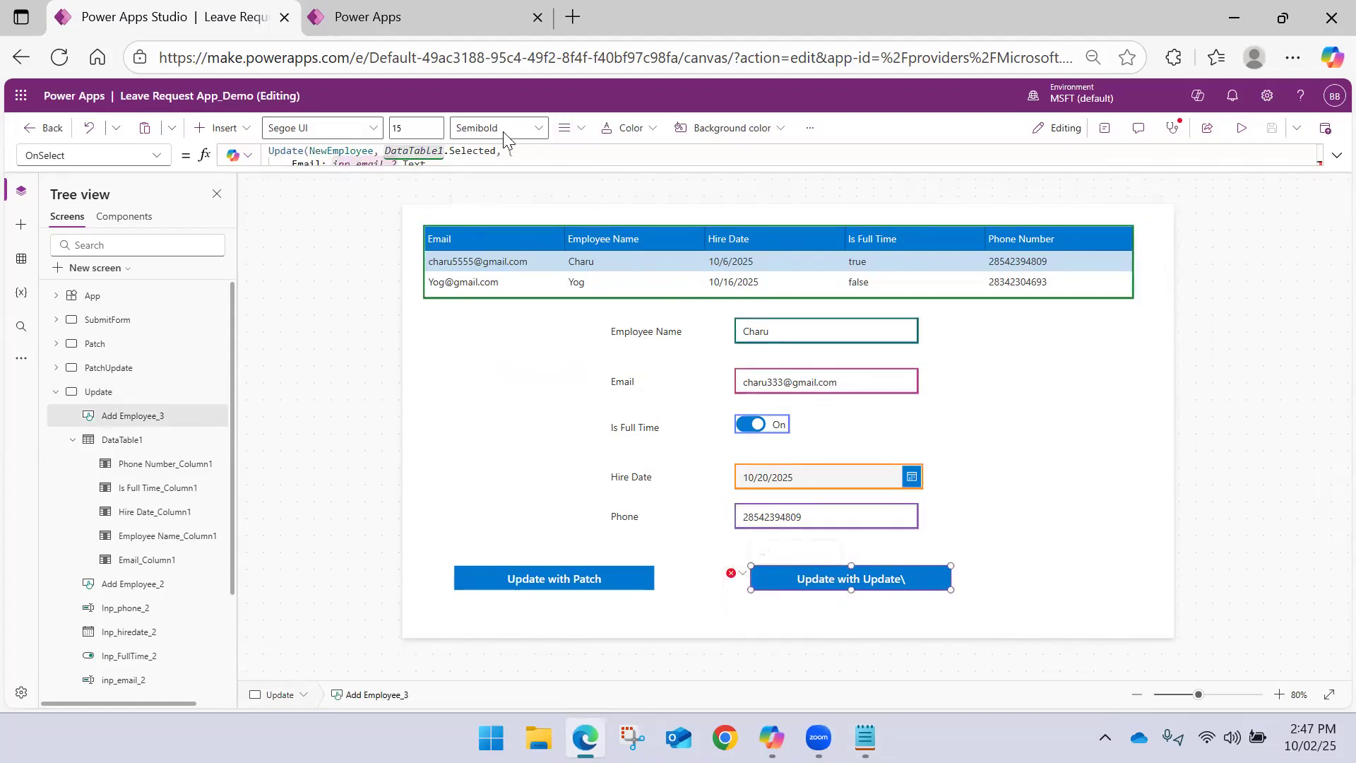
pyautogui.click(1334, 156)
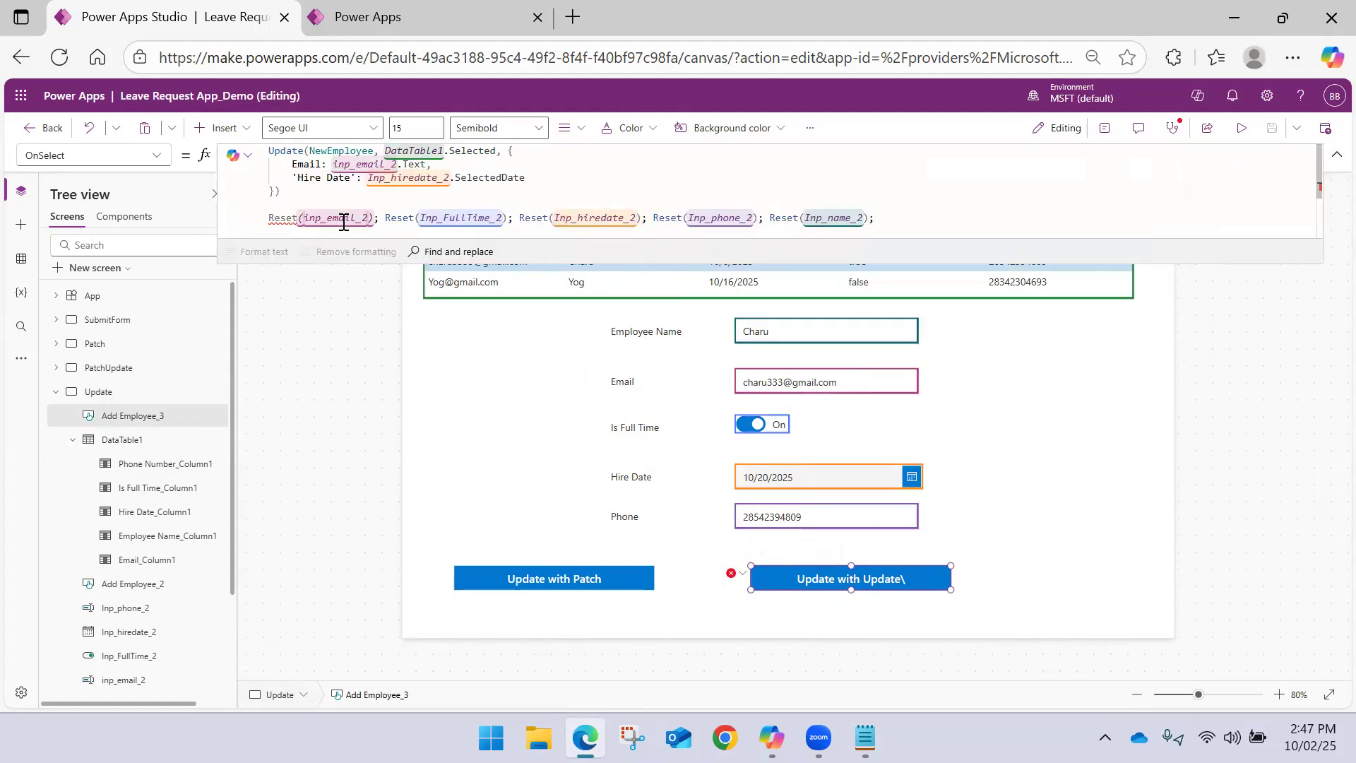
pyautogui.moveTo(281, 218)
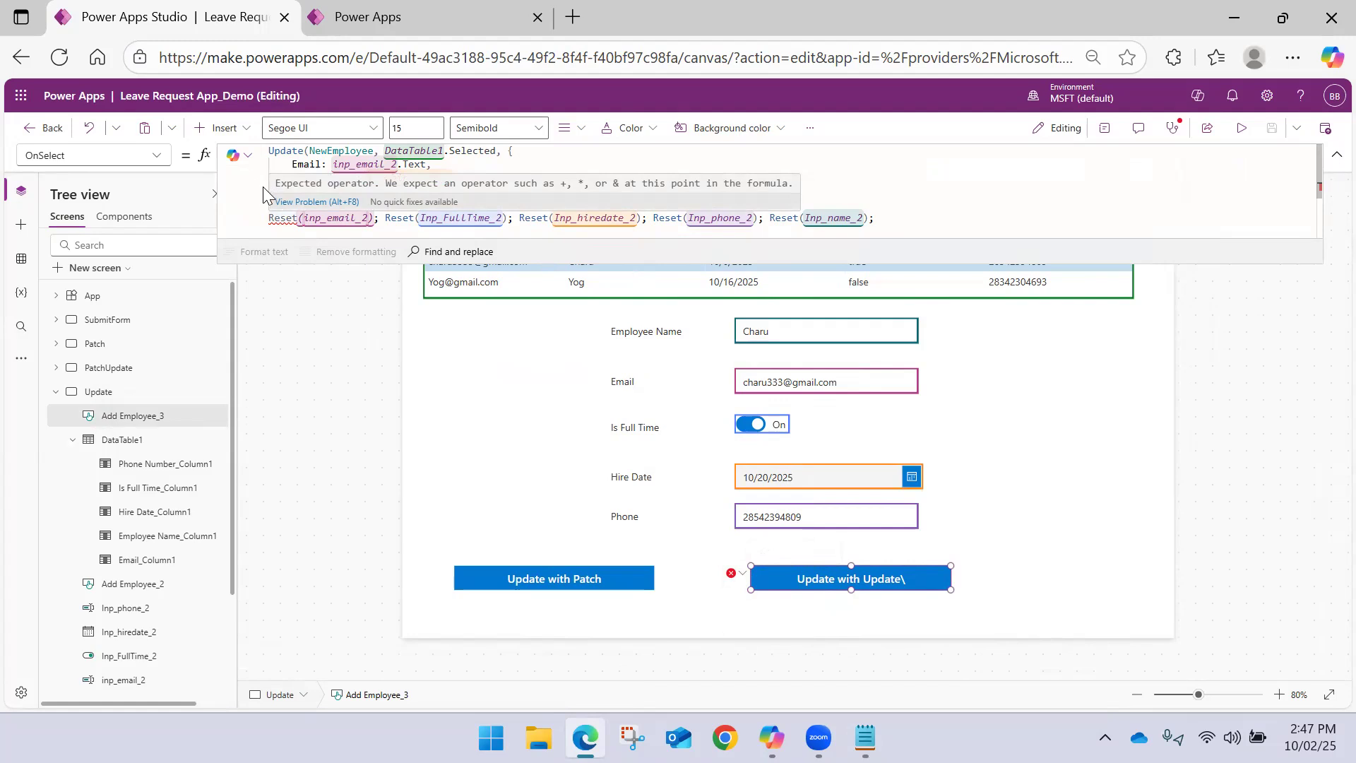
pyautogui.click(291, 192)
pyautogui.write(';')
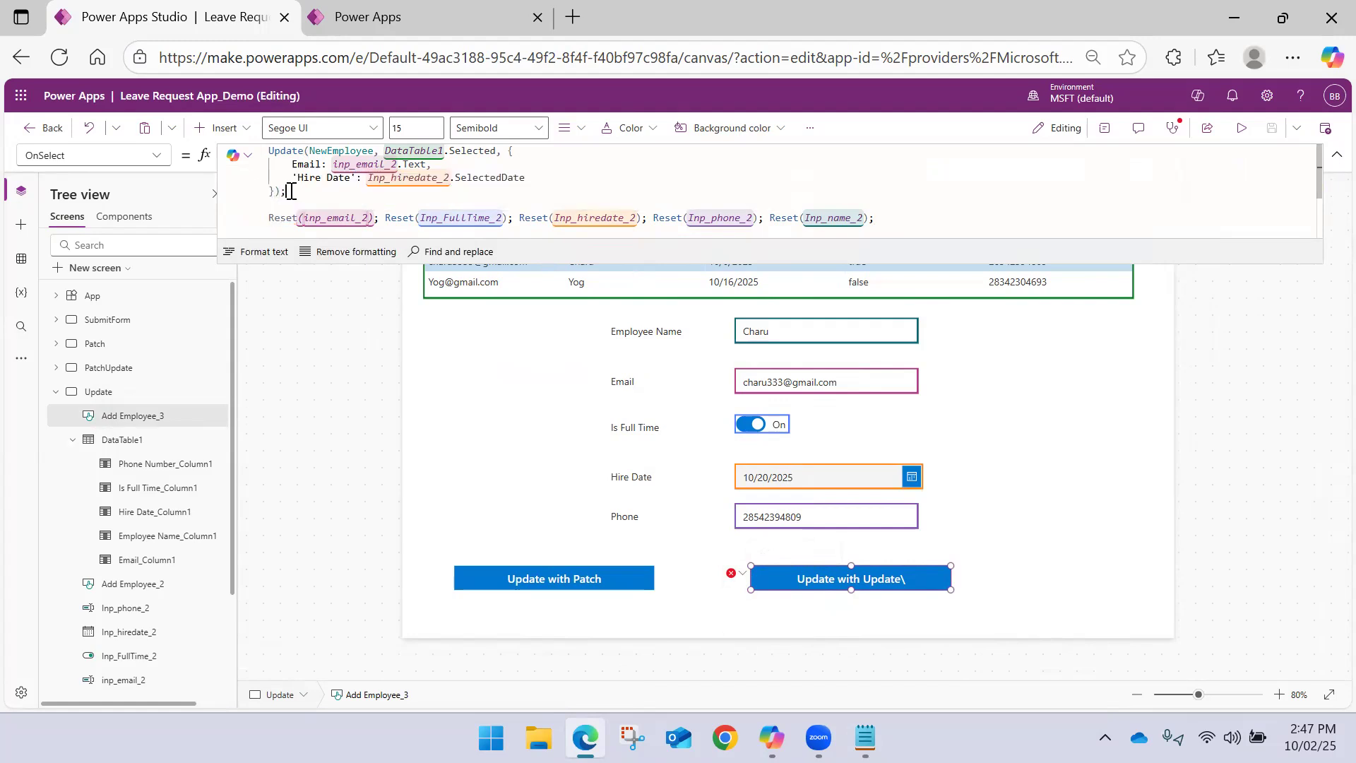
pyautogui.click(1330, 161)
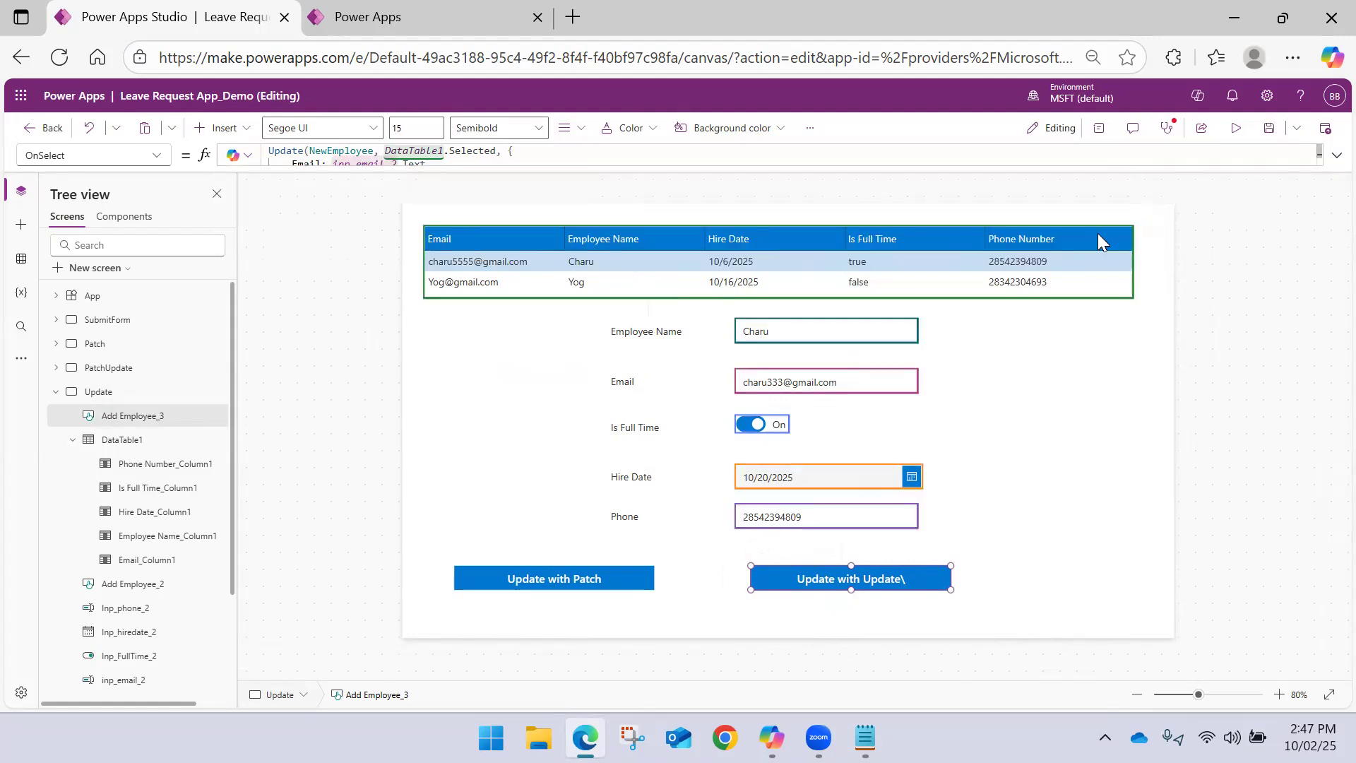
pyautogui.click(1059, 364)
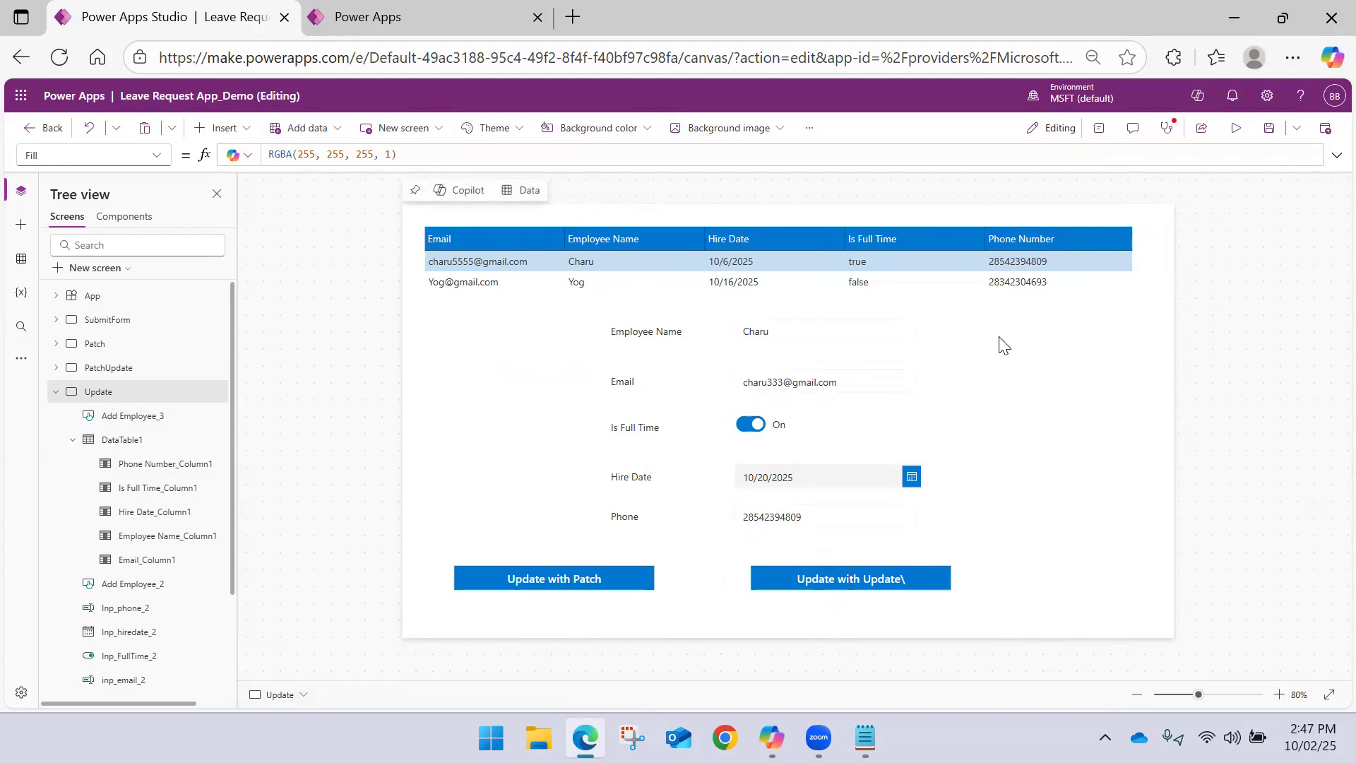
# Save the app, run Update with Update\ on the selected record in the preview, and close the preview
pyautogui.click(1268, 129)
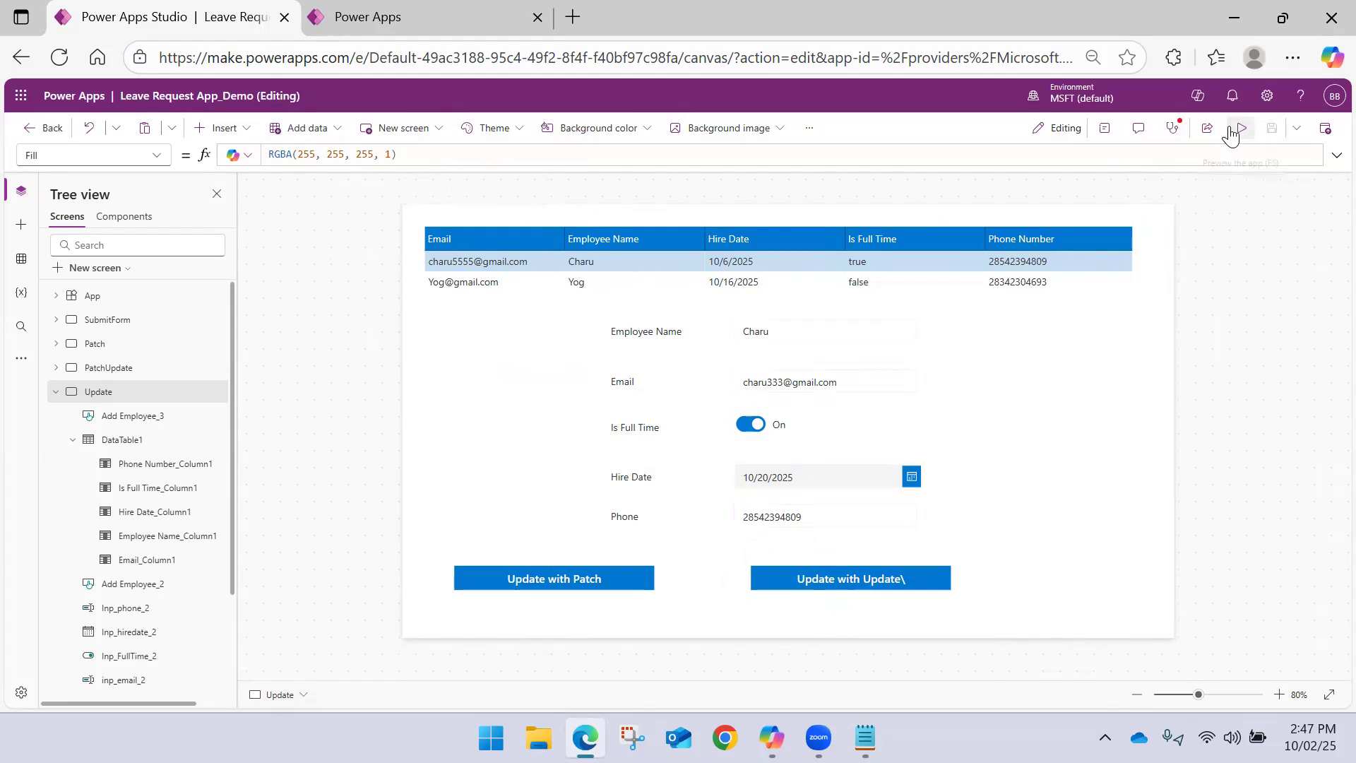
pyautogui.click(1240, 127)
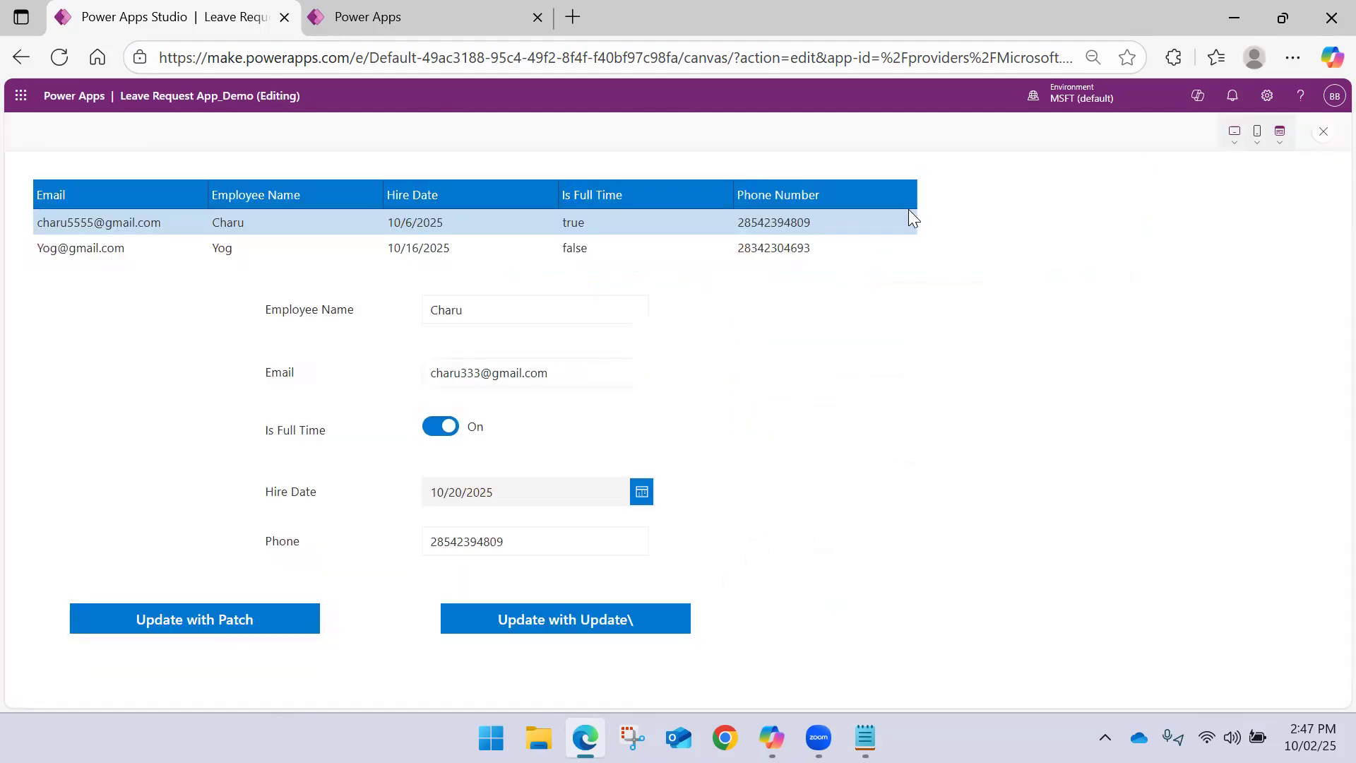
pyautogui.click(567, 625)
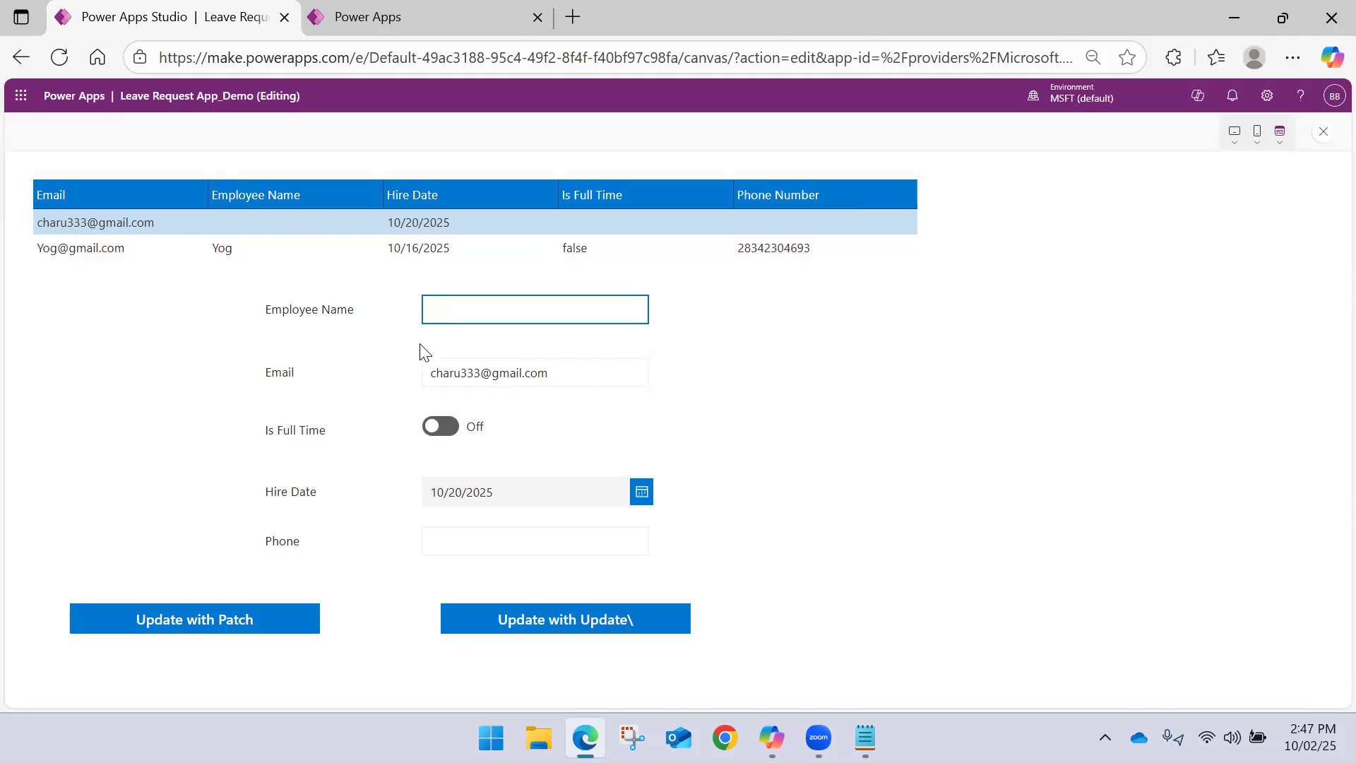
pyautogui.click(1323, 131)
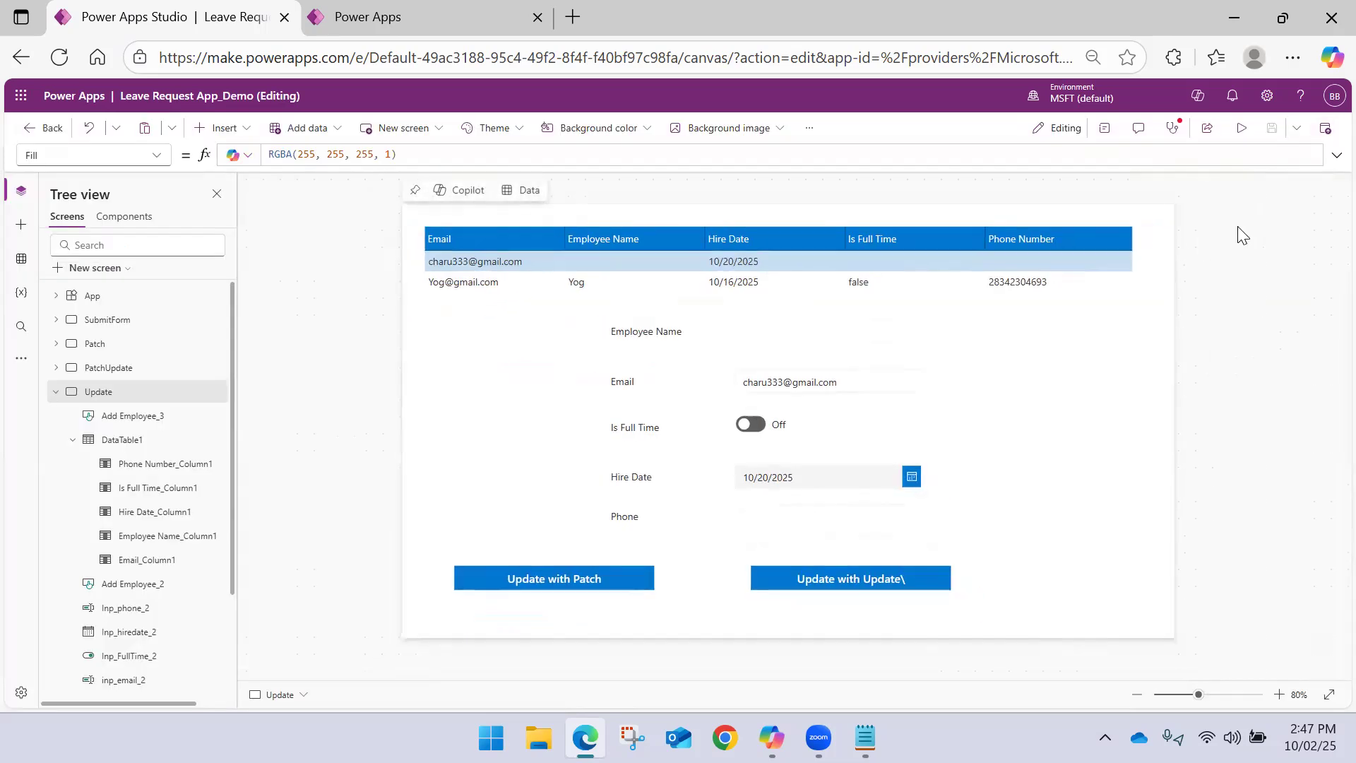
# Replace the two assignments in the Update record with the copied set of all five fields and remove the leftover blank line
pyautogui.click(854, 575)
pyautogui.click(1337, 154)
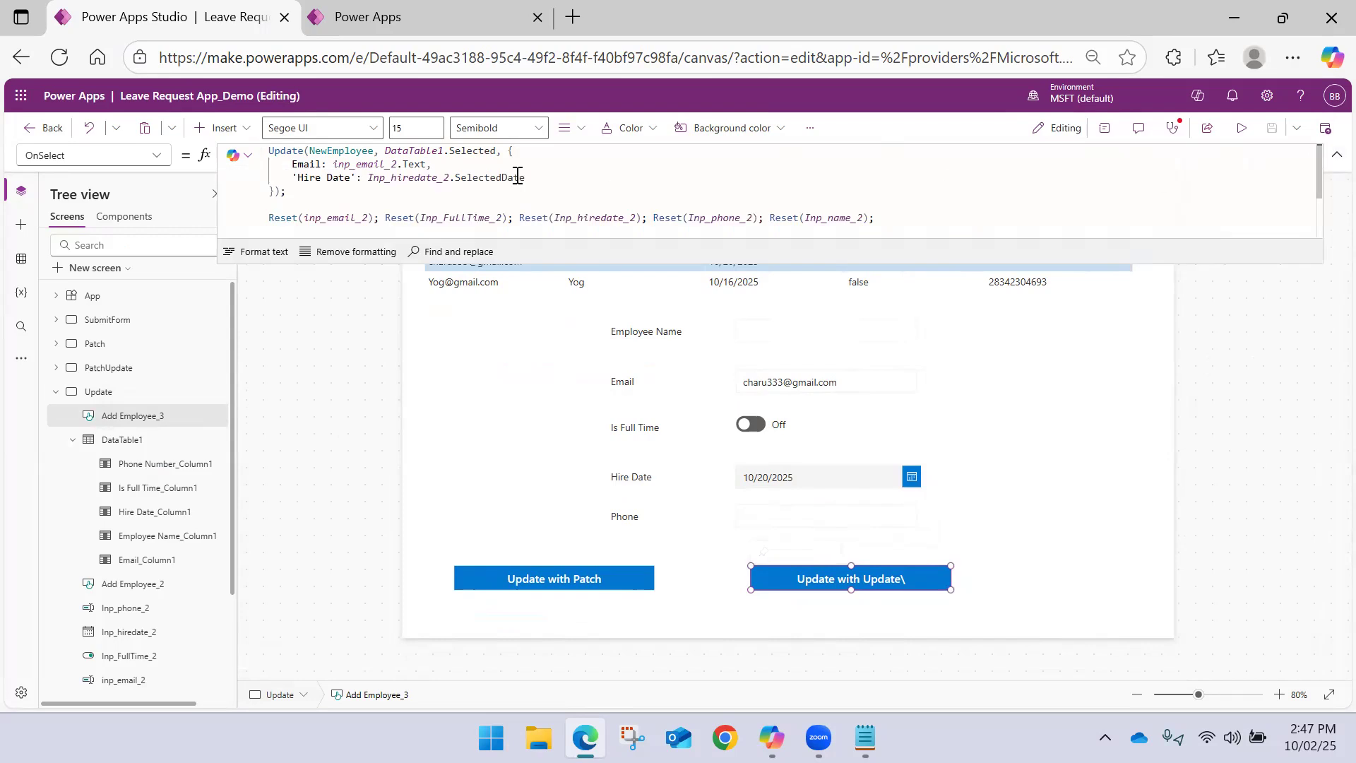
pyautogui.moveTo(526, 177); pyautogui.dragTo(294, 164)
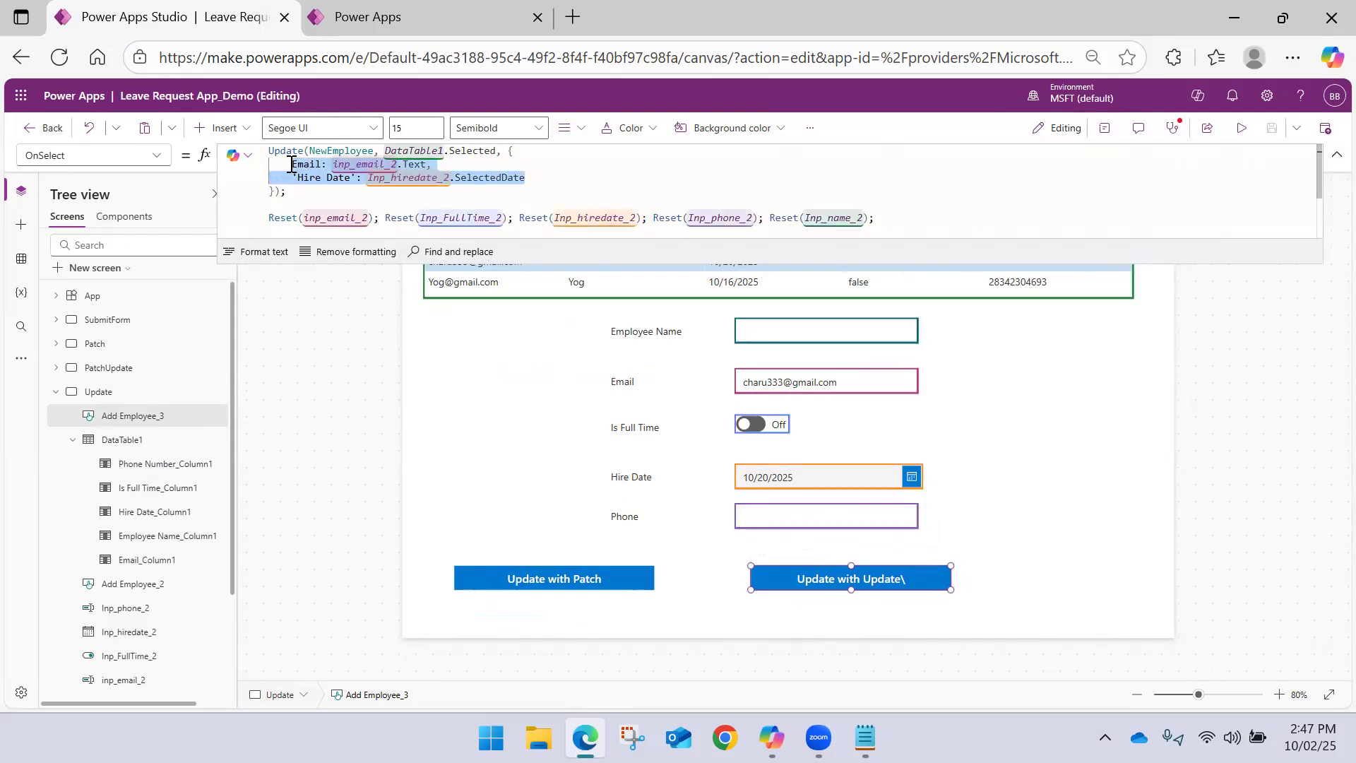
pyautogui.hotkey('ctrl', 'v')
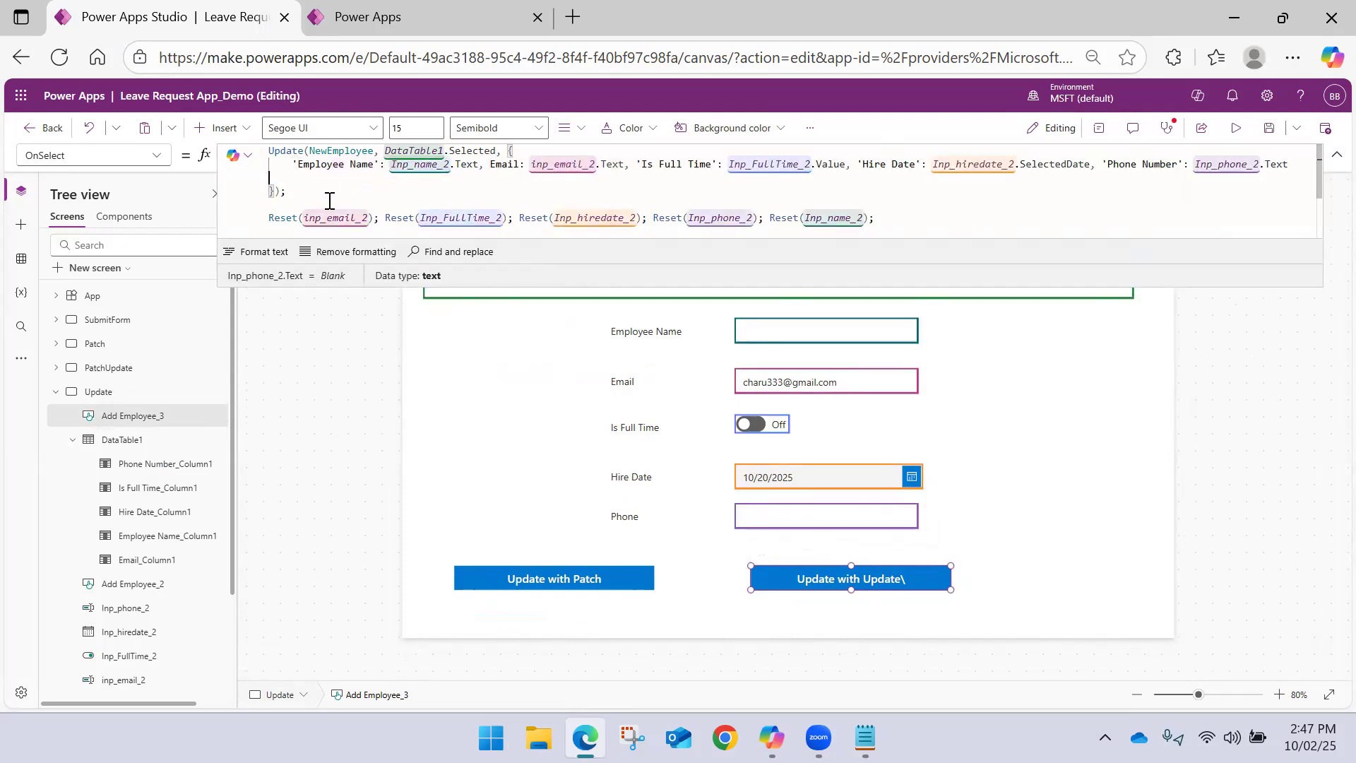
pyautogui.press('Delete')
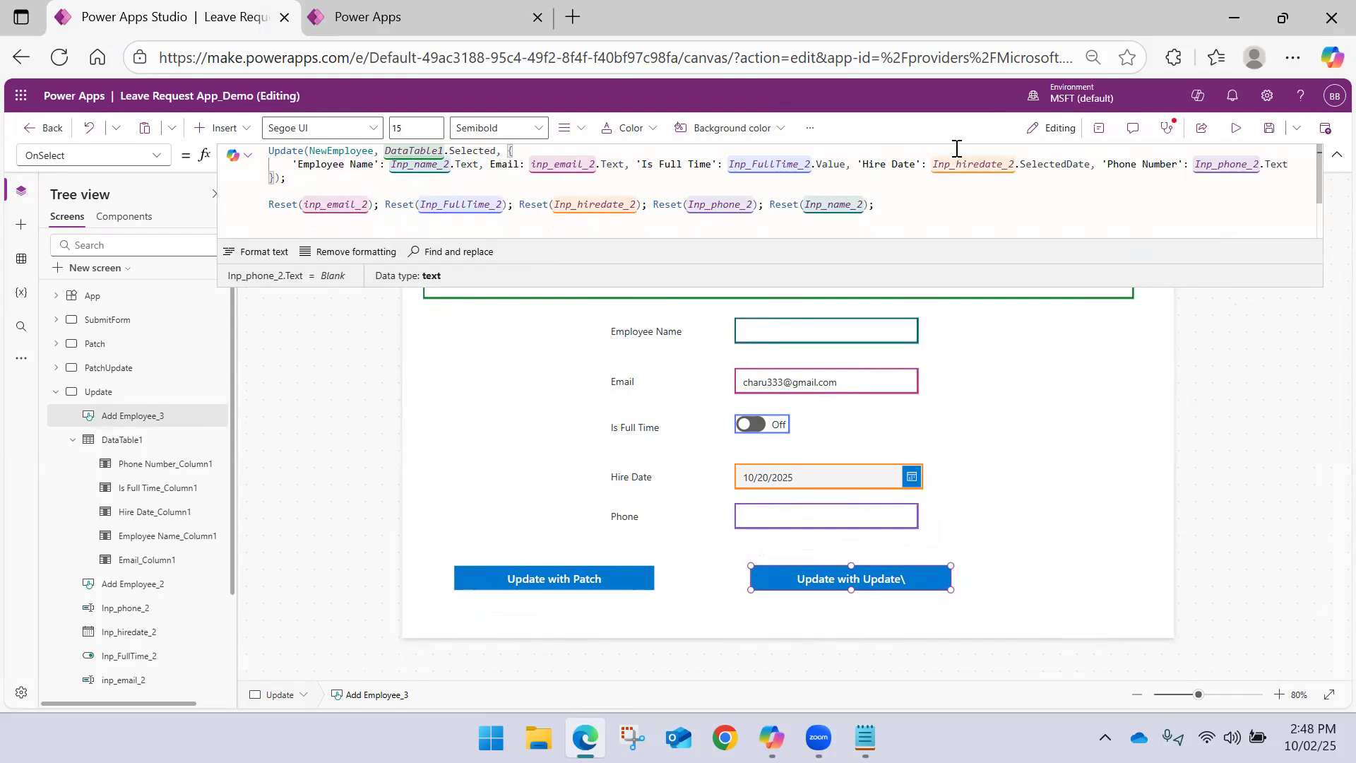
pyautogui.click(1076, 384)
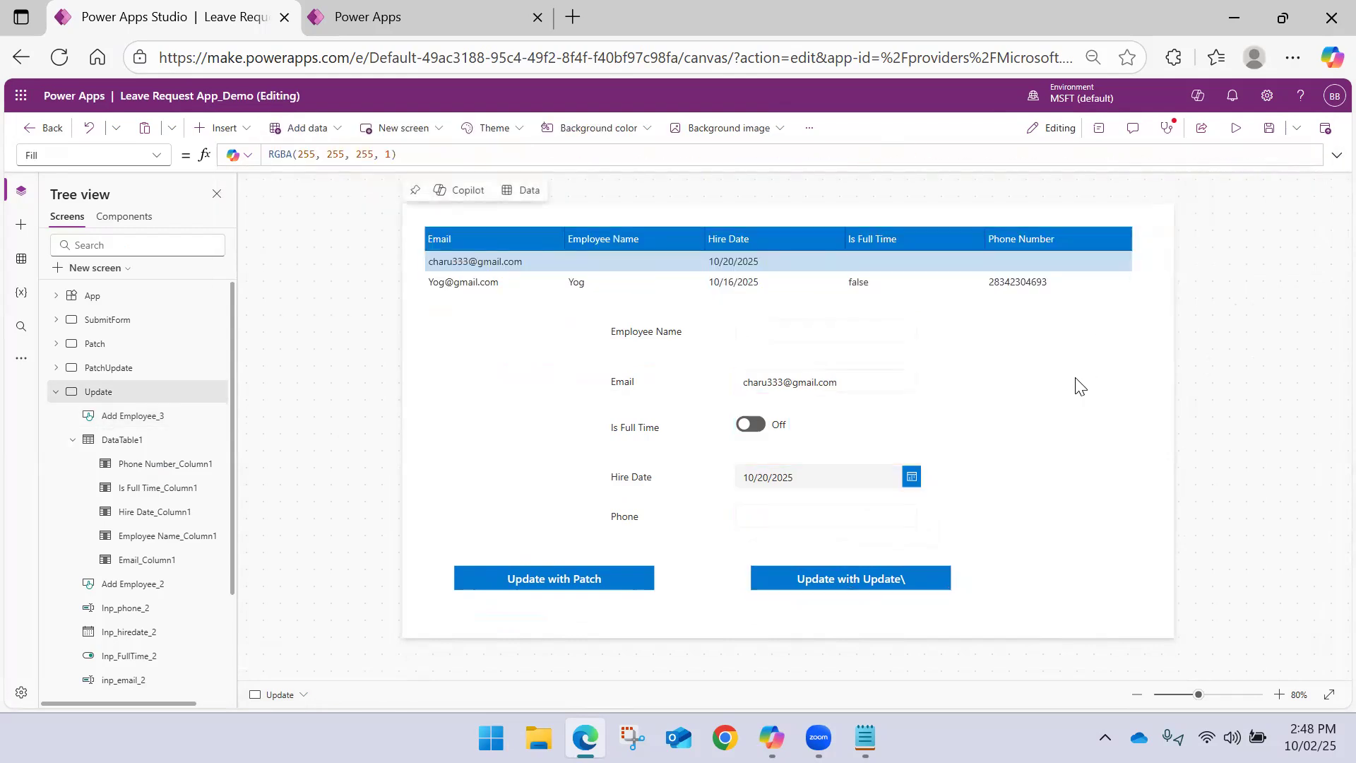
# Save the app and start the preview of the Update screen
pyautogui.click(795, 331)
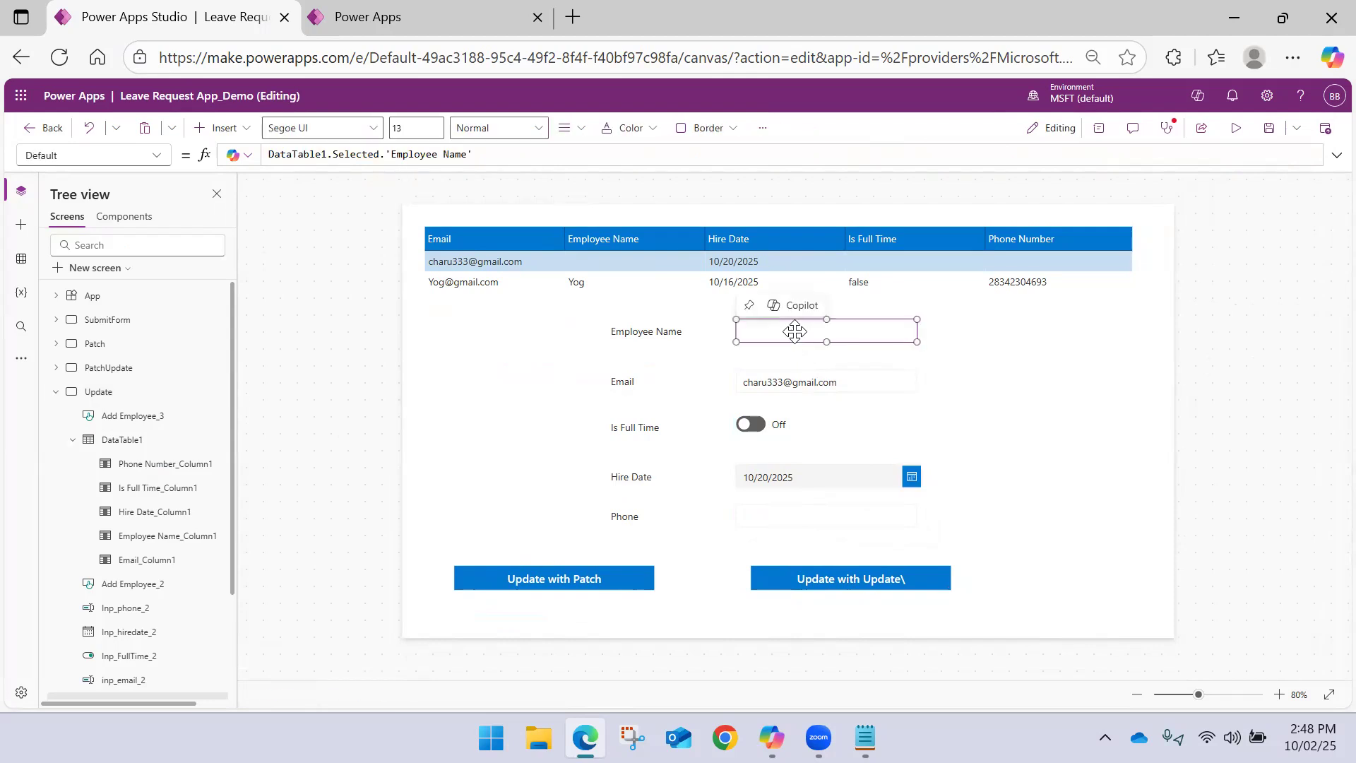
pyautogui.click(1269, 128)
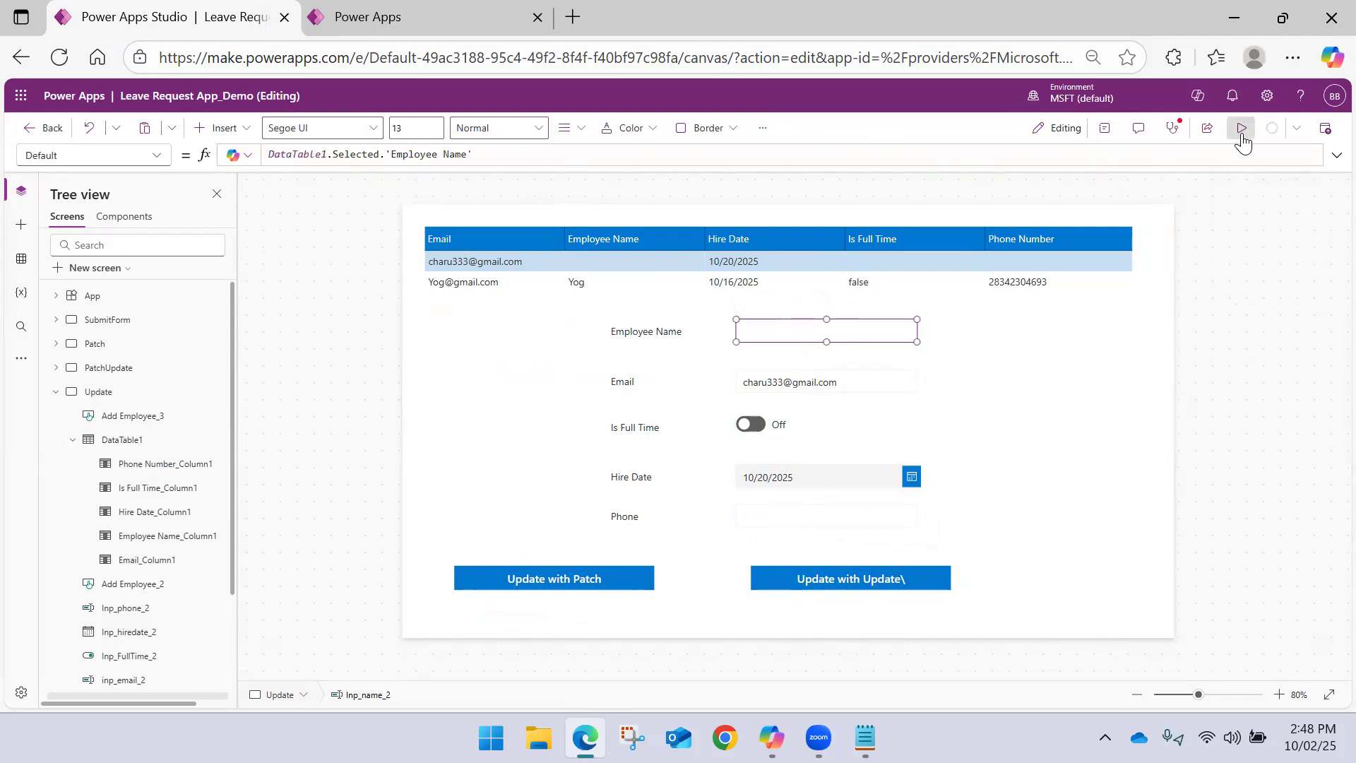
pyautogui.click(1242, 128)
pyautogui.hotkey('ctrl', '-')
pyautogui.hotkey('ctrl', '+')
# Fill in the selected record's employee name and phone number and turn Is Full Time on
pyautogui.click(450, 315)
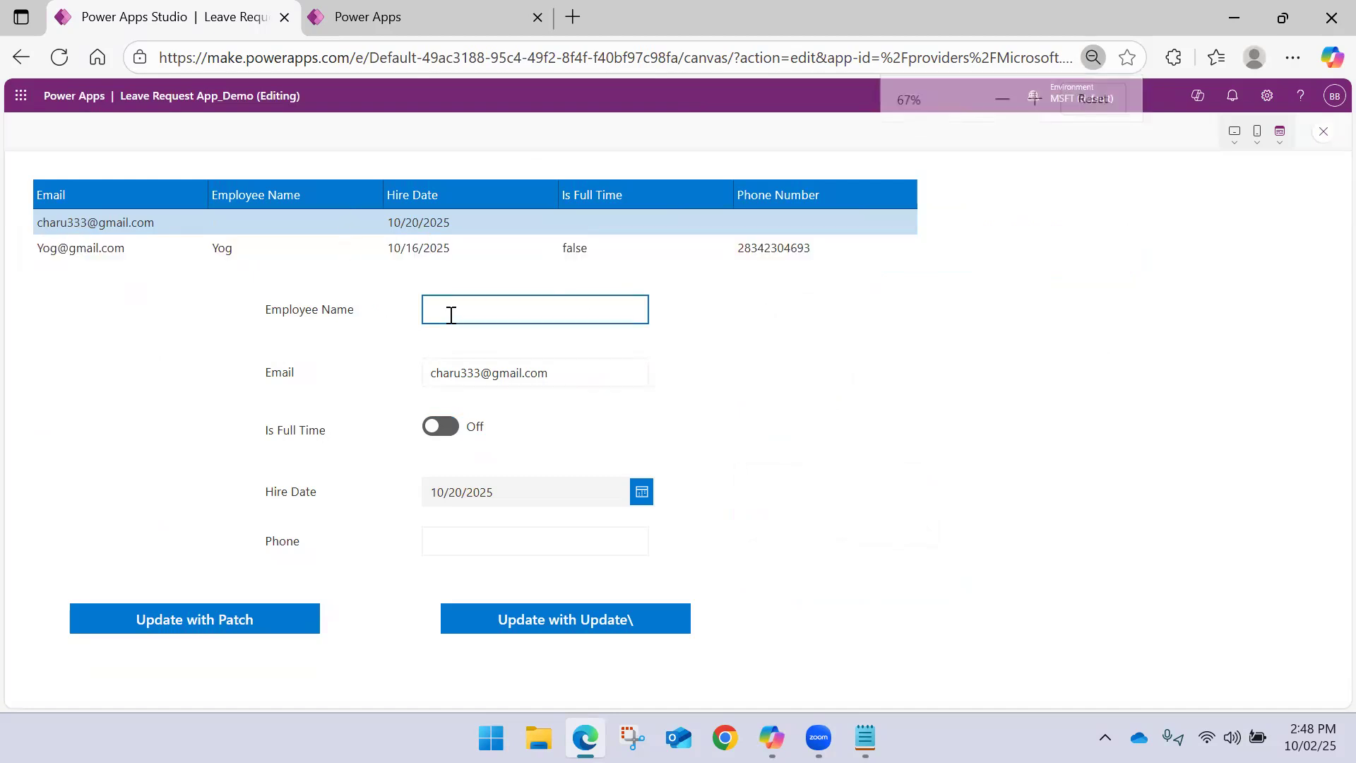
pyautogui.write('Char')
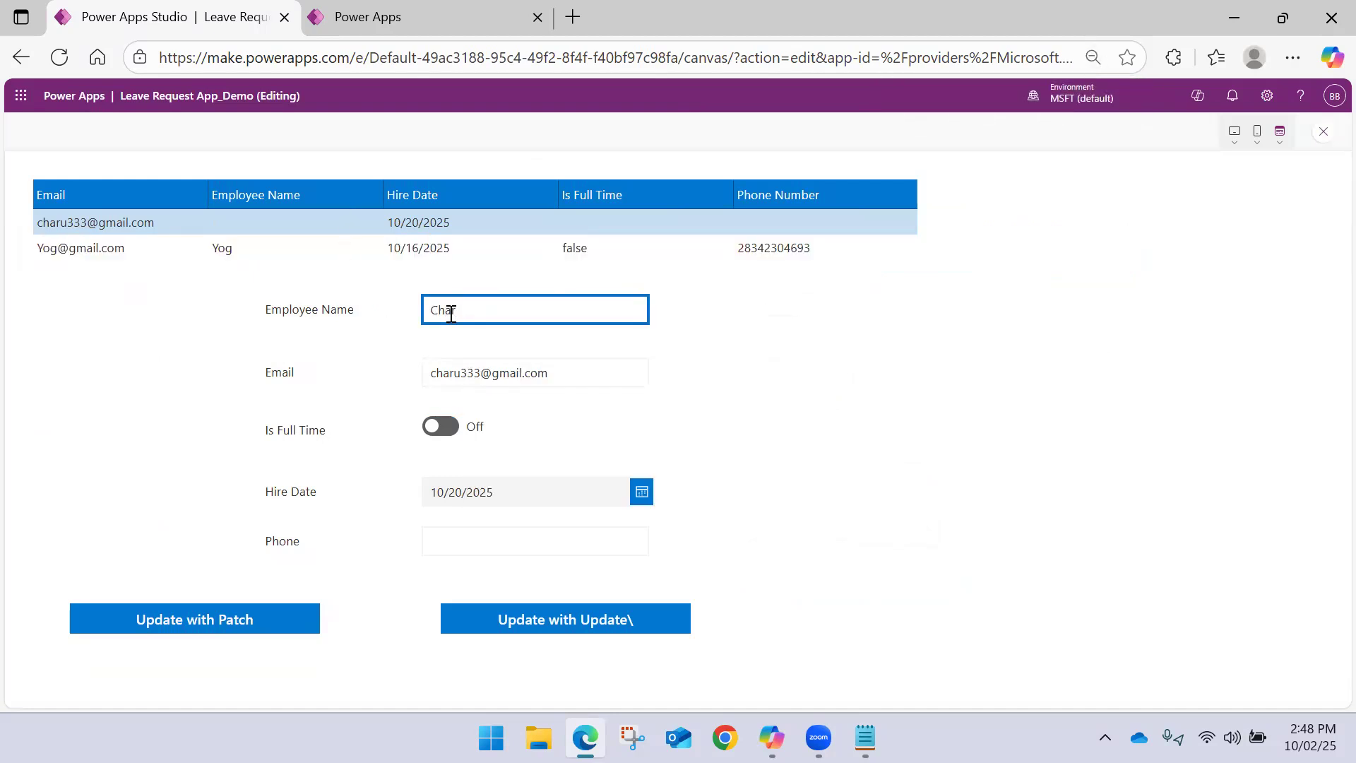
pyautogui.write('u')
pyautogui.click(445, 426)
pyautogui.click(472, 548)
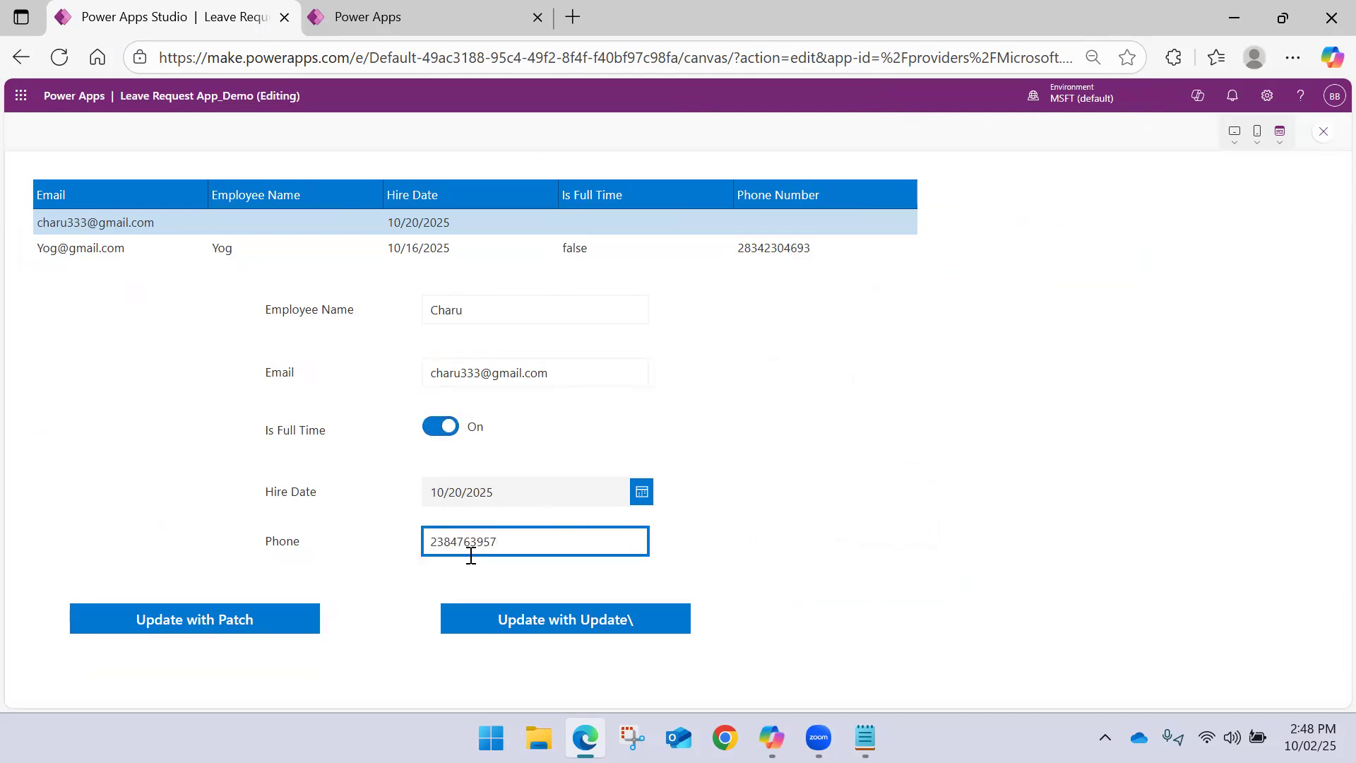
# Run Update with Update\ on the selected record, close the preview, and collapse the Update screen in the tree
pyautogui.click(552, 631)
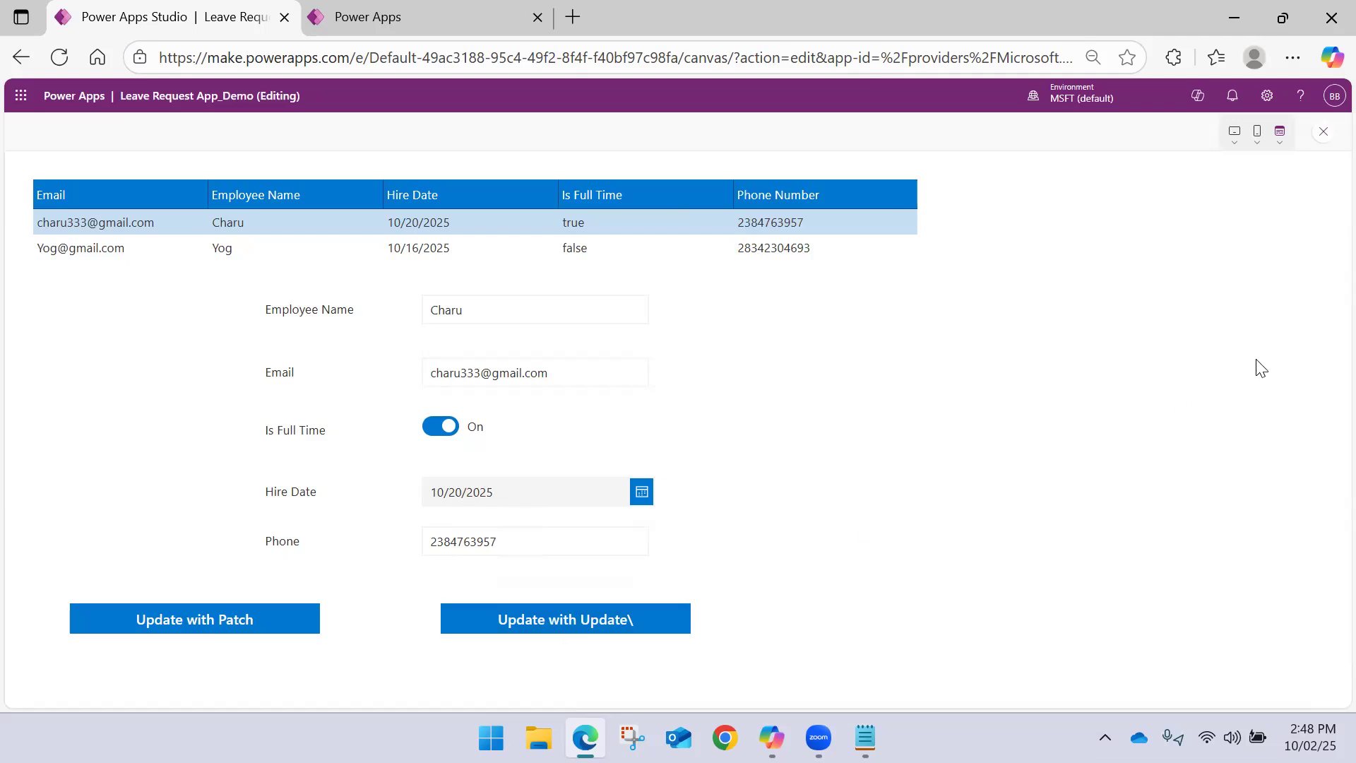
pyautogui.click(1321, 133)
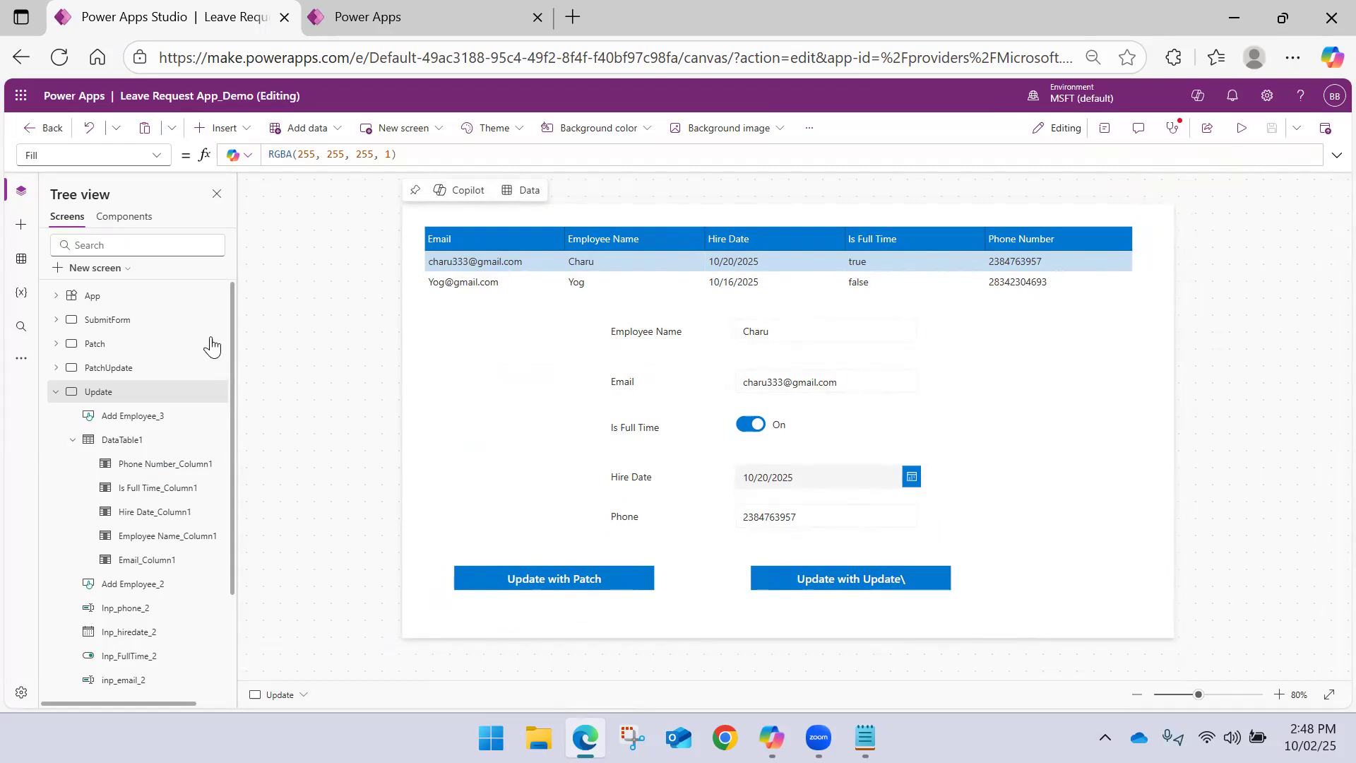
pyautogui.click(54, 394)
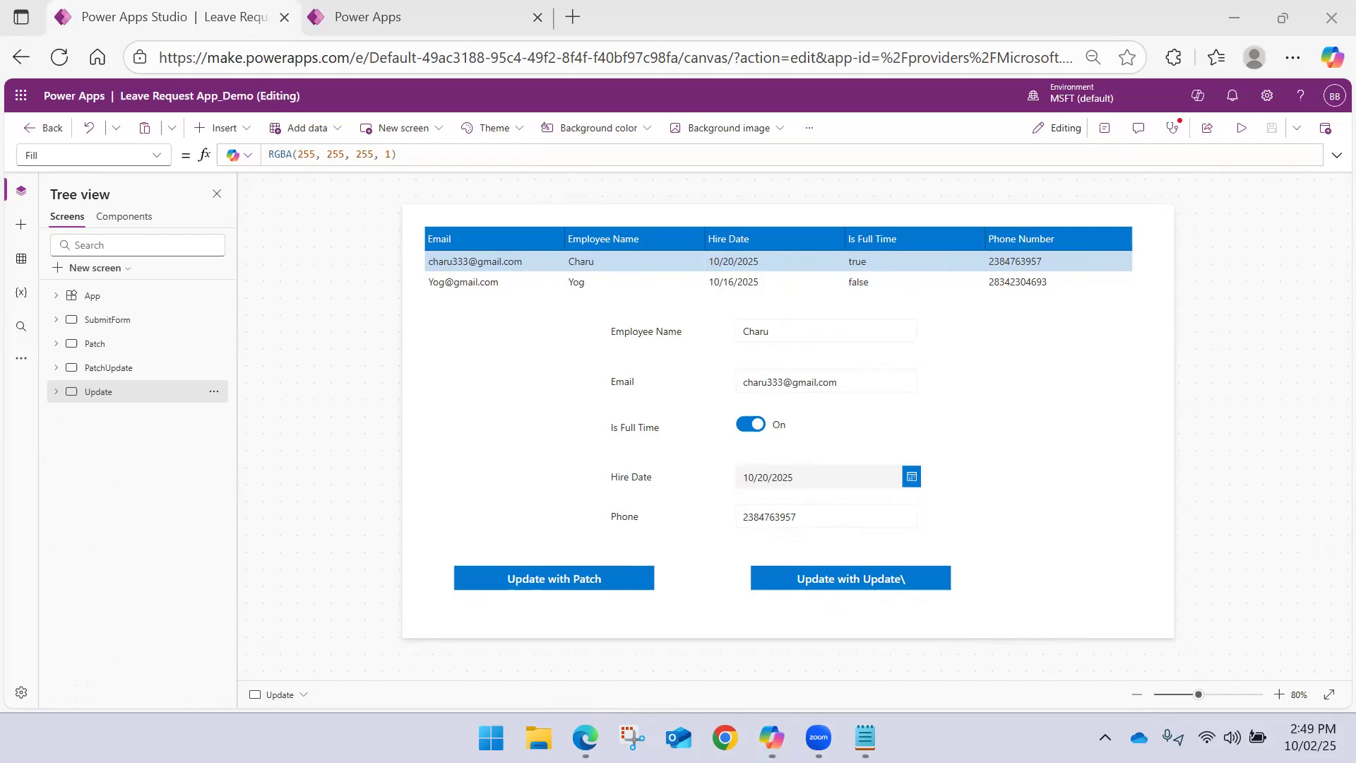
# Switch to Snipping Tool and review the Summary Table comparing the features of SubmitForm, Patch and Update
pyautogui.press('super+shift+s')
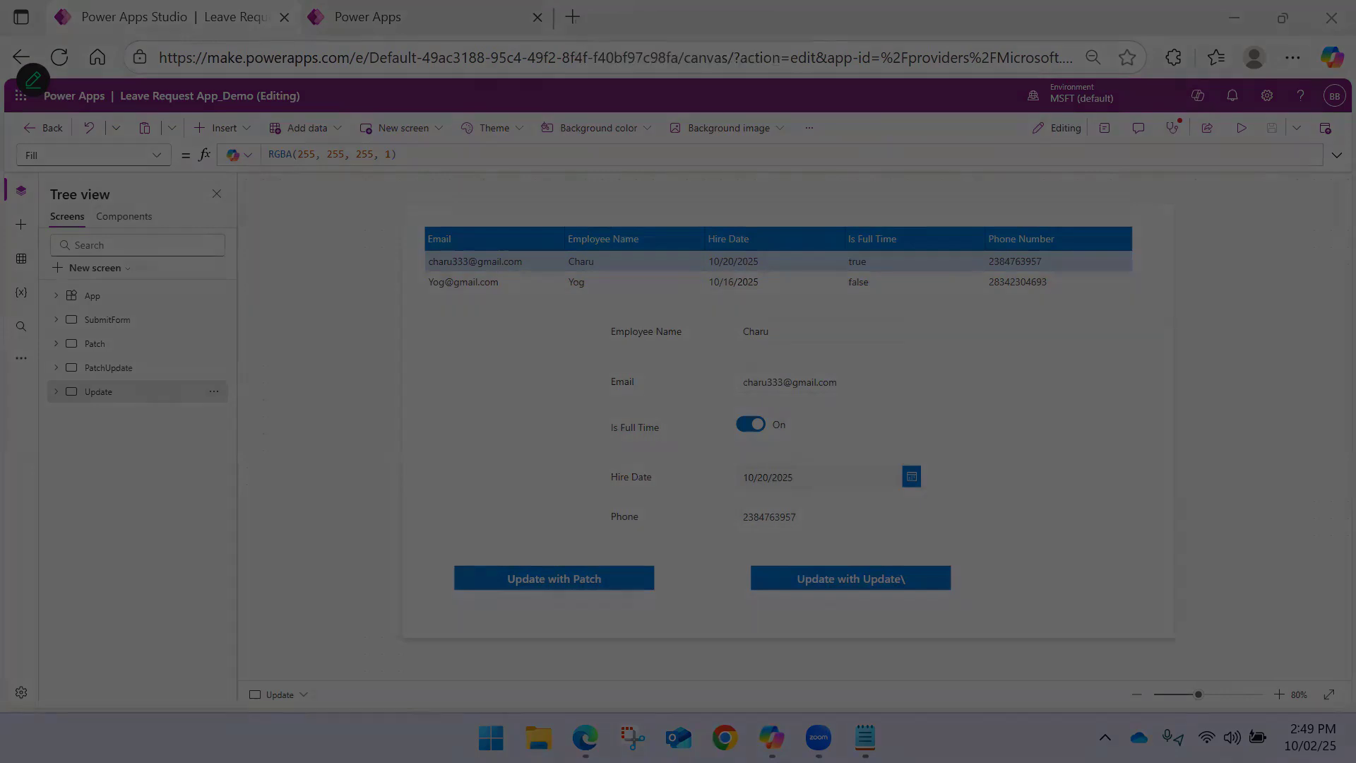
pyautogui.press('Escape')
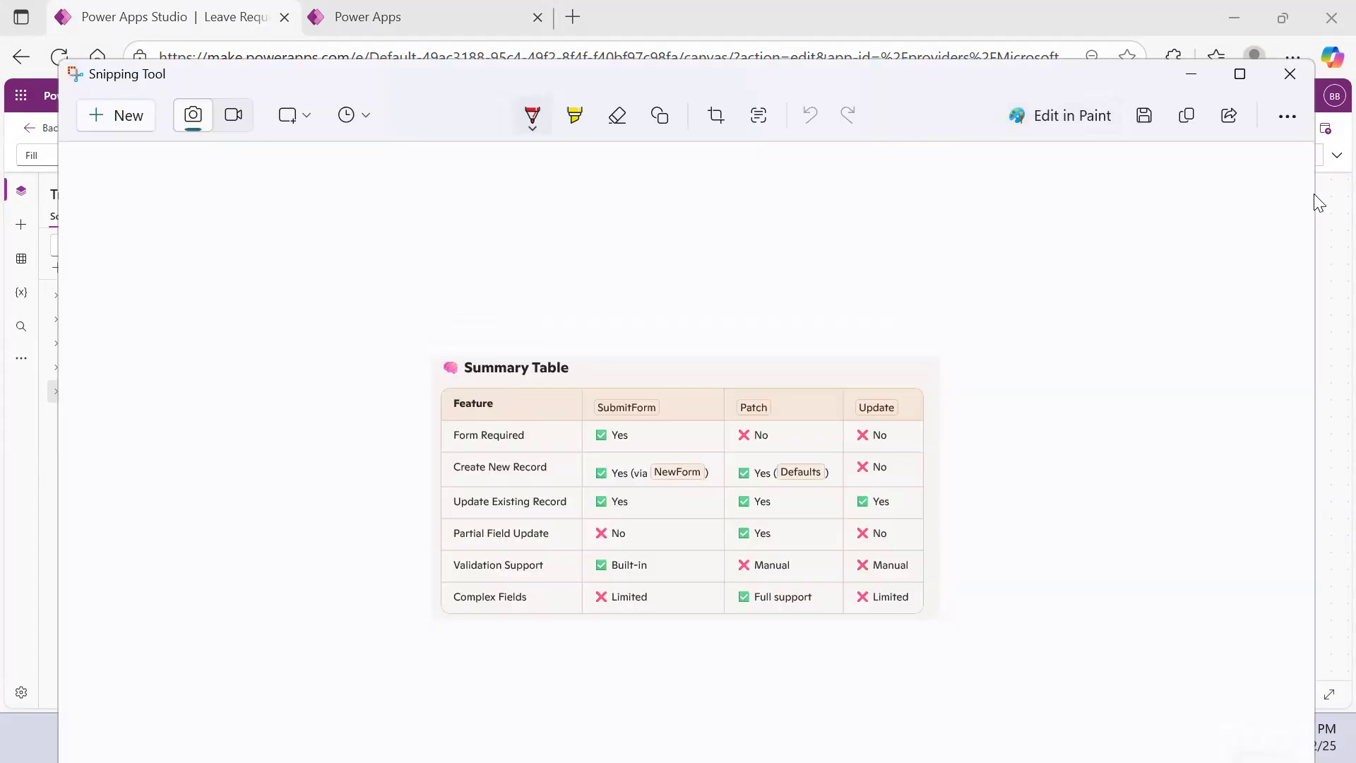
pyautogui.moveTo(1111, 76); pyautogui.dragTo(1123, 47)
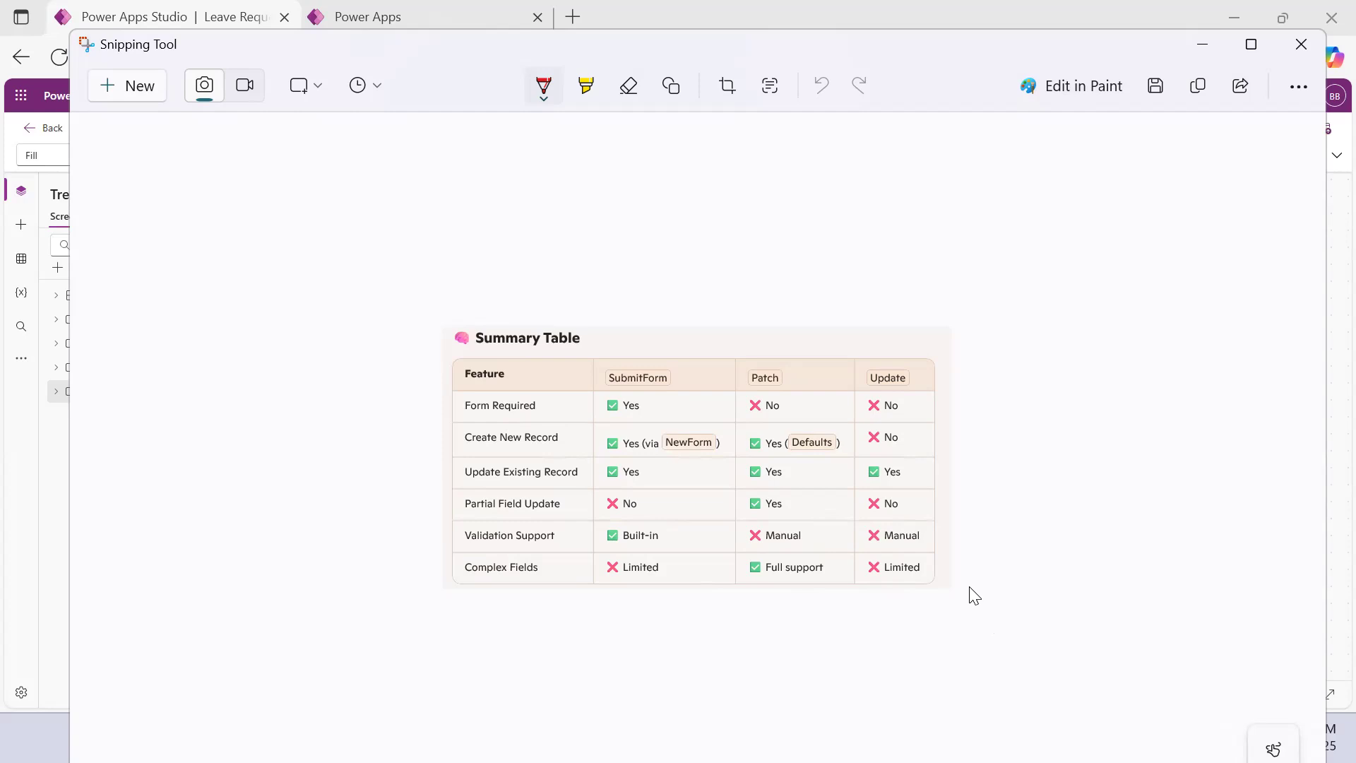
# Minimize the Snipping Tool and browser windows and close the Notepad window containing the Patch formula
pyautogui.click(1203, 47)
pyautogui.click(1232, 14)
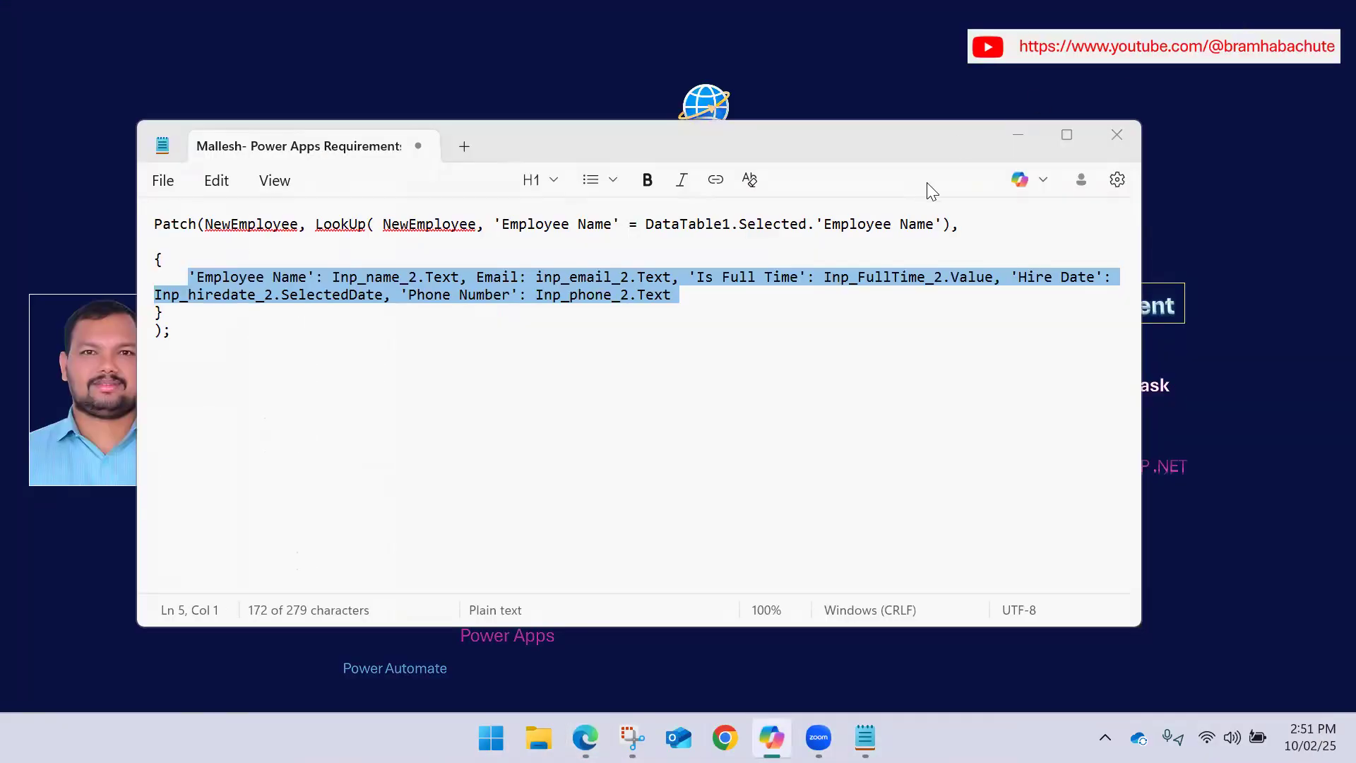
pyautogui.click(1117, 134)
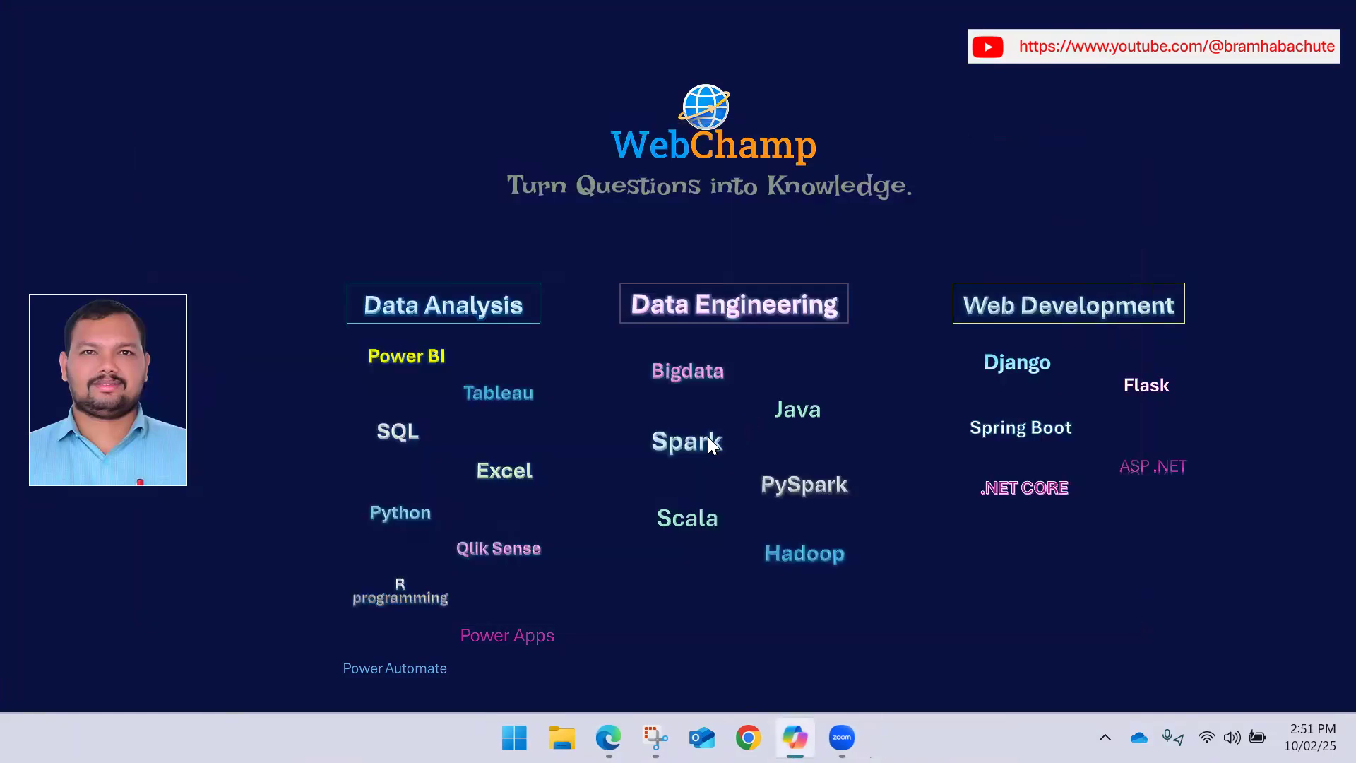